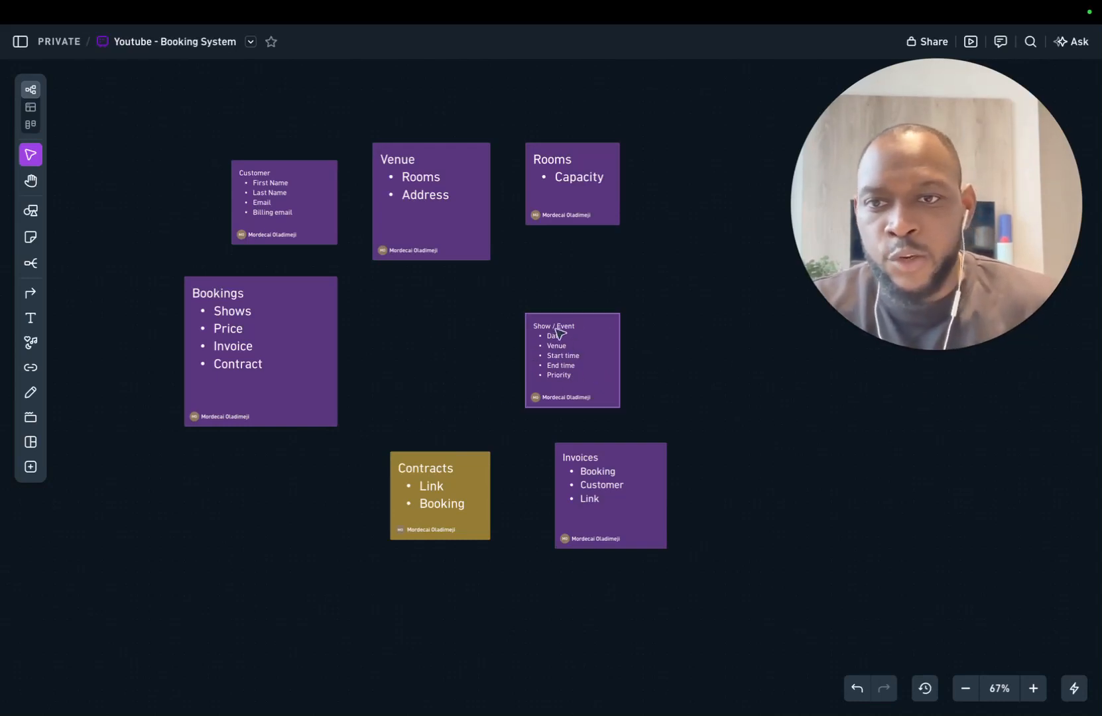
Step: Drop the Show / Event note under the Venue card and the Contracts note under Bookings
drag(614, 351, 501, 342)
drag(478, 489, 301, 497)
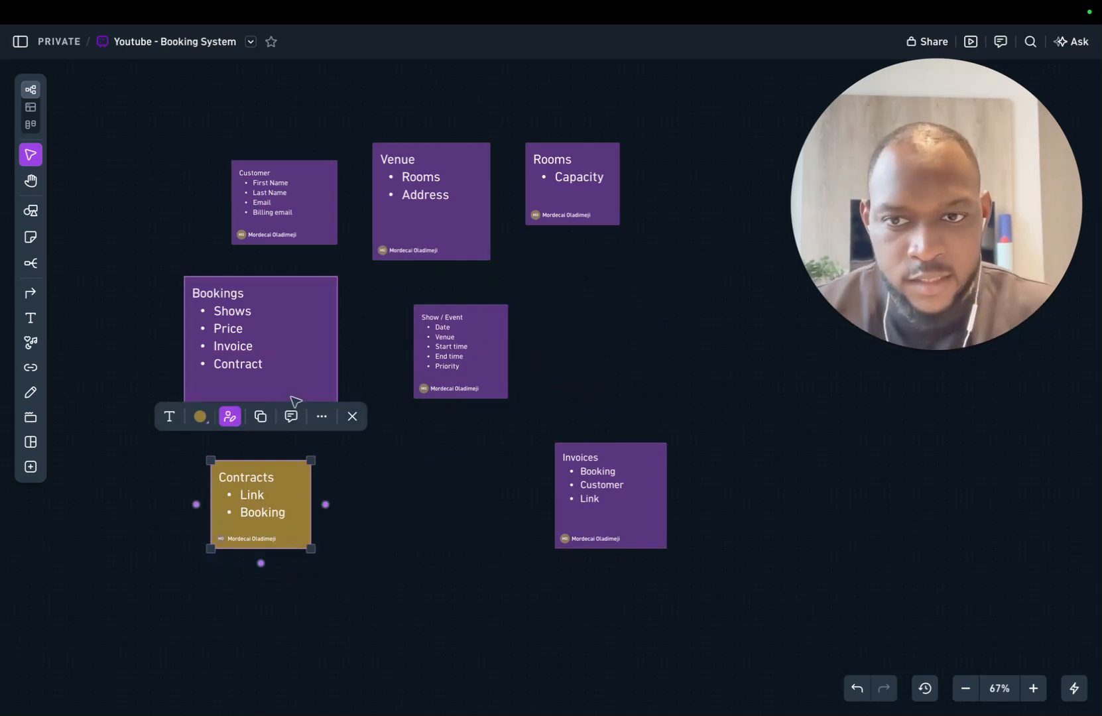
click(430, 485)
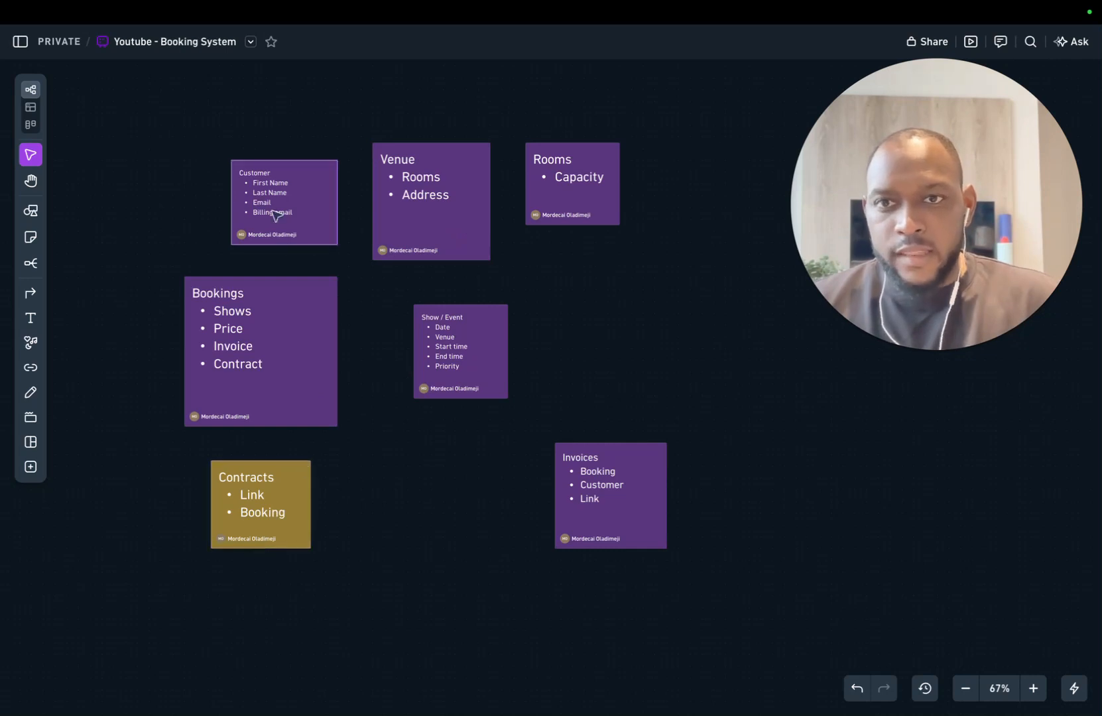
Step: Arrange the Customer, Venue and Rooms cards side by side along the top of the board
drag(314, 192, 243, 133)
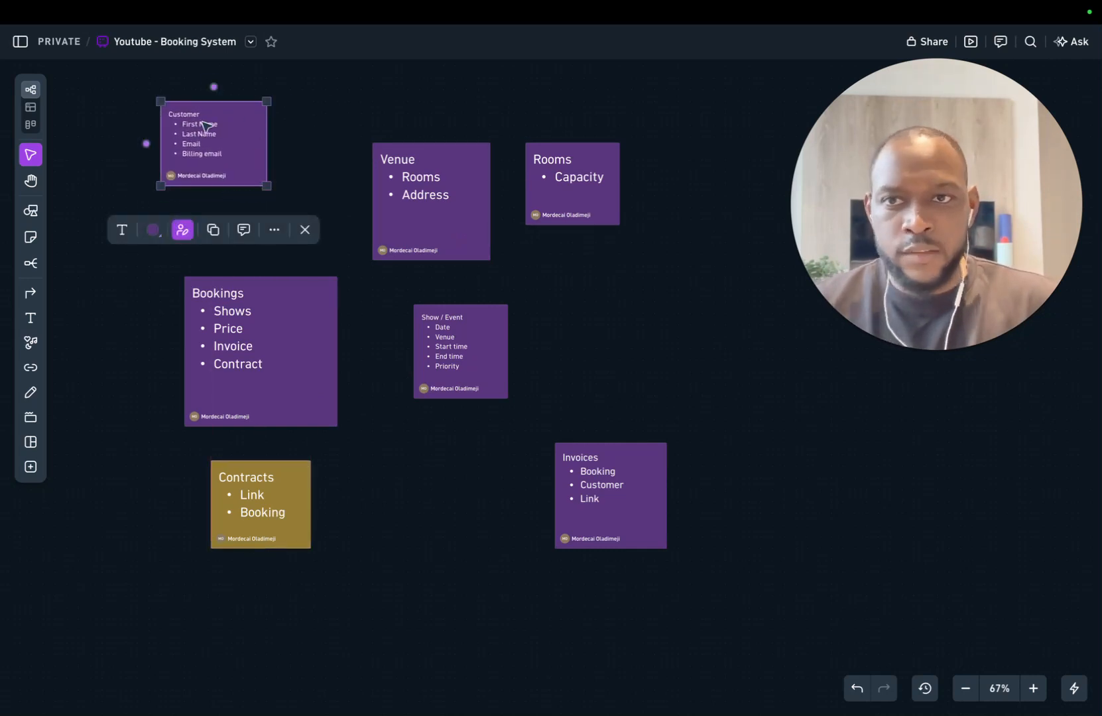
click(320, 140)
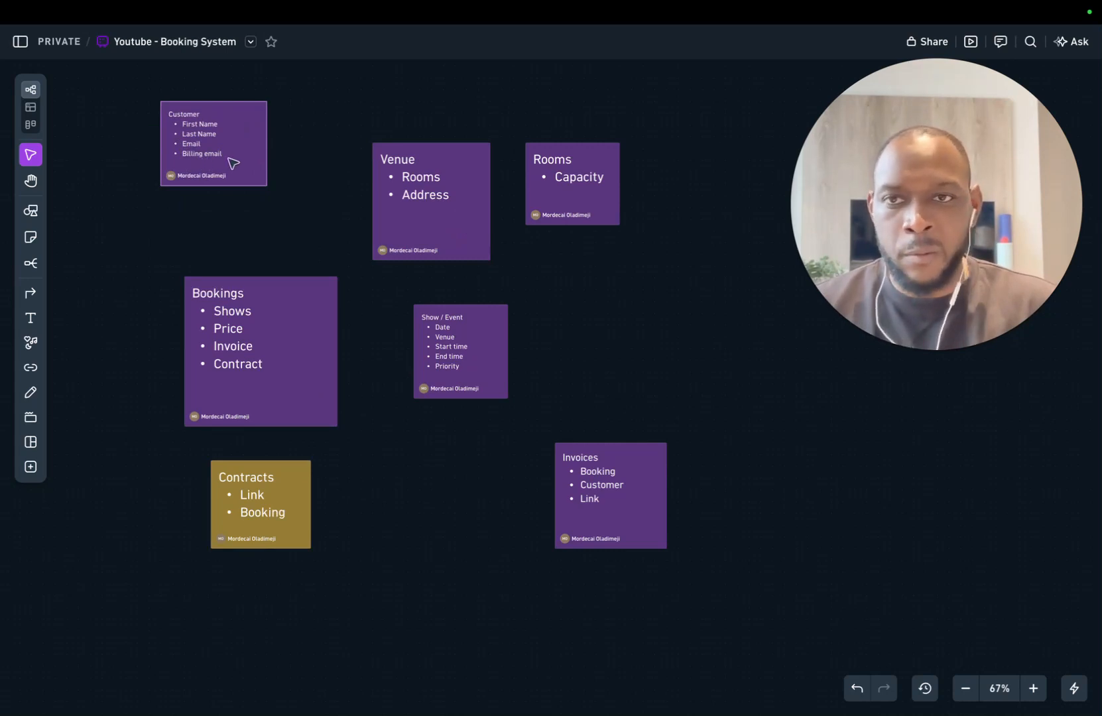
drag(248, 167, 219, 206)
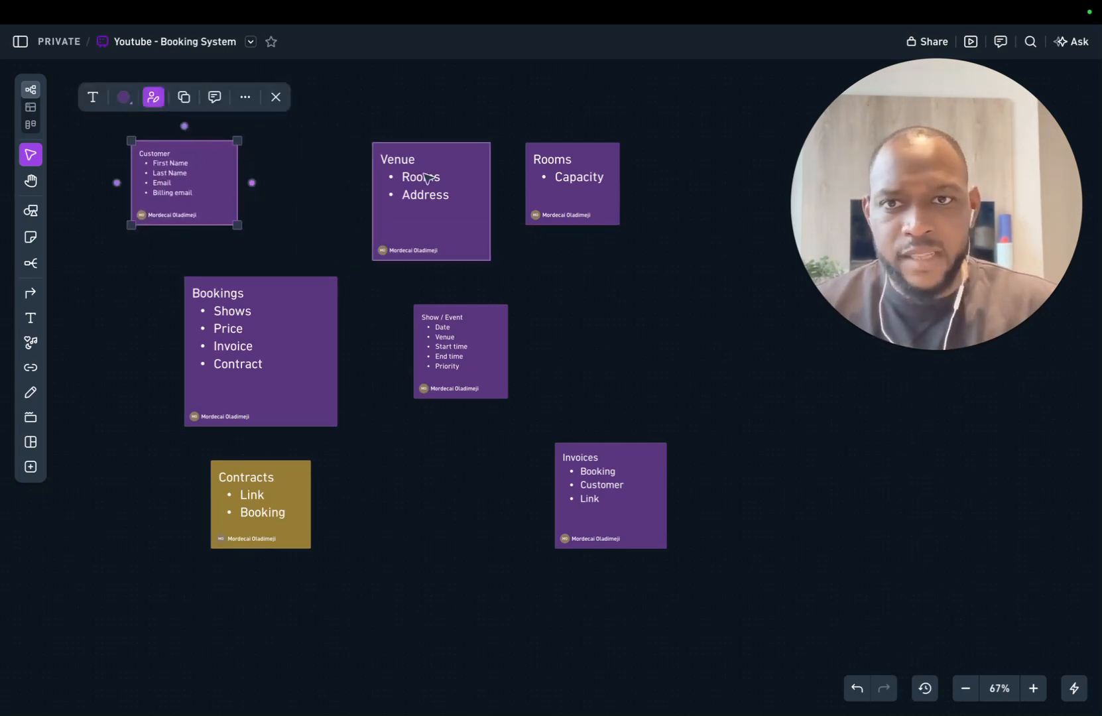
drag(458, 193, 401, 159)
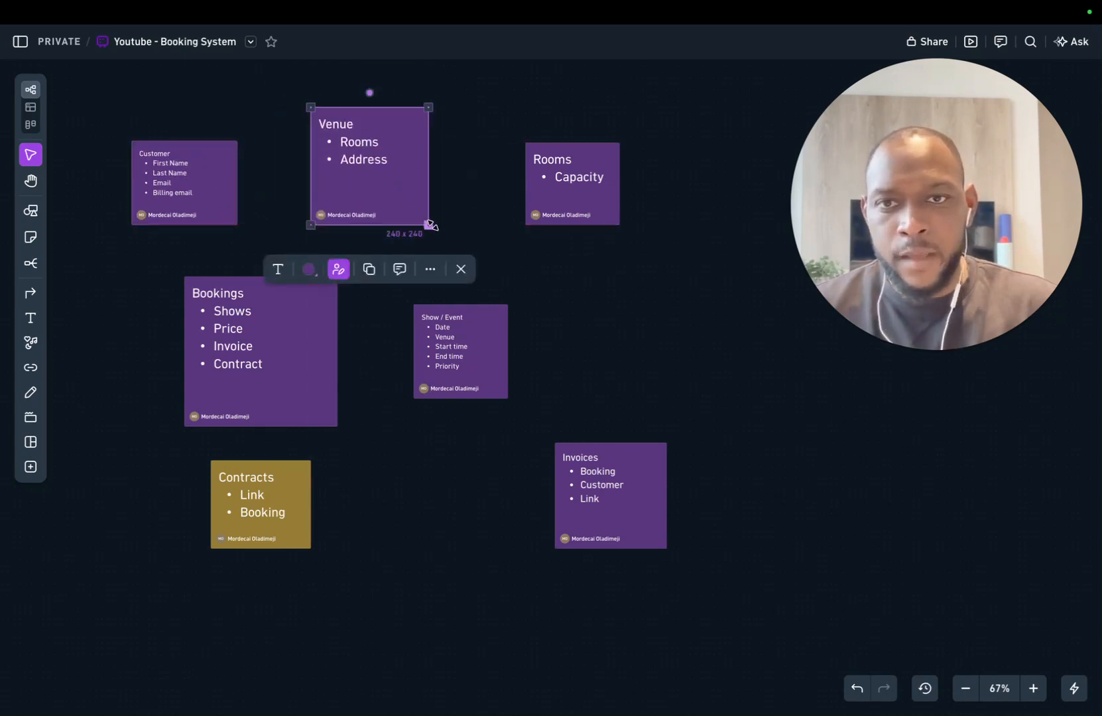
click(454, 161)
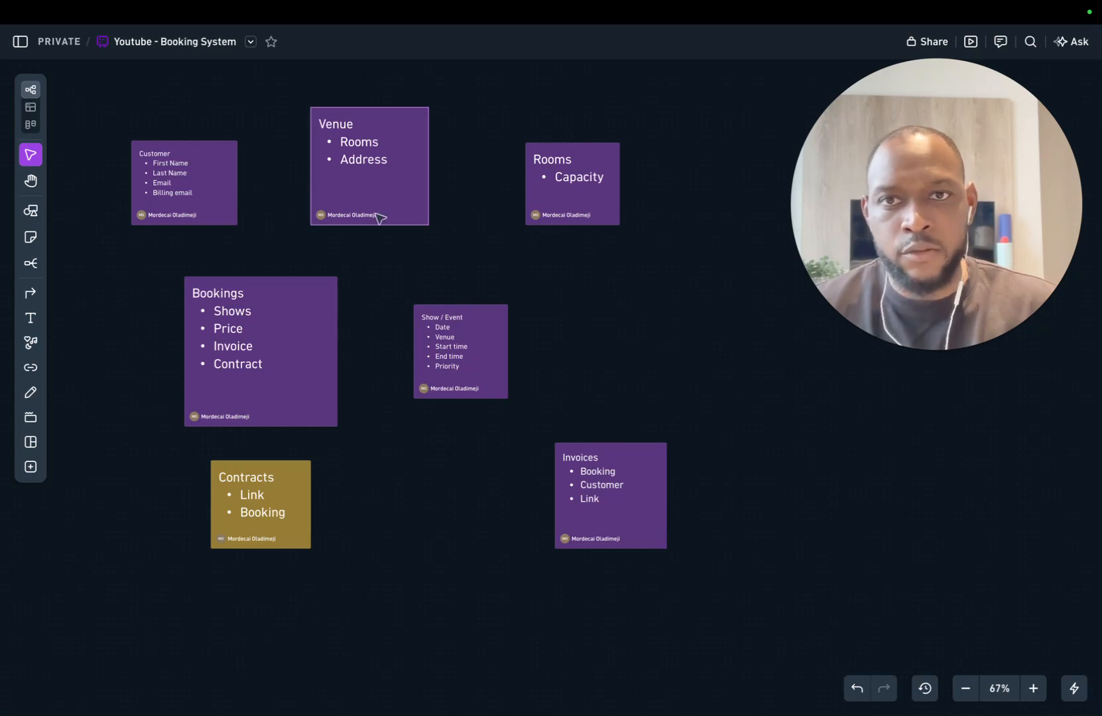
drag(368, 185, 321, 179)
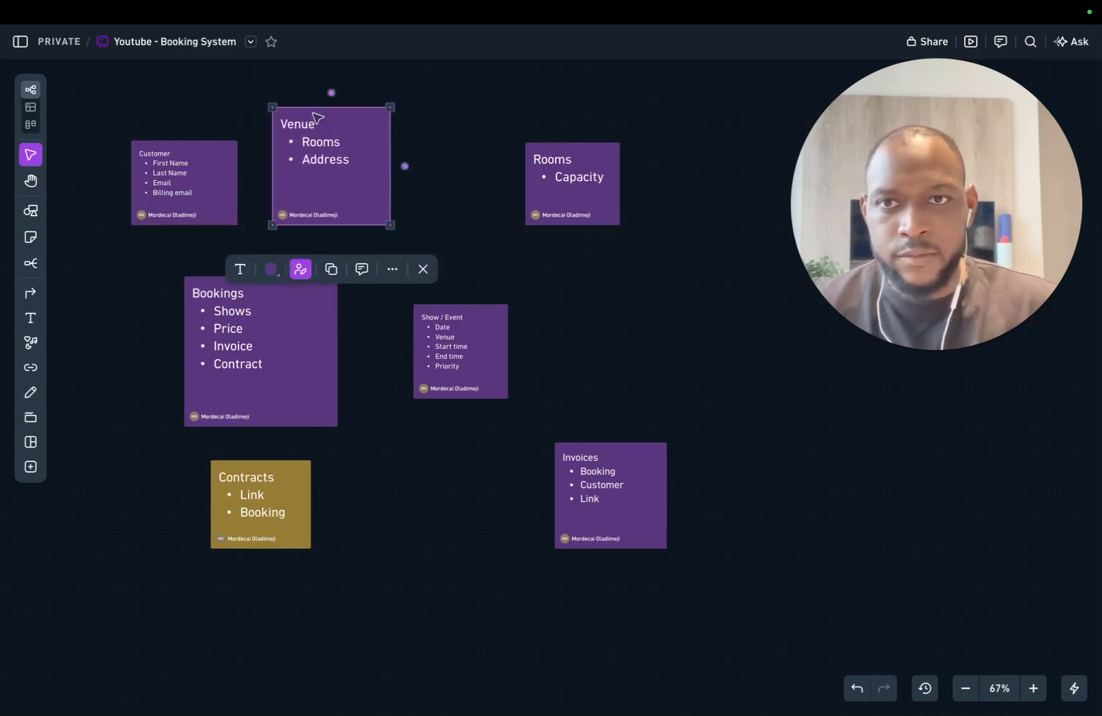
click(438, 226)
drag(575, 196, 462, 179)
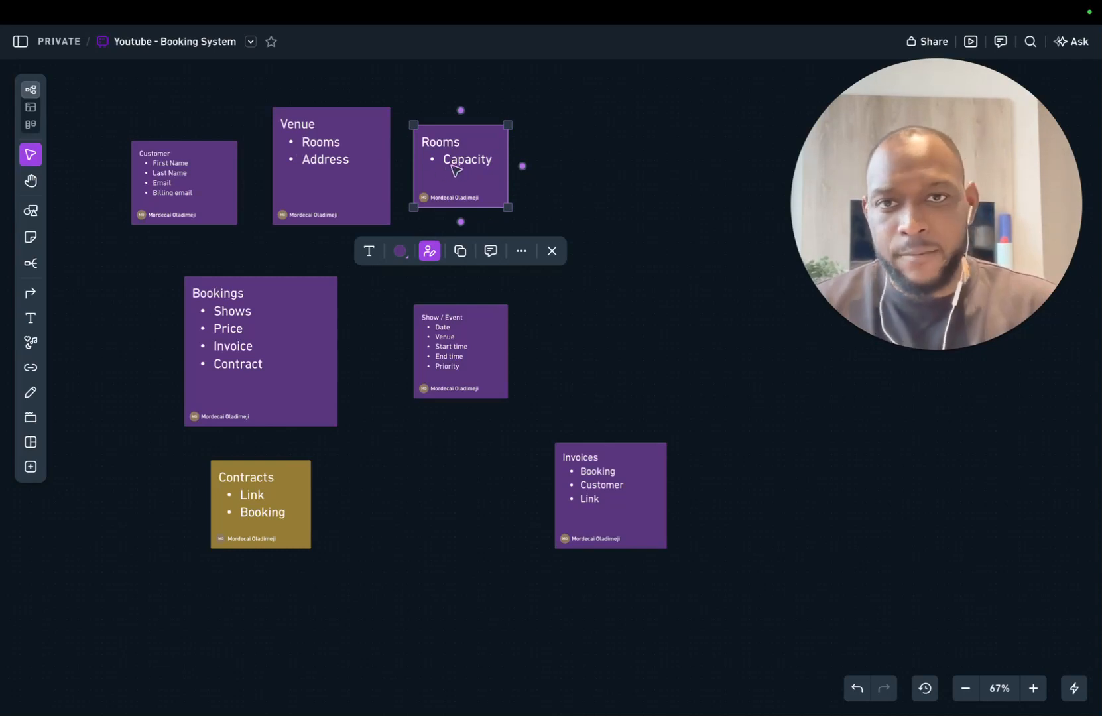
click(631, 220)
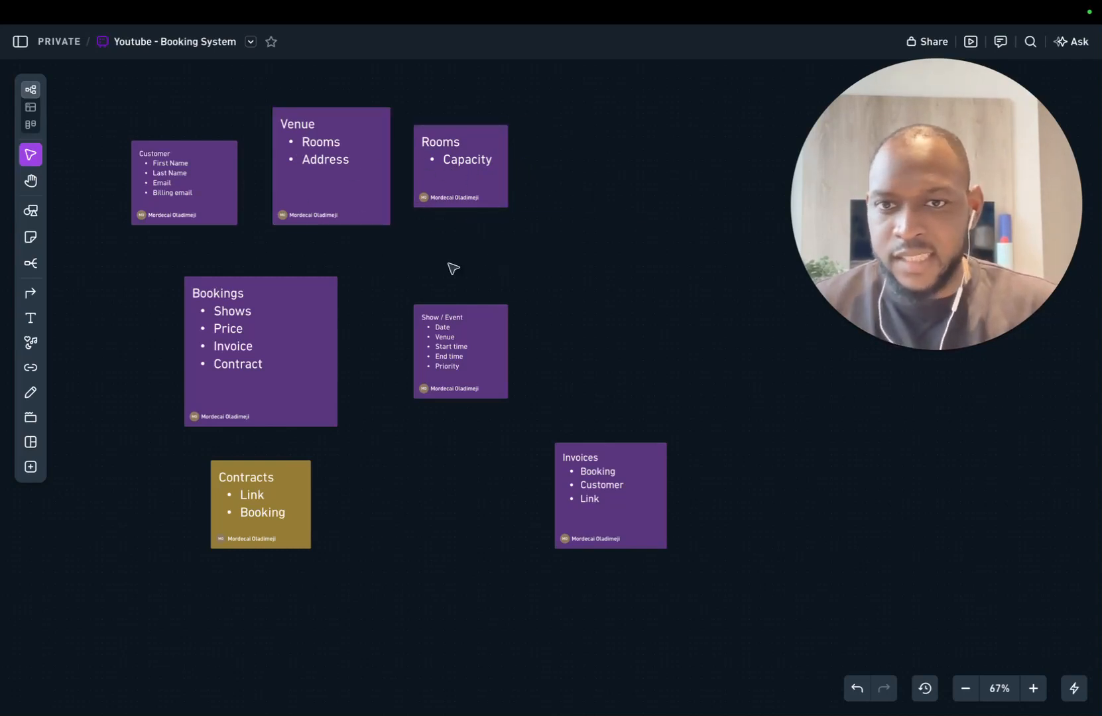
Step: Place Show / Event under Venue and Bookings beside it near the board centre
drag(270, 351, 714, 304)
drag(507, 342, 326, 315)
drag(749, 323, 591, 341)
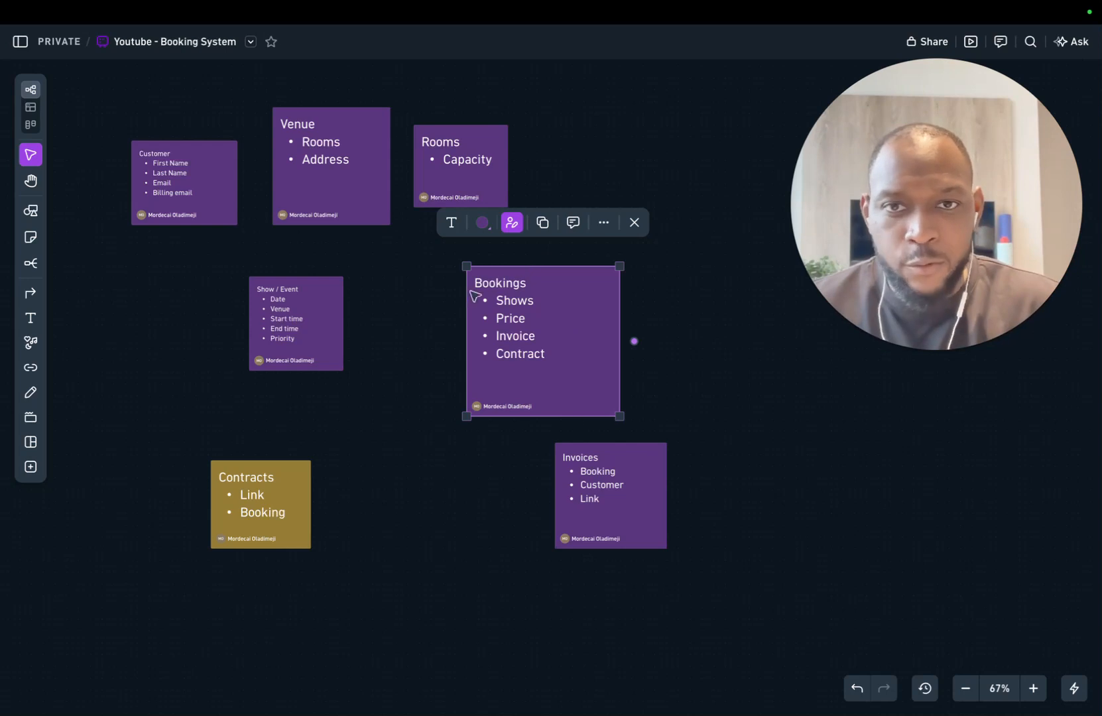
Step: Deselect the Bookings card after its small down-right nudge
click(406, 293)
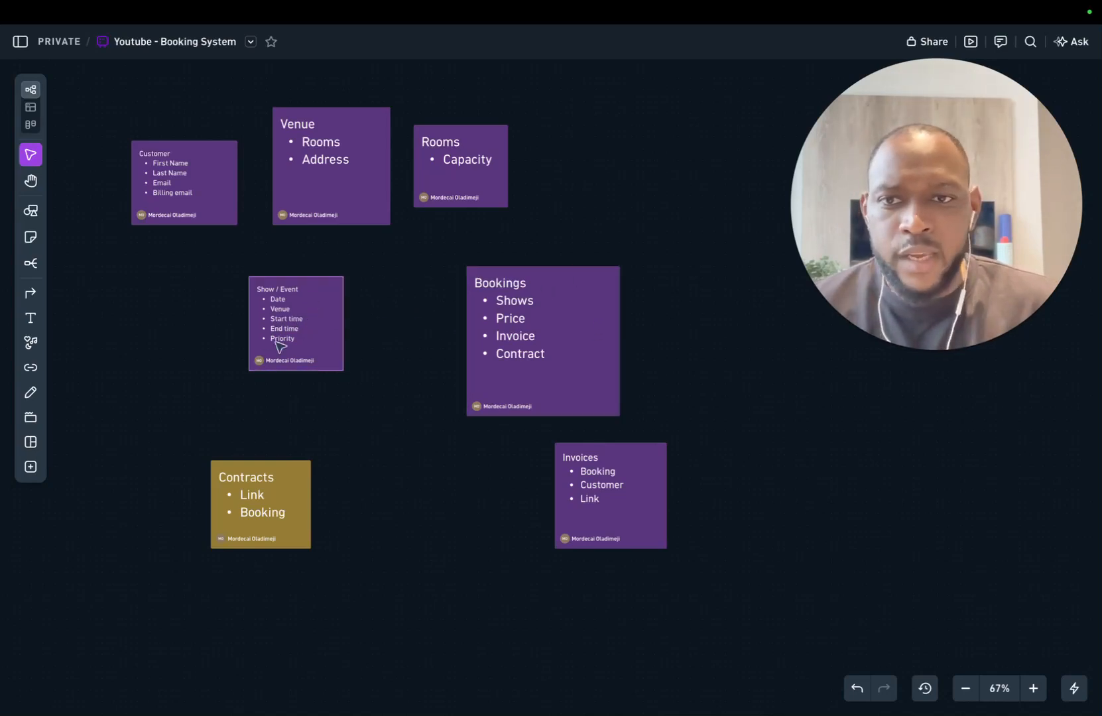
Step: Put Show / Event at Bookings' top-right corner and bring Invoices and Contracts near Bookings
drag(285, 339, 624, 269)
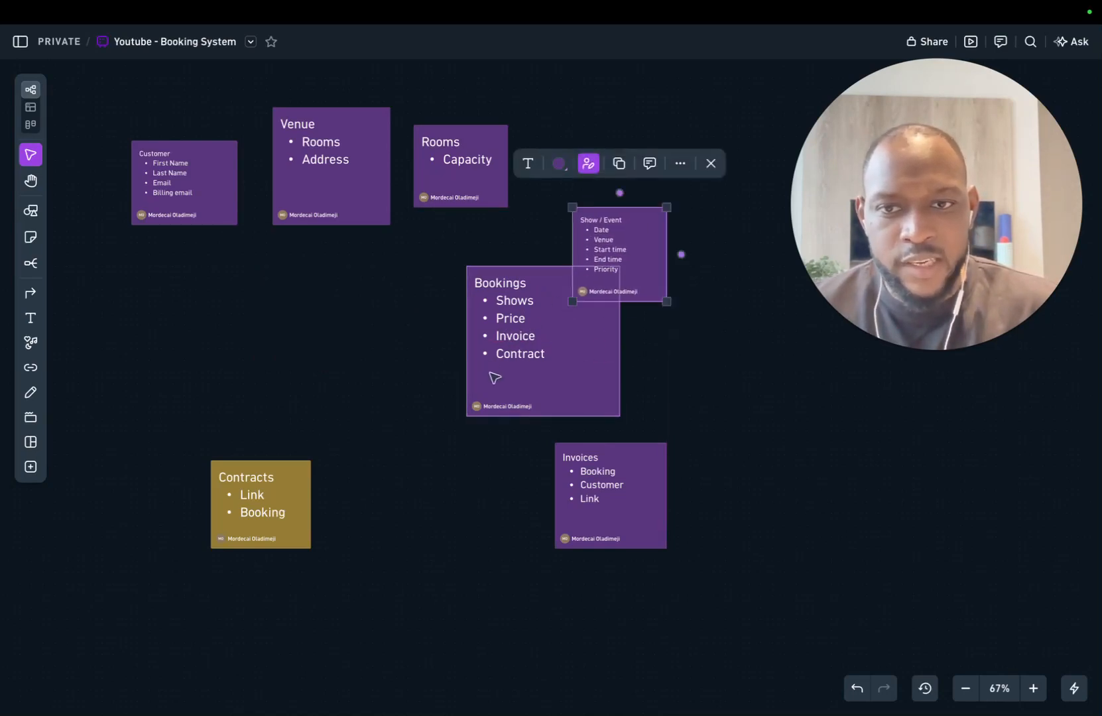
drag(268, 513, 467, 444)
drag(642, 509, 366, 438)
drag(458, 445, 693, 461)
drag(340, 412, 418, 424)
click(421, 424)
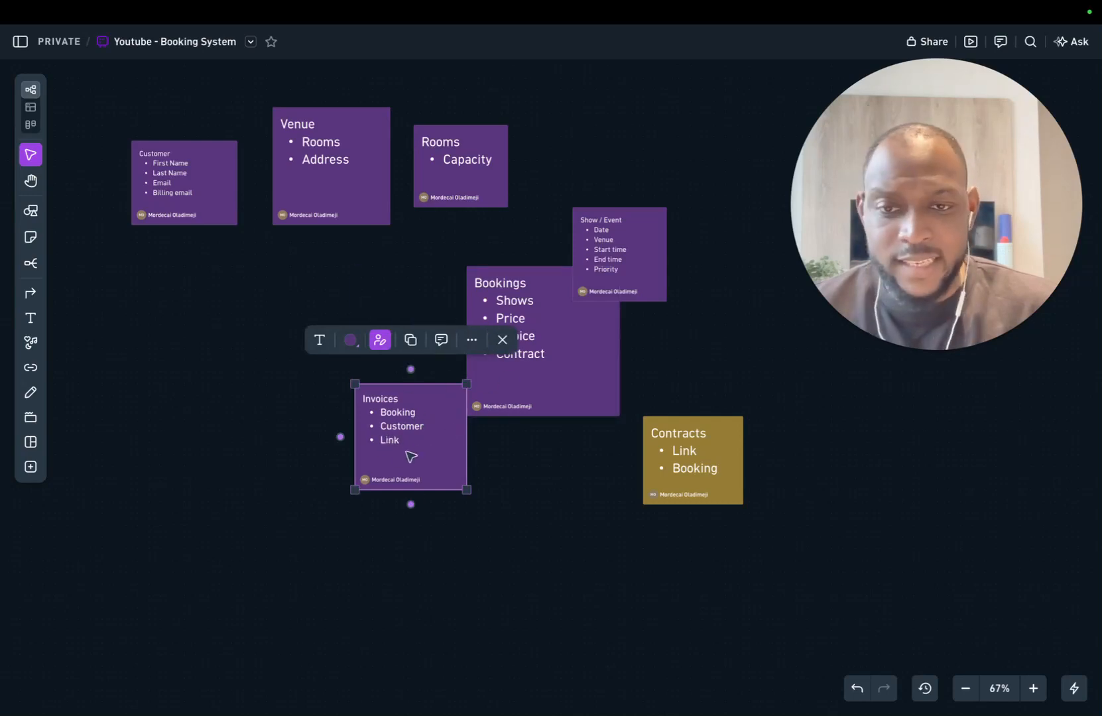
click(523, 458)
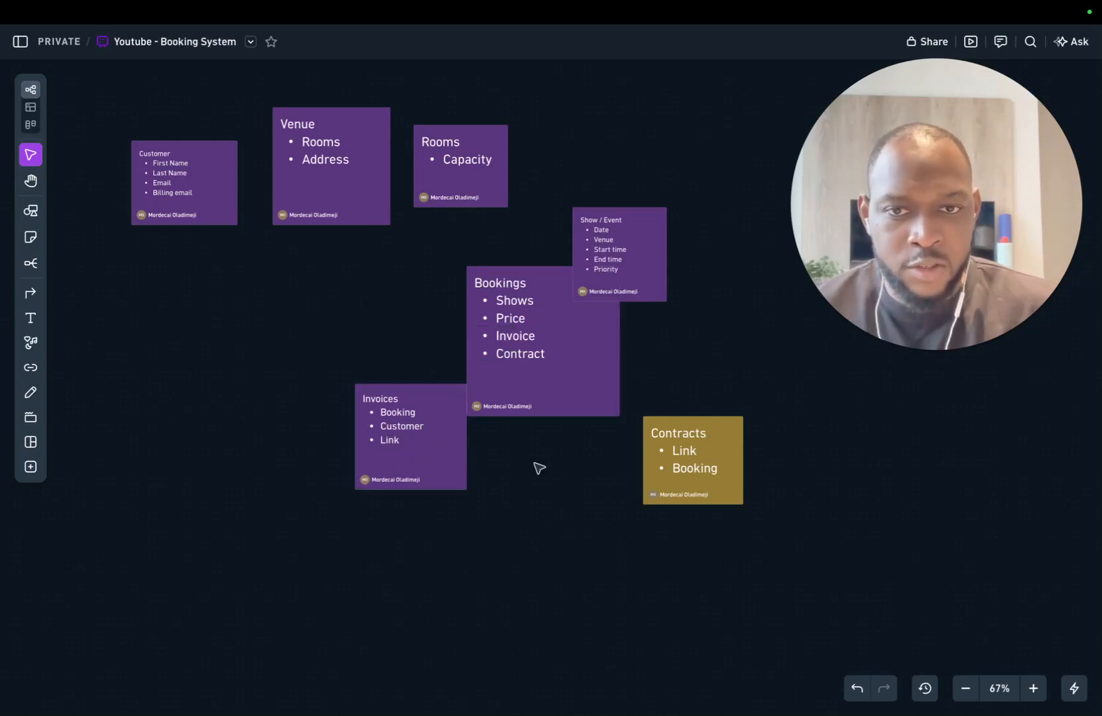
Step: Line up the Contracts and Invoices notes in a row to the left of Bookings
drag(693, 457, 238, 415)
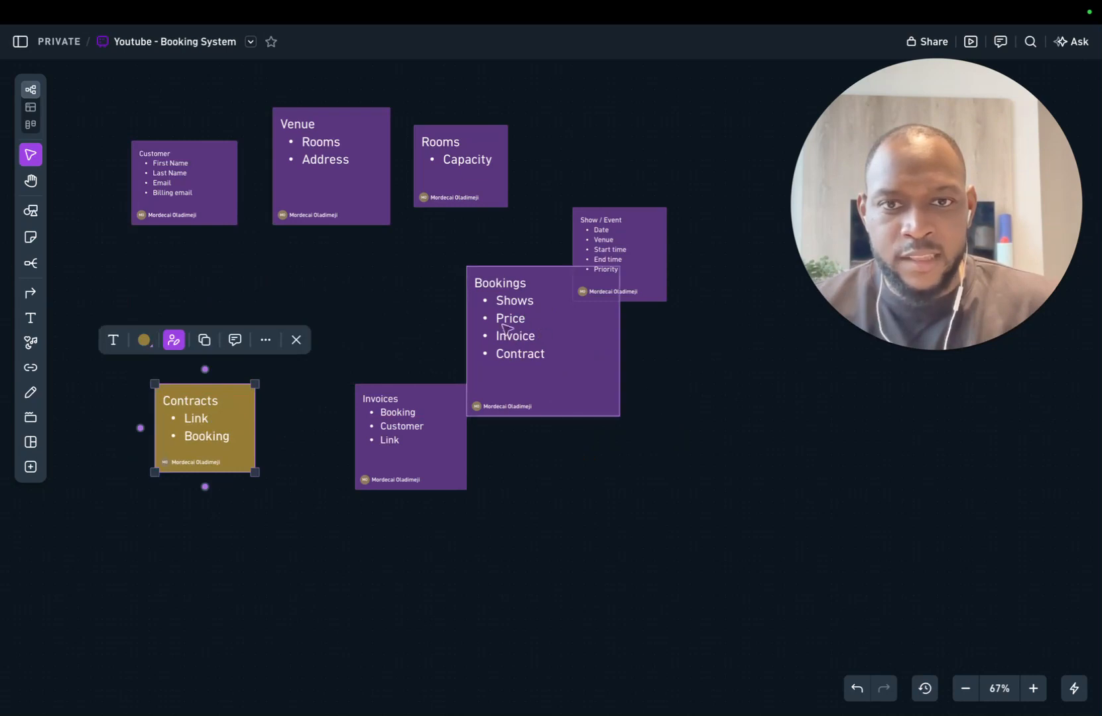
drag(218, 436, 241, 388)
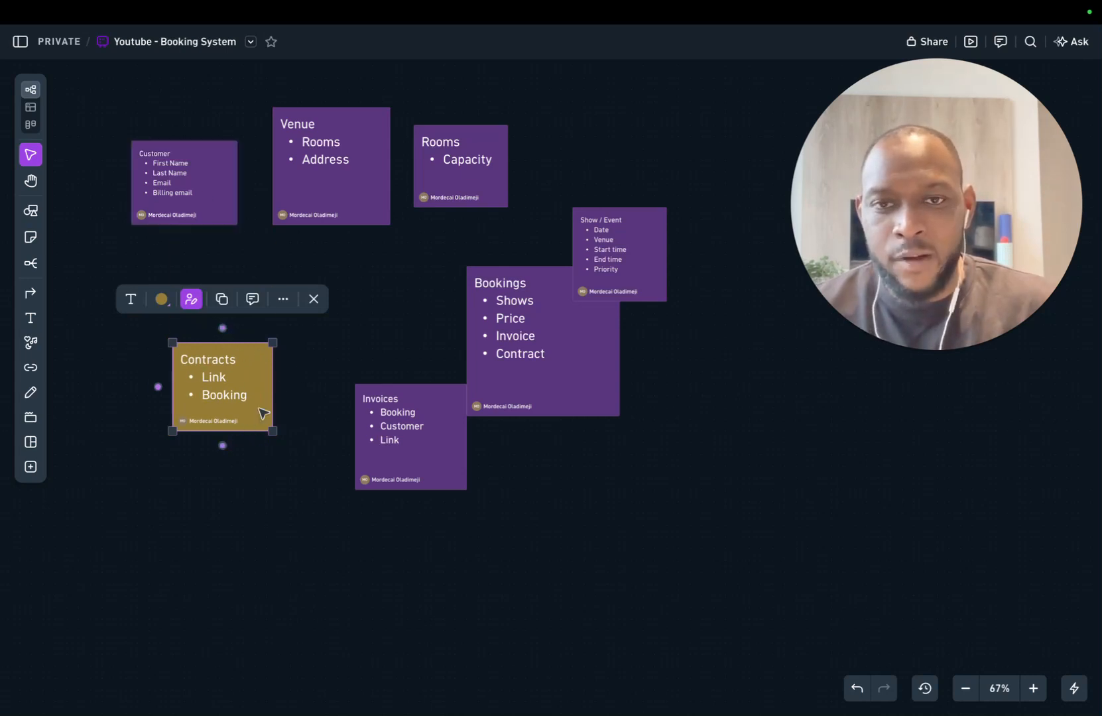
drag(385, 461, 344, 418)
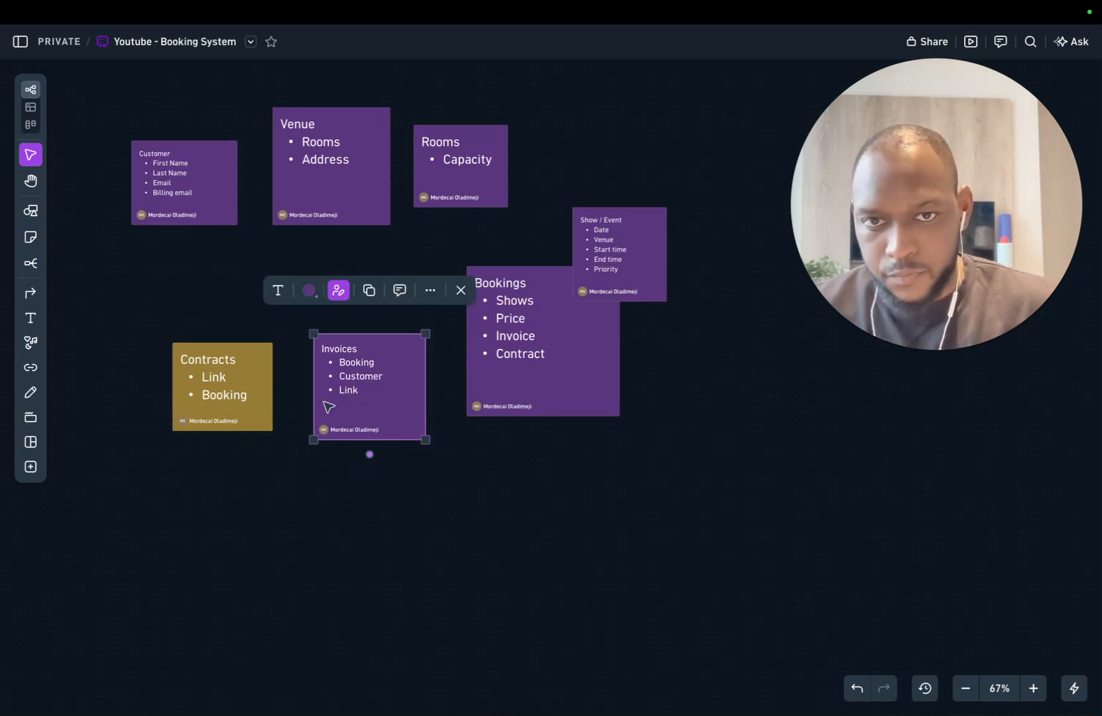
drag(377, 416, 356, 369)
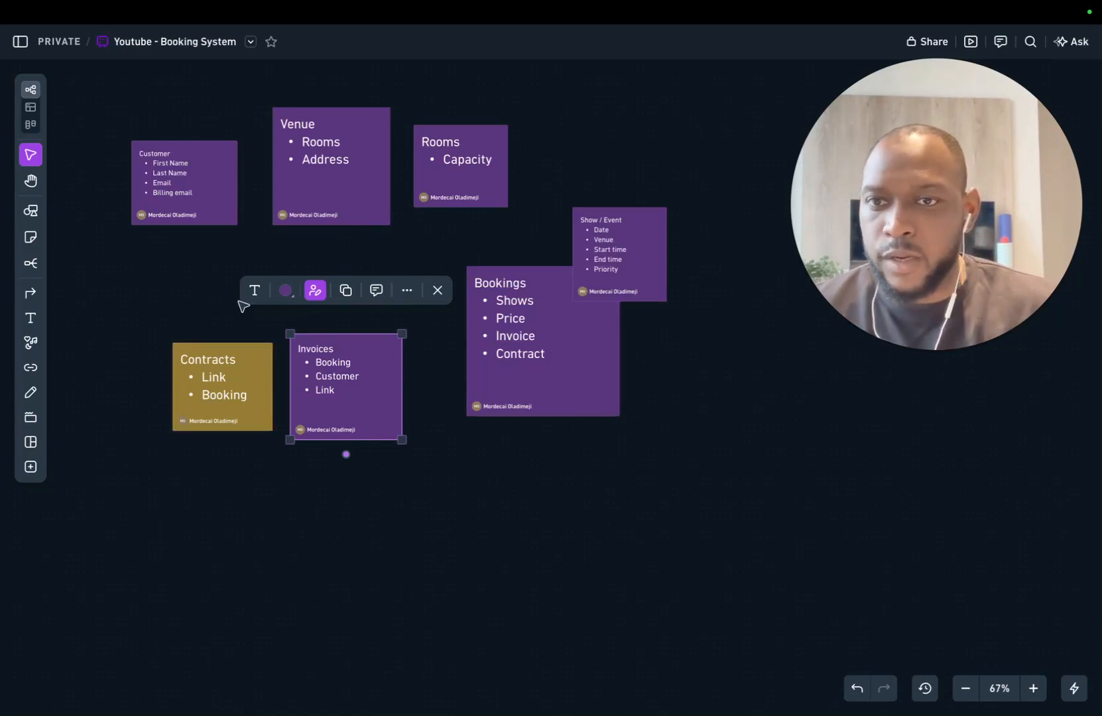
mouse_move(155, 61)
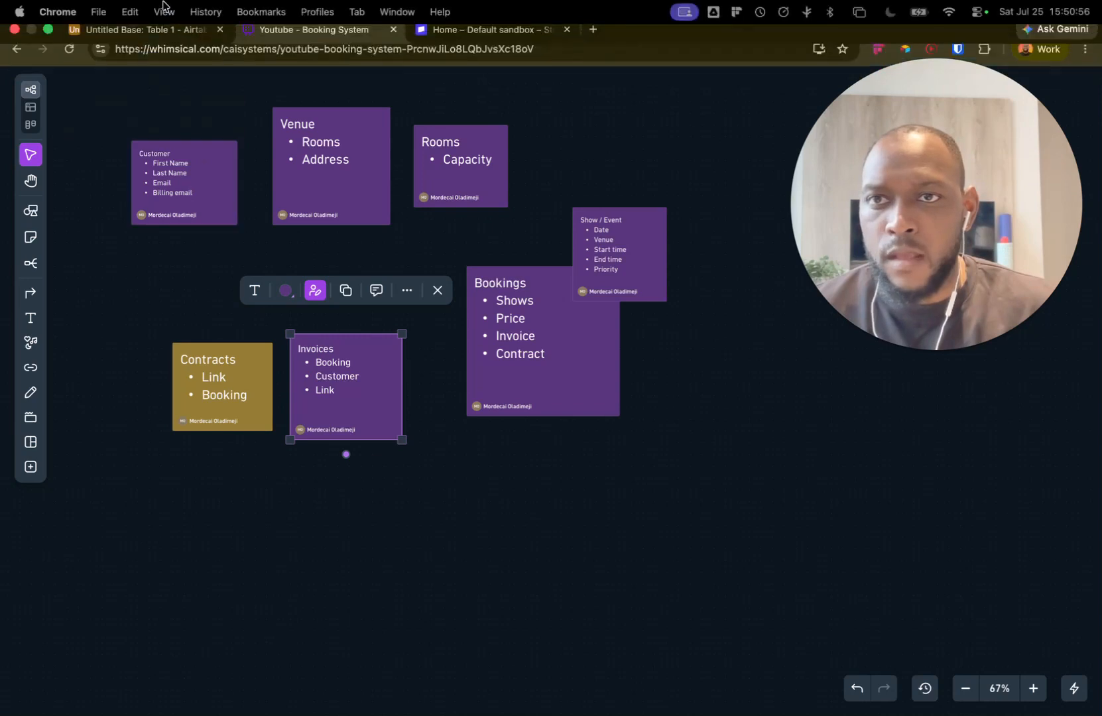
Step: Switch to the Airtable Untitled Base and collapse the AI chat to reveal Table 1's grid
click(162, 41)
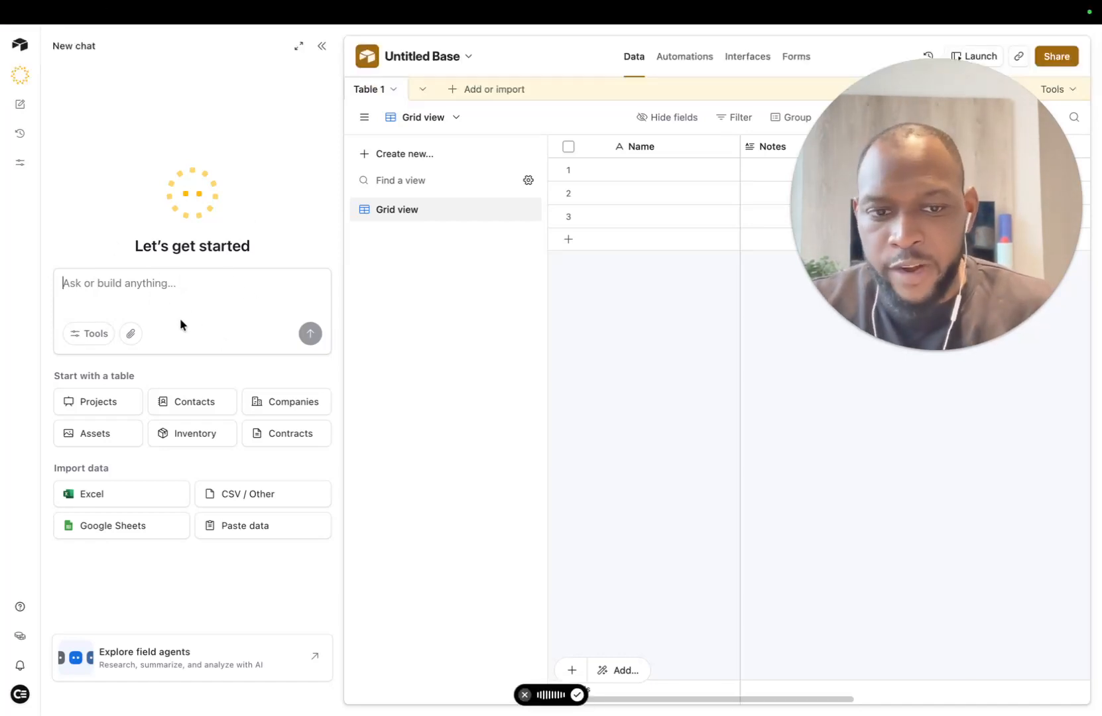
click(302, 39)
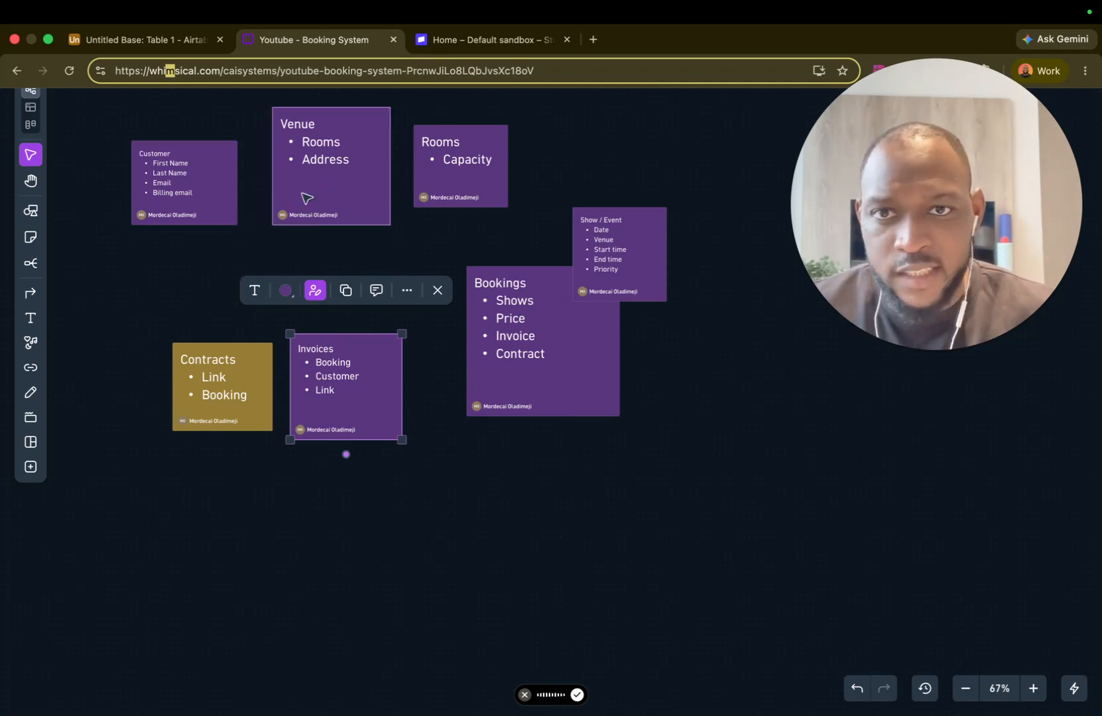
click(147, 39)
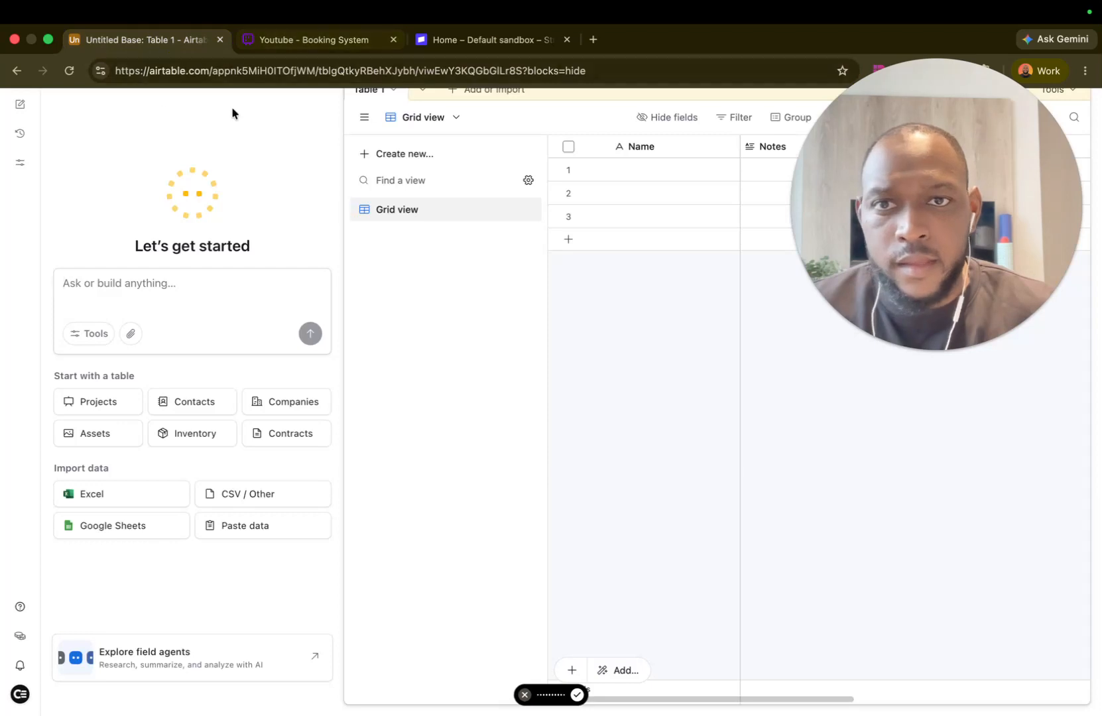
click(304, 44)
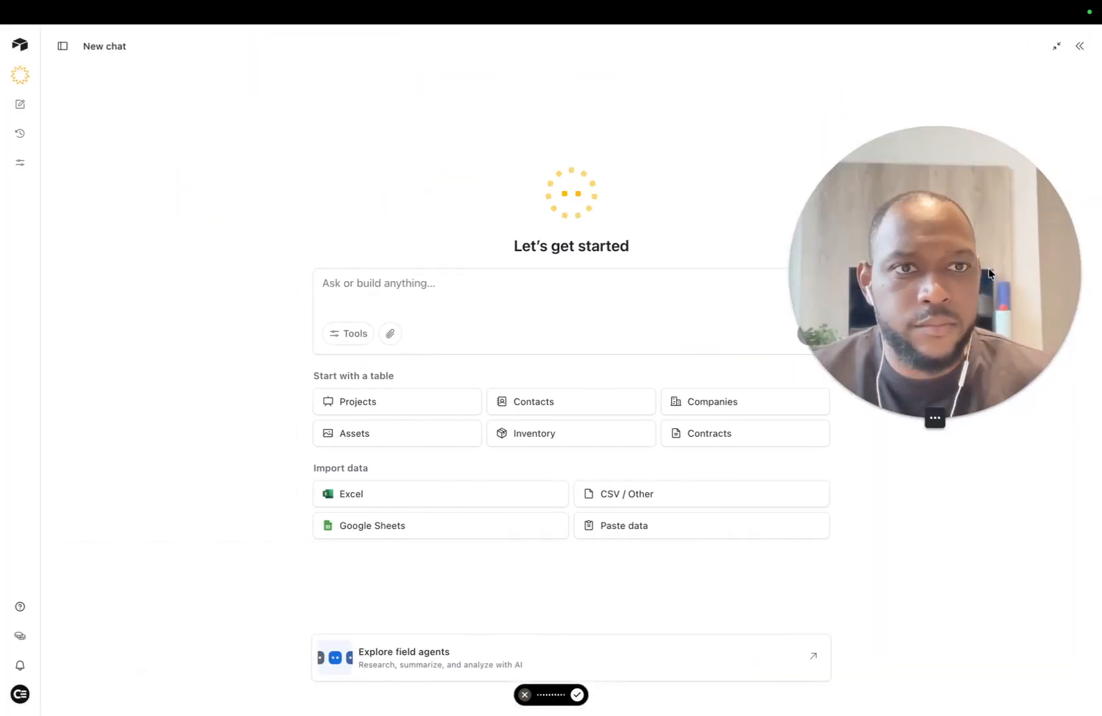
click(1077, 46)
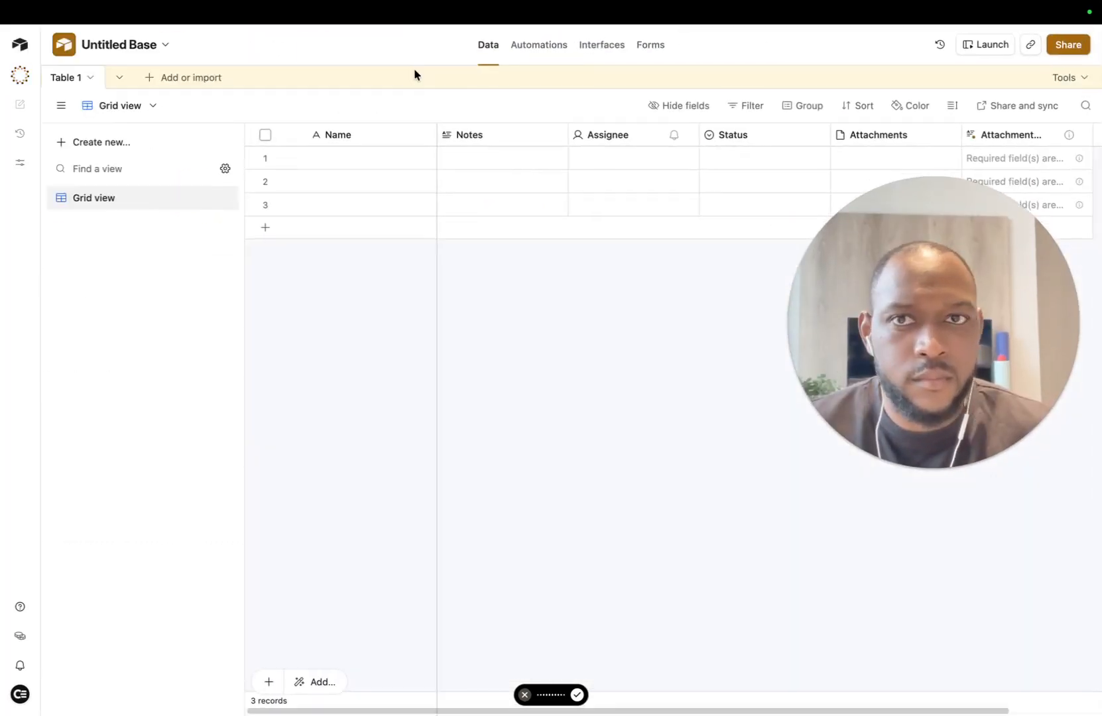
click(273, 42)
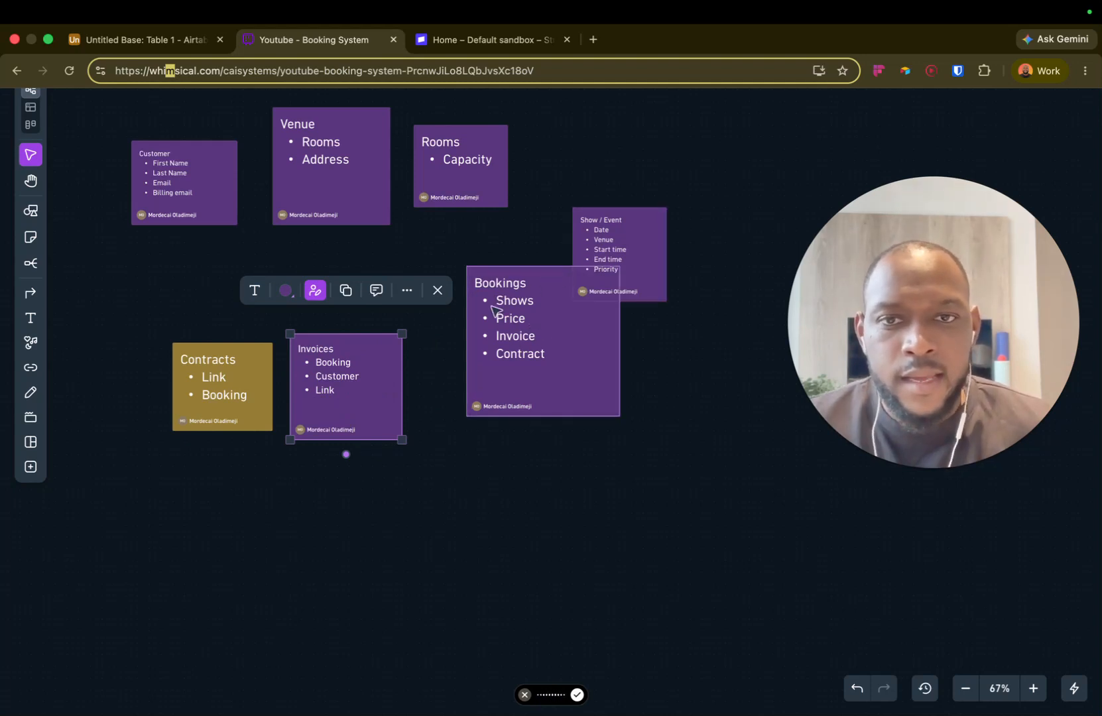
Step: Set the Bookings card beside Show / Event, then go to the Airtable Untitled Base
drag(562, 339, 524, 377)
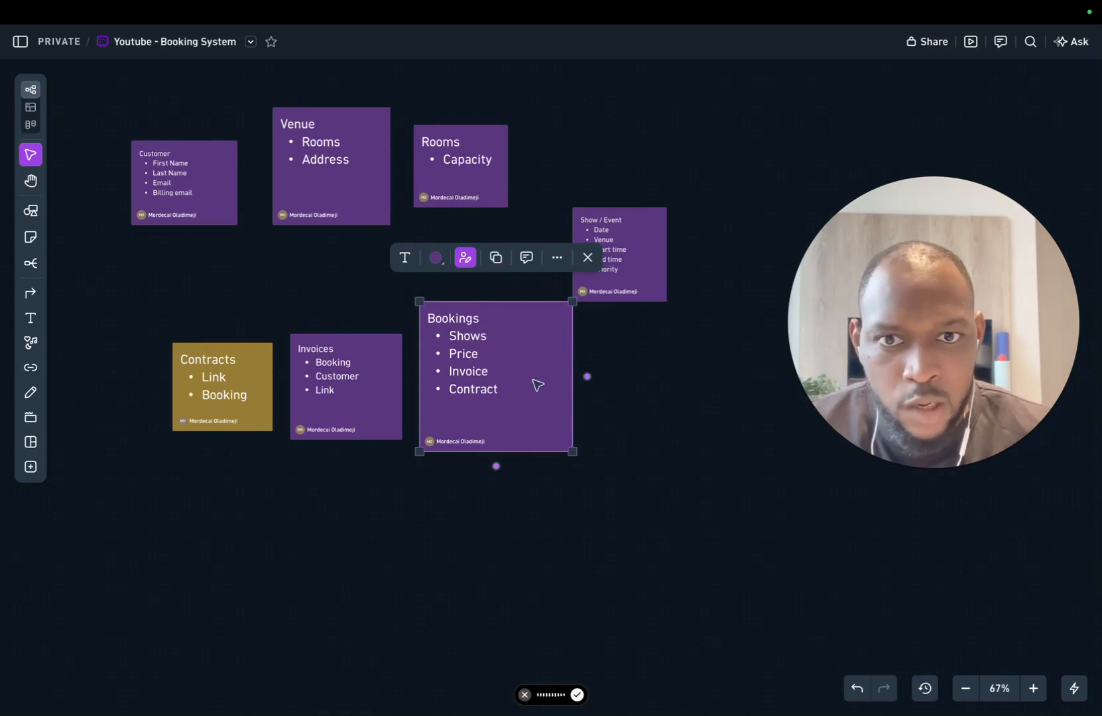
drag(537, 384, 531, 332)
mouse_move(255, 49)
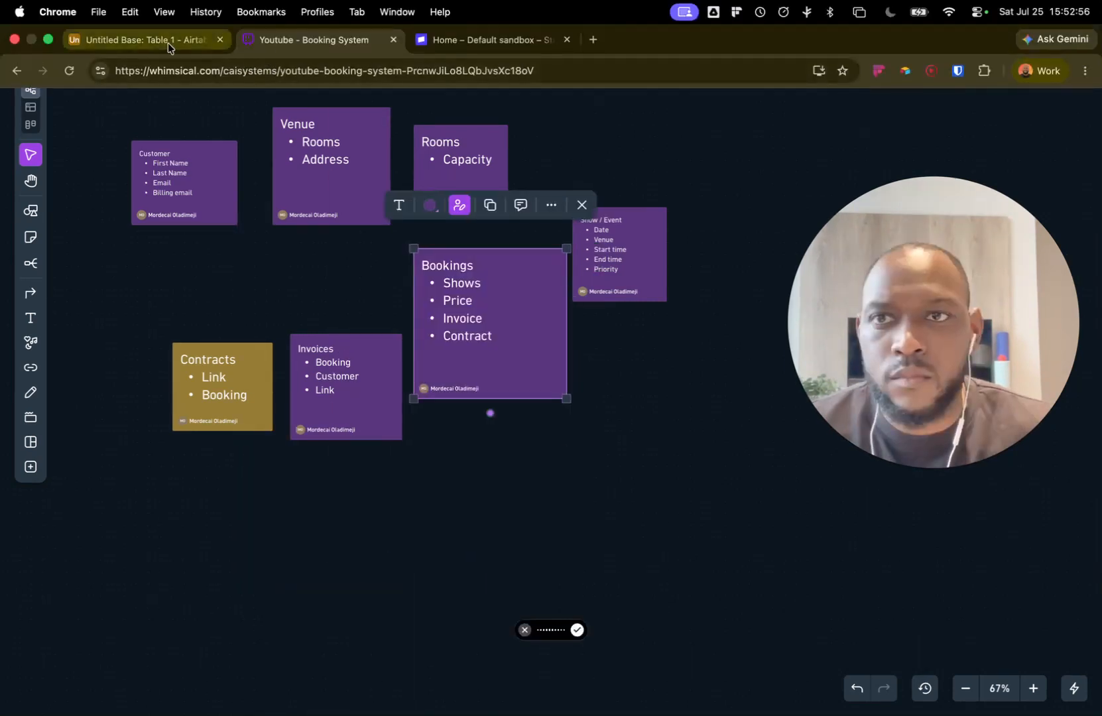
click(168, 43)
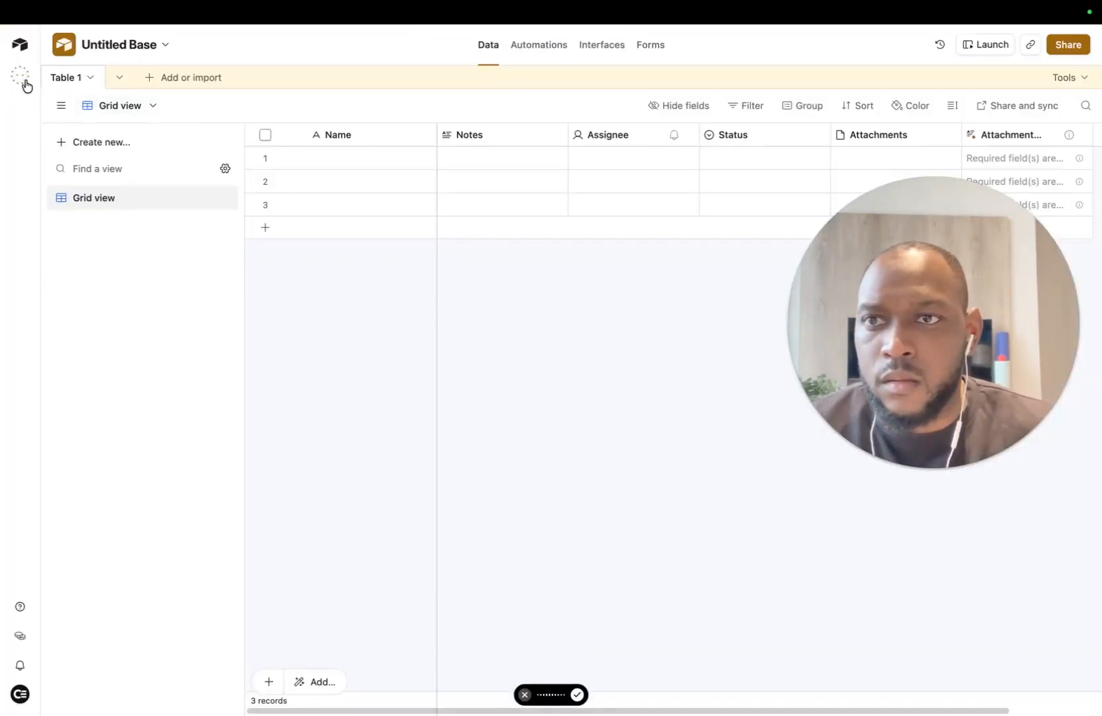
Step: Dictate and send an AI prompt specifying customer, venue, room, show, contract, invoice and booking tables
click(23, 80)
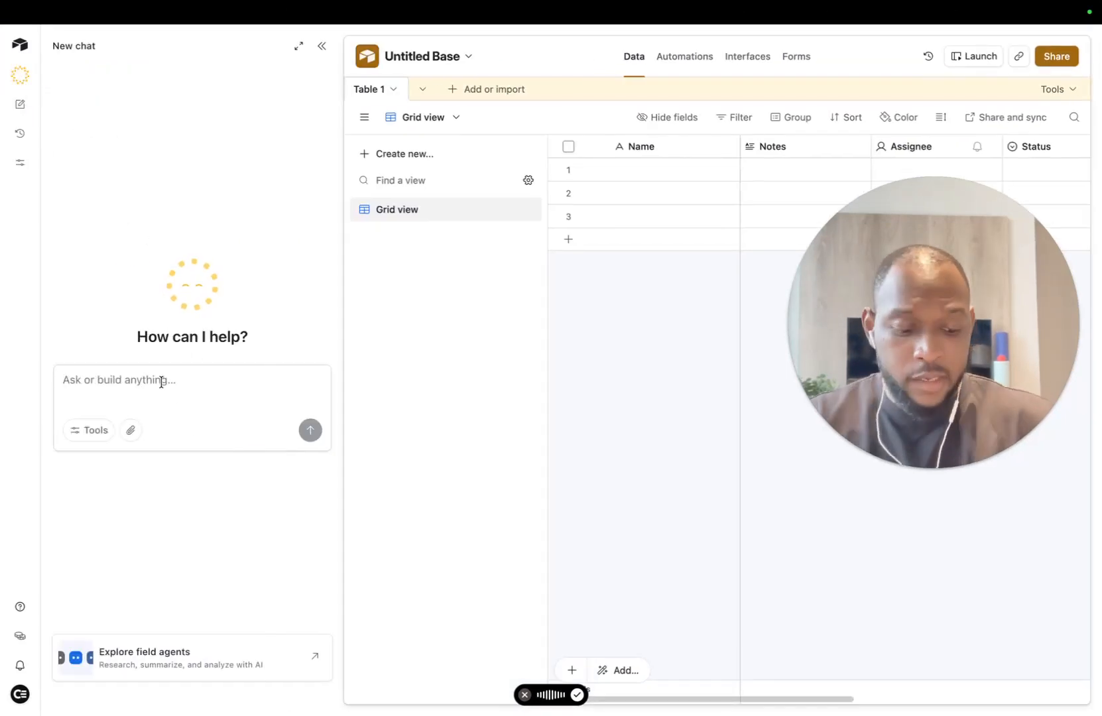
key(fn)
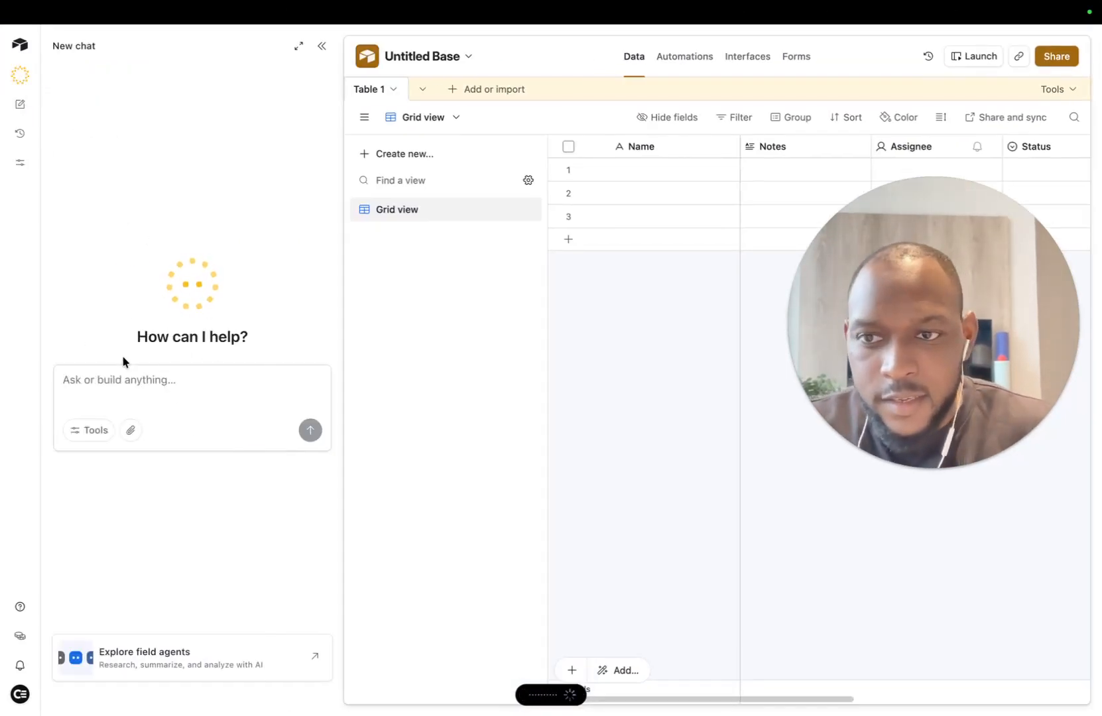
scroll(121, 369, up, 5)
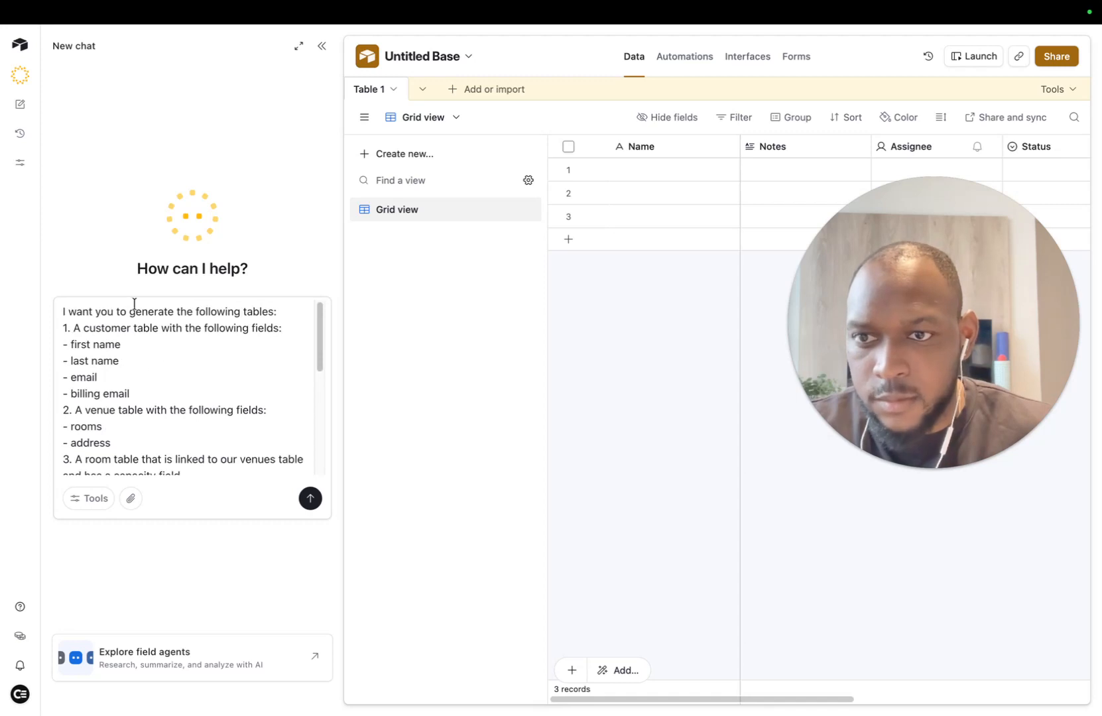
scroll(136, 344, down, 10)
scroll(142, 393, up, 10)
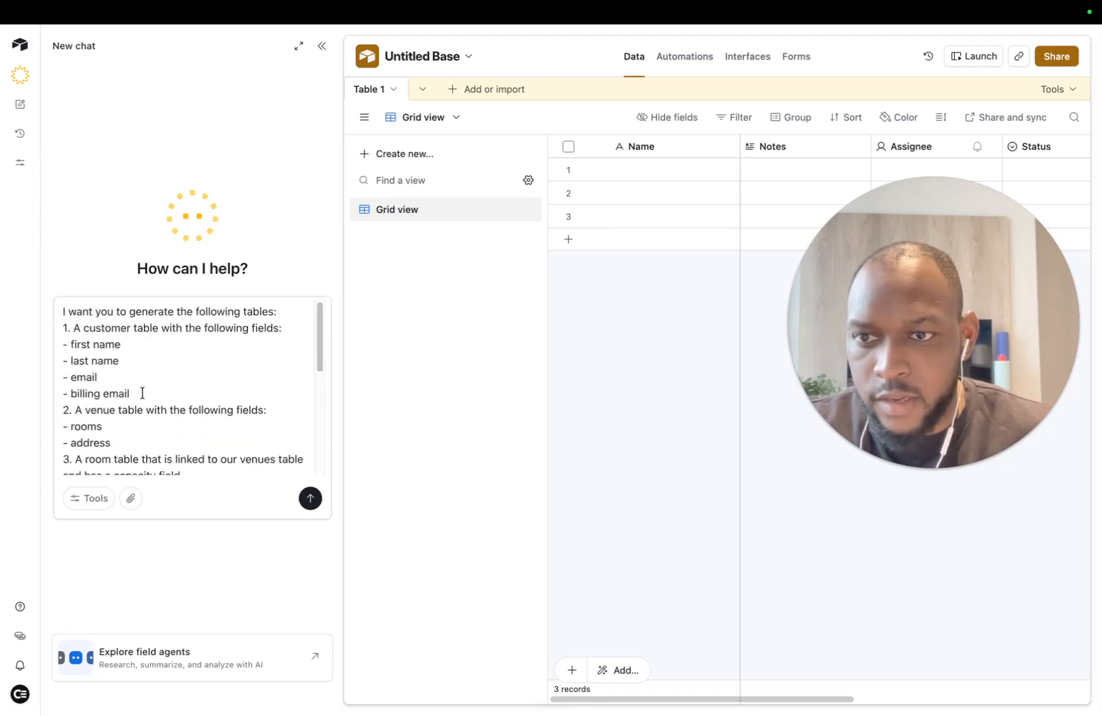
click(222, 504)
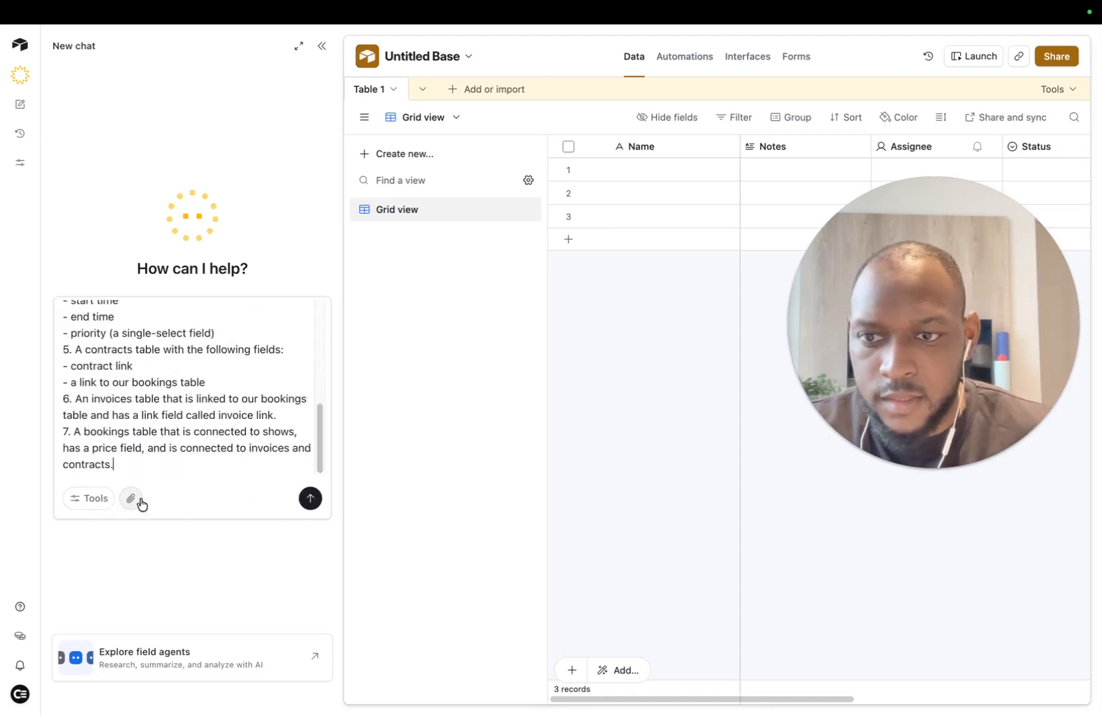
click(141, 504)
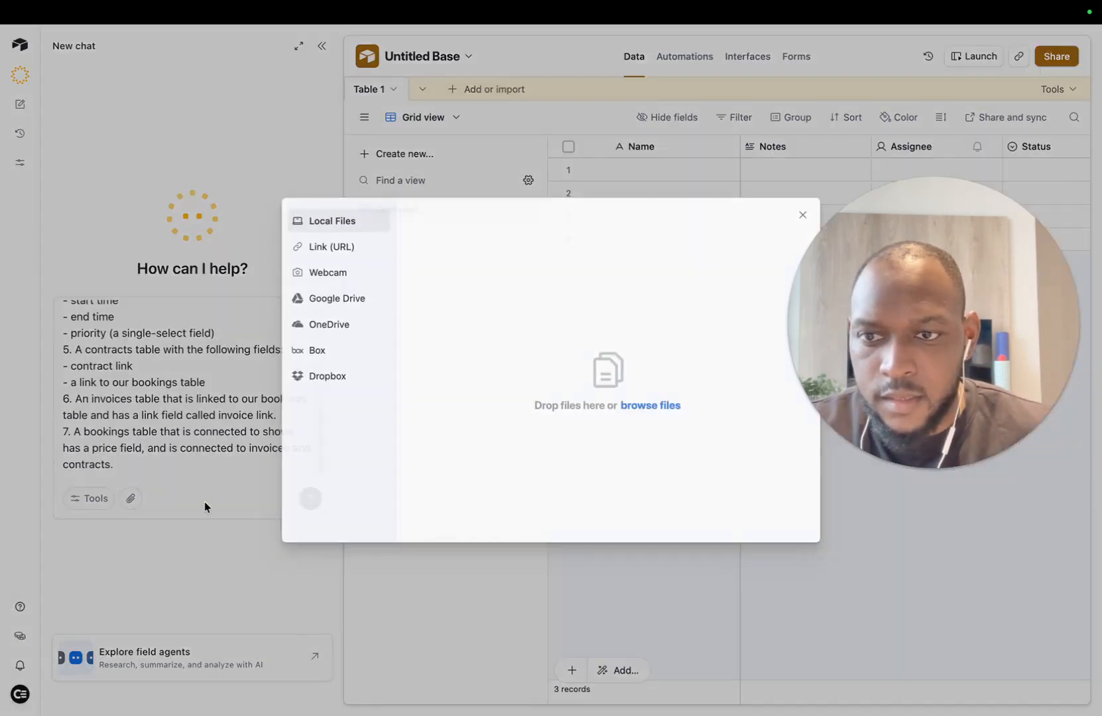
click(807, 213)
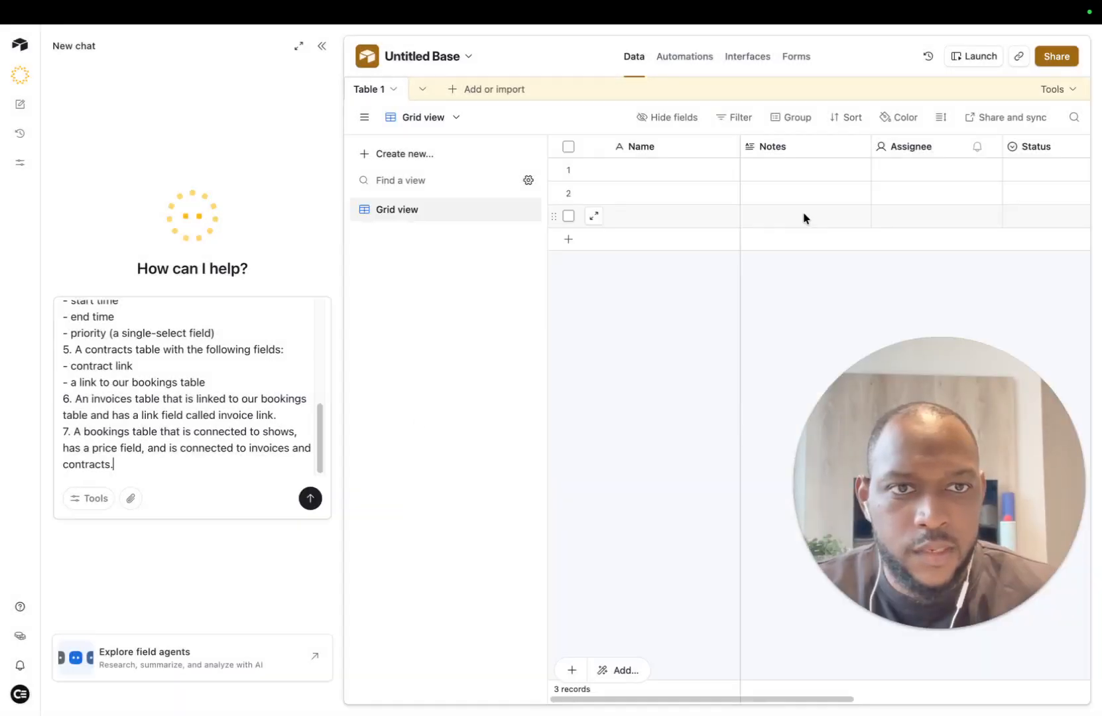
click(311, 499)
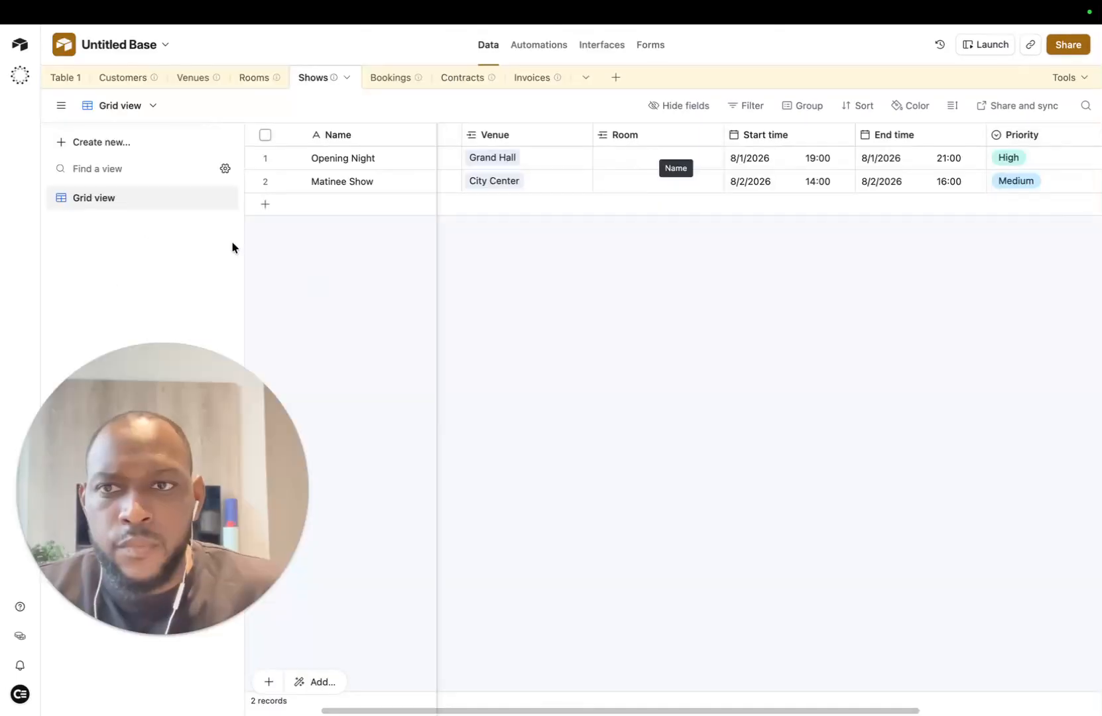
Step: Open the Customers table and begin a new Formula-type field
drag(263, 396, 940, 558)
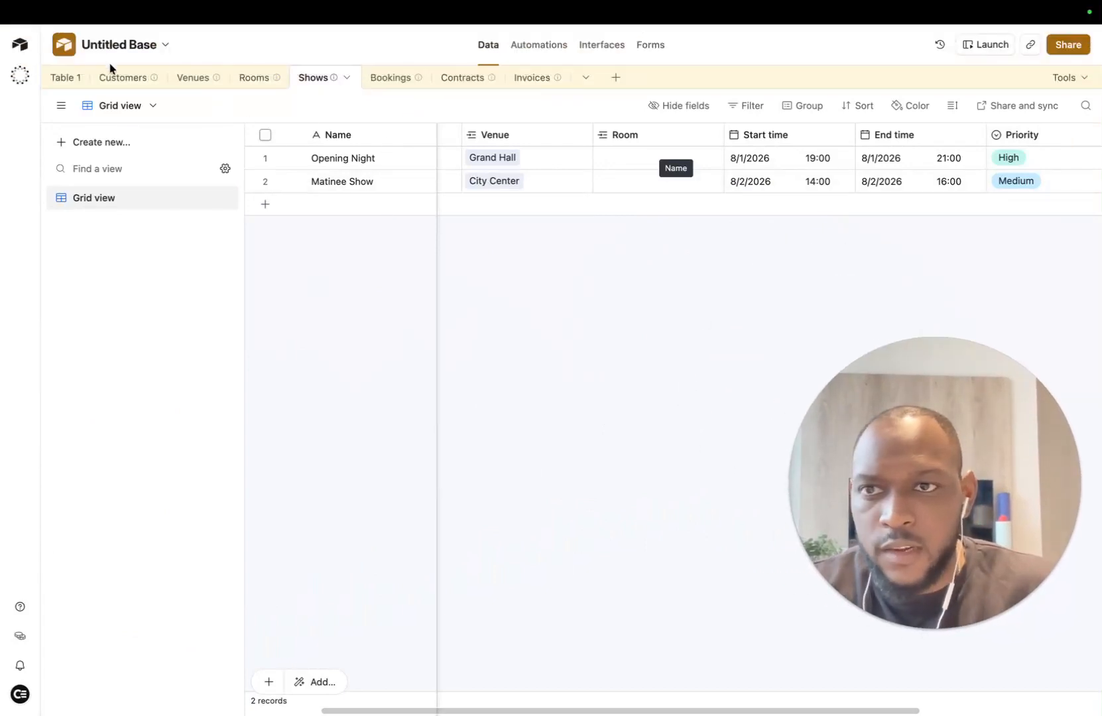
click(111, 77)
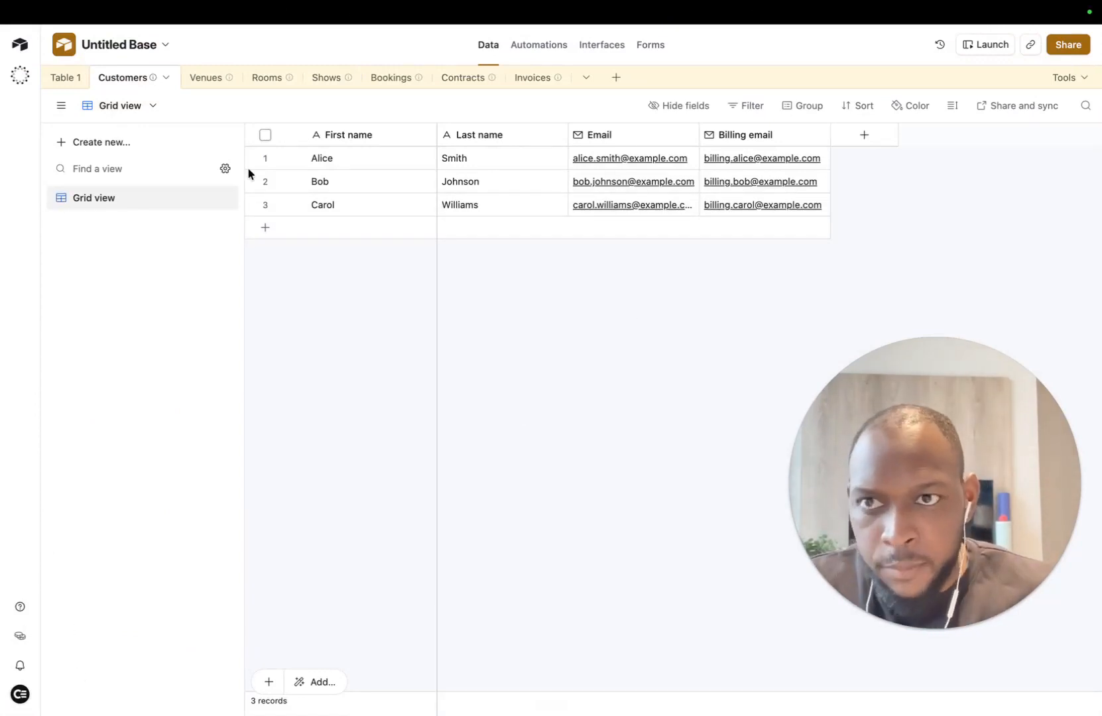
click(869, 136)
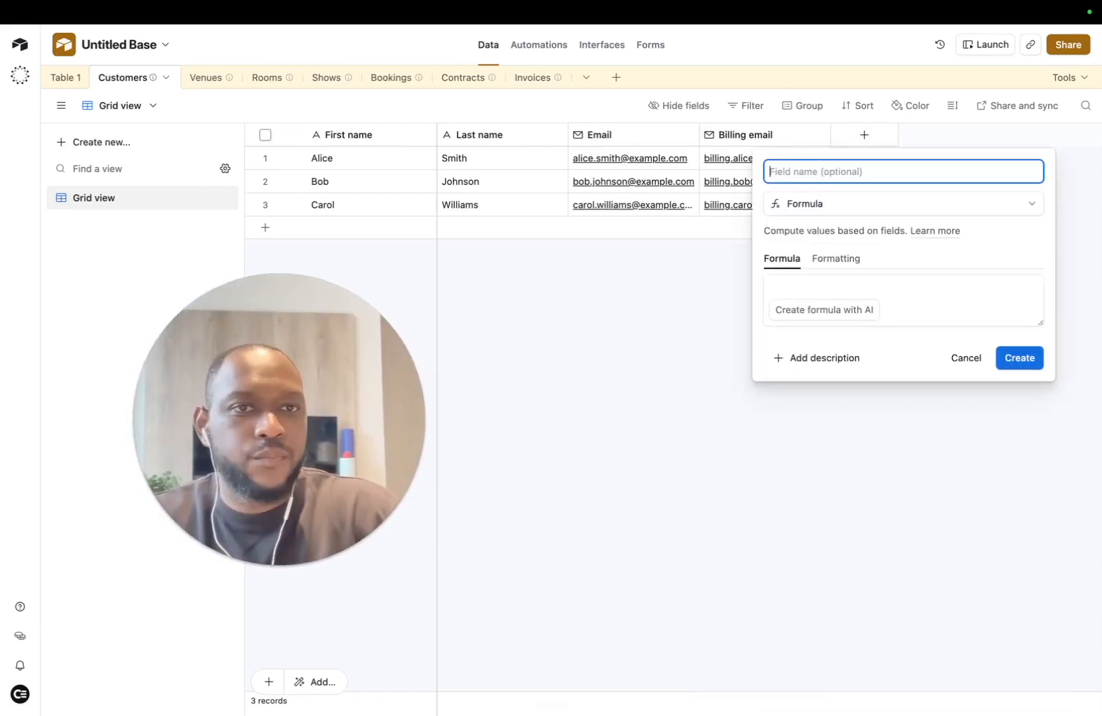
Step: Create a 'Full Name' formula field with an AI-generated CONCATENATE of first and last names
text(Full Name)
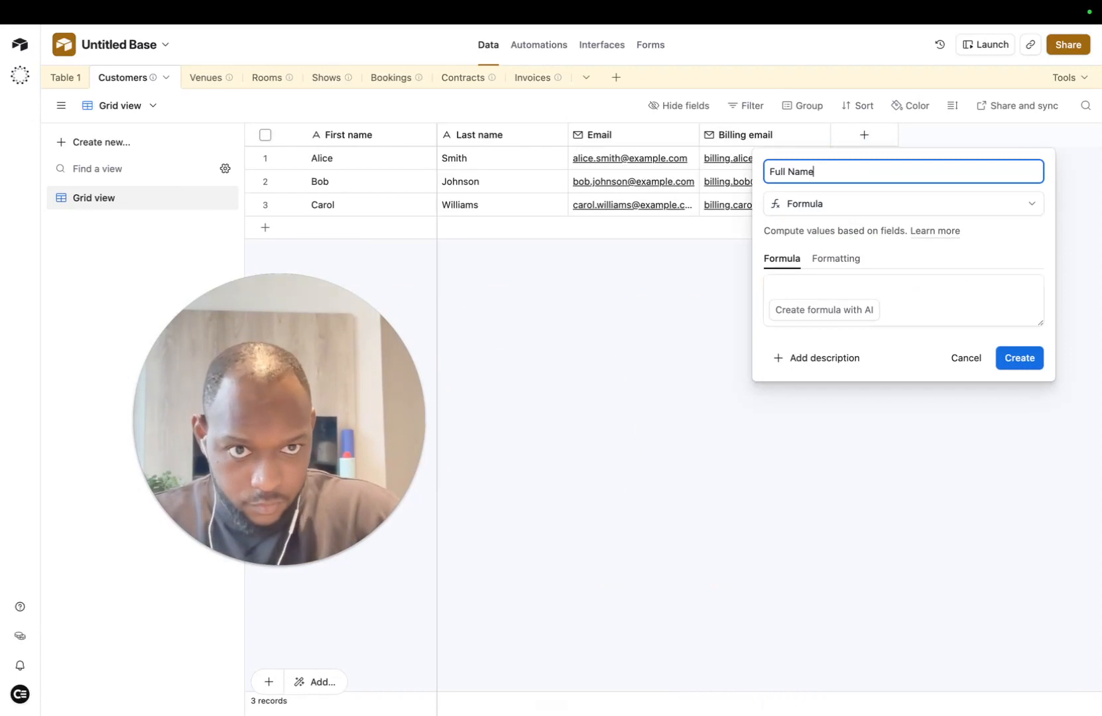
click(828, 319)
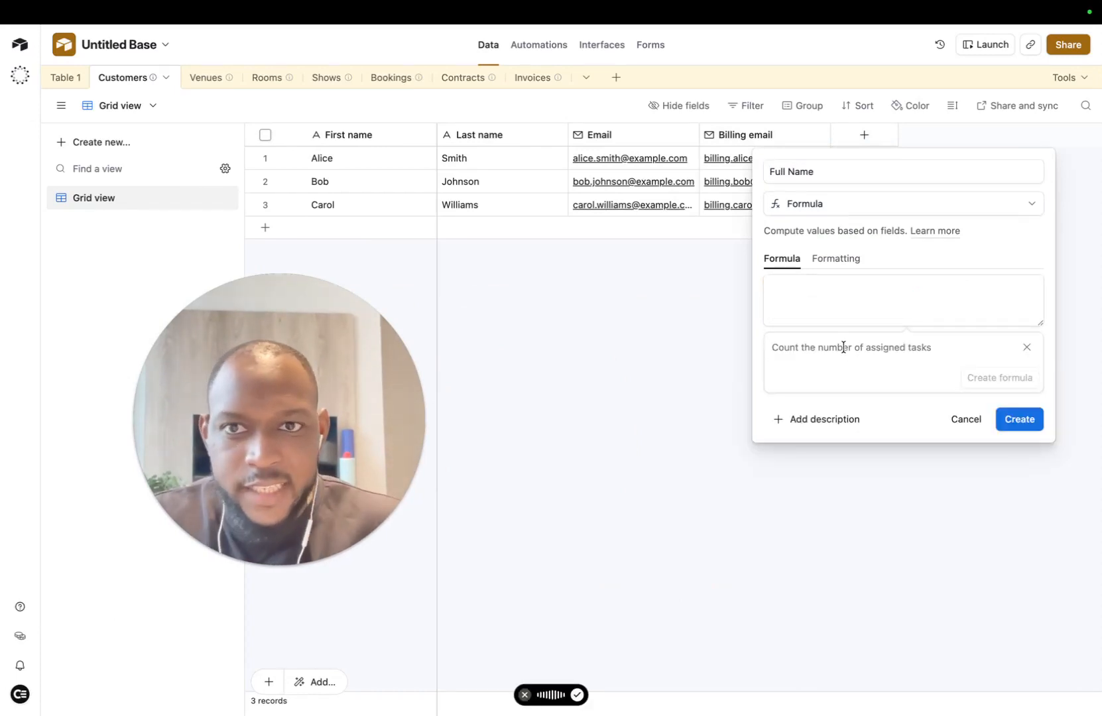
key(fn)
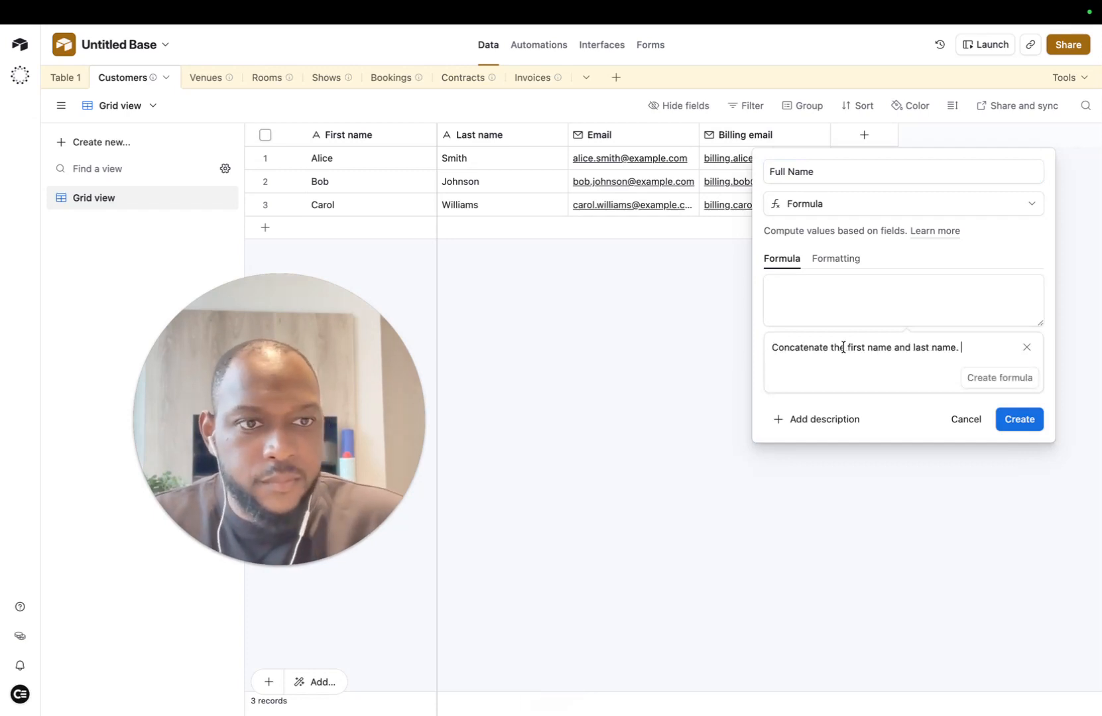
click(1012, 383)
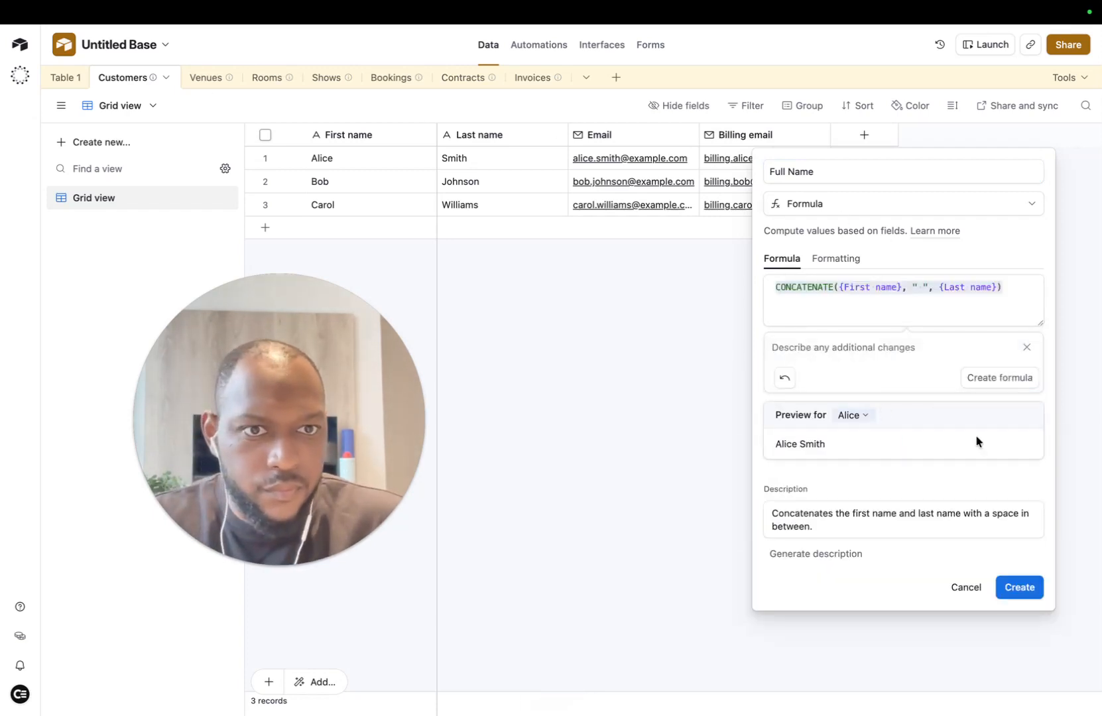
click(1020, 587)
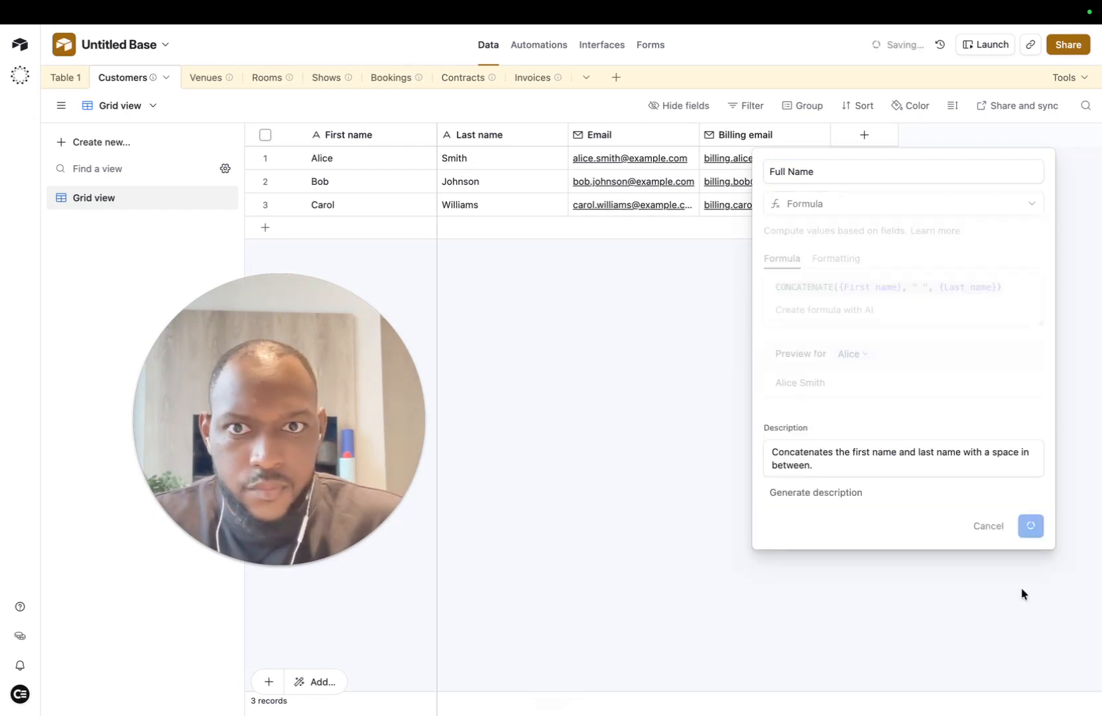
Step: Move the Full Name column to the front and confirm it as the primary field
click(508, 166)
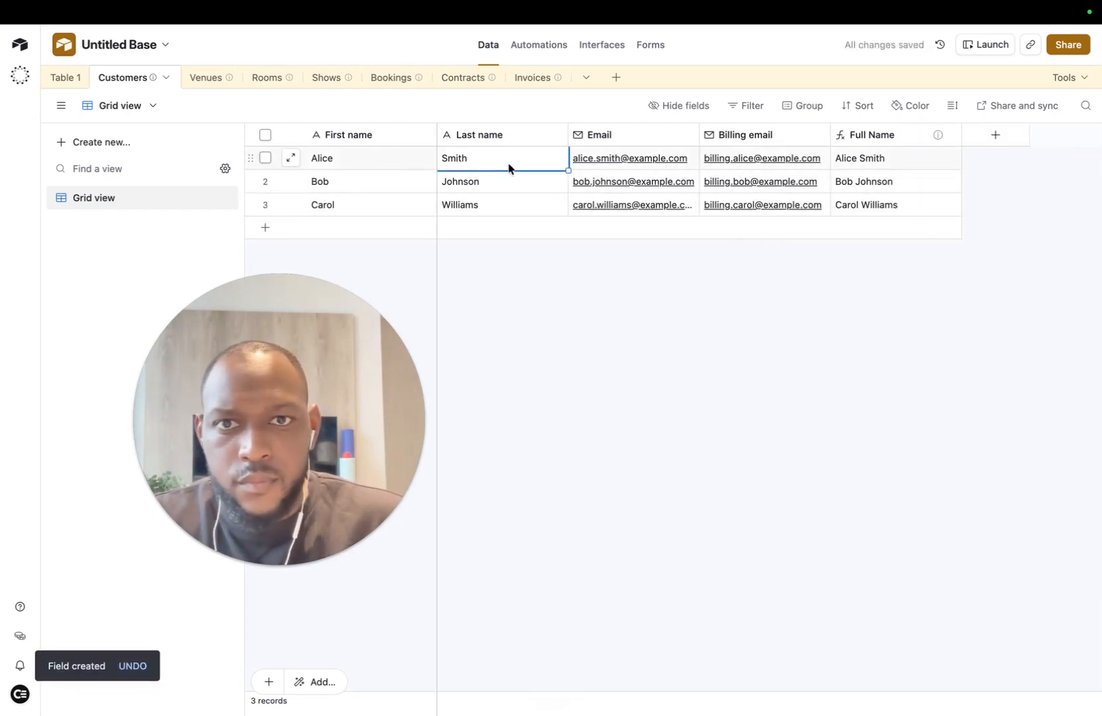
drag(436, 135, 437, 135)
drag(886, 137, 365, 168)
click(663, 415)
drag(283, 395, 166, 457)
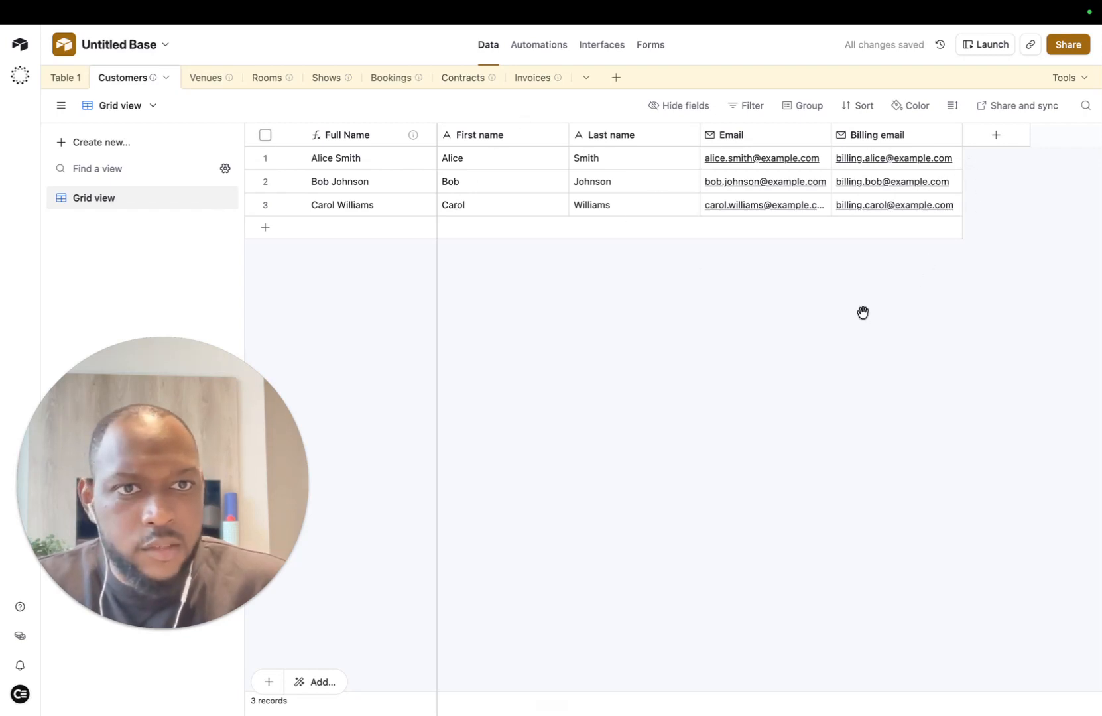
Step: Browse the Venues and Rooms tables, then open Shows and its Room field's options
click(208, 84)
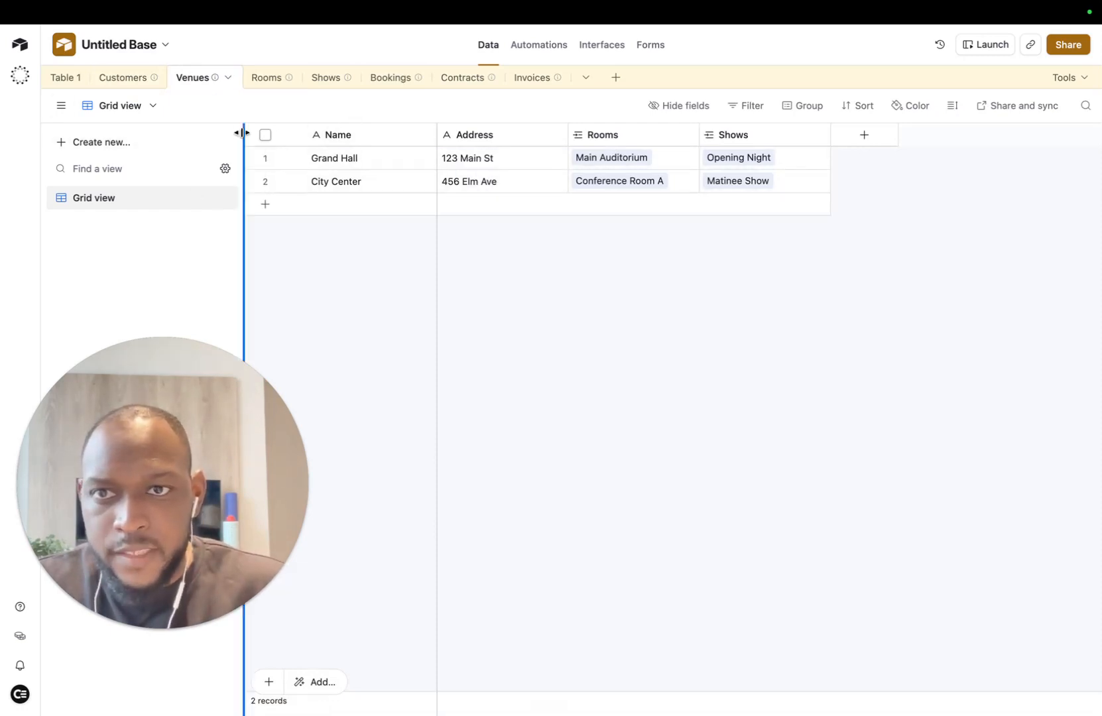
click(268, 84)
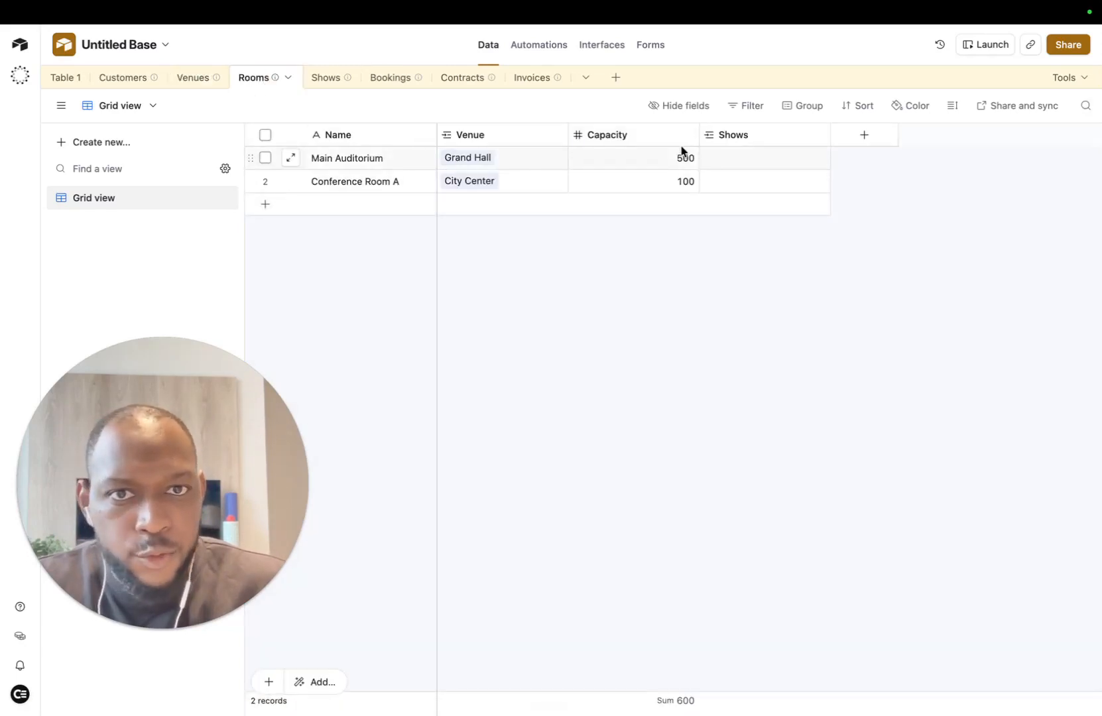
click(331, 78)
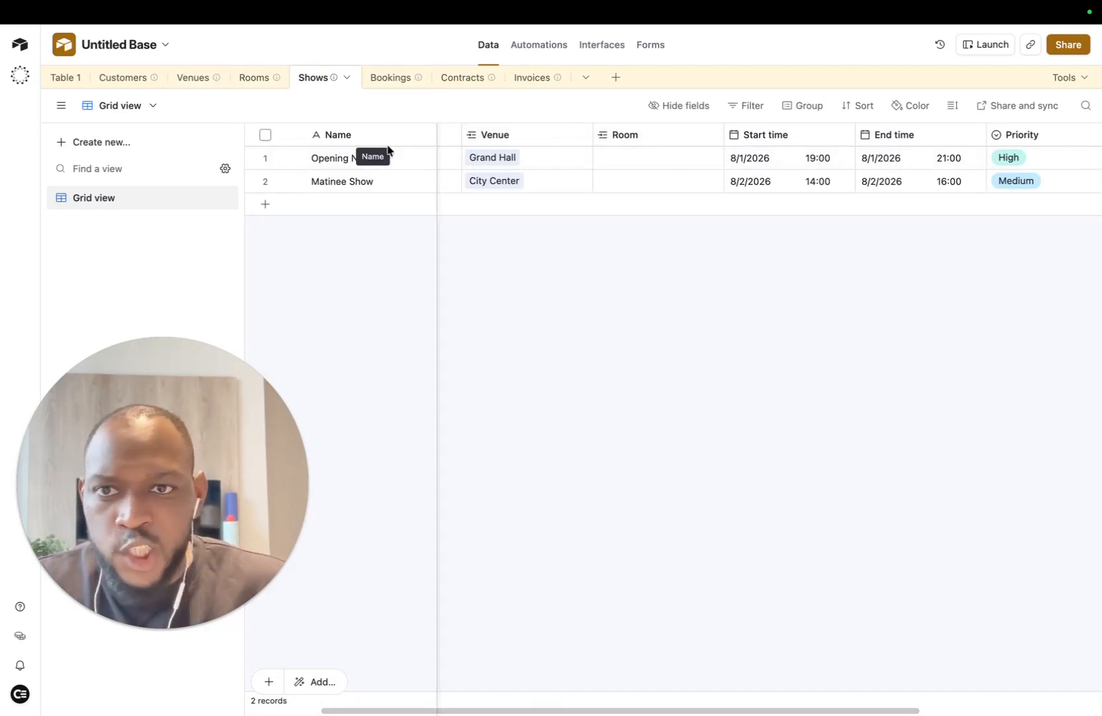
drag(590, 142, 590, 142)
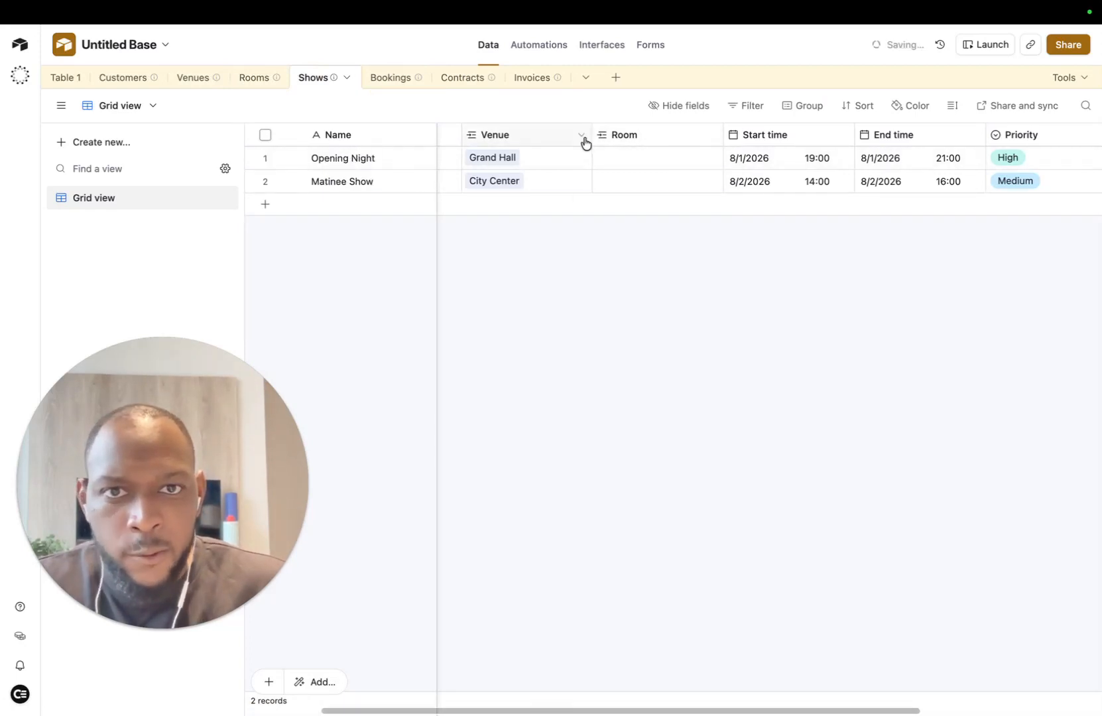
click(713, 138)
Step: Filter the Room field's record selection so rooms match the show's Venue
click(653, 169)
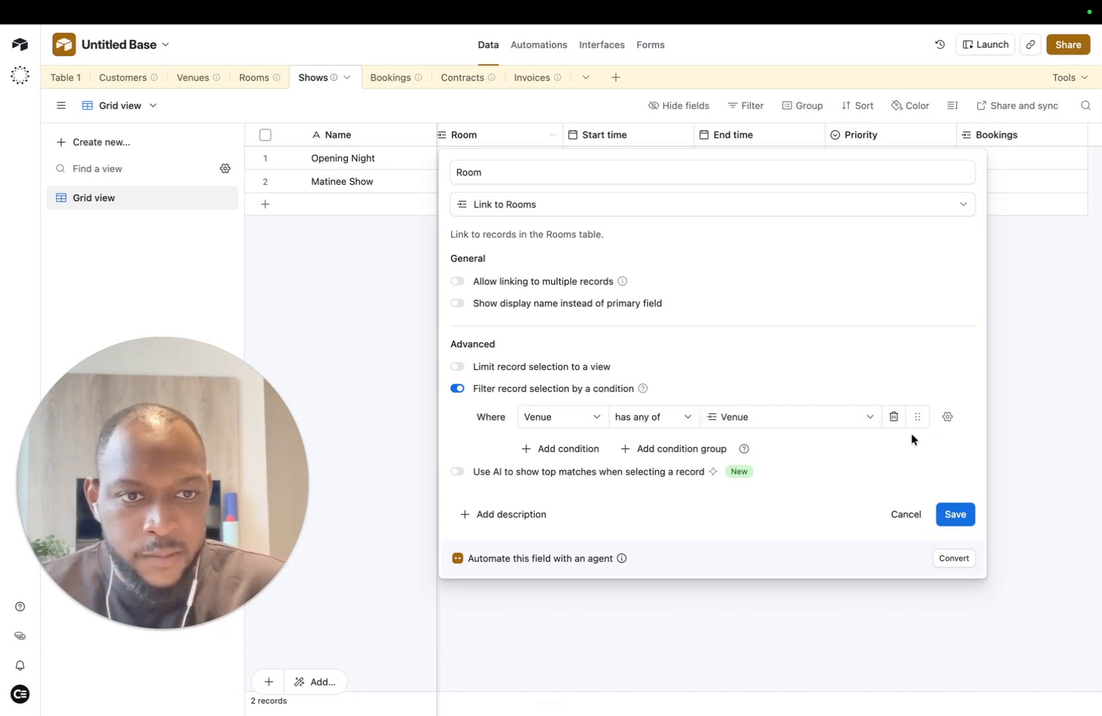
click(965, 527)
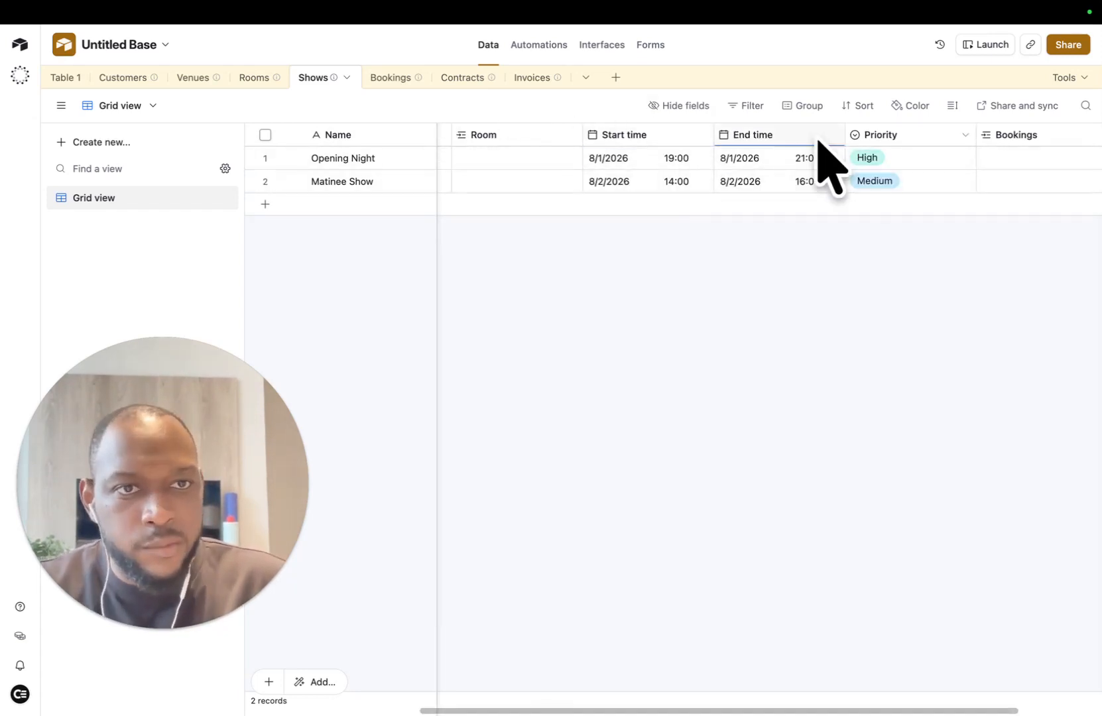
scroll(900, 160, right, 4)
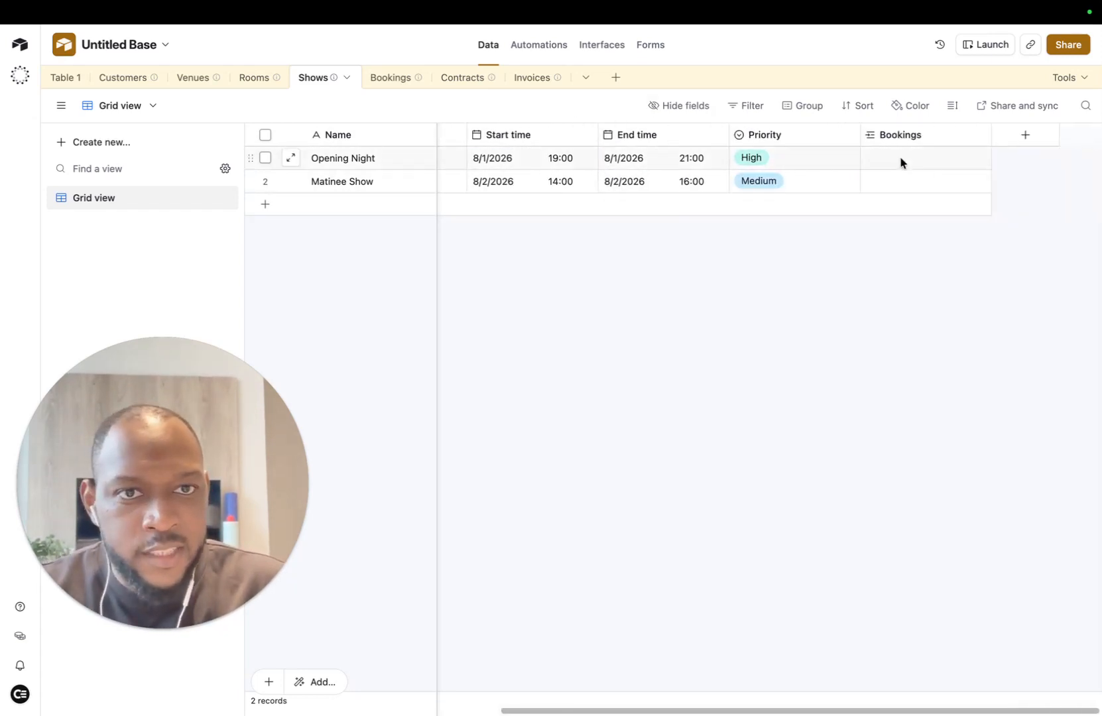
scroll(762, 162, left, 4)
Step: Link Main Auditorium to Opening Night and Conference Room A to Matinee Show, then open Bookings
click(782, 157)
click(696, 163)
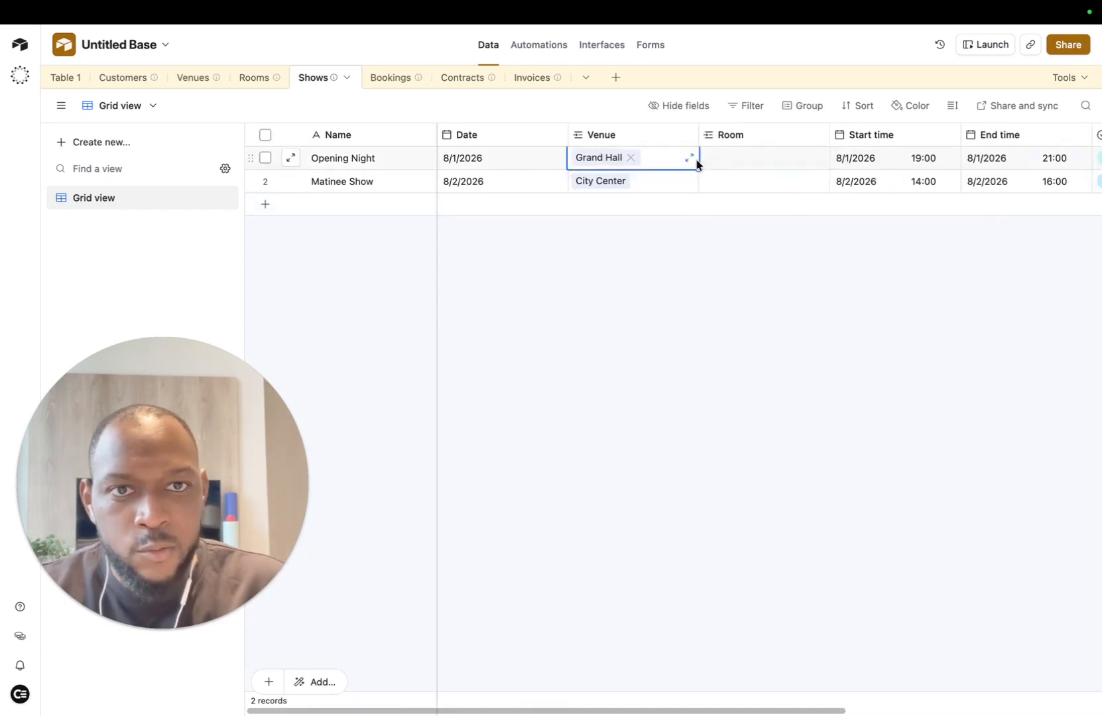
double_click(714, 163)
click(710, 226)
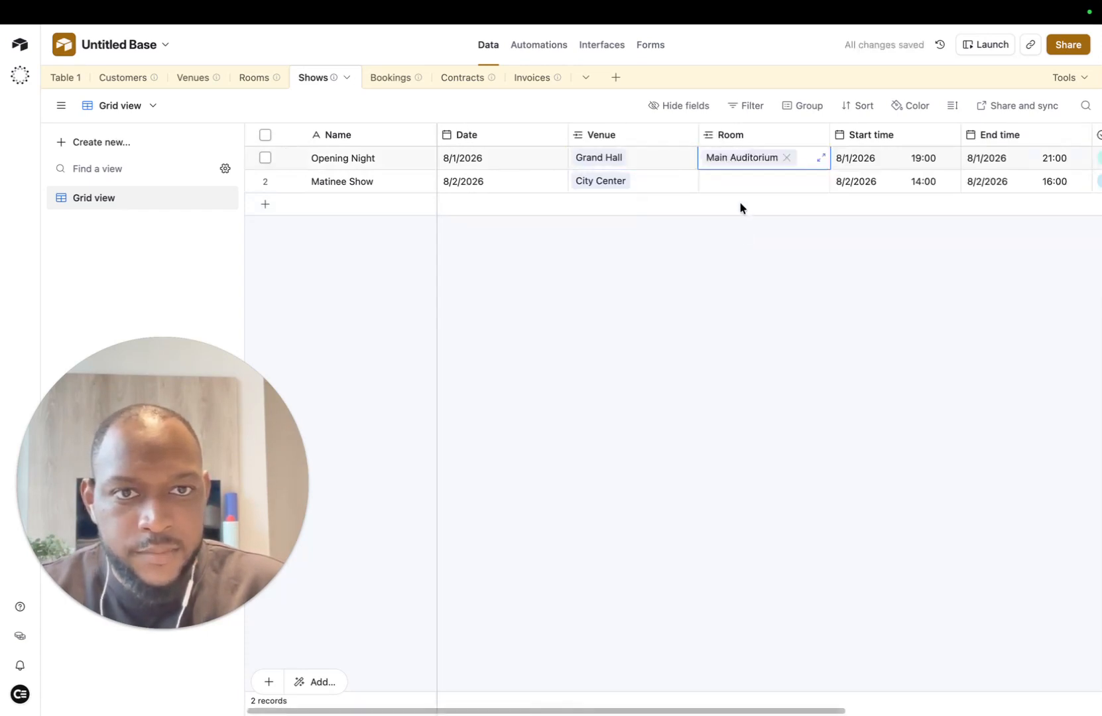
click(713, 187)
click(711, 186)
click(730, 258)
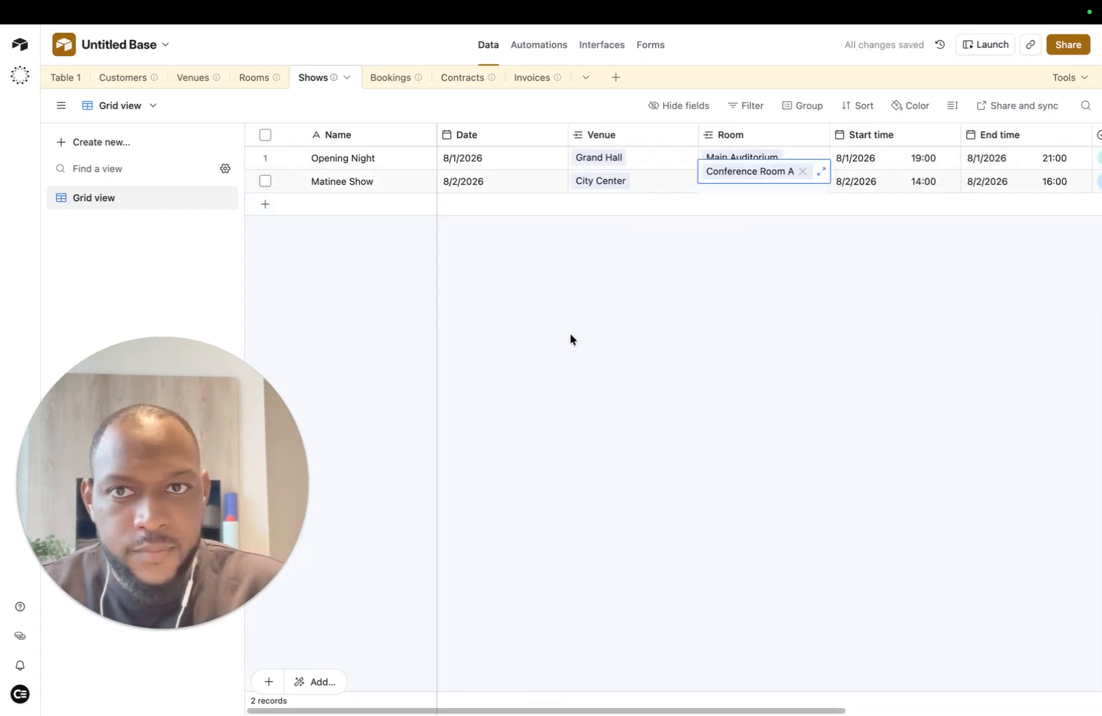
click(389, 78)
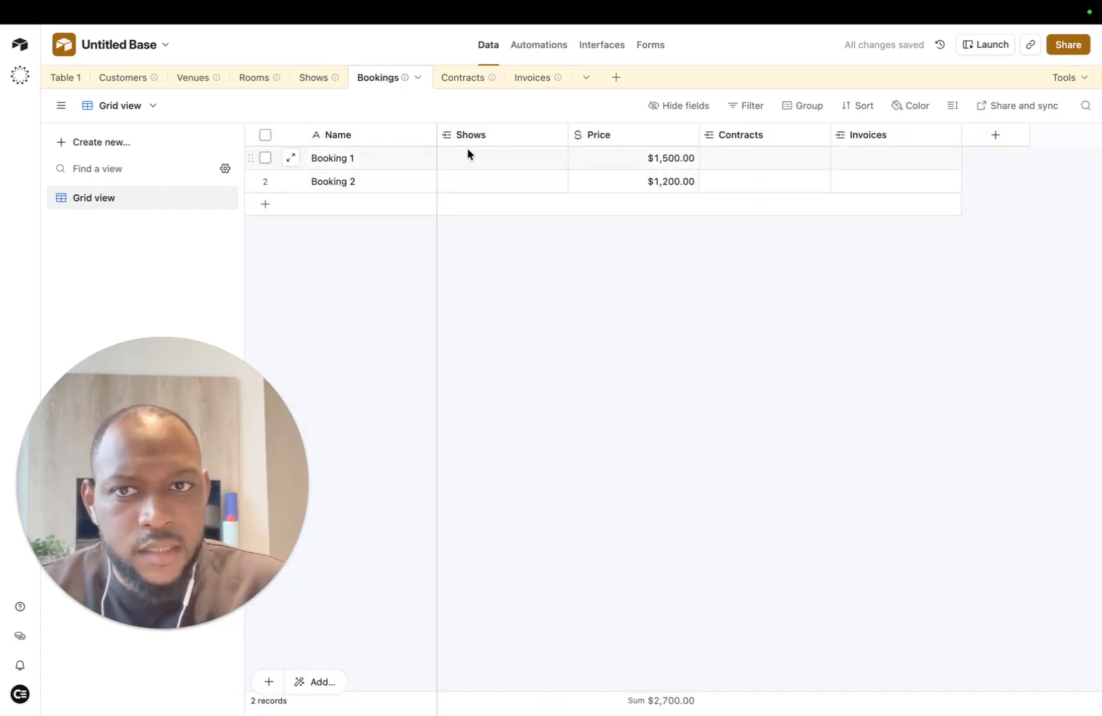
Step: Delete the Booking 1 and Booking 2 records
click(265, 158)
click(266, 181)
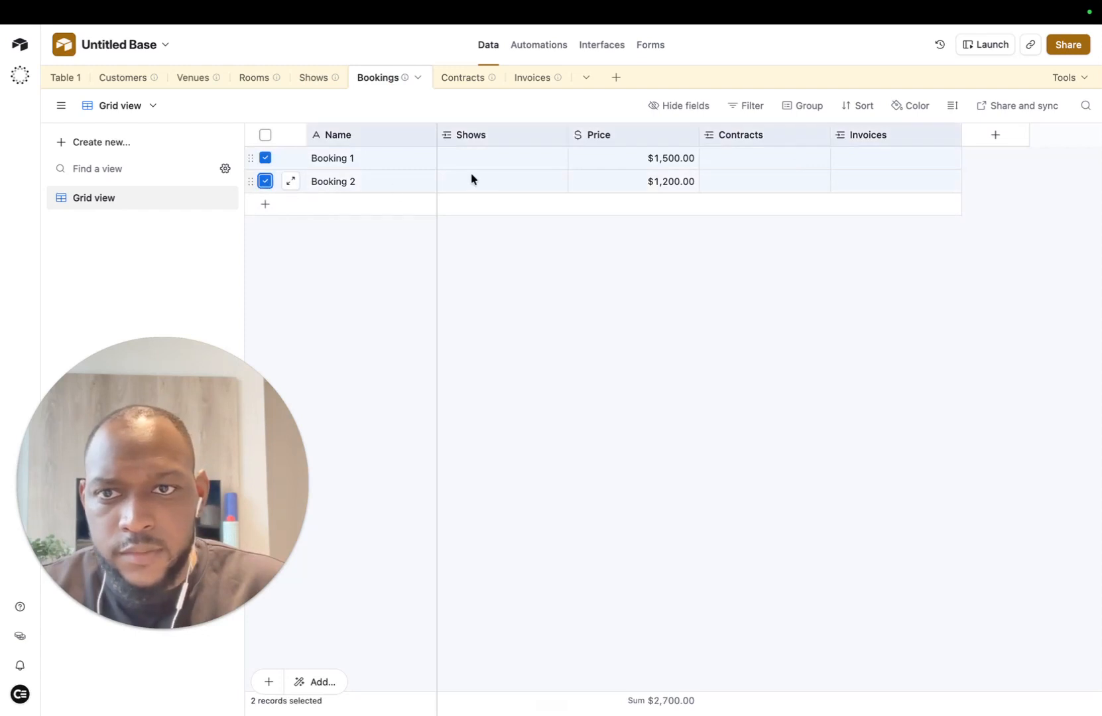
right_click(498, 174)
click(585, 266)
Step: Delete the Contract A and Contract B records from the Contracts table
click(451, 79)
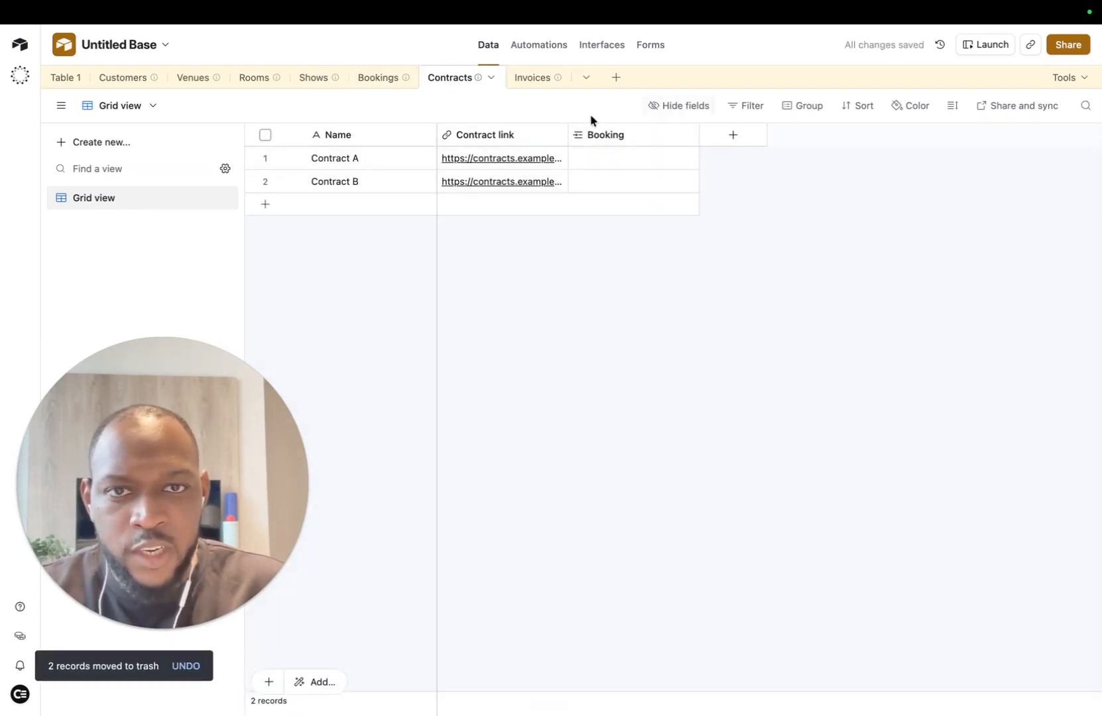
click(265, 158)
click(265, 181)
right_click(401, 185)
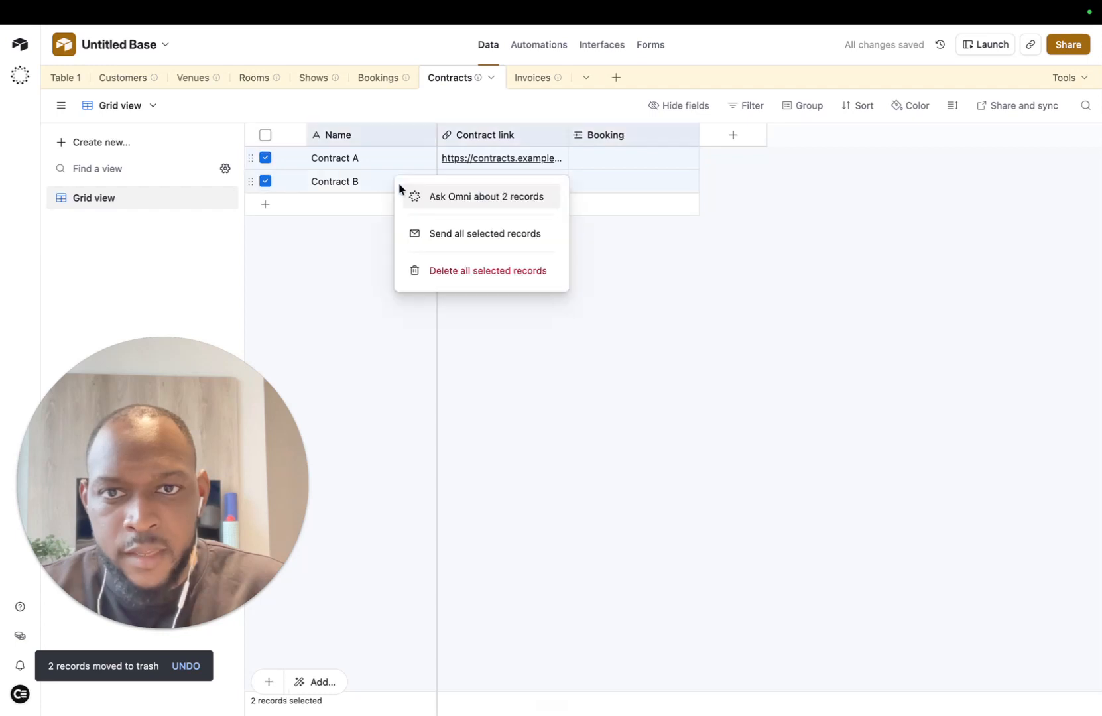
click(471, 285)
Step: Delete Invoice 1 and Invoice 2 from the Invoices table
click(558, 76)
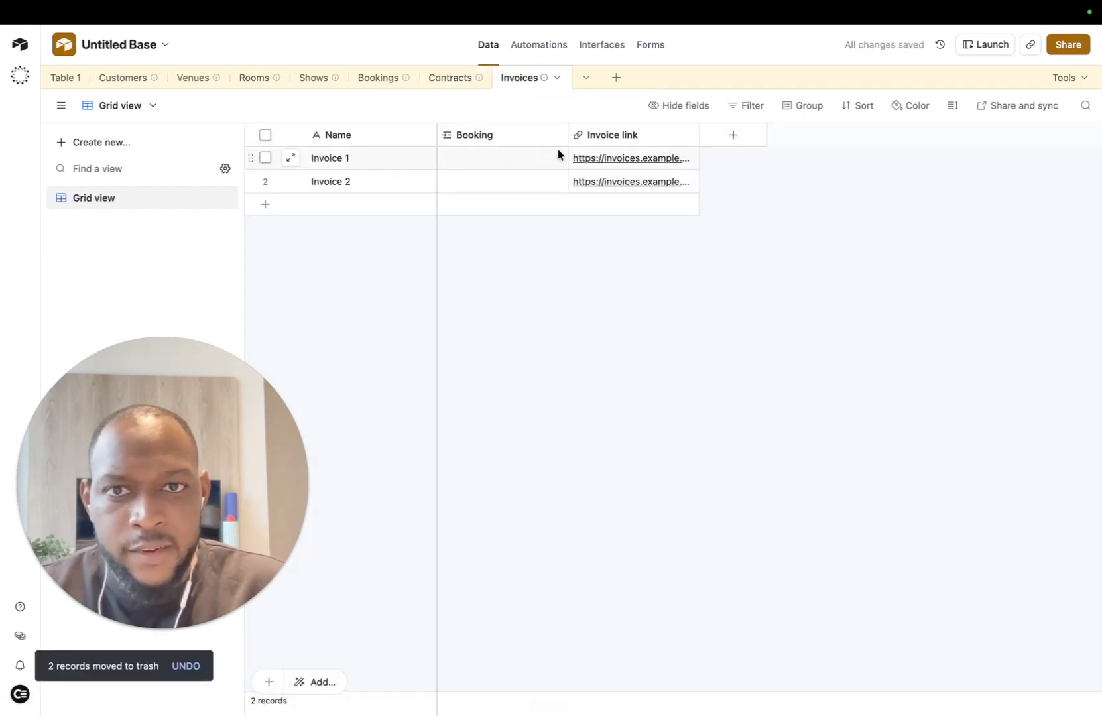
click(265, 158)
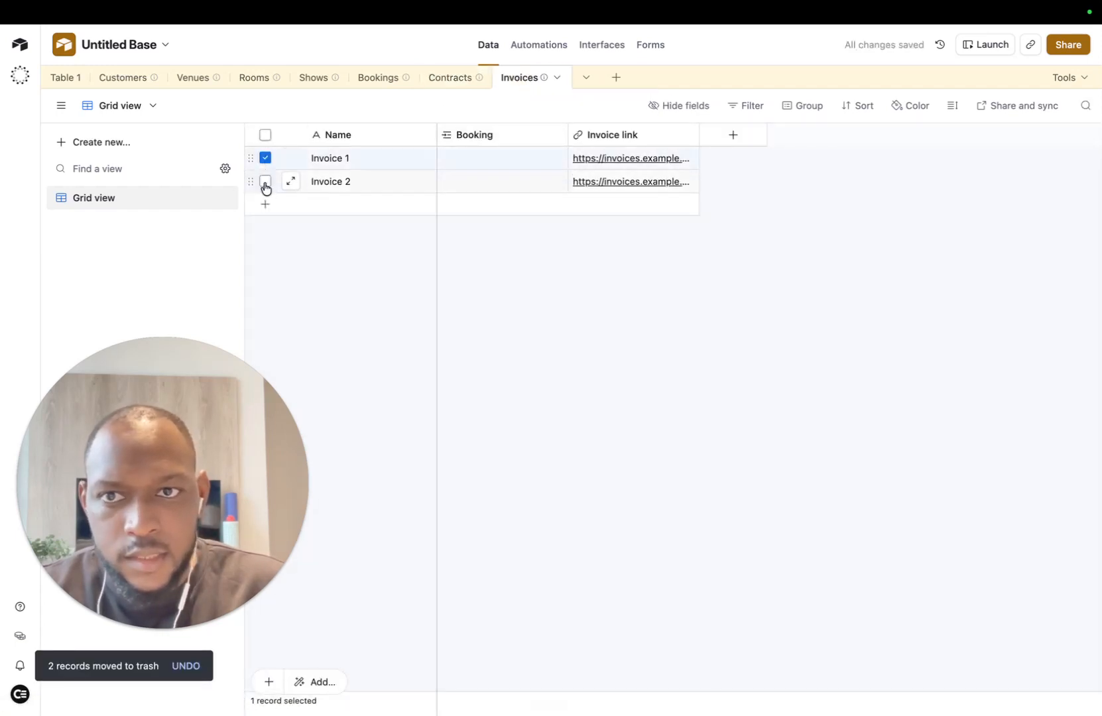
click(265, 181)
right_click(451, 165)
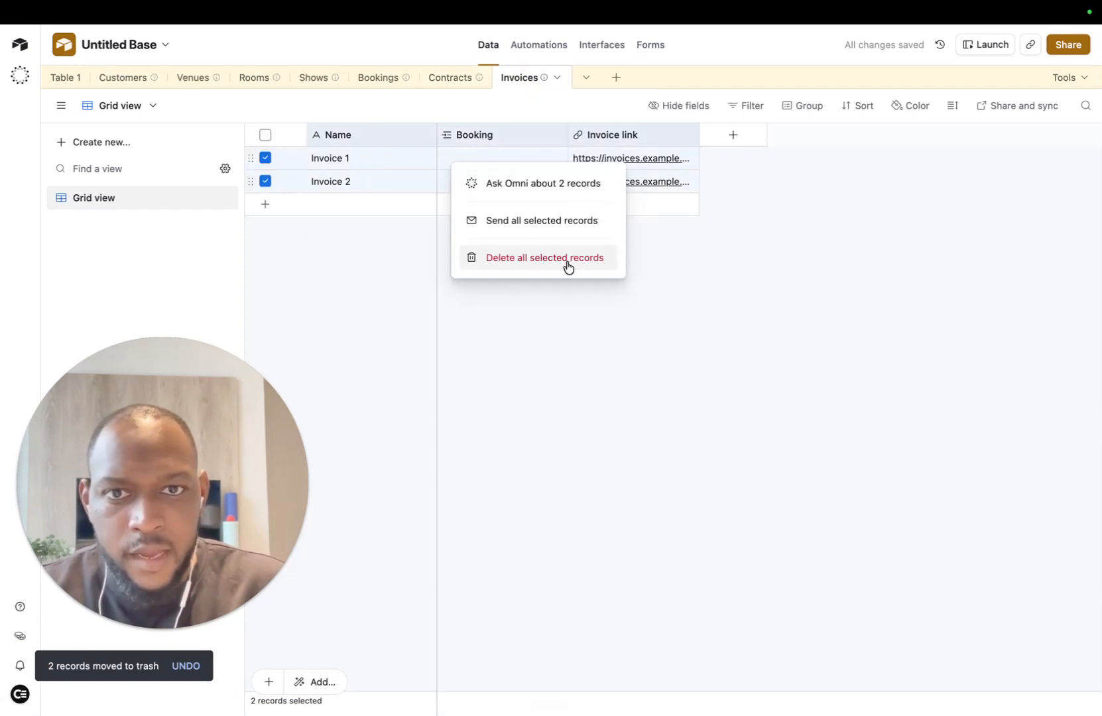
click(615, 77)
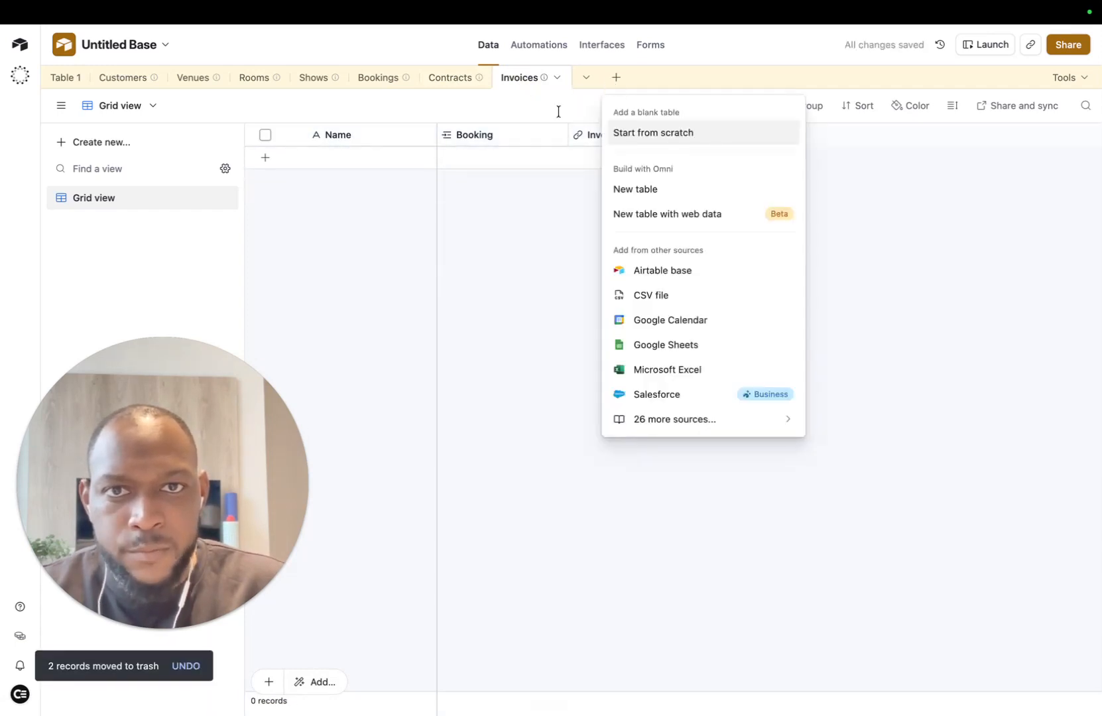
Step: Create a blank table from scratch named Logs
click(665, 192)
click(318, 45)
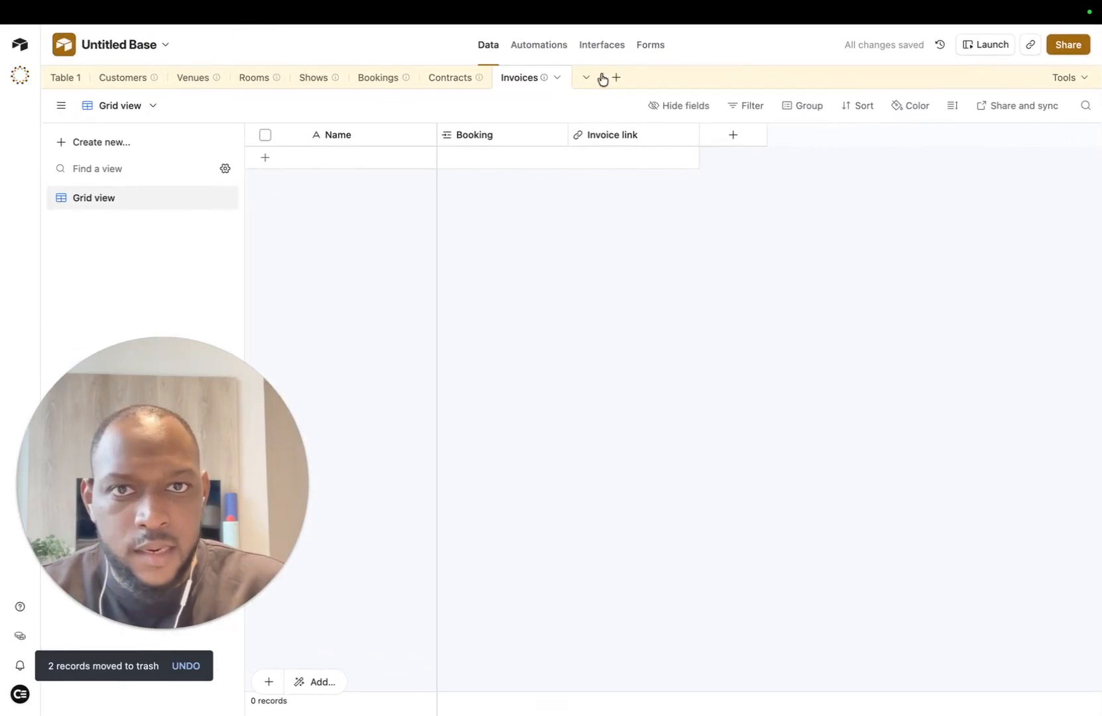
click(616, 77)
click(659, 133)
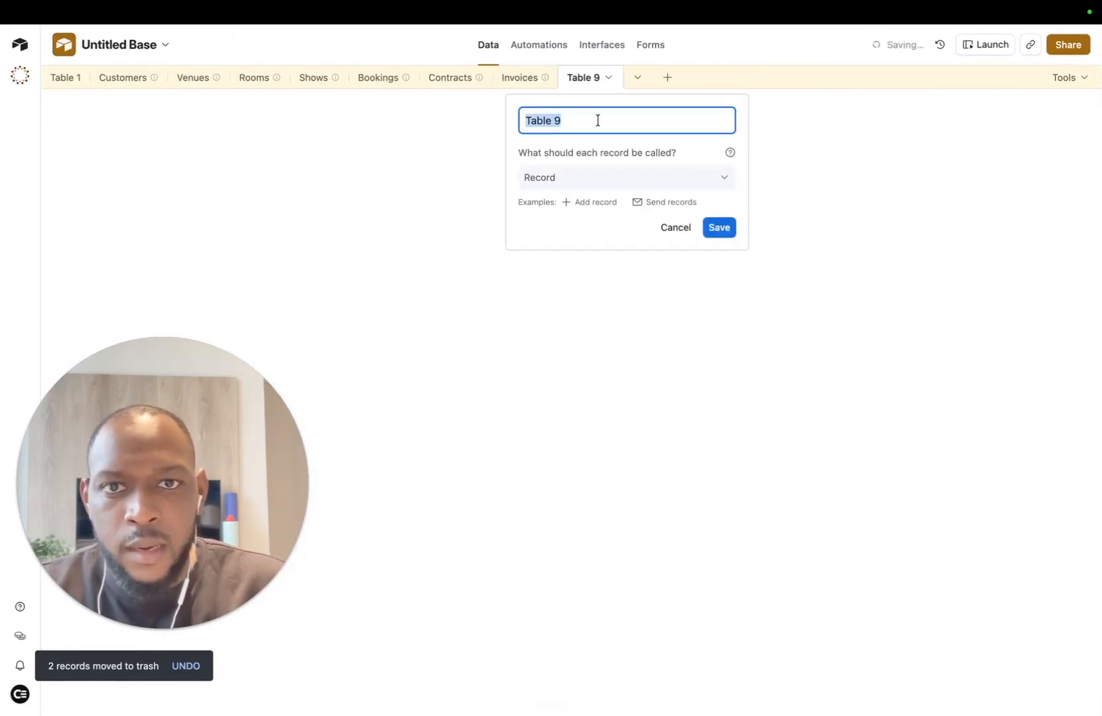
key(BackSpace)
text(Logs)
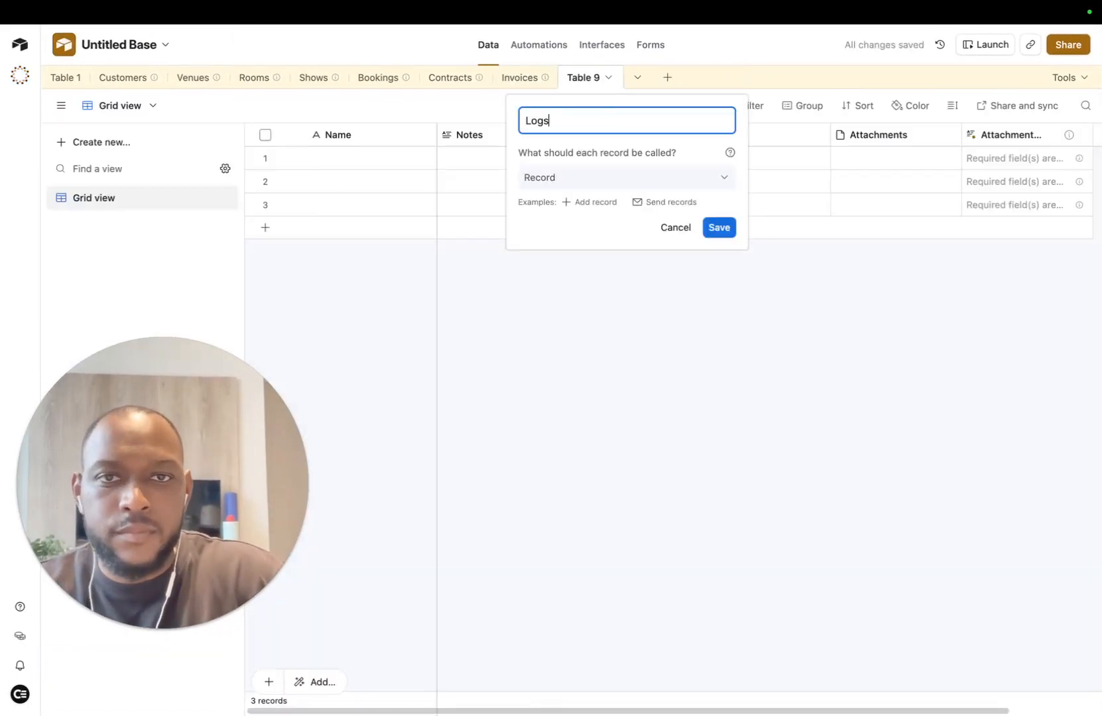
key(Return)
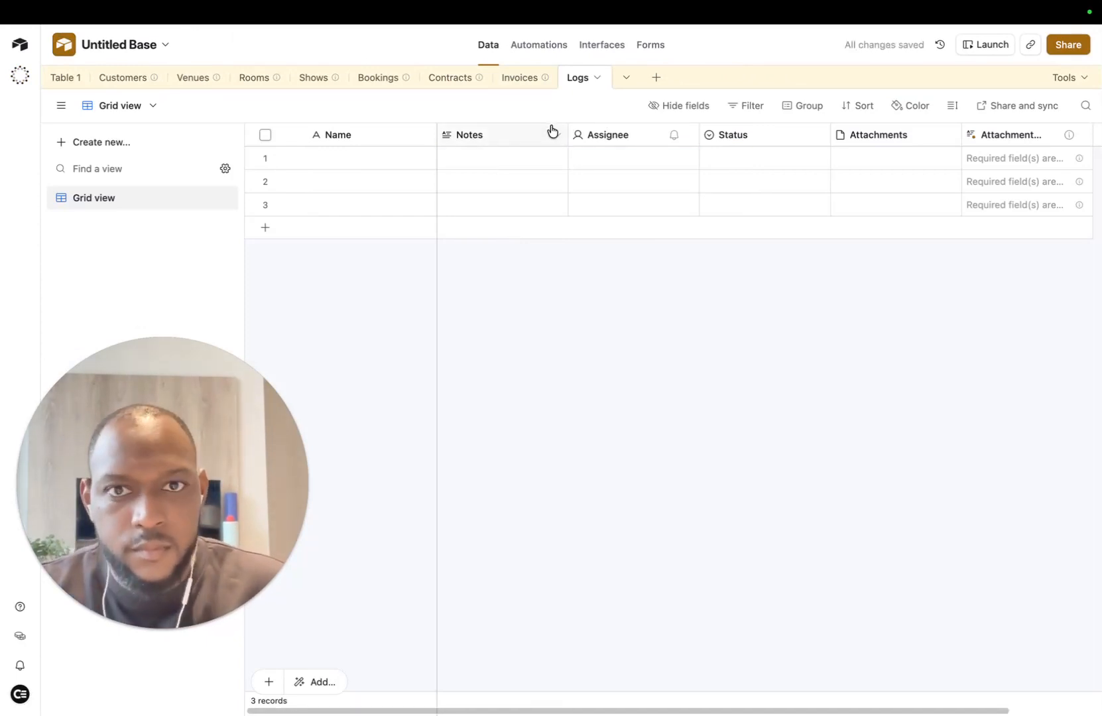
Step: Delete the default Notes, Assignee, Status and both attachment fields
click(551, 133)
shift+click(637, 136)
click(765, 137)
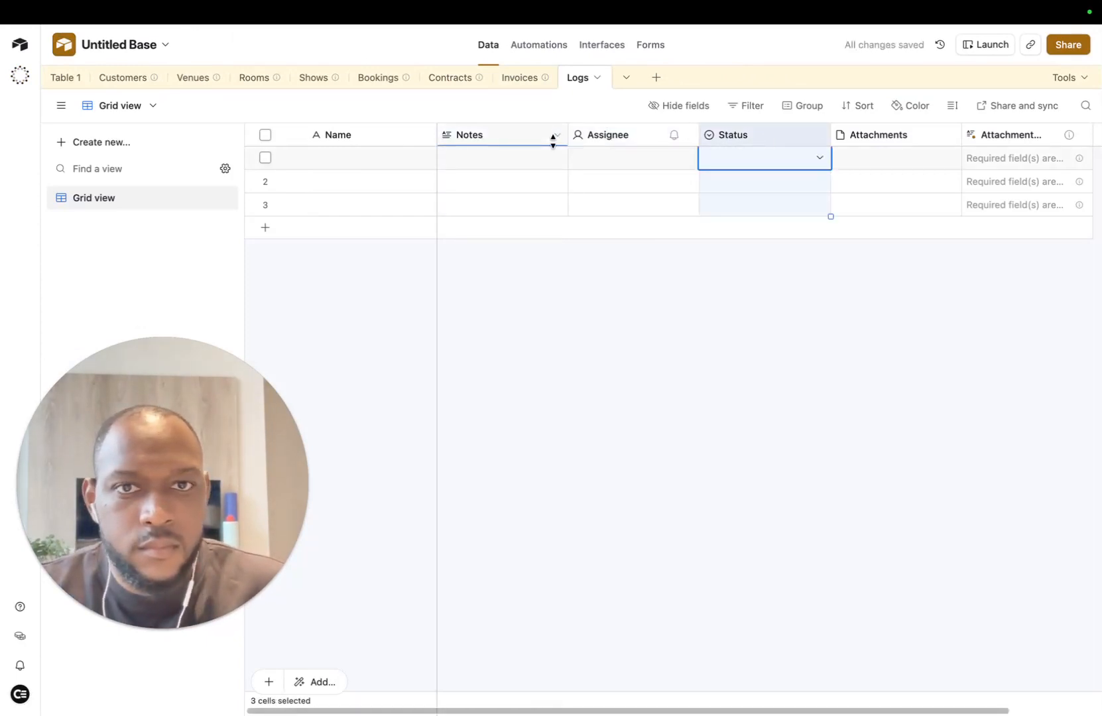
shift+click(607, 136)
shift+click(554, 135)
right_click(600, 134)
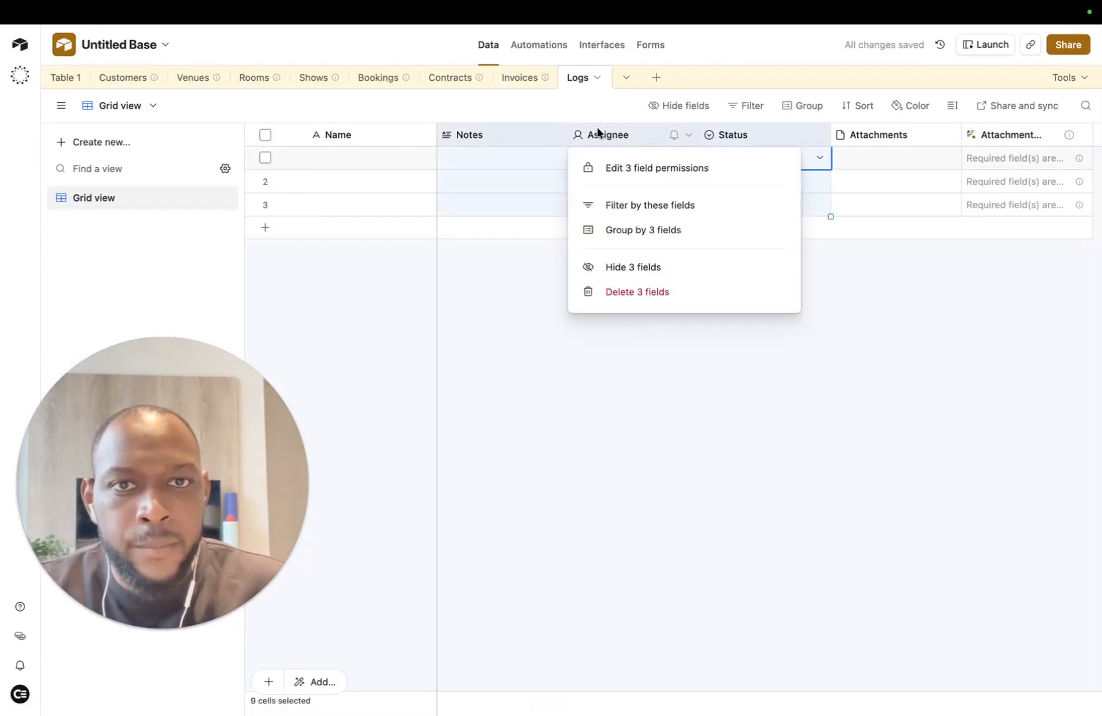
click(635, 291)
click(511, 136)
shift+click(642, 136)
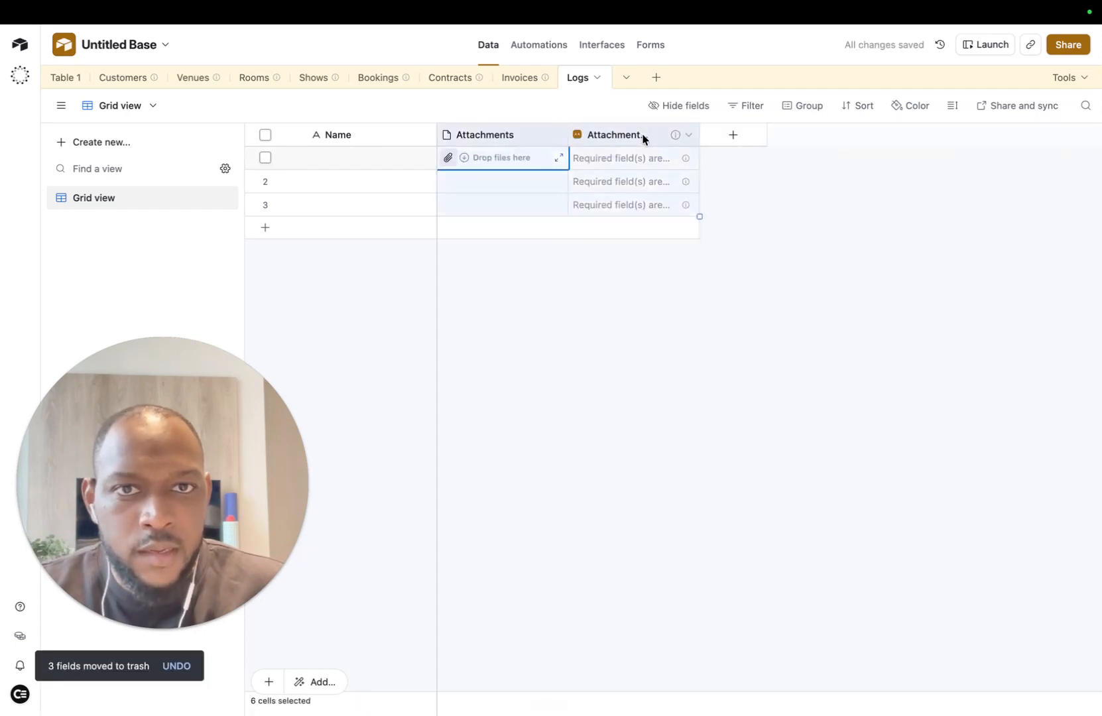
right_click(642, 137)
click(676, 329)
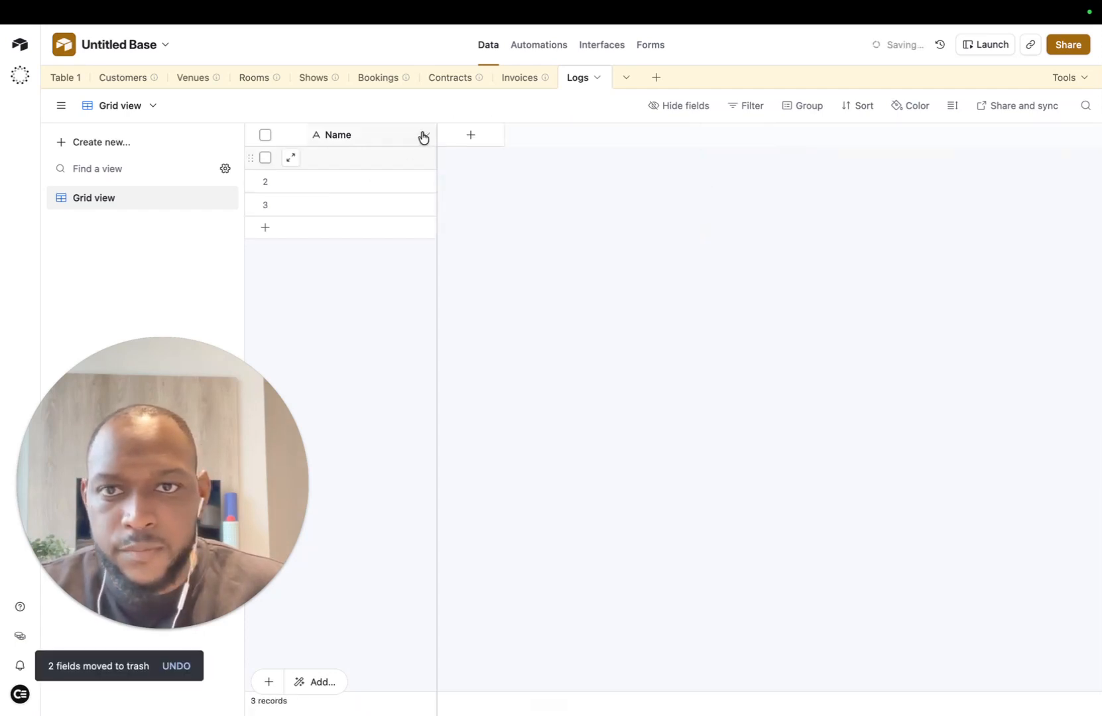
Step: Add a Timestamp date field that includes time and uses European format
click(470, 135)
click(504, 569)
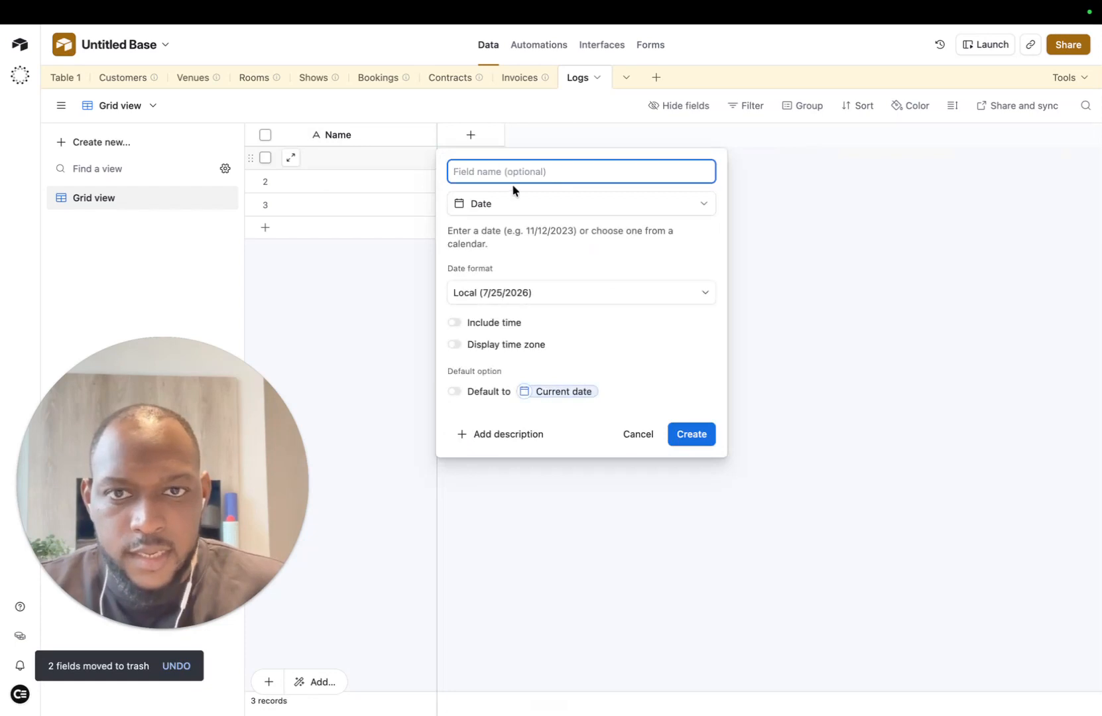
text(Timestamp)
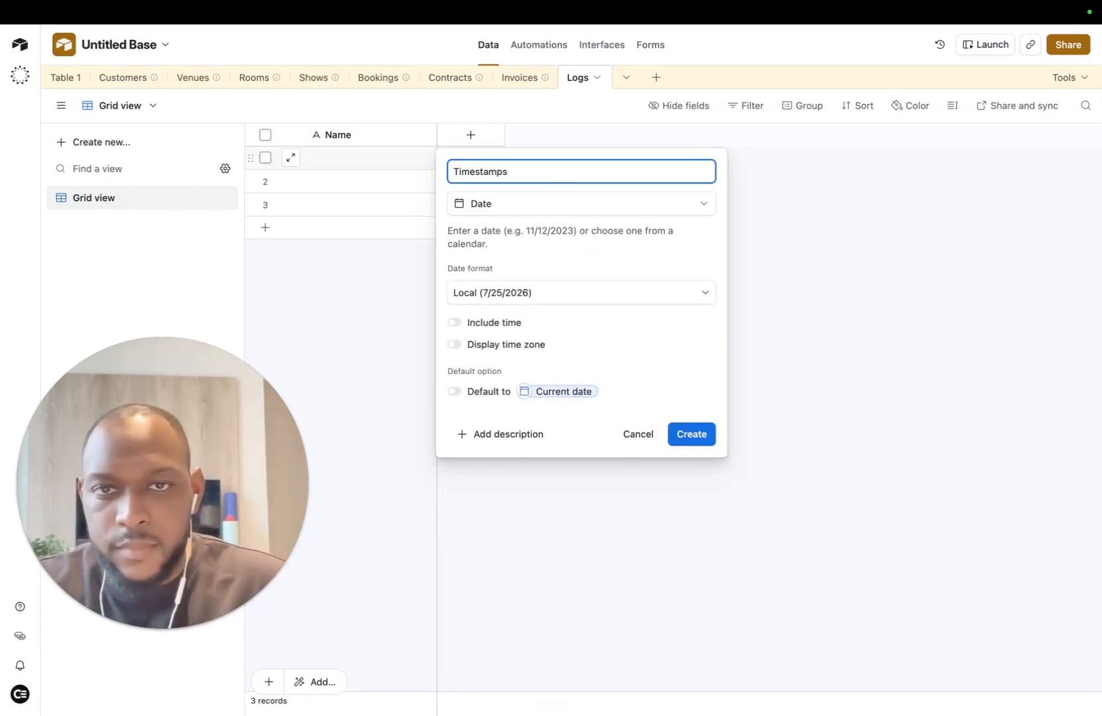
click(454, 323)
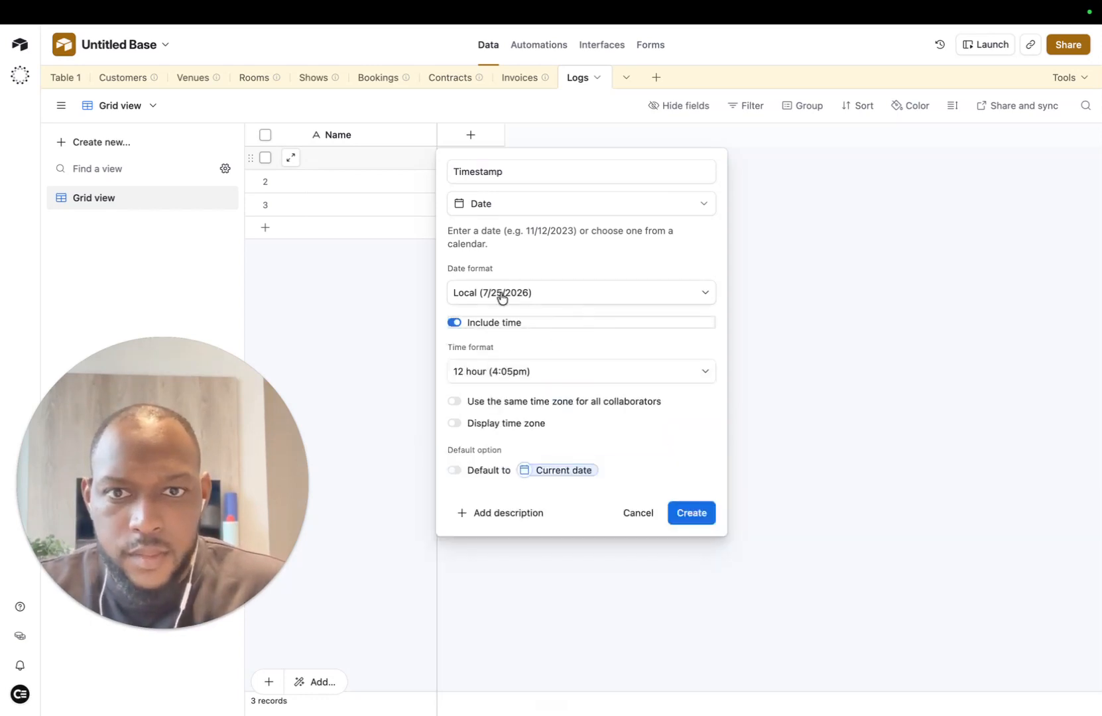
click(583, 292)
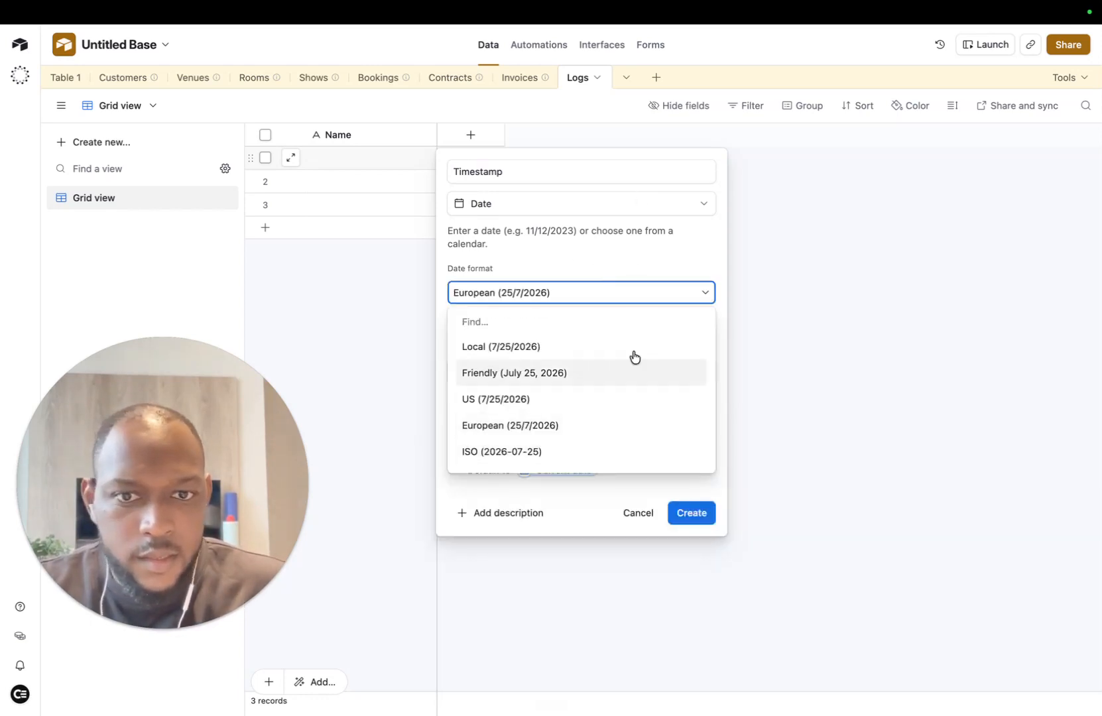
click(580, 424)
double_click(610, 279)
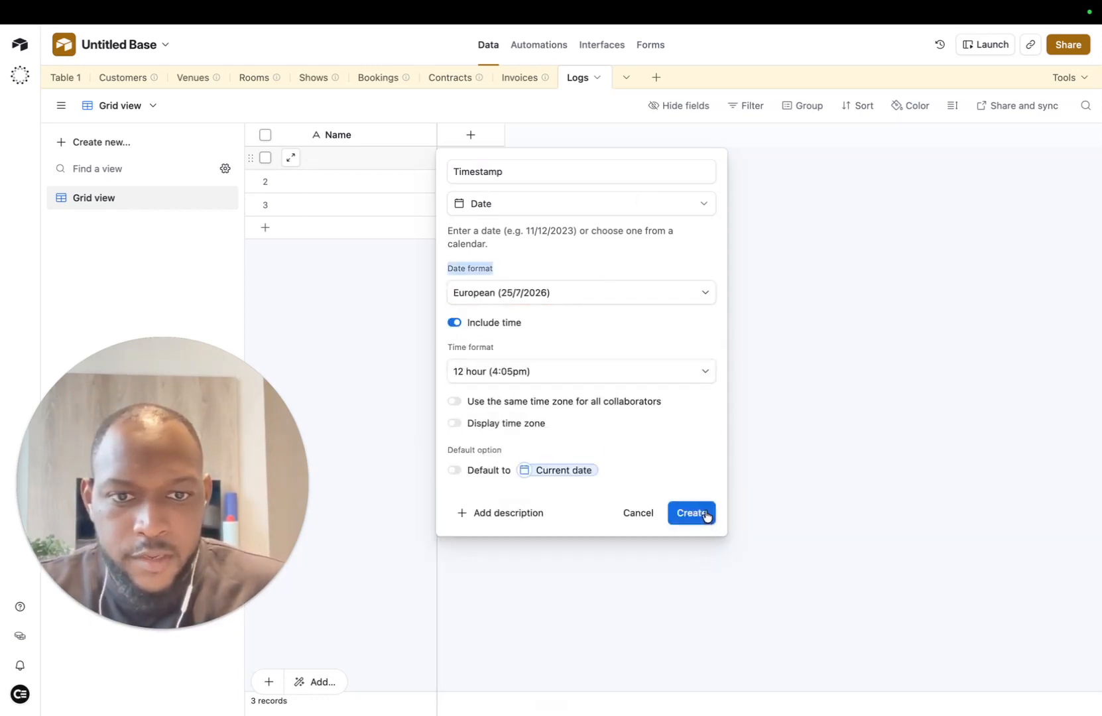
click(706, 516)
Step: Delete the three empty default records
click(265, 157)
click(265, 181)
click(265, 204)
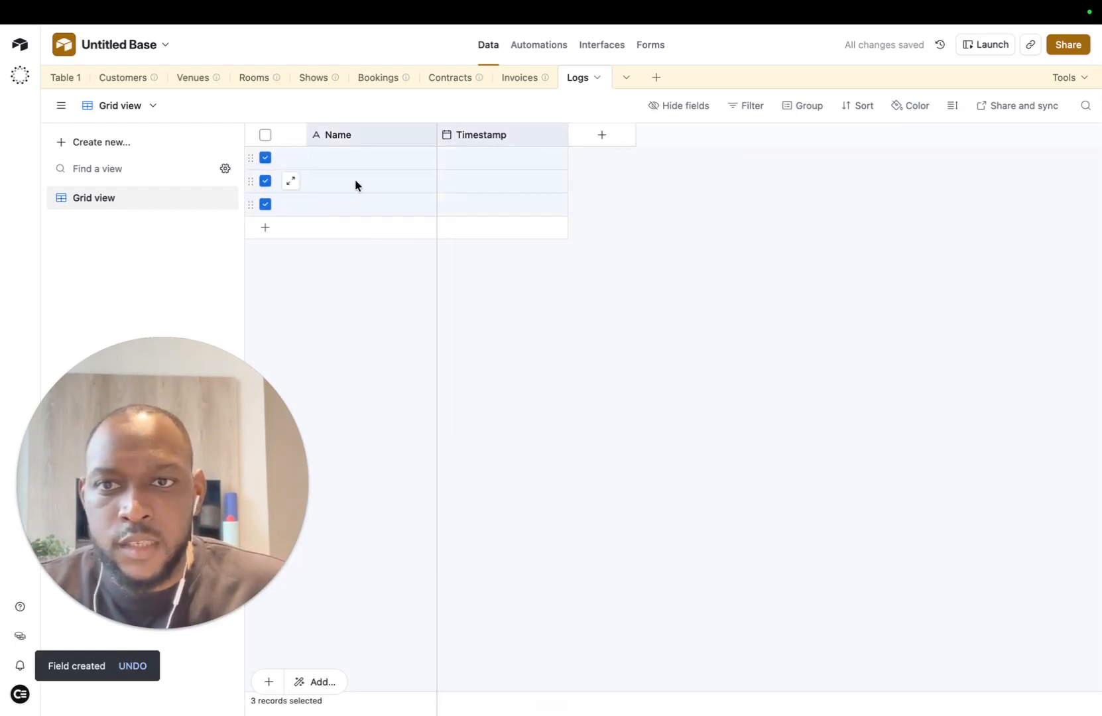
right_click(355, 180)
click(422, 278)
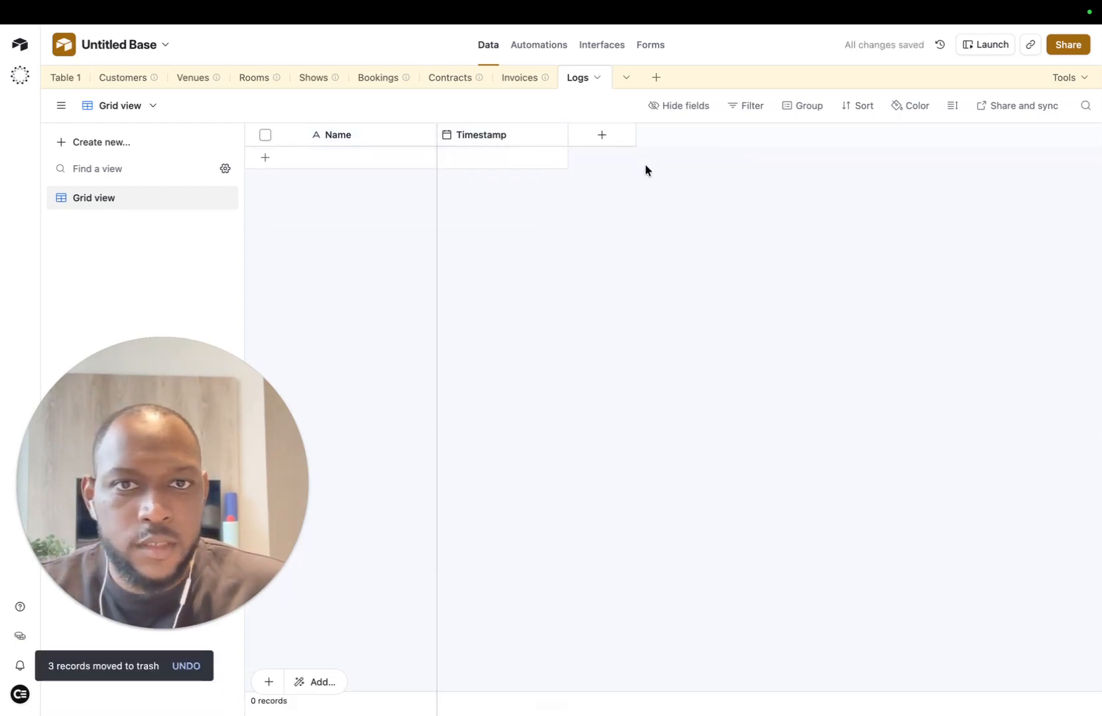
Step: Add a new single select field to the Logs table
click(600, 134)
scroll(692, 467, down, 5)
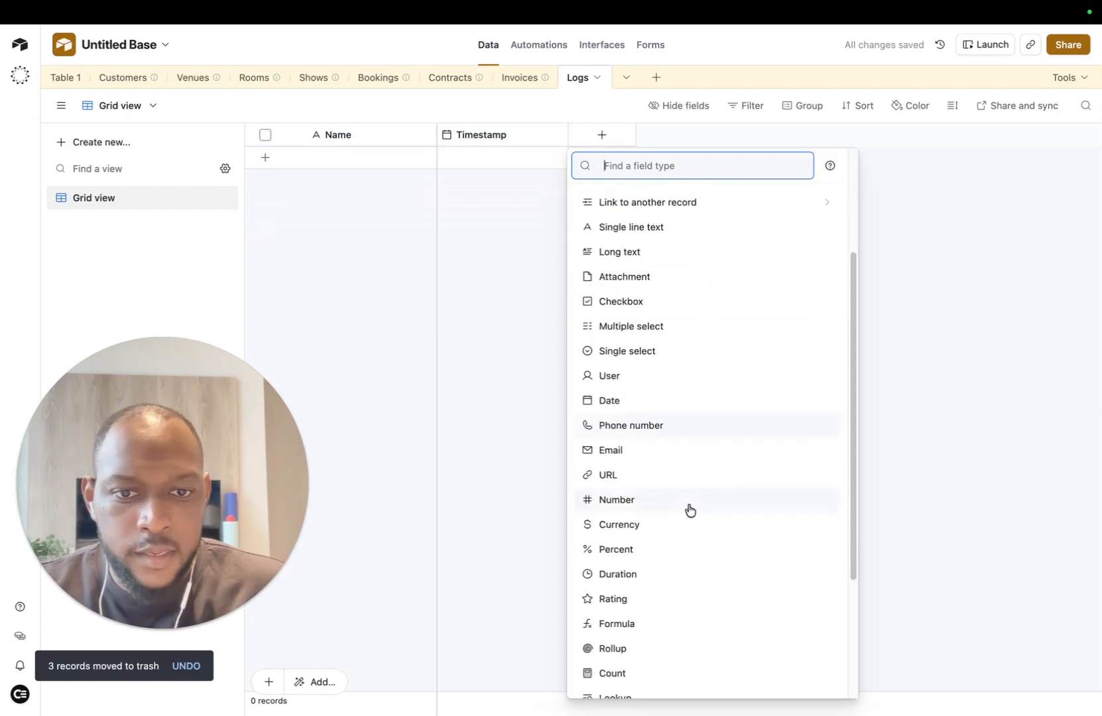
scroll(733, 487, up, 5)
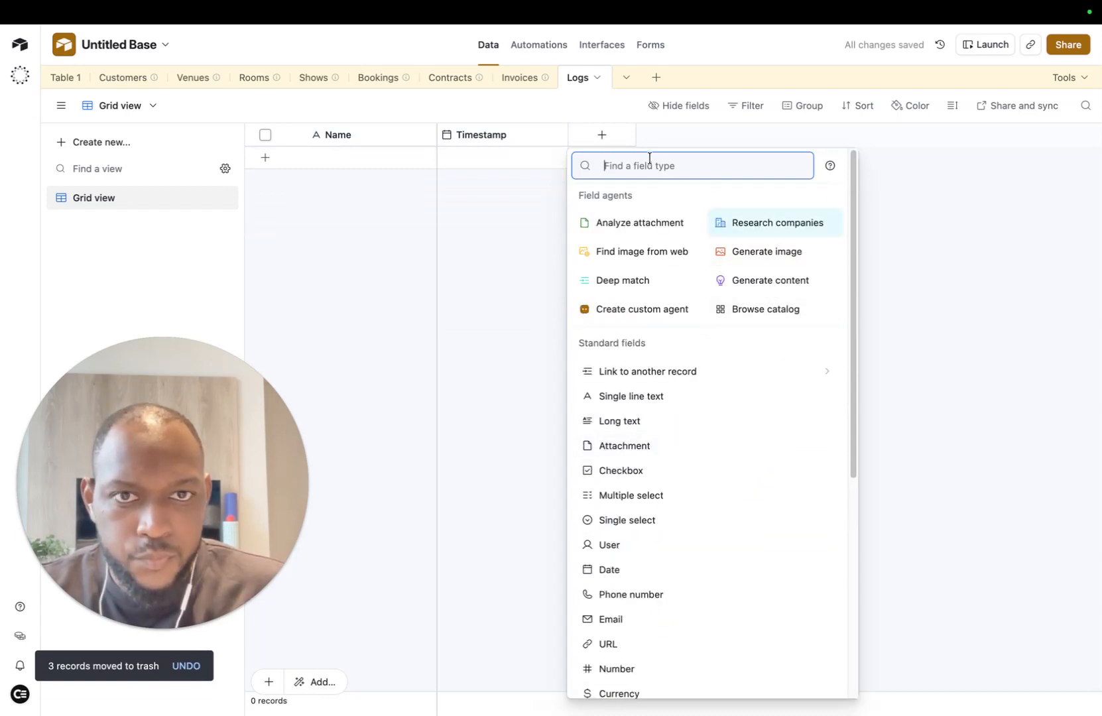
text(sta)
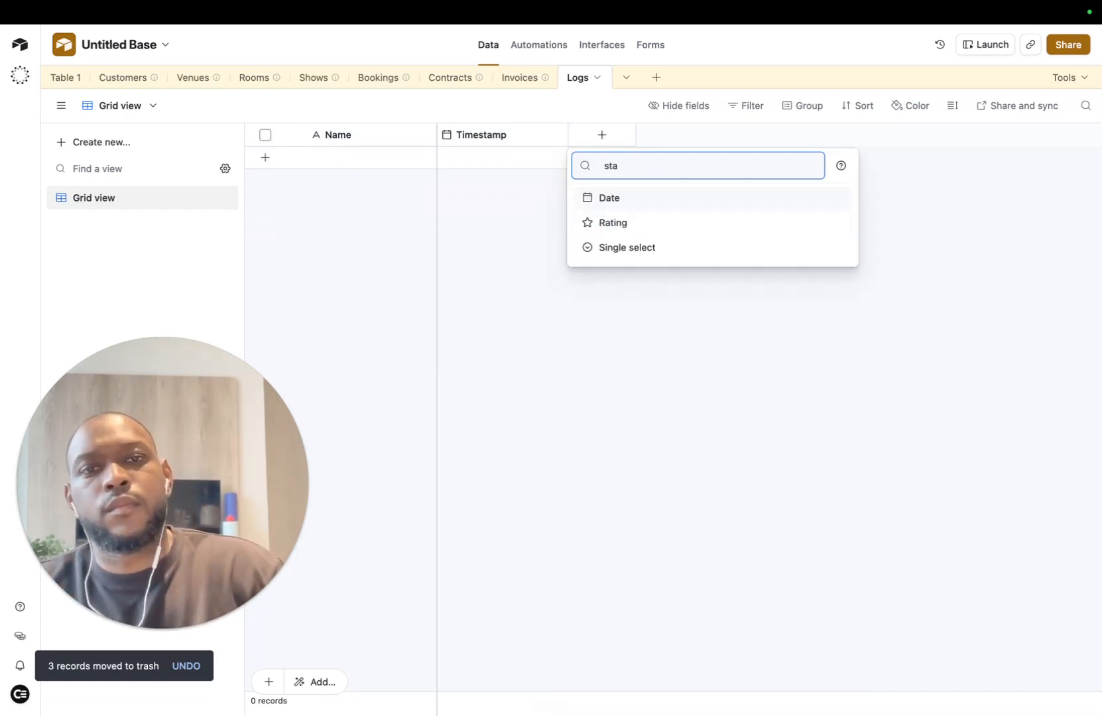
key(BackSpace)
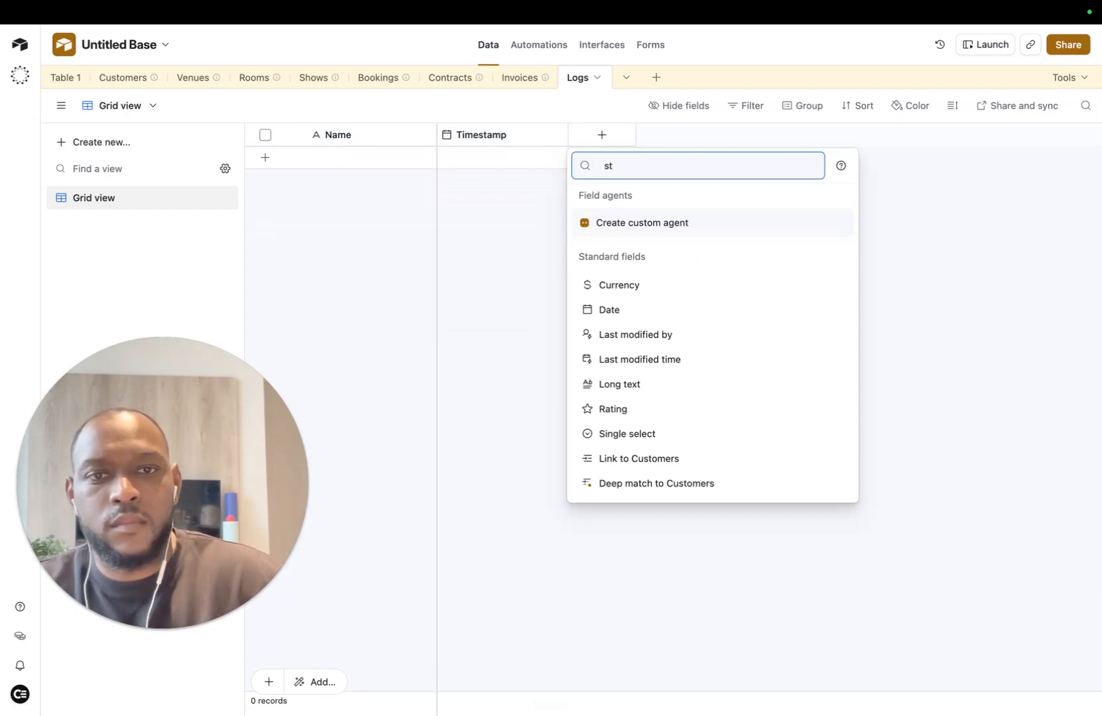
key(BackSpace)
text(sit)
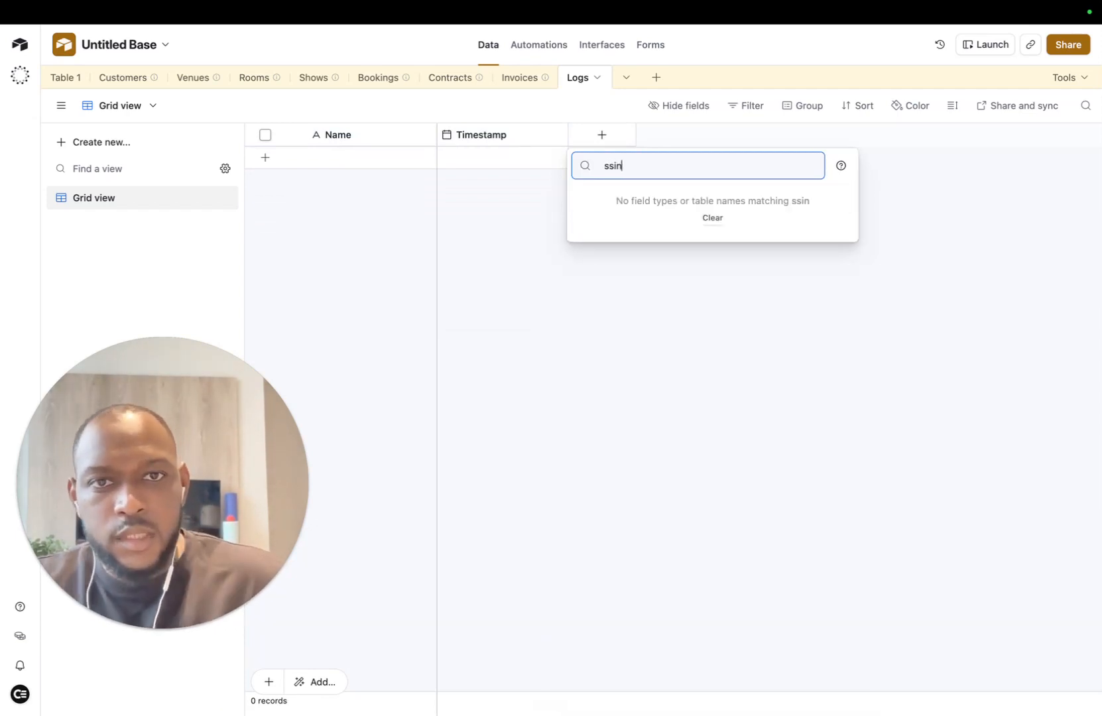
key(BackSpace)
key(BackSpace)
key(BackSpace)
text(ing)
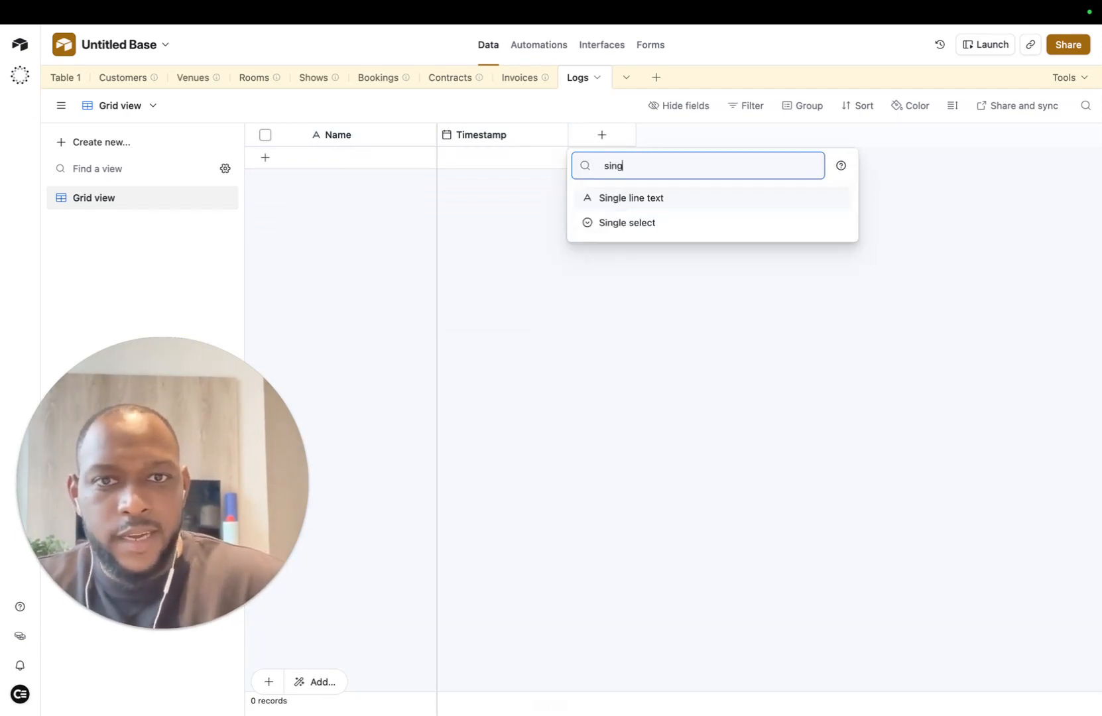
click(655, 224)
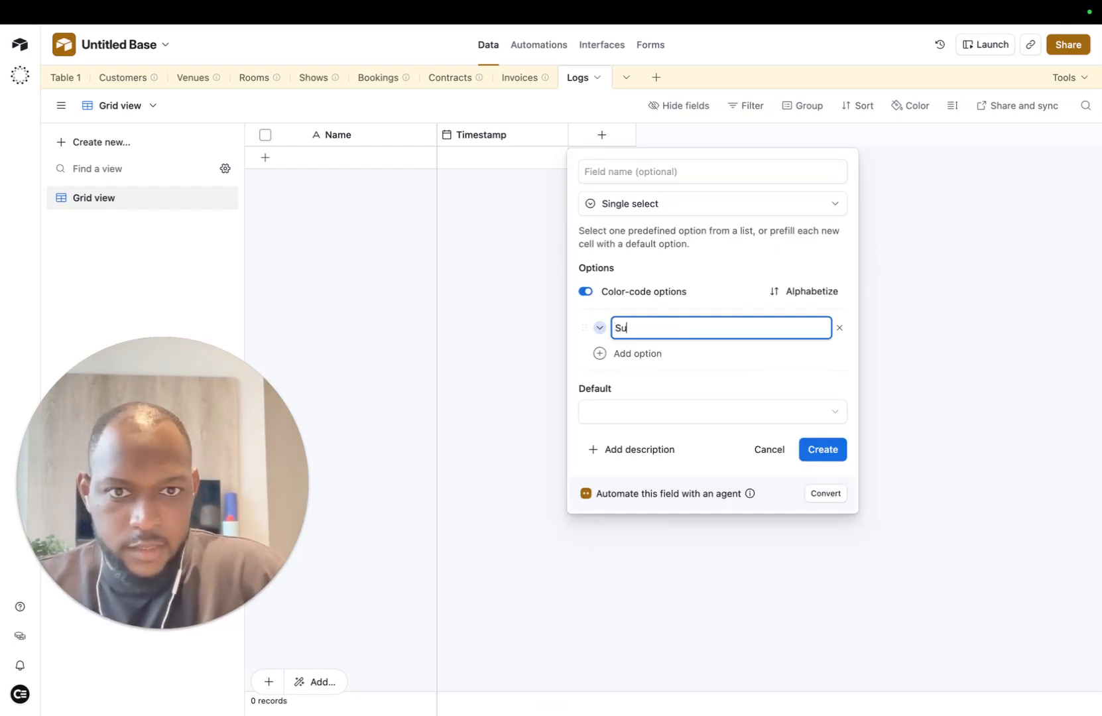
Step: Add options Success in green and Failure in red, correcting Failure's spelling
key(Return)
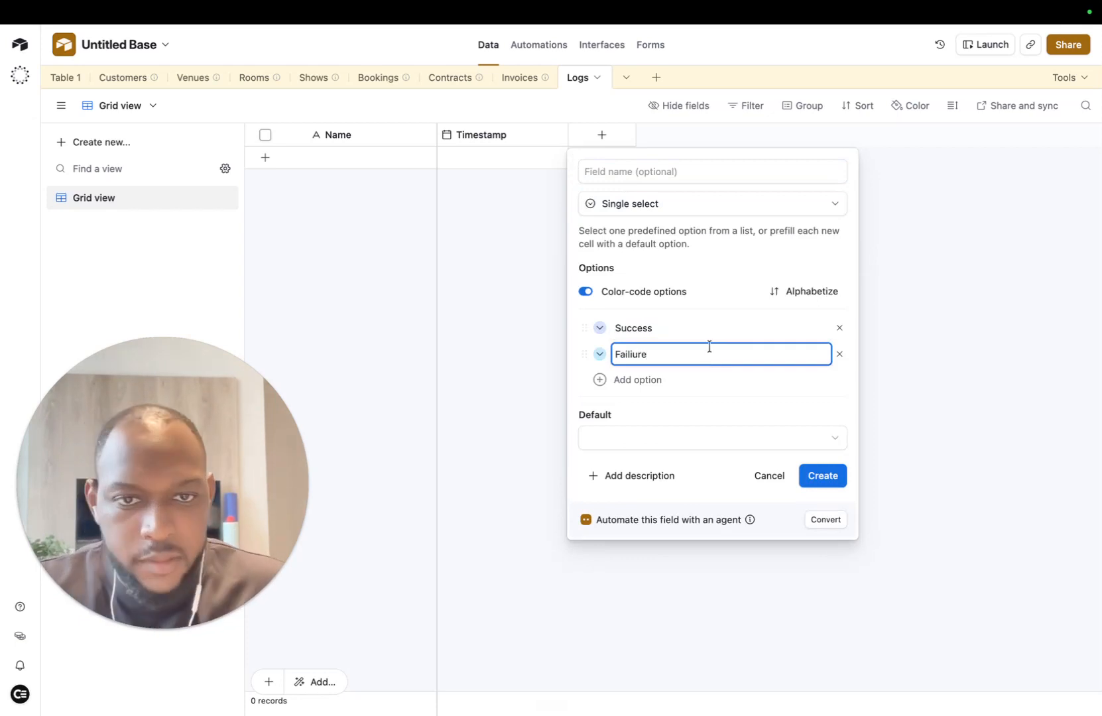
click(763, 420)
drag(664, 359, 580, 350)
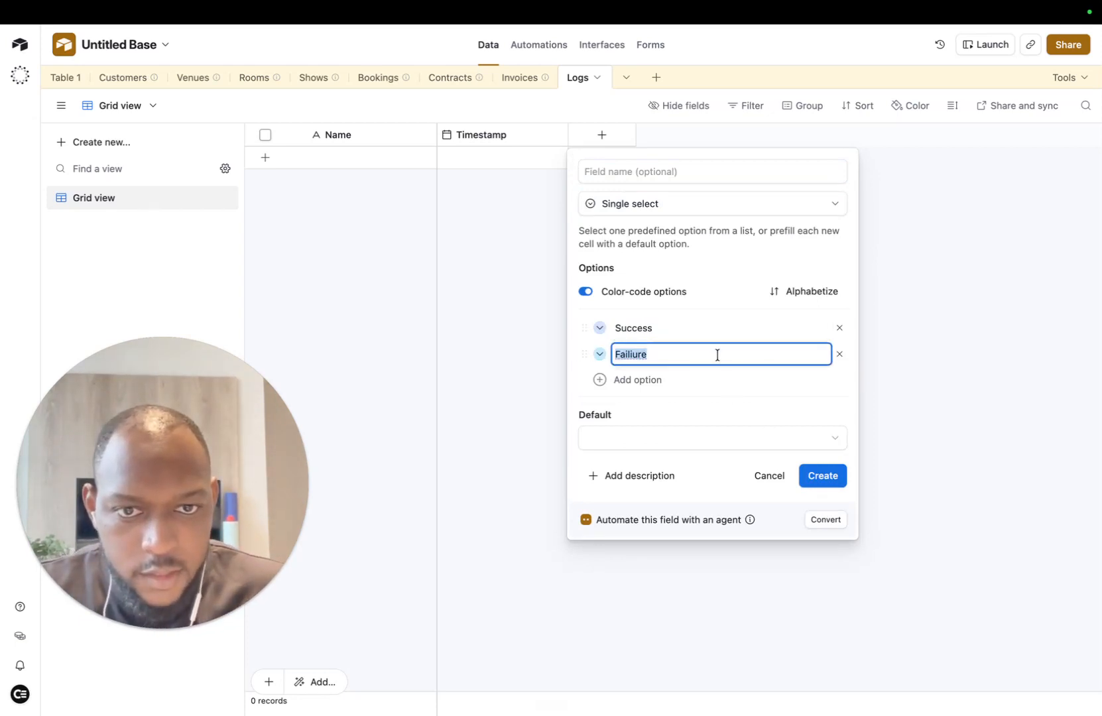
click(626, 357)
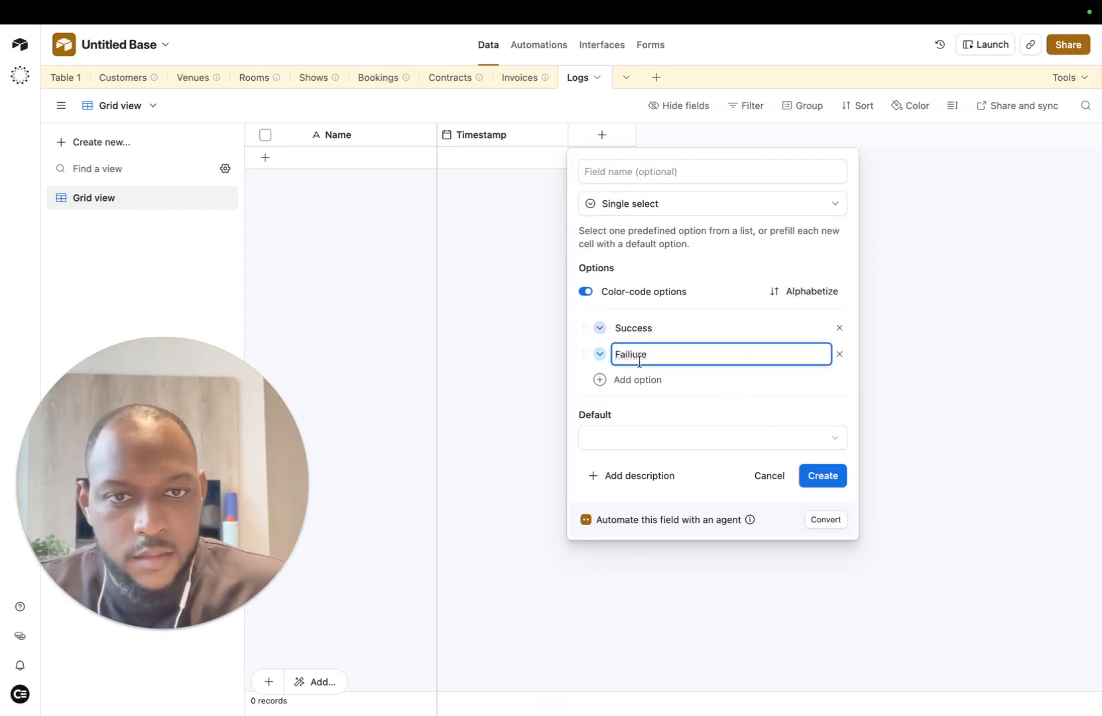
right_click(632, 358)
click(733, 302)
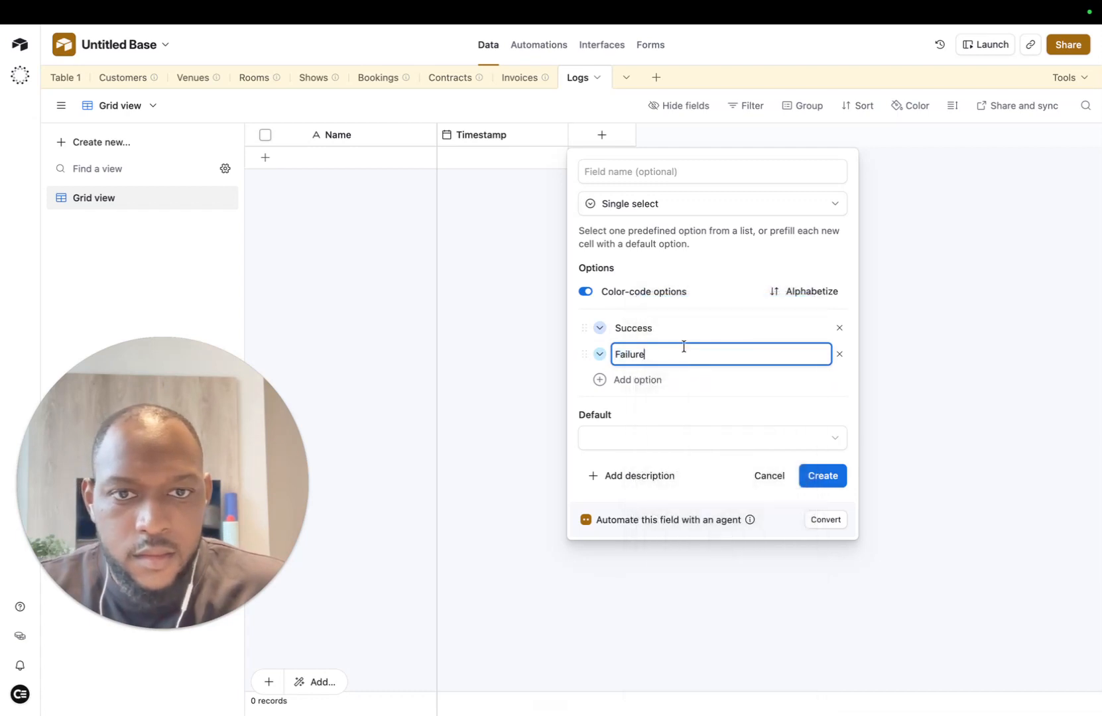
click(600, 354)
click(860, 426)
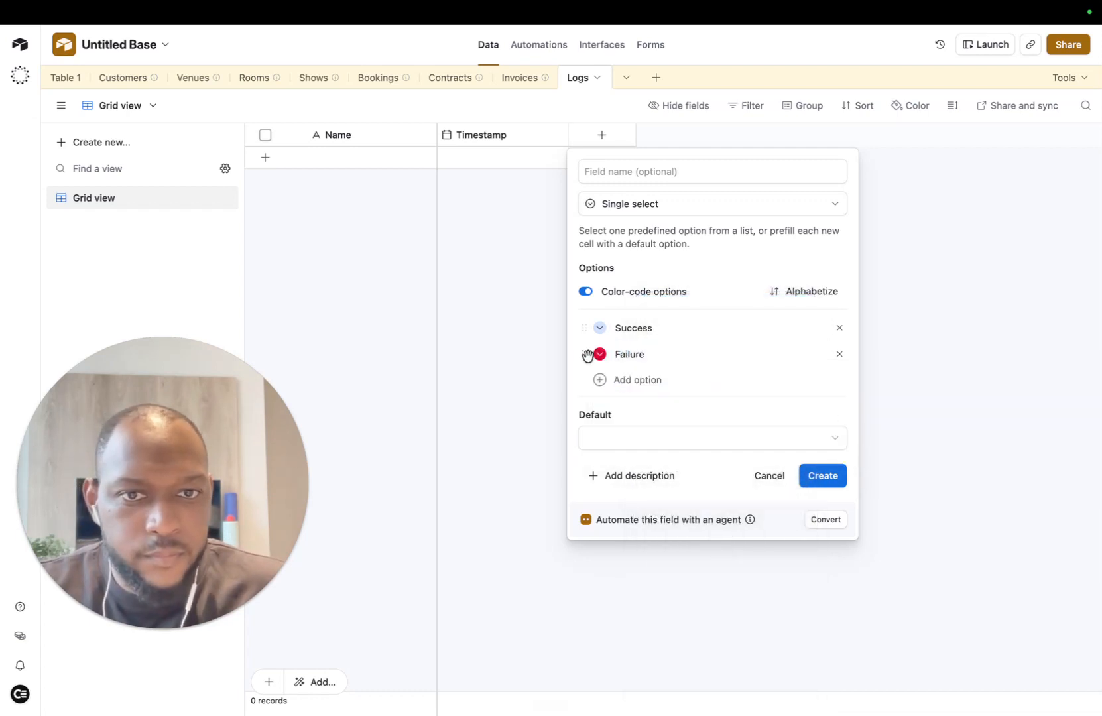
click(600, 329)
click(733, 401)
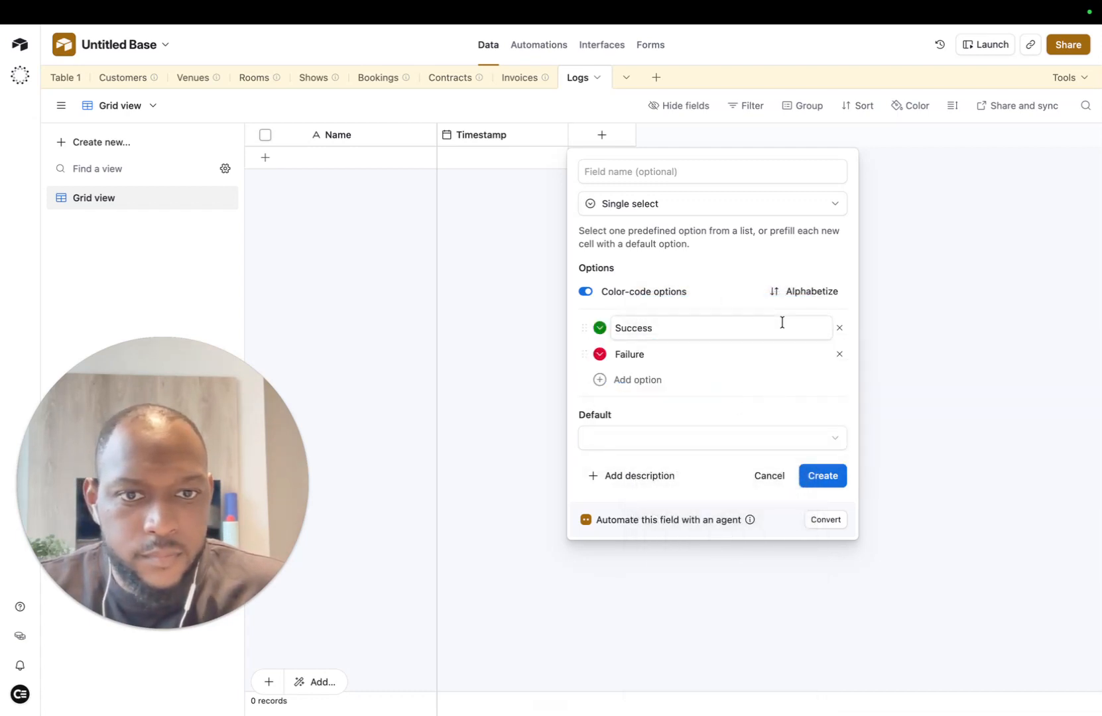
Step: Name the field Status and create it
click(661, 171)
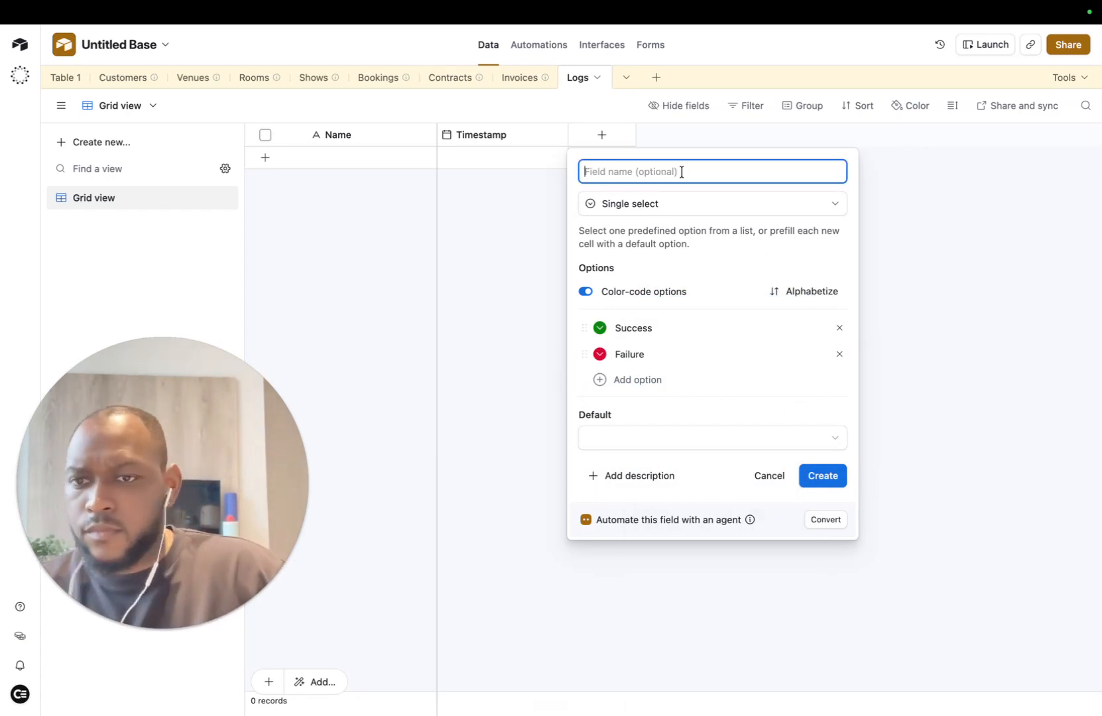
text(Status)
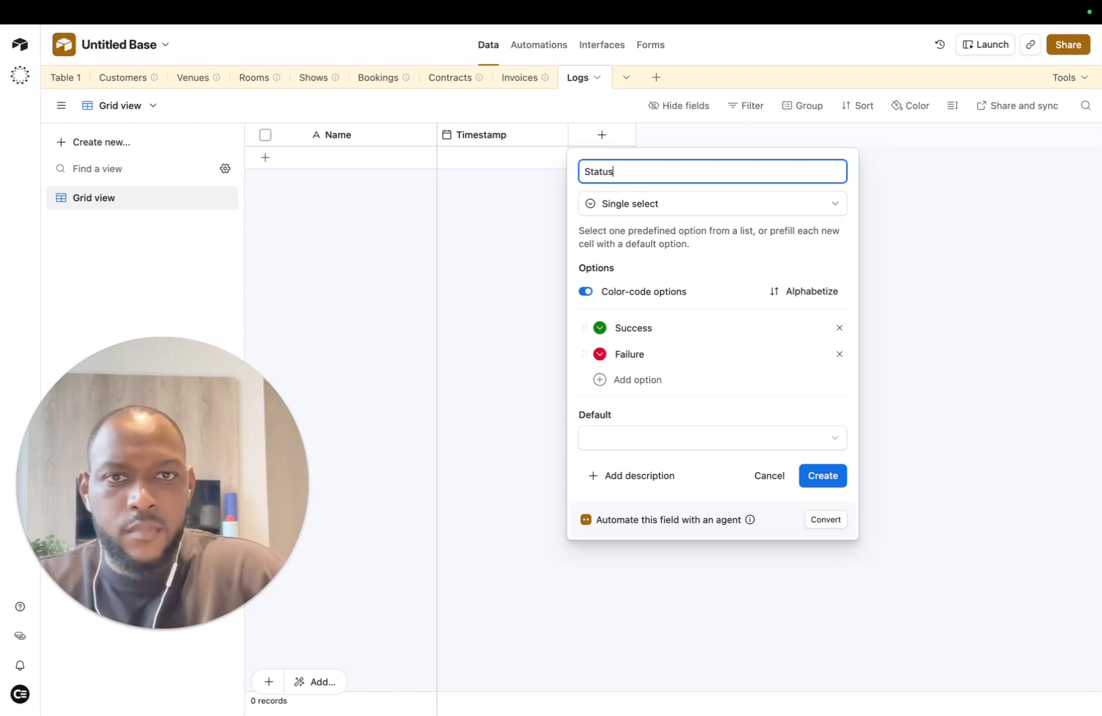
key(Return)
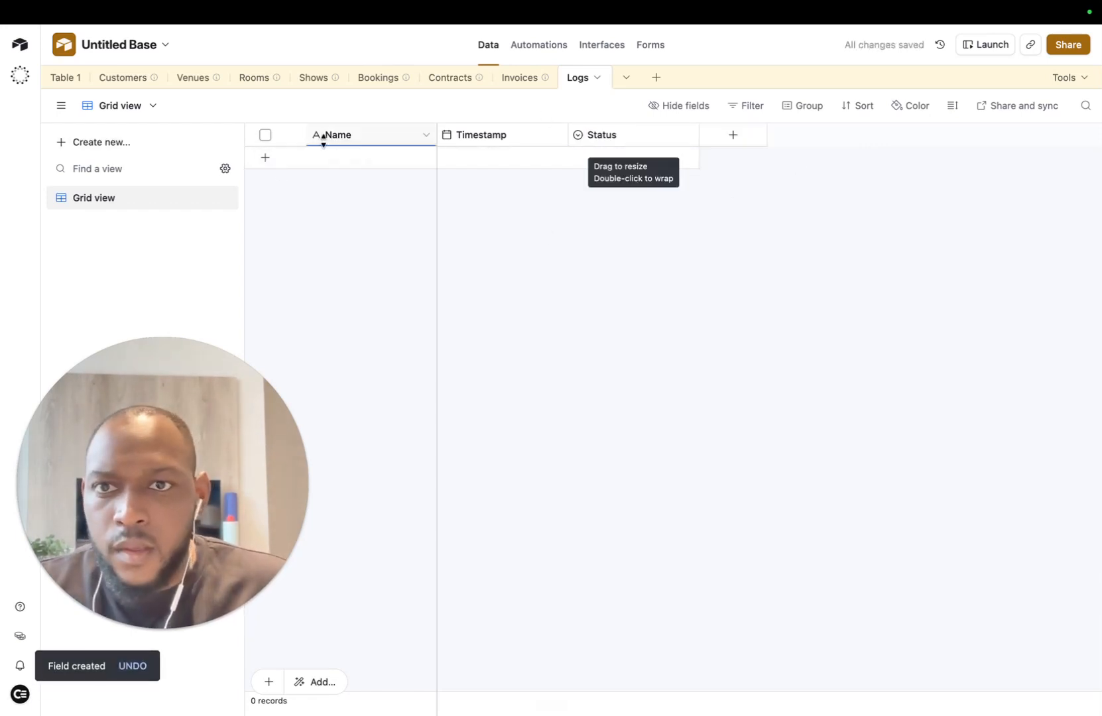
Step: Add a Contract field linking to the Contracts table
click(739, 140)
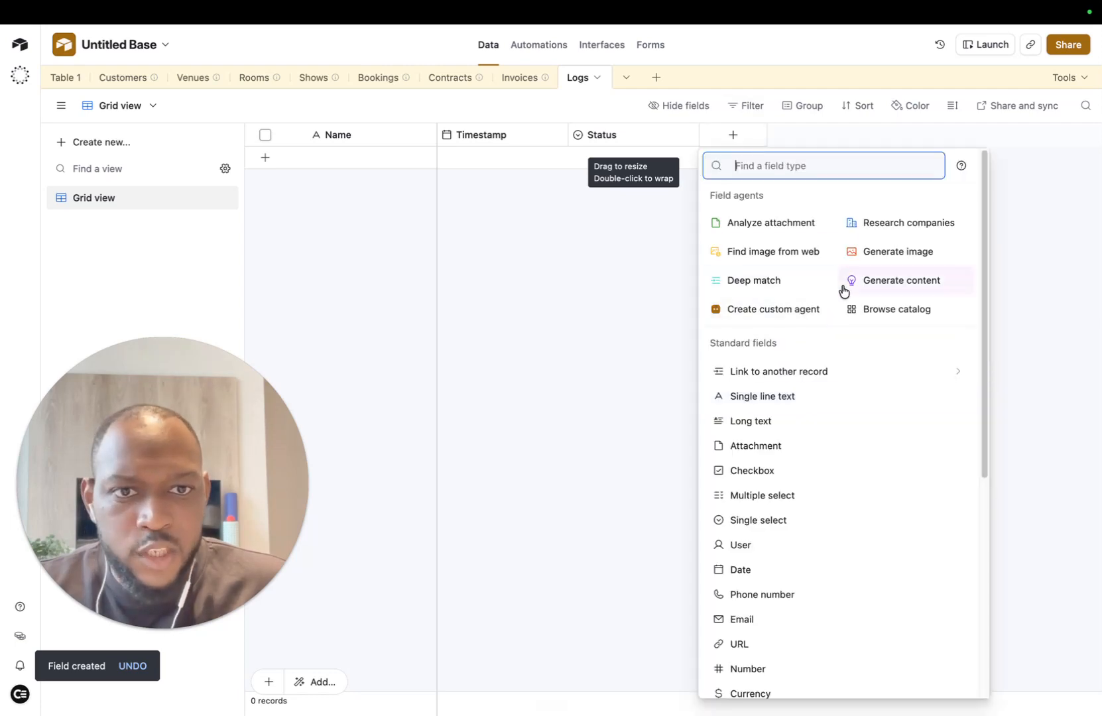
click(804, 377)
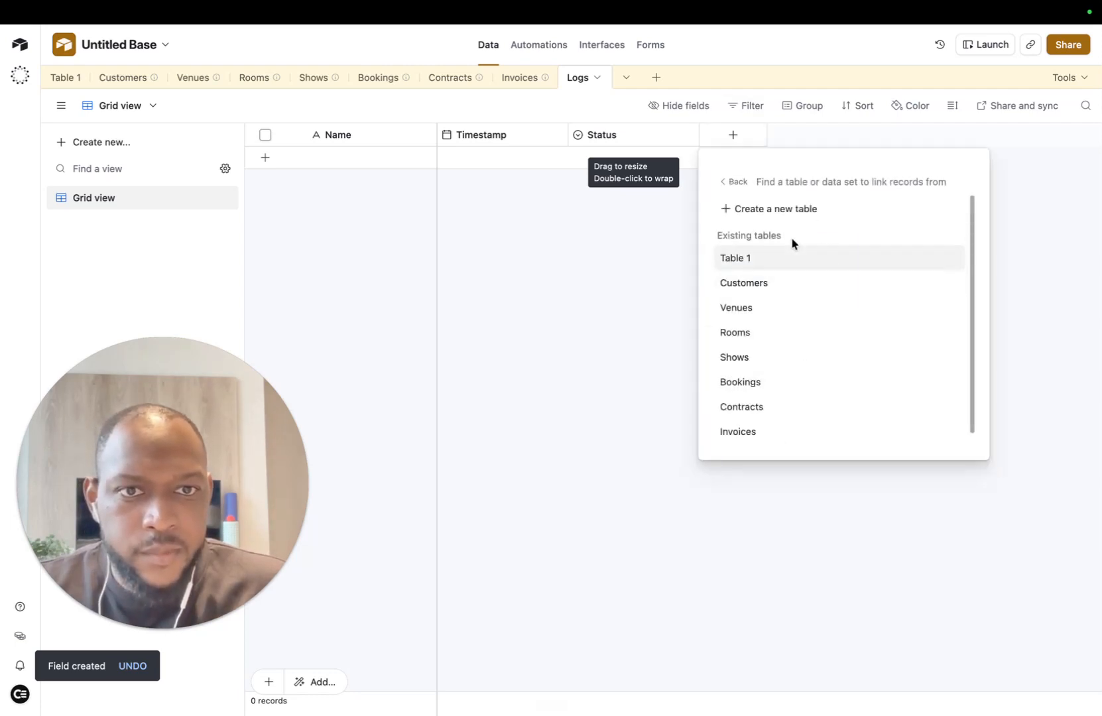
scroll(764, 386, down, 1)
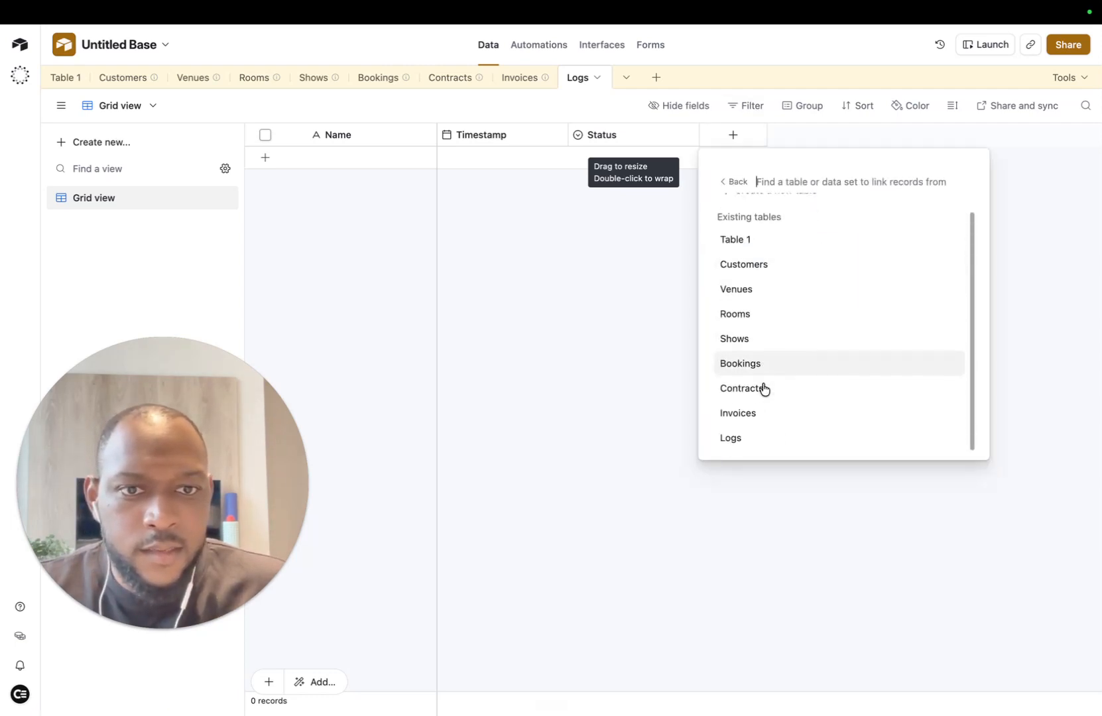
click(792, 396)
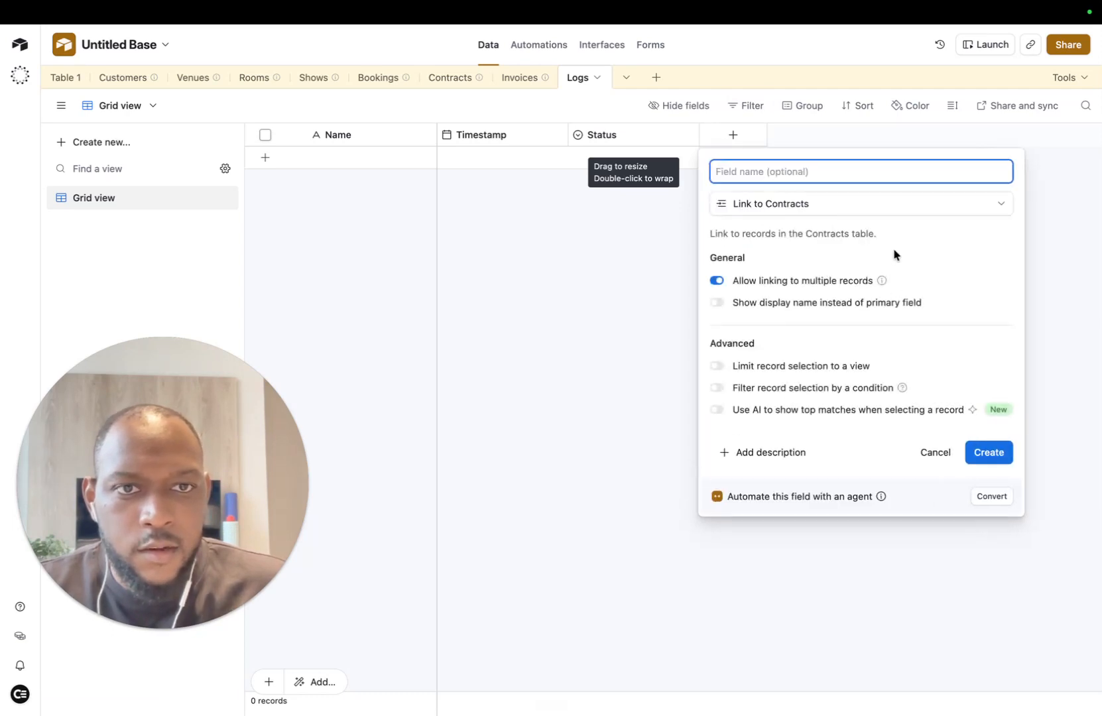
text(coint)
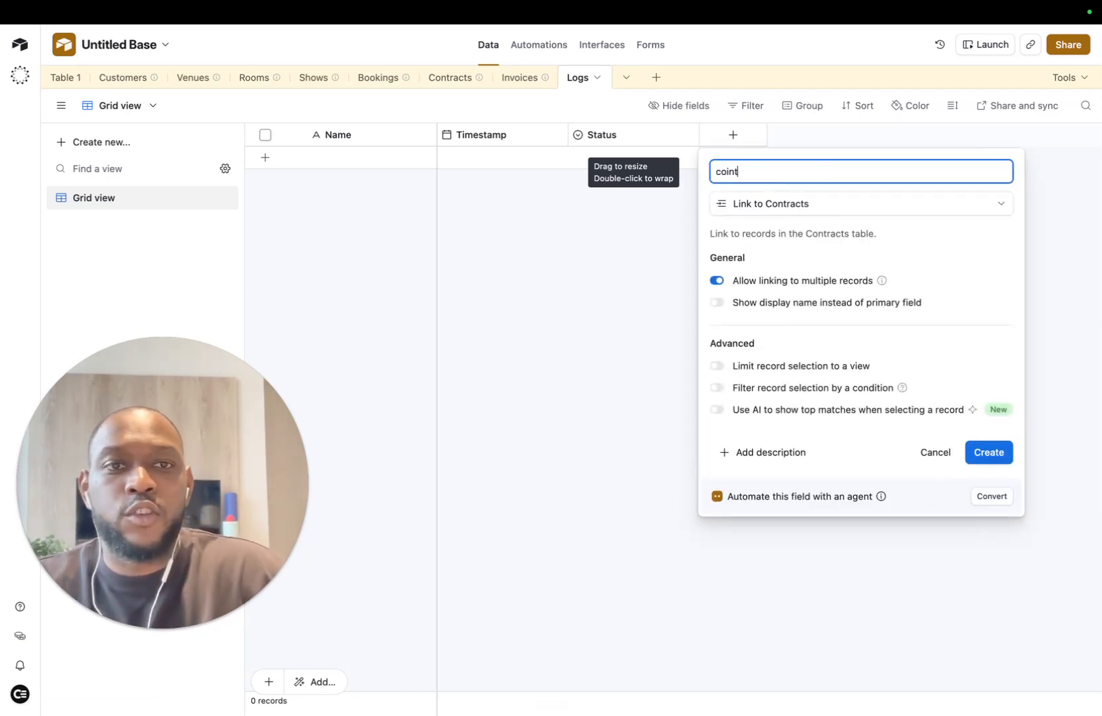
key(BackSpace)
key(BackSpace)
key(BackSpace)
key(BackSpace)
key(BackSpace)
text(Contrac)
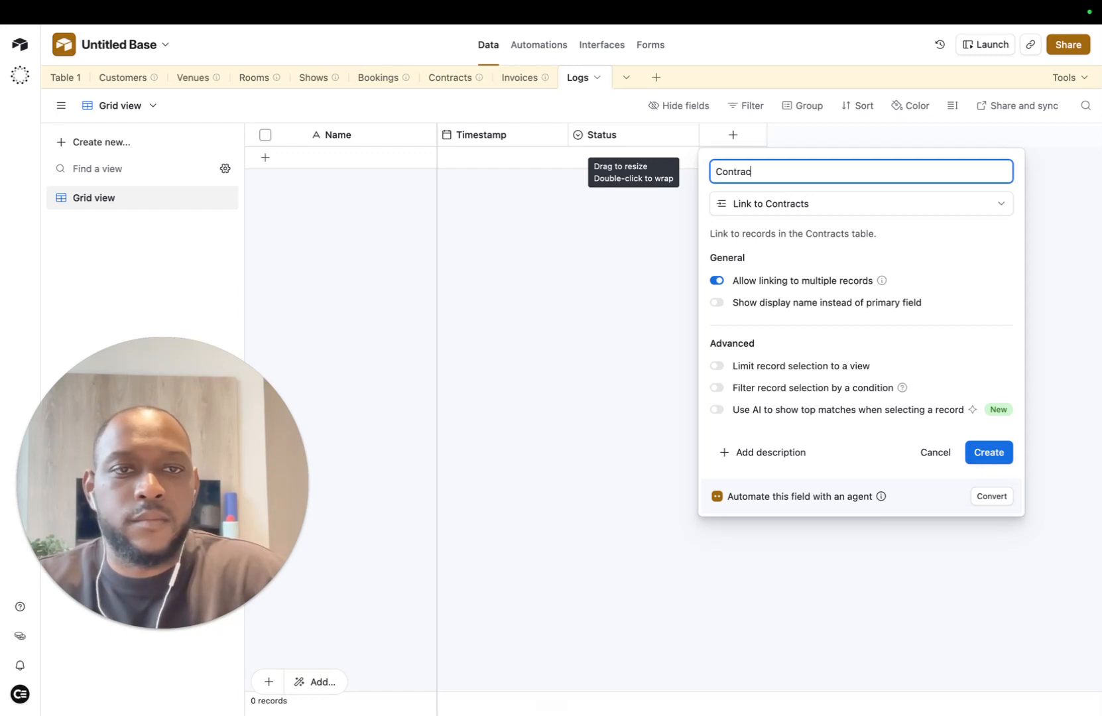
text(t)
key(Return)
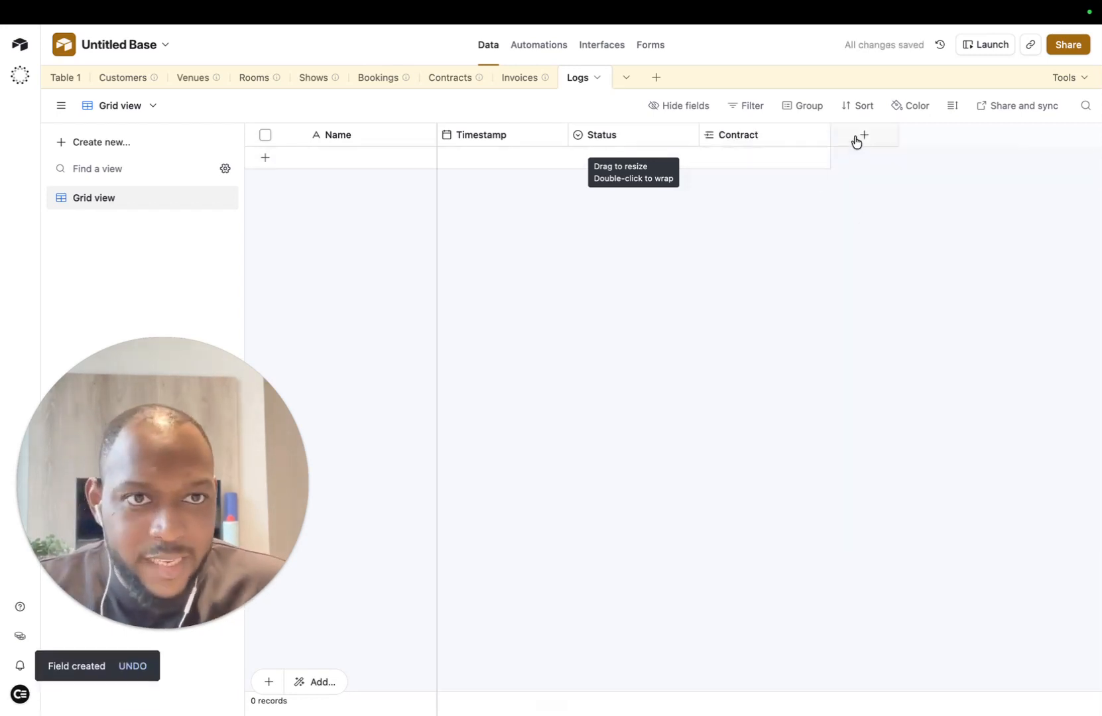
Step: Add an Invoice field linking to the Invoices table
click(855, 141)
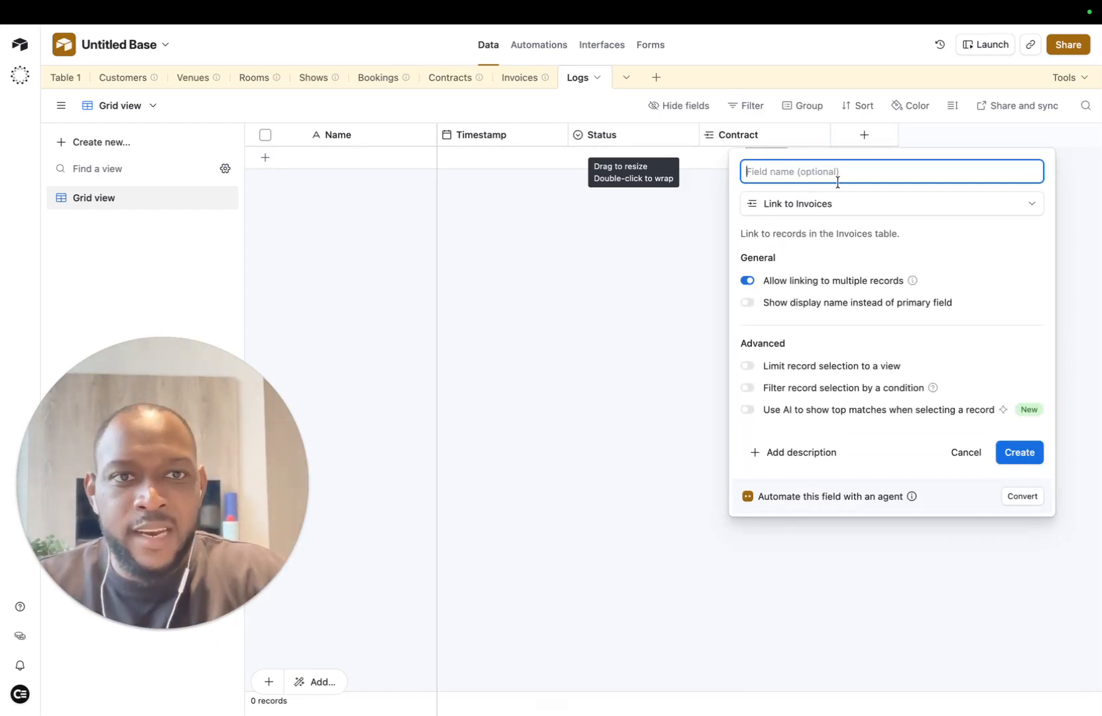
text(Invoice)
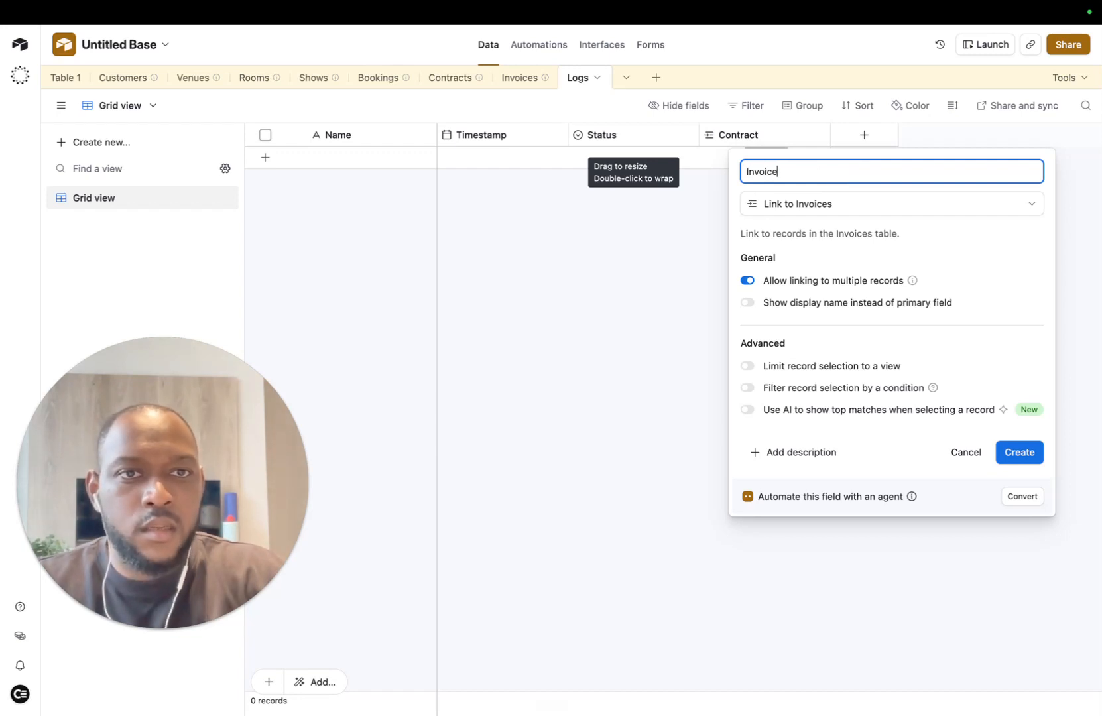
key(Return)
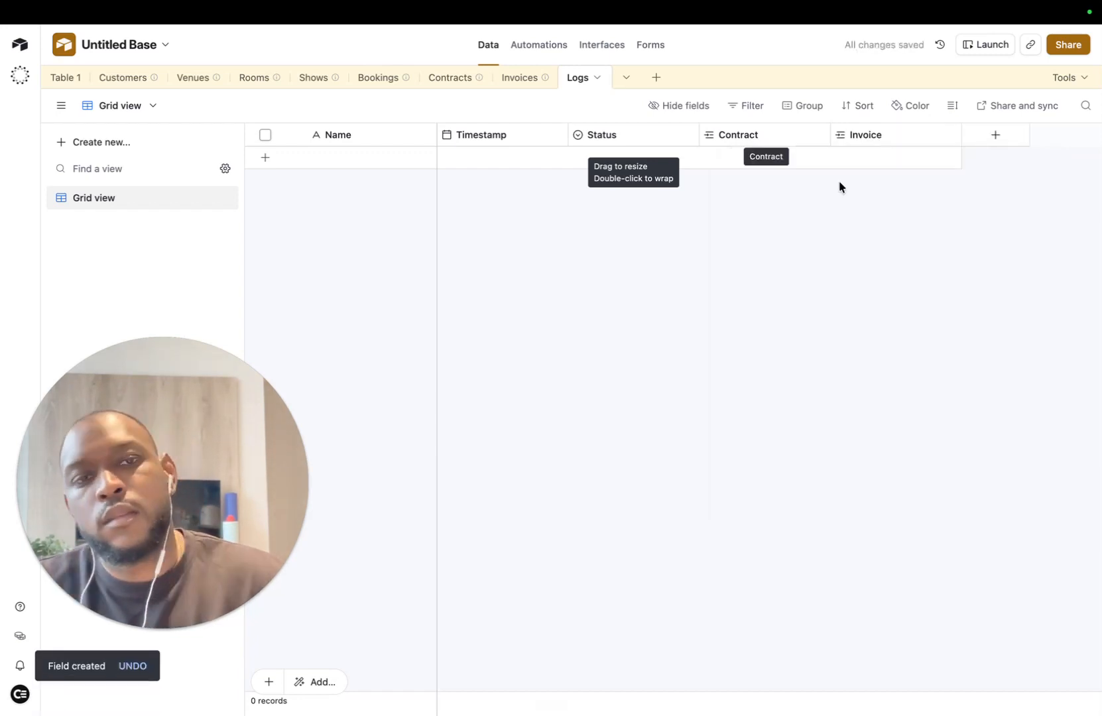
Step: Turn off linking to multiple records on the Contract field and confirm
click(819, 135)
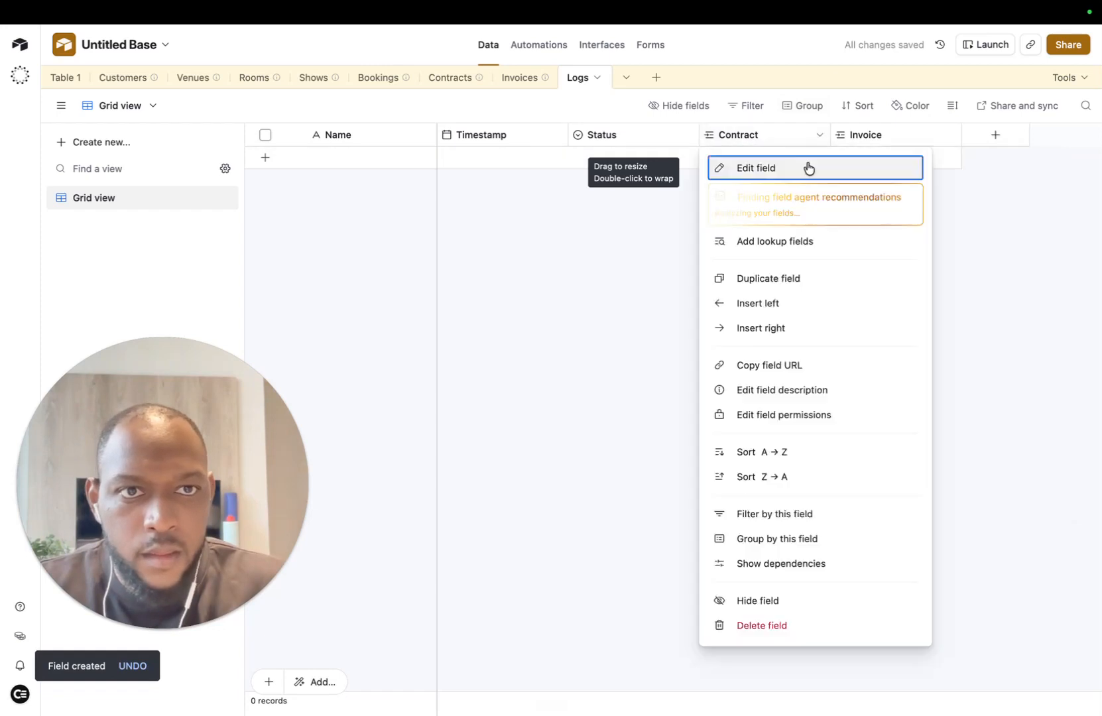
click(761, 168)
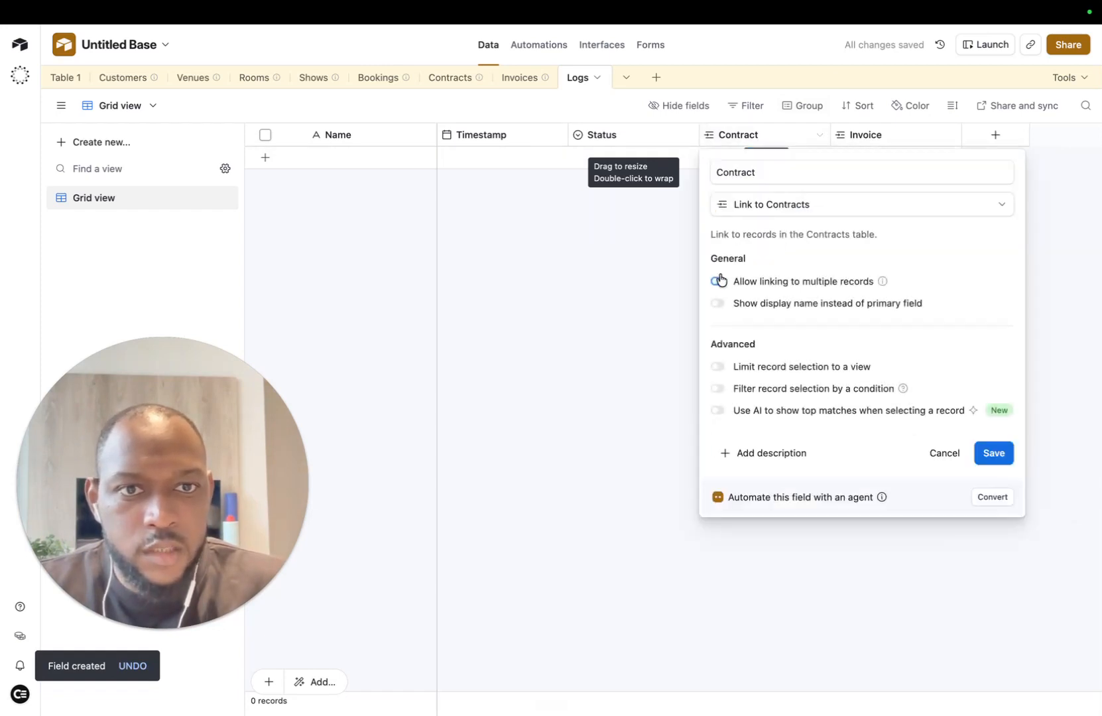
click(992, 453)
click(900, 139)
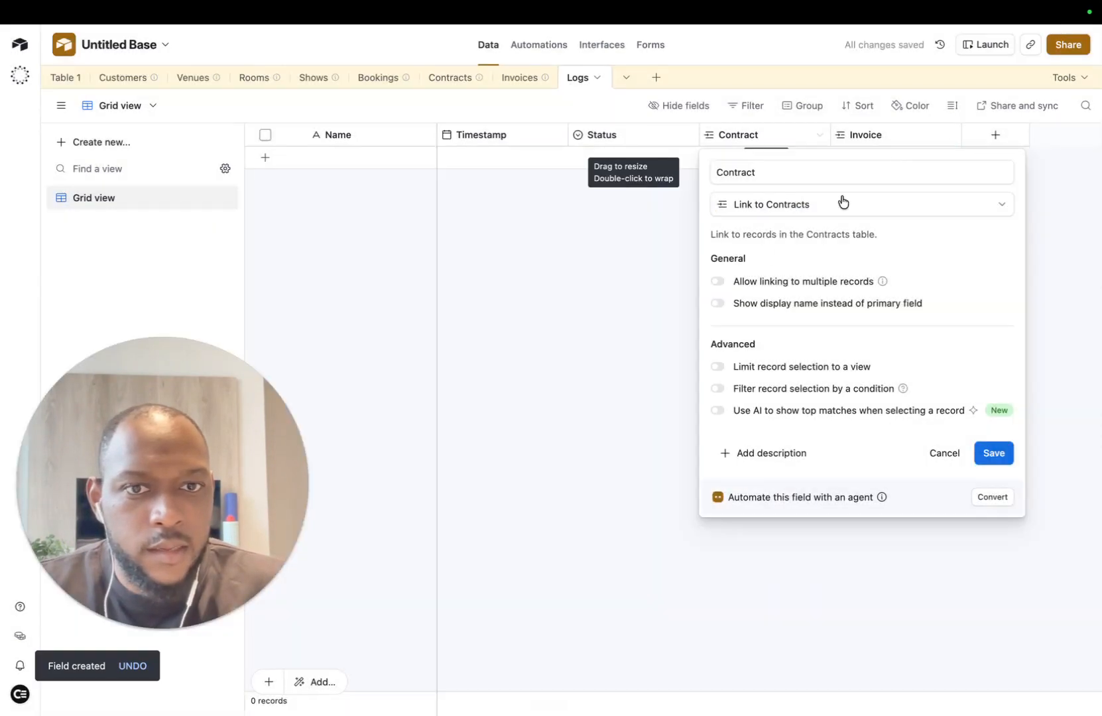
click(993, 453)
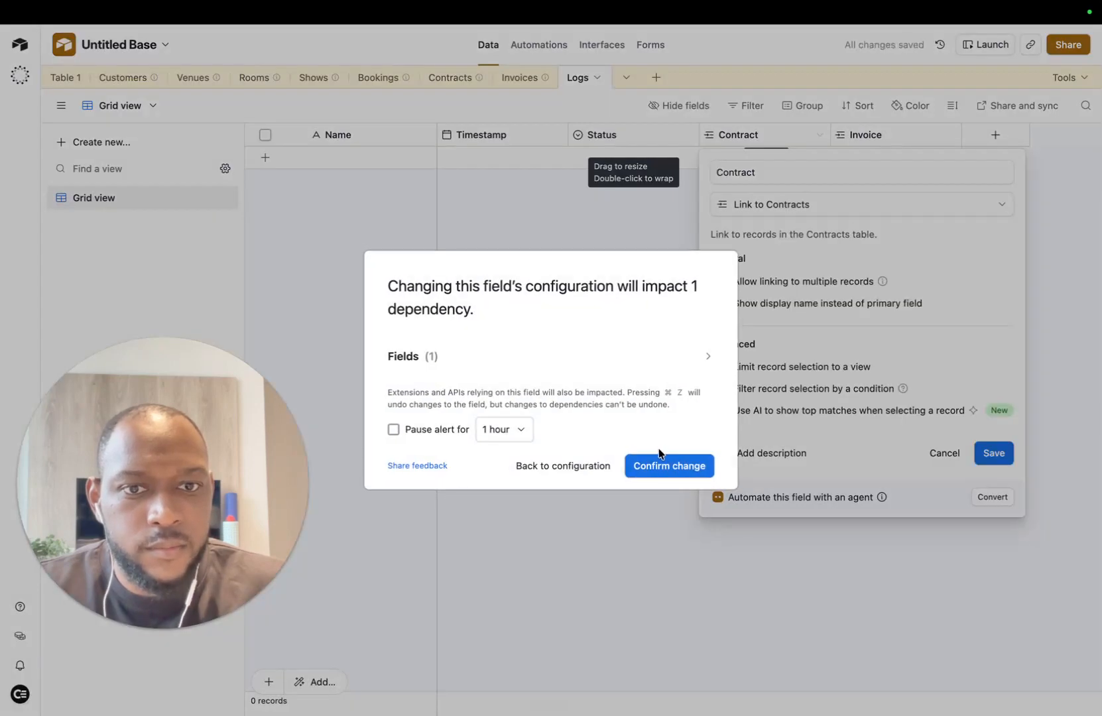
click(664, 457)
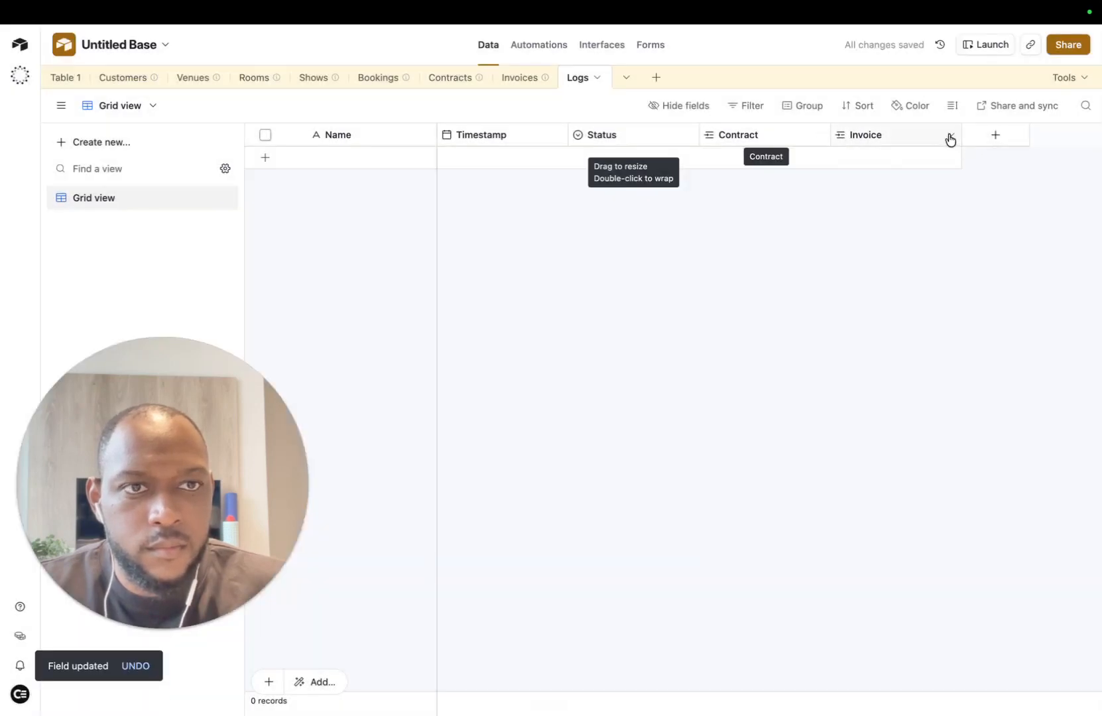
Step: Turn off linking to multiple records on the Invoice field and confirm
click(949, 136)
click(884, 166)
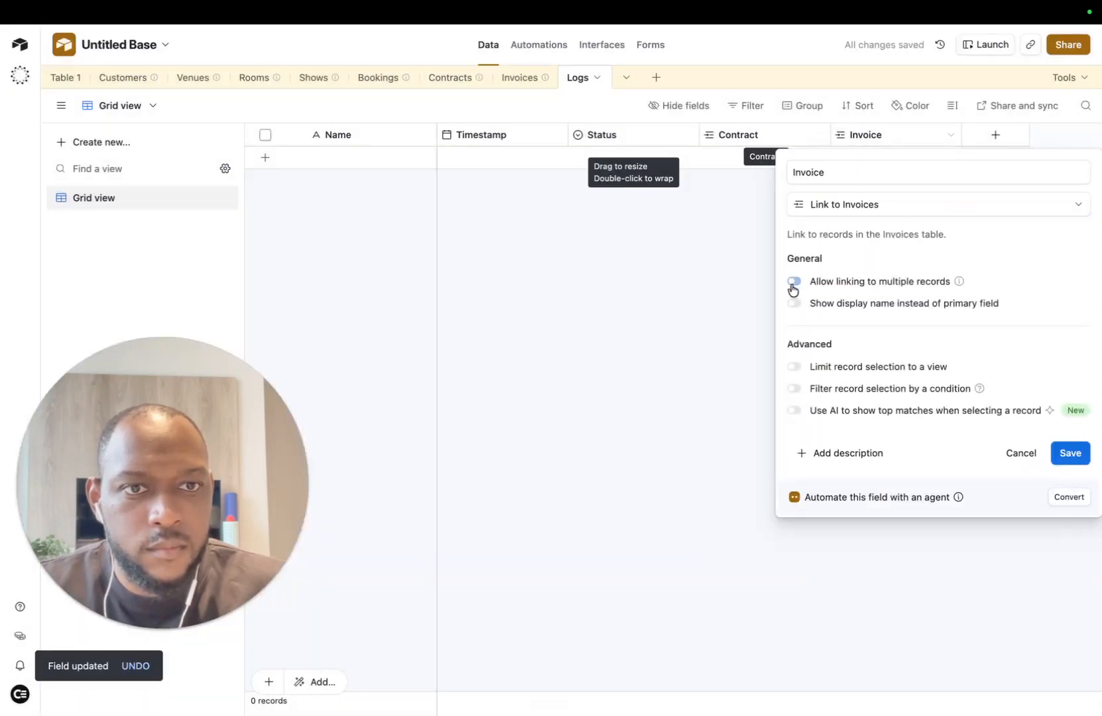
click(1058, 454)
click(666, 465)
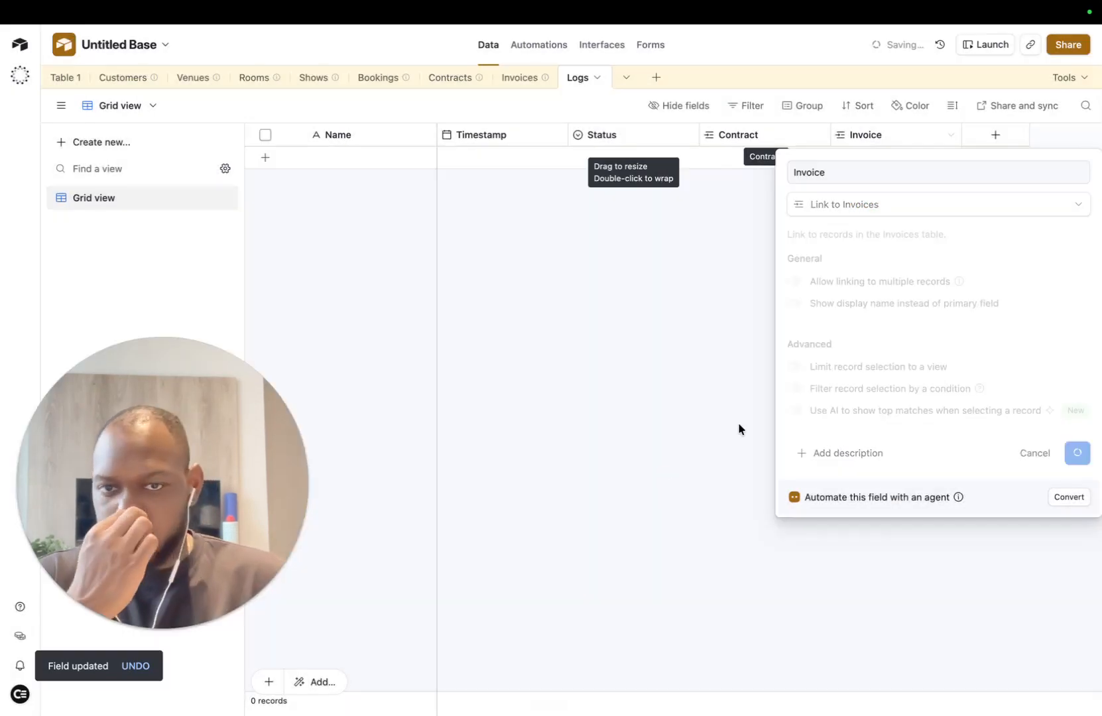
Step: Delete Table 1 from its tab menu, then go to the Interfaces area
click(69, 77)
click(68, 77)
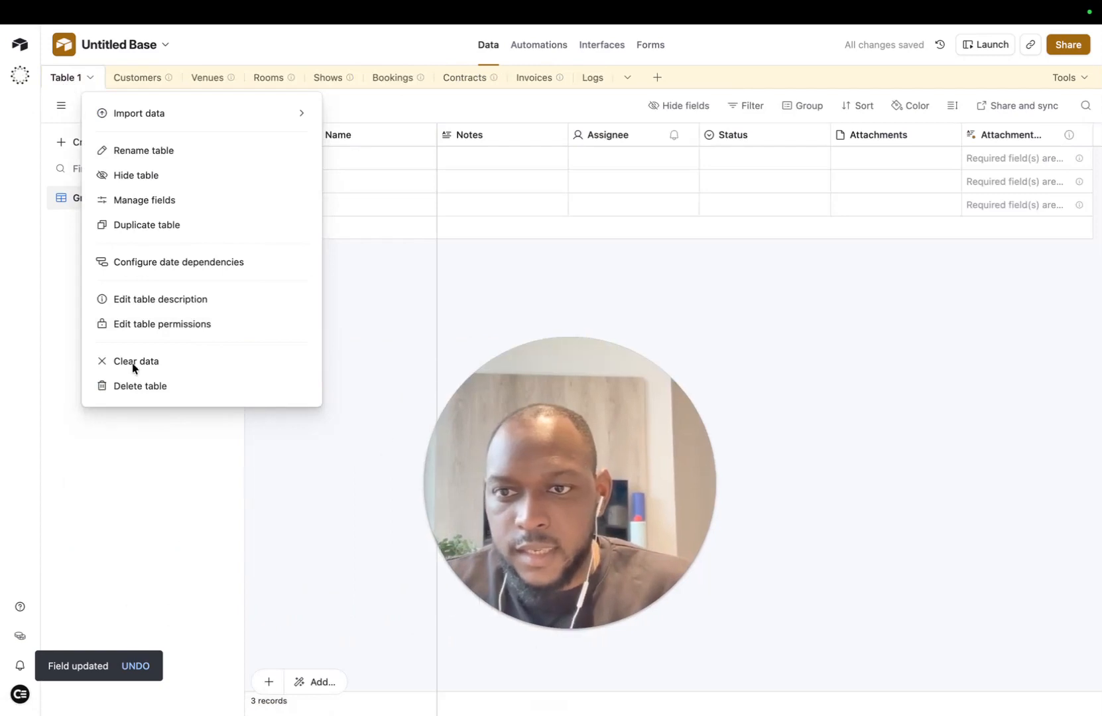
click(129, 386)
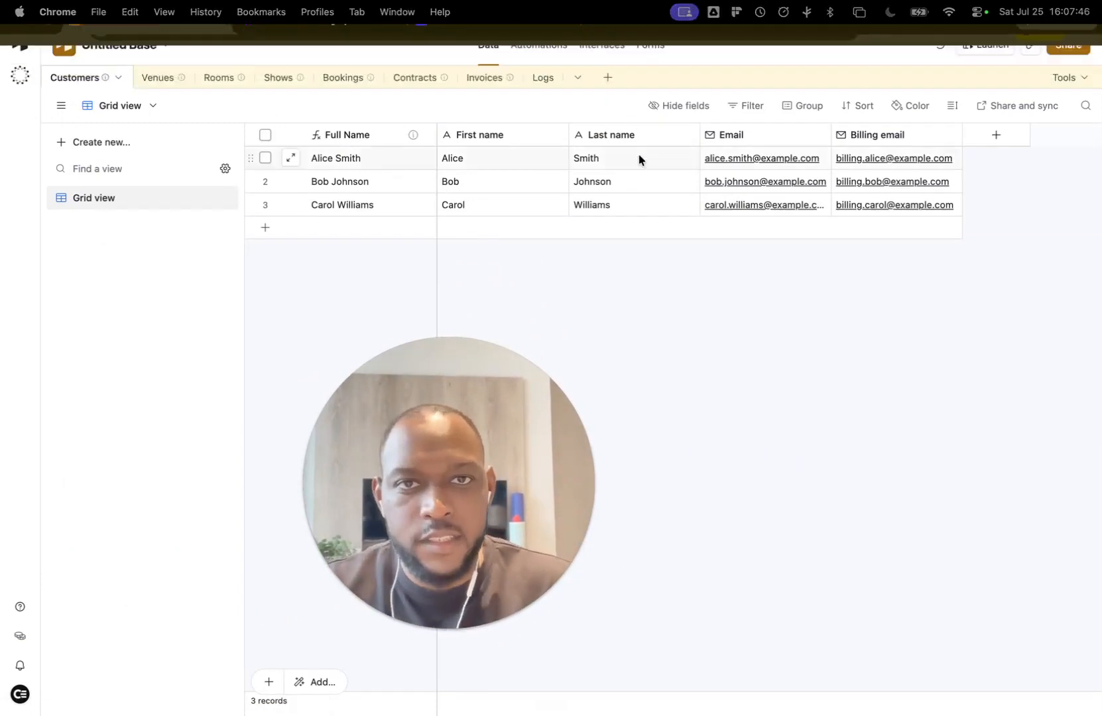
click(602, 46)
Step: Start a new interface from scratch and name it Booking
click(642, 230)
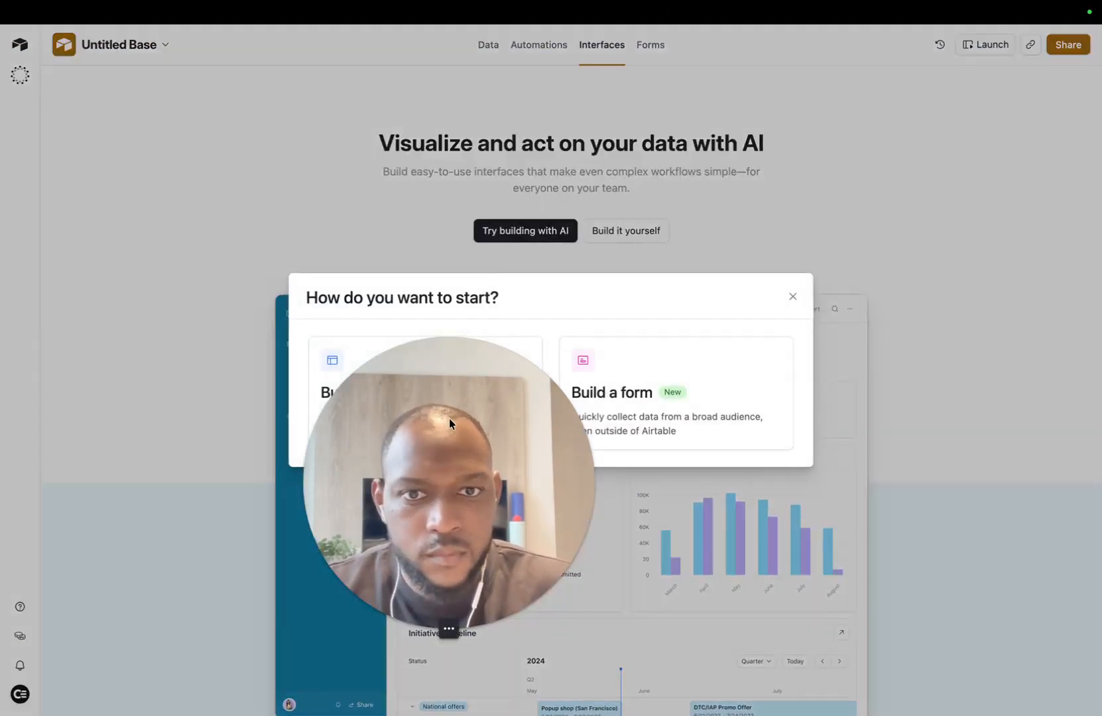
click(444, 398)
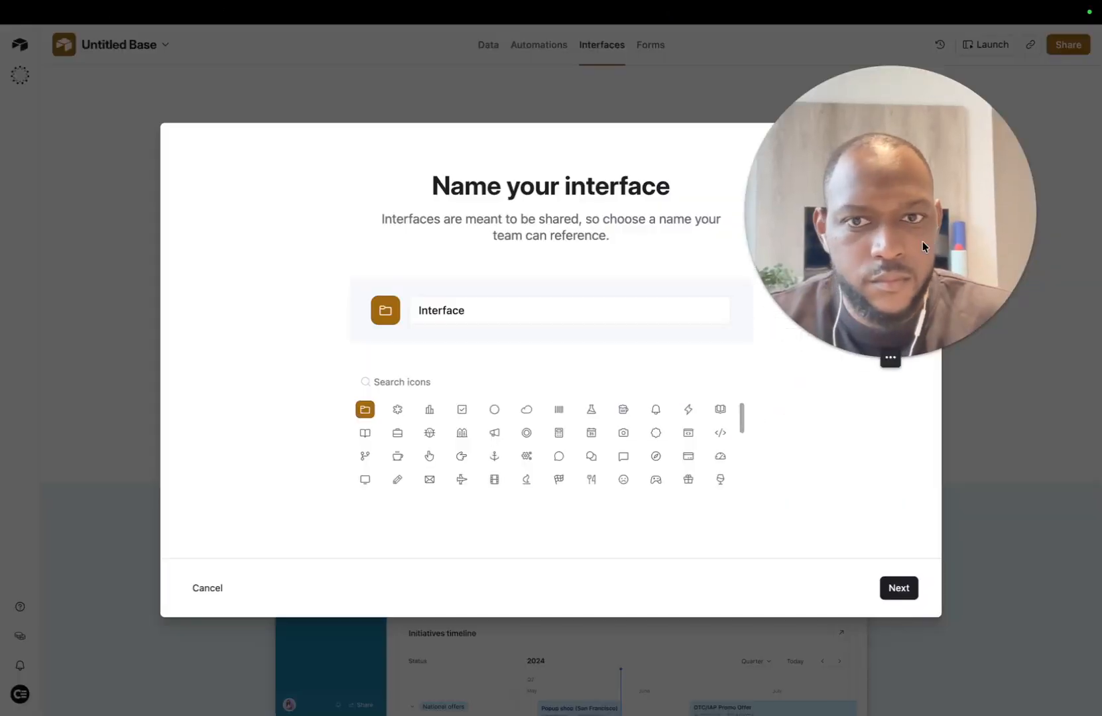
click(529, 300)
key(BackSpace)
key(BackSpace)
key(BackSpace)
key(BackSpace)
key(BackSpace)
key(BackSpace)
key(BackSpace)
key(BackSpace)
key(BackSpace)
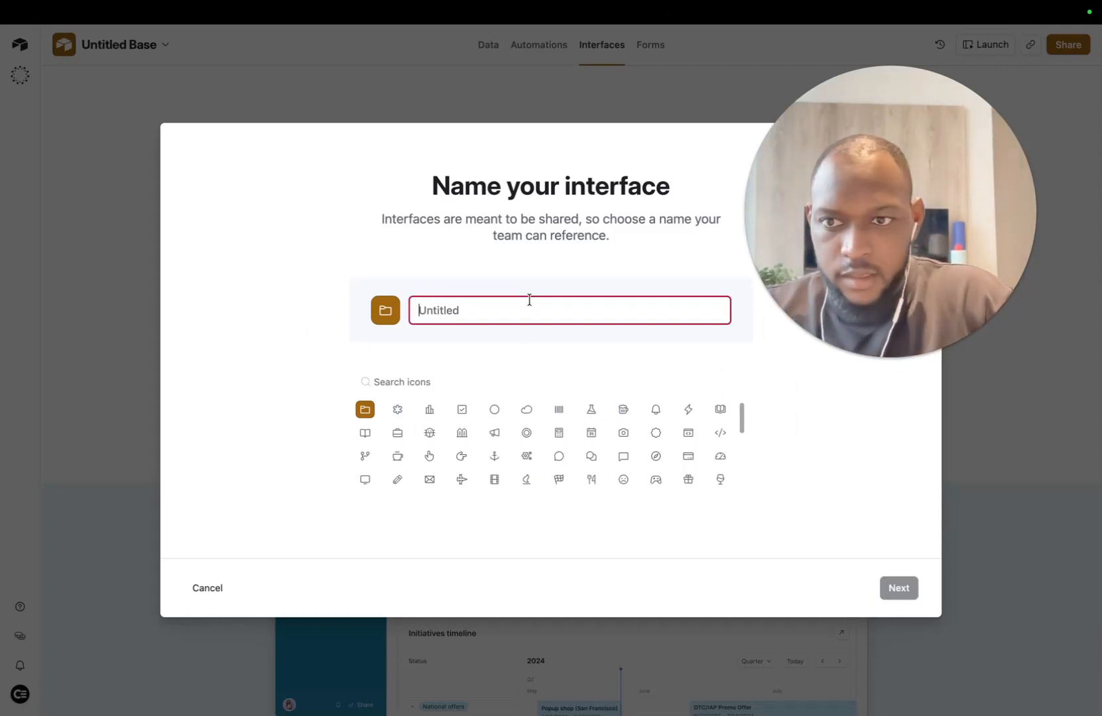
text(Howe)
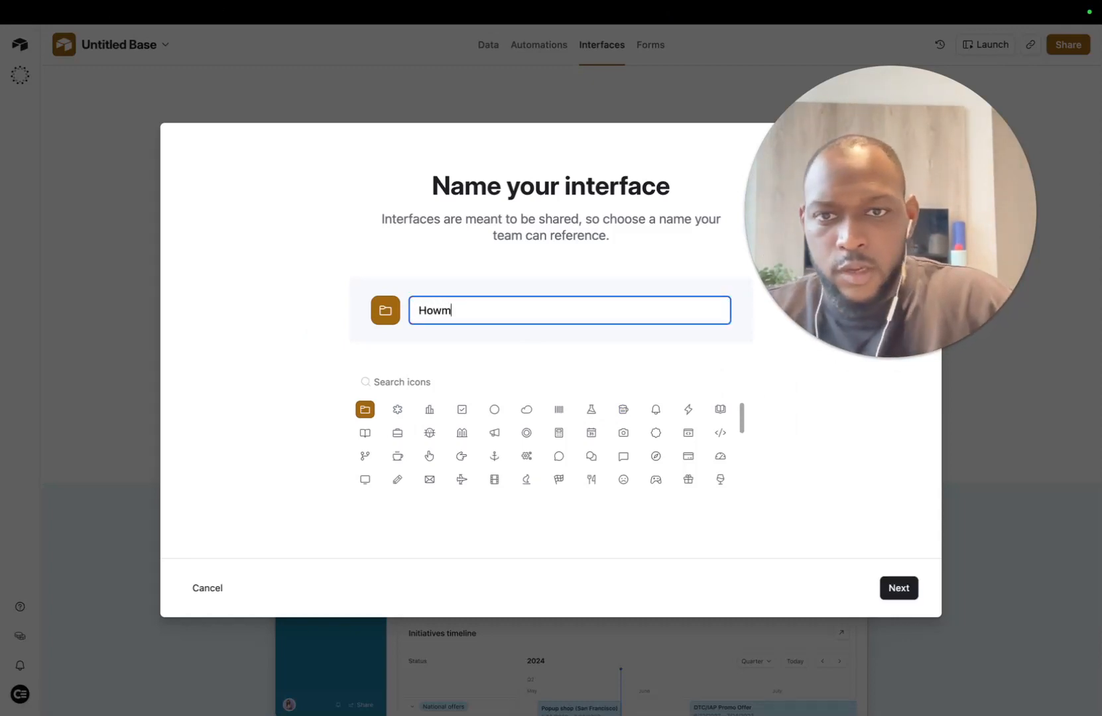
key(BackSpace)
key(BackSpace)
text(me)
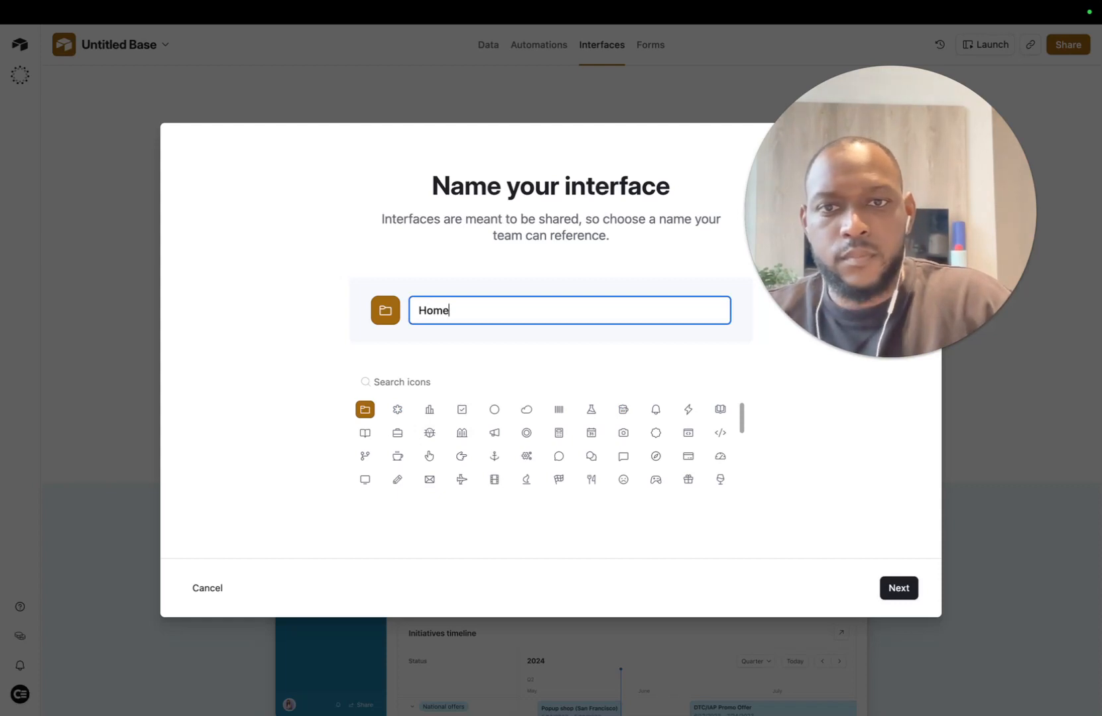
scroll(691, 411, down, 1)
click(451, 240)
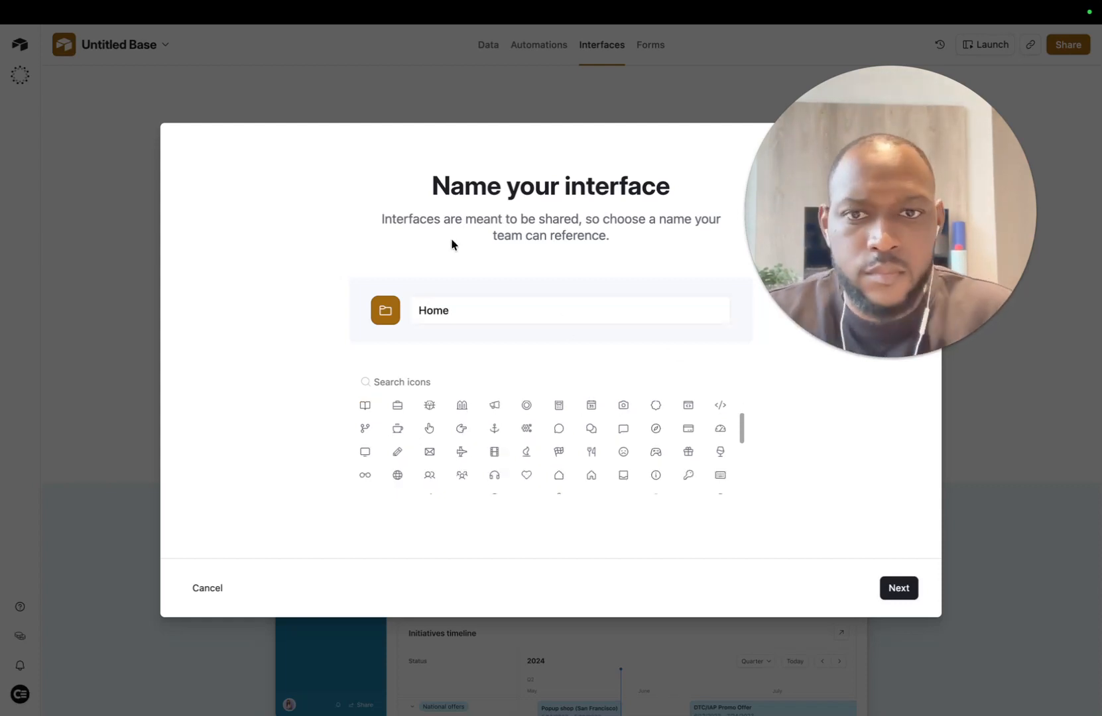
click(502, 312)
key(BackSpace)
key(BackSpace)
key(BackSpace)
key(BackSpace)
text(Boo)
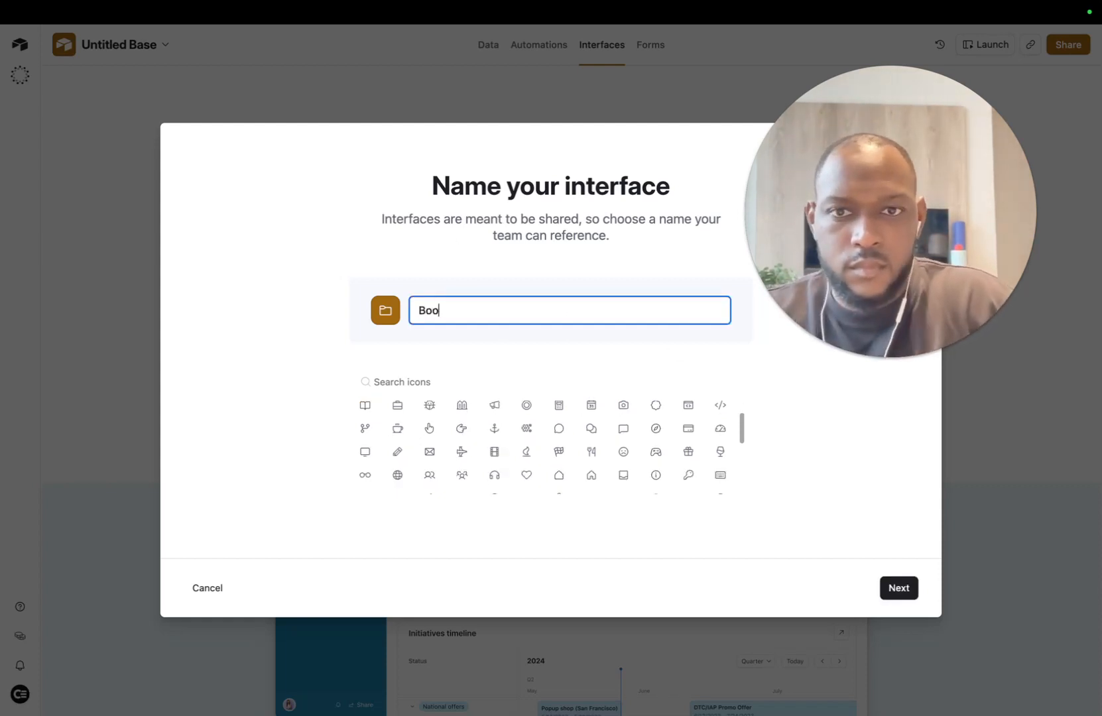
text(king)
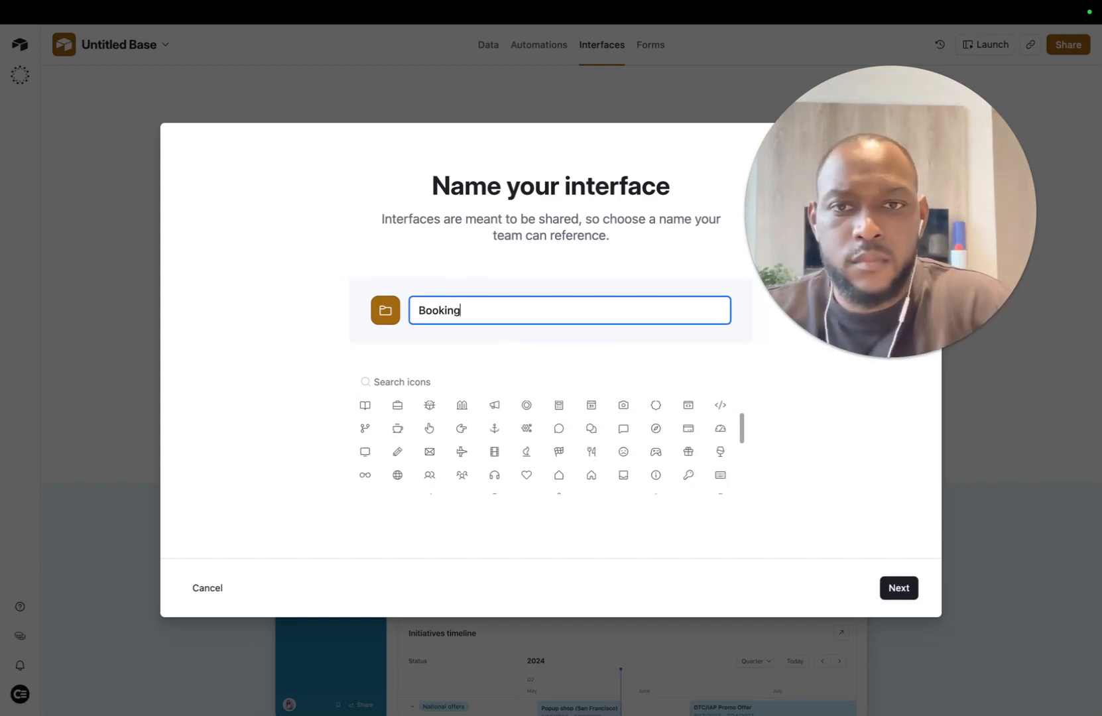
Step: Pick the house icon and complete the interface name as Bookings
scroll(627, 433, down, 2)
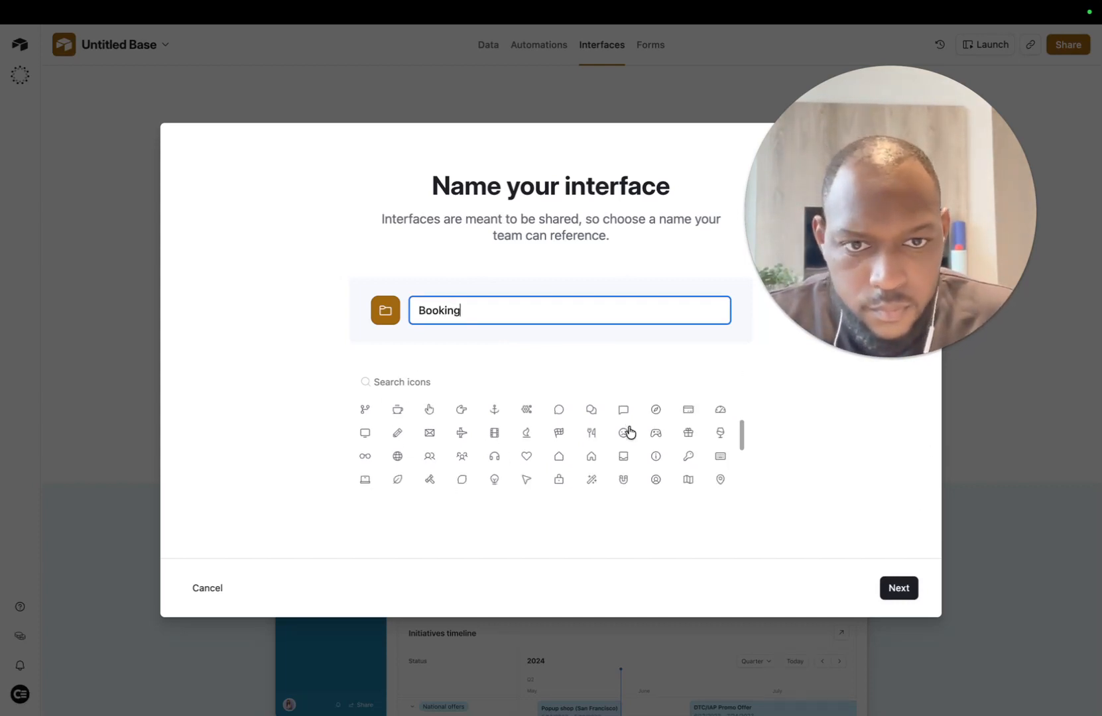
scroll(699, 459, up, 2)
scroll(505, 451, down, 2)
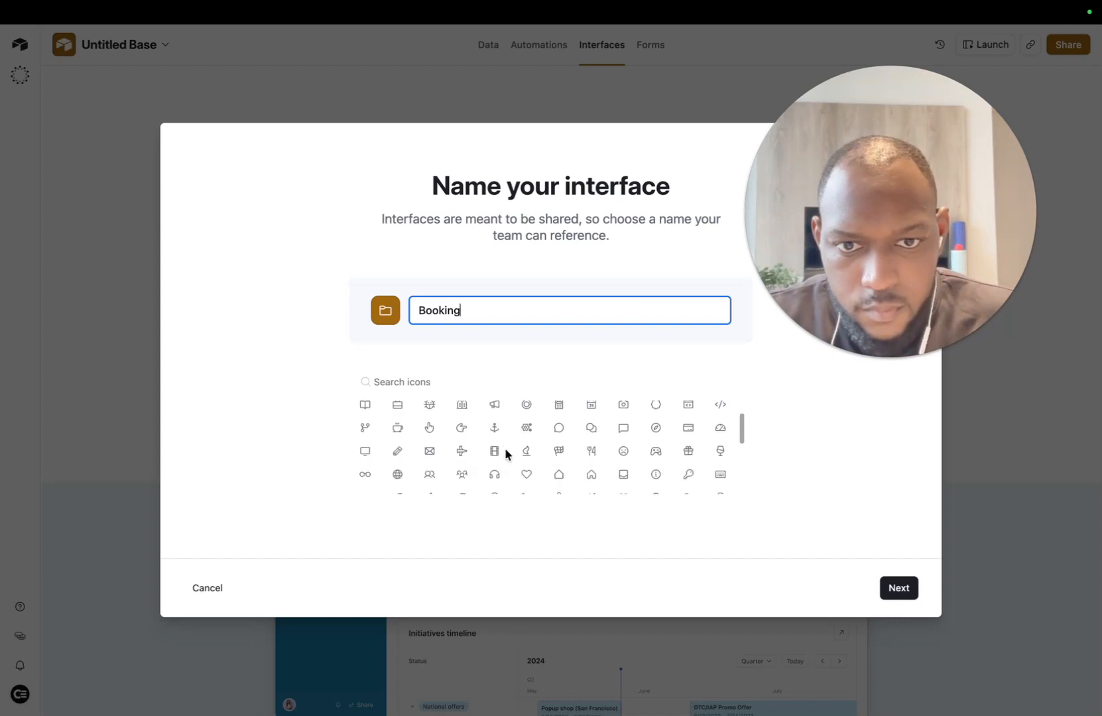
click(560, 428)
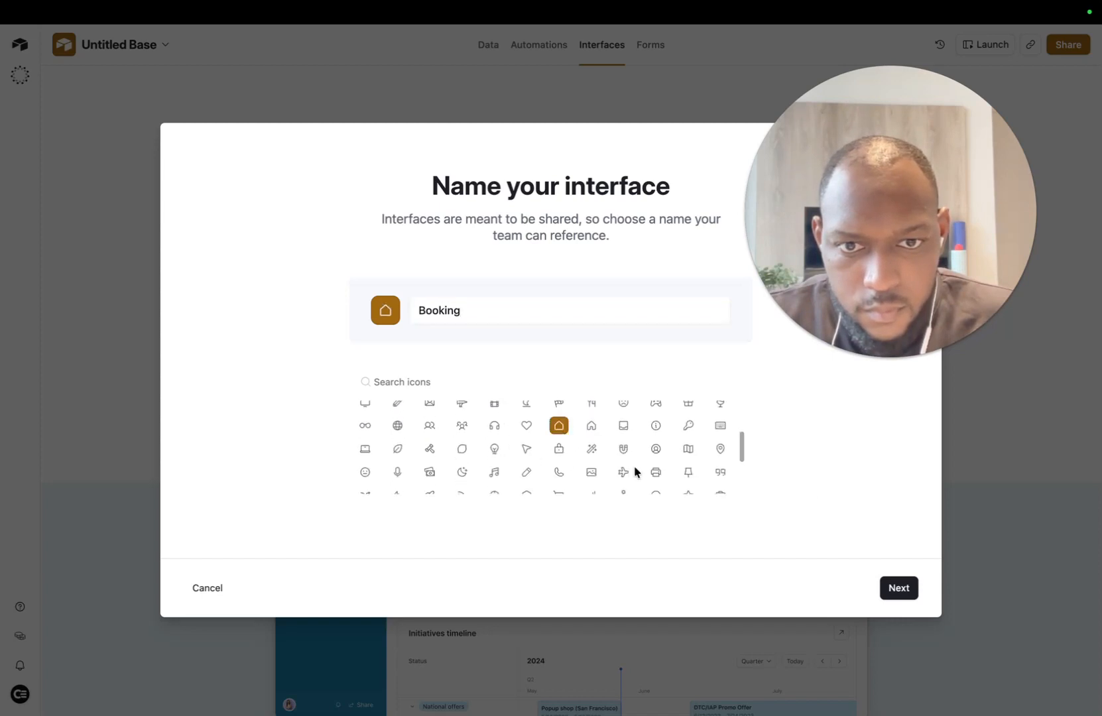
click(591, 427)
click(538, 311)
text(s)
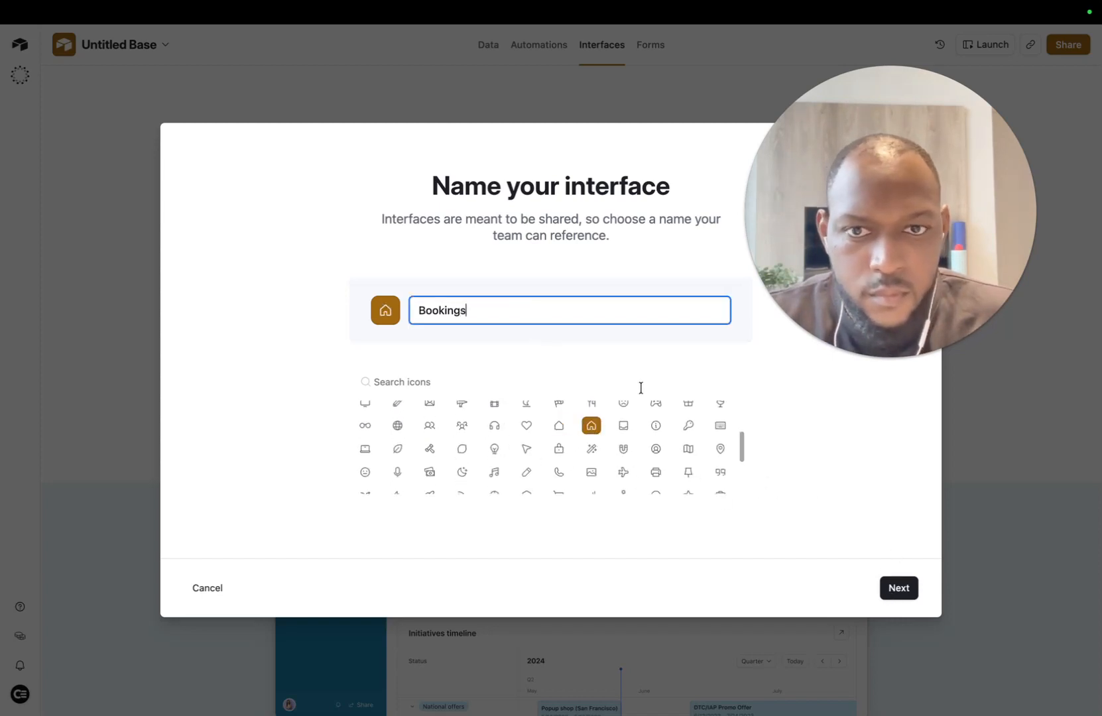
Step: Choose the List layout connected to the Customers table and finish
click(907, 590)
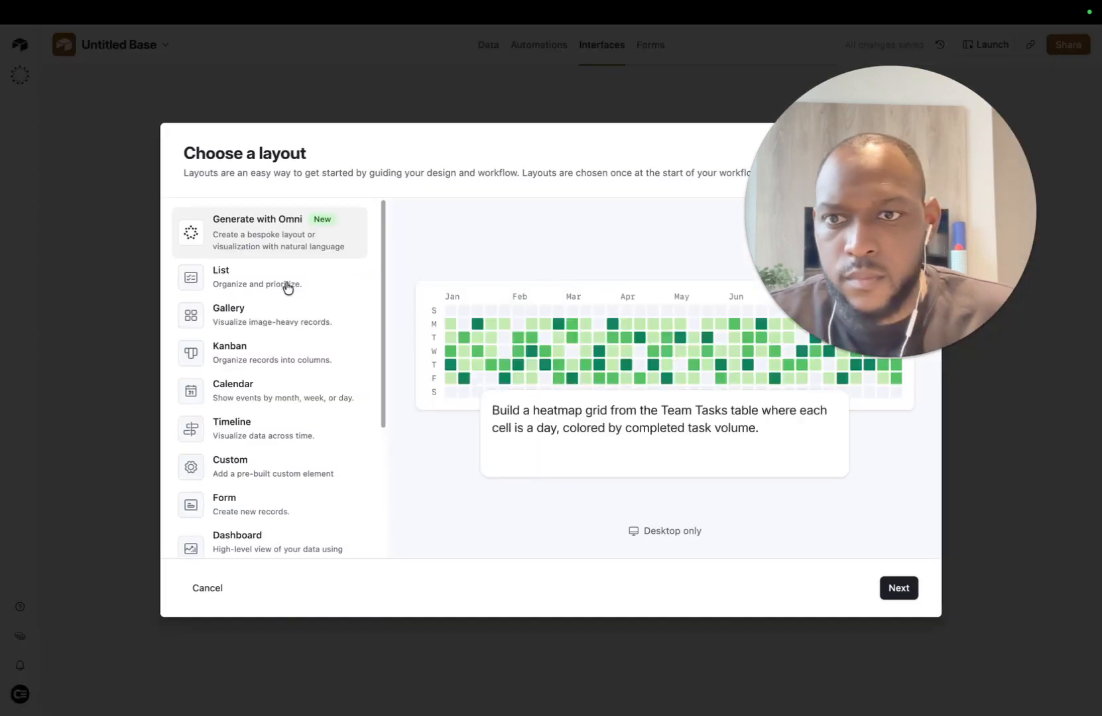
click(264, 283)
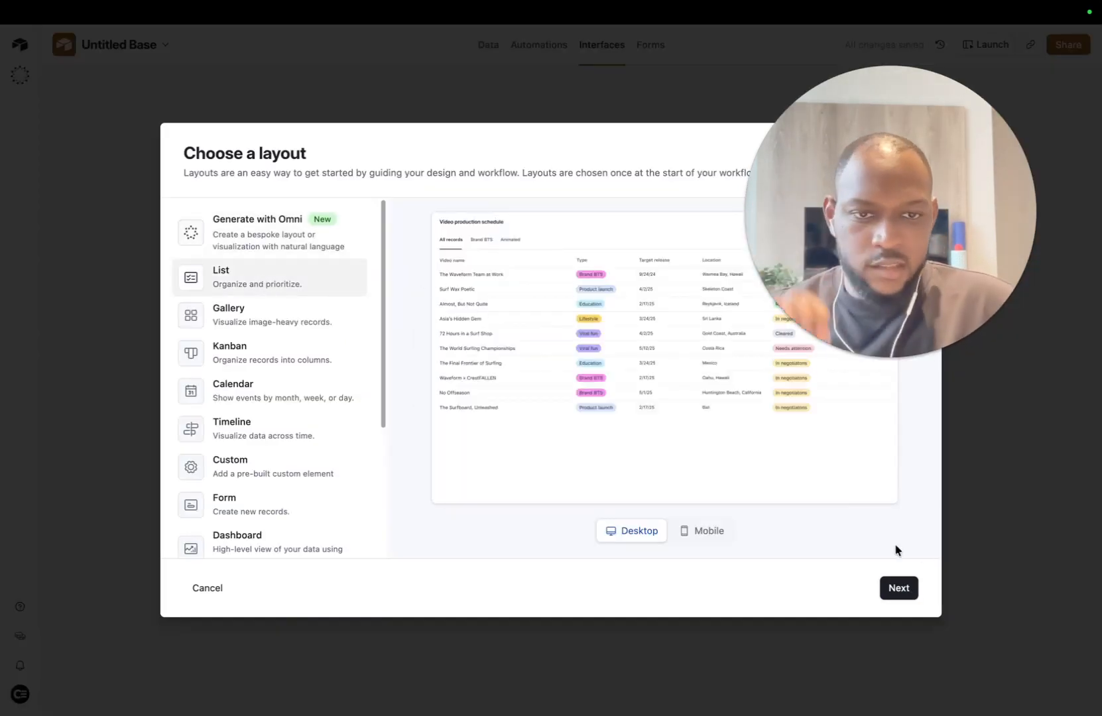
click(894, 587)
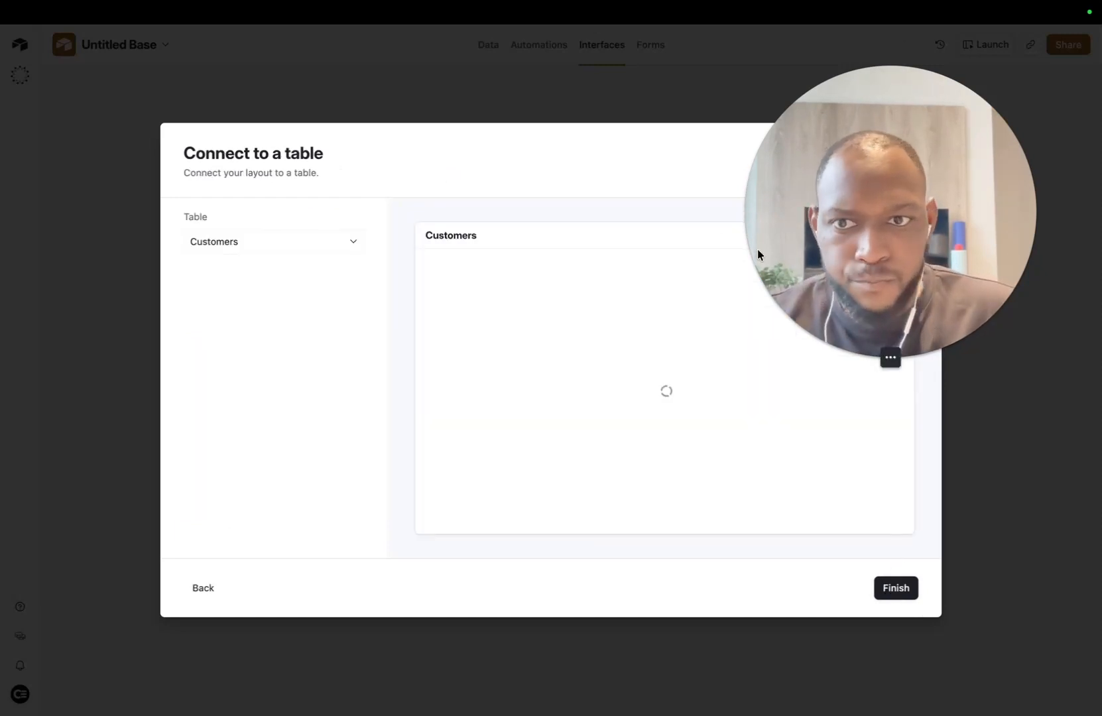
click(320, 248)
click(711, 332)
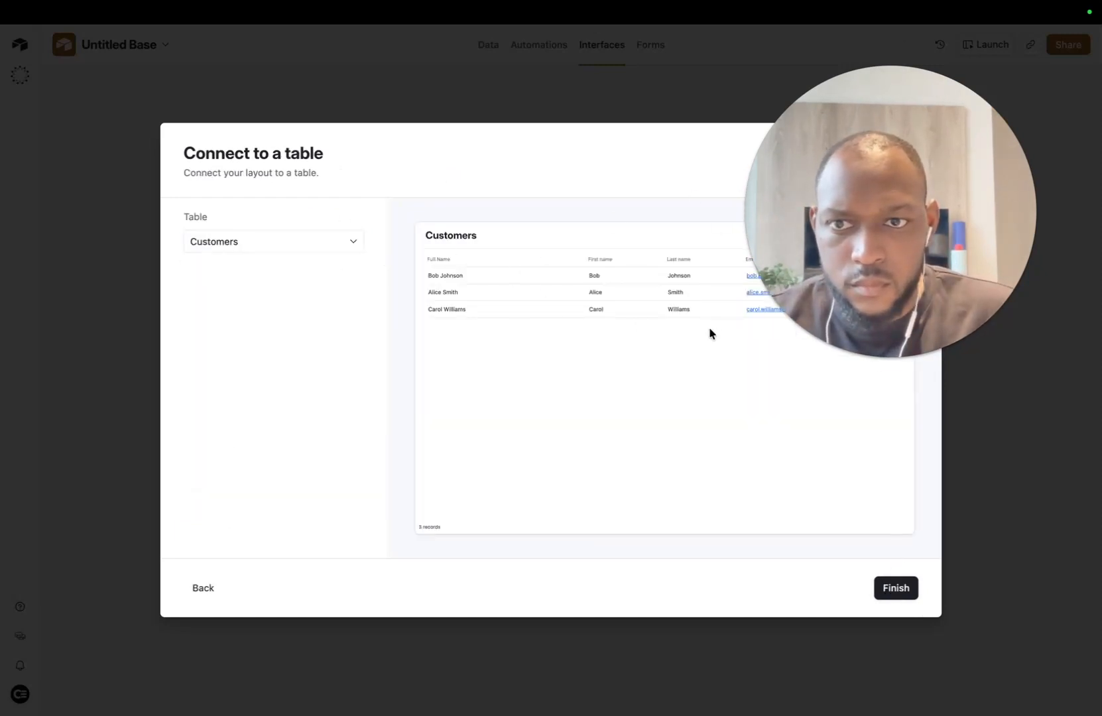
click(893, 590)
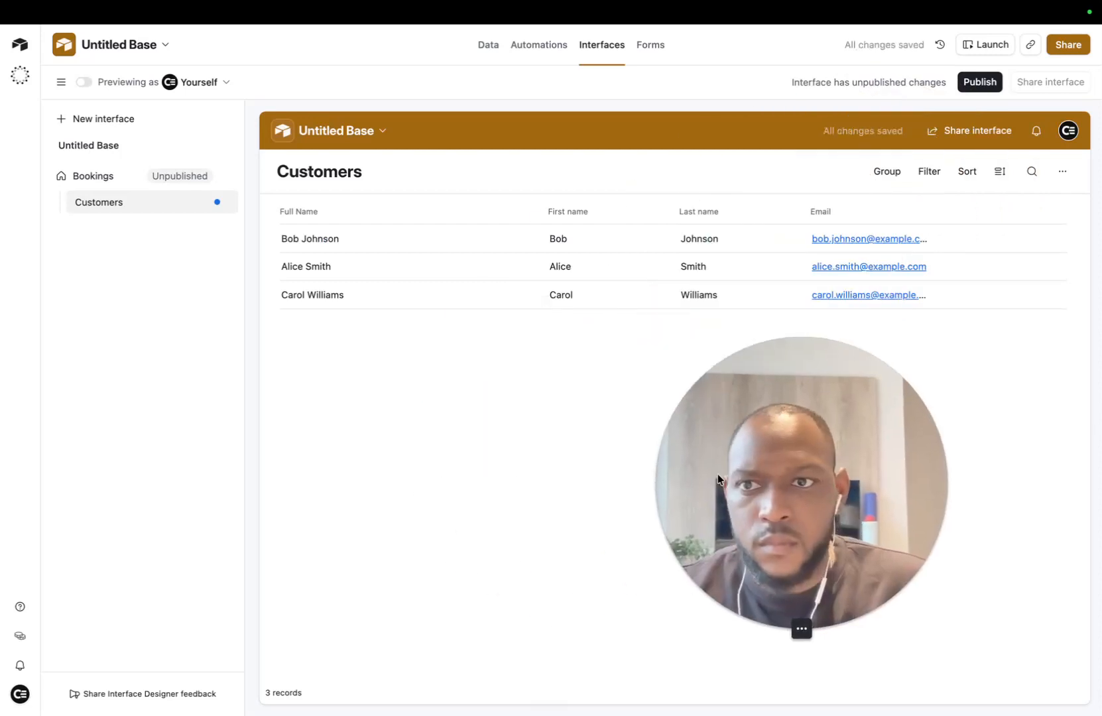
Step: Add a List page to the interface connected to the Shows table
click(200, 176)
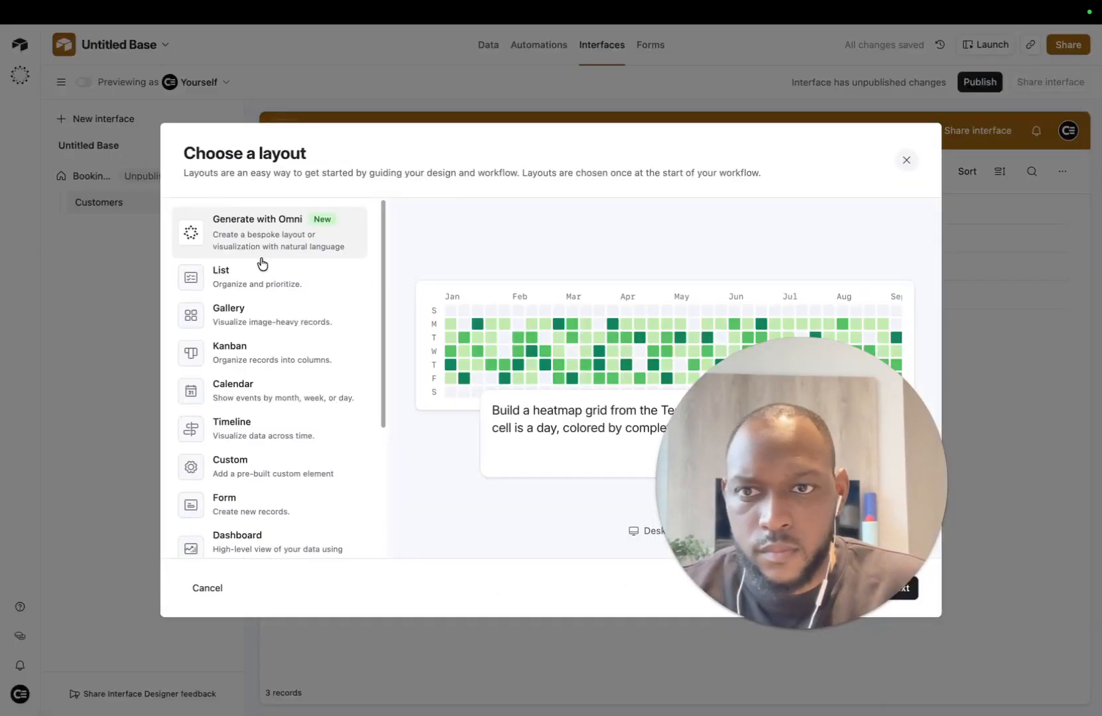
click(292, 272)
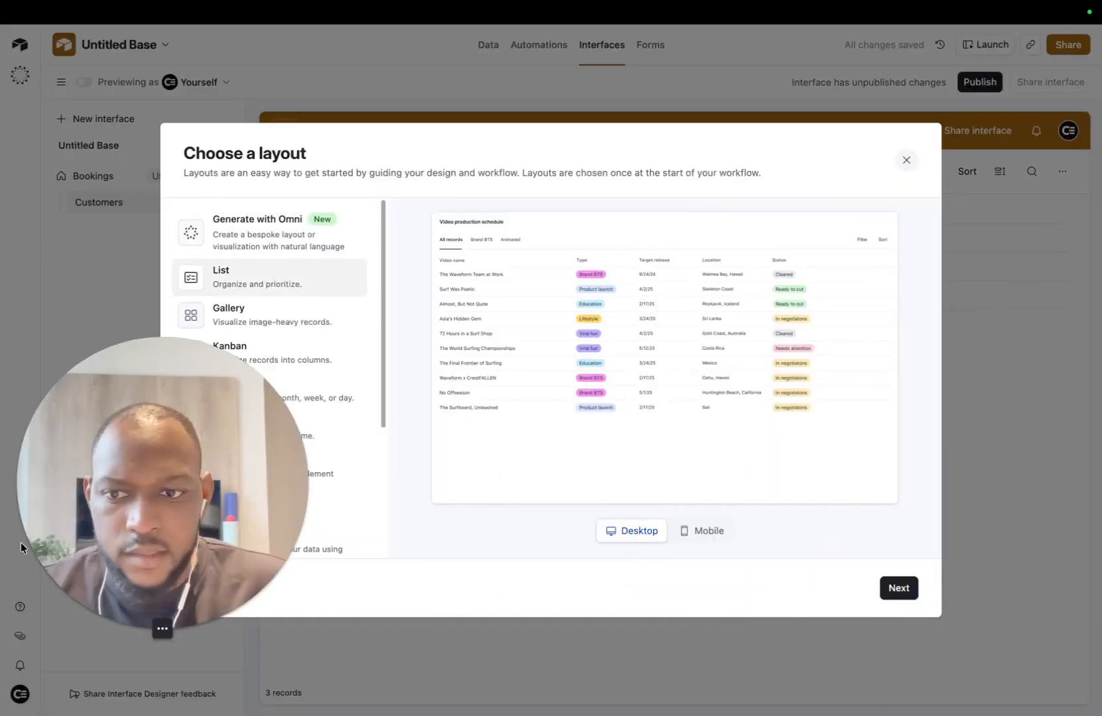
click(143, 629)
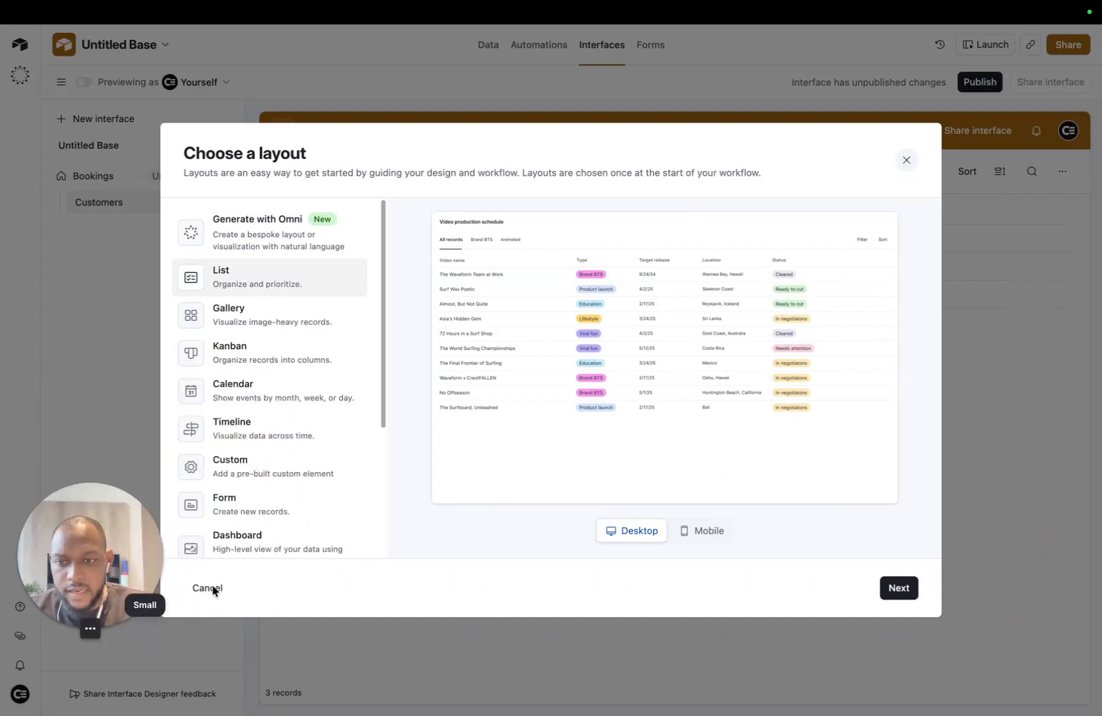
drag(75, 556, 102, 539)
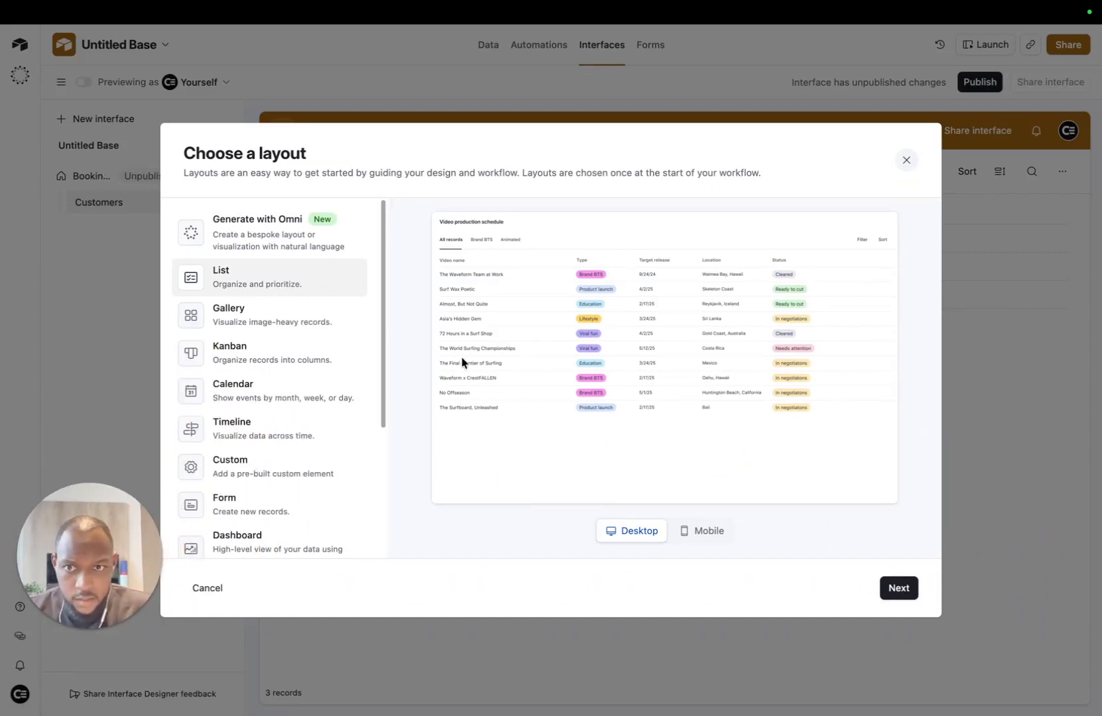
click(898, 587)
click(302, 248)
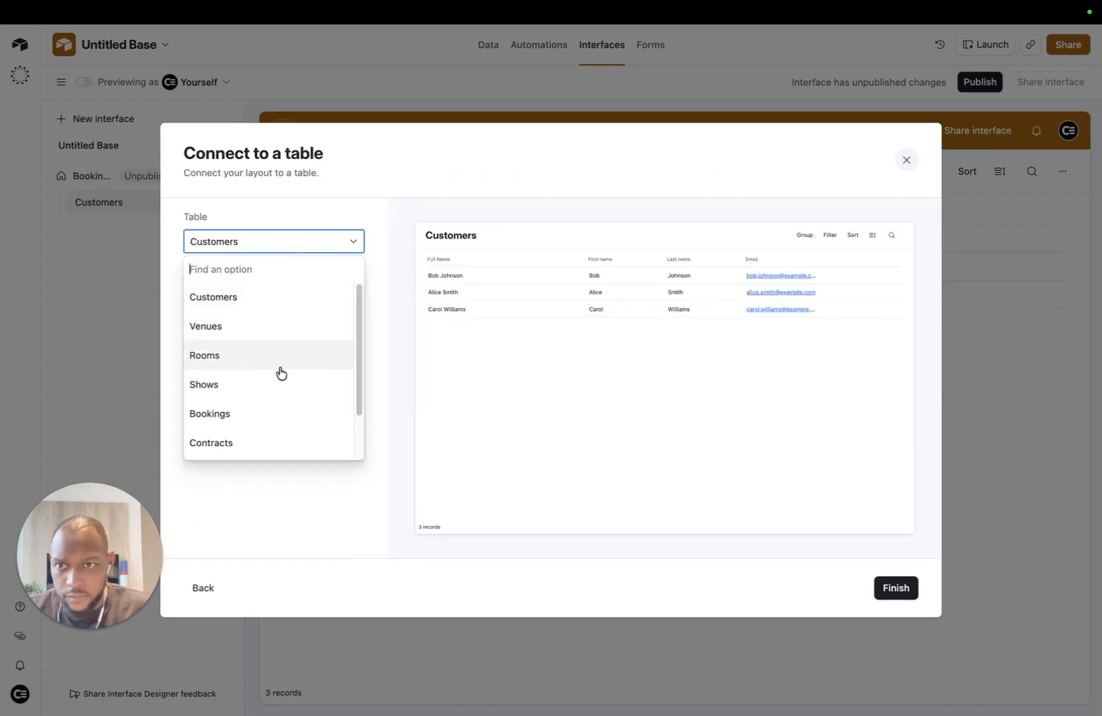
click(240, 385)
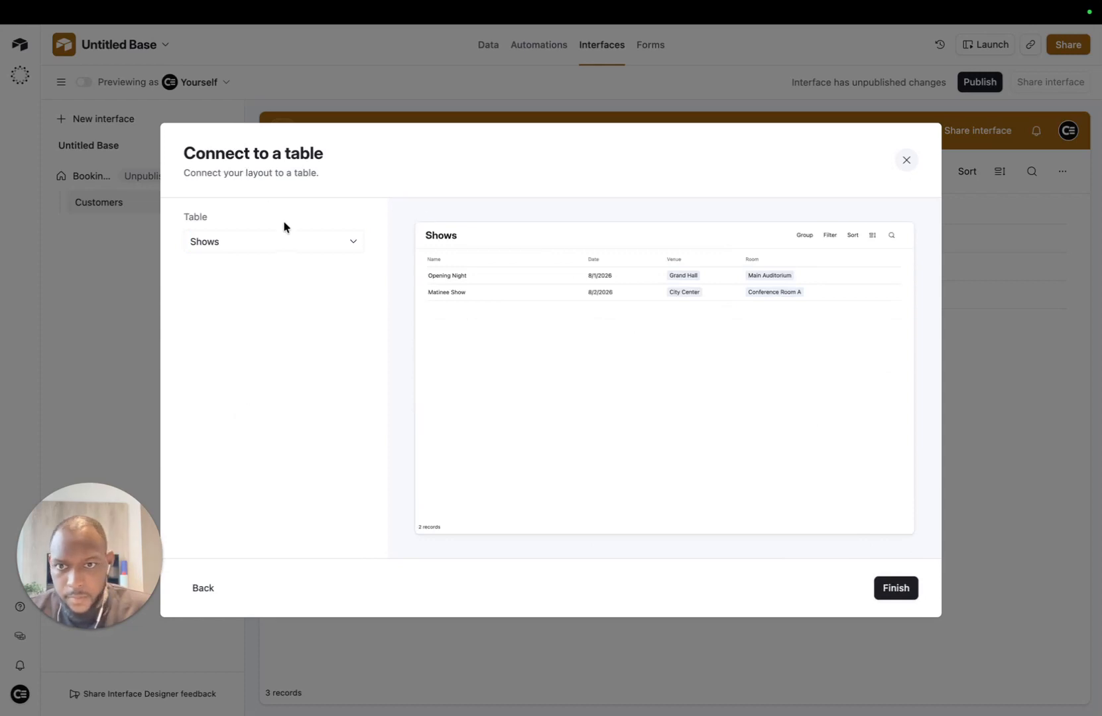
click(312, 241)
click(390, 232)
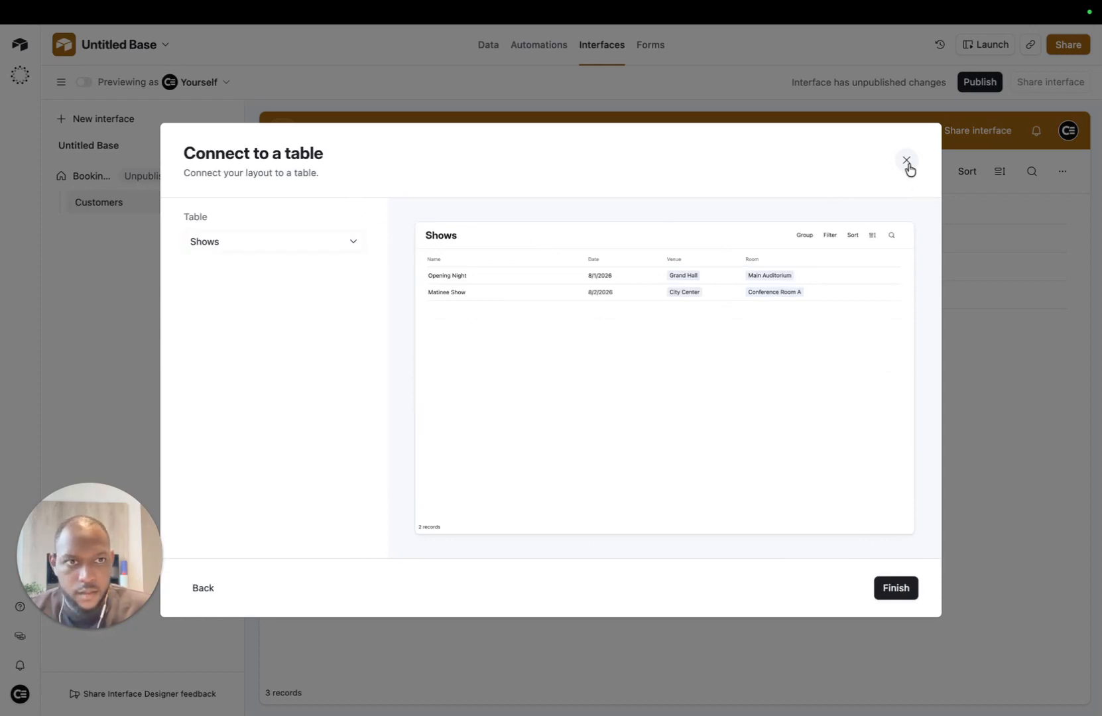
click(902, 587)
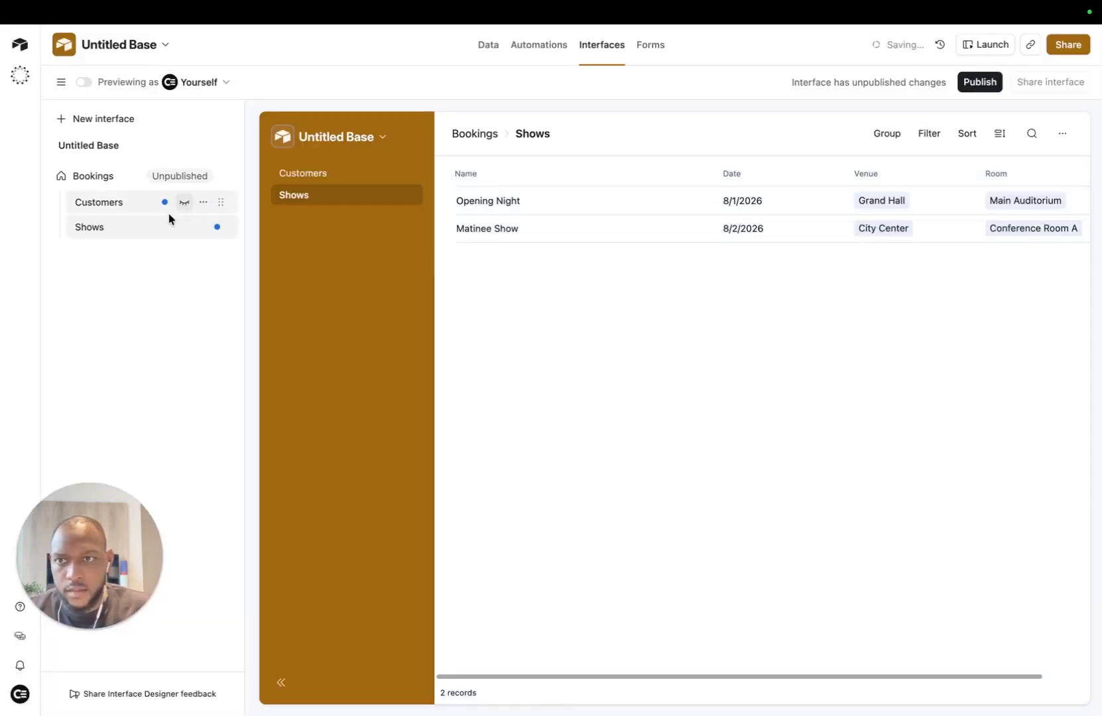
Step: Add a List page connected to the Bookings table, then review the Shows and Customers pages
click(203, 176)
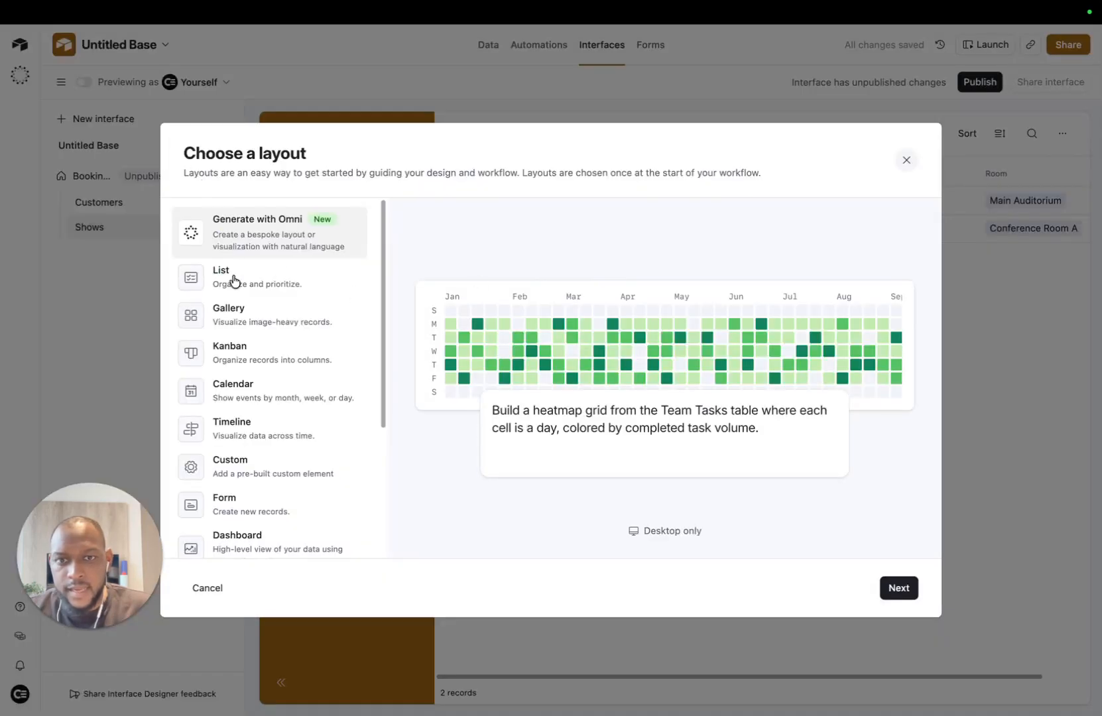
click(259, 275)
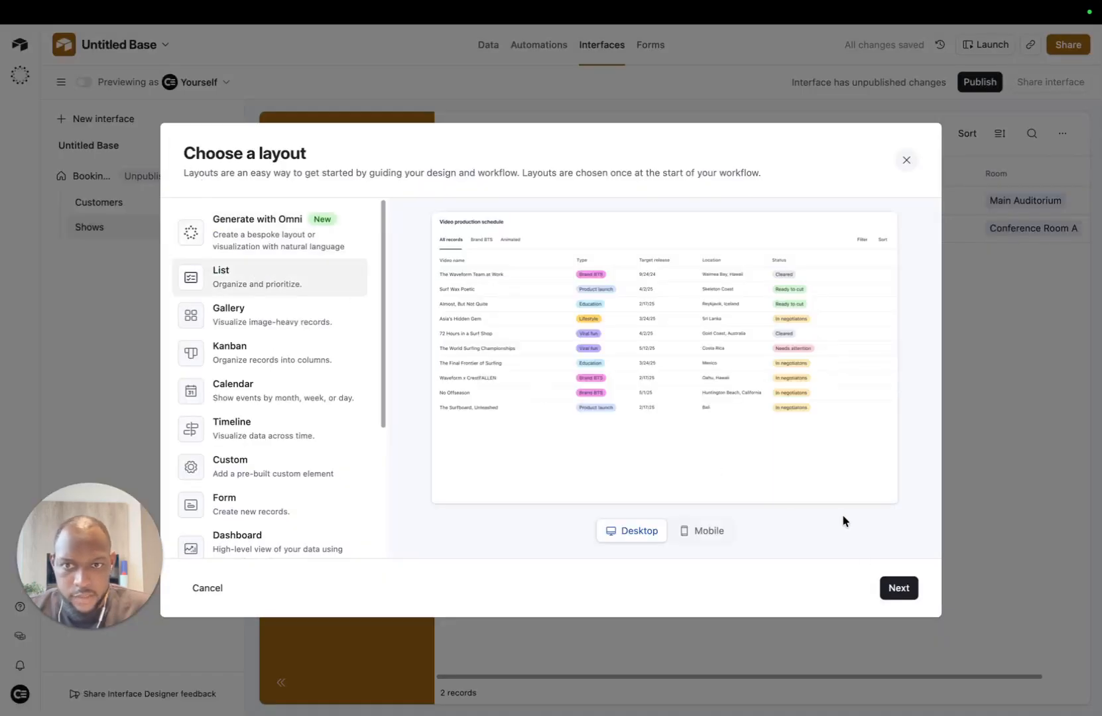
click(899, 587)
click(319, 245)
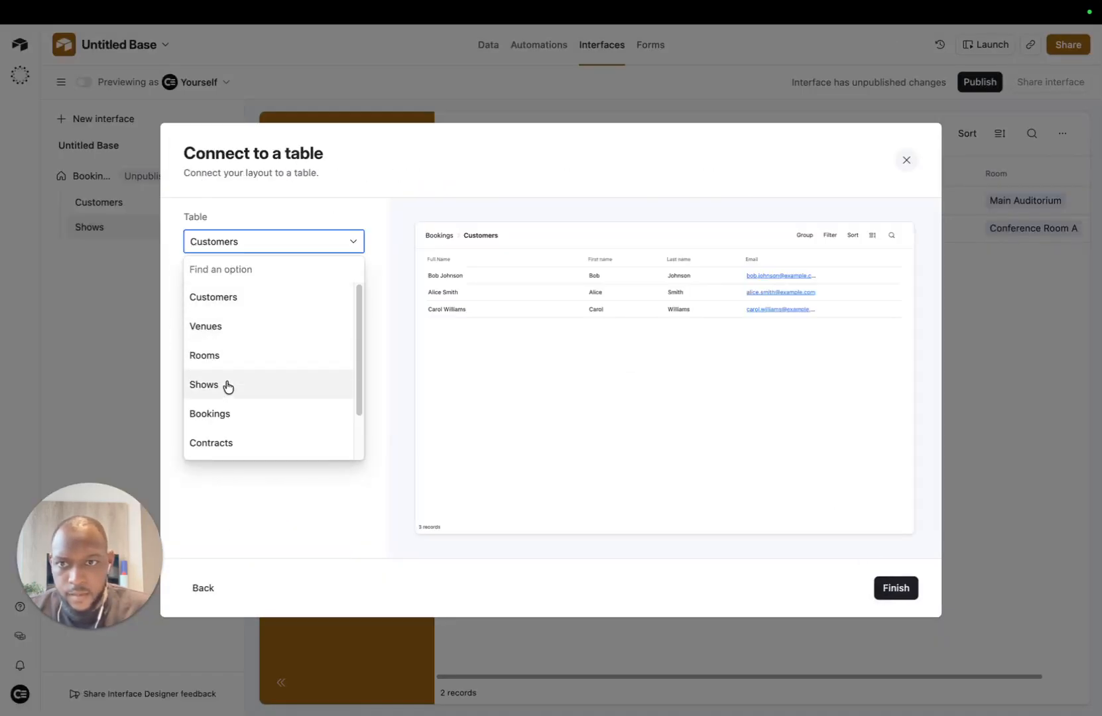
click(216, 416)
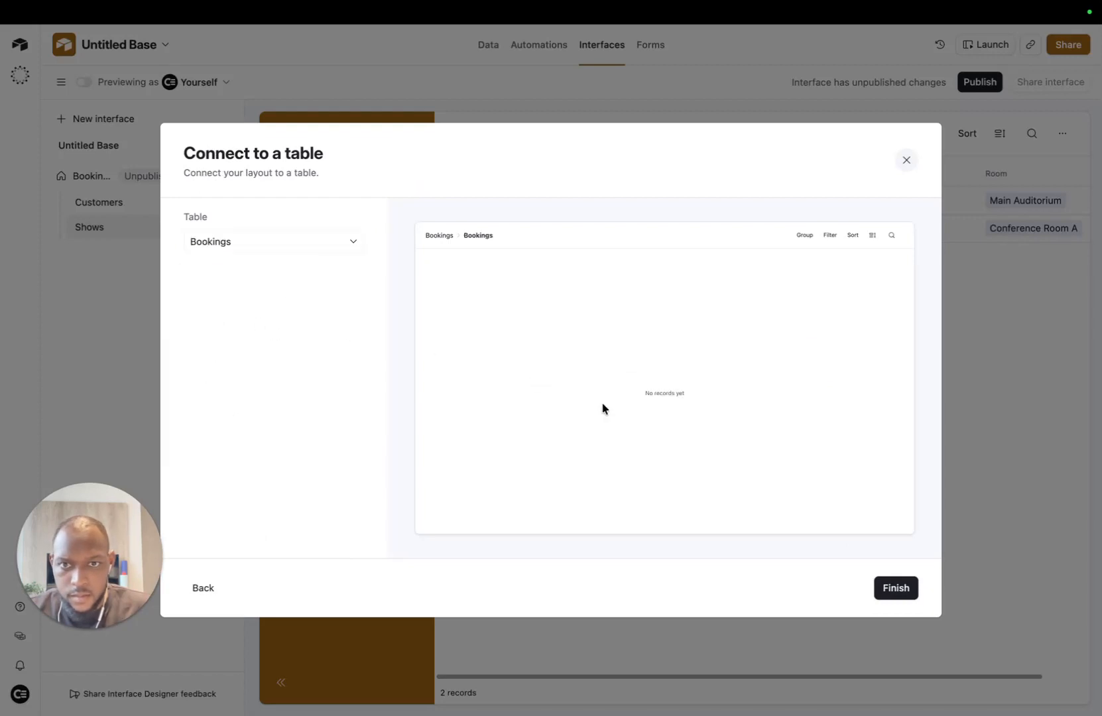
click(894, 589)
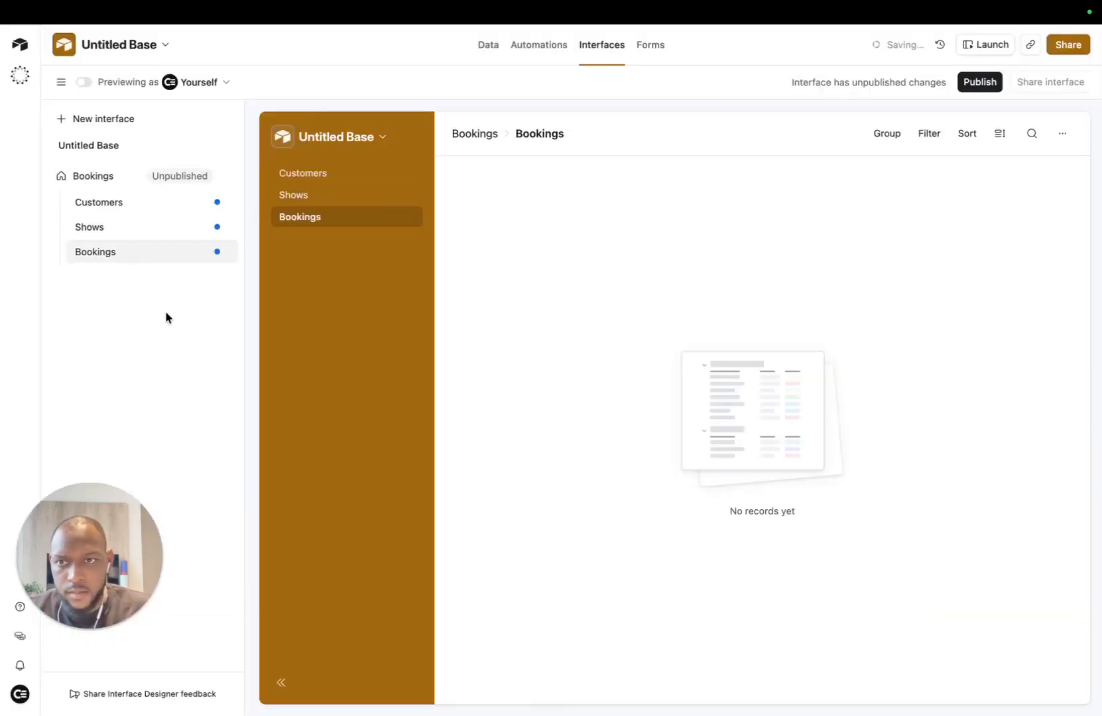
click(203, 229)
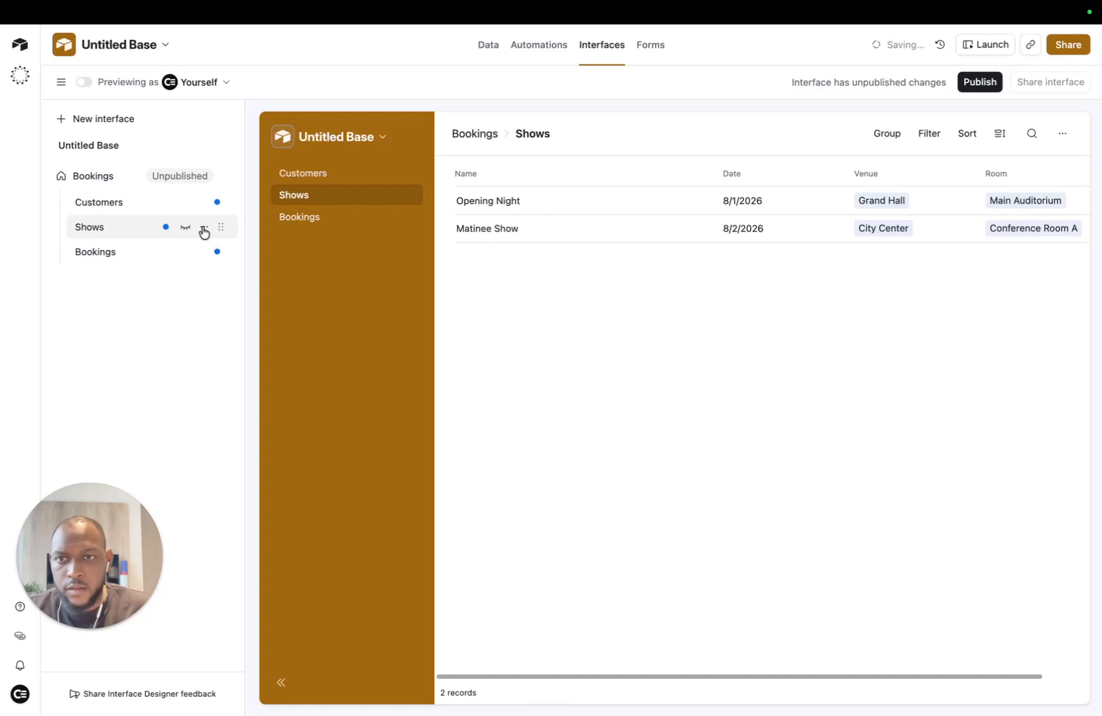
click(124, 207)
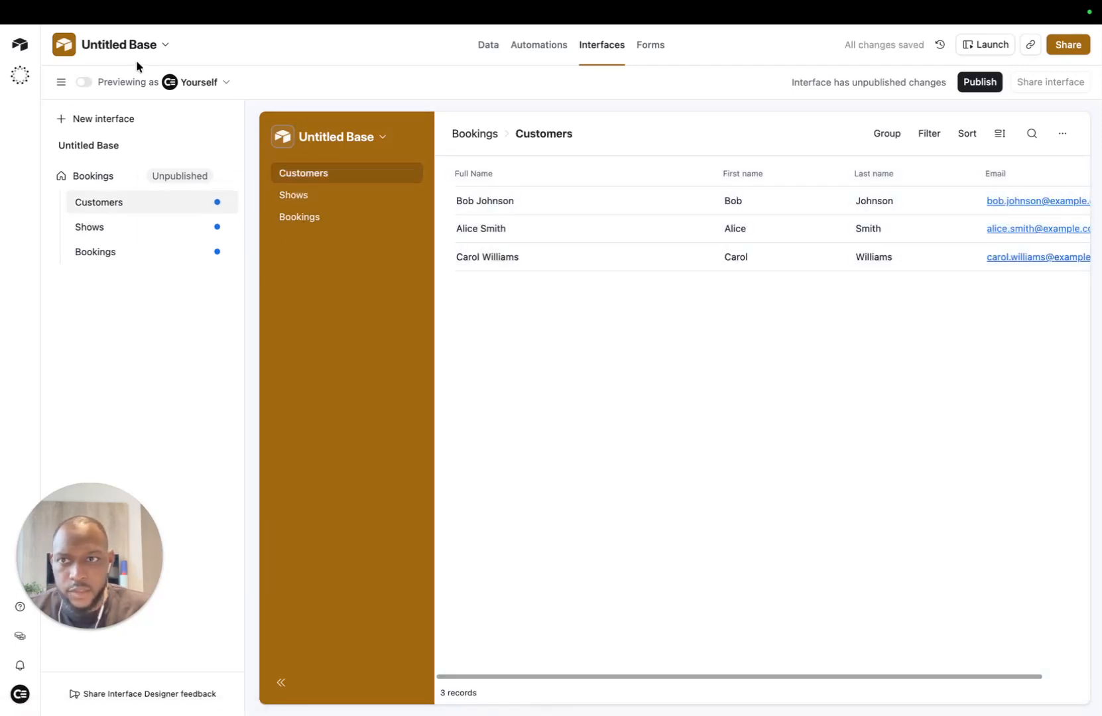
click(62, 82)
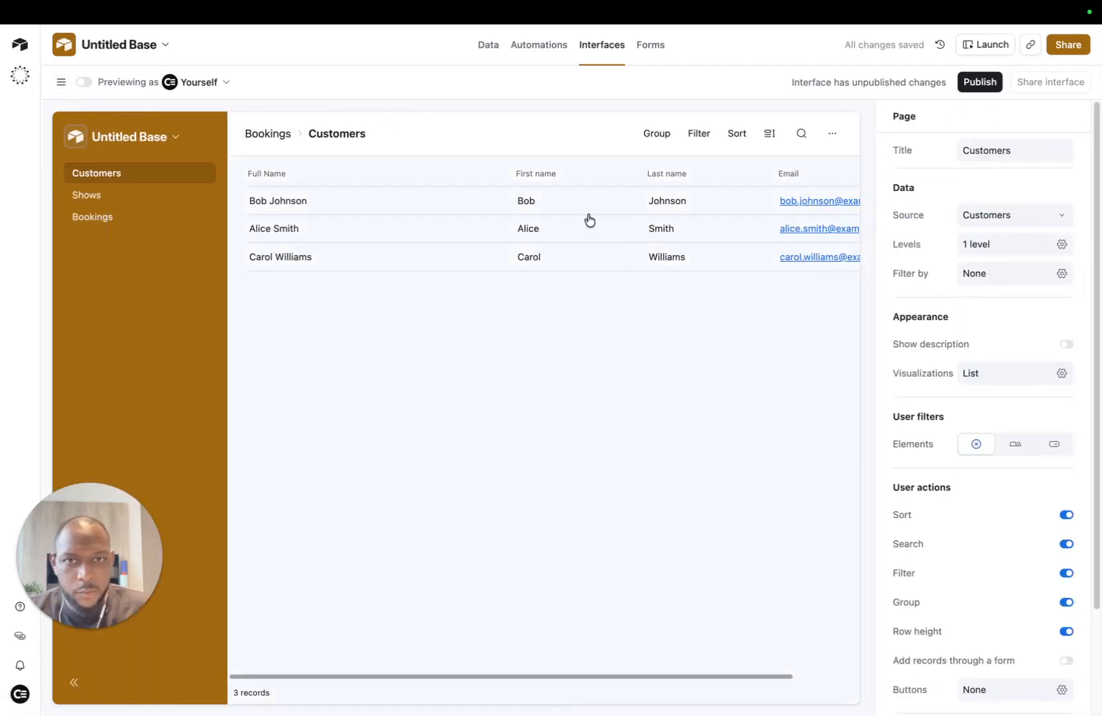
Step: Hide First name and Last name and show Billing email in the Customers list
click(782, 444)
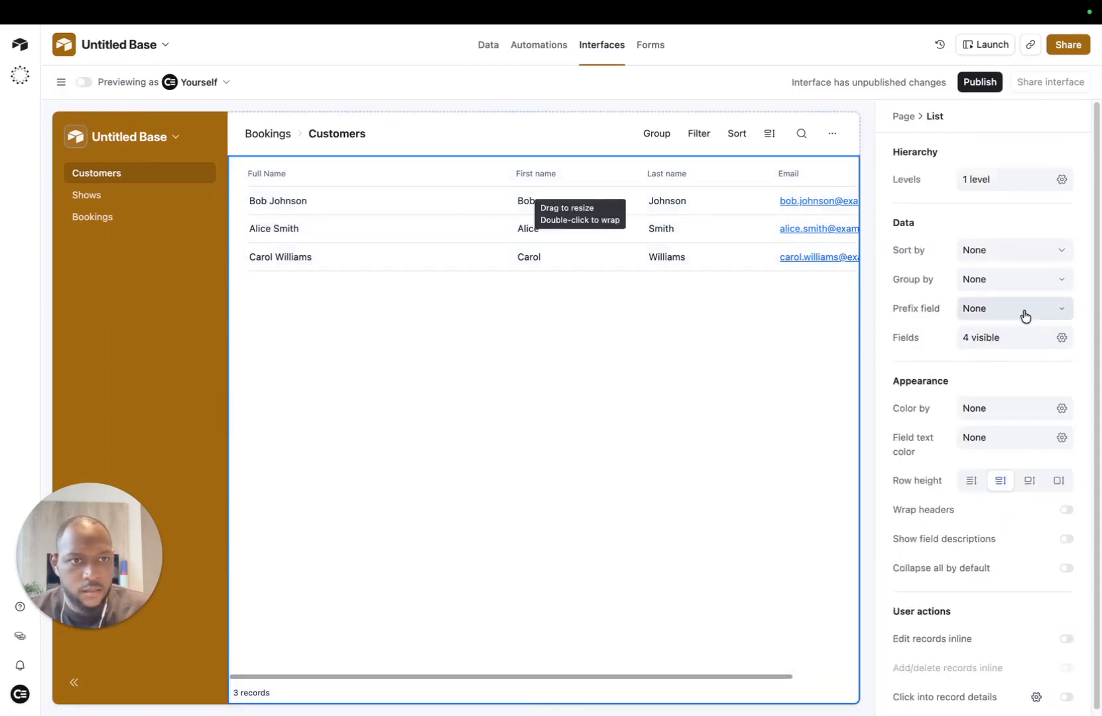
click(1061, 337)
click(1050, 464)
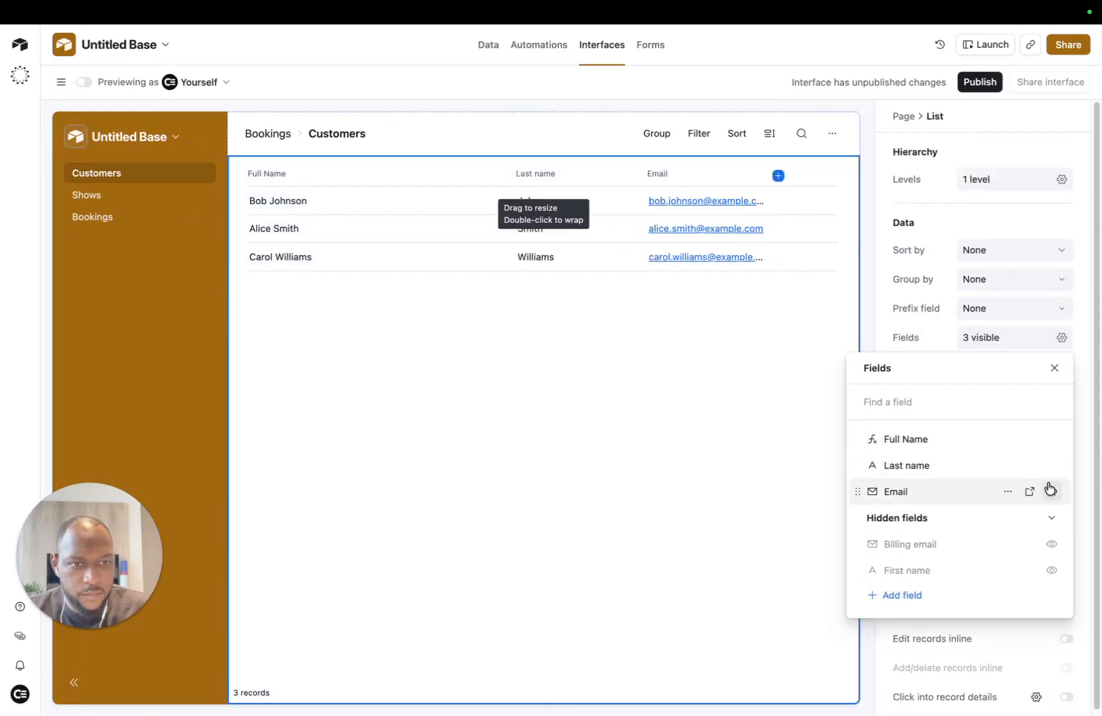
click(1051, 464)
click(1051, 517)
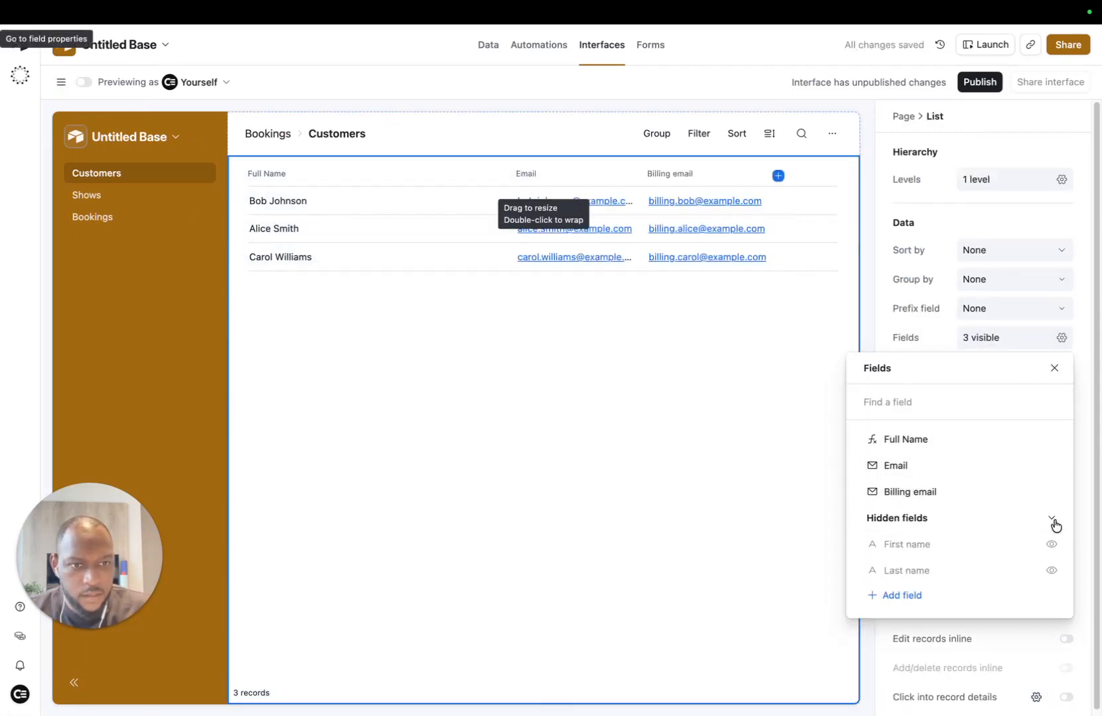
click(1054, 368)
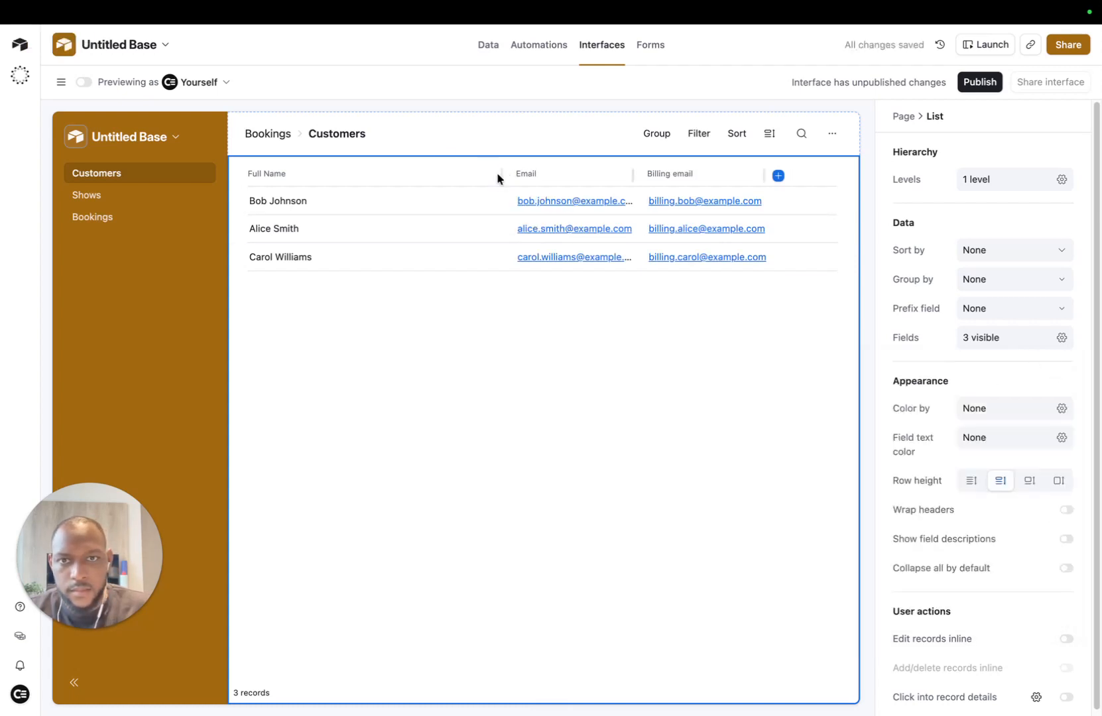
Step: Narrow the Full Name column and allow clicking into customer record details
drag(496, 171, 356, 177)
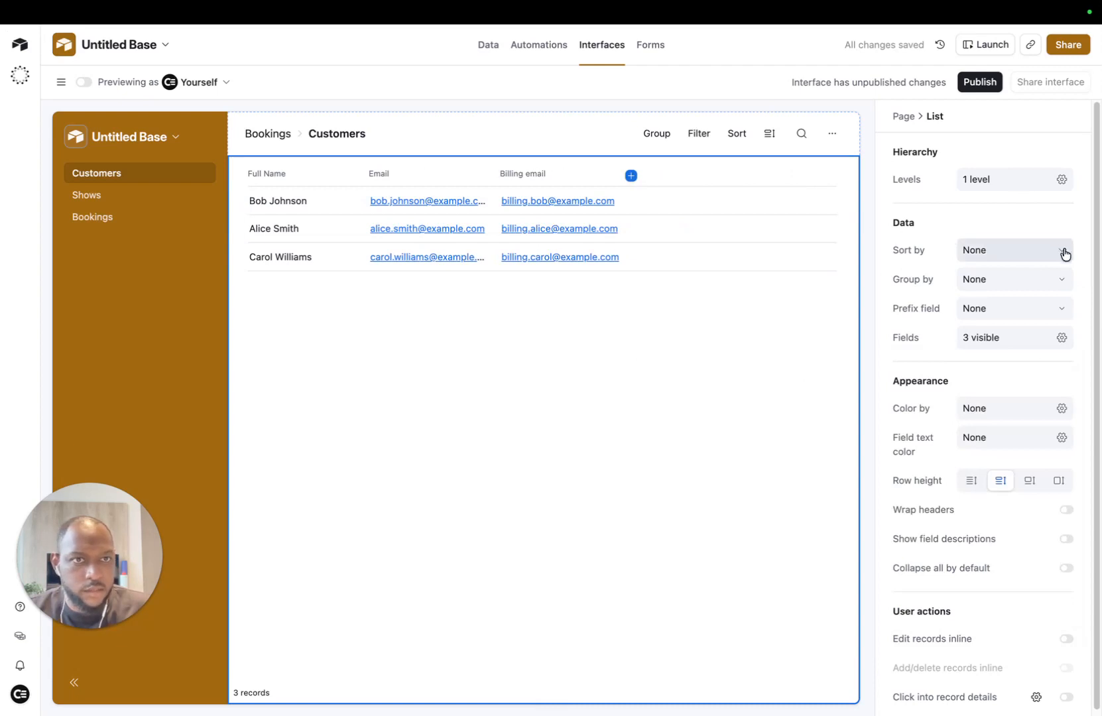
scroll(1065, 253, down, 1)
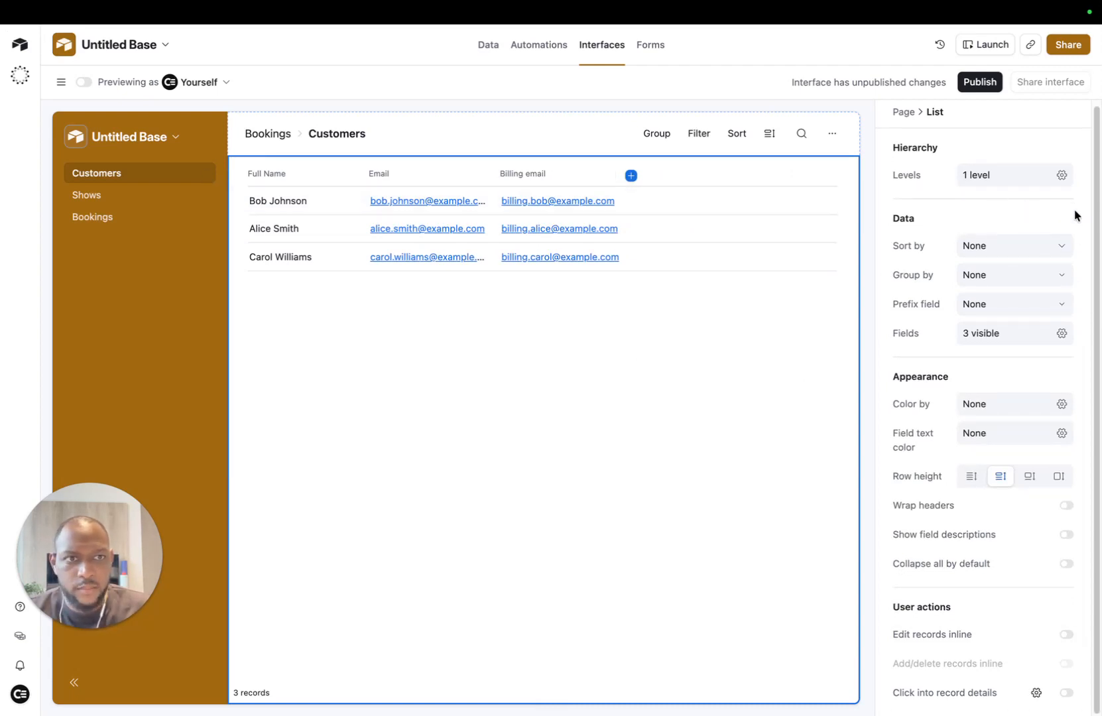
click(330, 202)
click(659, 423)
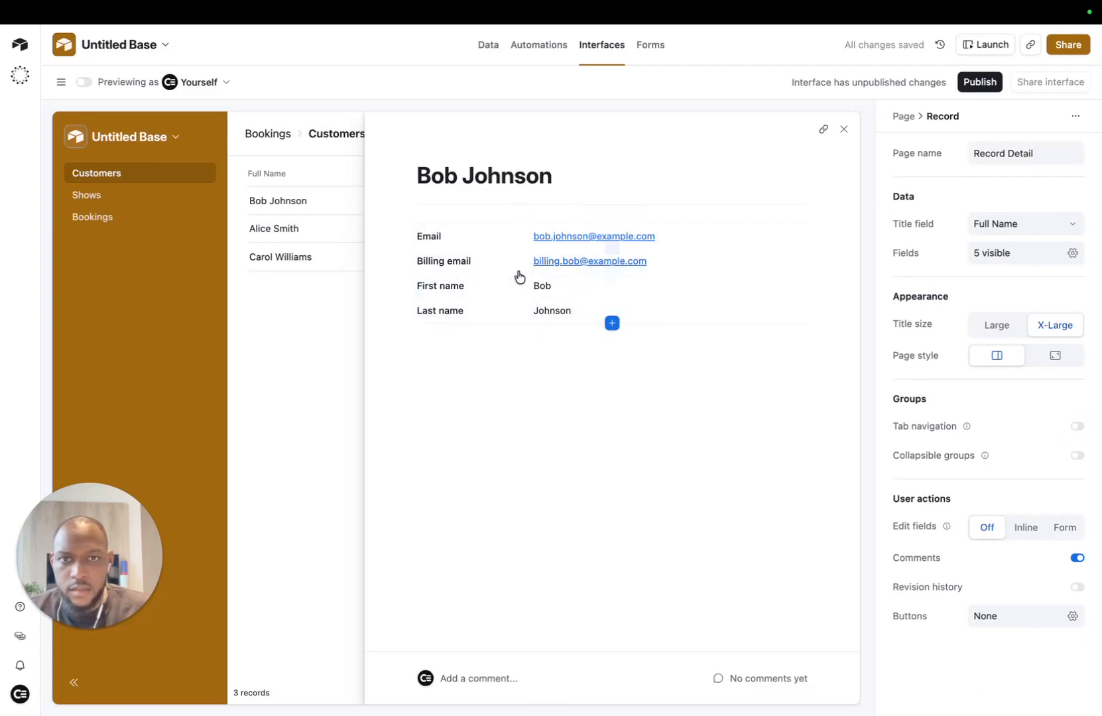
Step: Place First name and Last name side by side, add an empty New Group, and return to the Customers data
drag(450, 287, 444, 231)
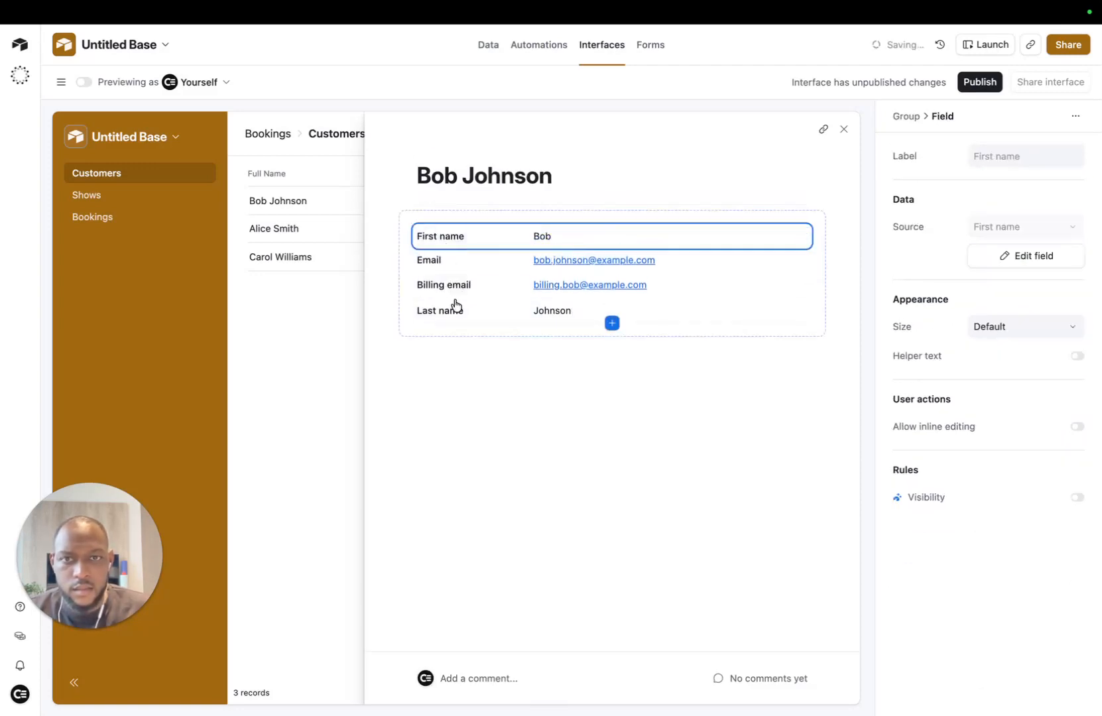
drag(455, 309, 789, 236)
click(609, 344)
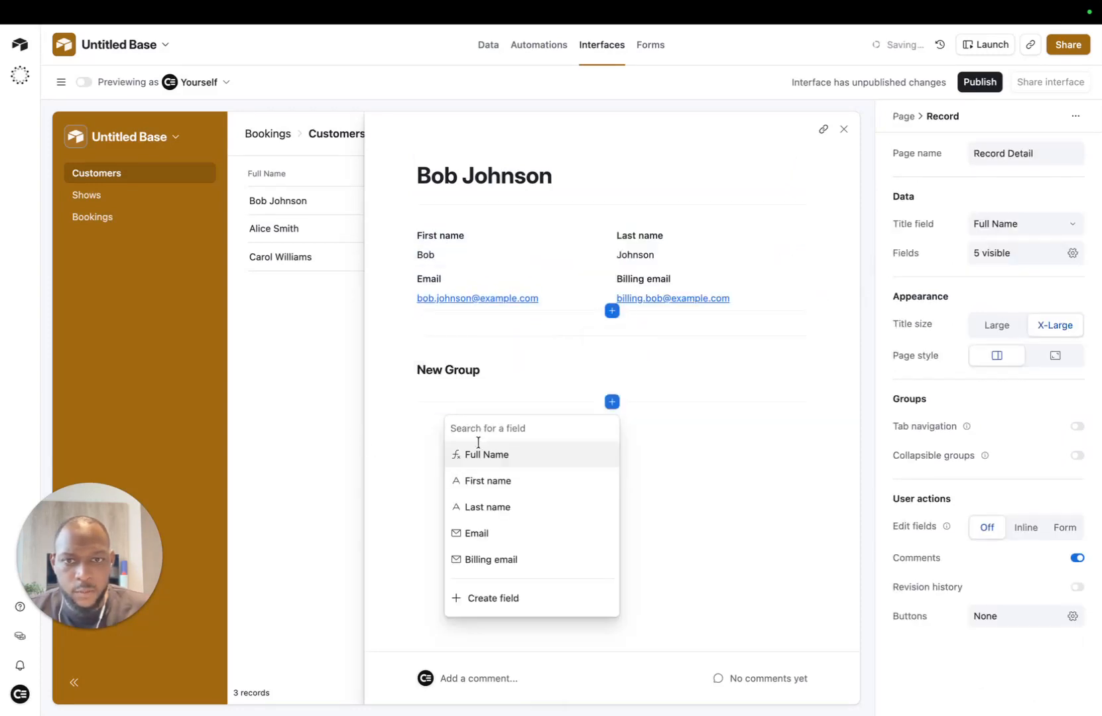
click(686, 473)
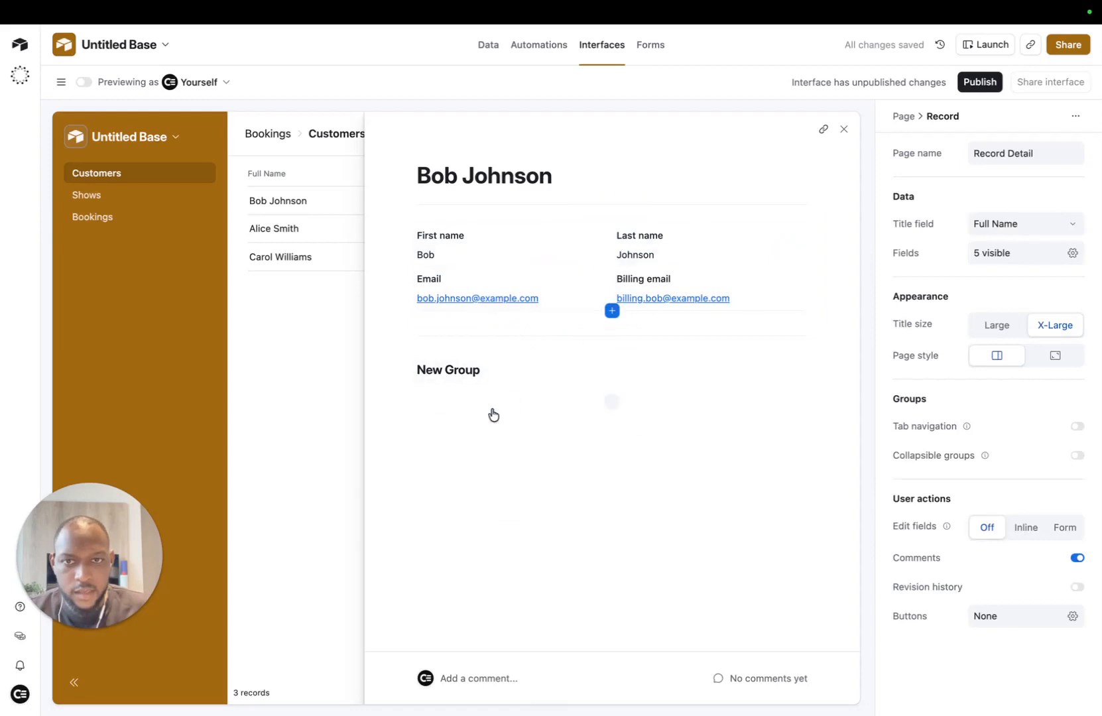
click(523, 366)
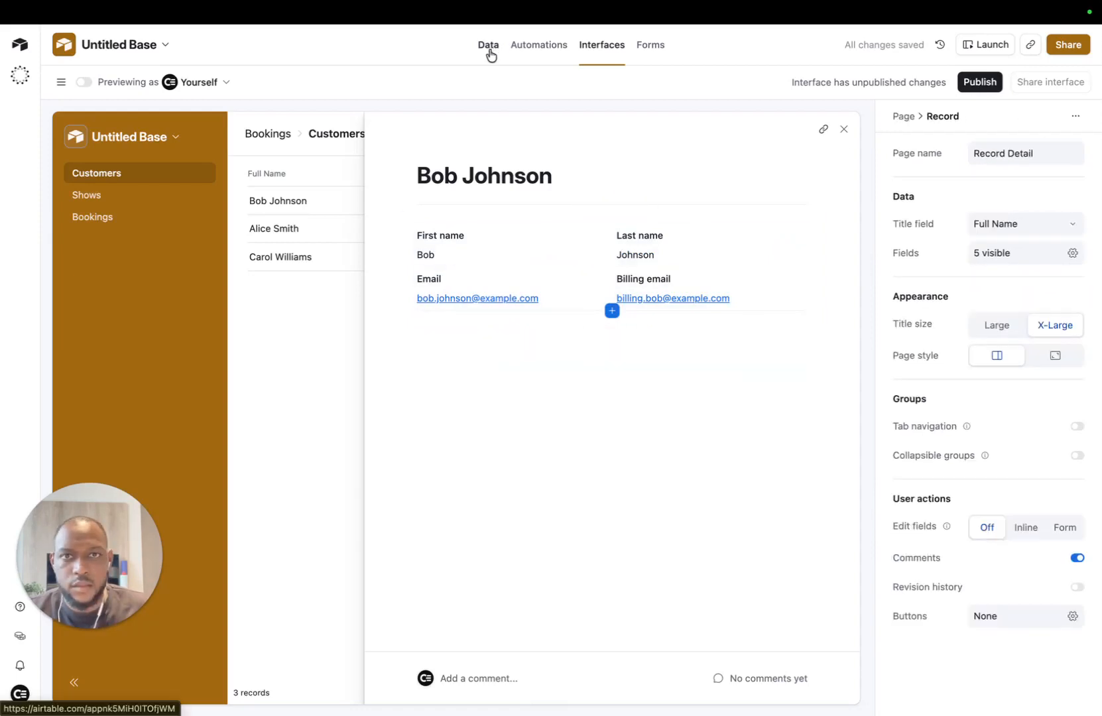
click(489, 47)
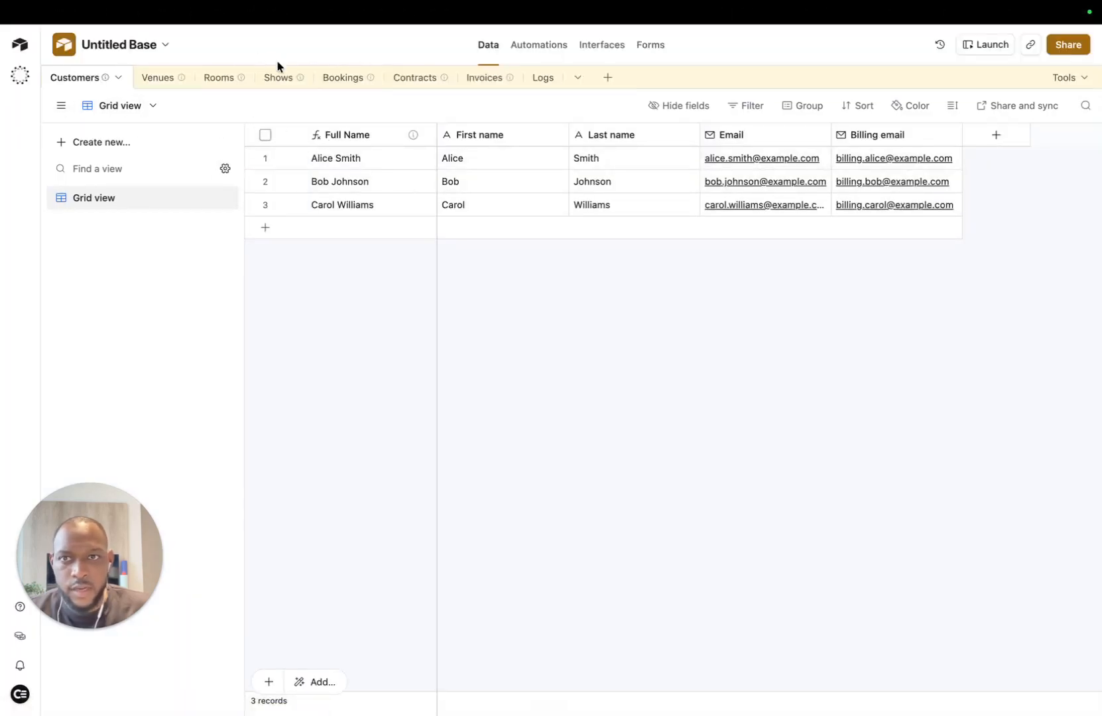
Step: Add a Bookings link-to-record field to Customers and check the matching Customers column in Bookings
click(348, 78)
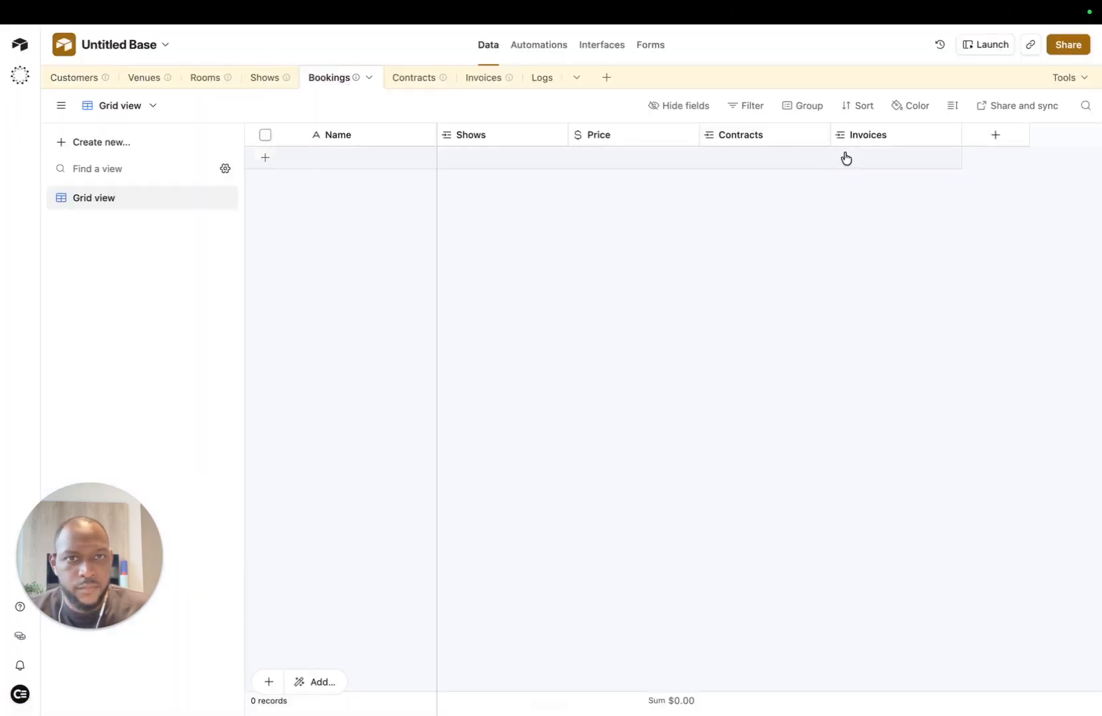
click(98, 79)
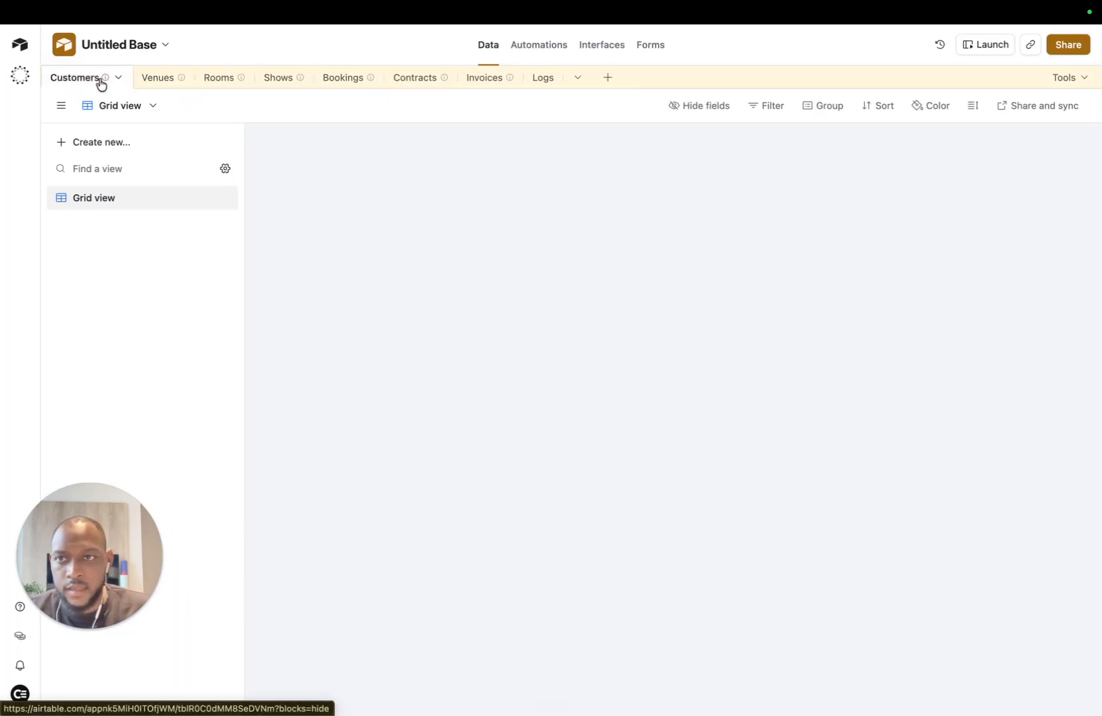
click(997, 135)
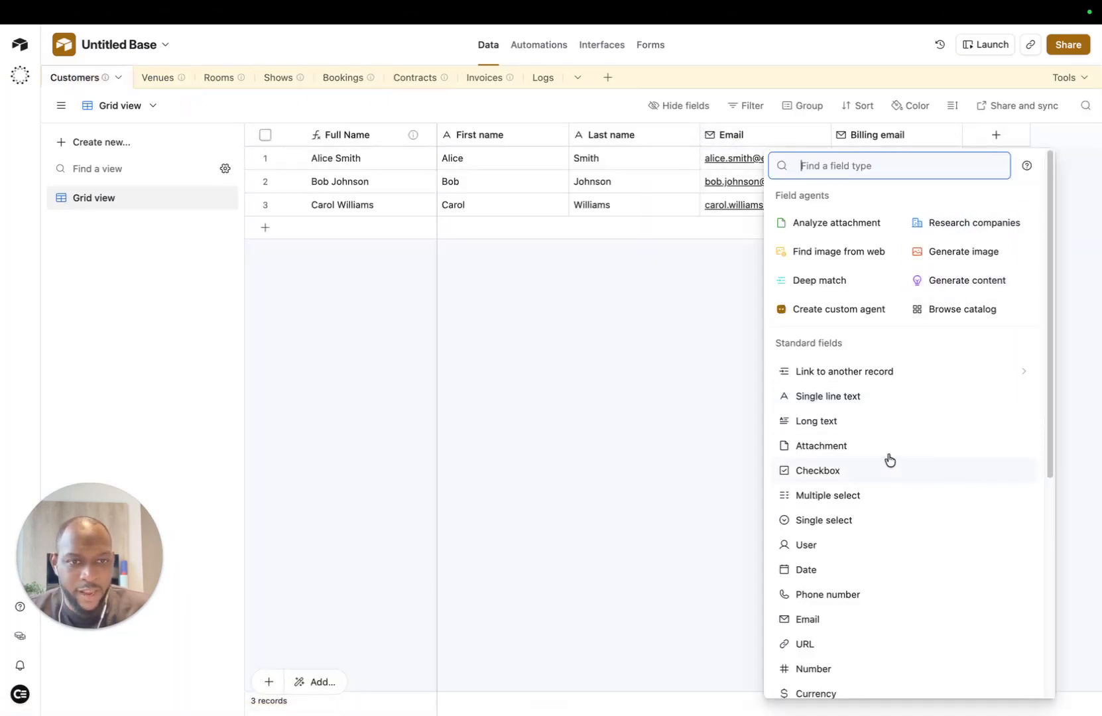
click(1010, 375)
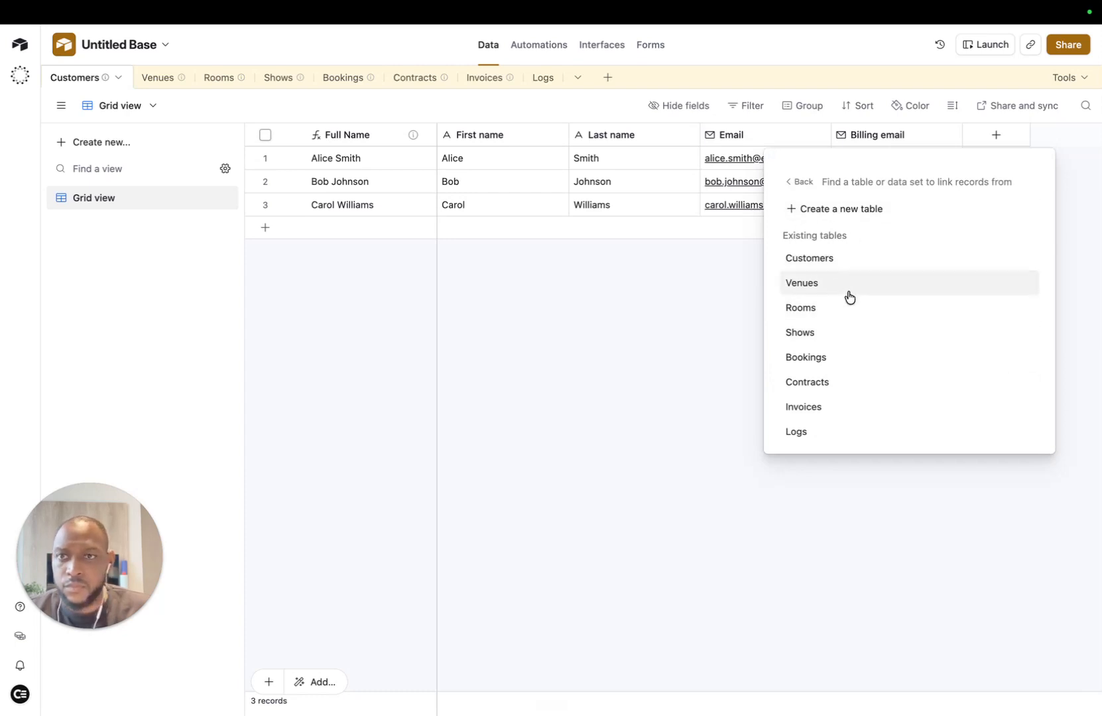
click(837, 364)
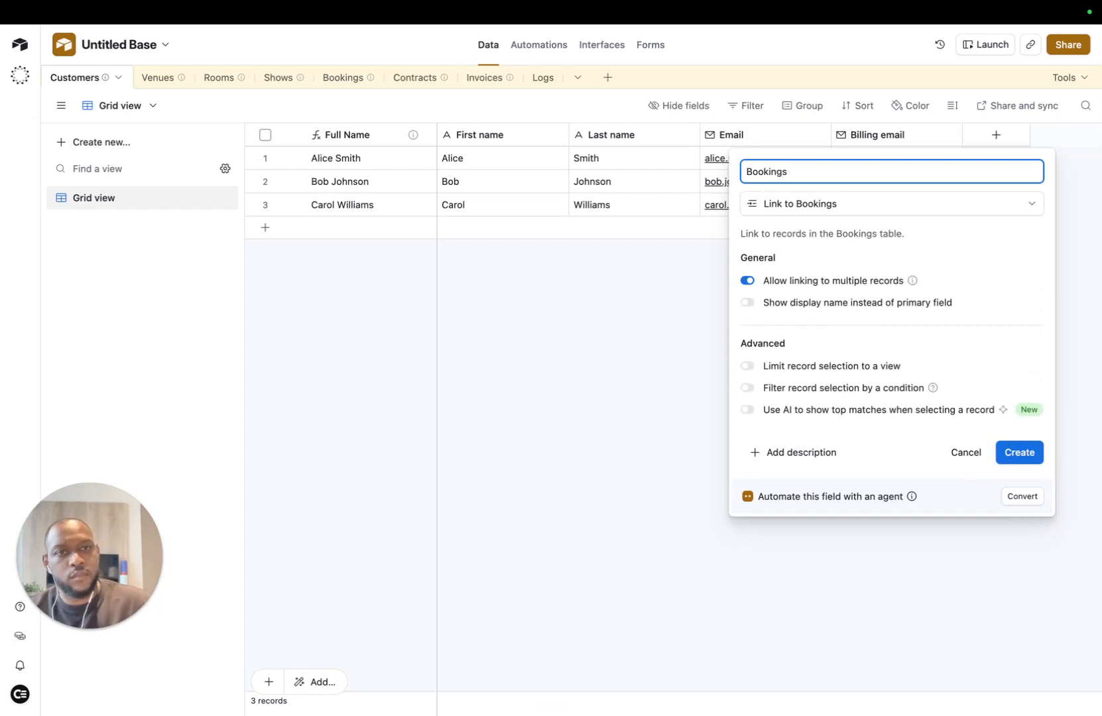
click(1023, 453)
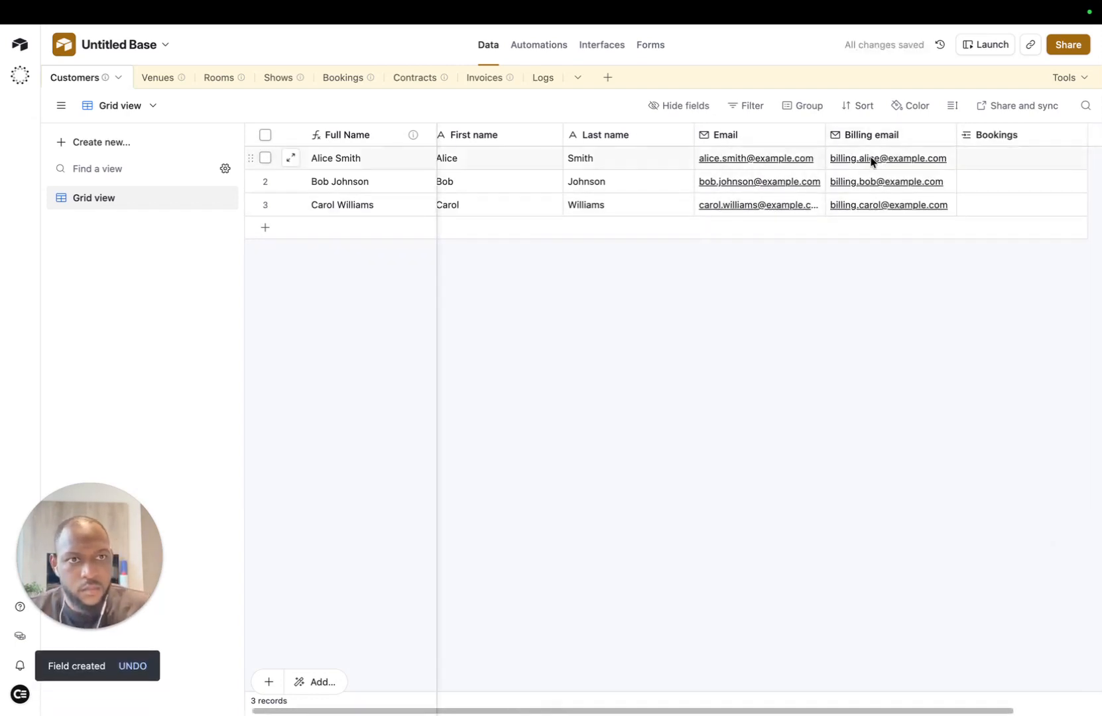
scroll(861, 169, right, 3)
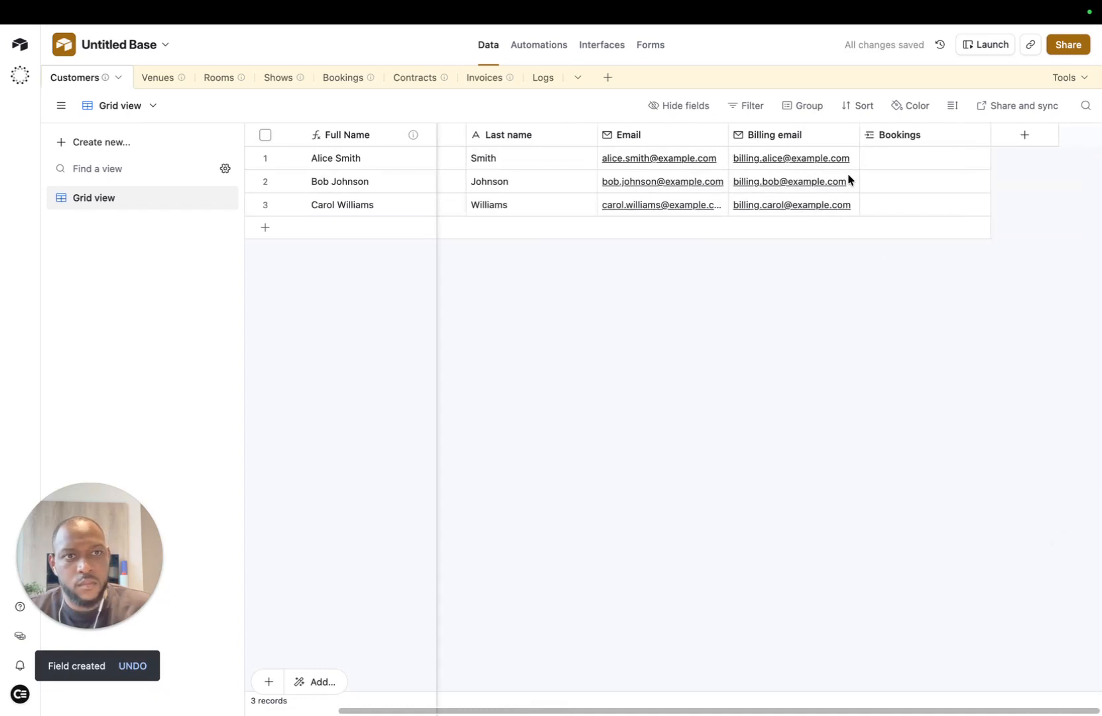
click(343, 78)
Step: Add a new group with the Bookings field, displayed as a list, to the customer record page
mouse_move(558, 4)
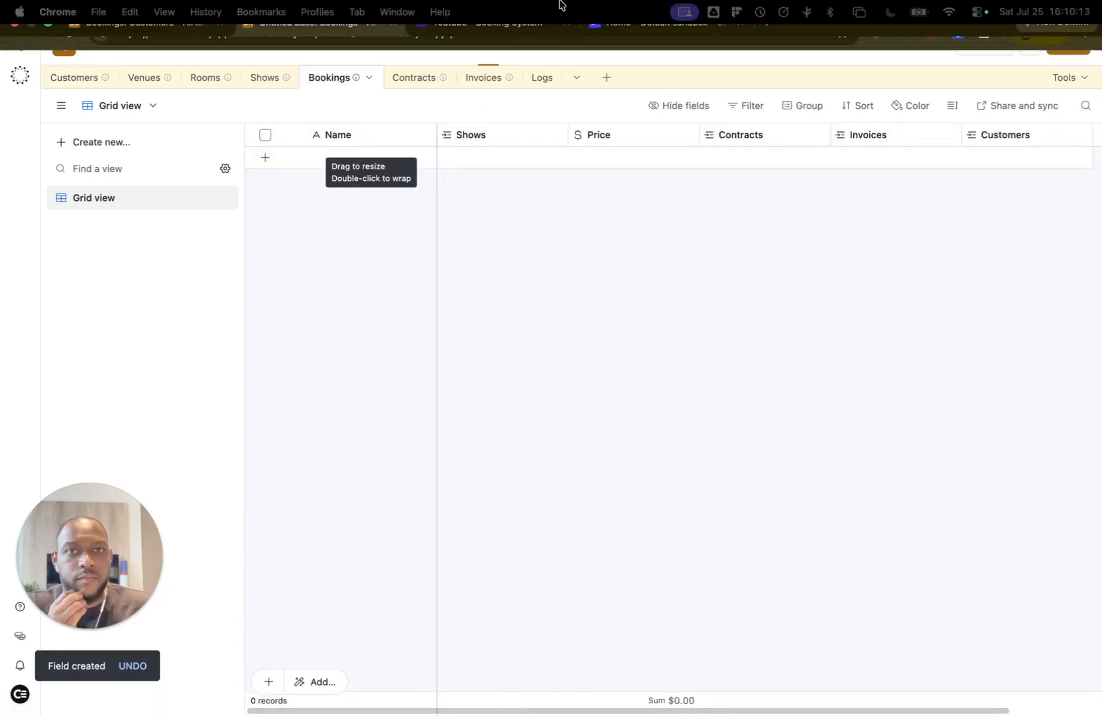
click(198, 40)
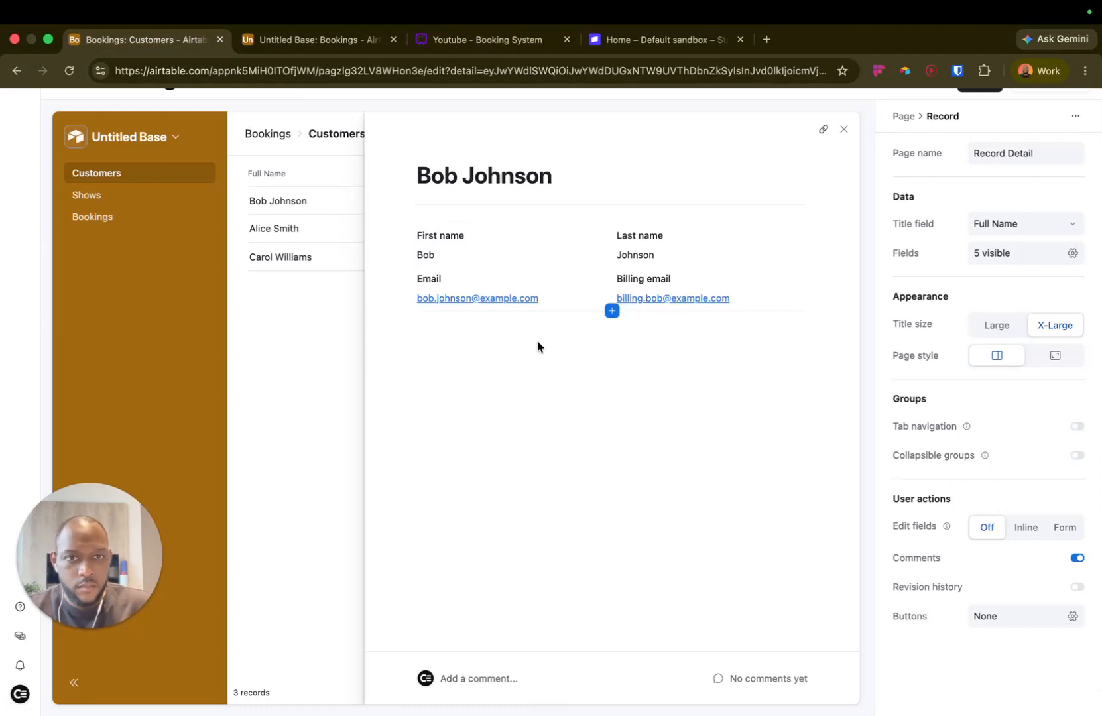
click(613, 346)
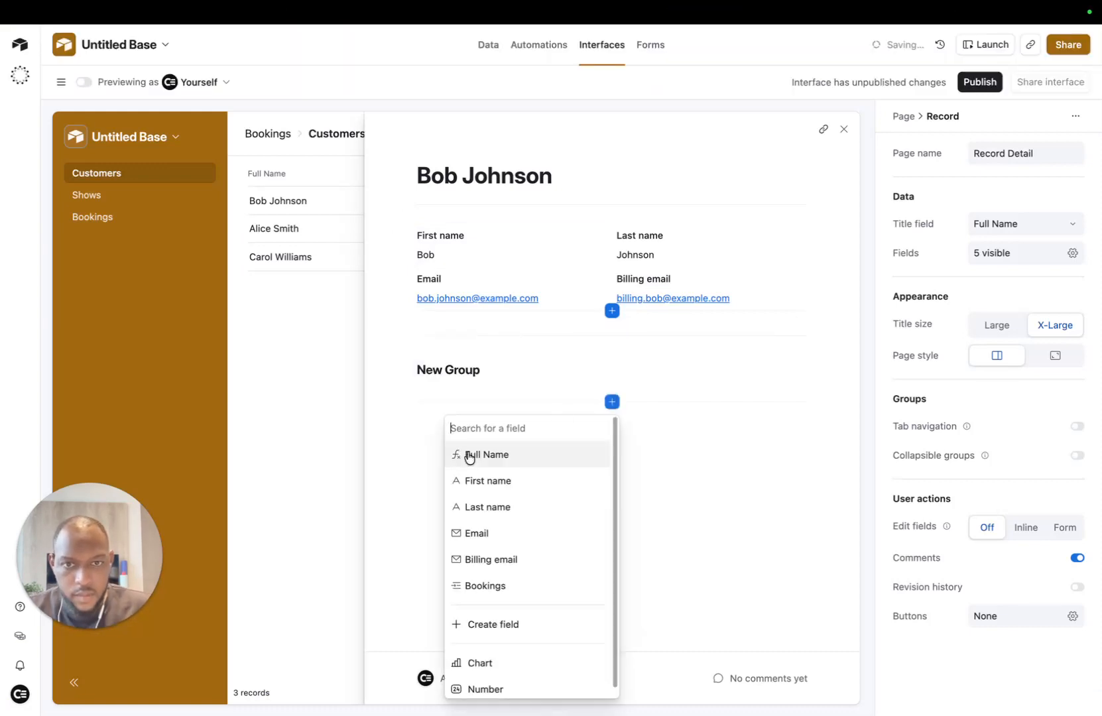
click(511, 591)
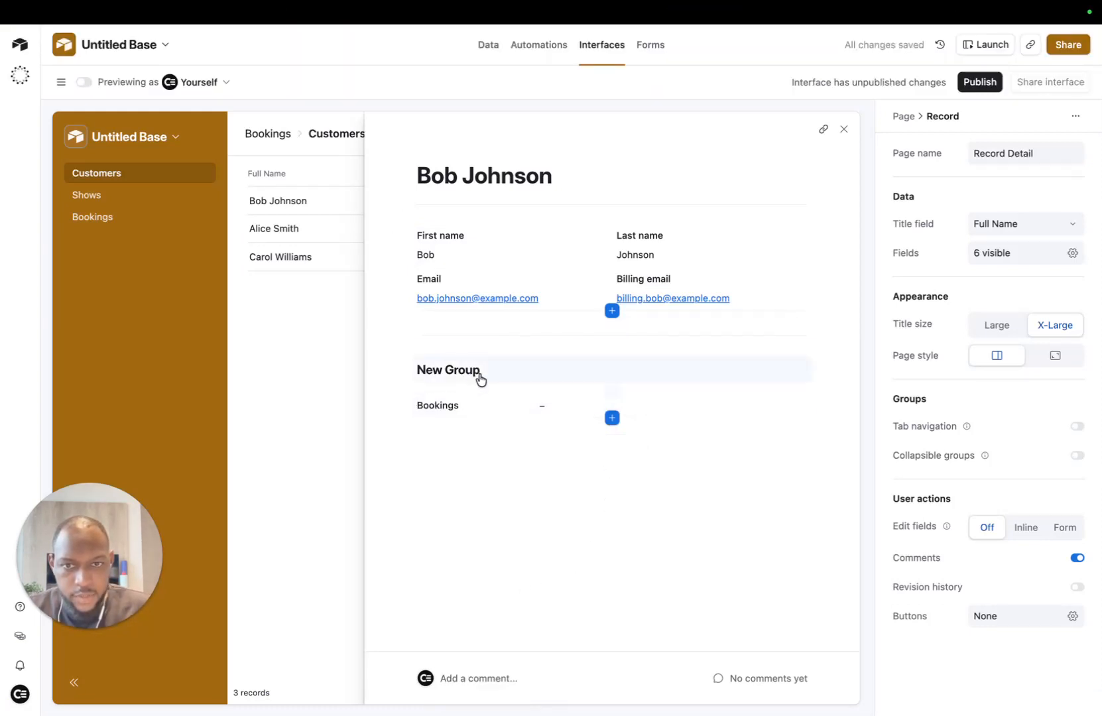
click(479, 411)
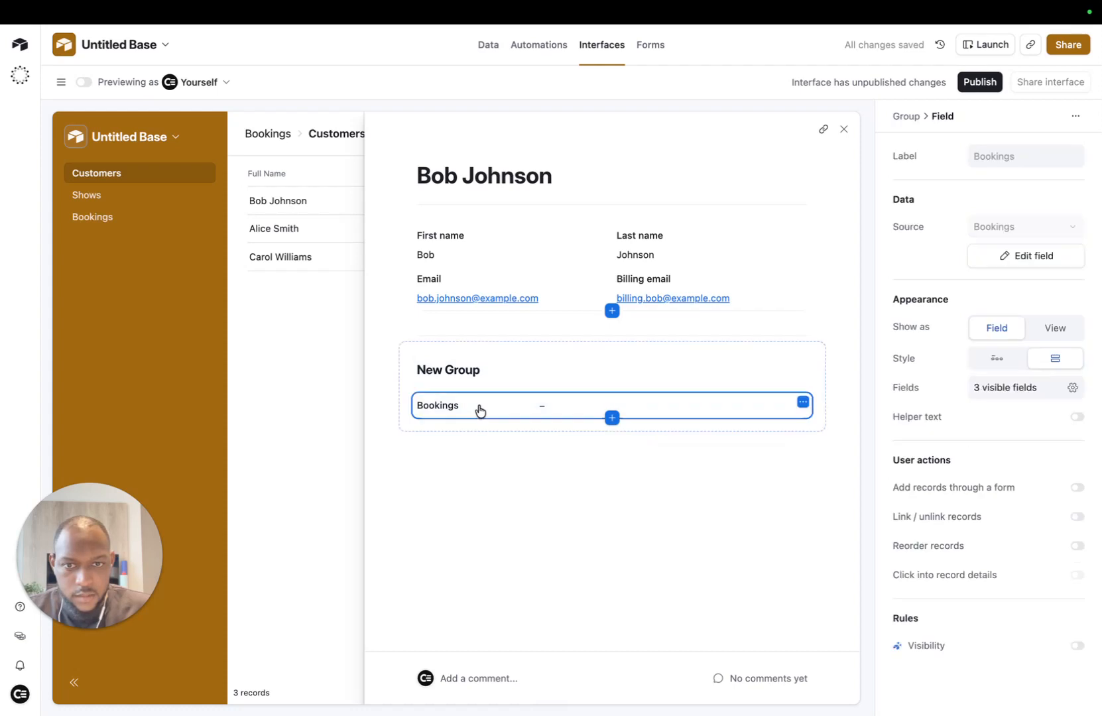
click(1037, 334)
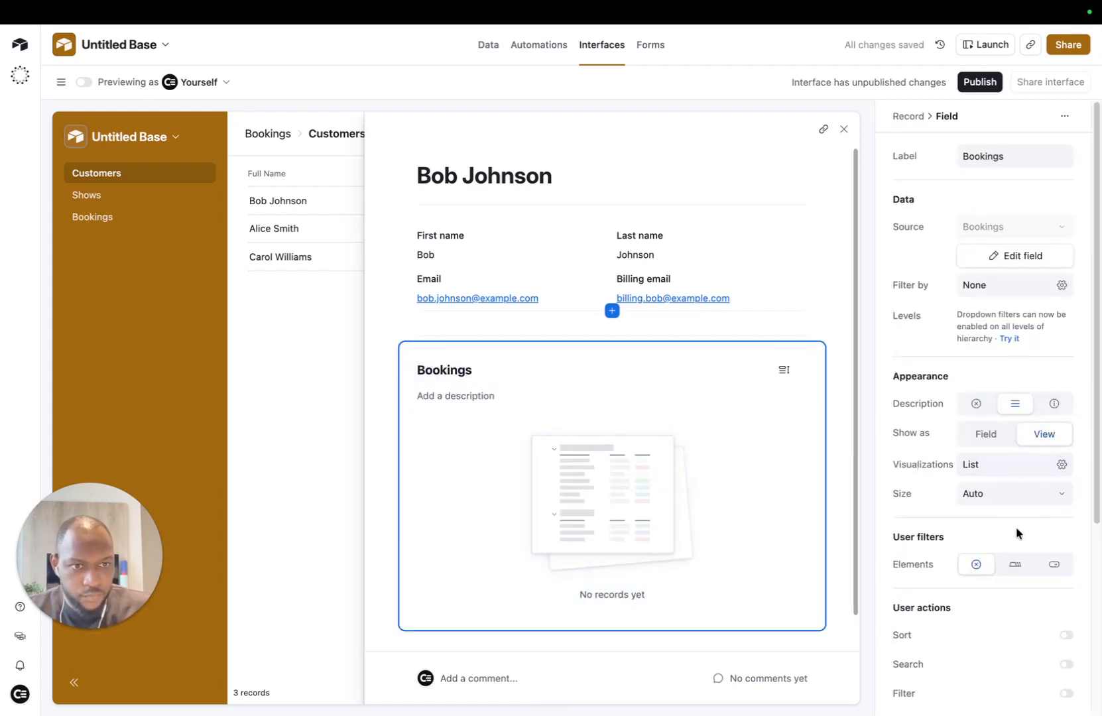
Step: Turn off the Bookings list's row height option and switch off comments for the record page
scroll(1012, 581, down, 1)
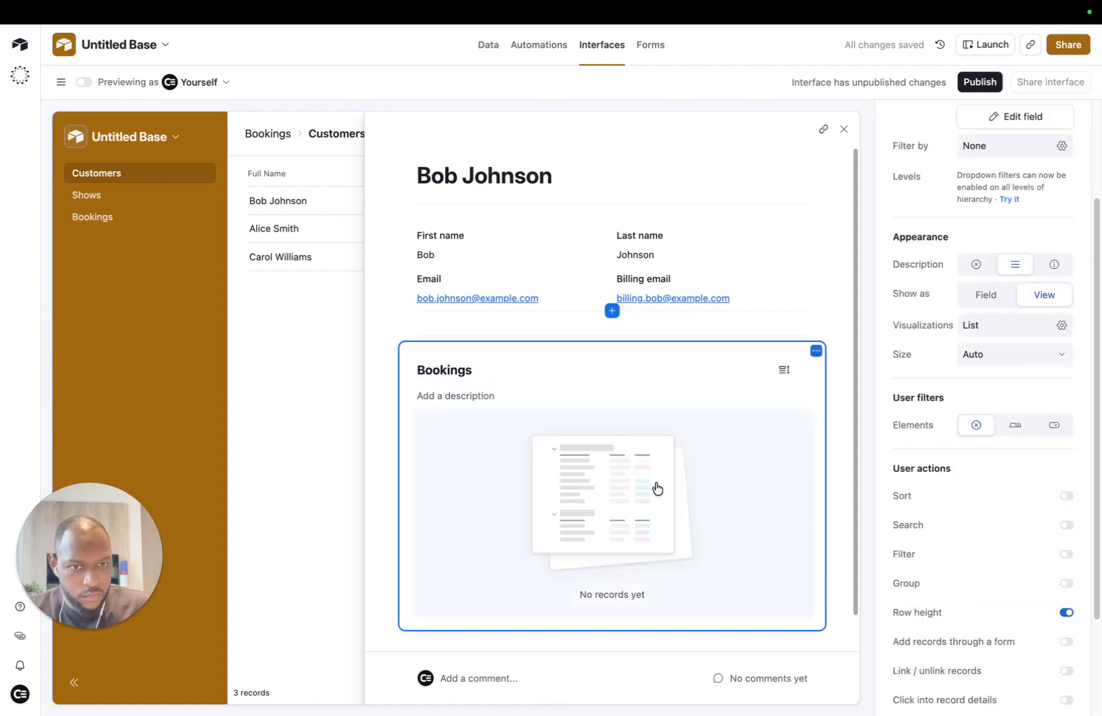
click(609, 429)
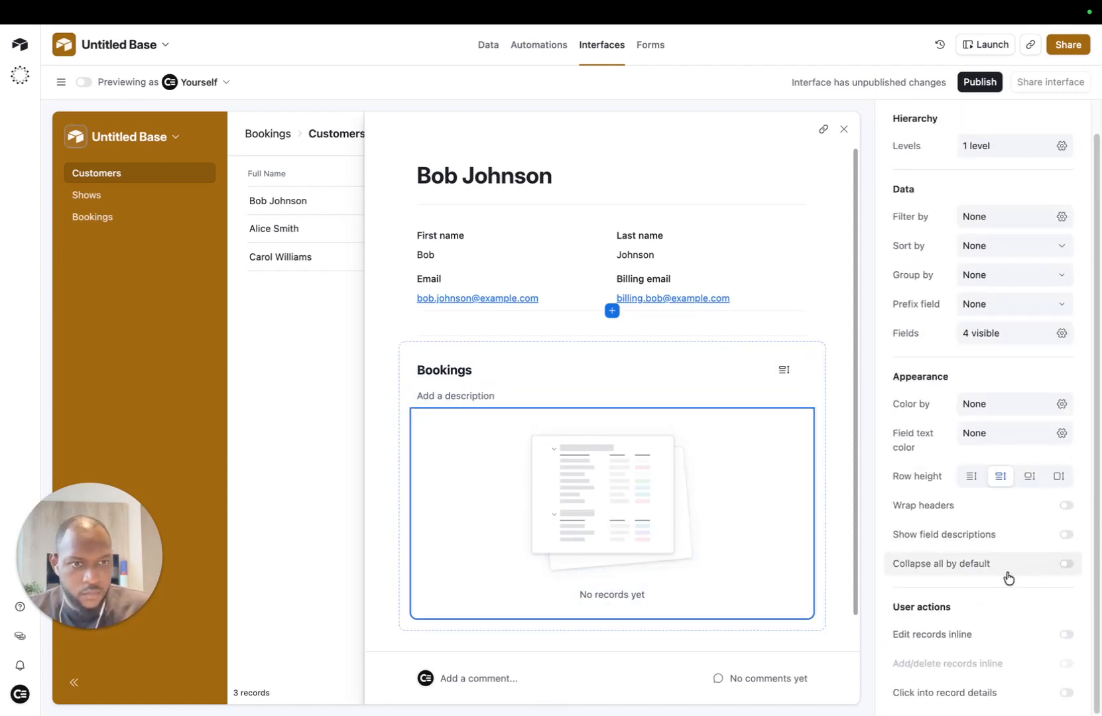
scroll(984, 639, up, 1)
click(618, 371)
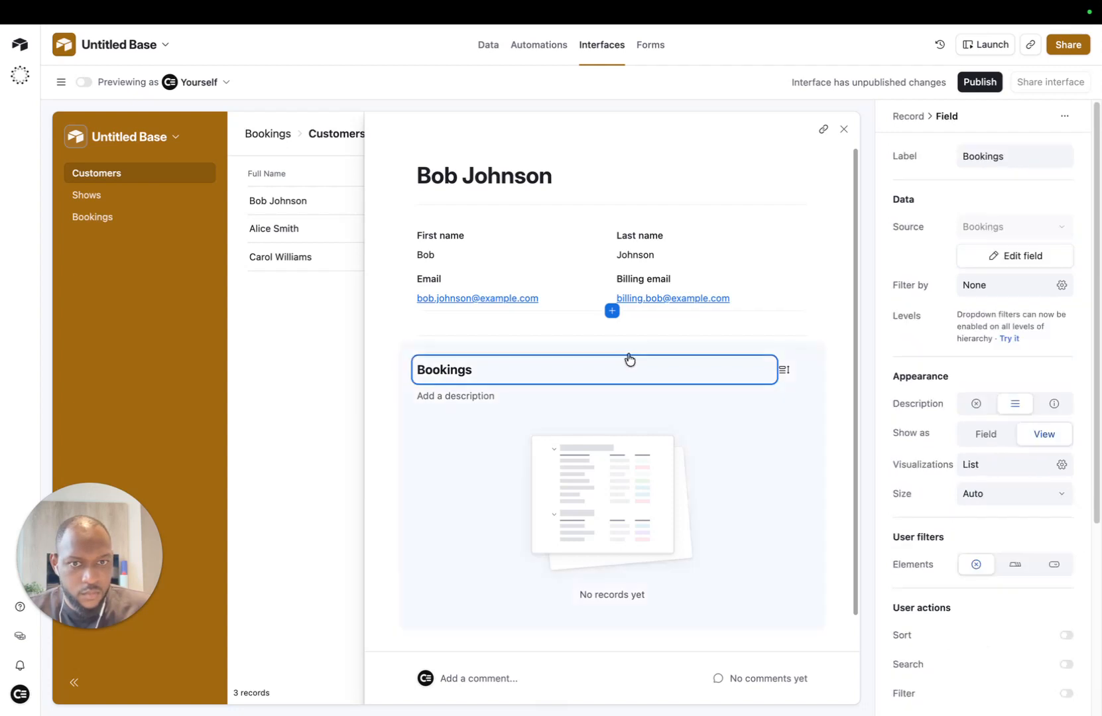
scroll(1039, 509, down, 5)
click(1063, 477)
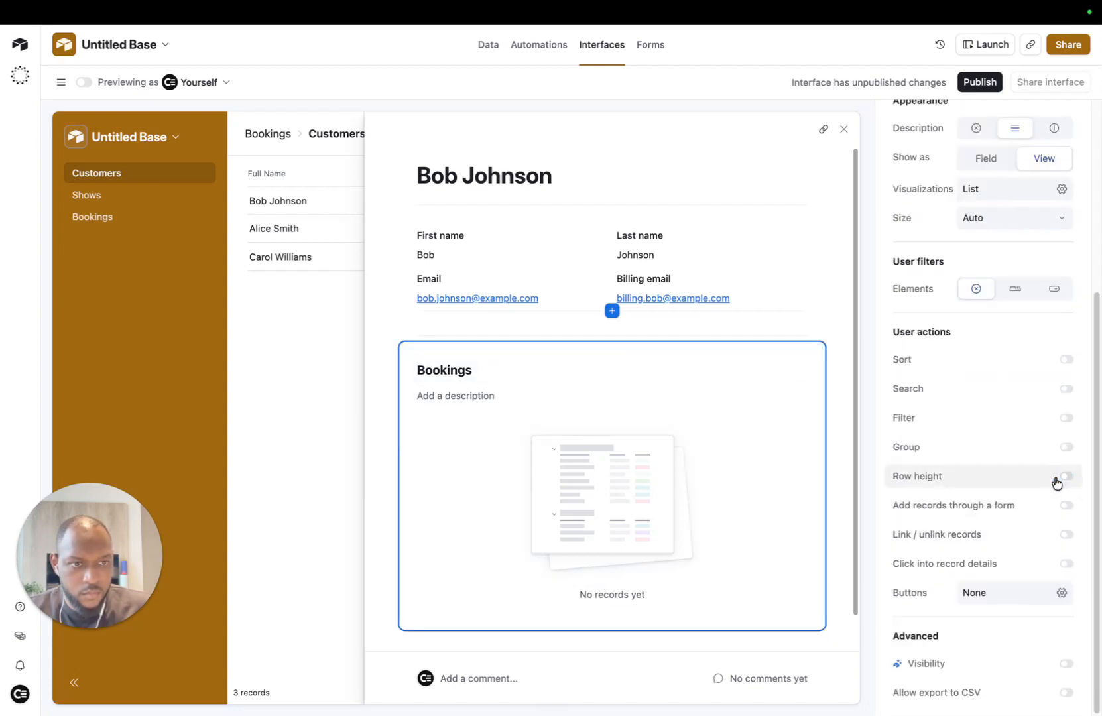
click(418, 323)
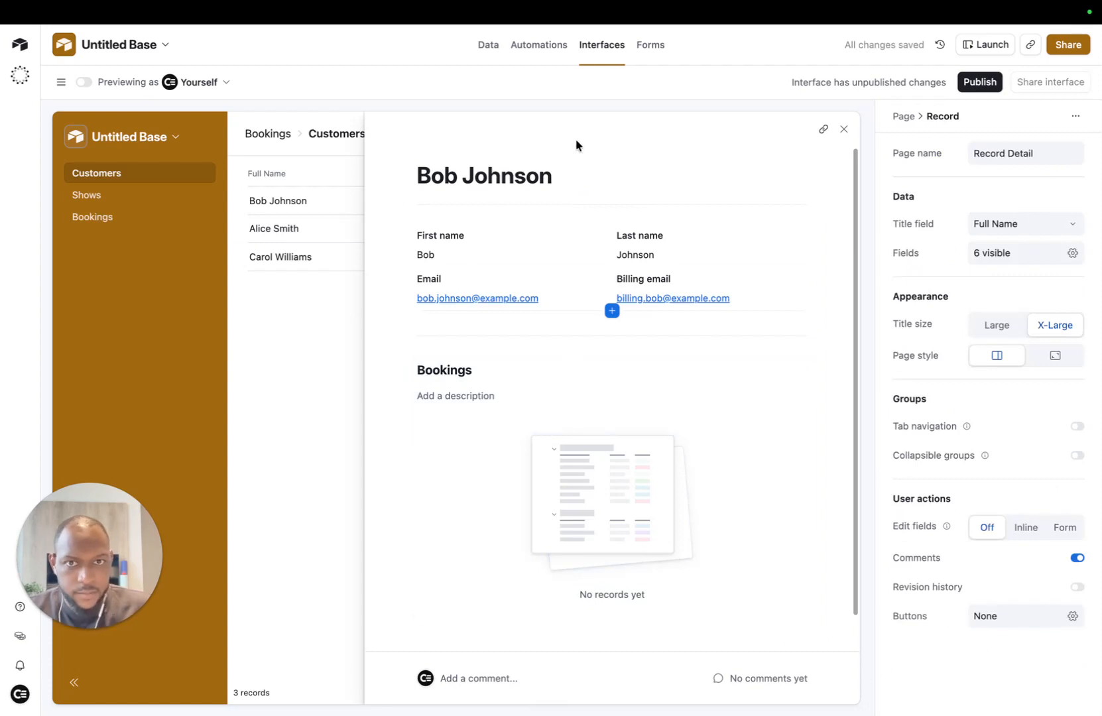
click(406, 369)
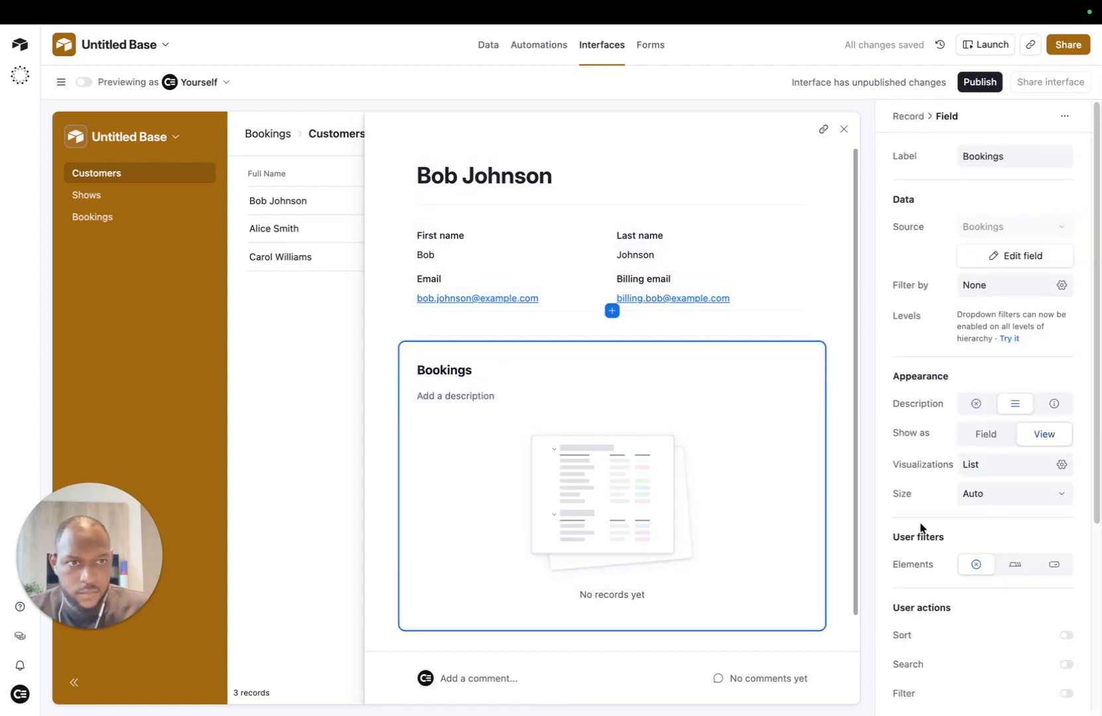
scroll(1001, 547, down, 4)
scroll(1001, 544, up, 4)
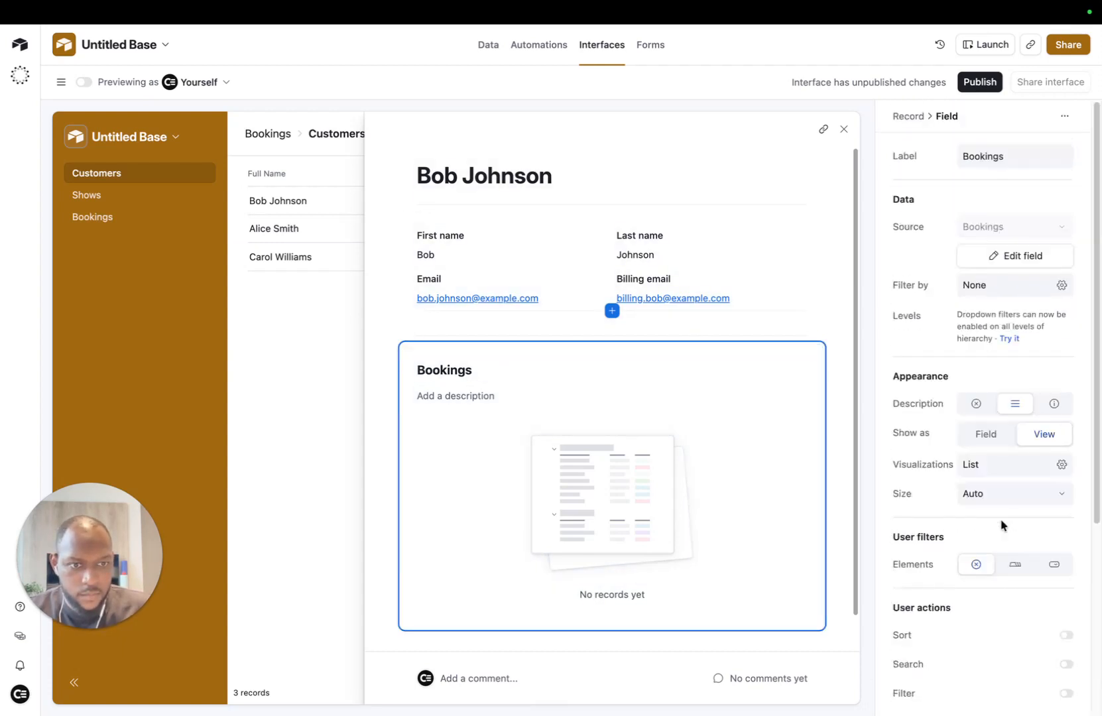
click(381, 214)
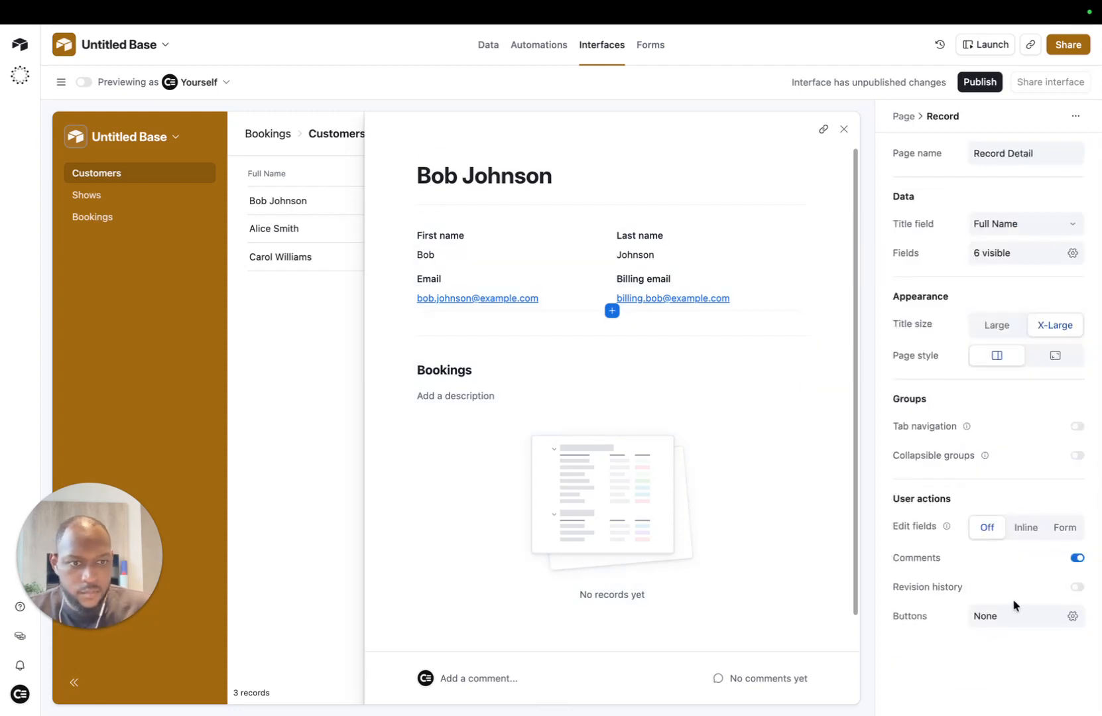
click(1076, 558)
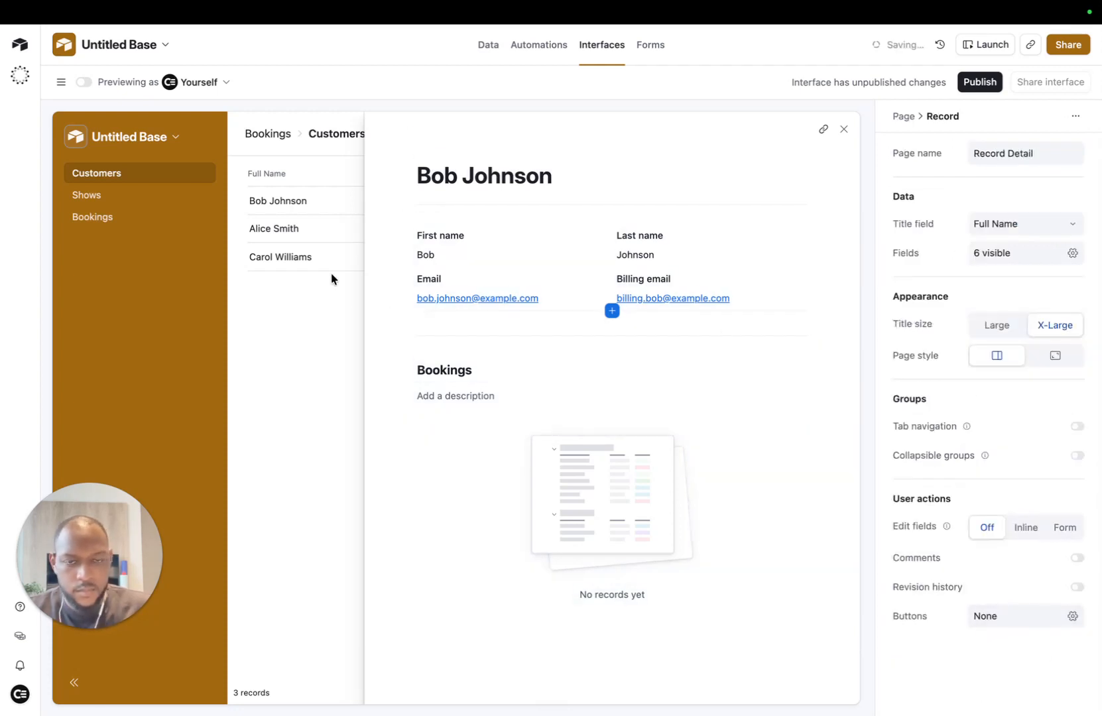
Step: On the Shows page, enable the Calendar visualization and move it first
click(843, 129)
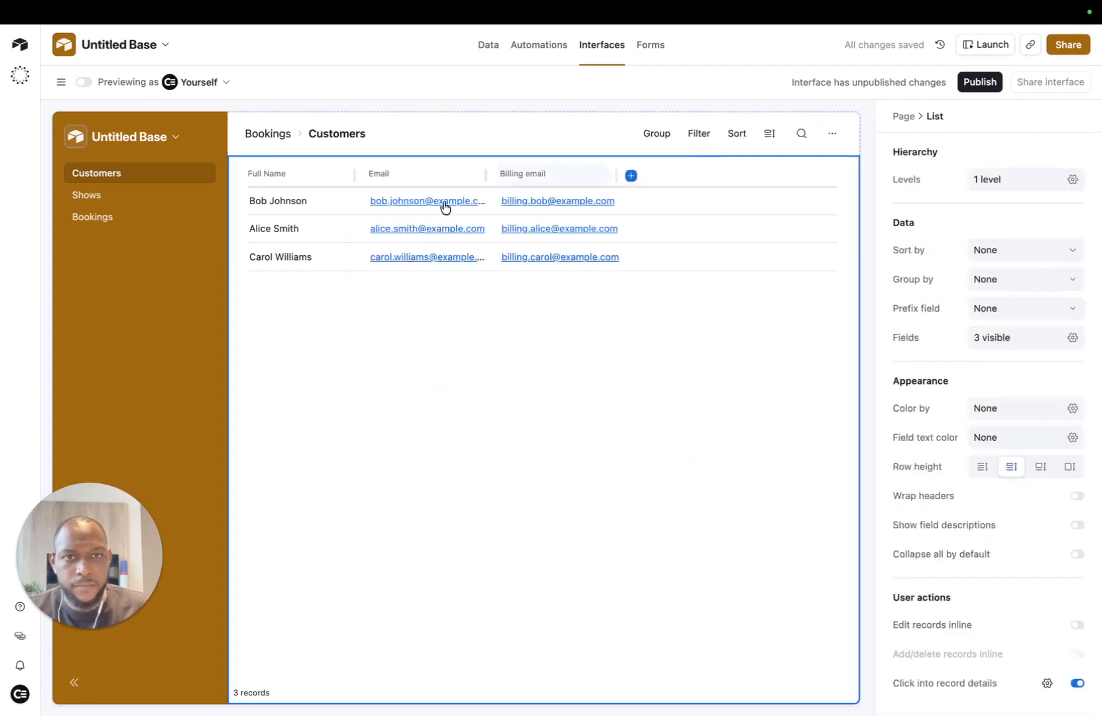
click(115, 200)
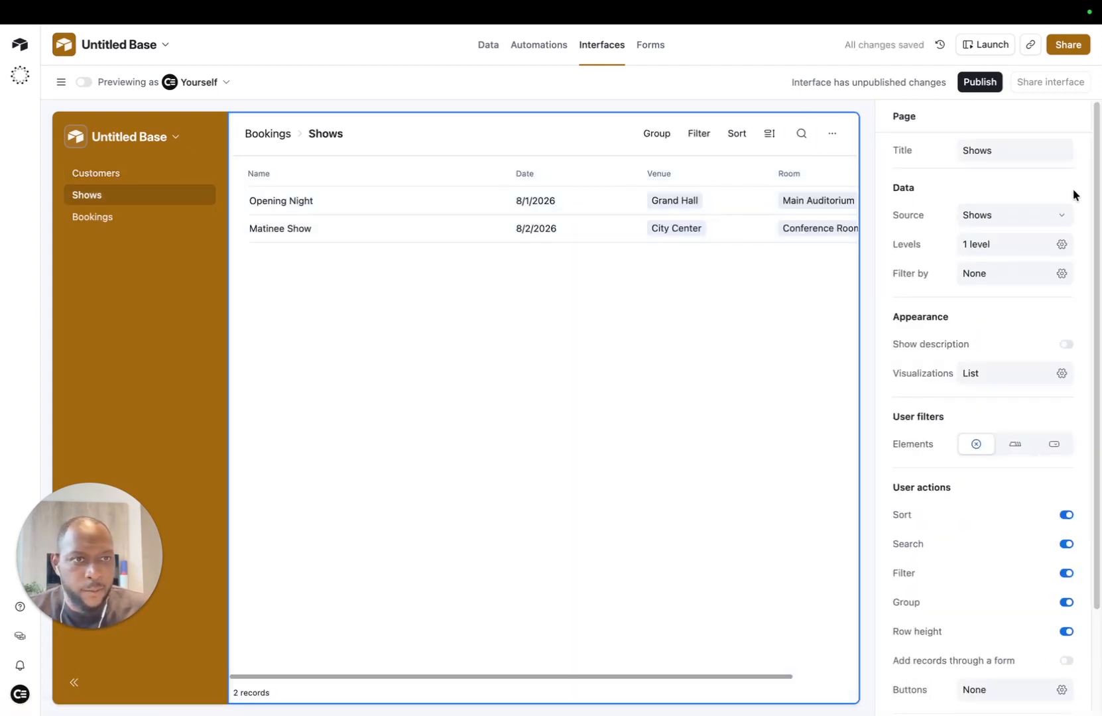
click(1061, 374)
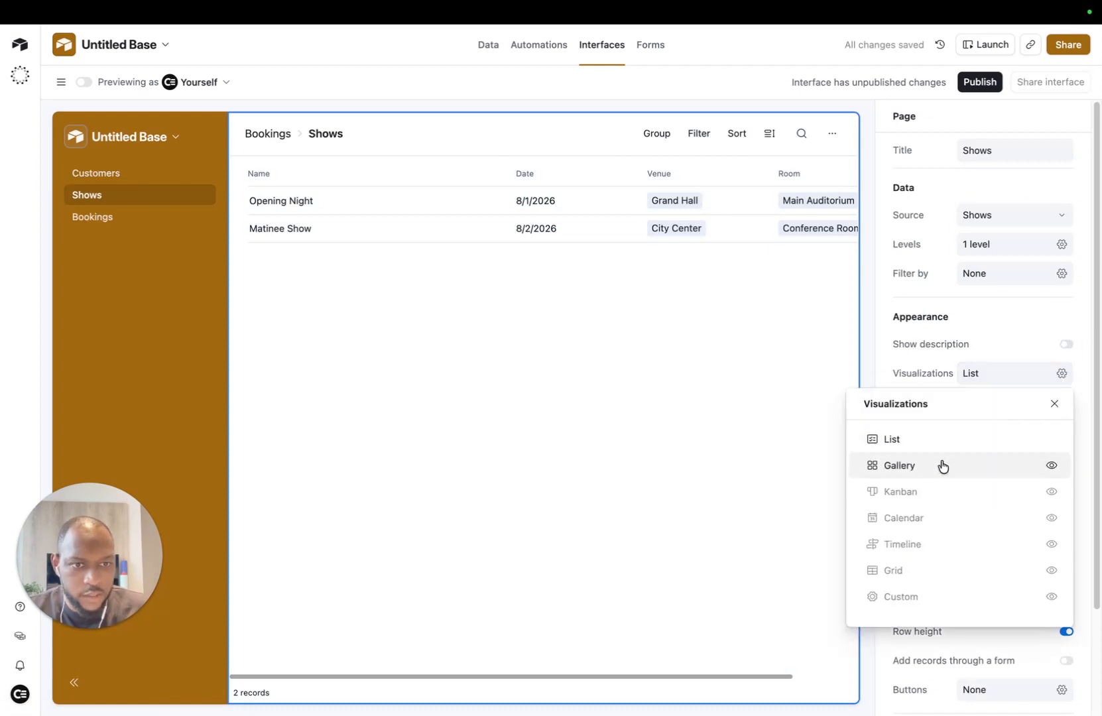
drag(857, 465, 858, 443)
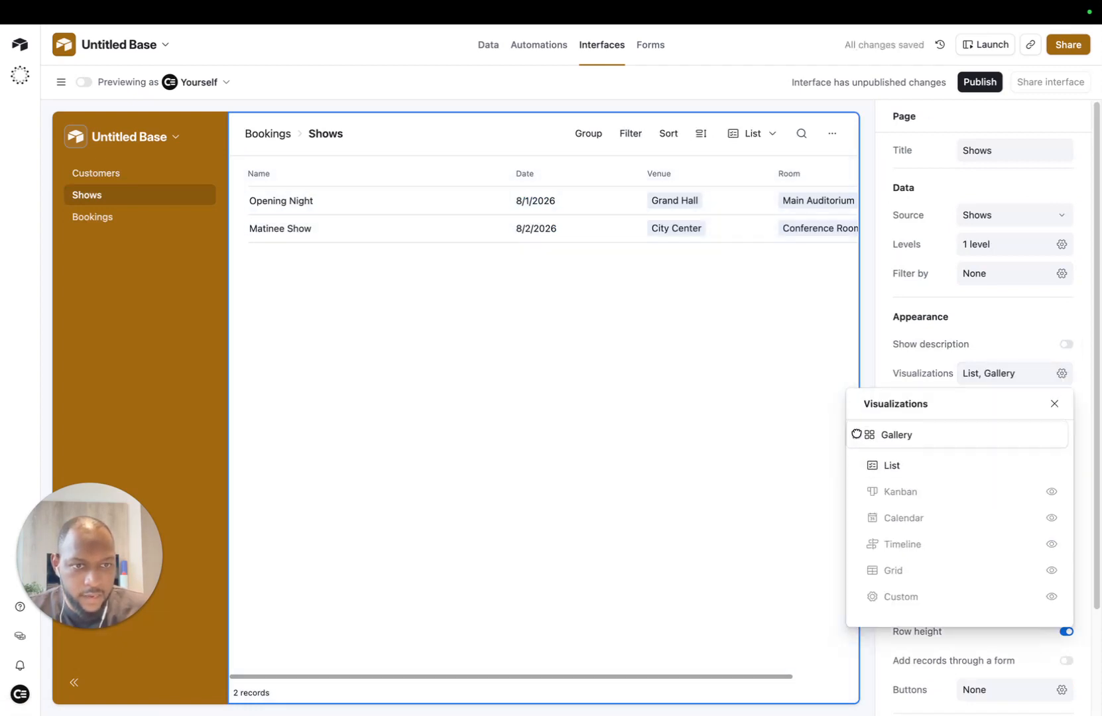
click(1051, 466)
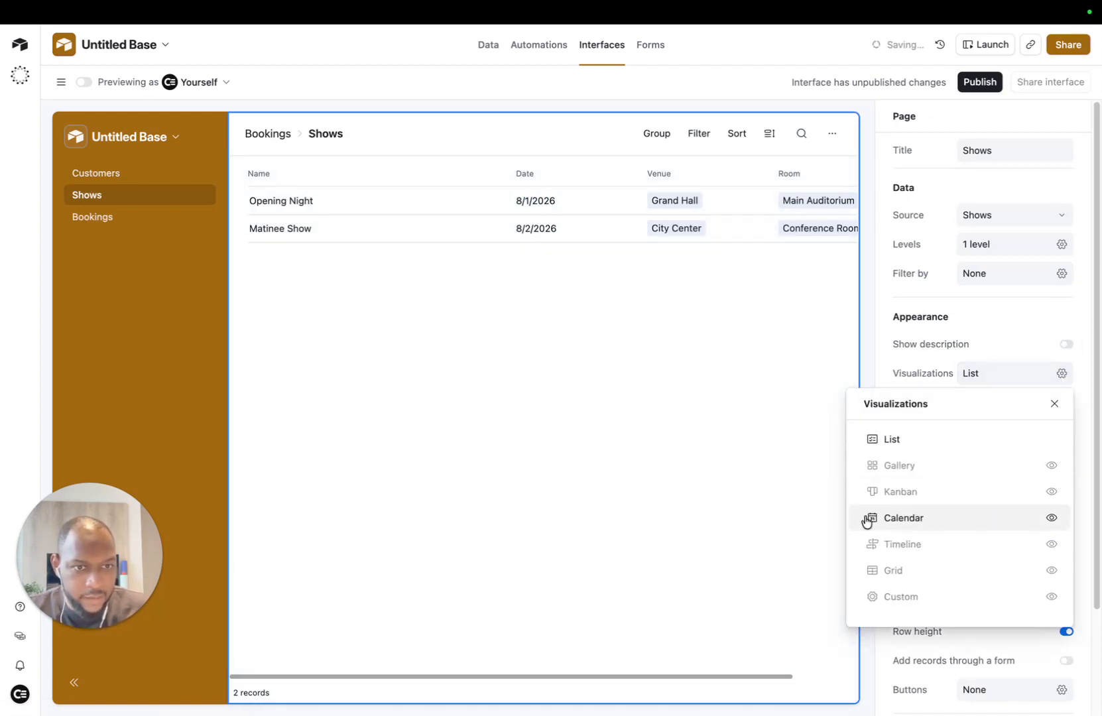
click(867, 519)
drag(868, 465, 858, 442)
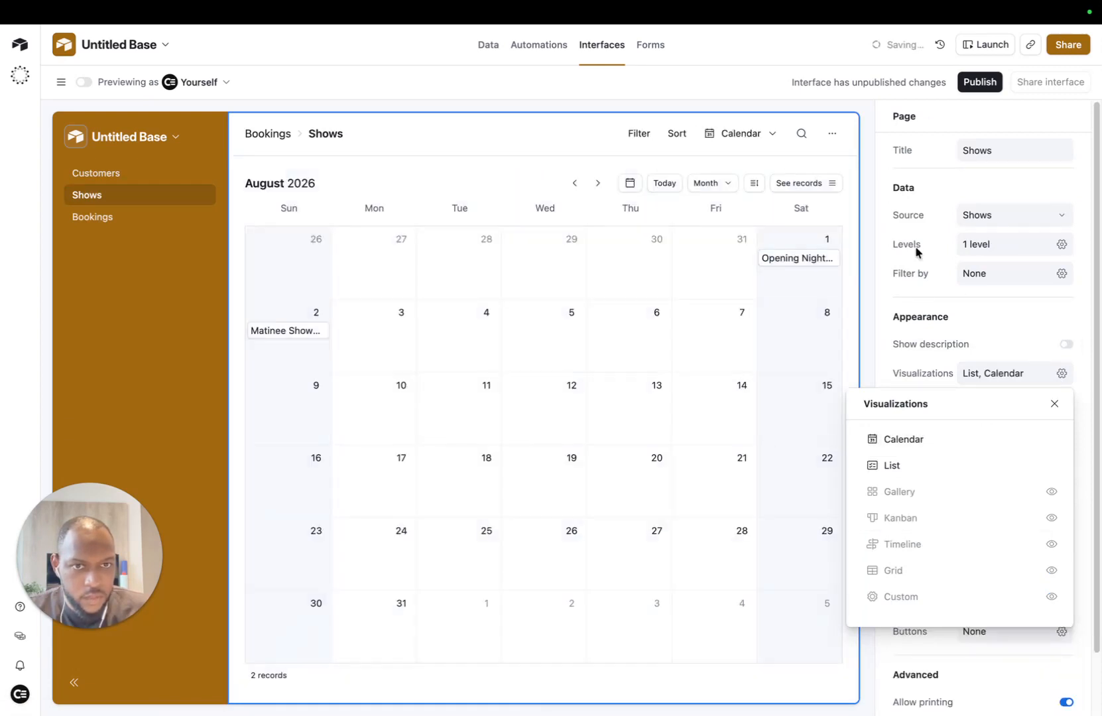
click(872, 366)
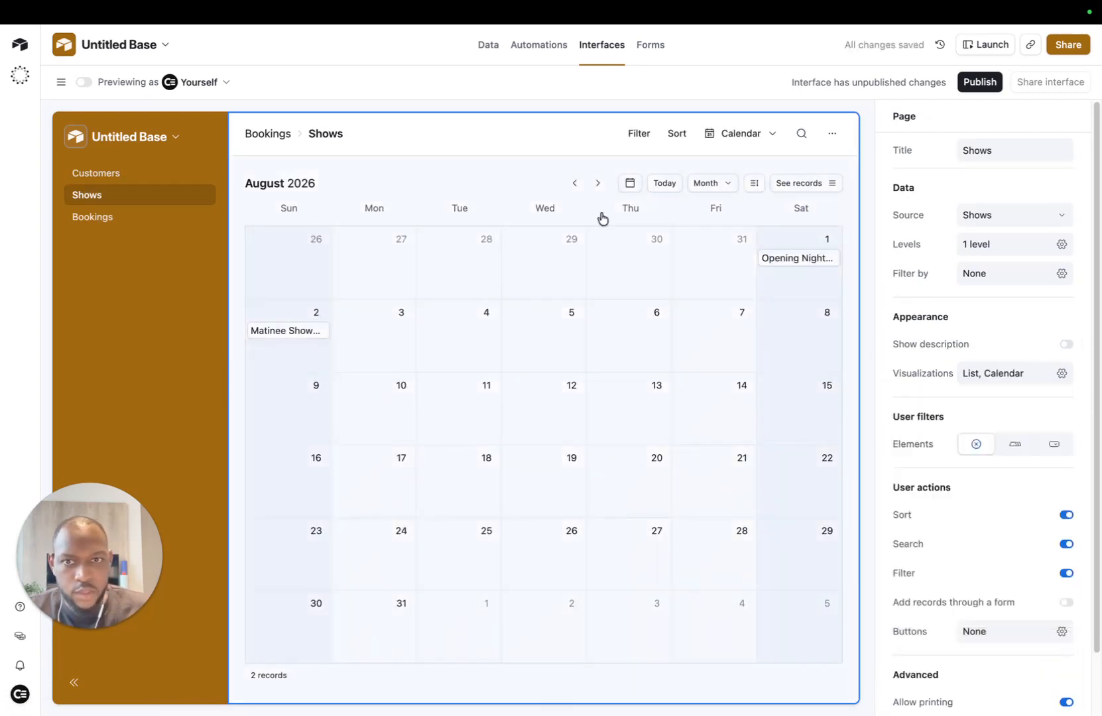
Step: Colour the calendar's records by the Priority field, then open the Shows data table
scroll(991, 461, down, 2)
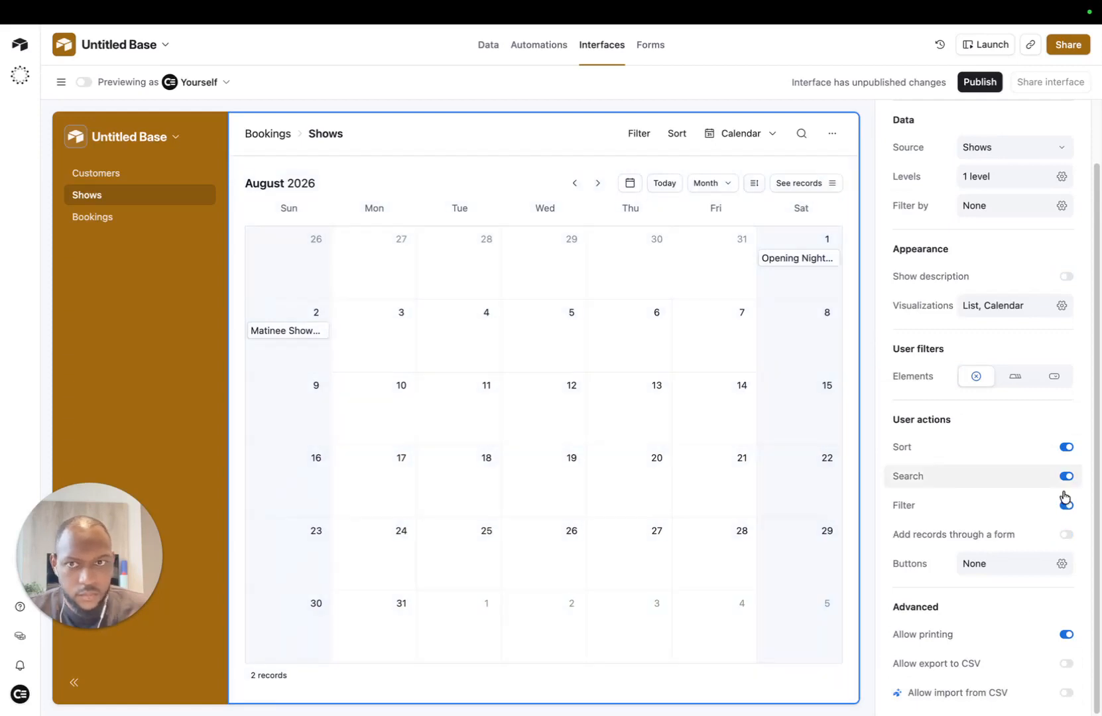
click(816, 418)
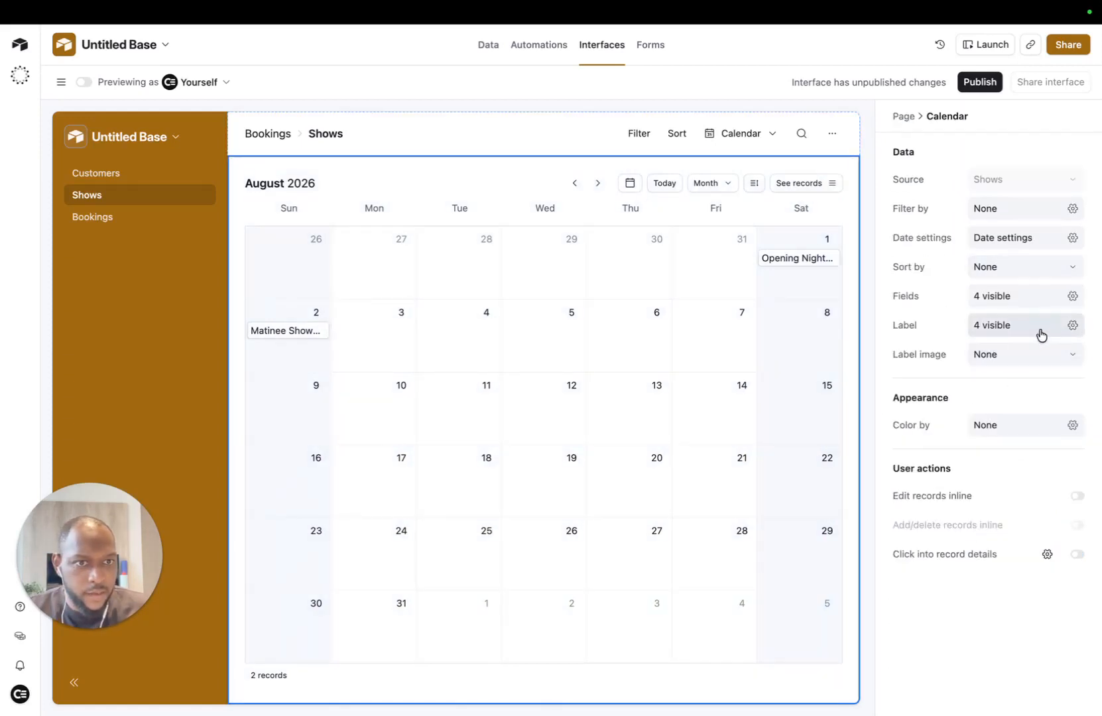
click(1021, 429)
click(952, 500)
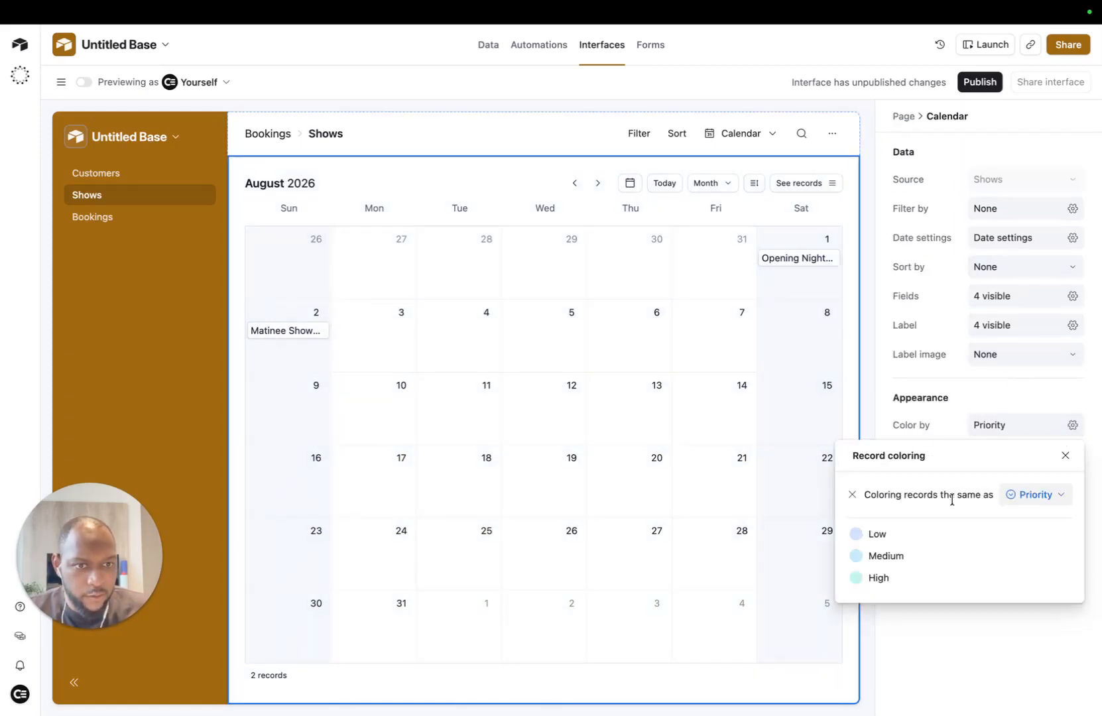
click(1043, 494)
click(1006, 546)
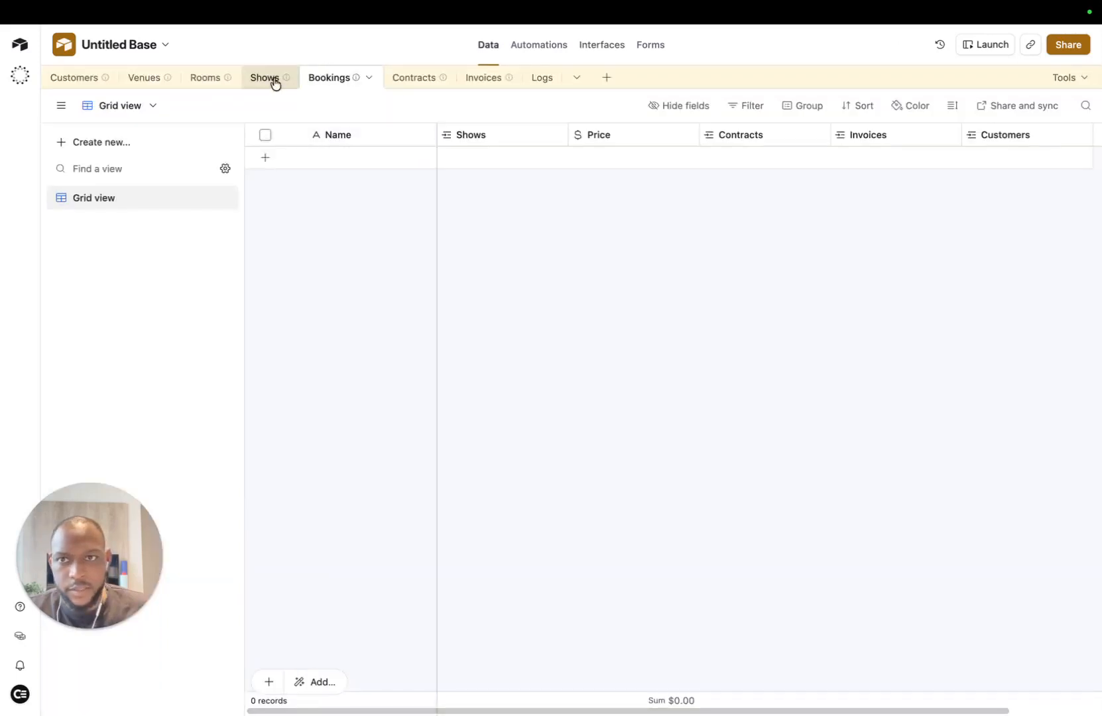
click(275, 83)
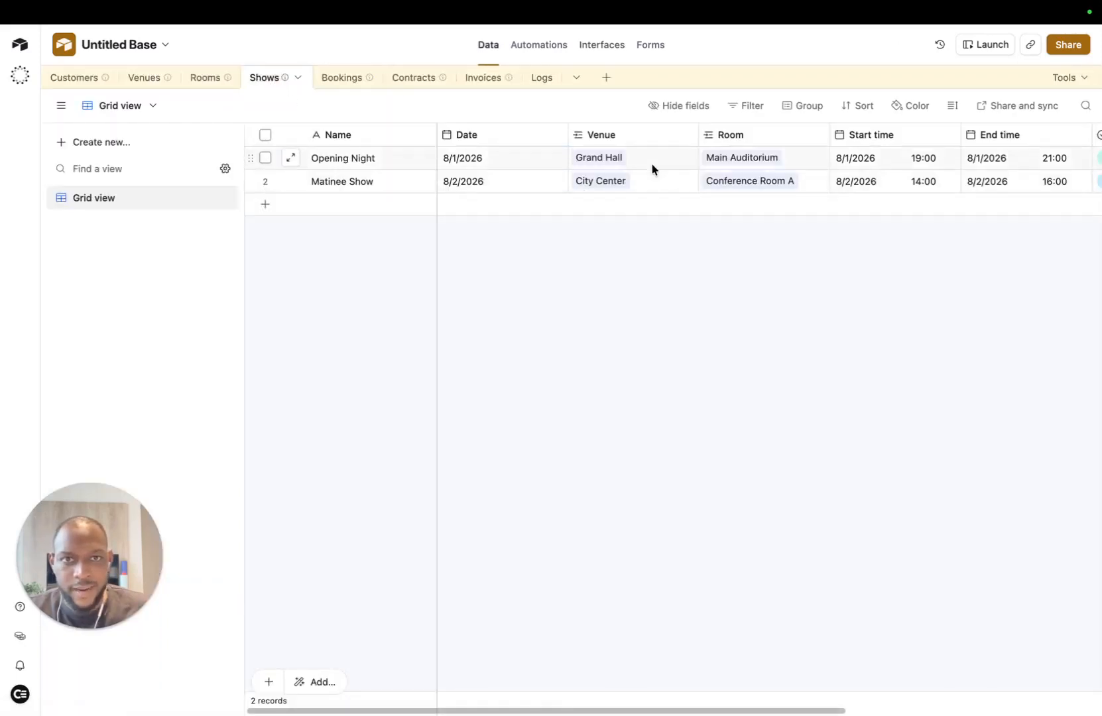
Step: Edit the Priority field so Low is light grey, Medium yellow and High red, and save
scroll(720, 176, right, 5)
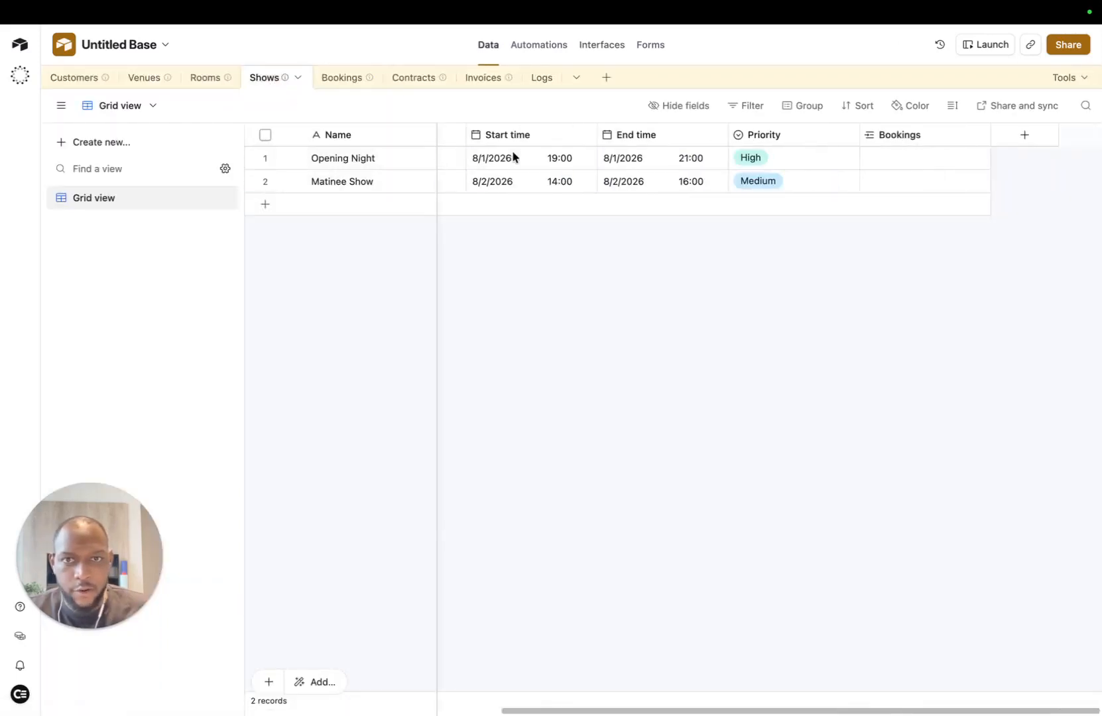
click(849, 134)
click(785, 169)
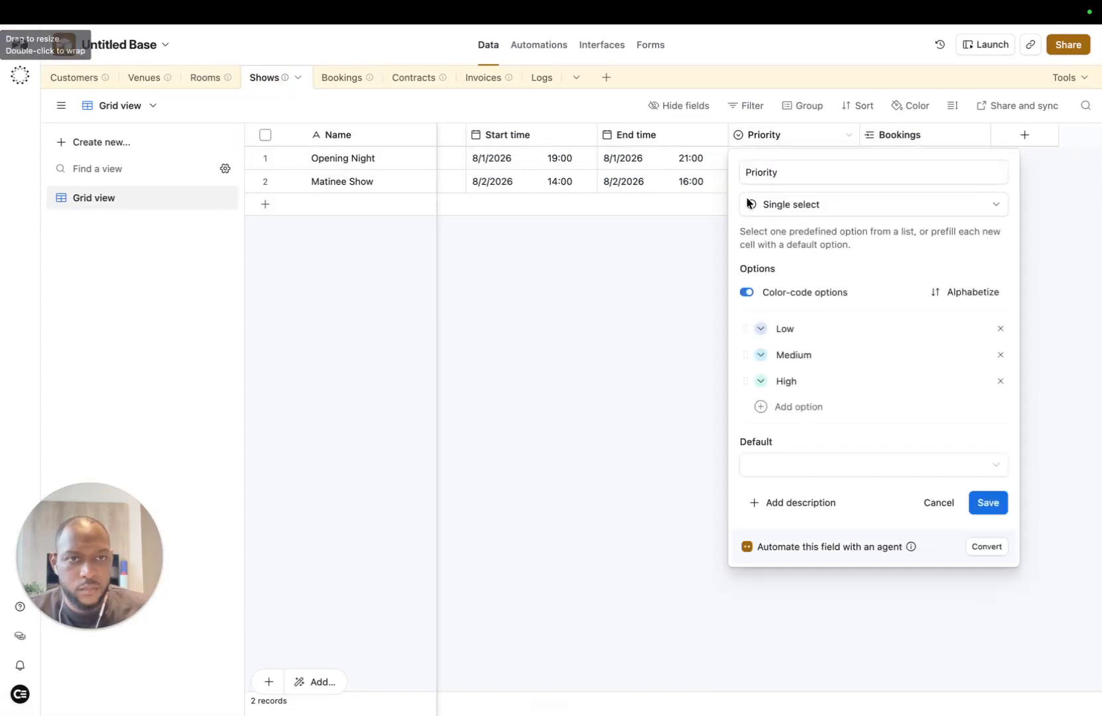
click(760, 329)
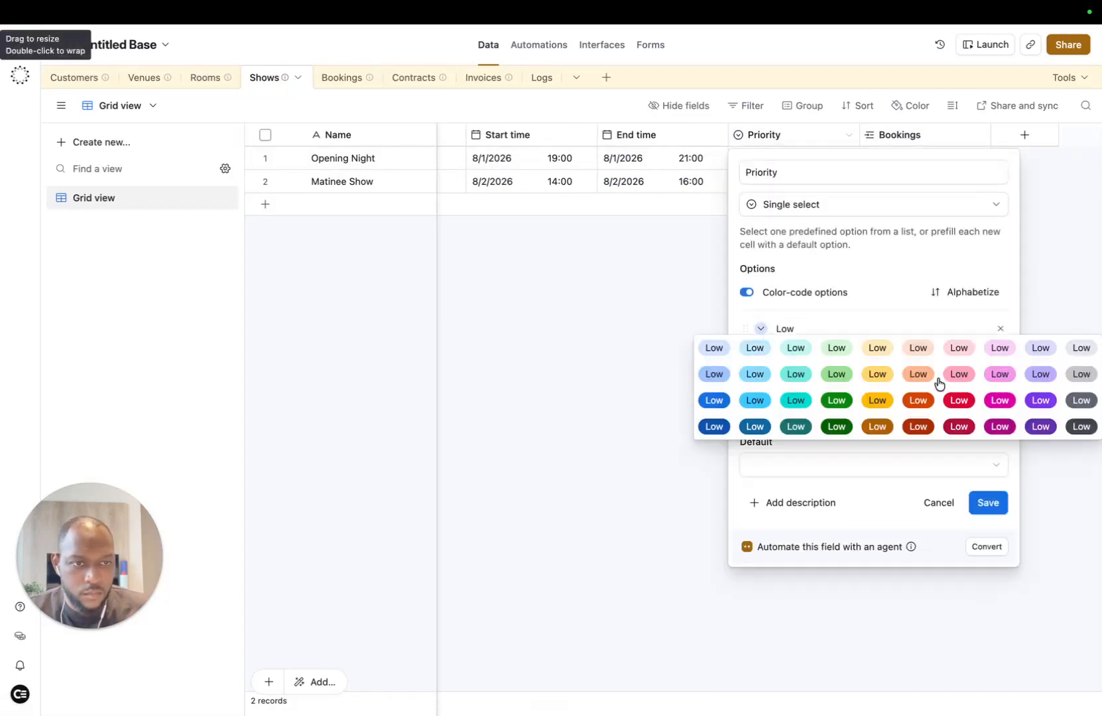
click(1078, 350)
click(761, 356)
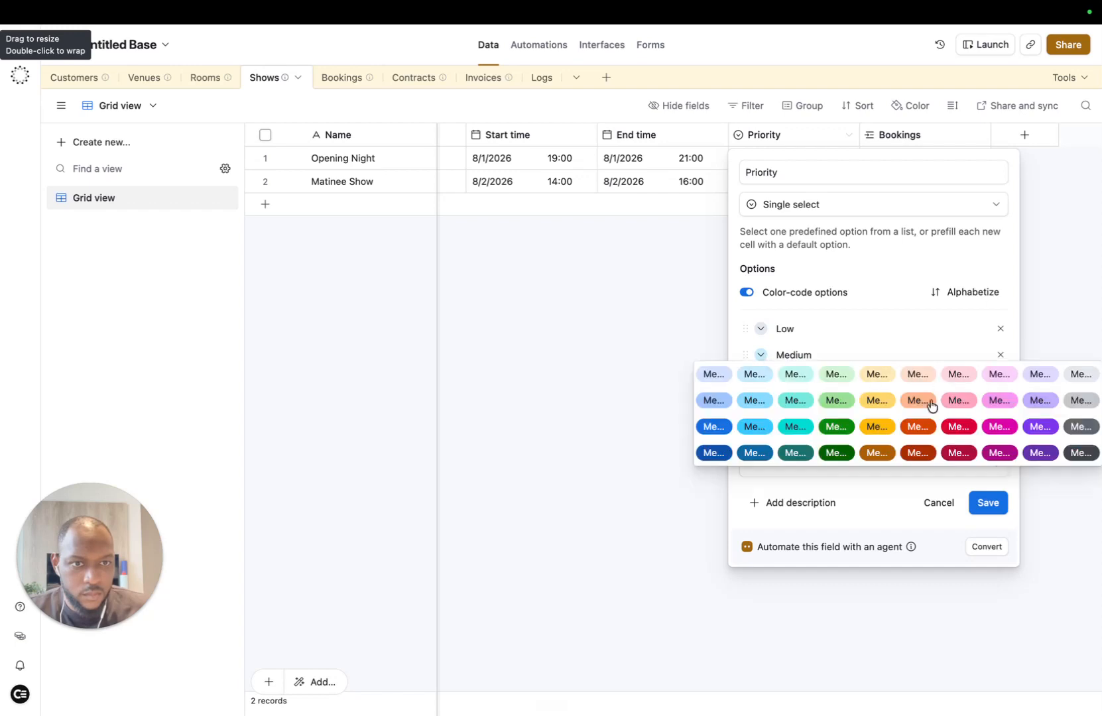
click(876, 426)
click(760, 382)
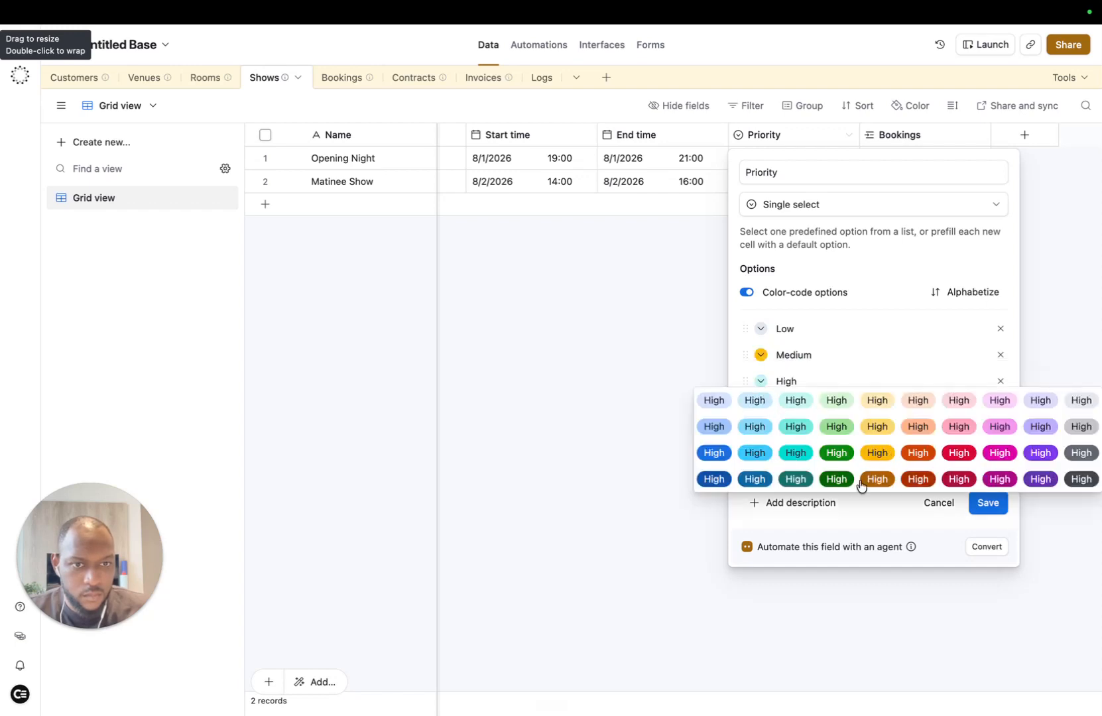
click(964, 453)
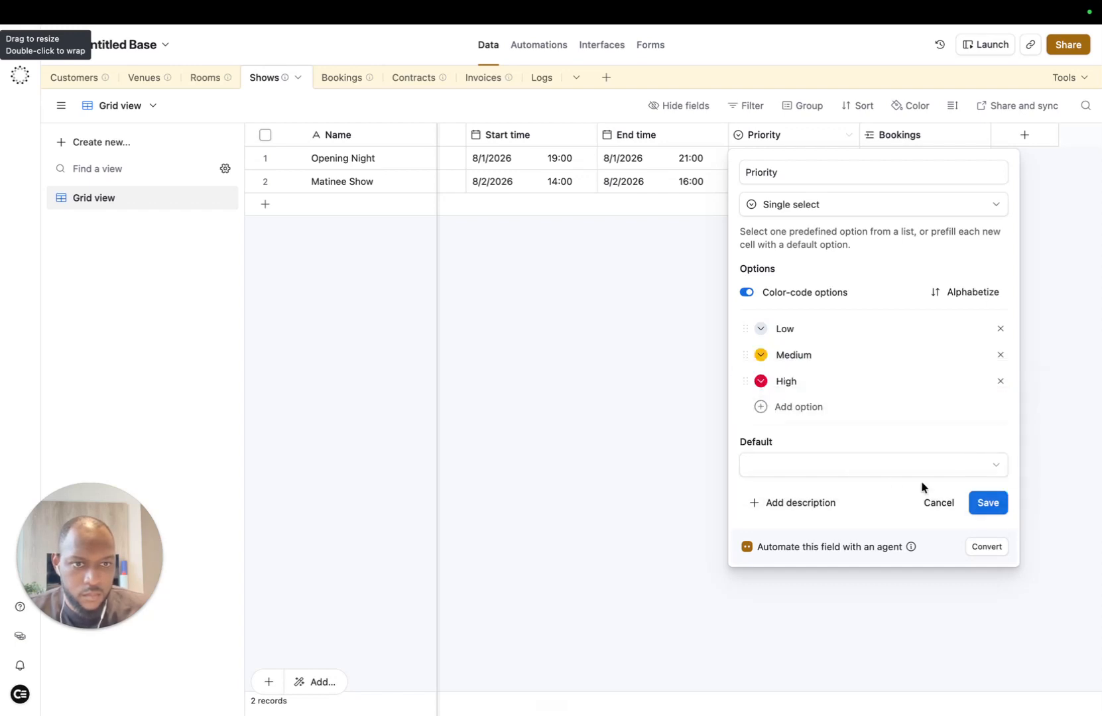
click(987, 502)
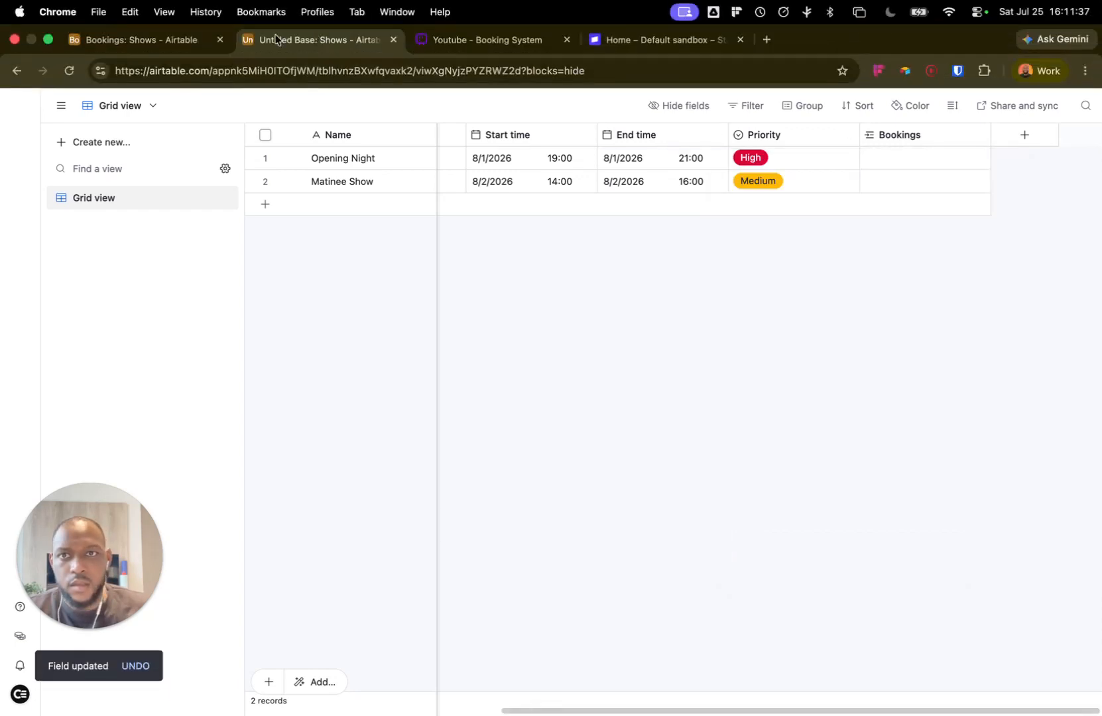
Step: Back on the Shows calendar, preview Opening Night (red) and Matinee Show (yellow) events
click(199, 41)
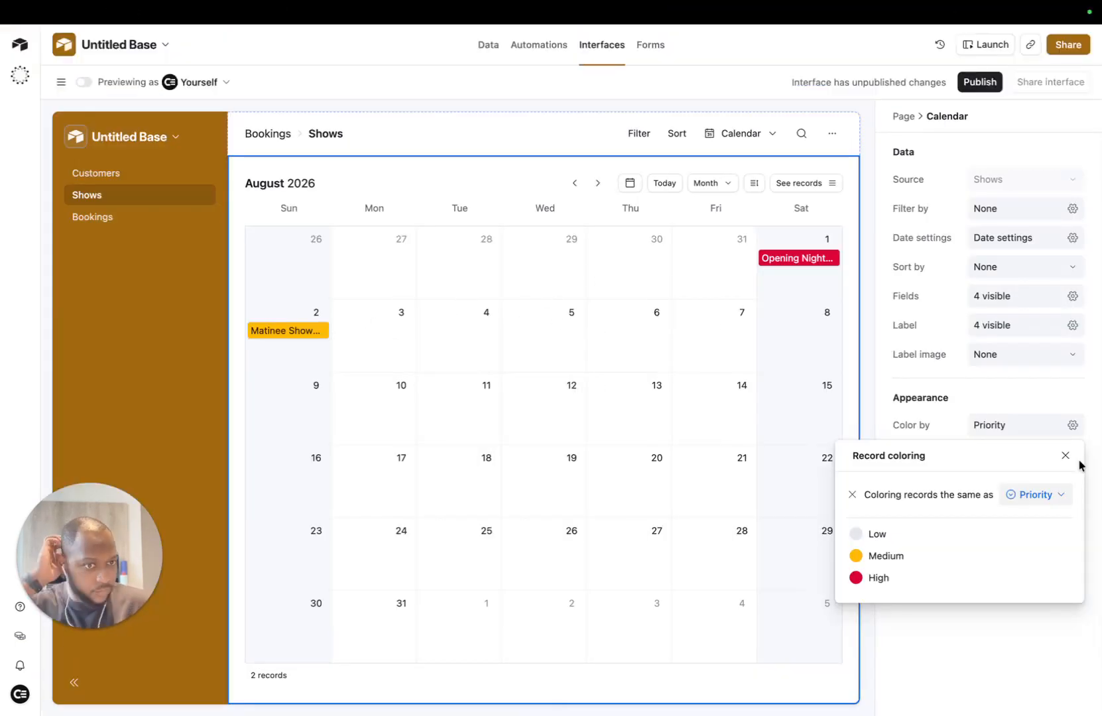
click(1067, 455)
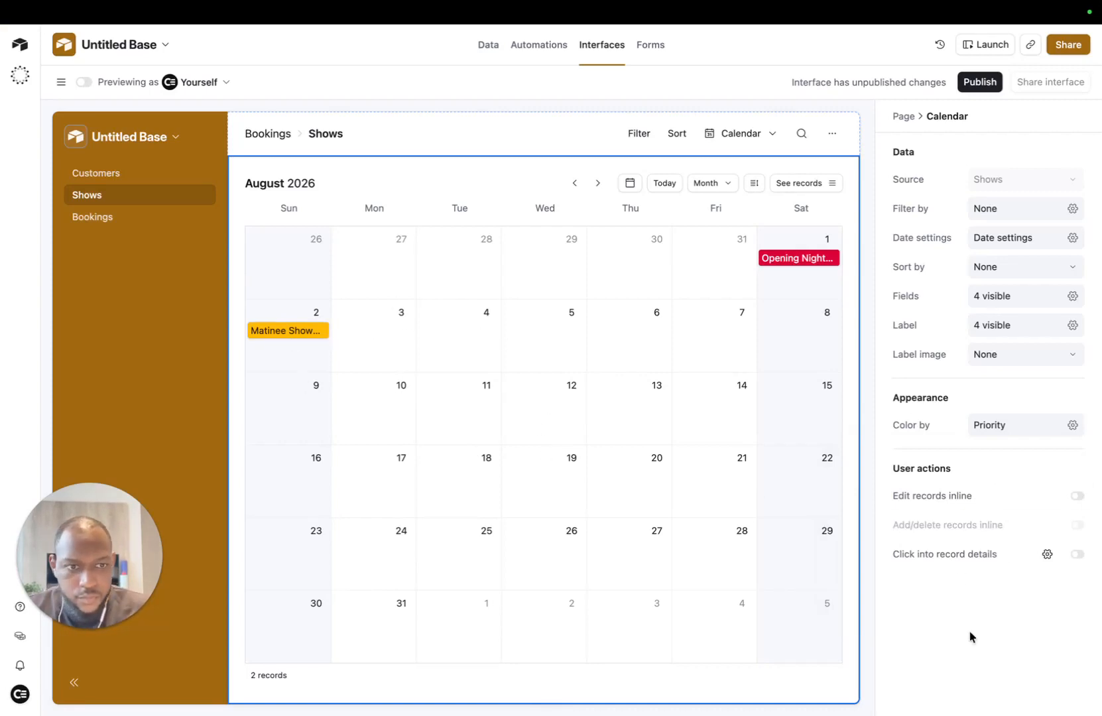
click(788, 259)
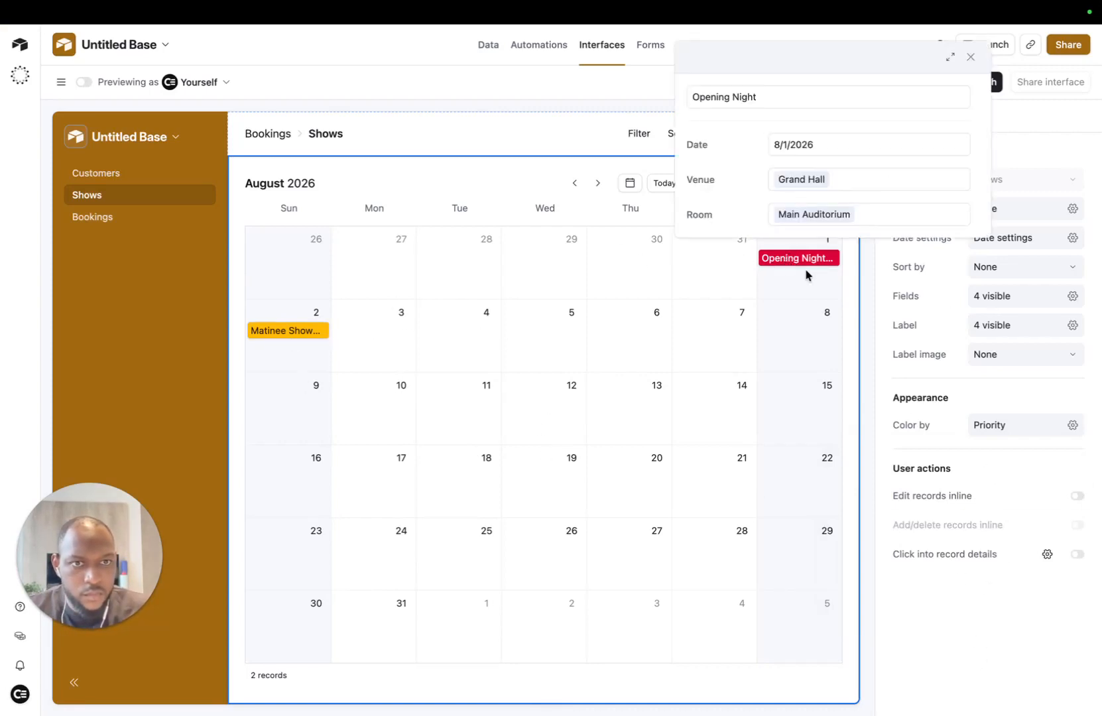
click(970, 57)
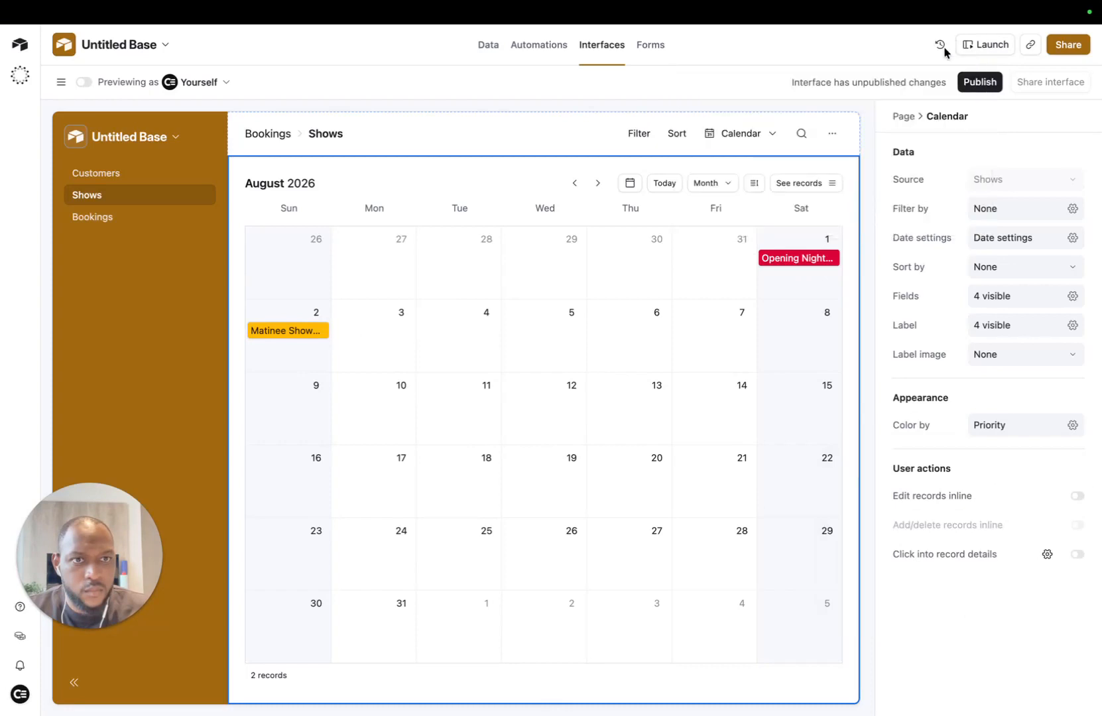
click(289, 331)
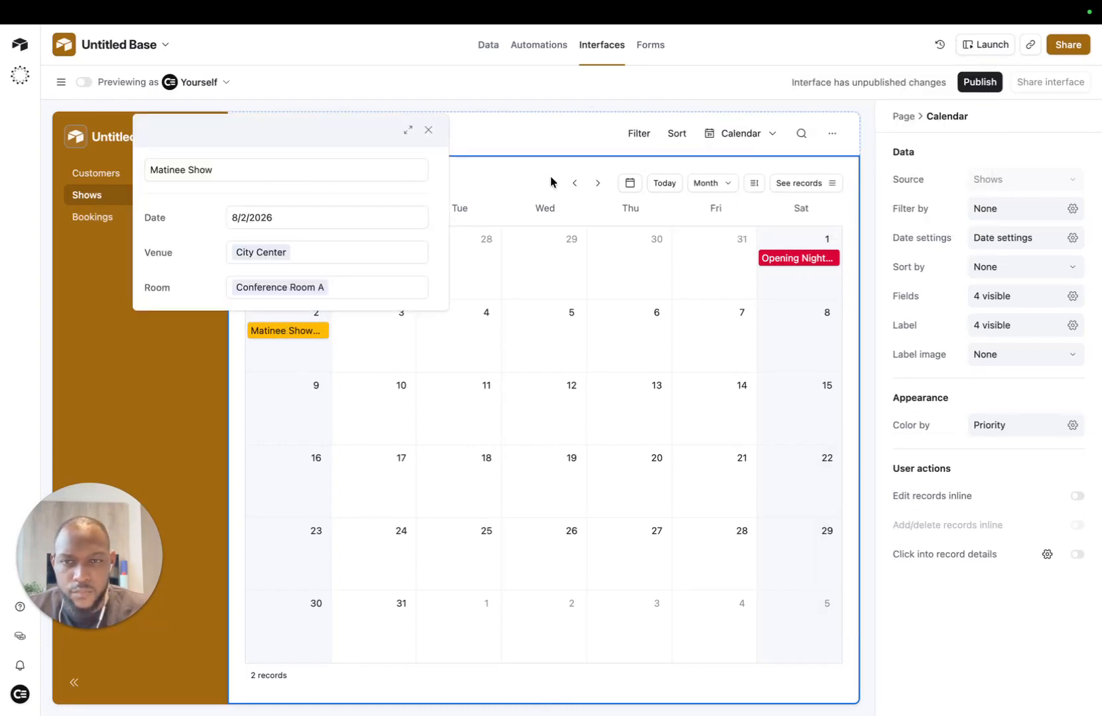
click(981, 657)
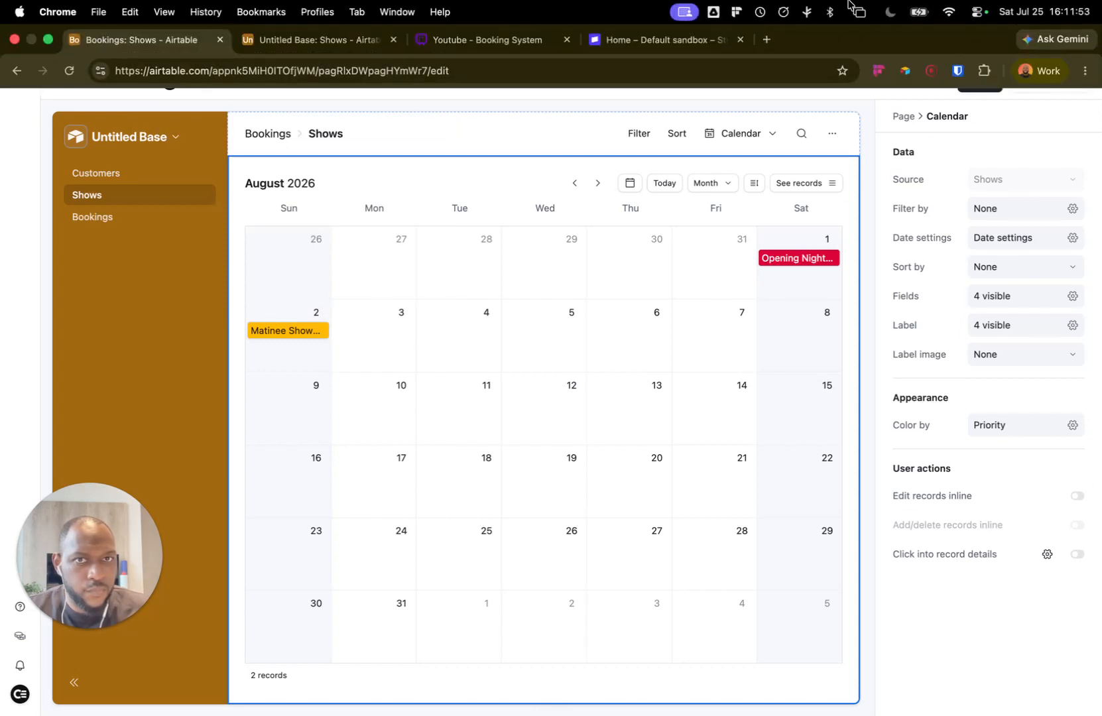
Step: Scroll through the Shows table's columns, then return to the Shows calendar page
click(263, 39)
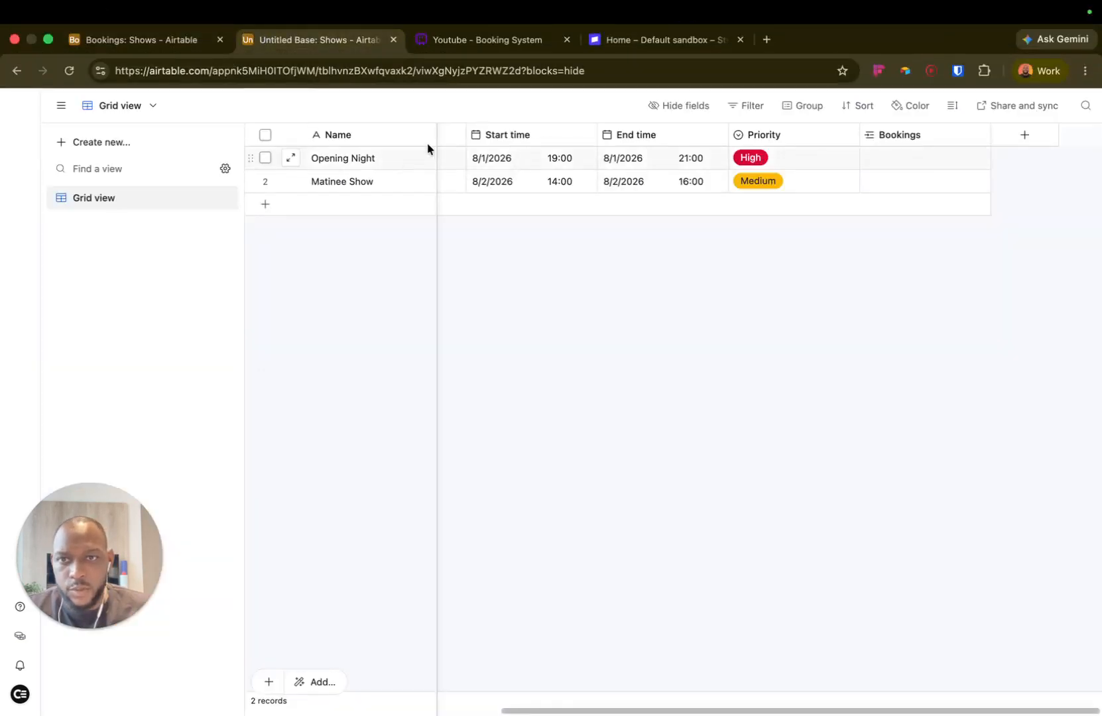
scroll(530, 166, left, 5)
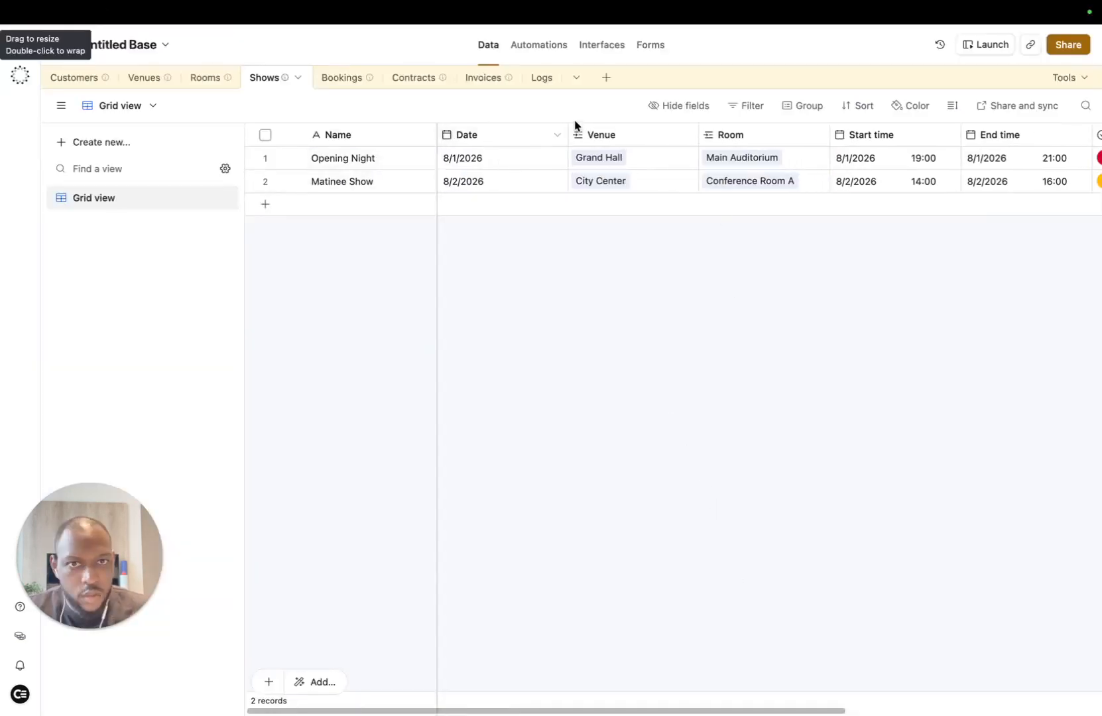
scroll(796, 193, right, 4)
scroll(920, 179, right, 3)
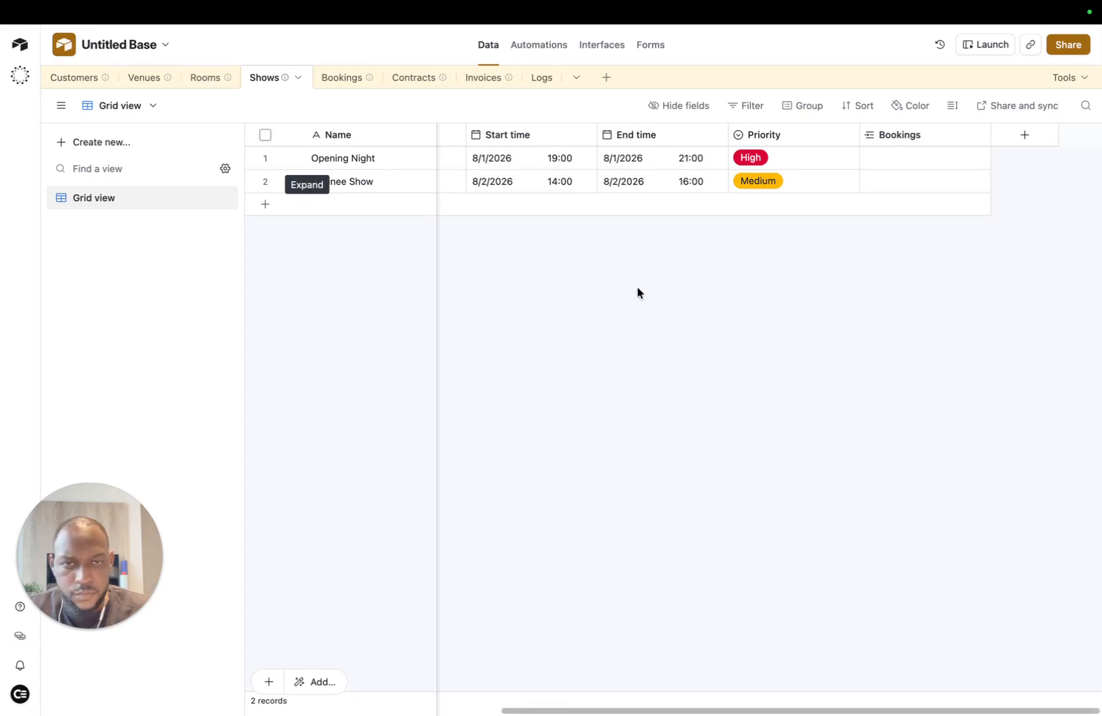
scroll(829, 180, left, 5)
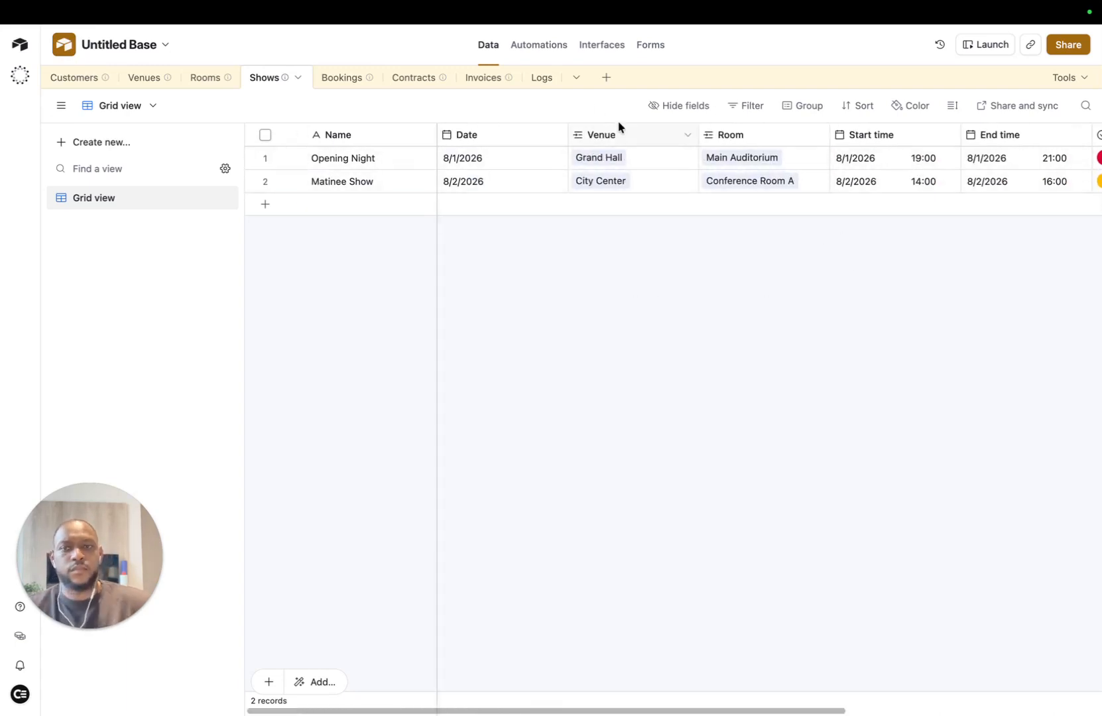
scroll(663, 163, right, 6)
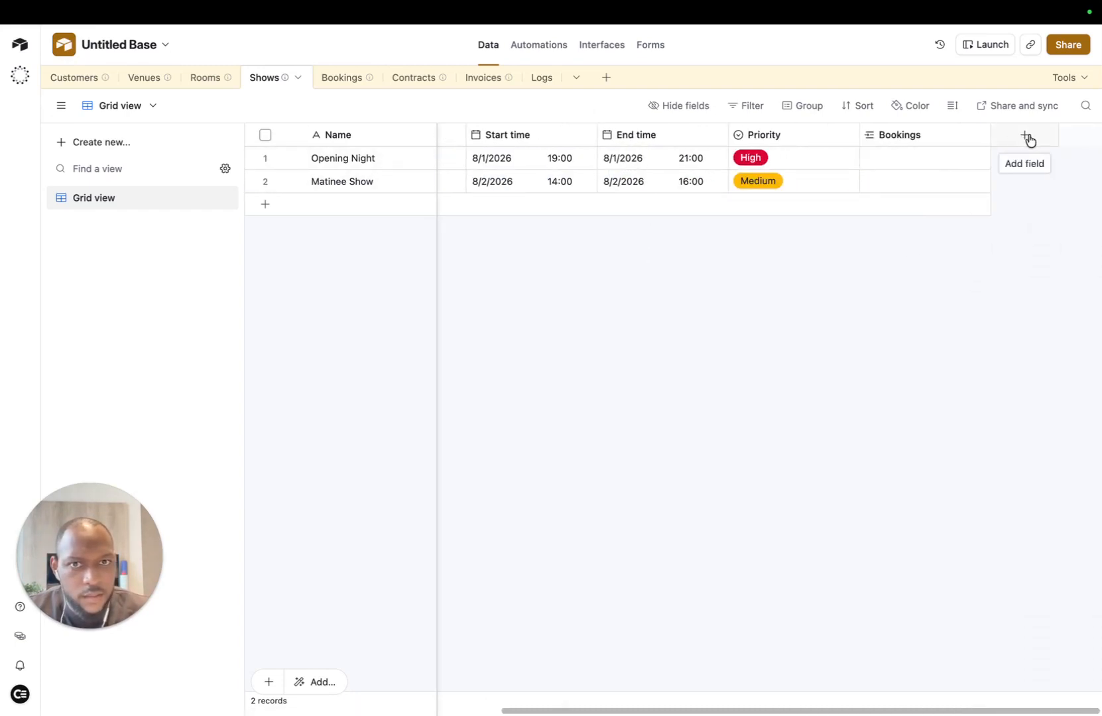
scroll(822, 164, left, 6)
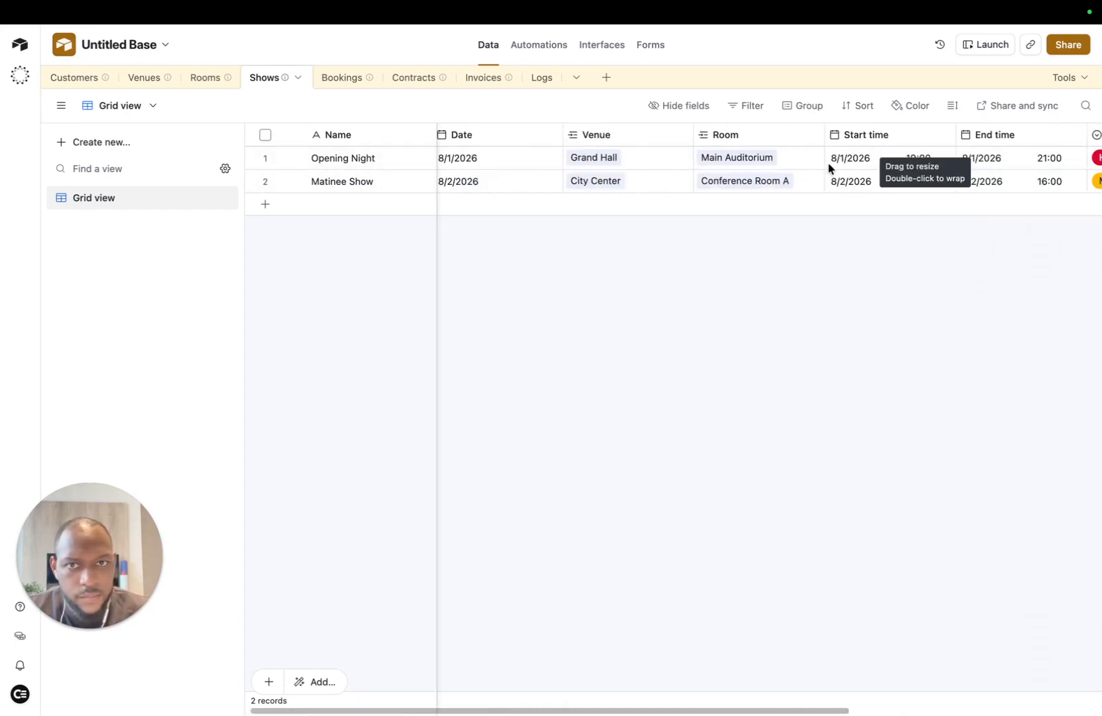
click(159, 50)
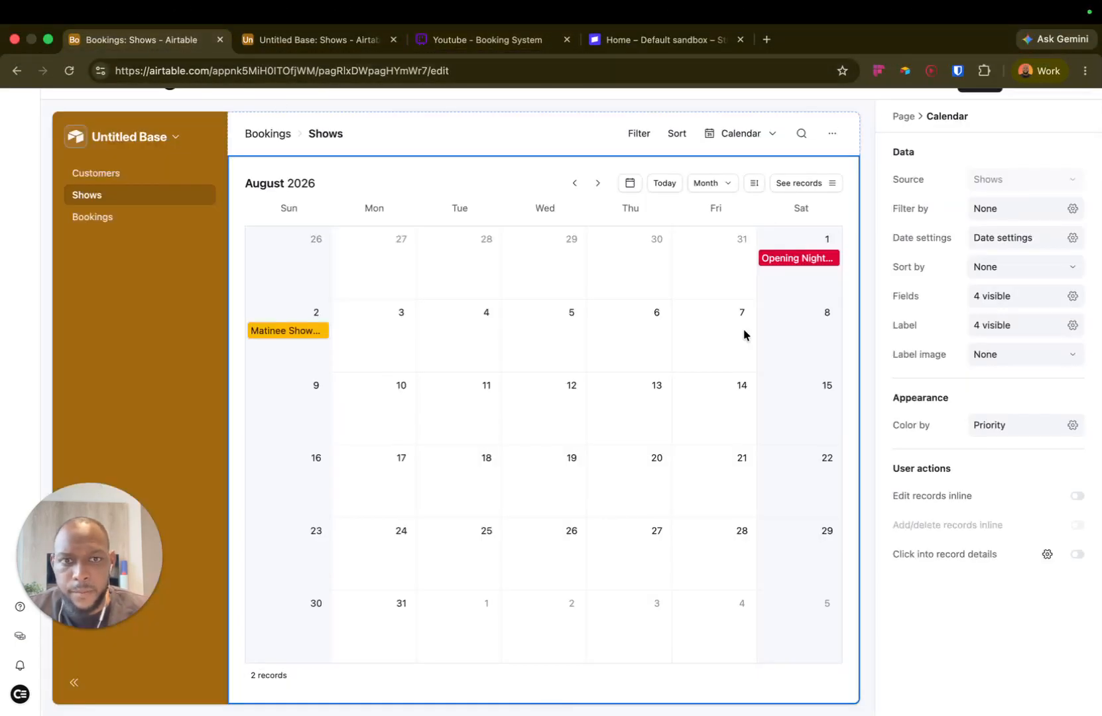
Step: Preview the Matinee Show and Opening Night events and review the Shows table grid
click(264, 331)
click(797, 258)
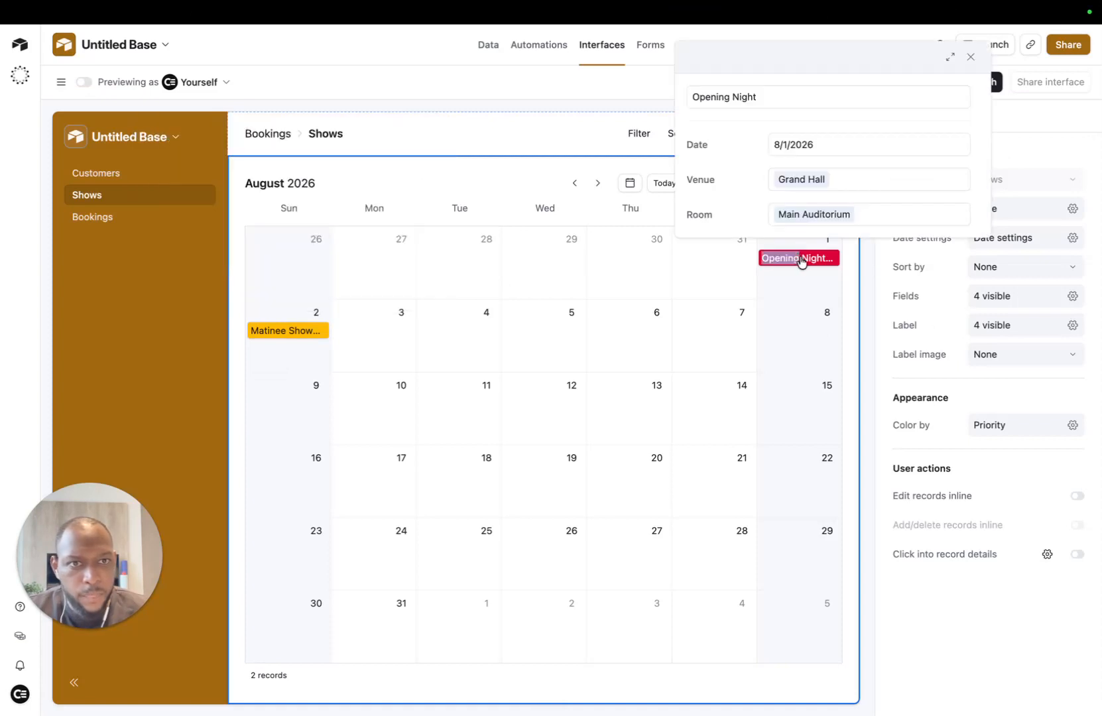
click(1000, 666)
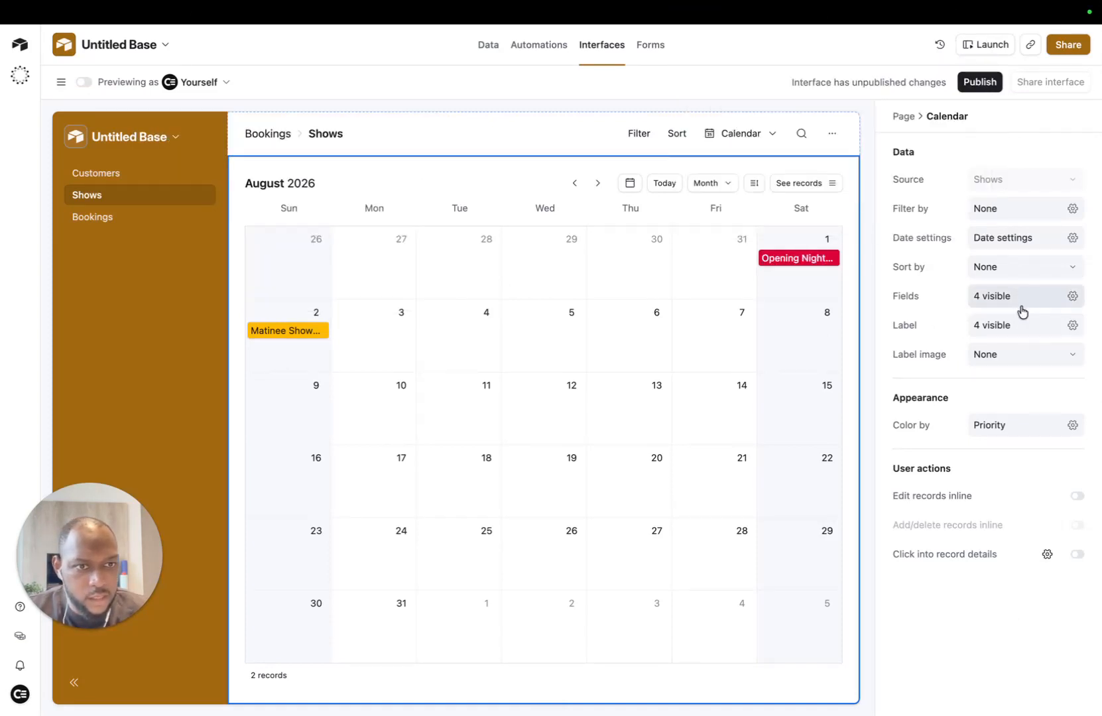
click(775, 260)
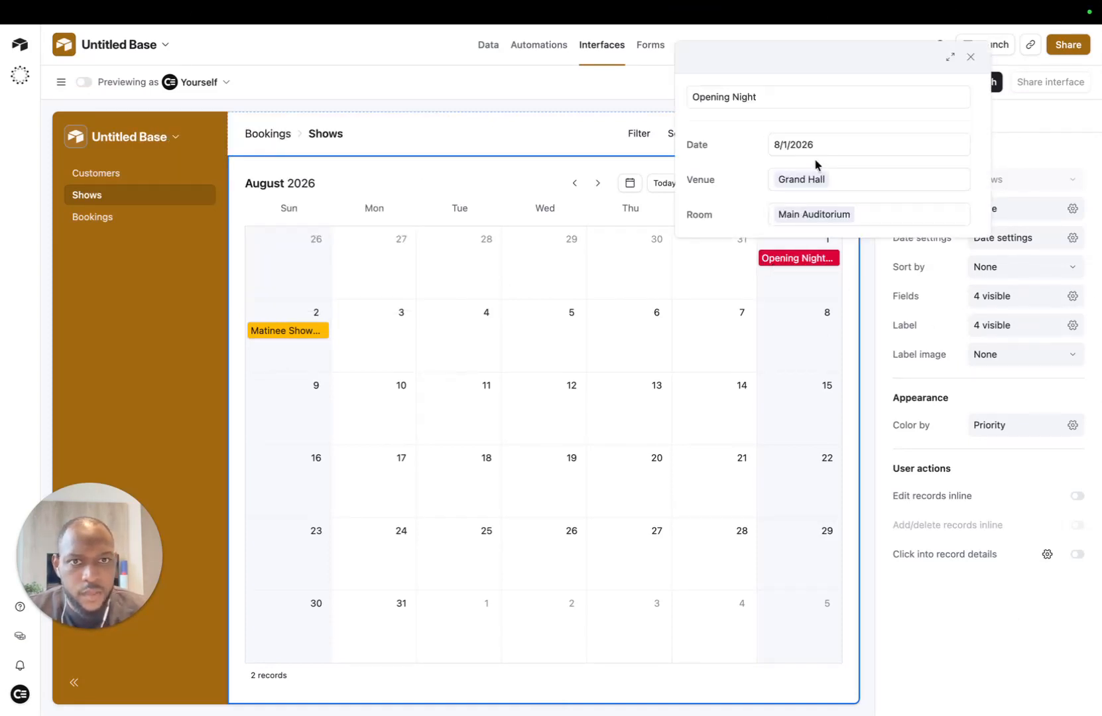
click(257, 42)
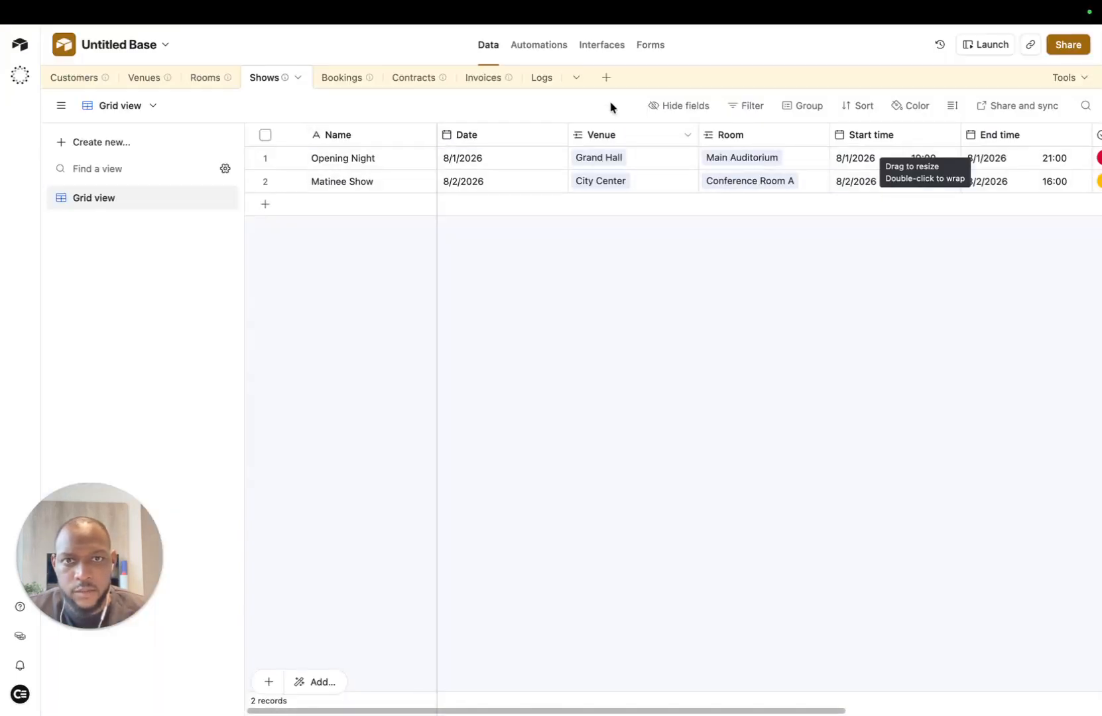
scroll(804, 162, right, 5)
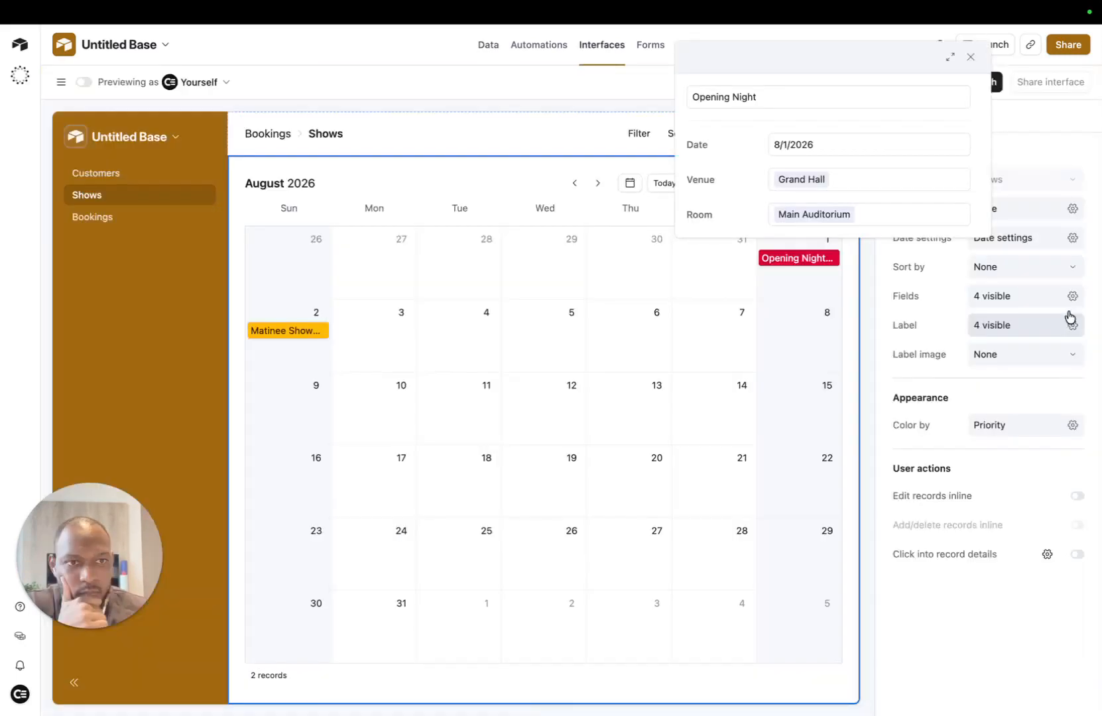
Step: Show Start time and End time in event details, confirming Opening Night runs 19:00–21:00
click(1072, 296)
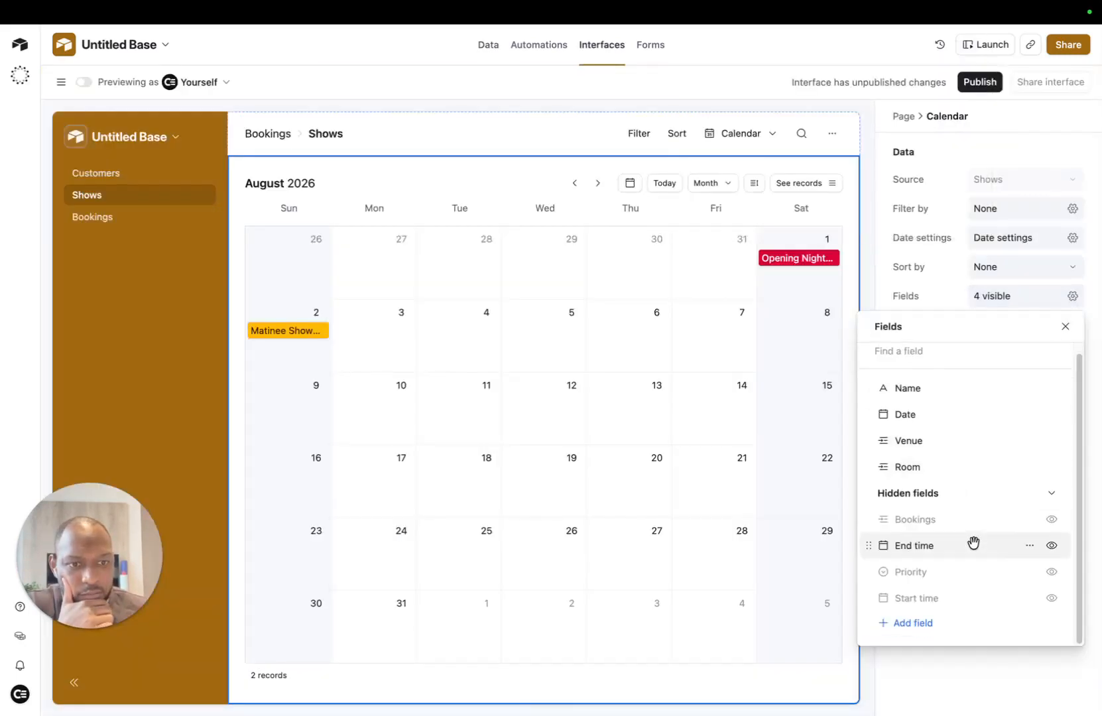
click(1052, 595)
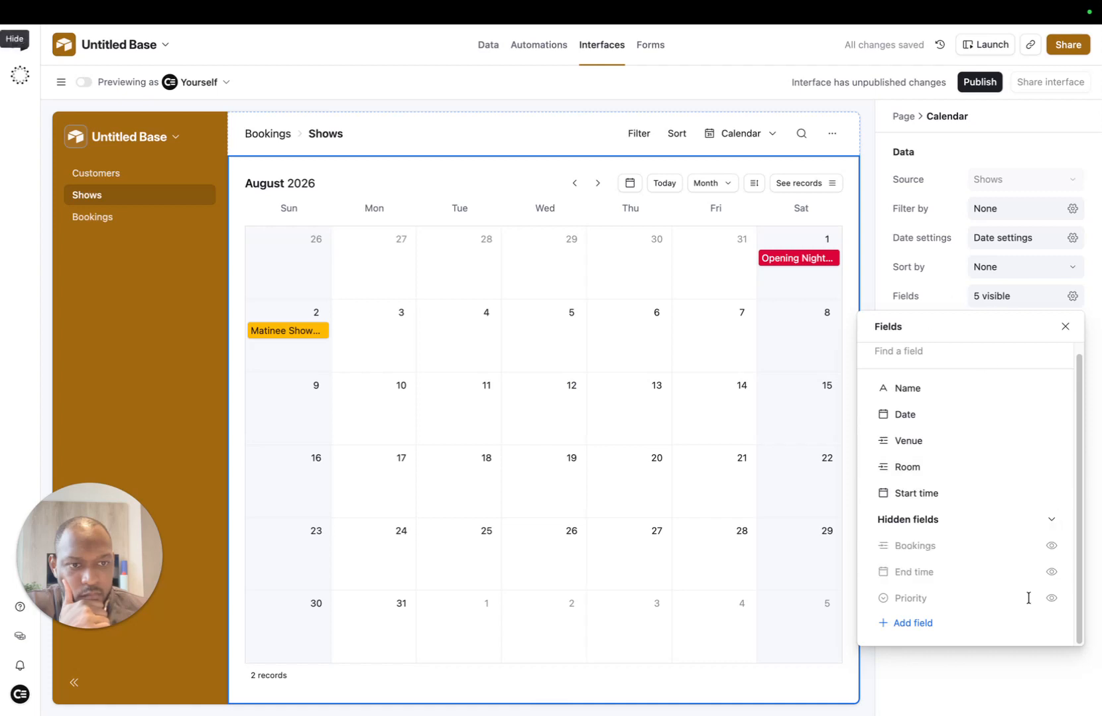
click(1050, 573)
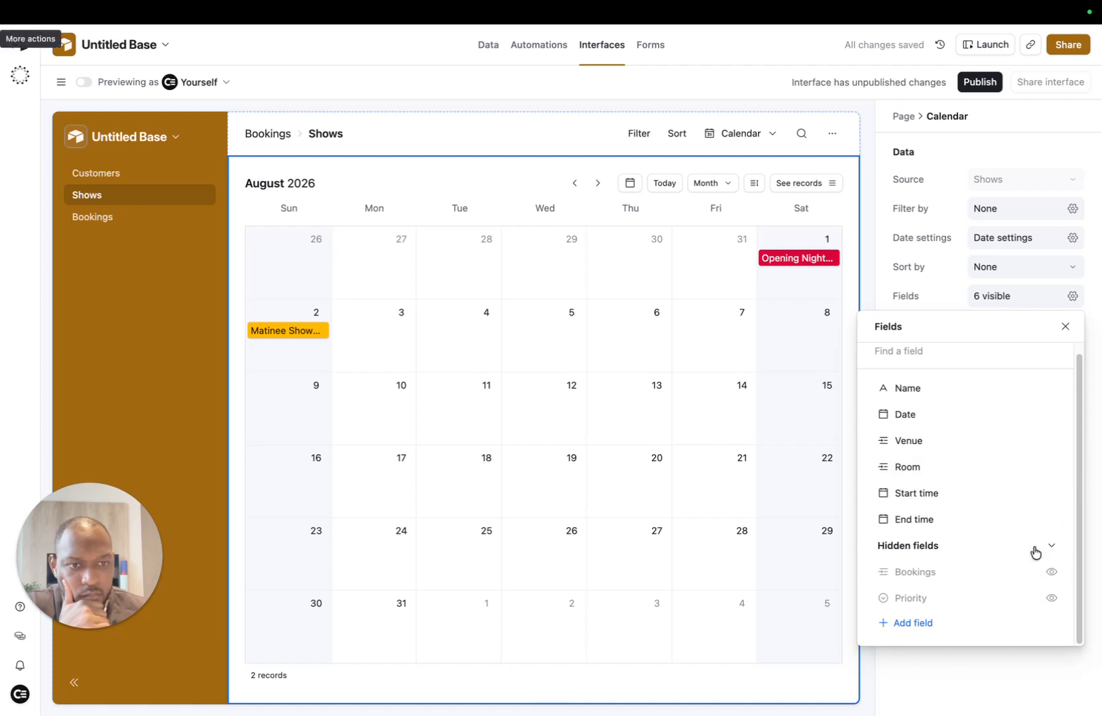
click(820, 262)
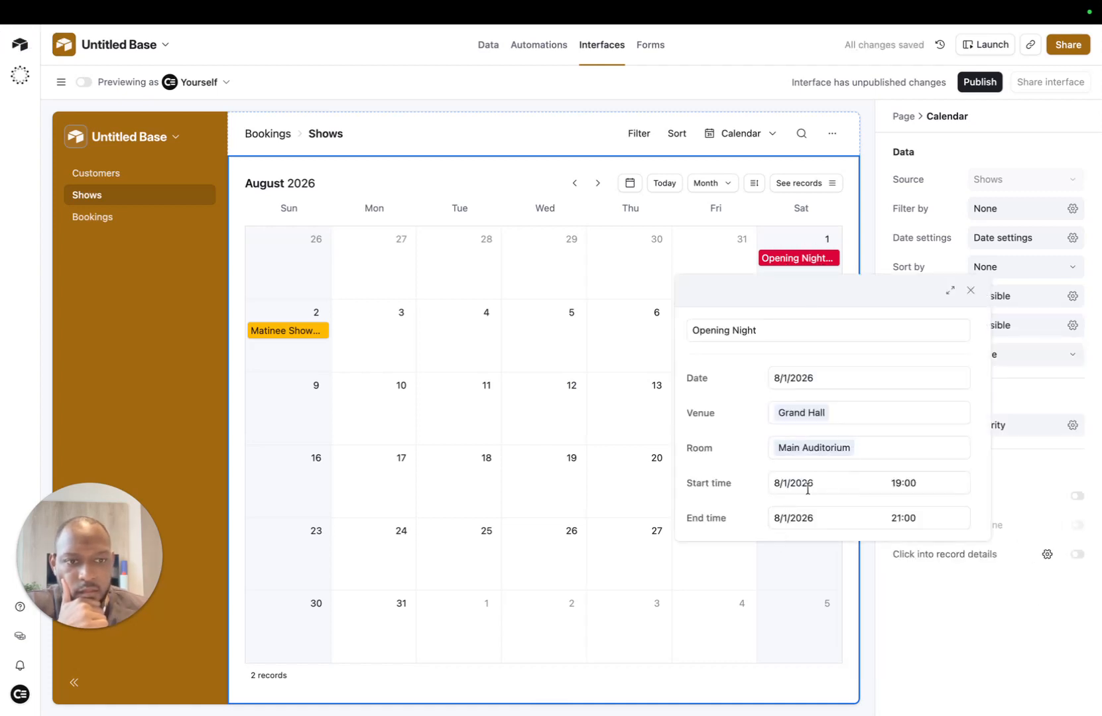
click(970, 289)
Step: Back in the Shows grid, start a new Formula field
mouse_move(224, 6)
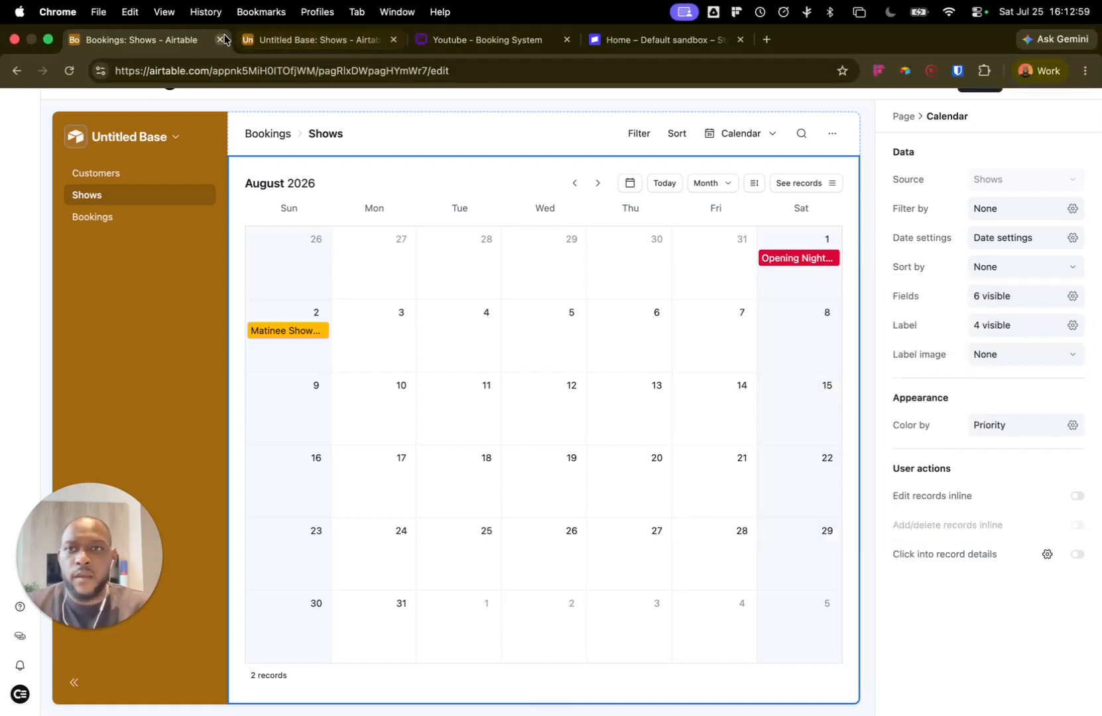
click(247, 39)
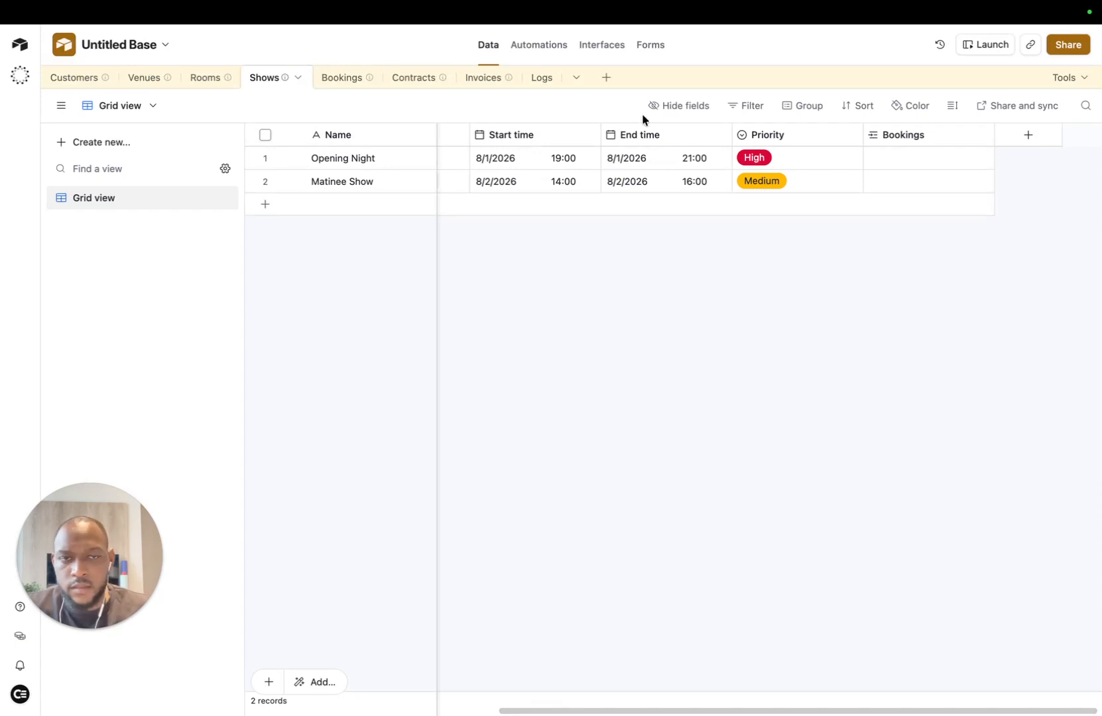
click(1023, 138)
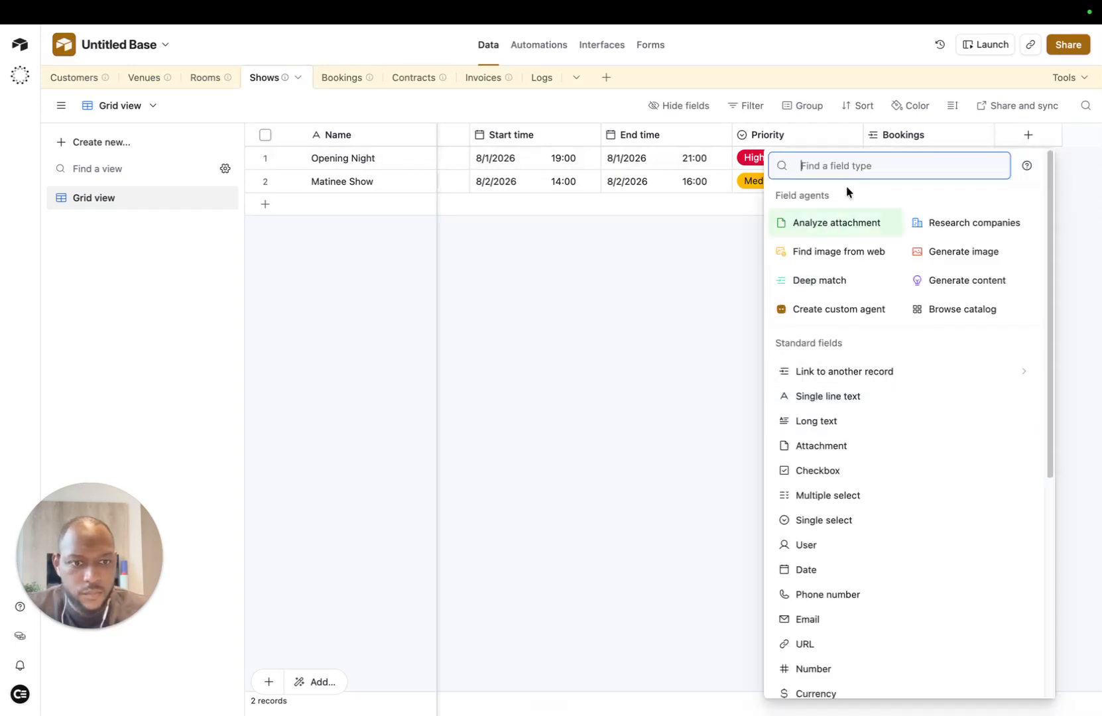
text(for)
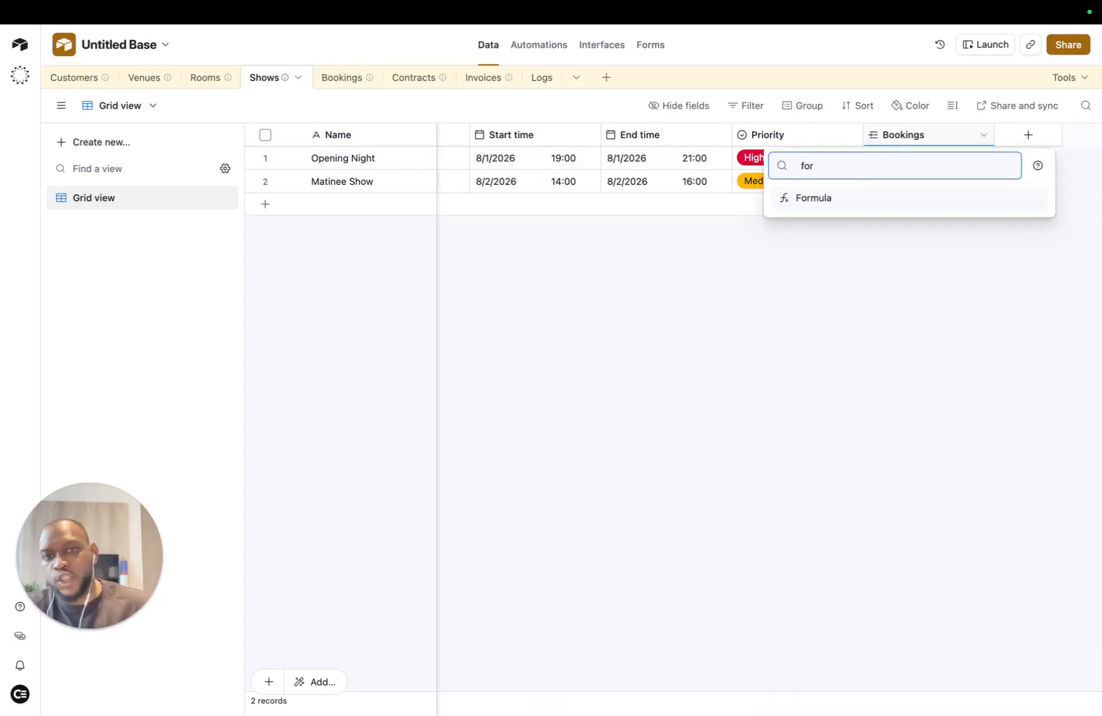
click(786, 199)
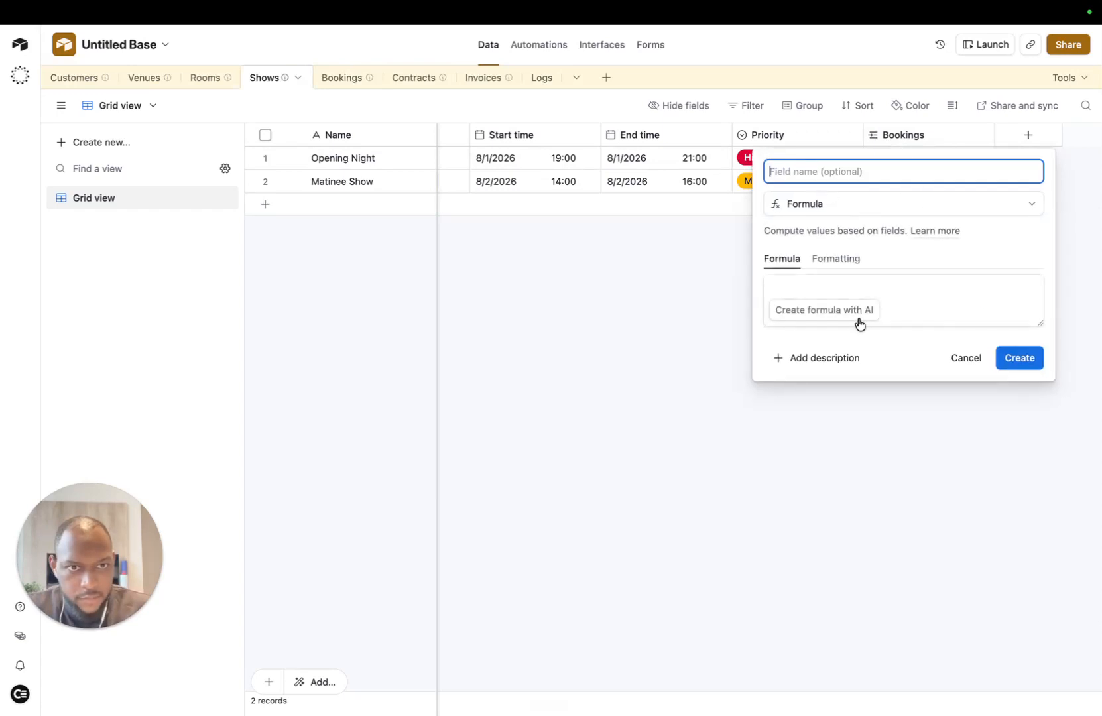
Step: Use AI to generate the formula DATETIME_FORMAT({Start time}, 'HH:mm')
click(856, 313)
key(fn+space)
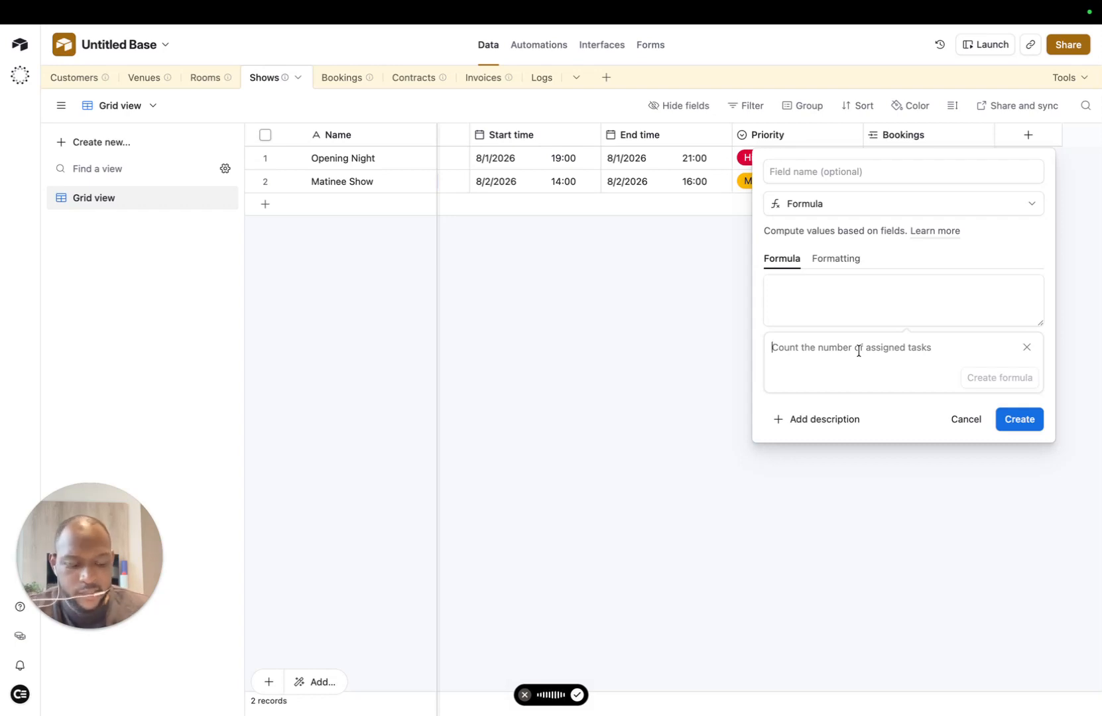
key(fn+space)
click(1017, 423)
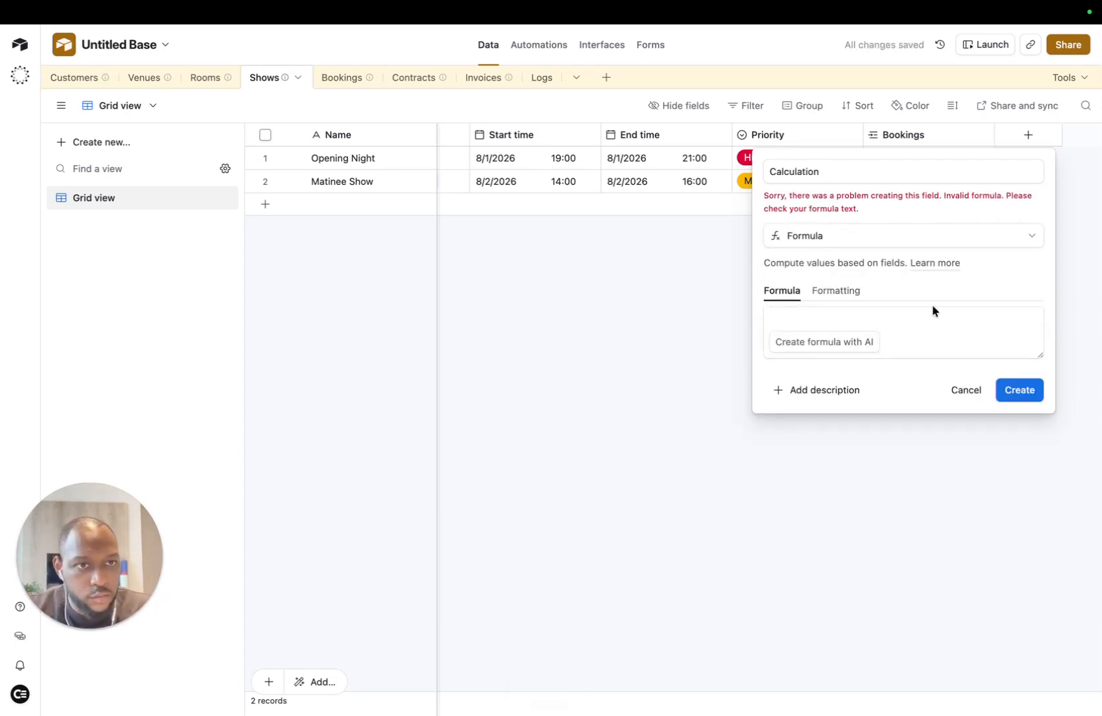
click(821, 342)
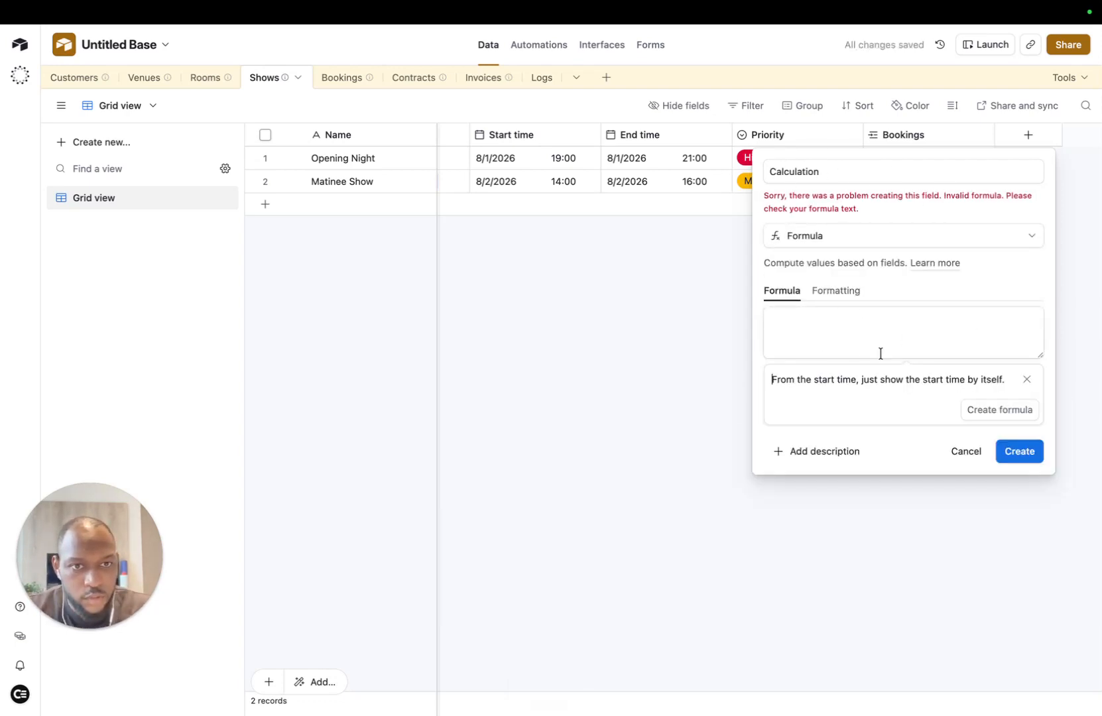
click(996, 411)
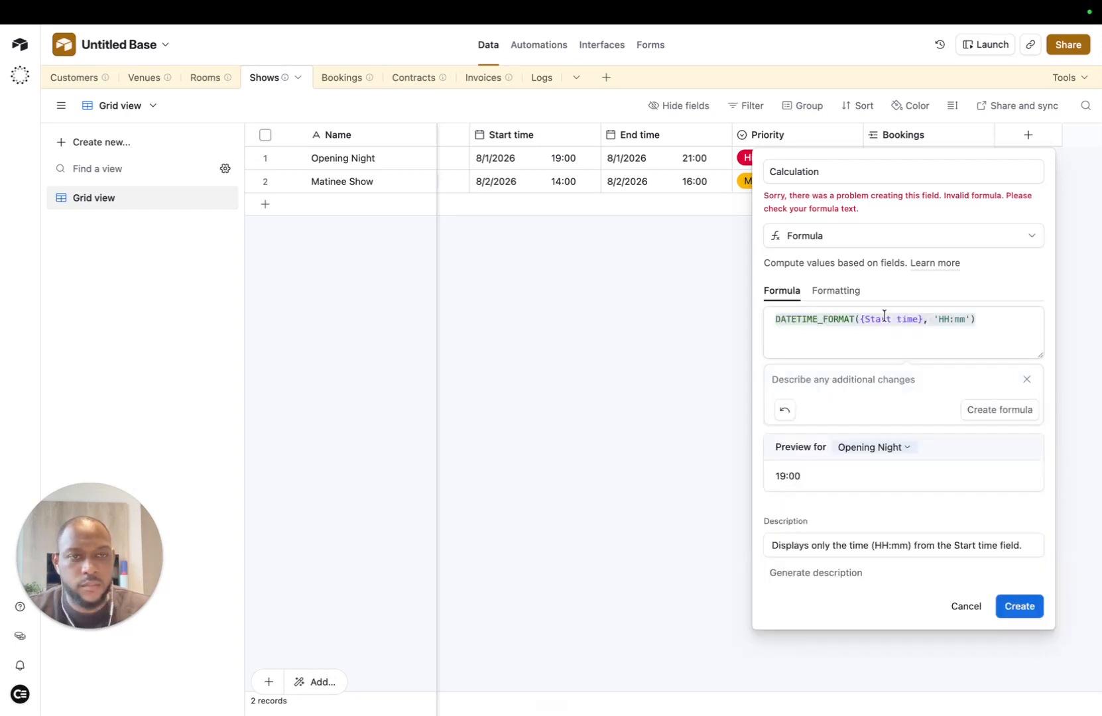
Step: Name the formula field 'Start Time (only)' and create it
drag(838, 173, 722, 174)
key(BackSpace)
text(Start Time)
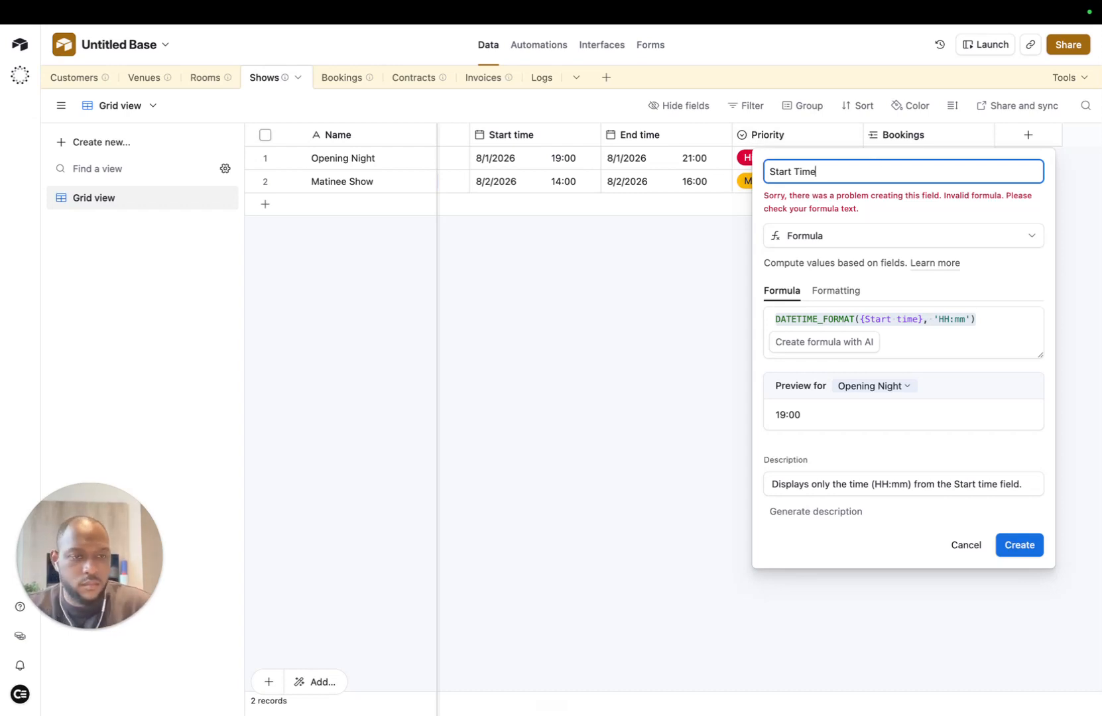
click(1017, 544)
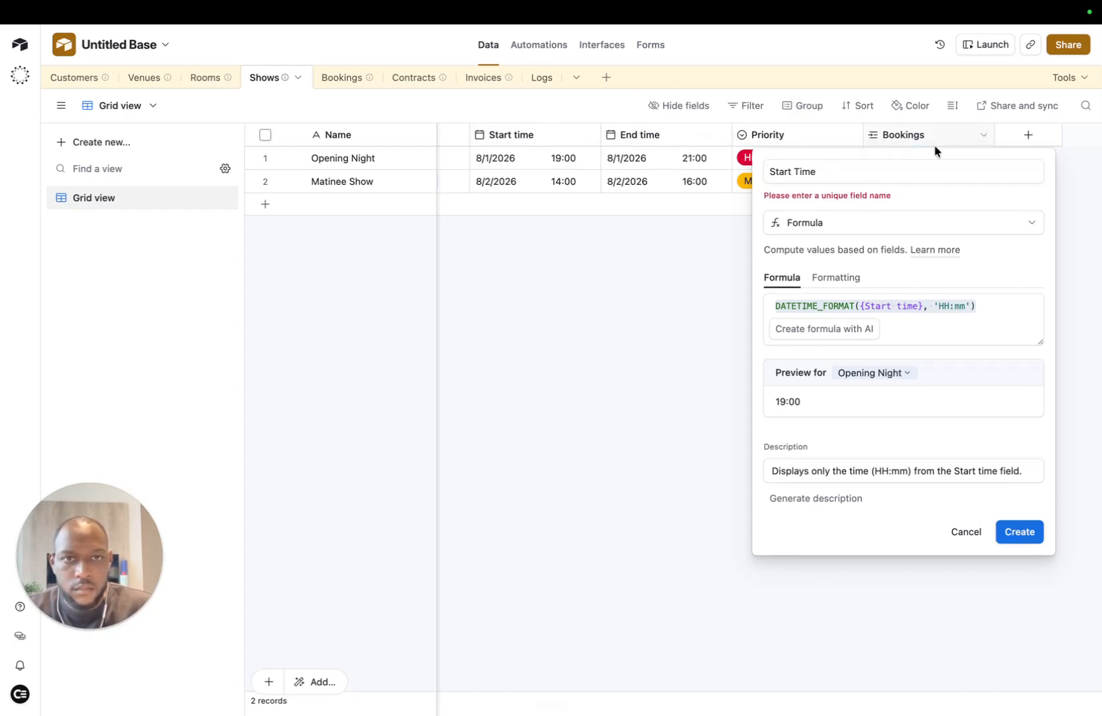
click(834, 167)
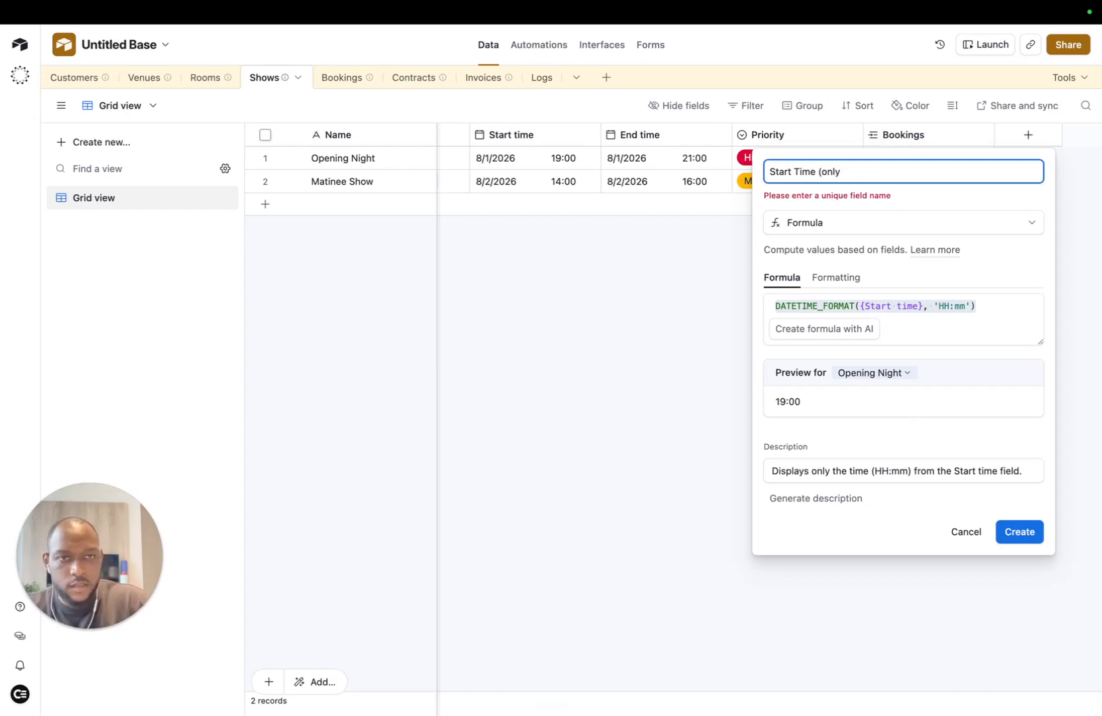
key(Return)
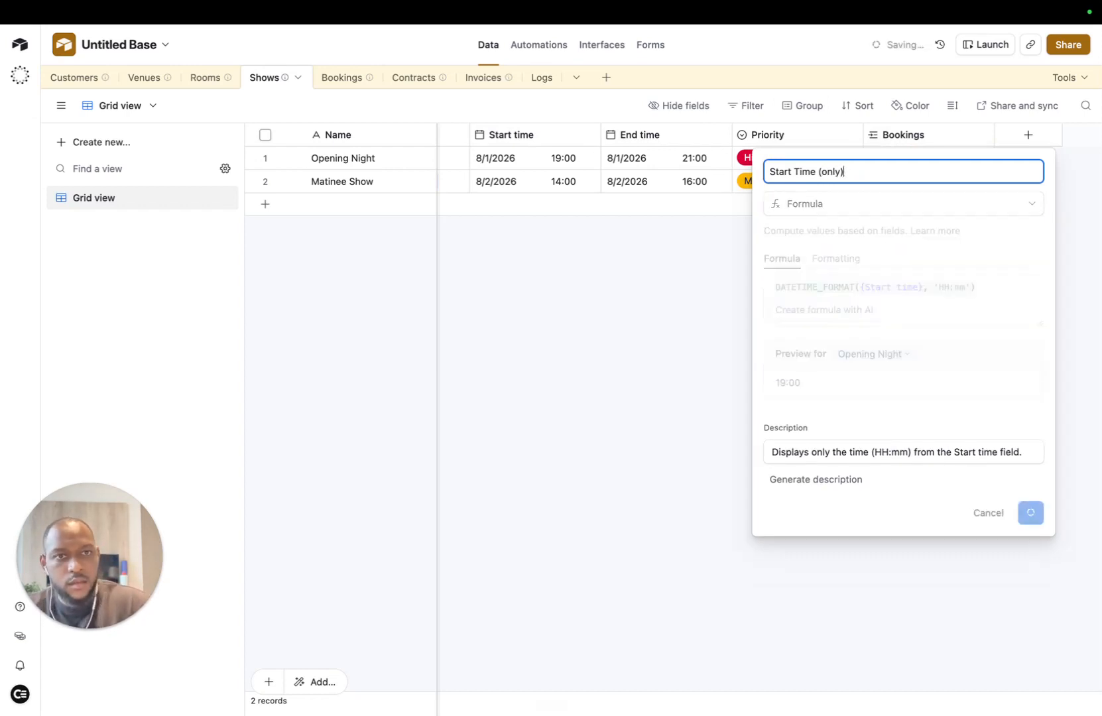
scroll(490, 160, right, 2)
scroll(512, 157, left, 5)
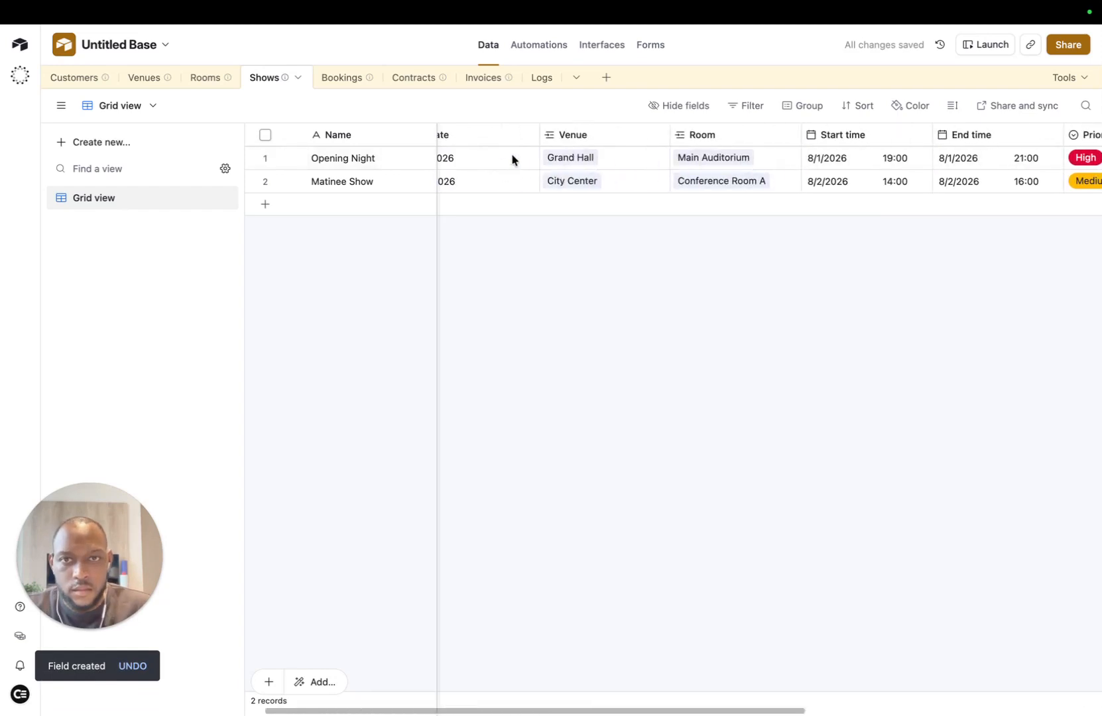
scroll(755, 170, right, 6)
scroll(773, 175, left, 3)
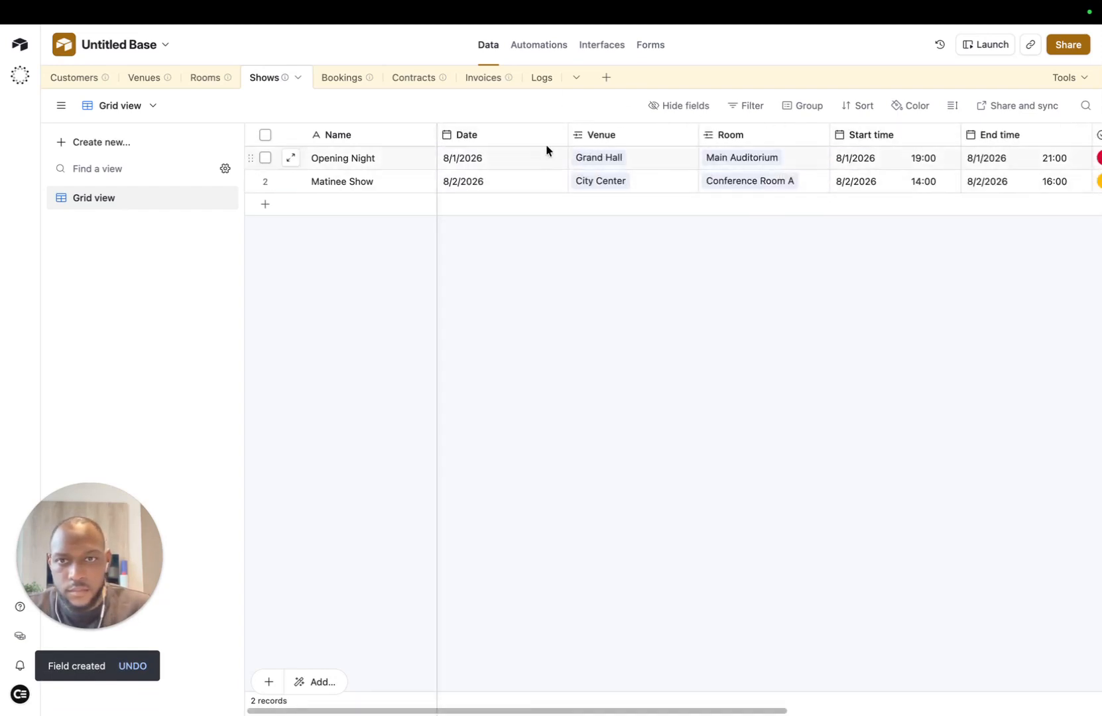
scroll(567, 166, right, 2)
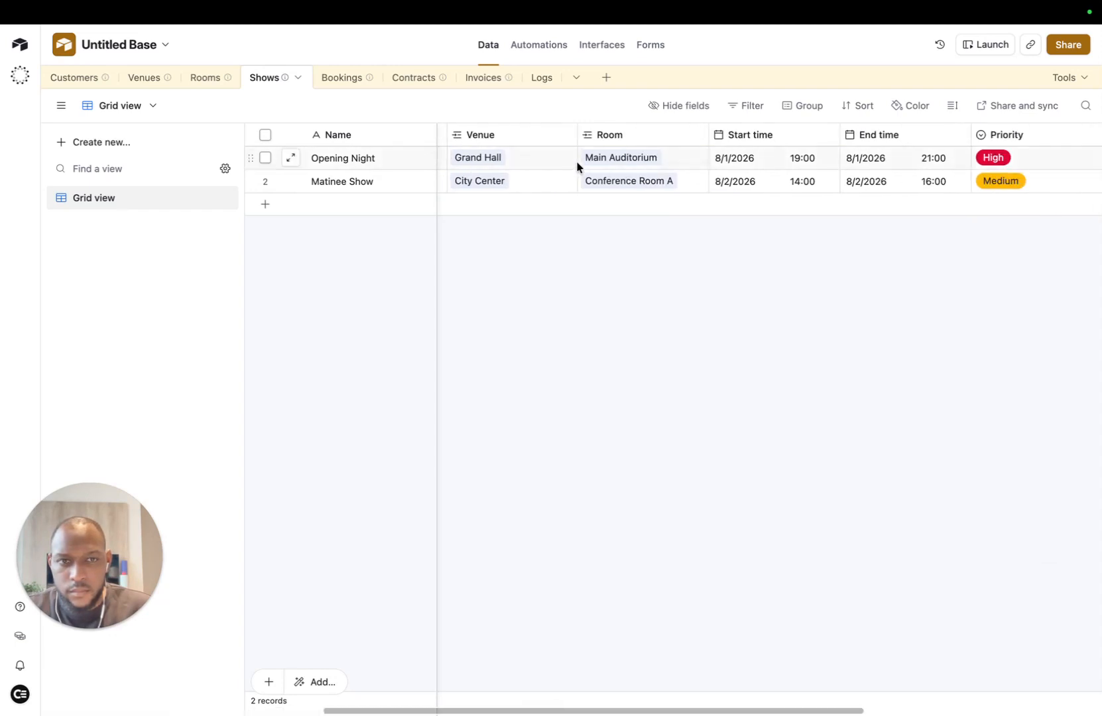
scroll(576, 166, left, 2)
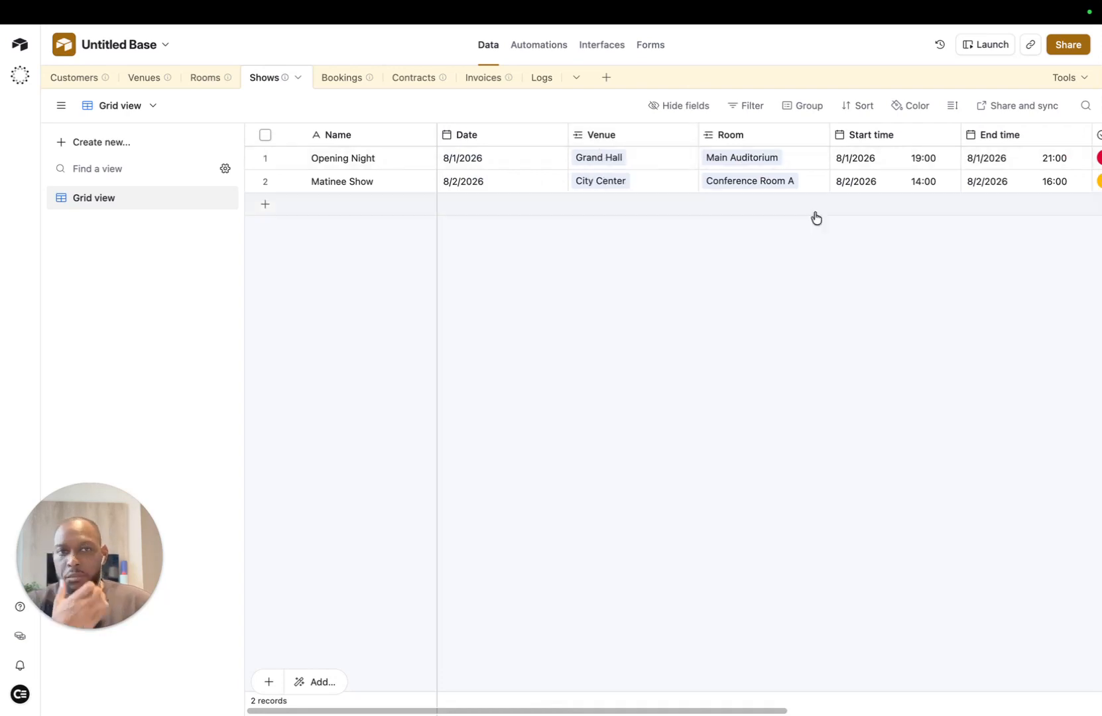
scroll(550, 169, right, 1)
scroll(550, 161, right, 1)
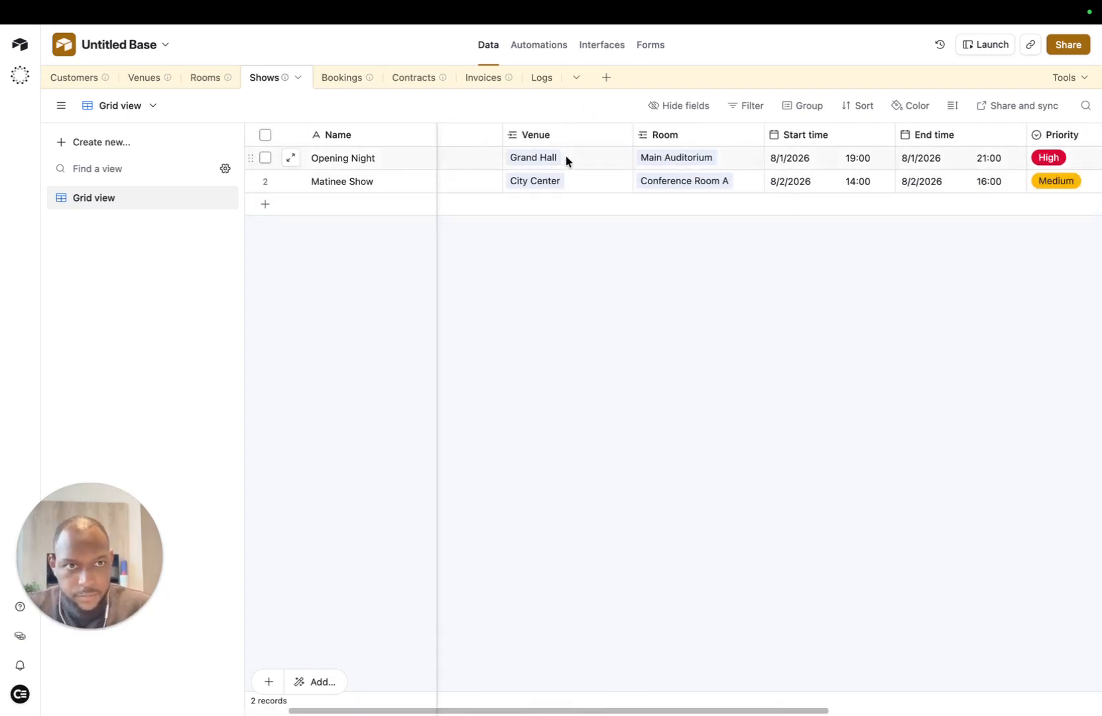
scroll(597, 175, right, 1)
scroll(649, 175, left, 1)
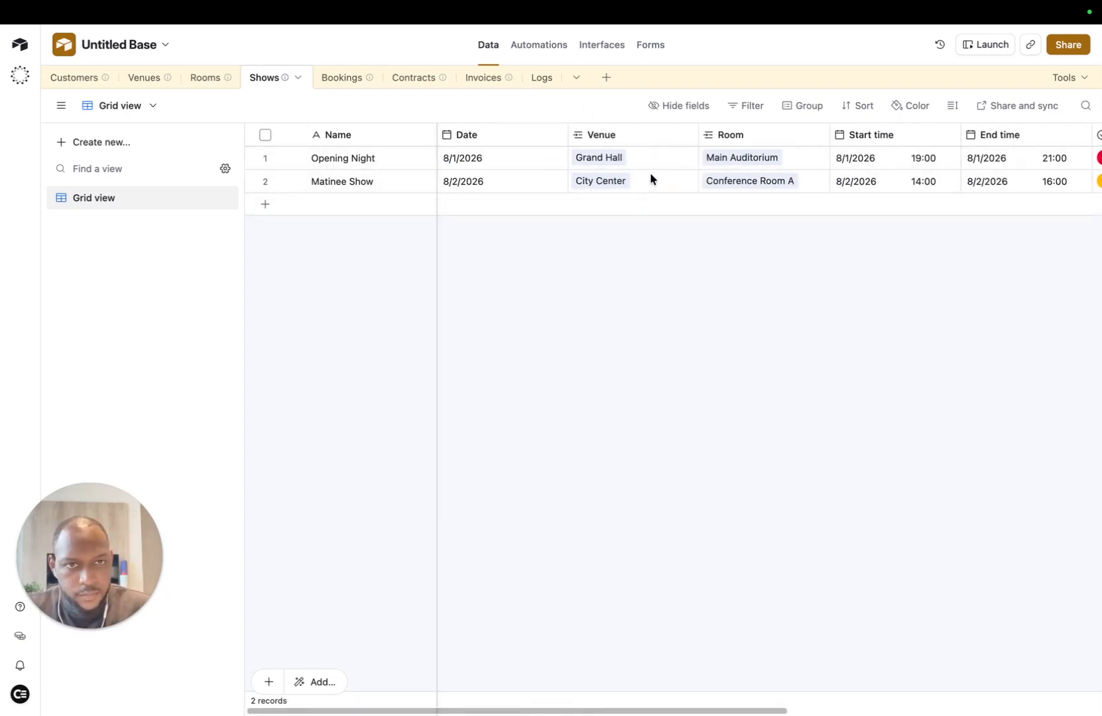
scroll(653, 179, right, 3)
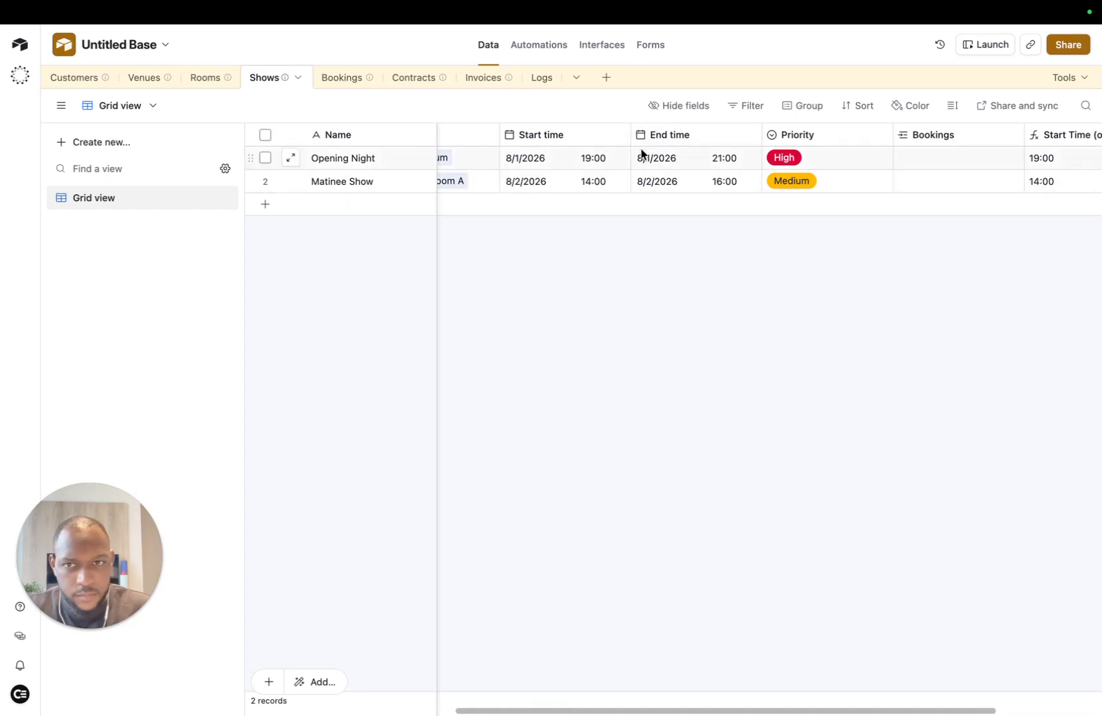
scroll(774, 157, left, 3)
scroll(774, 157, right, 5)
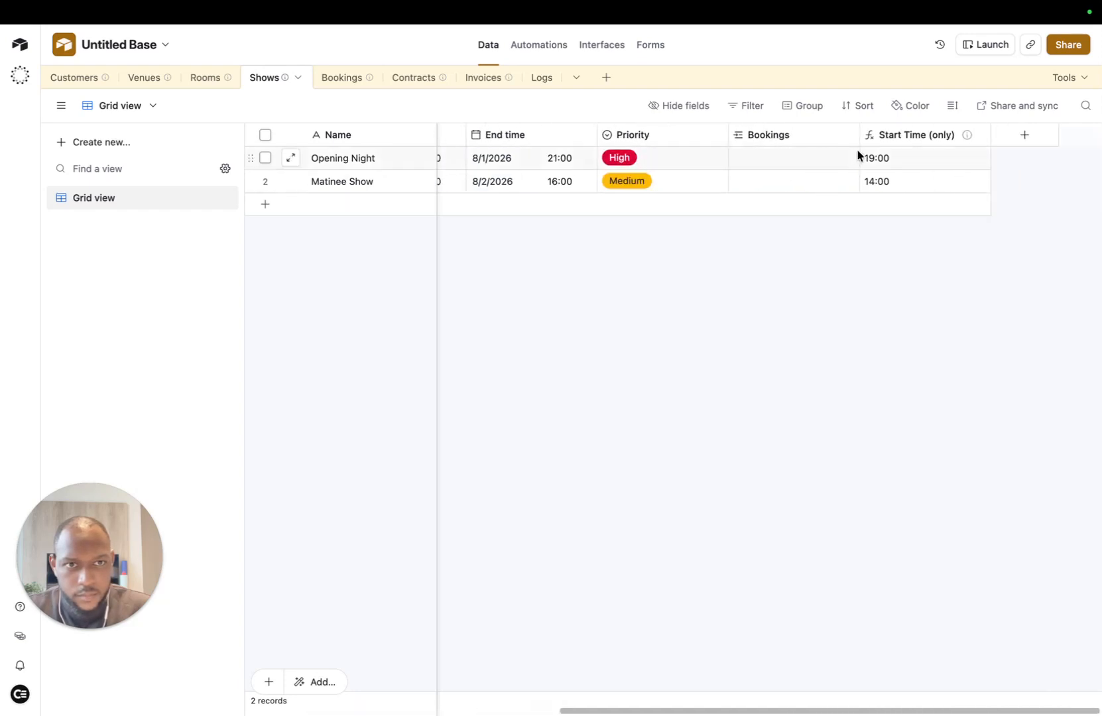
Step: Duplicate the Start Time (only) field and rename the copy 'End Time (only)'
click(978, 135)
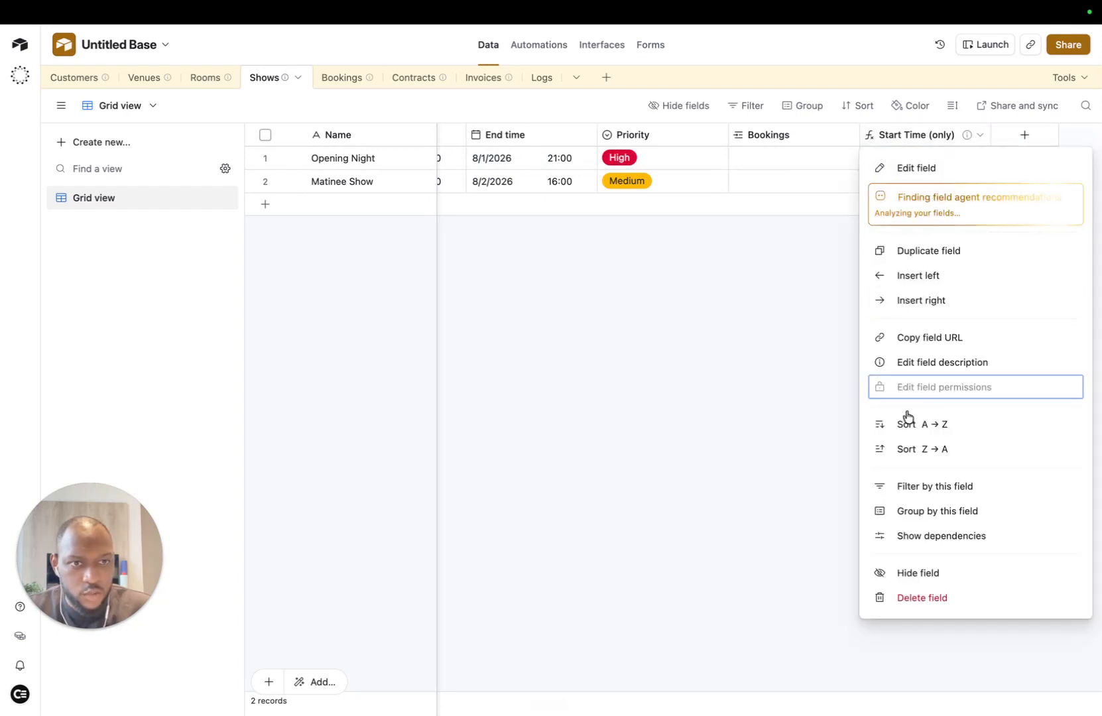
click(915, 249)
scroll(987, 146, right, 2)
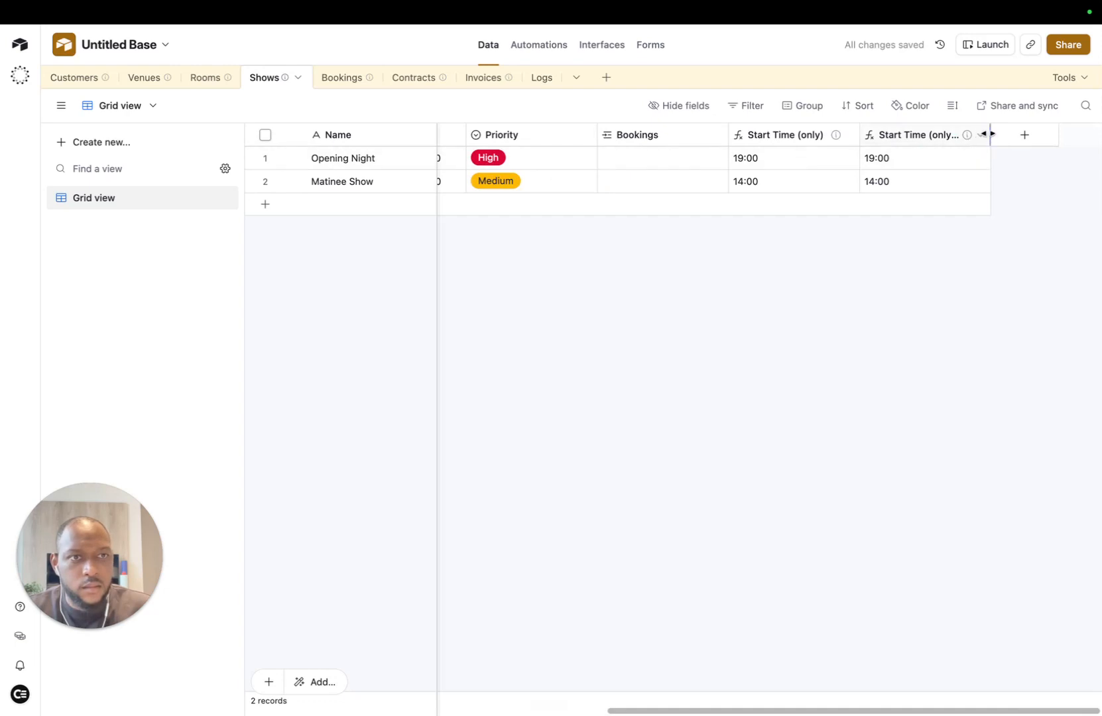
click(980, 135)
click(928, 178)
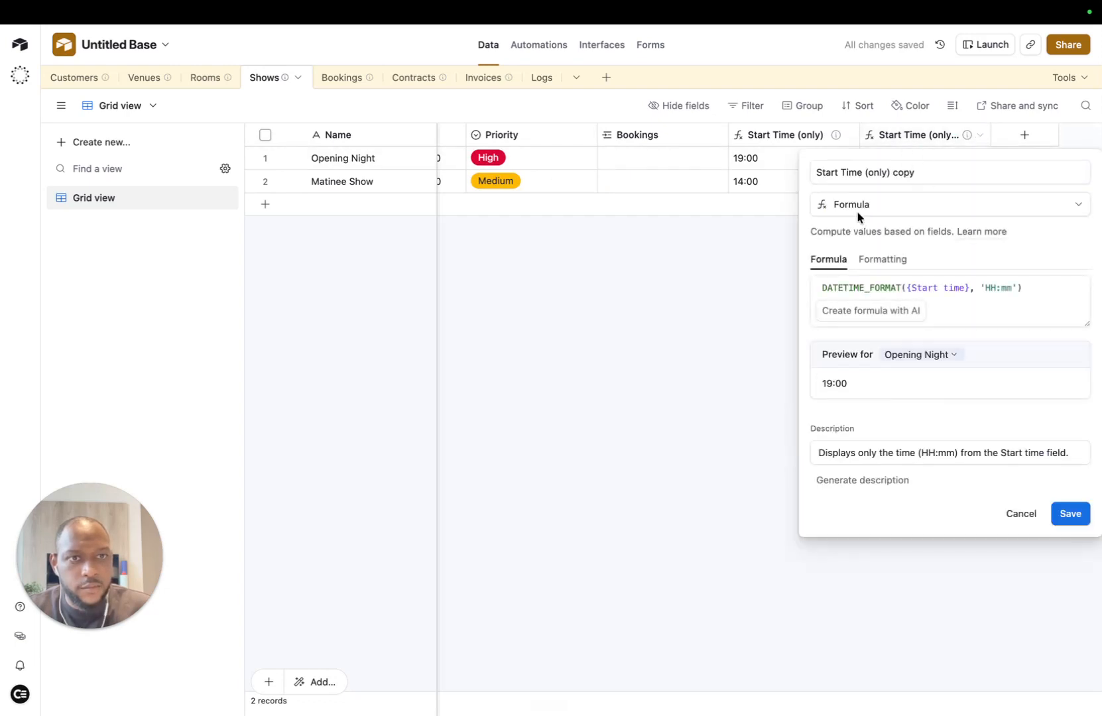
double_click(822, 172)
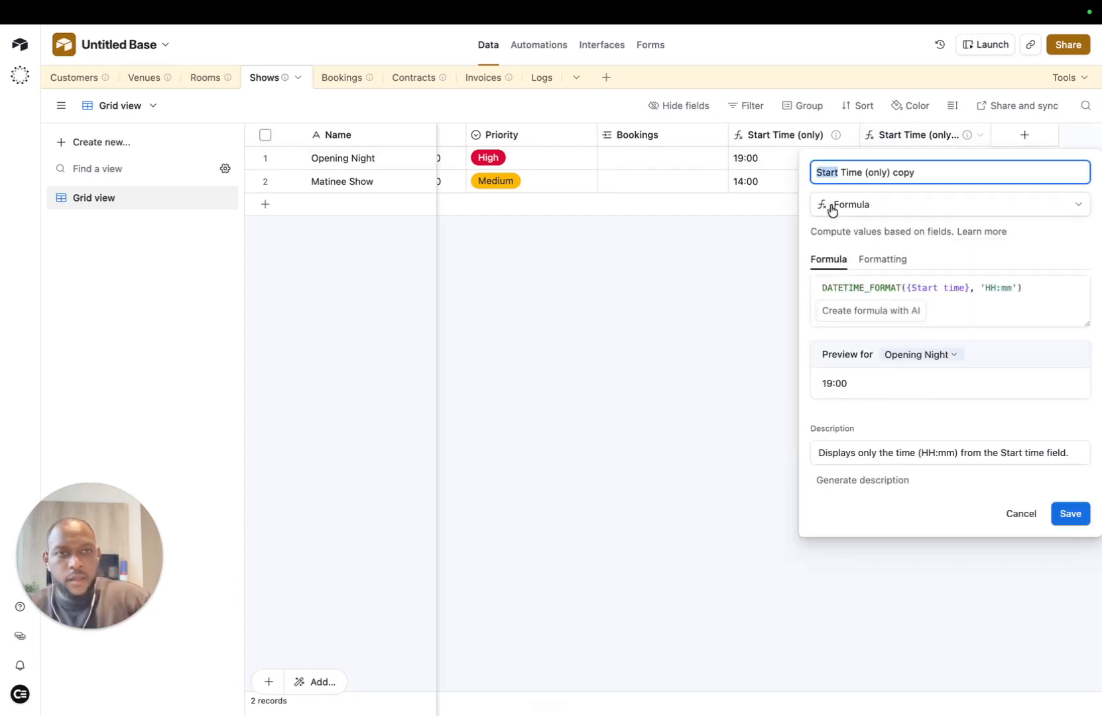
text(End)
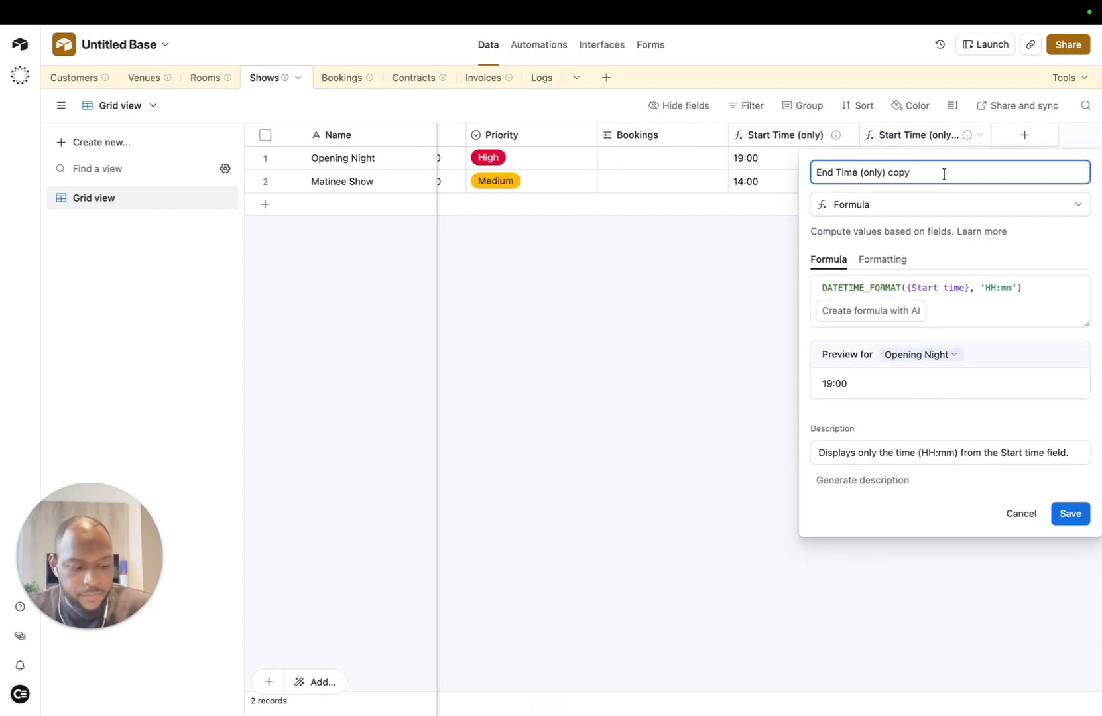
click(990, 340)
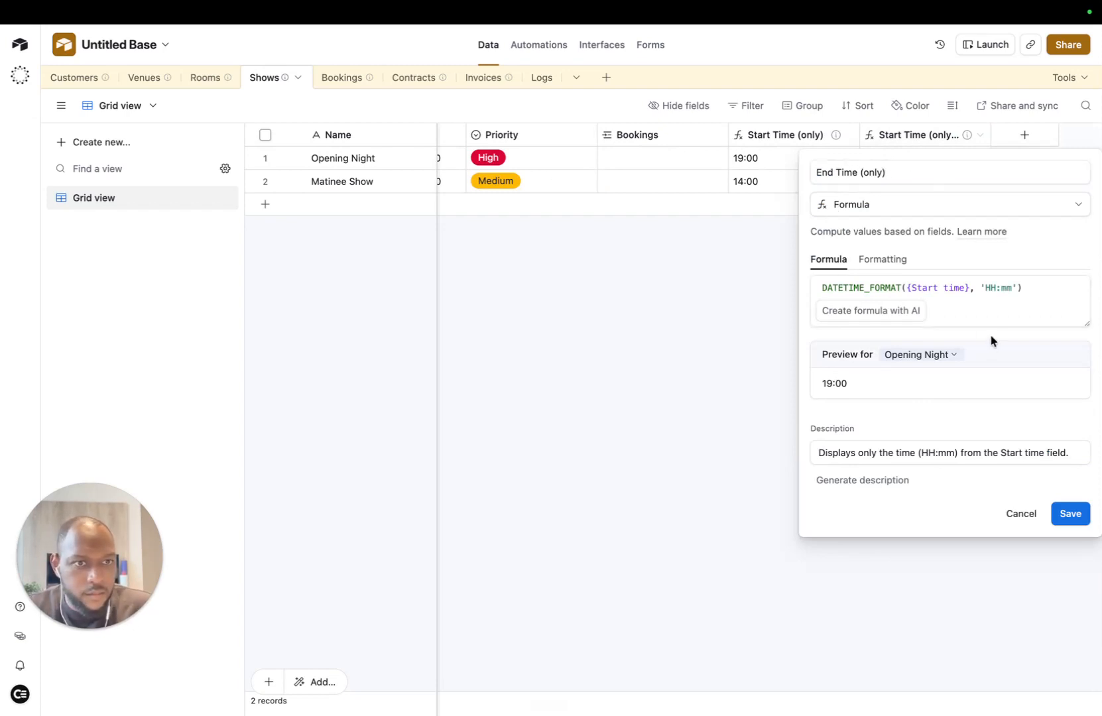
Step: Change the copy's formula reference from {Start time} to {End time} and save
click(925, 285)
double_click(925, 285)
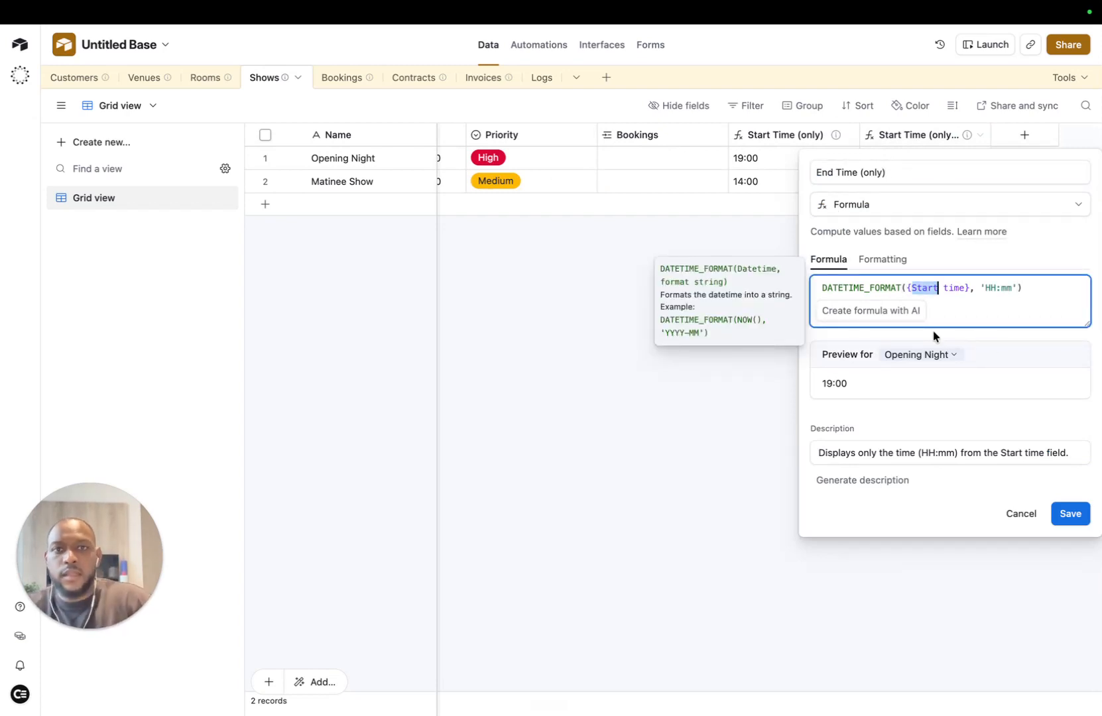
text(End)
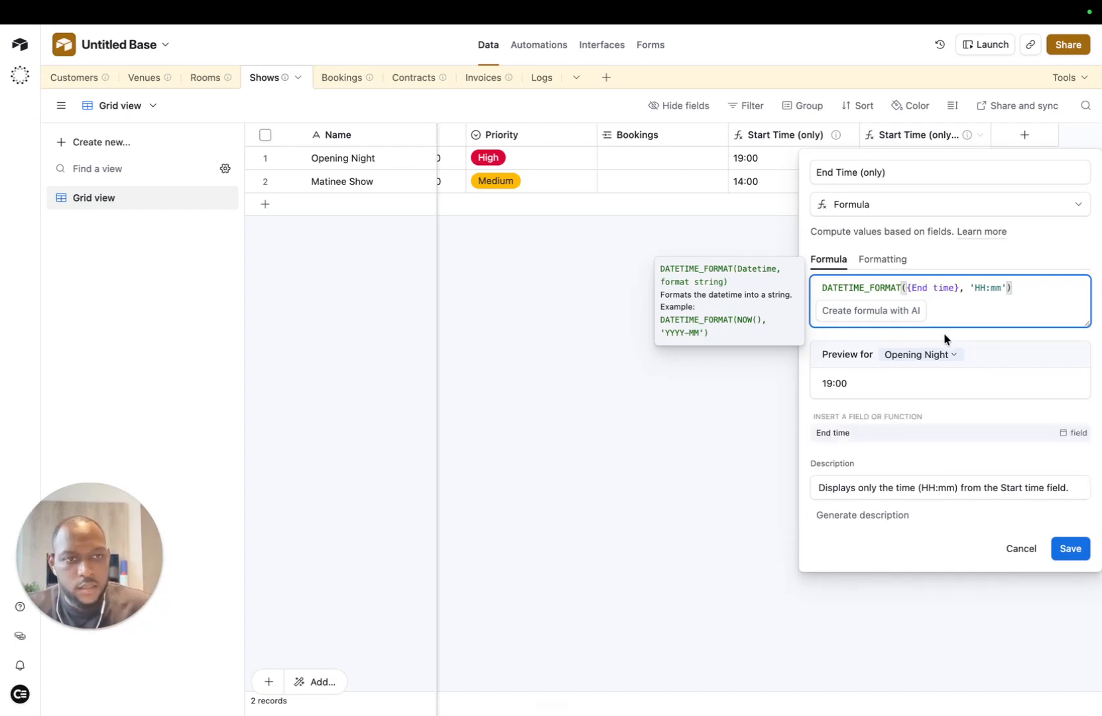
click(1058, 548)
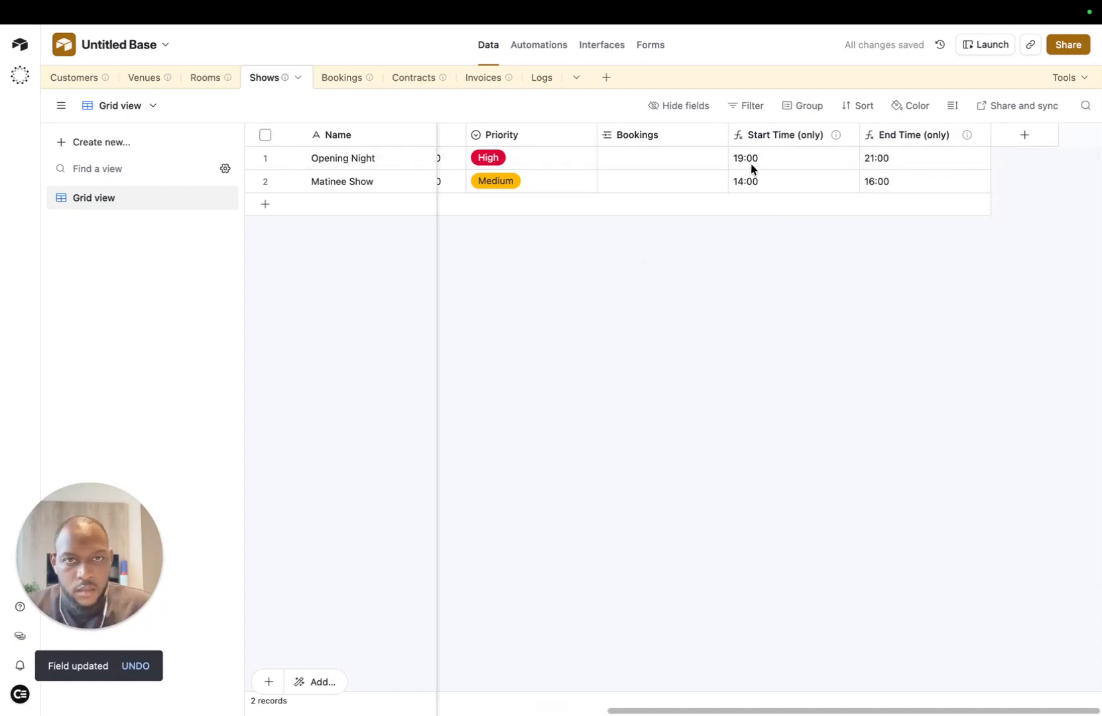
scroll(840, 165, left, 5)
scroll(849, 169, left, 3)
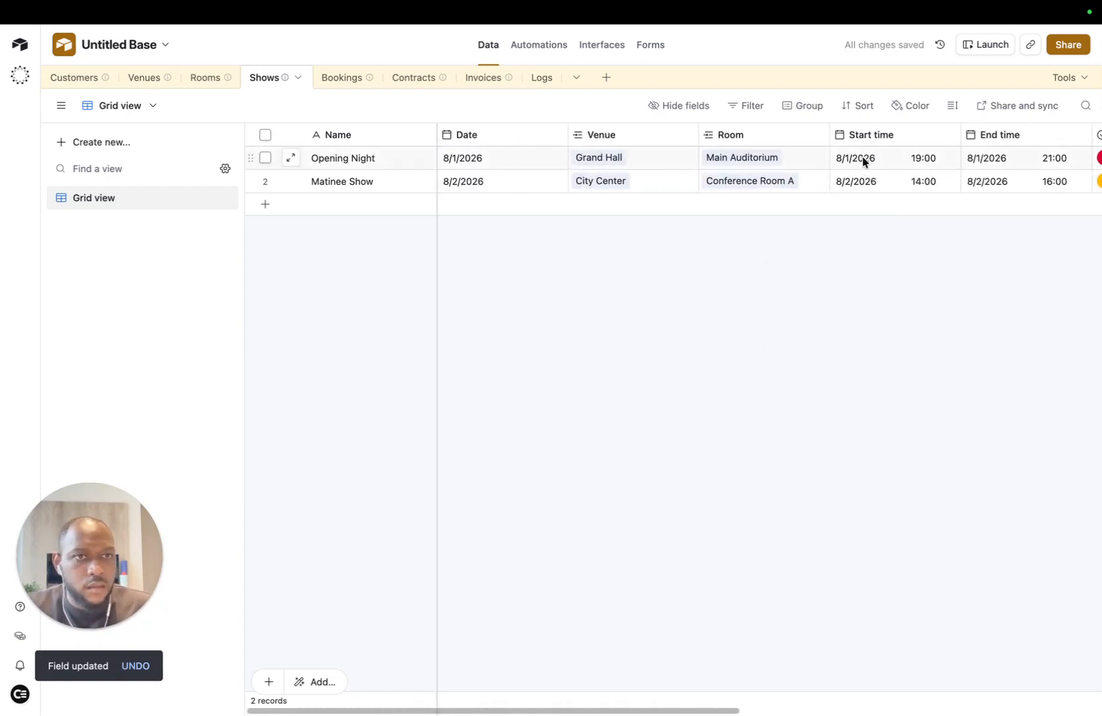
scroll(863, 157, right, 3)
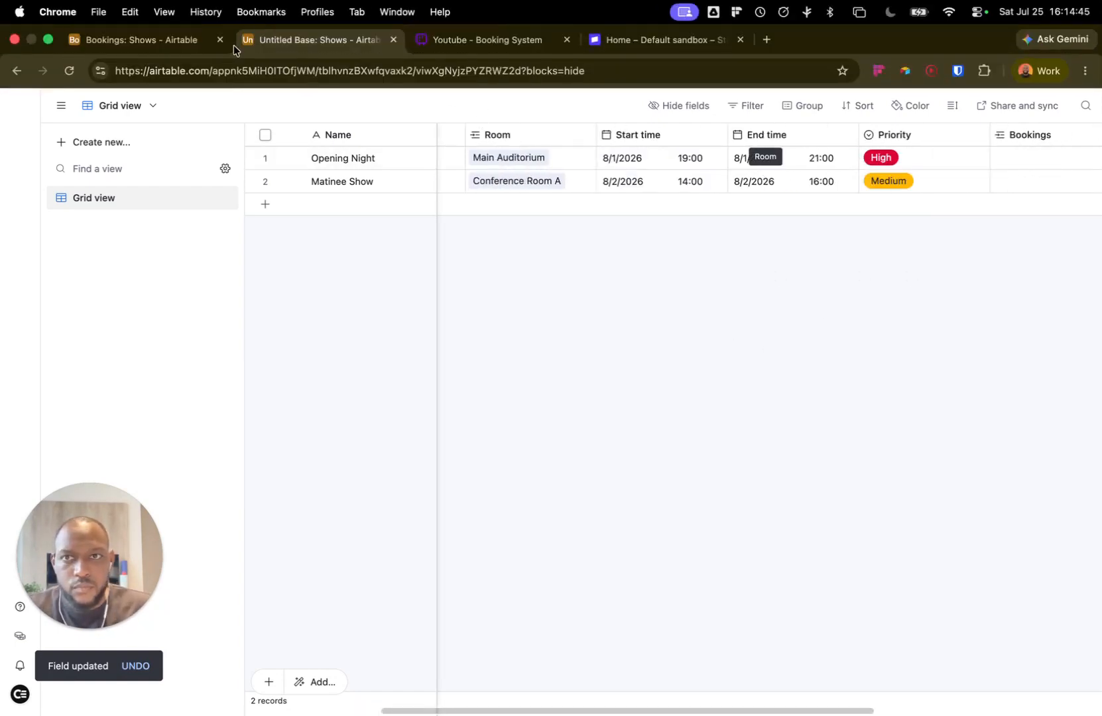
Step: In the calendar's event fields, hide Start time and End time and show both time-only fields
click(226, 41)
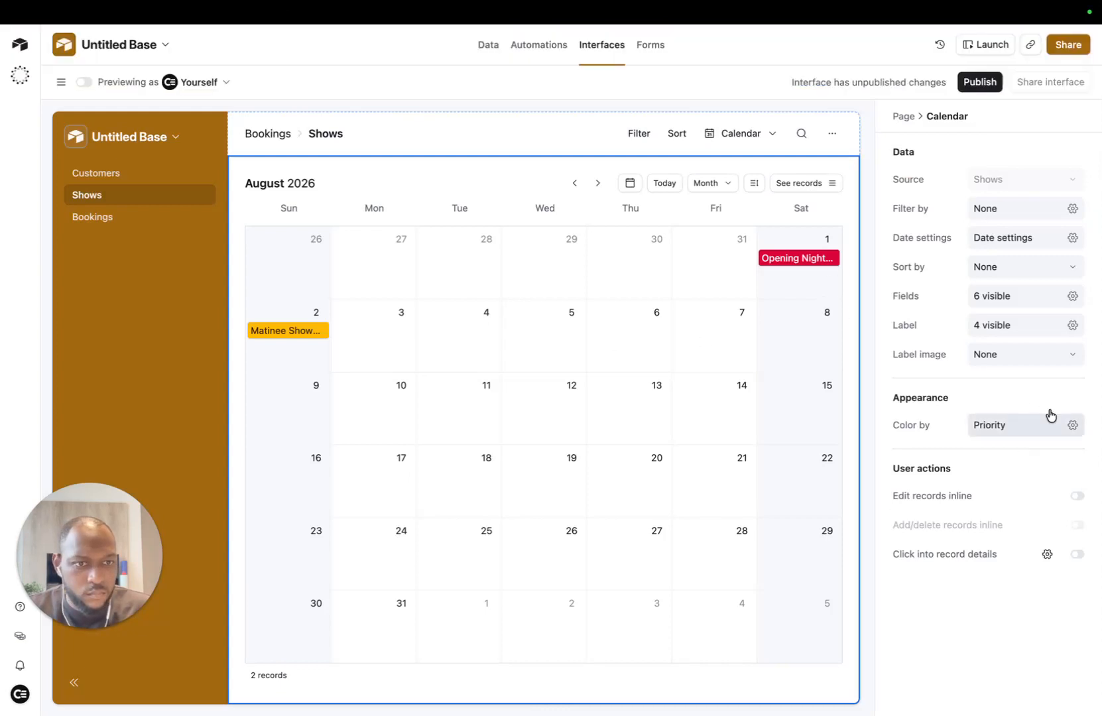
click(277, 336)
click(1070, 299)
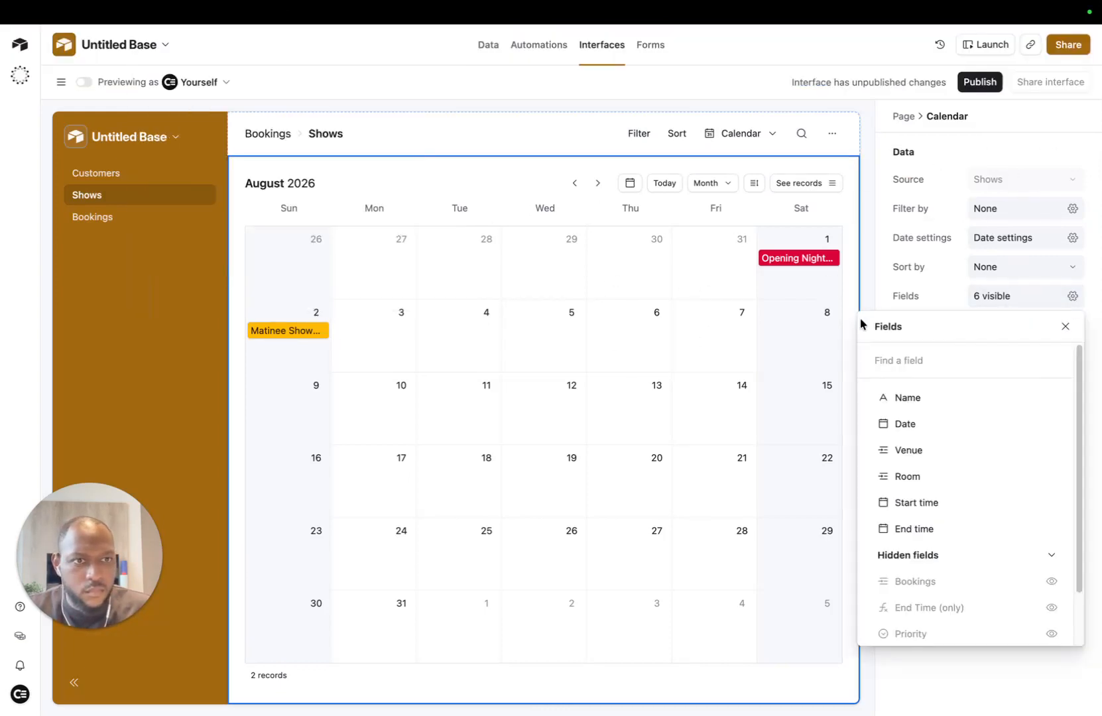
click(1051, 503)
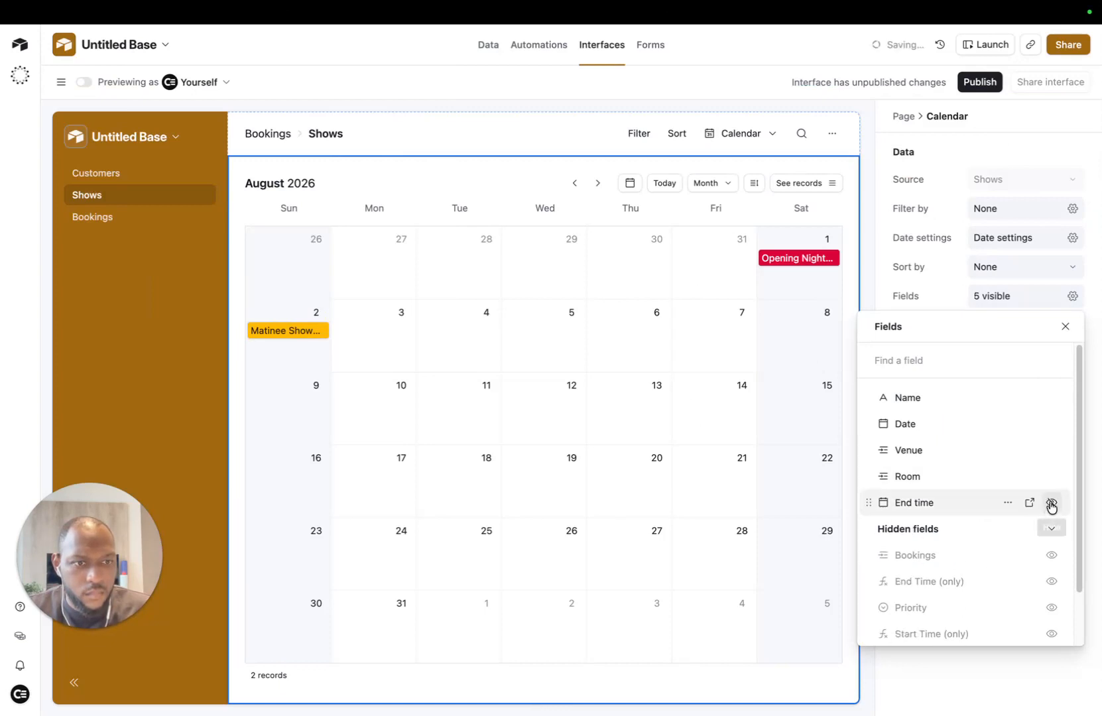
click(1051, 505)
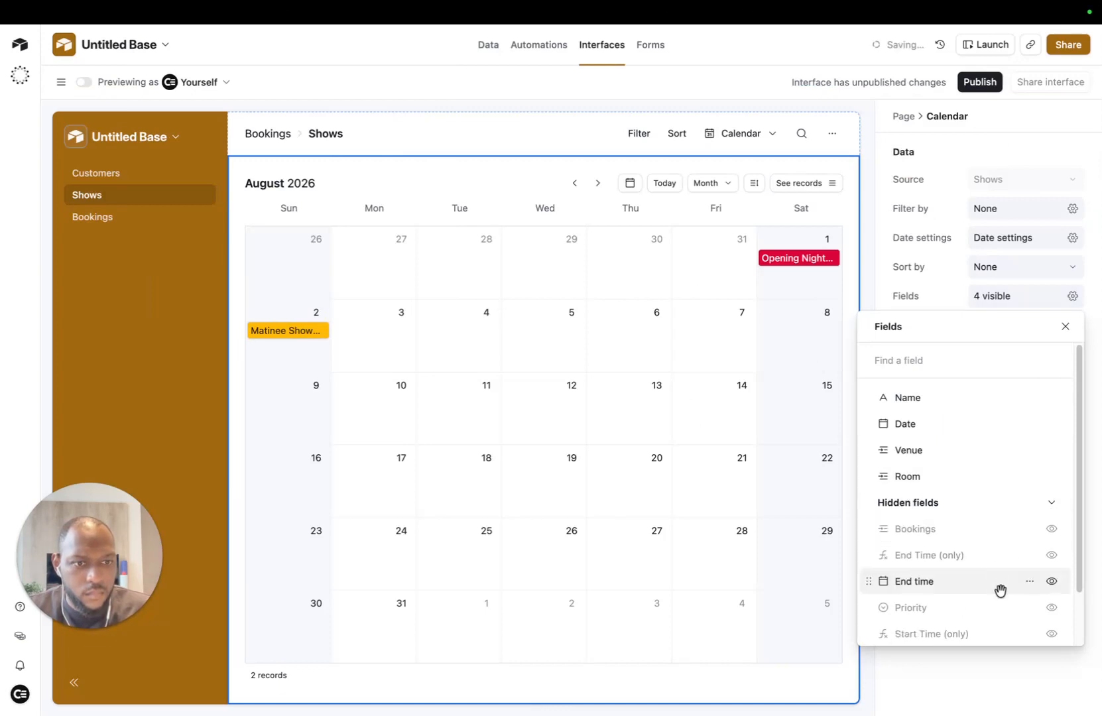
click(1051, 634)
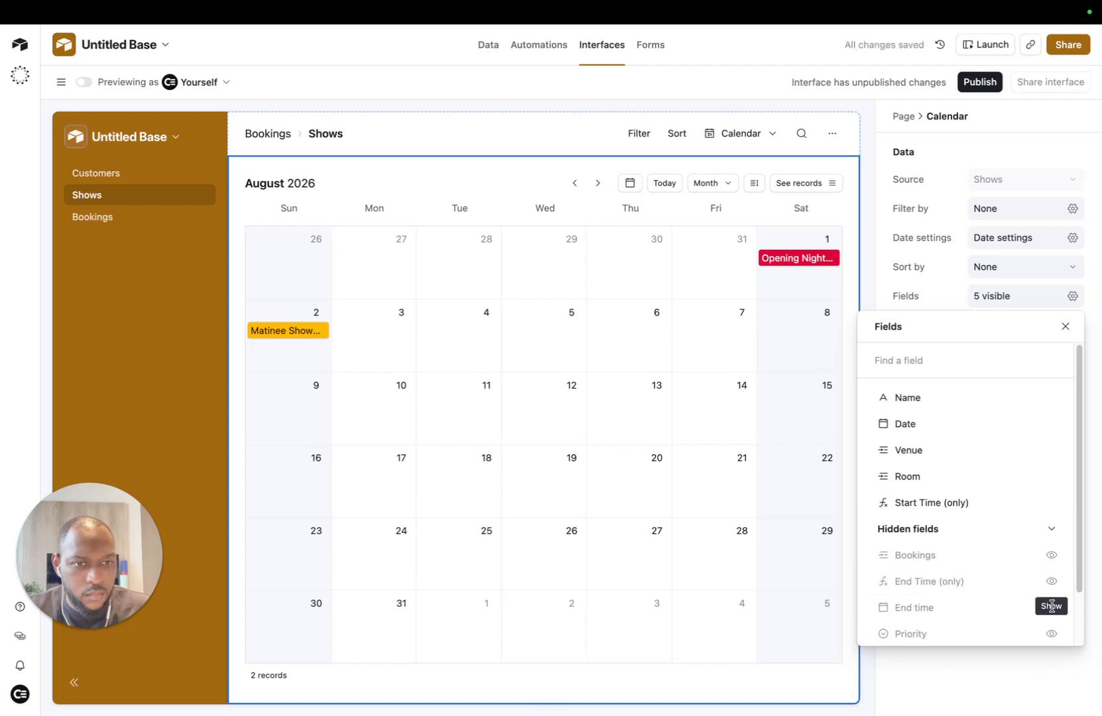
click(1051, 582)
Step: Check that the Opening Night event shows 19:00–21:00
scroll(915, 556, down, 1)
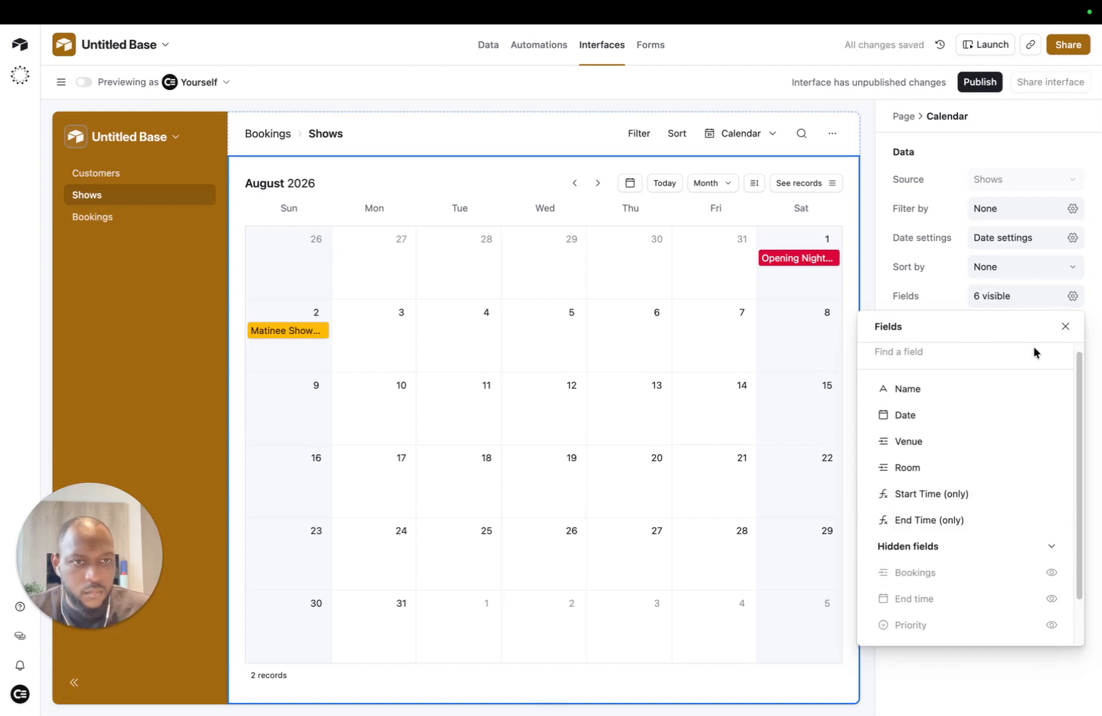
click(786, 260)
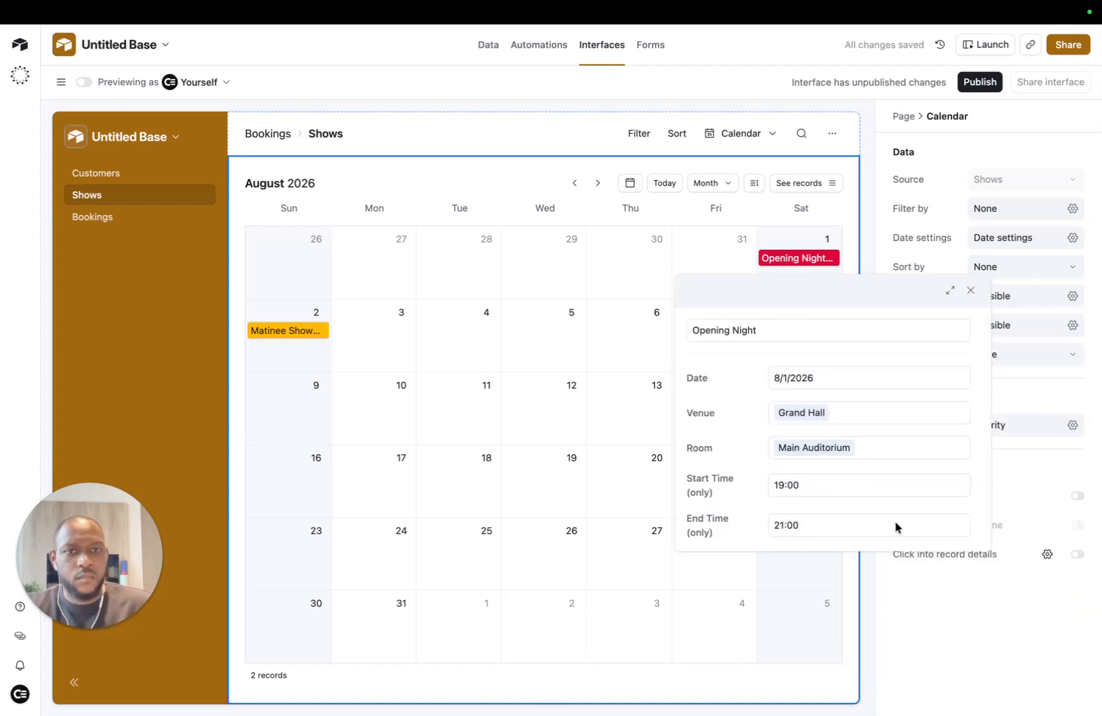
click(1051, 398)
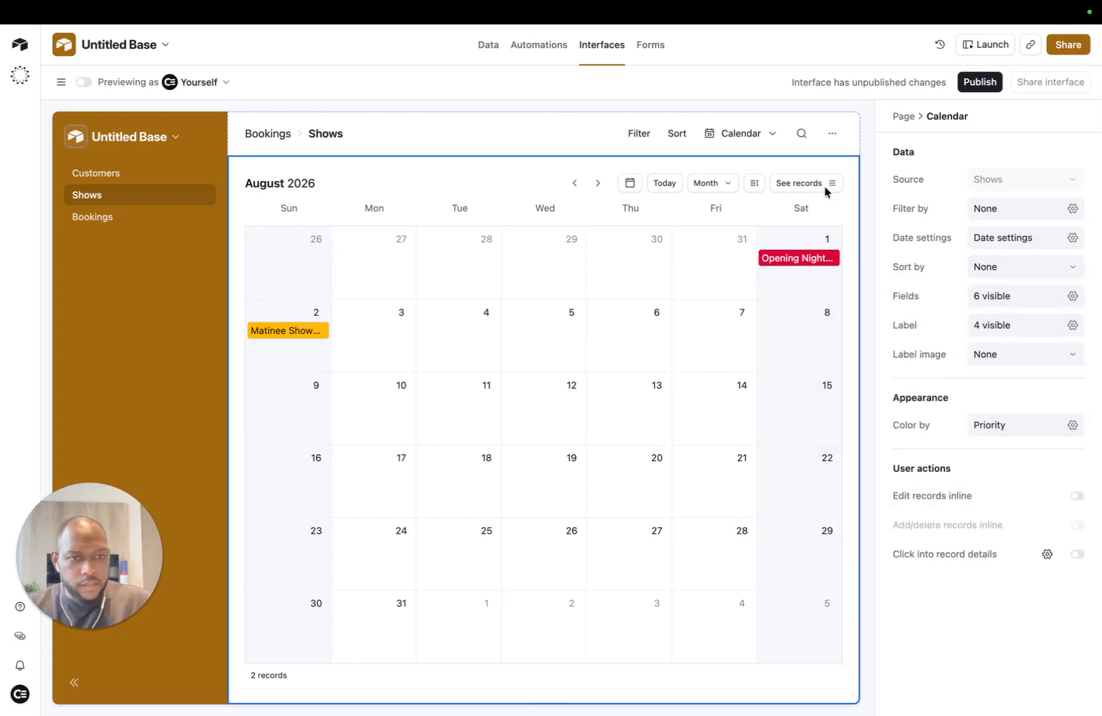
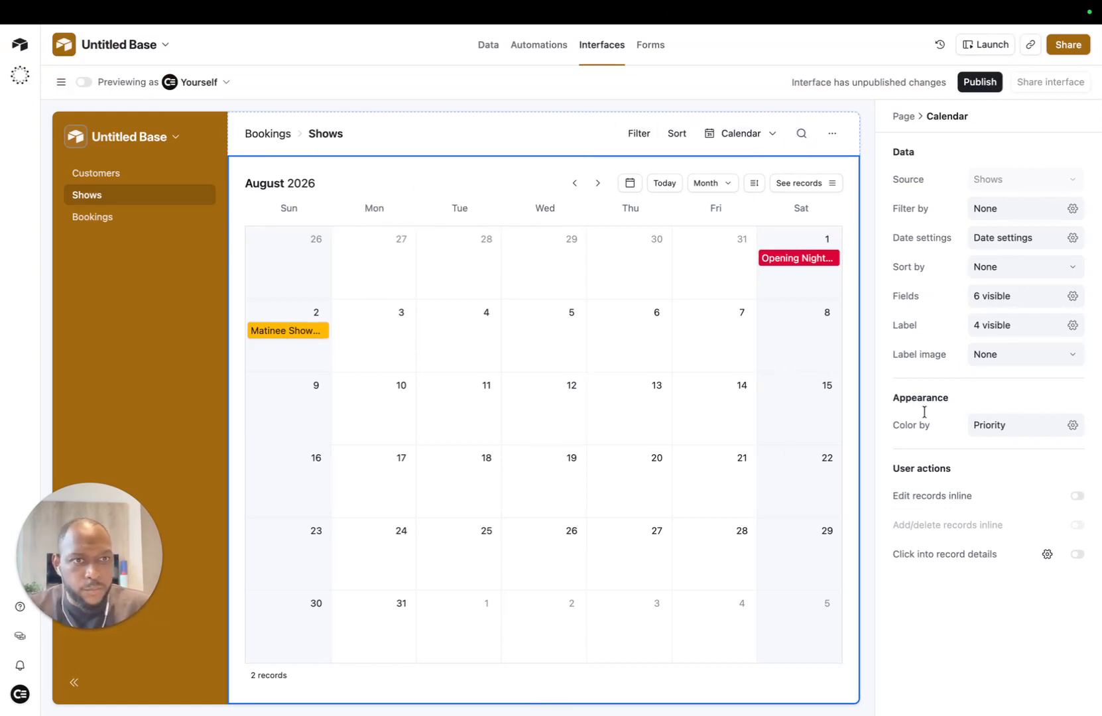
Step: Turn on inline record editing in the Shows calendar, leaving inline add/delete off
click(1076, 496)
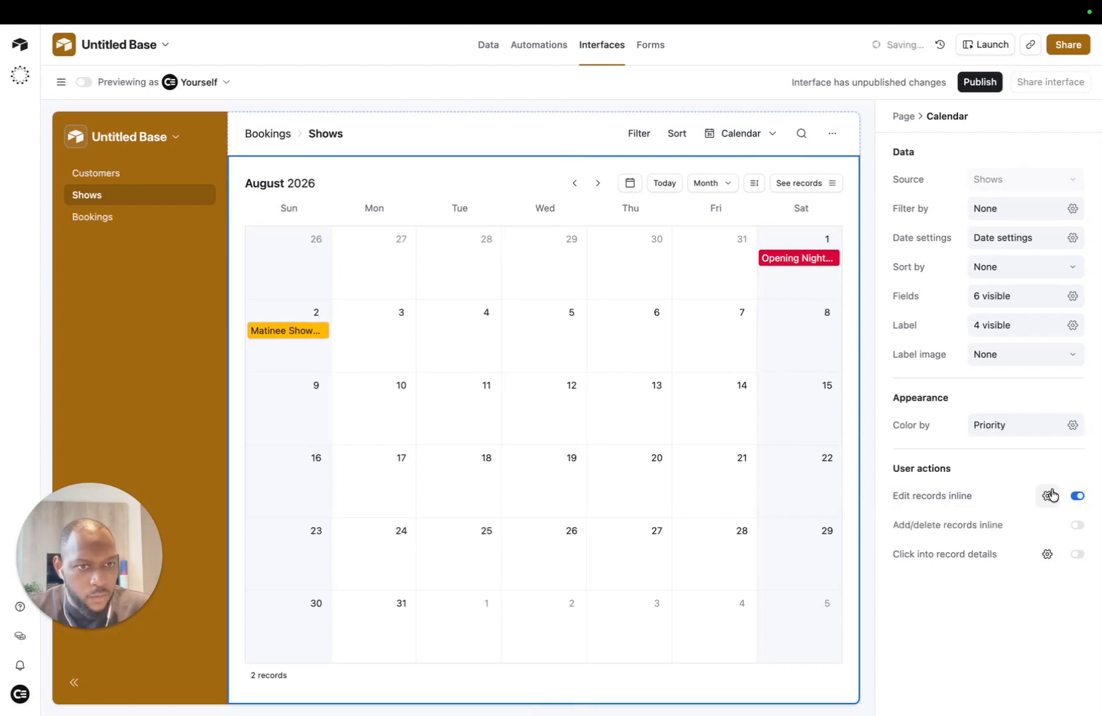
click(1077, 525)
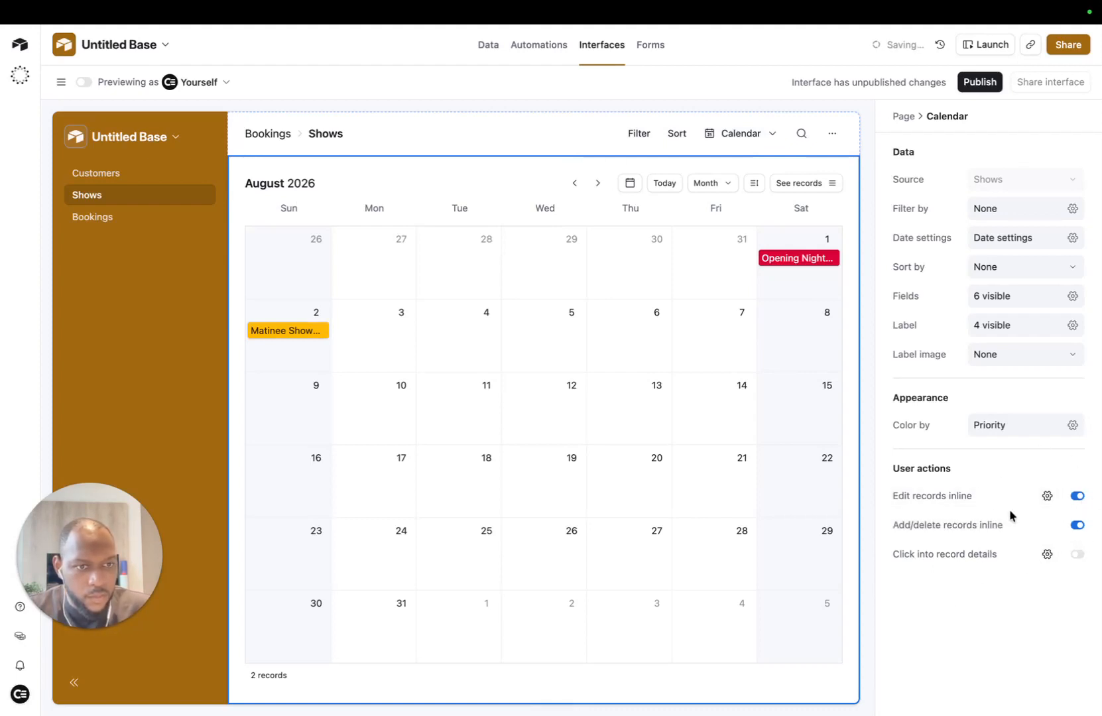
click(1077, 527)
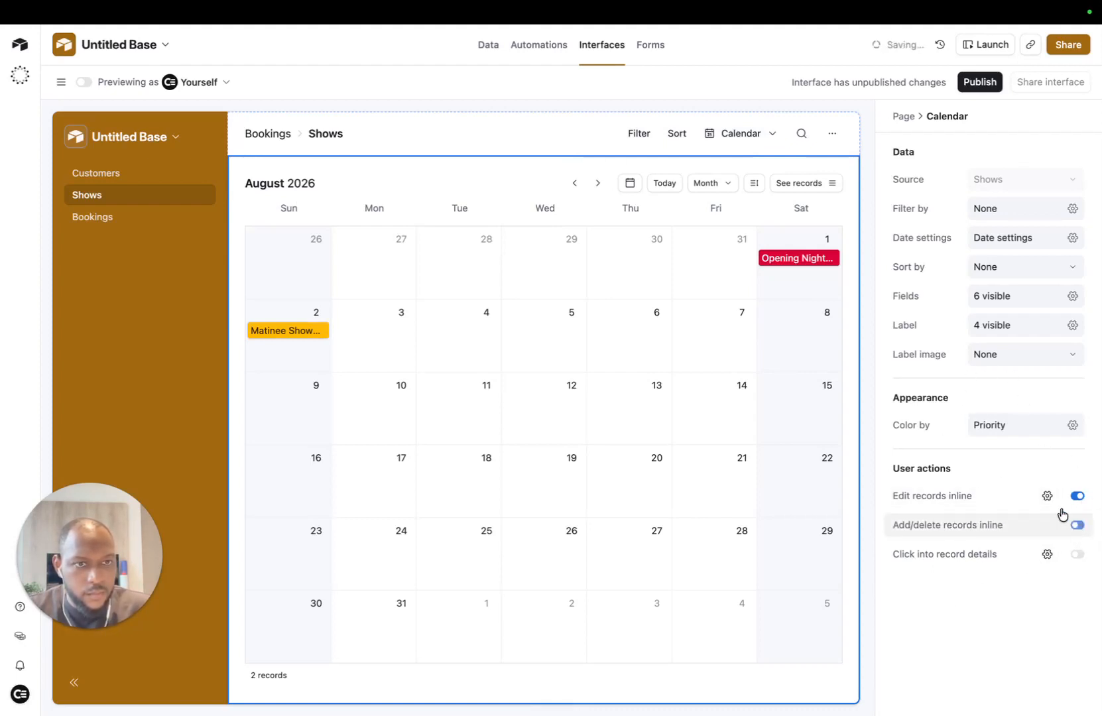
click(553, 130)
scroll(1047, 484, down, 2)
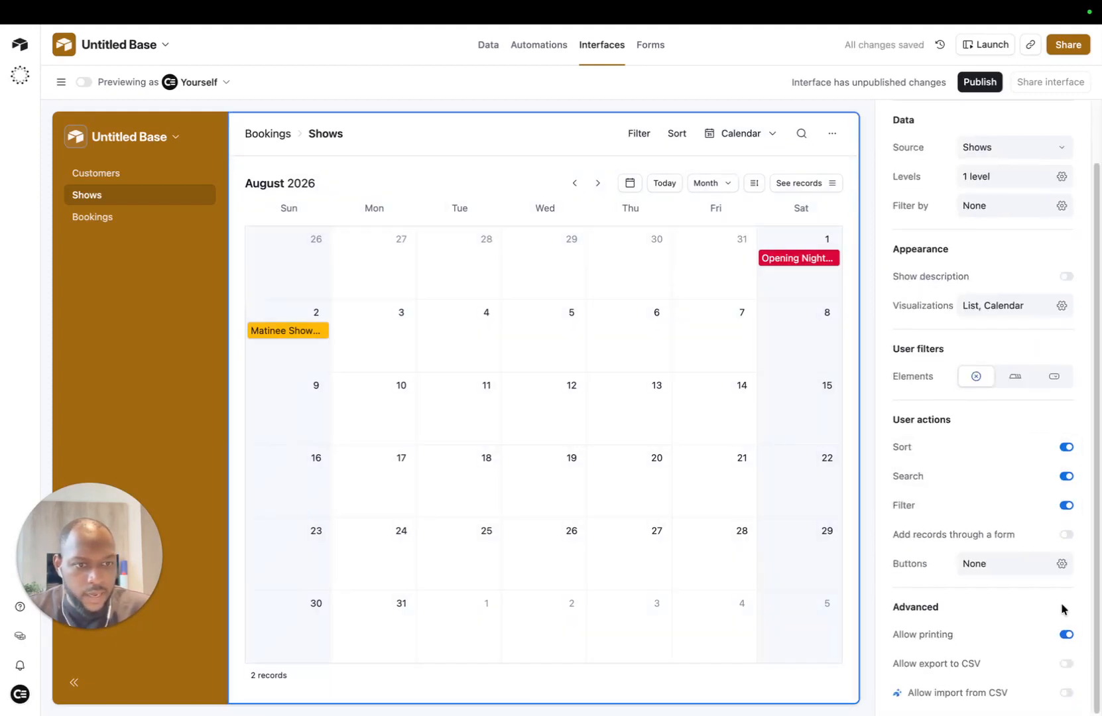
Step: Add a header button that opens a record-creation form for the Shows table
click(972, 563)
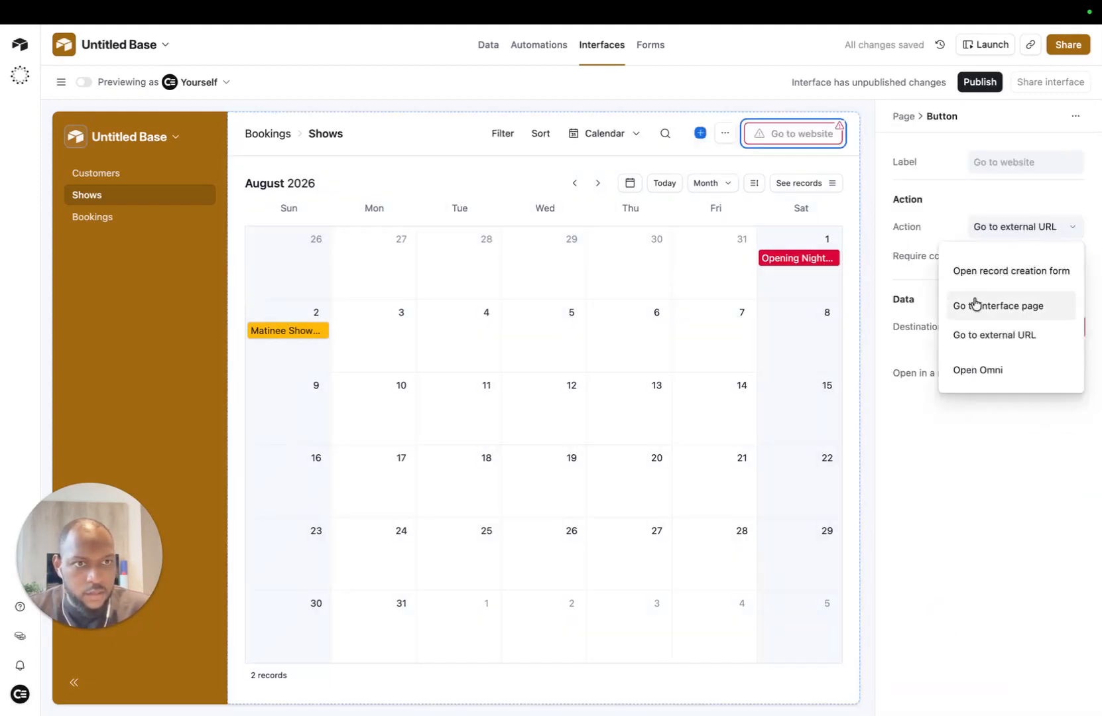
click(1003, 272)
click(1040, 297)
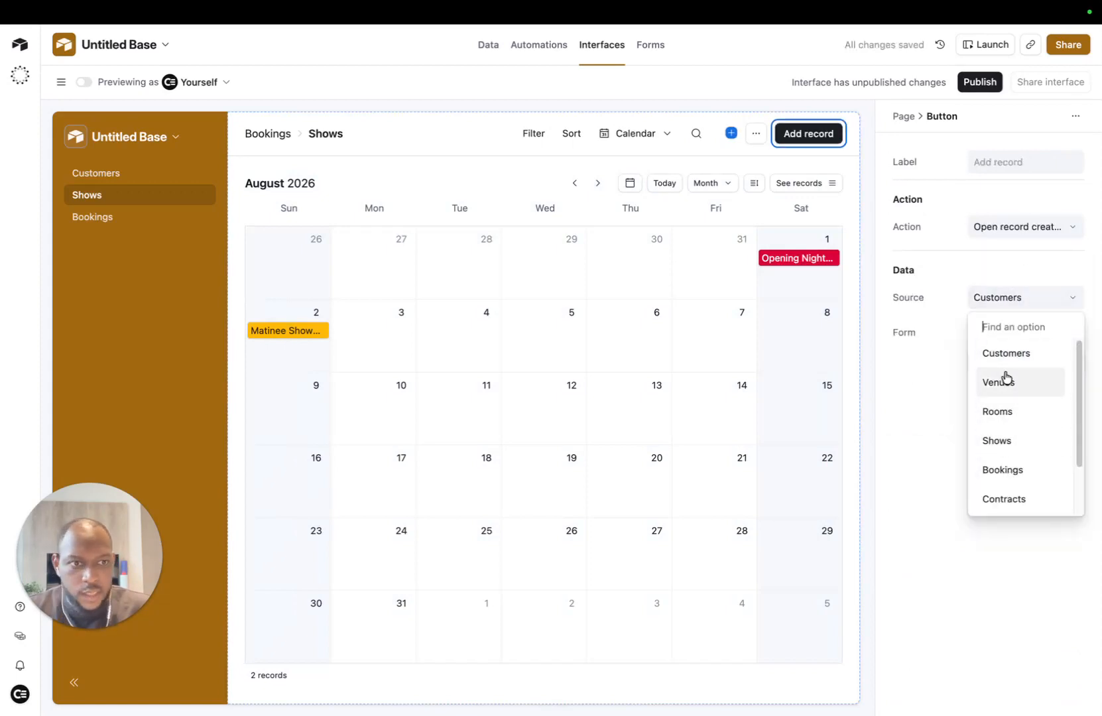
scroll(1011, 504, down, 2)
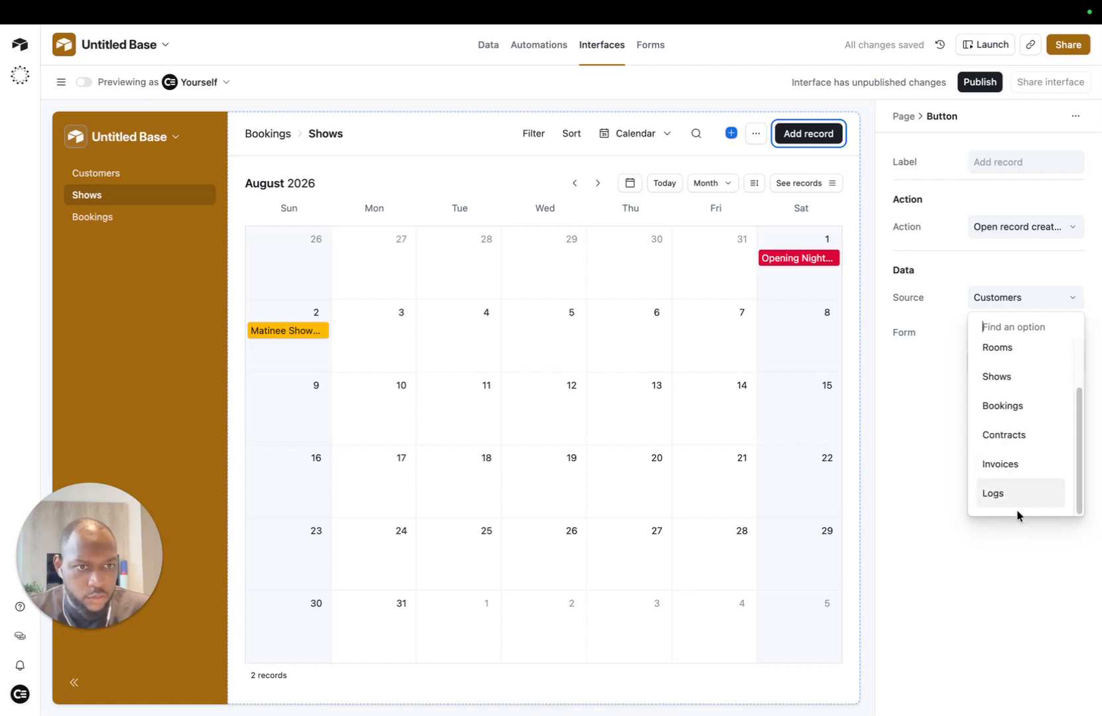
scroll(1019, 464, up, 2)
click(1003, 443)
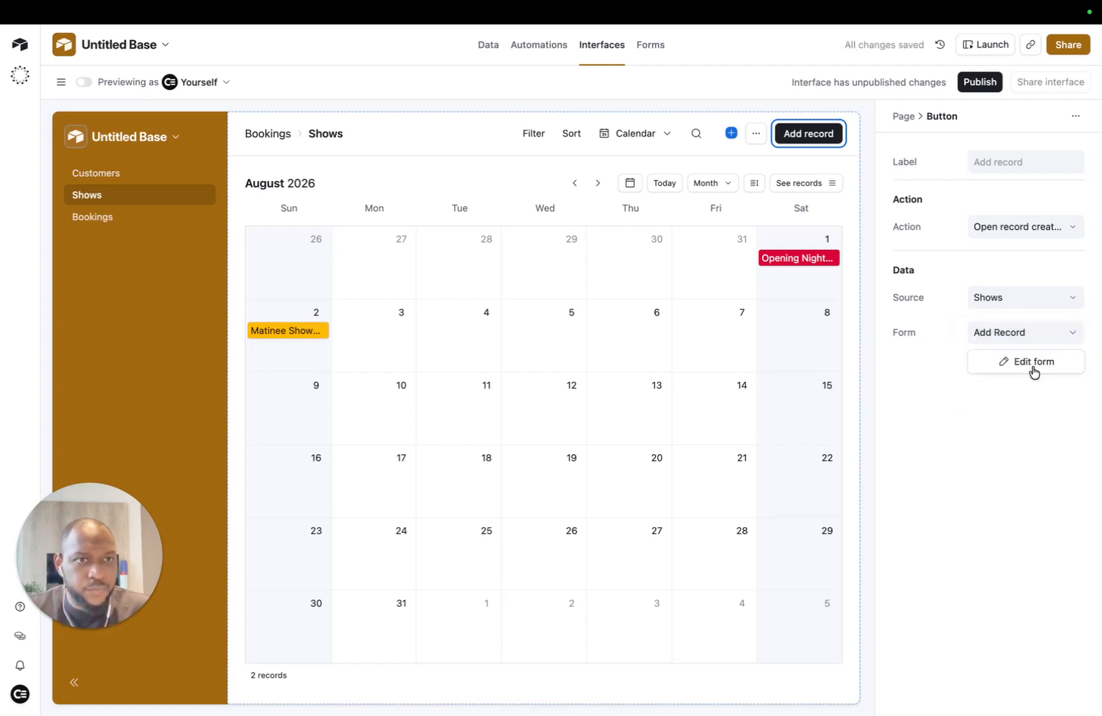
Step: Label the button 'Add Show' and open its form for editing
click(1003, 158)
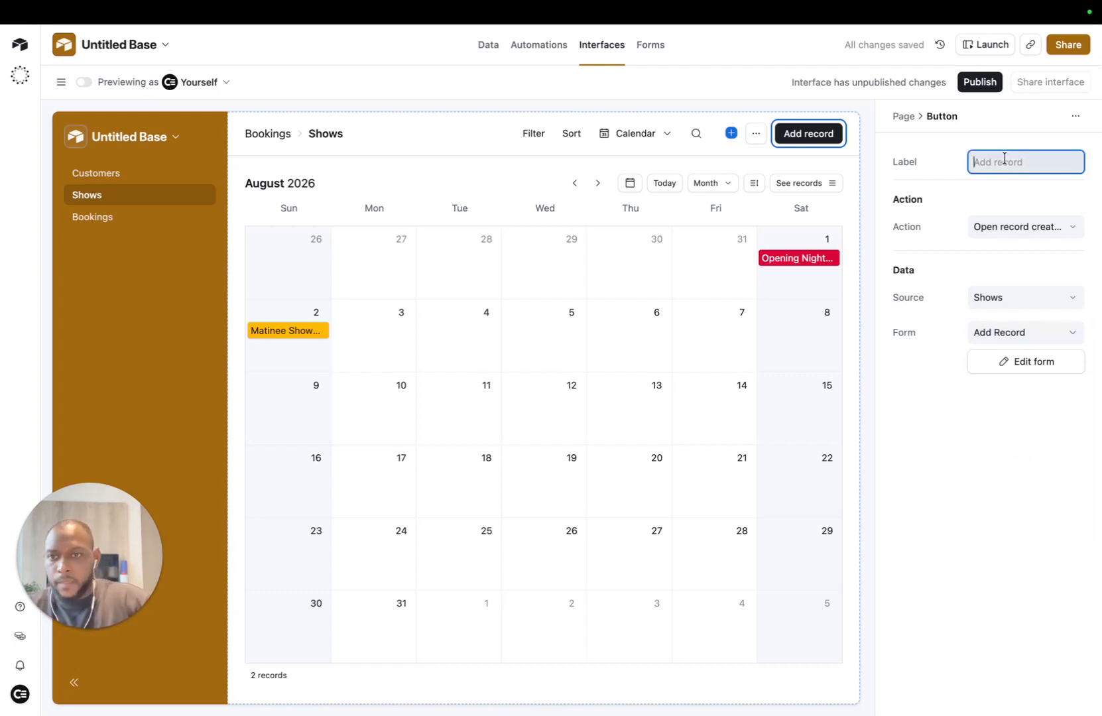
text(Add)
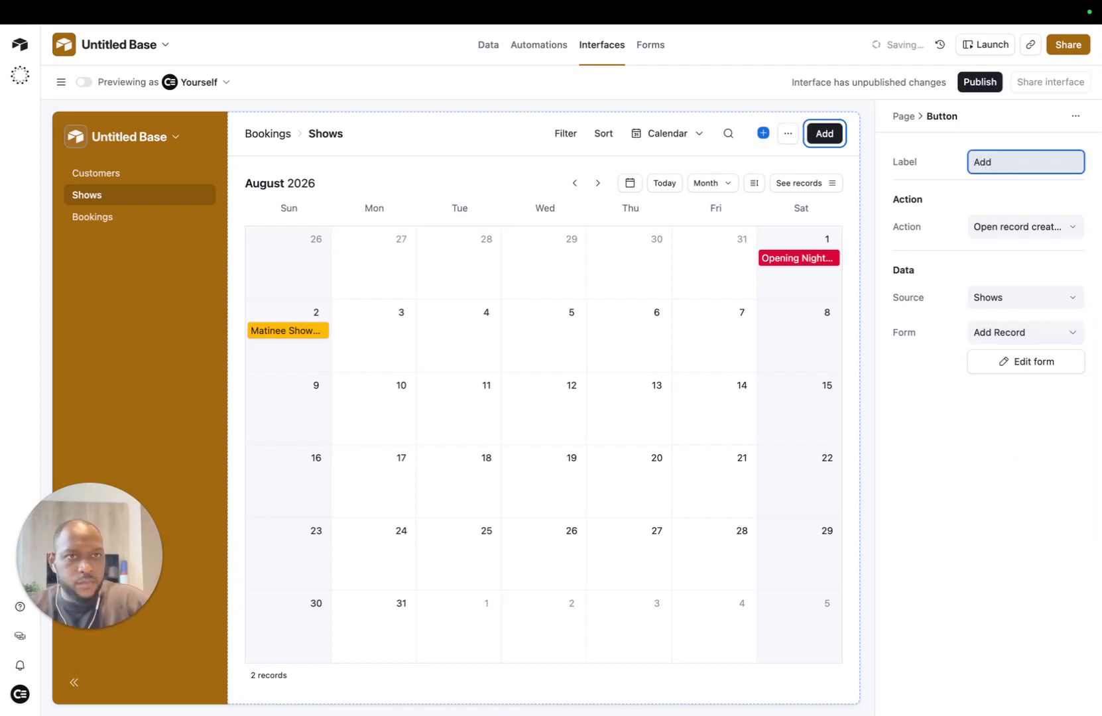
text( Show)
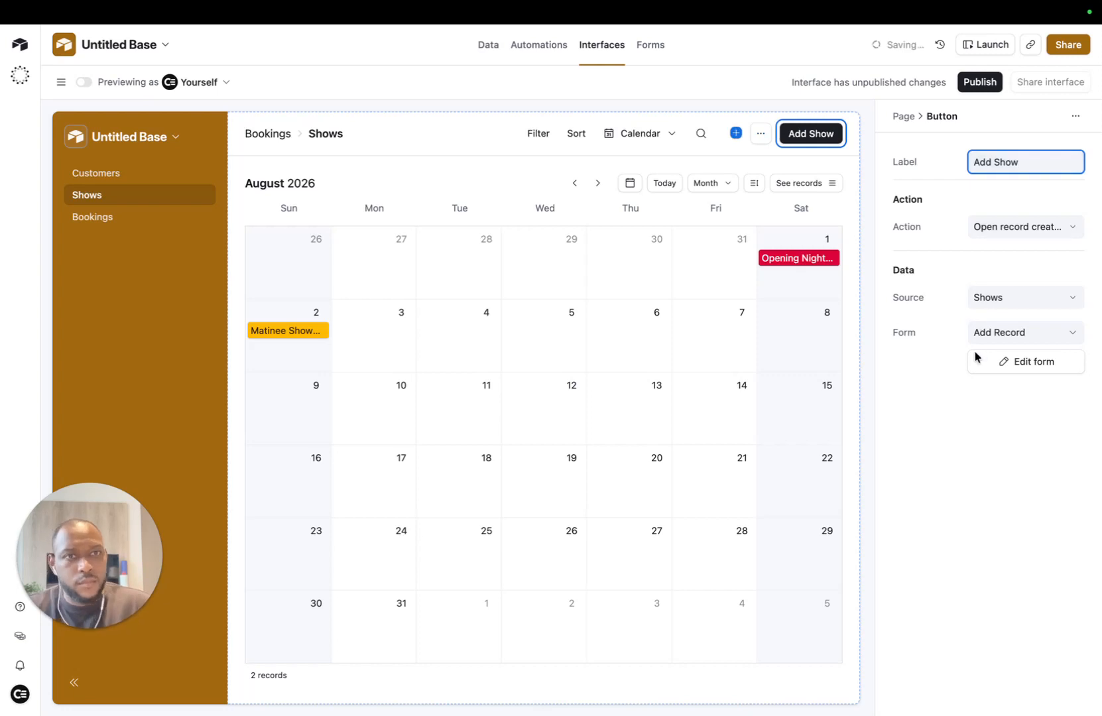
click(1026, 382)
click(1026, 362)
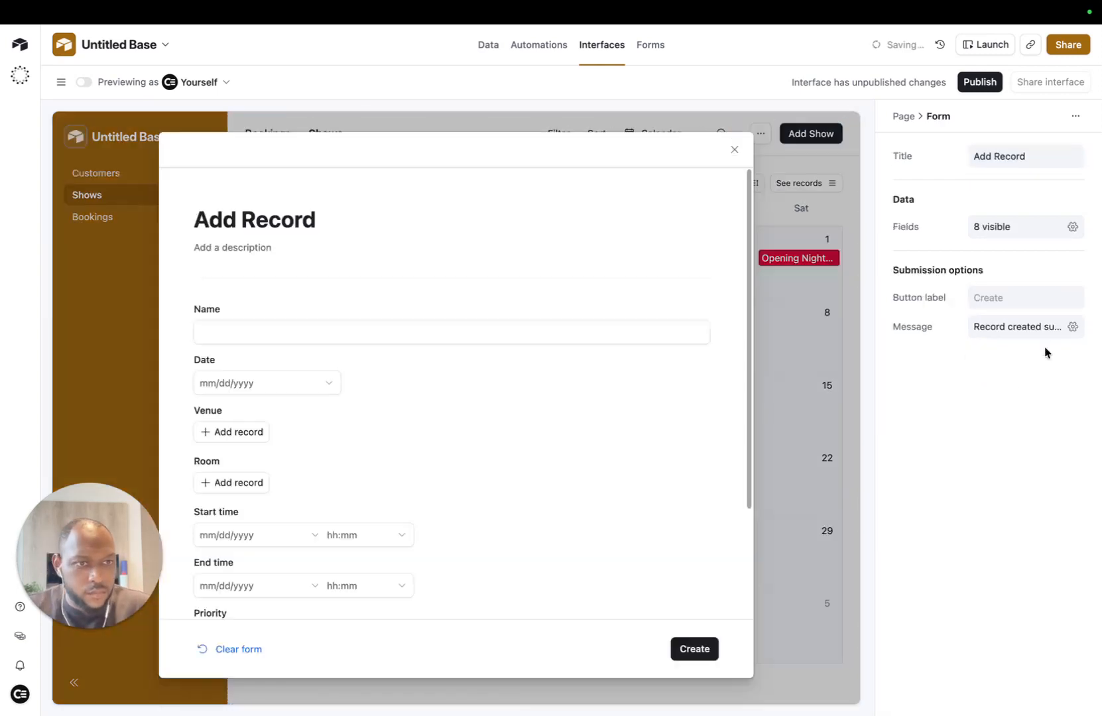
Step: Replace the form title with 'Add Show'
click(318, 220)
key(super+a)
key(BackSpace)
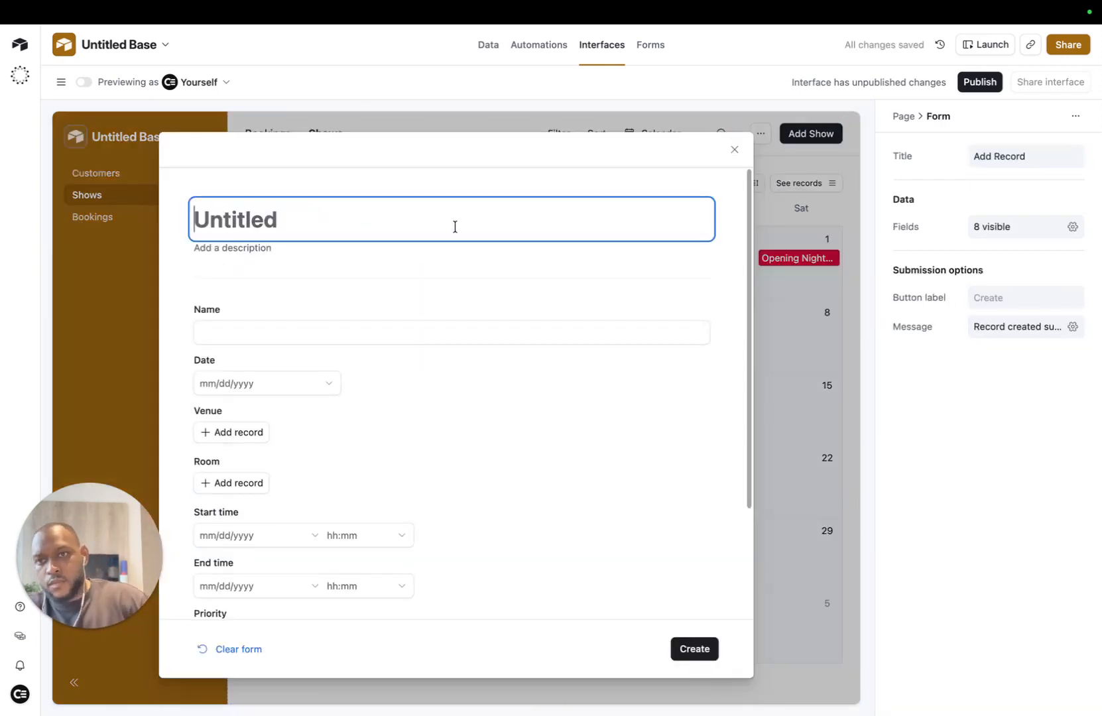
text(Add Show)
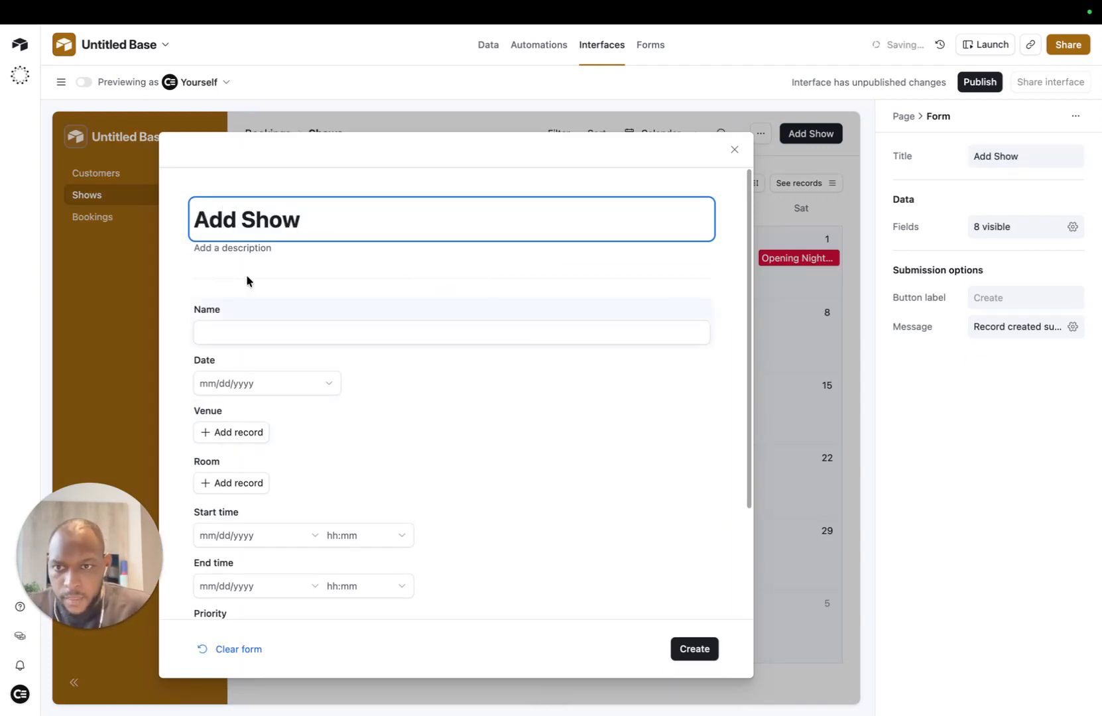
Step: Put Room beside Venue and End time beside Start time, and remove the Bookings field
scroll(287, 297, down, 3)
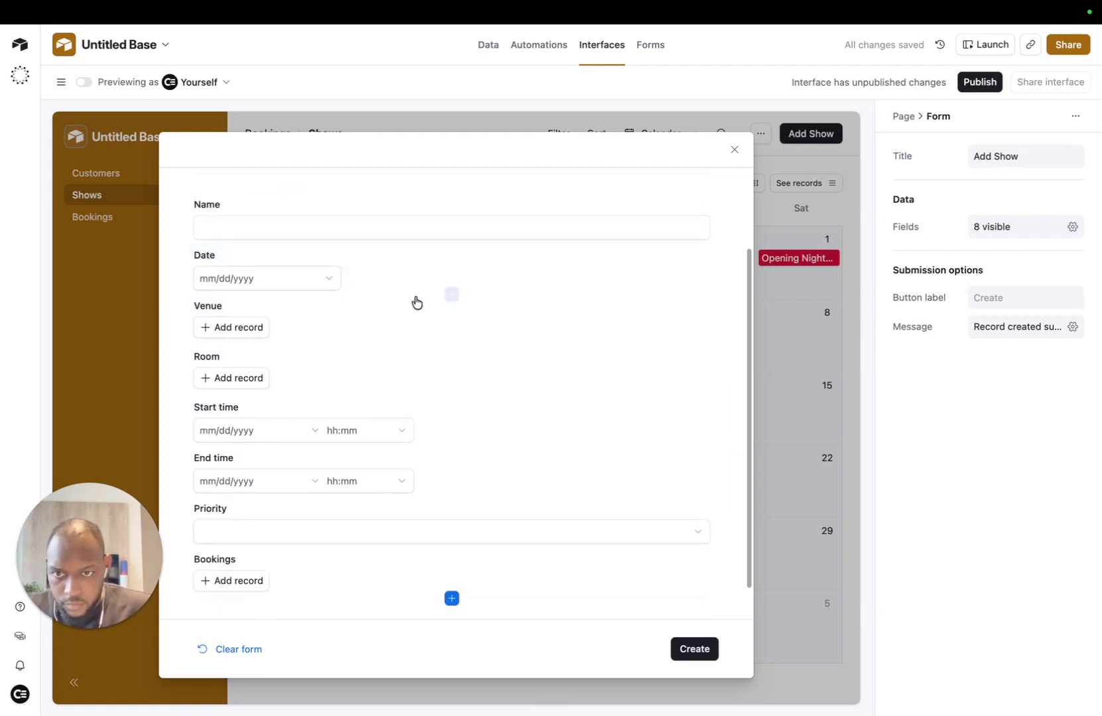
drag(221, 361, 656, 328)
click(202, 441)
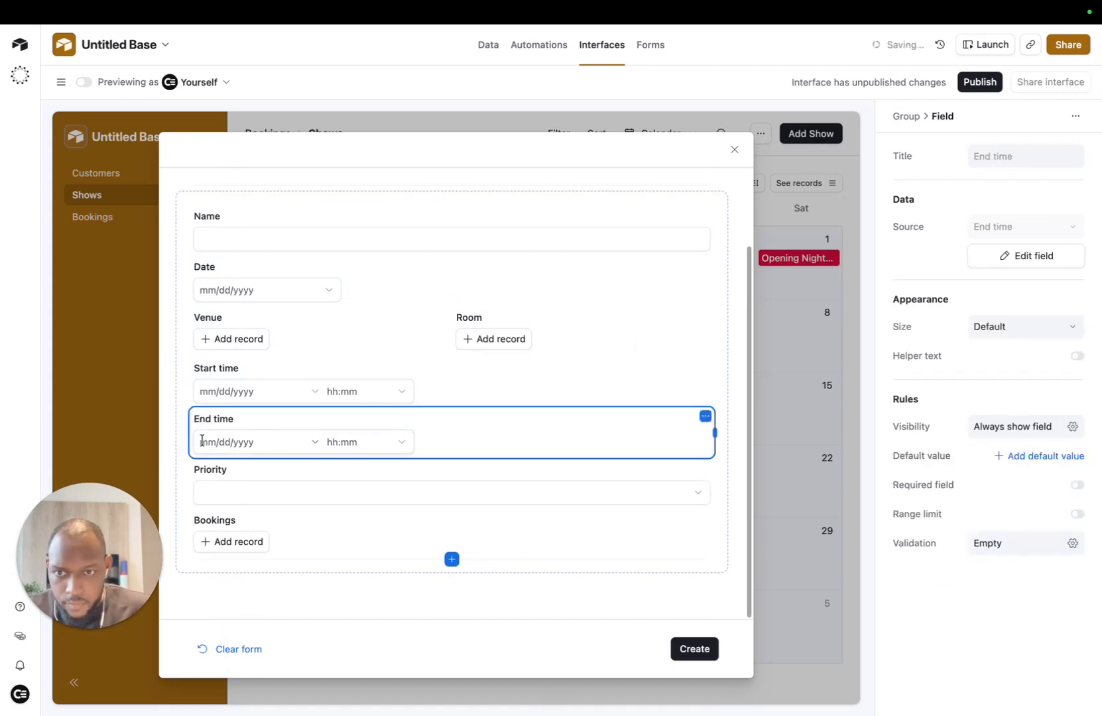
drag(205, 424, 696, 391)
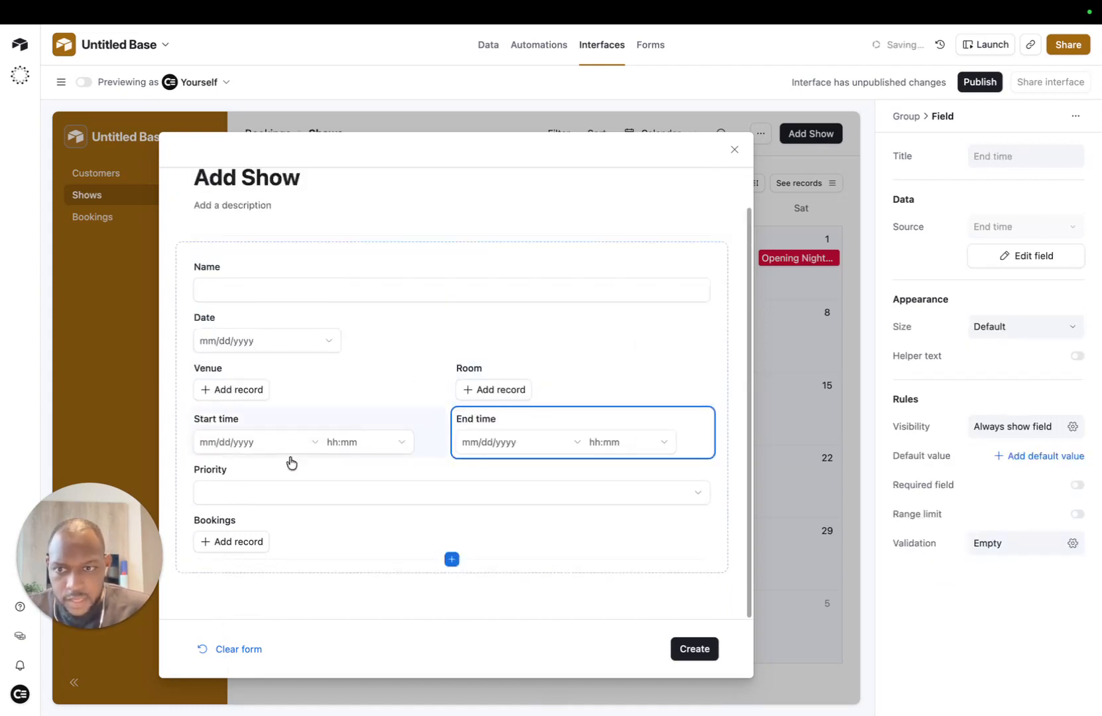
click(411, 541)
click(705, 520)
click(612, 551)
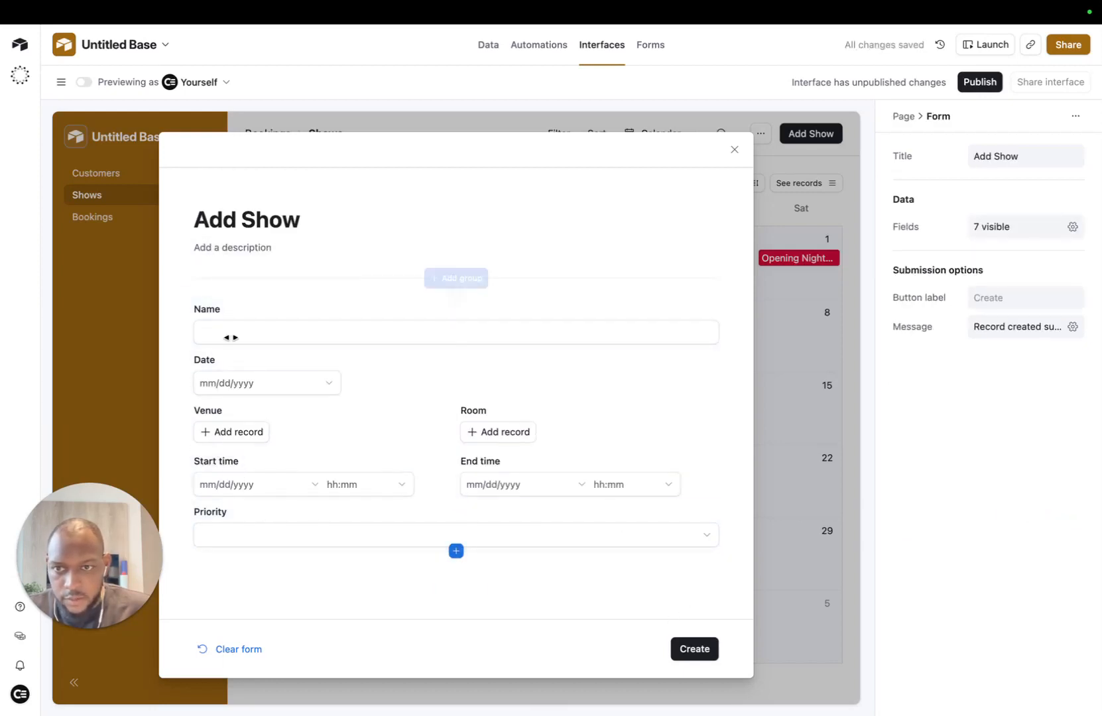
mouse_move(222, 369)
mouse_down()
mouse_move(207, 288)
mouse_move(204, 366)
mouse_up()
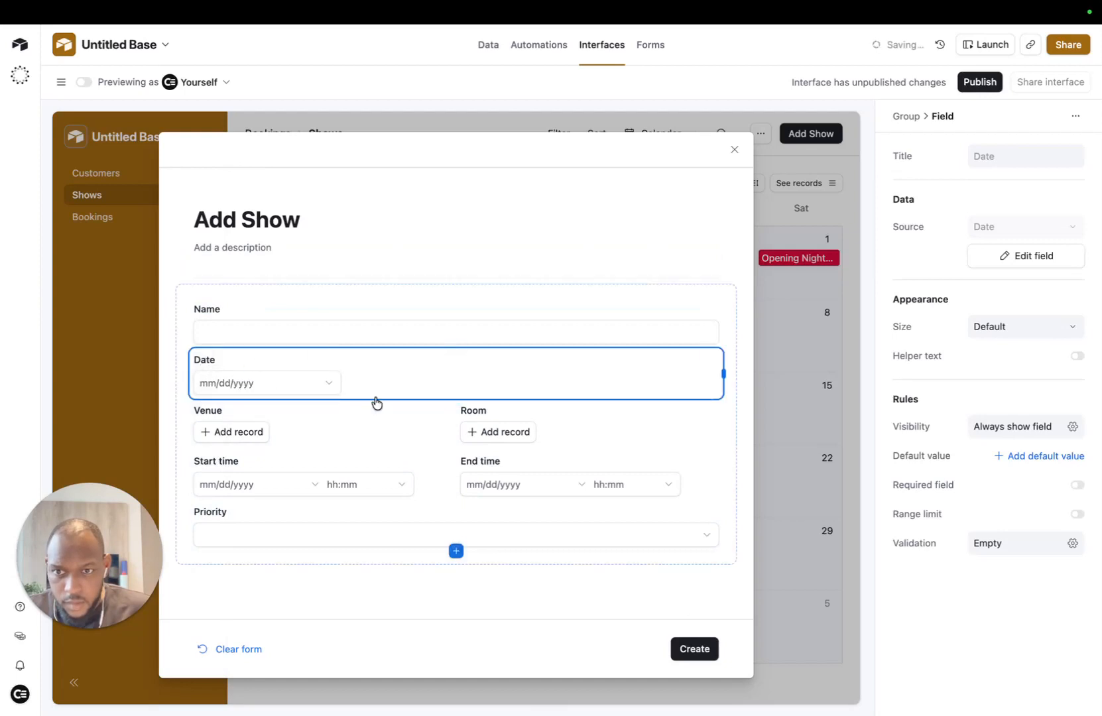
Step: Try the Venue (Grand Hall) and Room pickers, and add then remove a Start time default
click(167, 377)
click(344, 420)
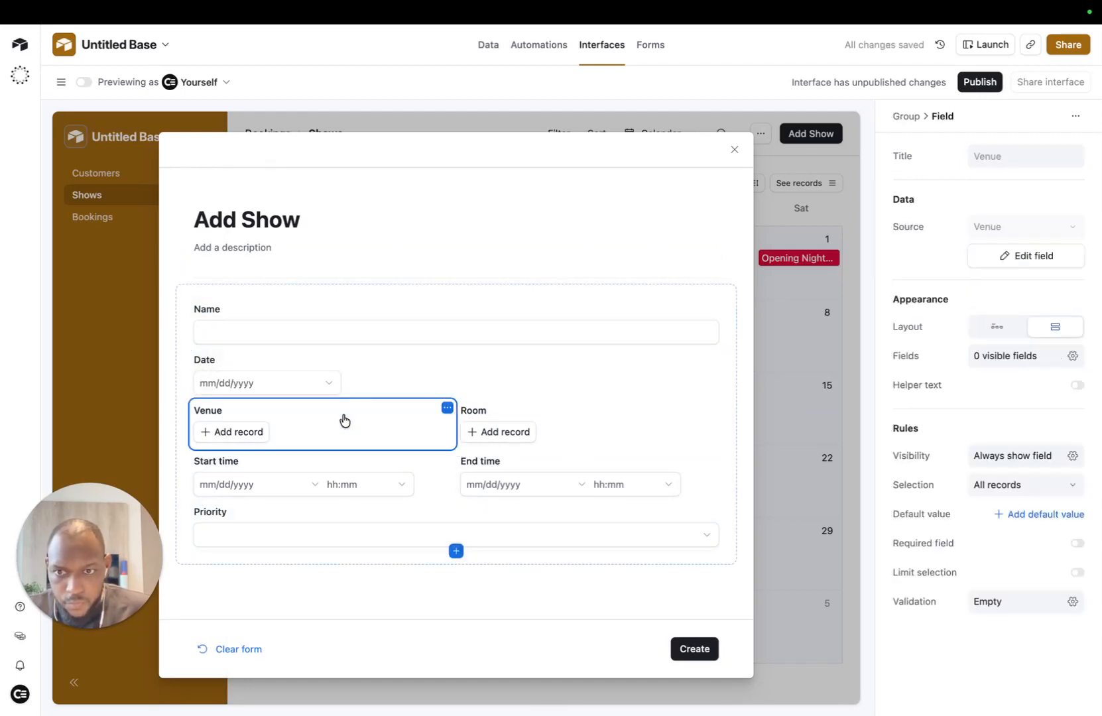
click(224, 432)
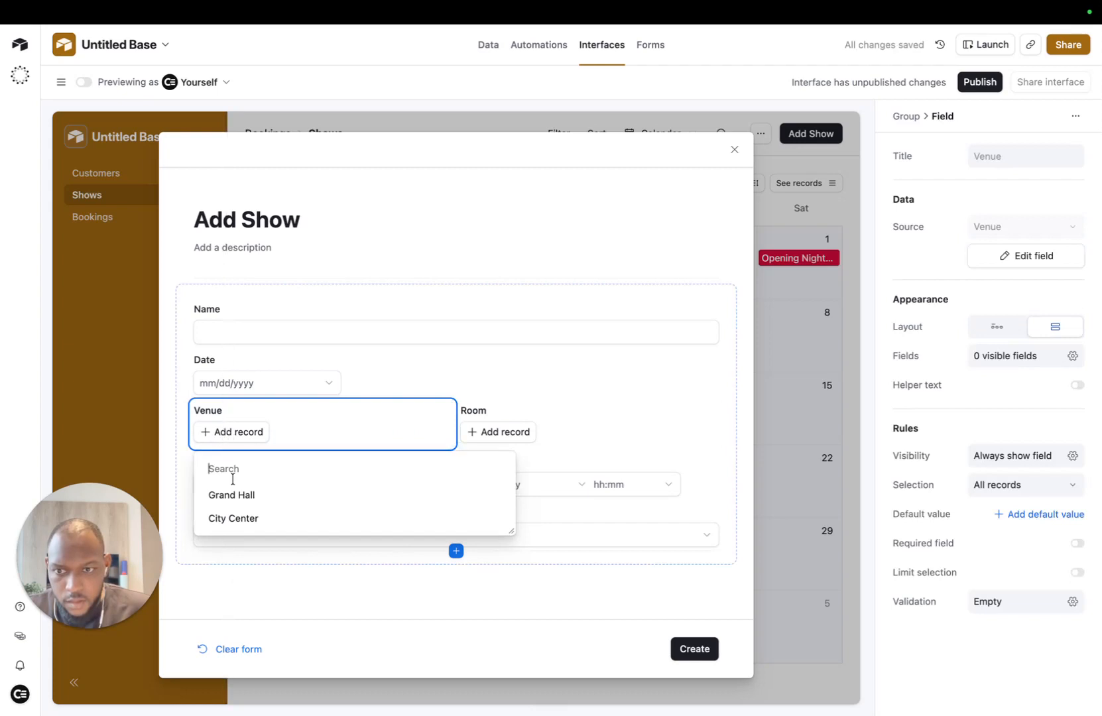
click(261, 498)
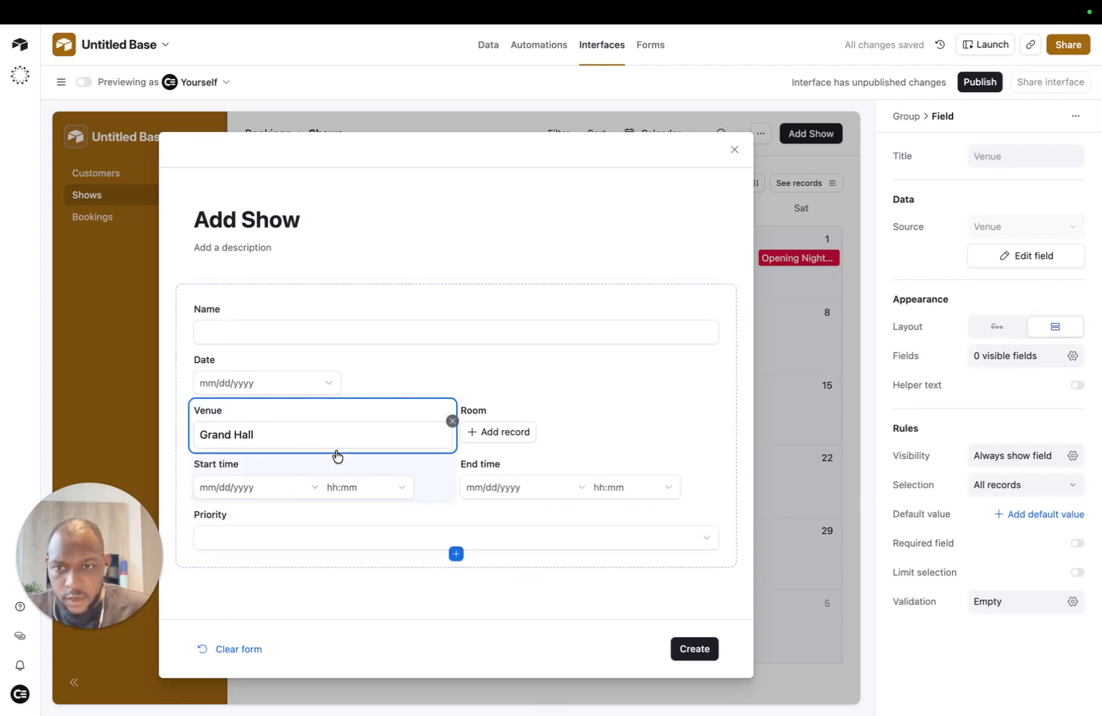
click(503, 433)
click(504, 434)
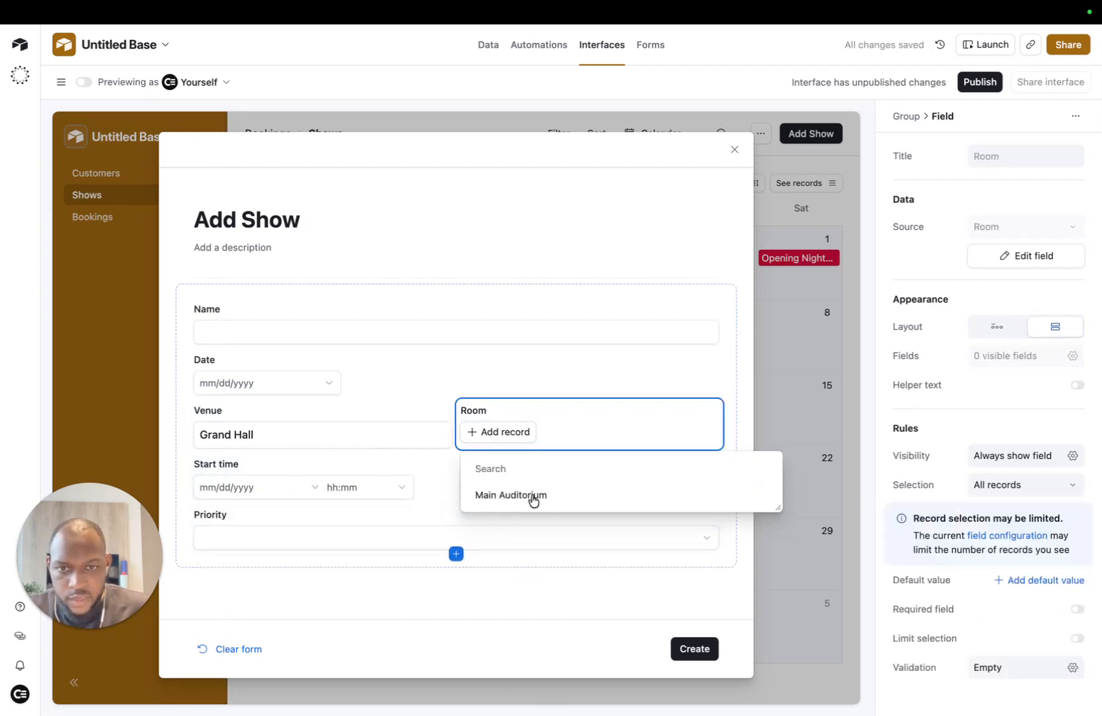
click(283, 443)
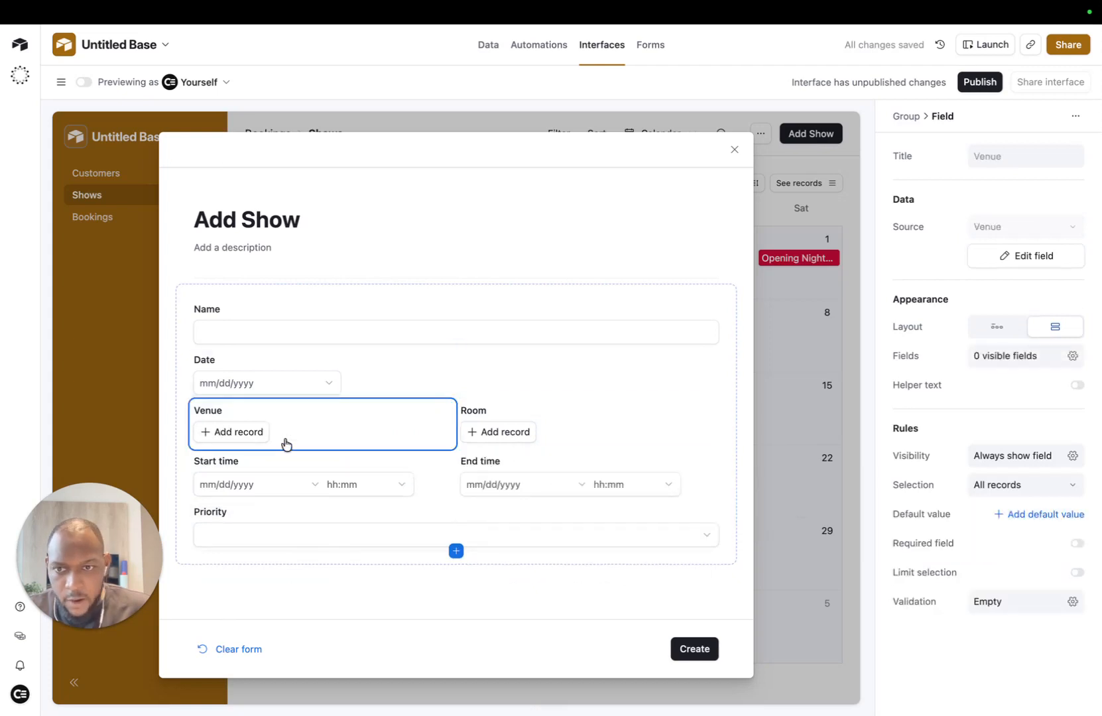
click(179, 458)
click(244, 485)
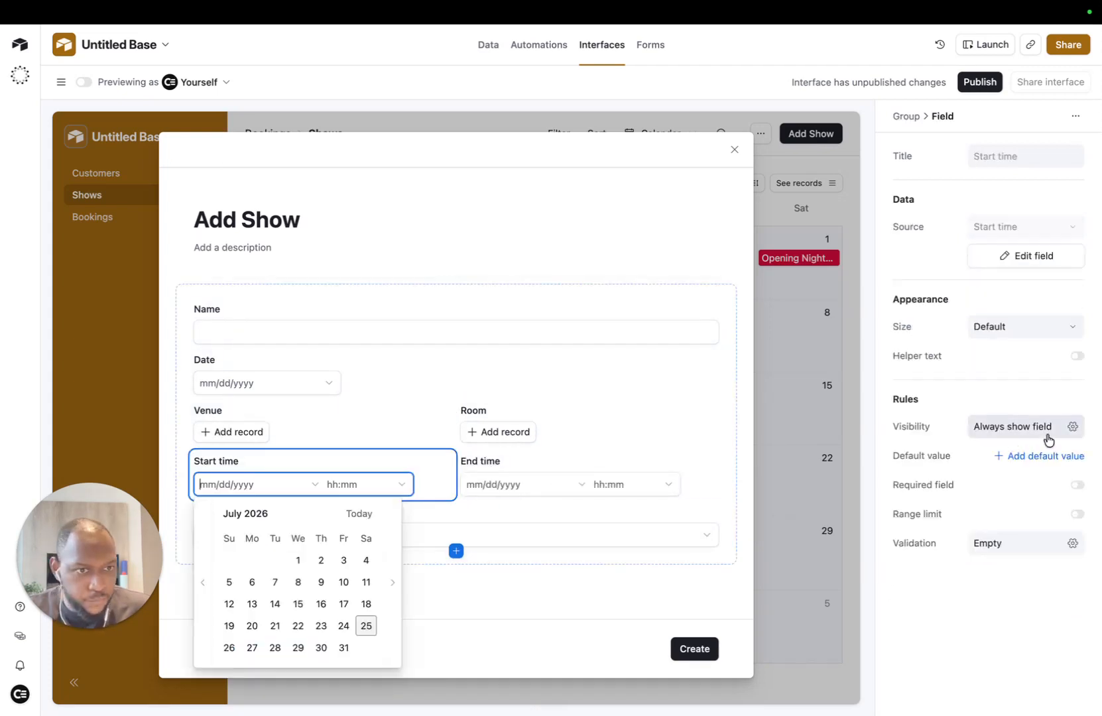
click(1004, 459)
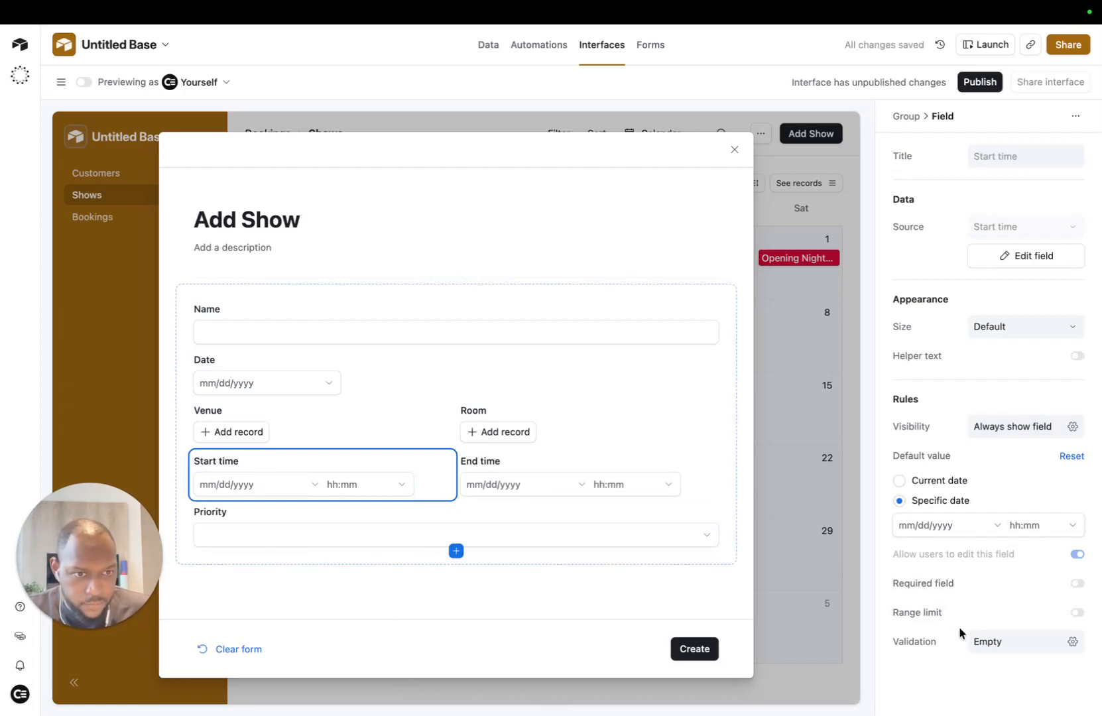
click(1071, 456)
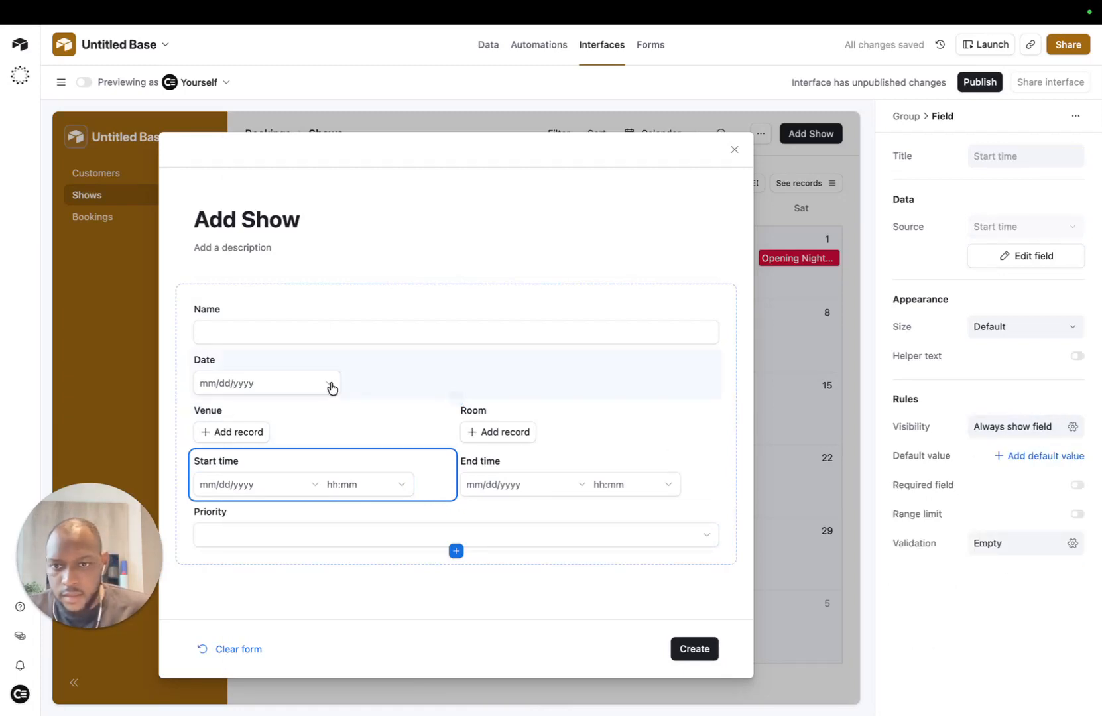
Step: Check the Priority field's Low, Medium and High choices
click(359, 360)
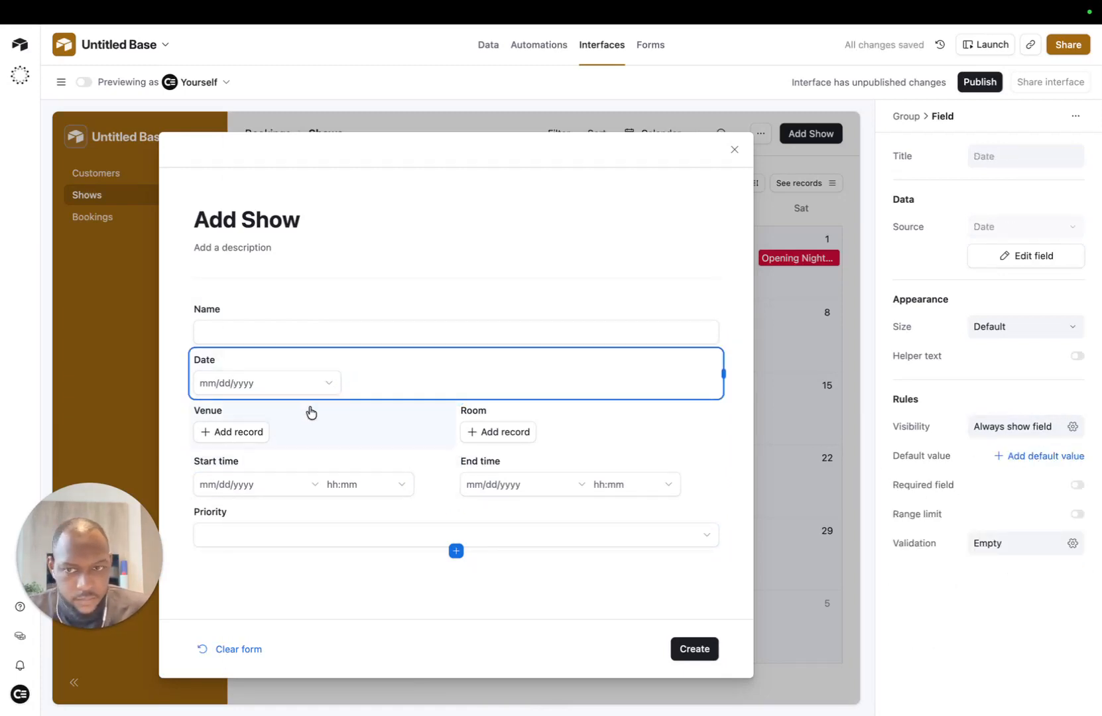
click(181, 433)
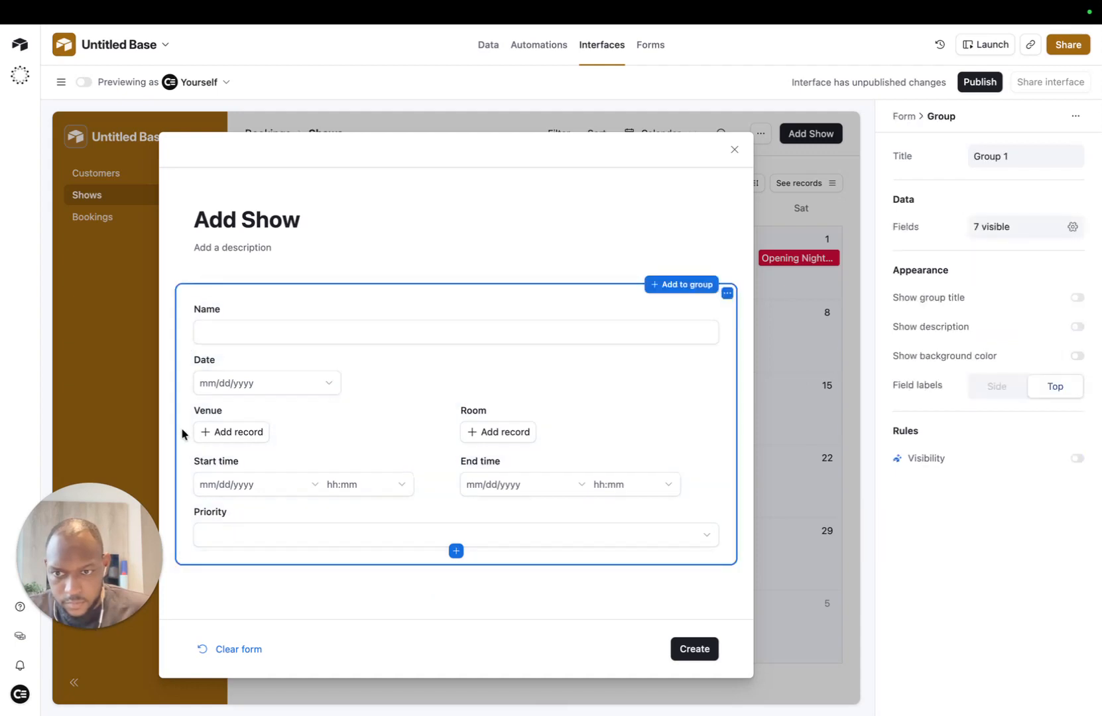
click(362, 547)
click(360, 542)
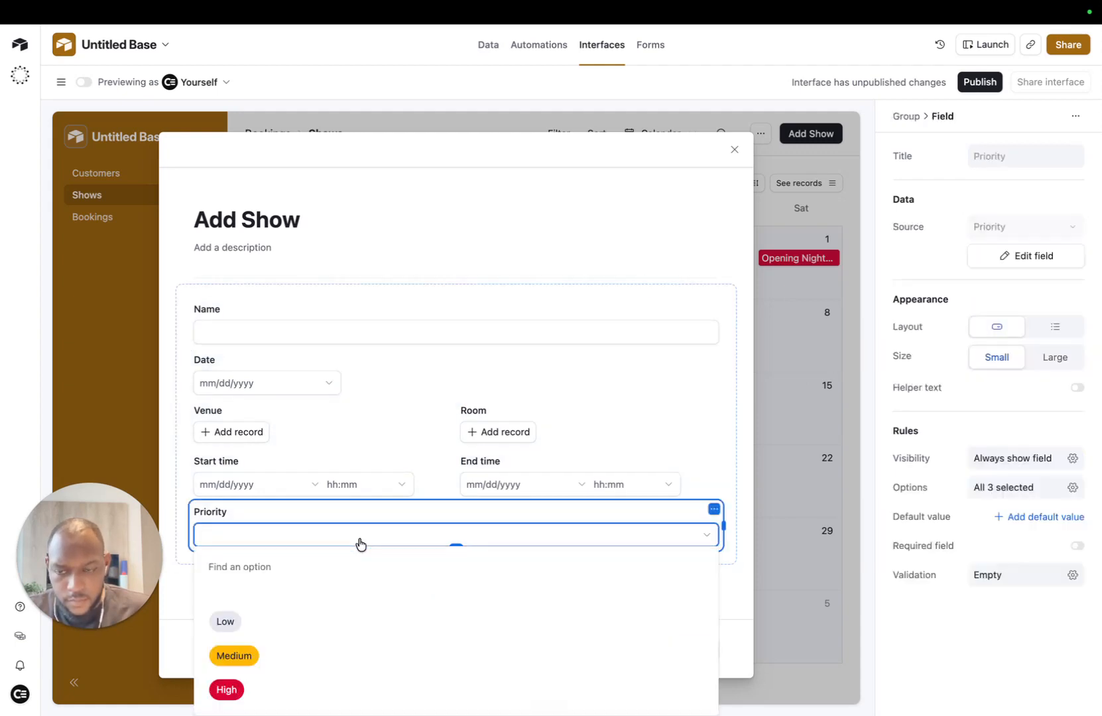
click(361, 543)
click(200, 304)
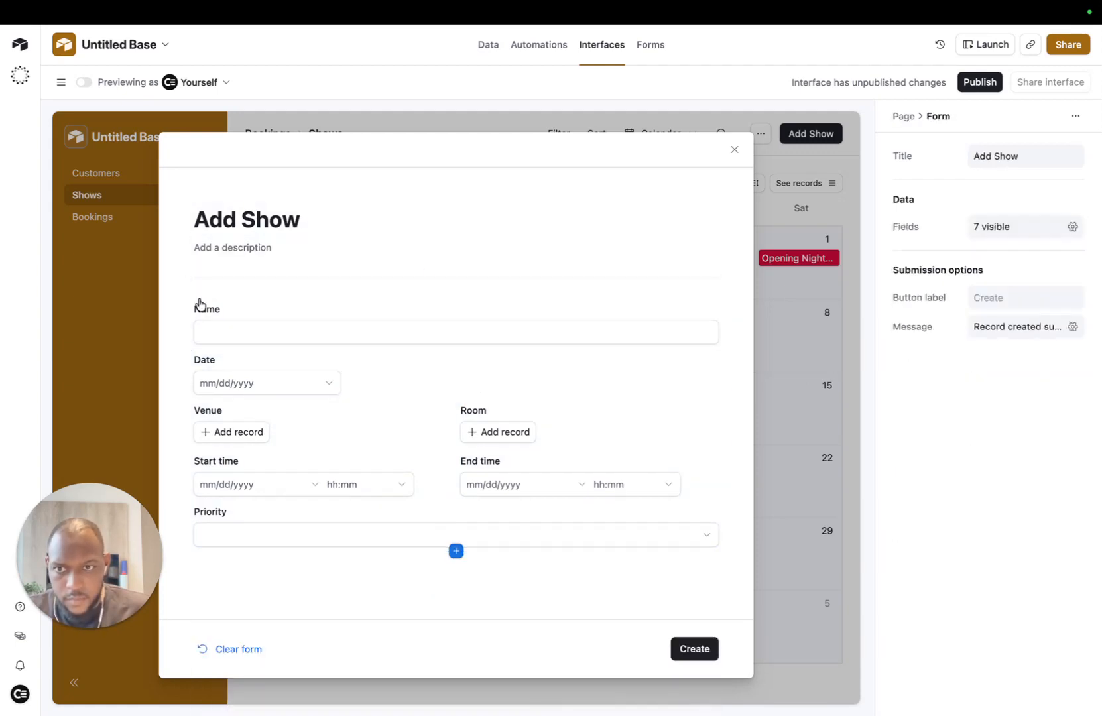
click(497, 344)
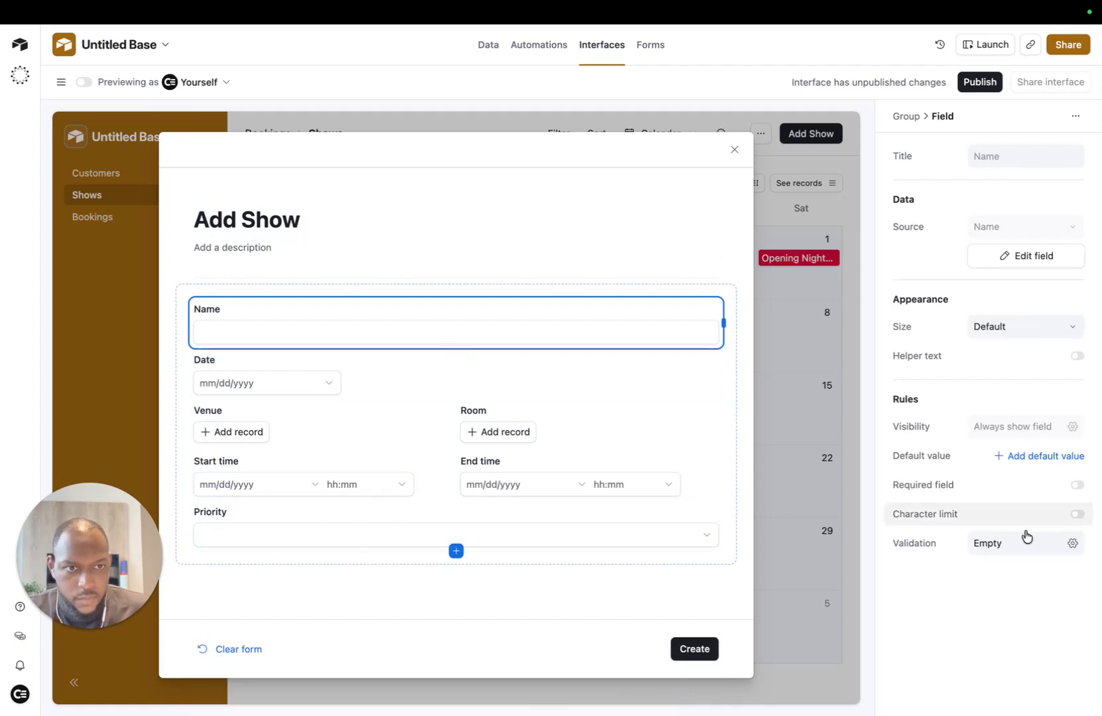
Step: Make Name, Date, Start time and End time required fields
click(1077, 485)
click(324, 376)
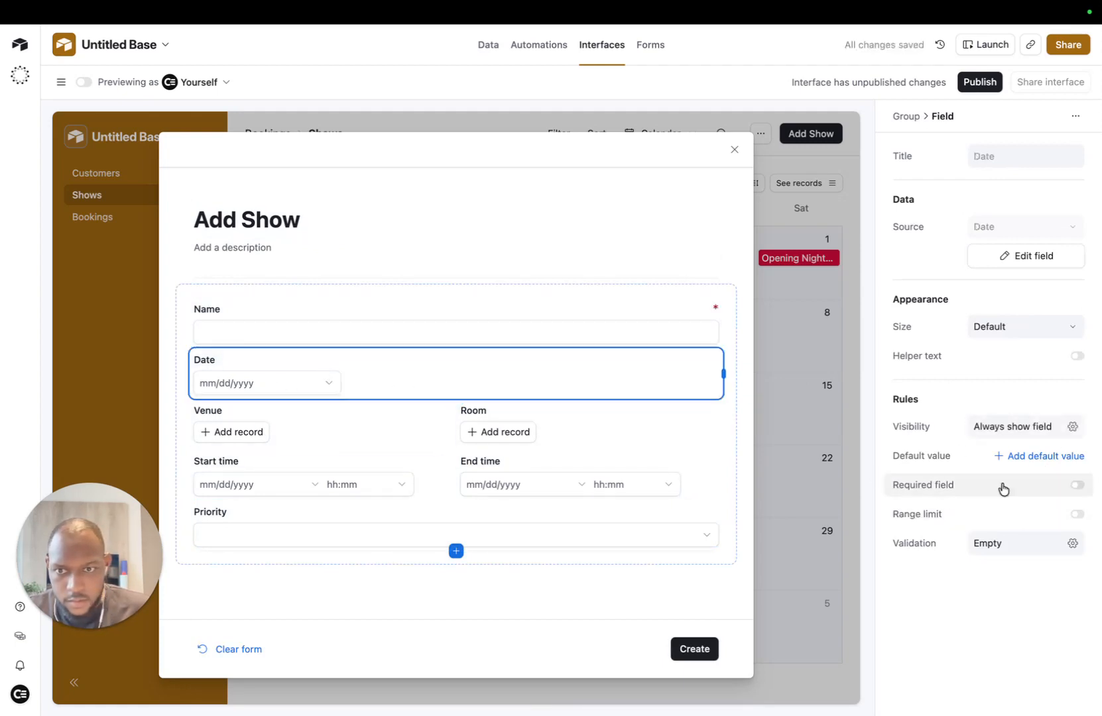
click(1076, 484)
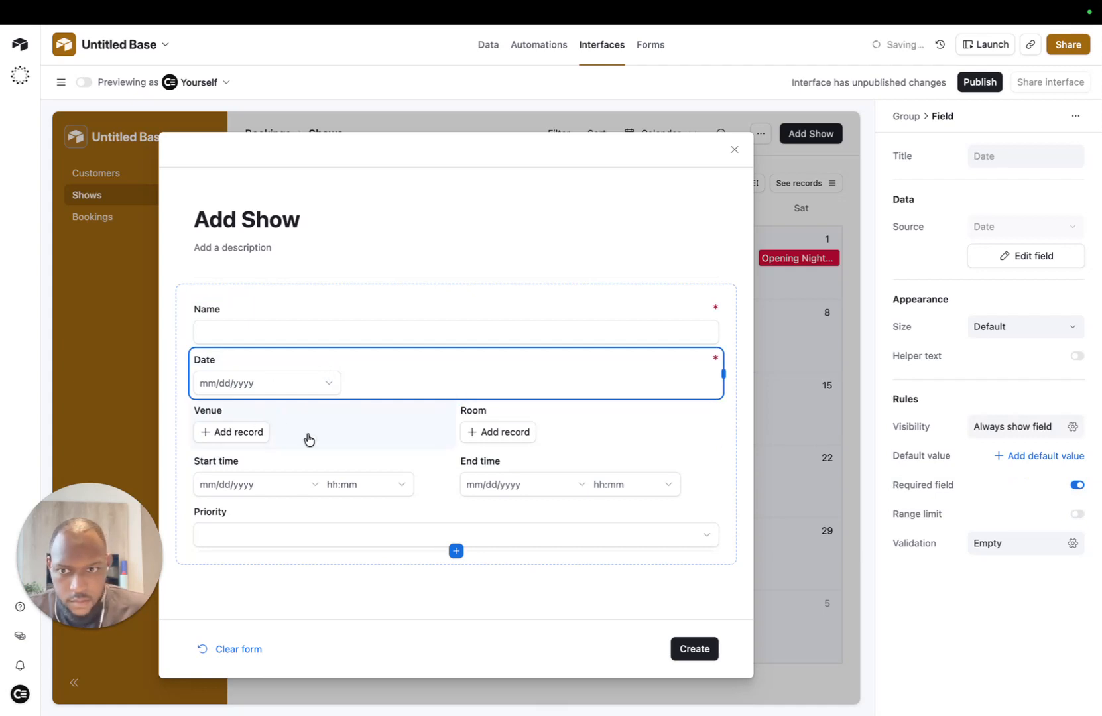
click(442, 459)
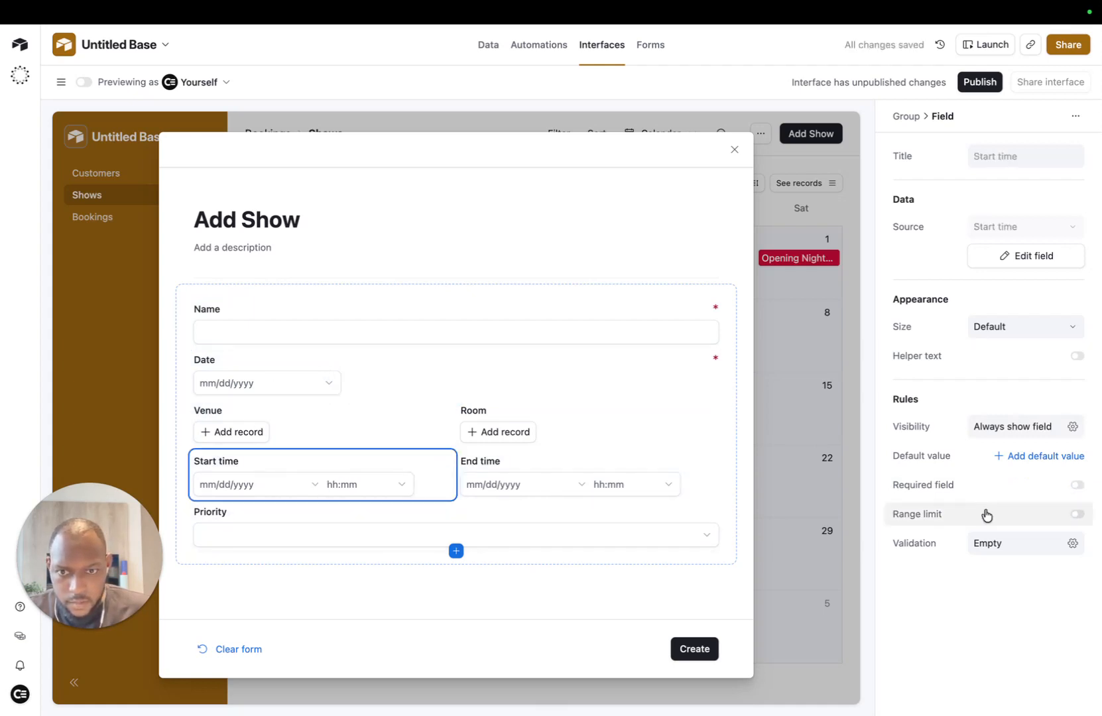
click(1076, 484)
click(602, 462)
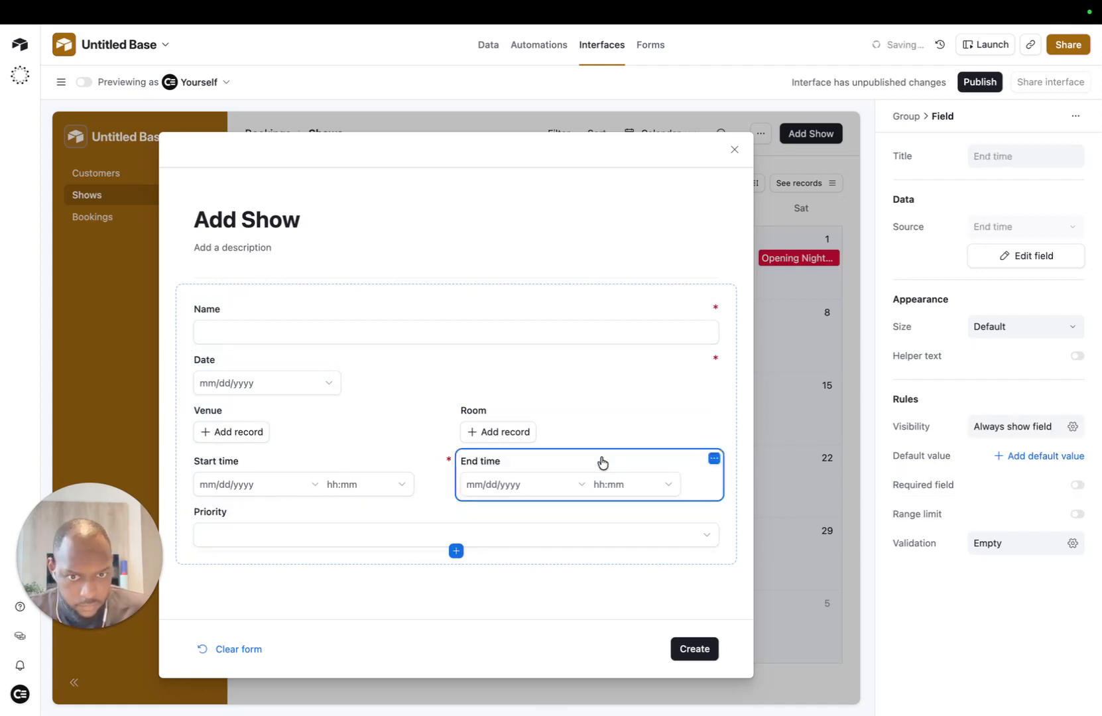
click(1076, 486)
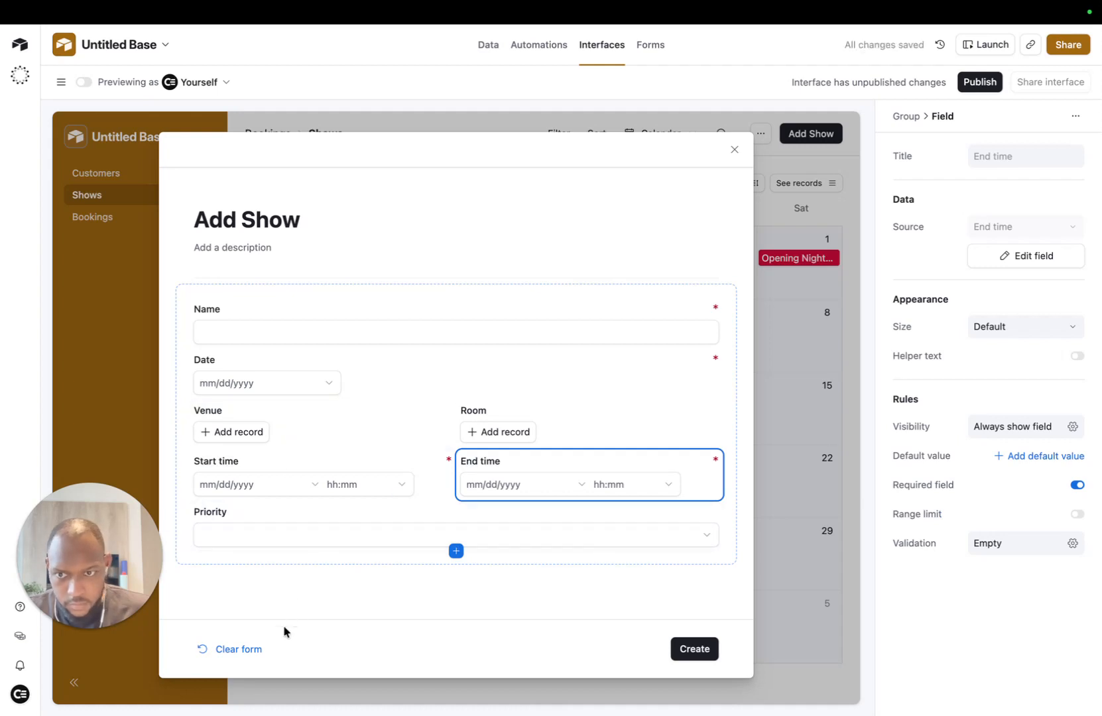
Step: Make Venue and Room required, then close the form back to the calendar
click(251, 443)
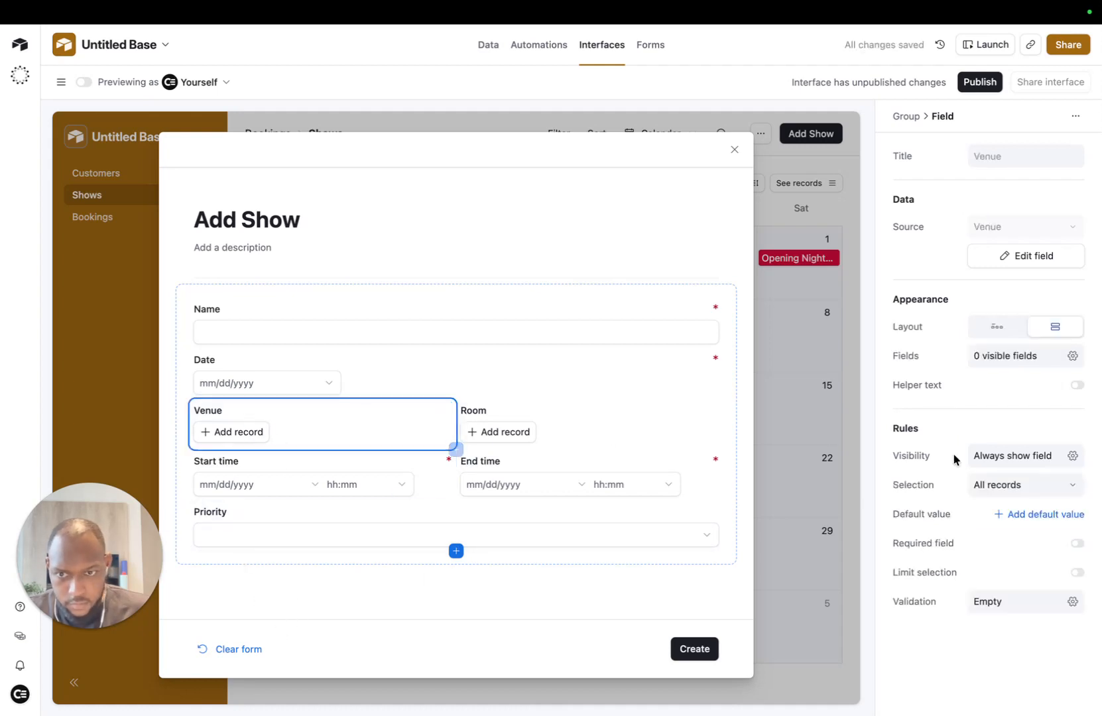
click(1077, 544)
click(656, 435)
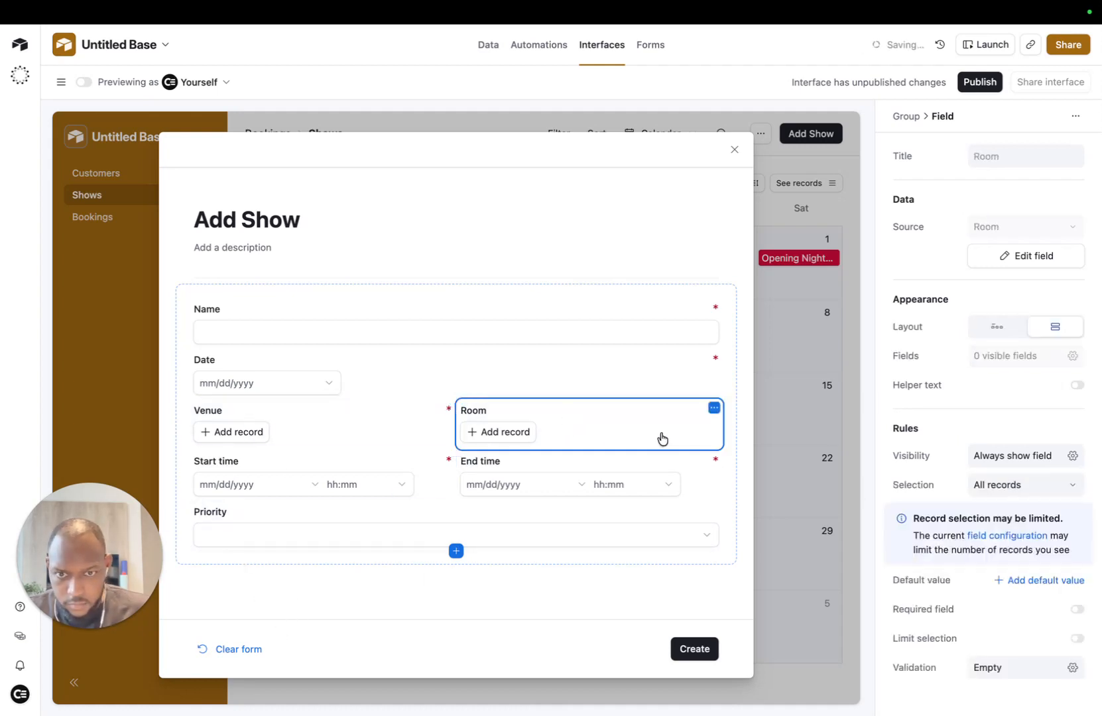
click(1076, 609)
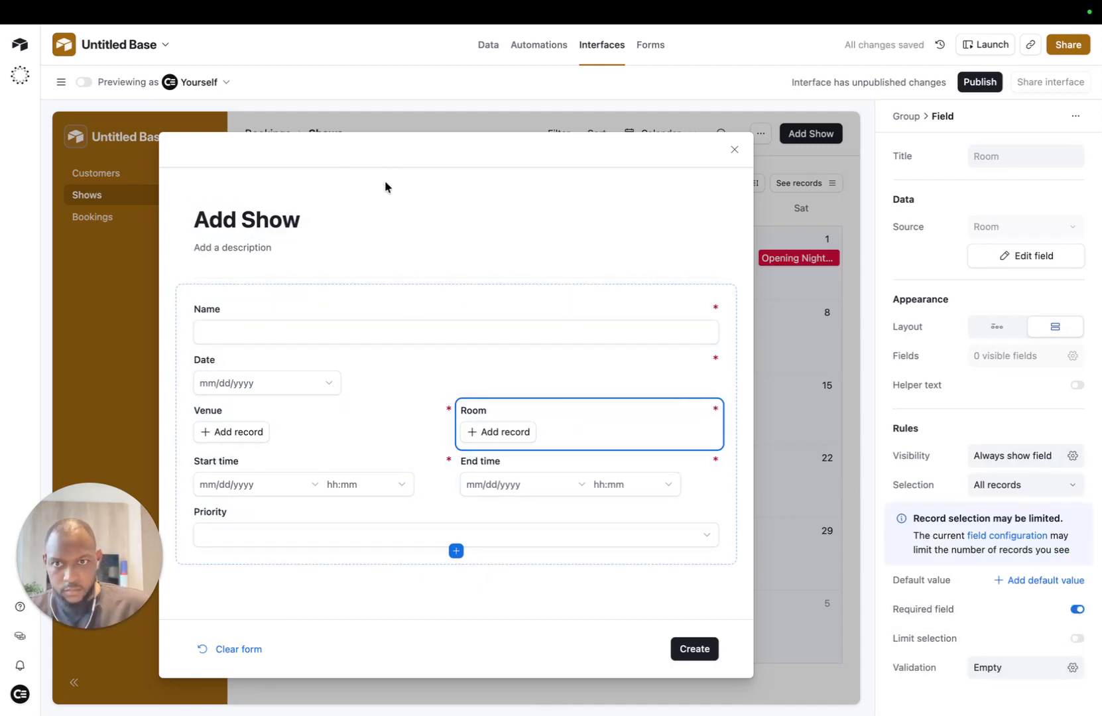
click(381, 202)
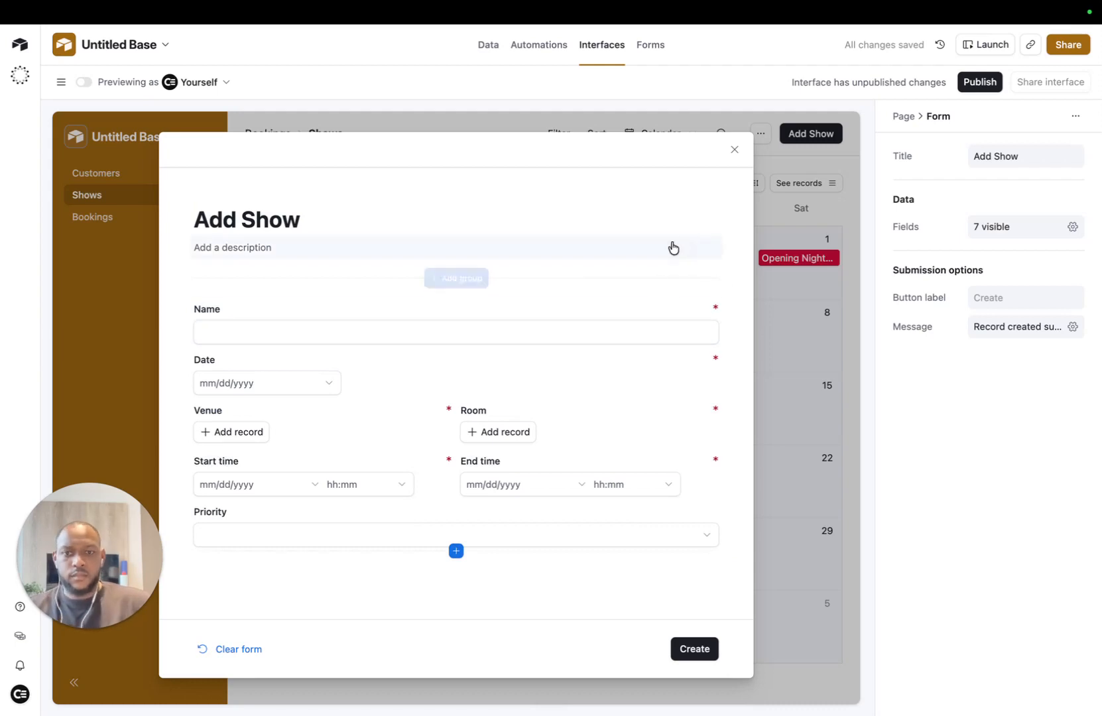
click(734, 151)
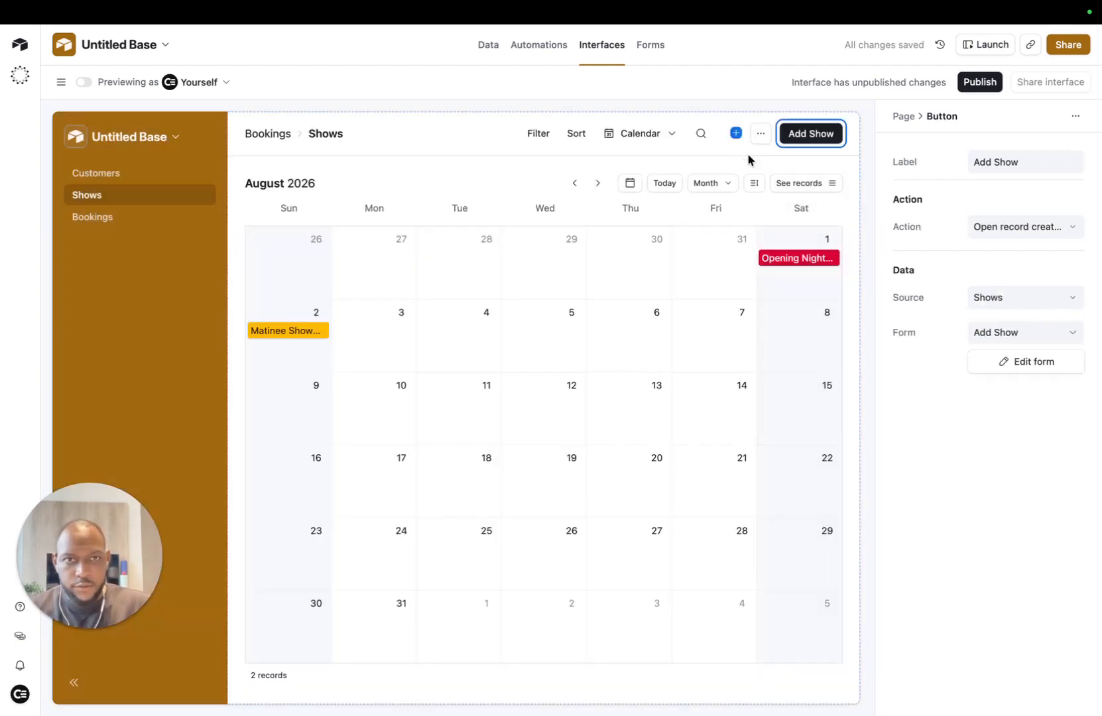
Step: Enable Kanban on the Bookings page and move it above List, then return to the Shows data
click(132, 219)
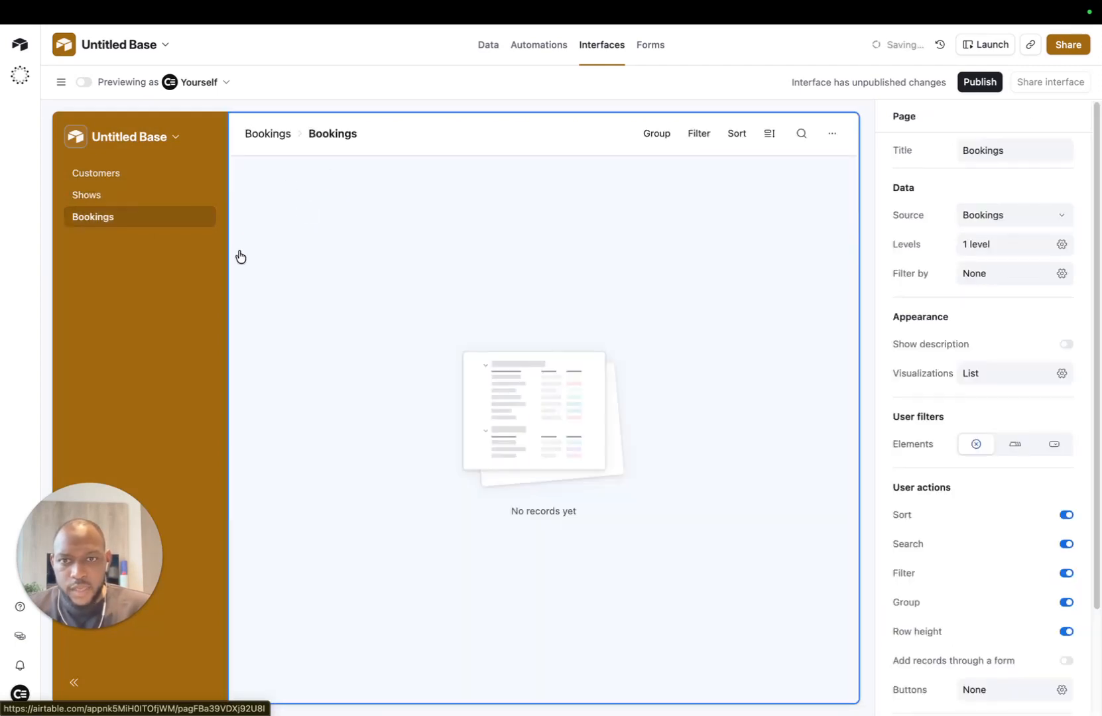
click(1062, 373)
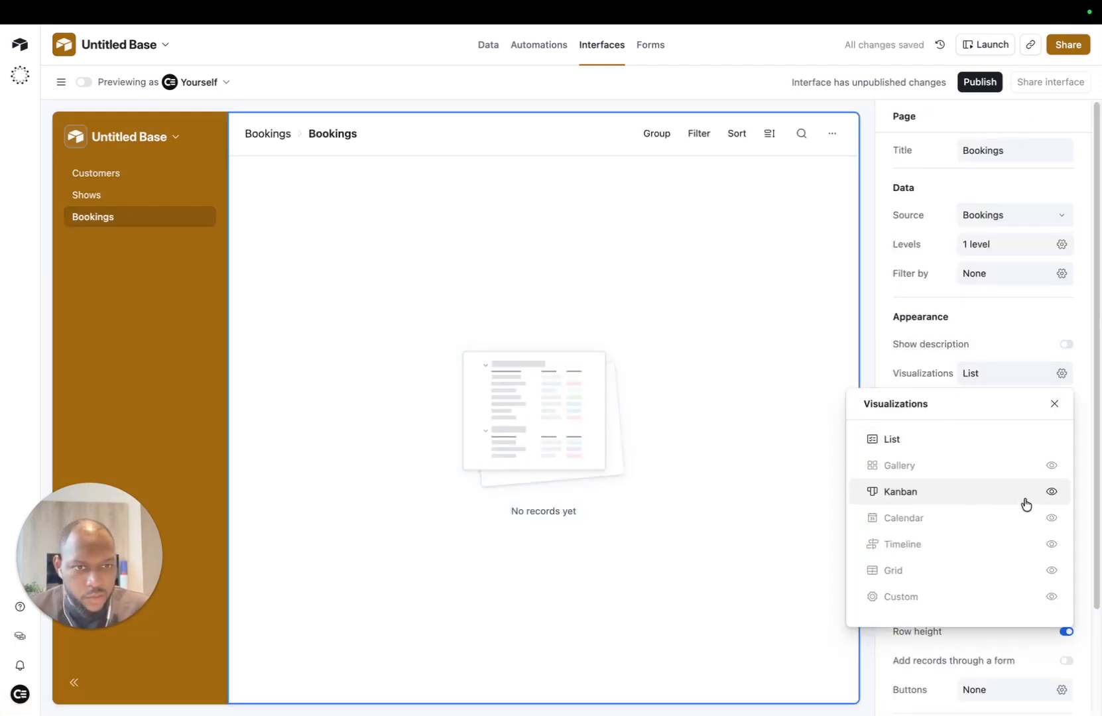
click(1051, 492)
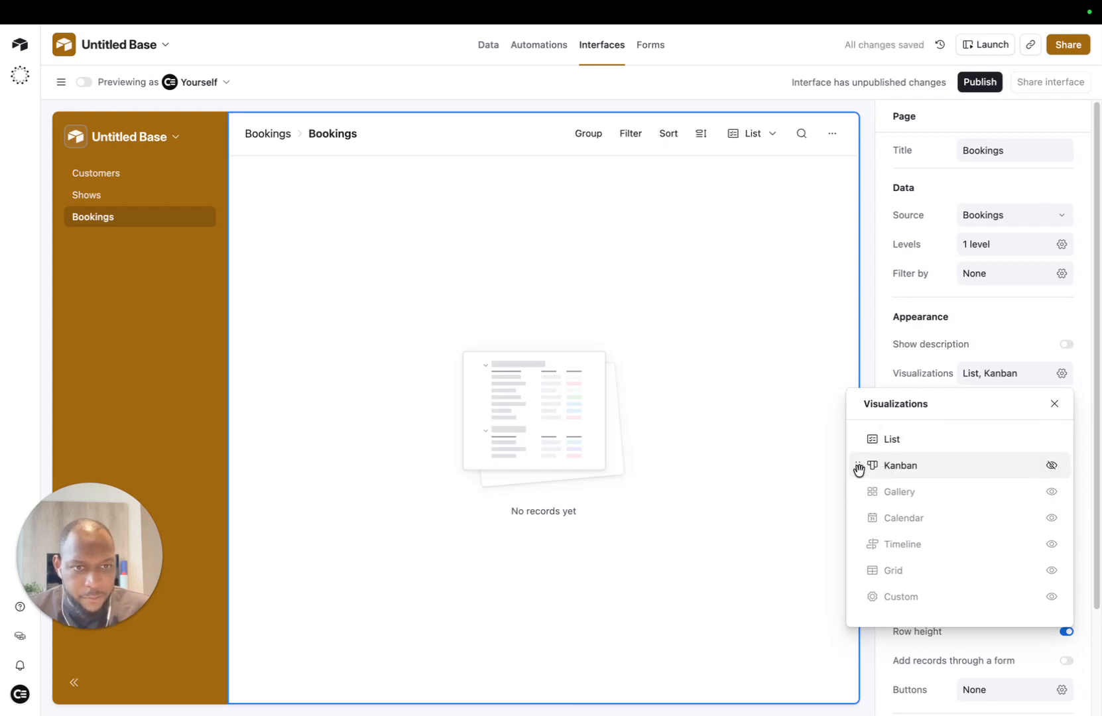
drag(858, 469, 853, 435)
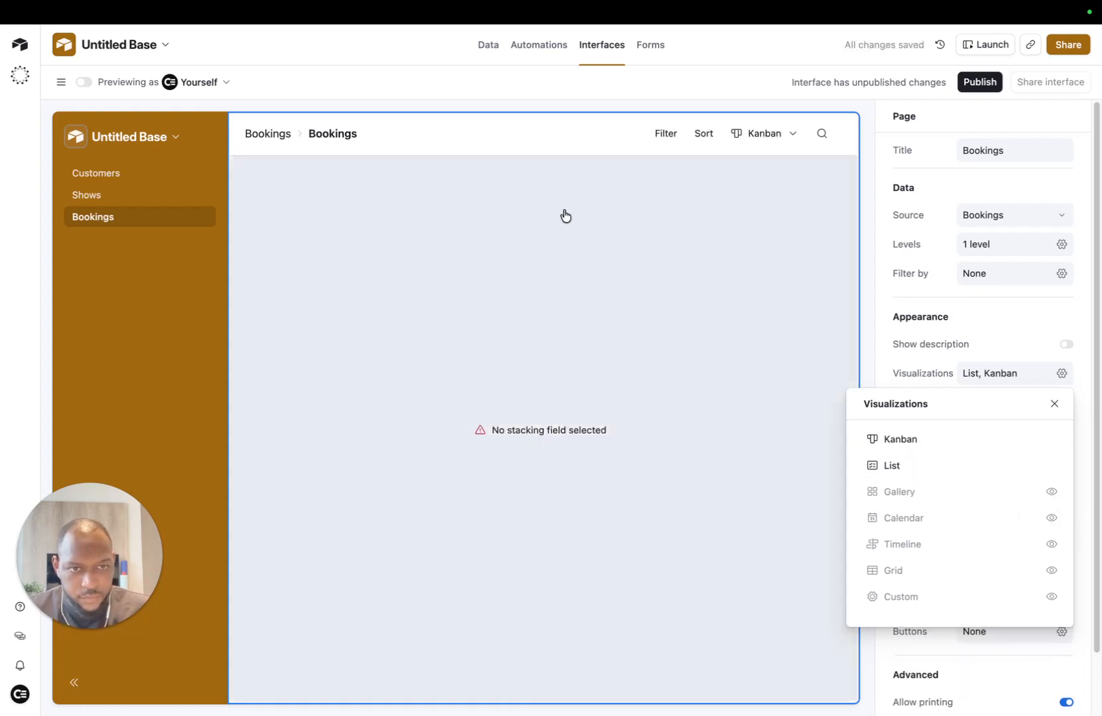
mouse_move(424, 23)
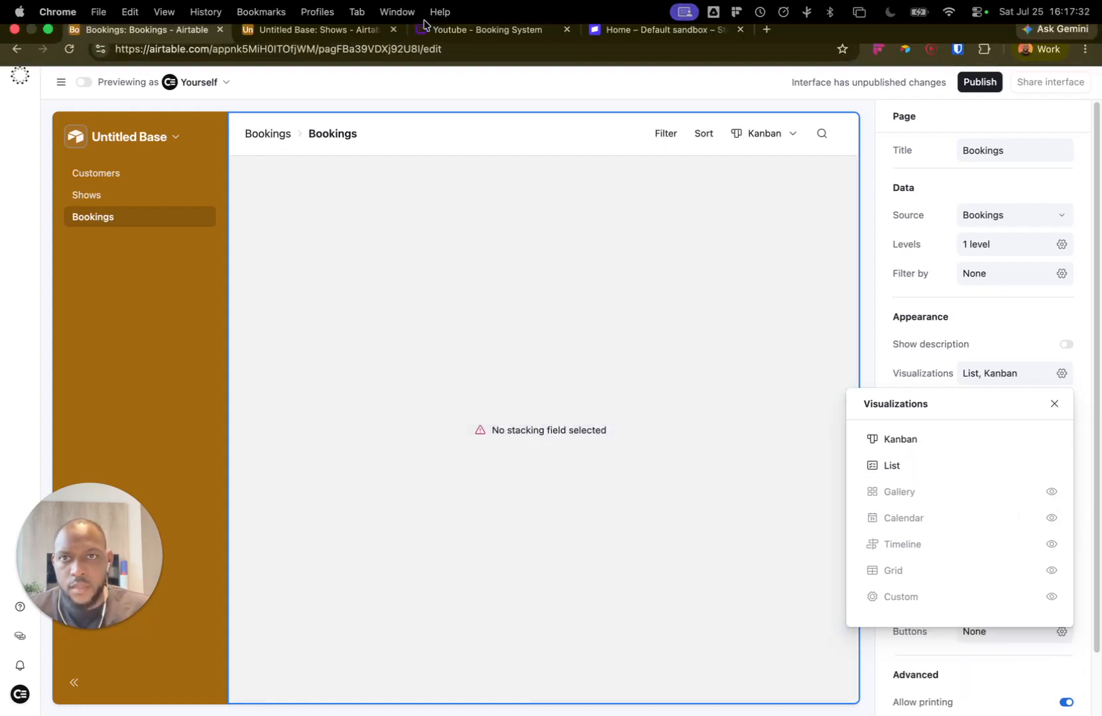
click(312, 29)
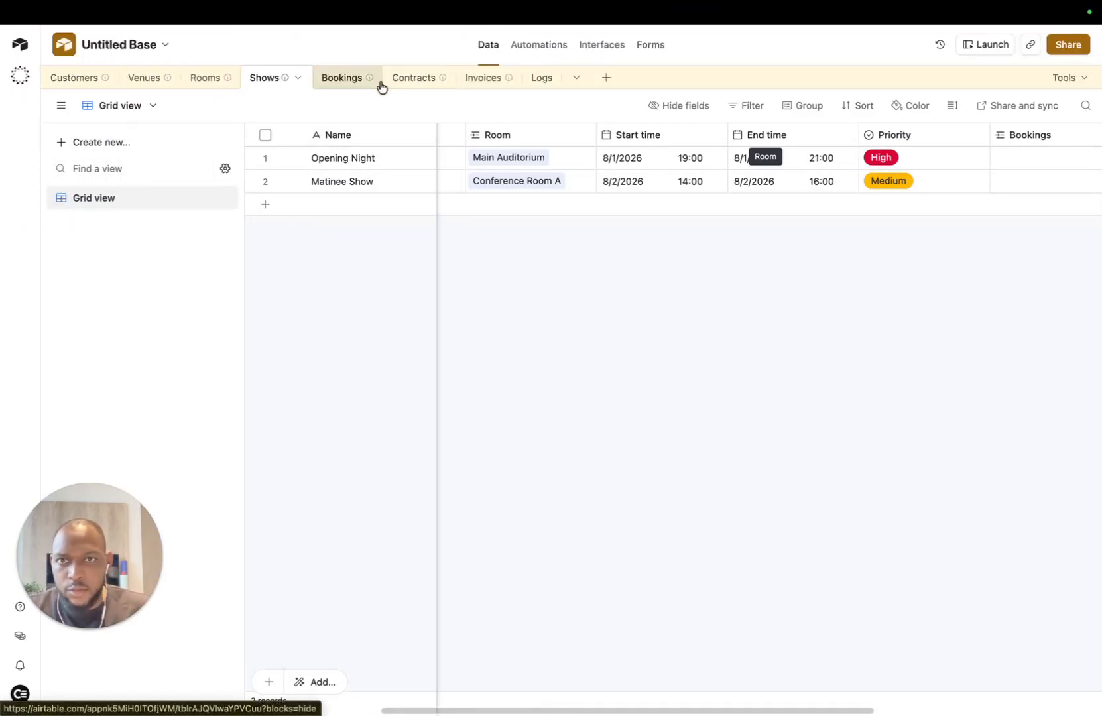
Step: Open the empty Bookings table and scroll right to its add-field column
click(344, 81)
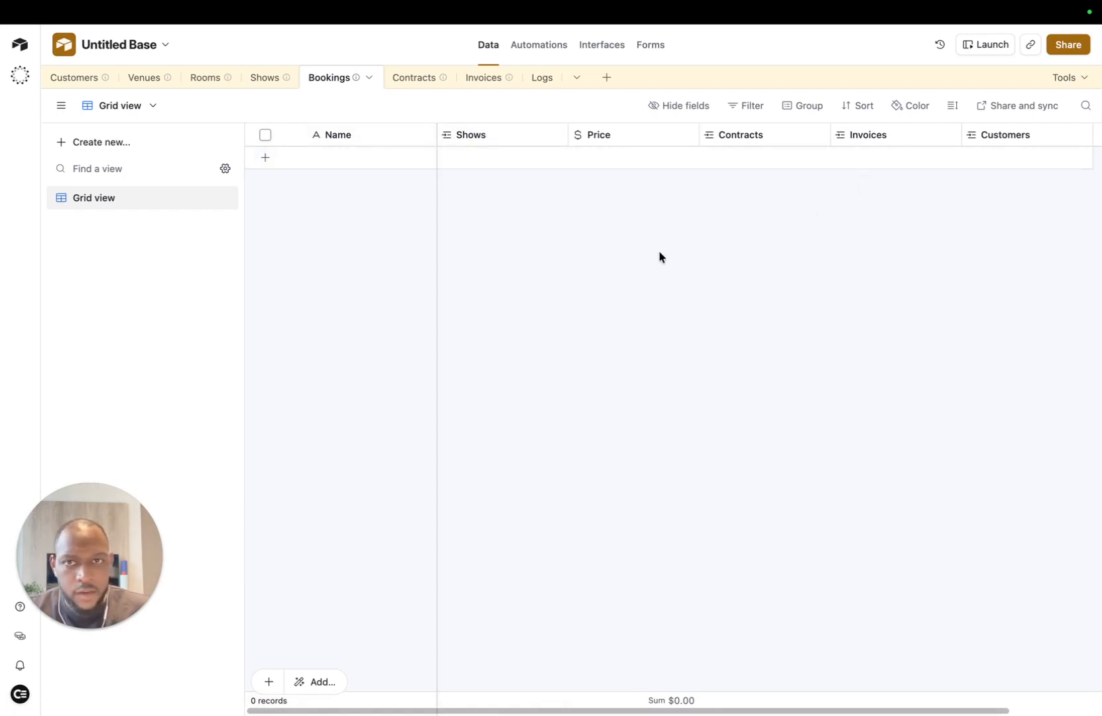
scroll(661, 258, right, 2)
scroll(662, 257, left, 2)
scroll(994, 152, right, 2)
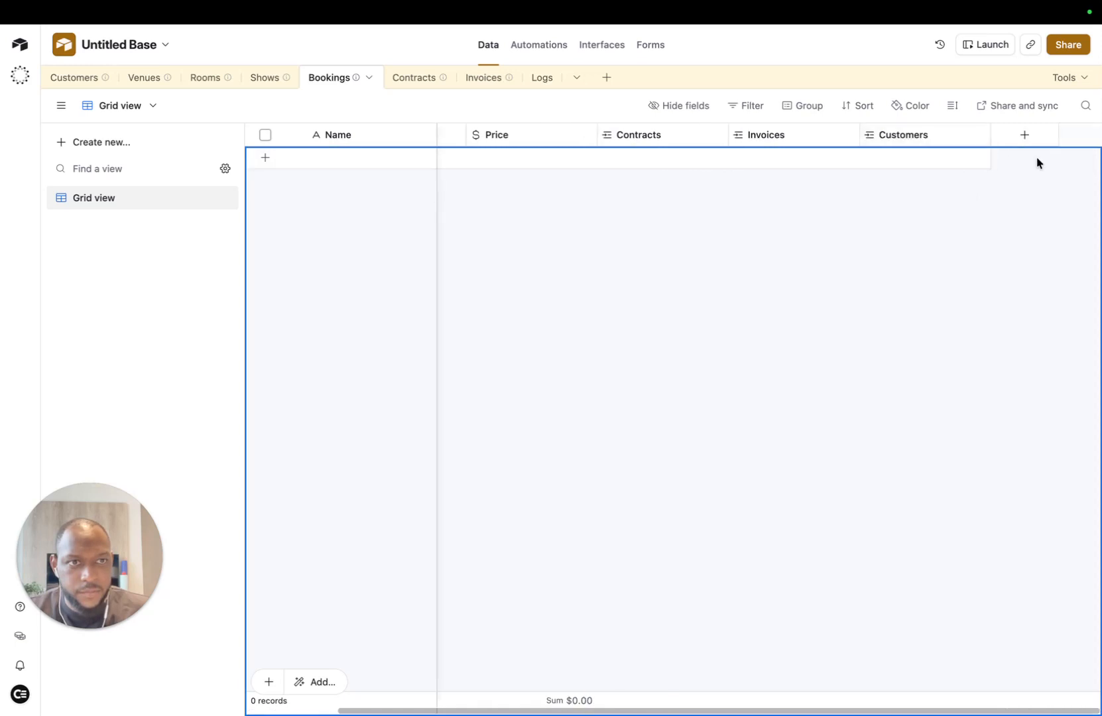
Step: Draft a single-select 'Status' field listing Contract Created through Booking Complete as five options
click(1025, 136)
text(s)
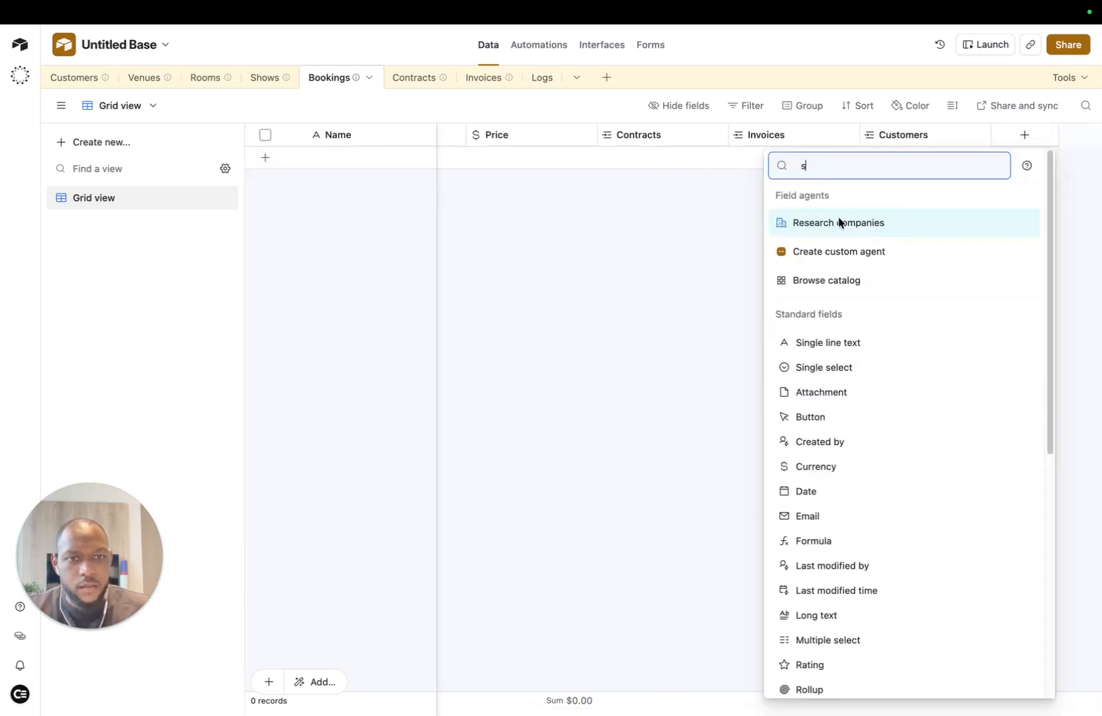
click(842, 371)
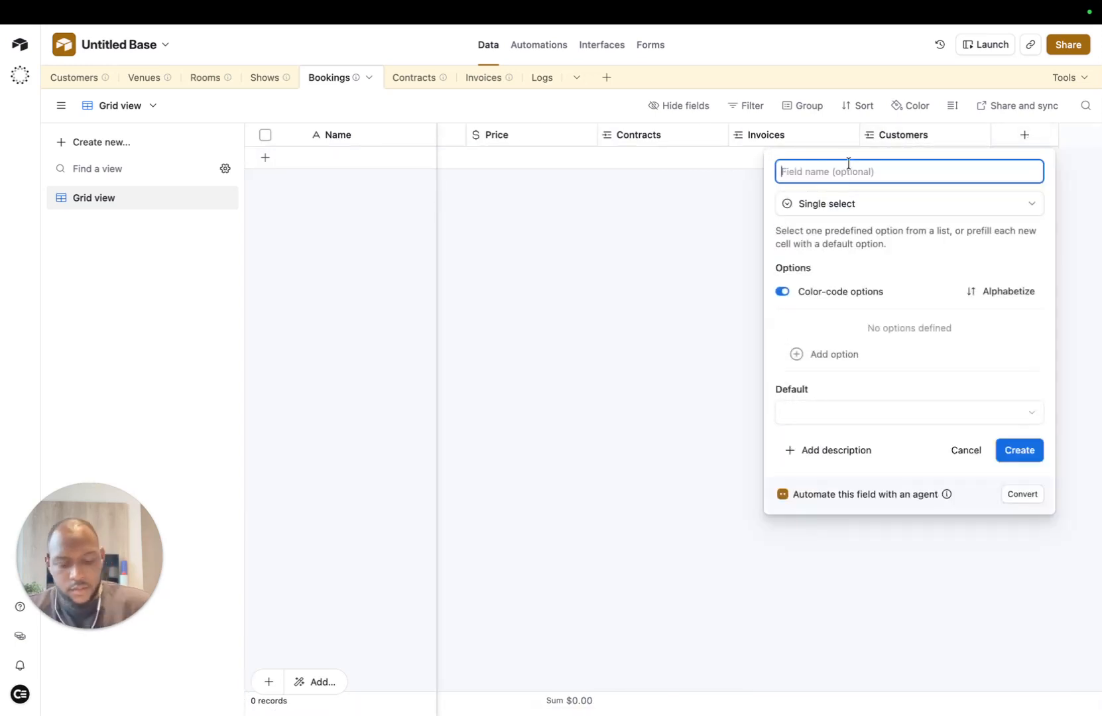
text(St)
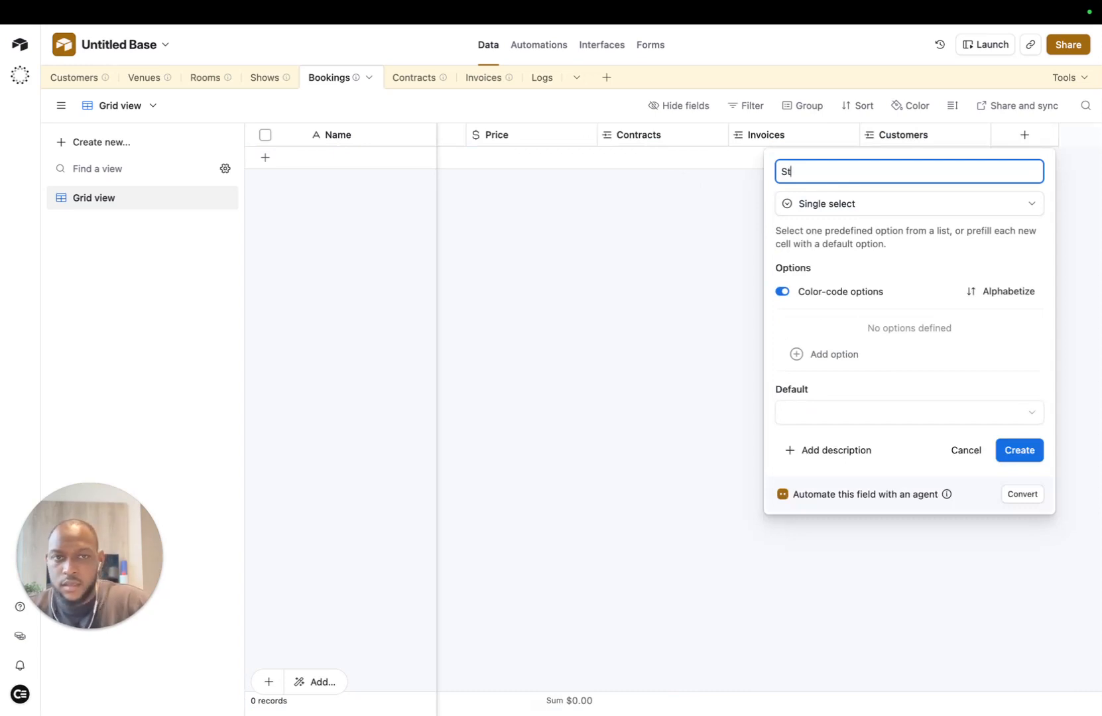
text(atus)
click(908, 328)
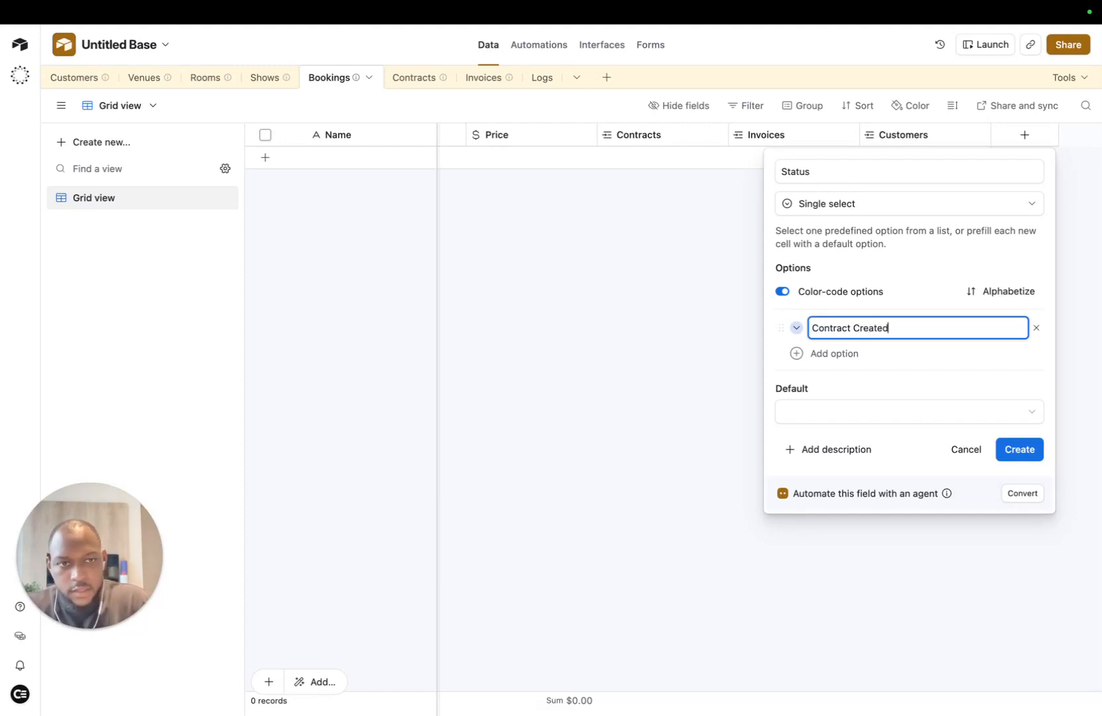
key(Return)
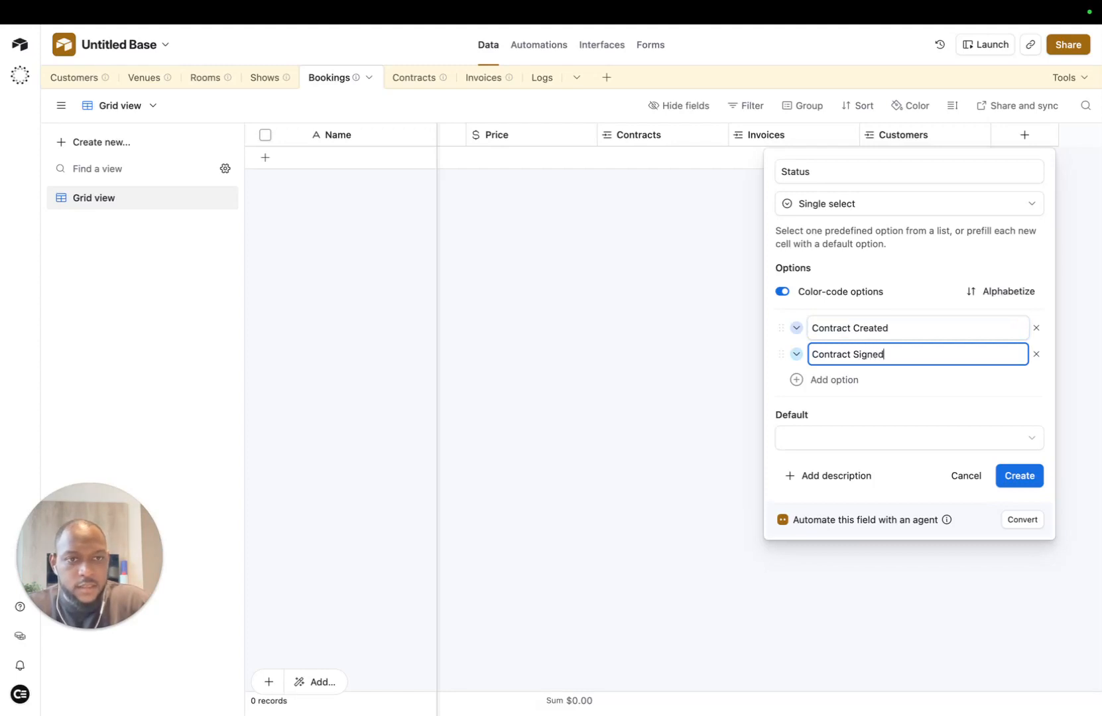
key(Return)
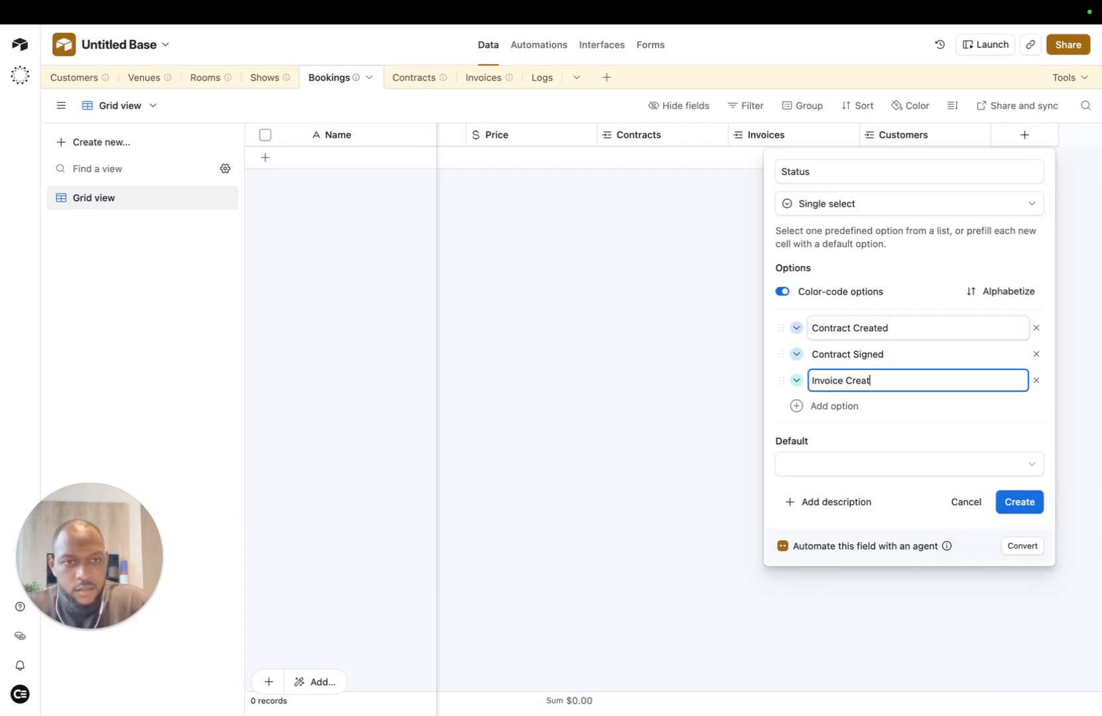
key(Return)
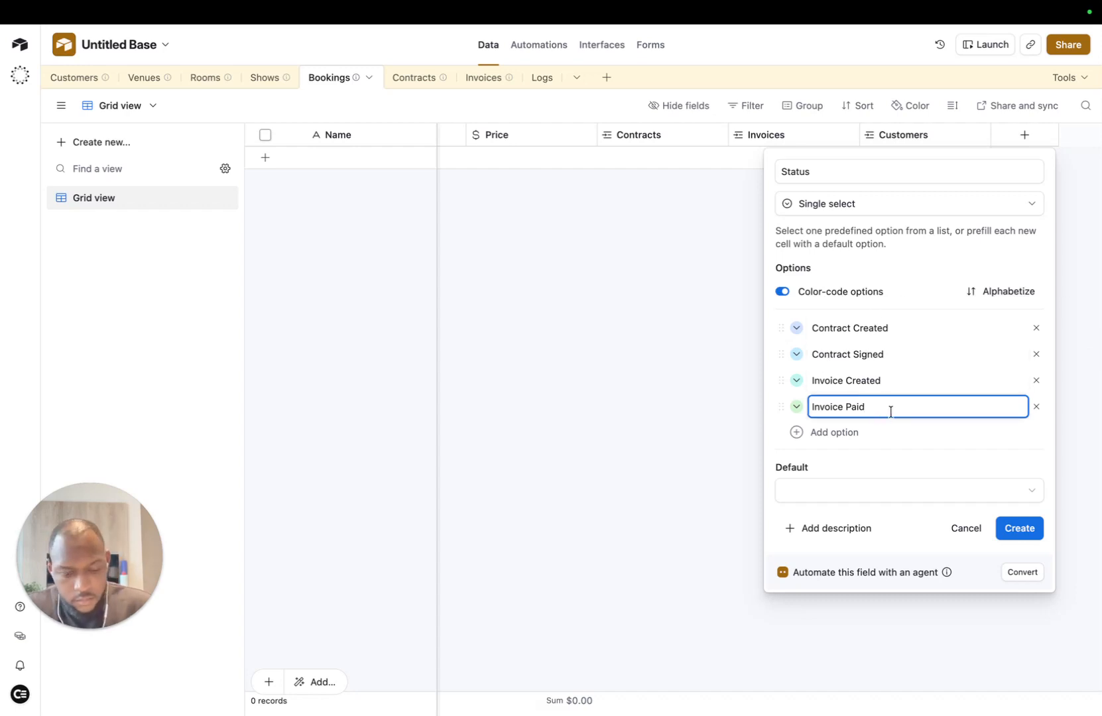
key(Return)
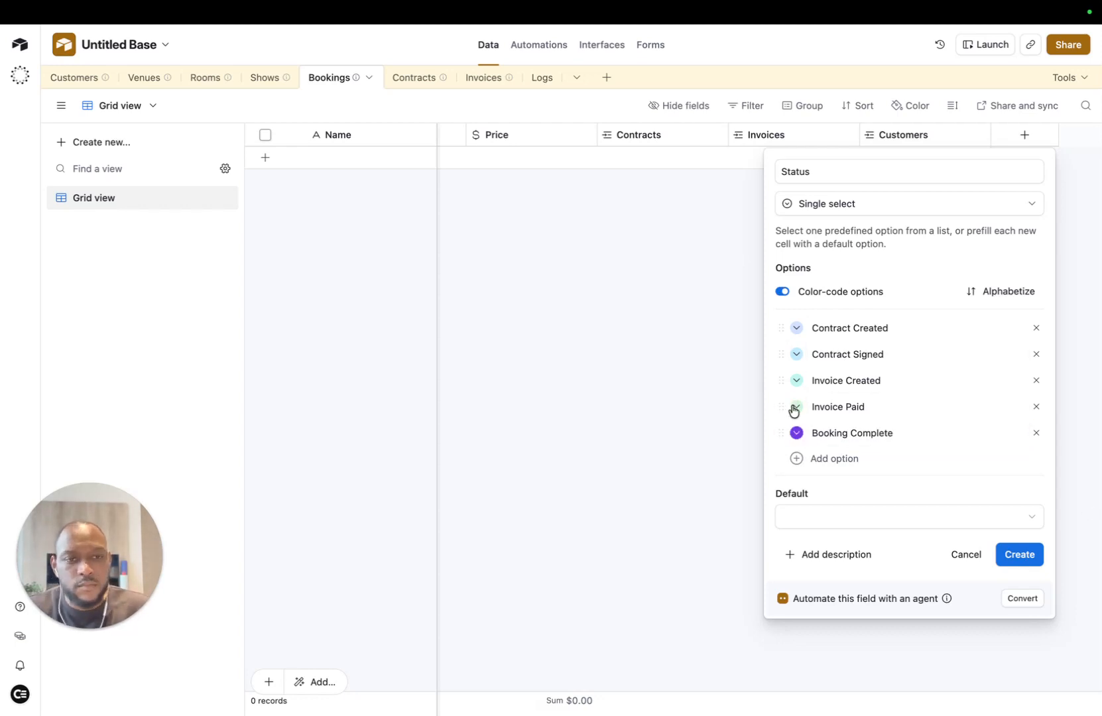
click(796, 407)
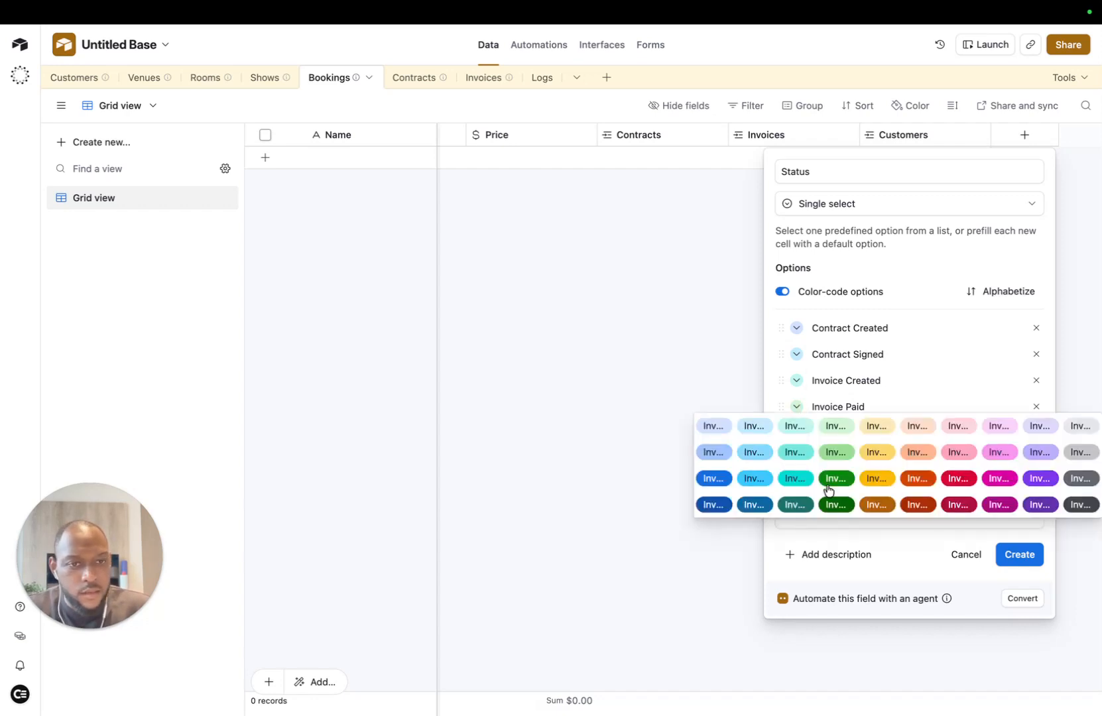
Step: Colour the options: Invoice Paid dark green, Invoice Created light green, Contract Signed bright blue, Contract Created light blue
click(835, 478)
click(798, 381)
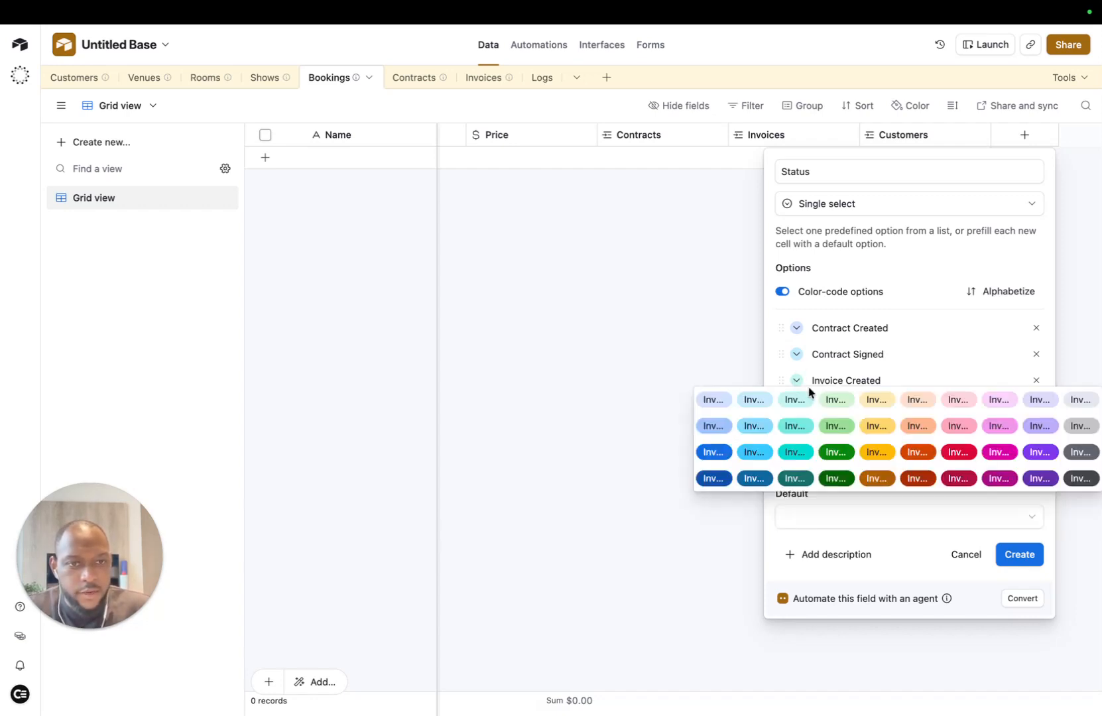
click(837, 398)
click(797, 354)
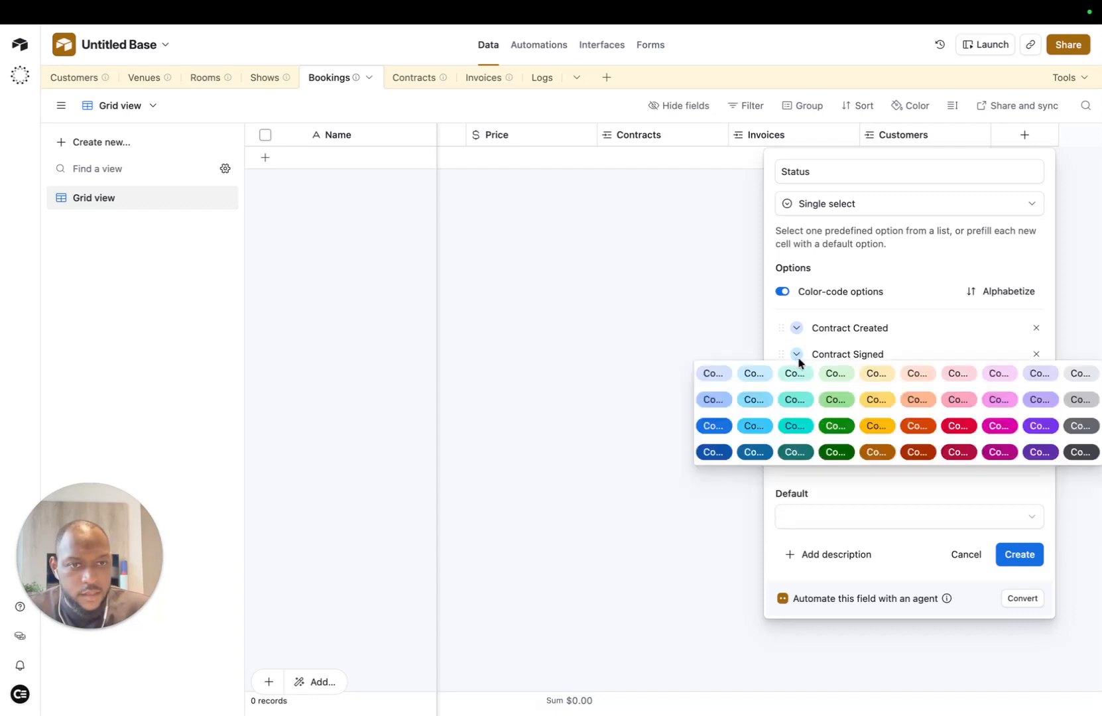
click(712, 429)
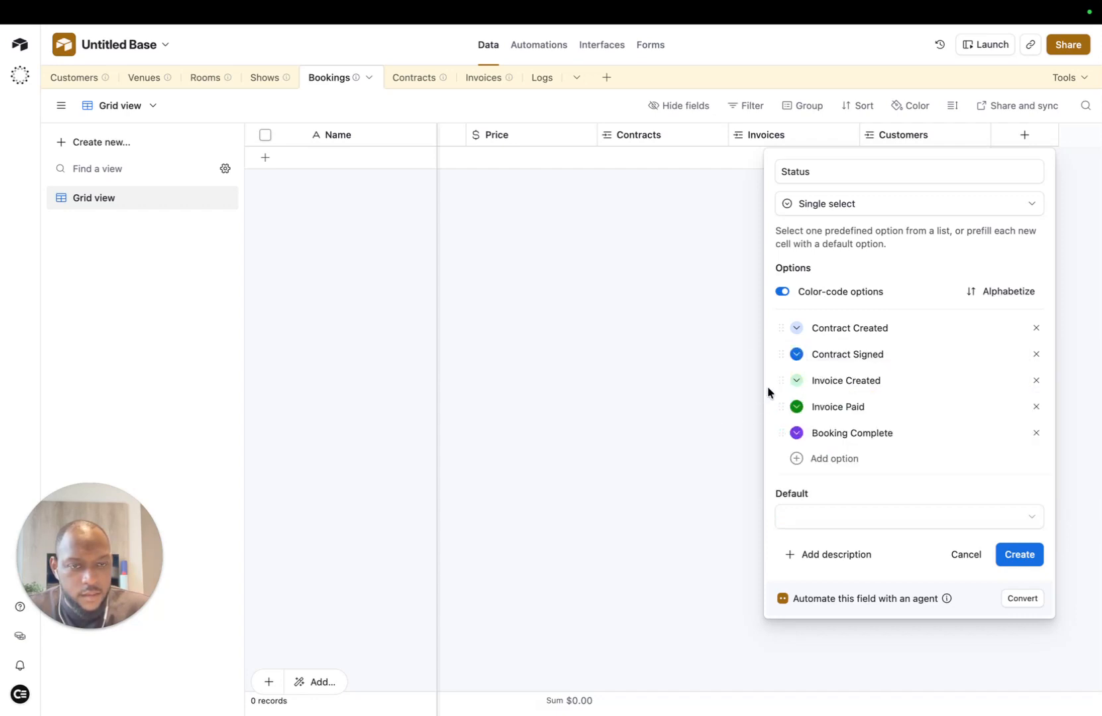
click(797, 328)
click(718, 368)
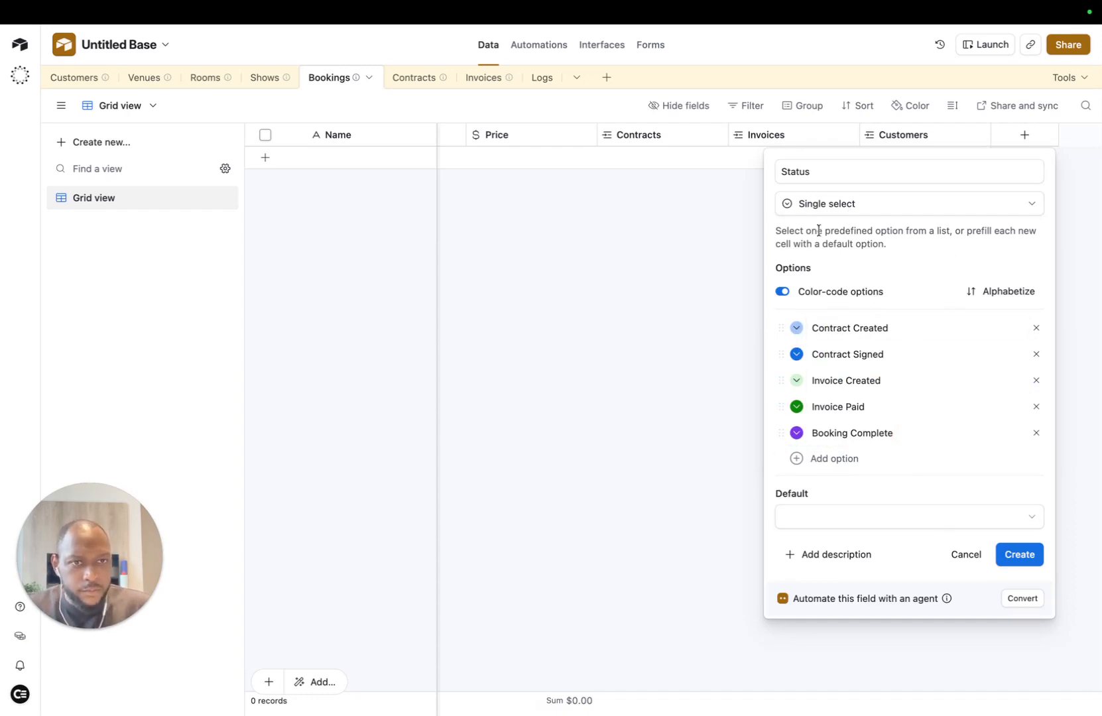
Step: Set the Status default to the empty option and create the field
click(897, 518)
click(831, 585)
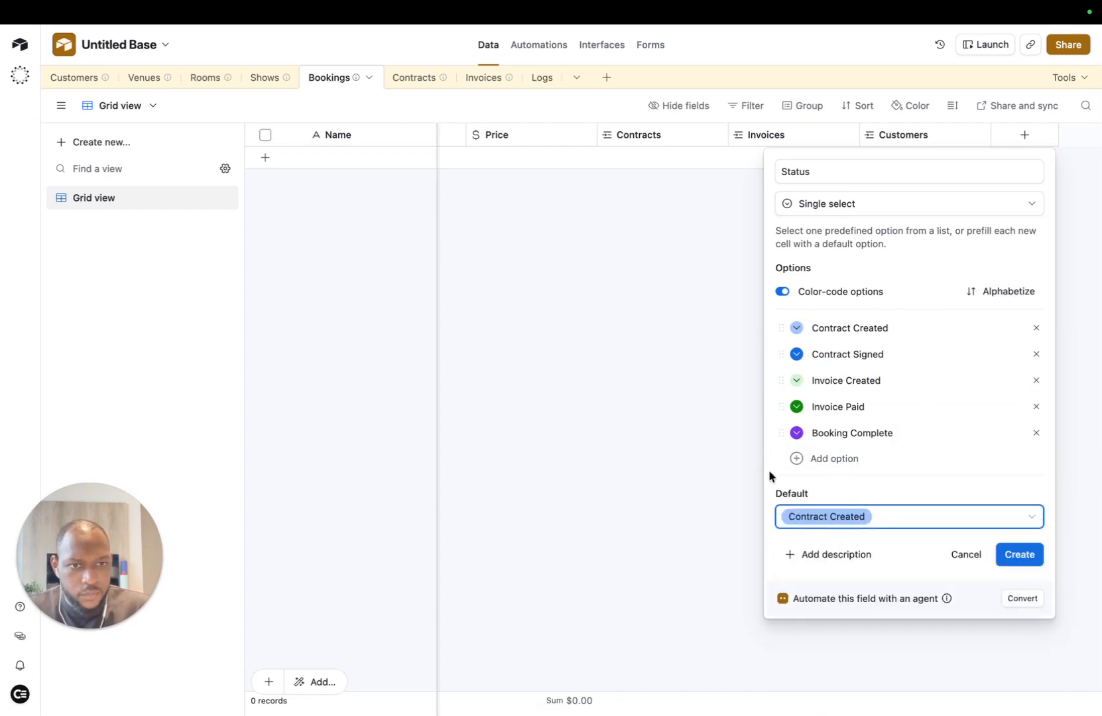
click(908, 524)
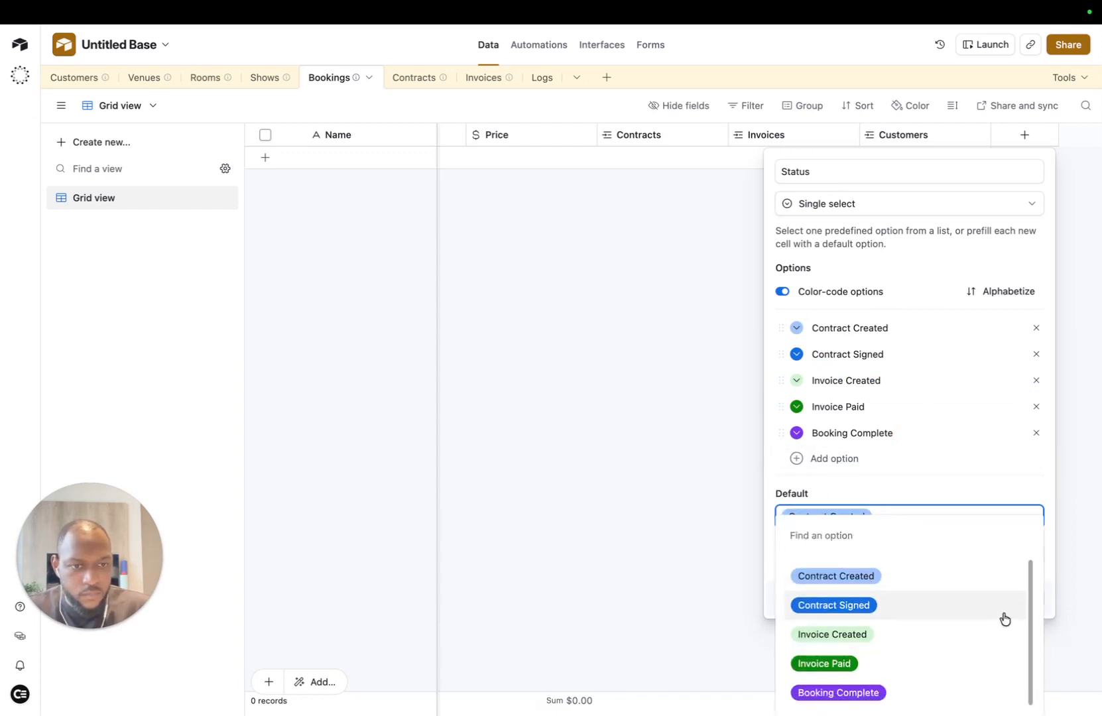
click(786, 459)
click(940, 551)
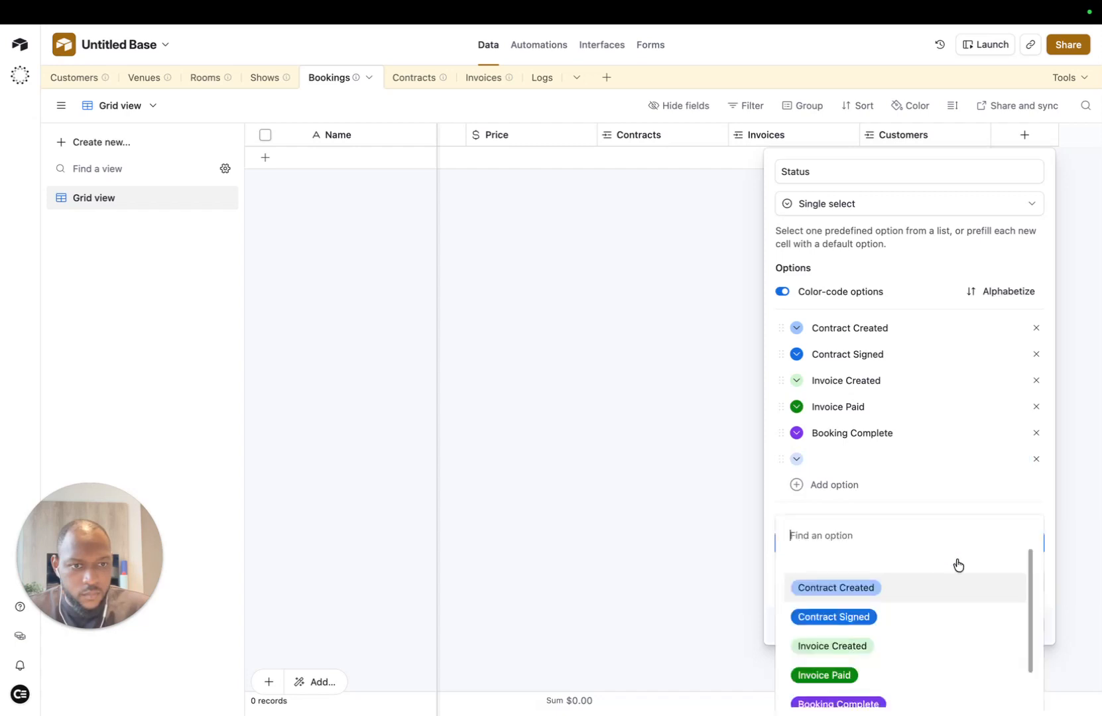
scroll(928, 629, down, 2)
click(888, 694)
click(1018, 578)
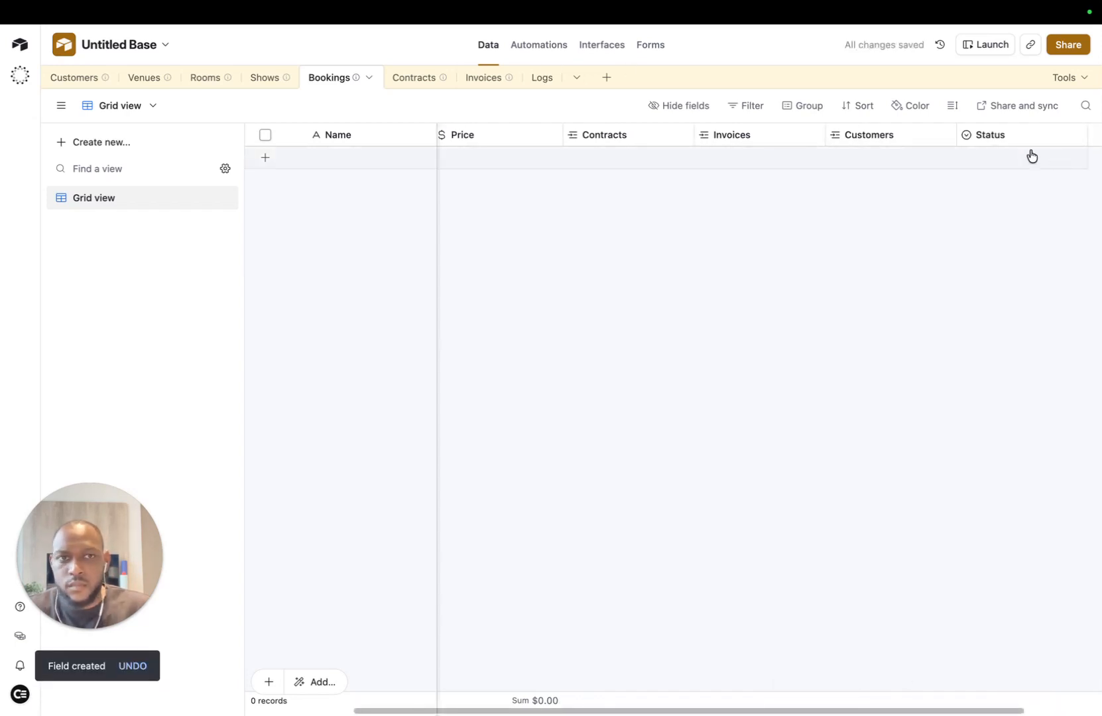
Step: Look over the Bookings and Customers tables, then select the Kanban element on the Bookings interface page
scroll(649, 160, right, 3)
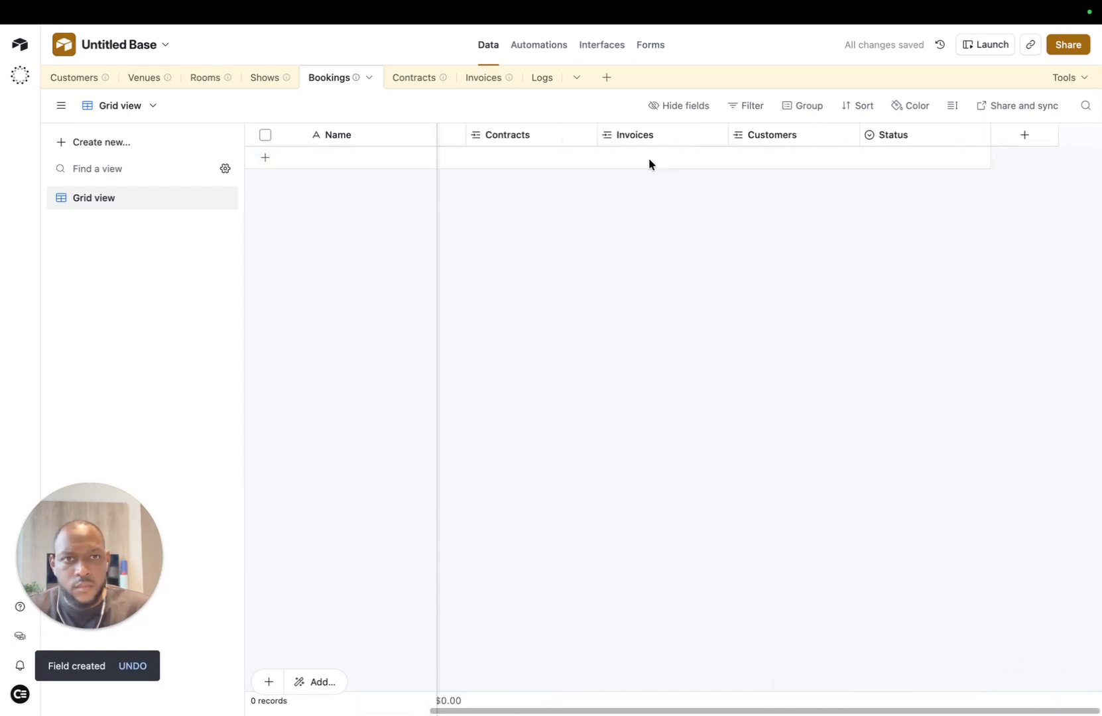
scroll(648, 162, left, 3)
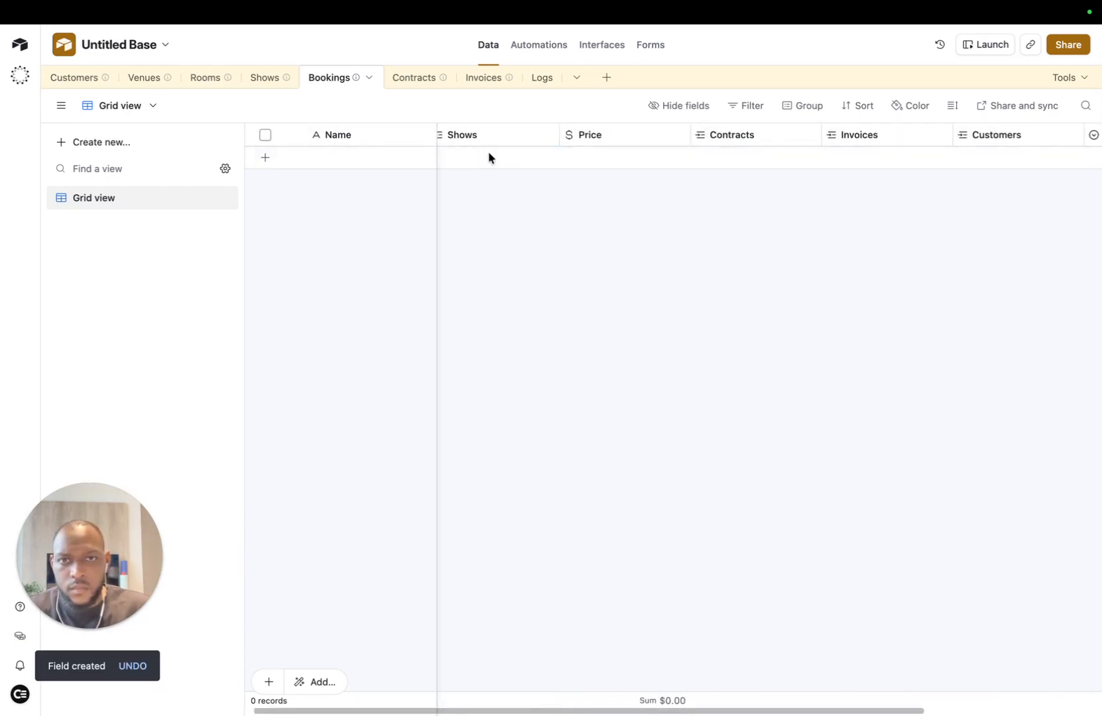
scroll(488, 153, right, 3)
scroll(488, 152, left, 3)
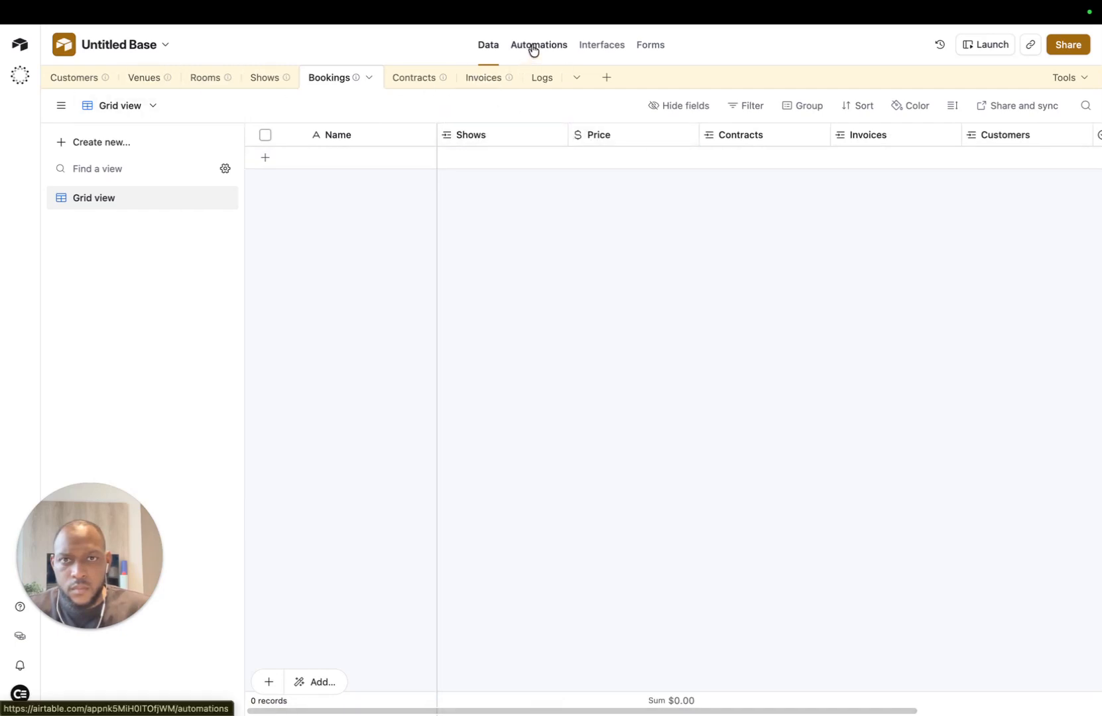
click(78, 79)
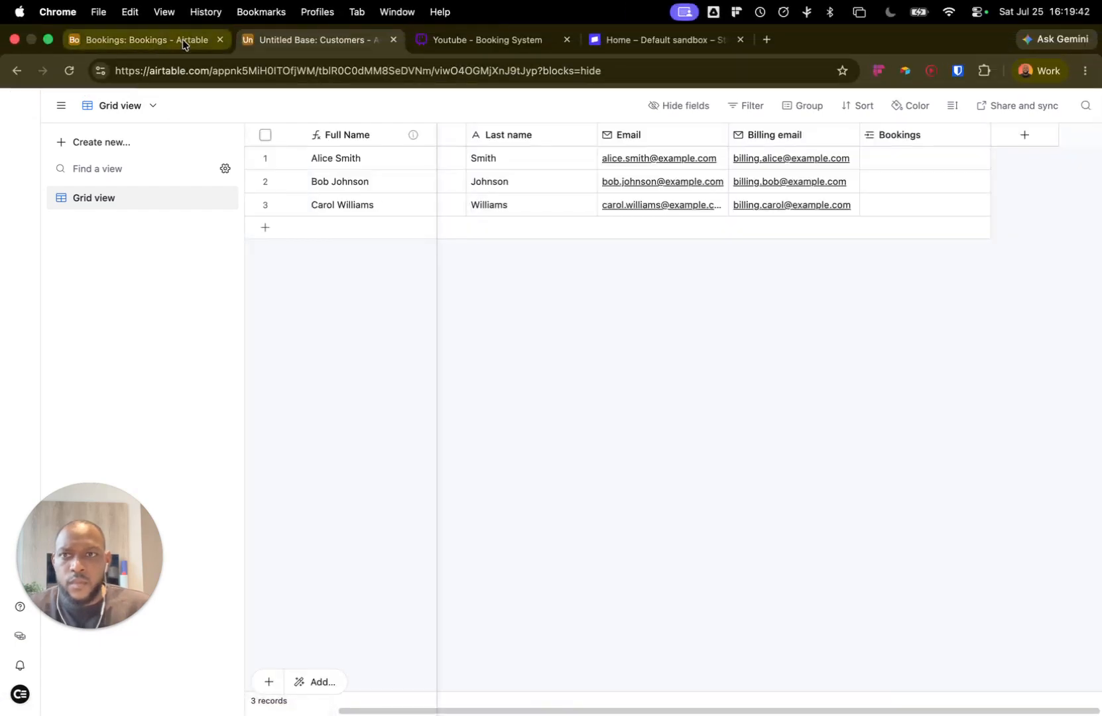
click(183, 40)
click(538, 430)
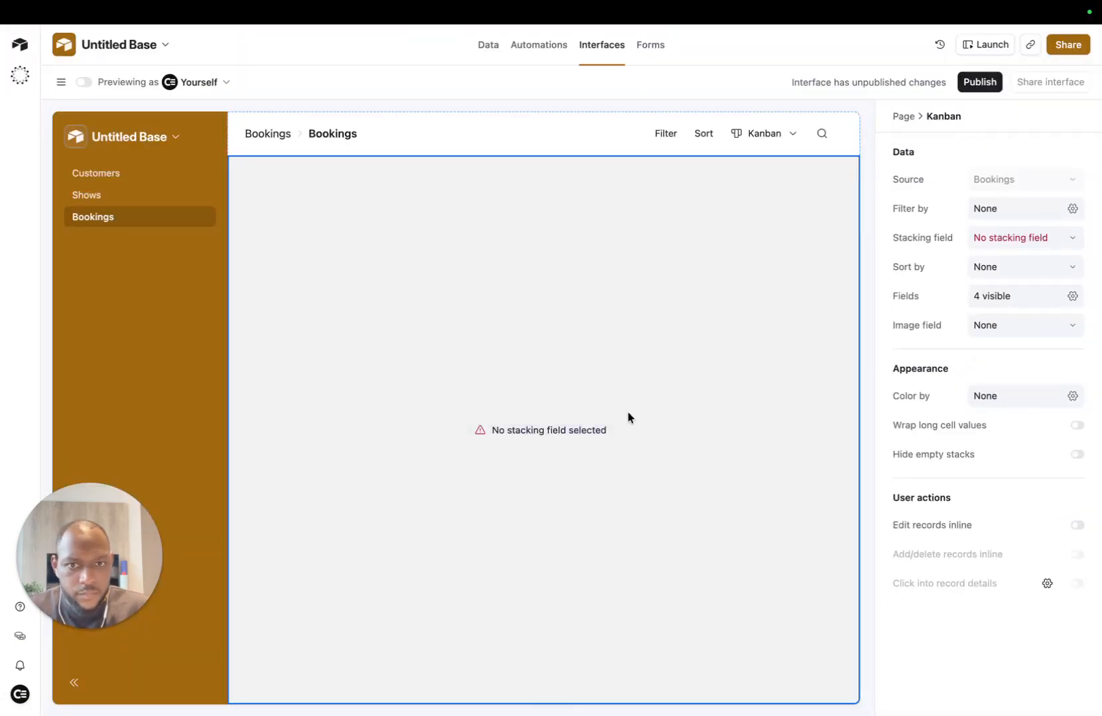
Step: Stack the Bookings Kanban by the Status field and scroll across the resulting columns
click(1063, 238)
click(1004, 306)
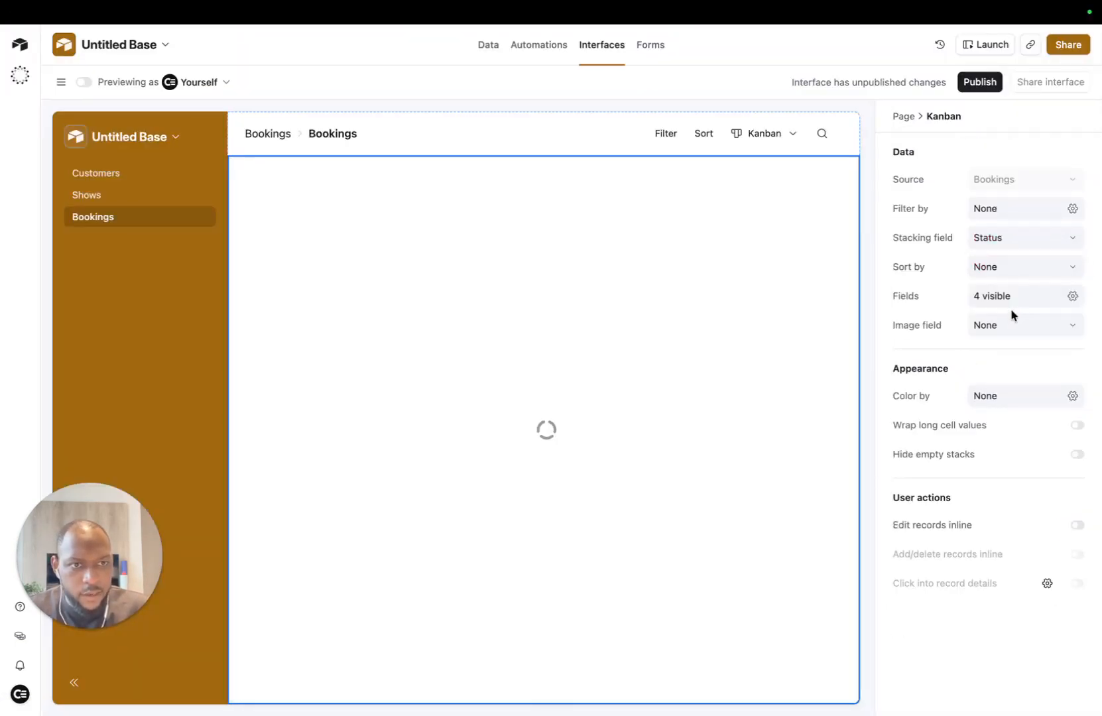
scroll(610, 285, right, 8)
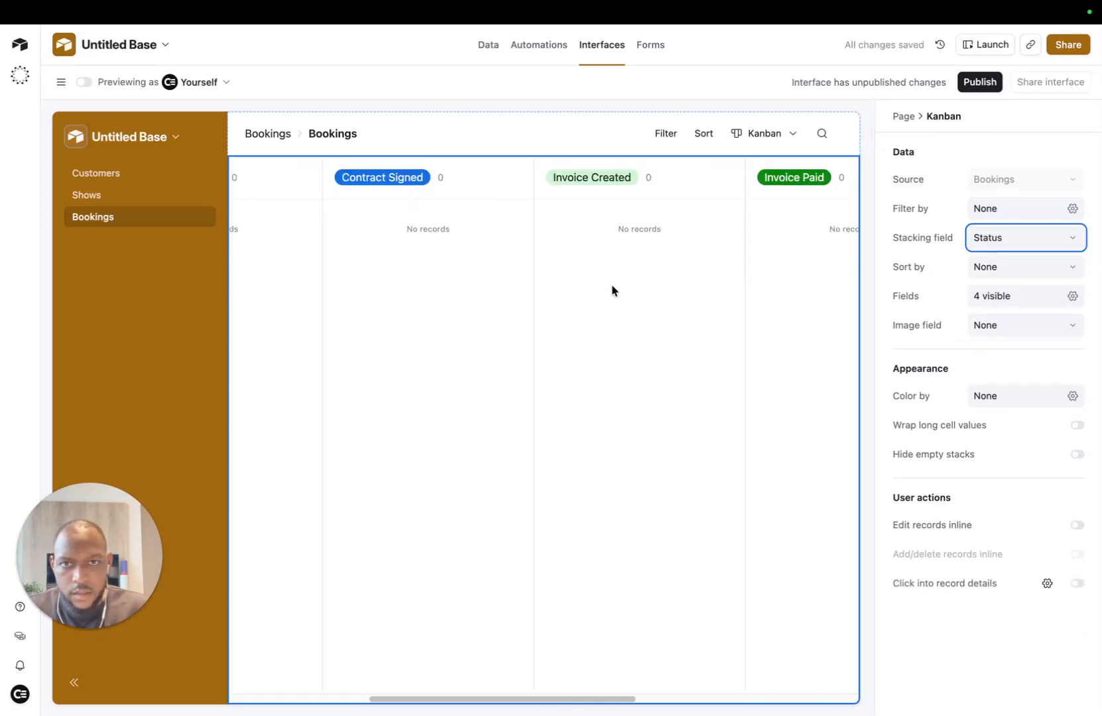
scroll(629, 285, left, 5)
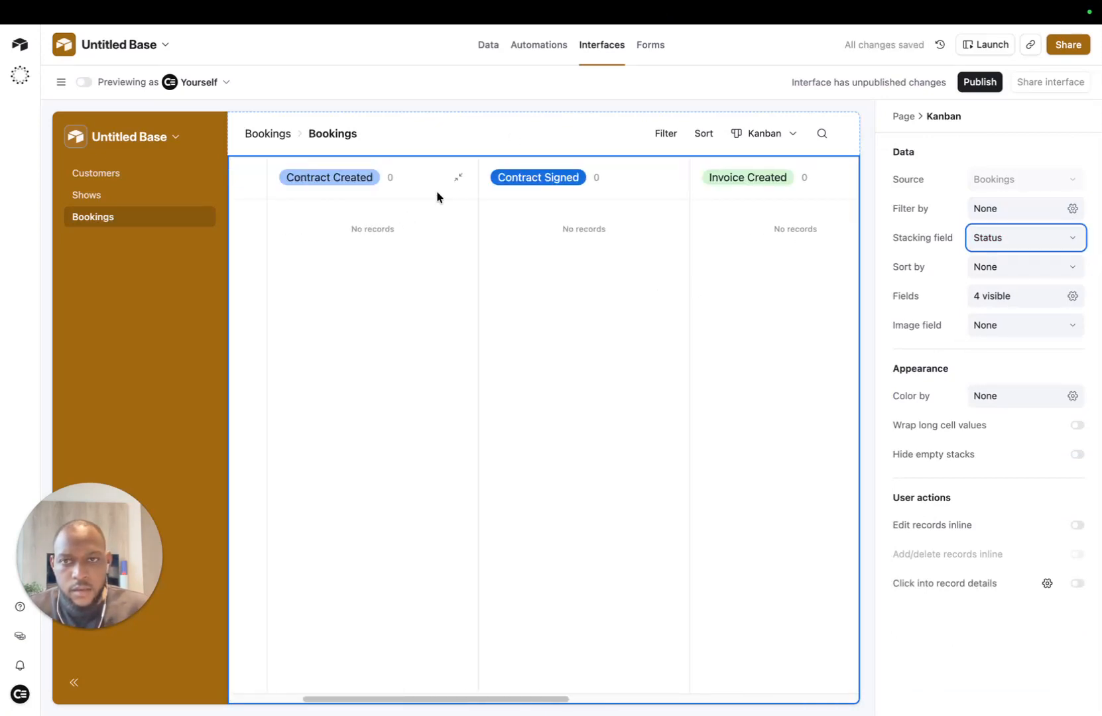
scroll(550, 259, left, 3)
scroll(624, 266, right, 5)
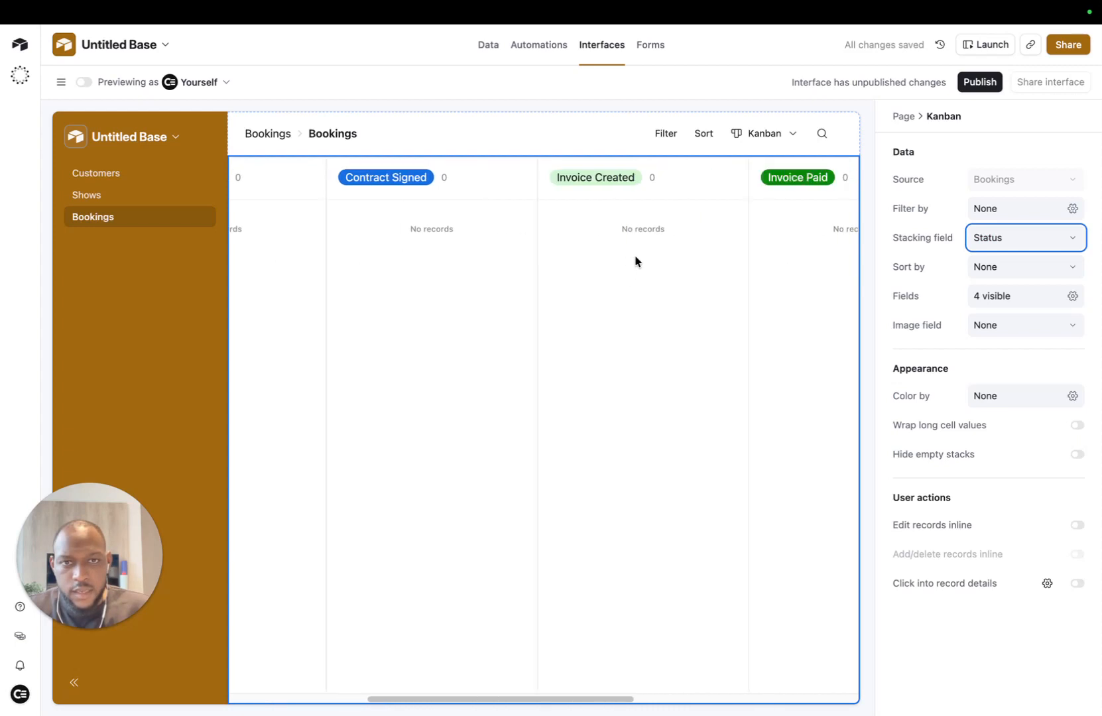
scroll(635, 212, right, 3)
scroll(663, 219, right, 3)
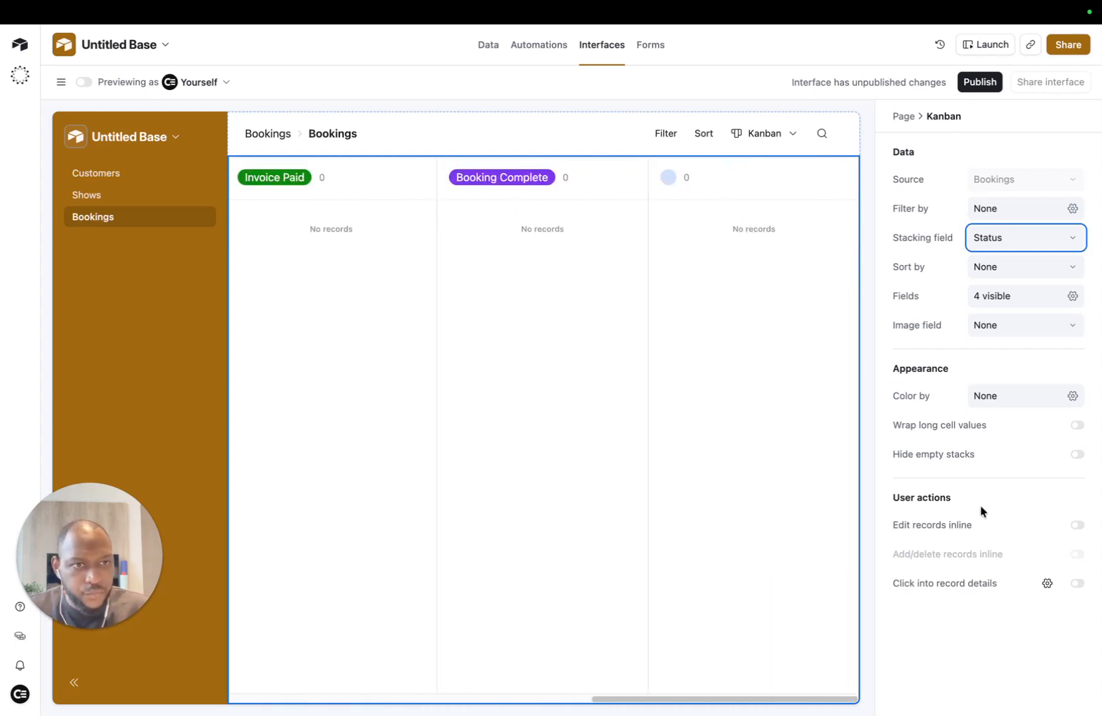
Step: Check the Color by record colouring options, then go to the Customers table
click(1072, 396)
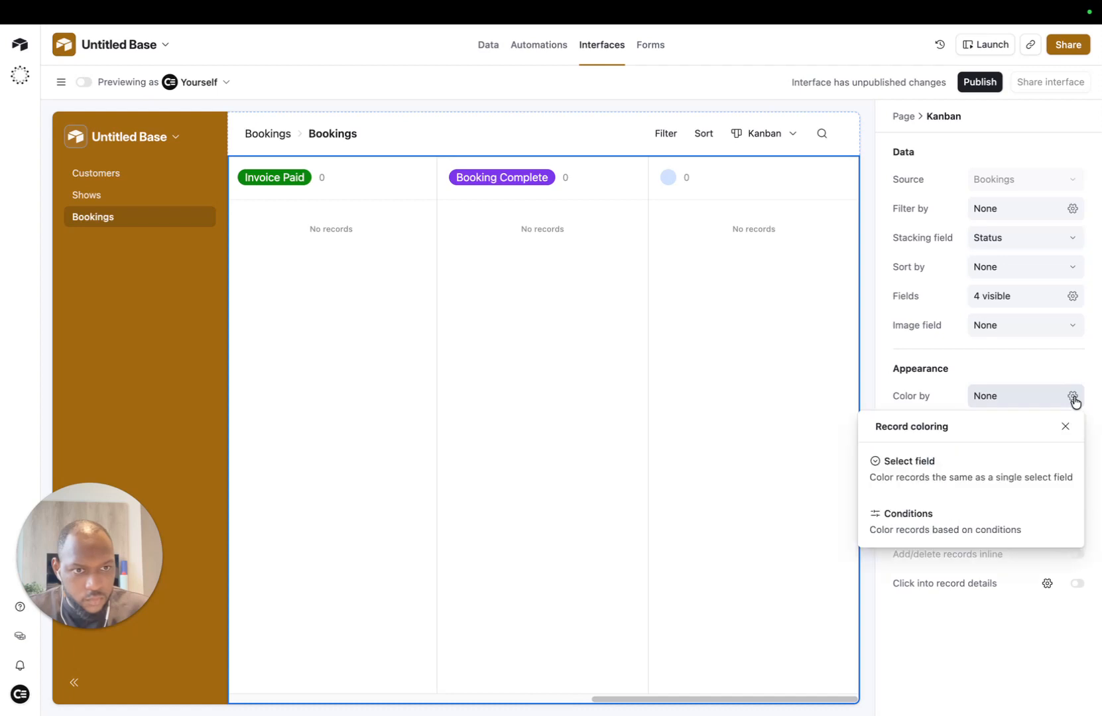
click(953, 355)
scroll(535, 326, left, 5)
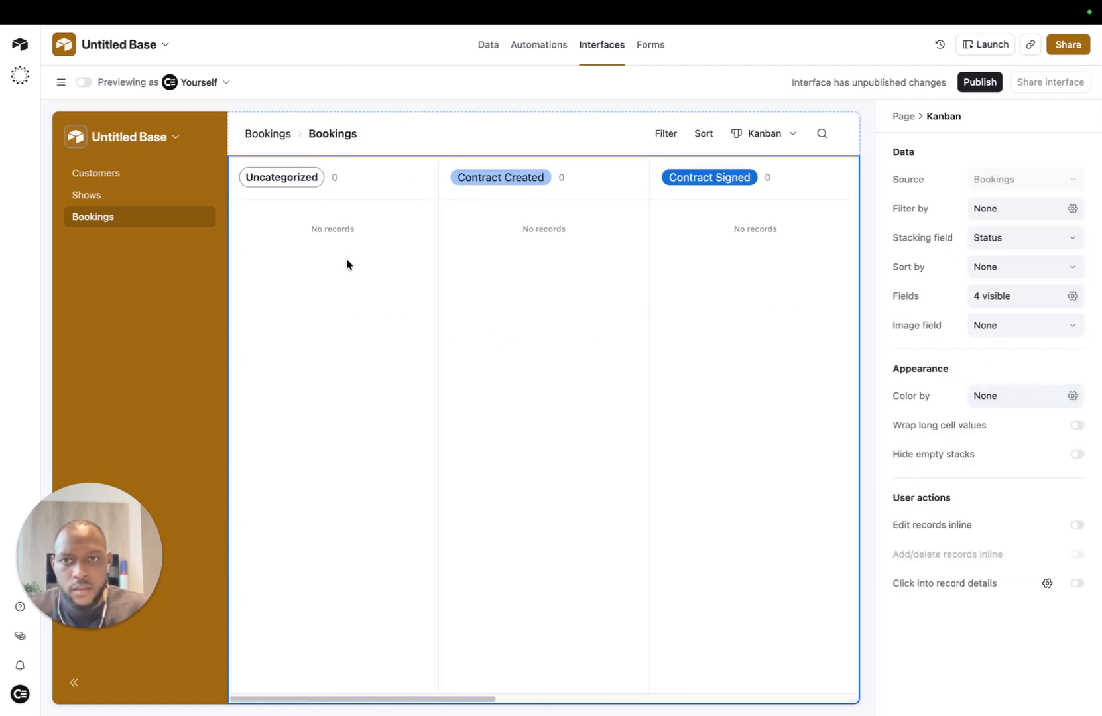
click(316, 41)
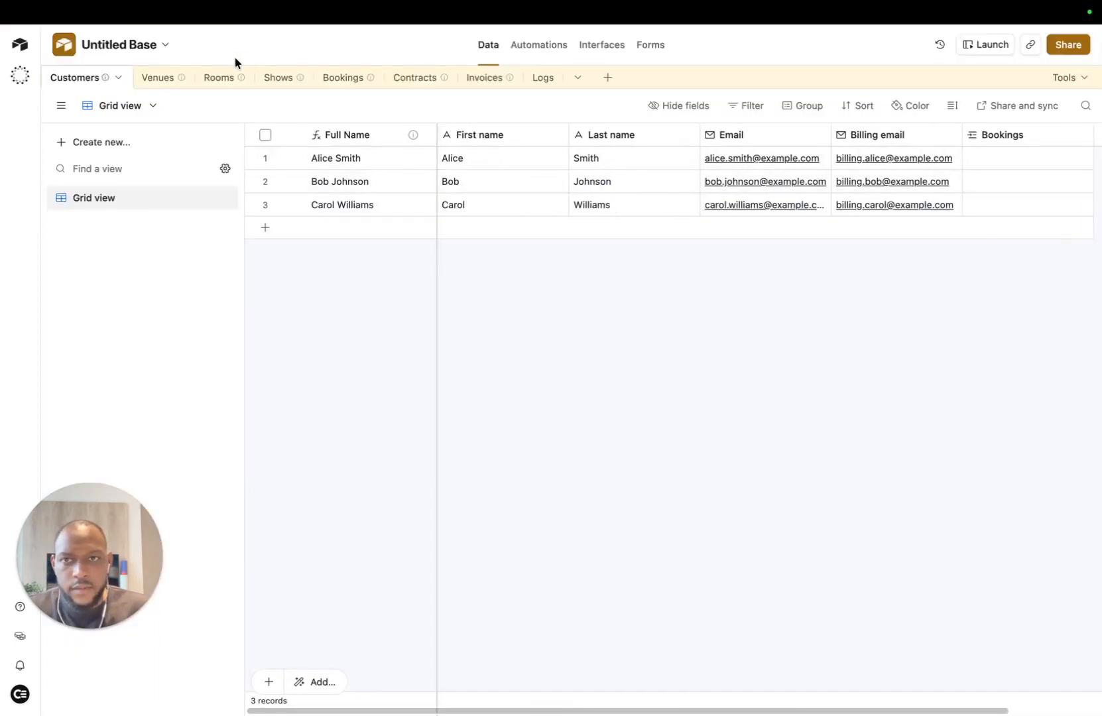
Step: Open the Bookings table, return to the interface Kanban page, and select the whole page for Page settings
click(362, 82)
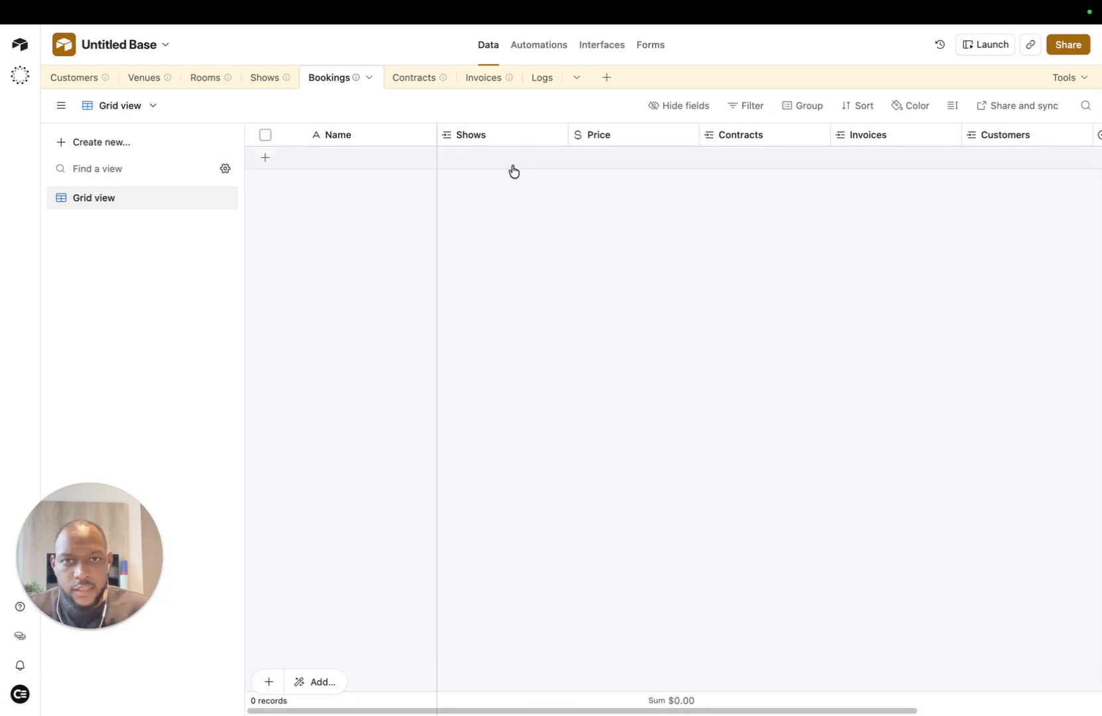
mouse_move(265, 13)
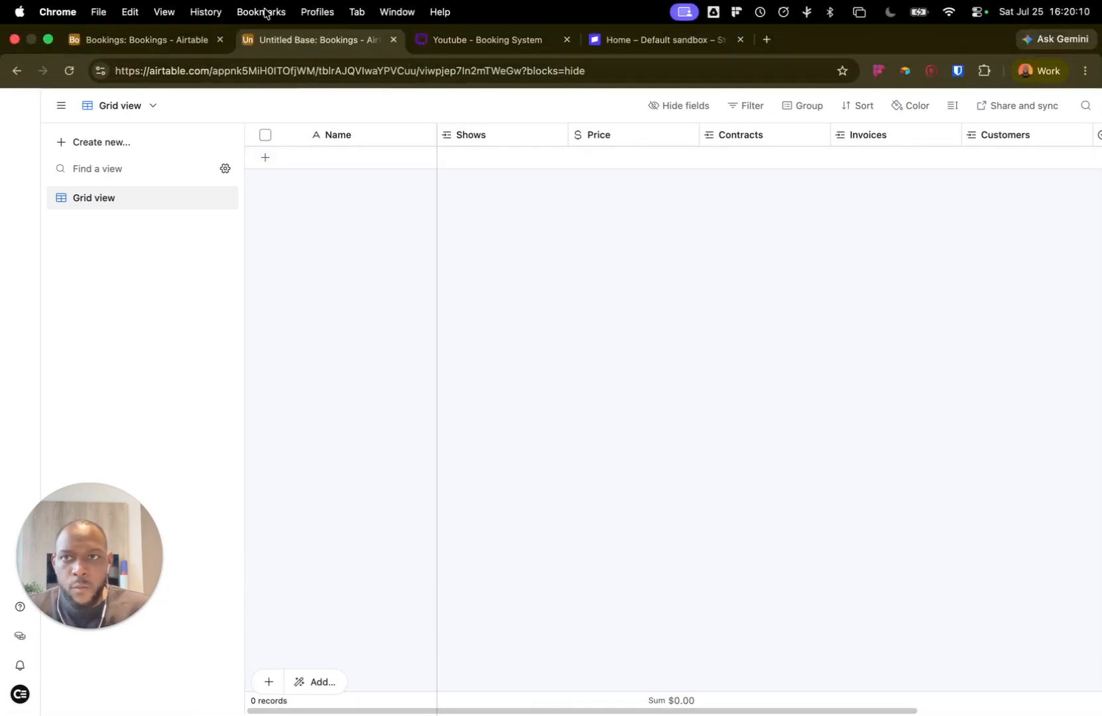
click(185, 44)
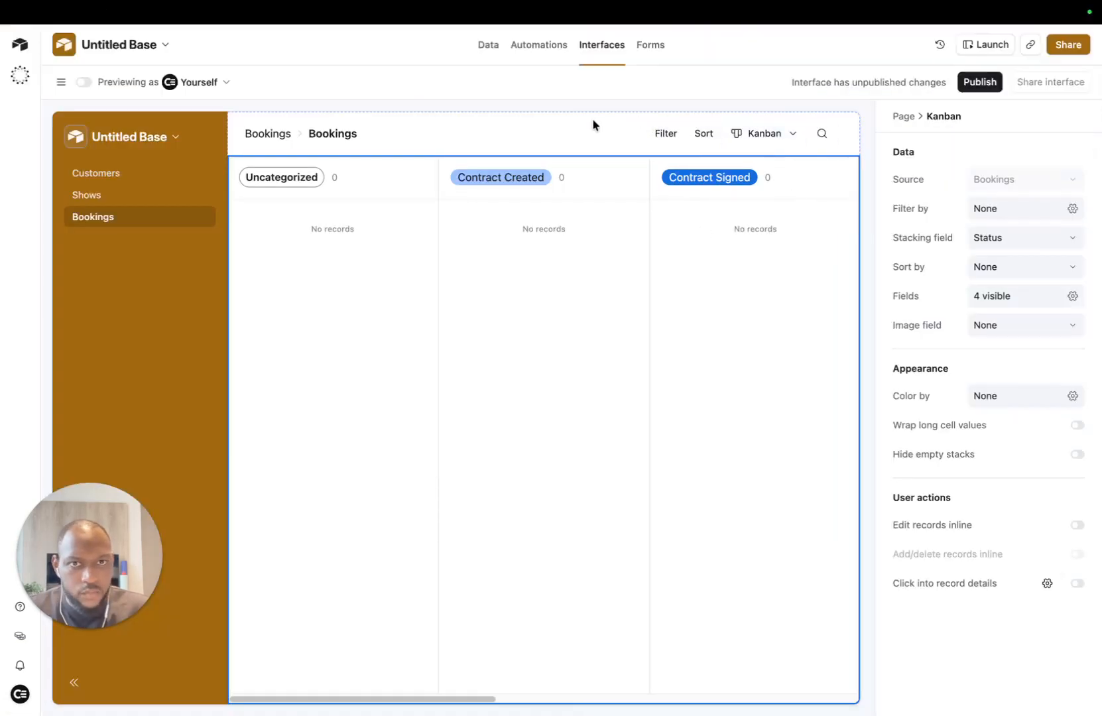
click(570, 131)
scroll(1042, 550, down, 2)
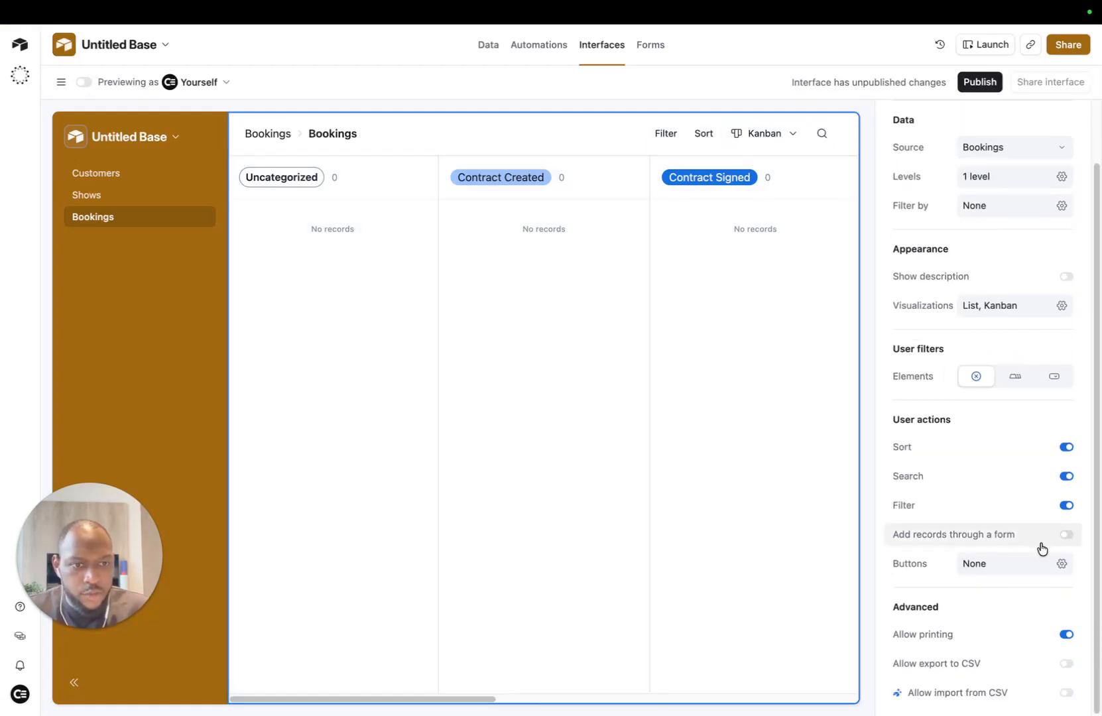
Step: Add an 'Add Booking' button that opens a record creation form for Bookings, and edit that form
click(1012, 564)
click(1002, 162)
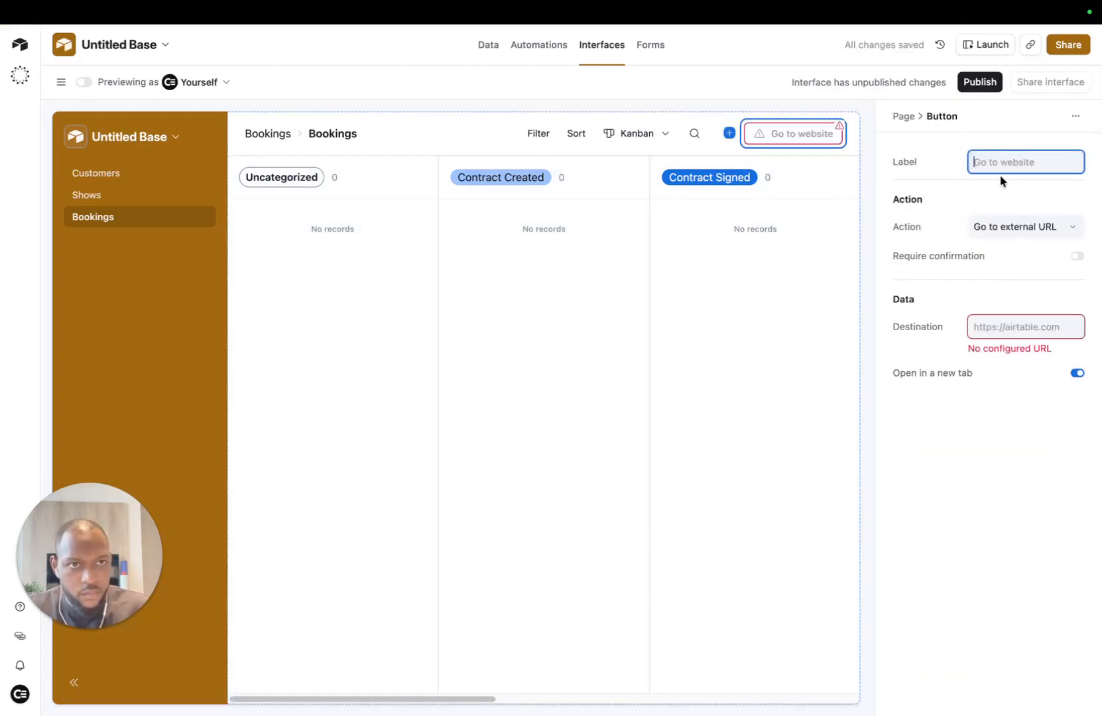
text(Add Booking)
click(984, 228)
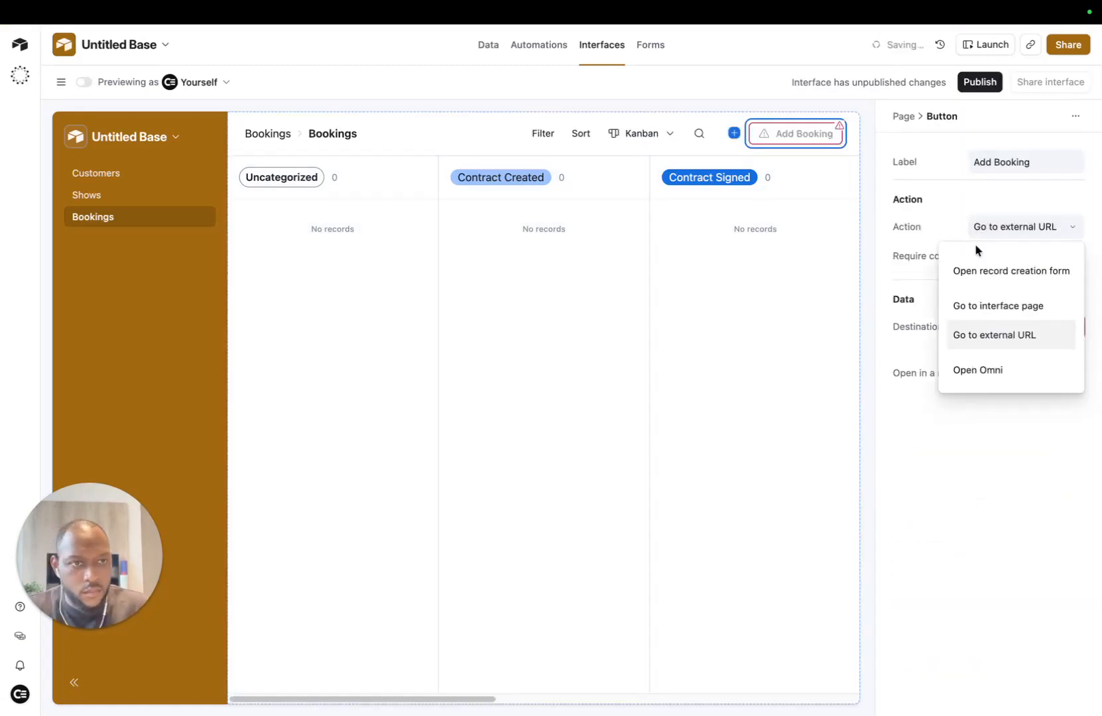
click(988, 272)
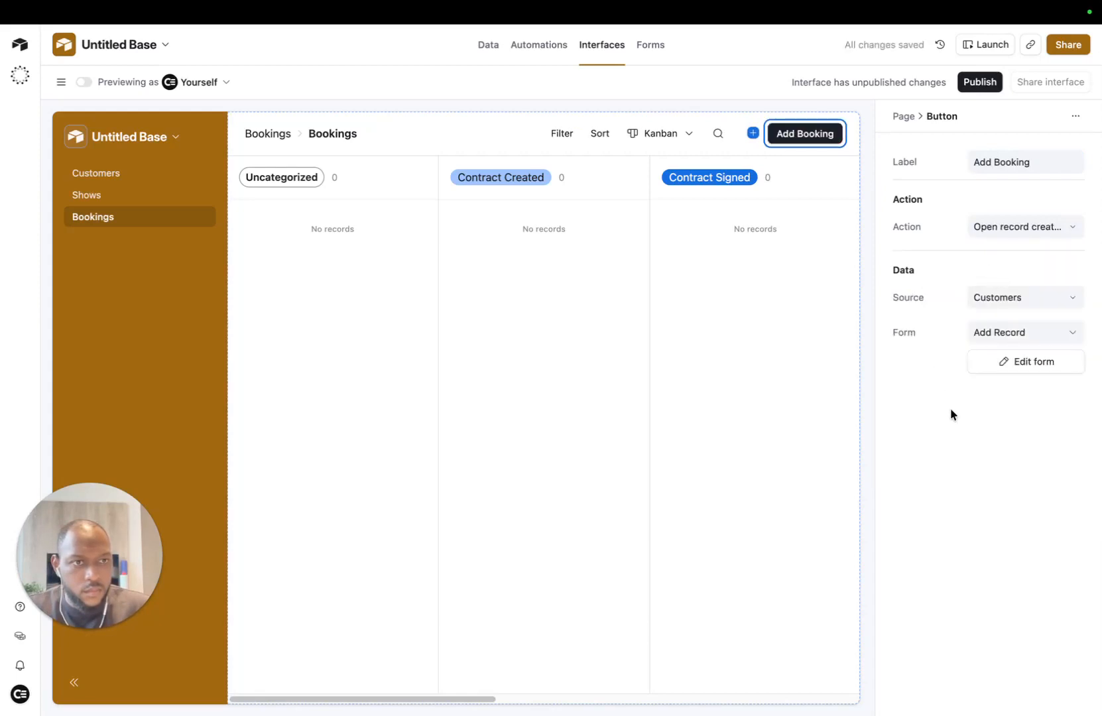
click(1038, 305)
click(1011, 468)
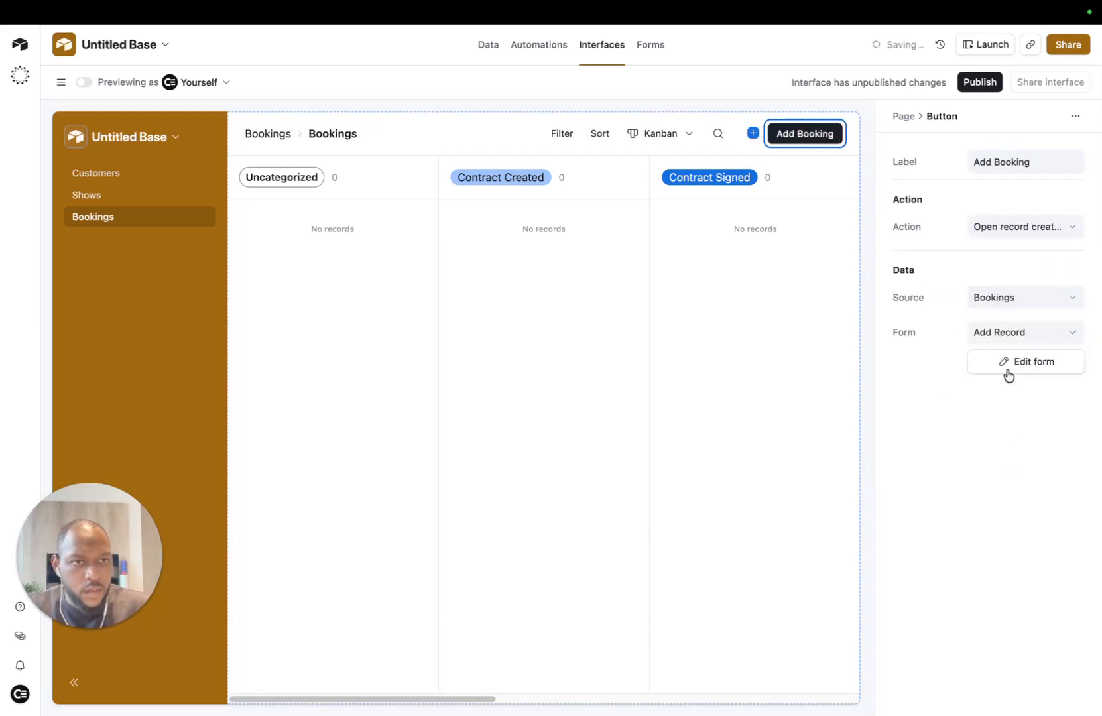
click(1028, 366)
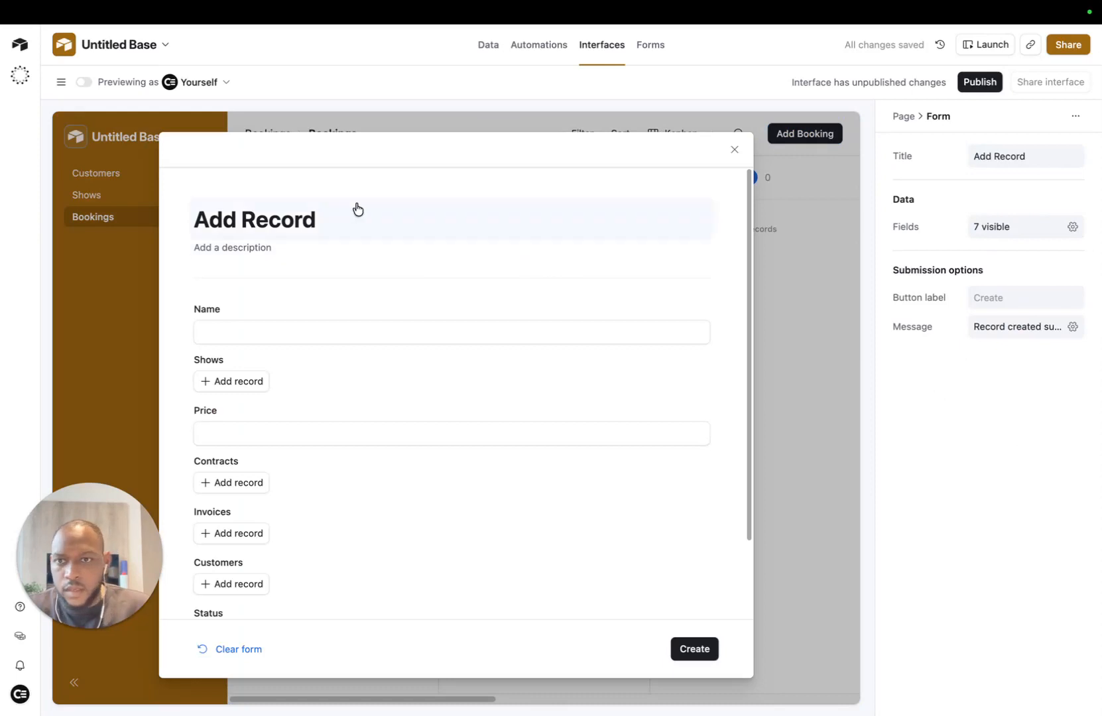
Step: Retitle the form from 'Add Record' to 'Add Booking'
click(385, 225)
key(BackSpace)
key(BackSpace)
key(BackSpace)
key(BackSpace)
key(BackSpace)
key(BackSpace)
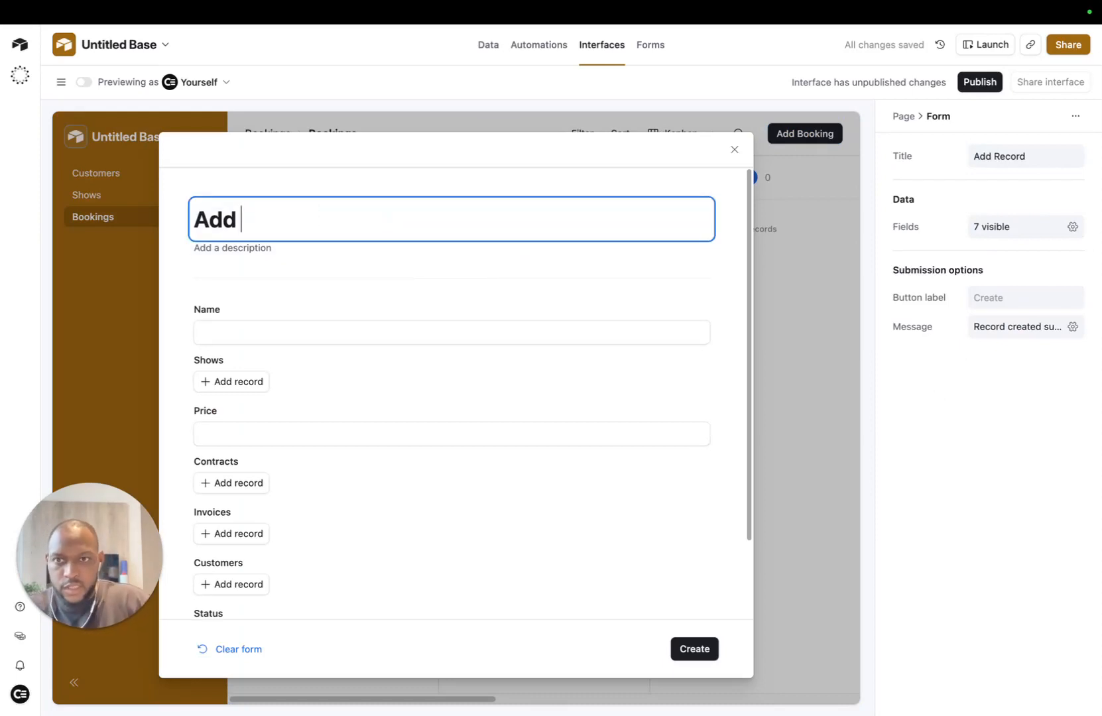
text(Booking)
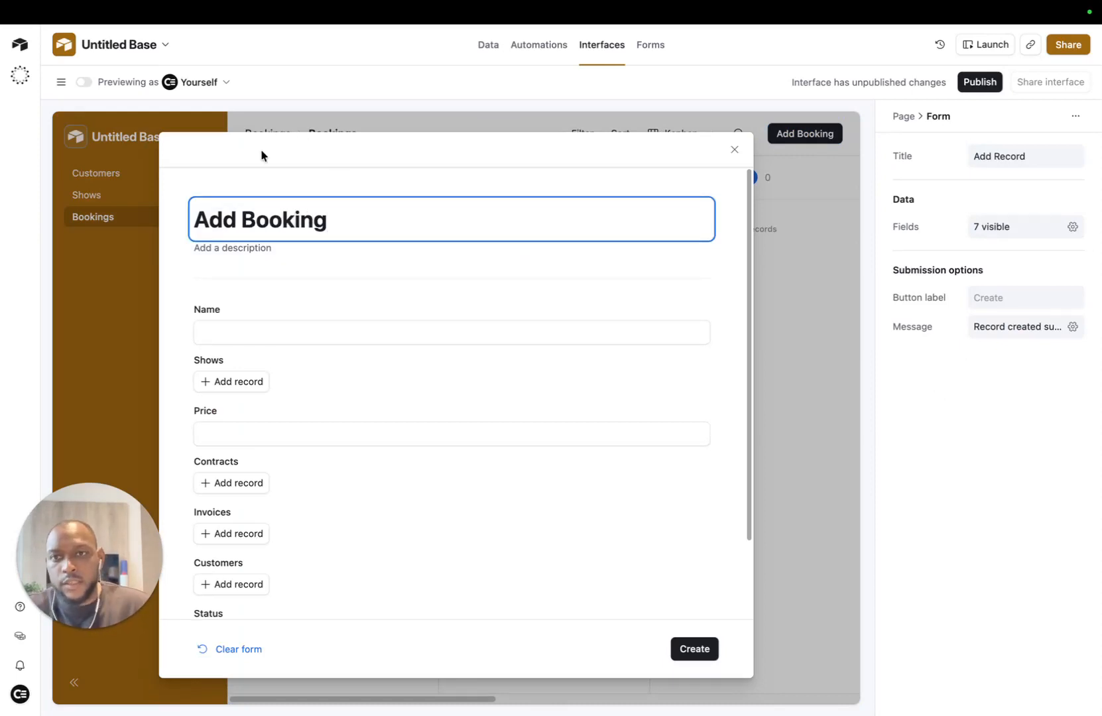
click(215, 270)
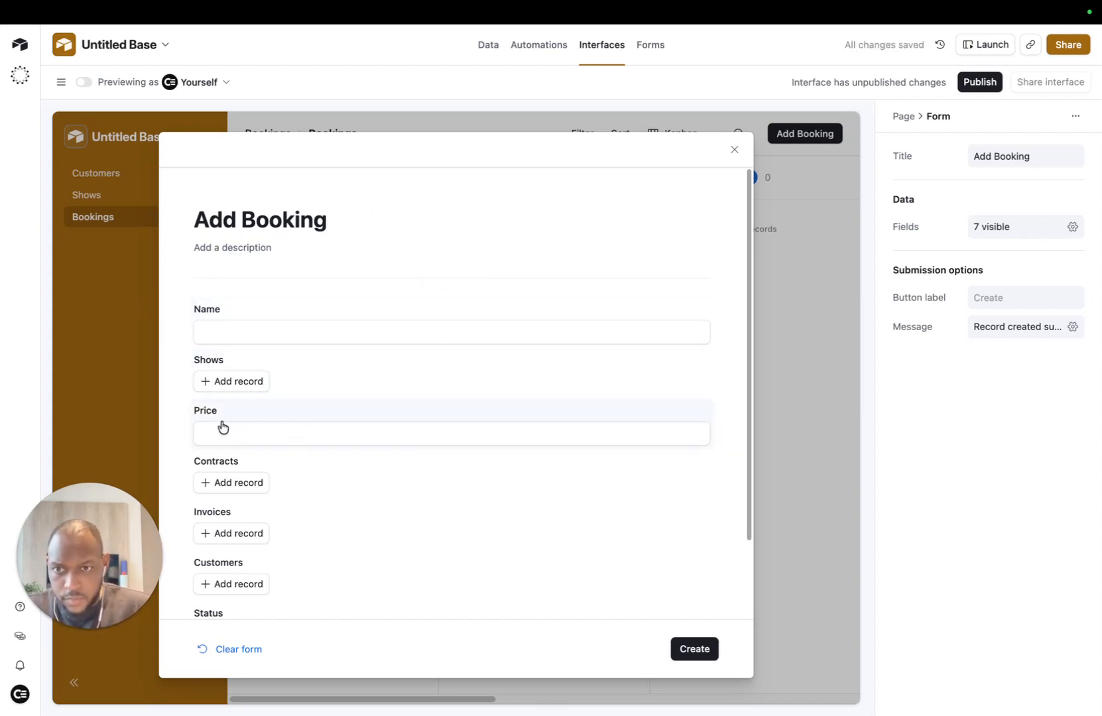
Step: Remove the Contracts and Invoices fields from the form
scroll(288, 425, down, 2)
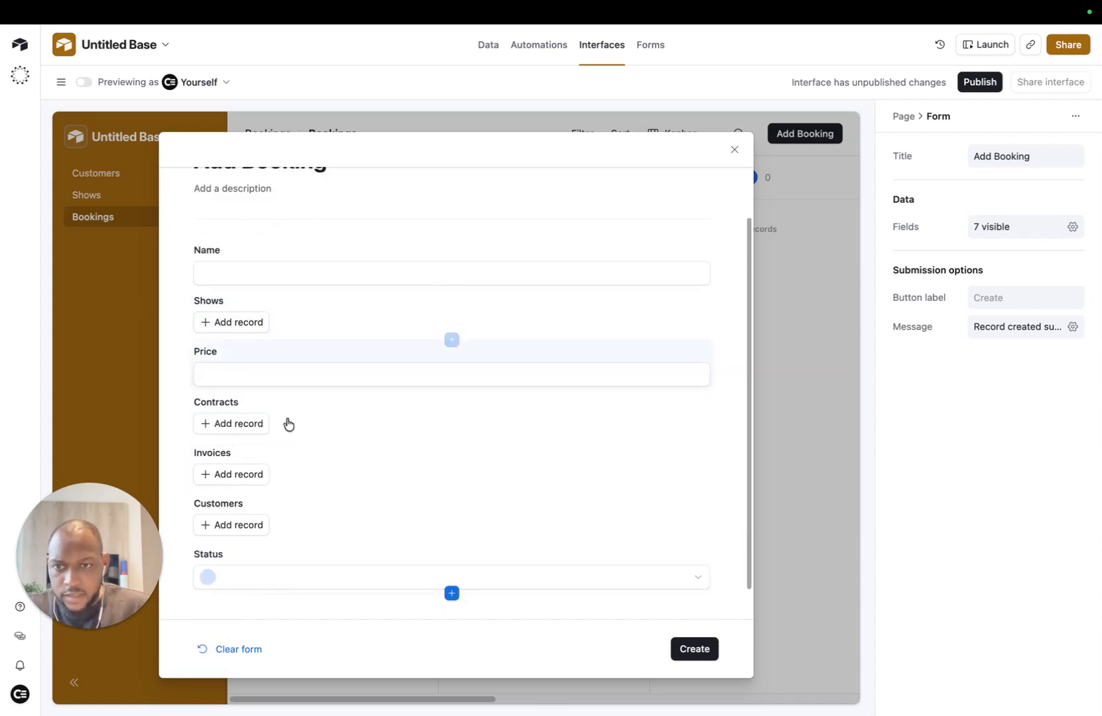
click(315, 418)
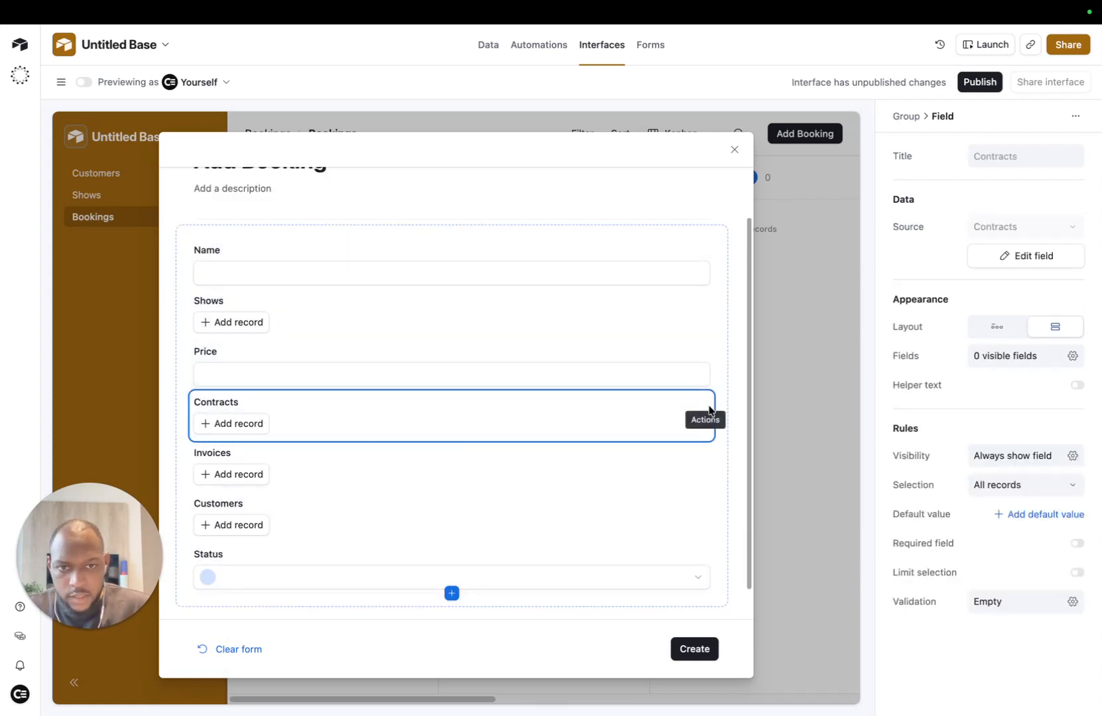
click(707, 402)
click(706, 401)
click(707, 401)
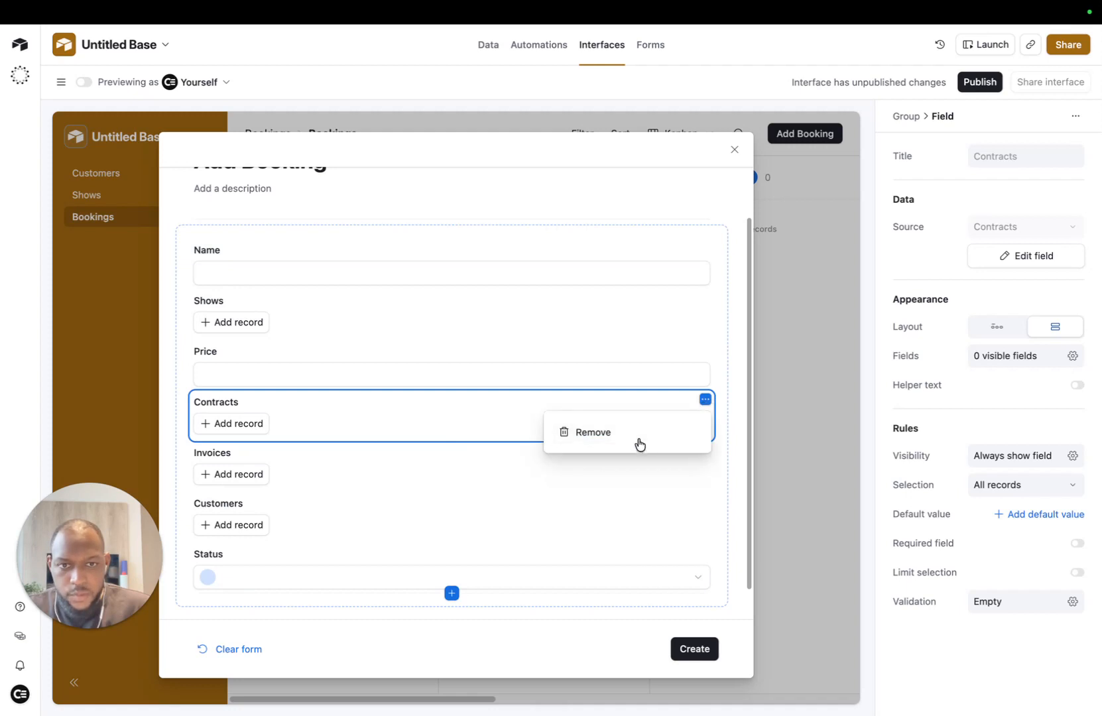
click(638, 445)
click(696, 427)
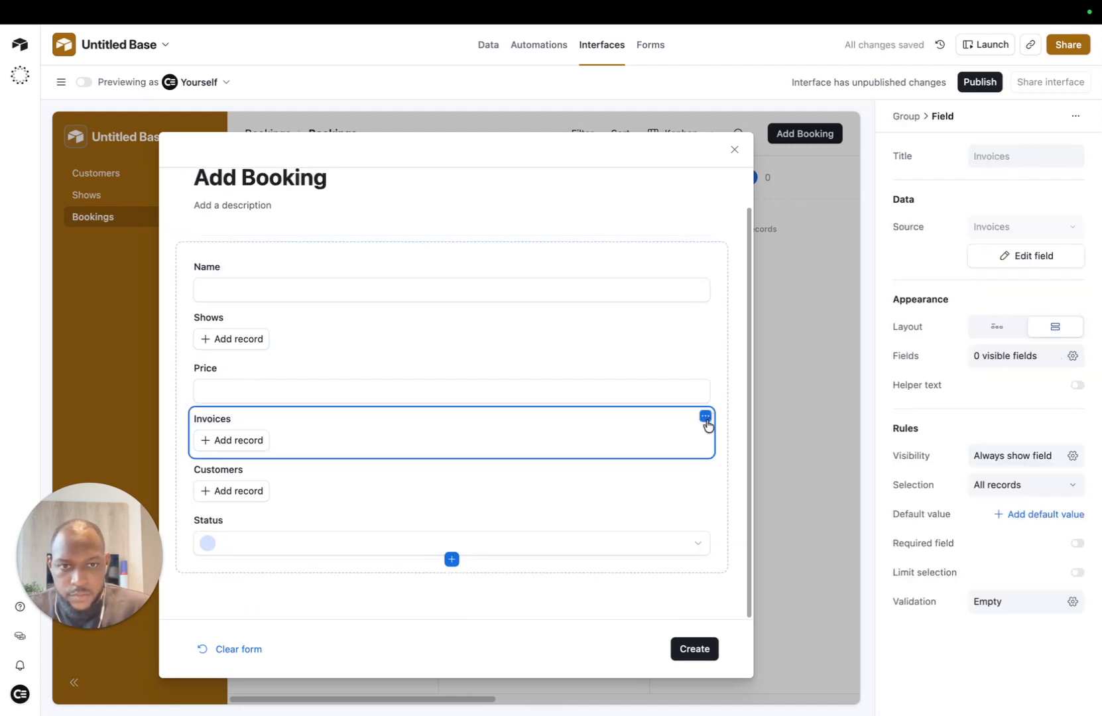
click(705, 416)
click(654, 457)
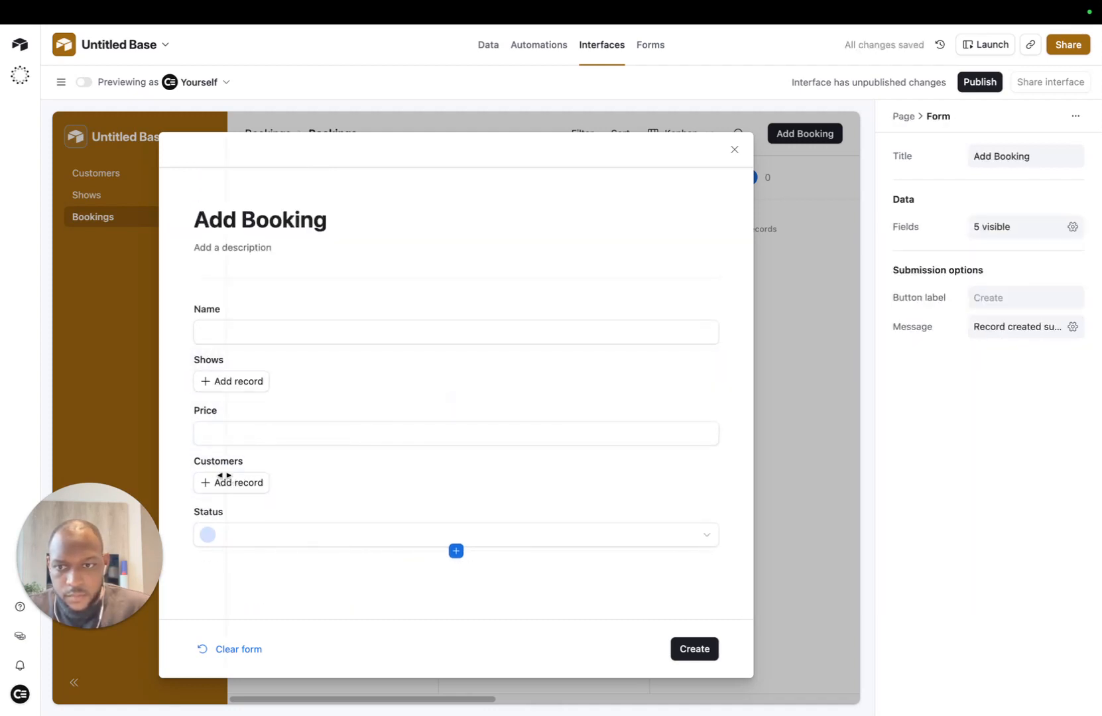
Step: Move the Customers field above Name and relabel it 'Customer'
drag(222, 479, 326, 295)
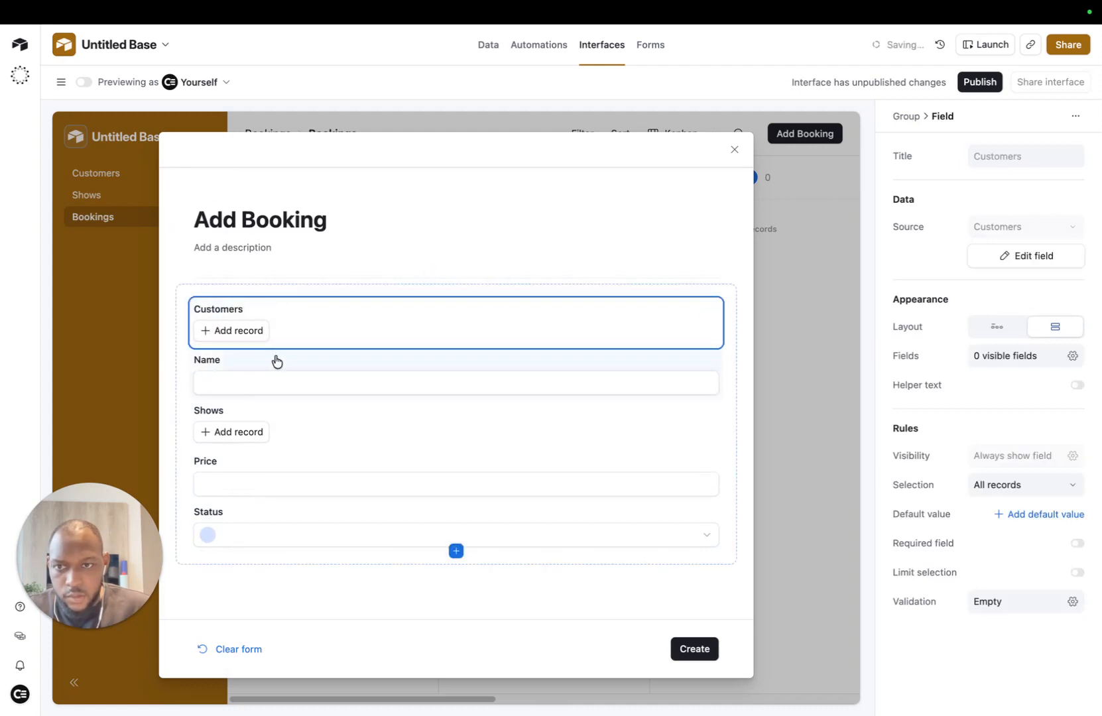
click(233, 308)
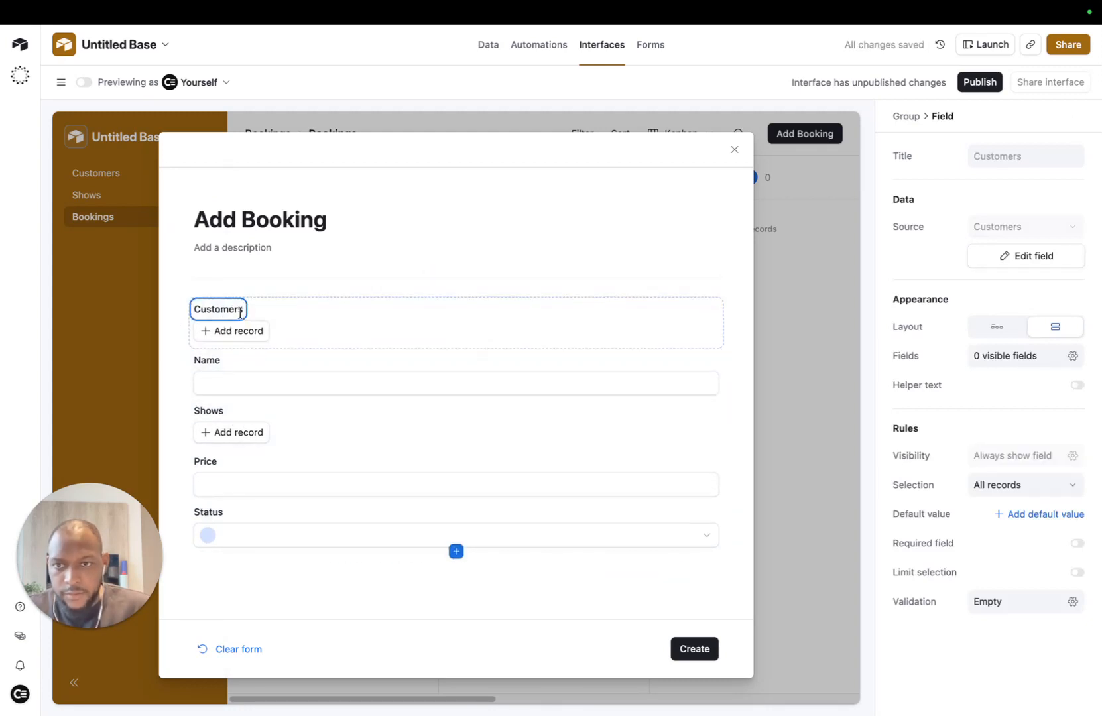
key(BackSpace)
key(Return)
mouse_move(471, 6)
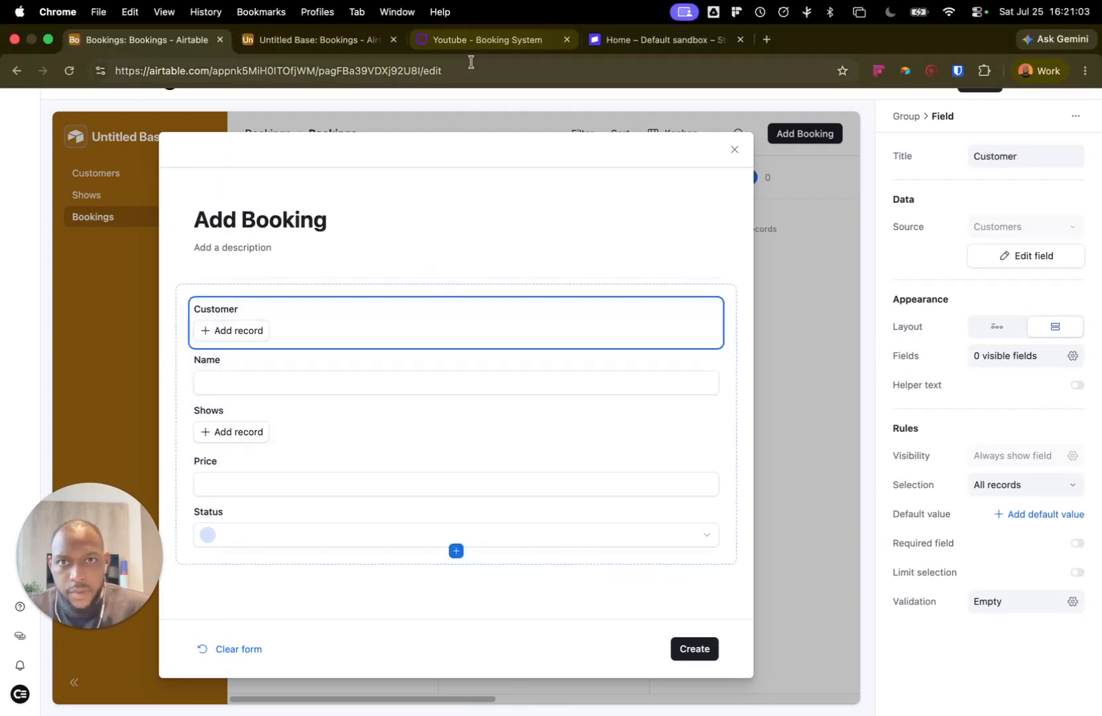
click(295, 41)
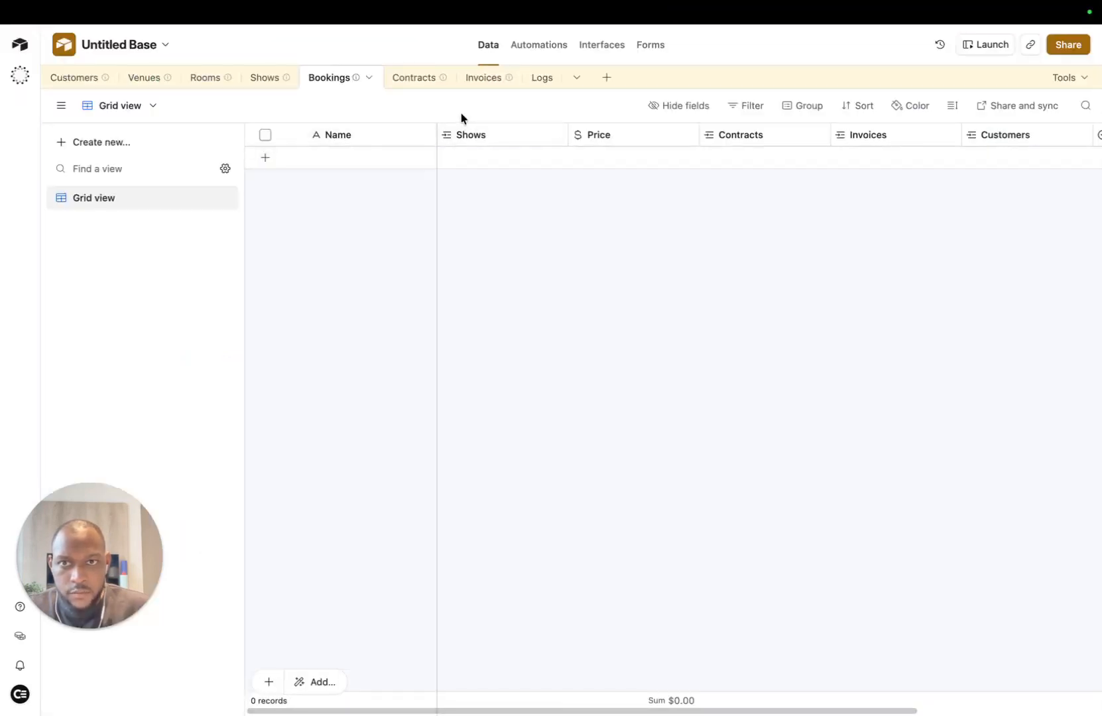
Step: Rename the Bookings table's Customers field to 'Customer' via Edit field
right_click(995, 134)
click(917, 167)
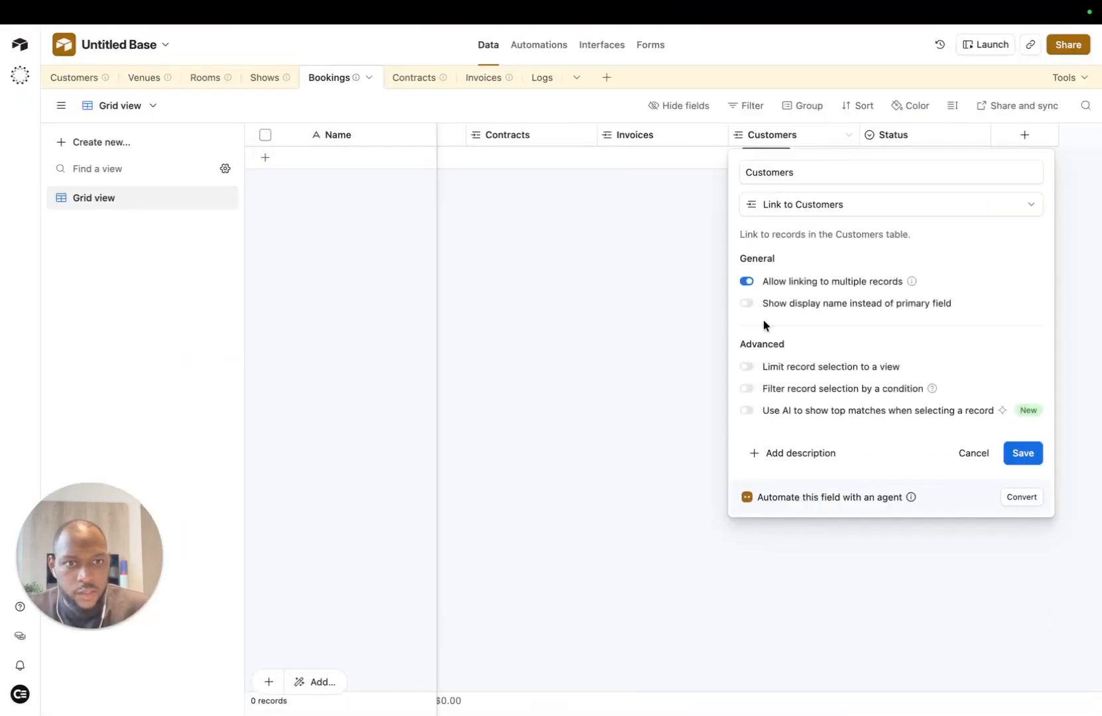
key(Return)
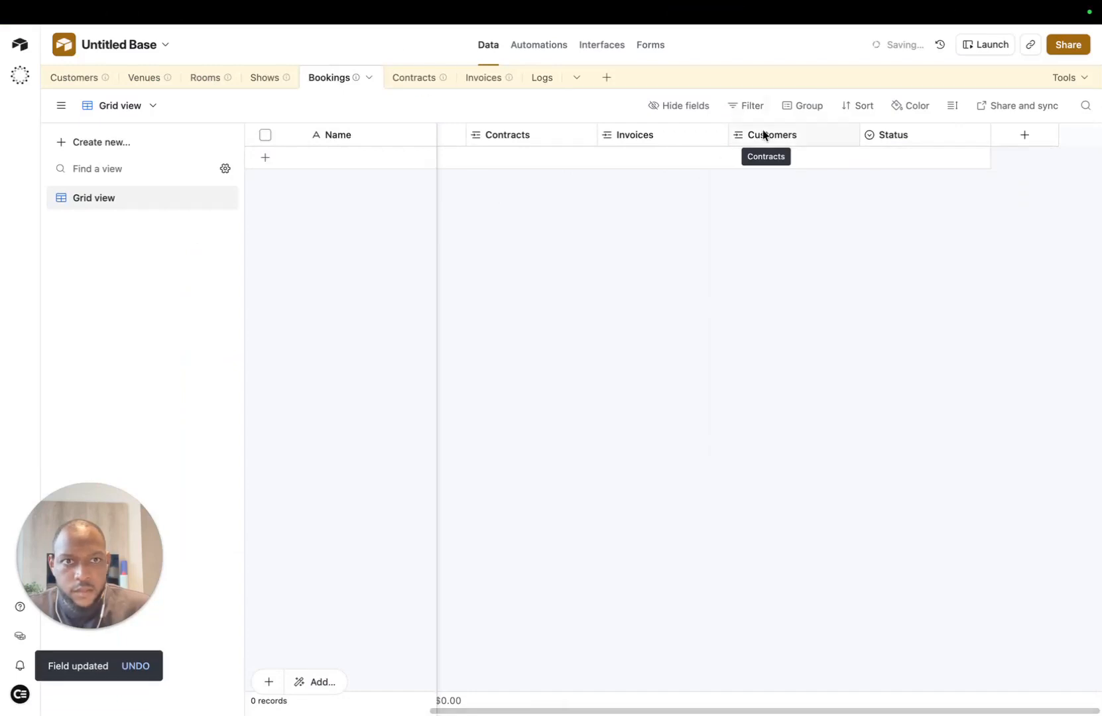
click(847, 137)
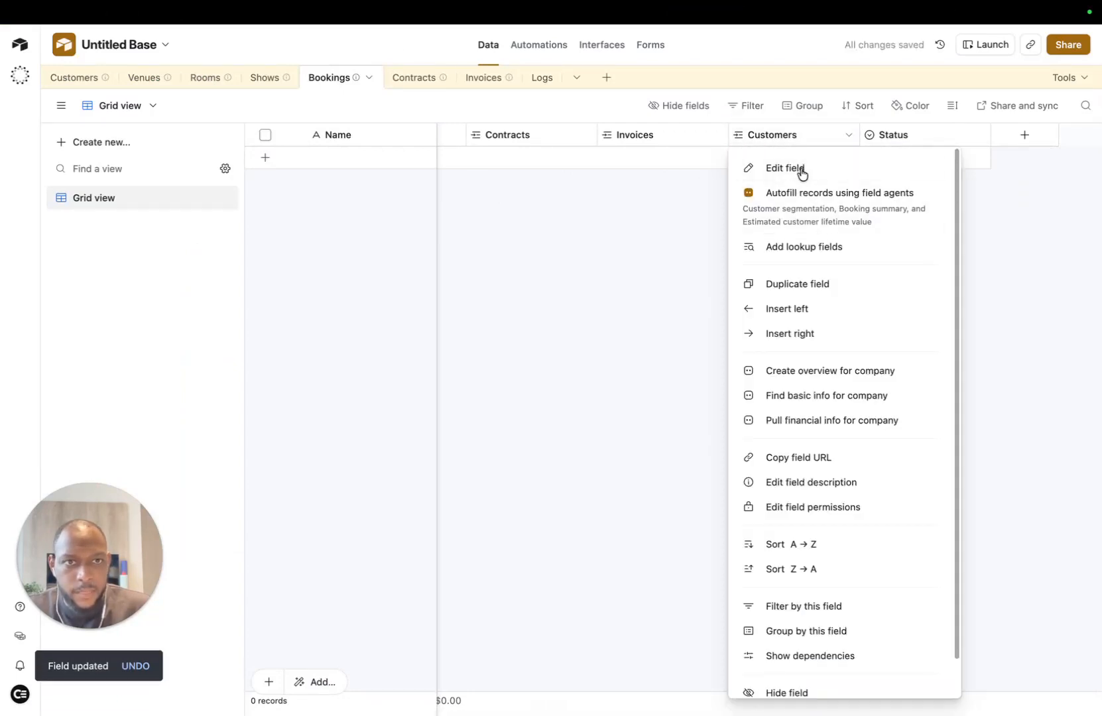
click(800, 170)
key(BackSpace)
key(Return)
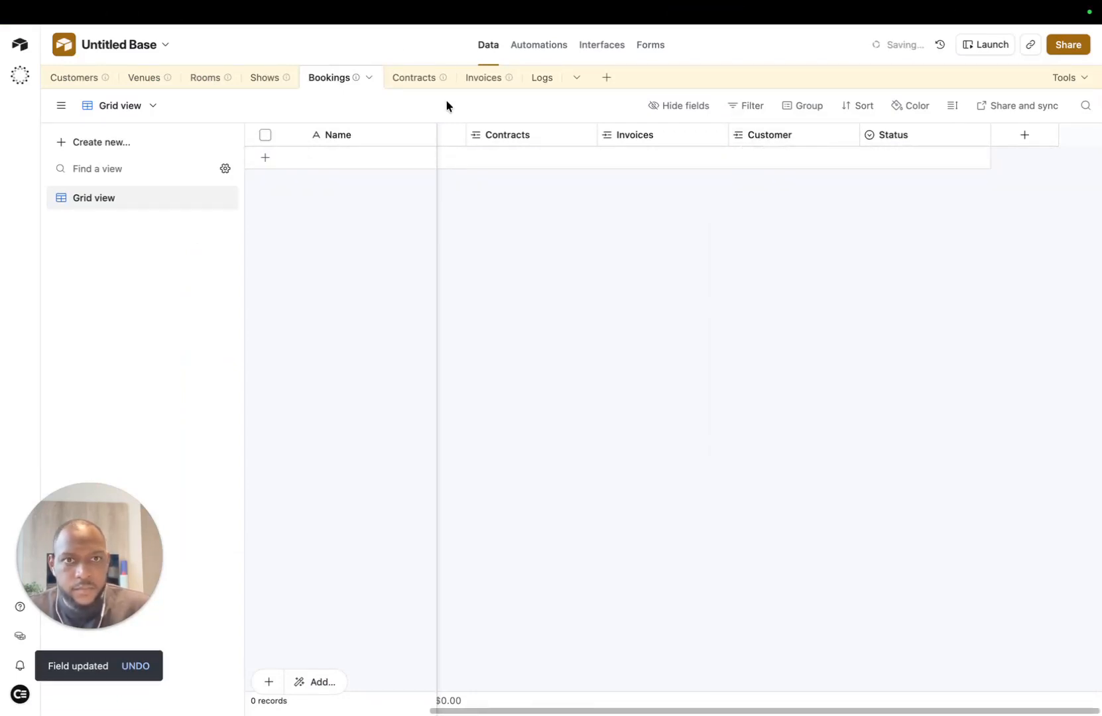
Step: Go back to the Add Booking form and select the whole form's settings
mouse_move(357, 4)
click(197, 41)
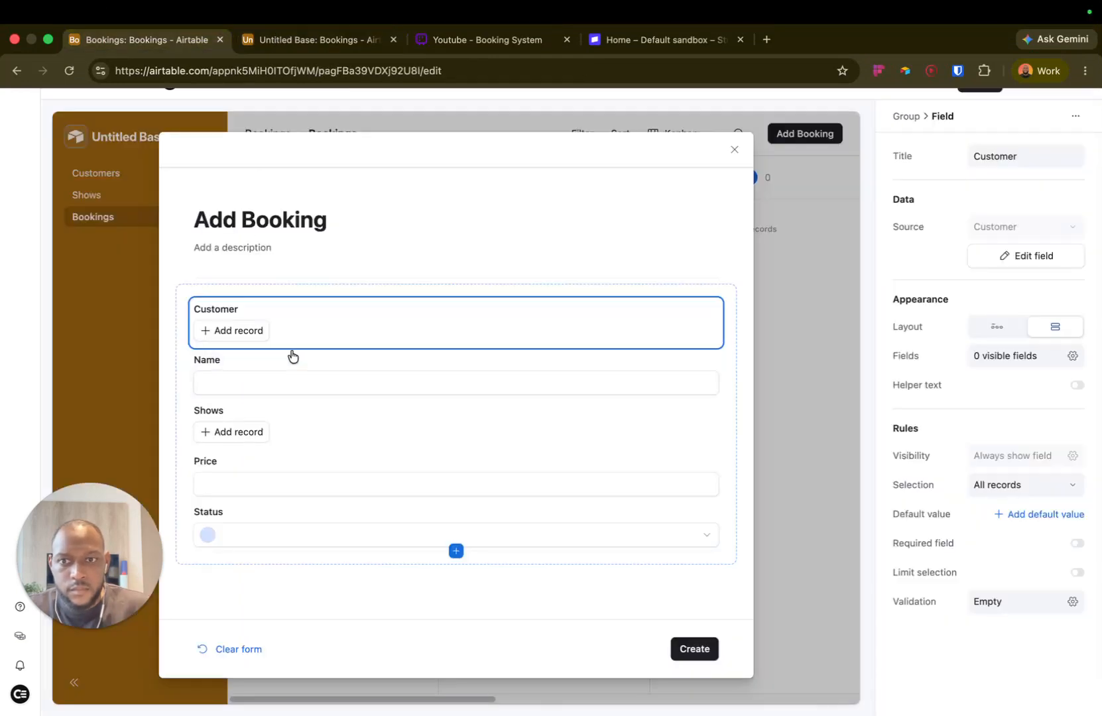
click(193, 274)
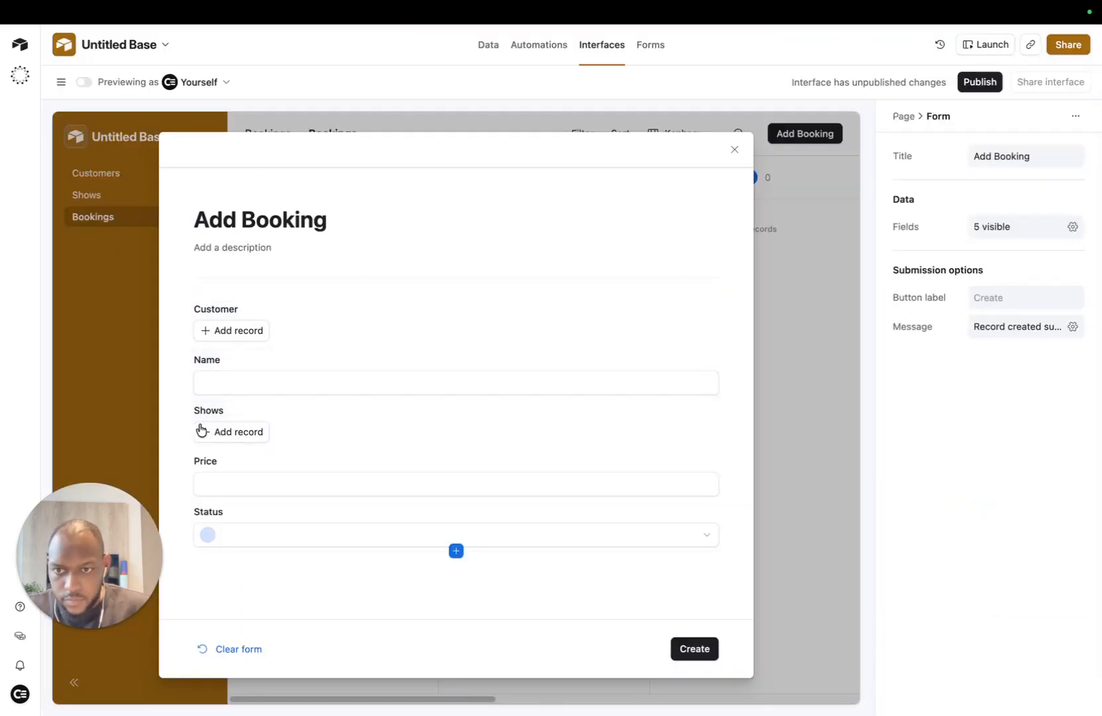
Step: Check the linkable shows in the form's Shows field and focus the Price input
click(244, 439)
click(243, 434)
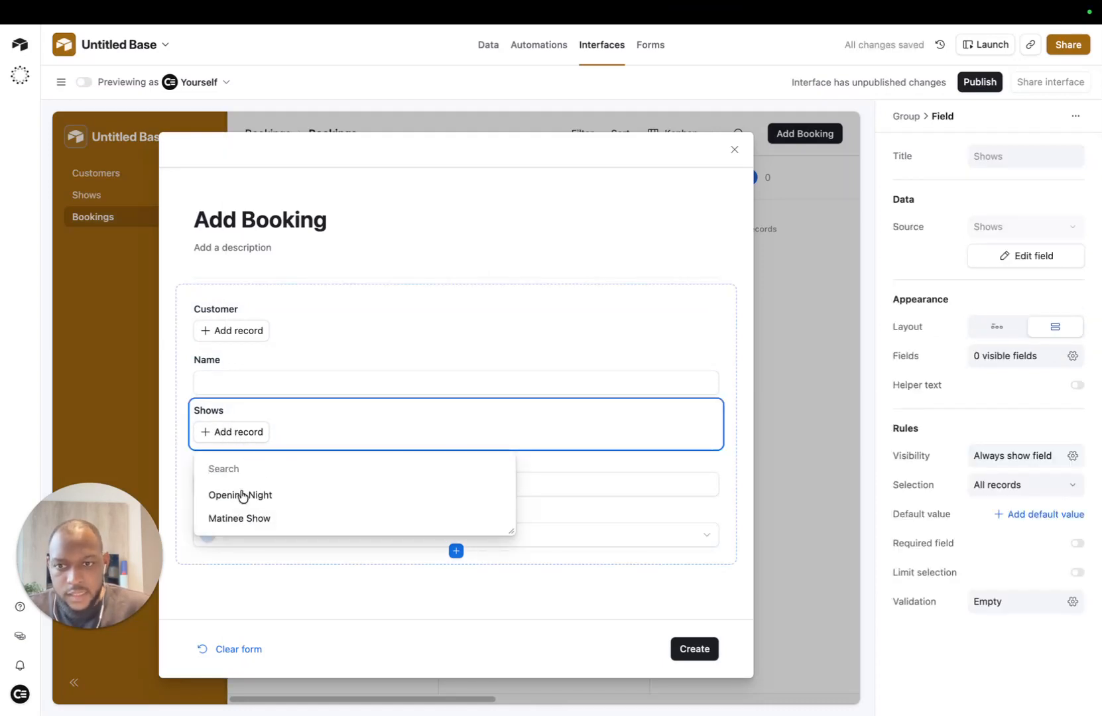
click(172, 384)
click(328, 487)
click(328, 489)
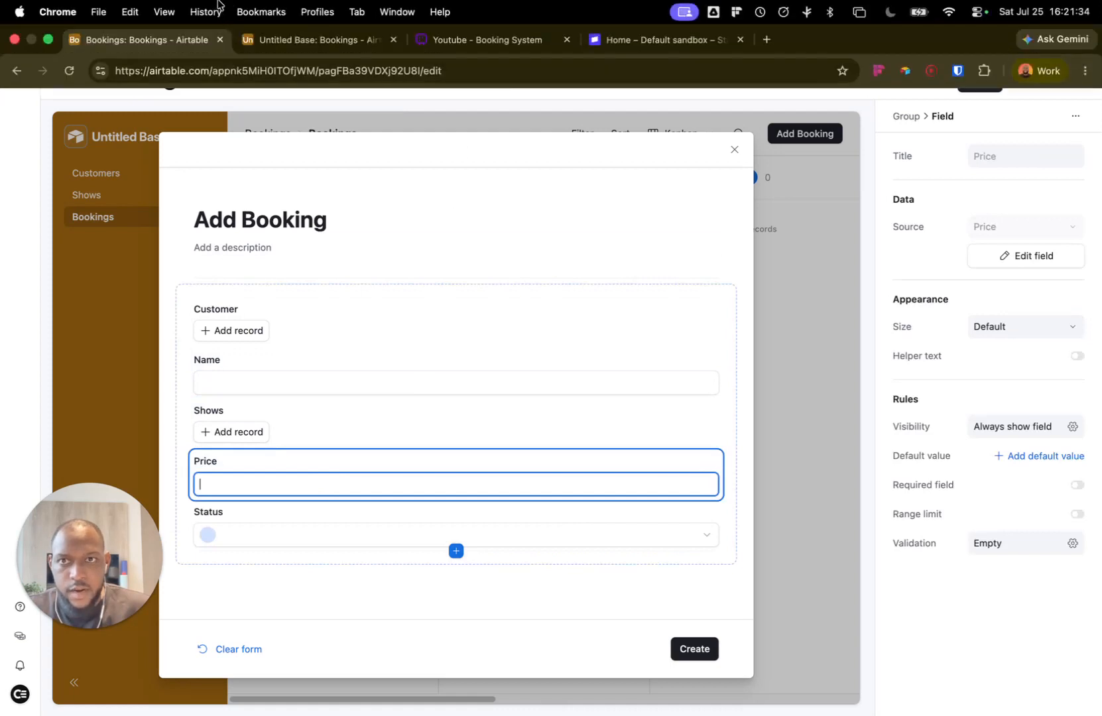
Step: Inspect the Price field options in the Bookings table, then return to the form
click(315, 39)
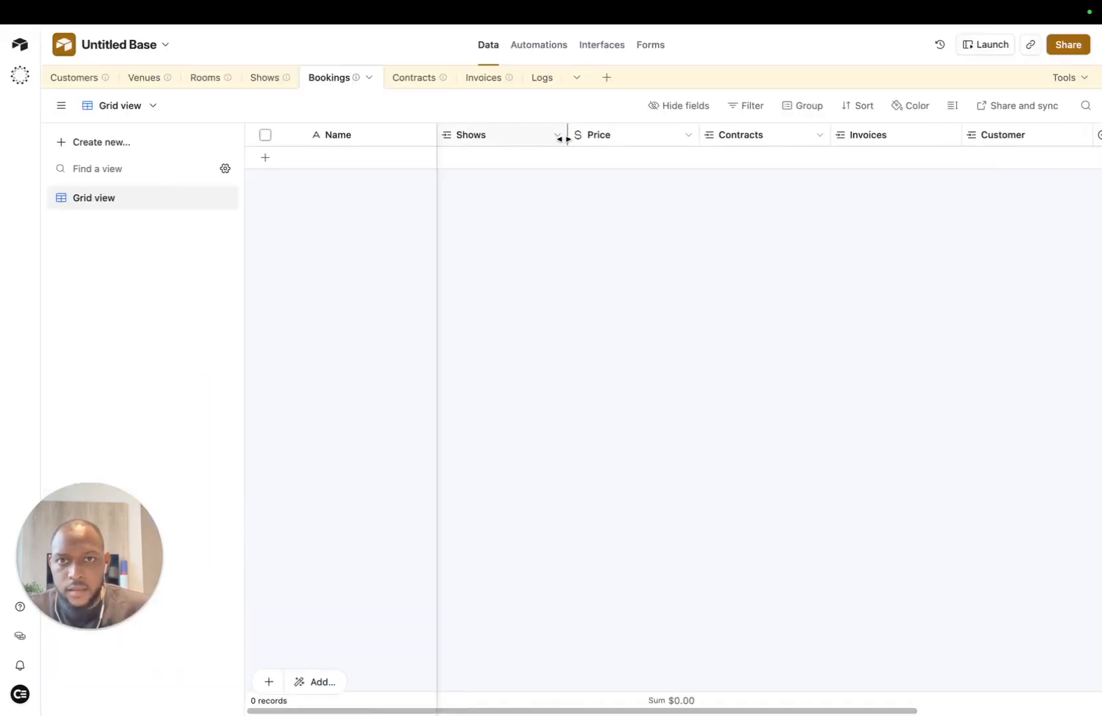
click(688, 138)
click(485, 201)
mouse_move(303, 25)
click(141, 41)
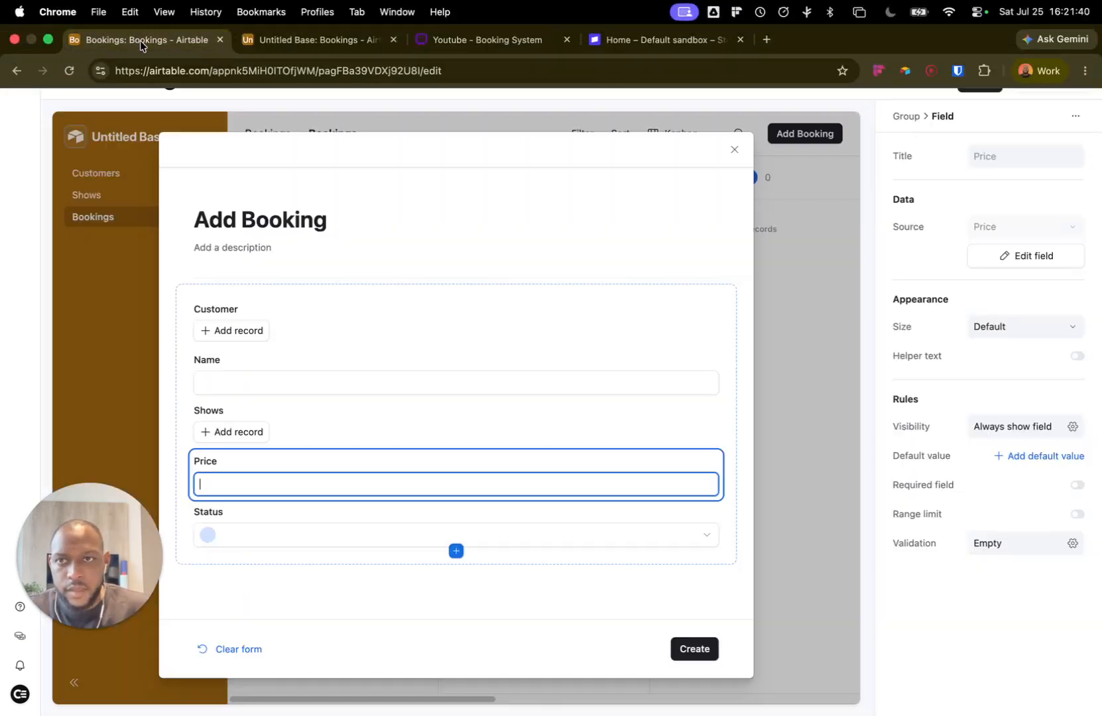
Step: Preview the Status field's options, then view the Bookings grid scrolled to the Status column
click(274, 538)
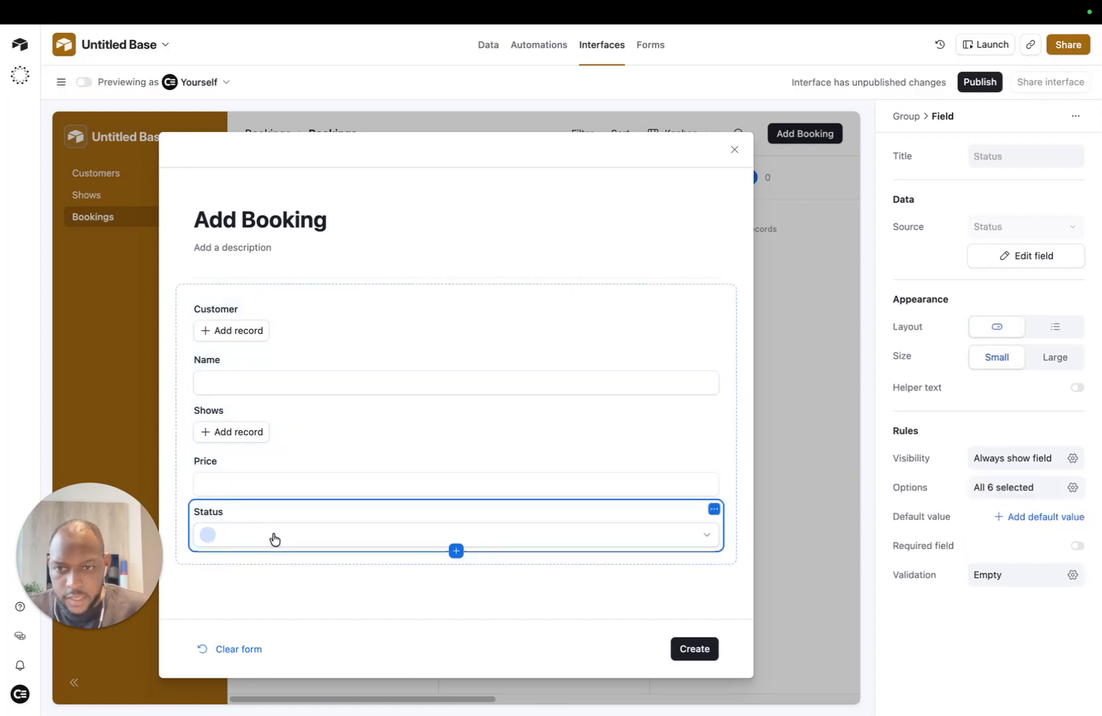
click(336, 534)
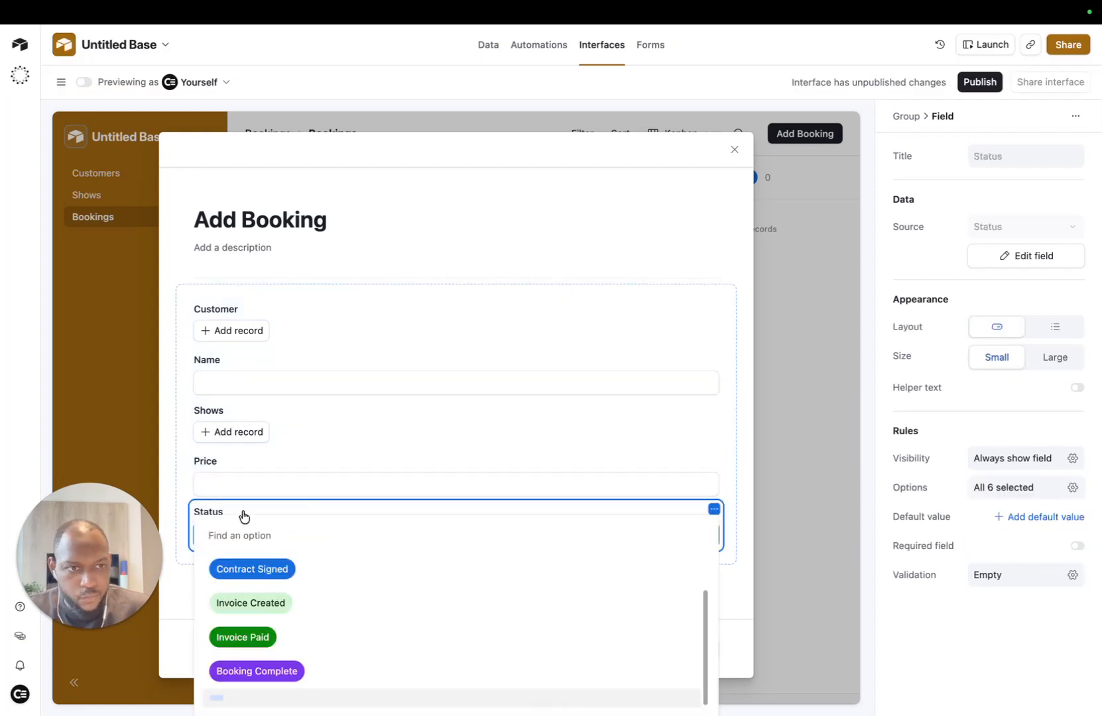
scroll(273, 583, up, 1)
scroll(305, 589, down, 1)
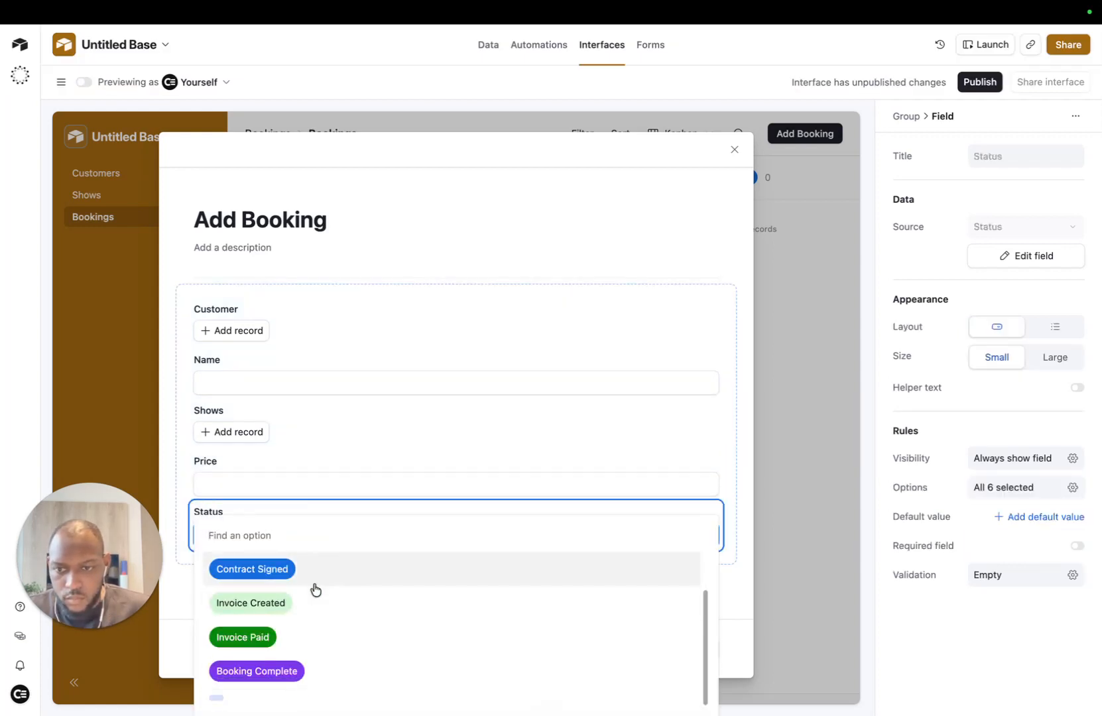
scroll(324, 595, up, 2)
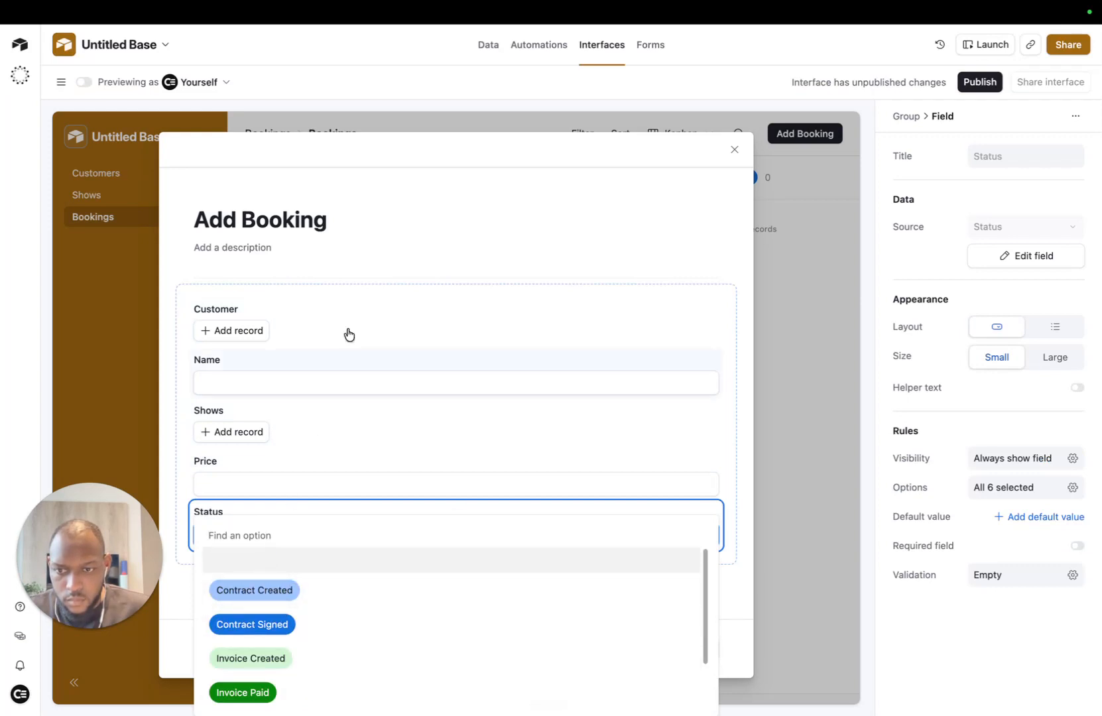
mouse_move(595, 27)
click(310, 38)
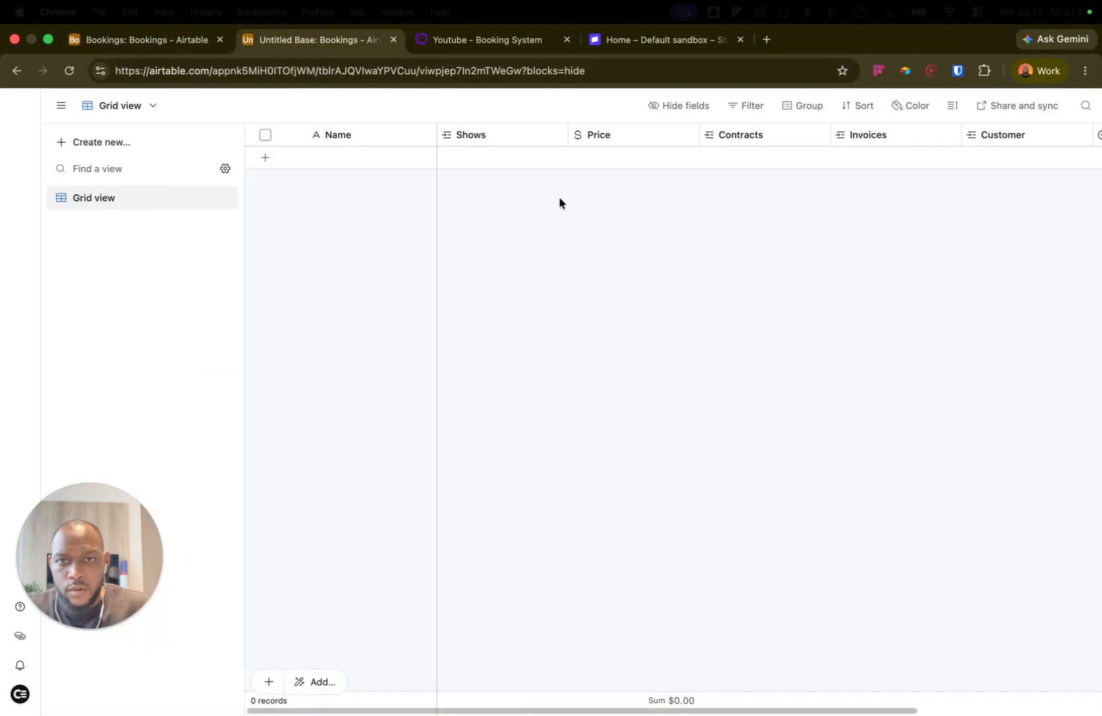
scroll(900, 135, right, 5)
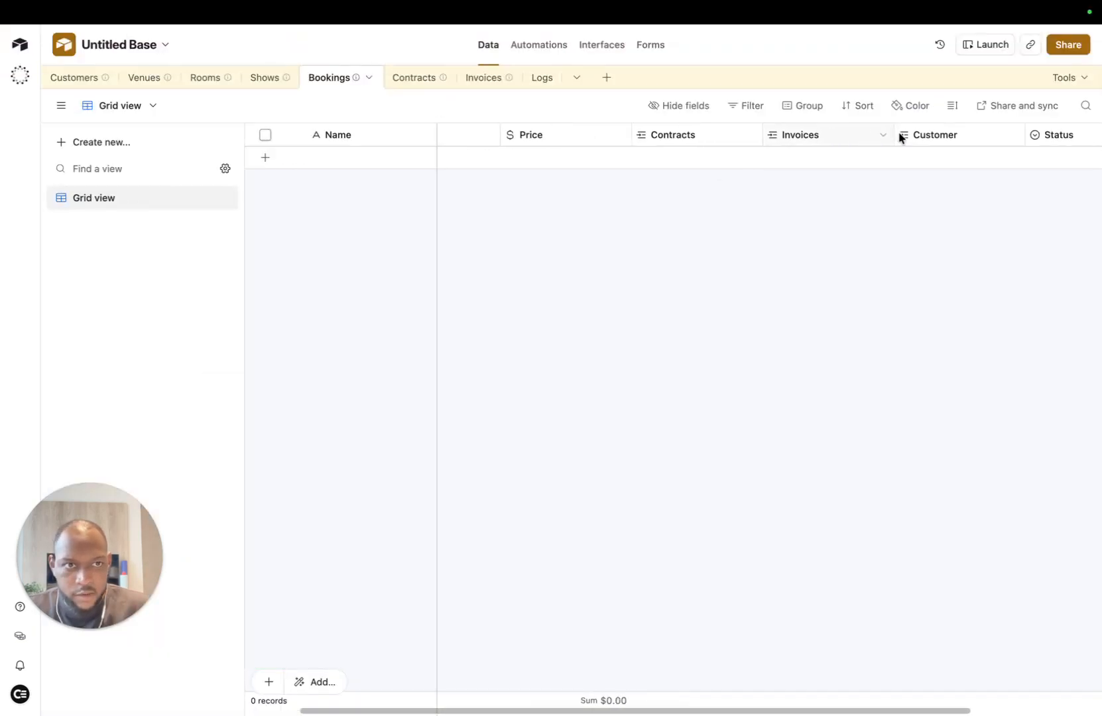
Step: Add a Booking Created option as the first choice in the Status field
click(979, 135)
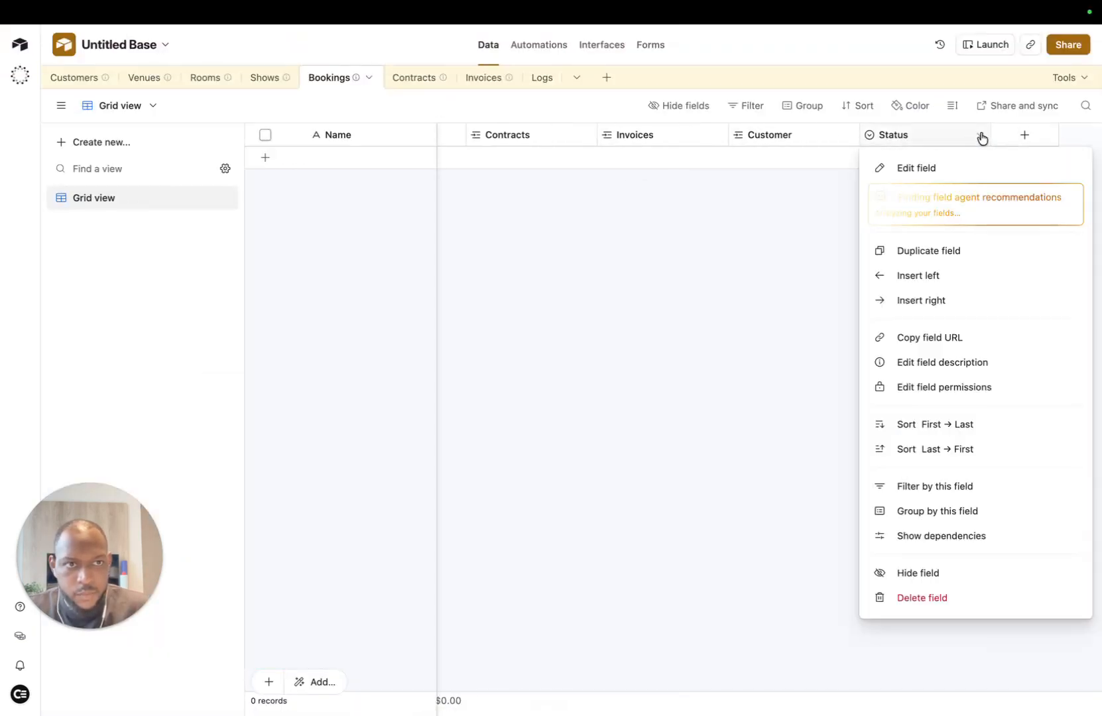
click(925, 169)
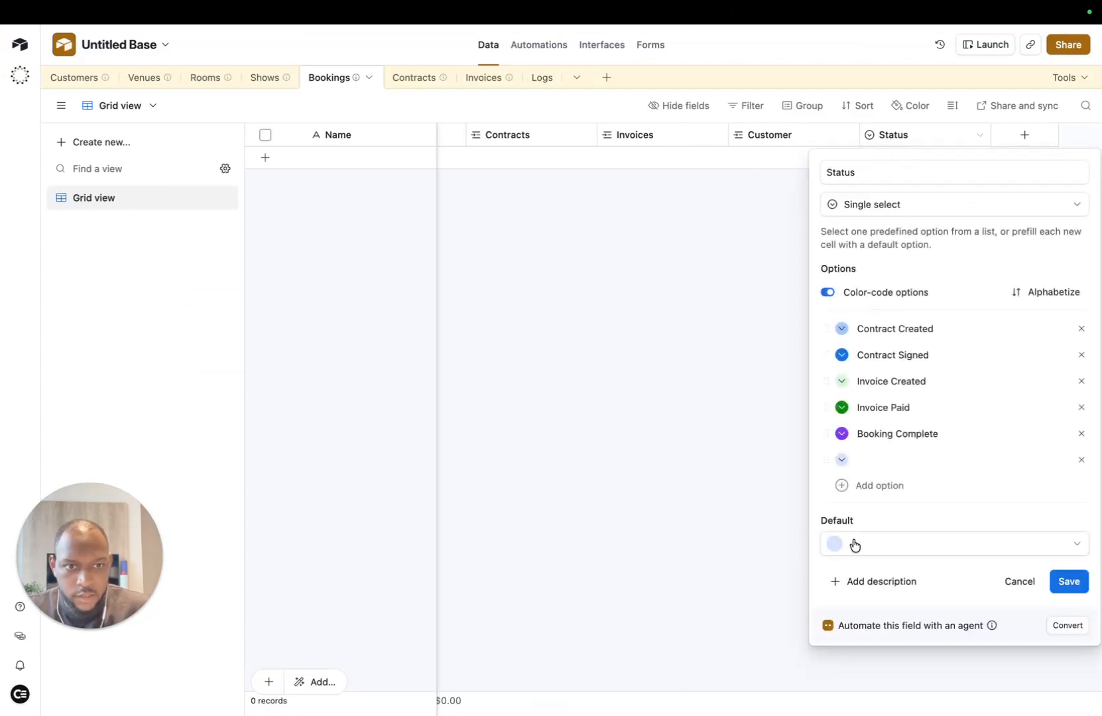
click(888, 460)
click(889, 459)
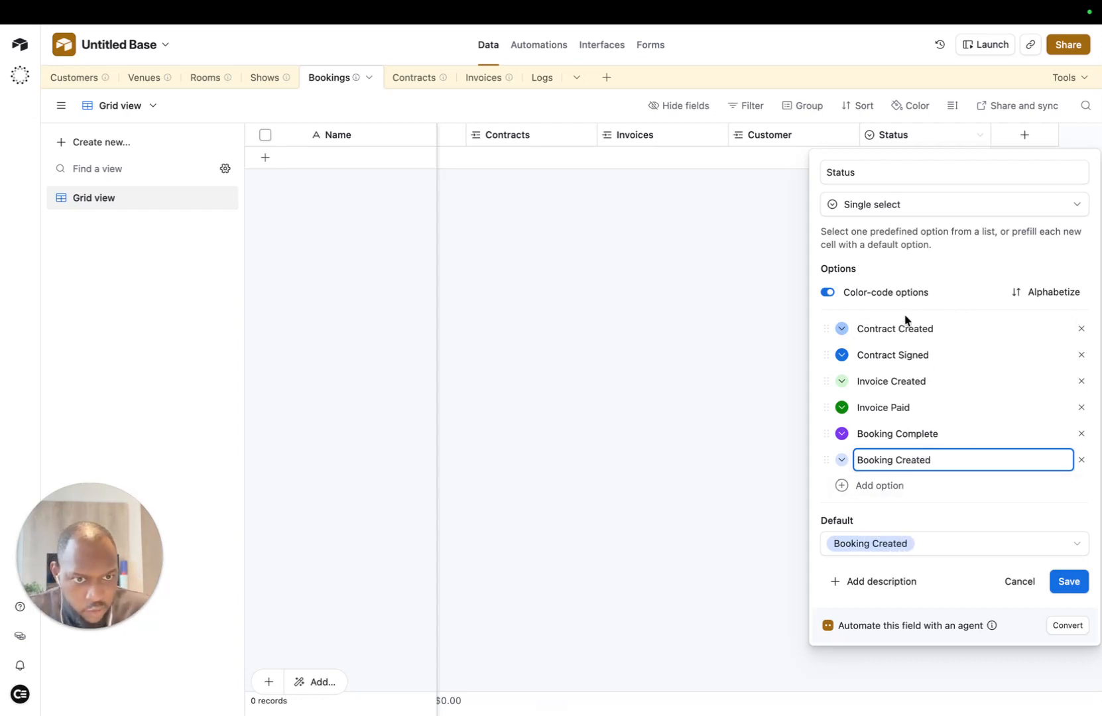
click(813, 507)
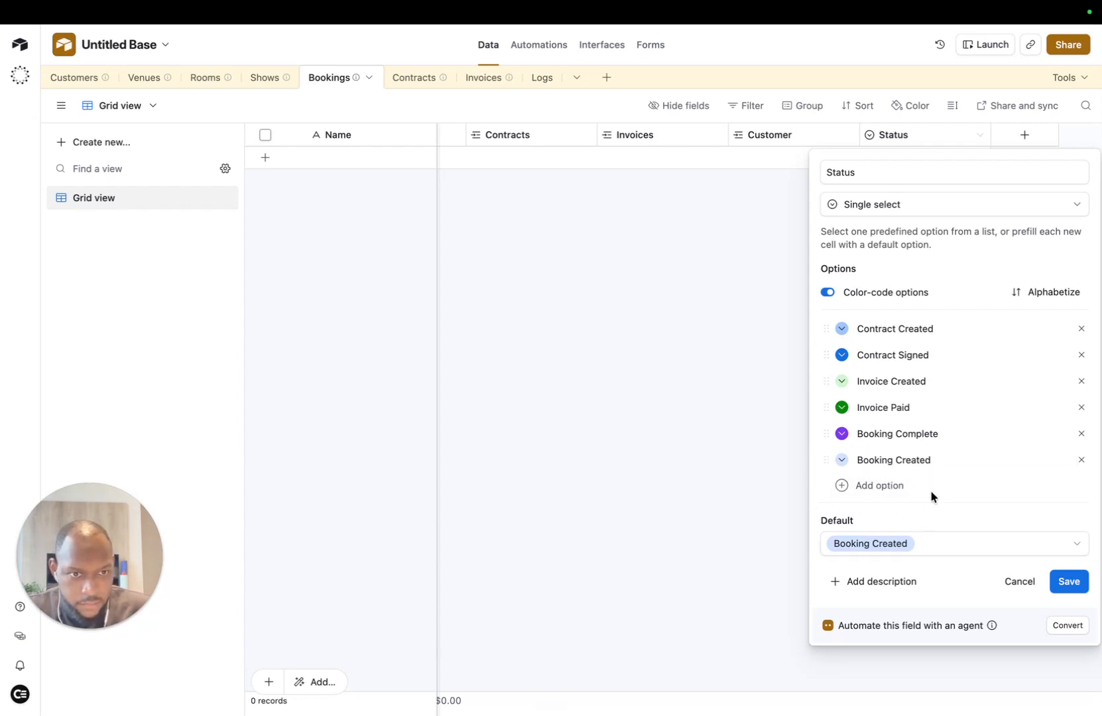
Step: Give Contract Created and Contract Signed darker blue colours, then save and confirm the change
click(842, 354)
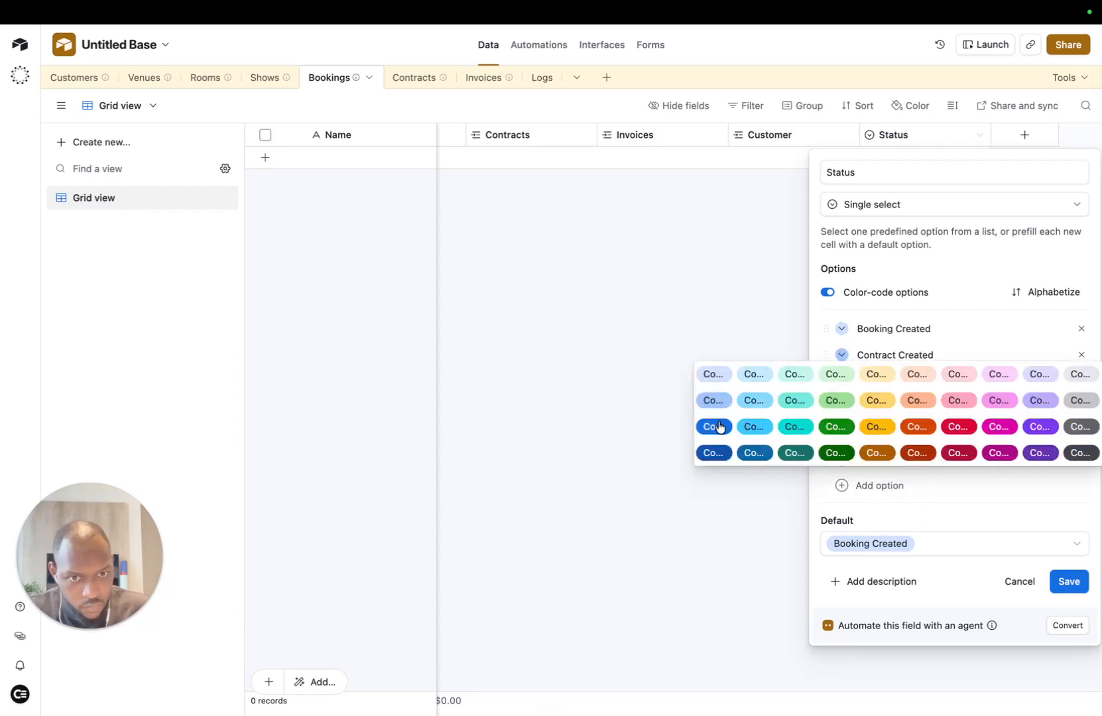
click(717, 426)
click(840, 383)
click(721, 480)
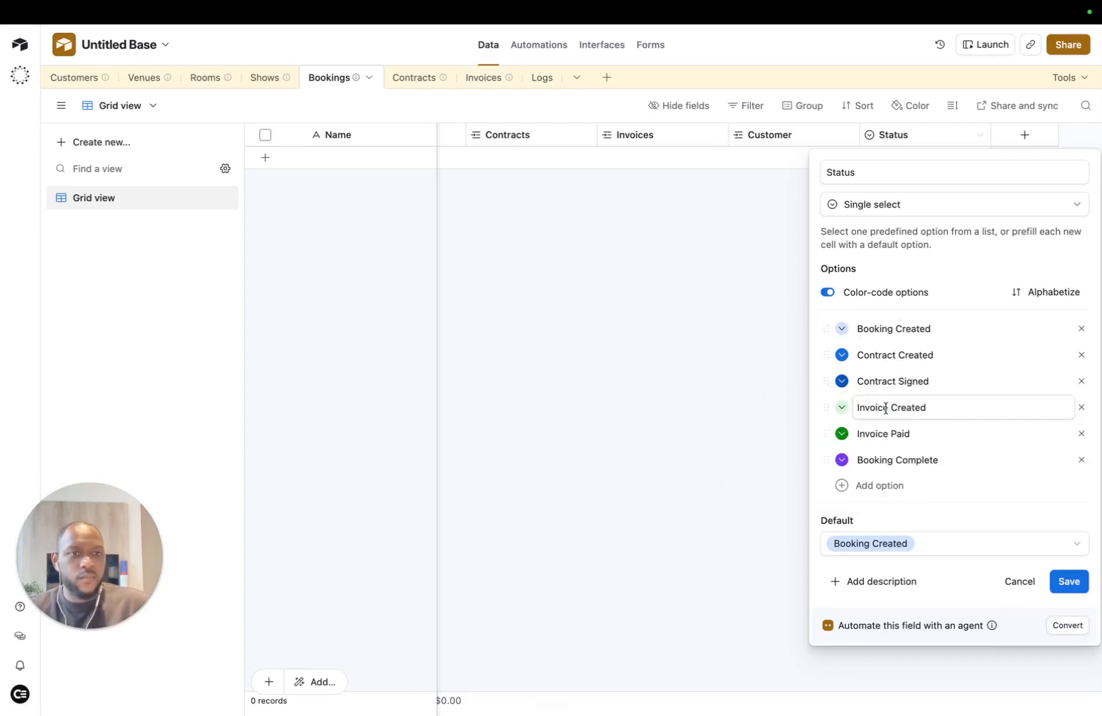
click(1067, 580)
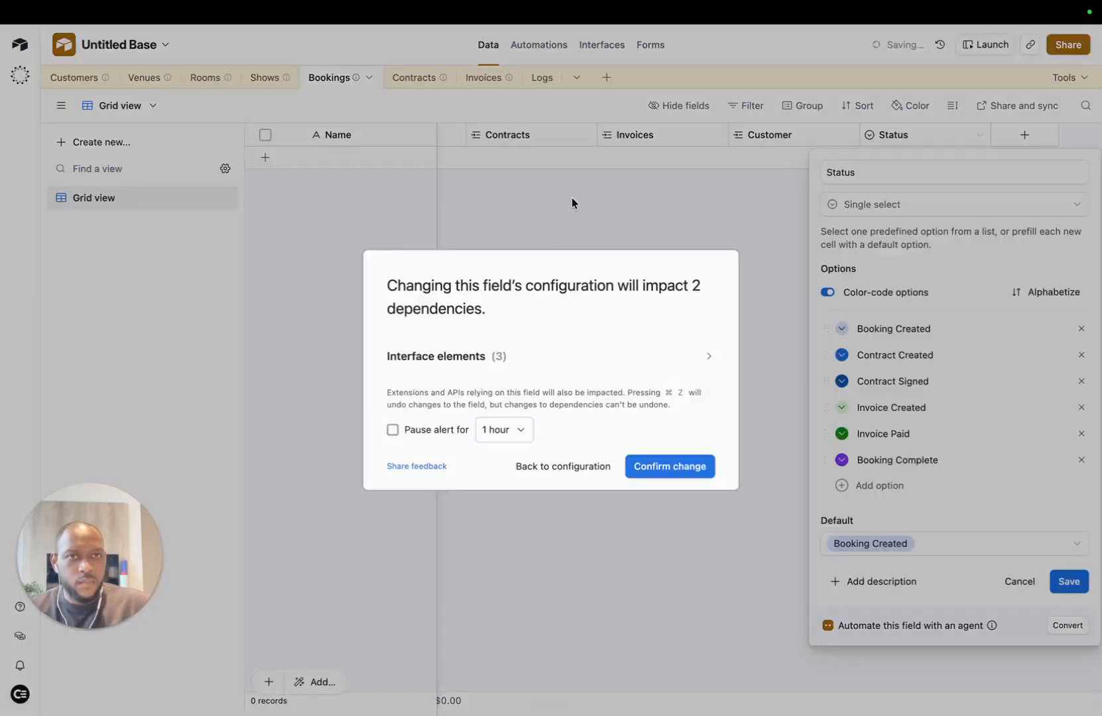
click(678, 470)
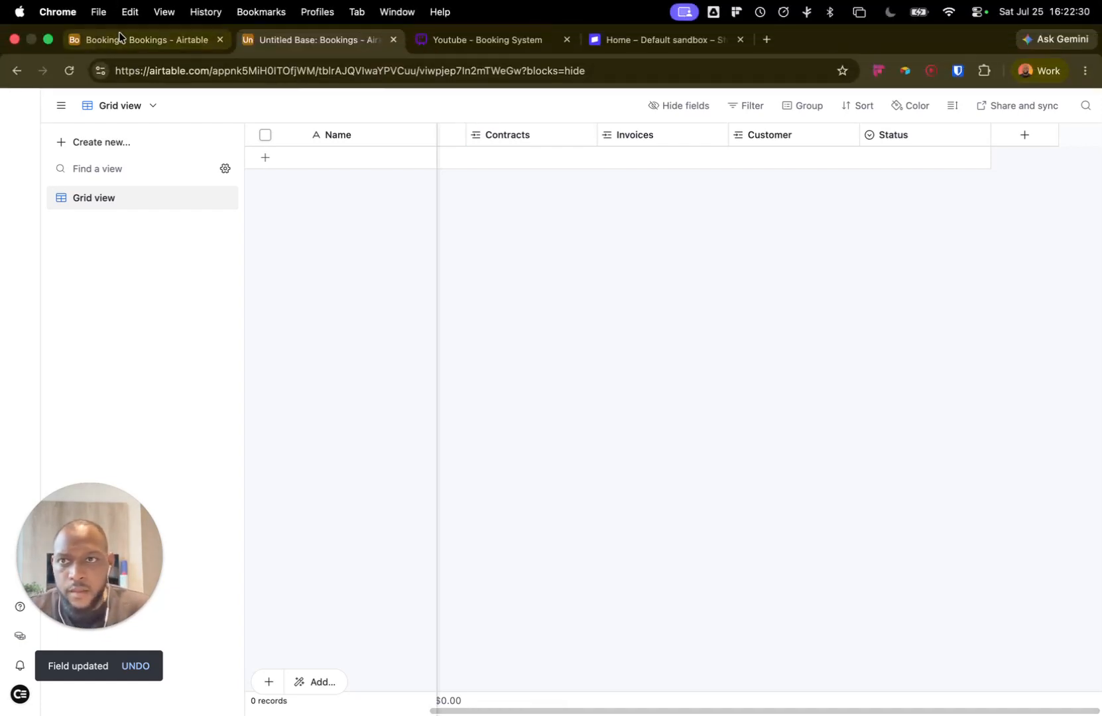
Step: Remove Status from the Add Booking form, leaving Customer, Name, Shows and Price
click(120, 33)
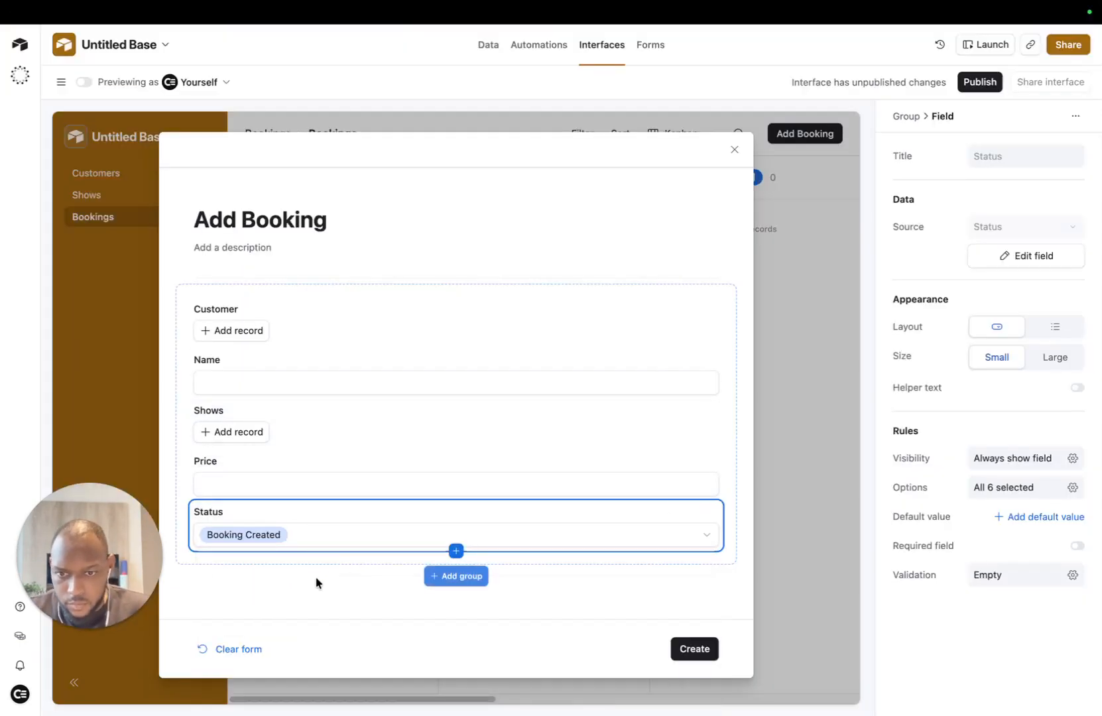
click(309, 573)
click(395, 538)
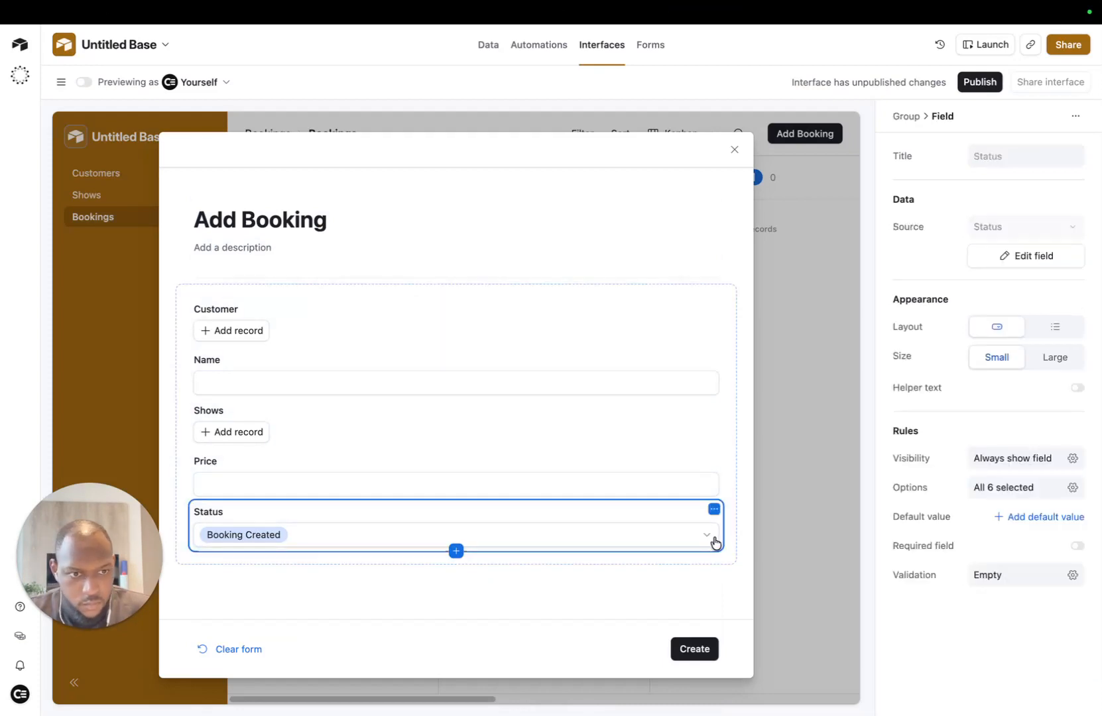
click(714, 509)
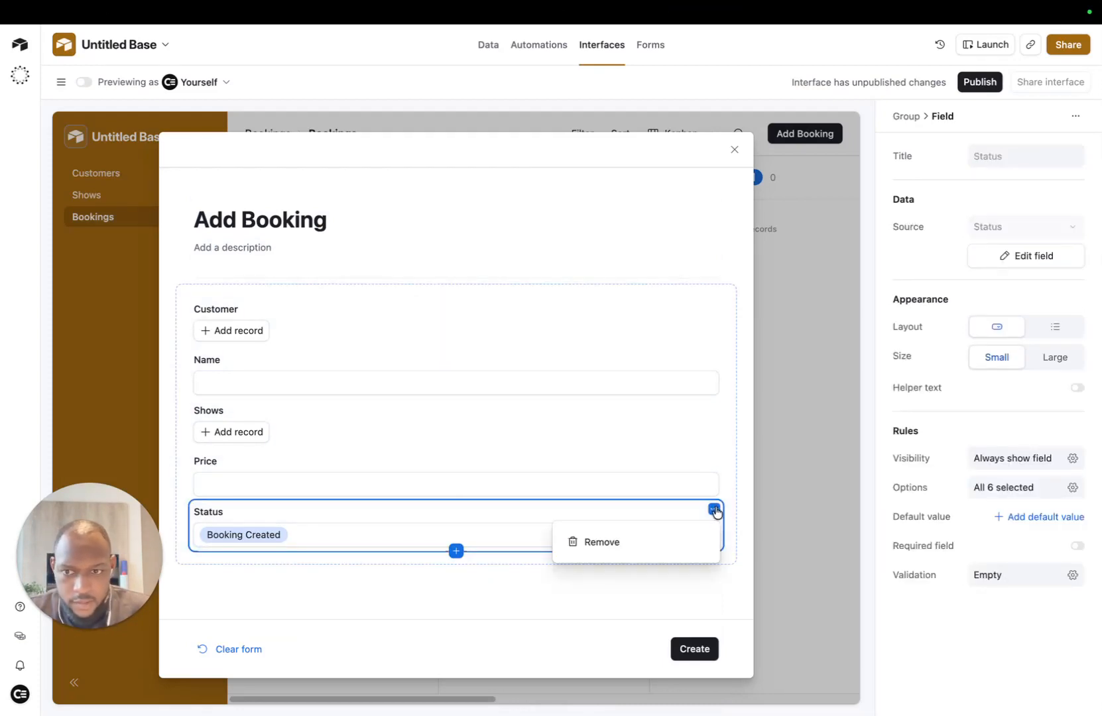
click(651, 543)
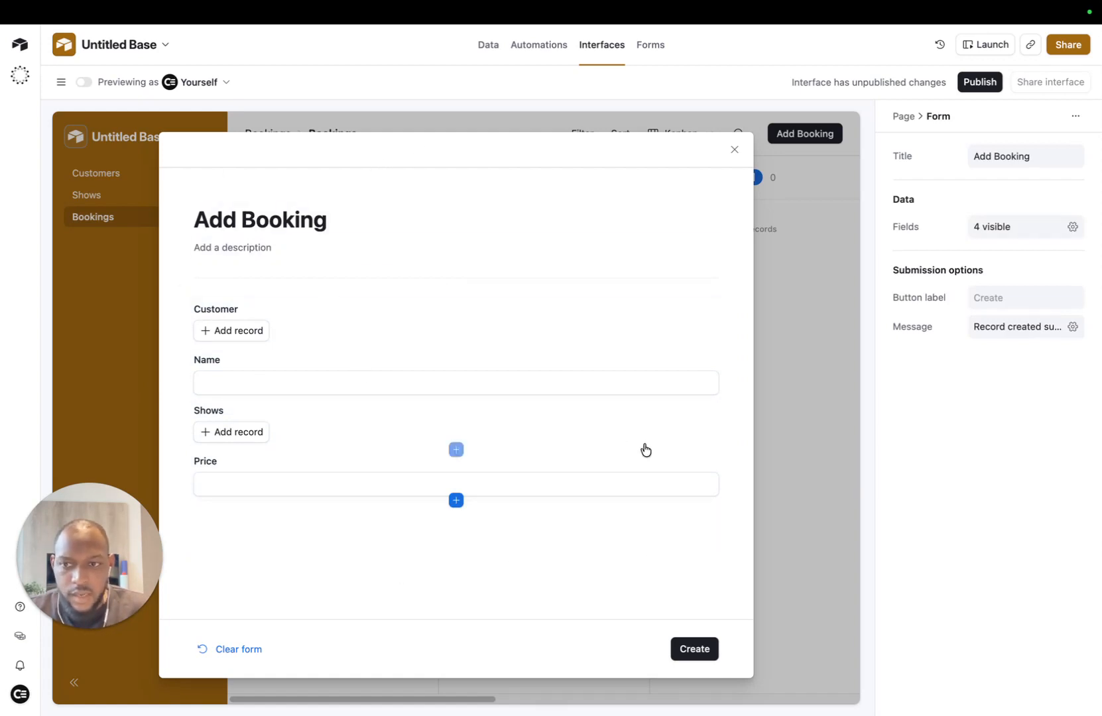
Step: Close the form, toggle the Kanban's Hide empty stacks on and off, and add a blank Bookings record
click(734, 149)
click(372, 203)
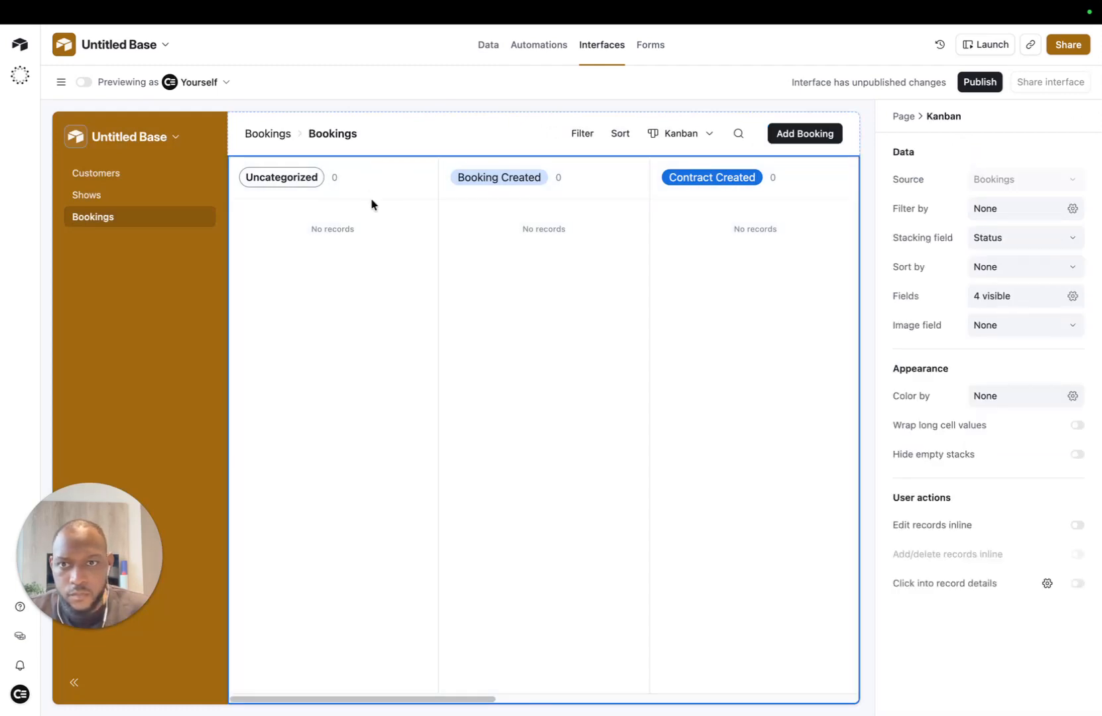
click(1078, 454)
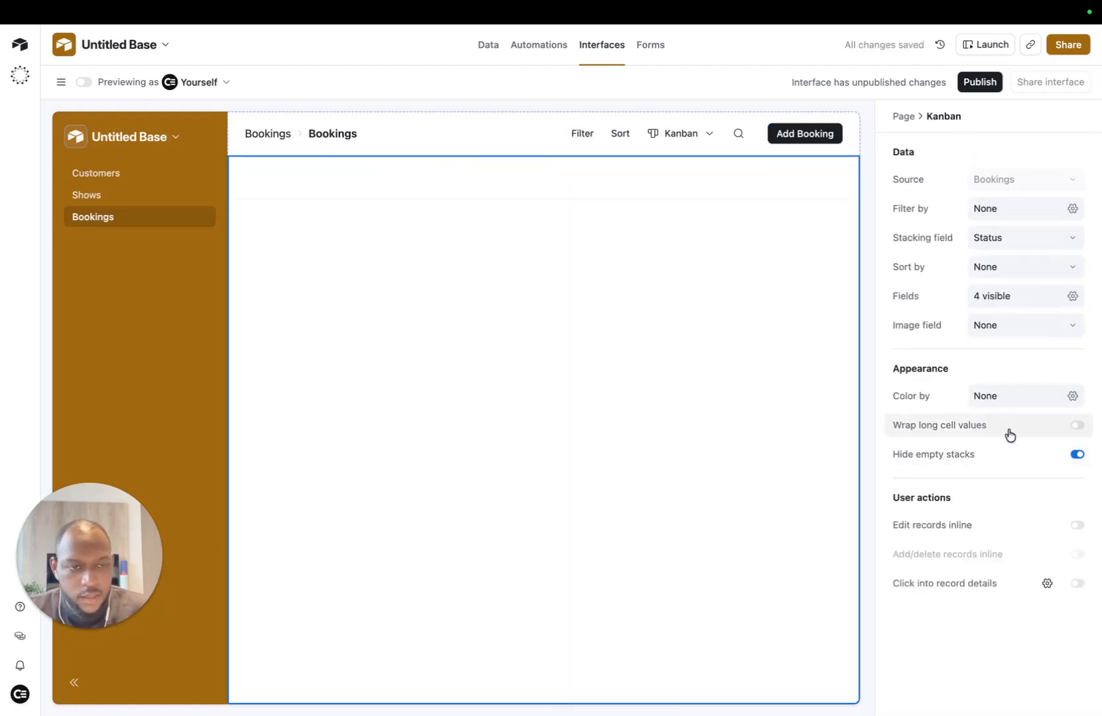
click(1082, 456)
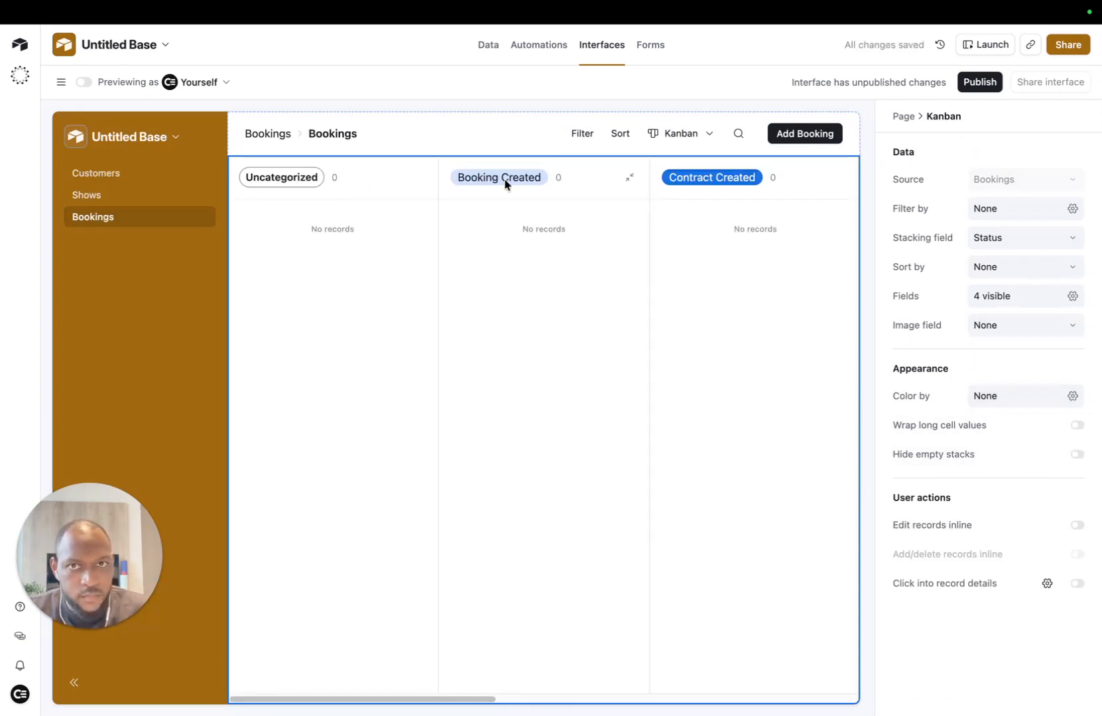
click(476, 43)
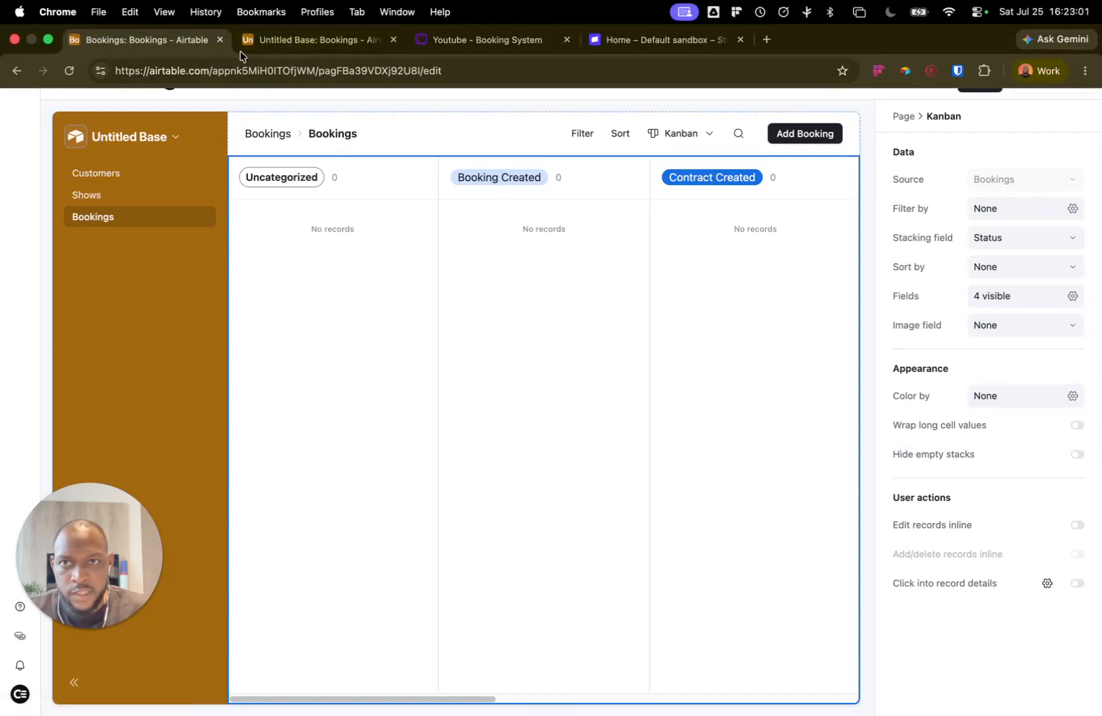
click(361, 159)
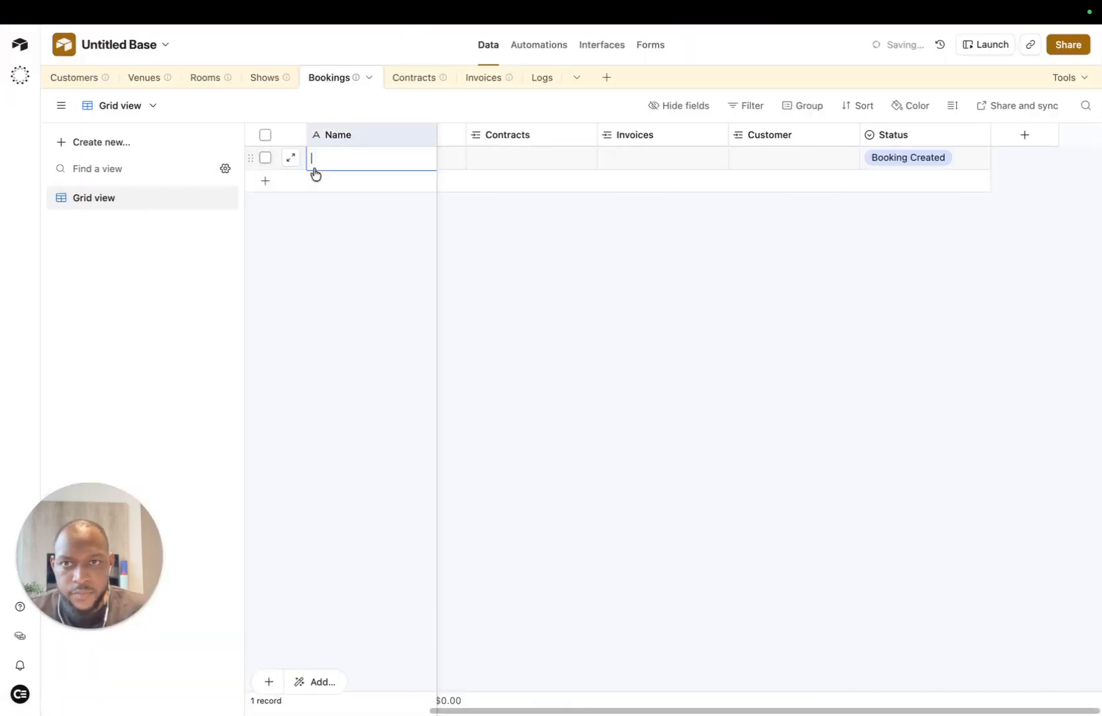
Step: Name the new booking 'Test', open its Kanban card, and allow users to open record details
text(Test)
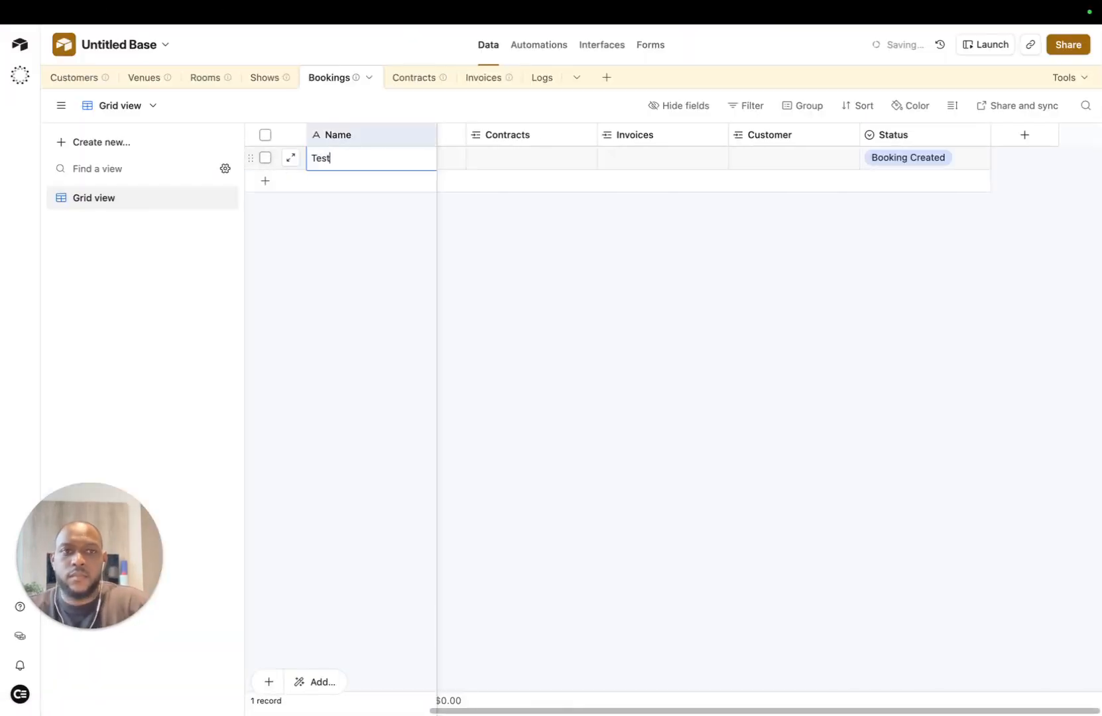
key(Return)
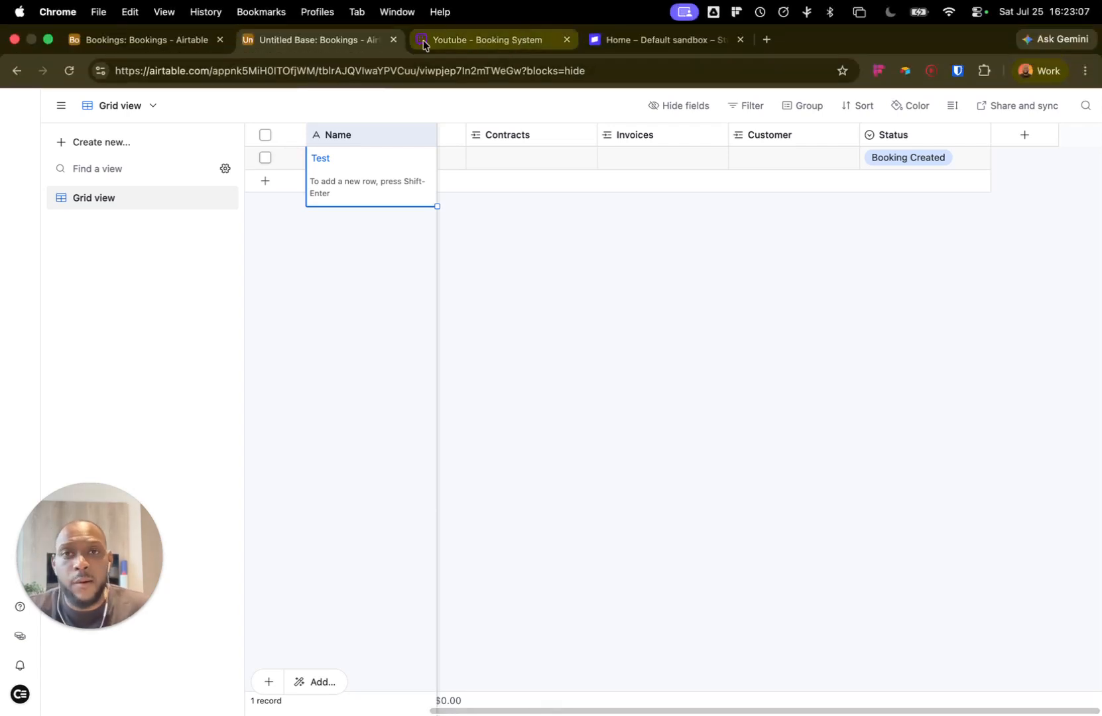
click(192, 41)
click(511, 232)
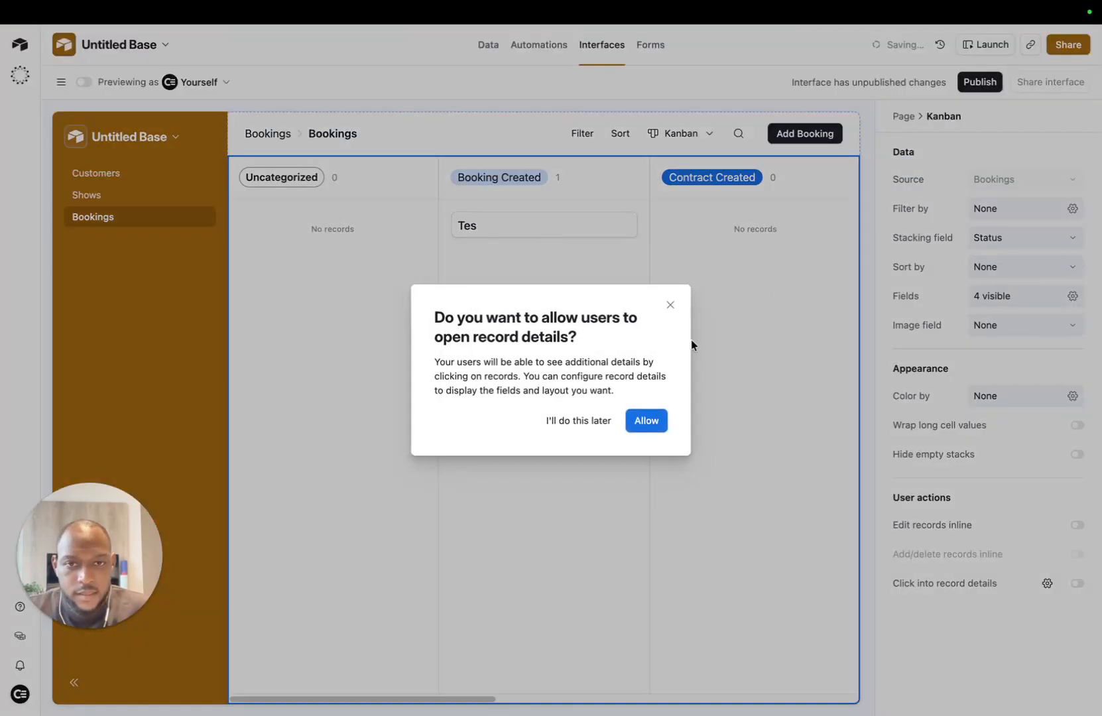
click(645, 421)
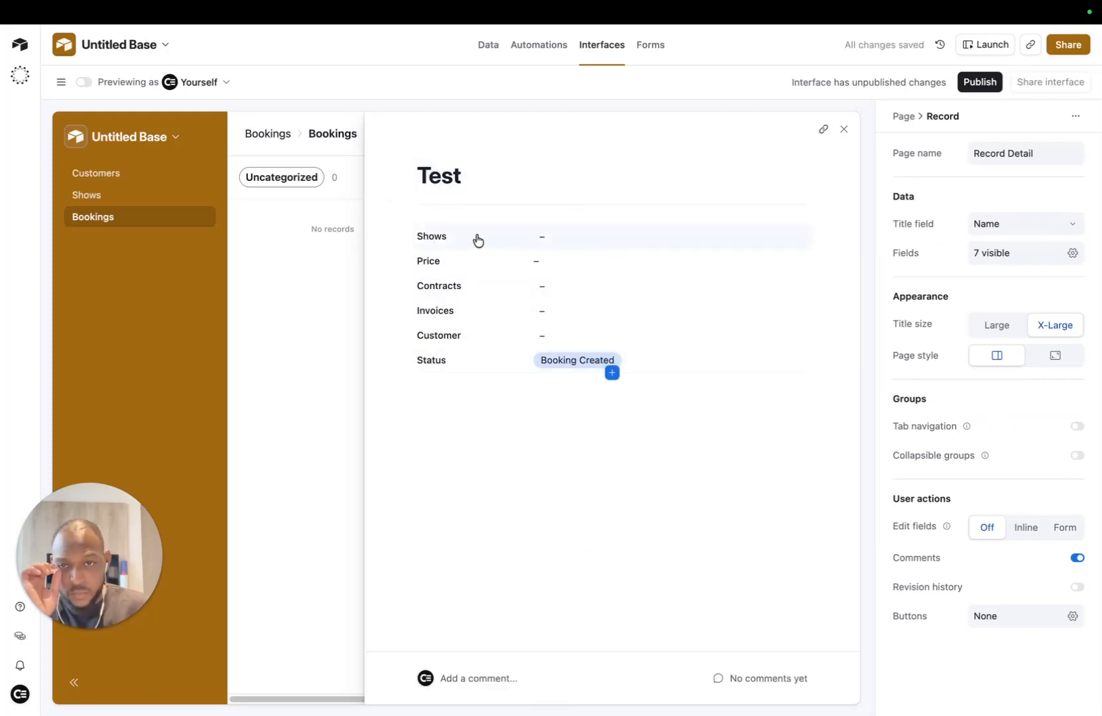
Step: Add a second Shows field to the record details and place it below Status
click(477, 240)
drag(431, 238, 454, 237)
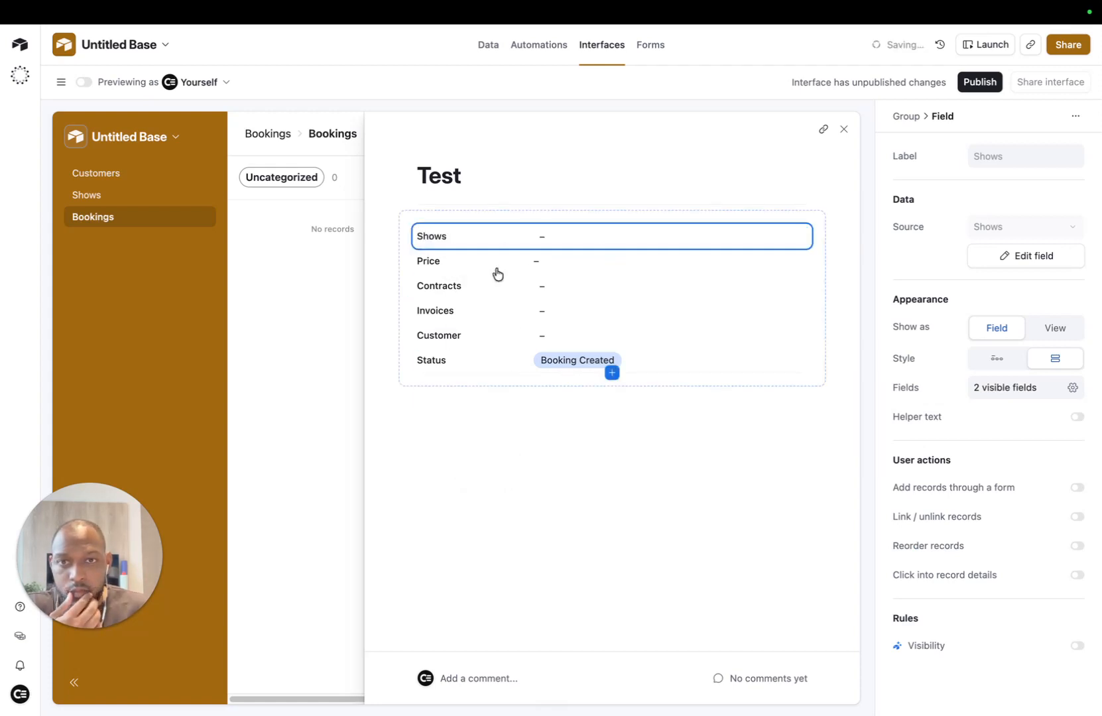
click(611, 375)
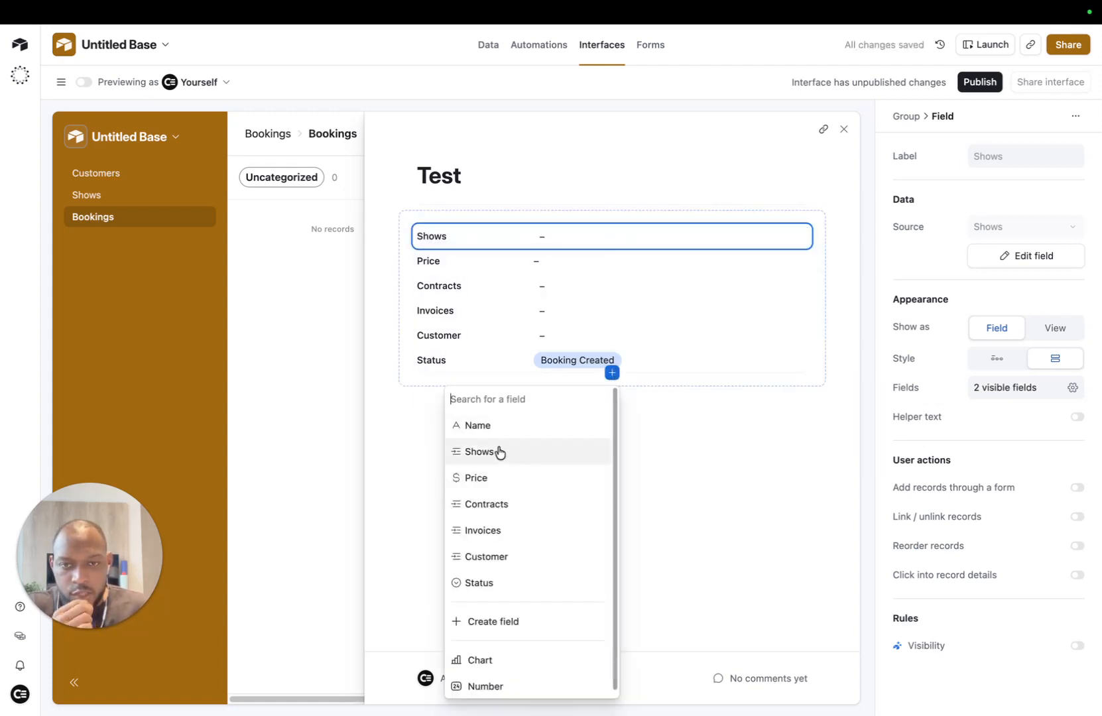
click(499, 451)
drag(481, 386, 518, 517)
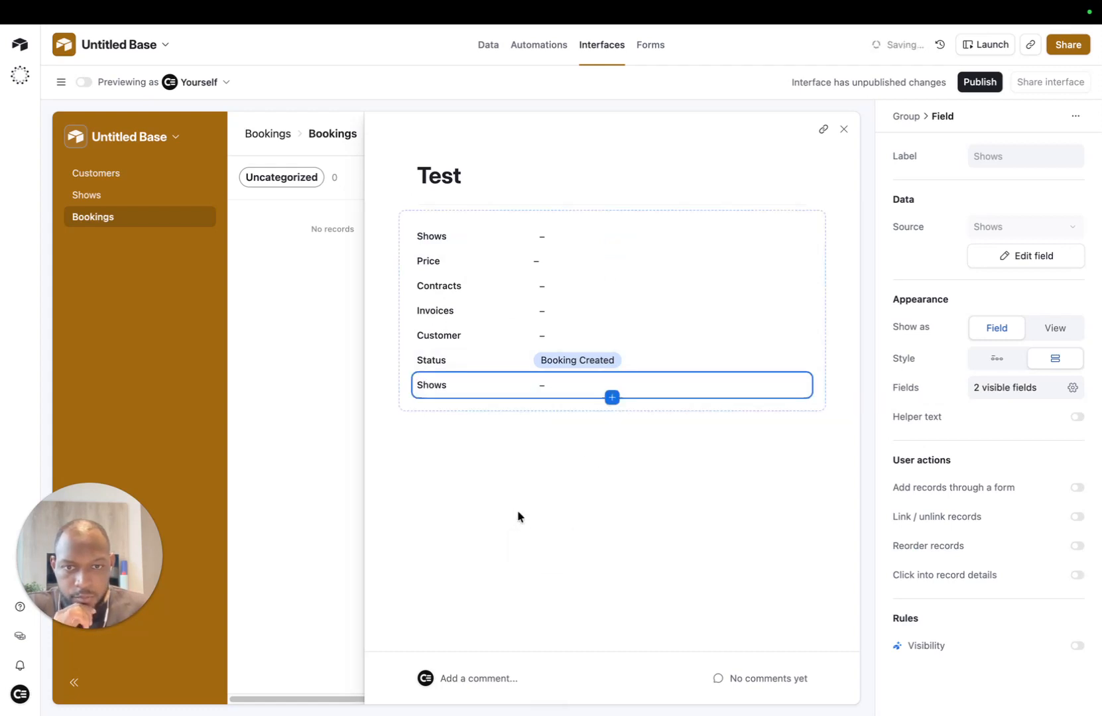
Step: Add a New Group holding Shows, displayed as a list of linked records
click(612, 397)
click(660, 130)
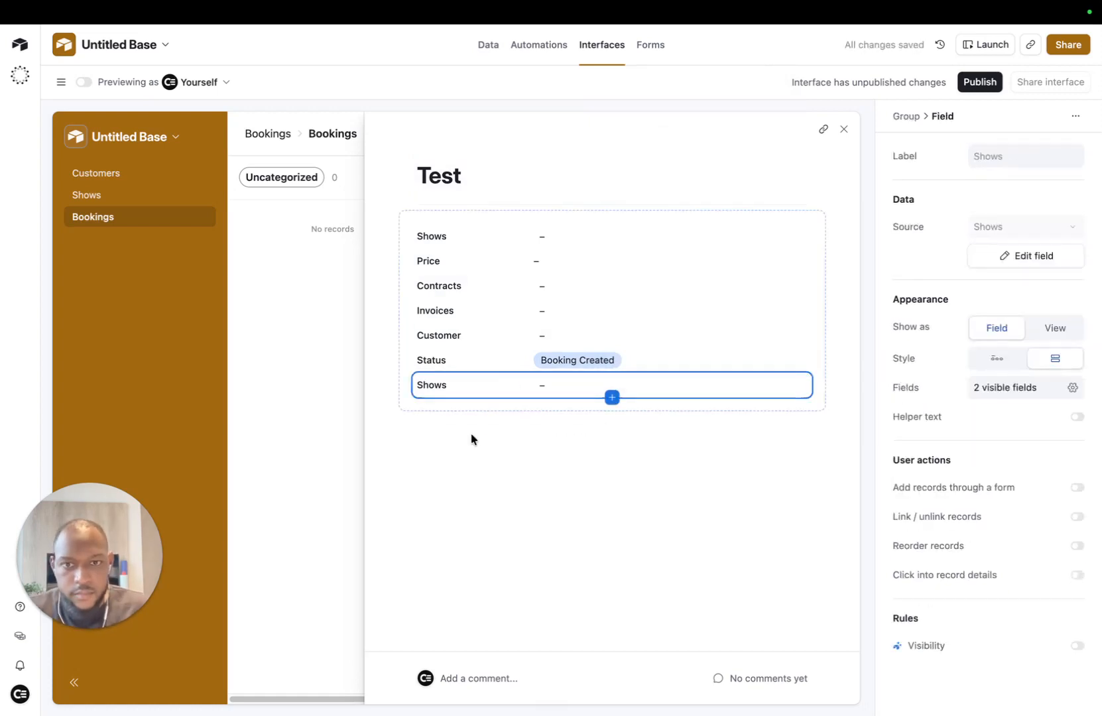
click(611, 422)
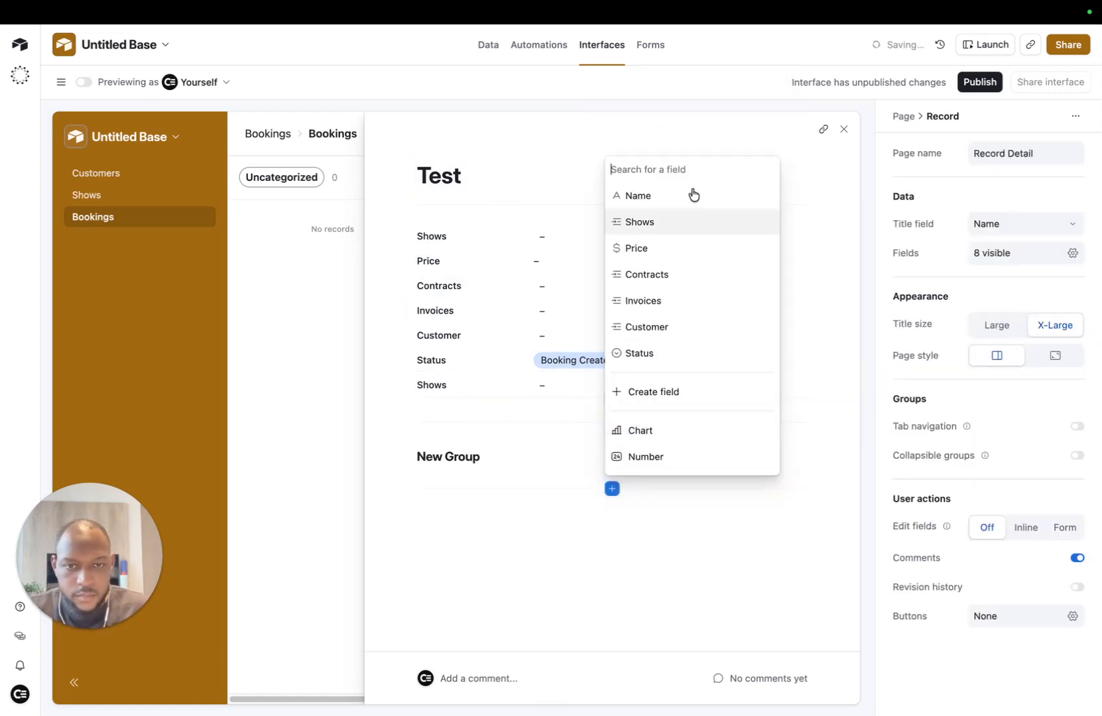
click(674, 230)
click(692, 491)
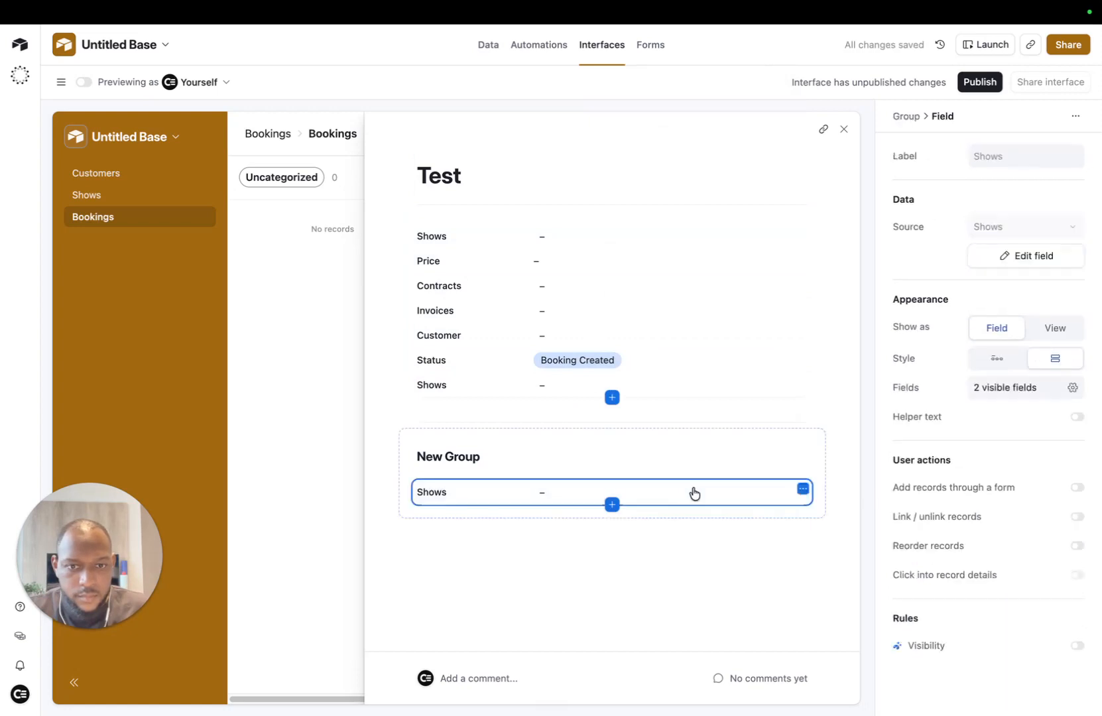
click(1055, 328)
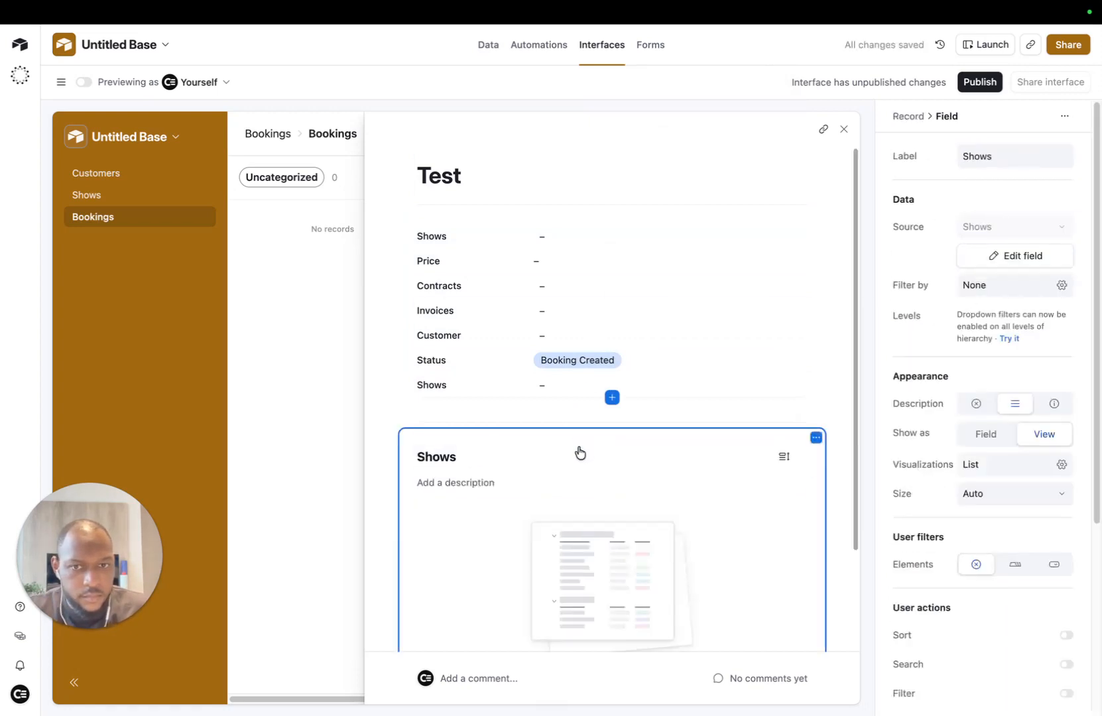
Step: Move Customer to the top of the first group and remove the duplicate Shows row
drag(438, 335, 432, 229)
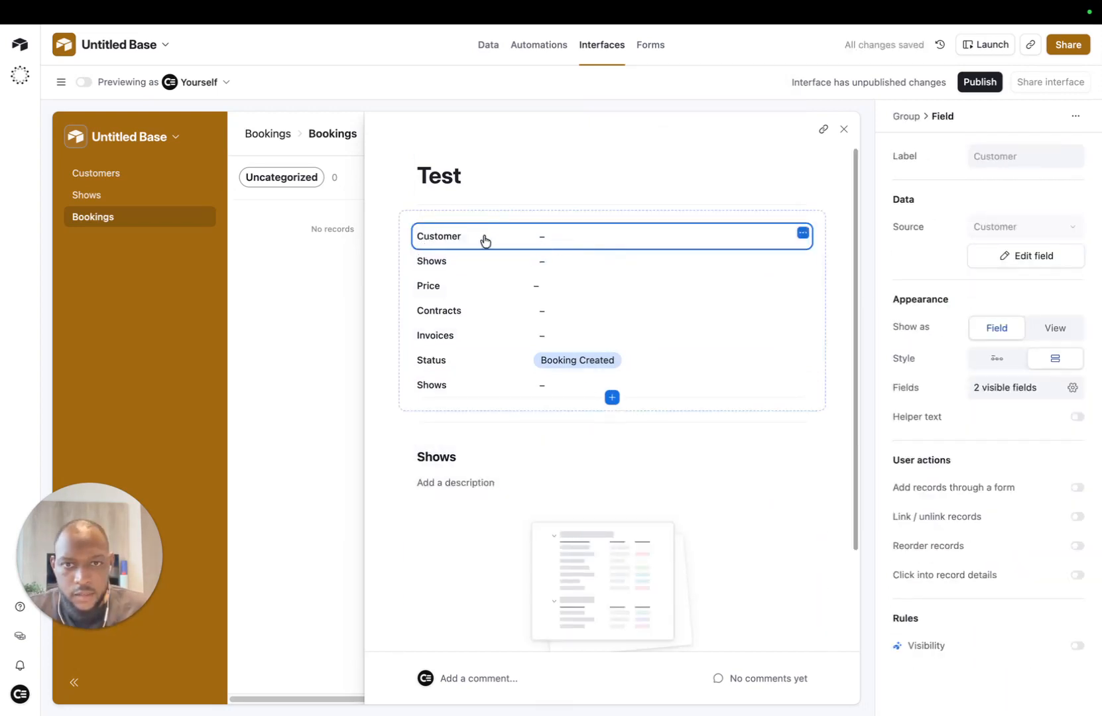
click(452, 268)
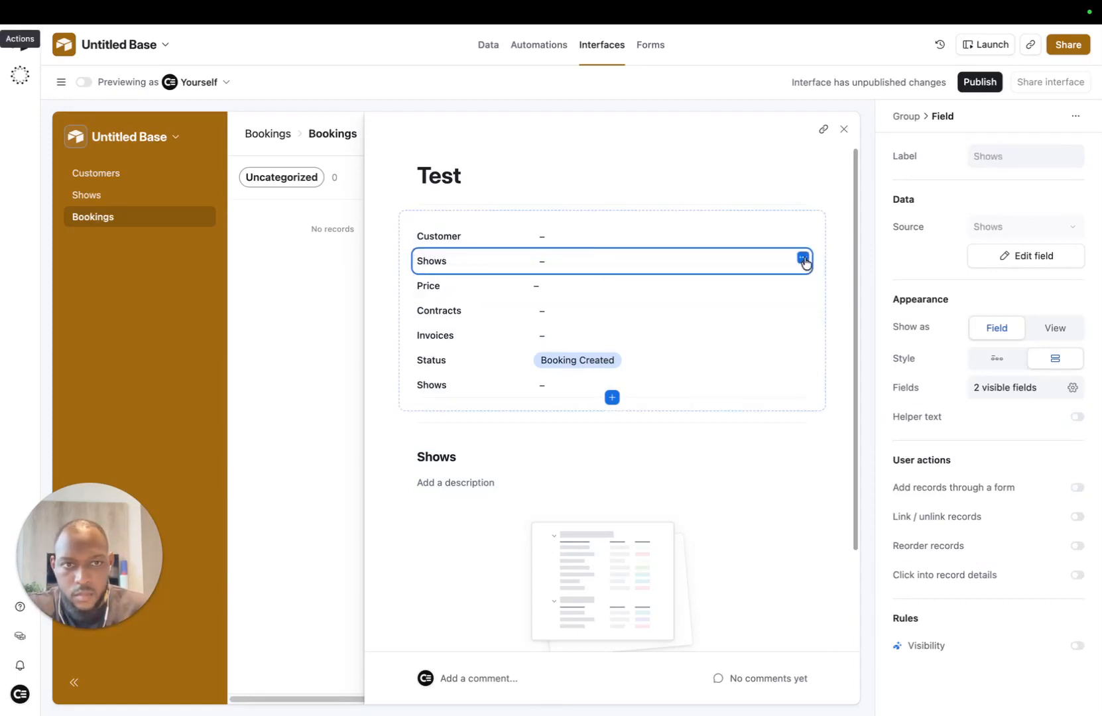
click(802, 257)
click(736, 338)
Step: Place Invoices beside Contracts in a two-column row
click(464, 265)
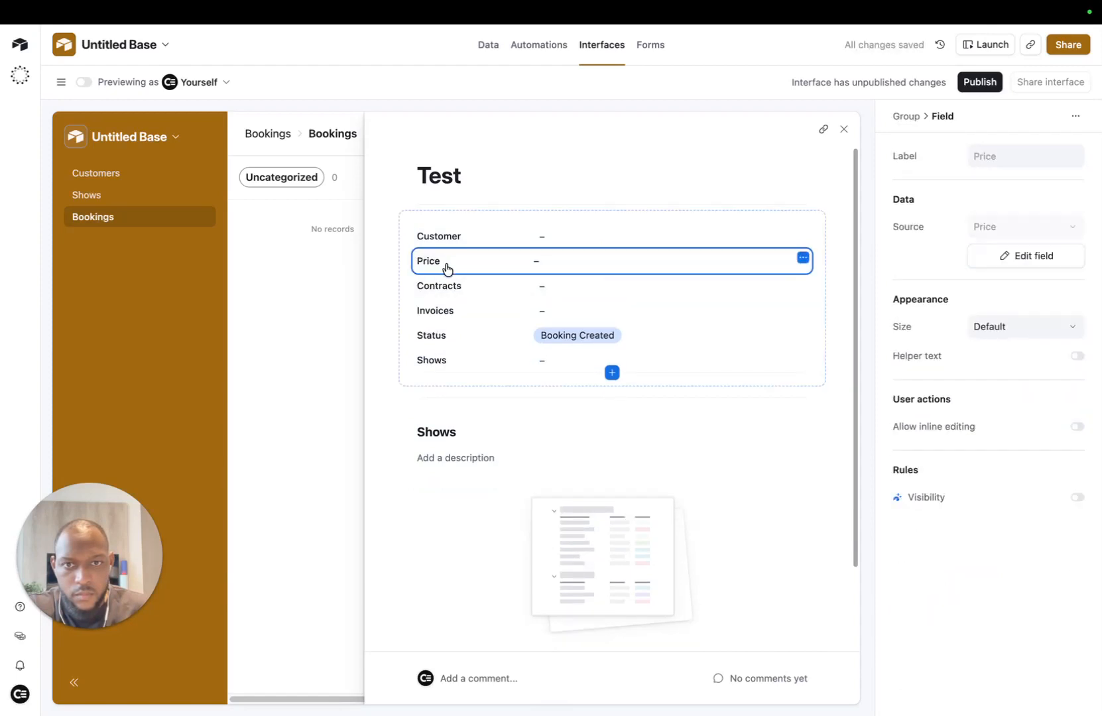
click(478, 290)
scroll(511, 292, down, 1)
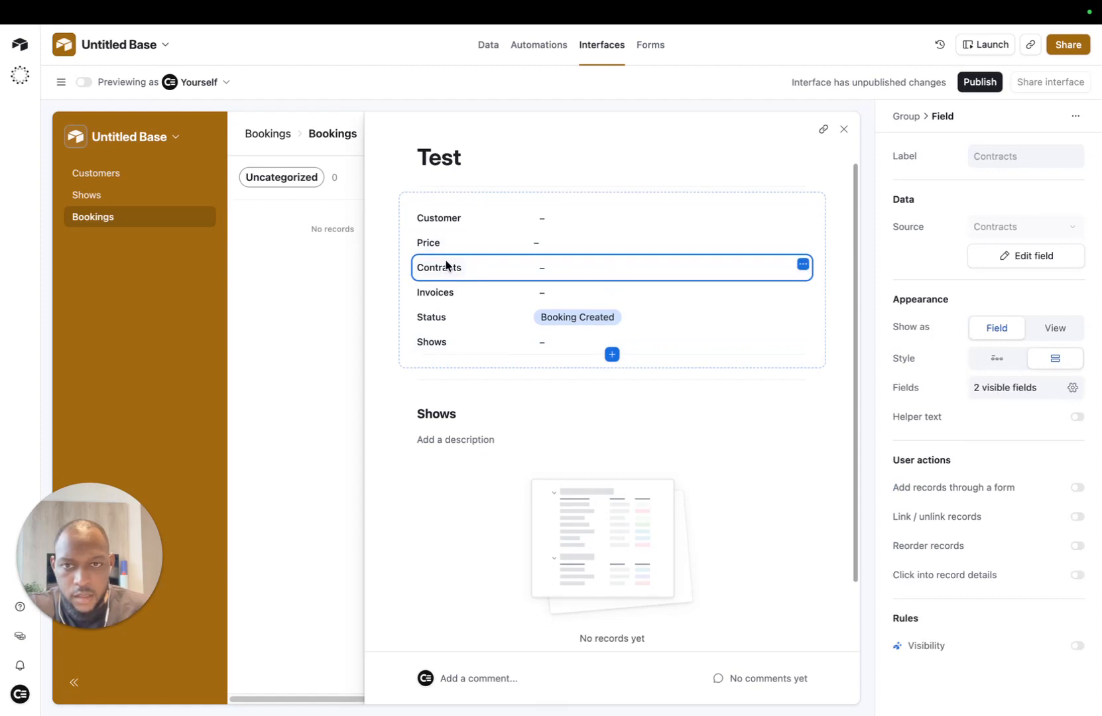
drag(437, 296, 810, 268)
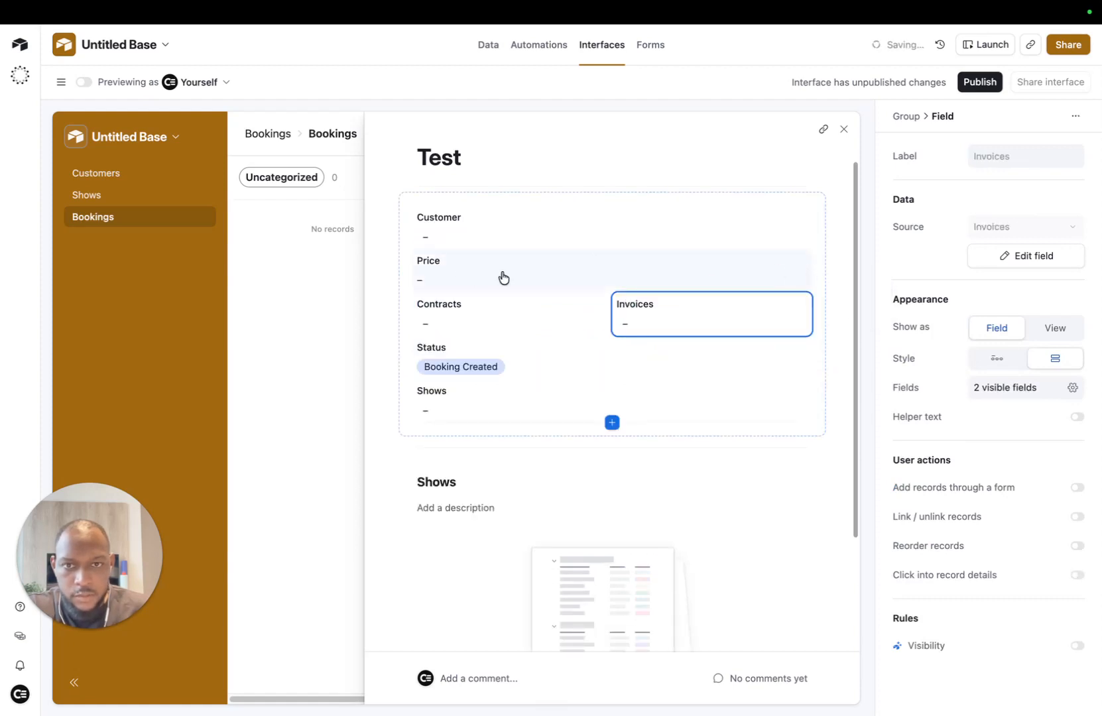
Step: Move Status between Customer and Price, remove the remaining Shows field, and add another group
click(446, 327)
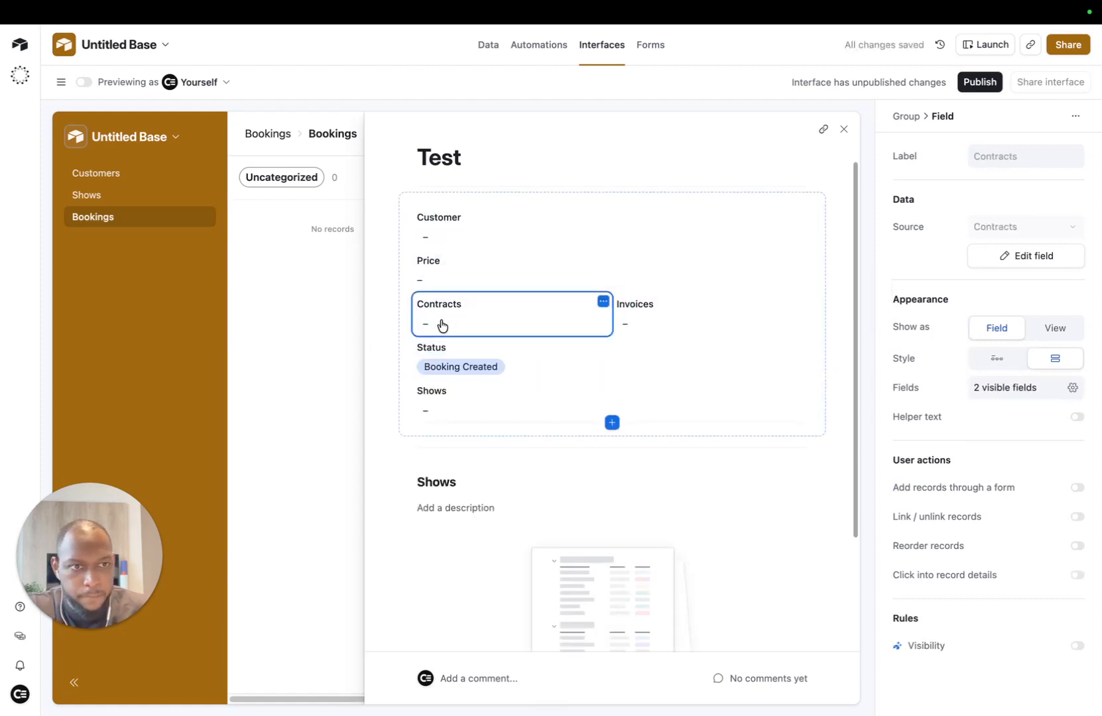
click(444, 348)
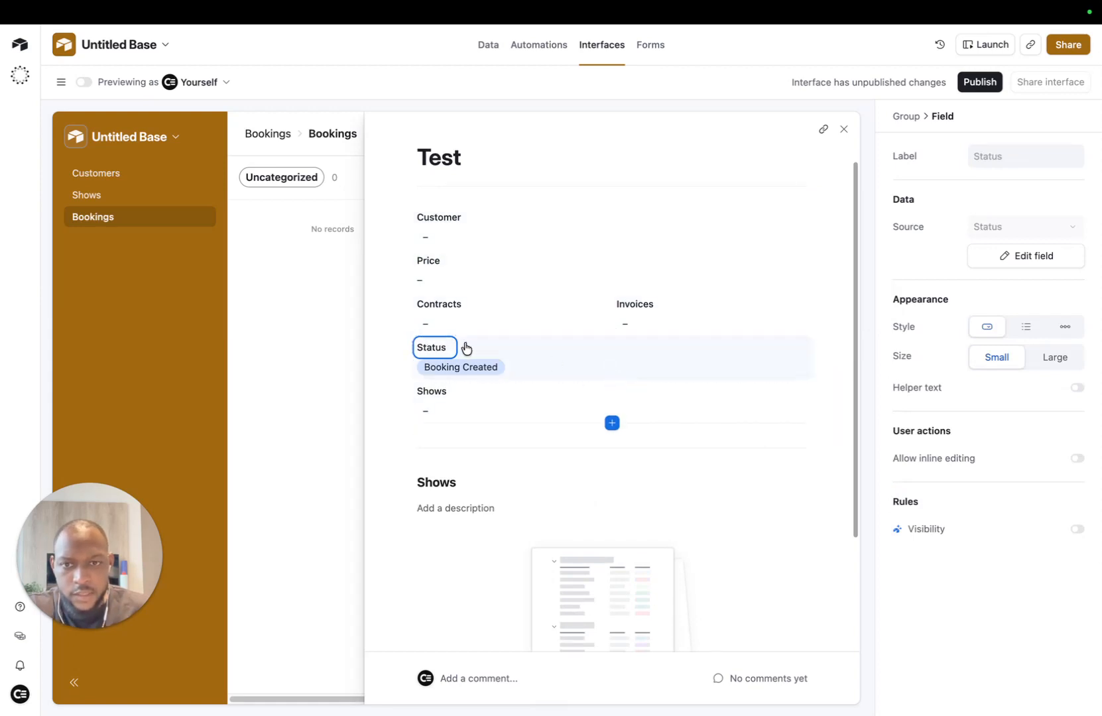
drag(462, 347, 457, 262)
click(443, 410)
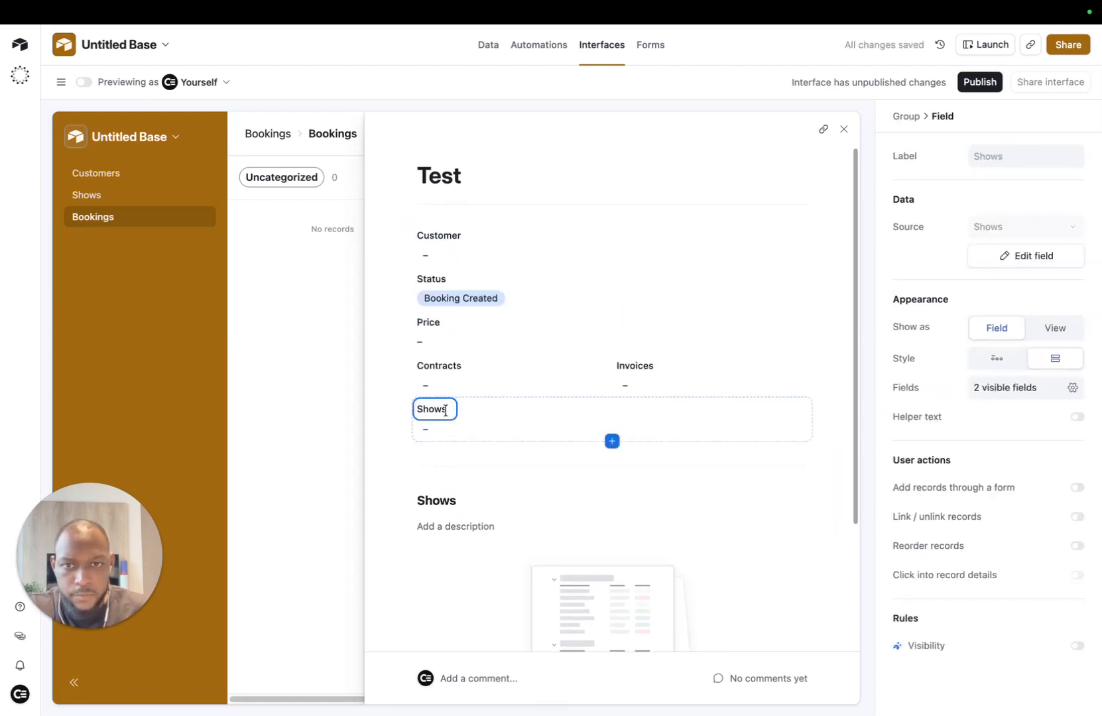
click(802, 406)
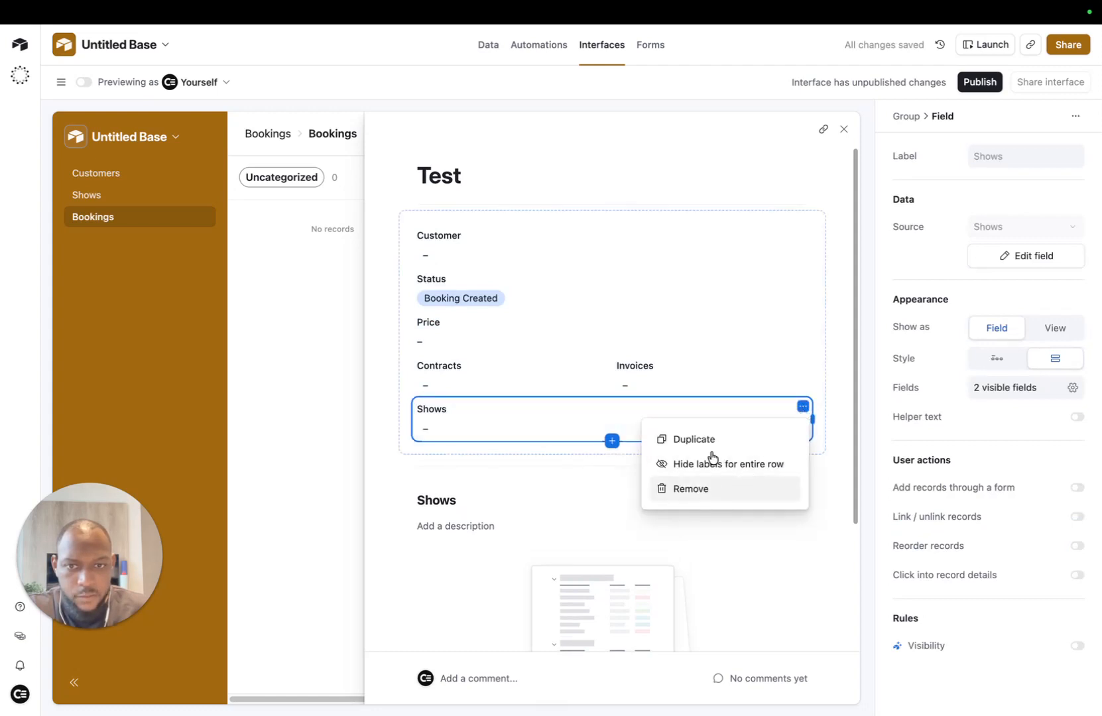
click(712, 488)
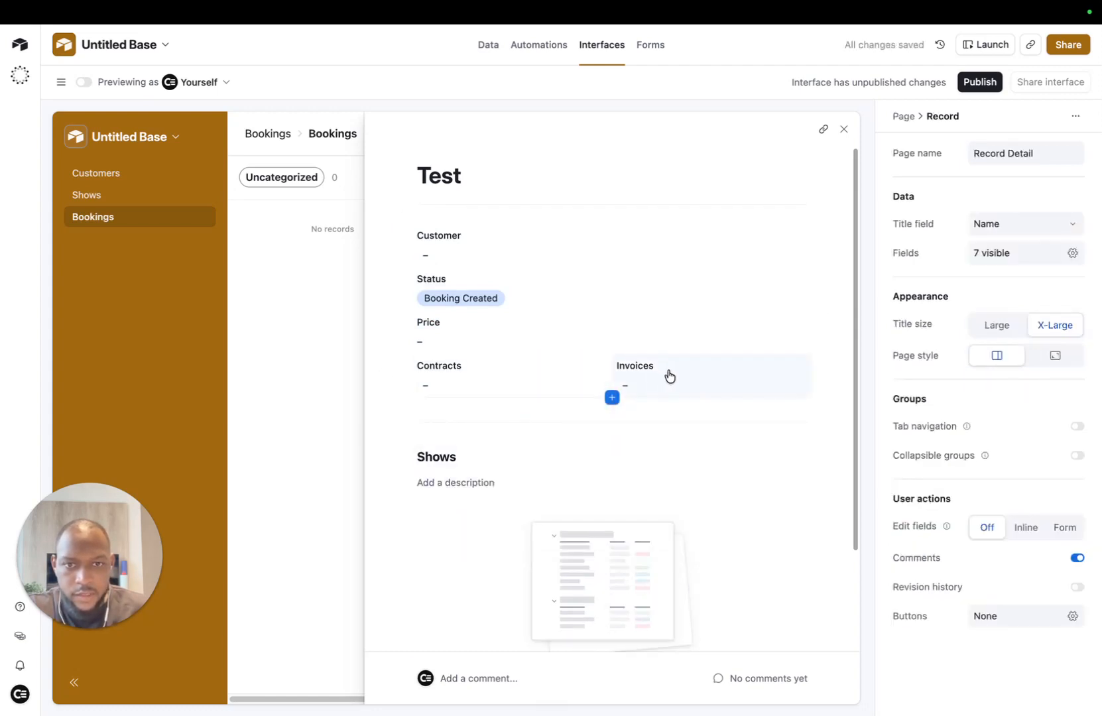
scroll(610, 503, down, 2)
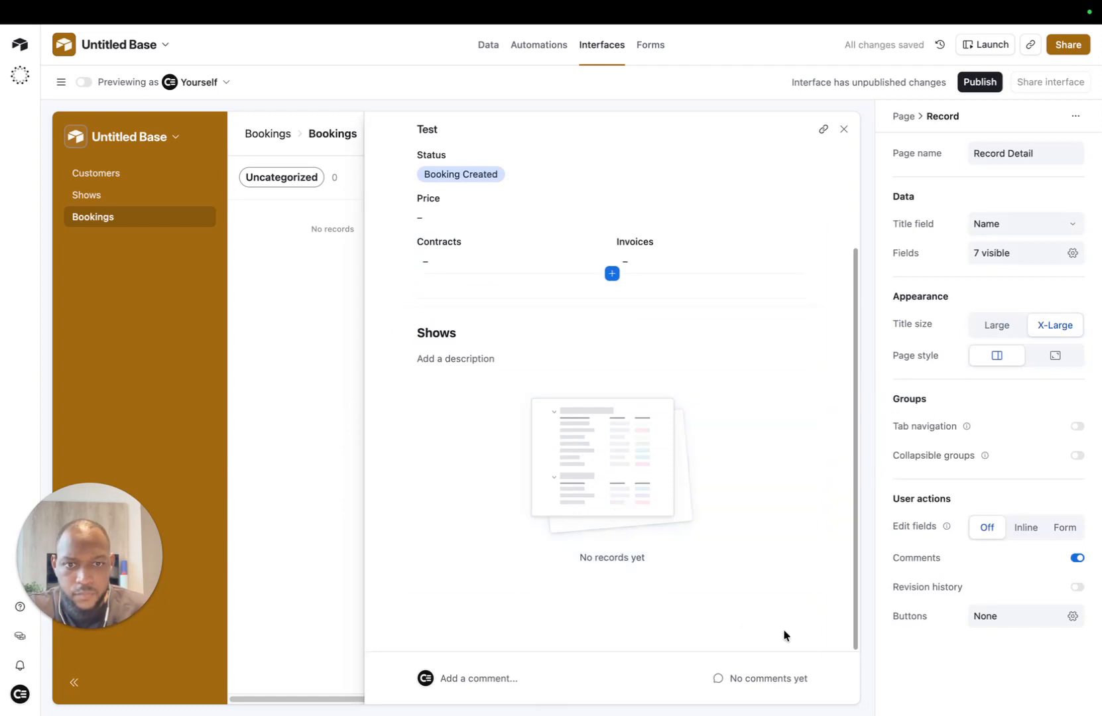
click(605, 605)
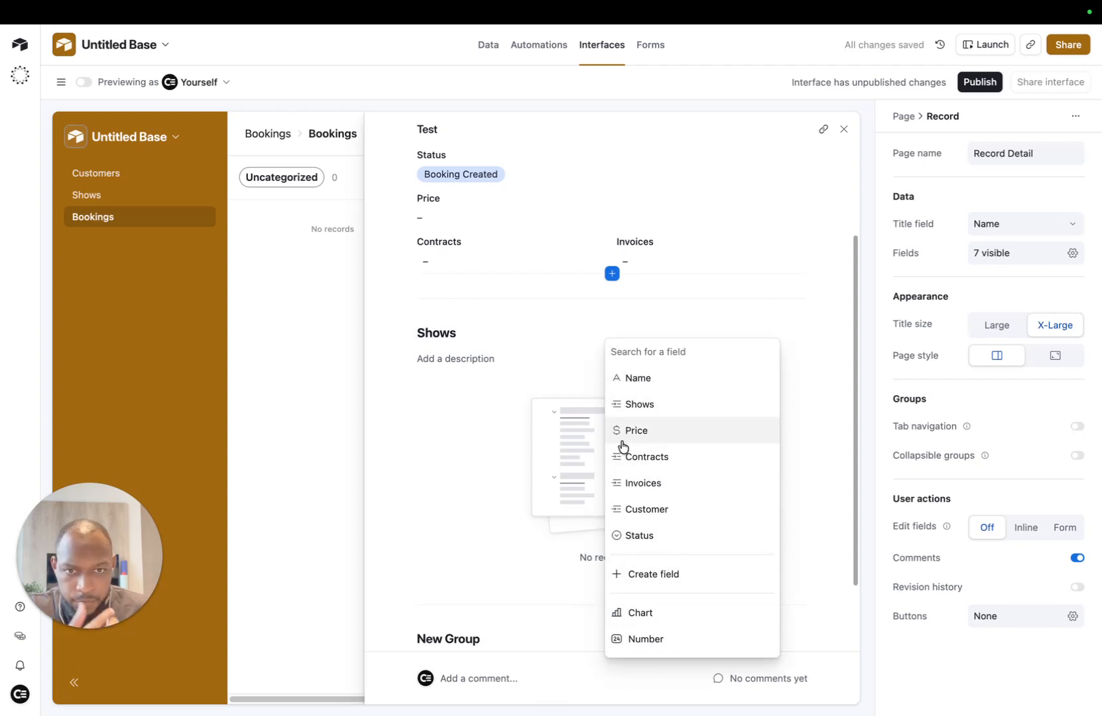
Step: Return to the Untitled Base data in Chrome, check the Logs table, then reopen Bookings
click(378, 435)
key(ctrl+Up)
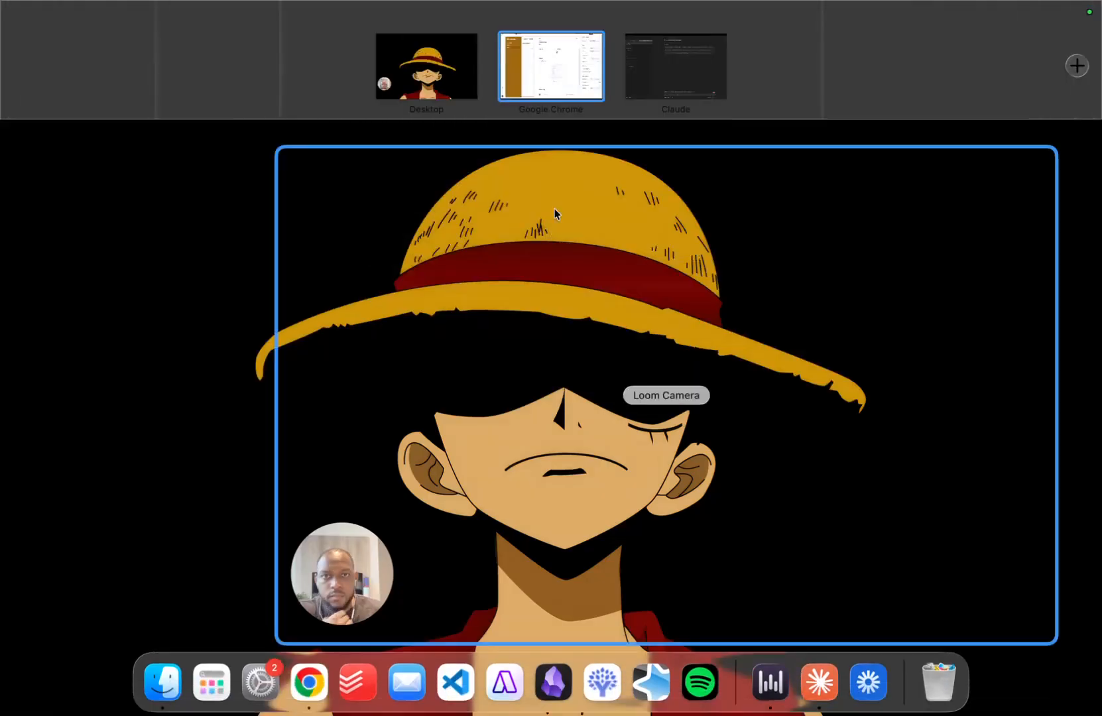
click(554, 78)
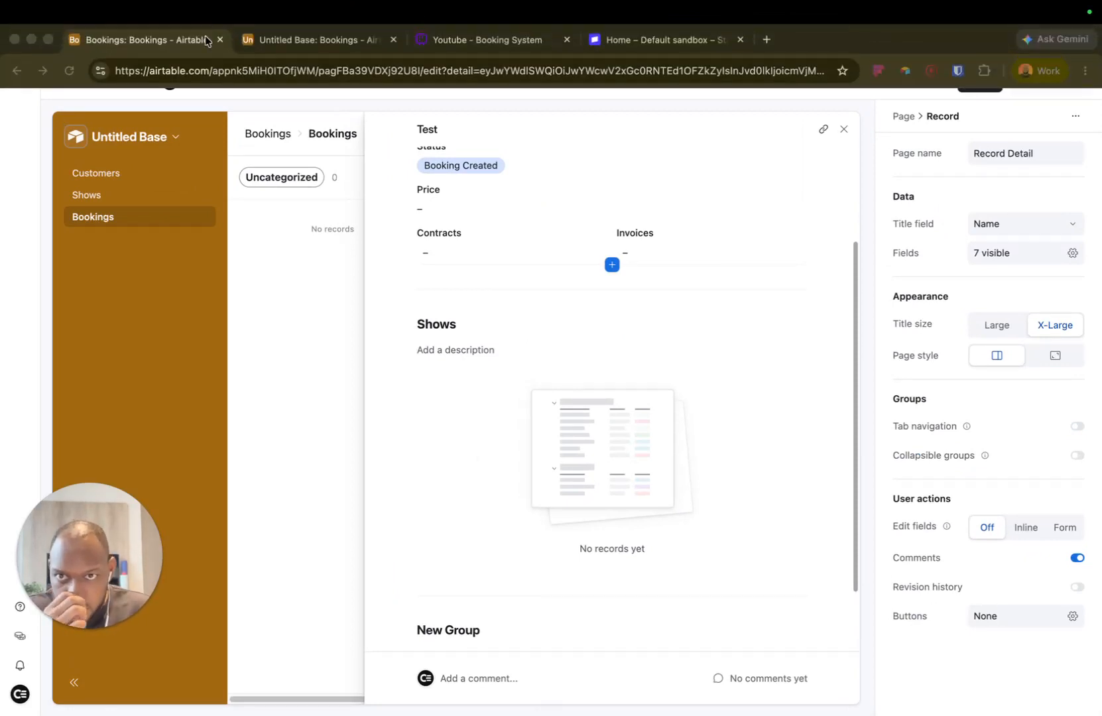
click(319, 40)
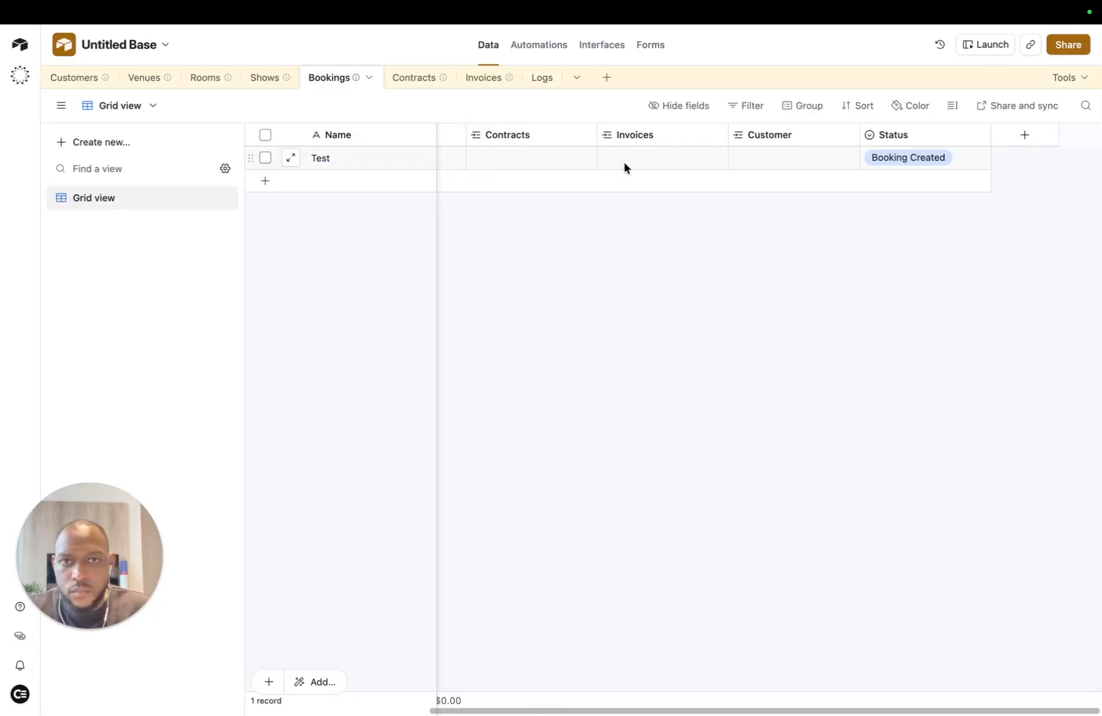
scroll(796, 156, left, 4)
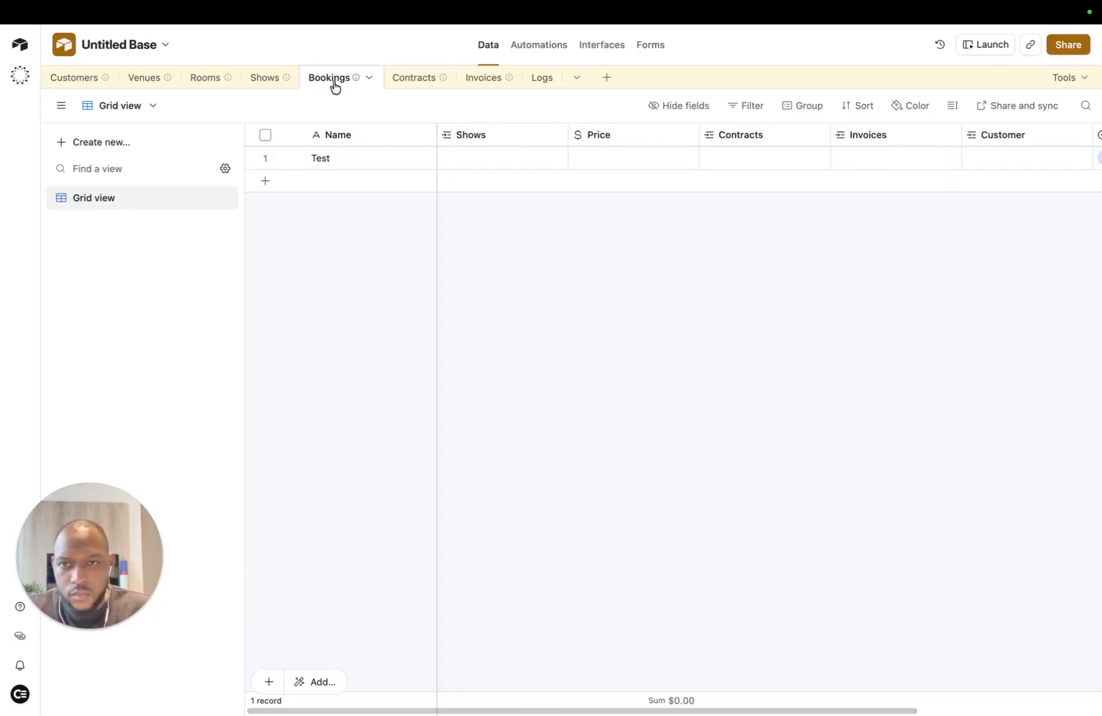
click(535, 79)
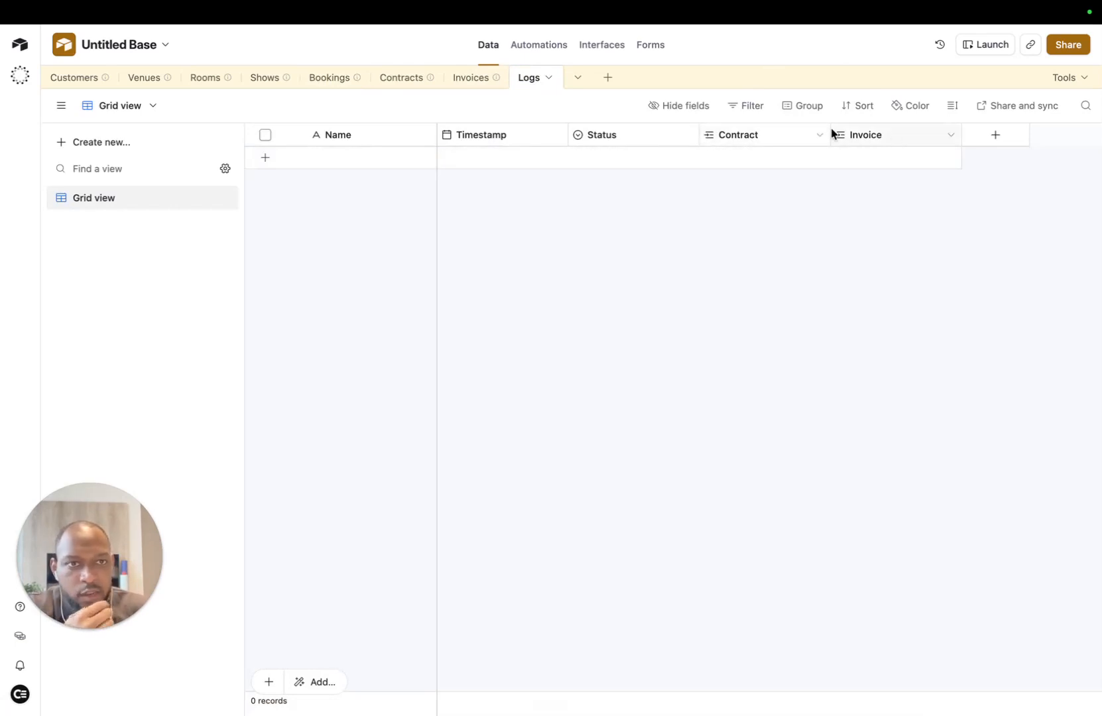
click(330, 78)
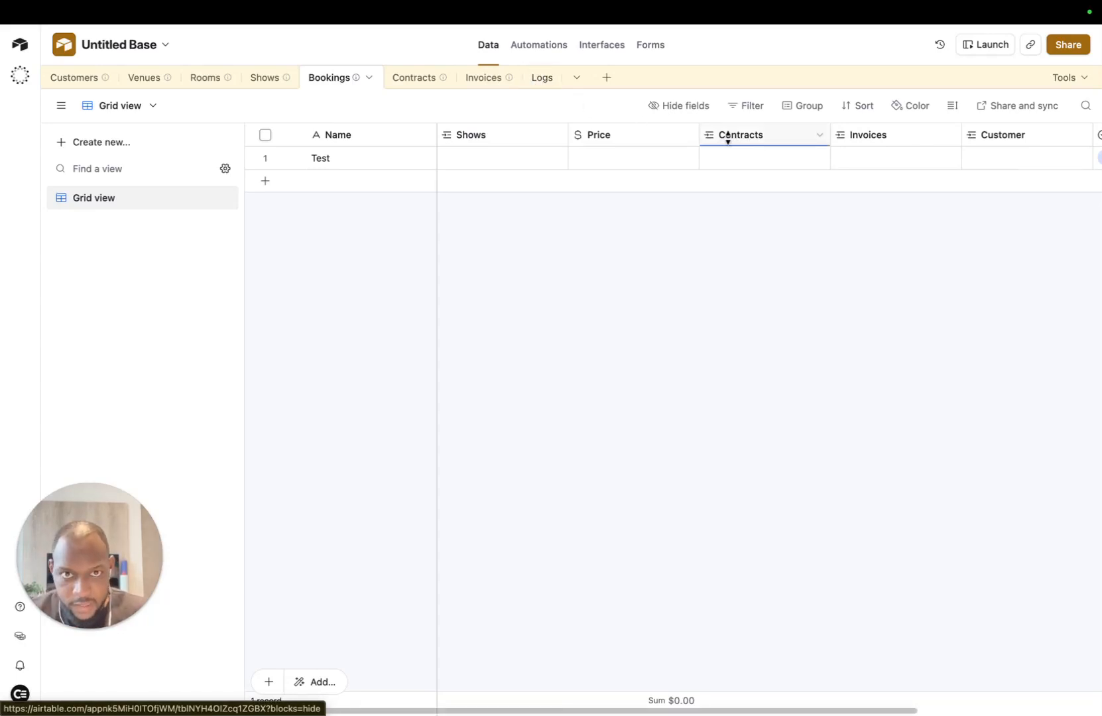
mouse_move(363, 92)
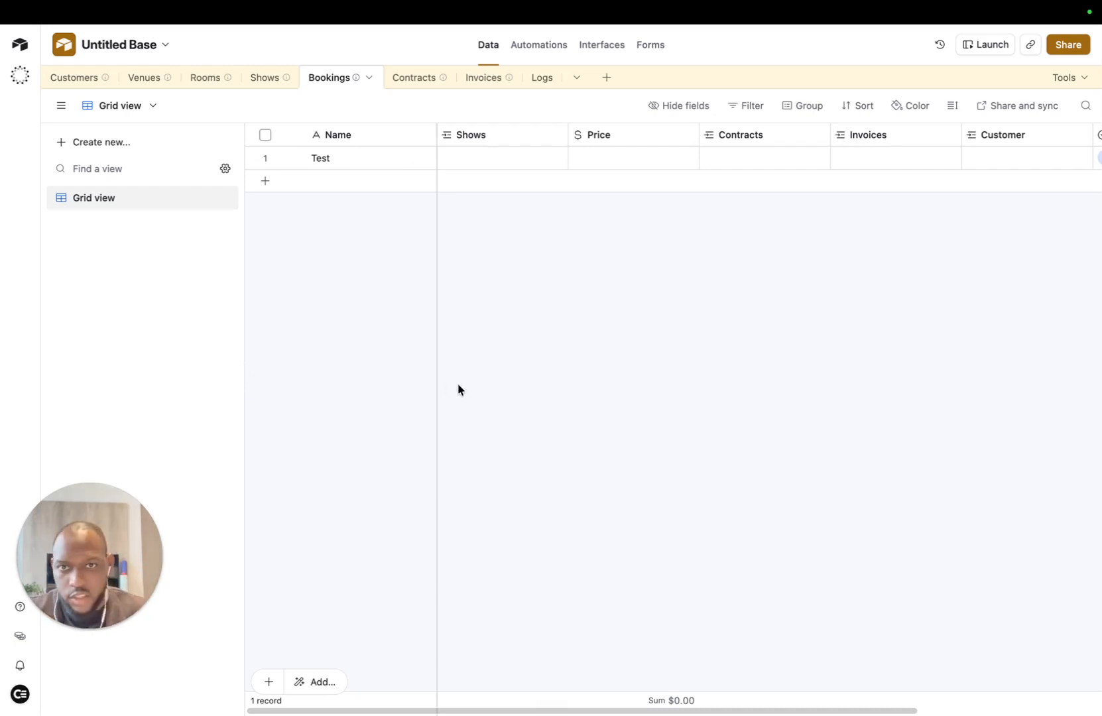
Step: Delete the Contract and Invoice fields from the Logs table
click(542, 80)
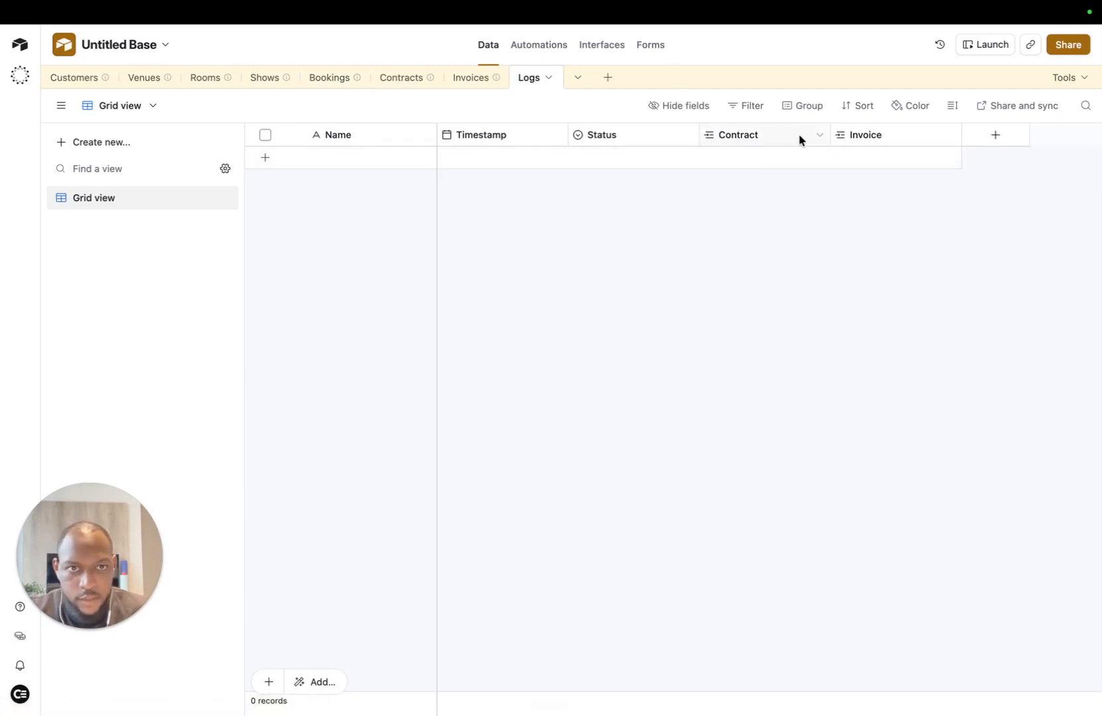
click(816, 135)
click(752, 625)
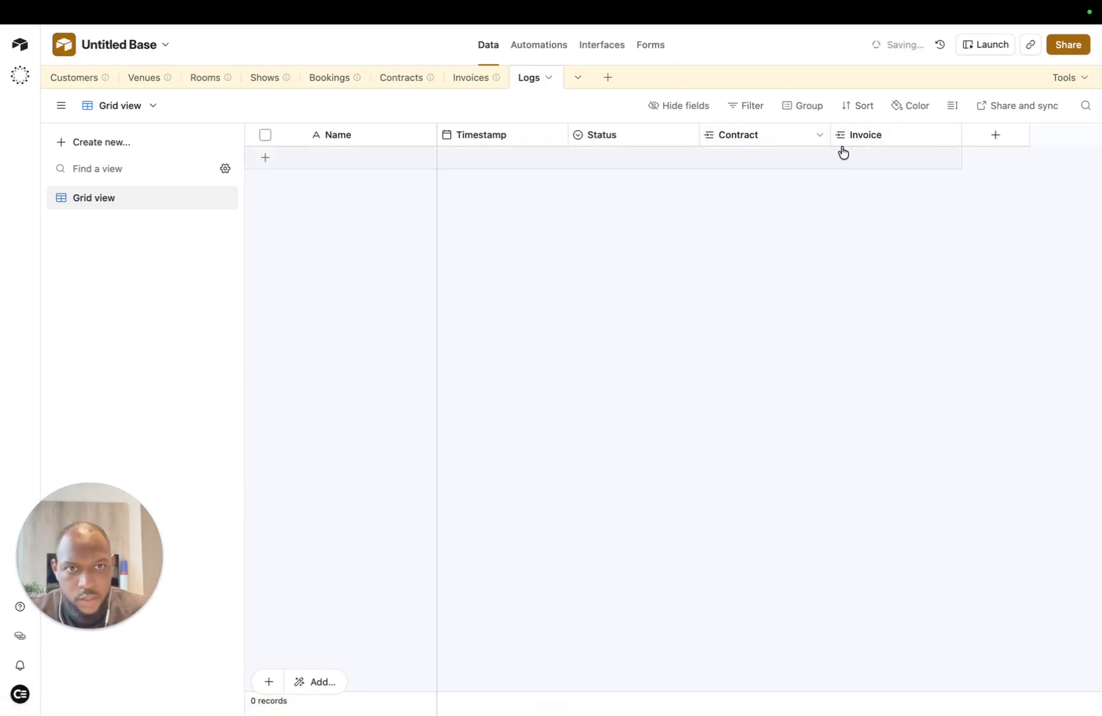
click(670, 455)
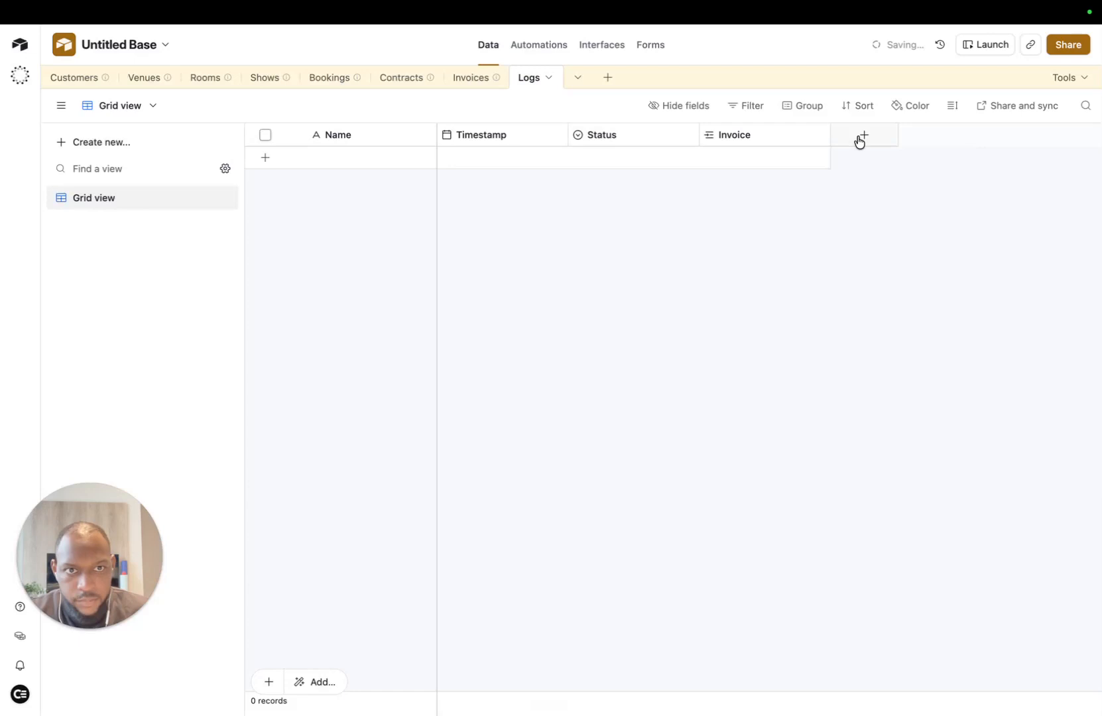
click(810, 135)
click(751, 625)
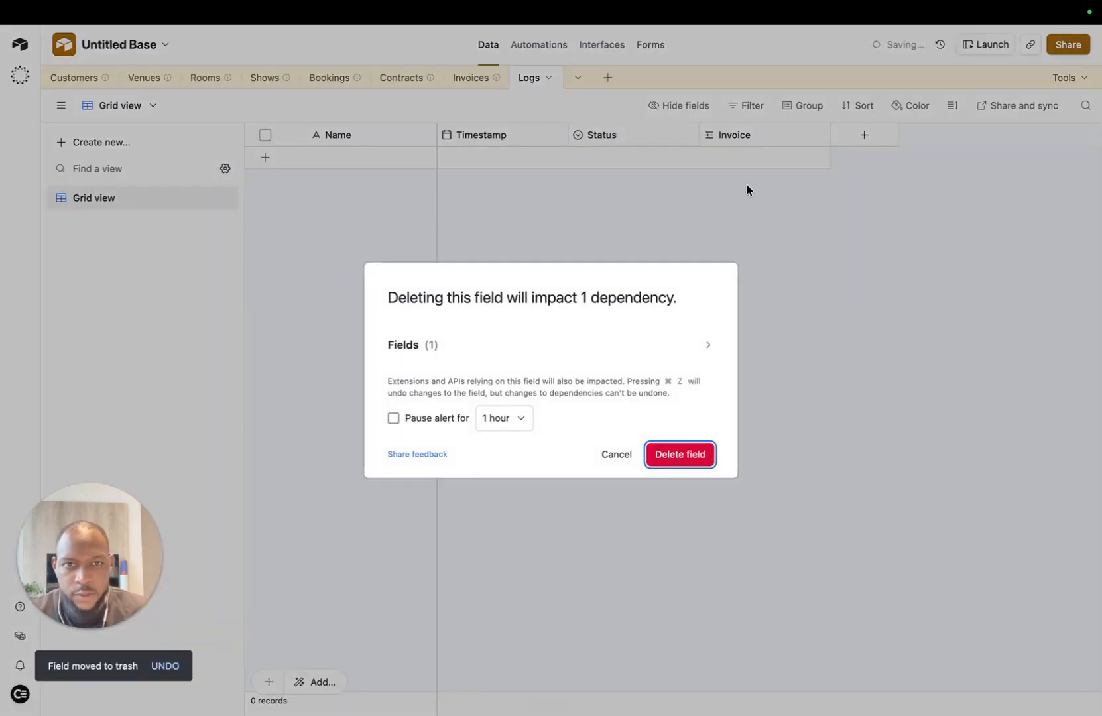
click(669, 458)
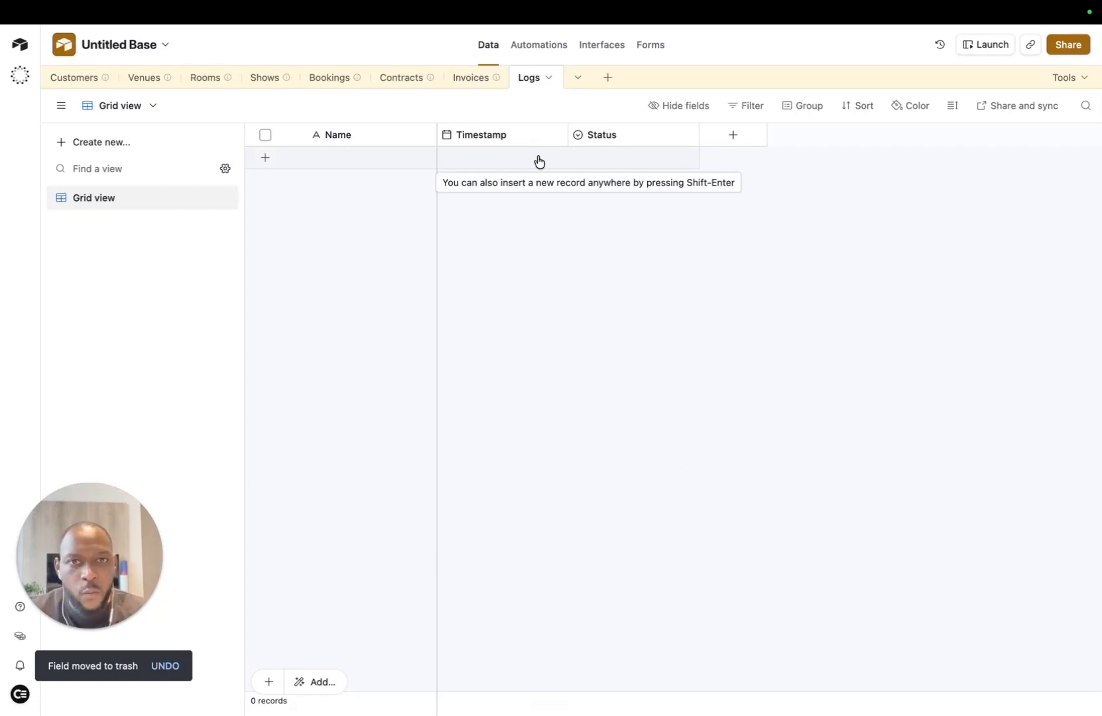
Step: Start a single-select field named Type with choices Invoice, Contract and Booking
click(746, 136)
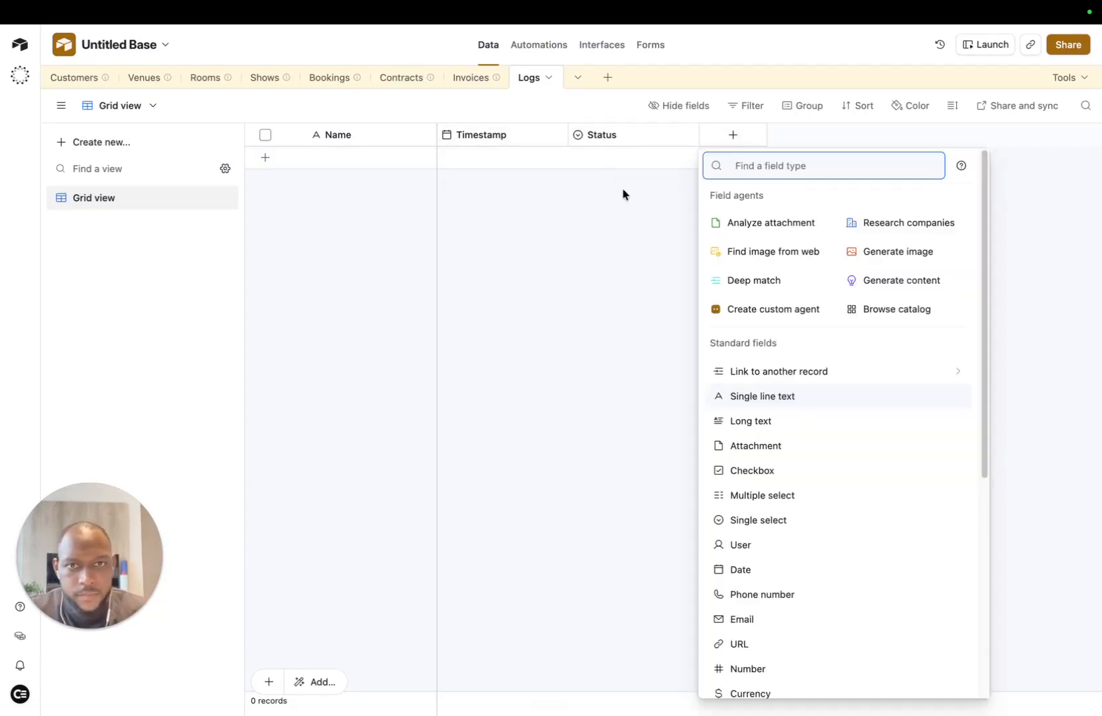
click(764, 520)
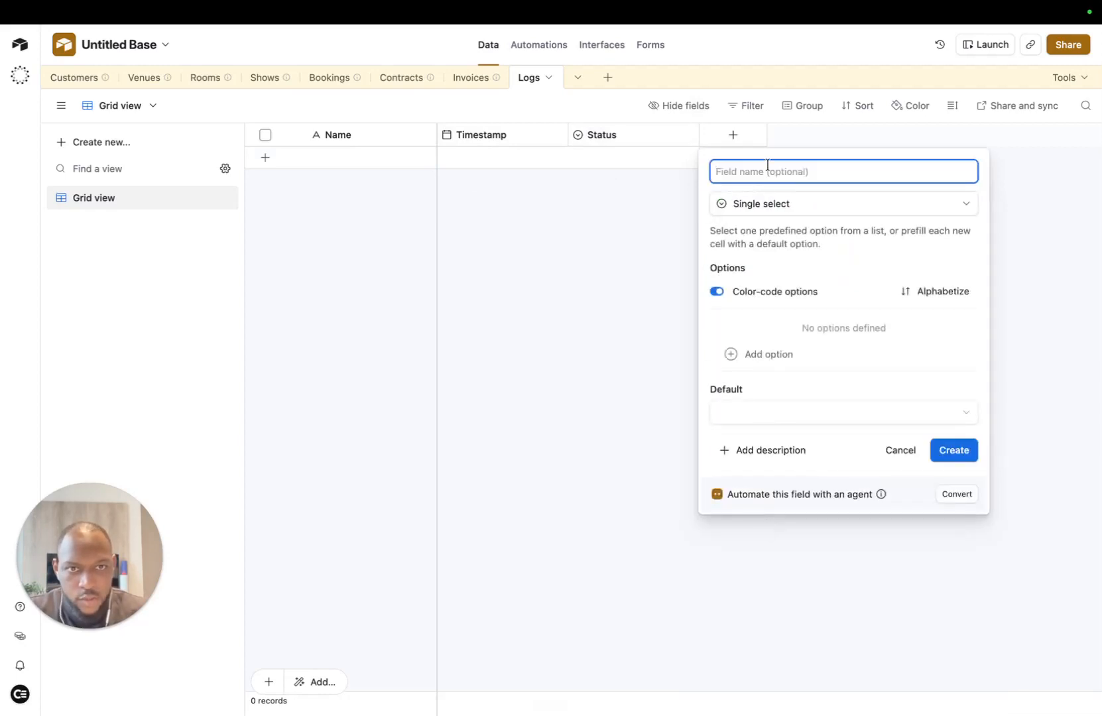
text(Type)
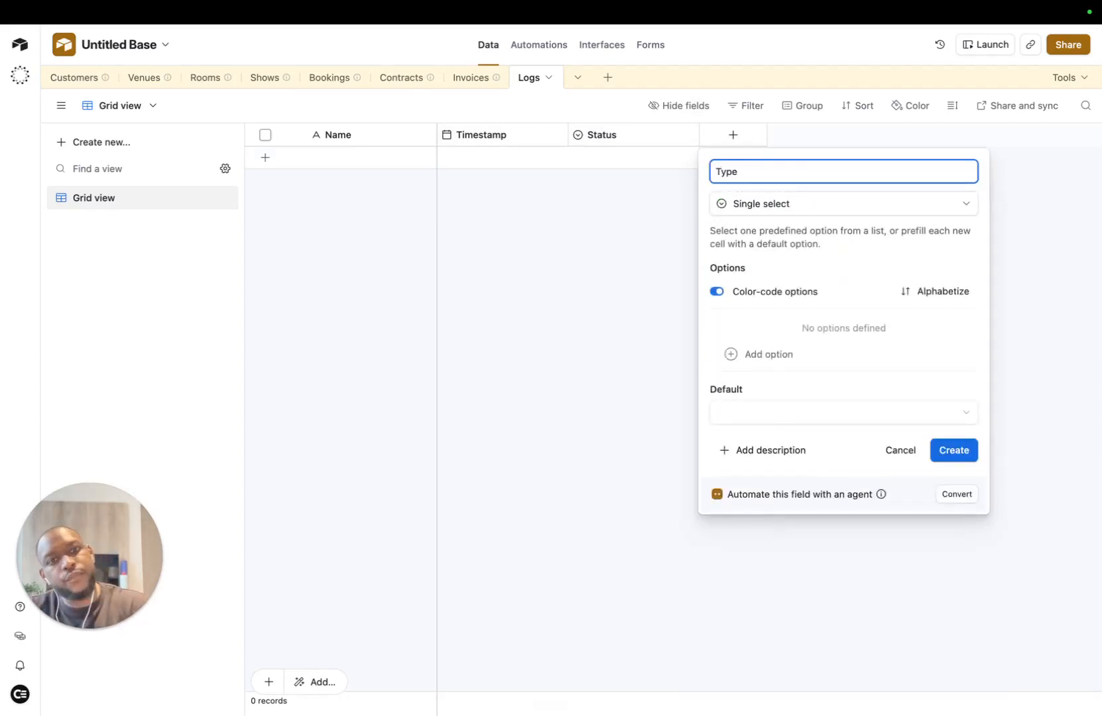
click(768, 354)
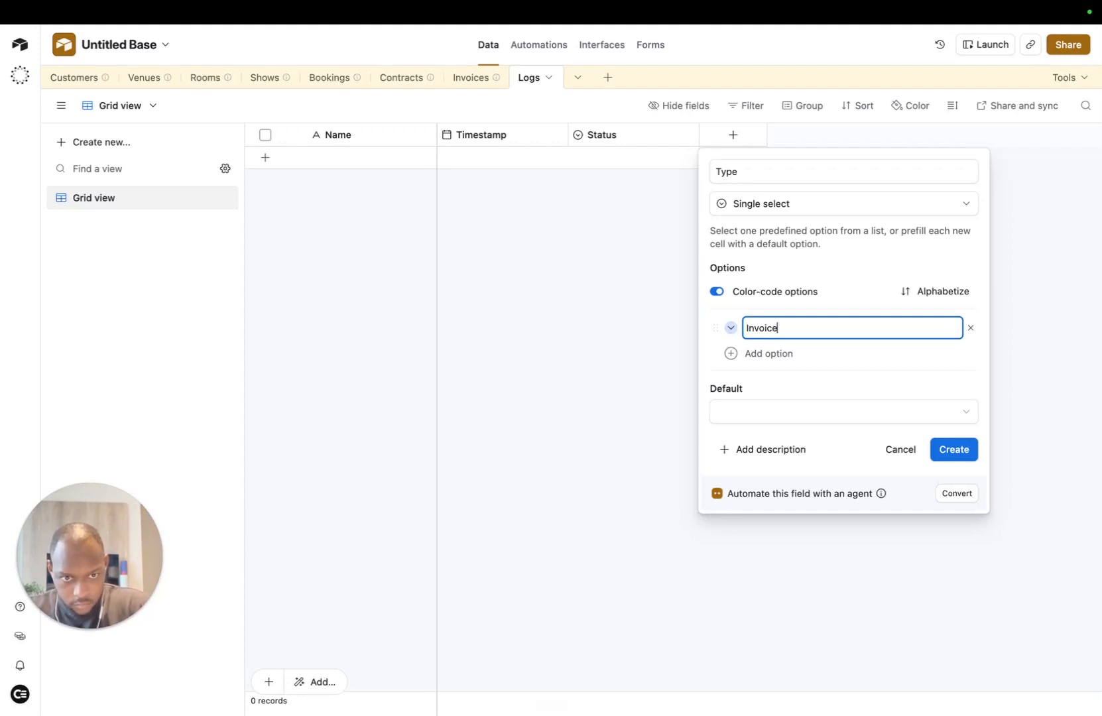
click(788, 356)
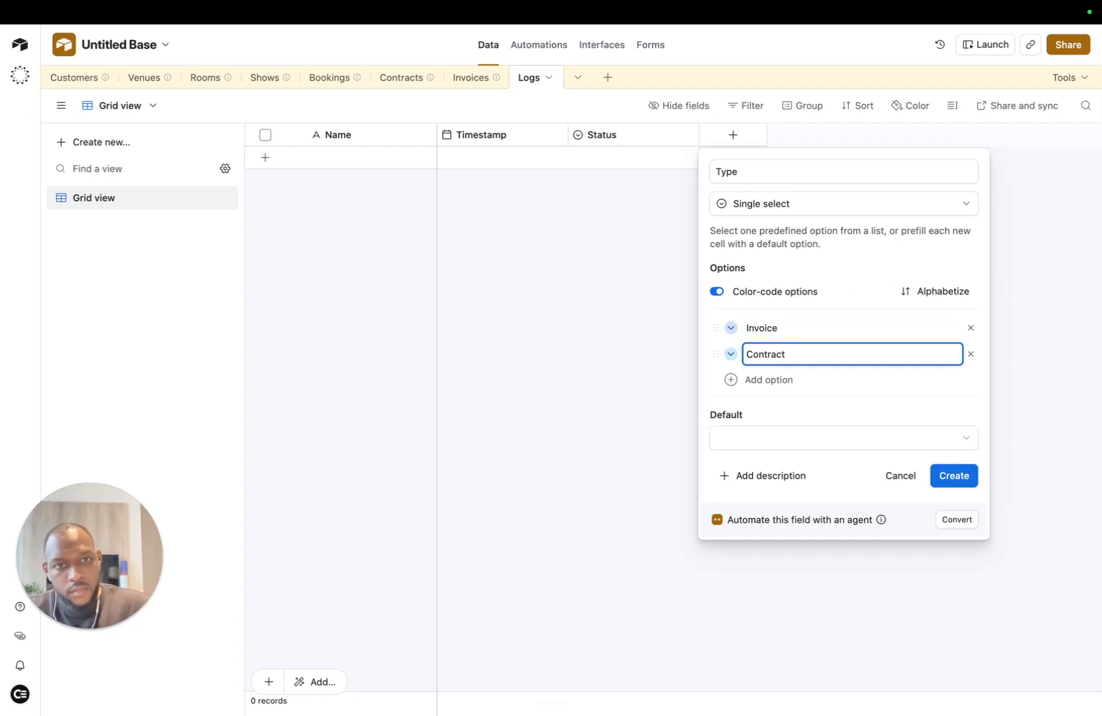
text(Contract)
click(771, 381)
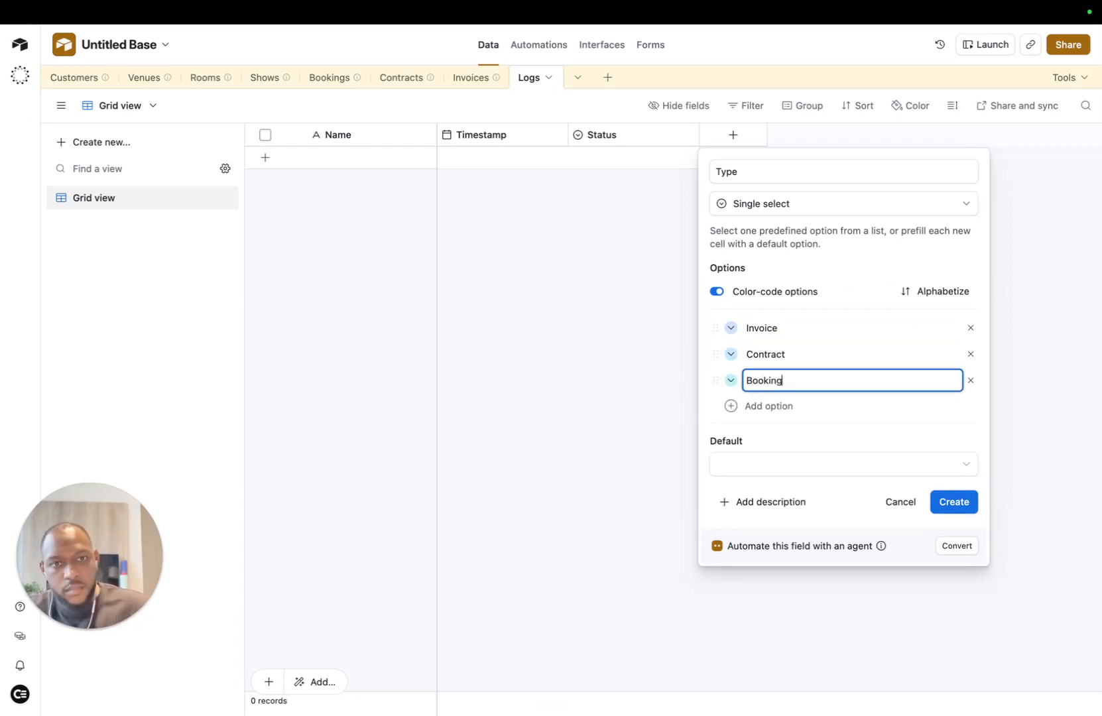
Step: Colour Booking purple, Contract blue and Invoice green, then create the Type field
click(730, 380)
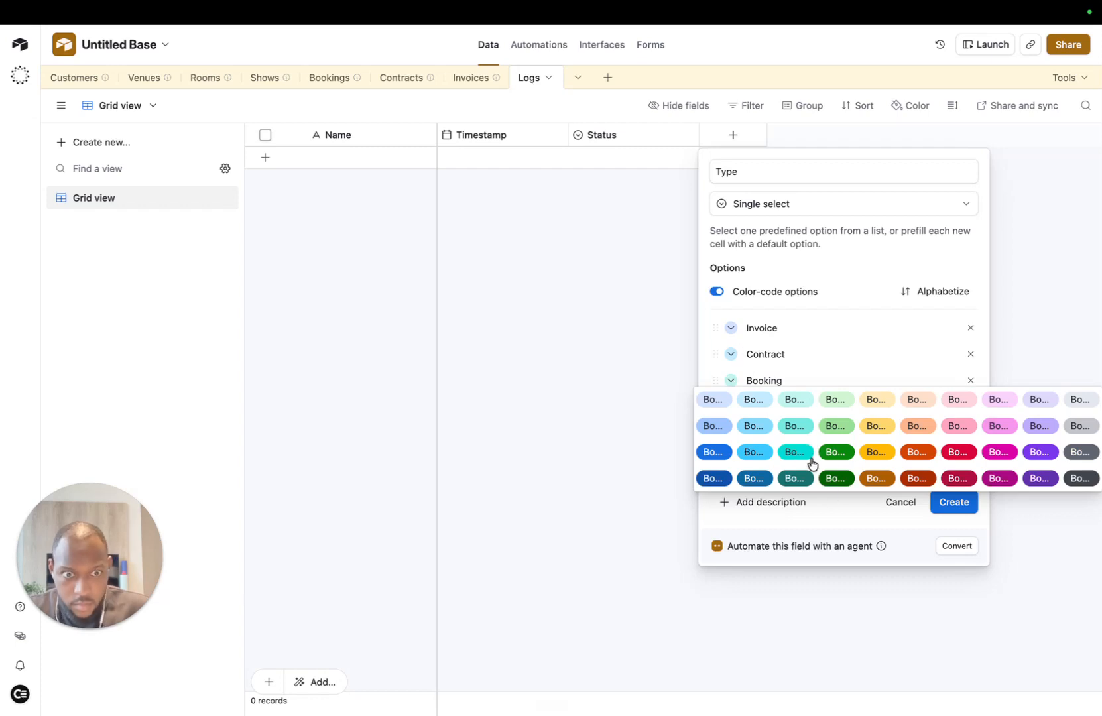
click(1039, 478)
click(730, 354)
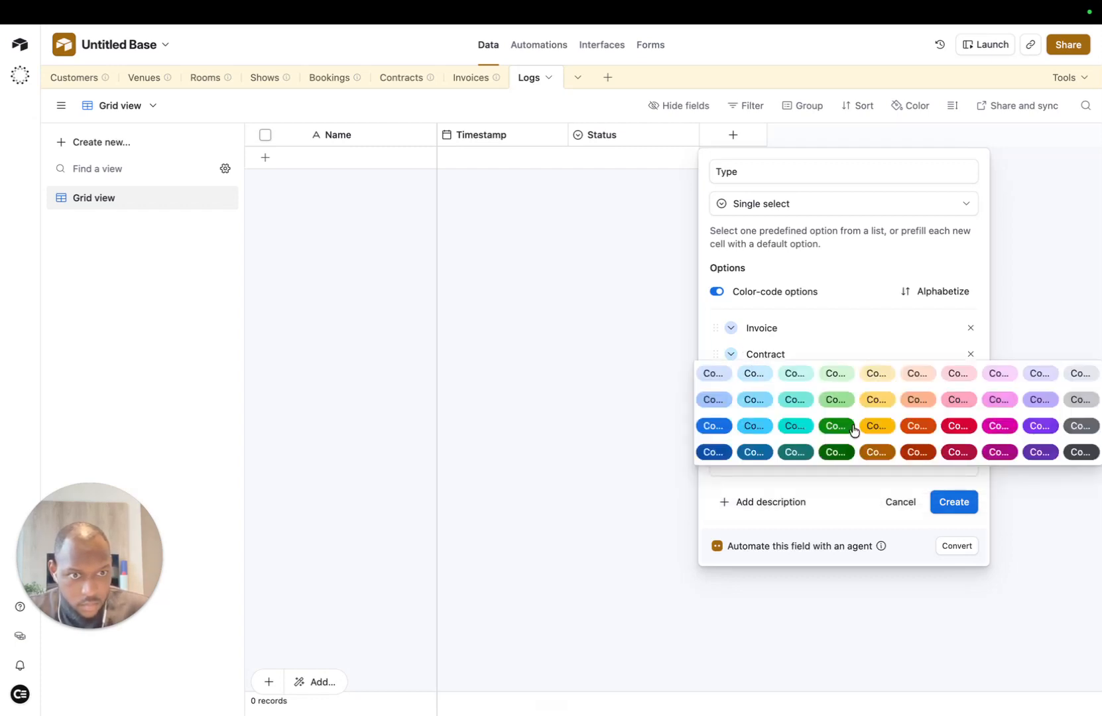
click(713, 425)
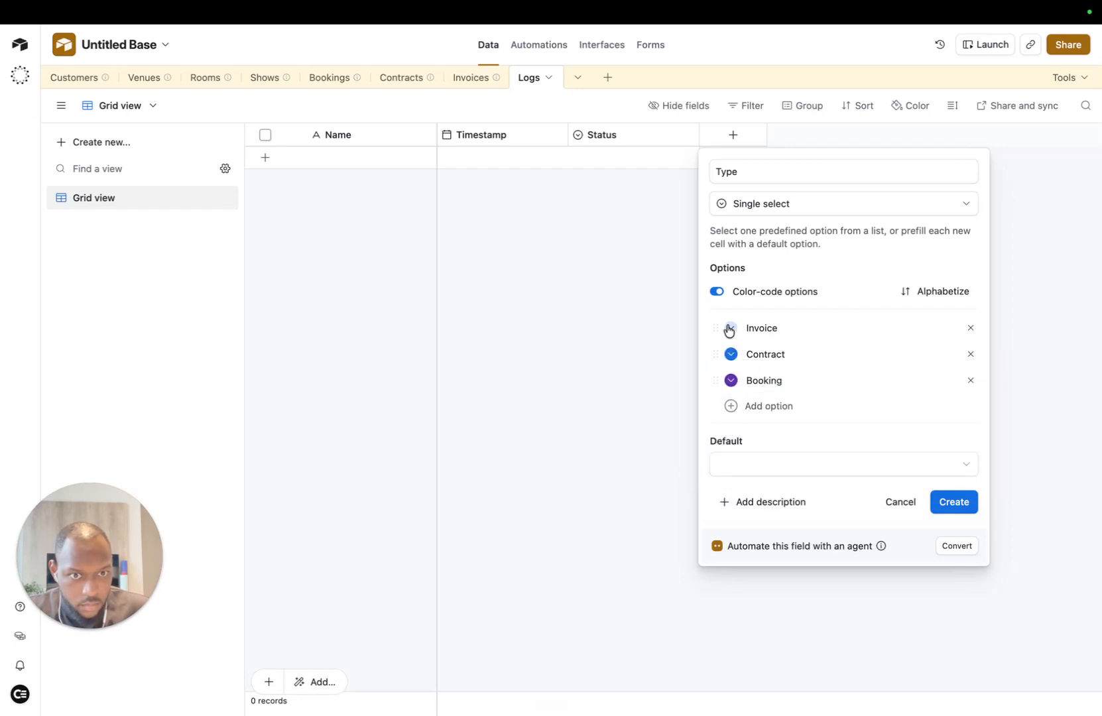
click(729, 329)
click(843, 401)
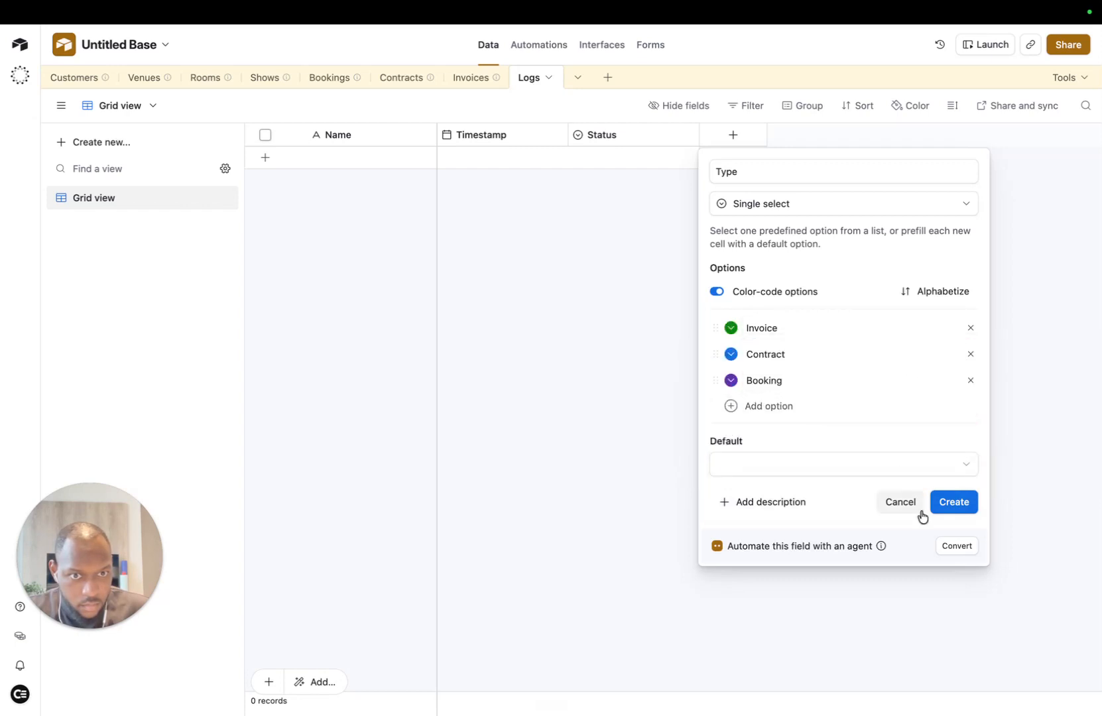
click(954, 503)
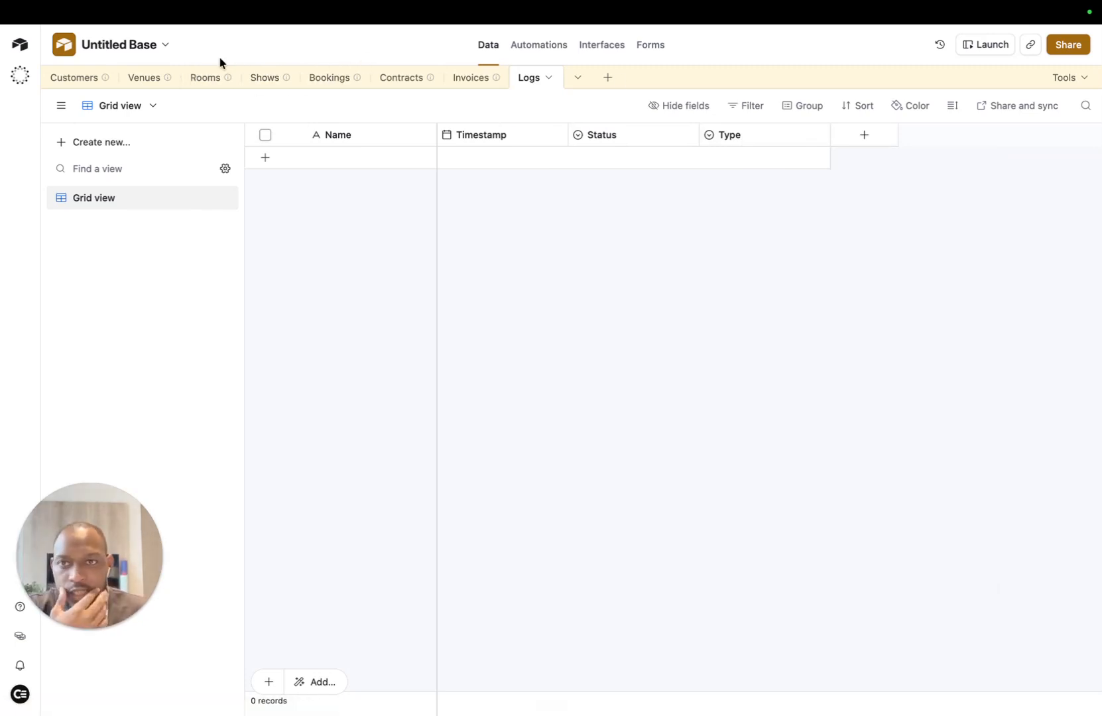
Step: In the Bookings table, add a link-to-record field named Logs
click(321, 79)
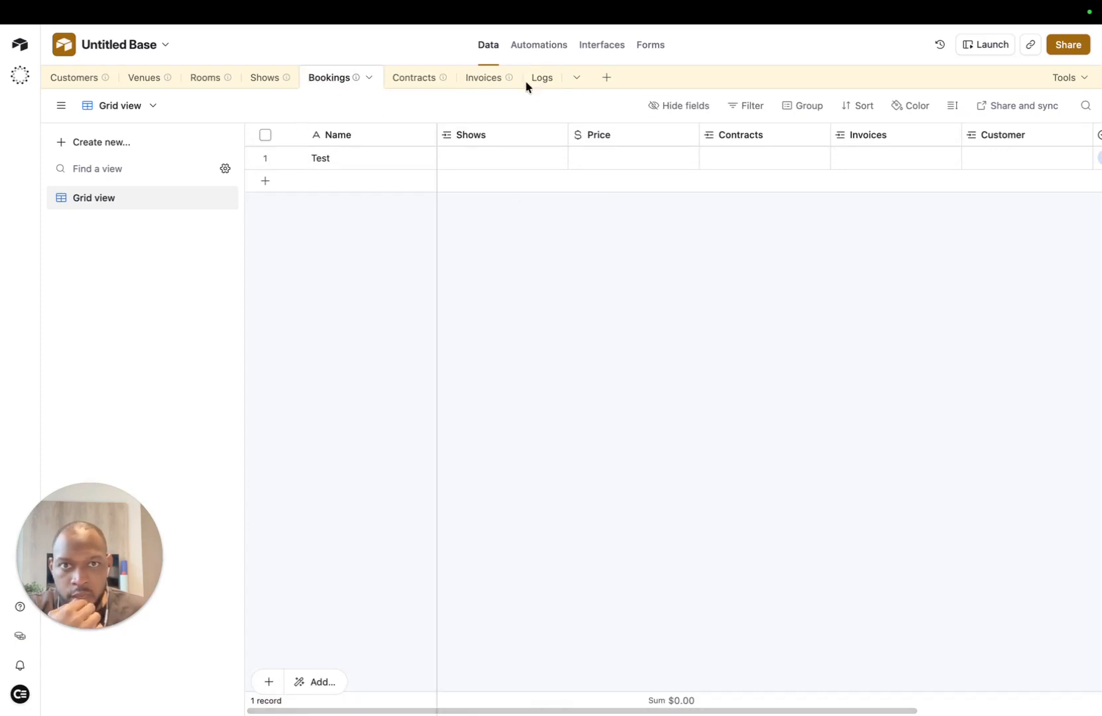
scroll(644, 182, right, 5)
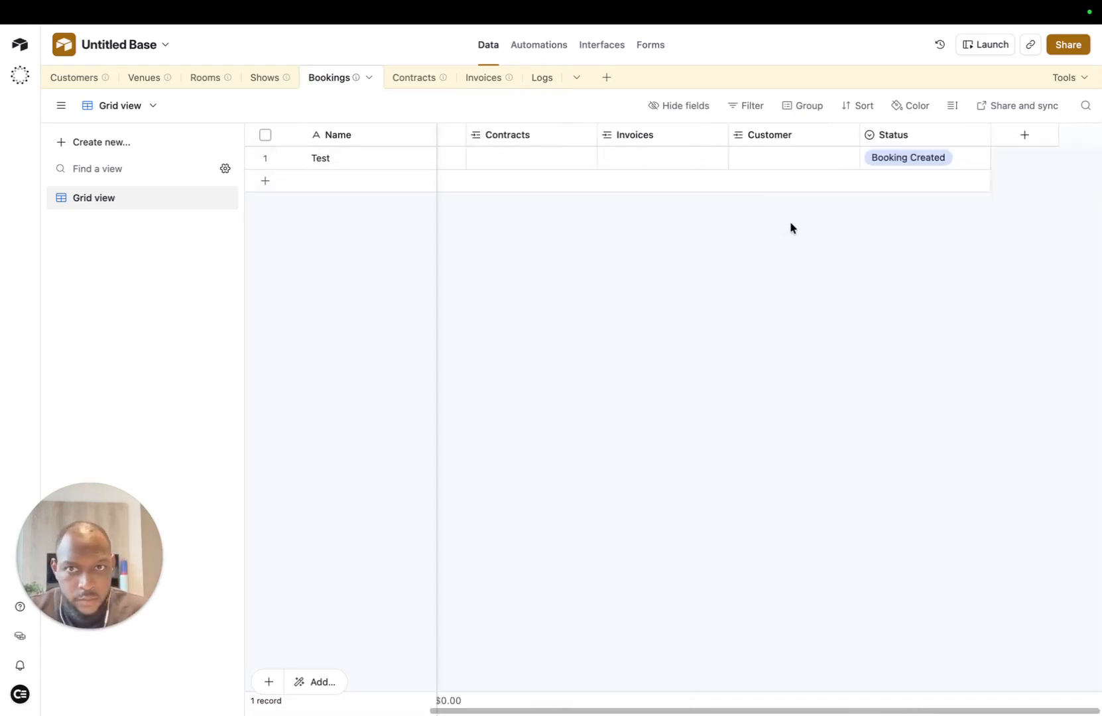
scroll(907, 185, left, 4)
scroll(906, 184, right, 4)
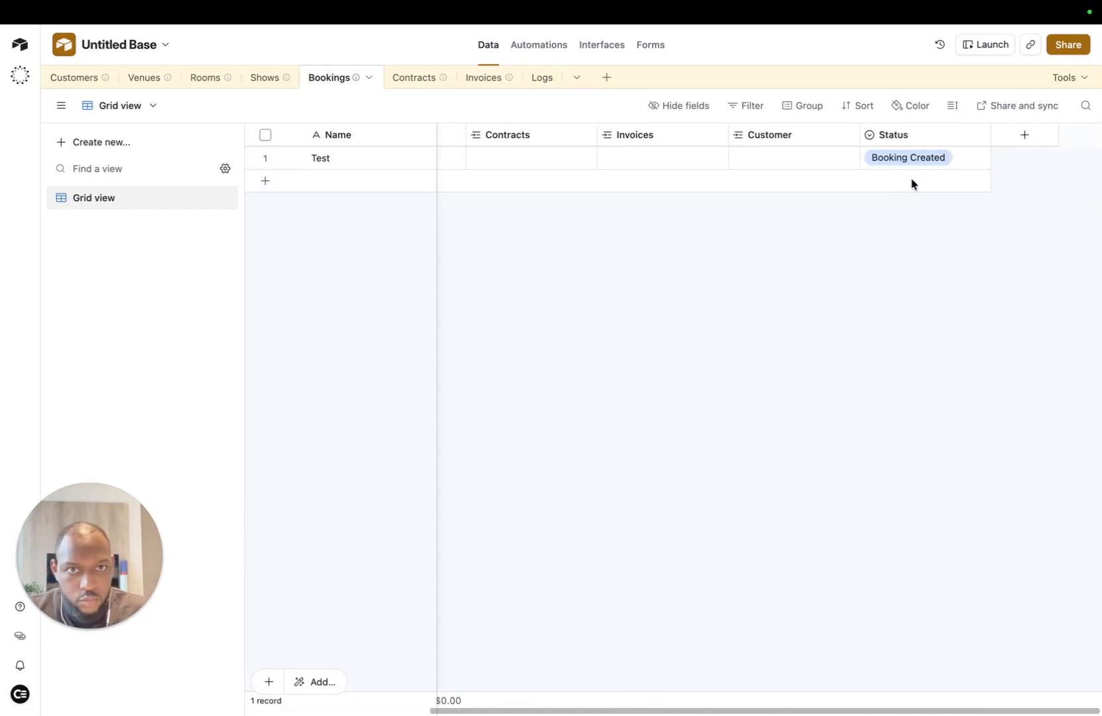
click(1024, 135)
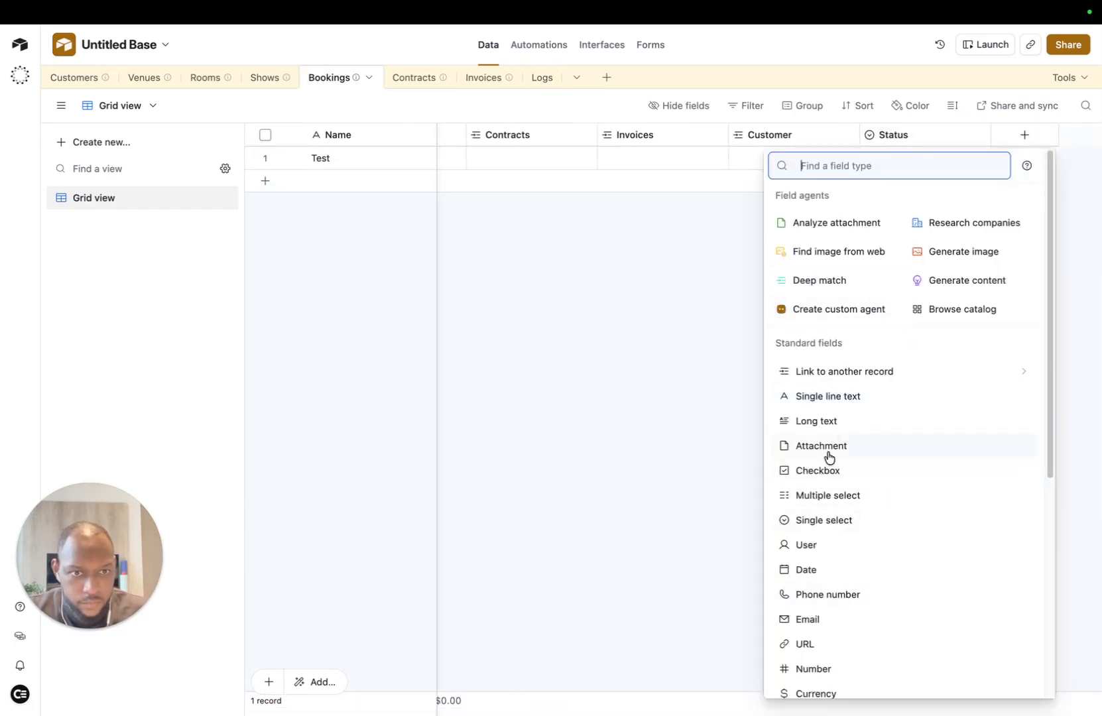
click(827, 373)
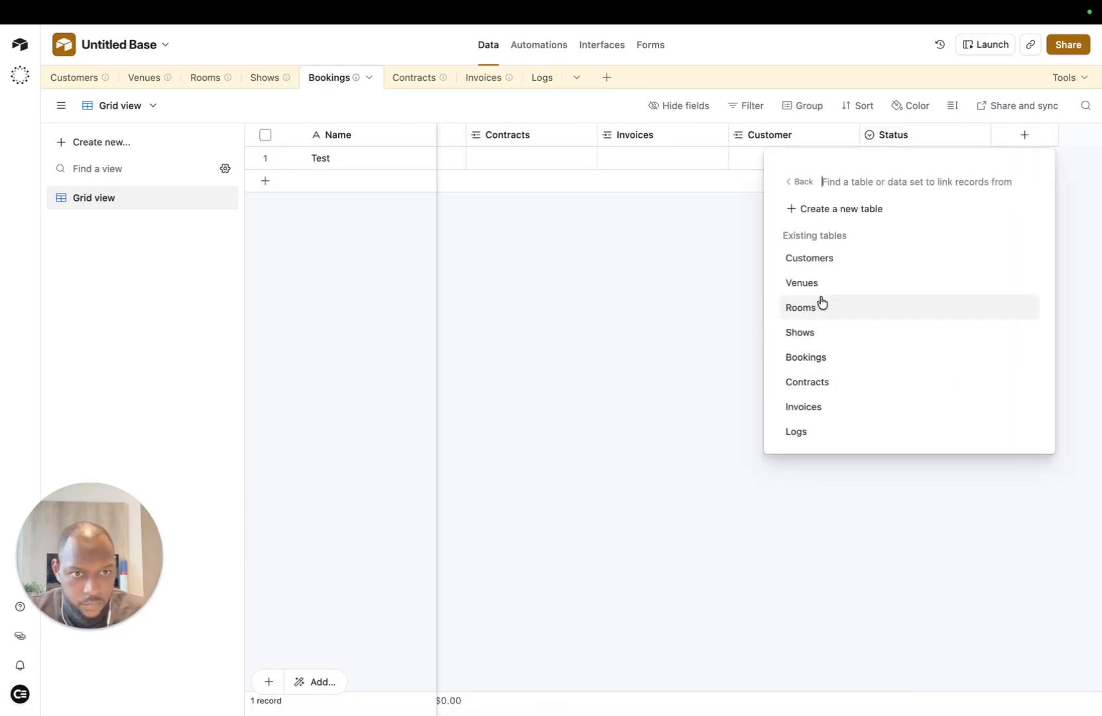
click(819, 374)
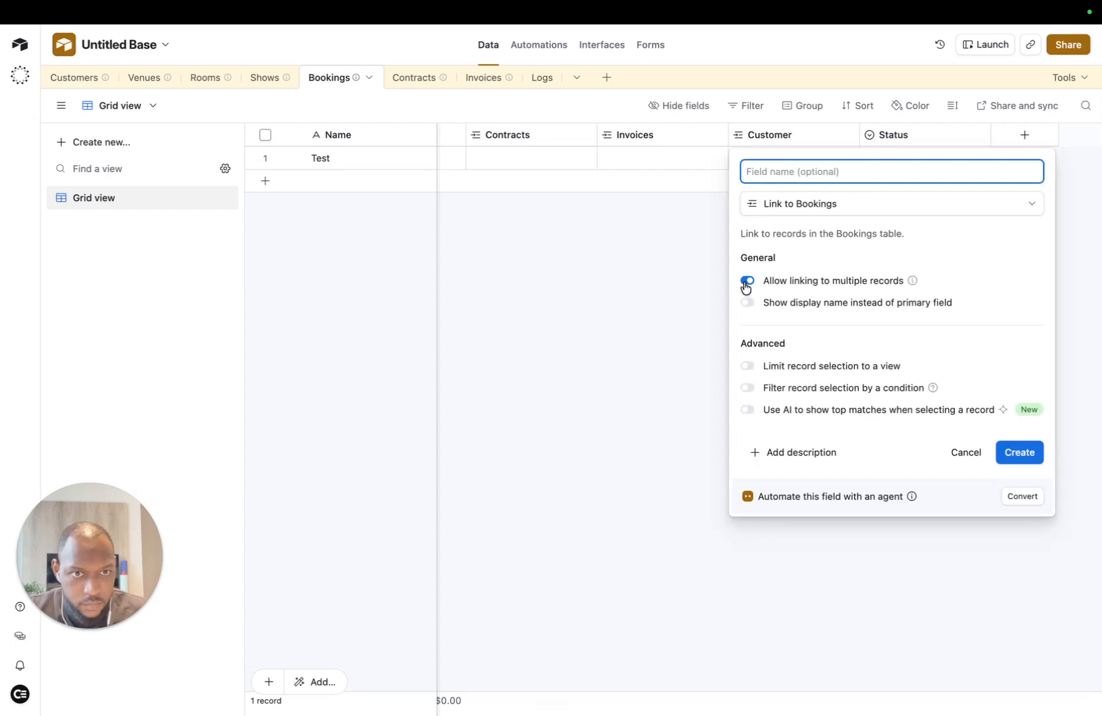
click(593, 243)
click(605, 391)
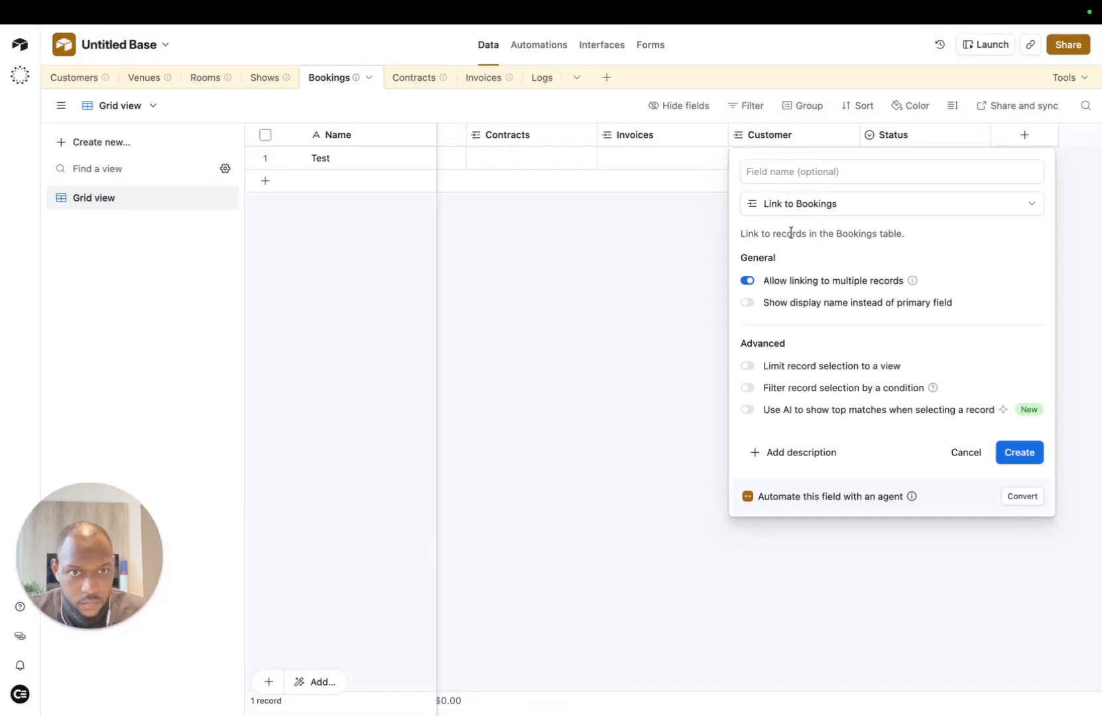
click(867, 172)
text(L)
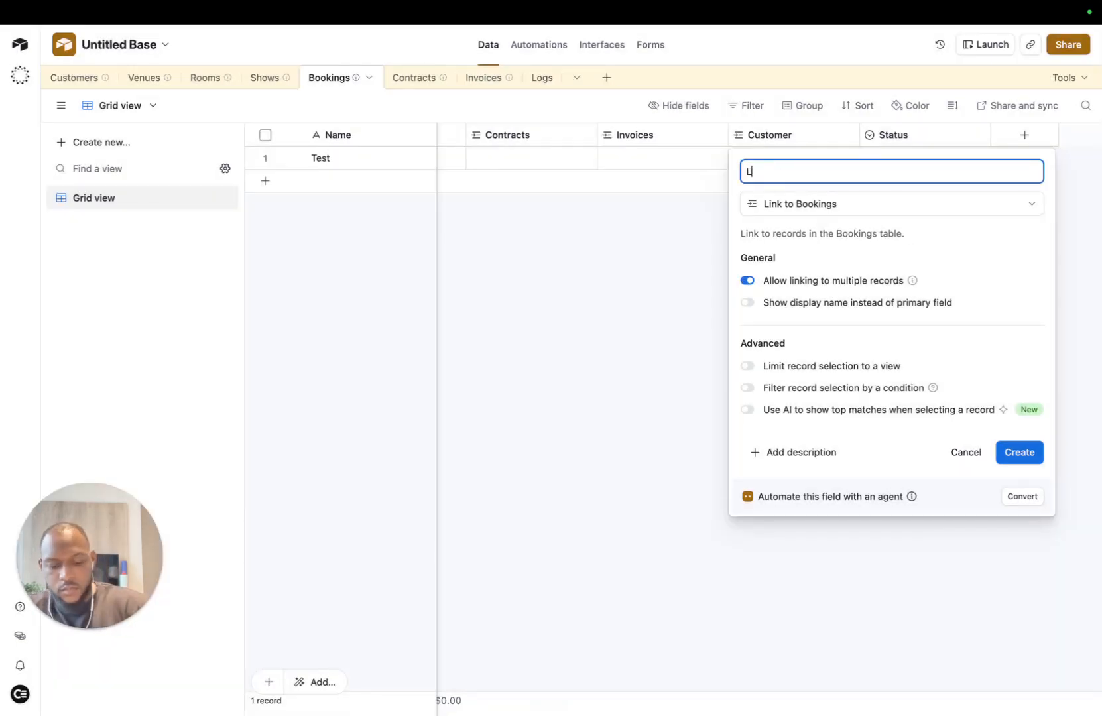
text(ogs)
key(Return)
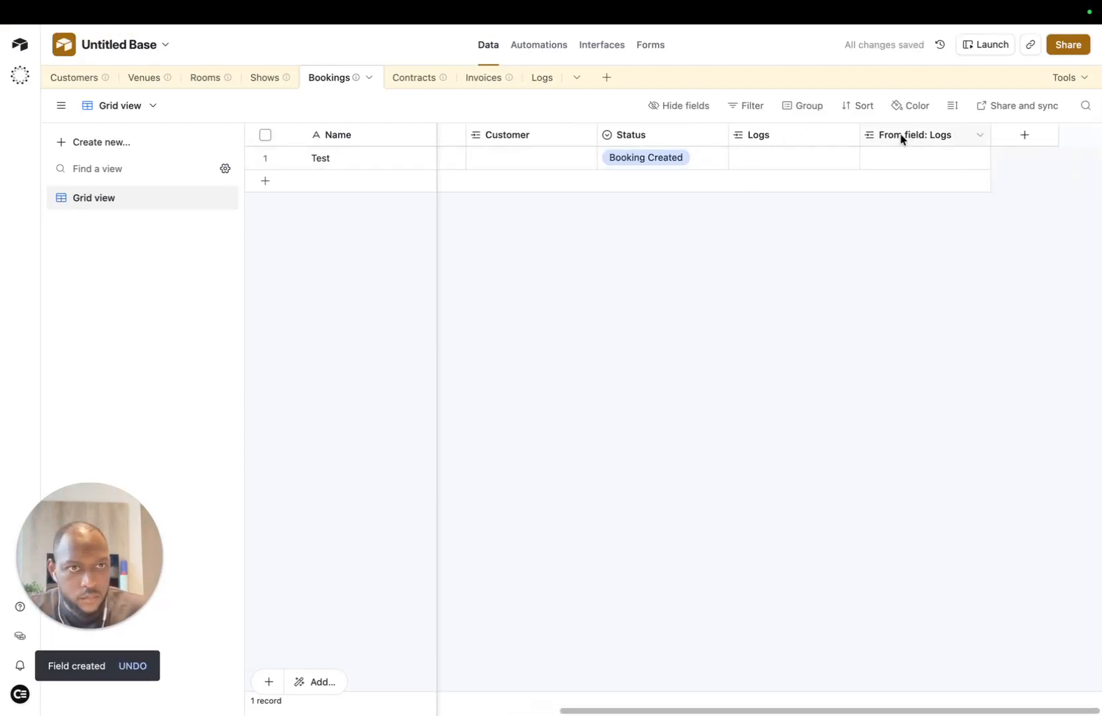
Step: Delete the extra 'From field: Logs' and Logs columns from Bookings
click(961, 140)
click(980, 135)
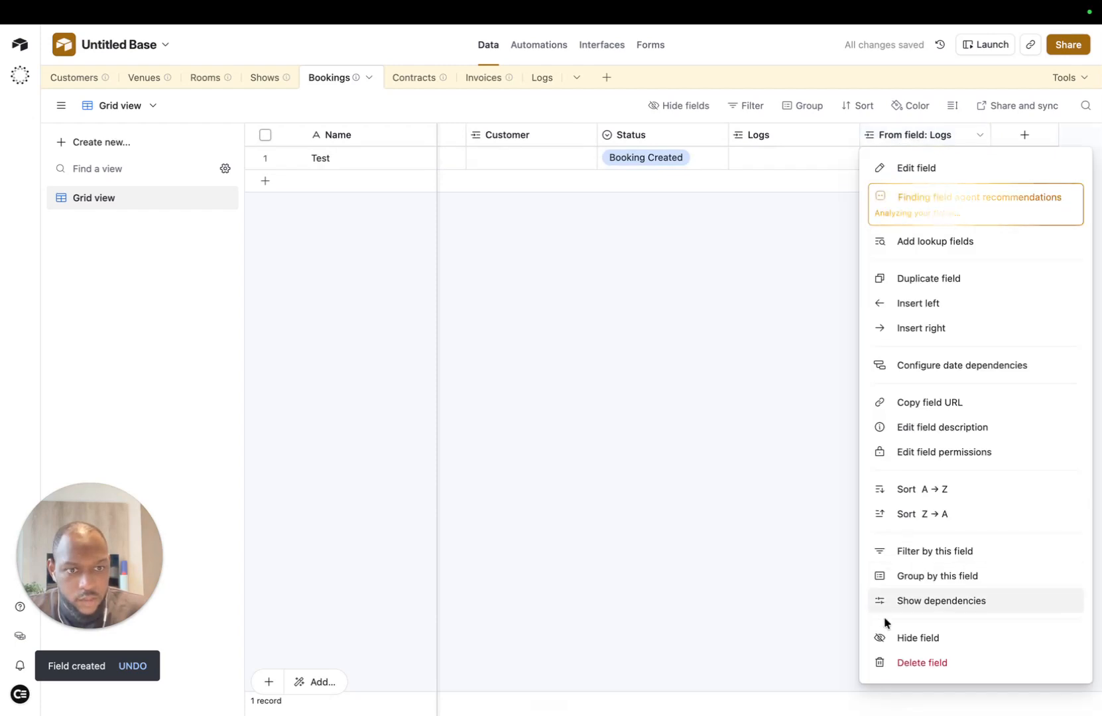
click(896, 662)
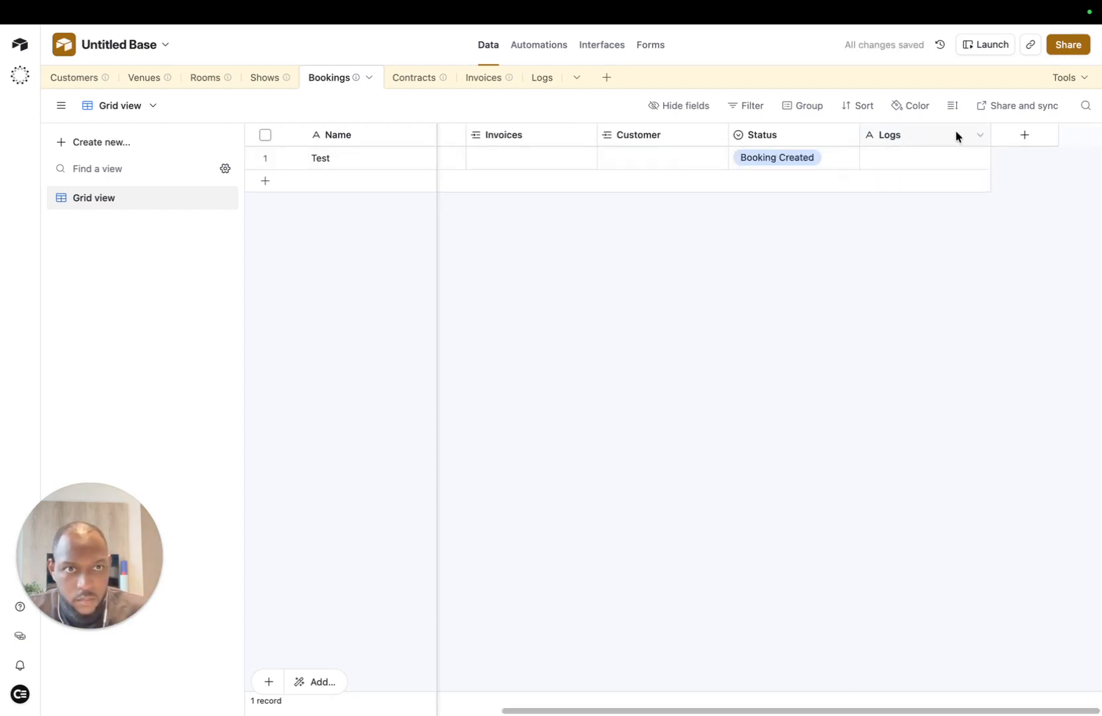
click(979, 136)
click(903, 596)
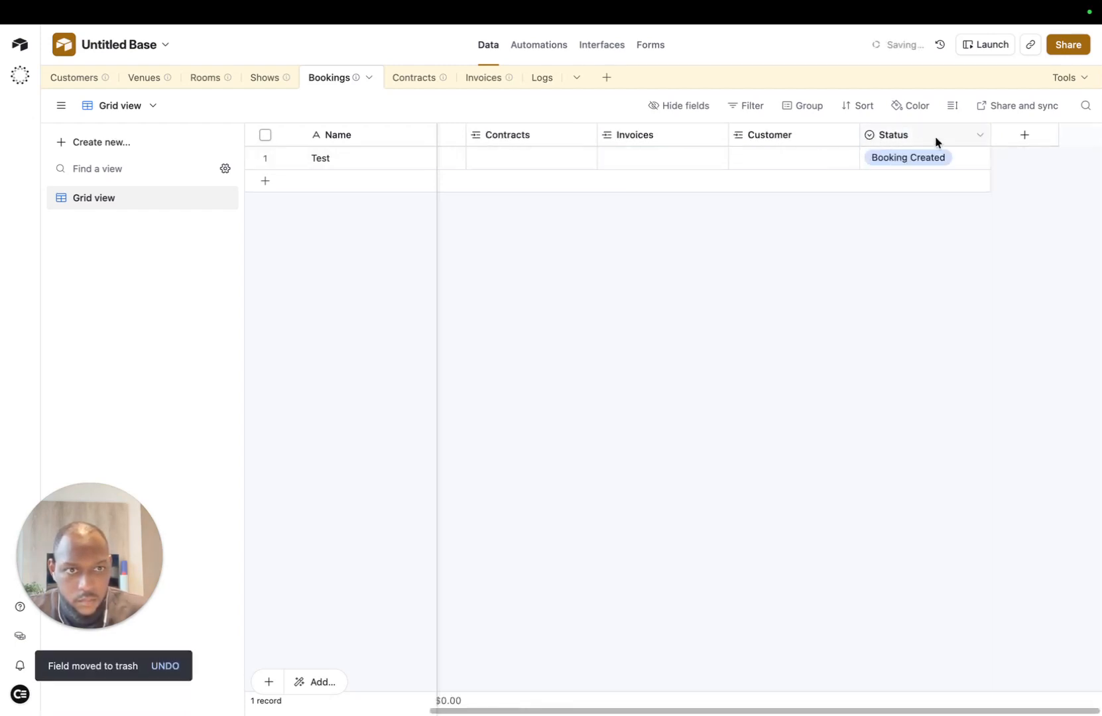
scroll(577, 136, left, 3)
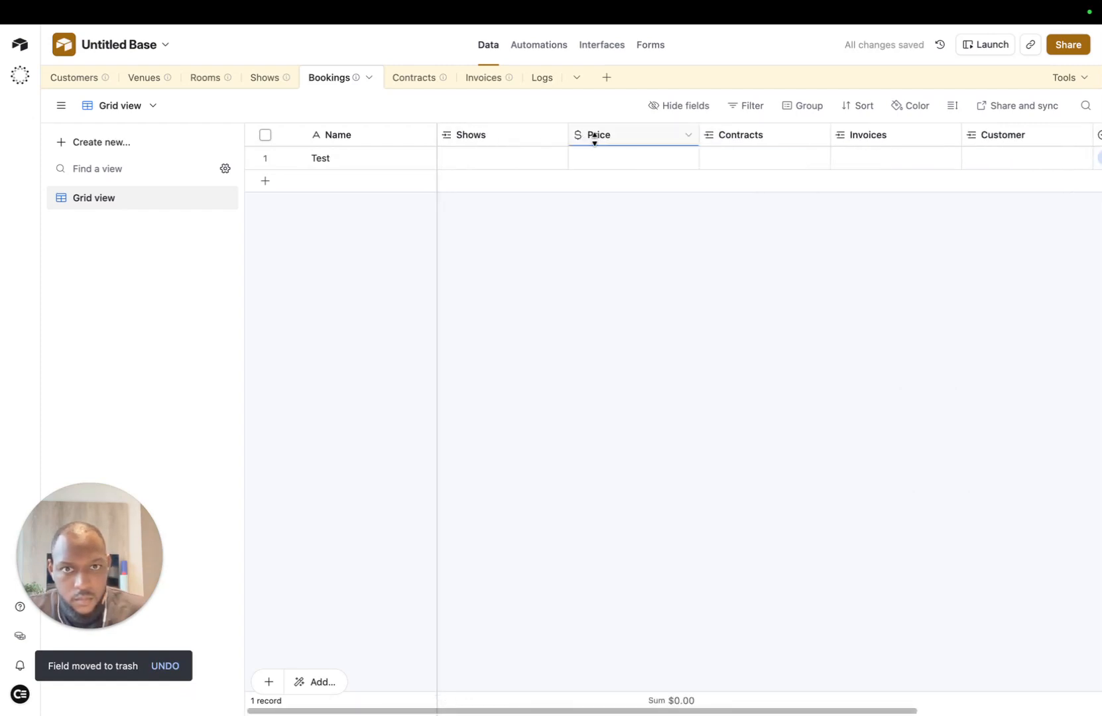
scroll(665, 140, right, 3)
Step: In Logs, create a Booking field linking to Bookings, then return to the Bookings table
click(540, 78)
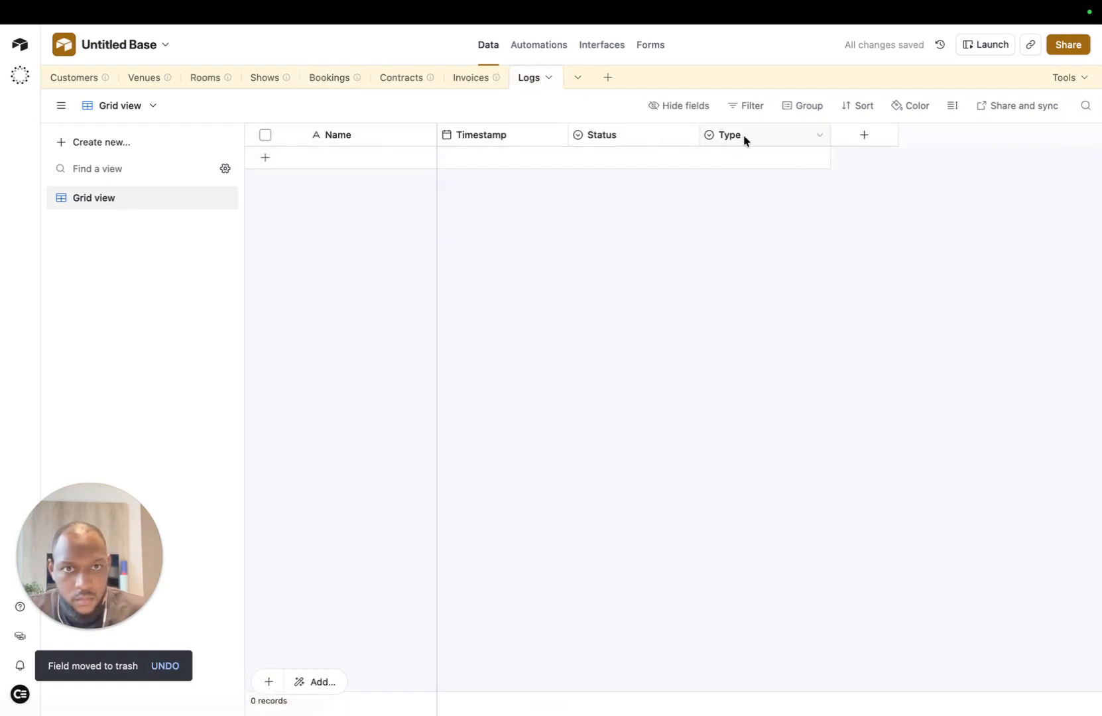
click(863, 135)
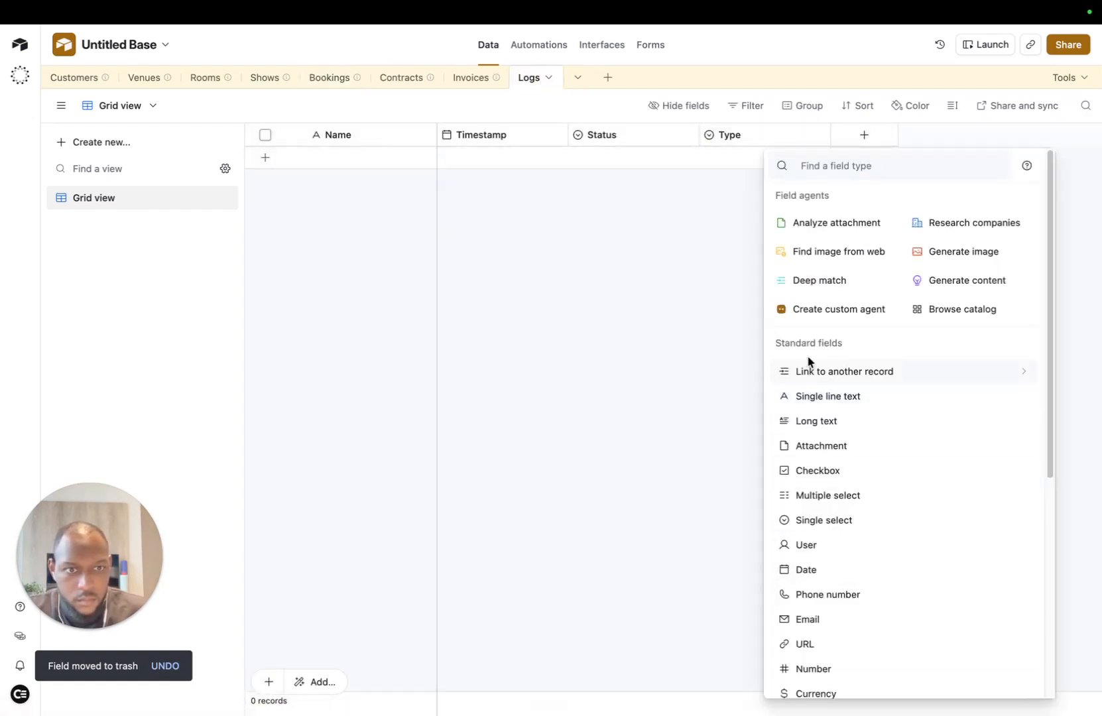
click(856, 371)
click(819, 358)
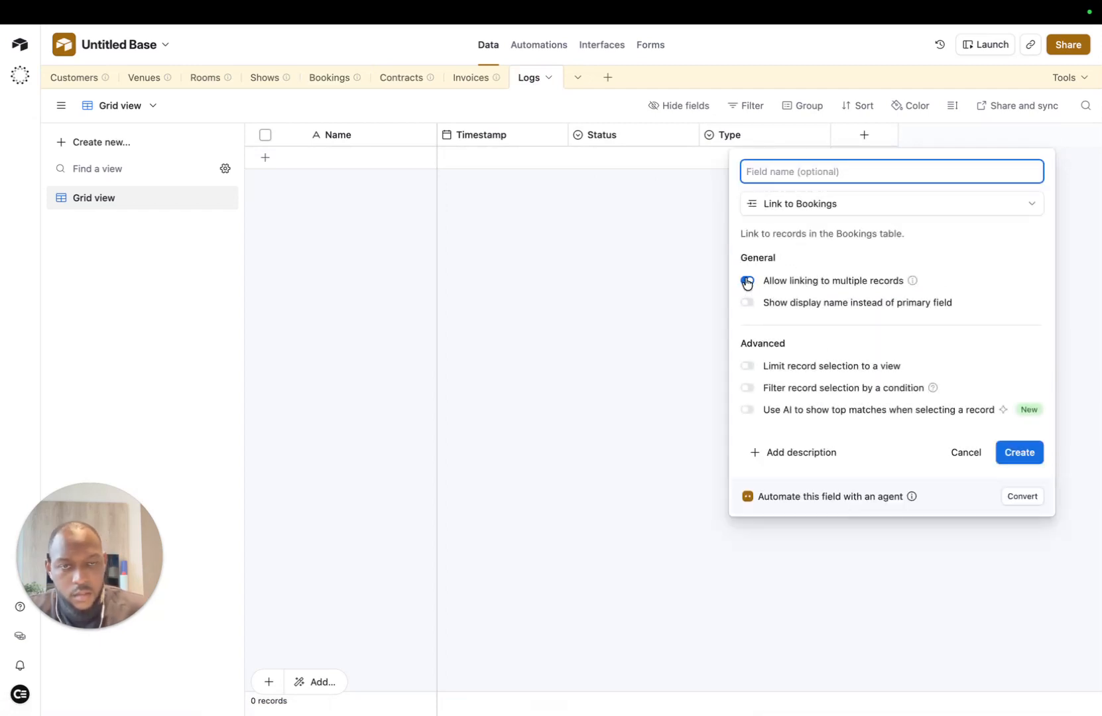
text(Booking)
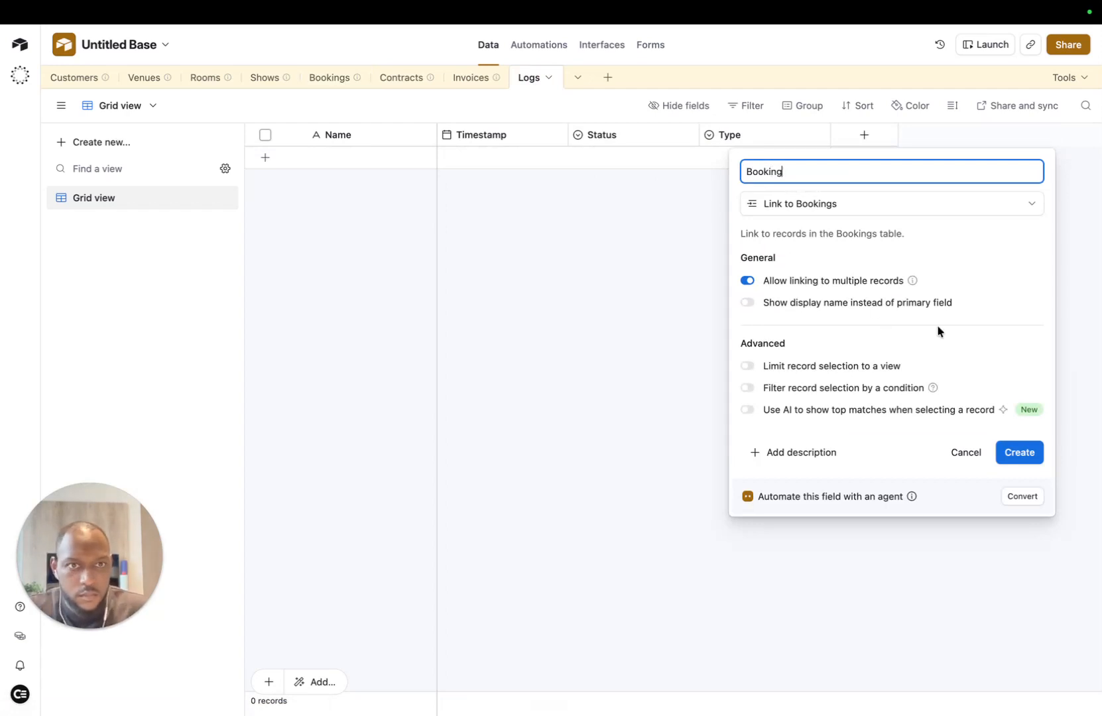
click(1027, 457)
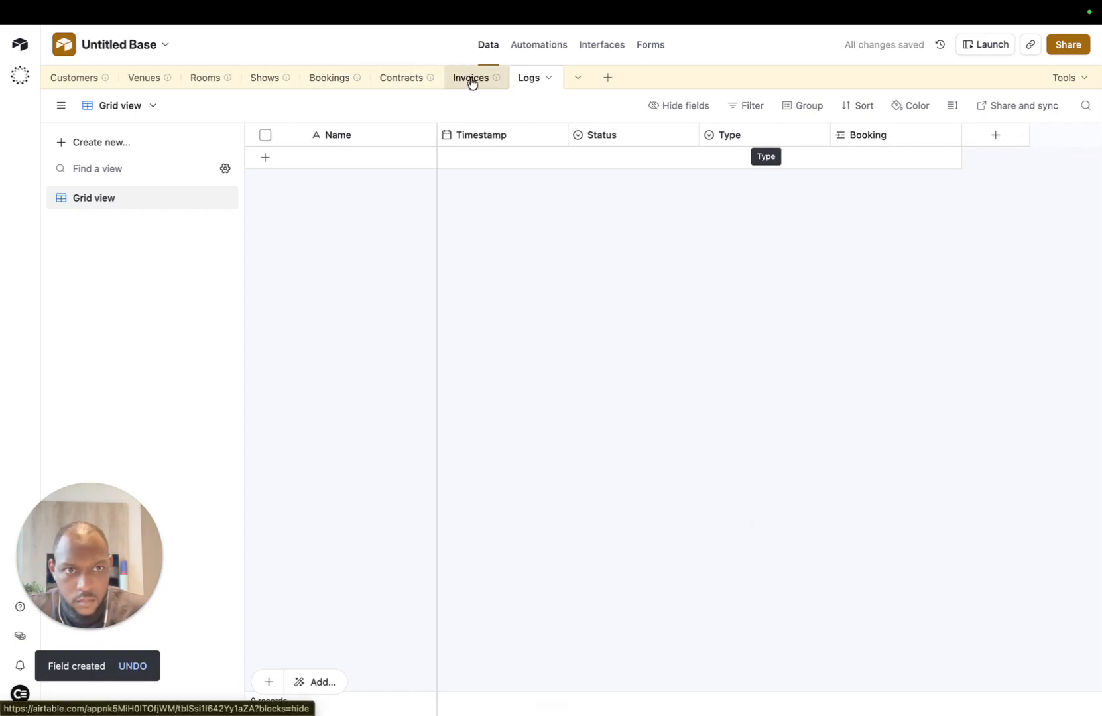
click(323, 79)
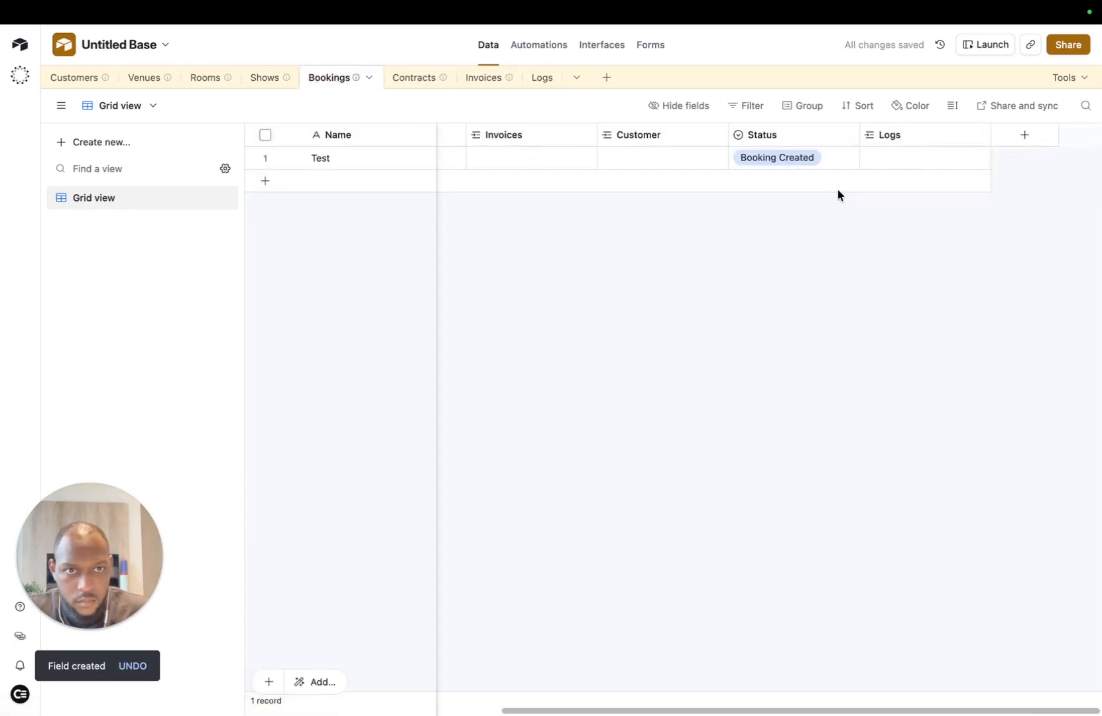
scroll(842, 188, left, 5)
Step: Add the Logs field to New Group on the record page, shown as a list
mouse_move(235, 4)
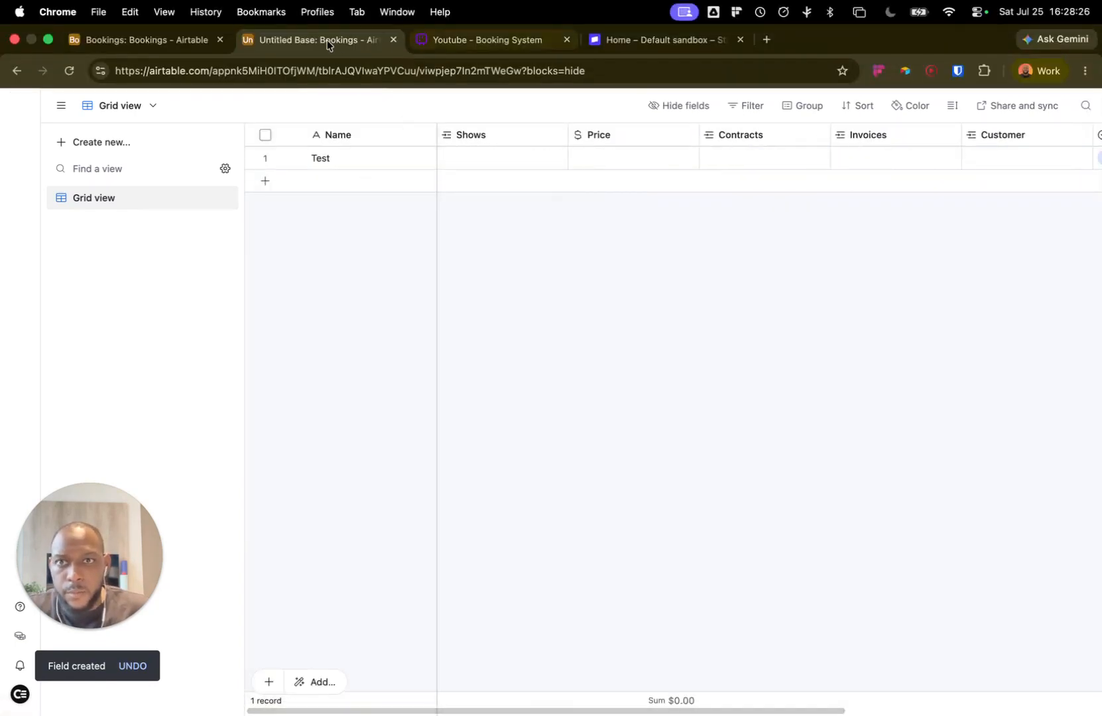
click(193, 41)
scroll(530, 543, down, 2)
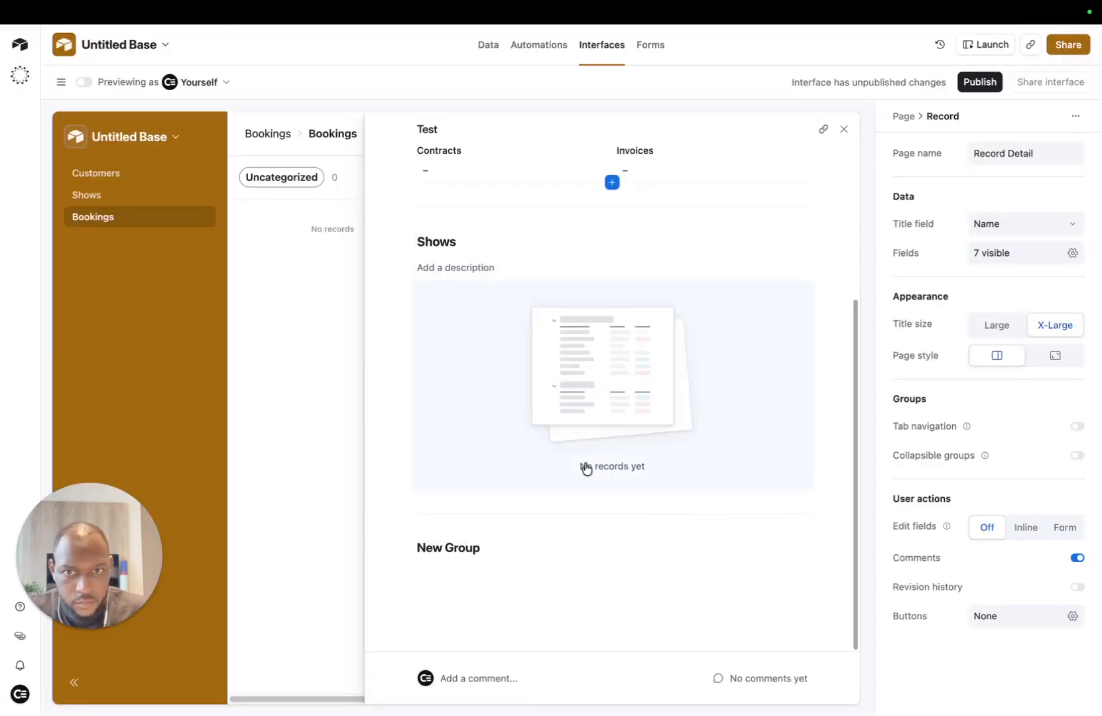
click(480, 556)
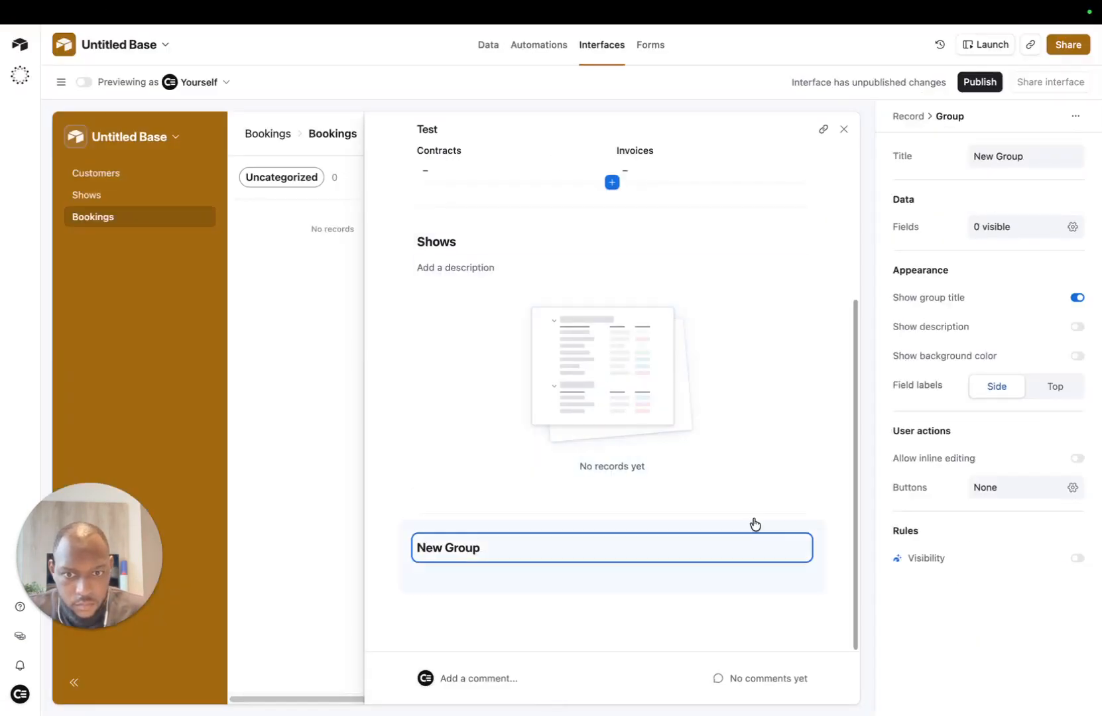
click(540, 595)
click(608, 544)
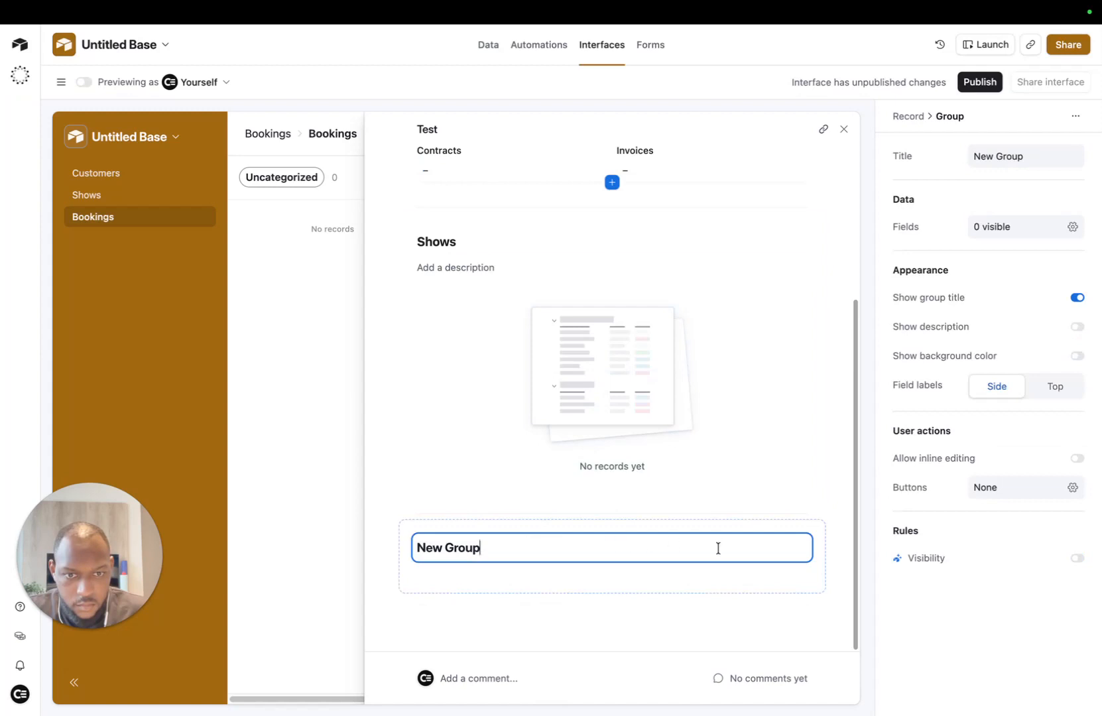
click(612, 580)
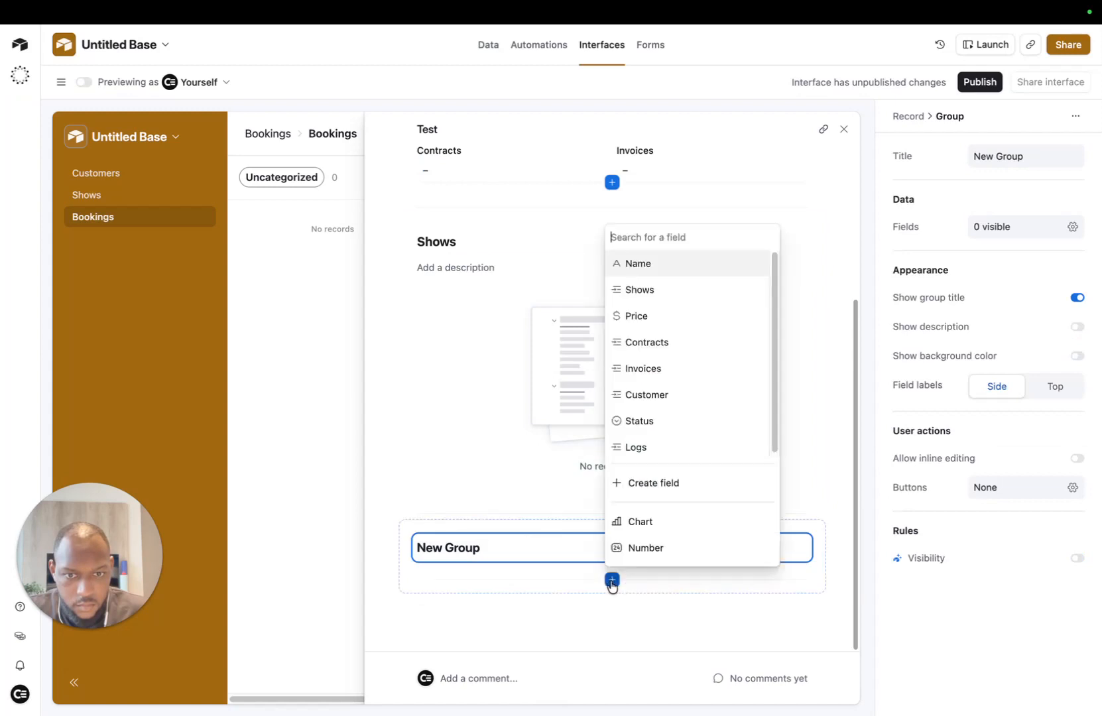
click(657, 458)
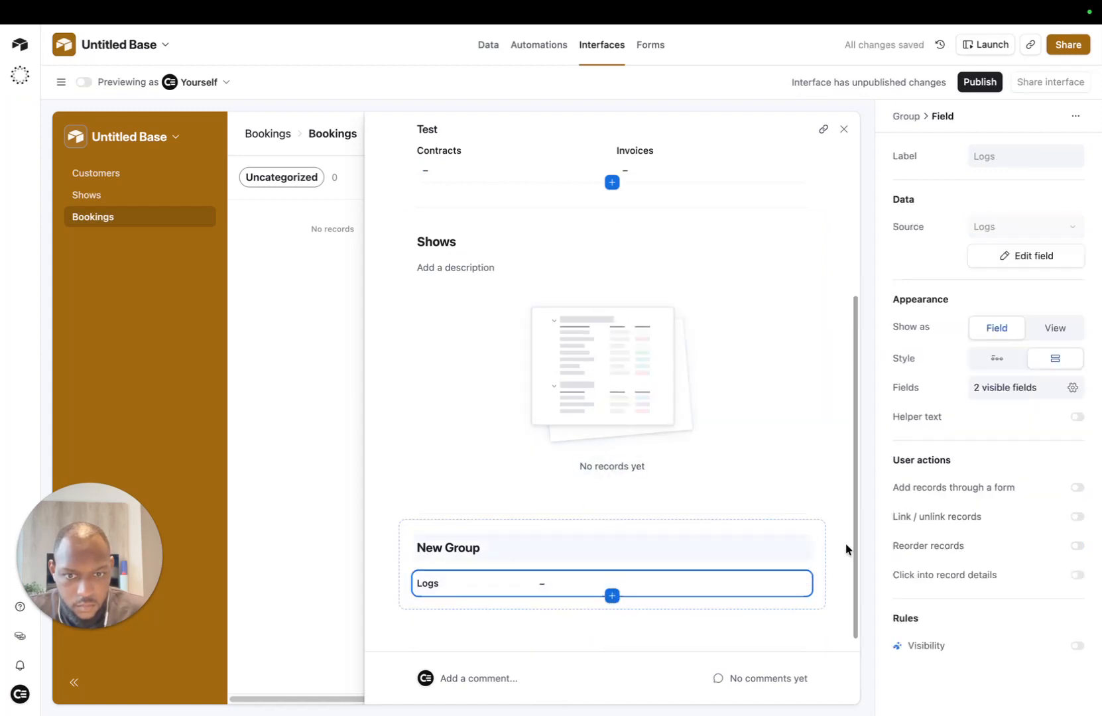
click(1054, 327)
Step: Review the record layout and close the record details to return to the Kanban
scroll(808, 417, down, 3)
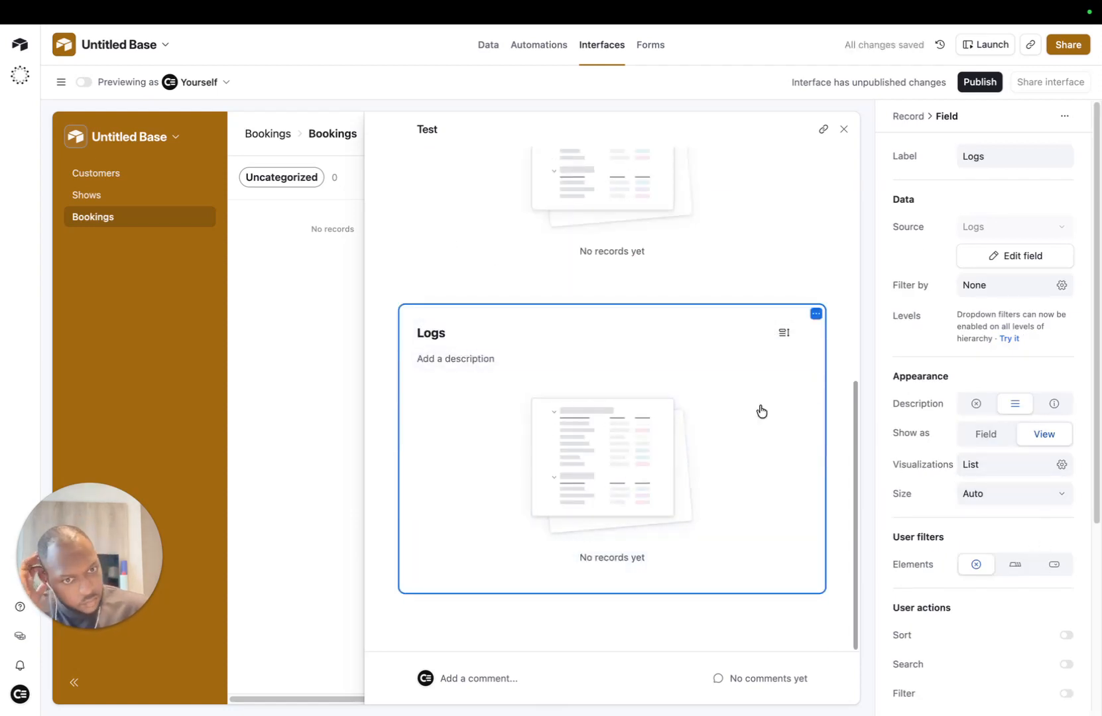
scroll(760, 411, up, 10)
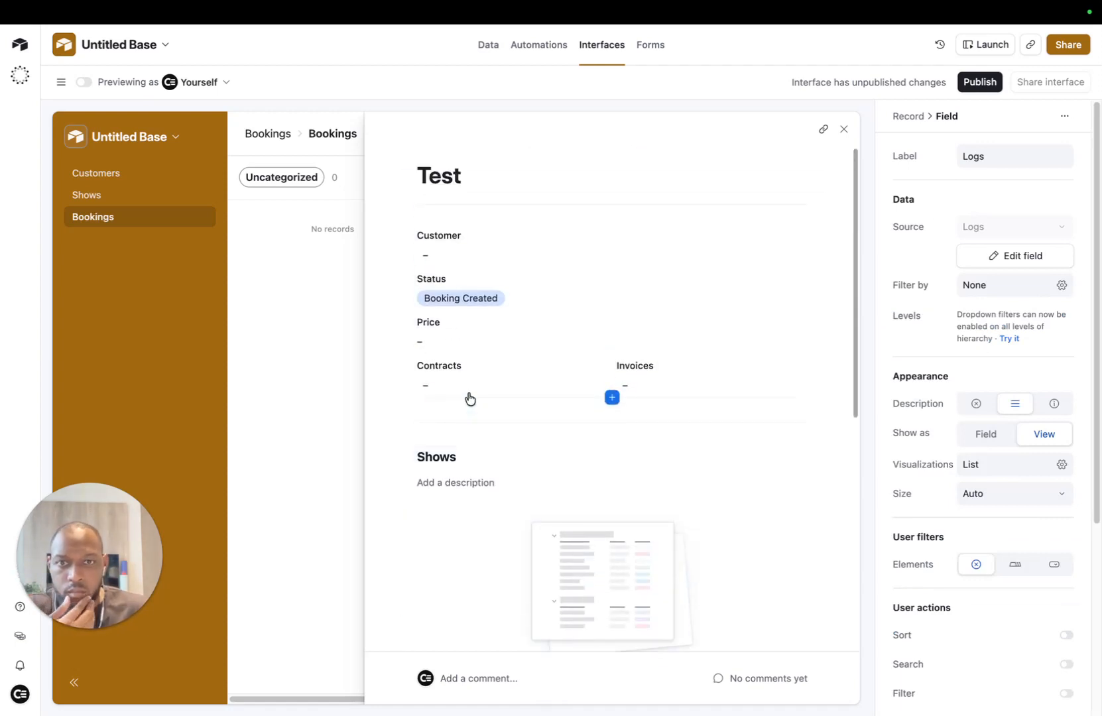
click(394, 320)
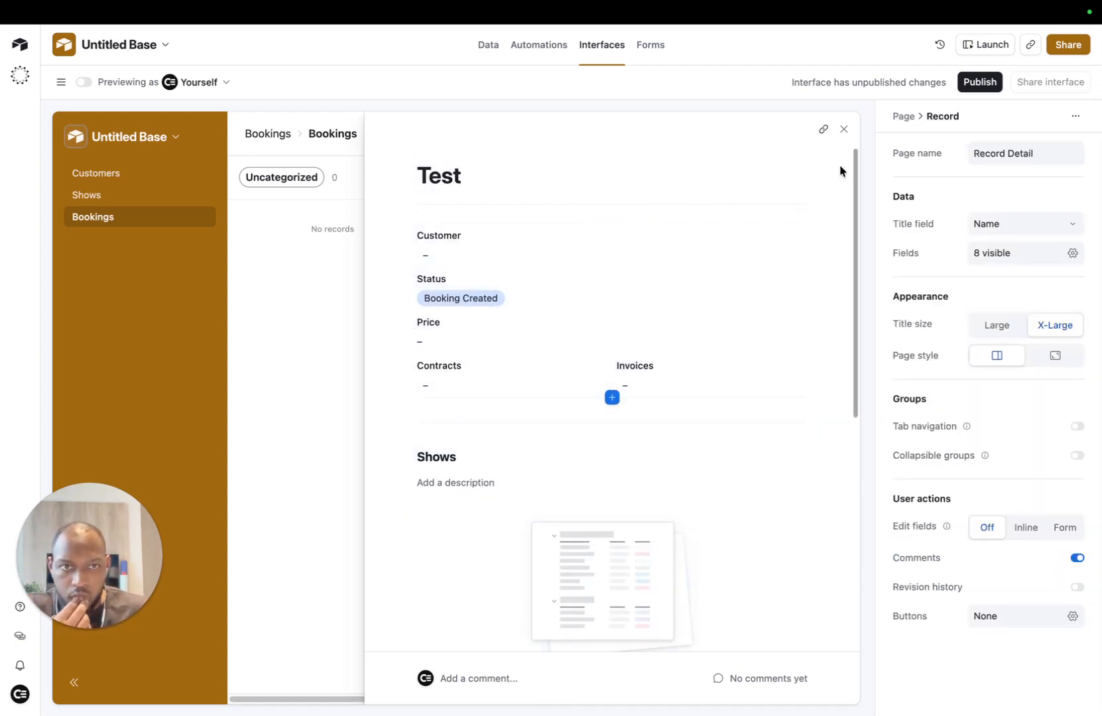
click(417, 396)
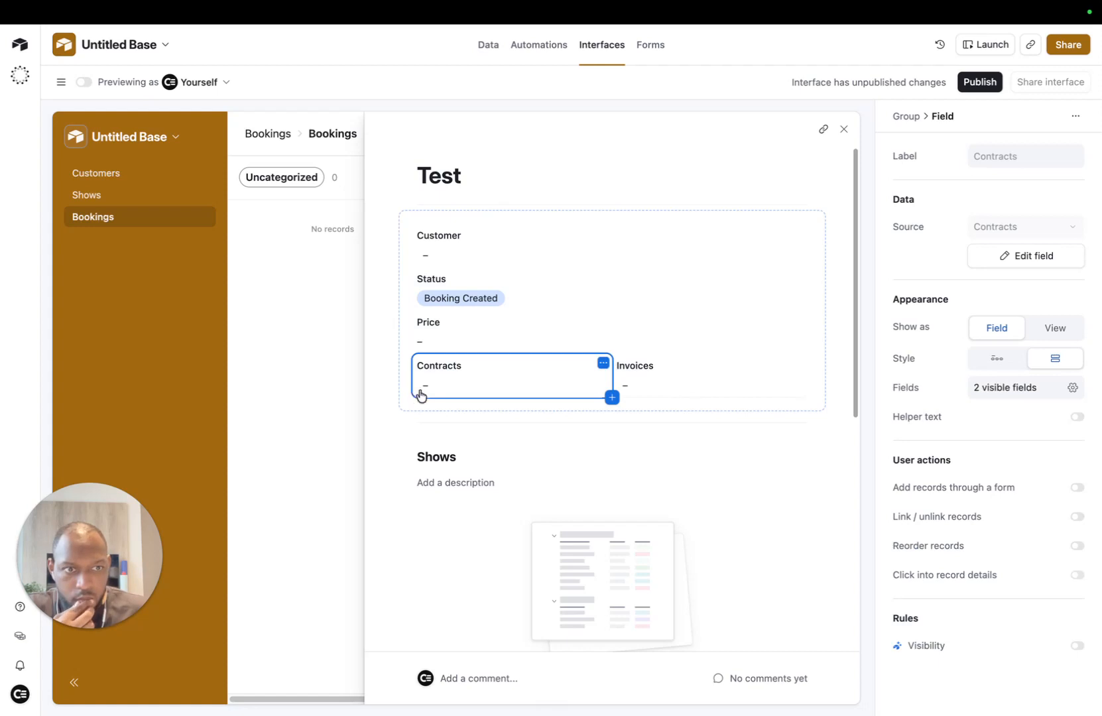
click(843, 130)
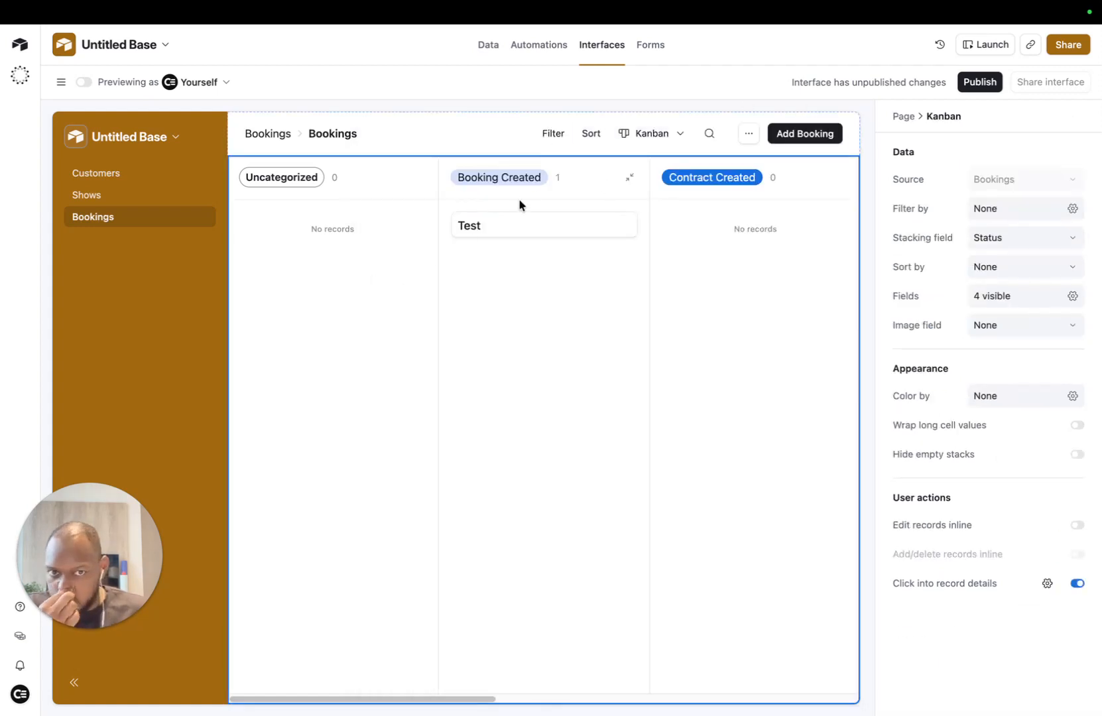
Step: Reopen and close the Test record, then clear the old base name Untitled Base
click(548, 232)
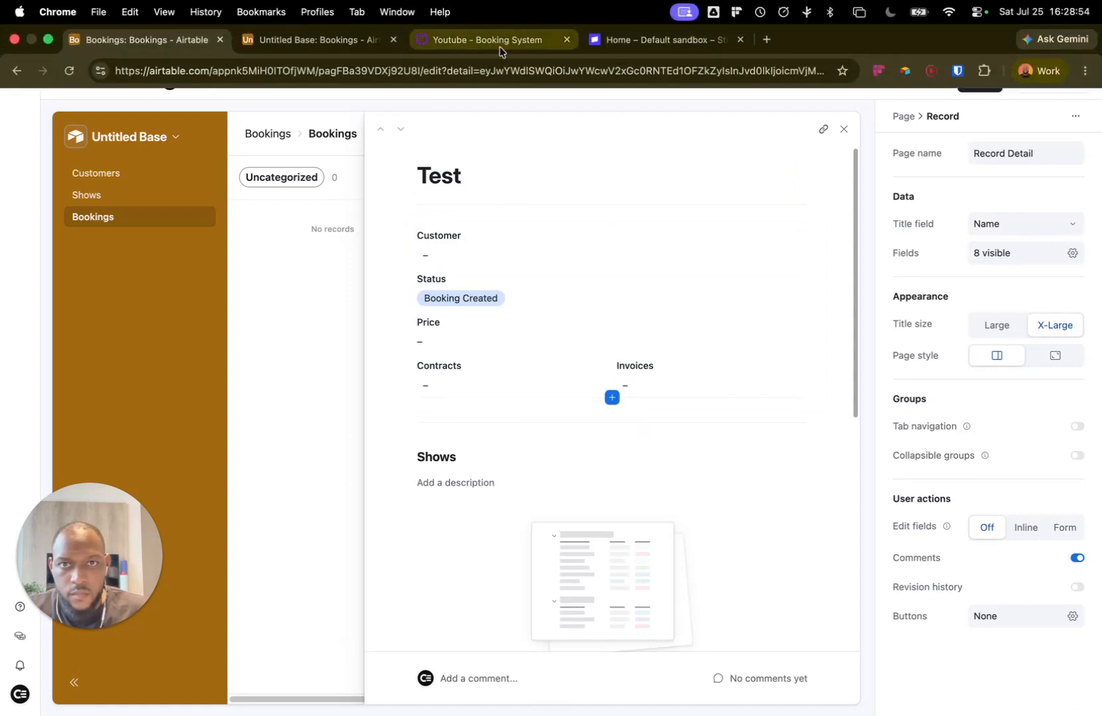
click(844, 129)
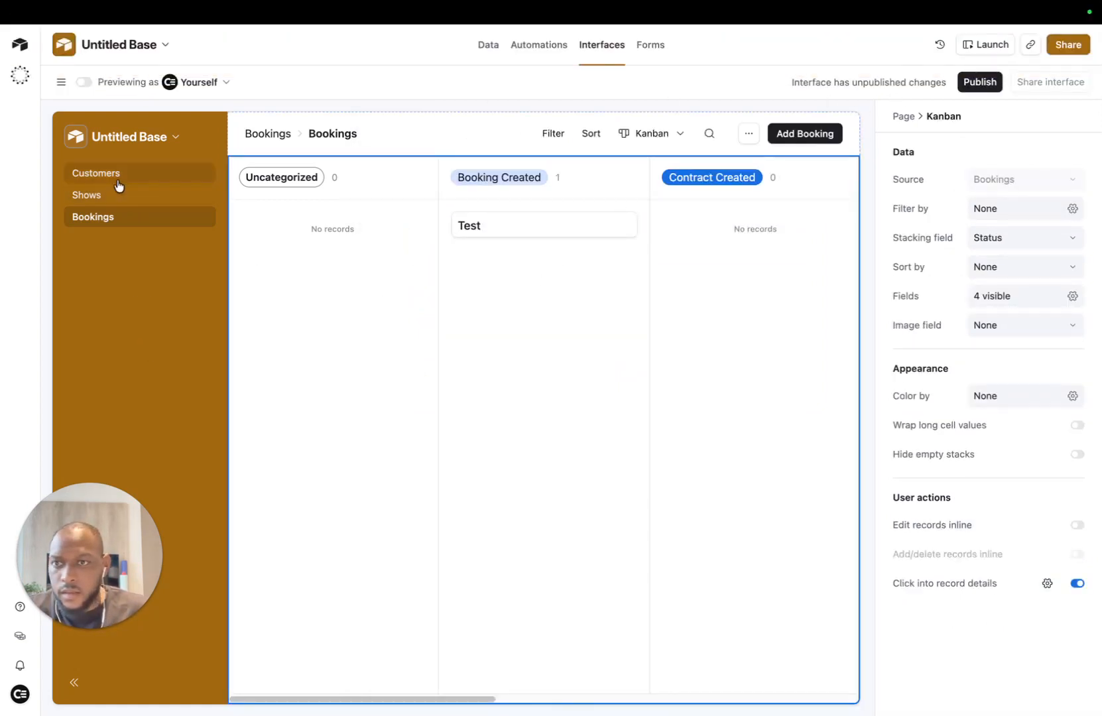
click(136, 50)
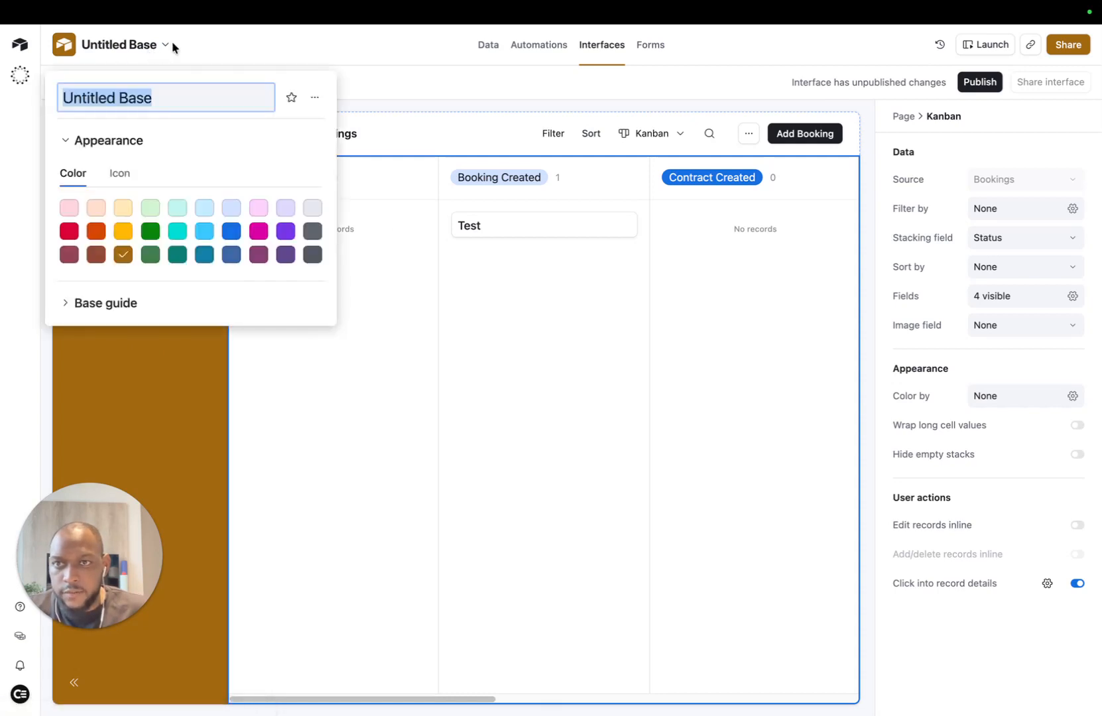
key(BackSpace)
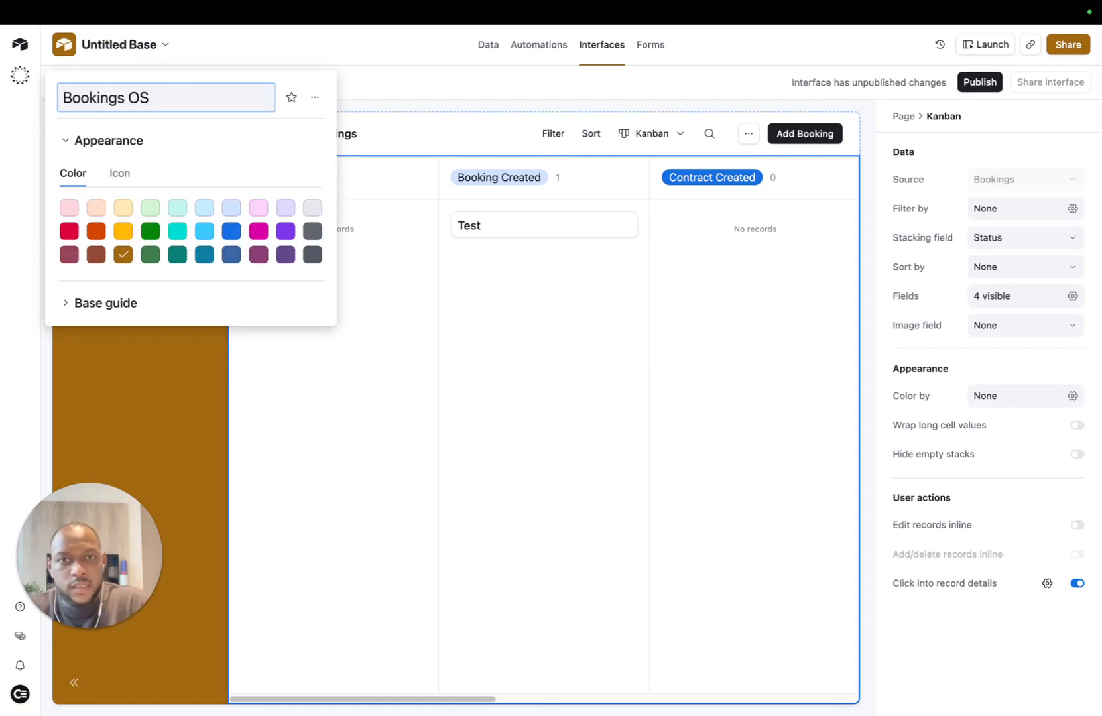
Step: Search the emoji picker for 'doc' and insert the file folder emoji into the base name
key(ctrl+super+space)
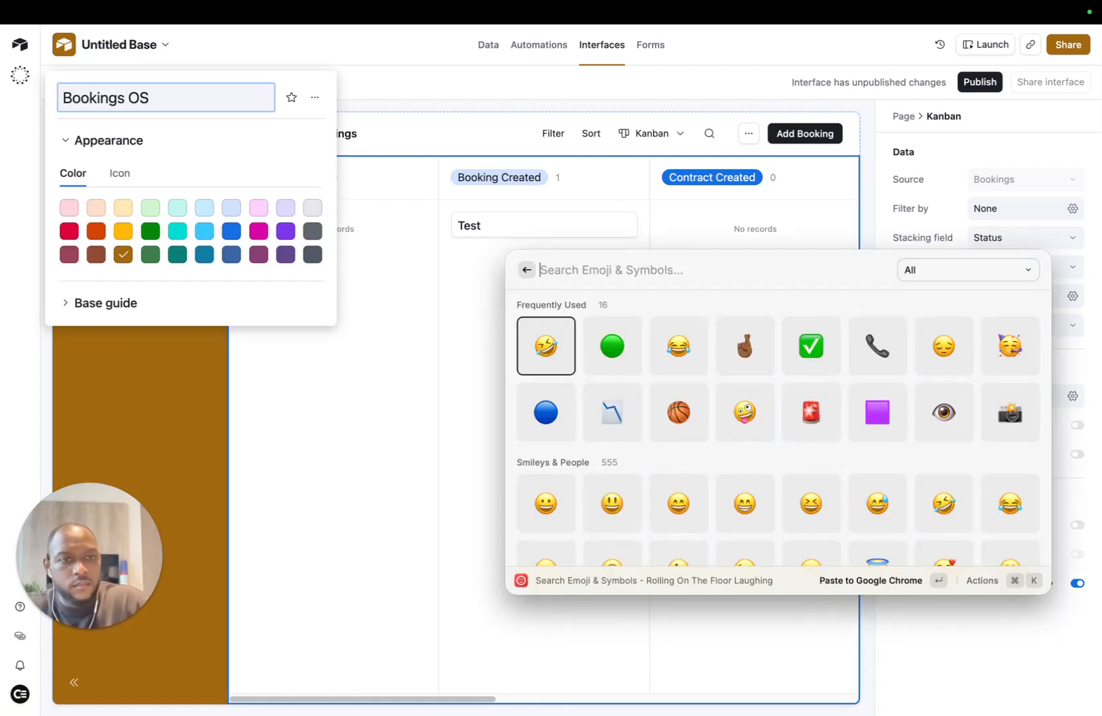
text(j)
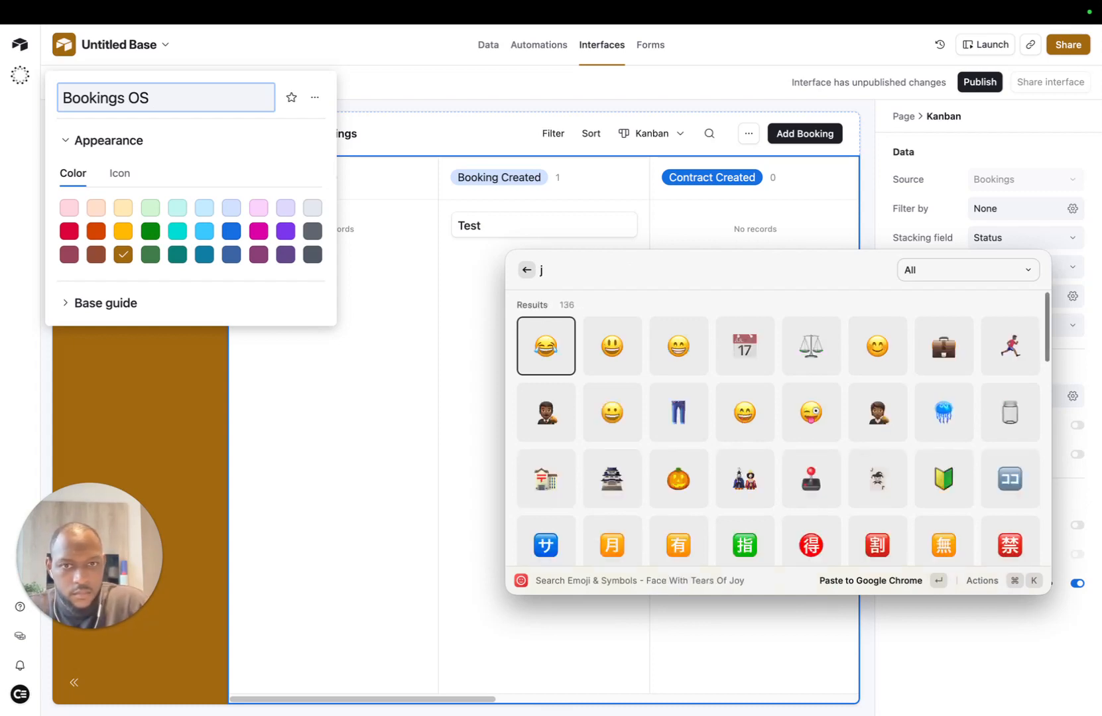
key(BackSpace)
text(doc)
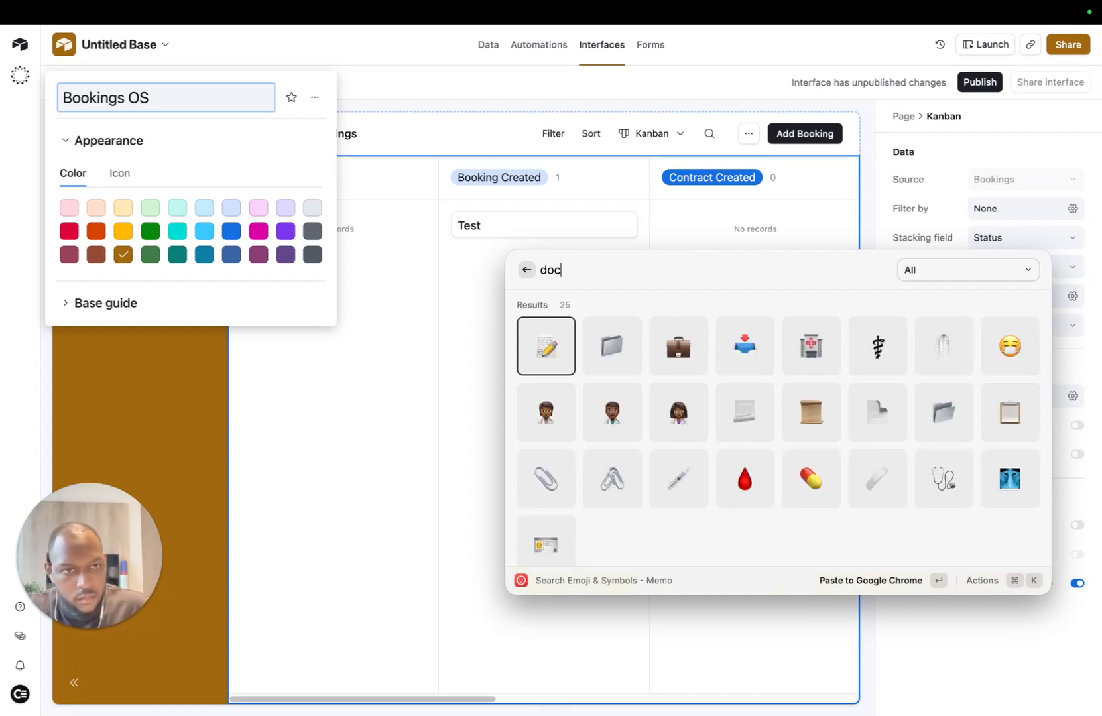
key(Right)
key(Down)
key(Up)
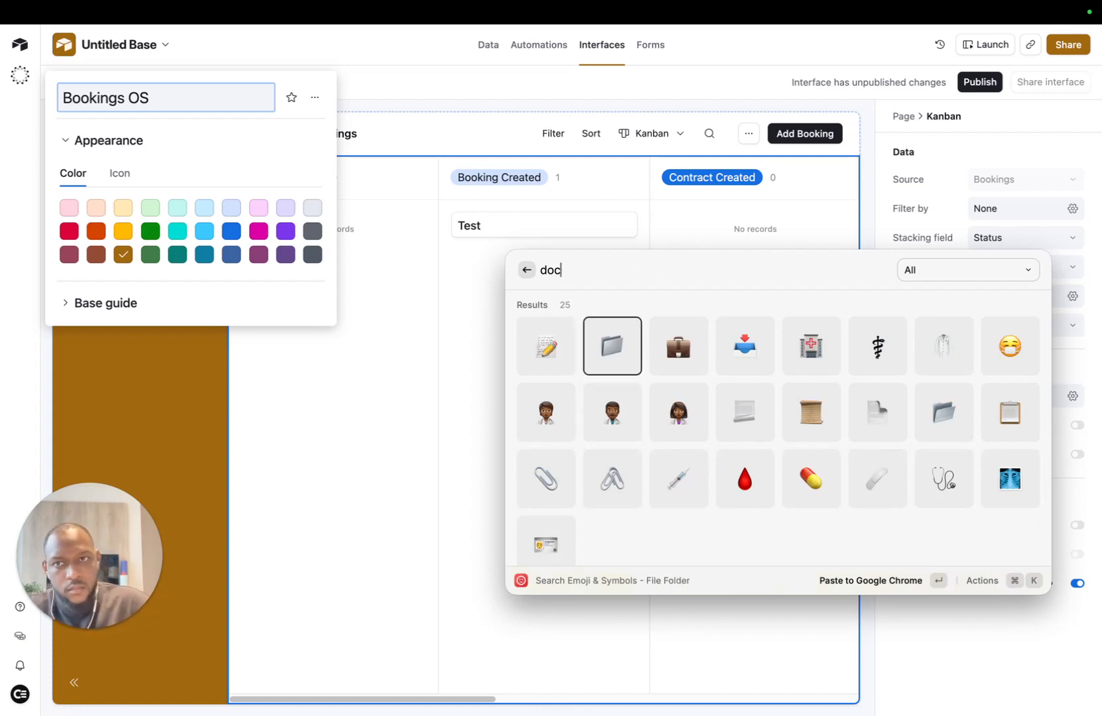
key(Return)
key(Return)
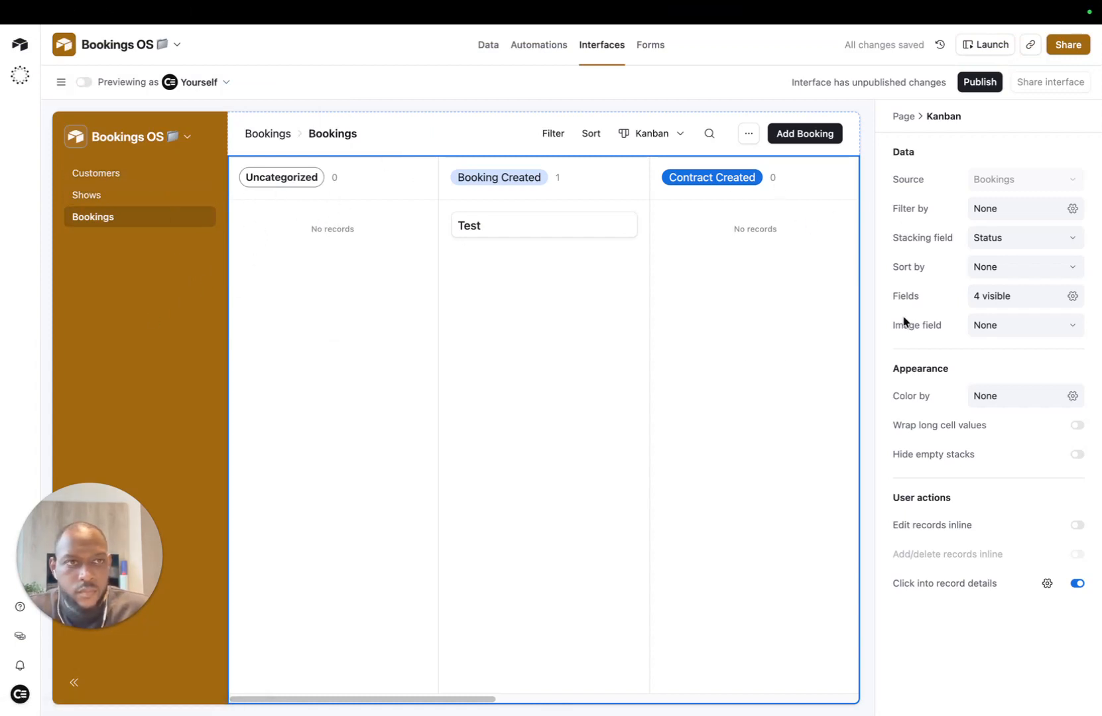
Step: Publish the Bookings interface, skip inviting users, and go back to Edit pages
click(979, 81)
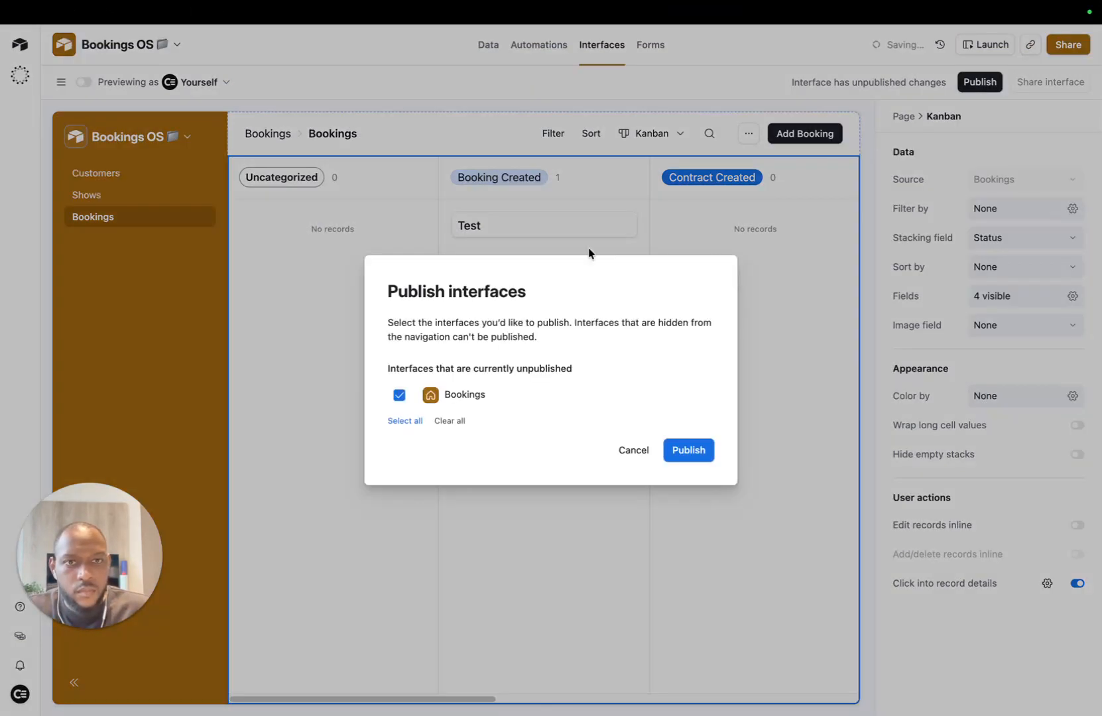
click(689, 450)
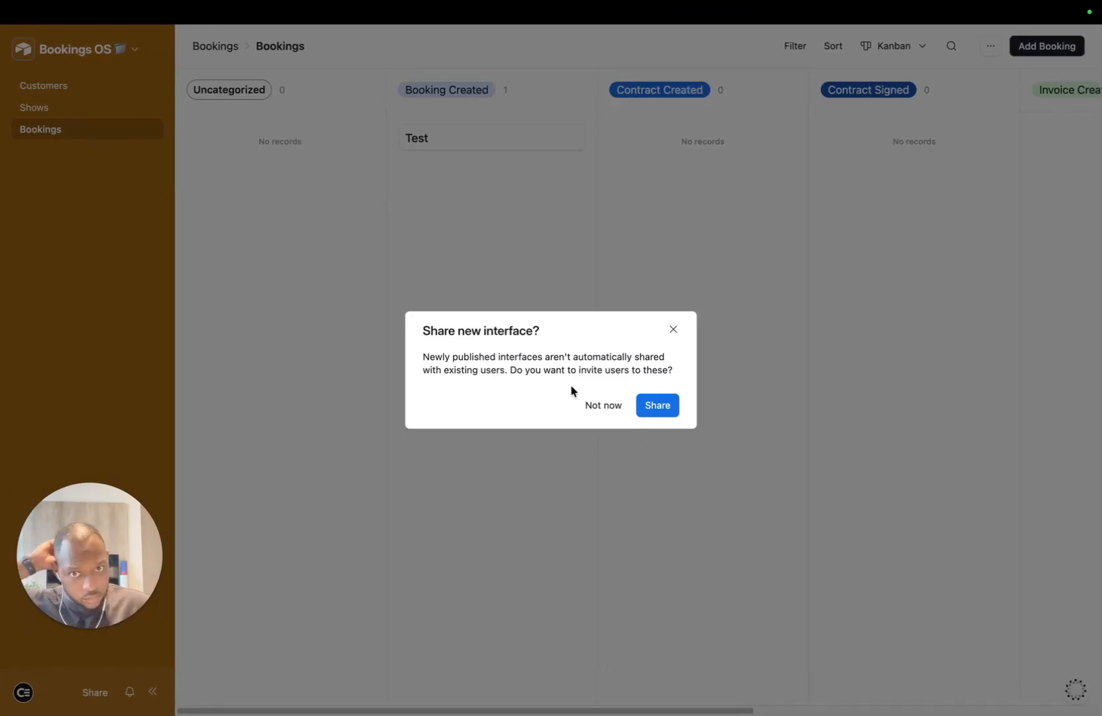
click(672, 330)
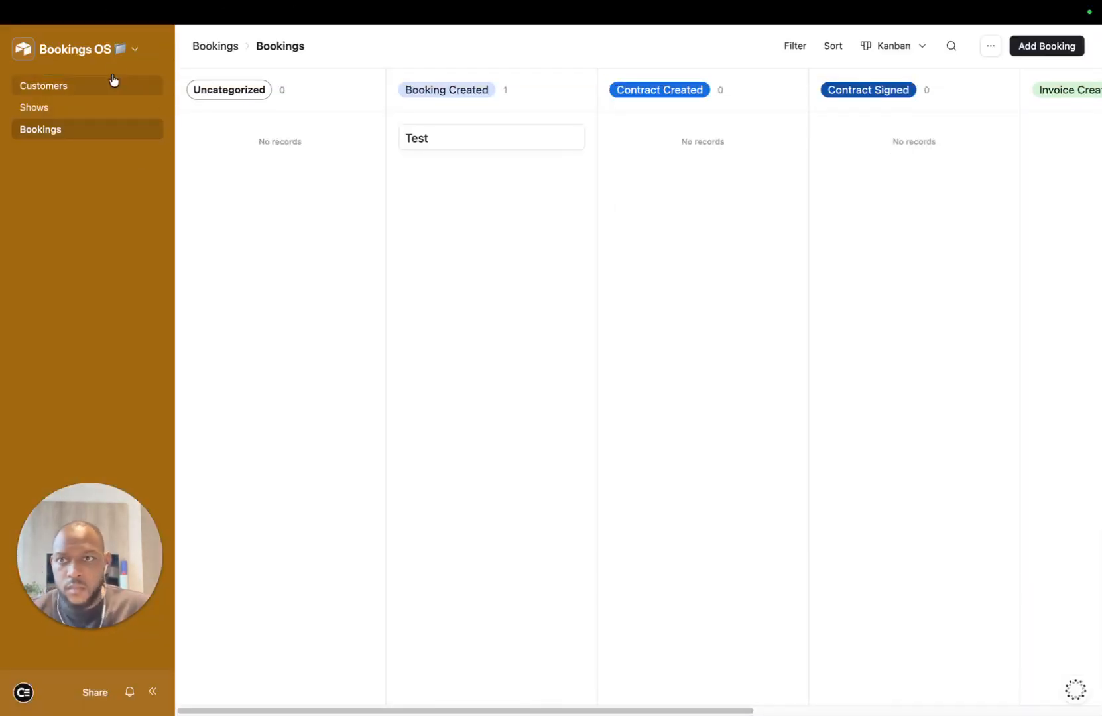
click(128, 47)
click(113, 95)
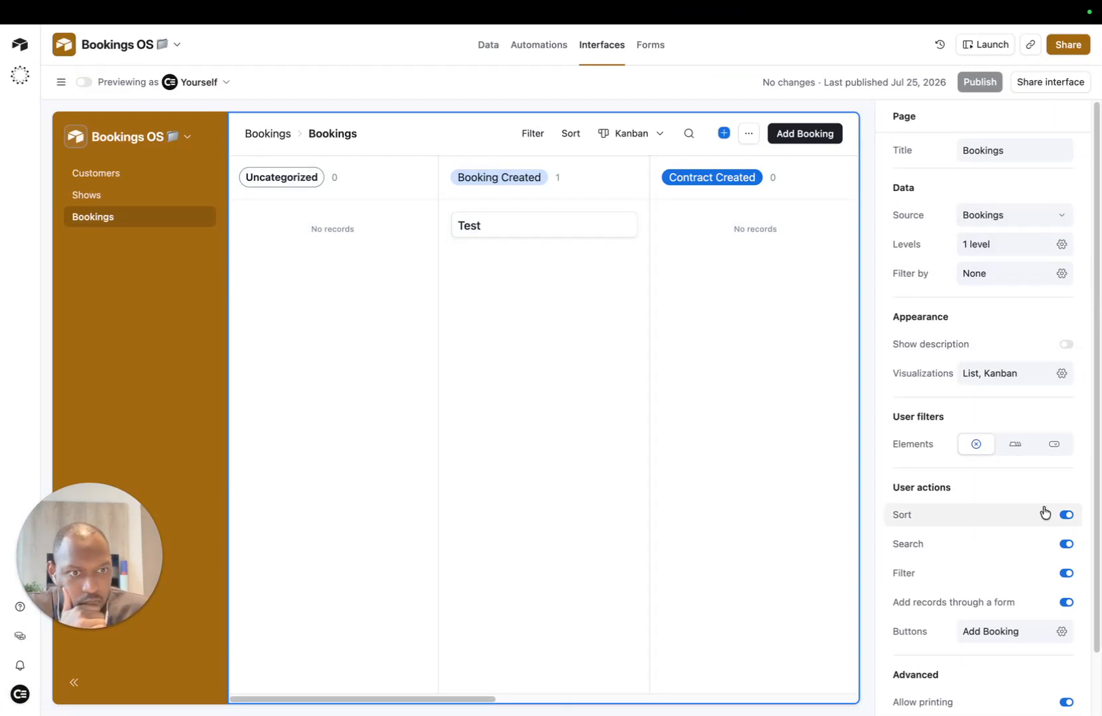
Step: Hide Contracts on the Kanban cards and show Customer (between Name and Shows) and Status
click(586, 263)
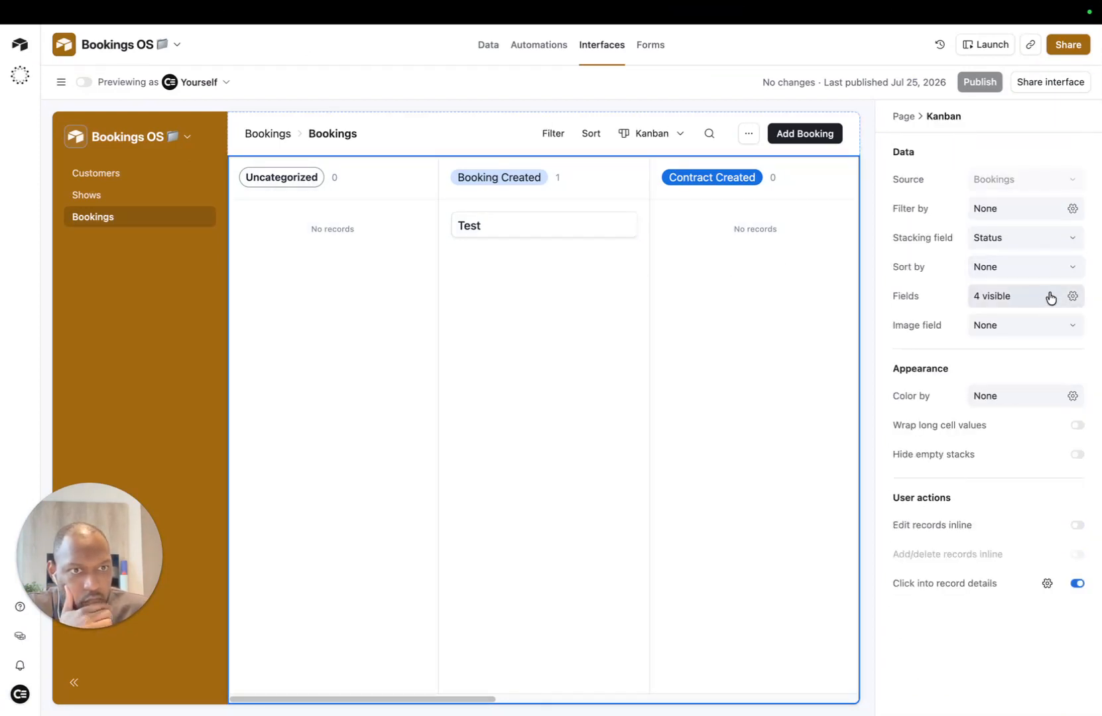
click(1072, 297)
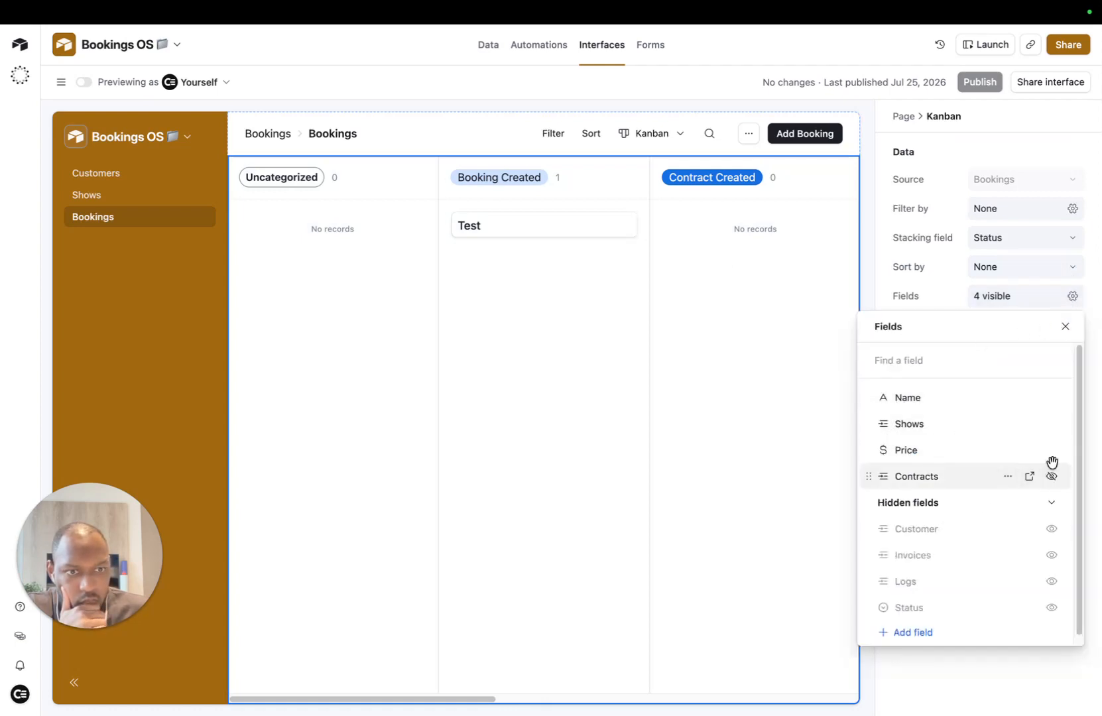
click(1052, 476)
drag(924, 526, 932, 425)
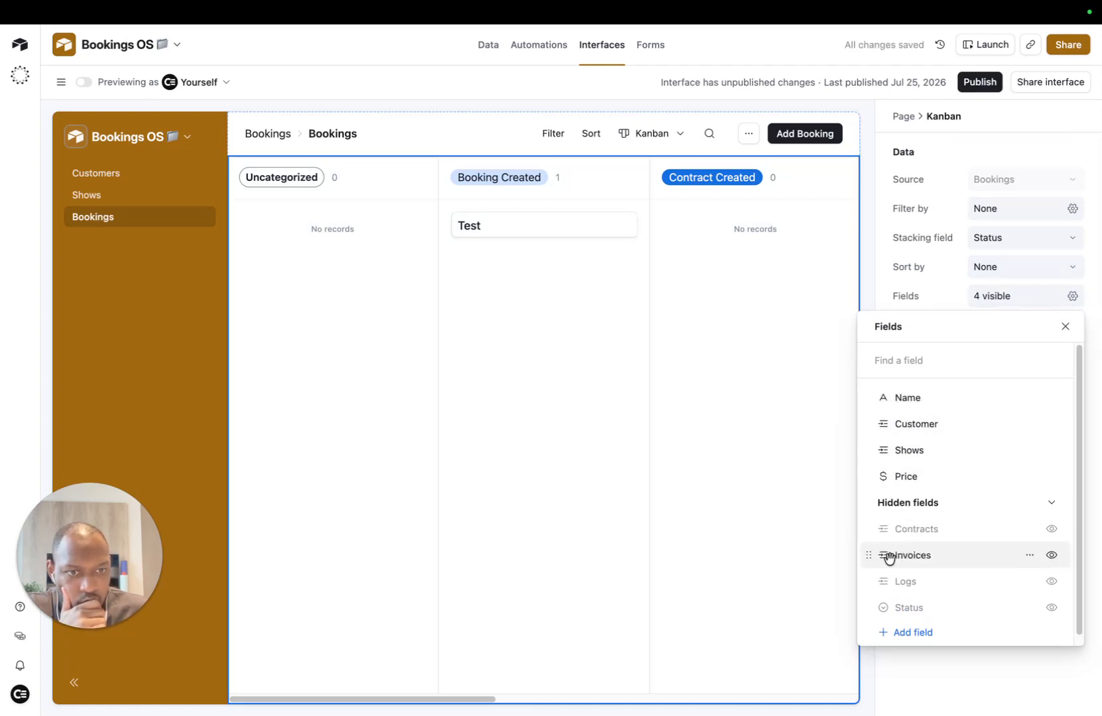
scroll(938, 568, down, 1)
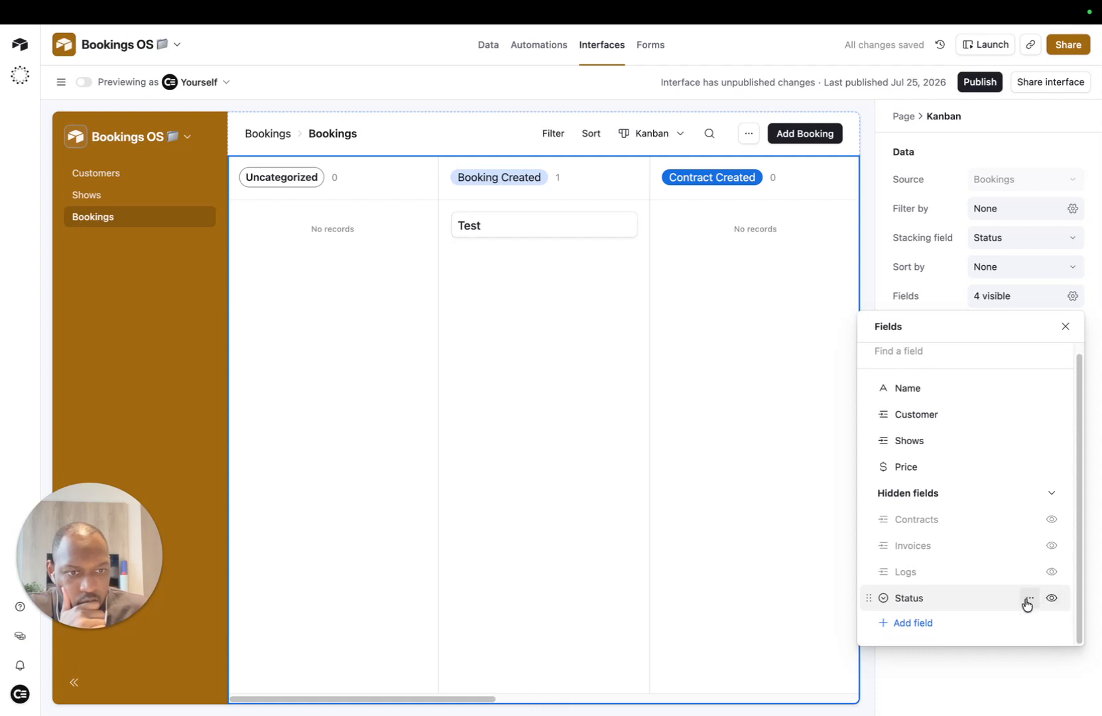
click(1050, 599)
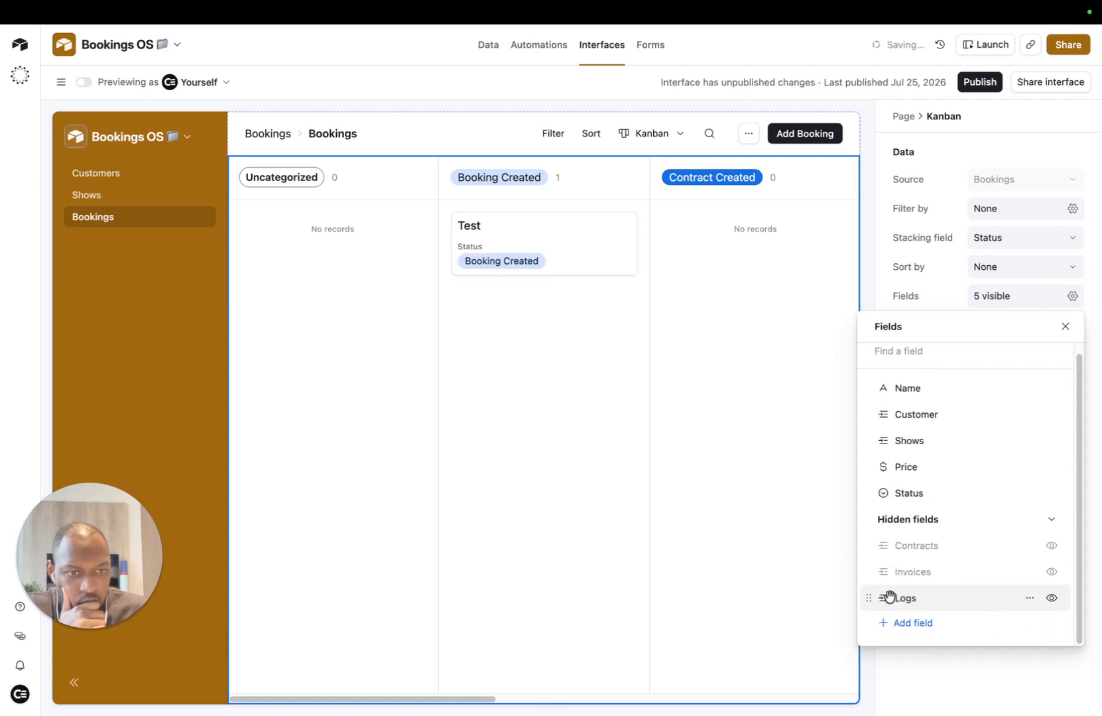
mouse_move(905, 479)
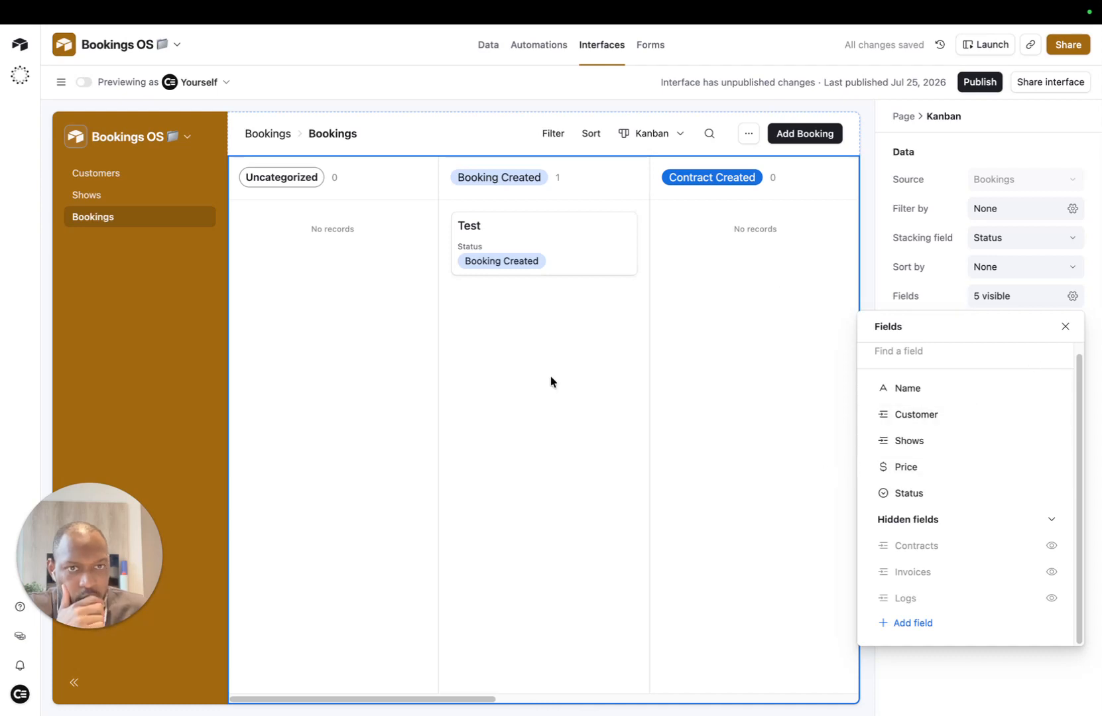
click(601, 324)
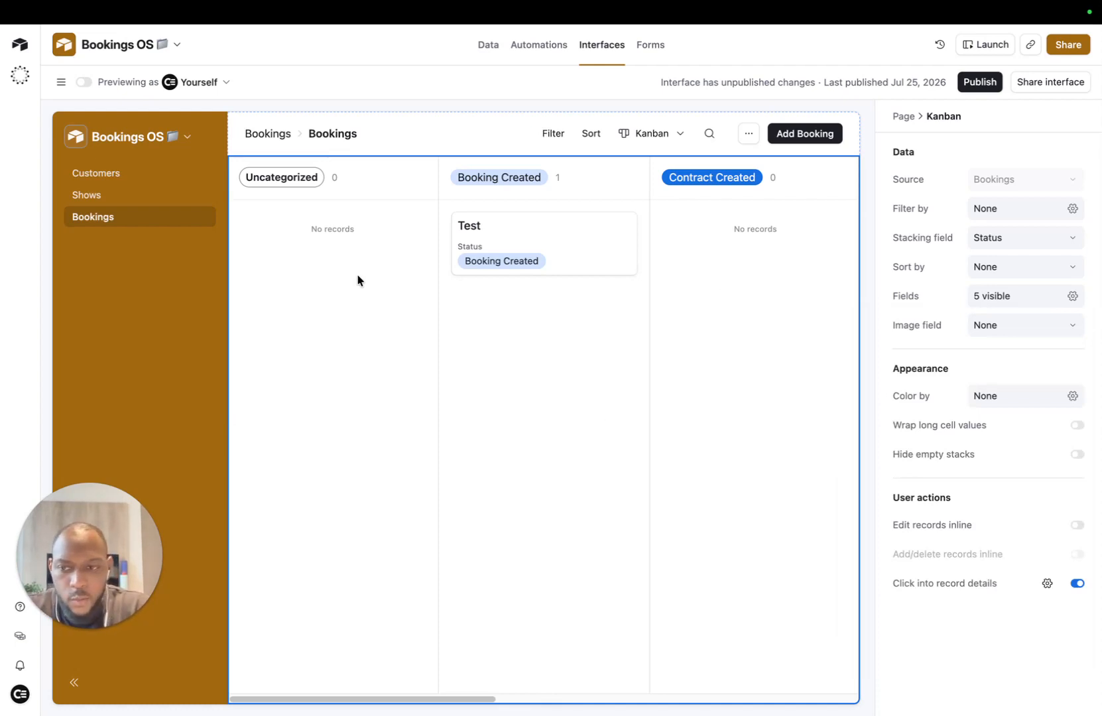
Step: Go to the Booking System whiteboard and open pandadoc.com in a new tab
mouse_move(462, 5)
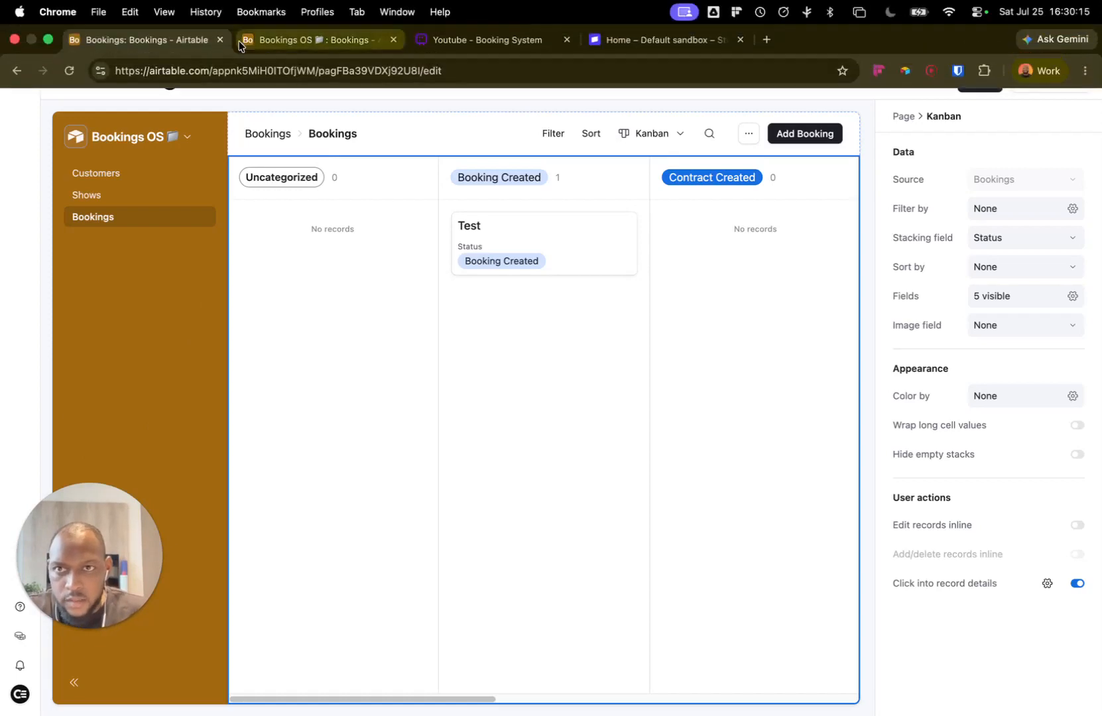
click(481, 40)
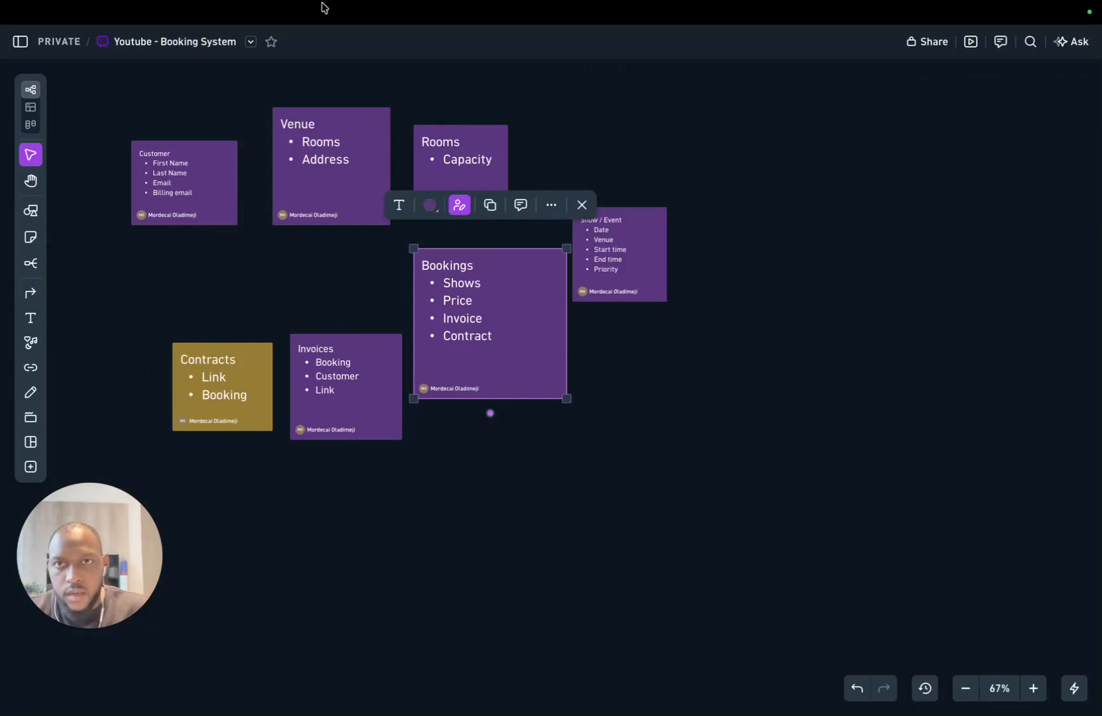
mouse_move(322, 7)
key(super+t)
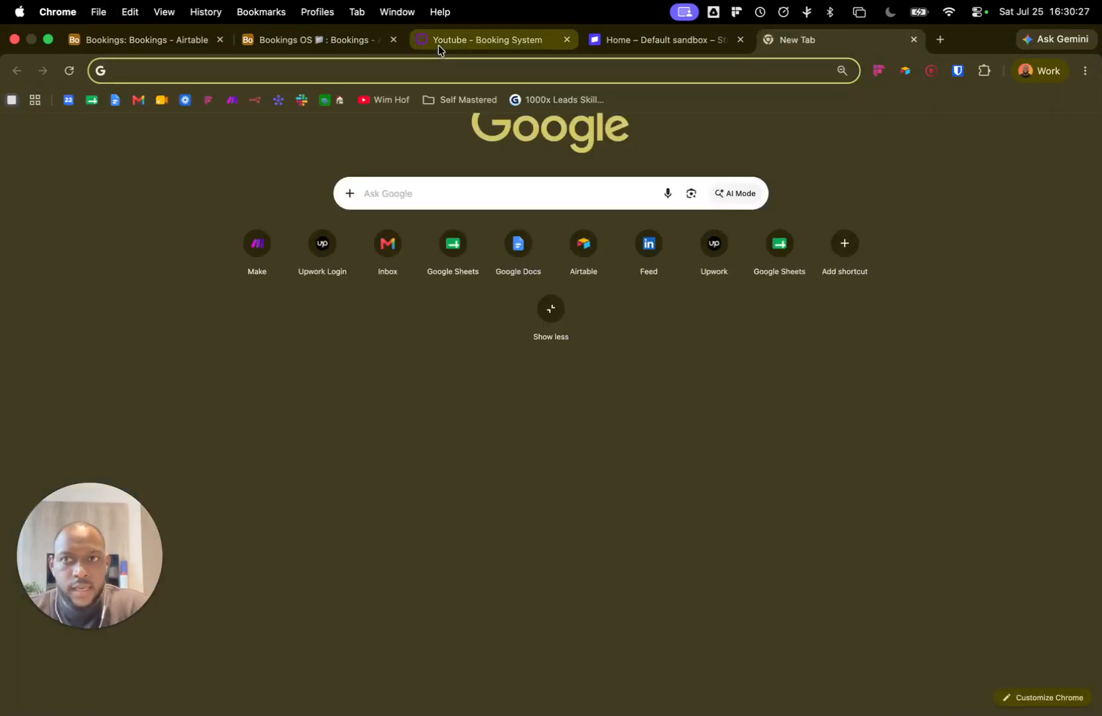
text(pan)
key(Return)
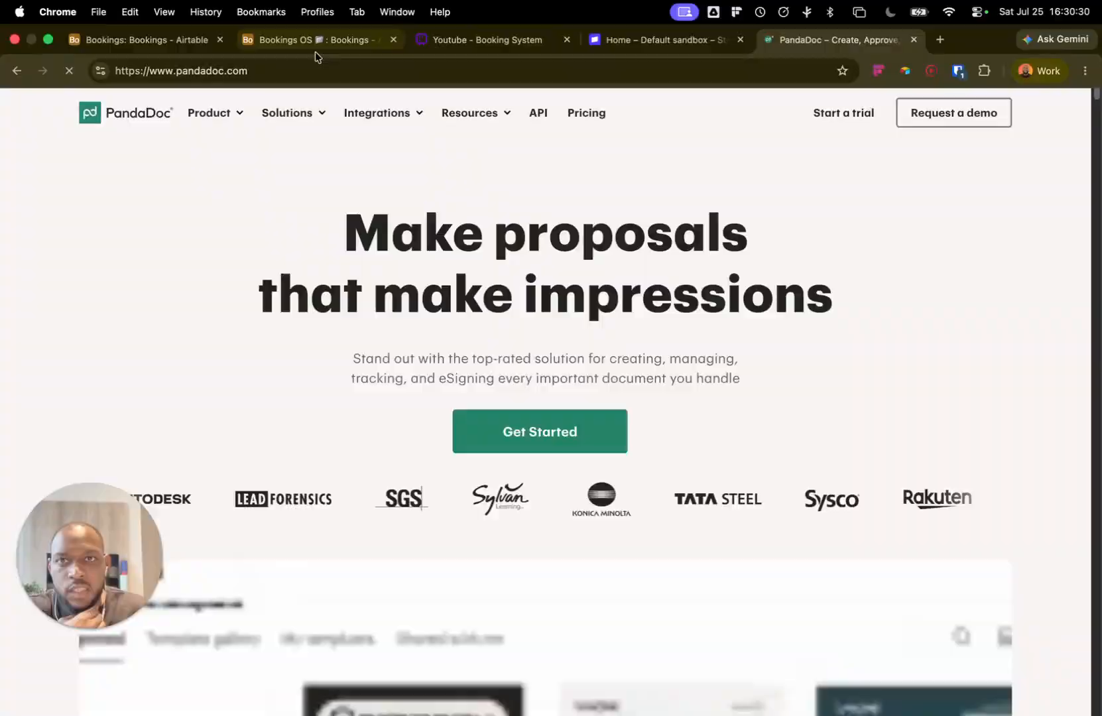
Step: Return to the Booking System whiteboard, deselect the Bookings card, and dismiss the print dialog
click(478, 40)
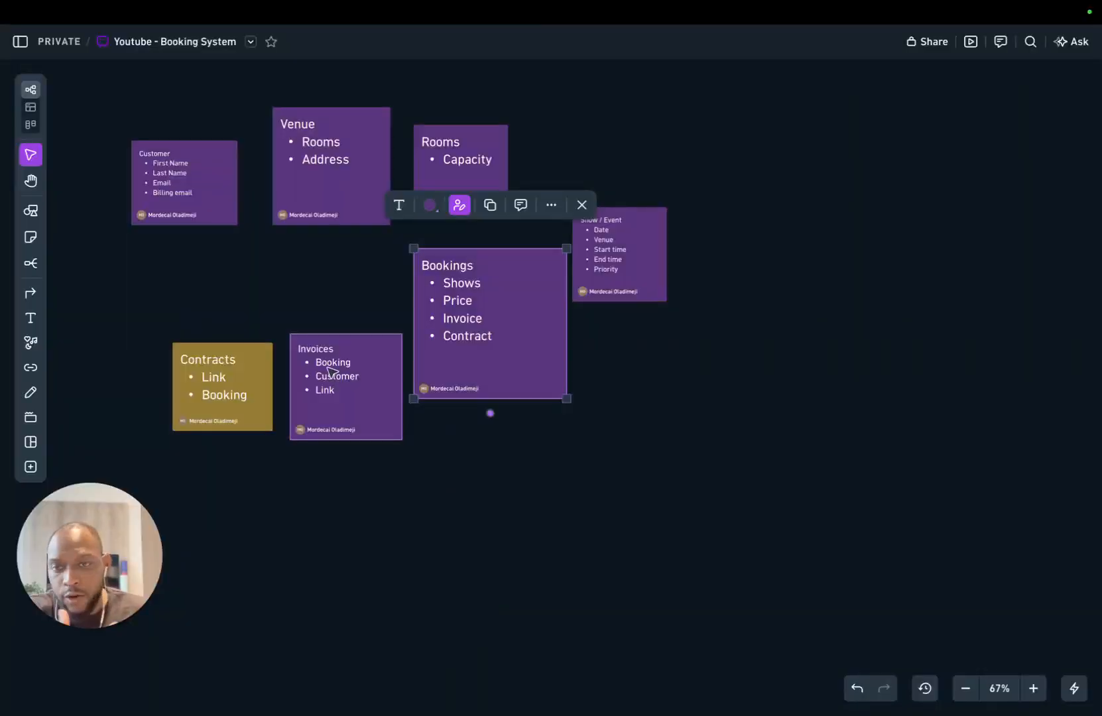
click(634, 450)
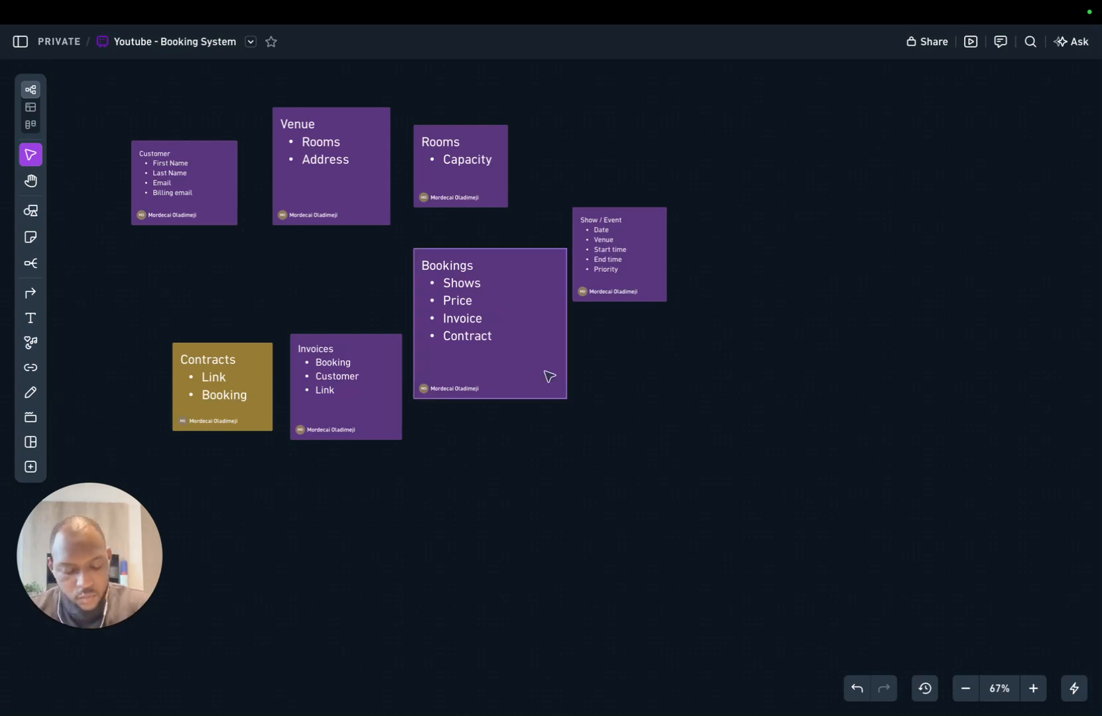
key(super+p)
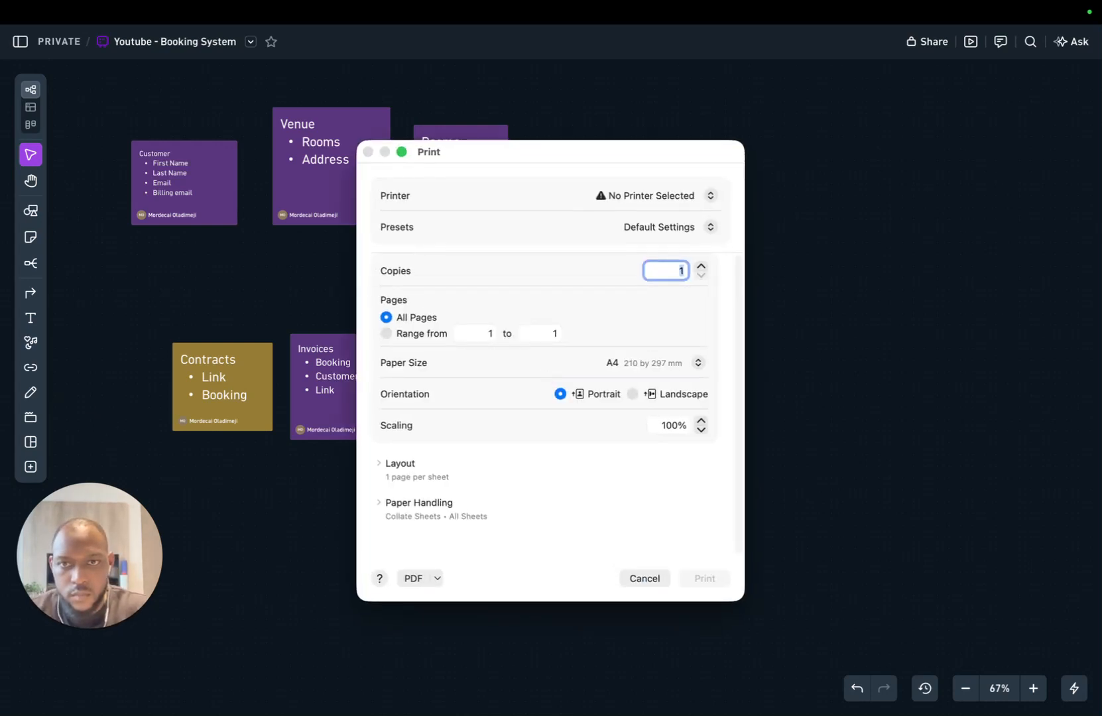
key(Escape)
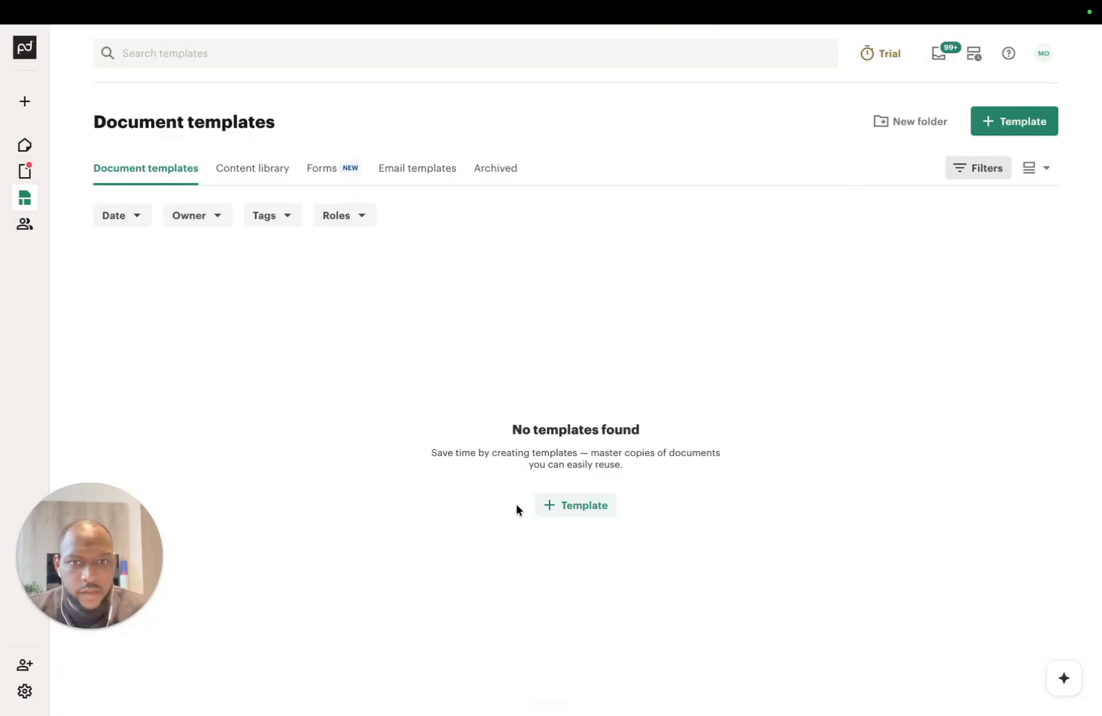
Step: Choose '+ Template' on PandaDoc's Document templates page to begin a new template
click(564, 509)
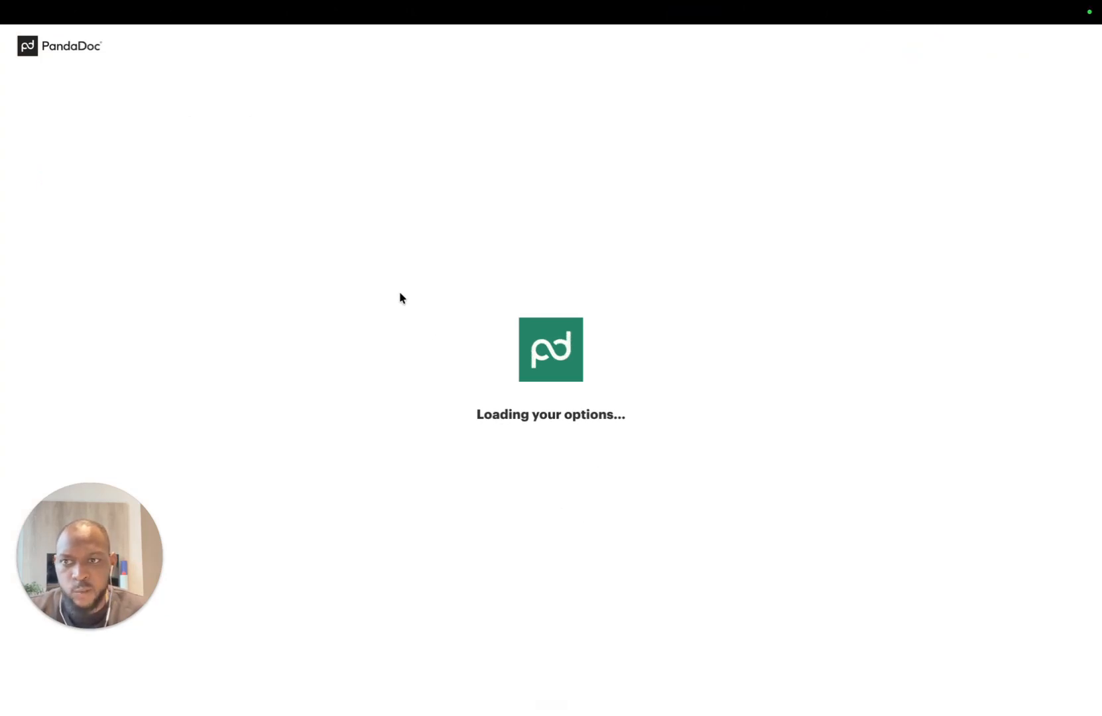
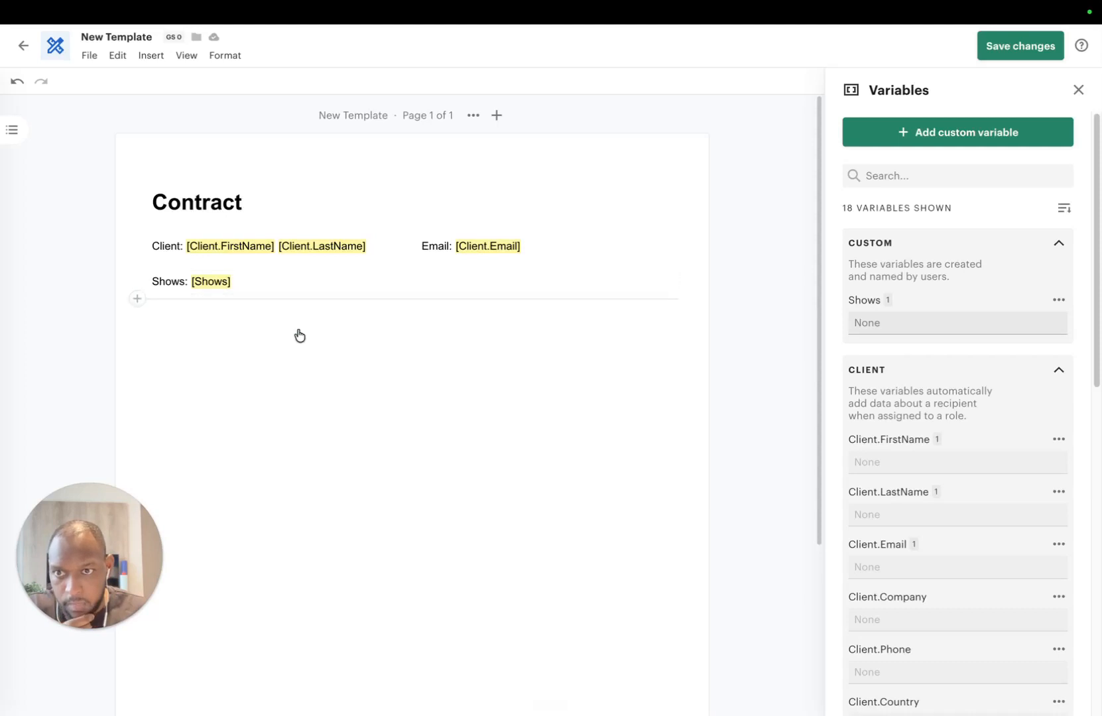
Step: Insert a page break after the Shows line to start page 2 of the contract
click(216, 278)
click(137, 301)
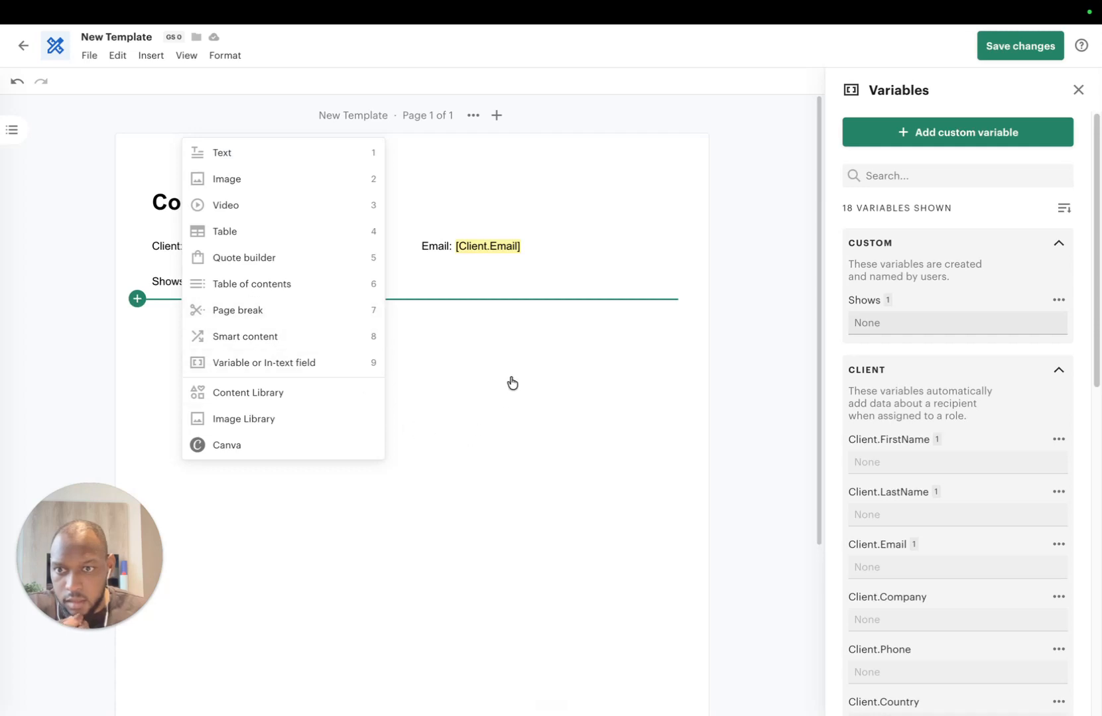
click(269, 312)
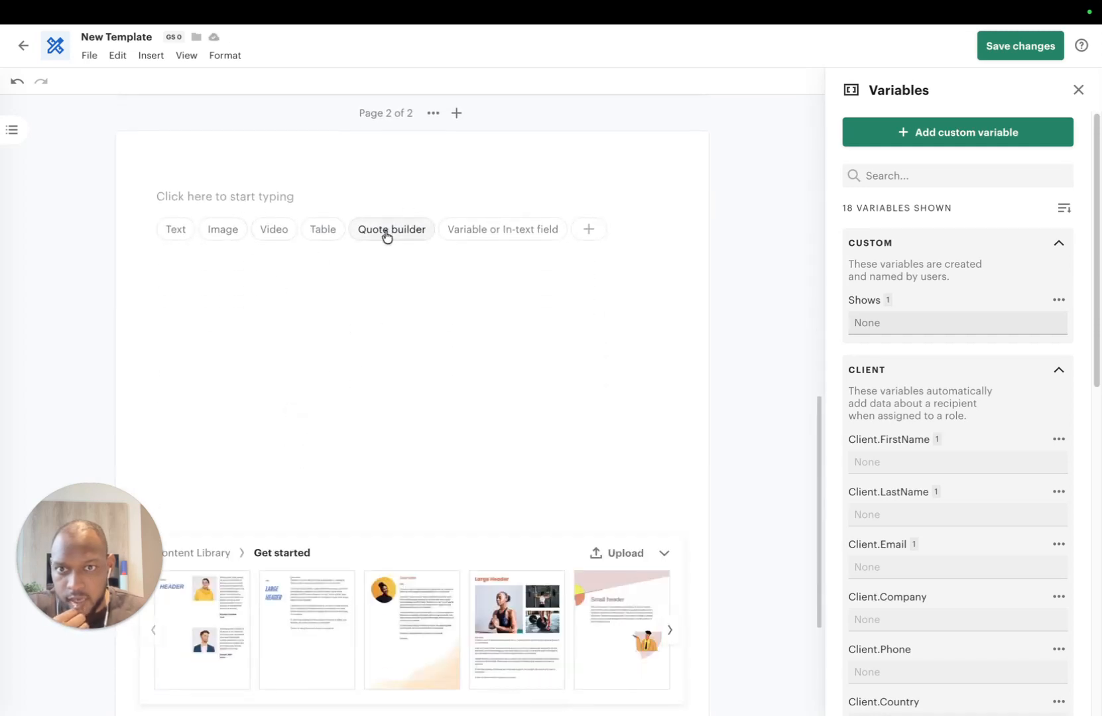
scroll(1014, 468, down, 6)
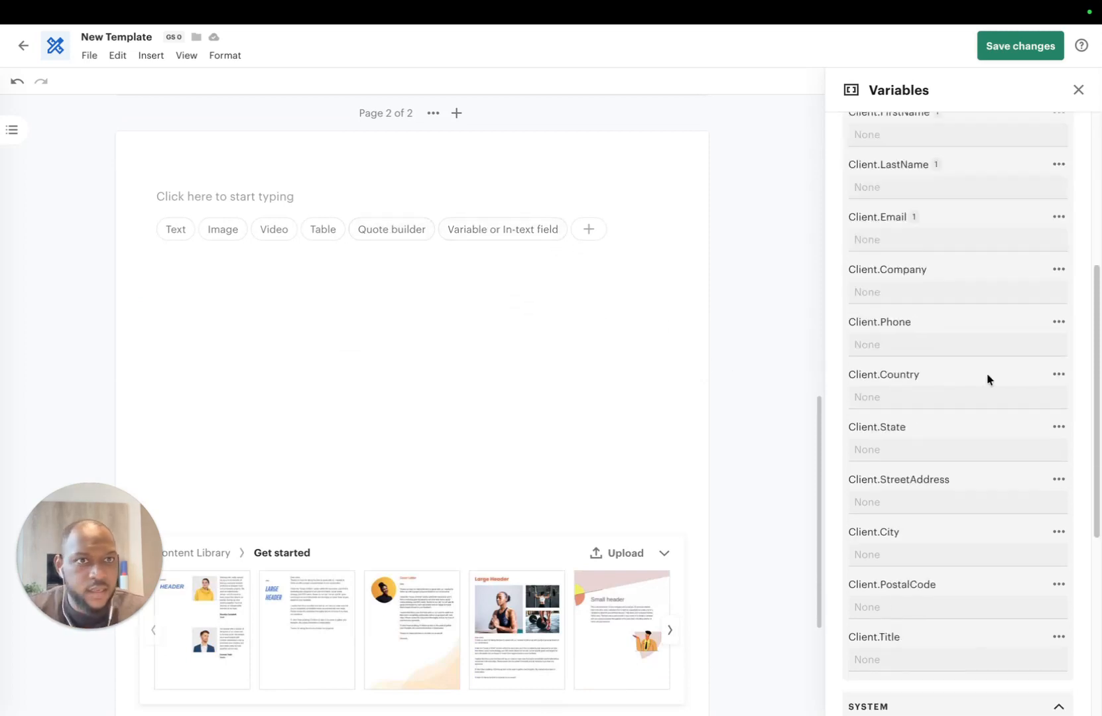
Step: Add a date field to page 2 and align the client signature field beside it
click(1078, 90)
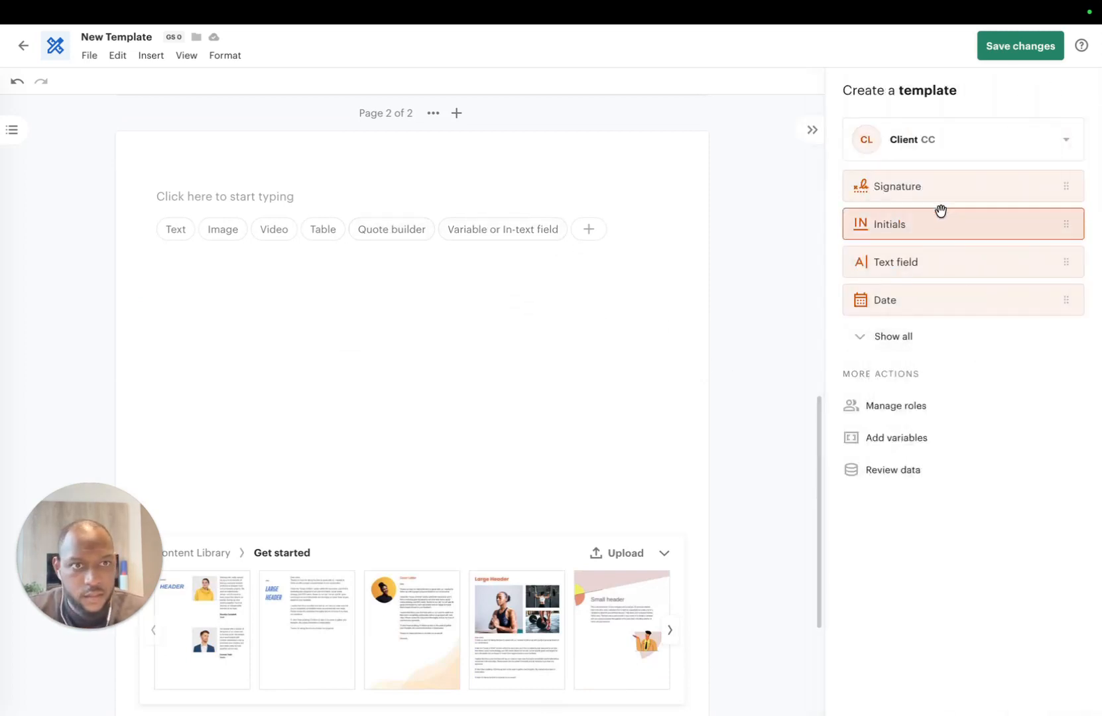
scroll(495, 337, up, 5)
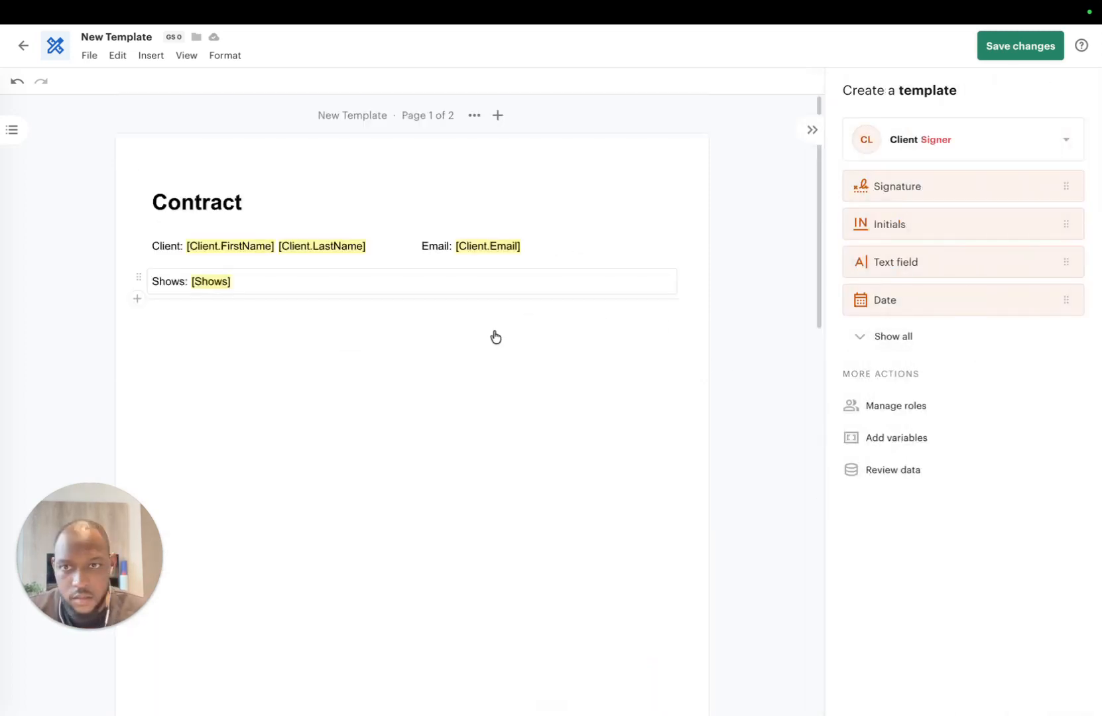
scroll(503, 332, down, 10)
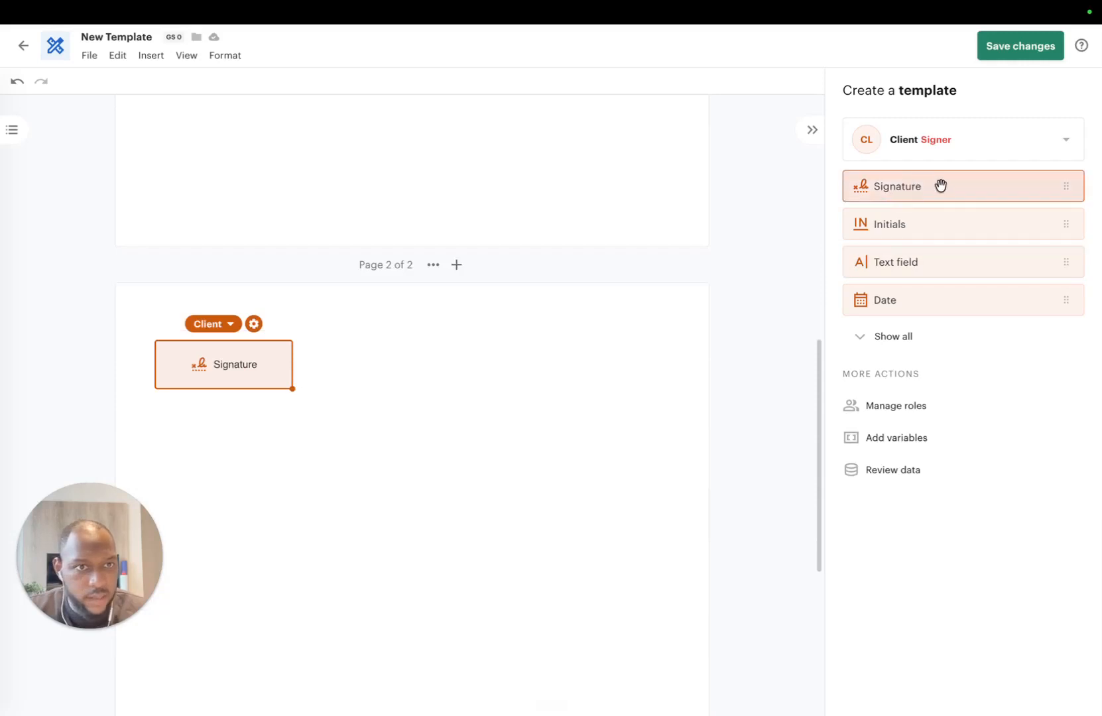
mouse_move(931, 302)
mouse_down()
mouse_move(585, 359)
mouse_move(359, 358)
mouse_up()
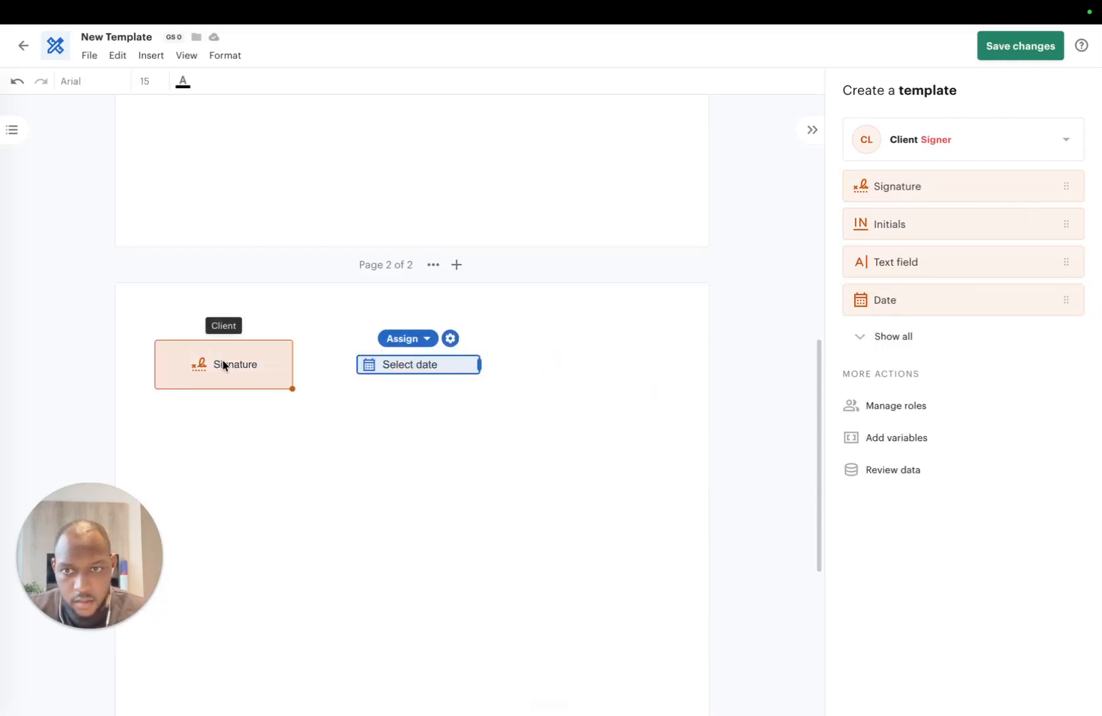
mouse_move(219, 364)
mouse_down()
mouse_move(620, 374)
mouse_move(588, 361)
mouse_up()
mouse_move(427, 364)
mouse_down()
mouse_move(396, 374)
mouse_move(256, 358)
mouse_up()
mouse_move(613, 376)
mouse_down()
mouse_move(453, 368)
mouse_move(406, 354)
mouse_move(405, 375)
mouse_up()
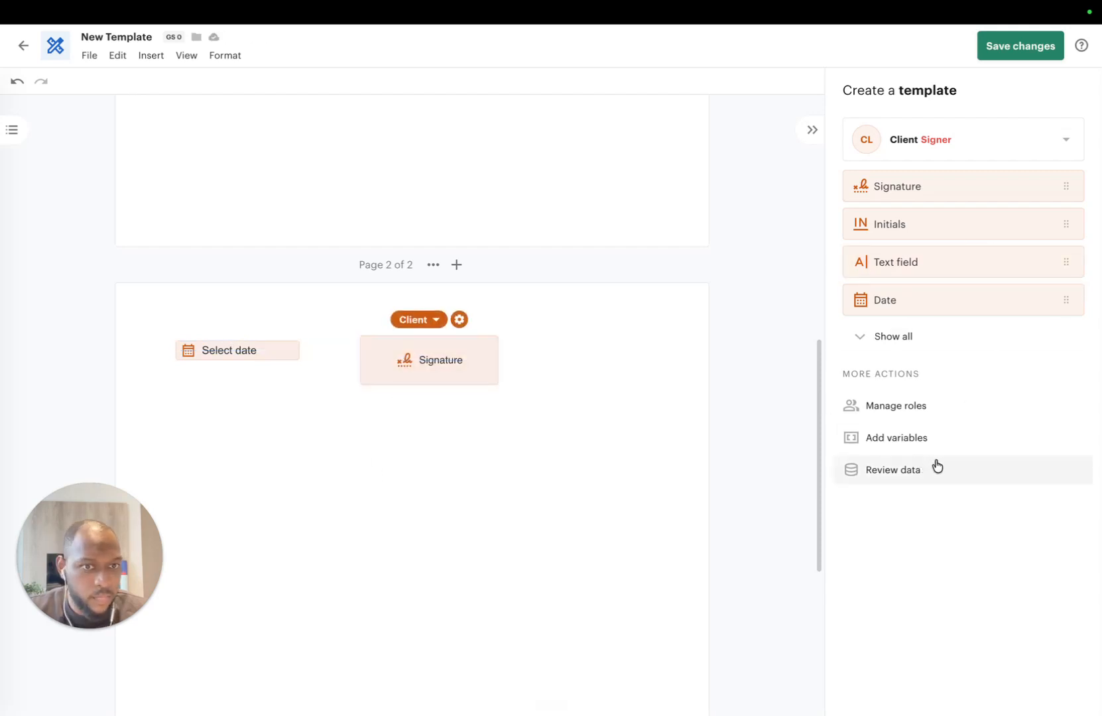
scroll(415, 292, up, 5)
scroll(358, 292, up, 4)
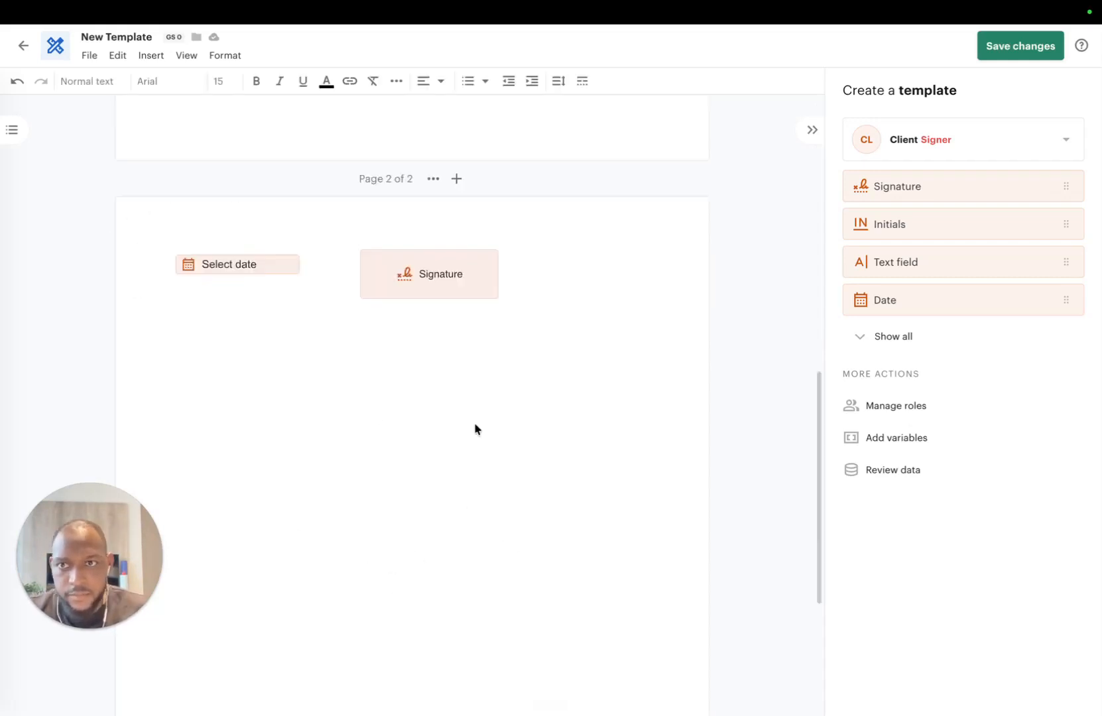
Step: Rename the template to 'Show Contract Template'
click(136, 40)
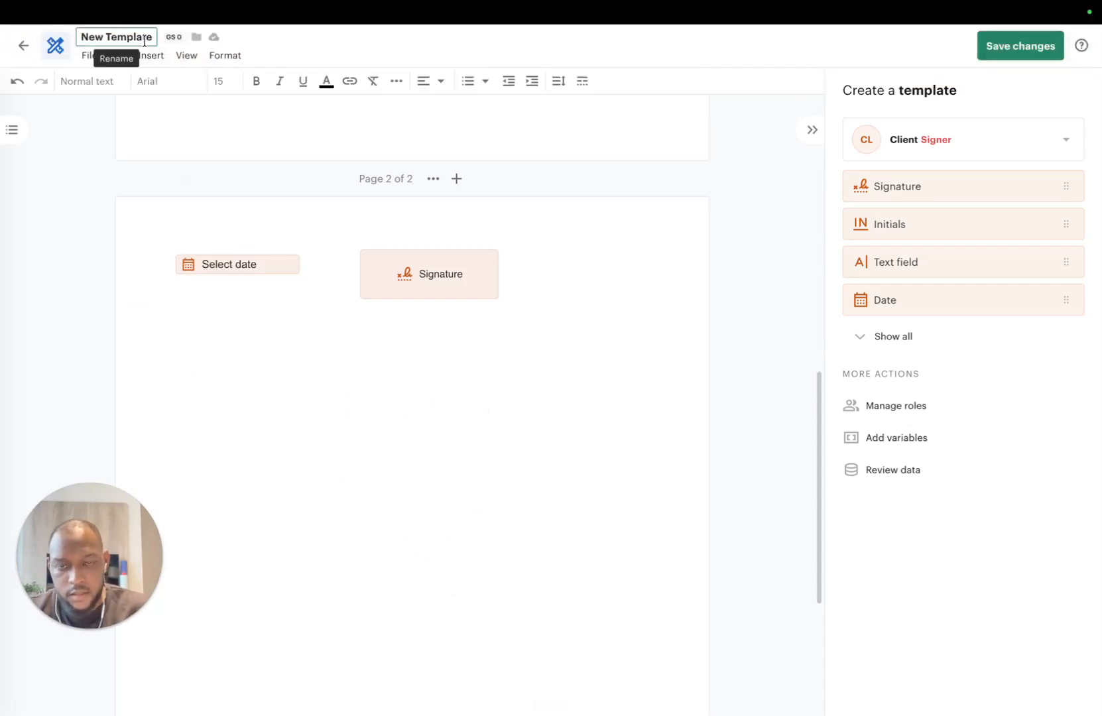
key(ctrl+a)
key(BackSpace)
text(Con)
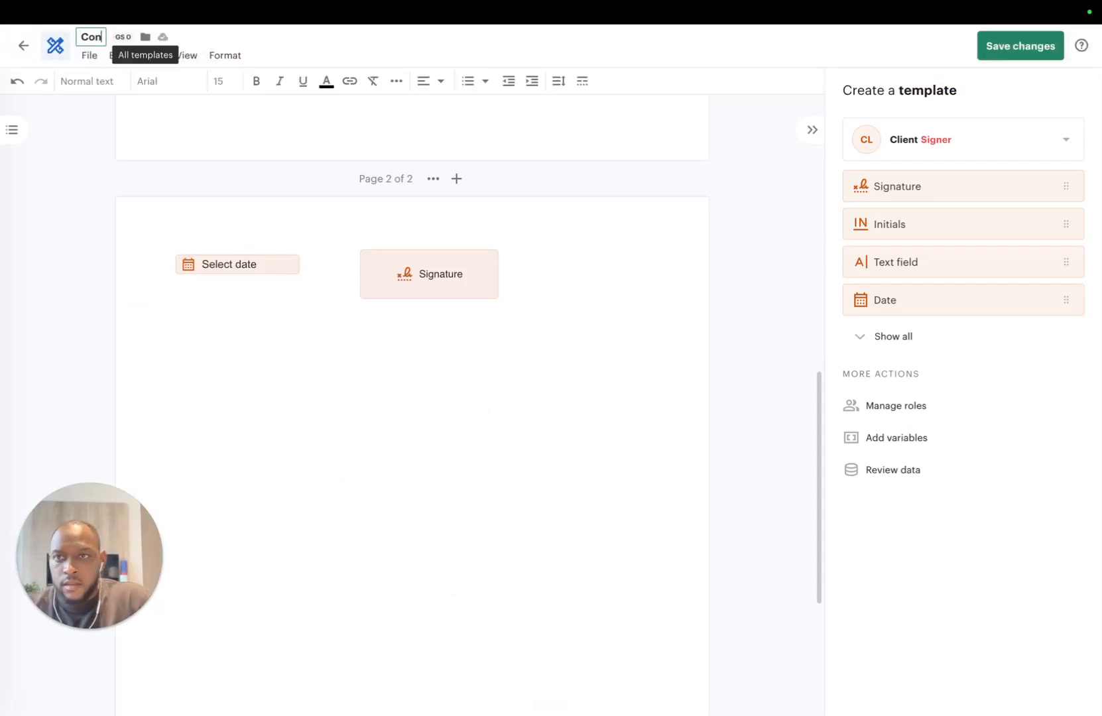
text(tract Template)
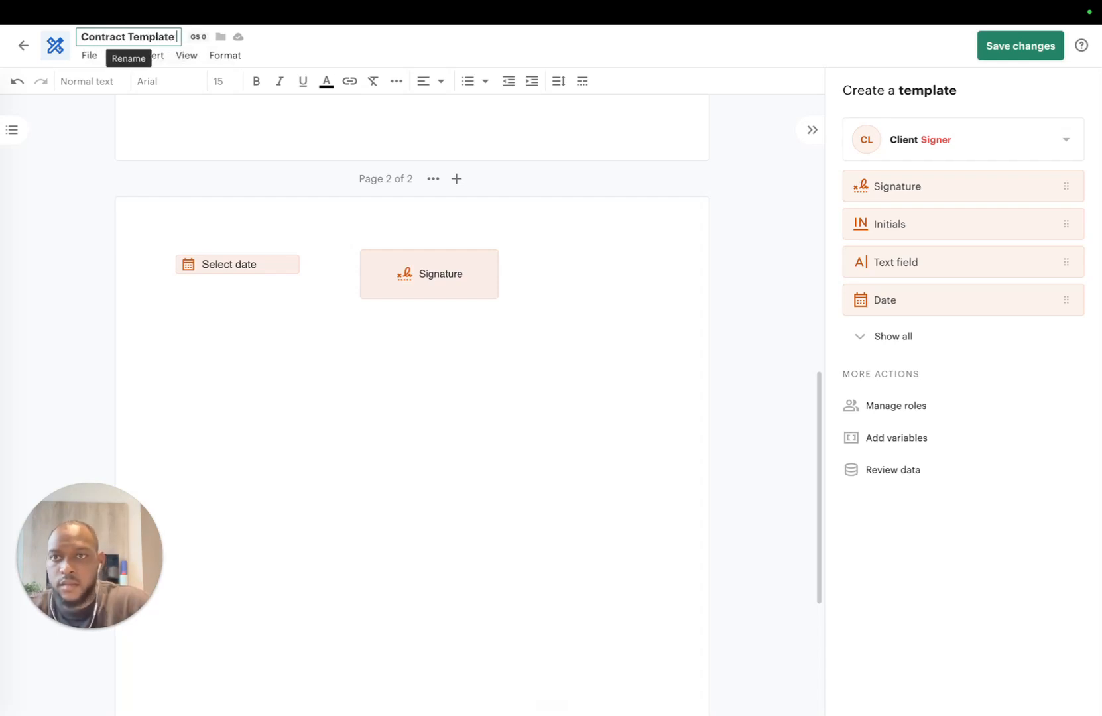
key(BackSpace)
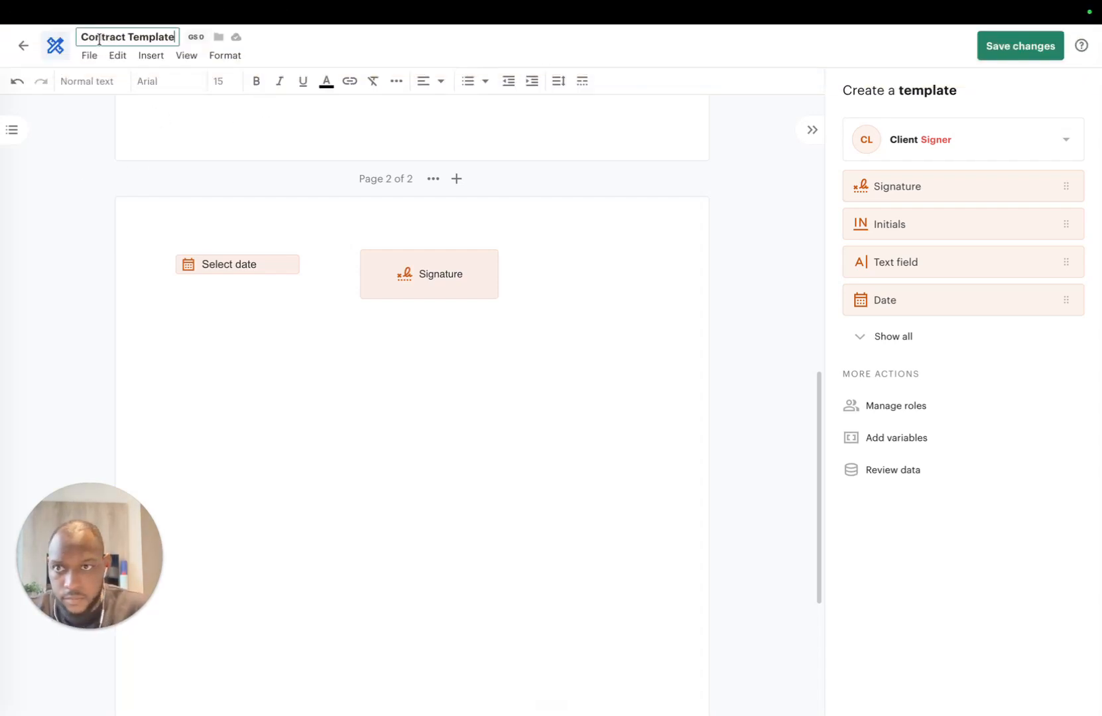
text(Show)
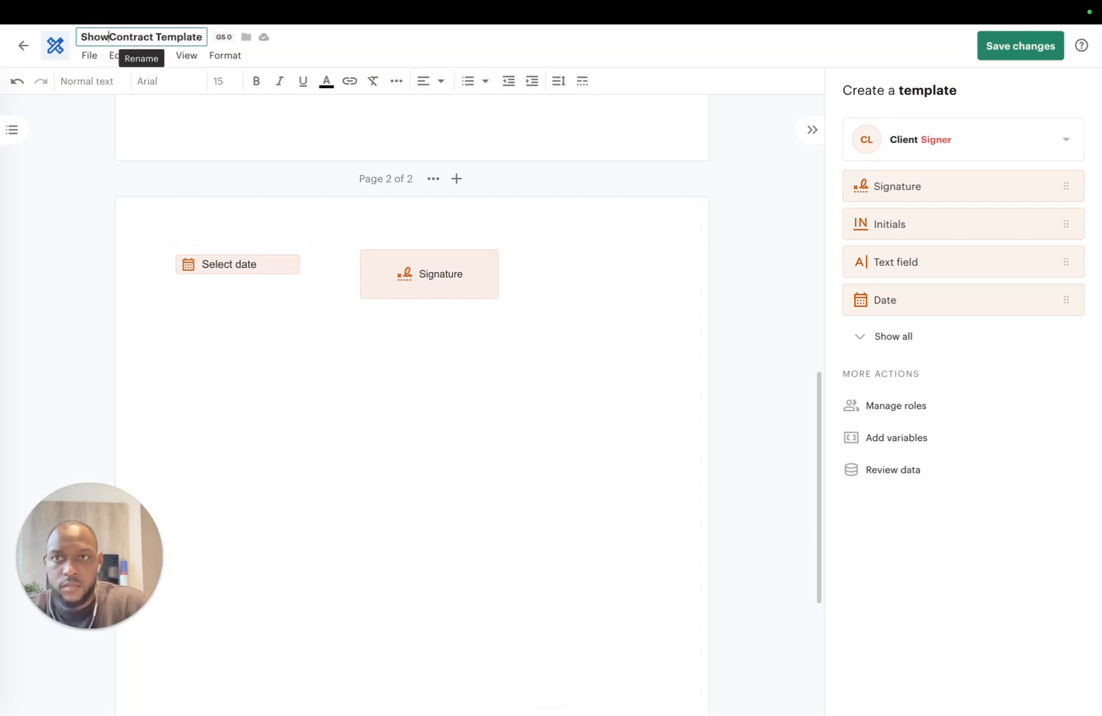
key(Return)
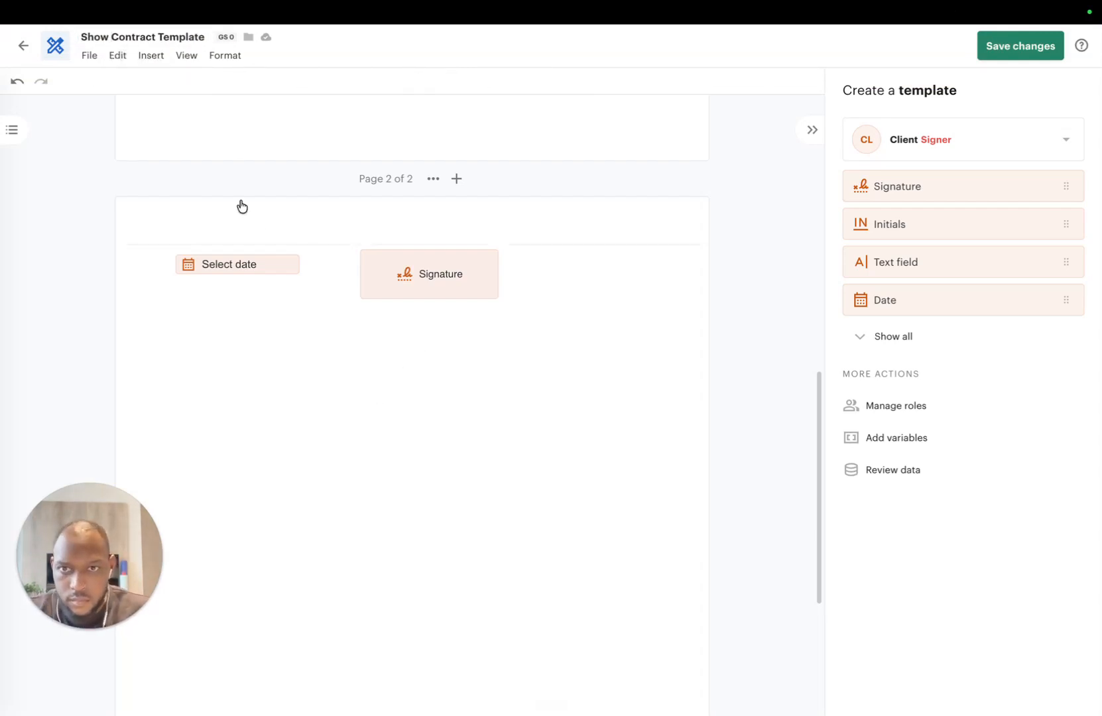
Step: Save the template changes and return to the Document templates list
scroll(278, 229, up, 10)
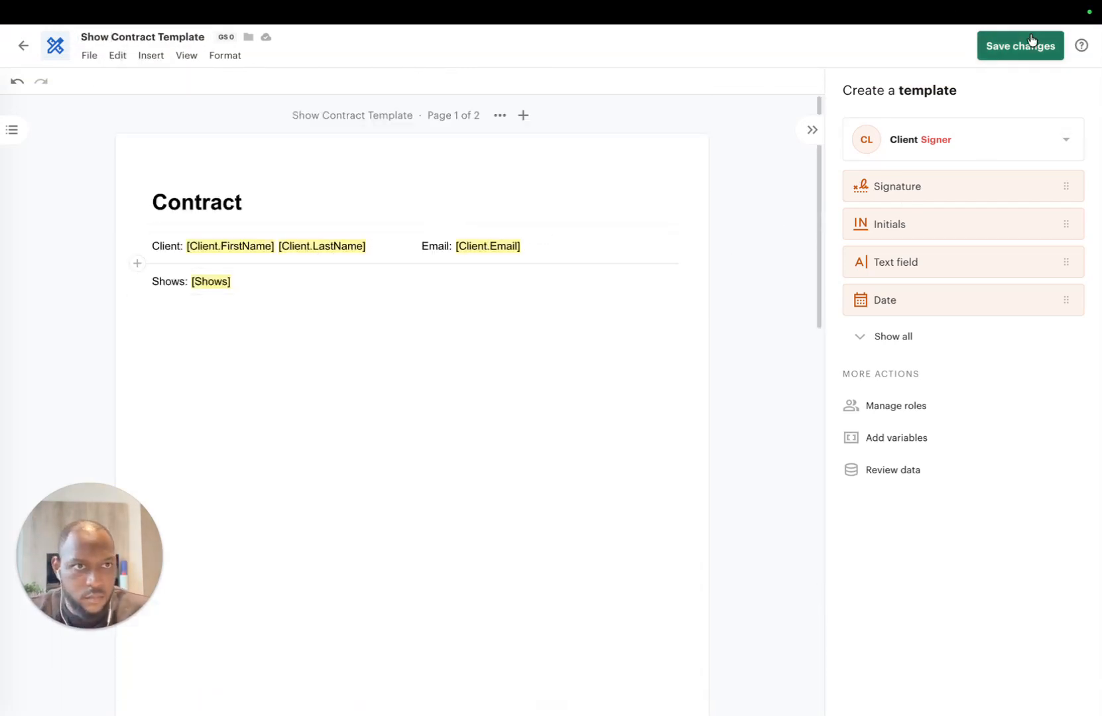
click(1010, 60)
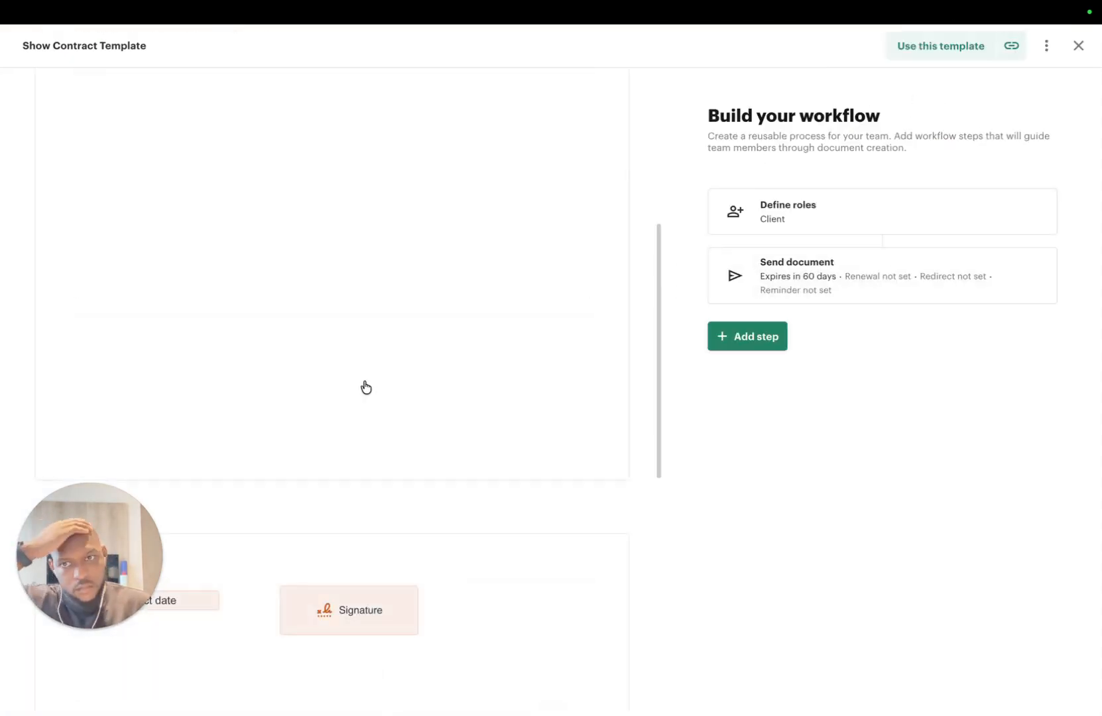
scroll(358, 347, up, 6)
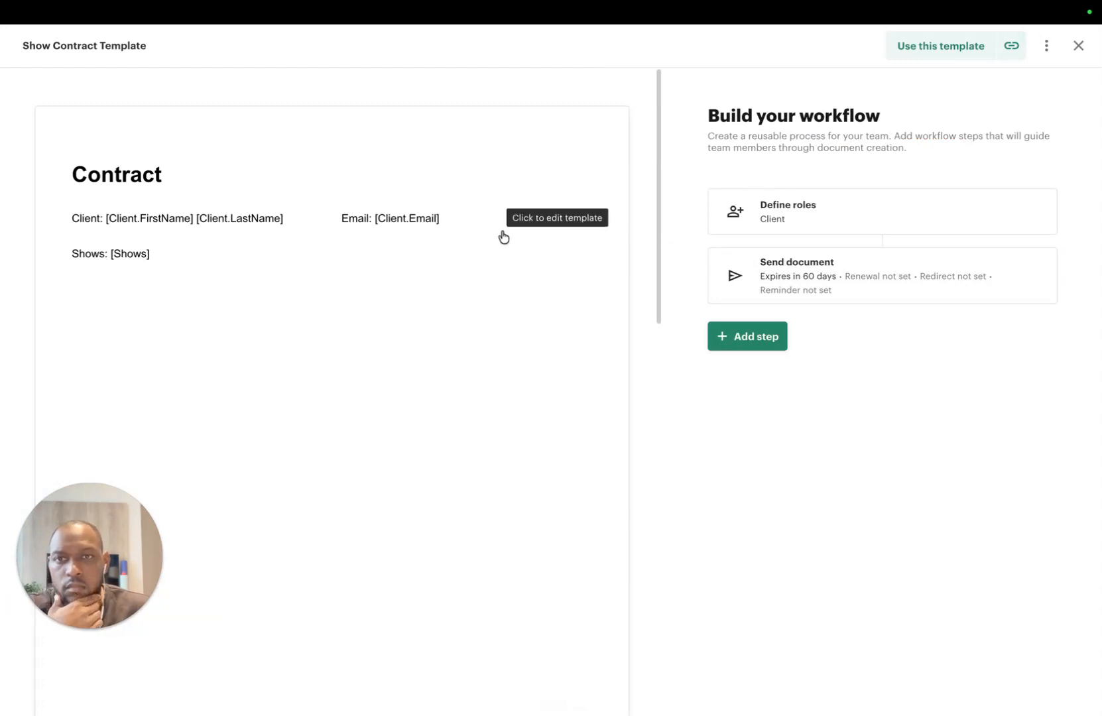
click(1078, 45)
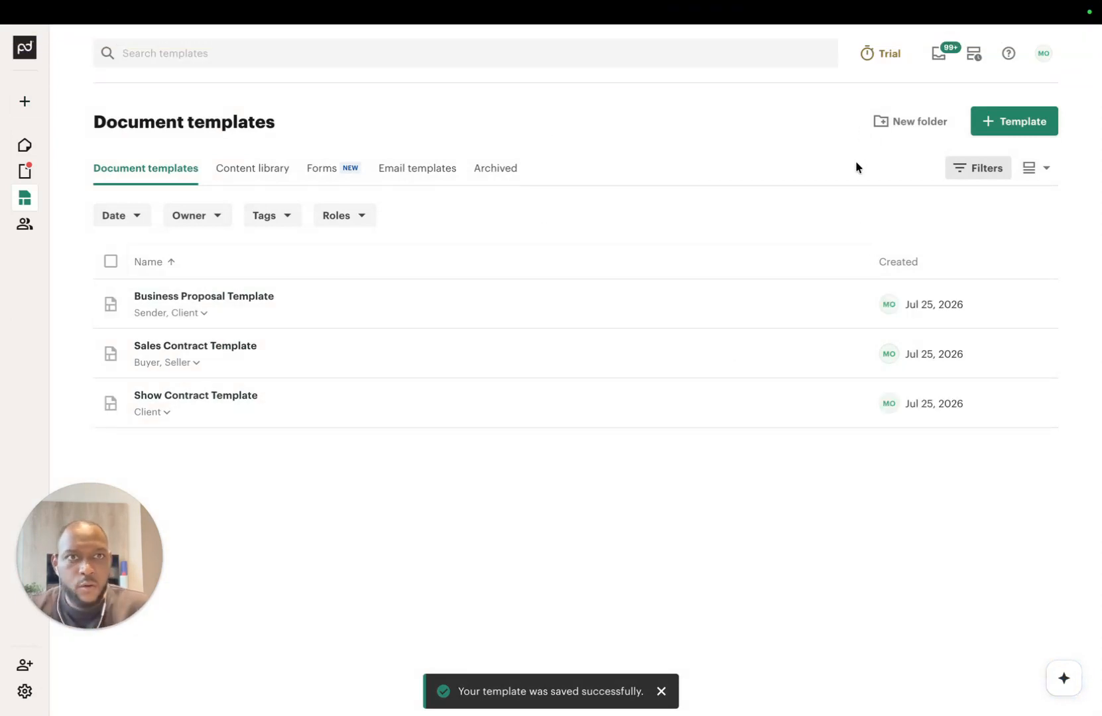
Step: In the Make scenario, pick the Webhooks app's Custom webhook trigger as the first module
mouse_move(824, 17)
click(872, 45)
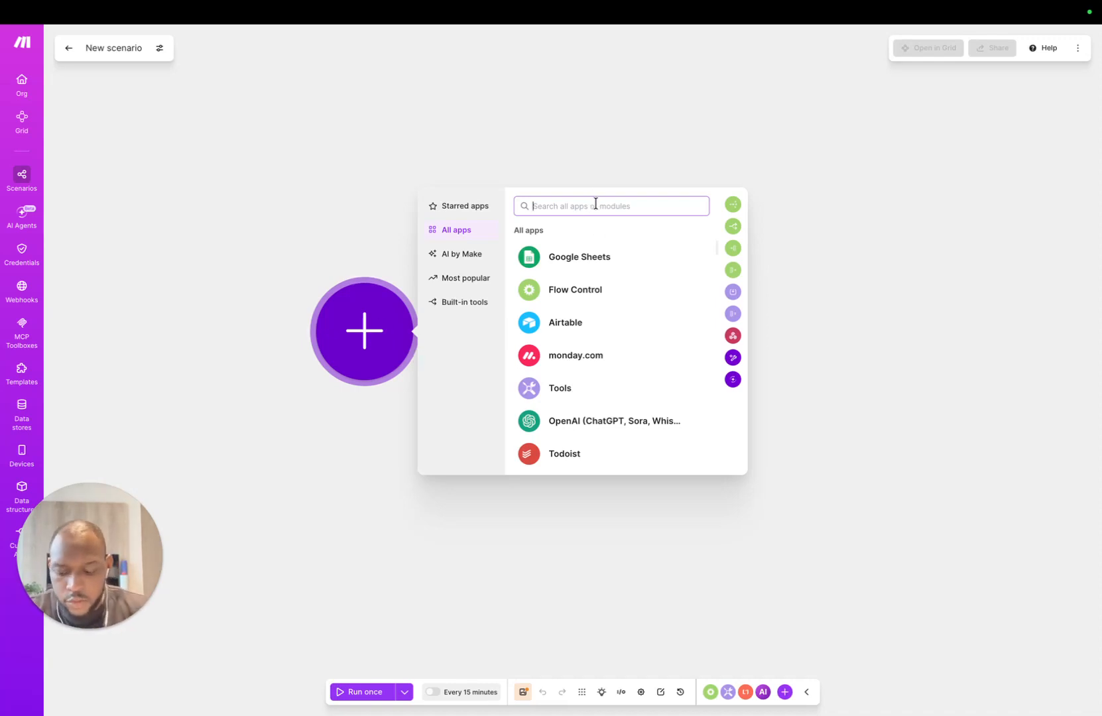
text(web)
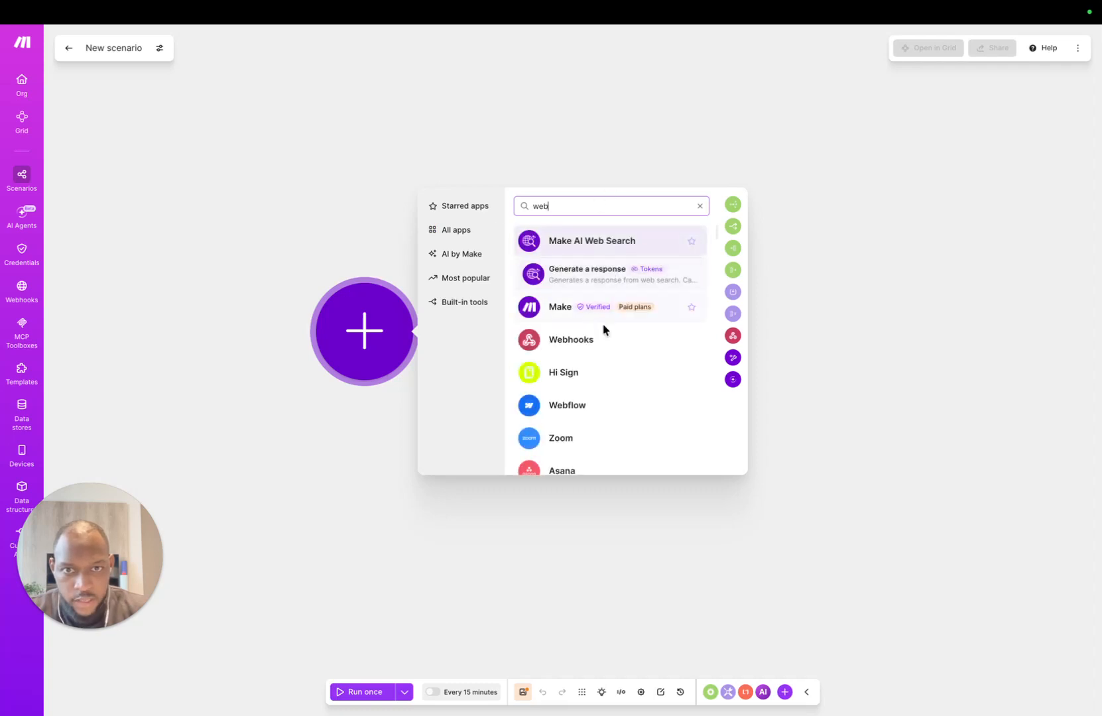
click(568, 344)
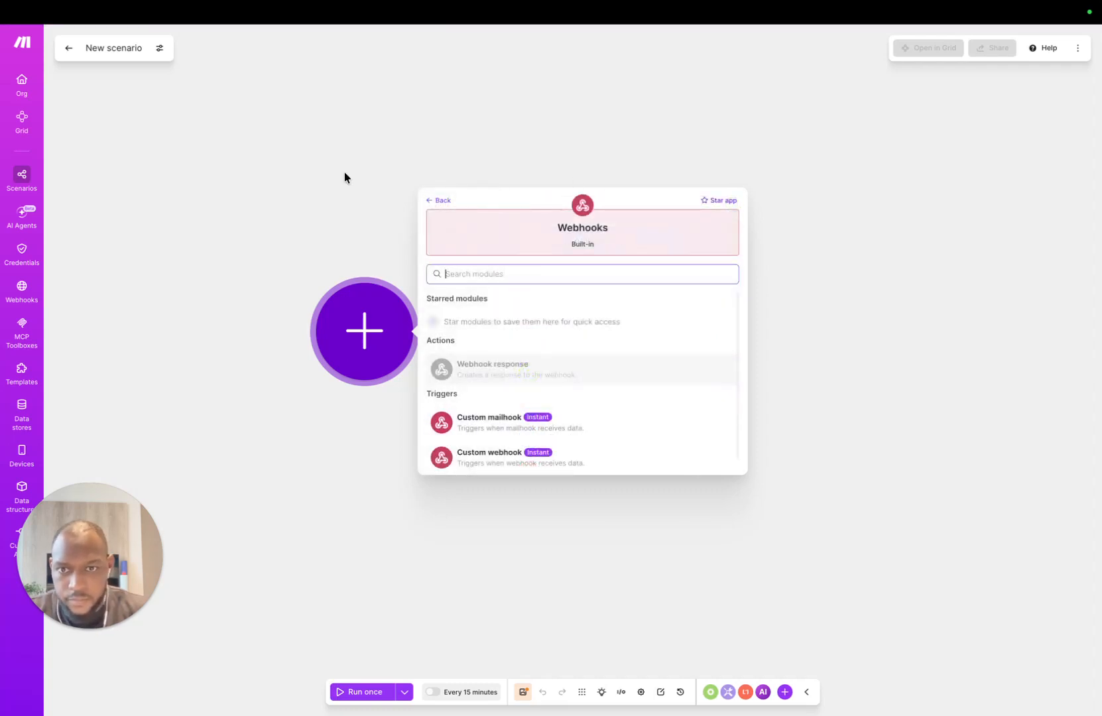
scroll(509, 394, down, 1)
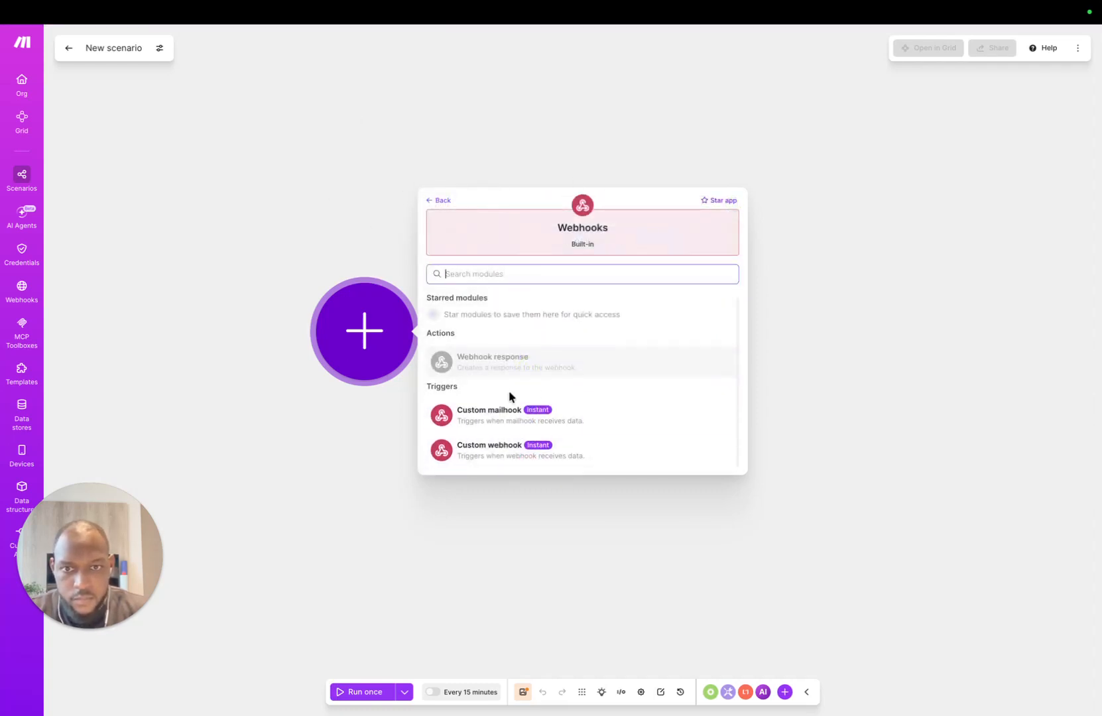
click(530, 455)
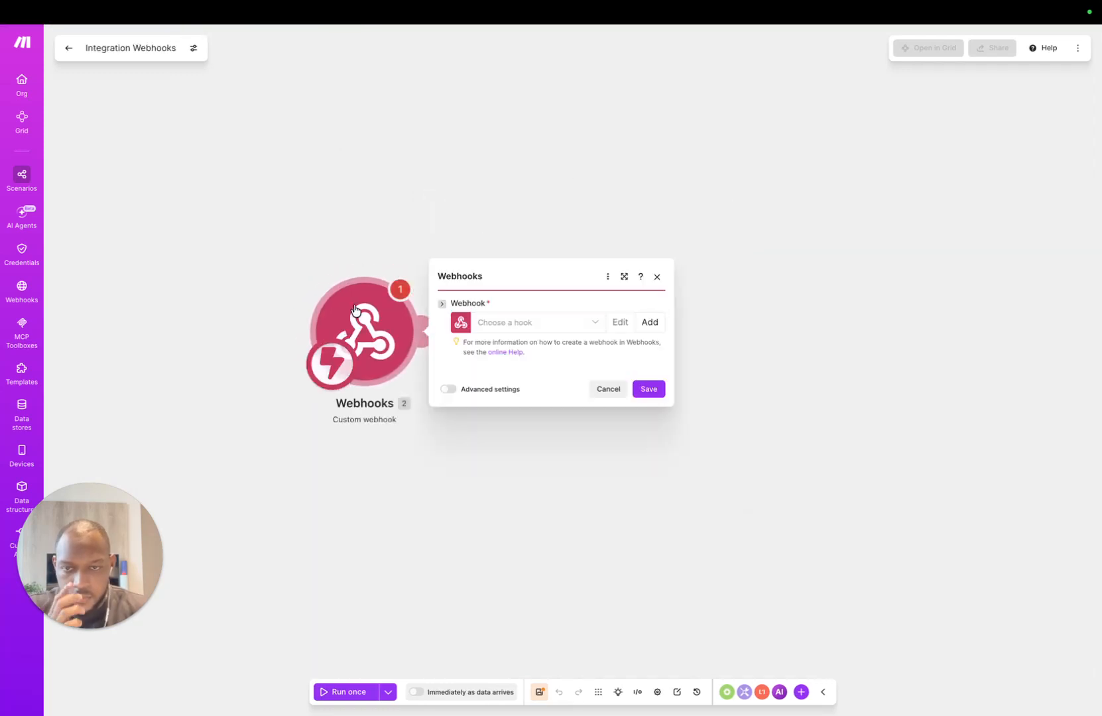
Step: Create a new webhook named 'New Booking Webhook' and save it
click(651, 324)
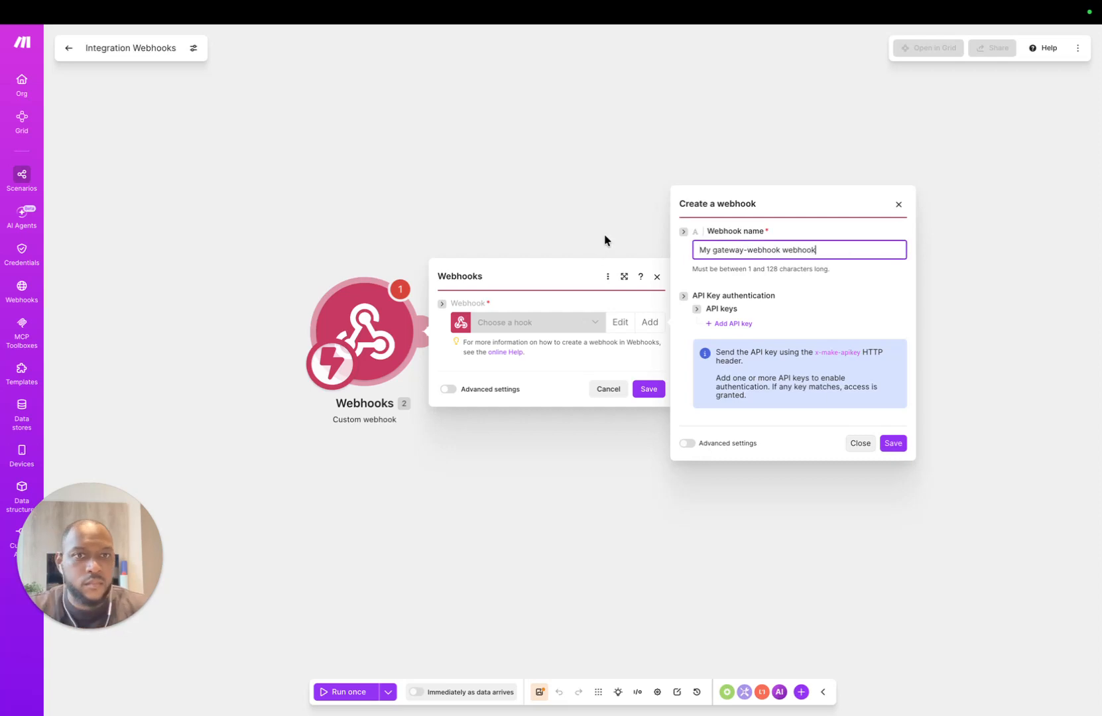
drag(862, 250, 662, 248)
key(BackSpace)
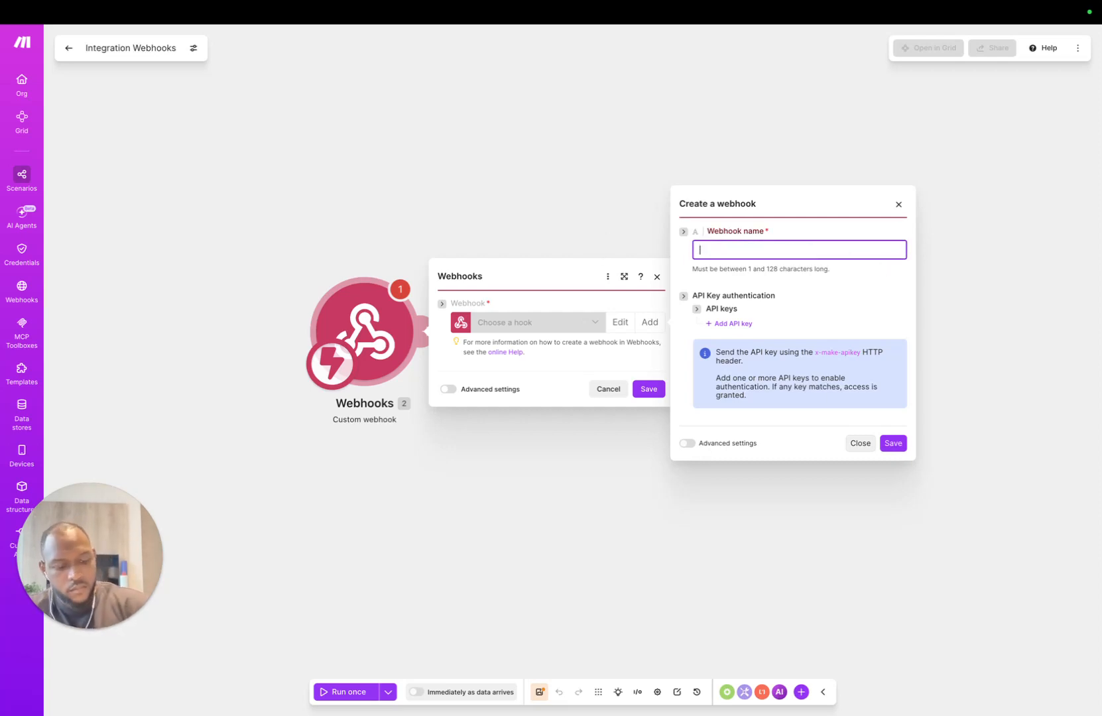
text(New Booking Webhook)
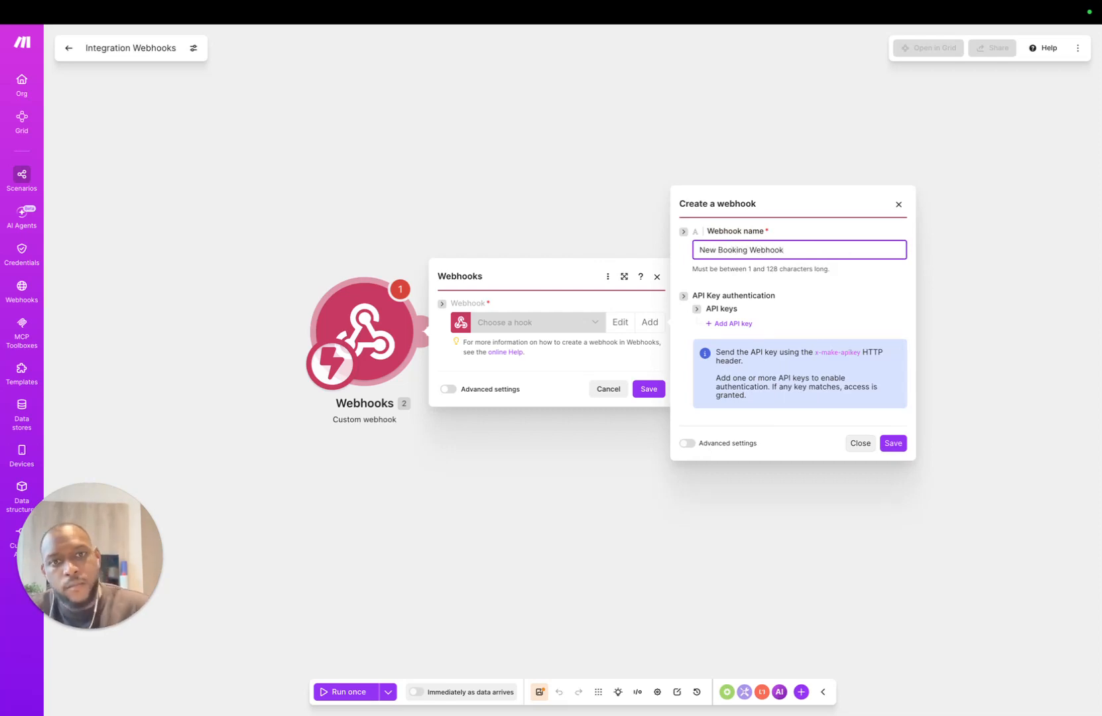
click(686, 401)
click(893, 443)
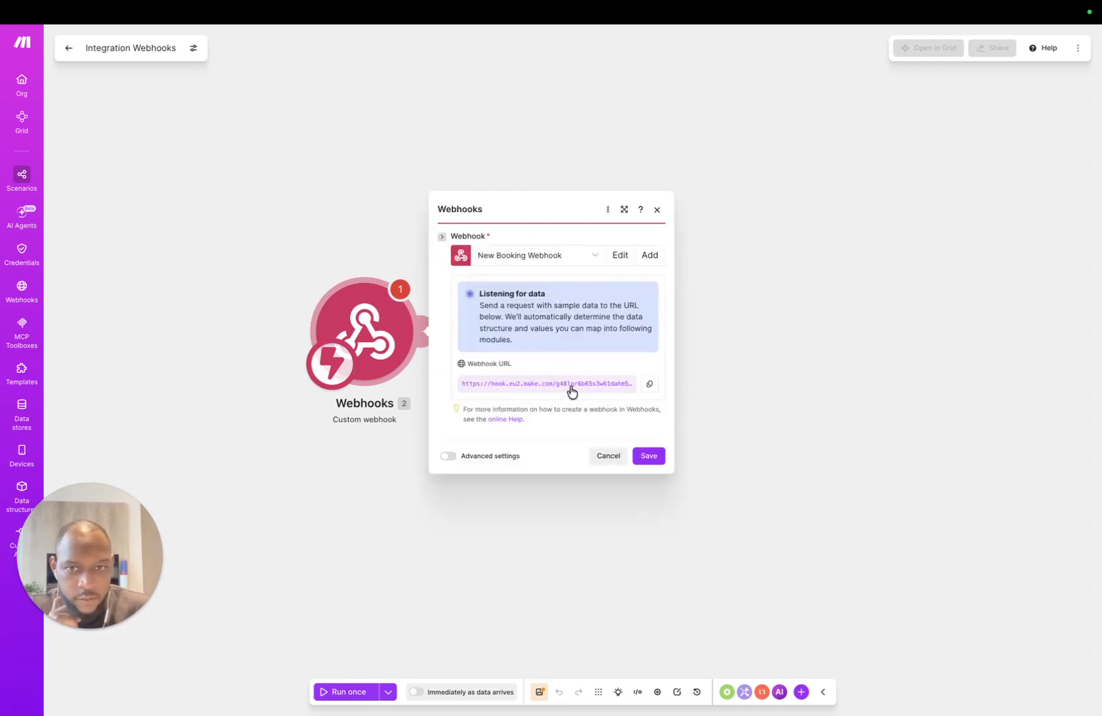
Step: In the Bookings OS base's automations, start one with a 'When record matches conditions' trigger
mouse_move(468, 5)
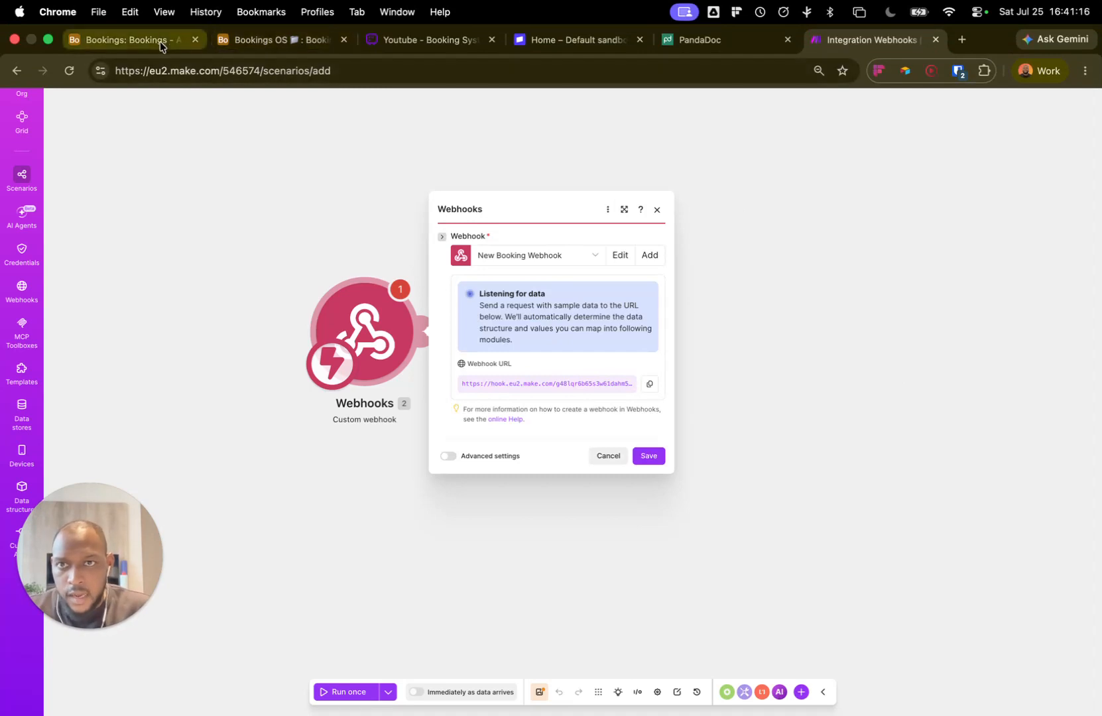
click(135, 41)
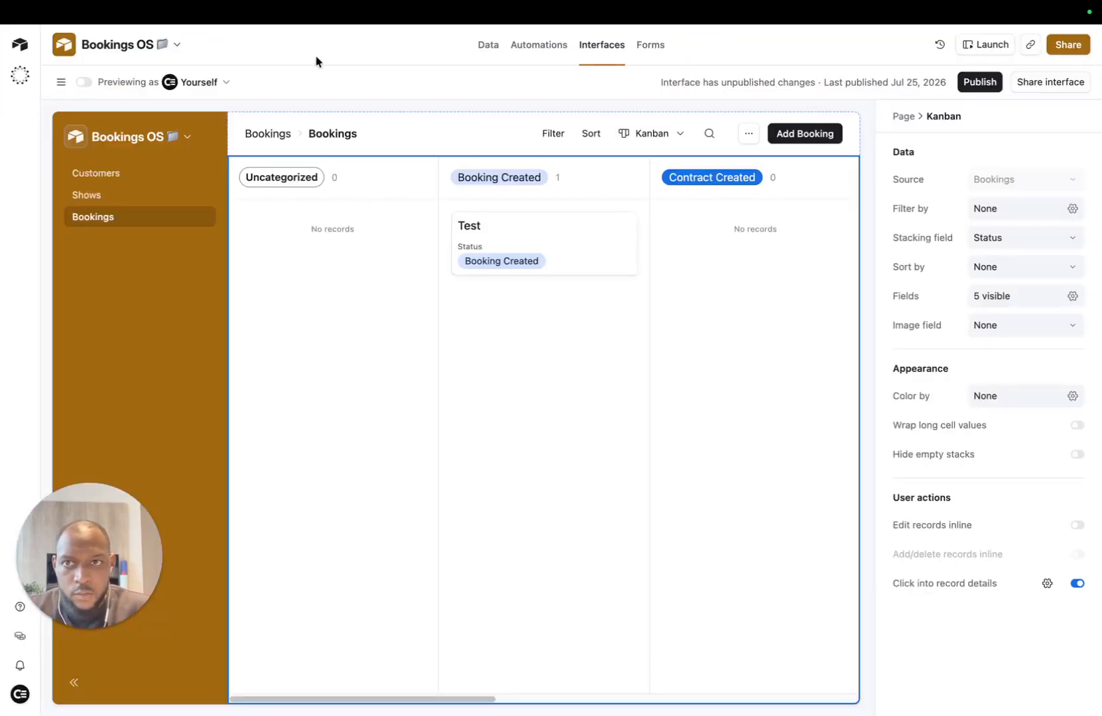
click(268, 50)
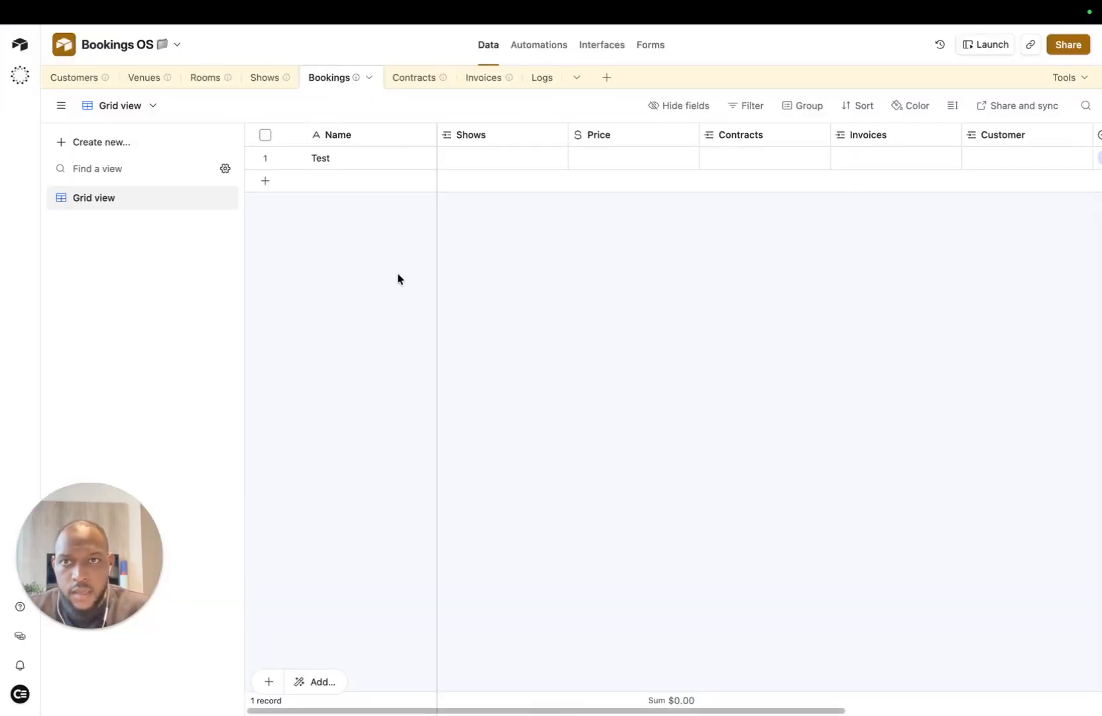
click(535, 49)
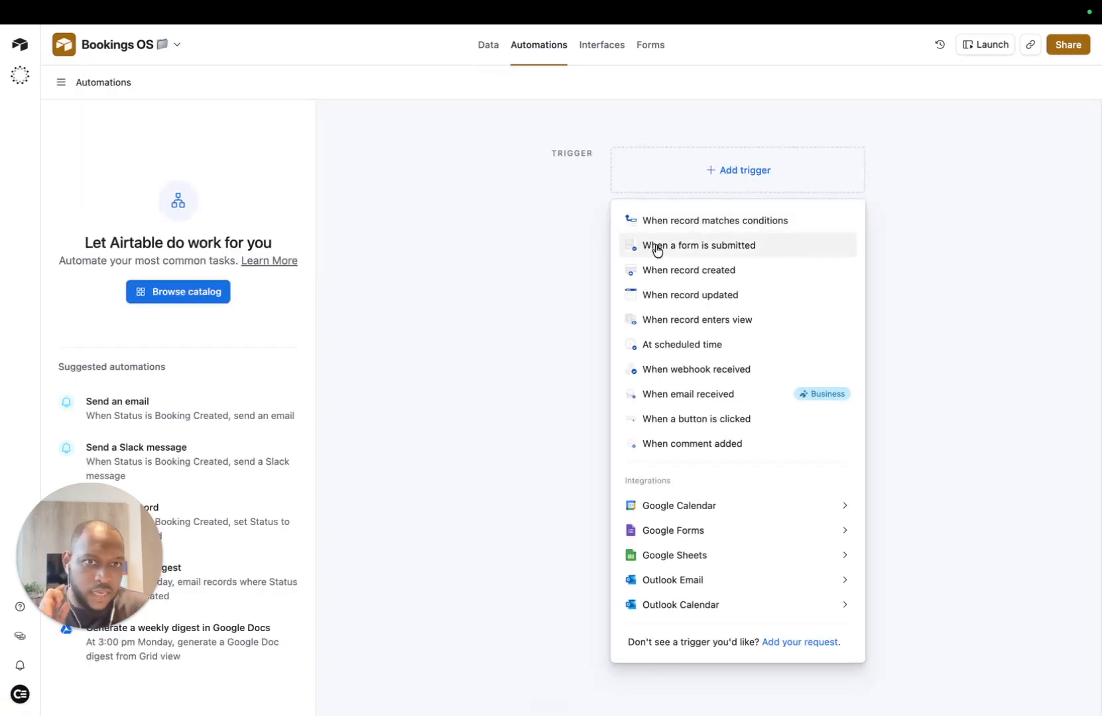
click(774, 224)
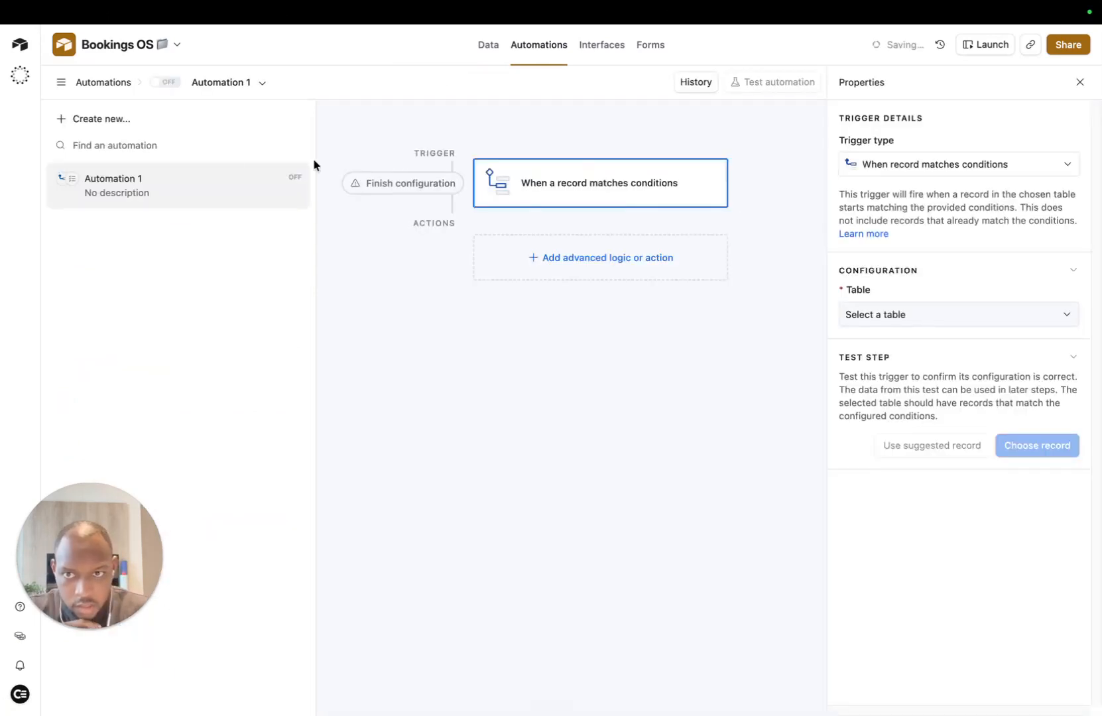
Step: Rename the automation to 'Generate Contract'
click(260, 82)
click(297, 249)
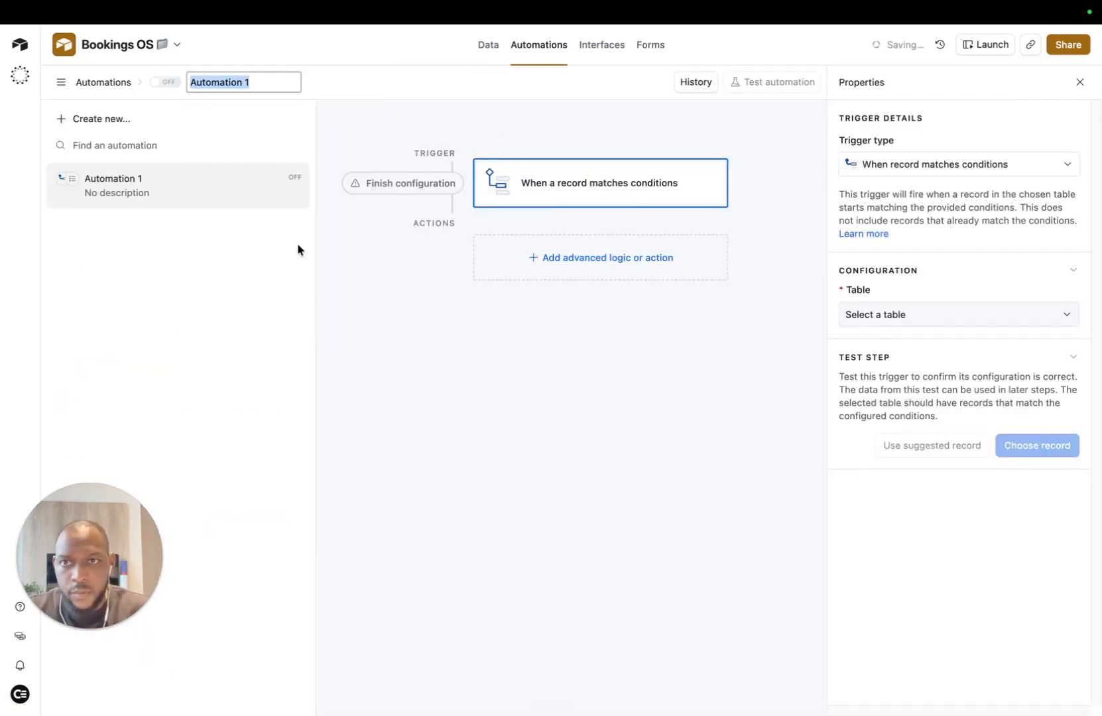
key(BackSpace)
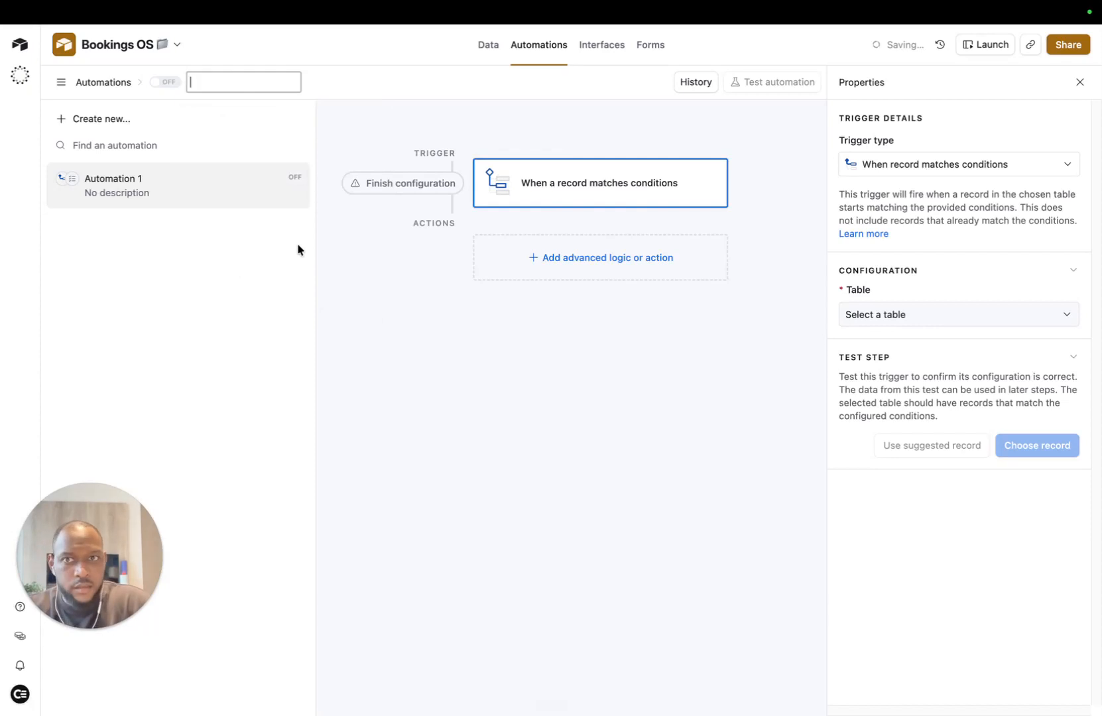
text(Generate Contract)
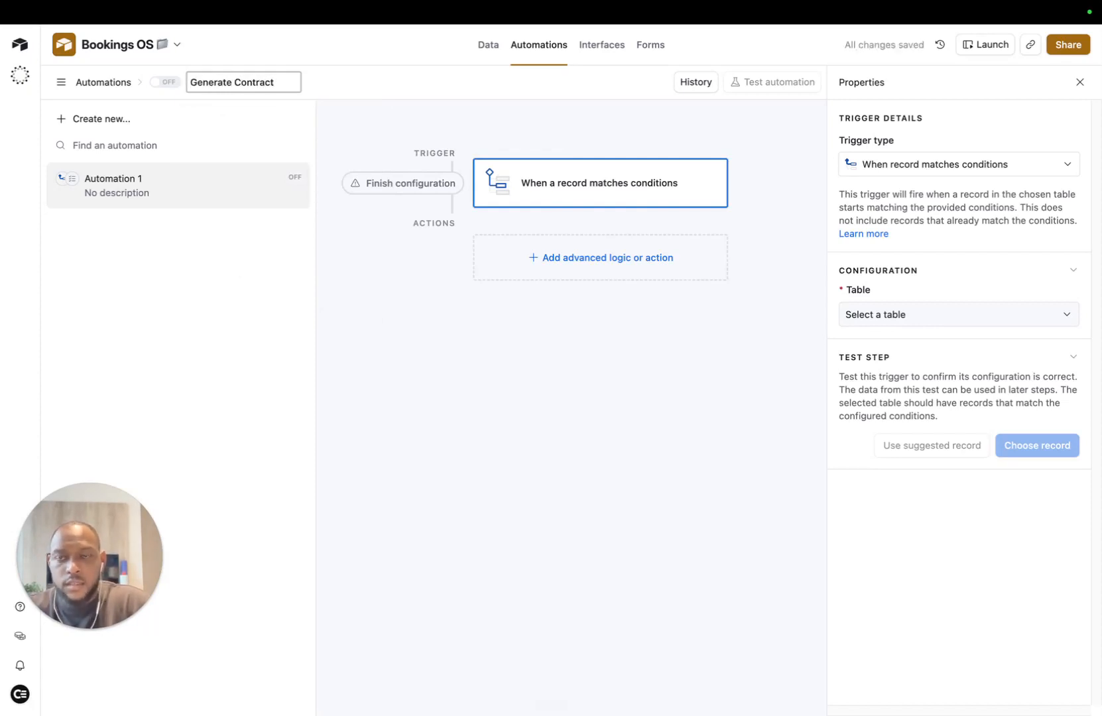
key(Return)
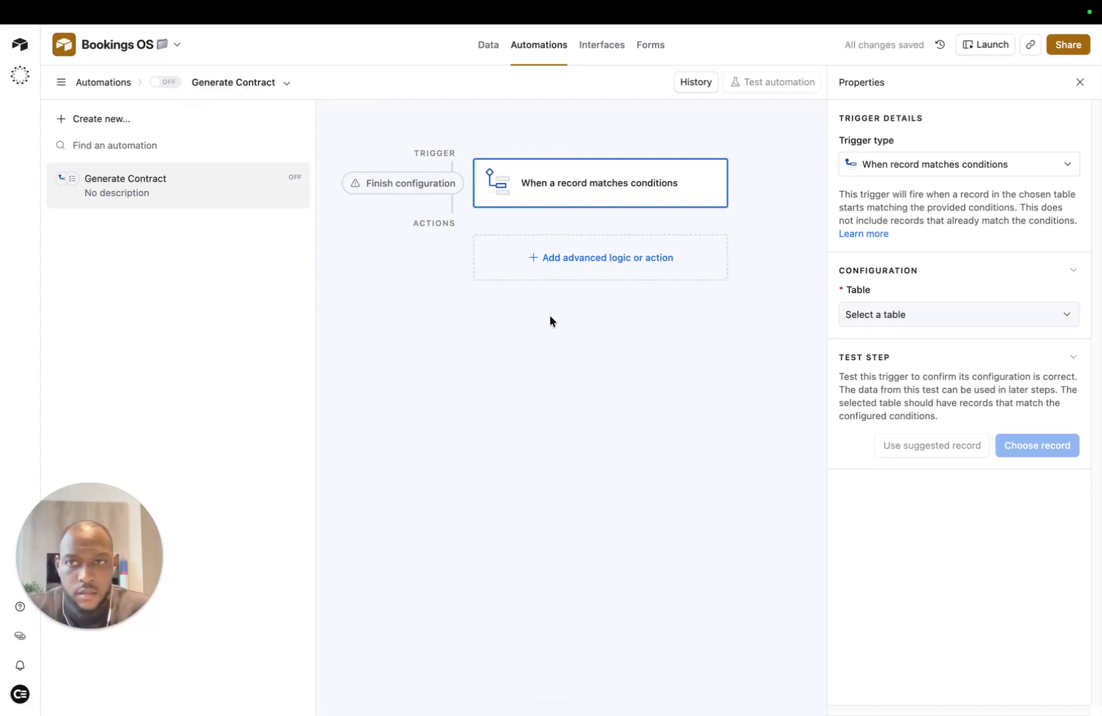
Step: Make the trigger watch the Bookings table for records whose Status is Booking Created
click(875, 316)
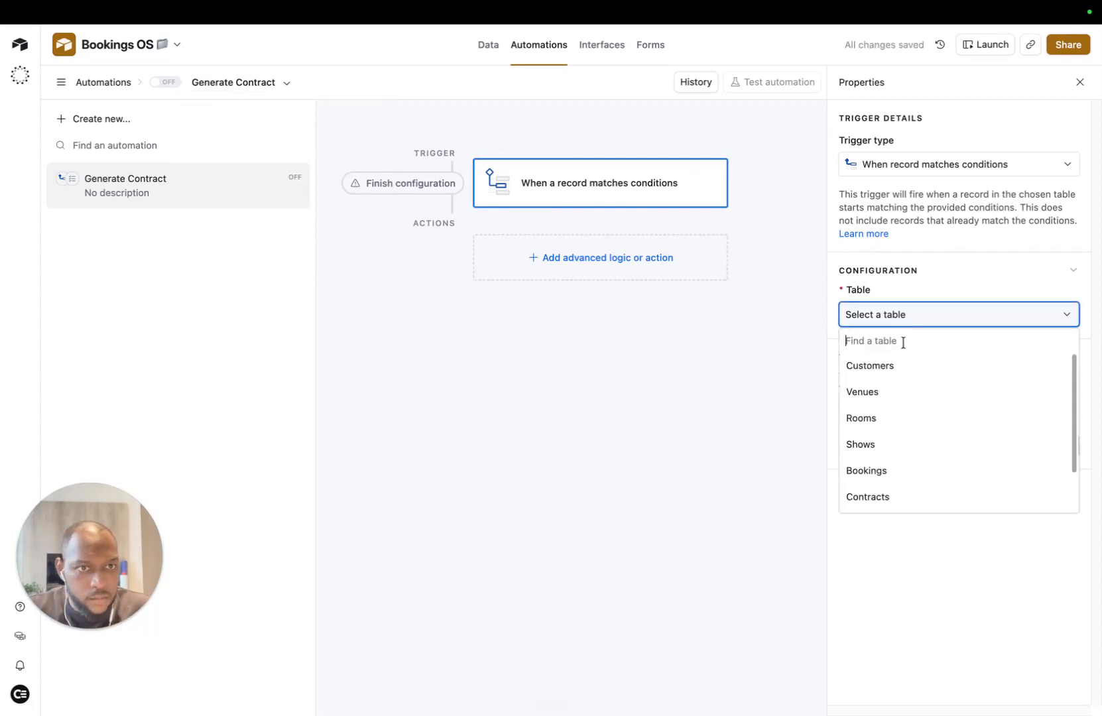
click(911, 471)
click(882, 373)
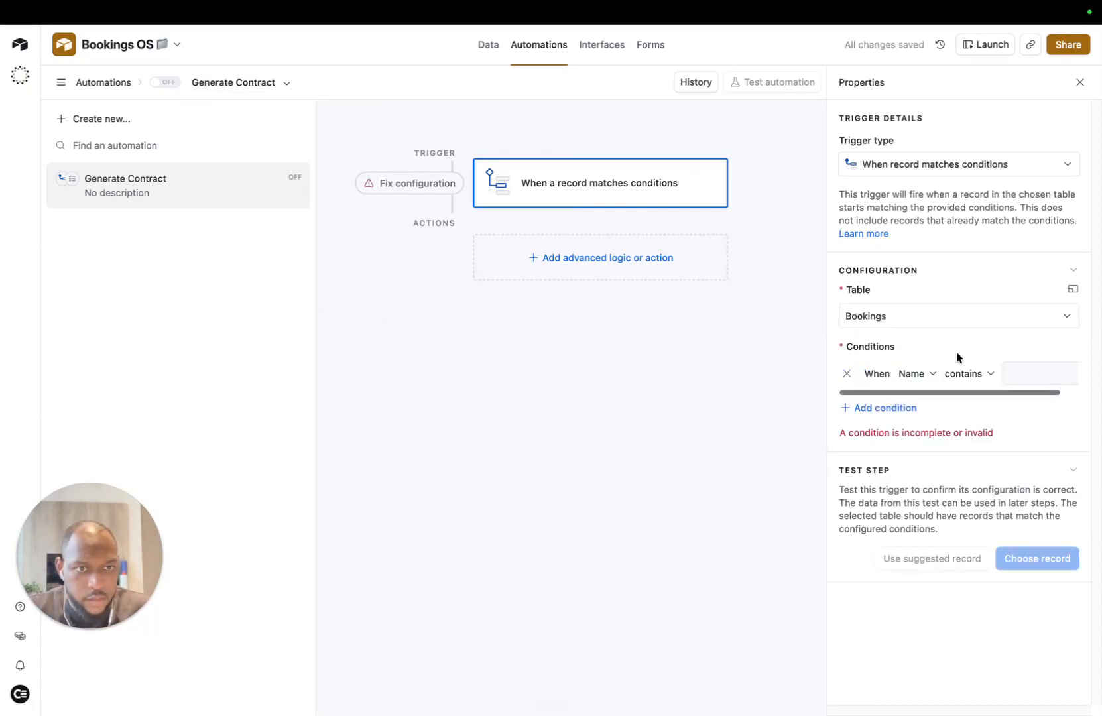
click(916, 374)
scroll(940, 507, down, 2)
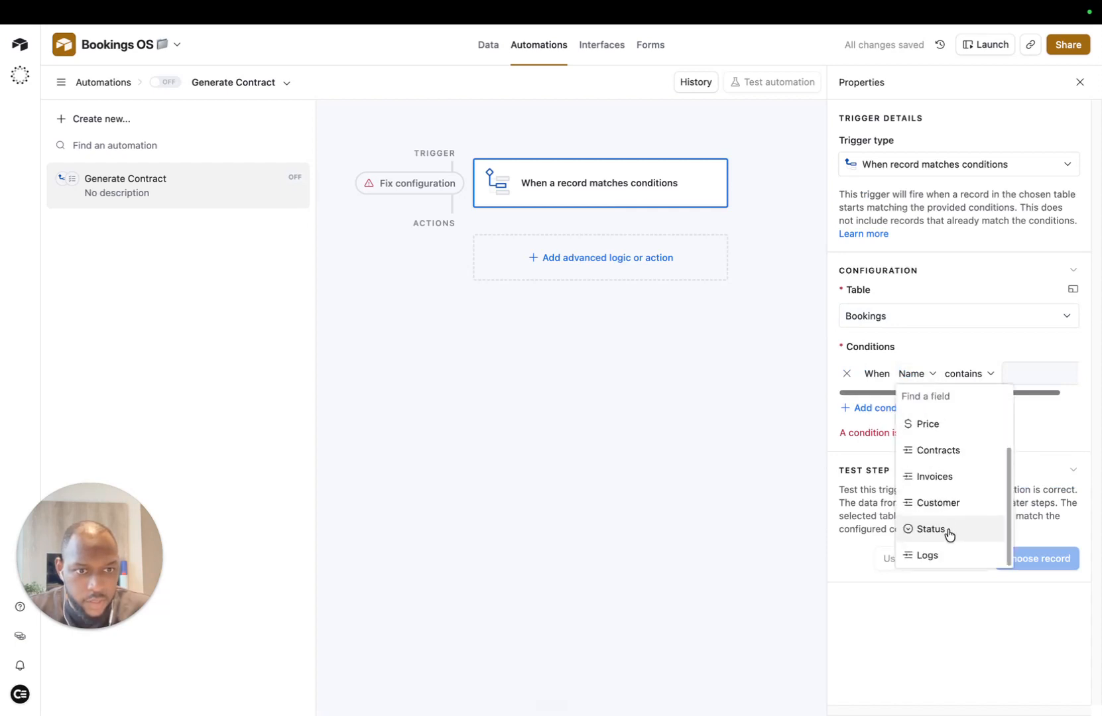
click(958, 524)
click(1025, 375)
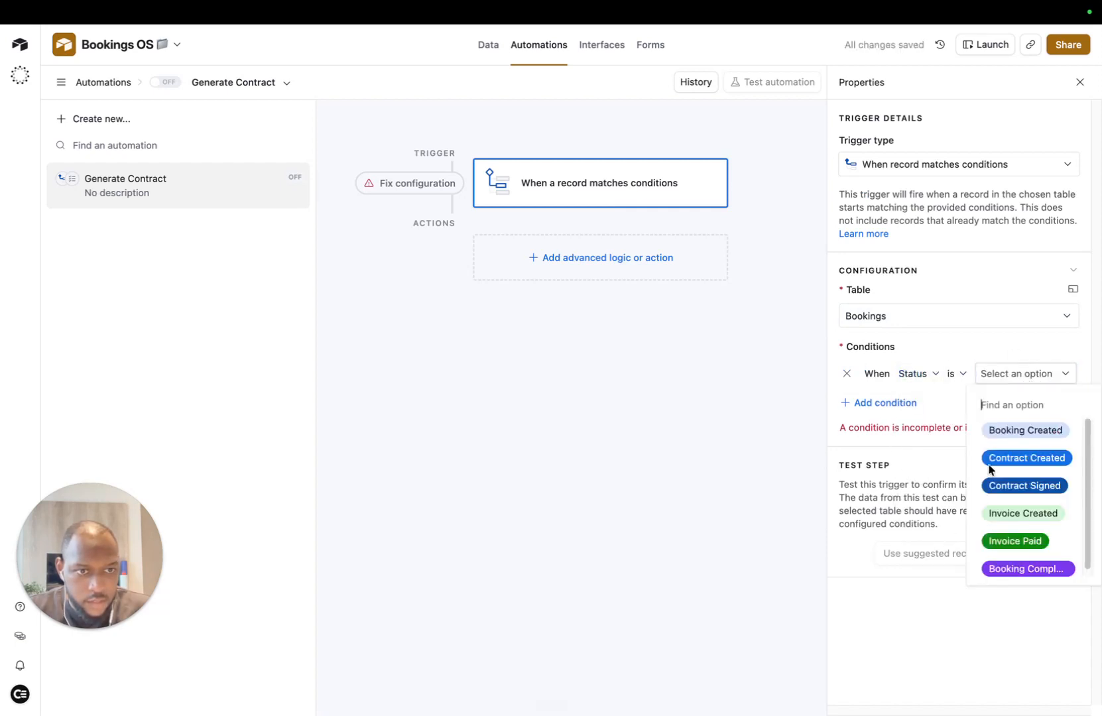
click(1025, 430)
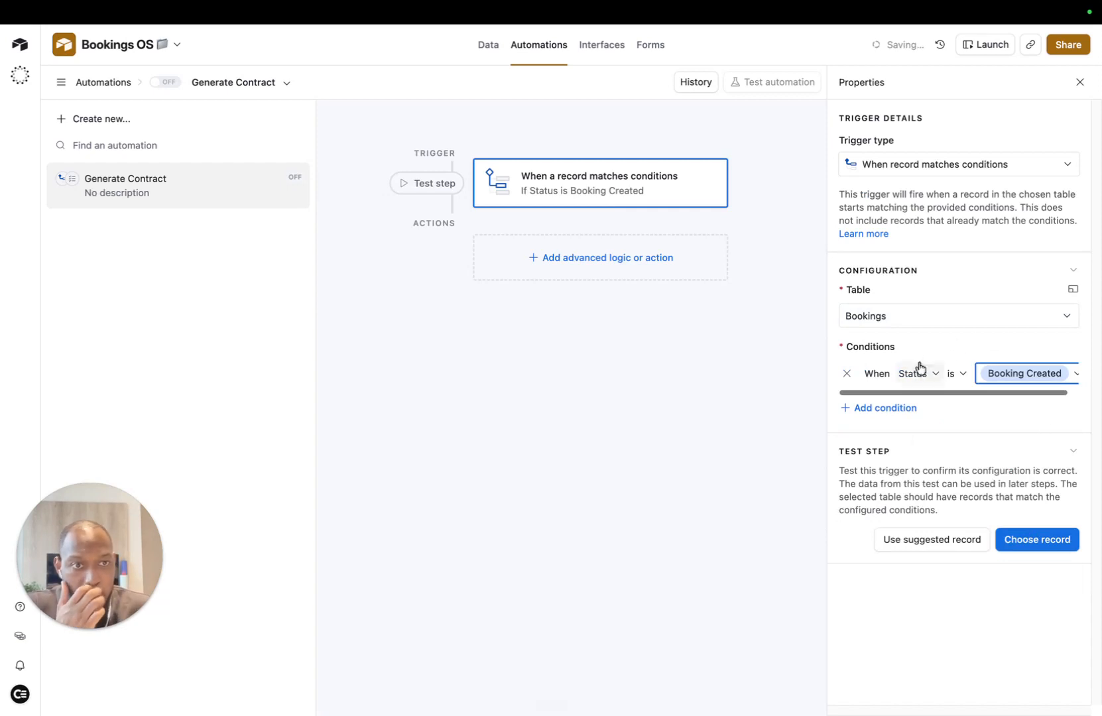
Step: Add a Run script action to the automation
click(477, 255)
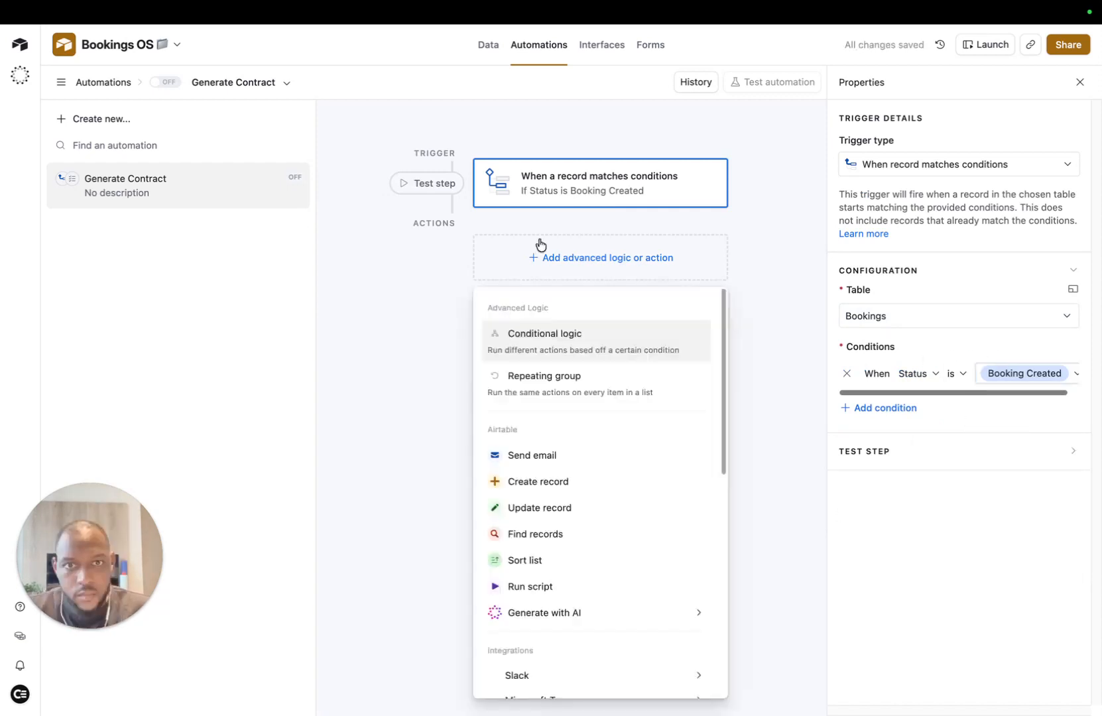
scroll(596, 524, down, 8)
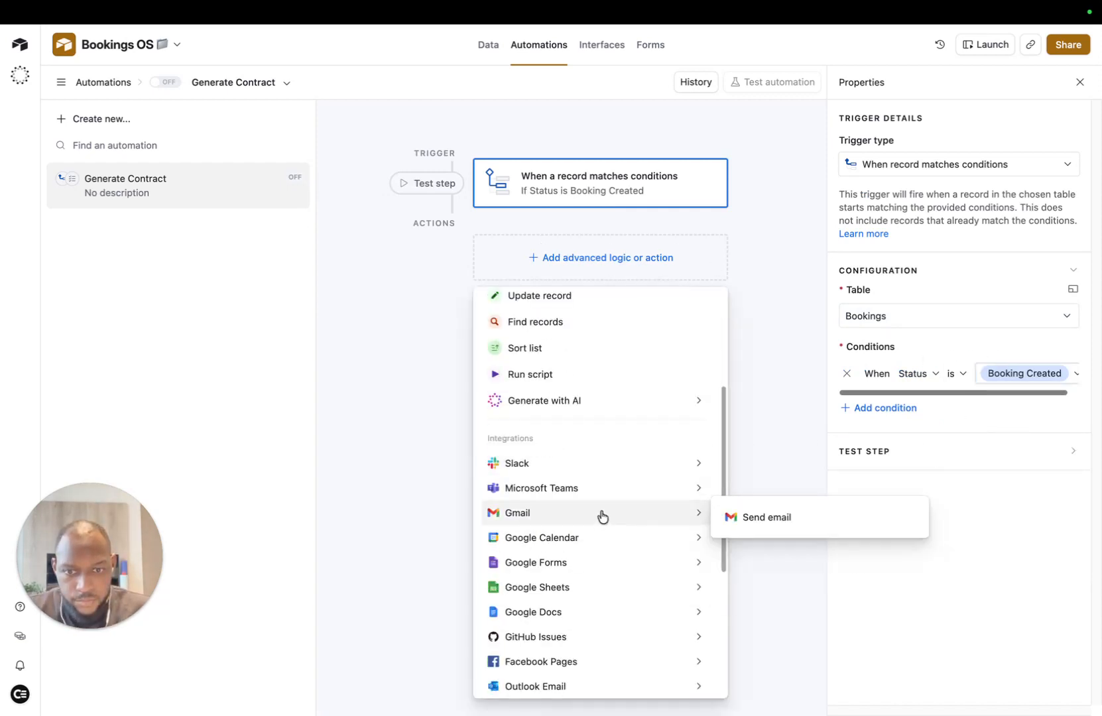
mouse_move(615, 456)
scroll(597, 424, up, 8)
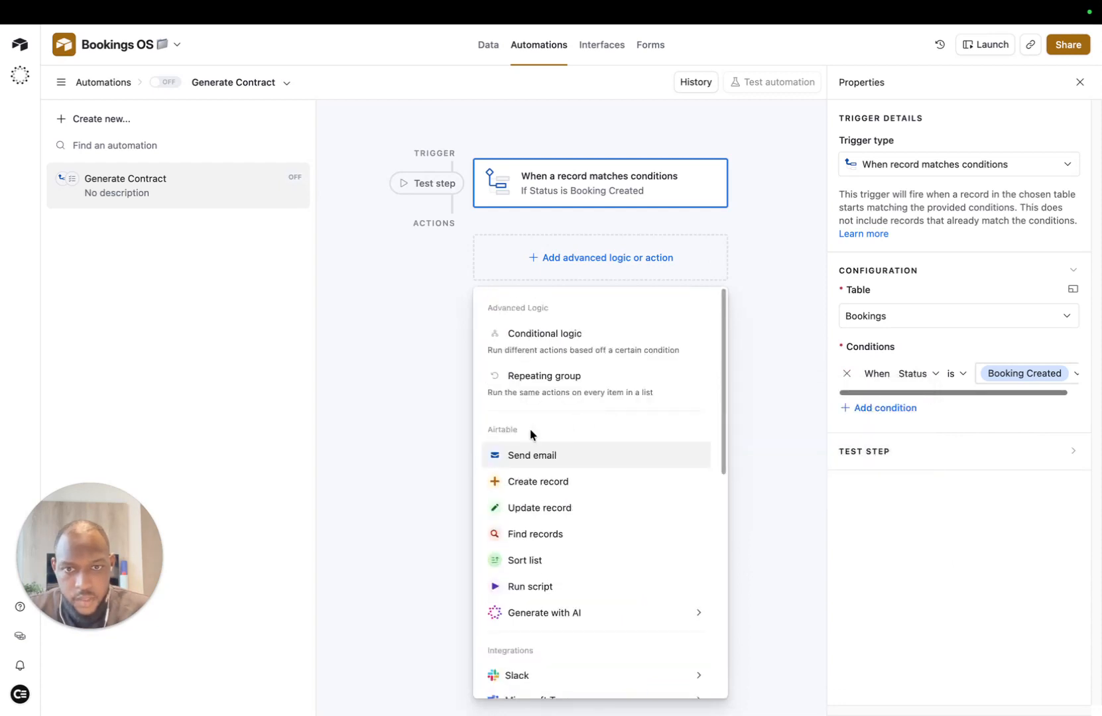
click(530, 587)
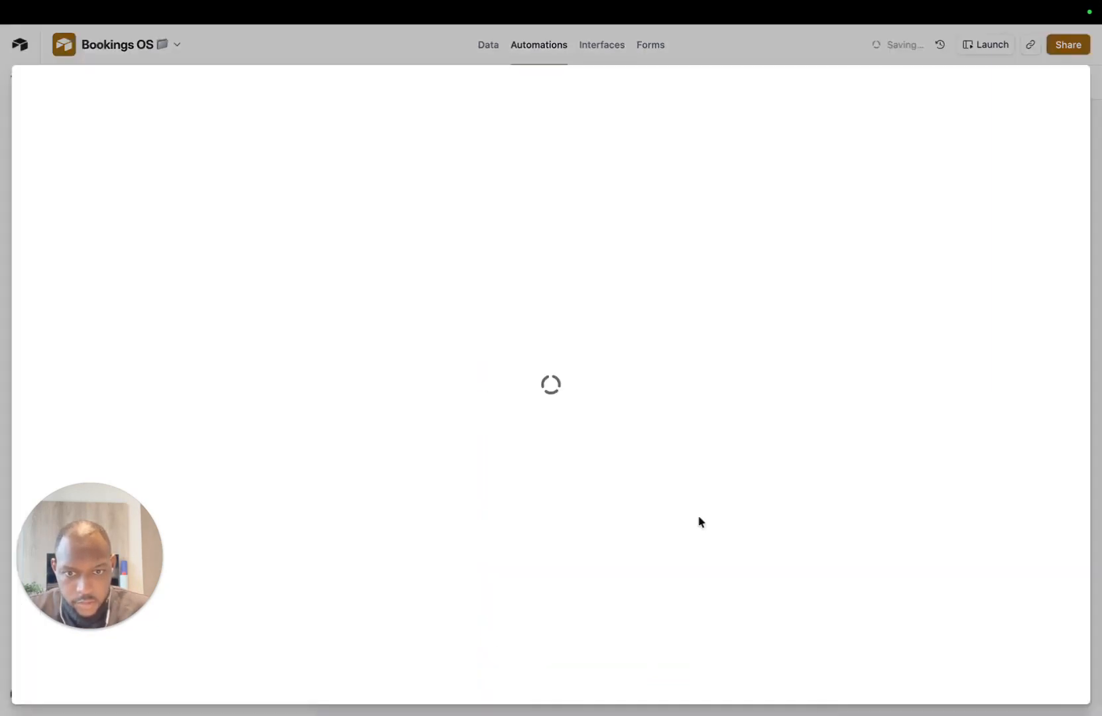
Step: Replace the sample code with the prepared webhook script
drag(463, 129, 268, 135)
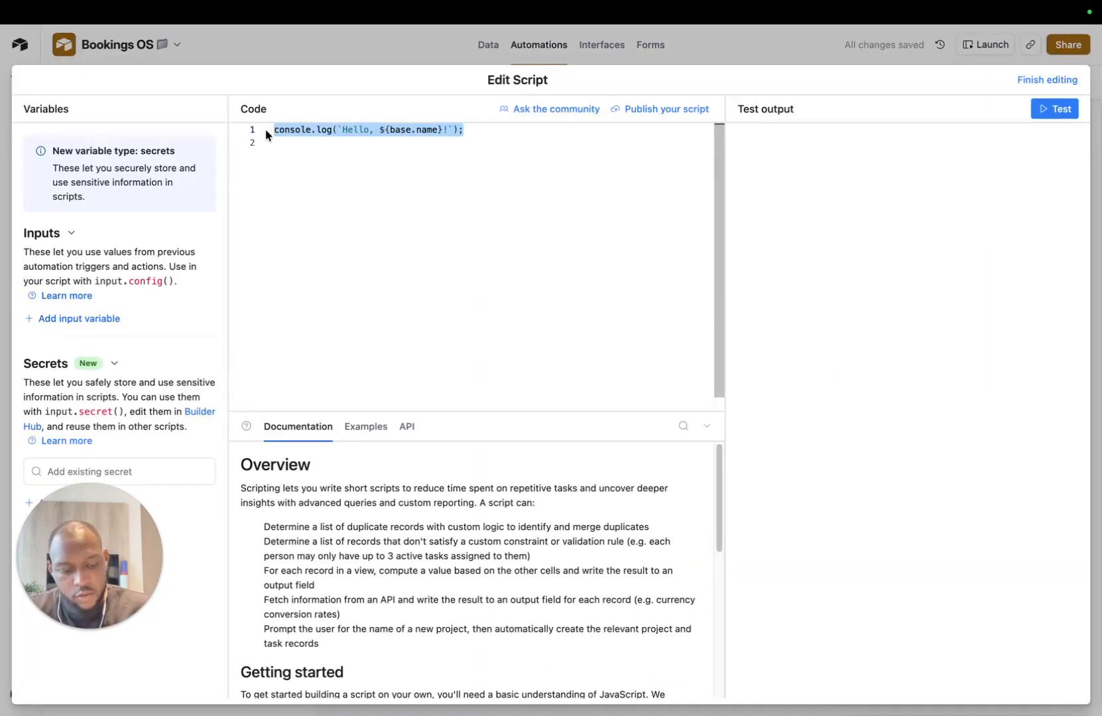
key(BackSpace)
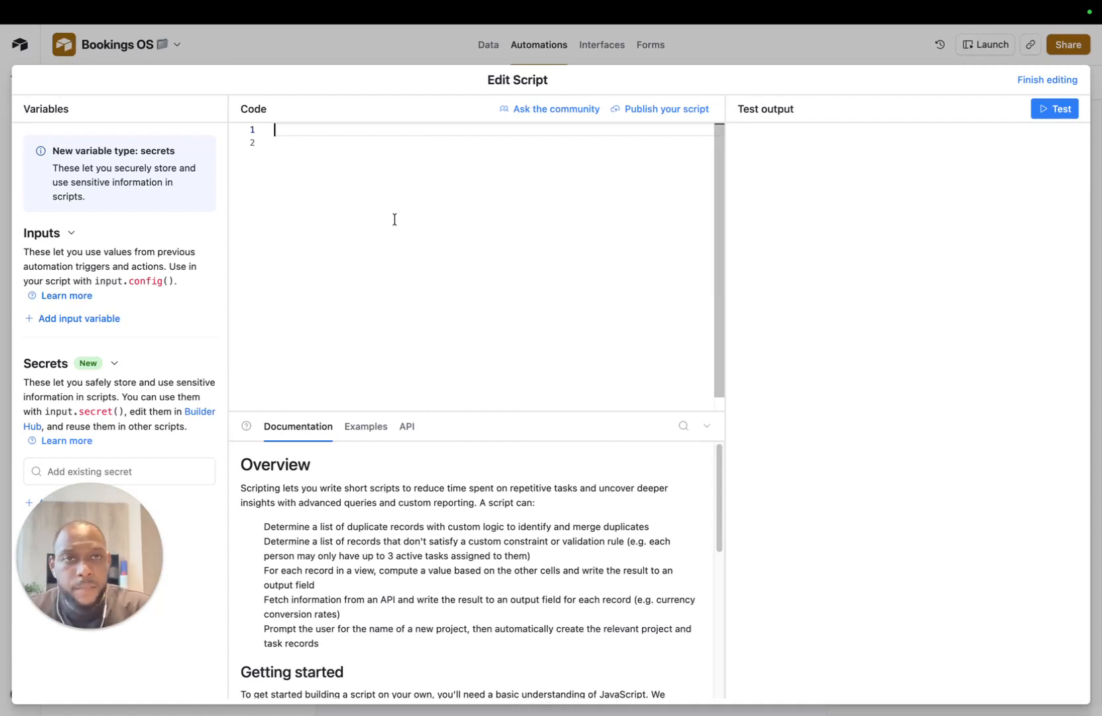
text(// Simple webhook trigger — sends only record ID to Make.com const WEBHOOK_URL = "";  const recordId = input.config().recordId   await fetch(WEBHOOK_URL, {     method: 'POST',     headers: { 'Content-Type': 'application/json' },     body: JSON.stringify({ record_id: recordId }) });)
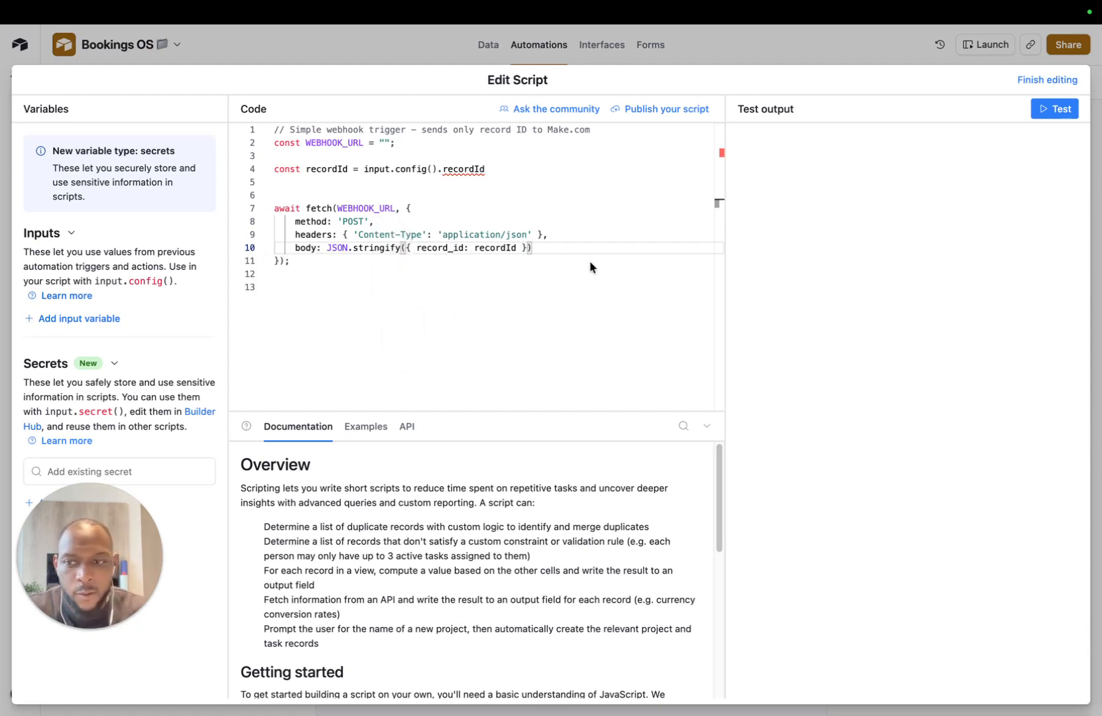
Step: Copy the Make webhook URL into the WEBHOOK_URL value on line 2
mouse_move(569, 4)
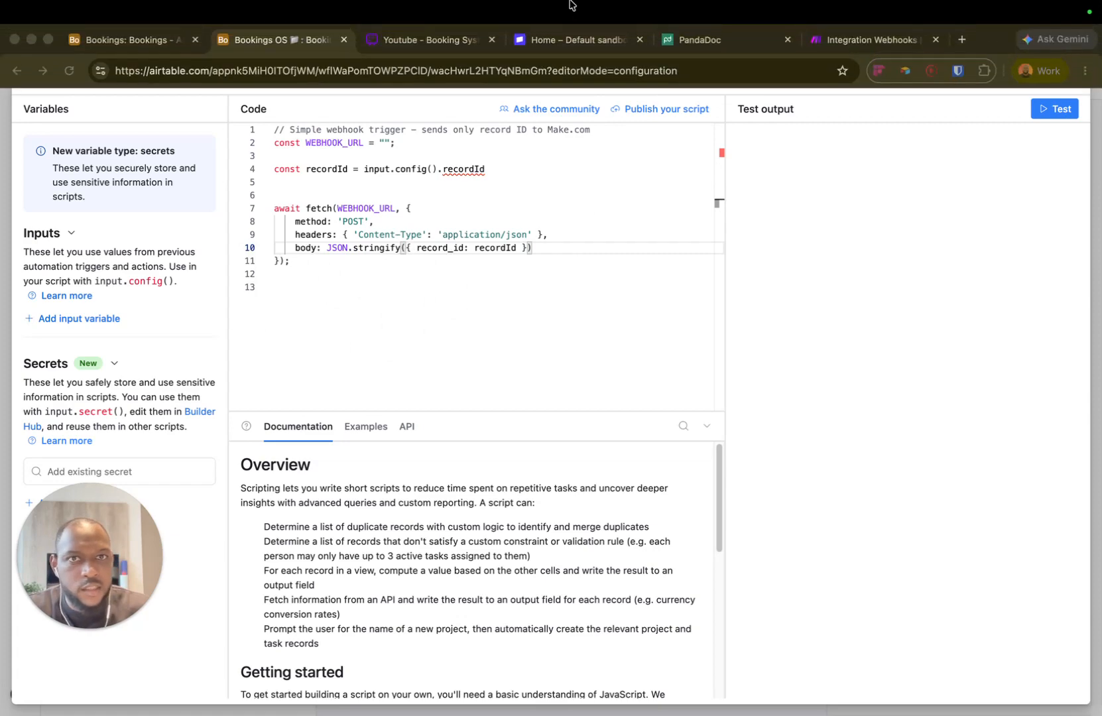
click(839, 38)
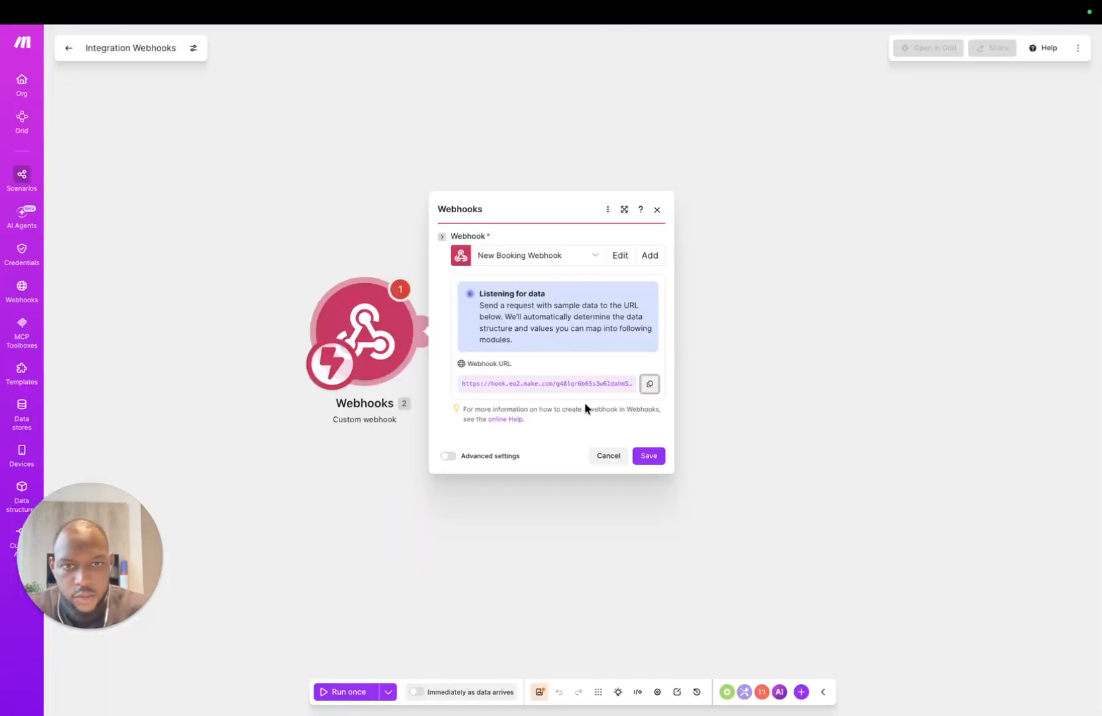
key(ctrl+Right)
key(ctrl+Left)
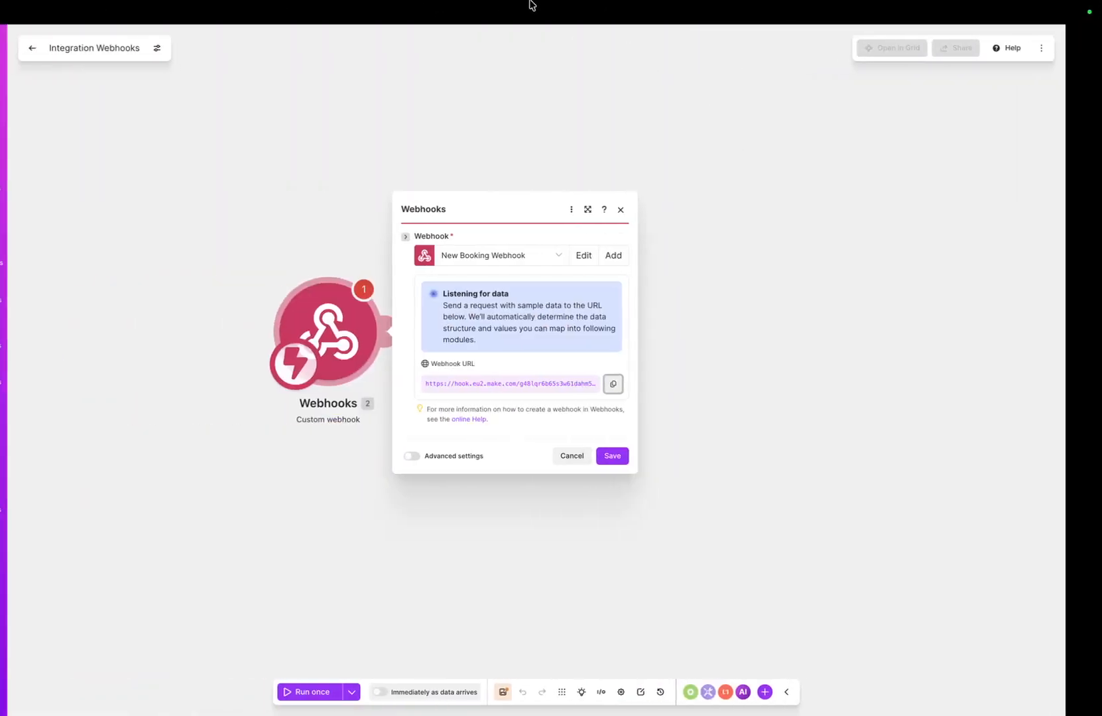
mouse_move(381, 5)
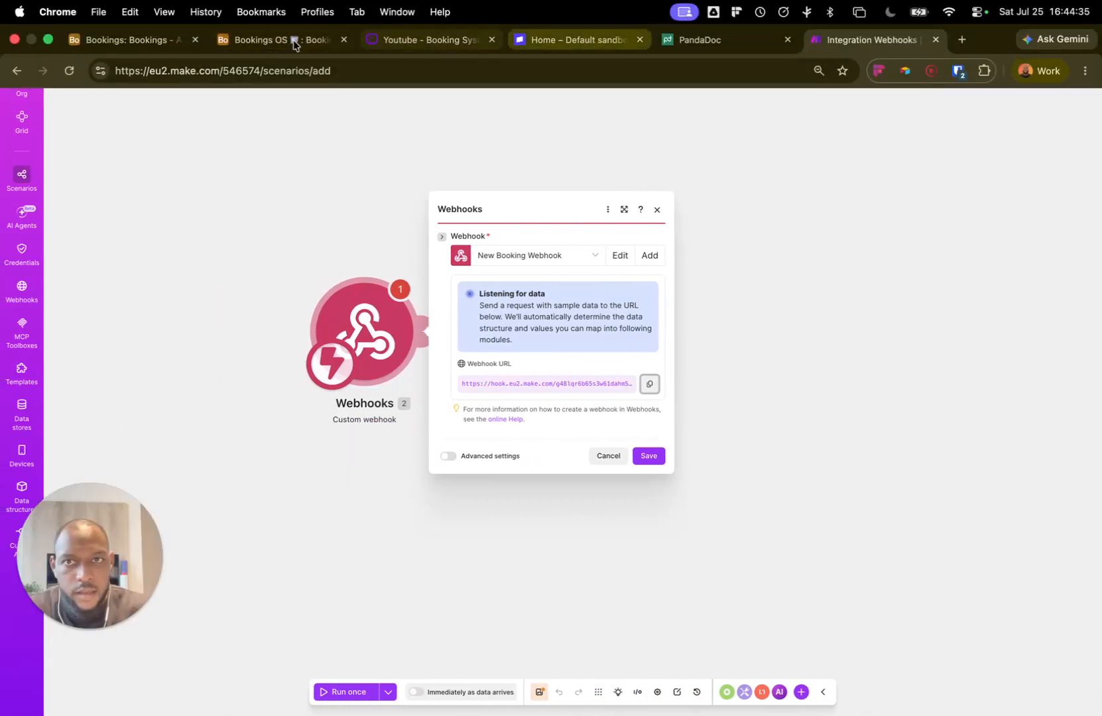
click(277, 41)
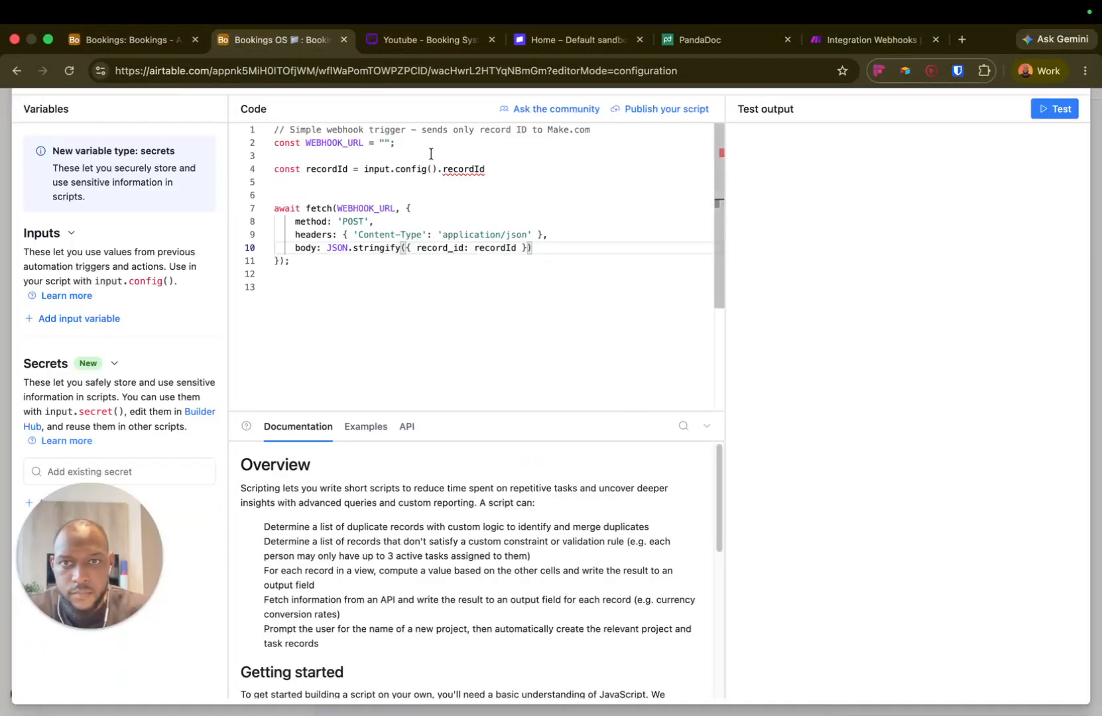
click(383, 144)
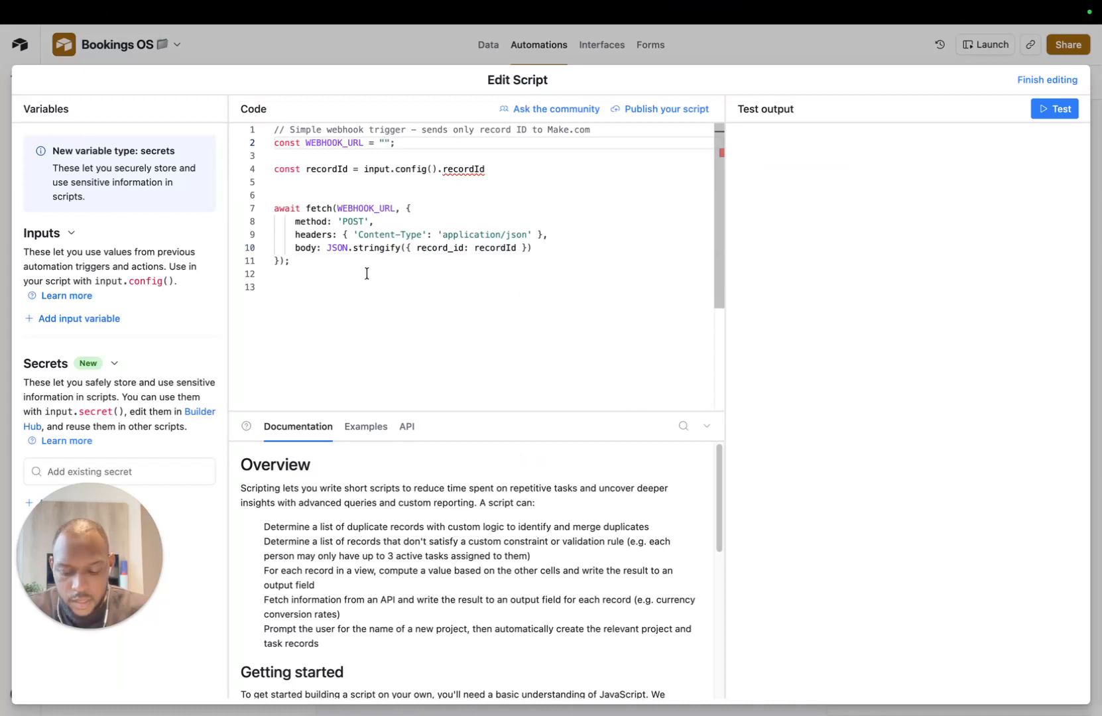
Step: Check the Make webhook dialog, then start a test run of the script
mouse_move(796, 2)
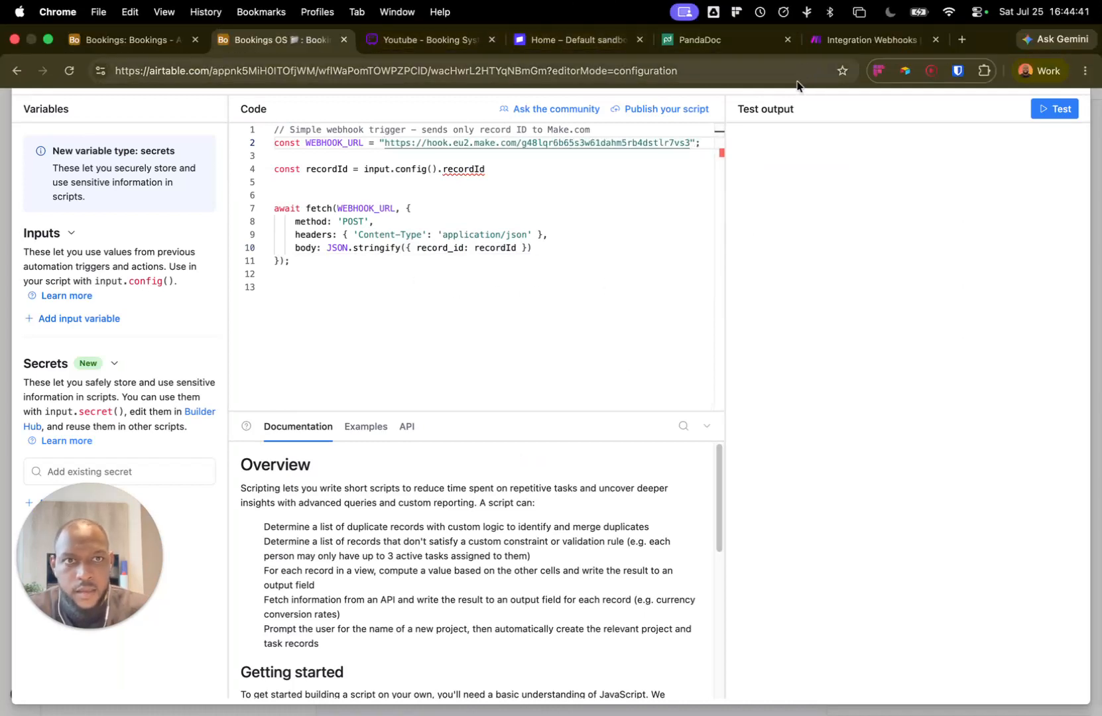
click(820, 41)
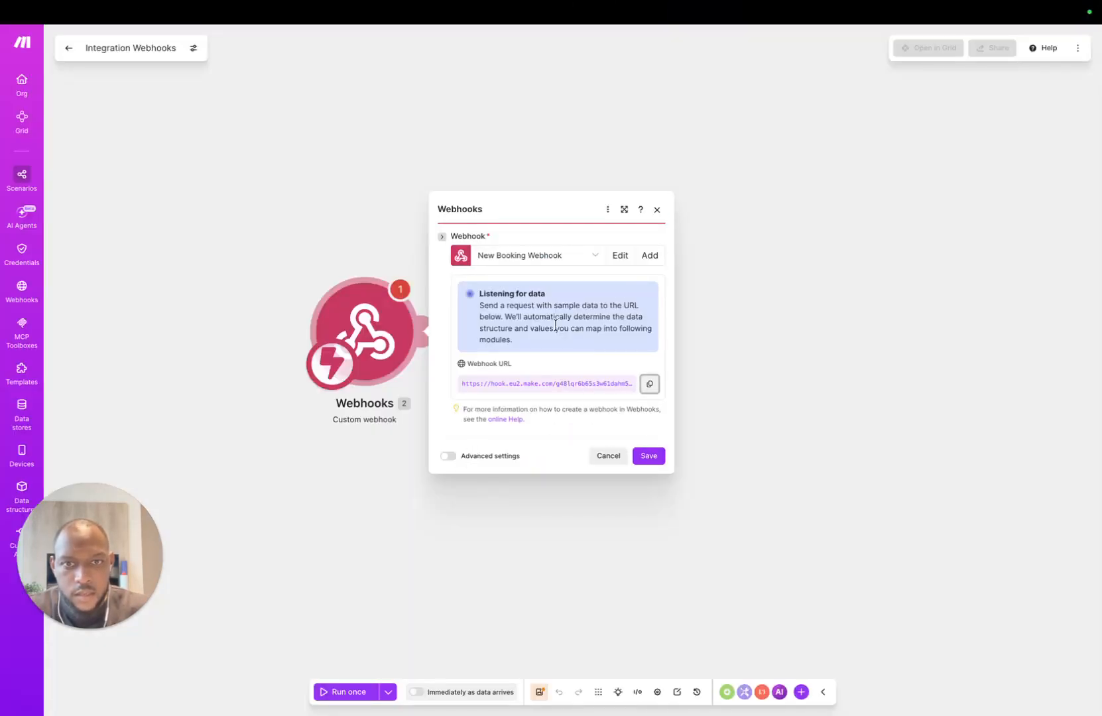
click(255, 39)
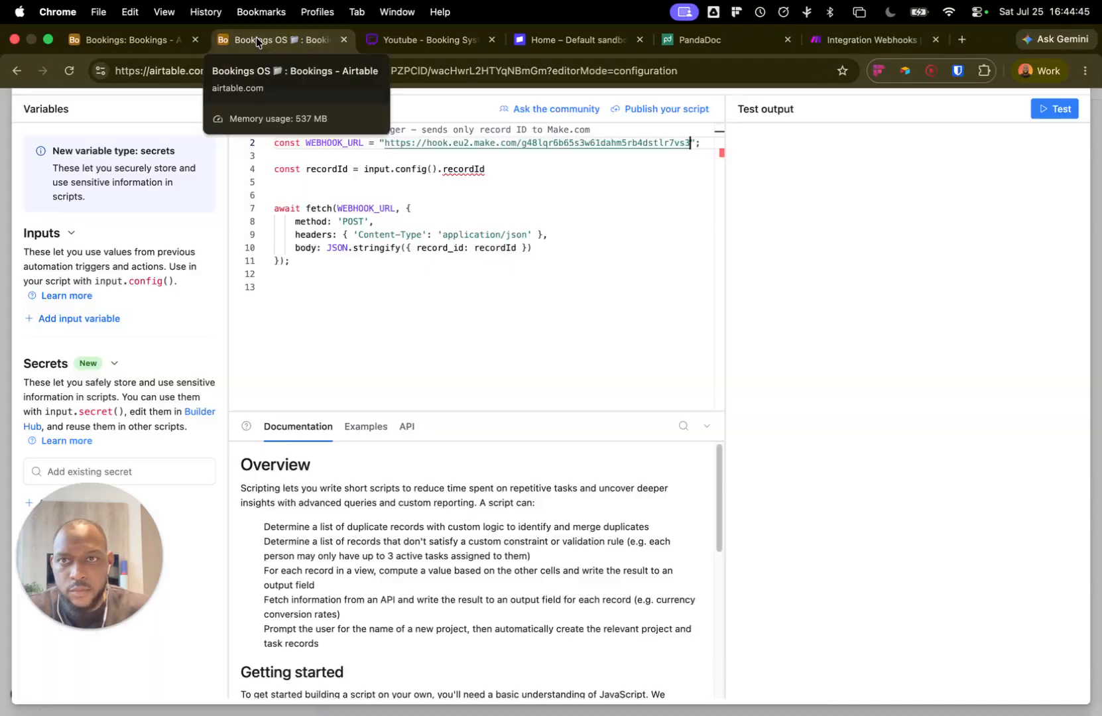
click(1049, 116)
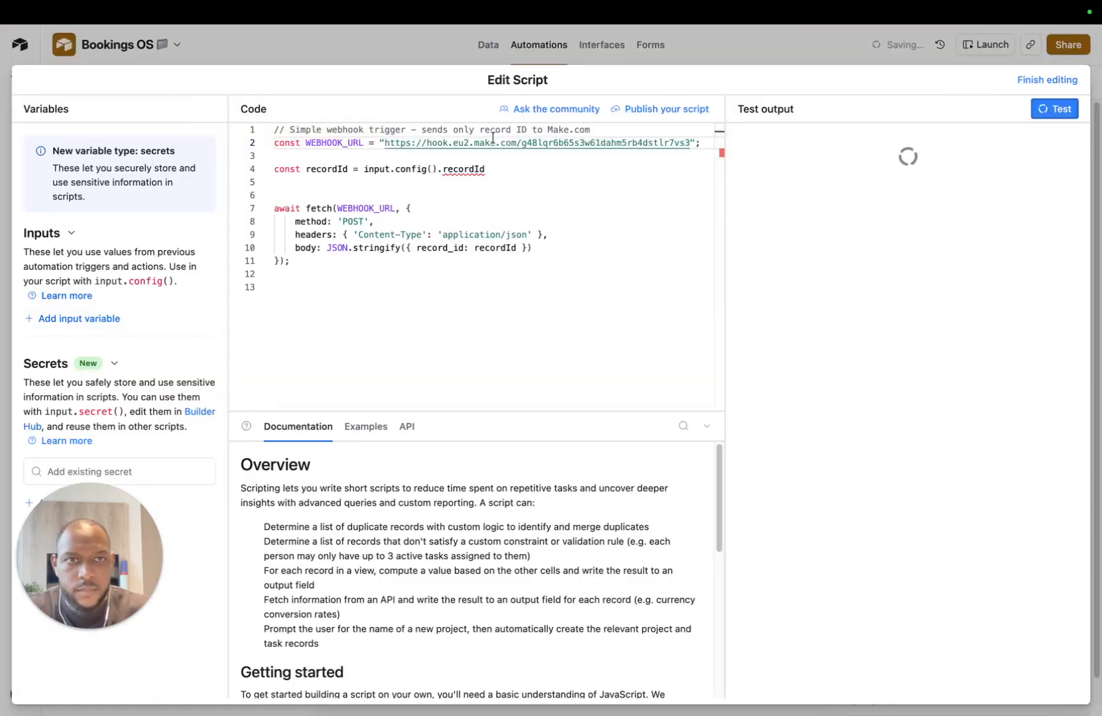
Step: Run a script test and reopen the script action for editing
click(1045, 80)
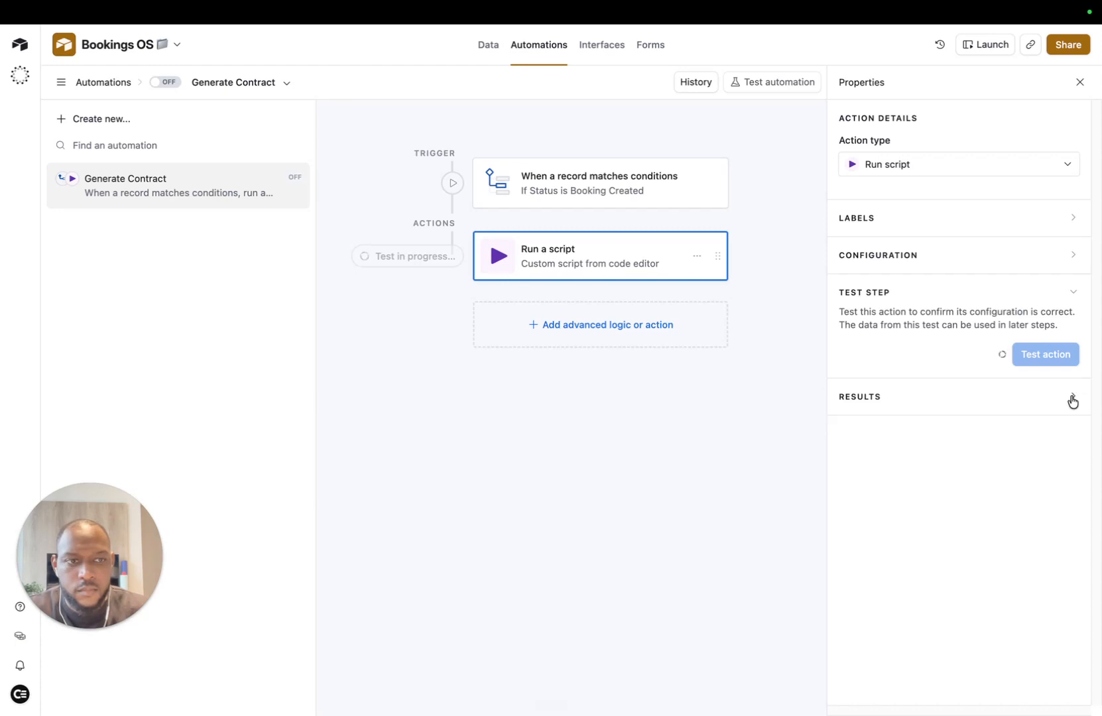
click(621, 265)
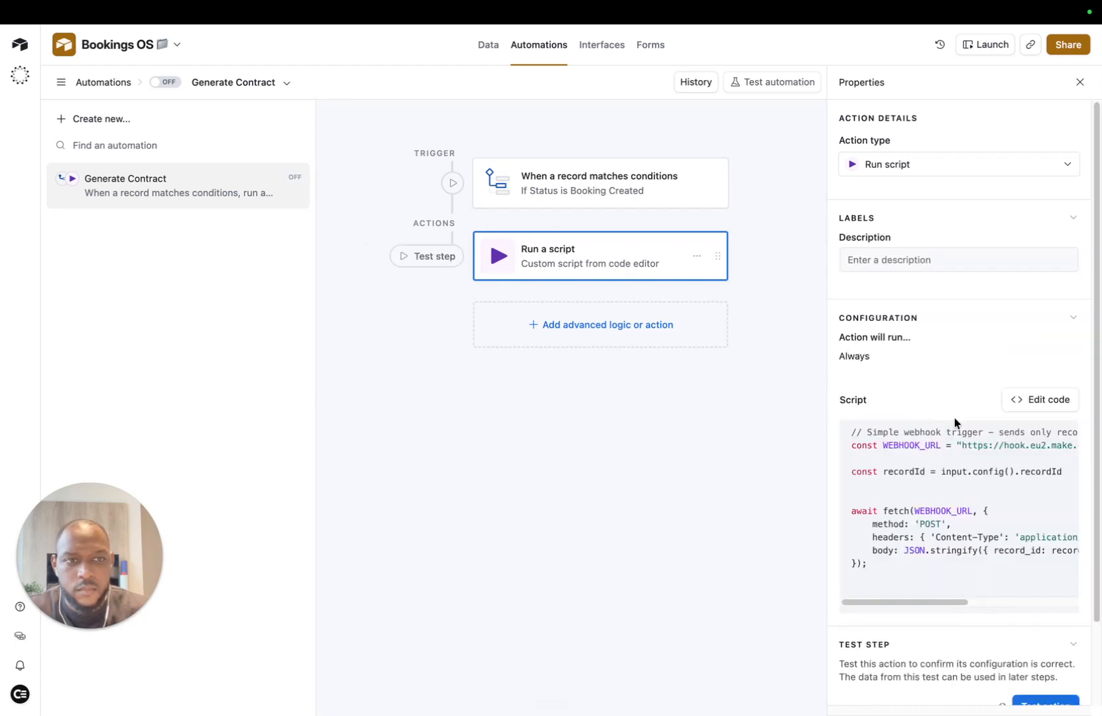
click(1028, 400)
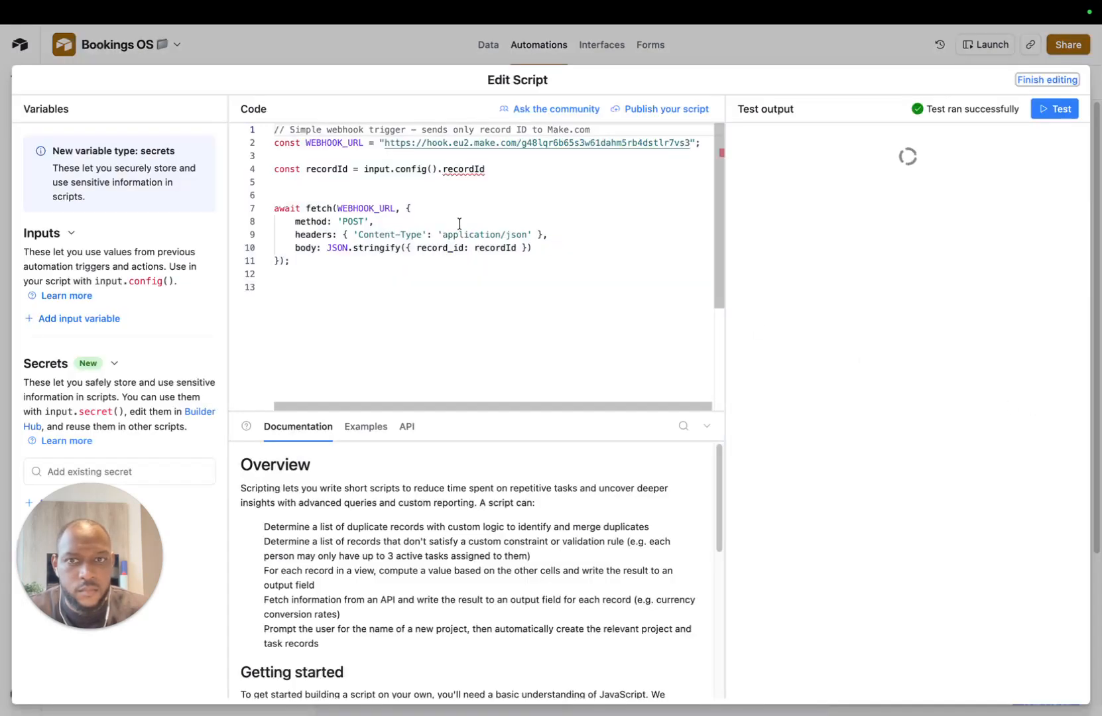
Step: Set the Make webhook to detect new values, then rerun the Airtable script test
mouse_move(505, 5)
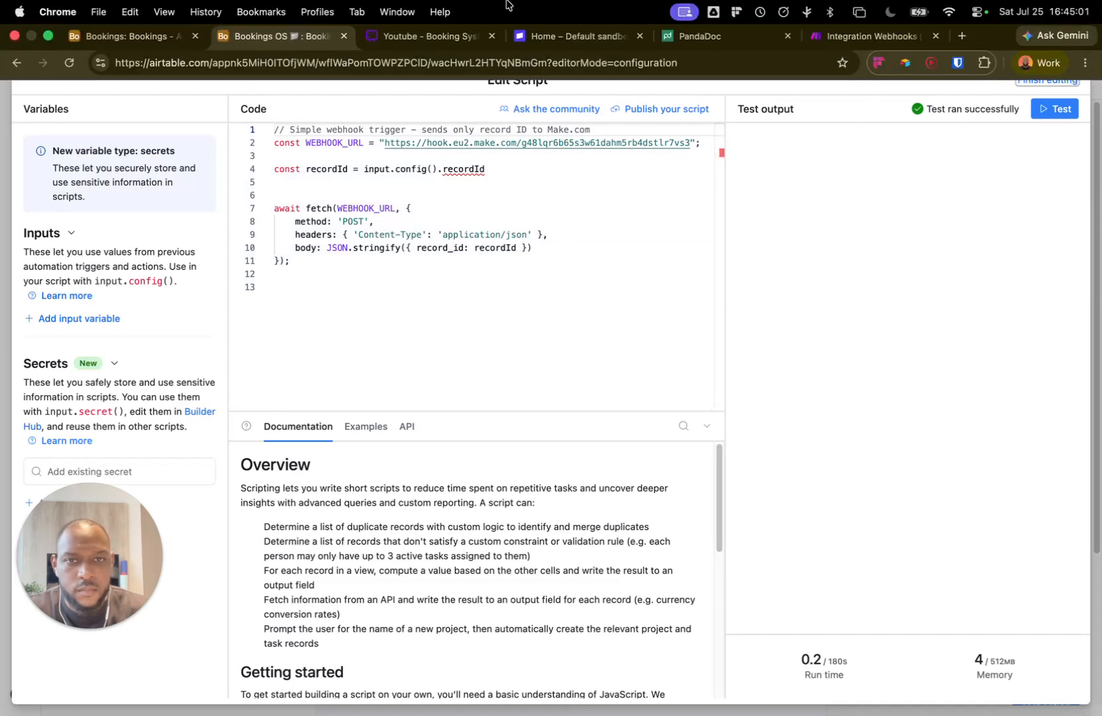
click(855, 36)
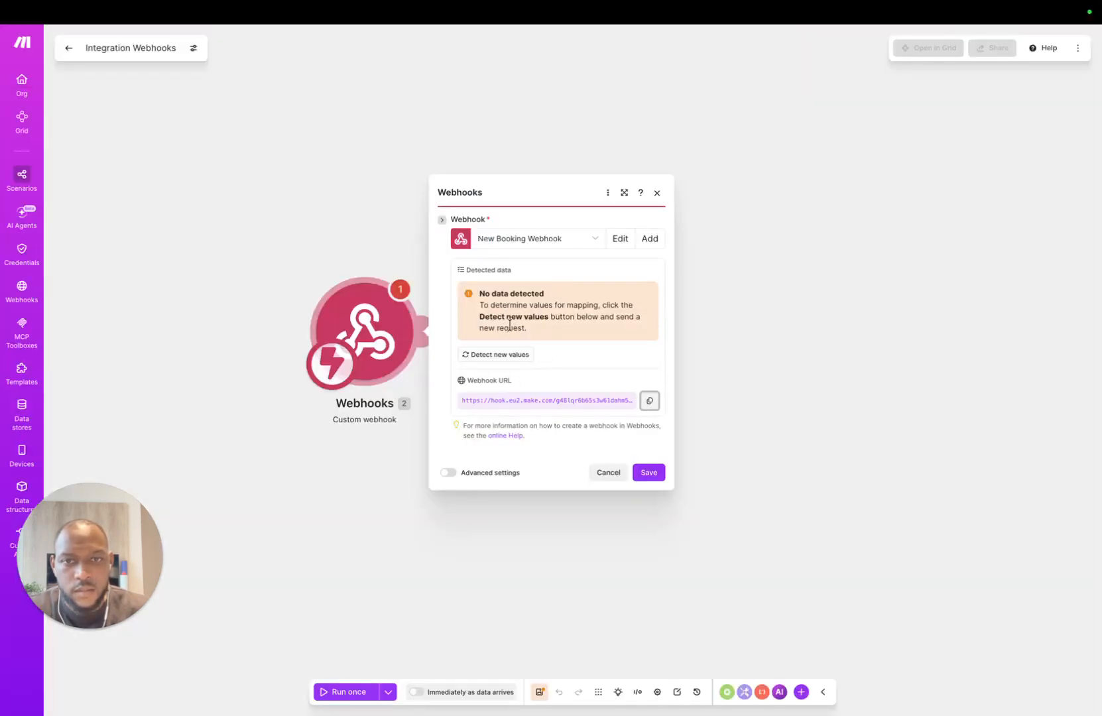
click(506, 355)
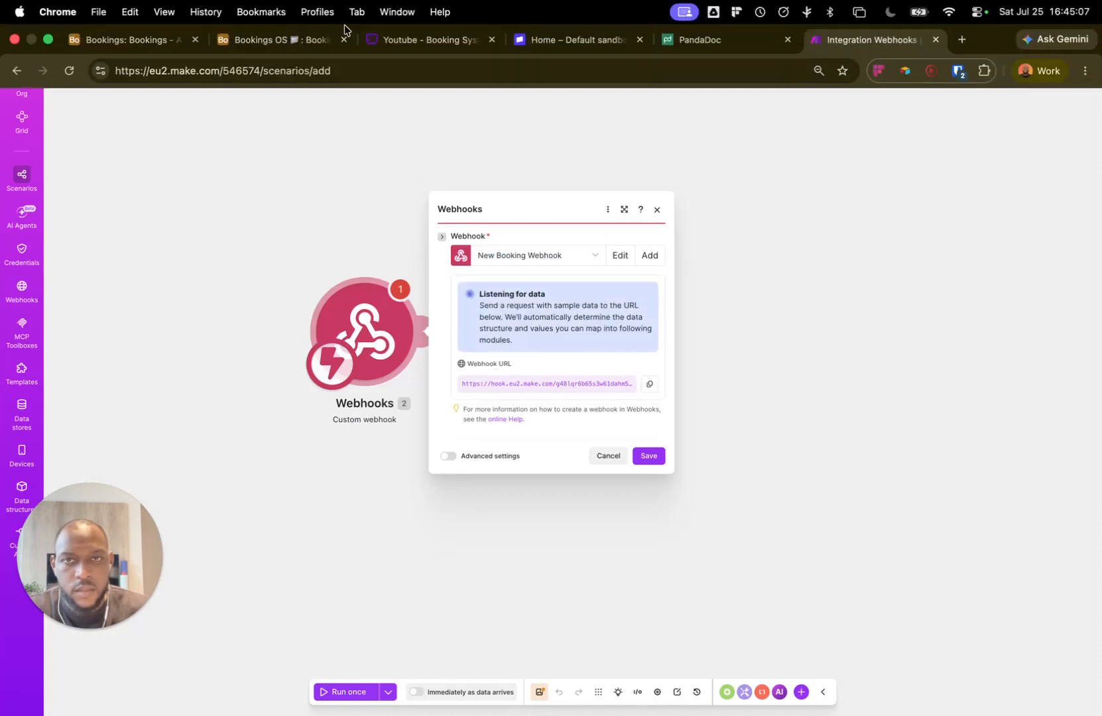
click(272, 40)
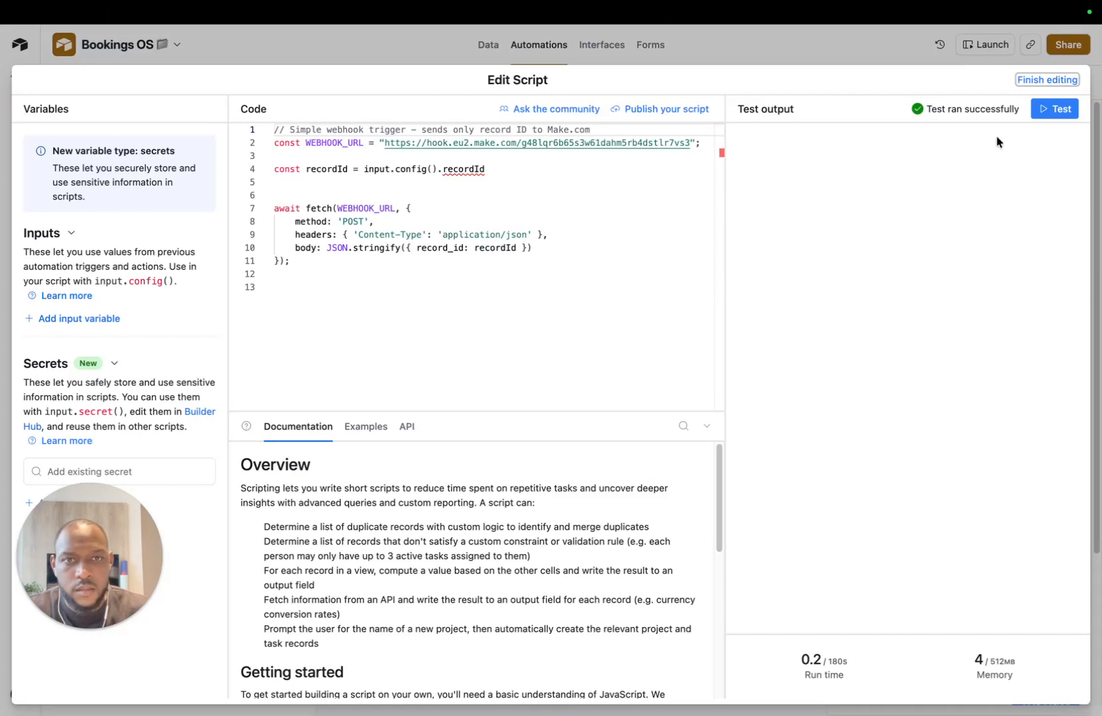
click(1054, 109)
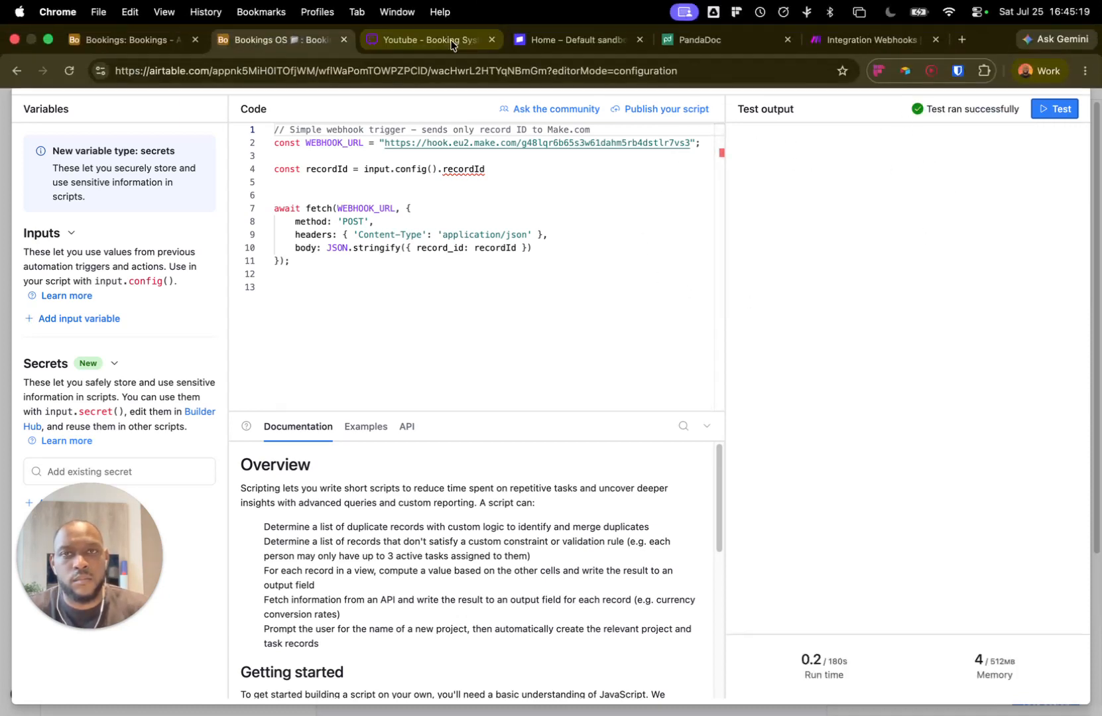
Step: Close the Make webhook settings and the Airtable script editor
click(868, 40)
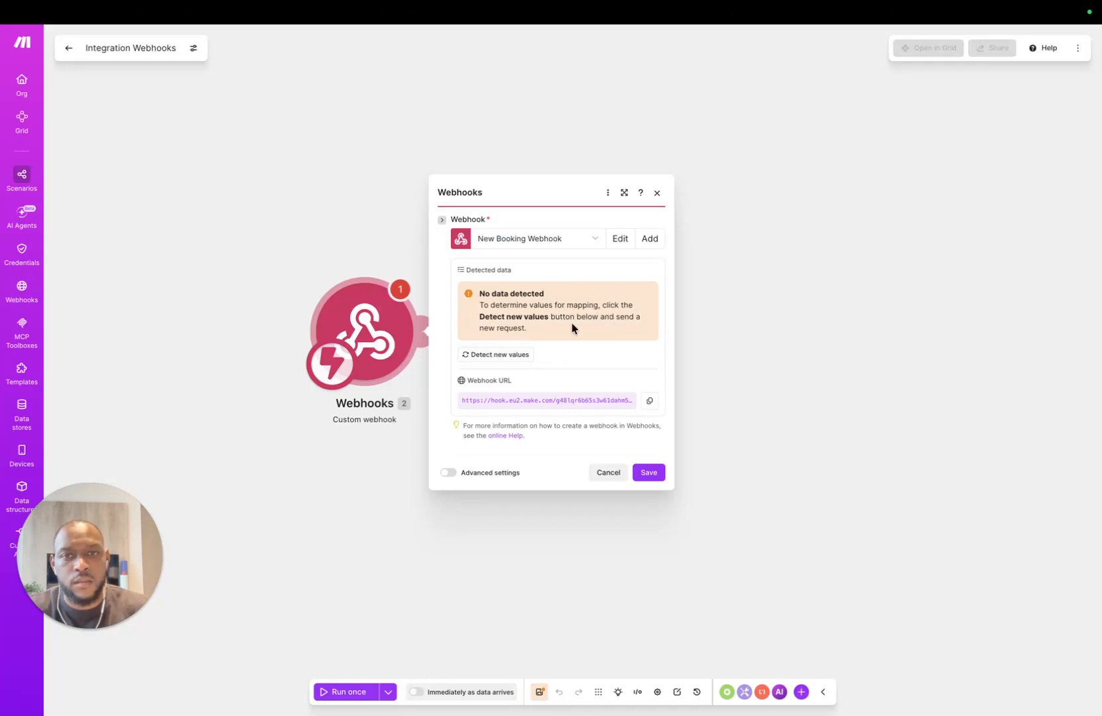
click(649, 473)
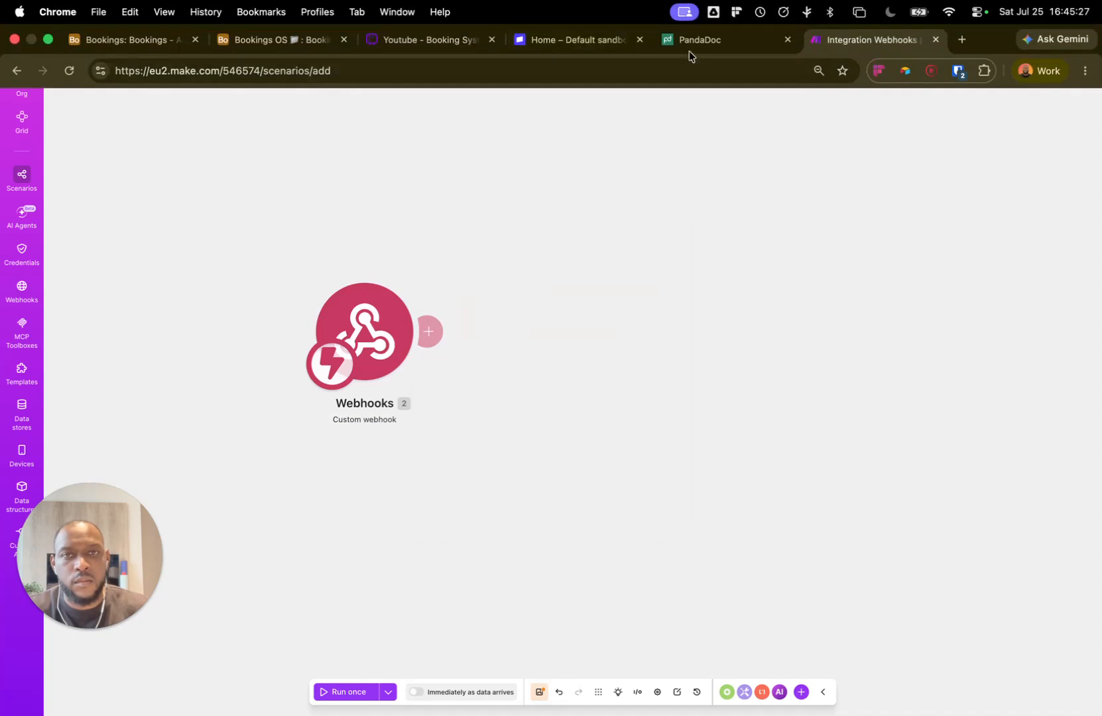
click(278, 40)
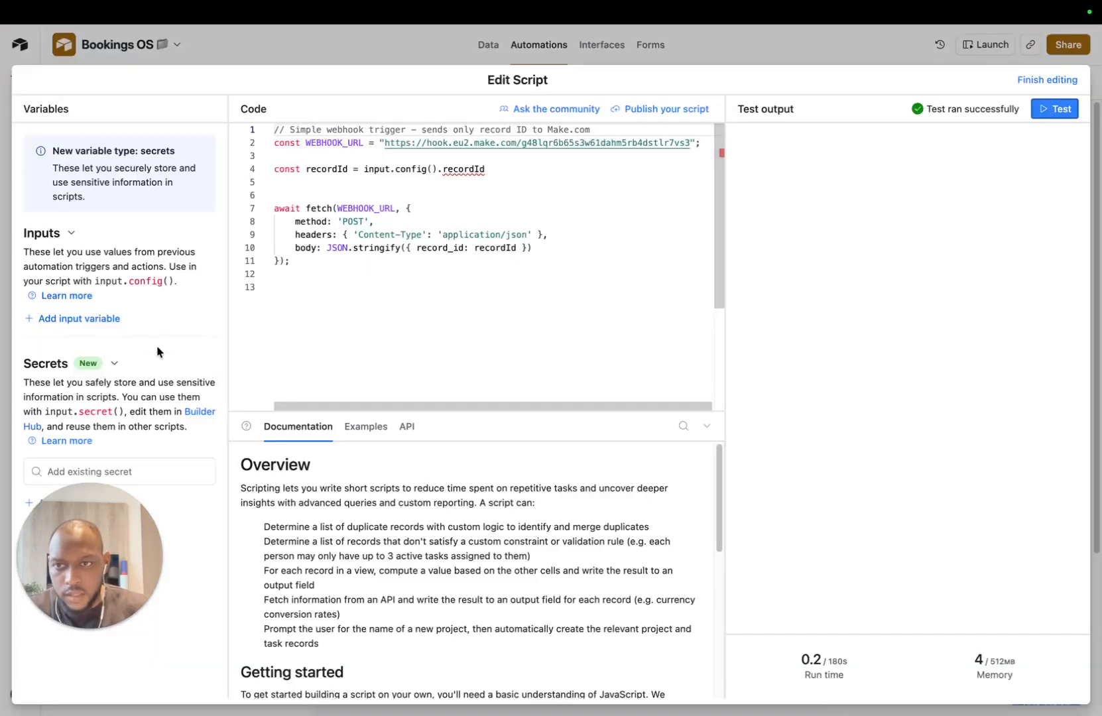
scroll(398, 504, down, 3)
scroll(411, 547, up, 3)
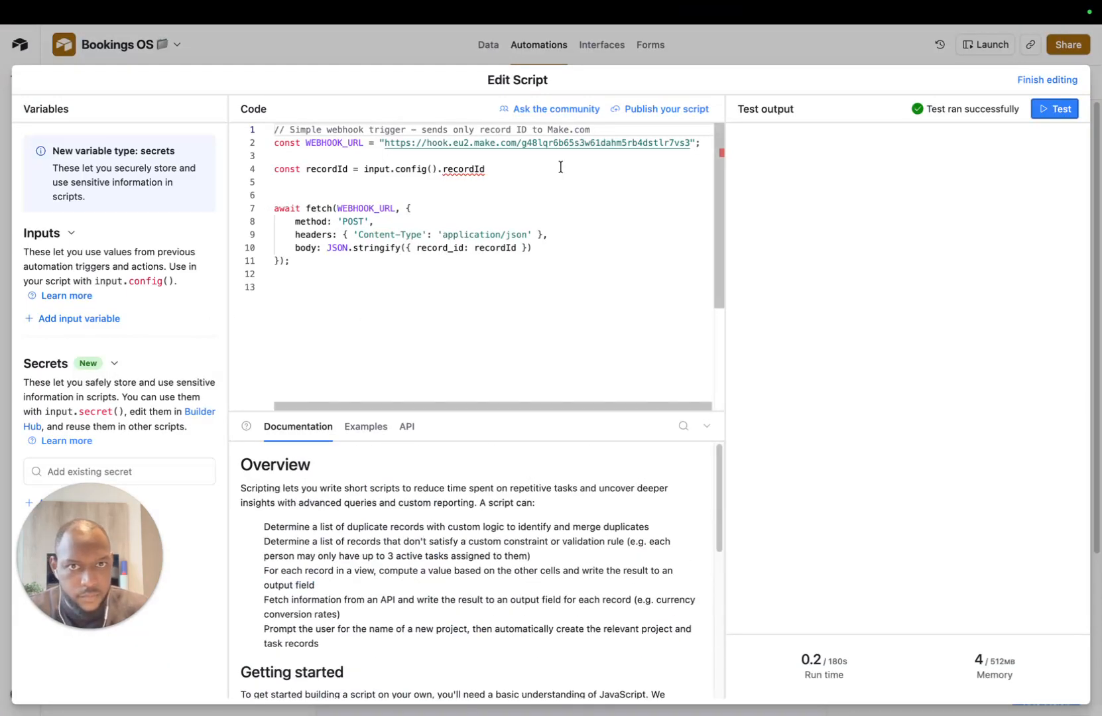
click(819, 46)
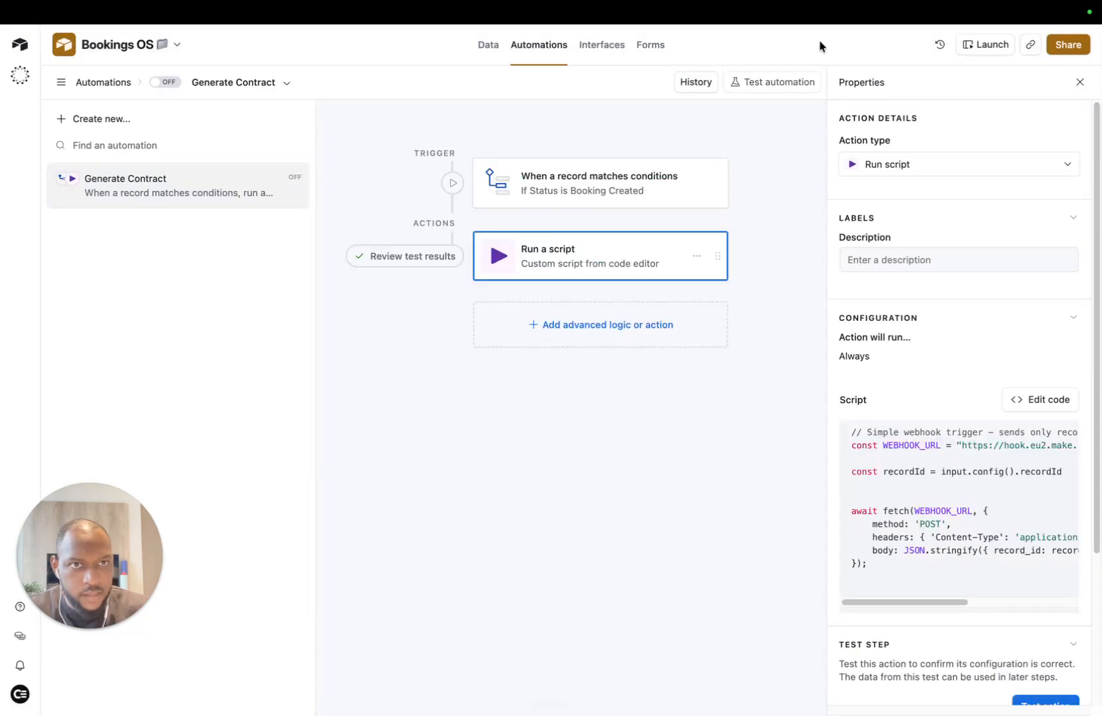
Step: Test the Generate Contract trigger with a chosen matching record
click(565, 187)
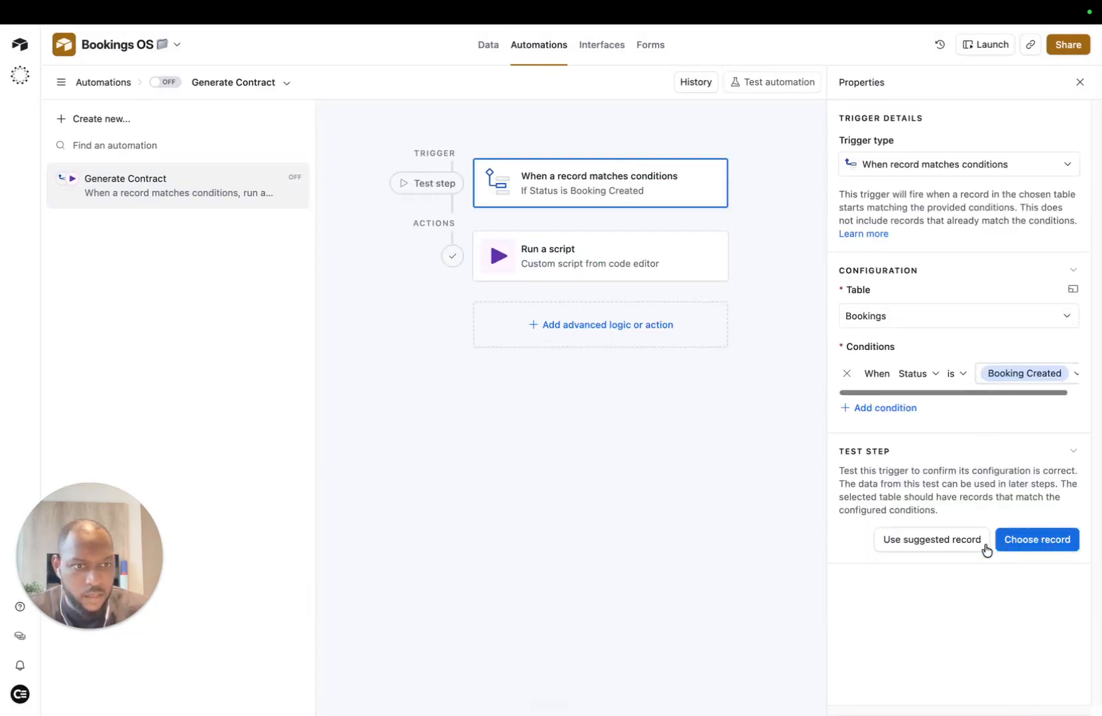
click(1007, 538)
click(546, 263)
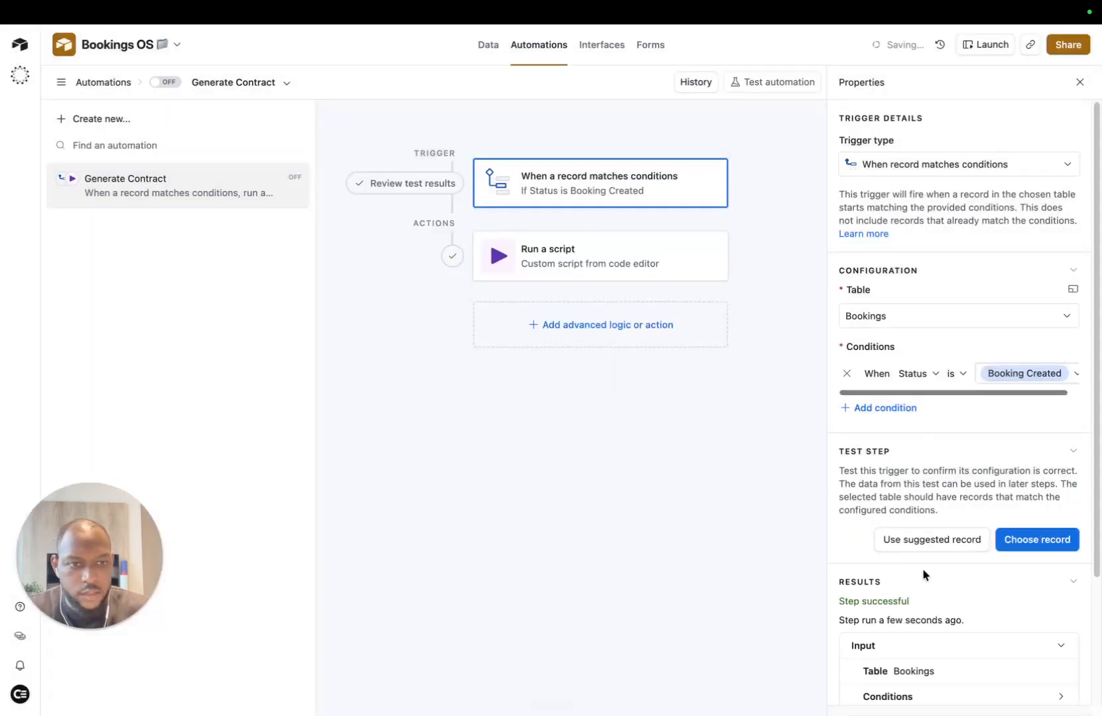
Step: Test the Run a script action
click(536, 253)
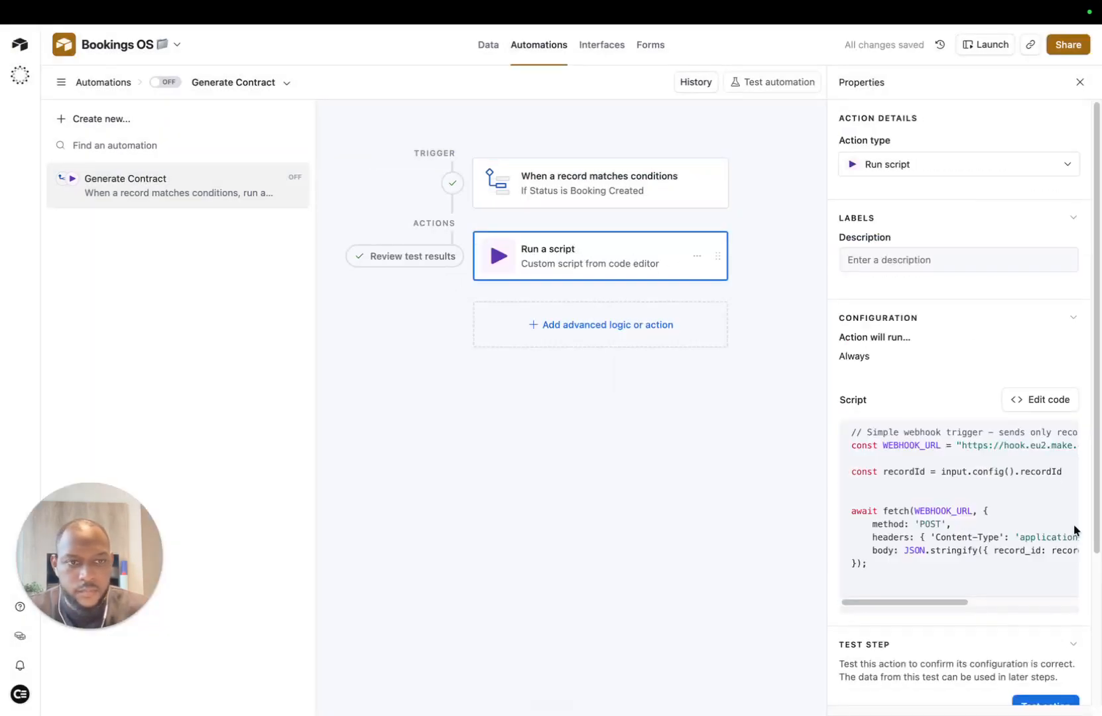
scroll(1005, 561, down, 3)
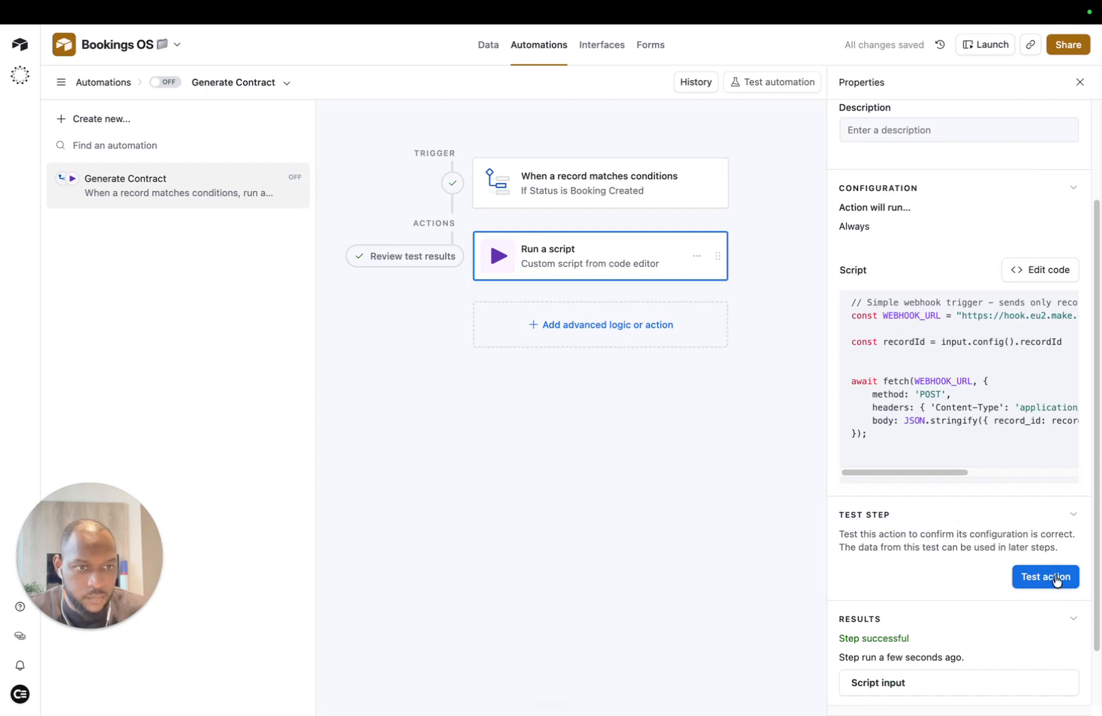
click(1057, 578)
Step: Run the Make webhook module to wait for data, then test the script action again
mouse_move(484, 24)
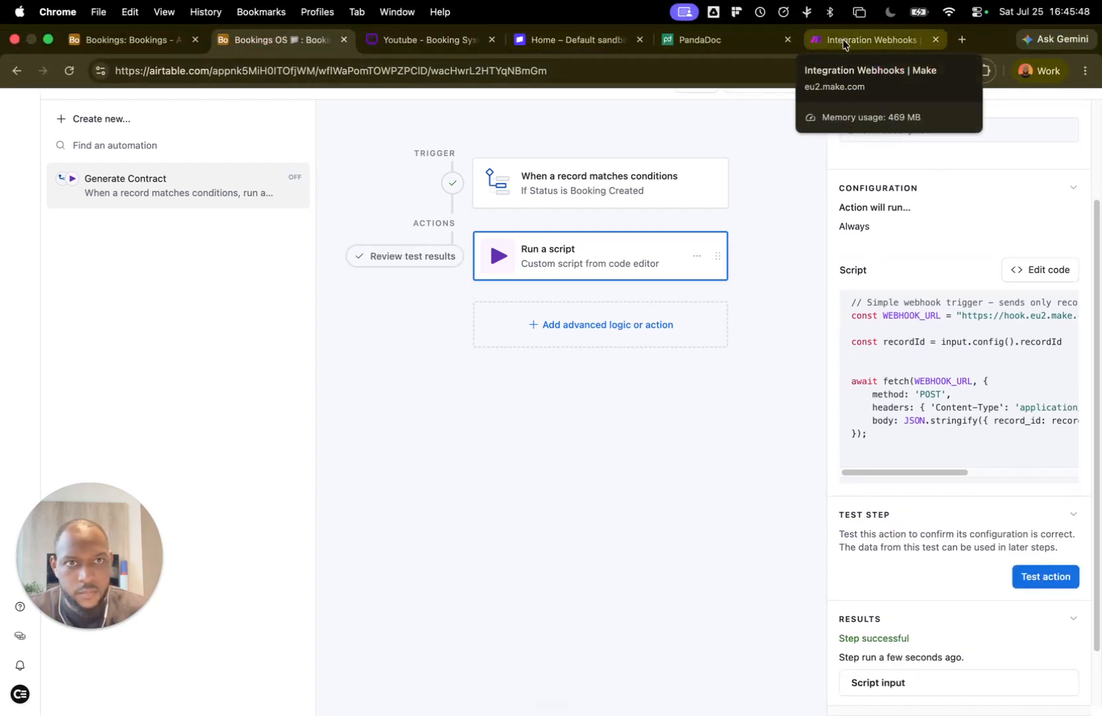
click(843, 38)
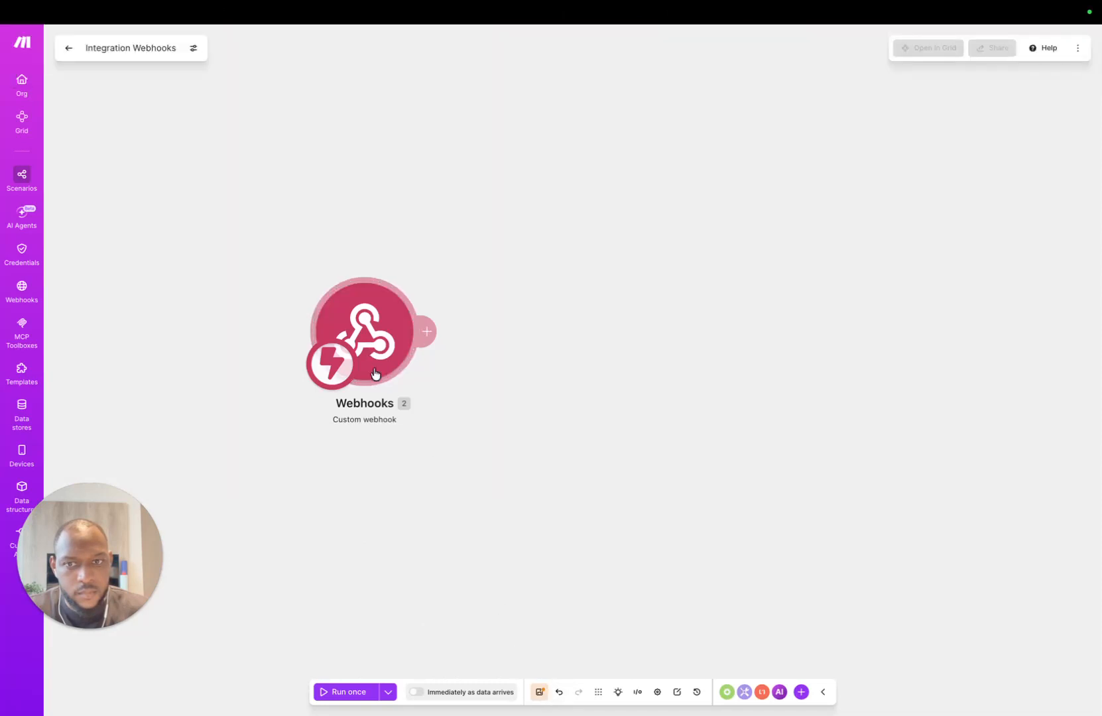
right_click(373, 317)
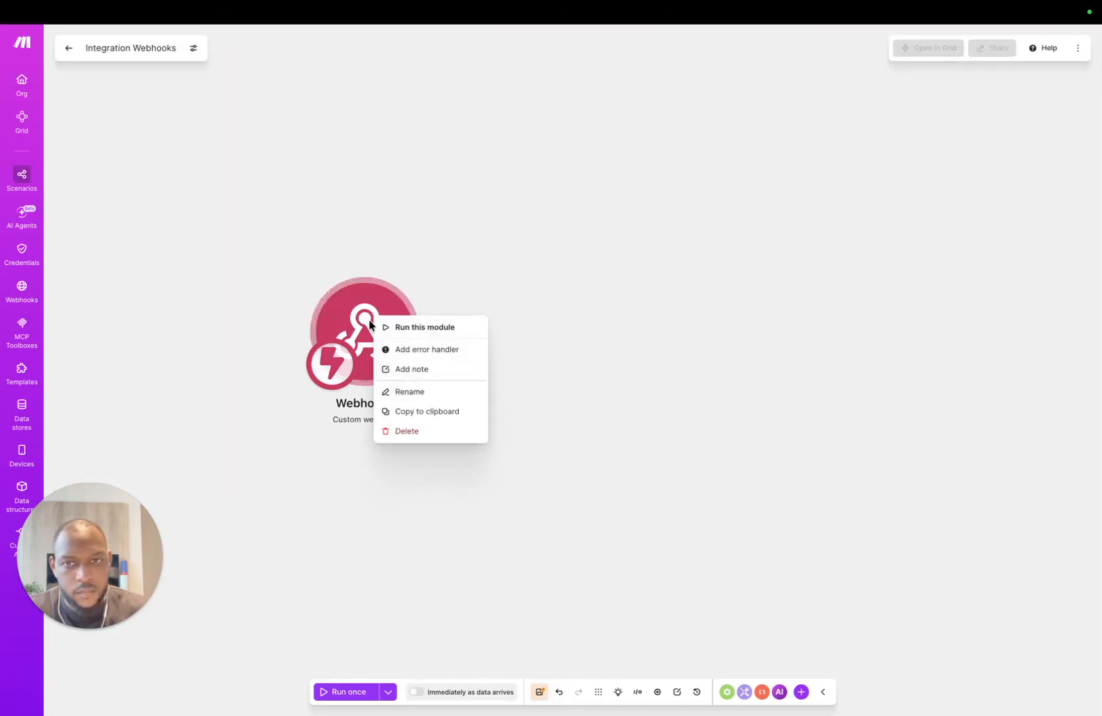
click(397, 327)
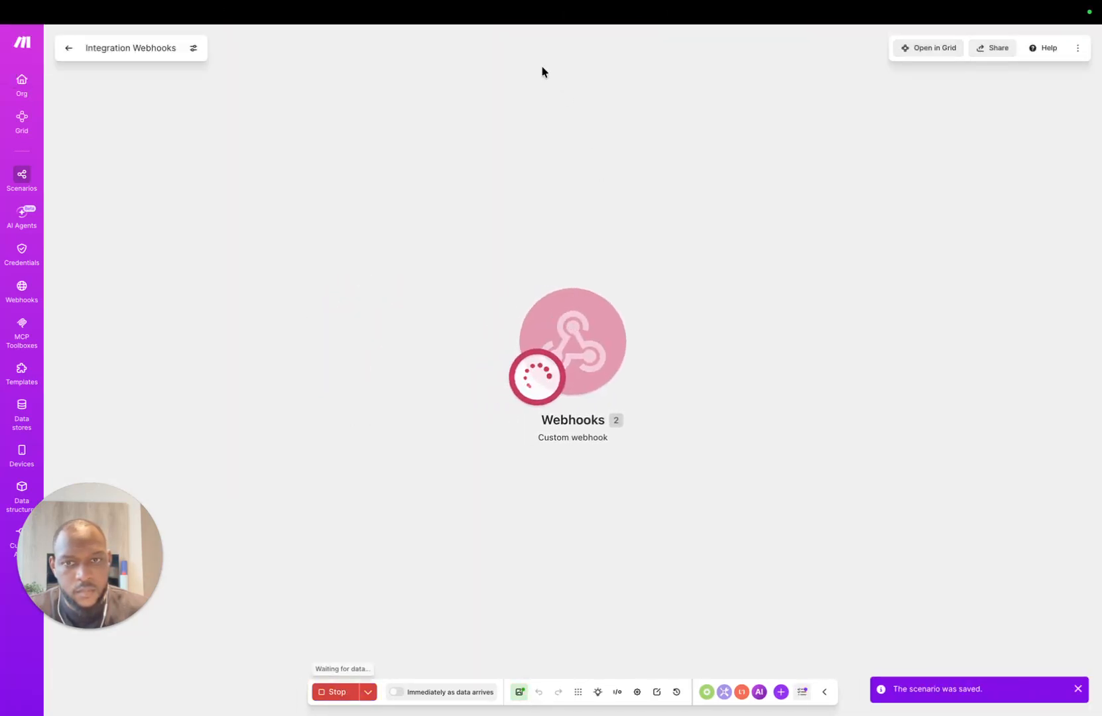
click(271, 47)
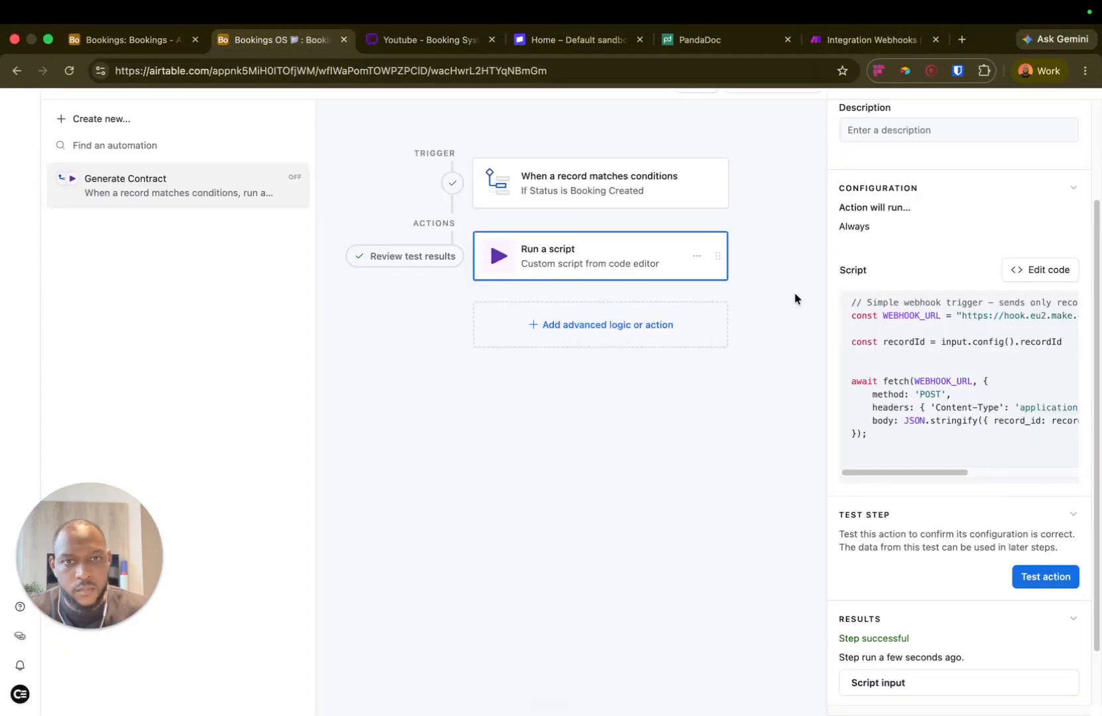
click(1054, 581)
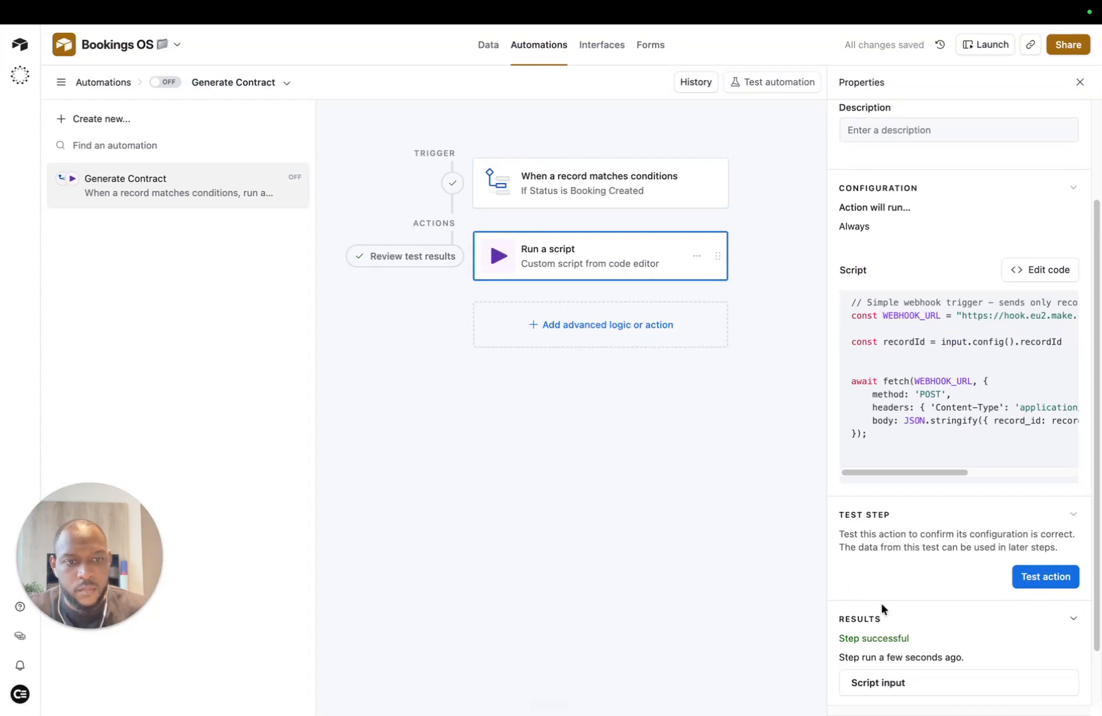
Step: Add a recordId input variable whose value is the Airtable record ID
click(862, 39)
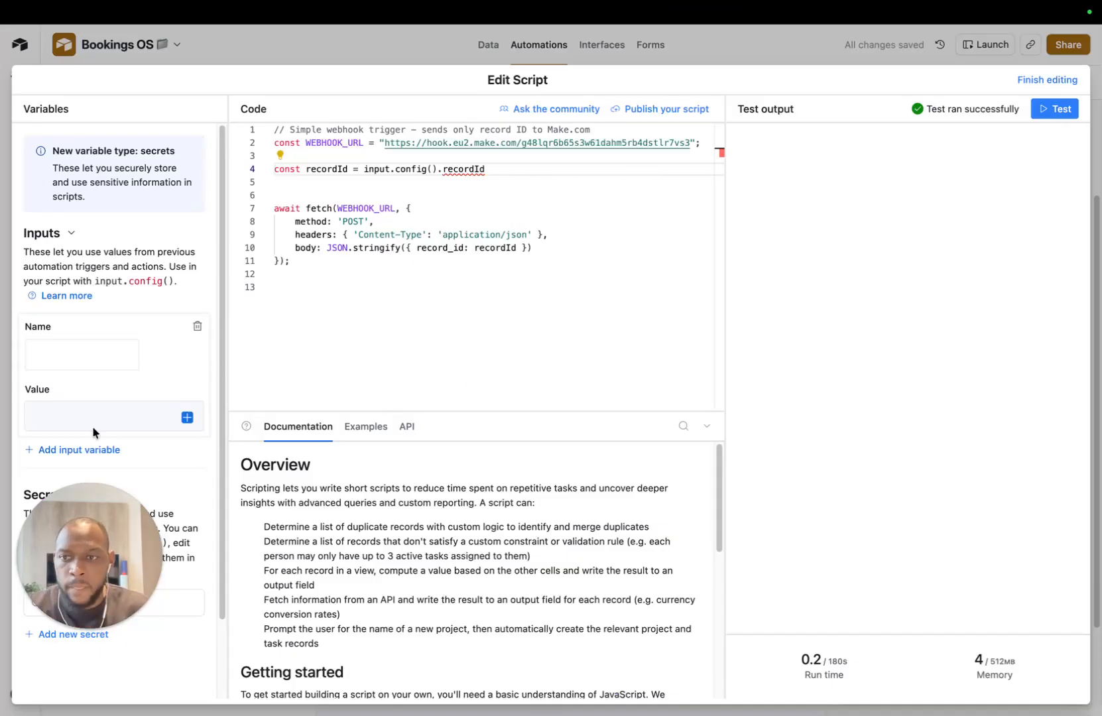
click(61, 350)
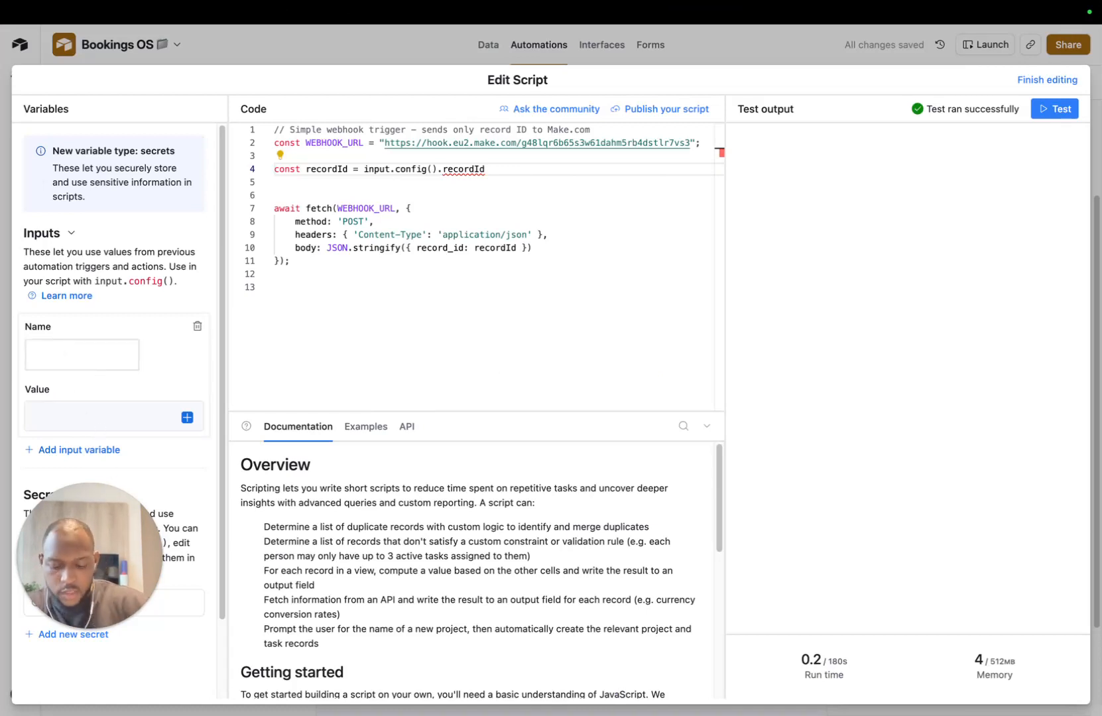
text(recordId)
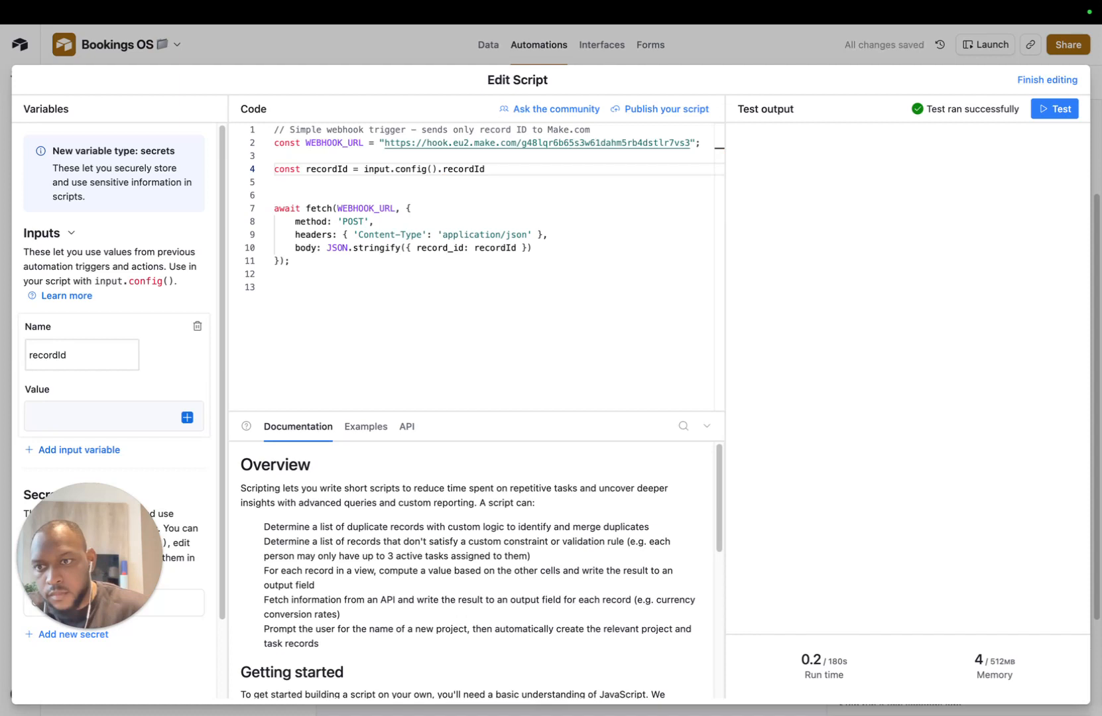
scroll(133, 384, down, 1)
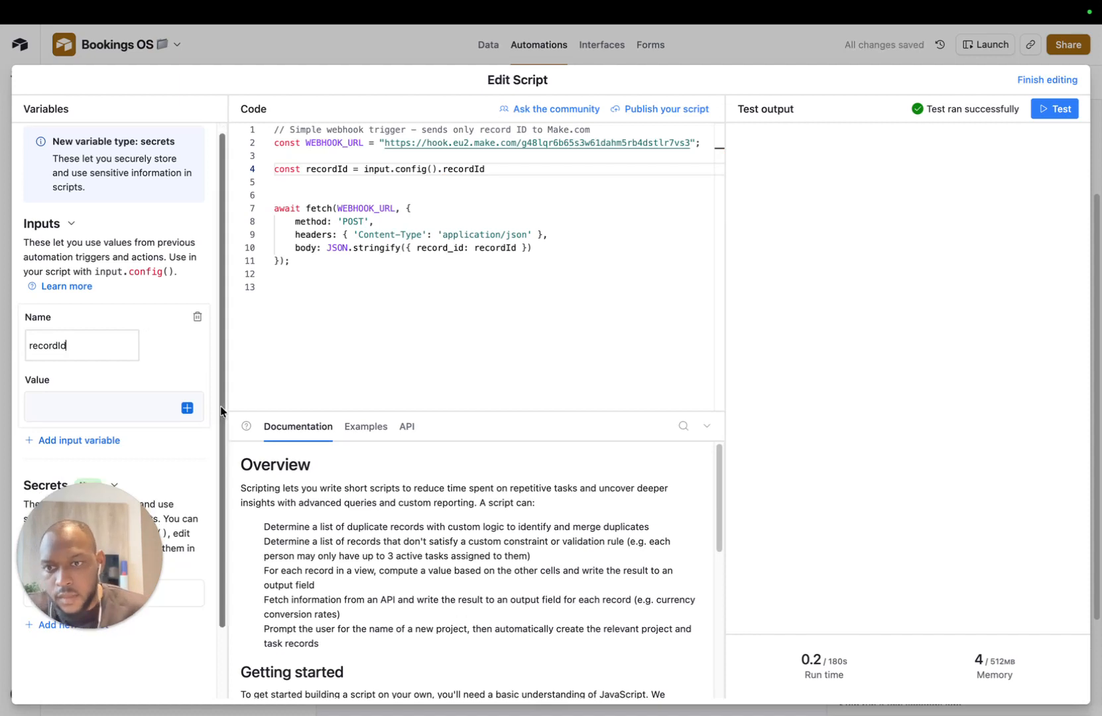
click(188, 409)
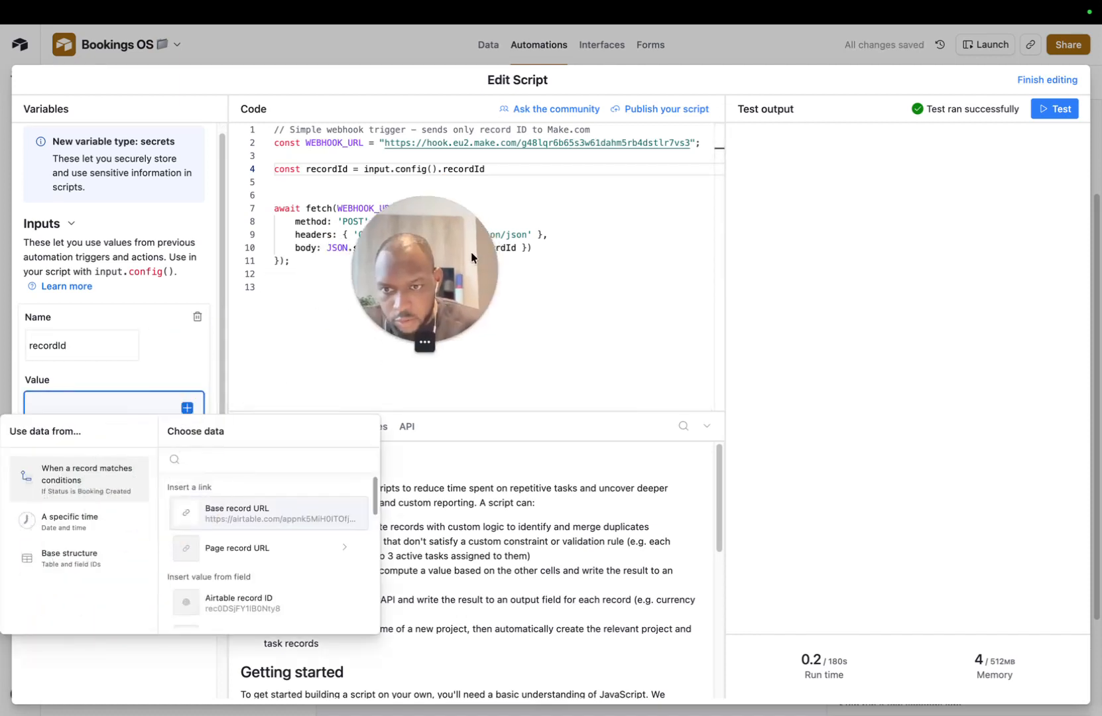
scroll(229, 580, down, 1)
click(240, 580)
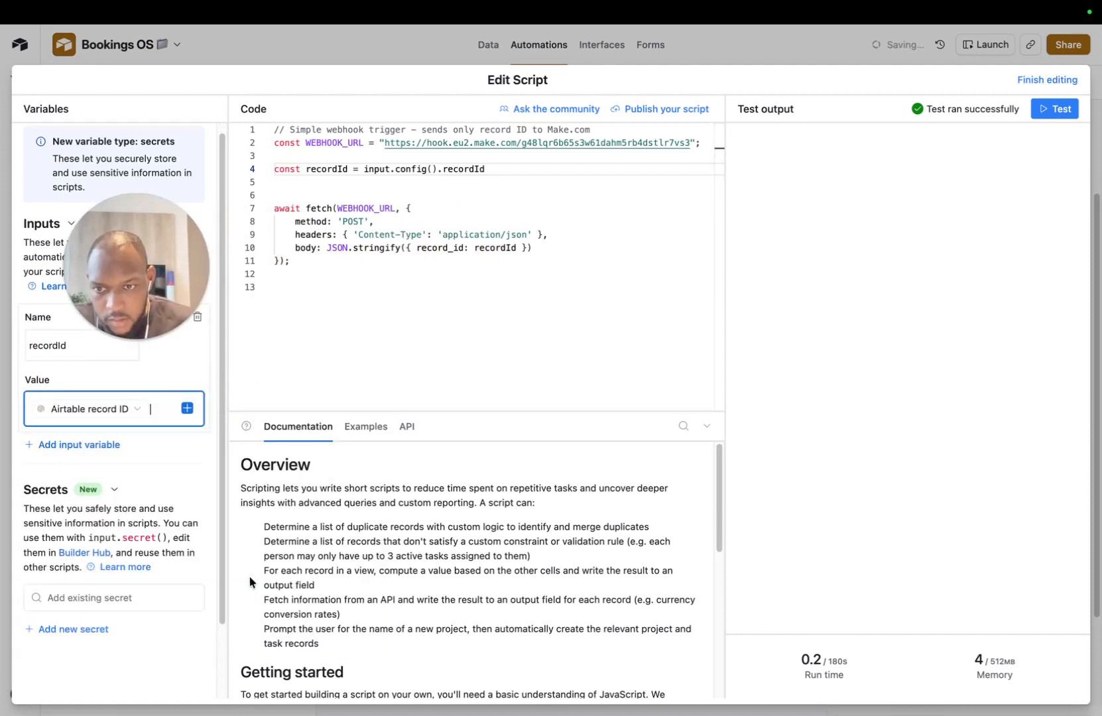
Step: Test-run the script to send the record ID to Make
drag(250, 617, 128, 641)
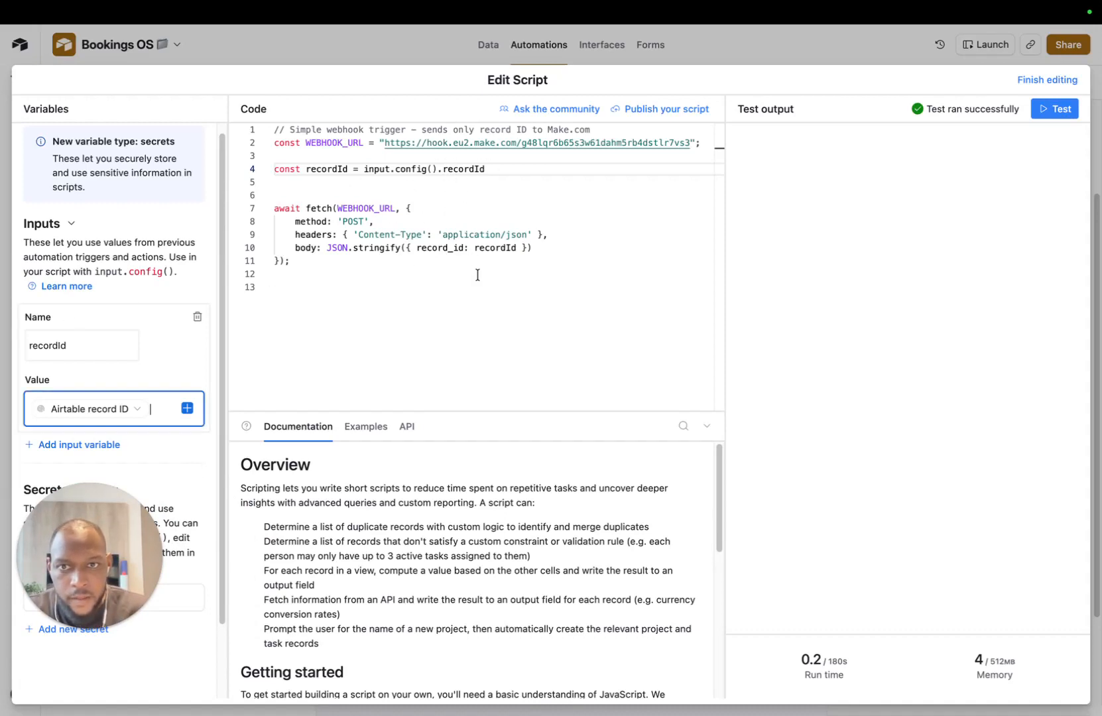
click(577, 247)
click(364, 259)
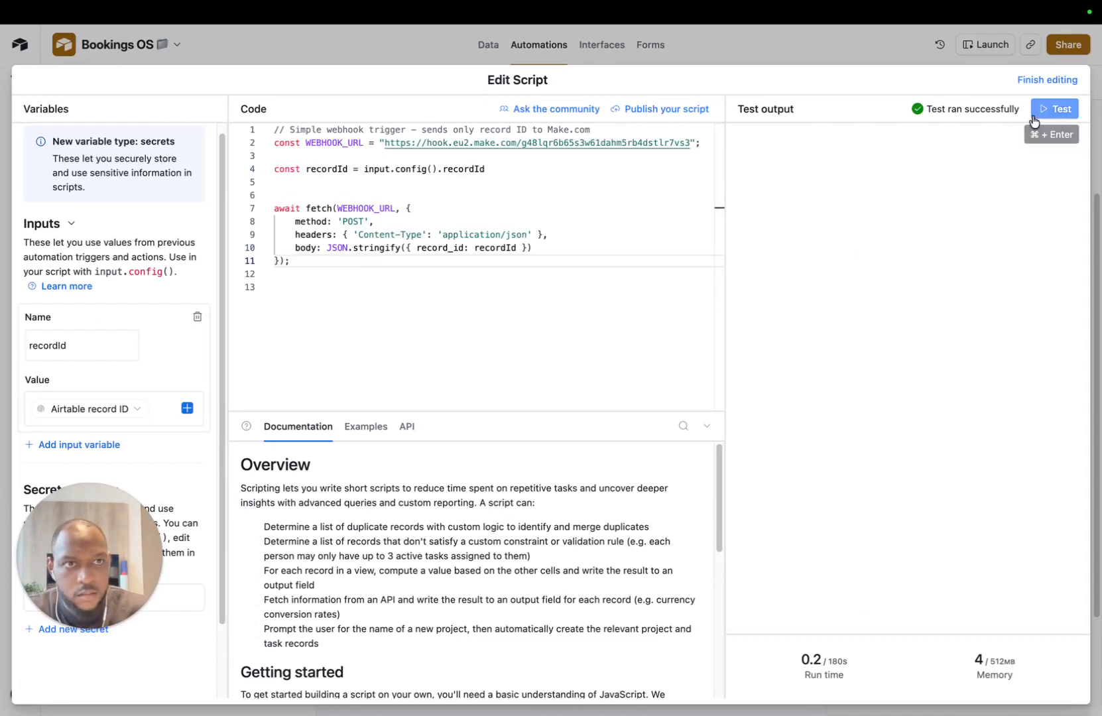
click(1054, 109)
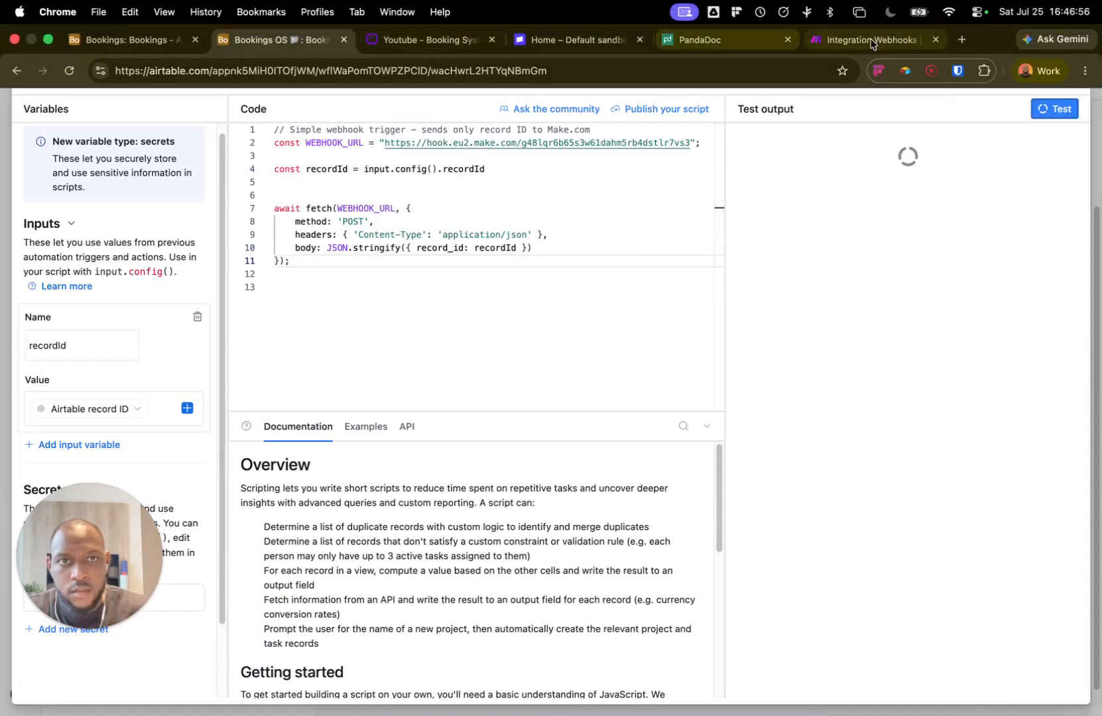
Step: Bring up the options of the Make webhook module
click(872, 40)
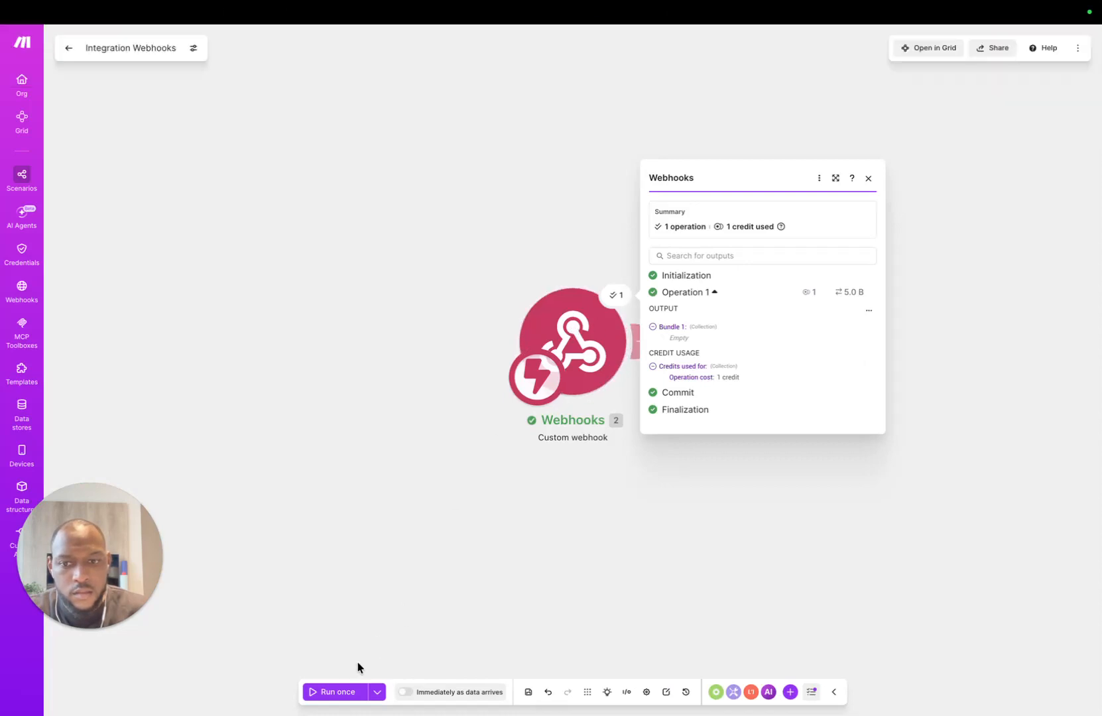
click(570, 332)
right_click(568, 332)
Step: Redetermine the webhook's data structure from a fresh Airtable test and save it with record_id
click(616, 338)
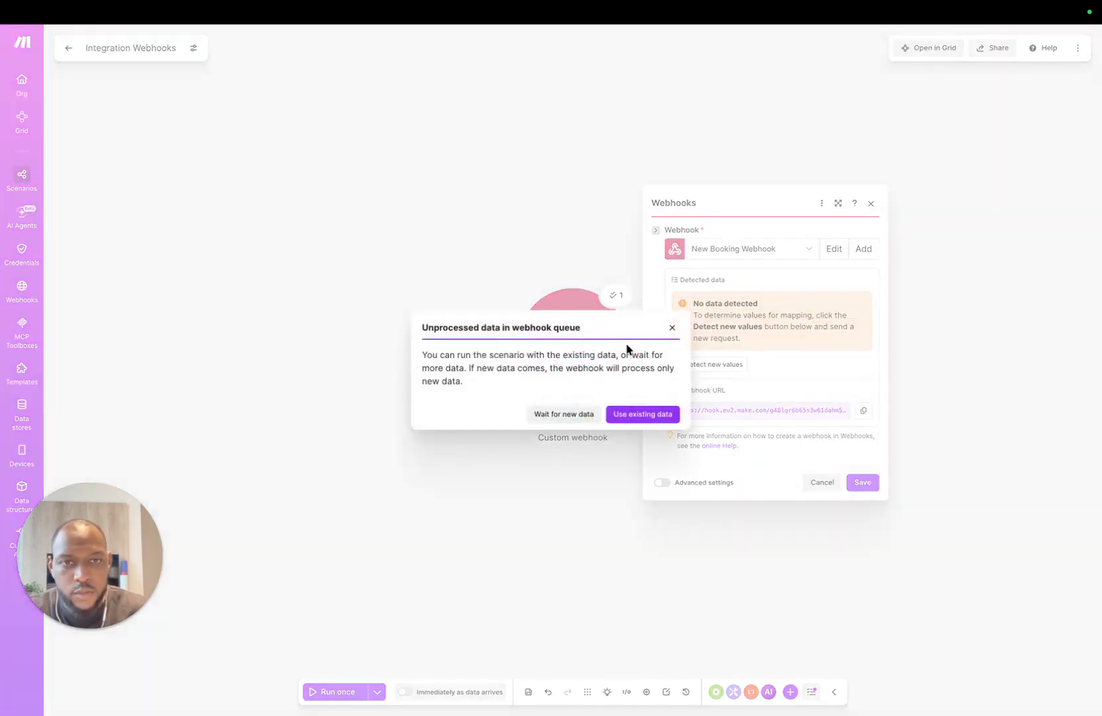
click(675, 327)
click(739, 364)
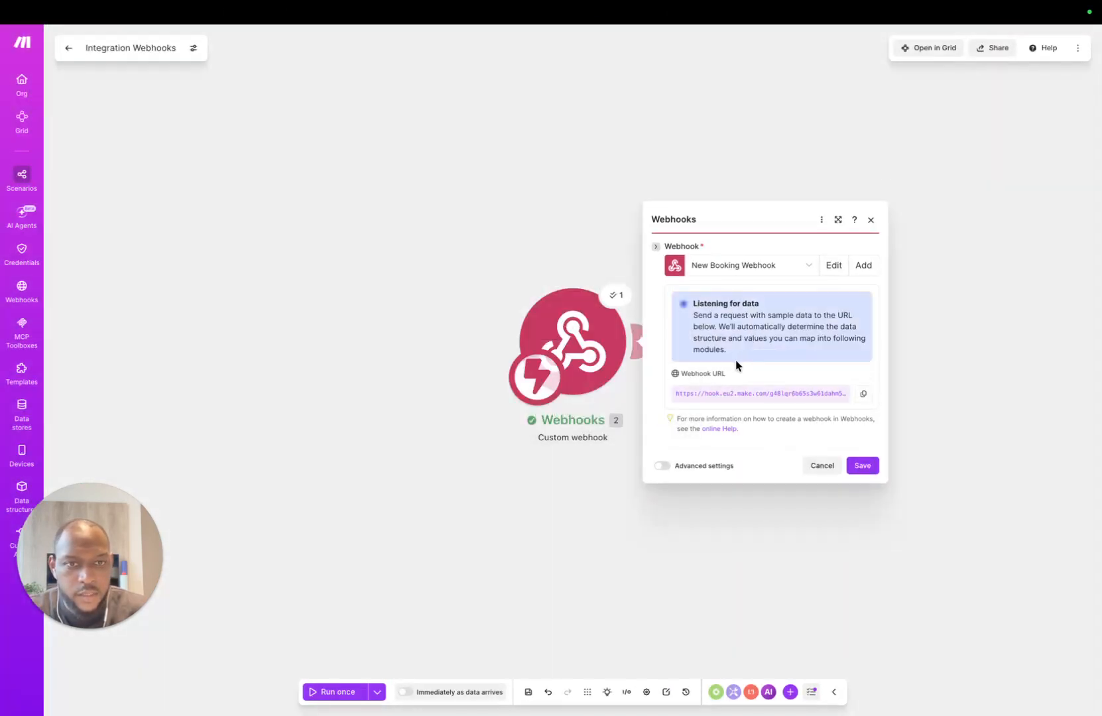
mouse_move(356, 7)
click(266, 40)
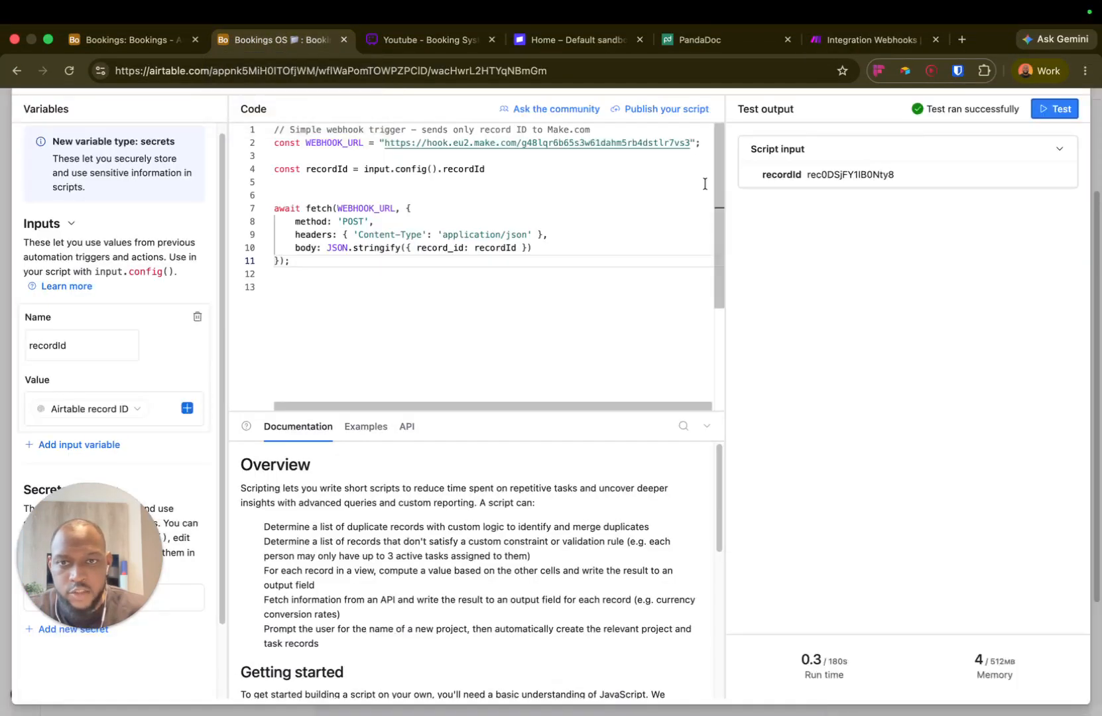
click(1054, 110)
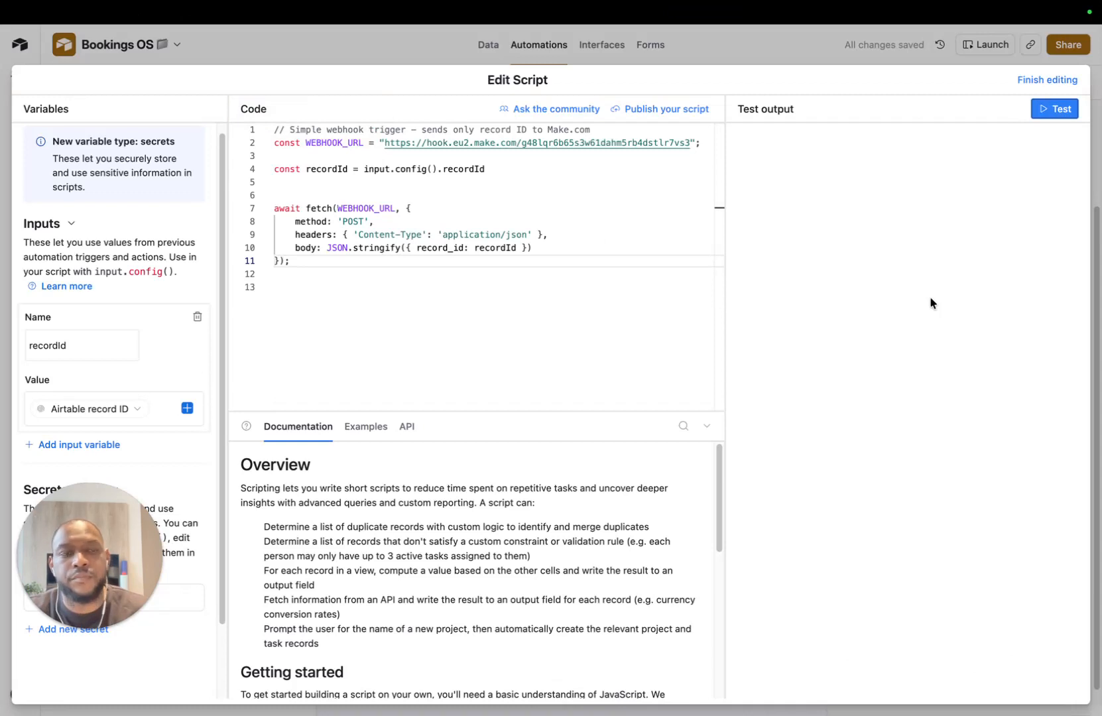
mouse_move(575, 5)
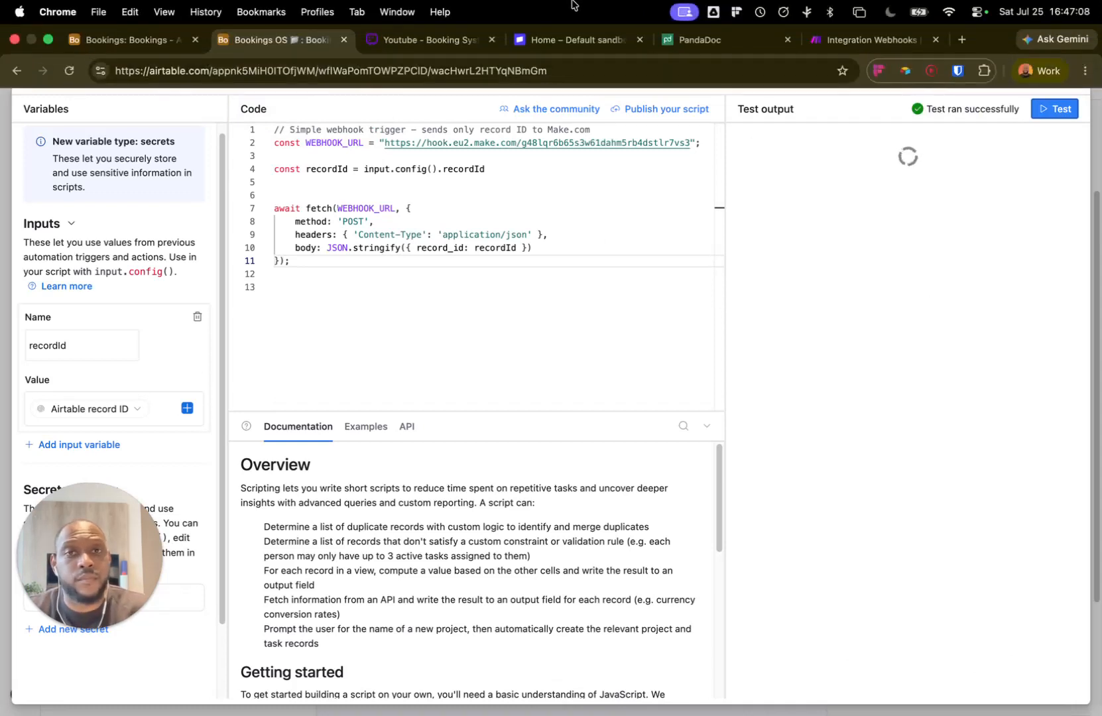
click(873, 43)
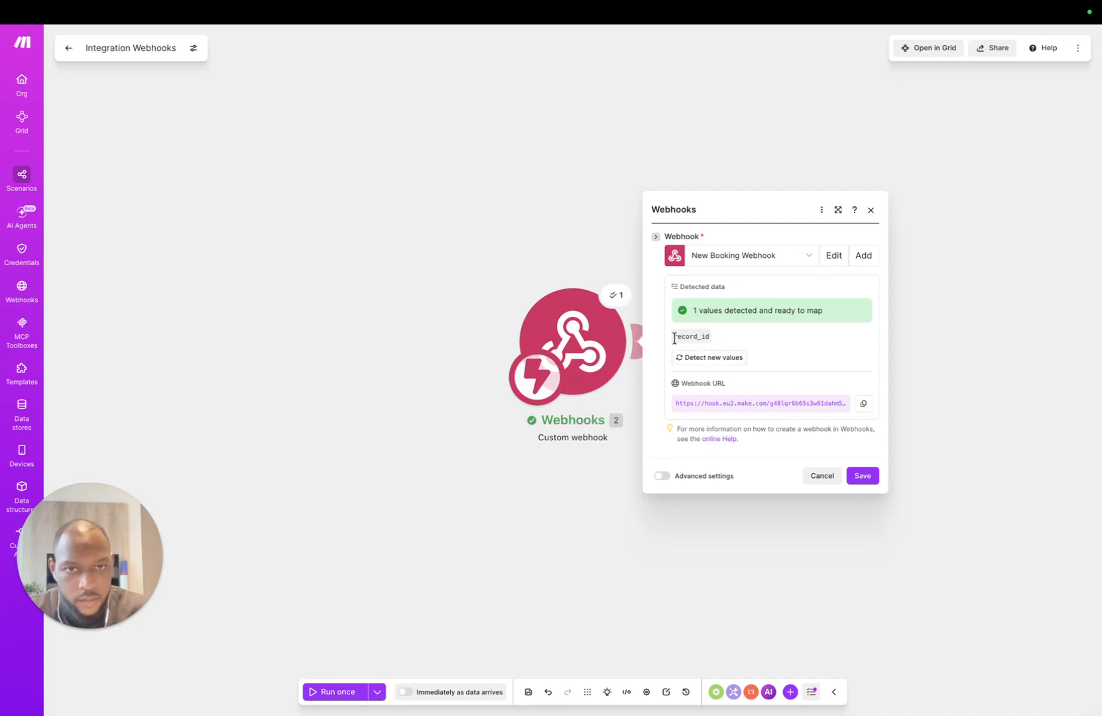
click(862, 475)
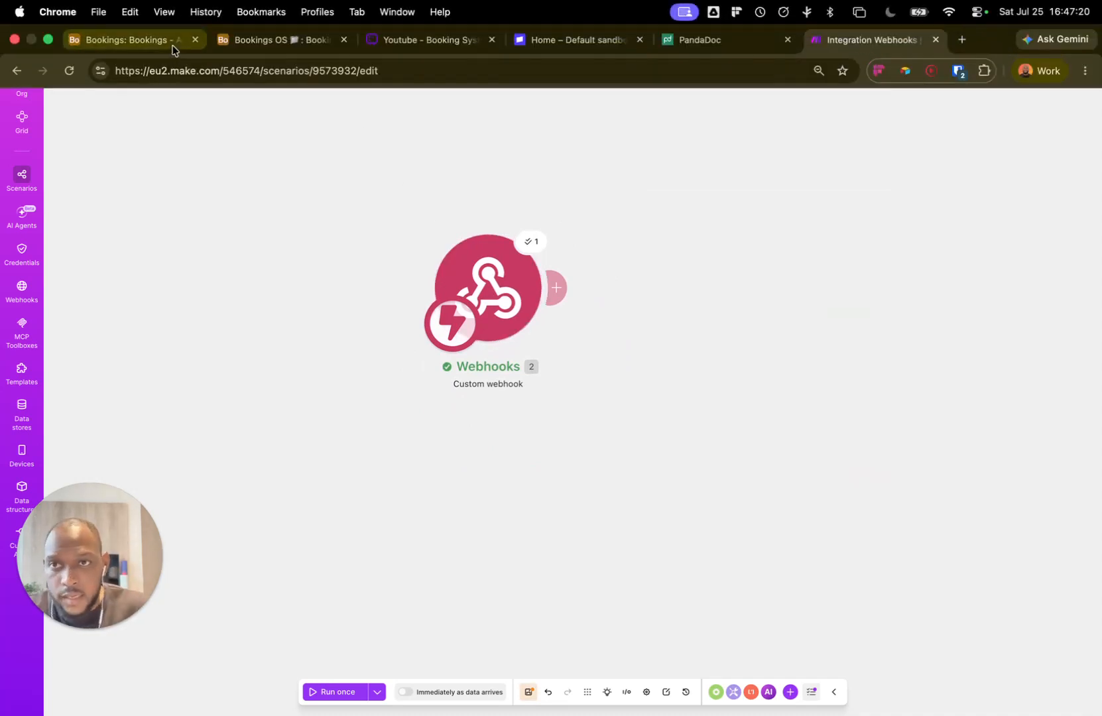
Step: Rename the Make scenario to 'Create Contract'
click(171, 47)
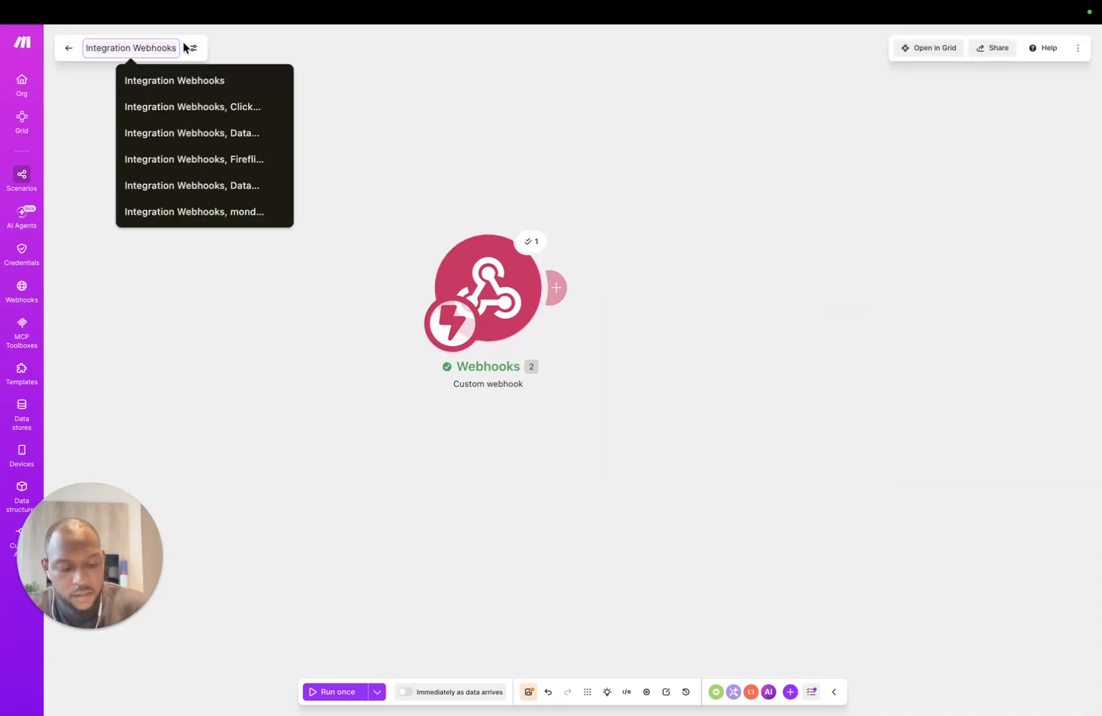
key(super+a)
key(BackSpace)
text(Create)
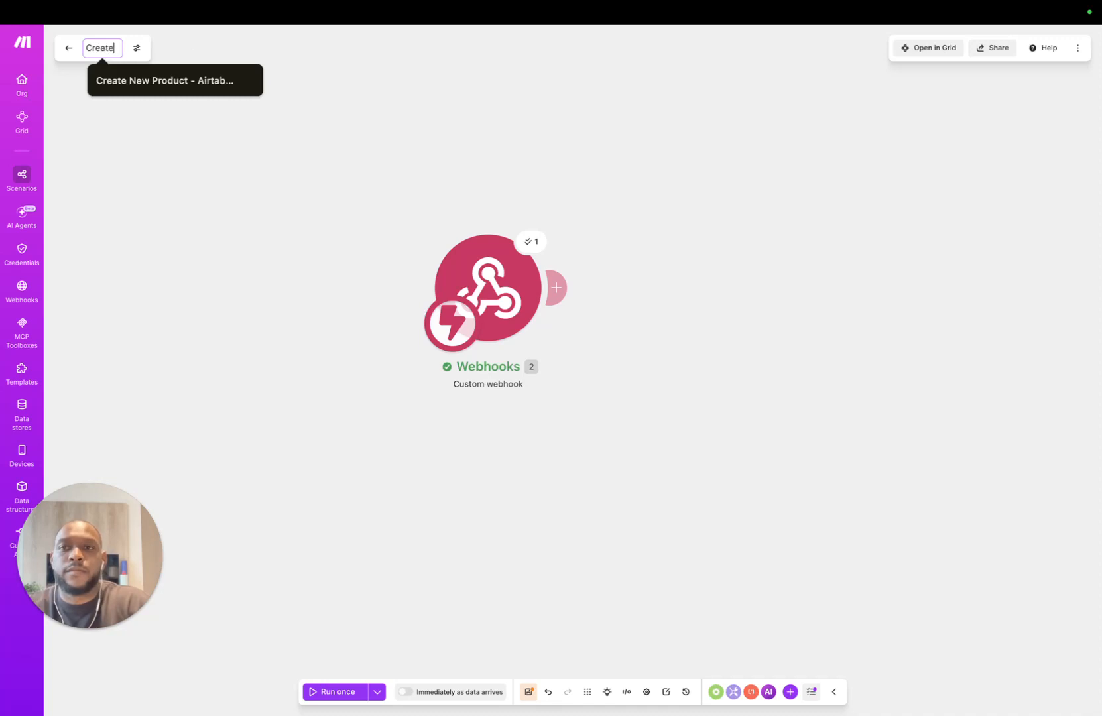
text( Contract)
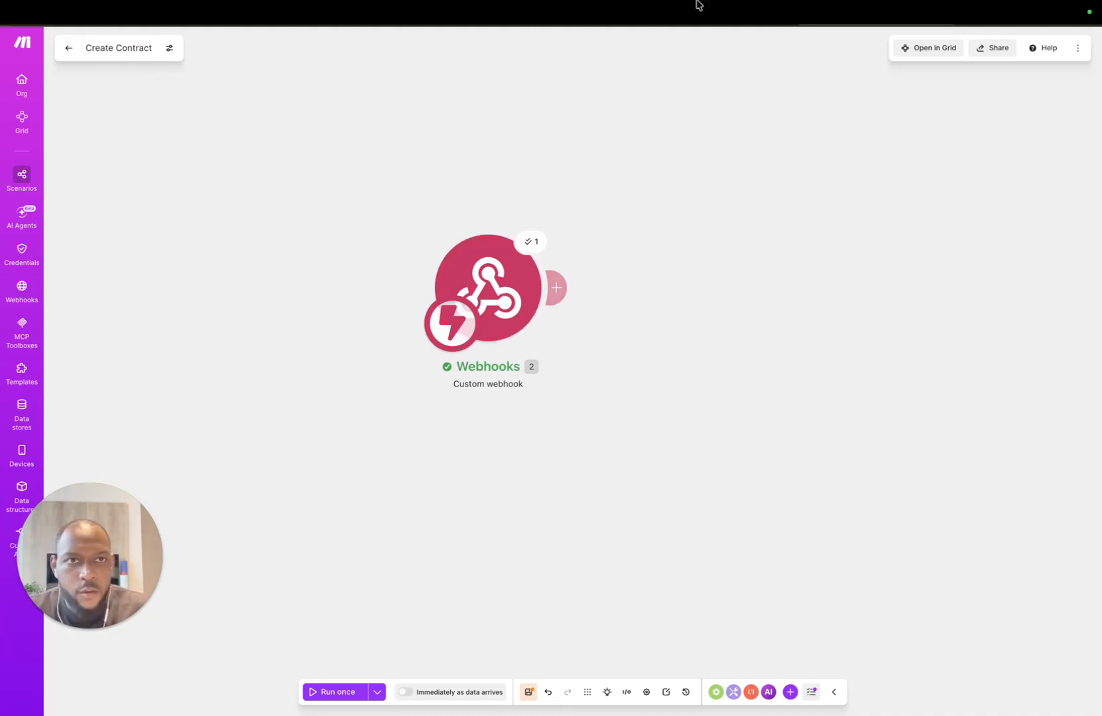
mouse_move(696, 3)
click(328, 40)
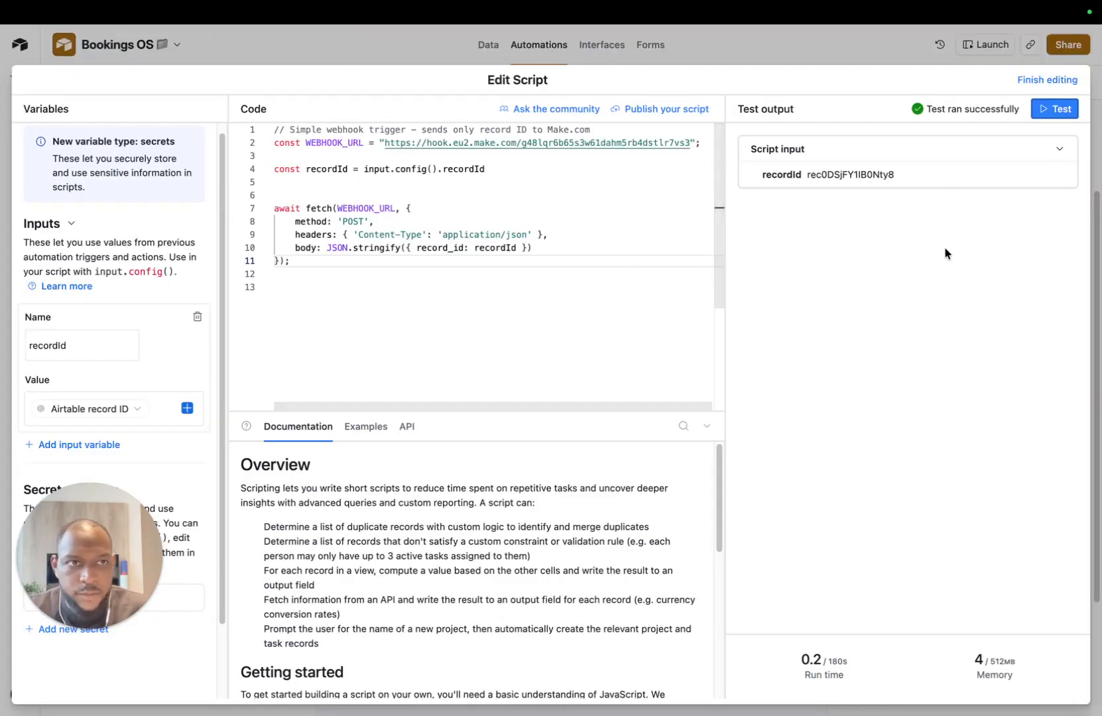
Step: Close the script editor and describe the action as 'Trigger Make.com Webhook'
click(882, 47)
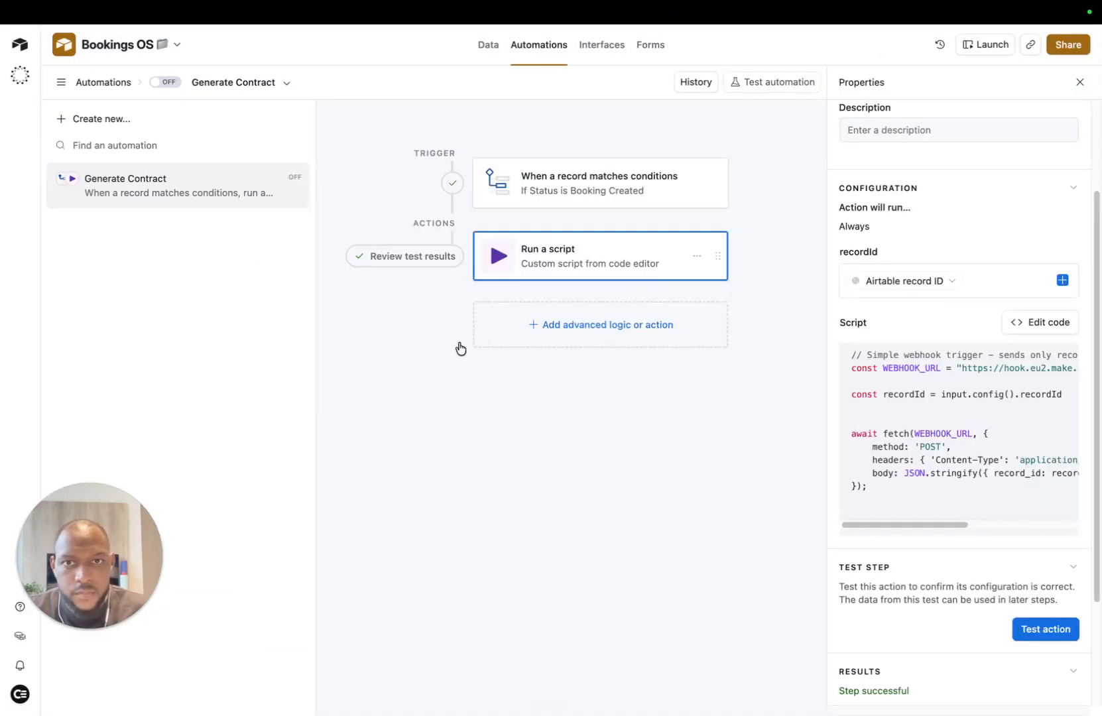
scroll(981, 189, up, 2)
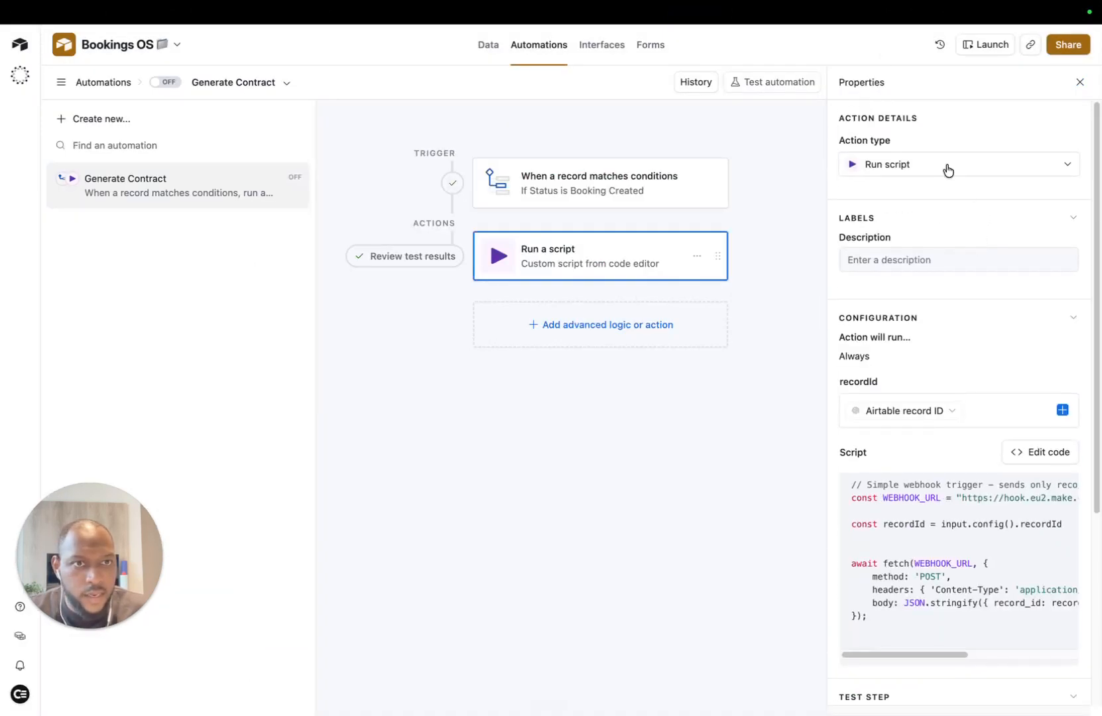
click(944, 259)
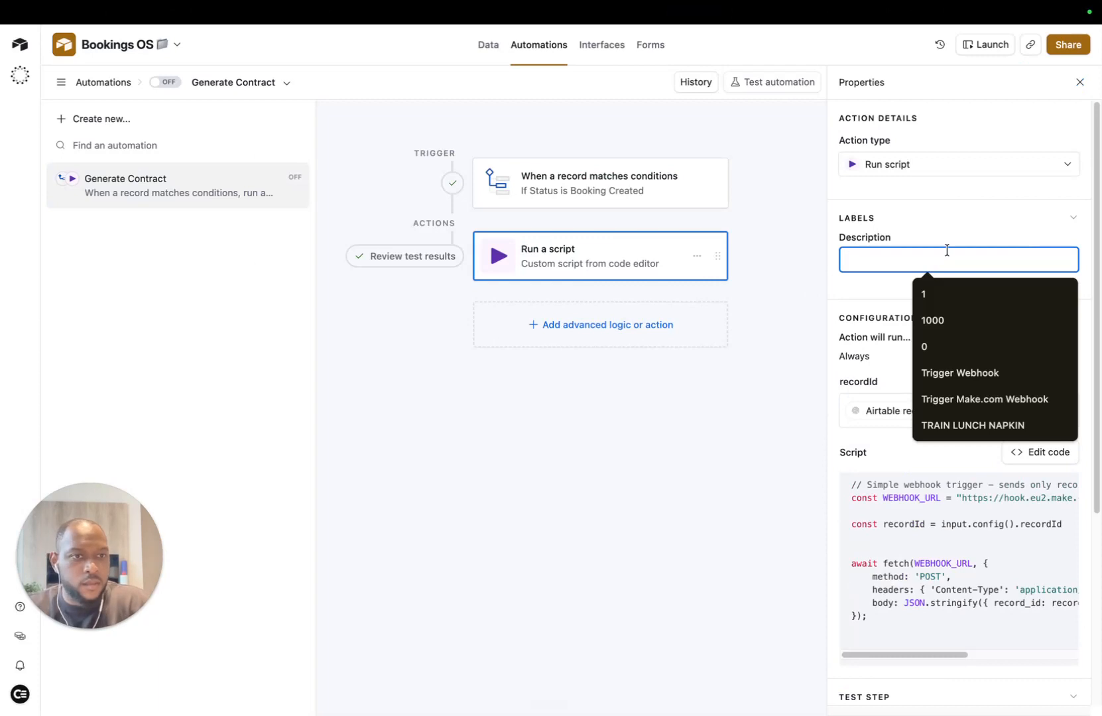
click(962, 399)
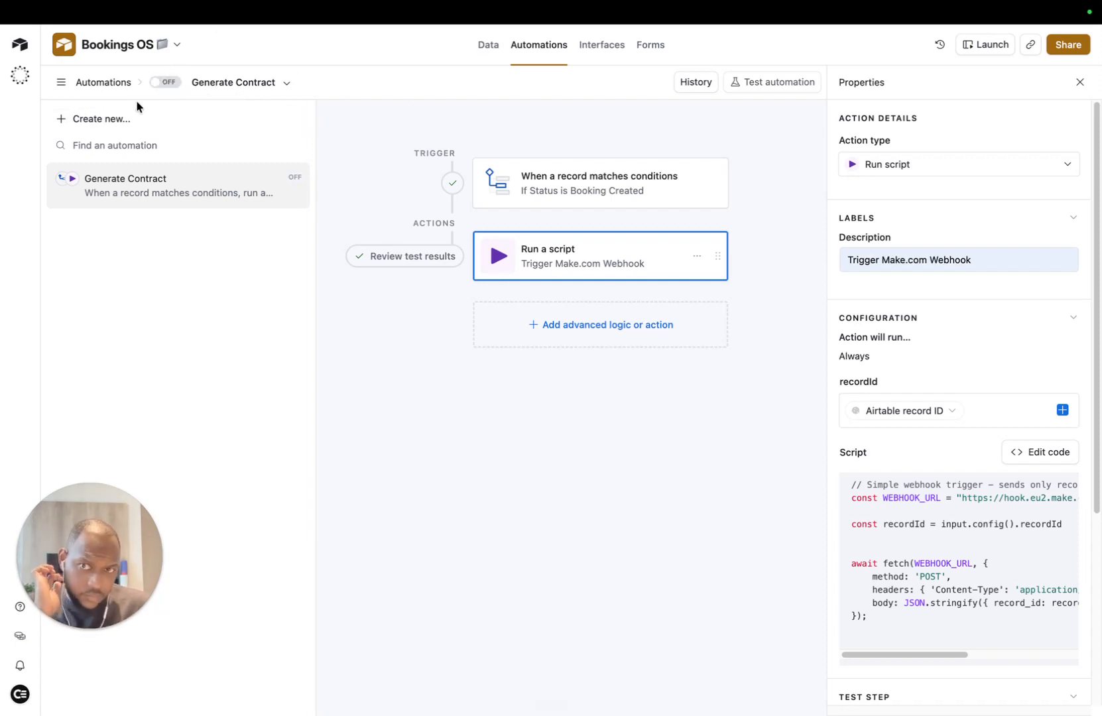
mouse_move(475, 3)
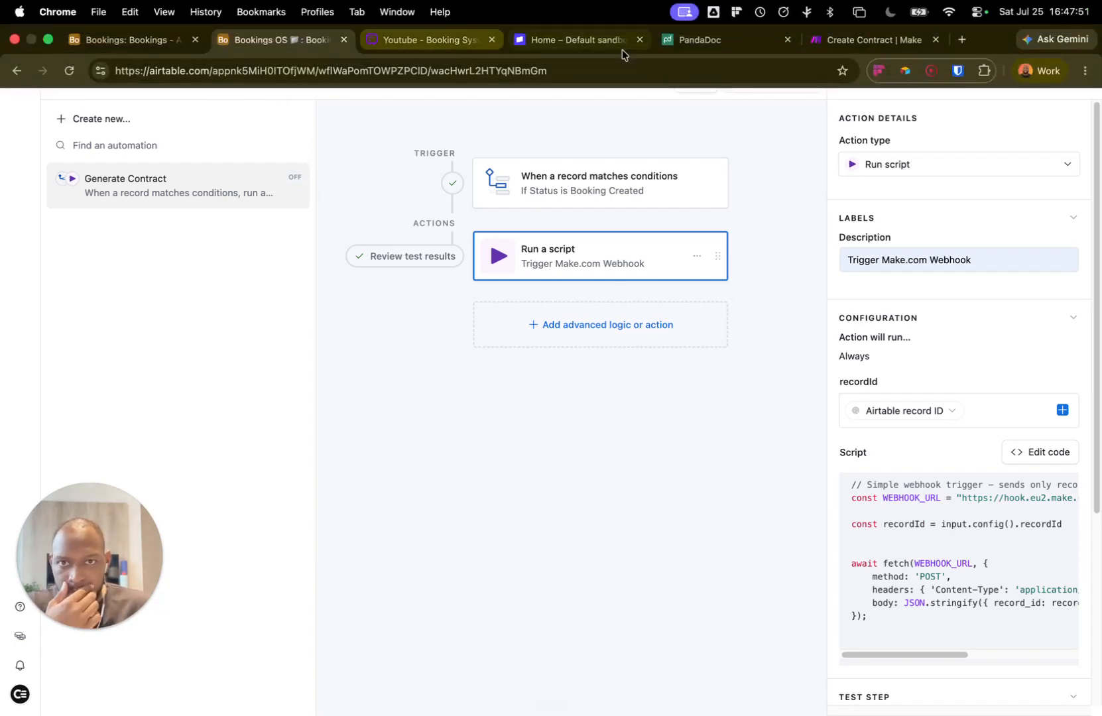
click(868, 40)
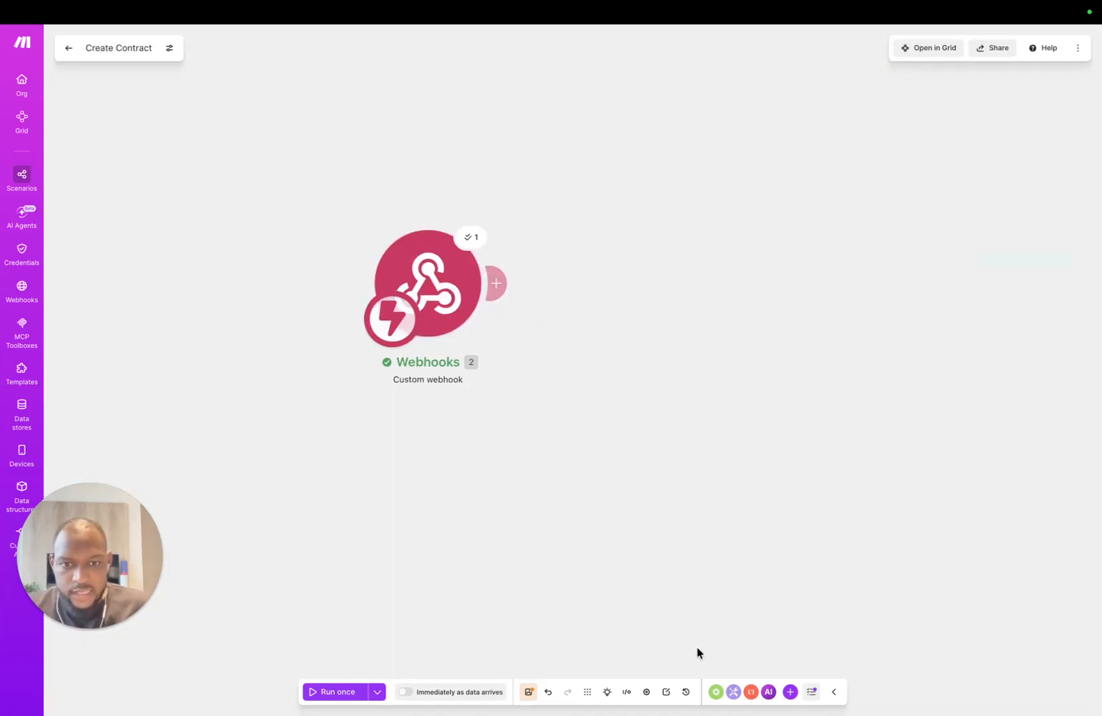
Step: Add an Airtable Get a Record module after the webhook and name it Get Booking
click(788, 693)
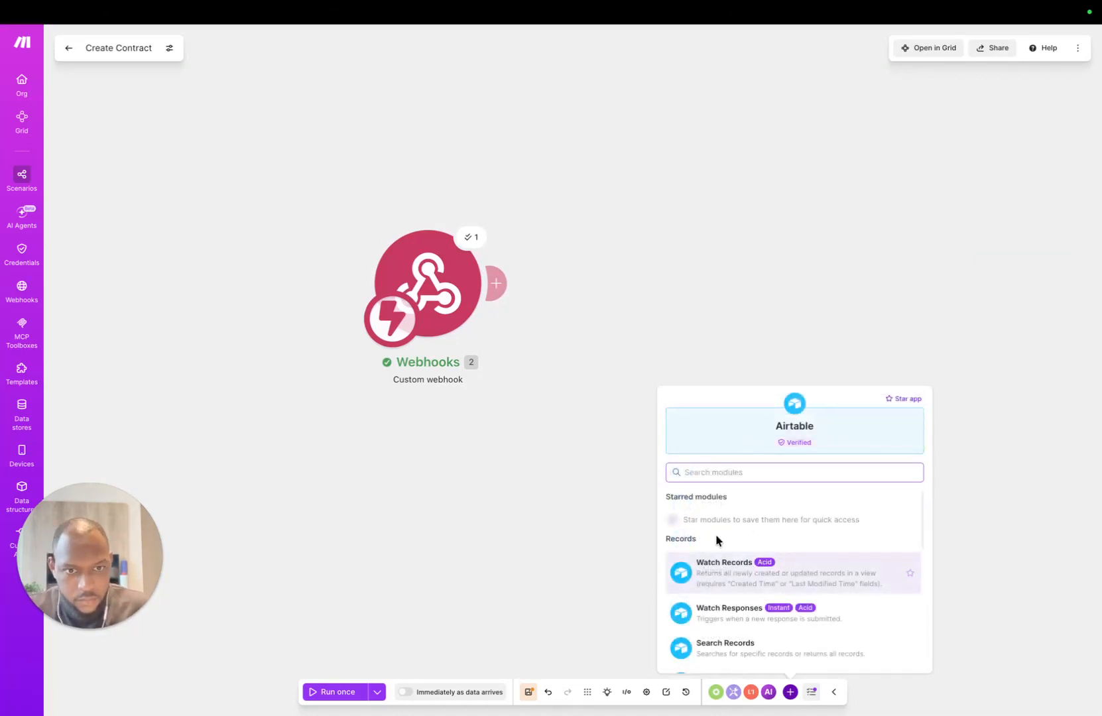
scroll(775, 523, down, 3)
click(768, 616)
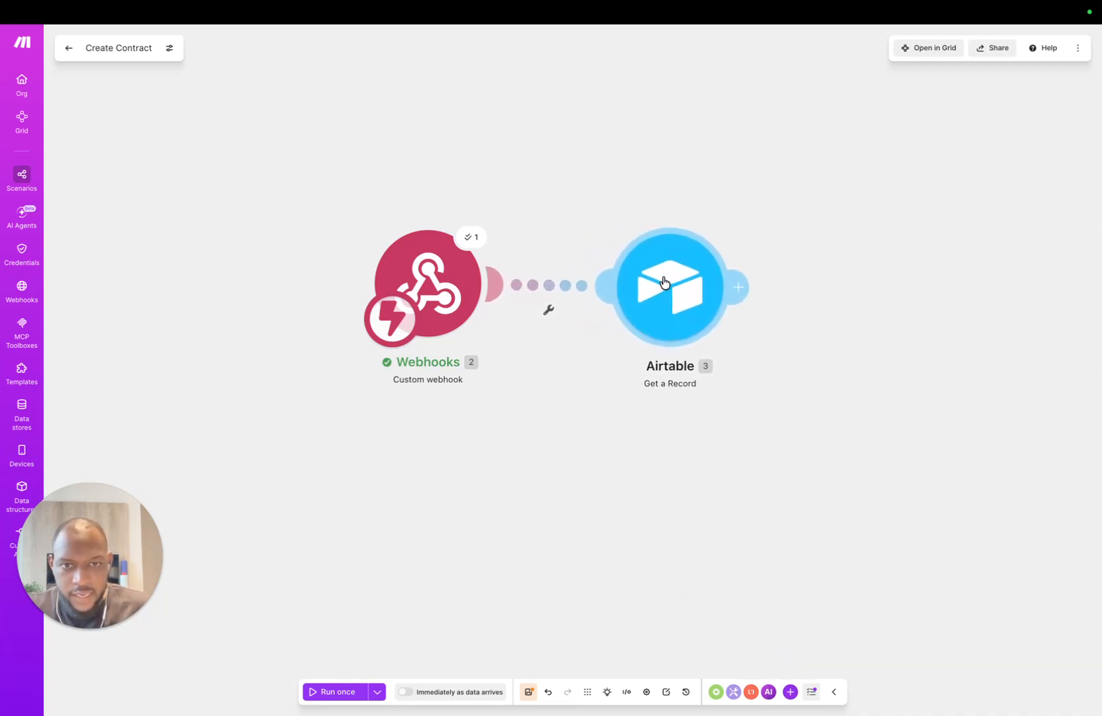
right_click(652, 286)
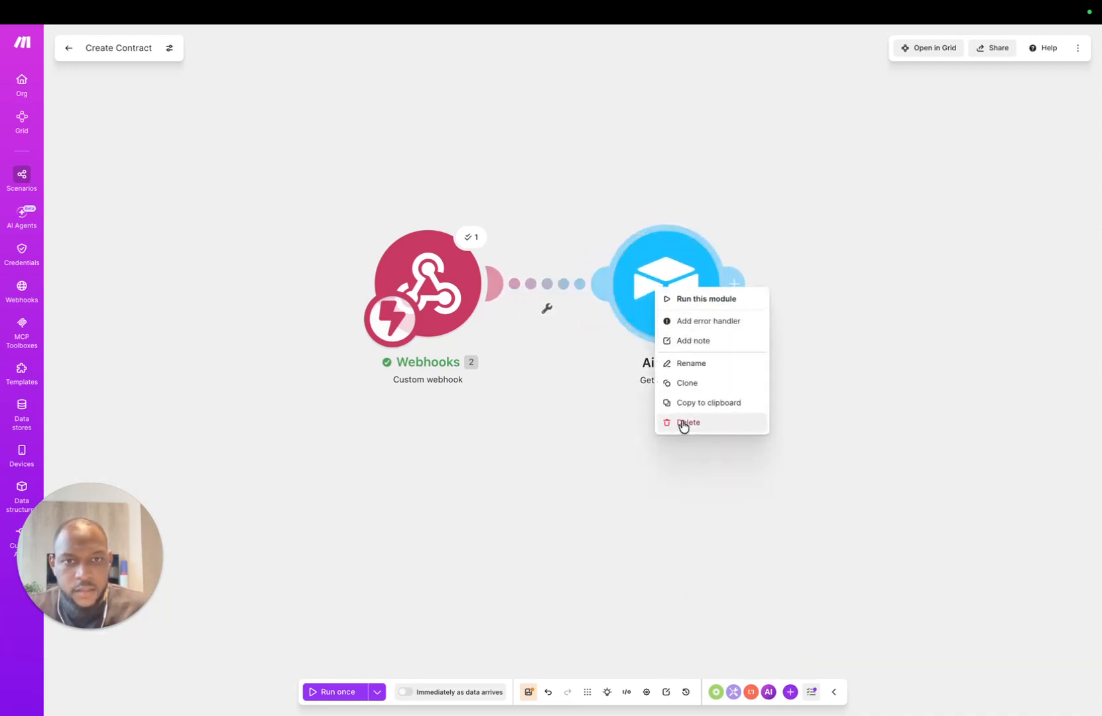
click(687, 361)
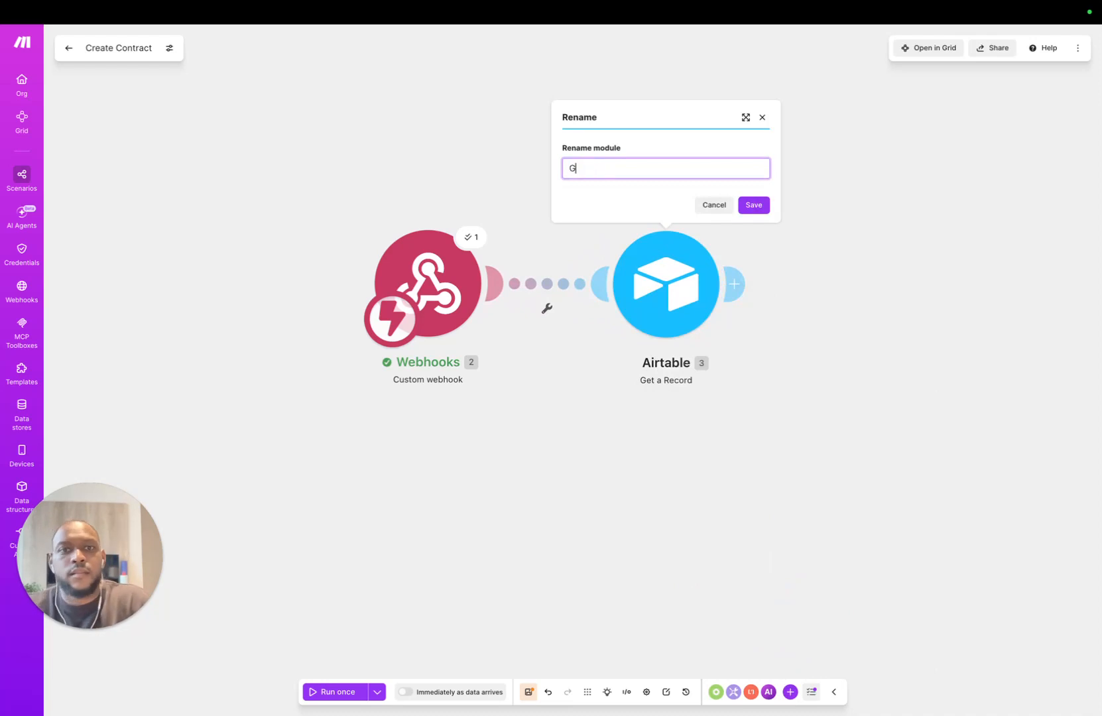
key(Return)
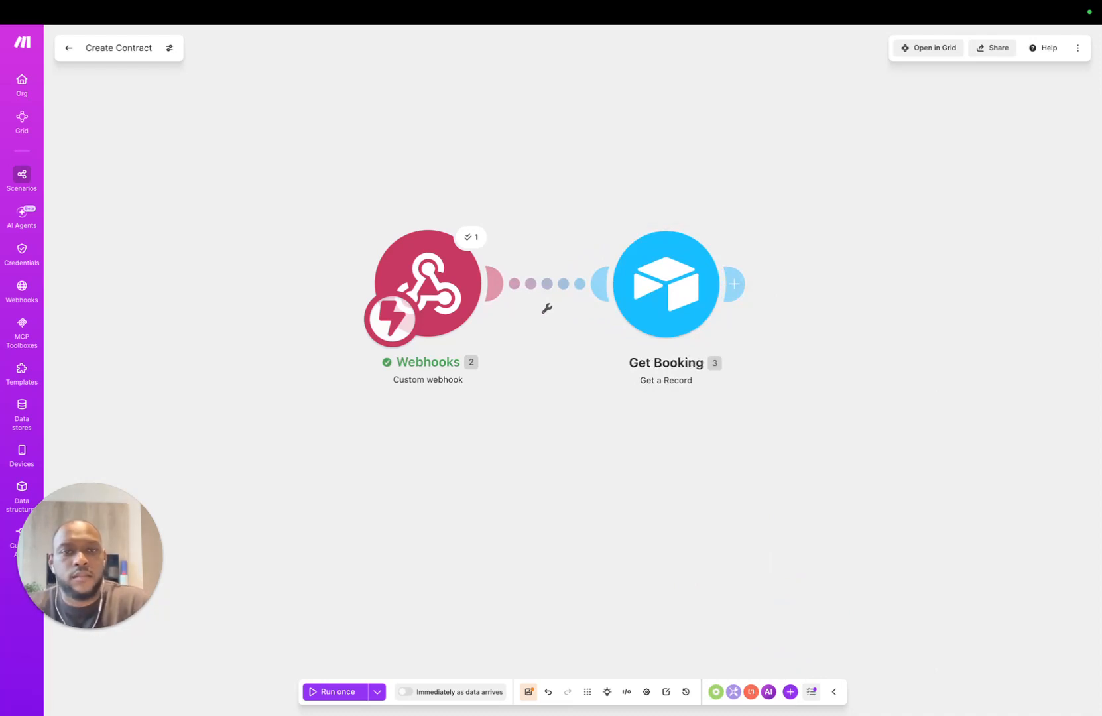
Step: Choose the Airtable connection and the Bookings OS base for Get Booking
click(675, 299)
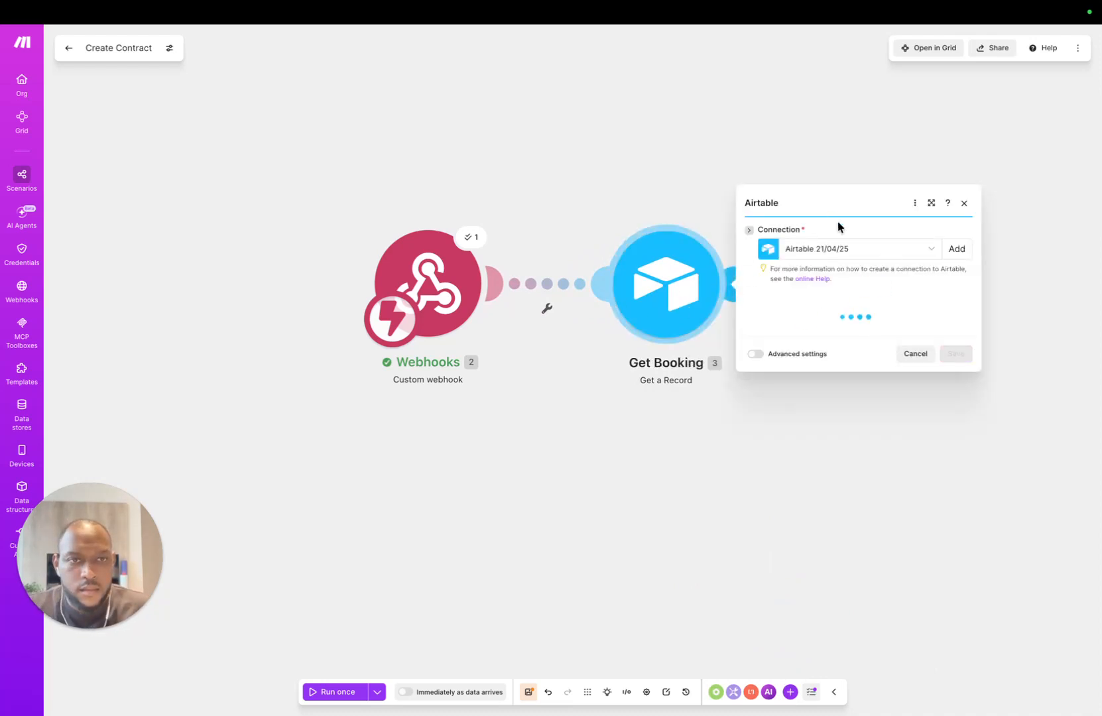
click(776, 324)
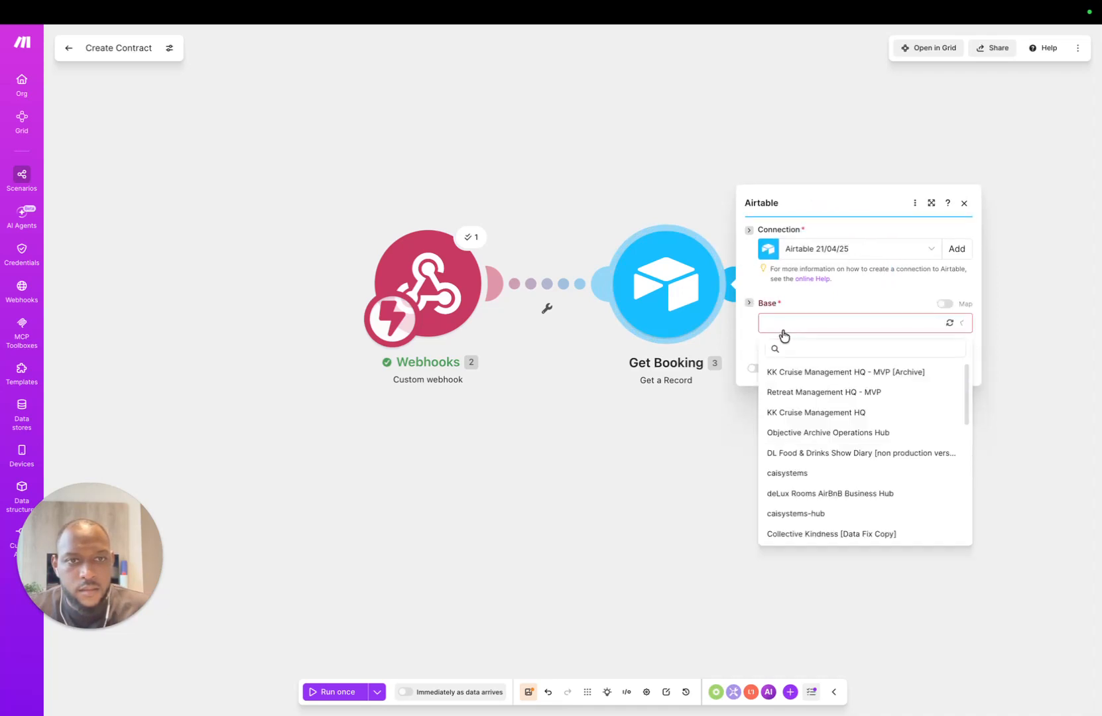
click(853, 257)
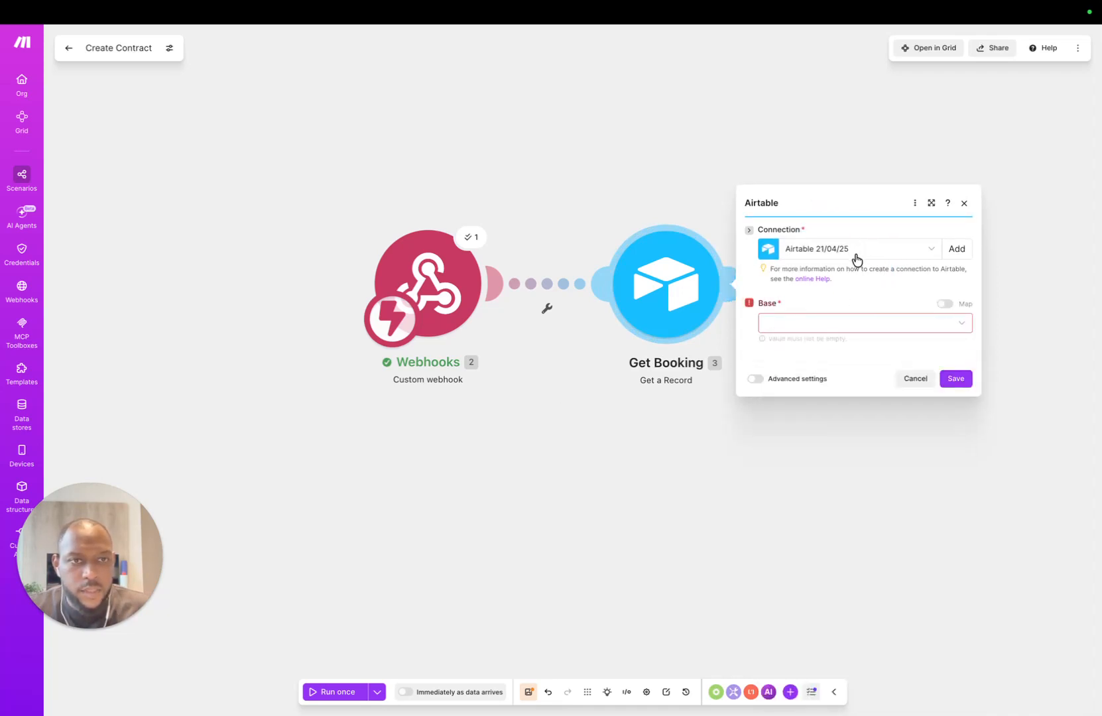
click(832, 325)
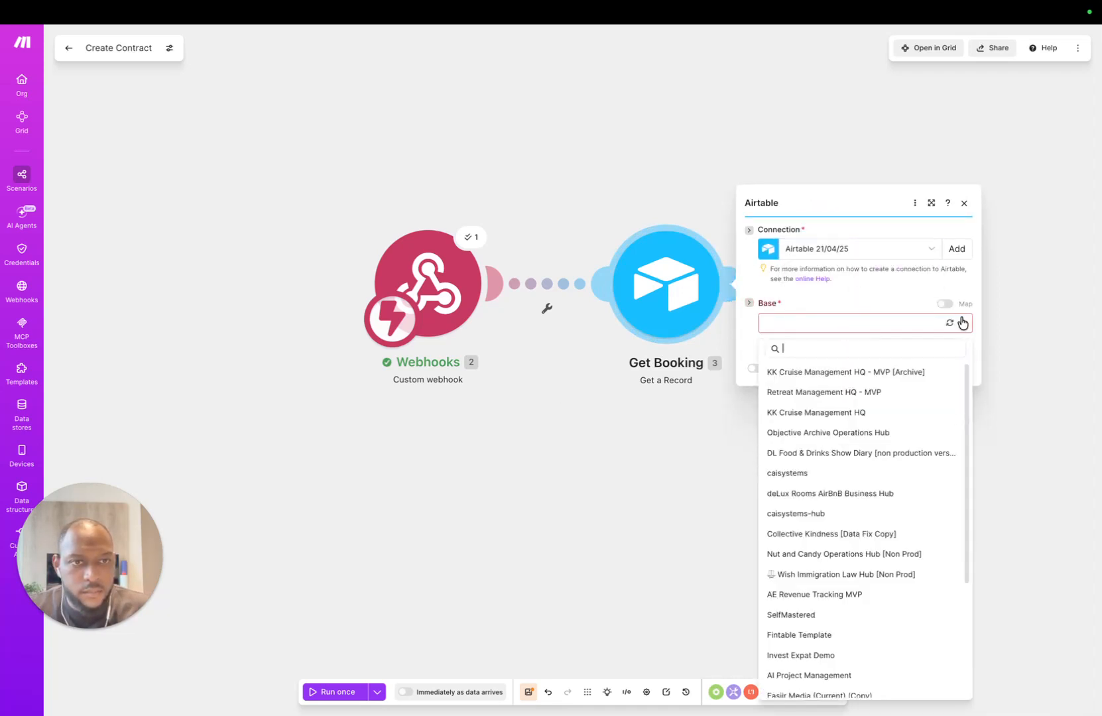
scroll(841, 509, down, 3)
scroll(848, 508, up, 3)
scroll(847, 531, down, 3)
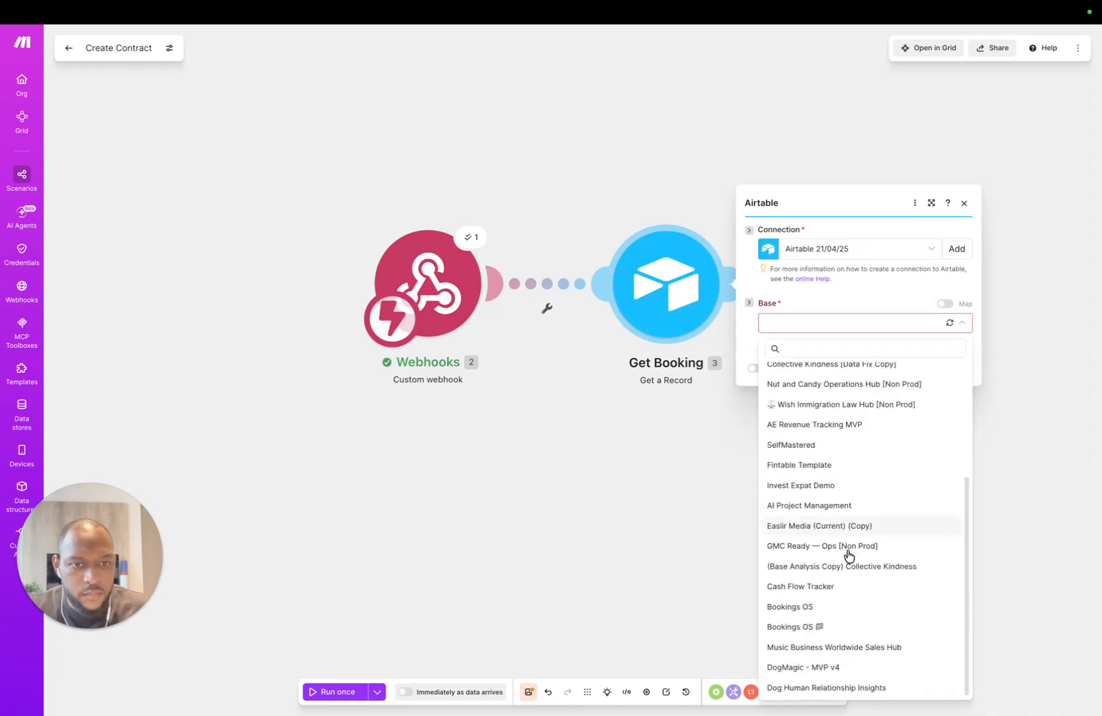
click(861, 624)
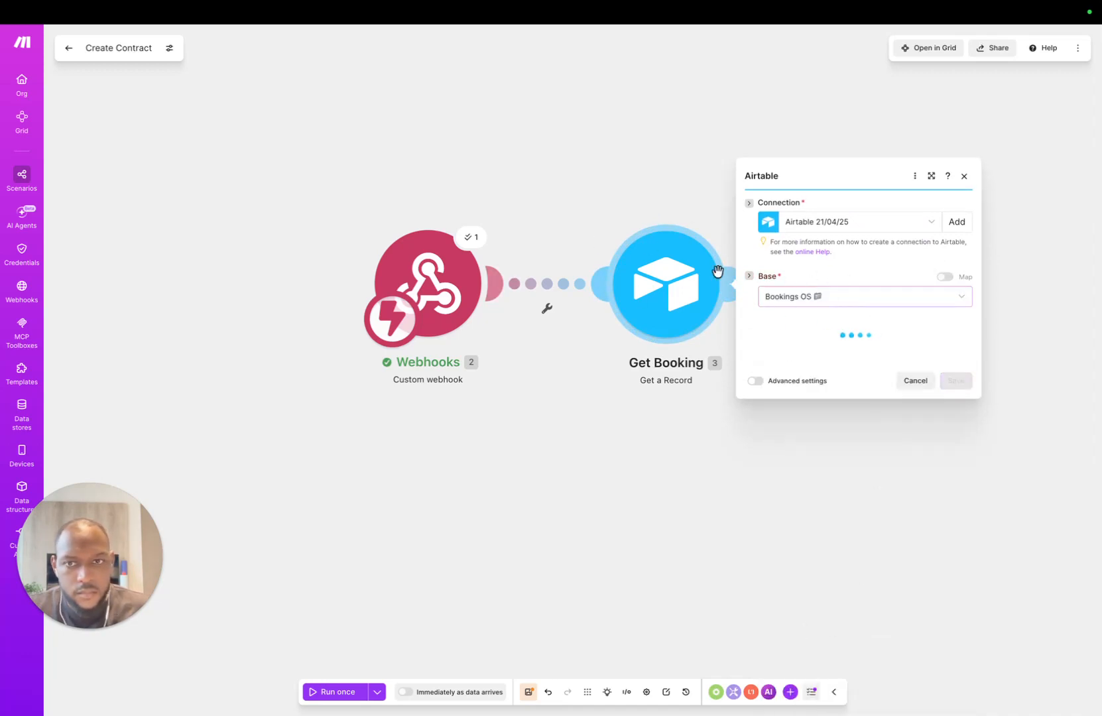
Step: Select the Bookings table, map the webhook's 2. record_id into Record ID, and save
click(825, 349)
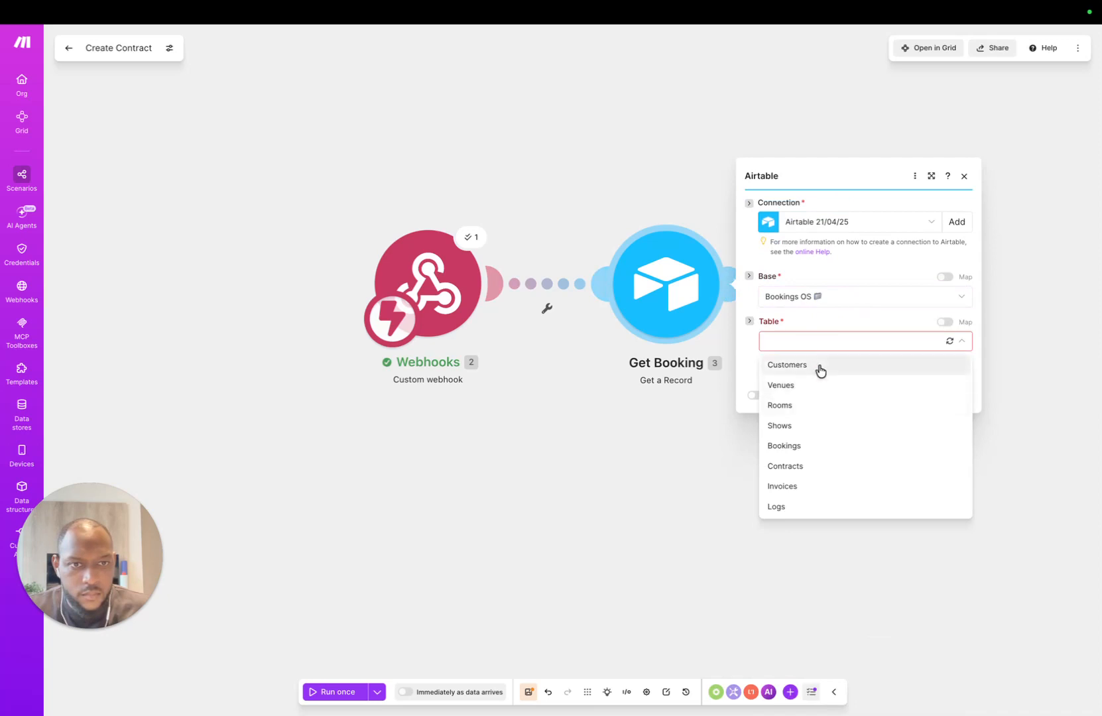
click(819, 446)
click(828, 356)
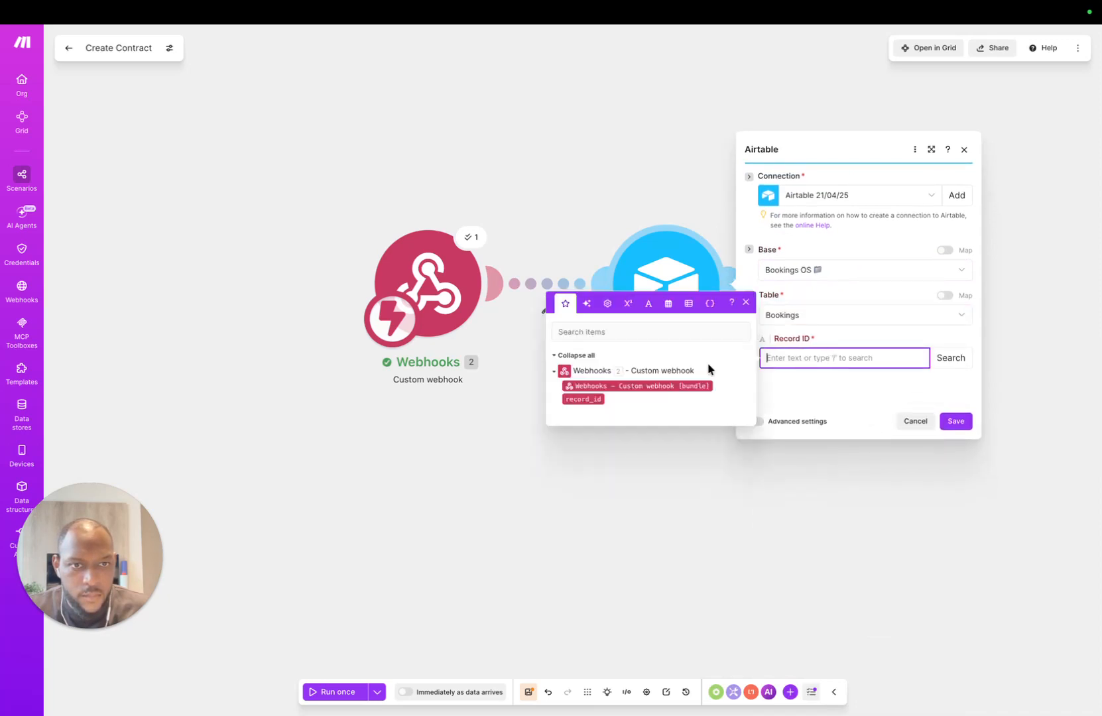
click(582, 399)
click(957, 420)
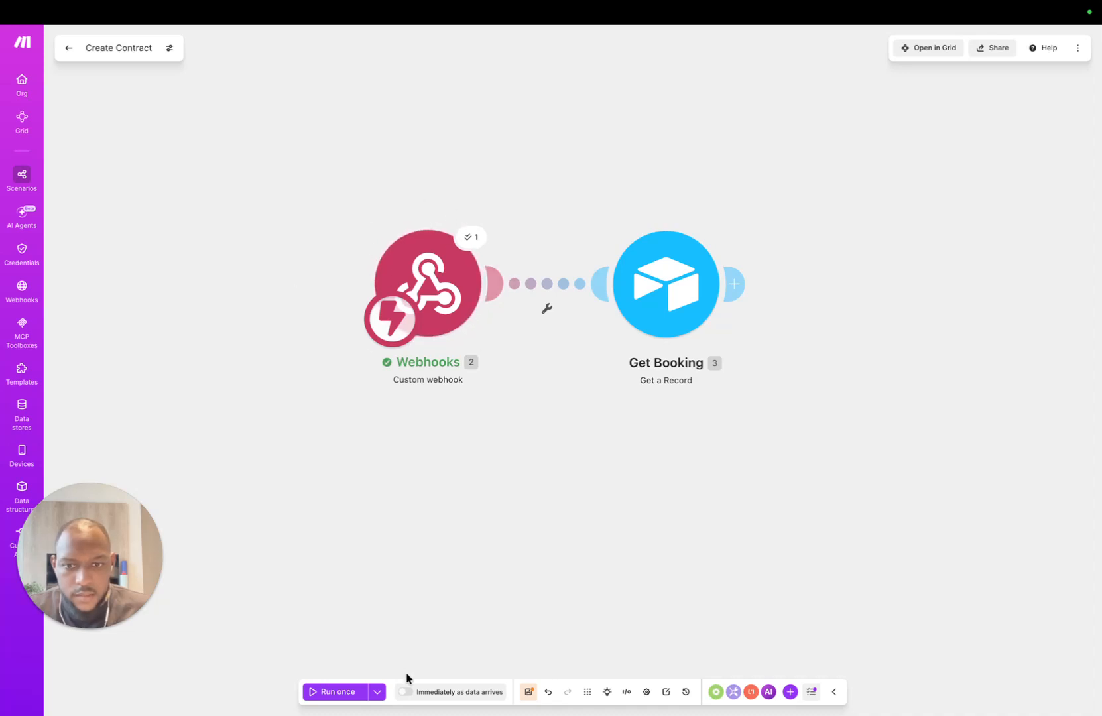
click(378, 692)
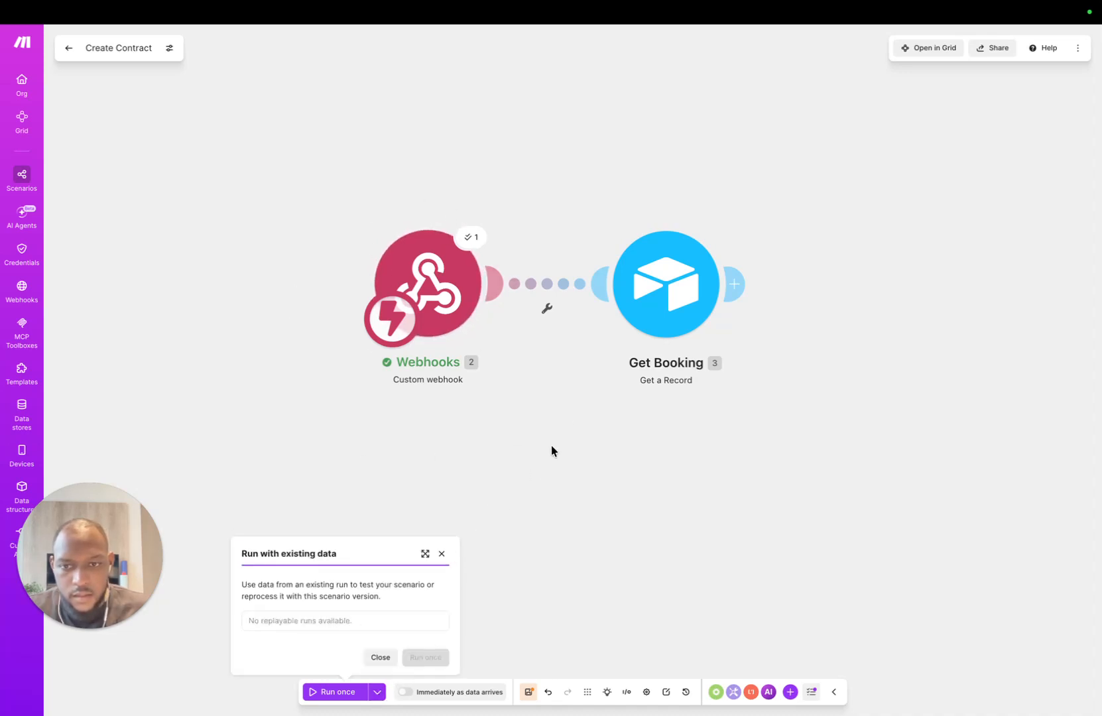
Step: Run the scenario once on existing webhook queue data and inspect Get Booking's Test record output
click(568, 487)
click(672, 305)
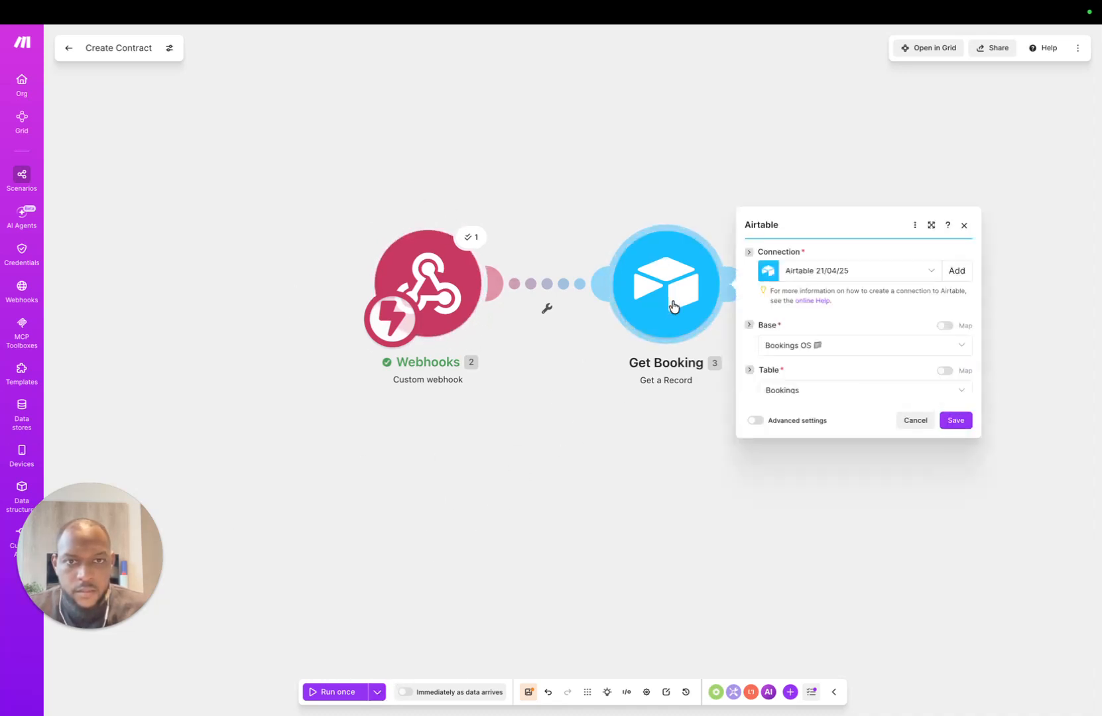
click(968, 422)
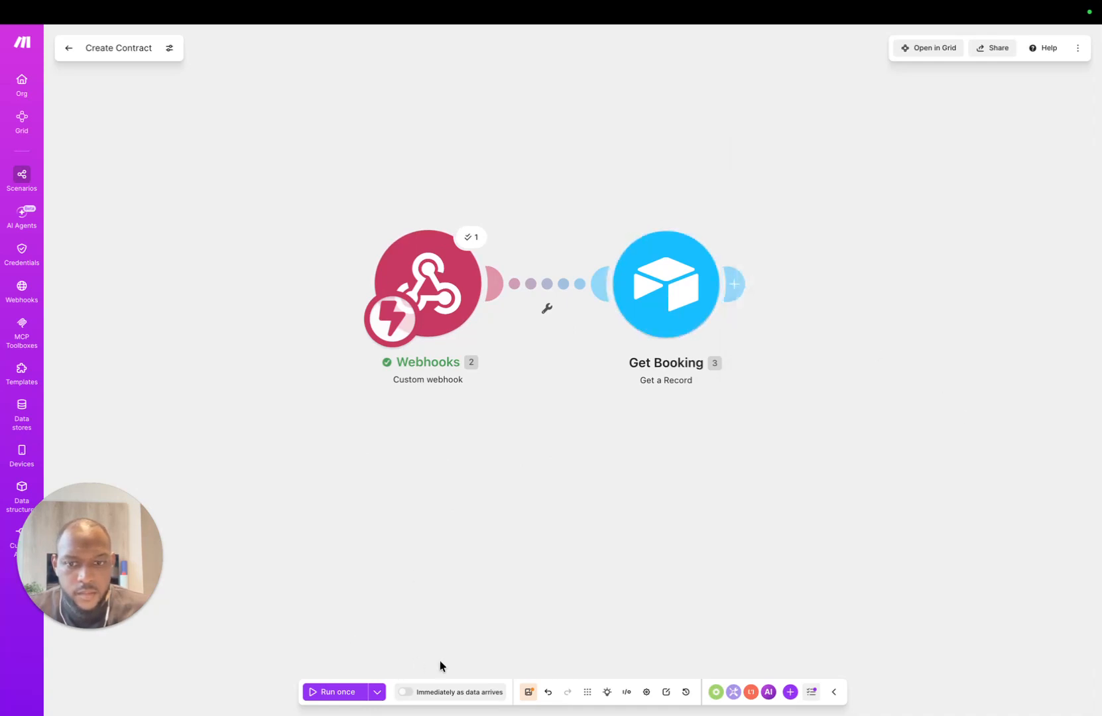
click(321, 691)
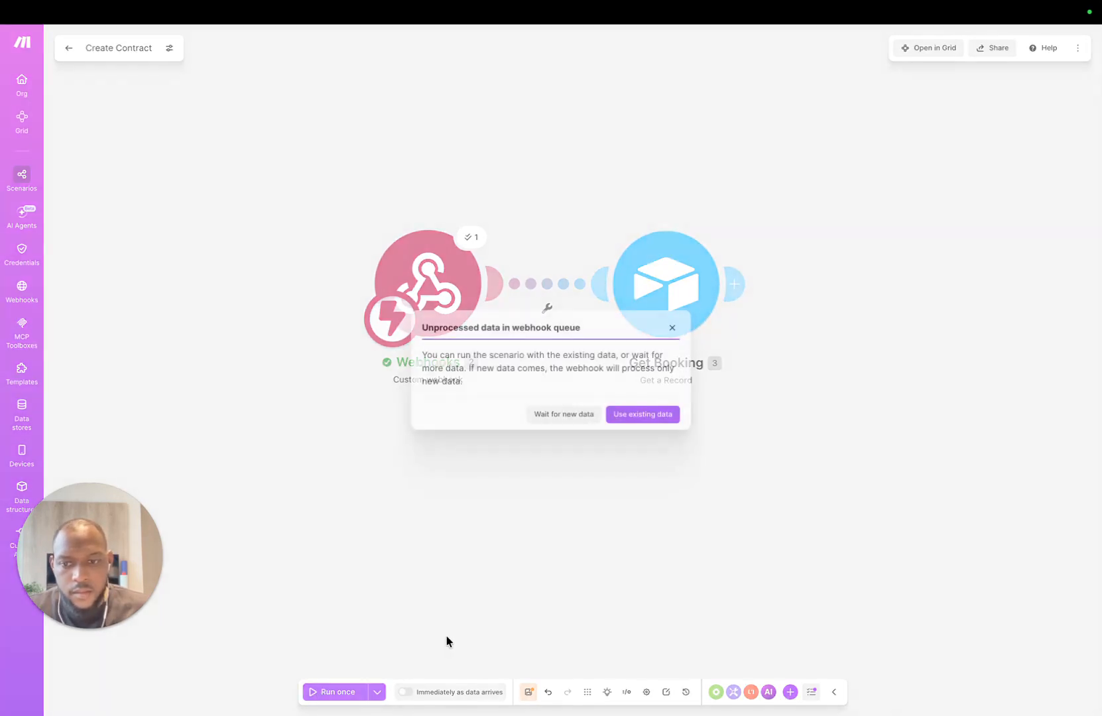
click(643, 415)
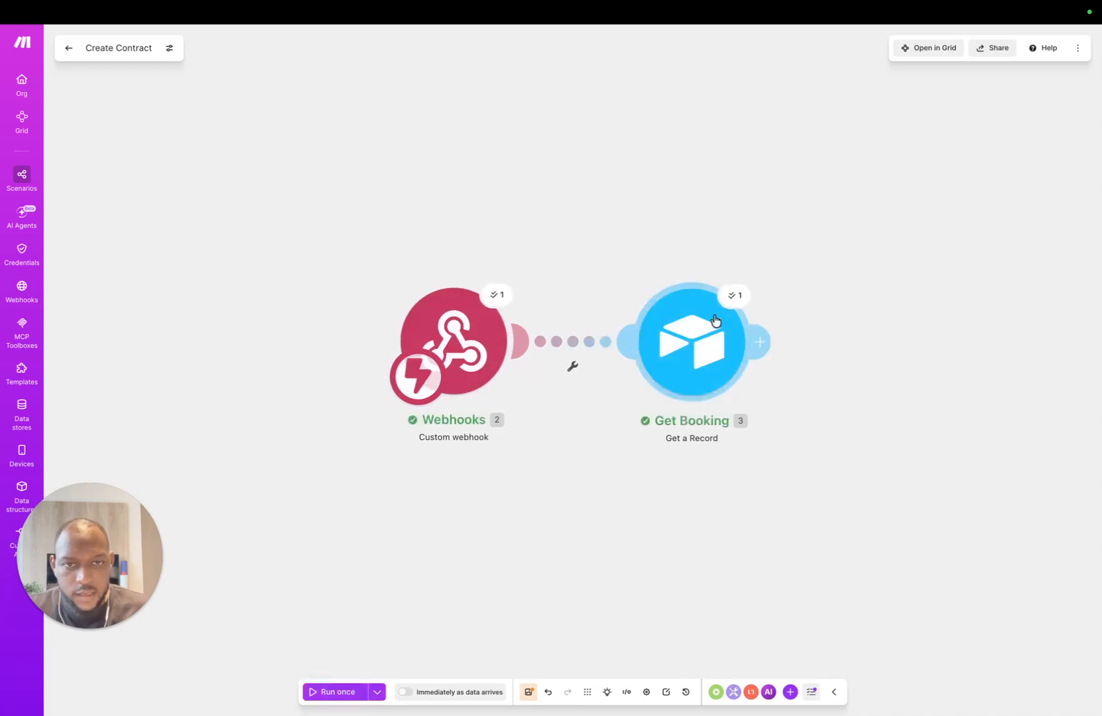
click(729, 295)
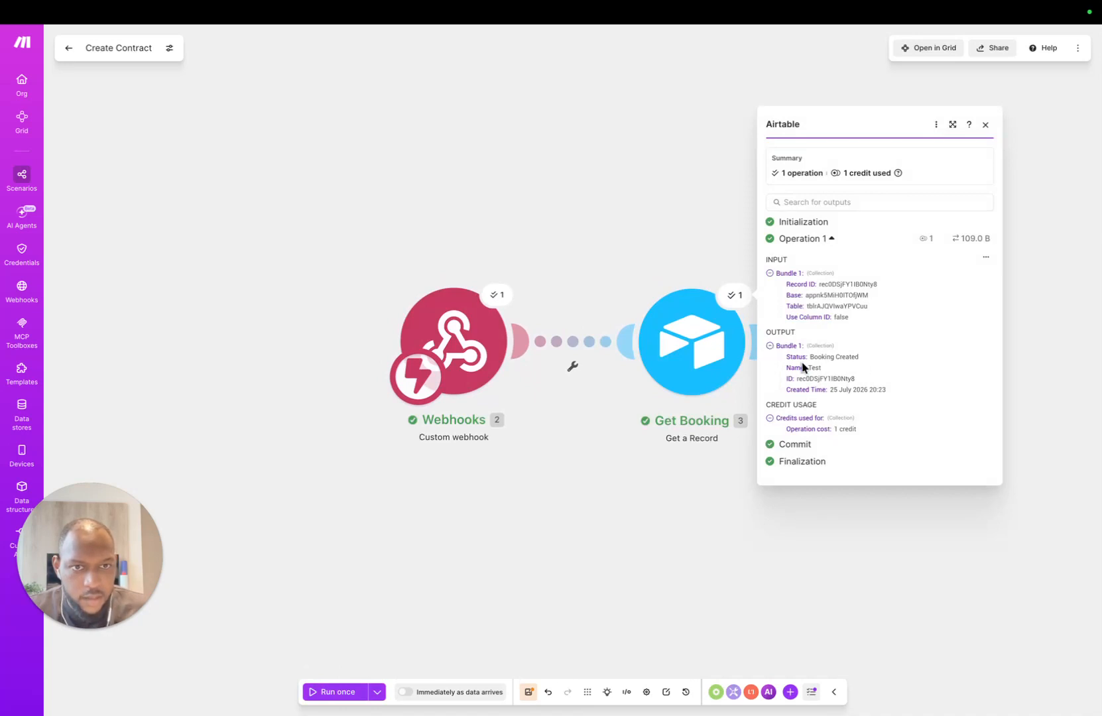
Step: Reveal Get Booking's advanced settings, save the module, and close the output inspector
click(682, 338)
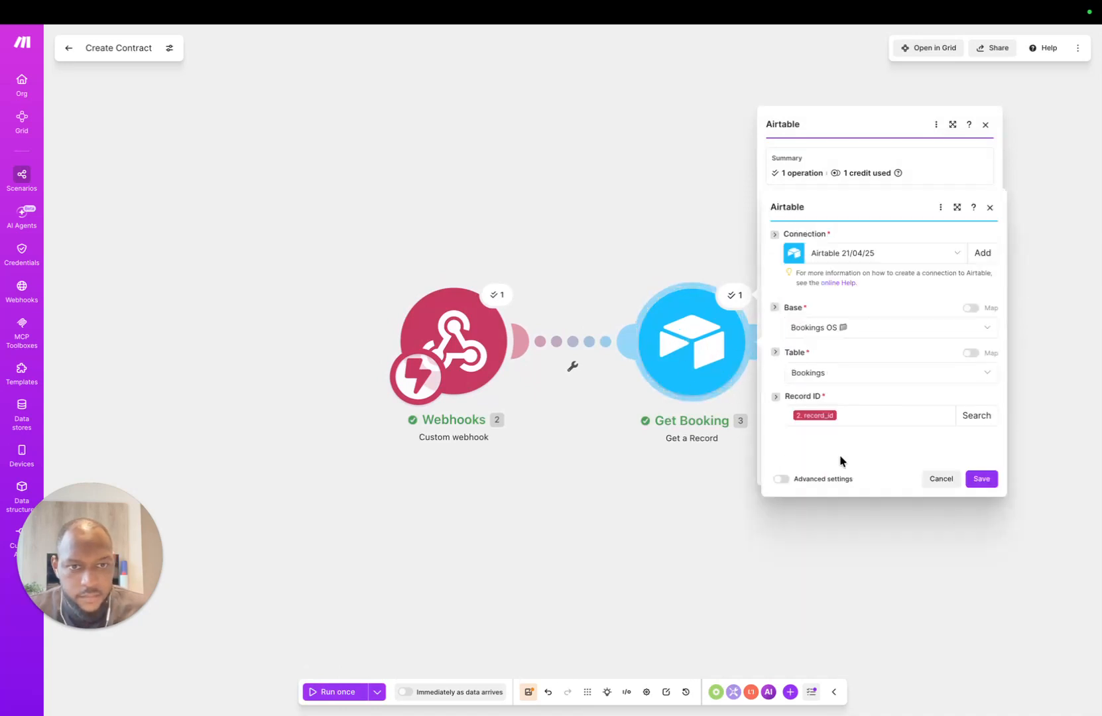
click(779, 479)
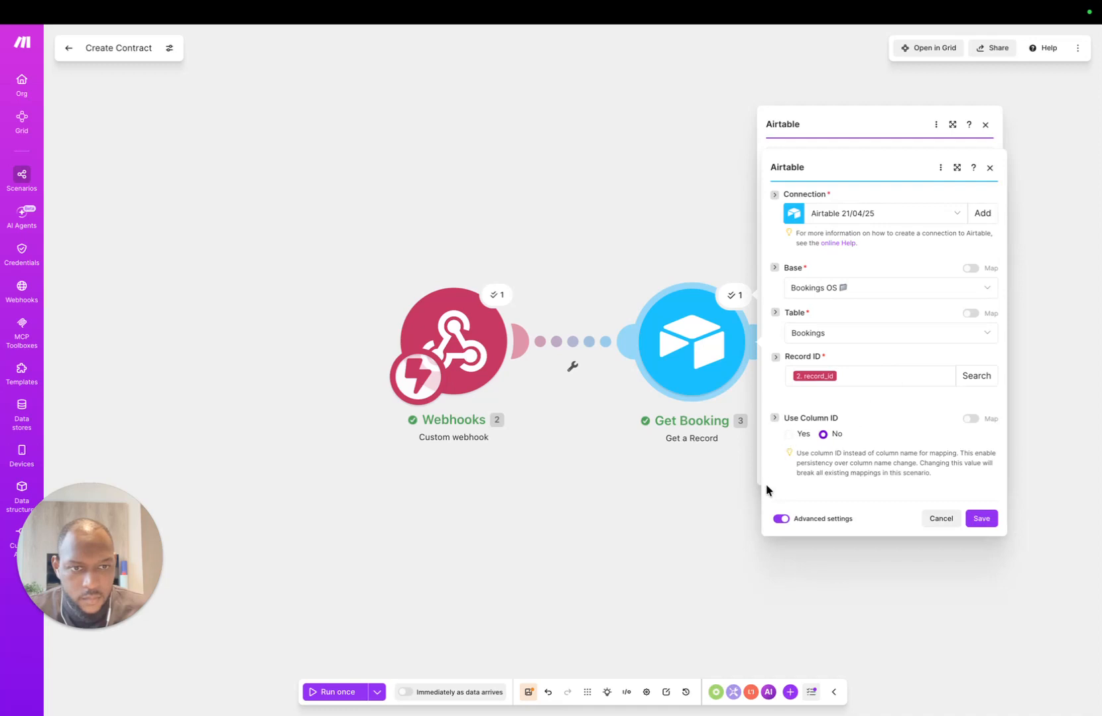
click(981, 517)
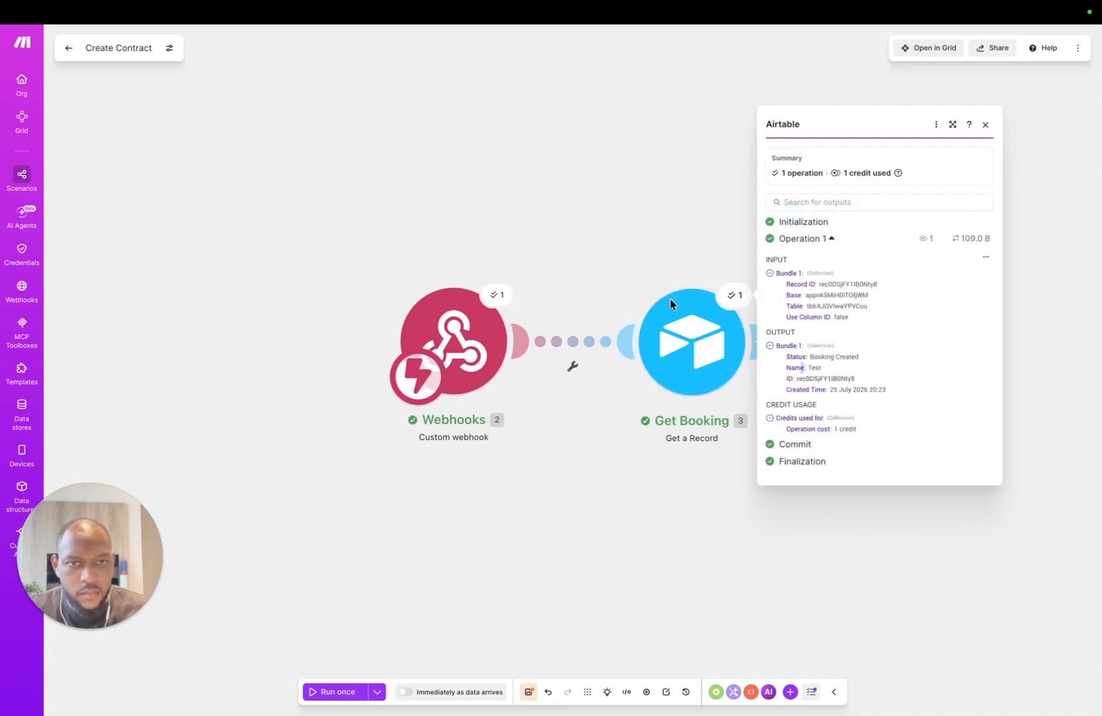
click(985, 125)
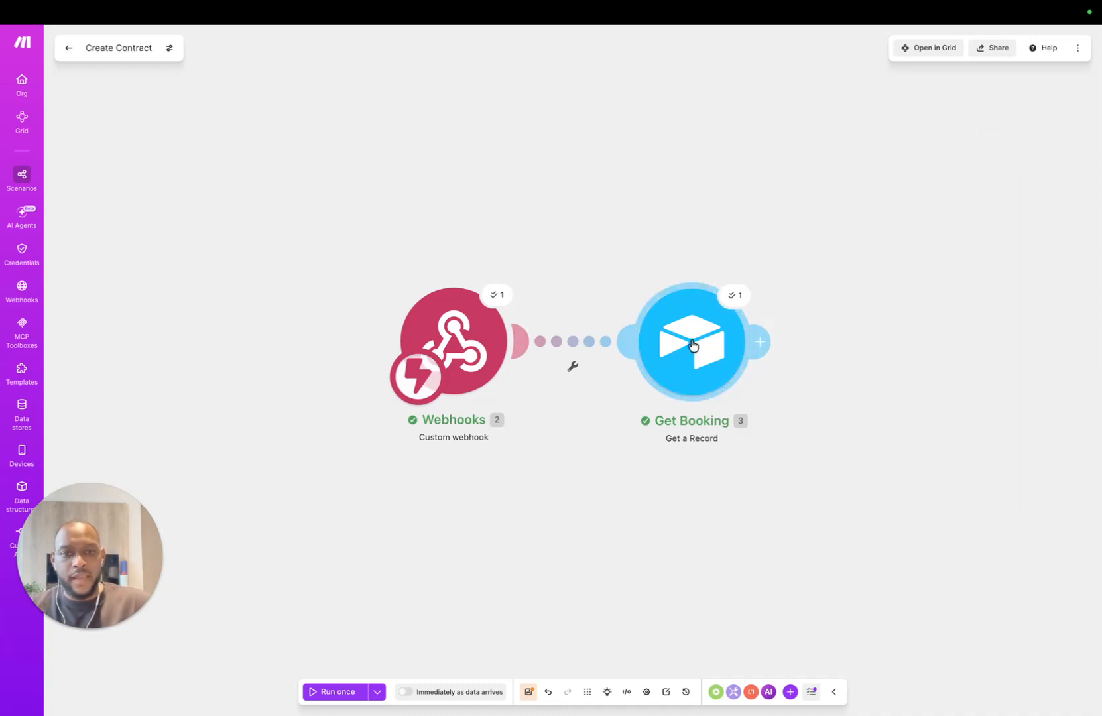
Step: Line up Get Booking level with the Webhooks module on the canvas
drag(699, 351, 675, 357)
drag(462, 353, 433, 343)
drag(689, 326, 664, 322)
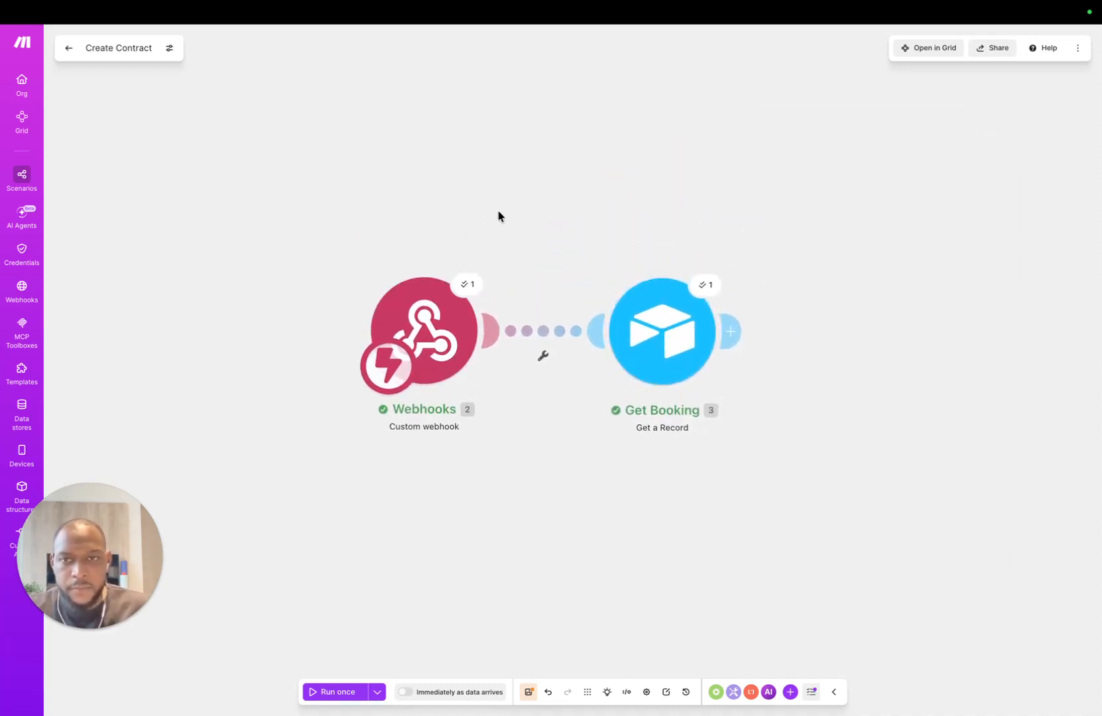
Step: Recheck Get Booking's mapped record ID and output, then run once awaiting new webhook data
click(729, 331)
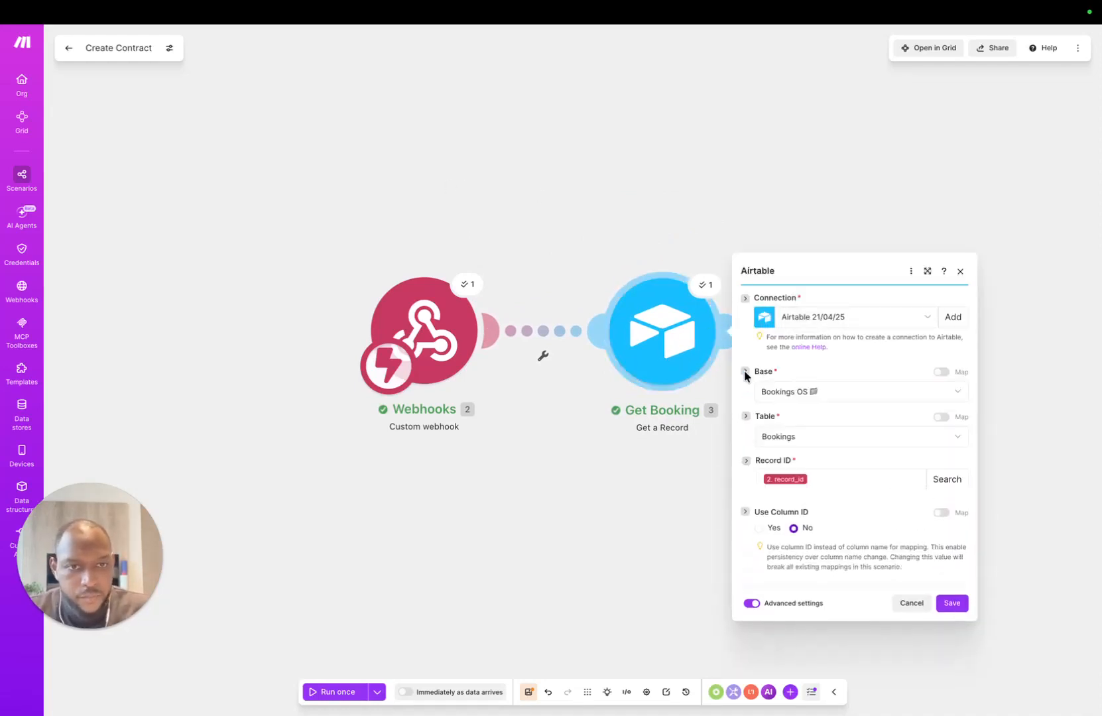
click(692, 298)
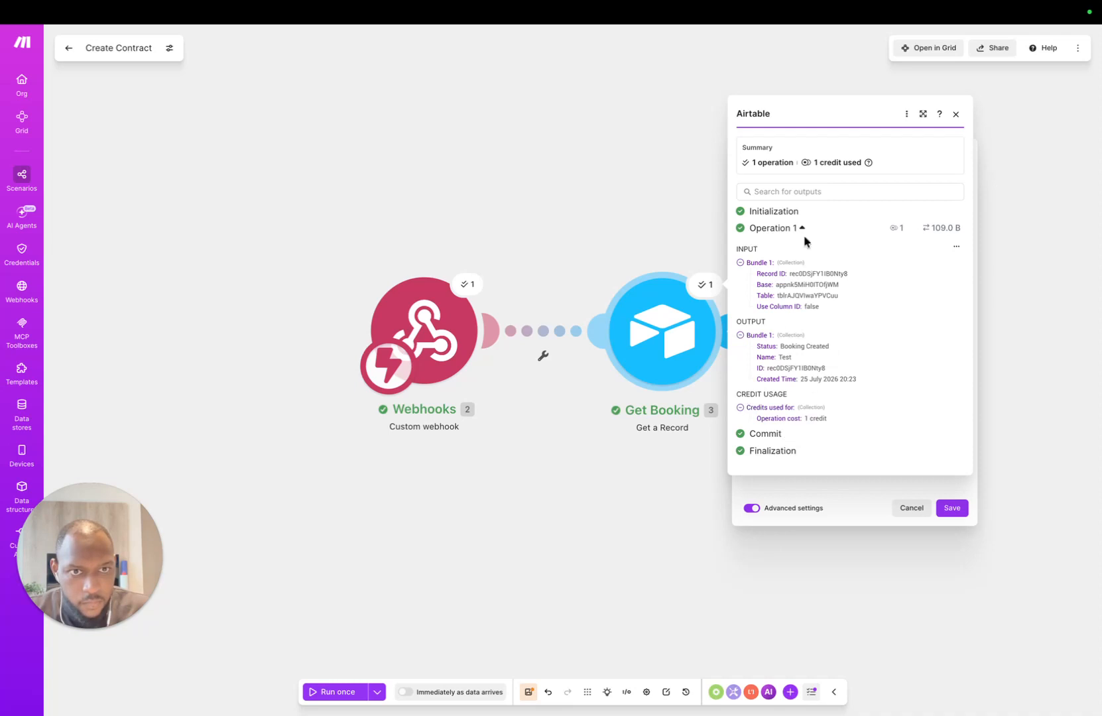
click(730, 331)
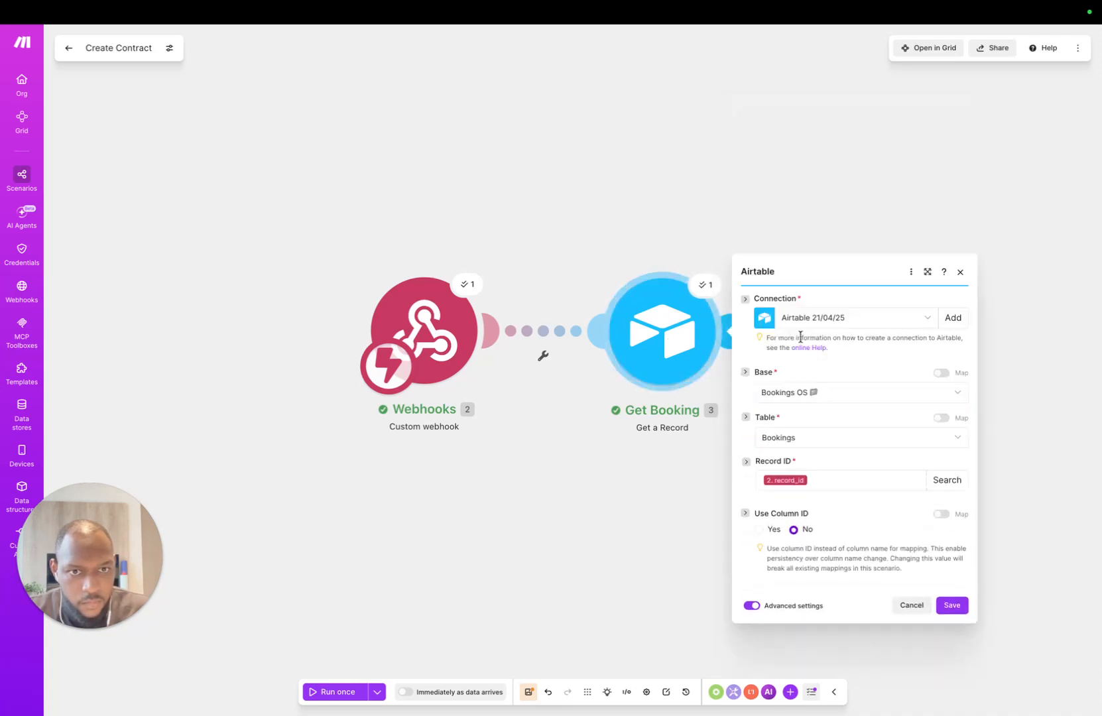
click(868, 364)
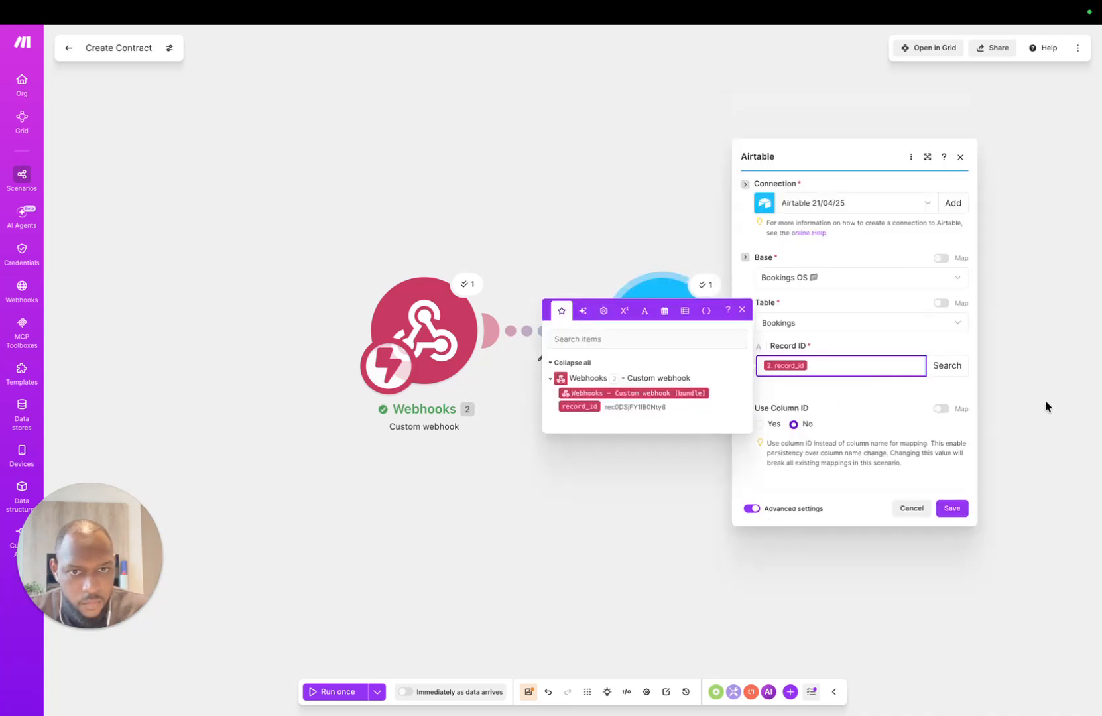
click(1044, 399)
click(707, 285)
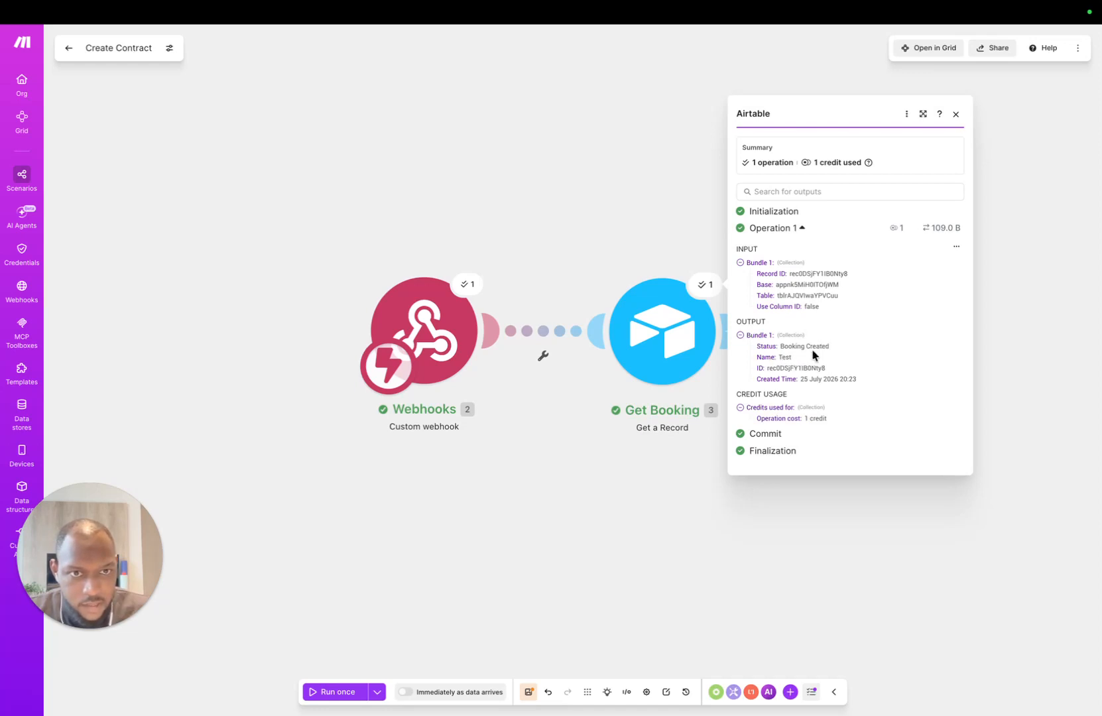
click(684, 557)
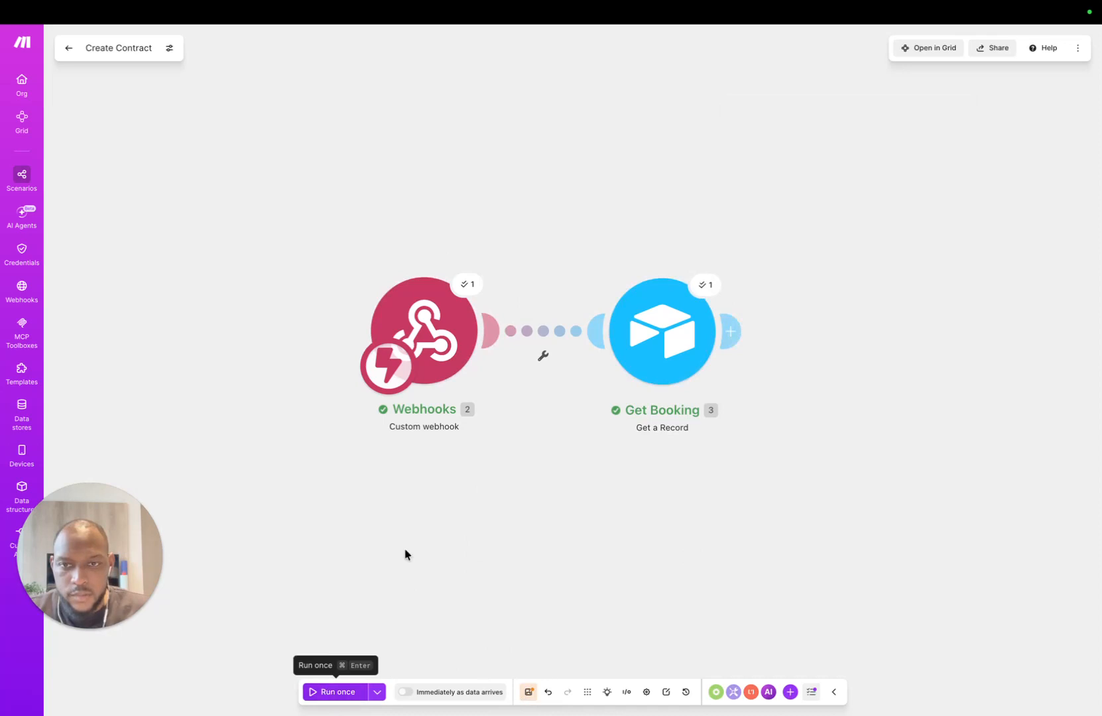
click(338, 692)
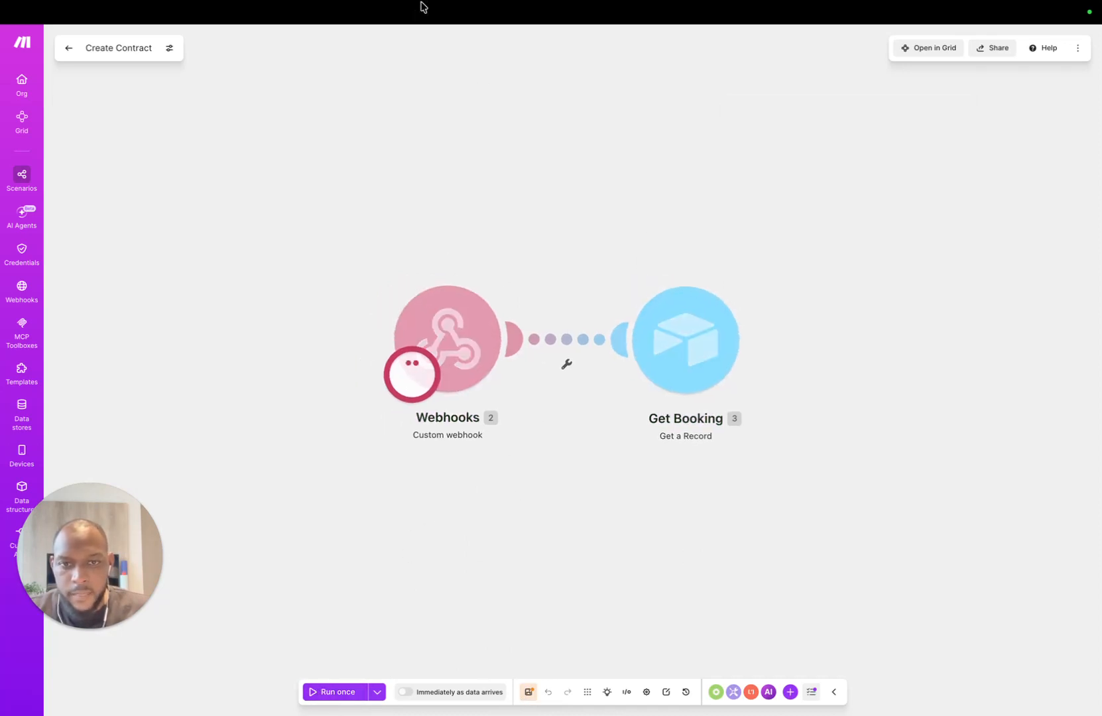
Step: Test the Generate Contract automation's script action, then bring up the Bookings Kanban interface
mouse_move(202, 54)
click(266, 39)
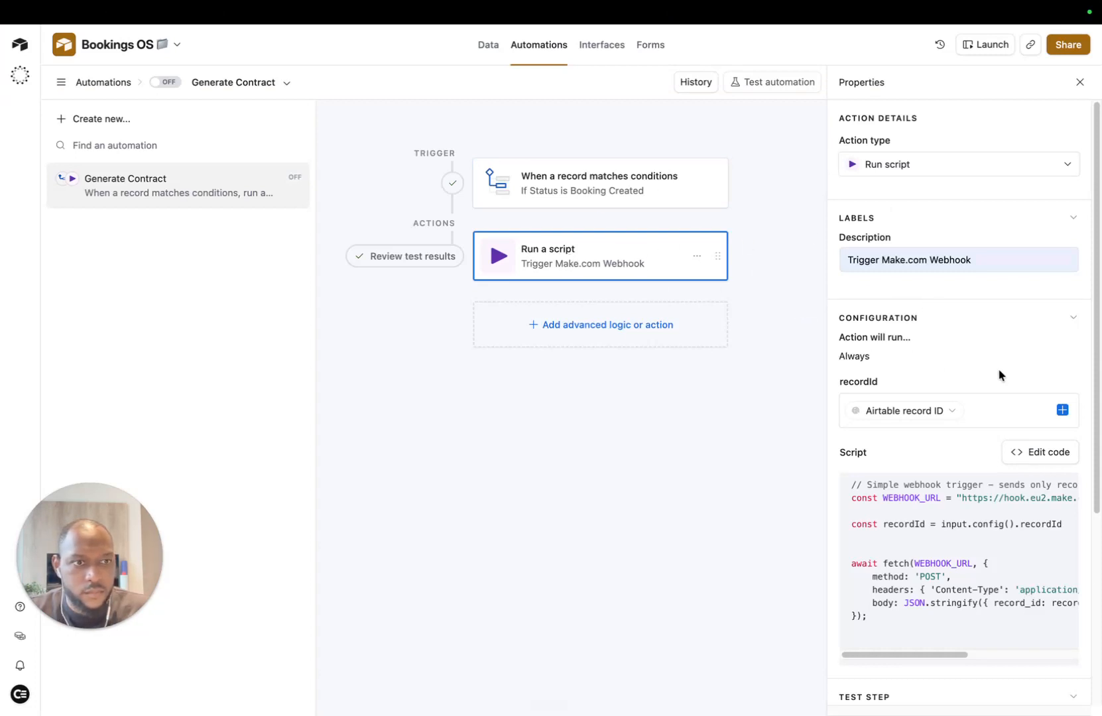
scroll(972, 623, down, 3)
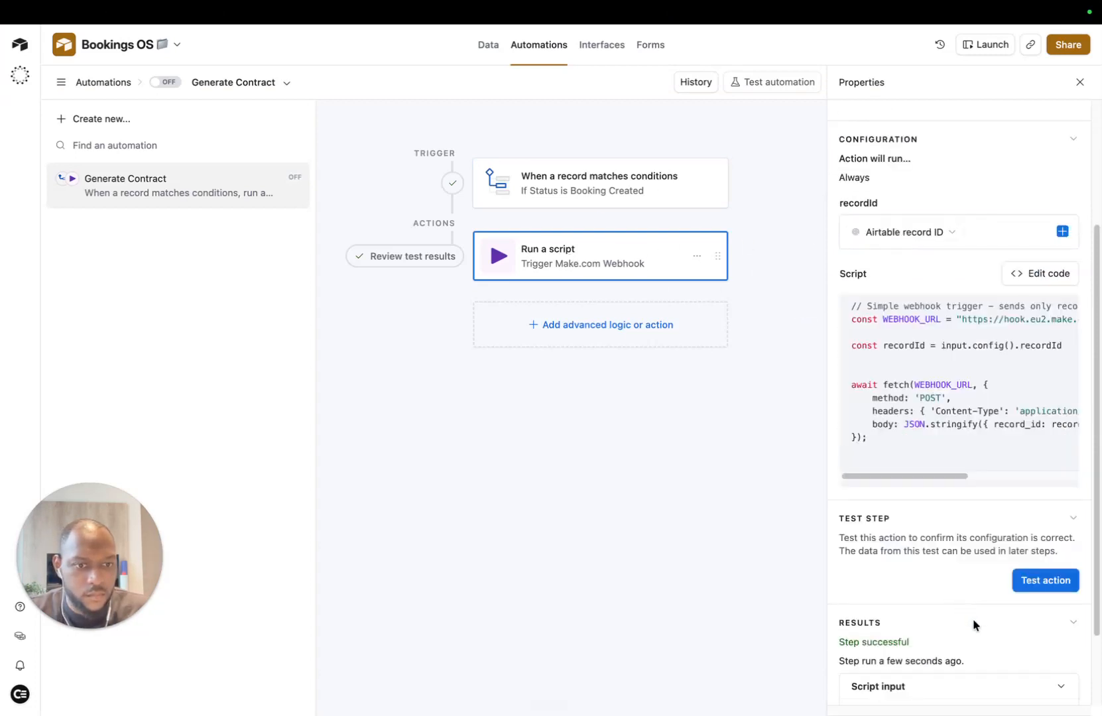
click(1052, 581)
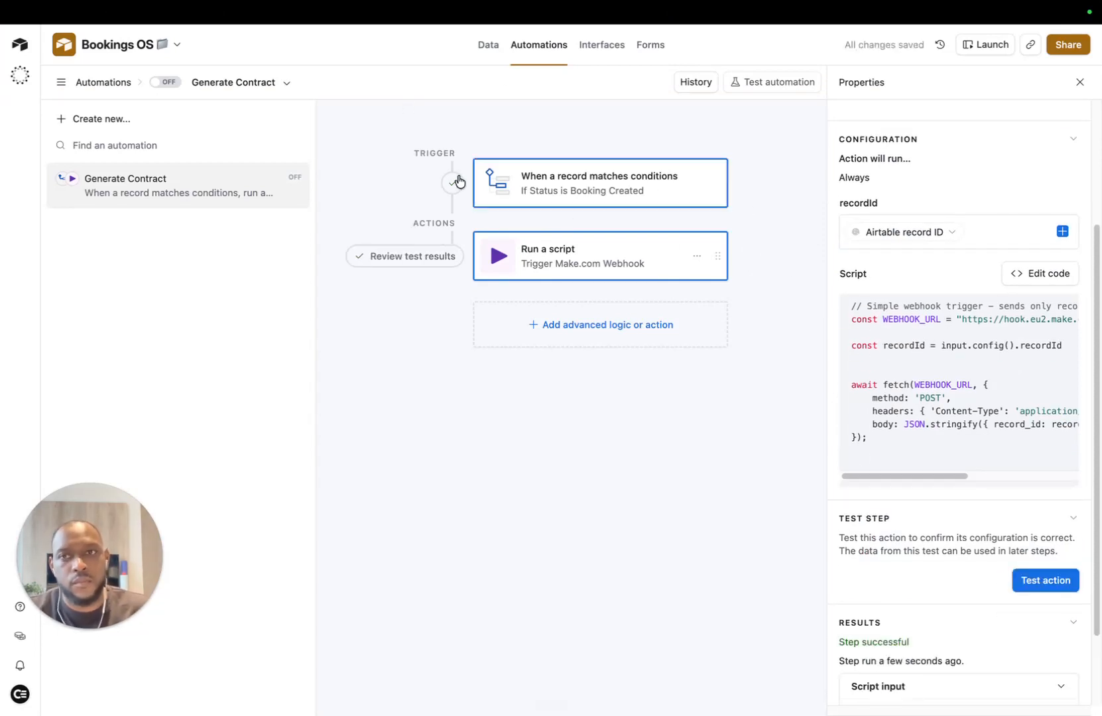
click(134, 44)
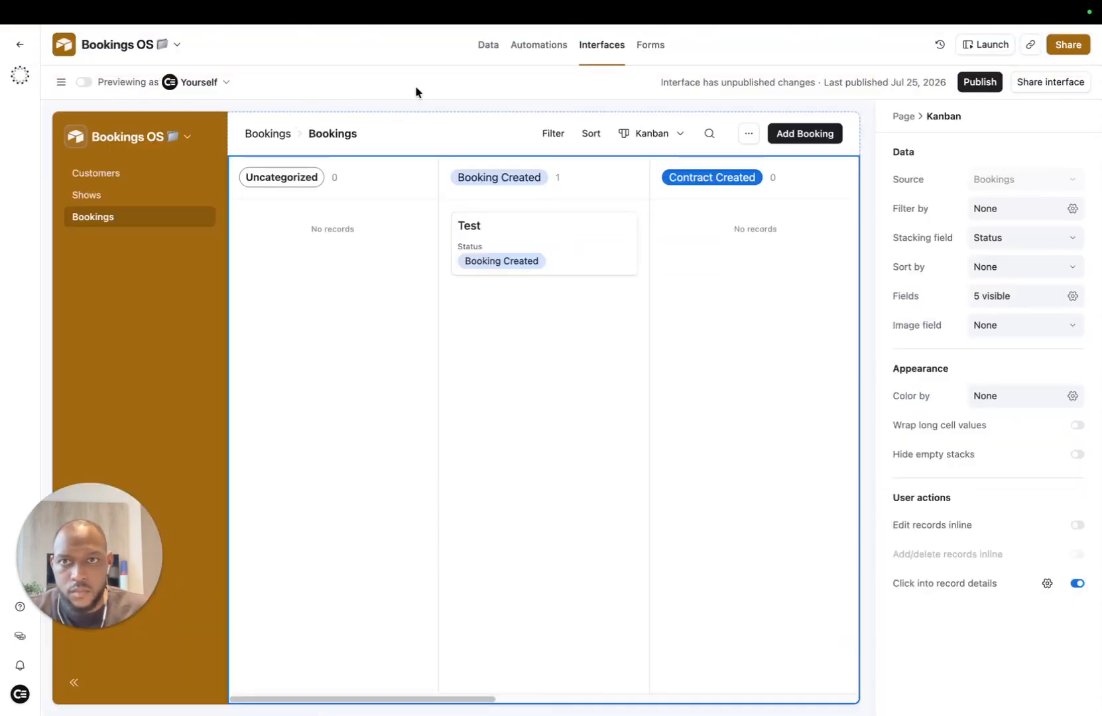
Step: In the Bookings table, set the Test booking's Price to $1,000.00
click(472, 48)
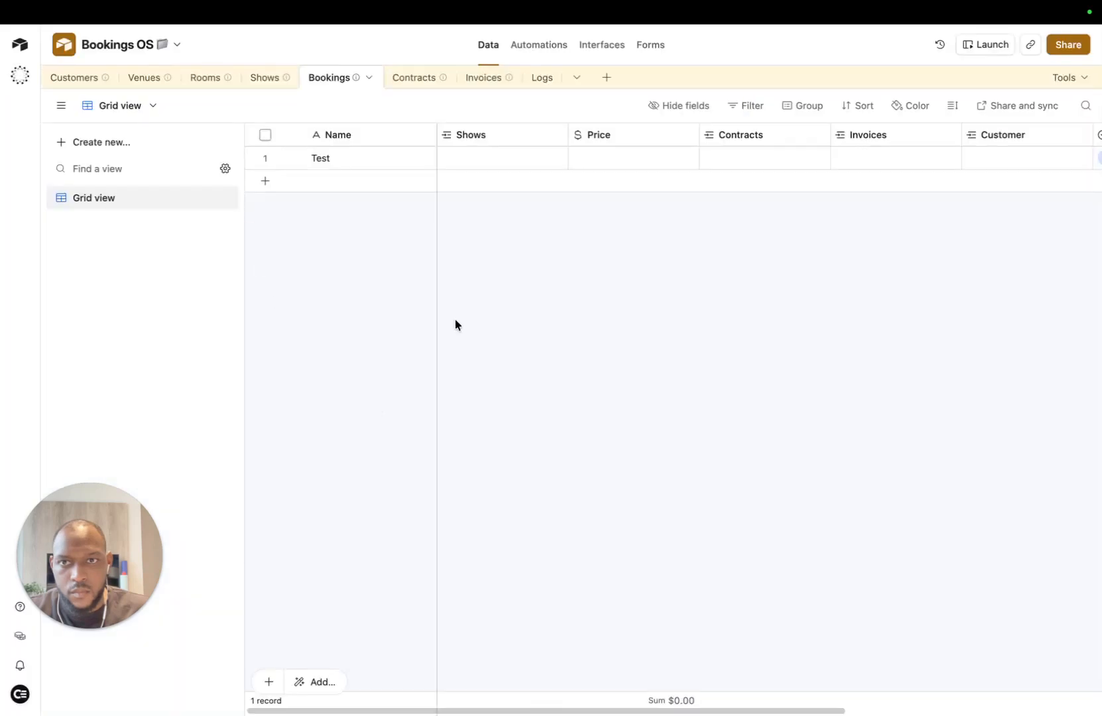
scroll(762, 153, right, 5)
scroll(767, 139, left, 4)
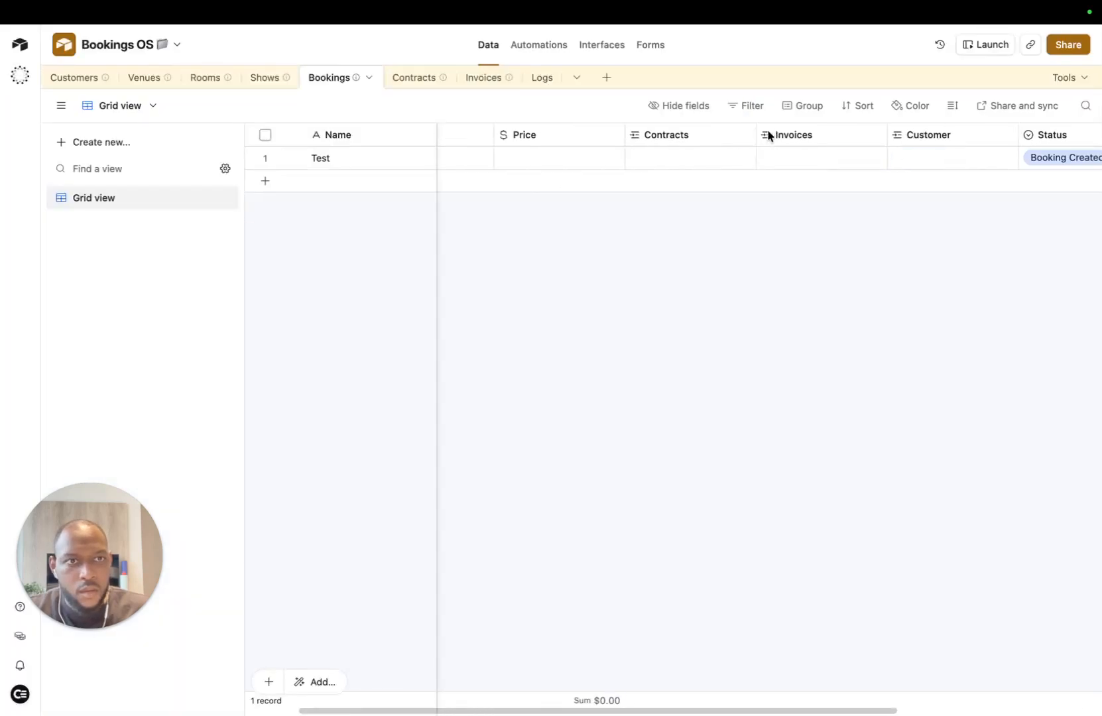
scroll(553, 159, right, 3)
scroll(553, 159, left, 4)
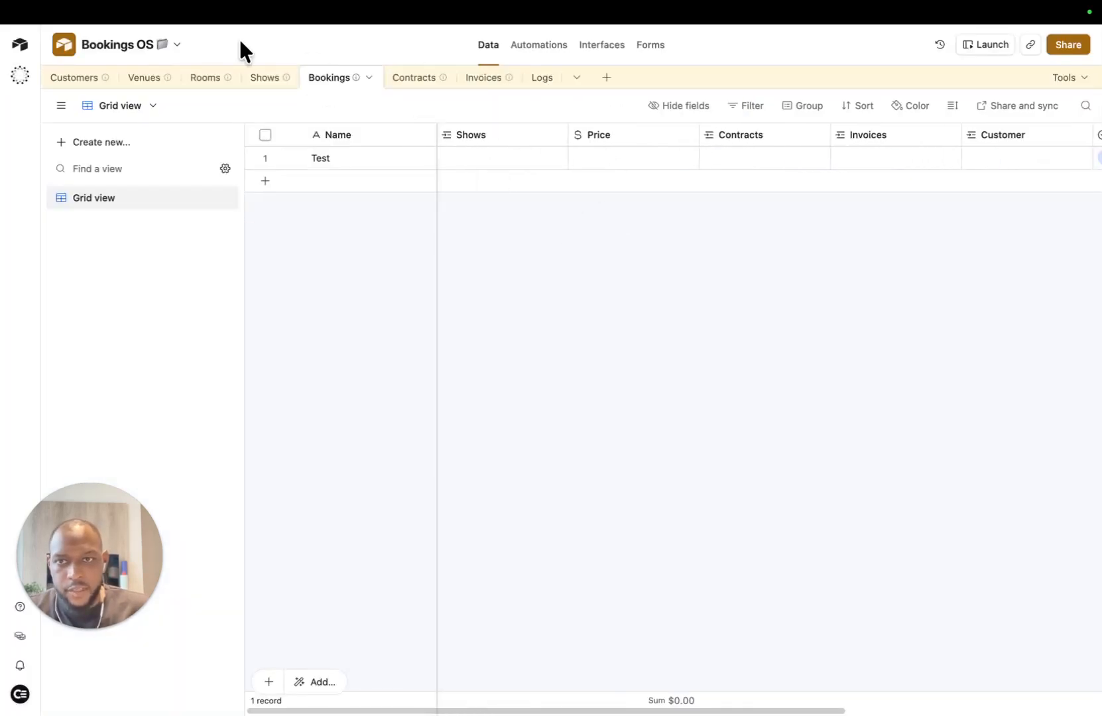
click(586, 159)
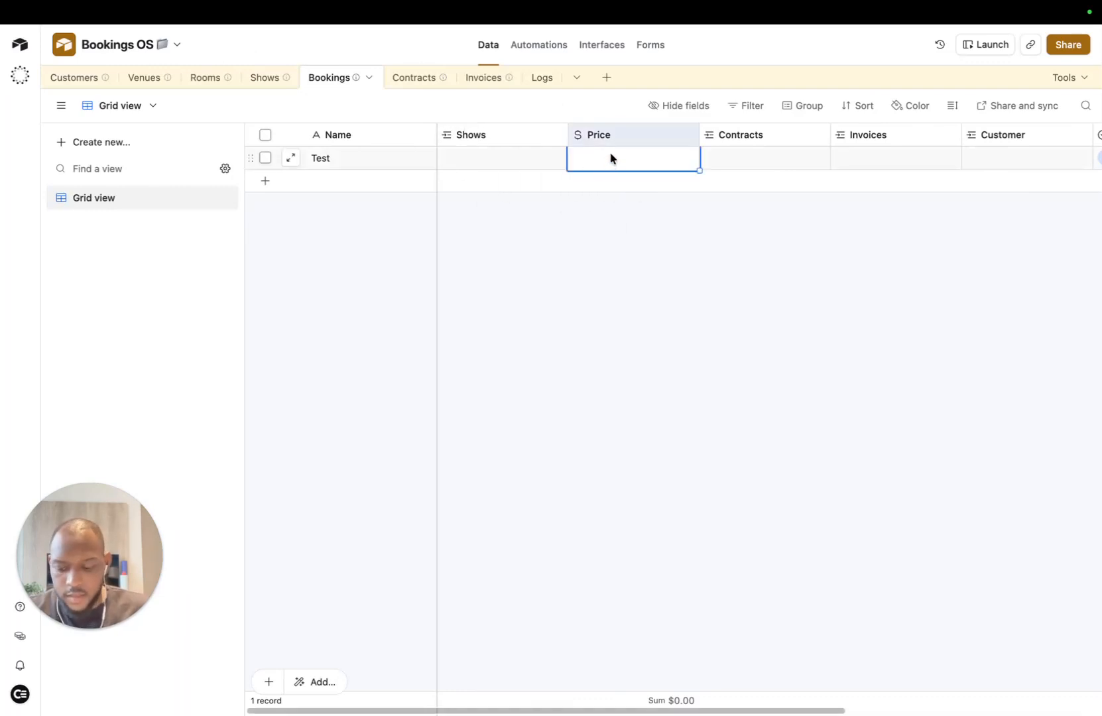
text(1000)
click(522, 195)
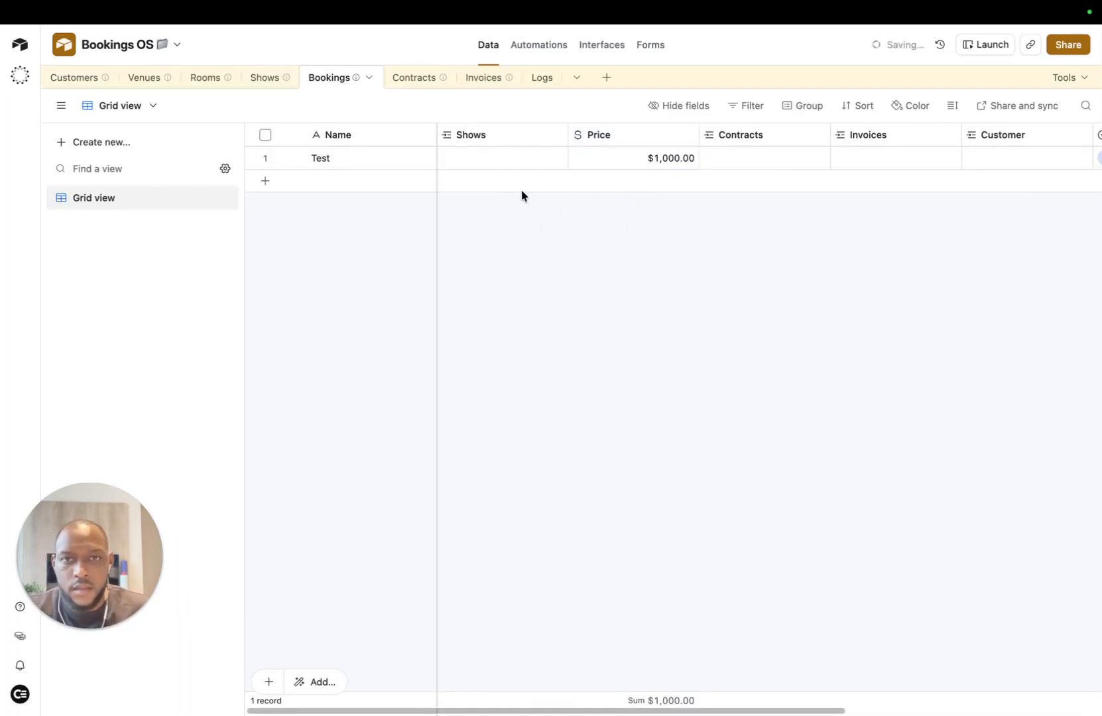
Step: Link the Opening Night show to the Test booking's Shows field
click(523, 157)
click(449, 157)
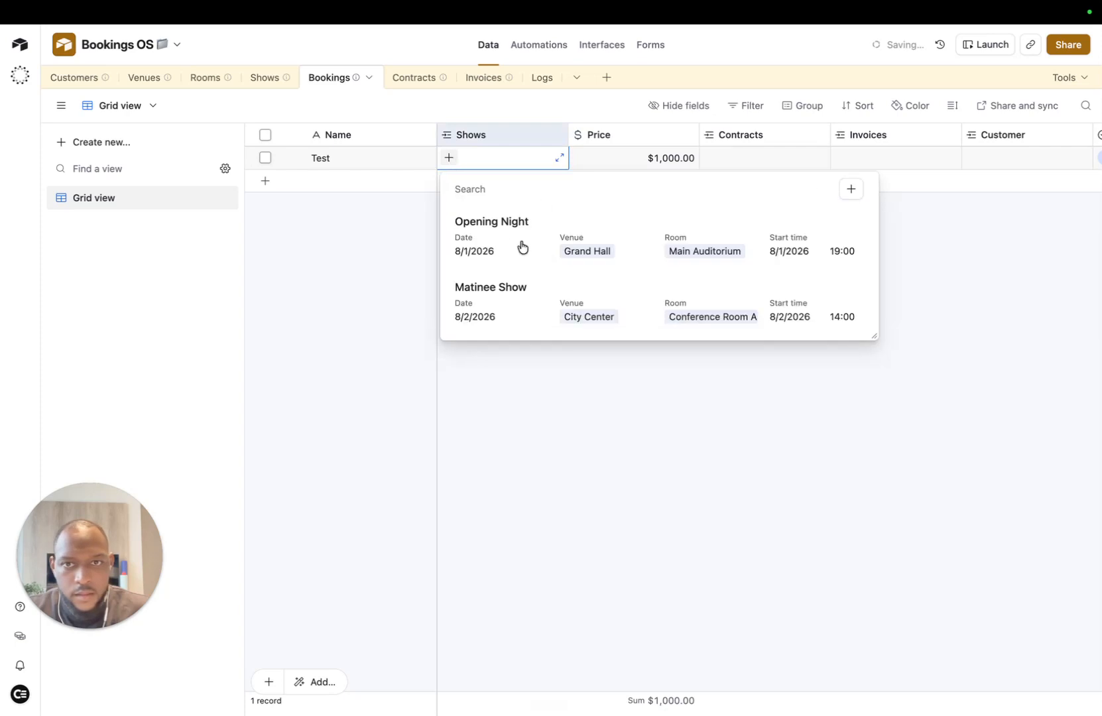
click(521, 246)
click(767, 160)
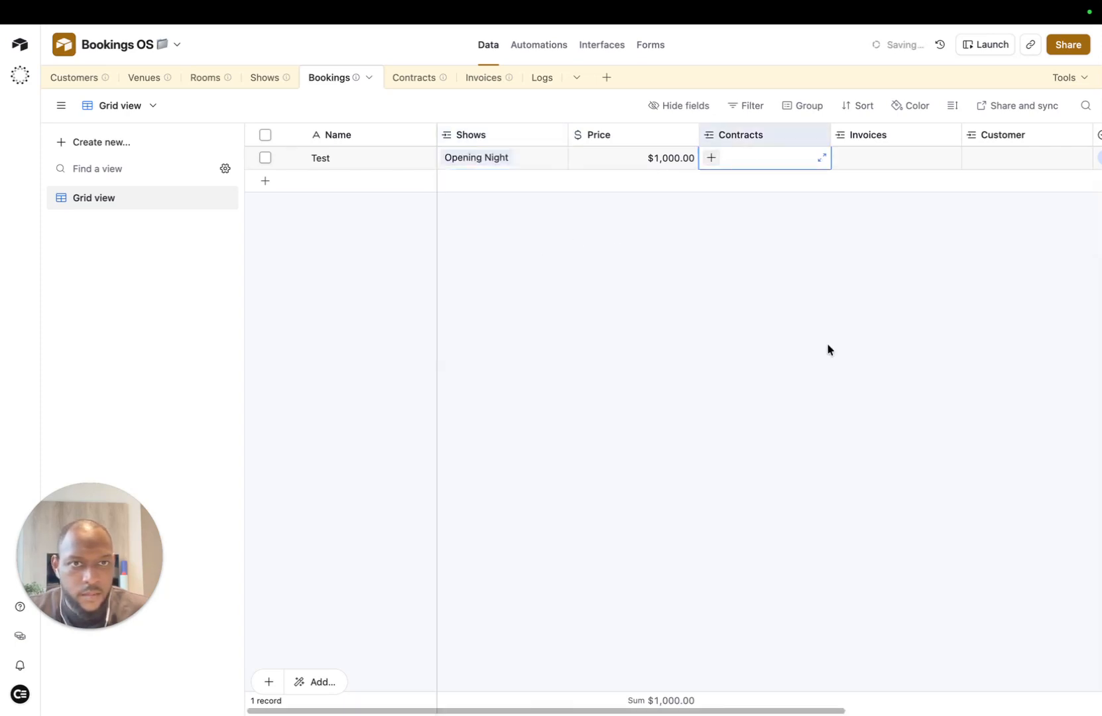
scroll(855, 199, right, 3)
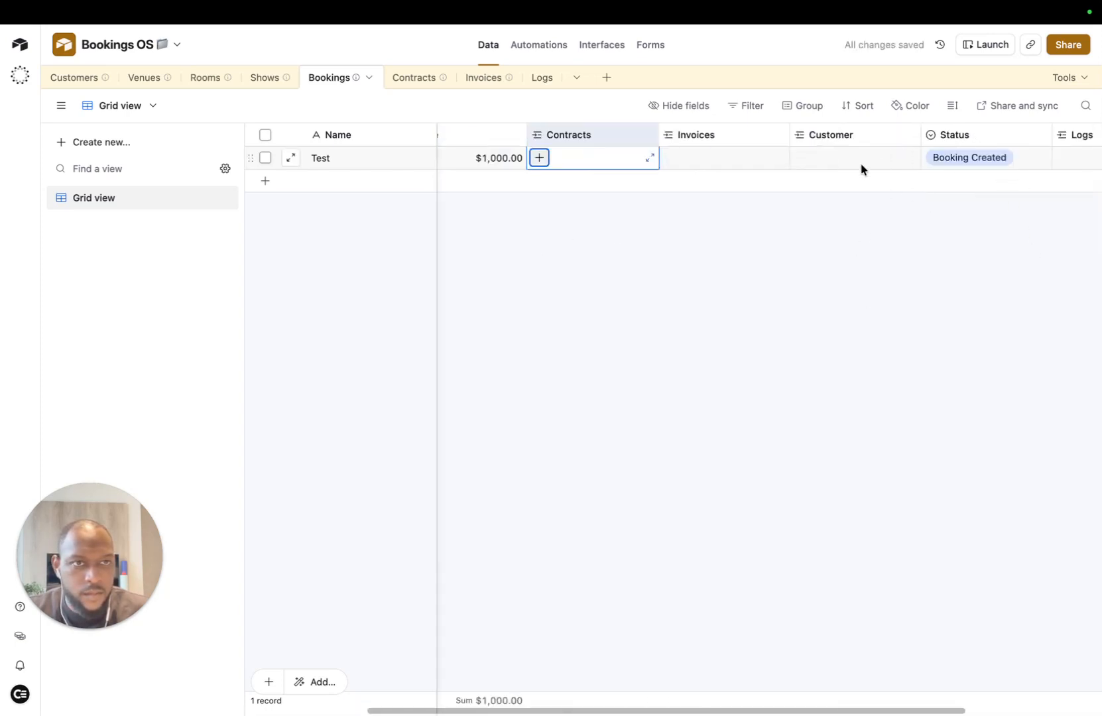
click(796, 158)
click(93, 78)
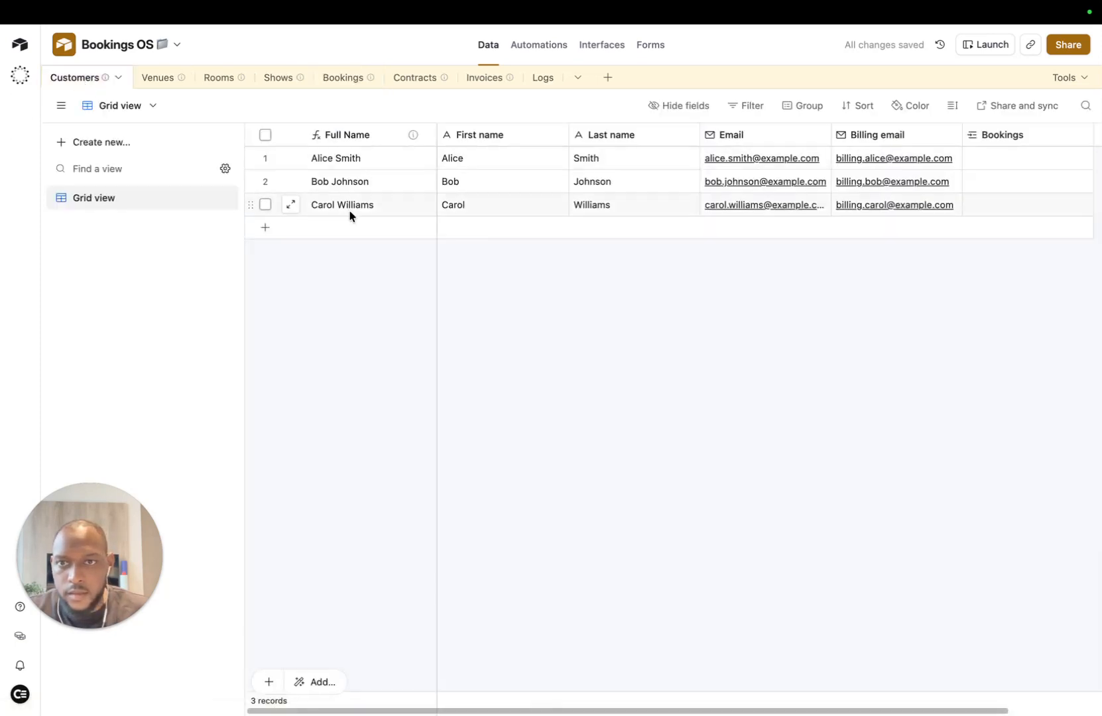
Step: Add a new customer record with the customer's first name, last name and email address
click(272, 232)
click(531, 229)
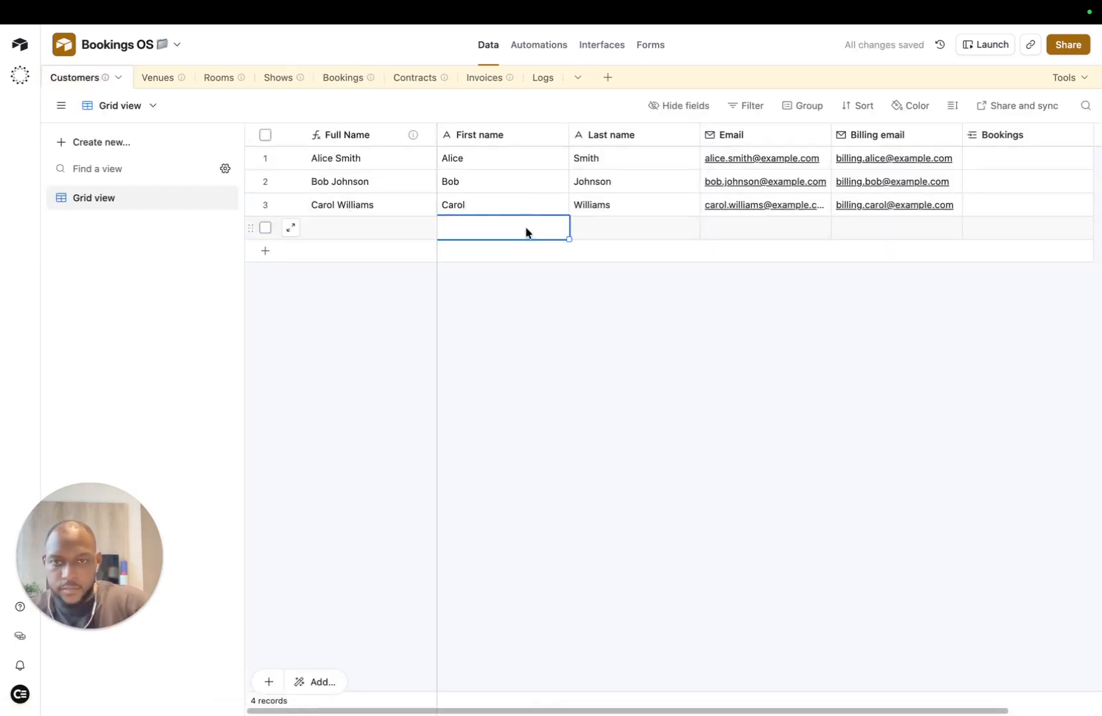
text(Cai)
key(Tab)
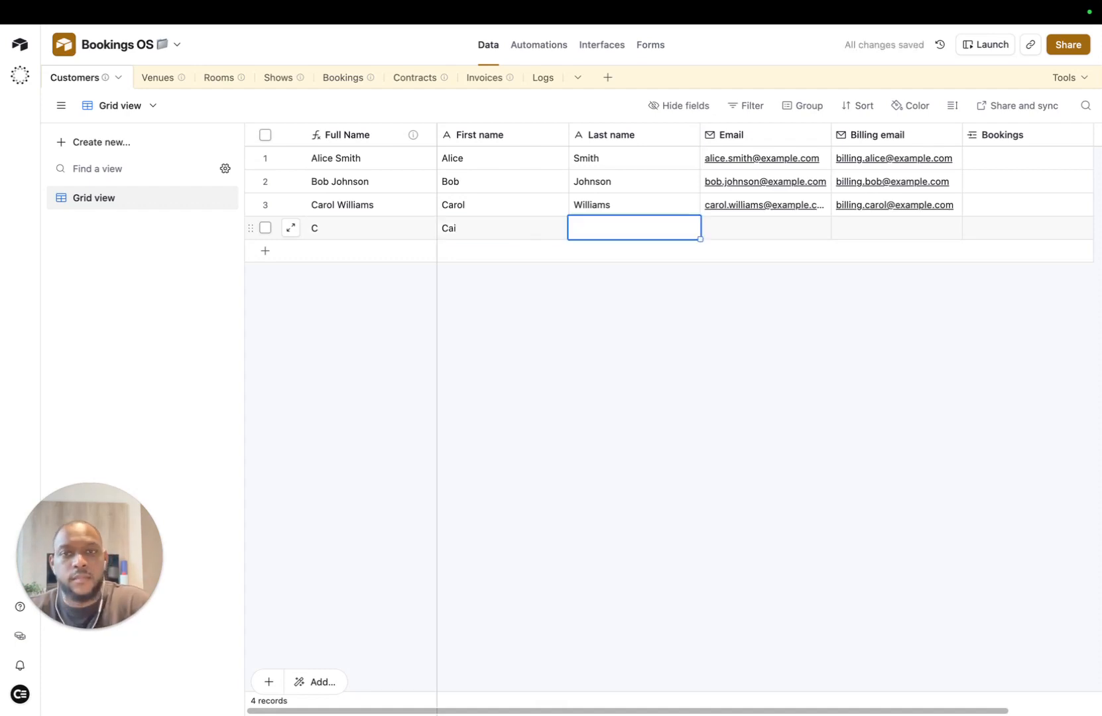
text(O)
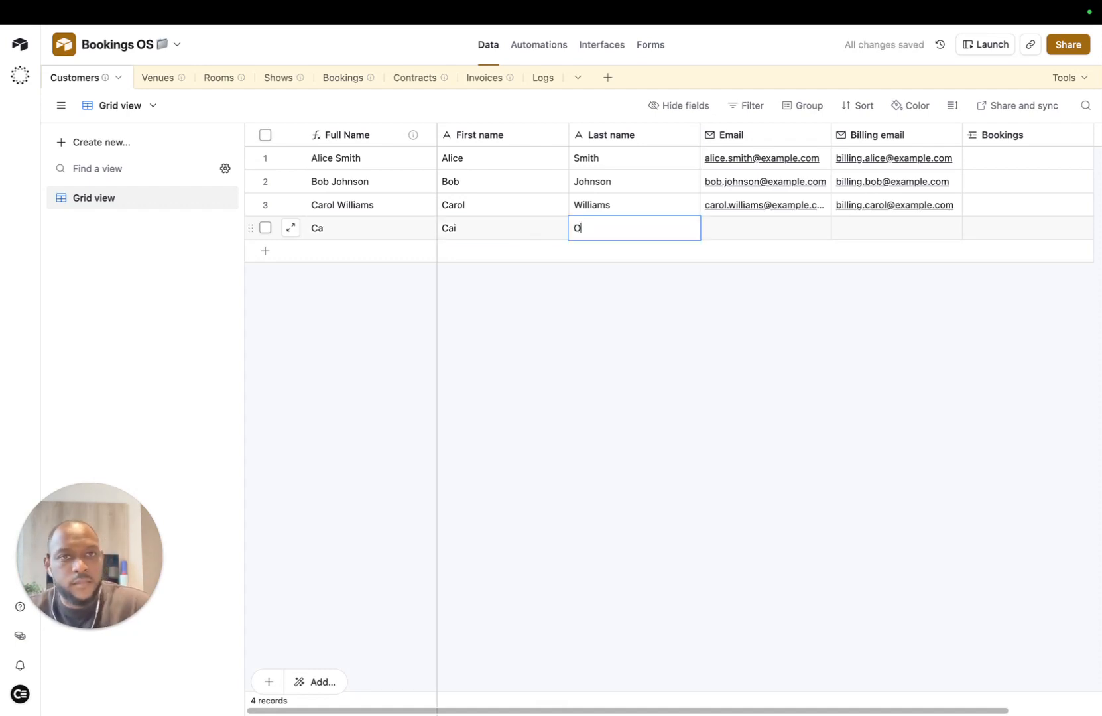
click(734, 236)
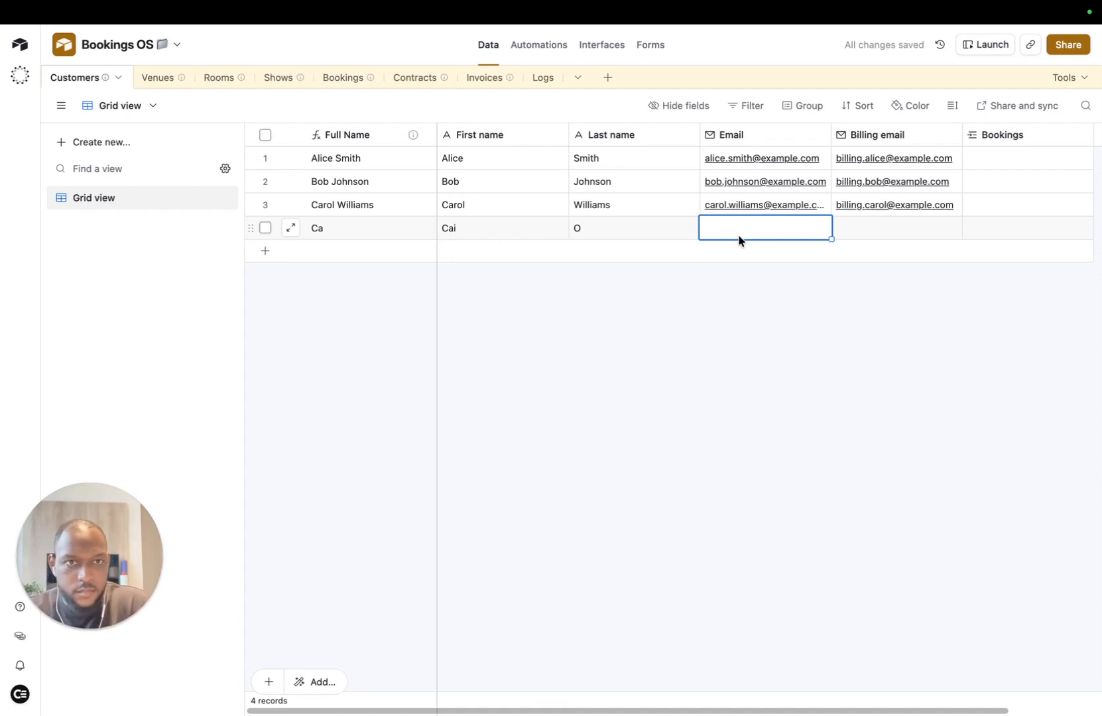
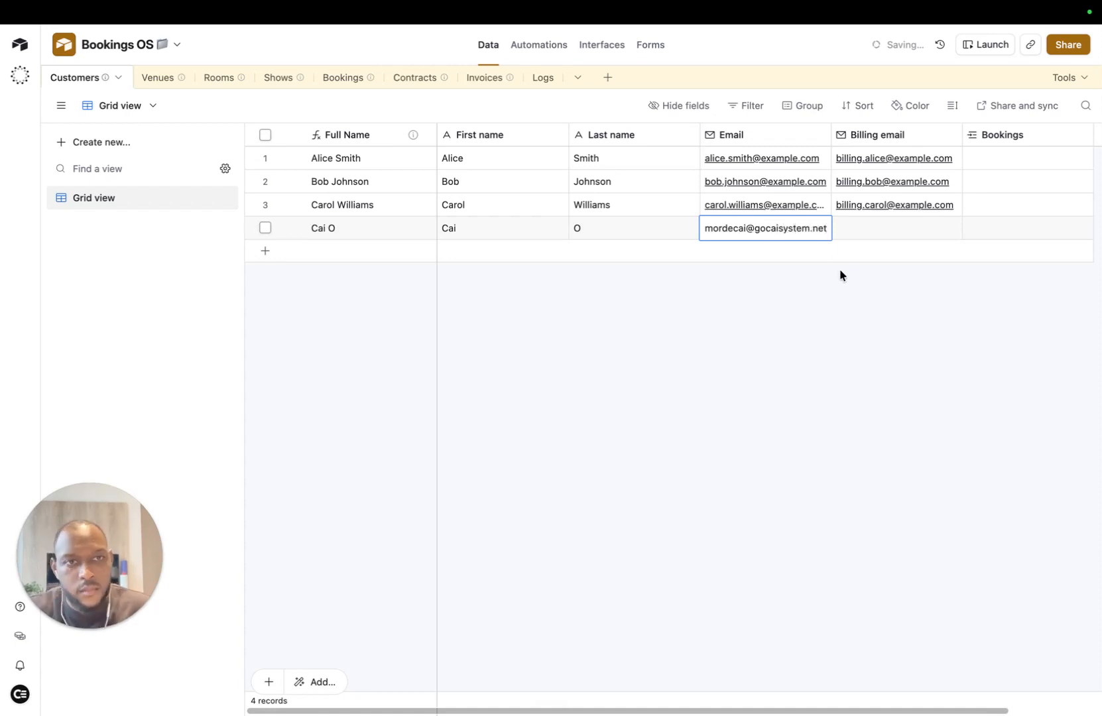
click(839, 269)
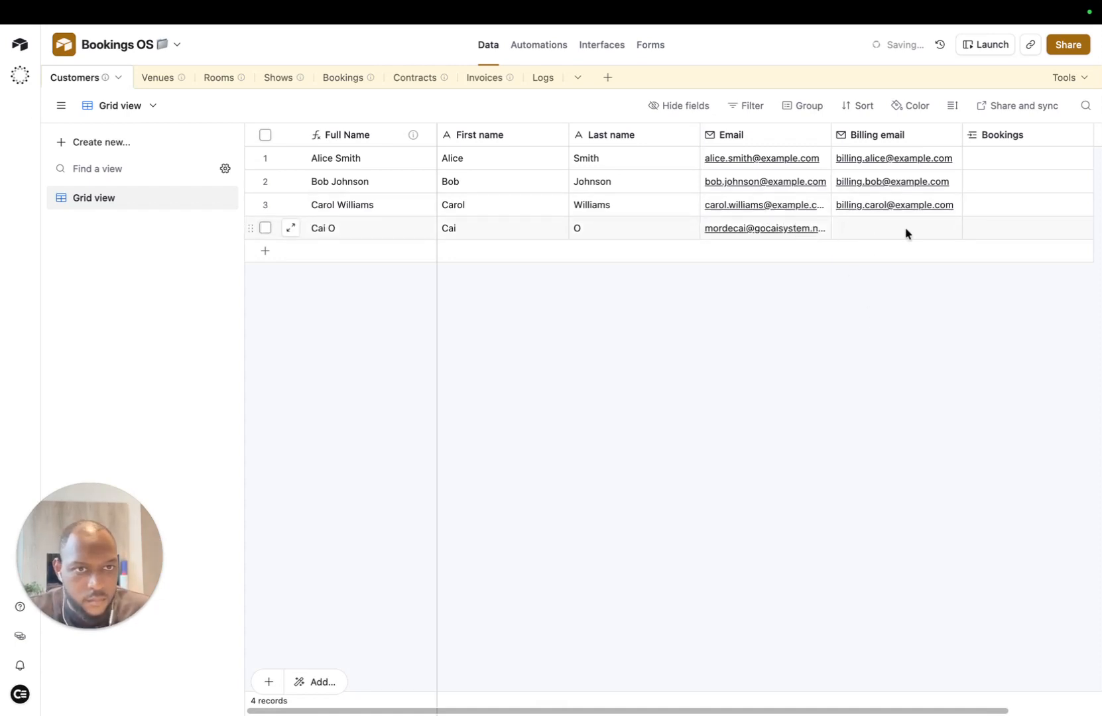
Step: Copy the customer's email address into the Billing email field
scroll(905, 234, right, 3)
click(782, 226)
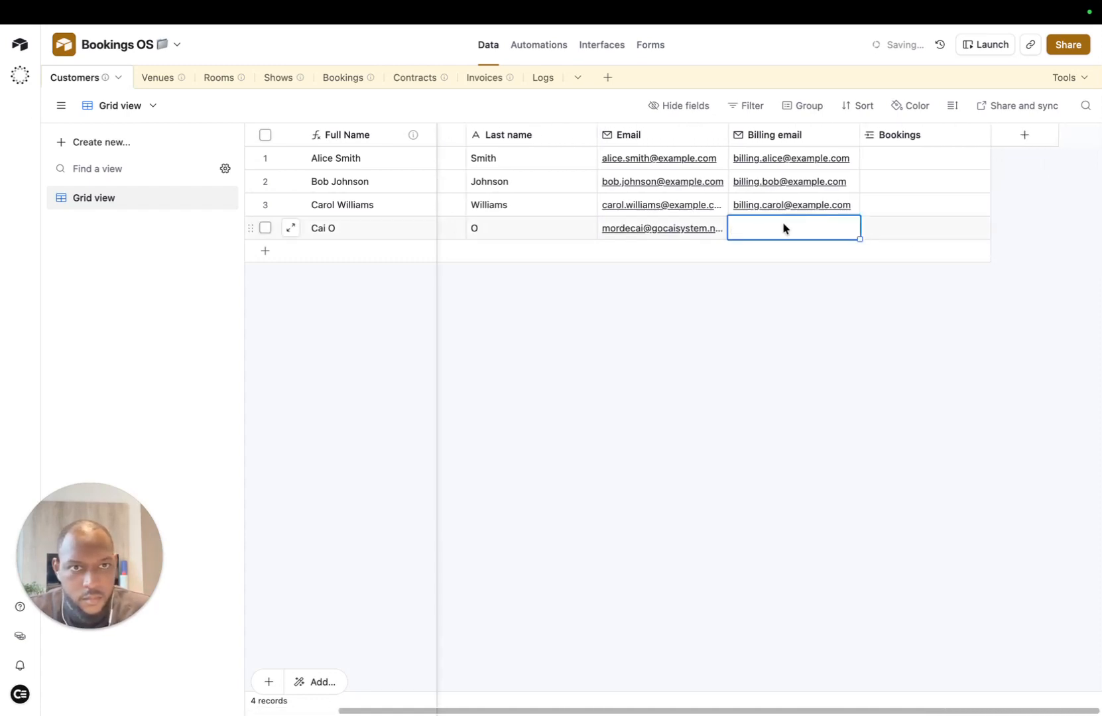
click(906, 256)
double_click(781, 230)
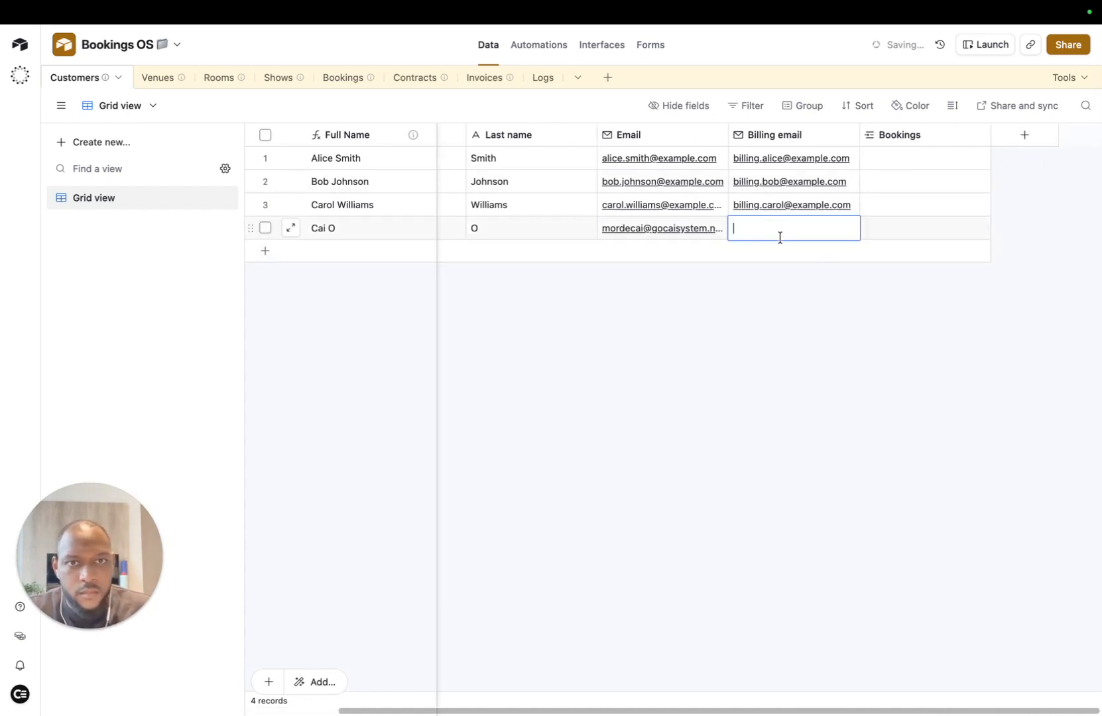
text(m)
click(706, 265)
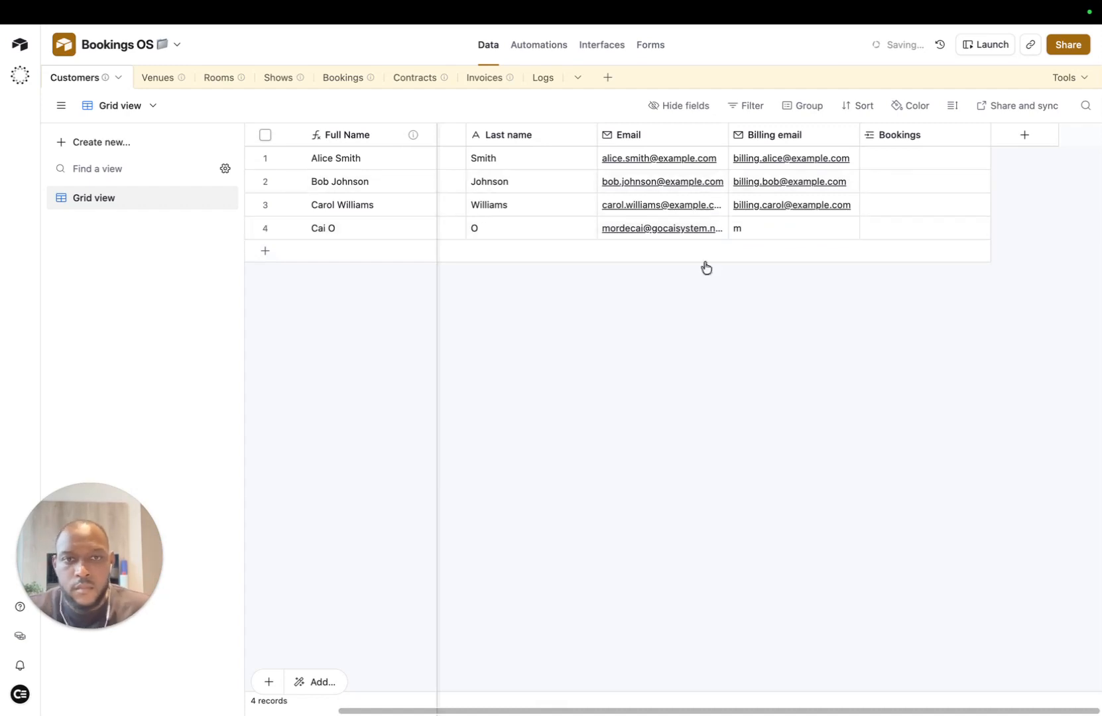
click(693, 229)
key(ctrl+c)
click(803, 206)
click(795, 229)
key(ctrl+v)
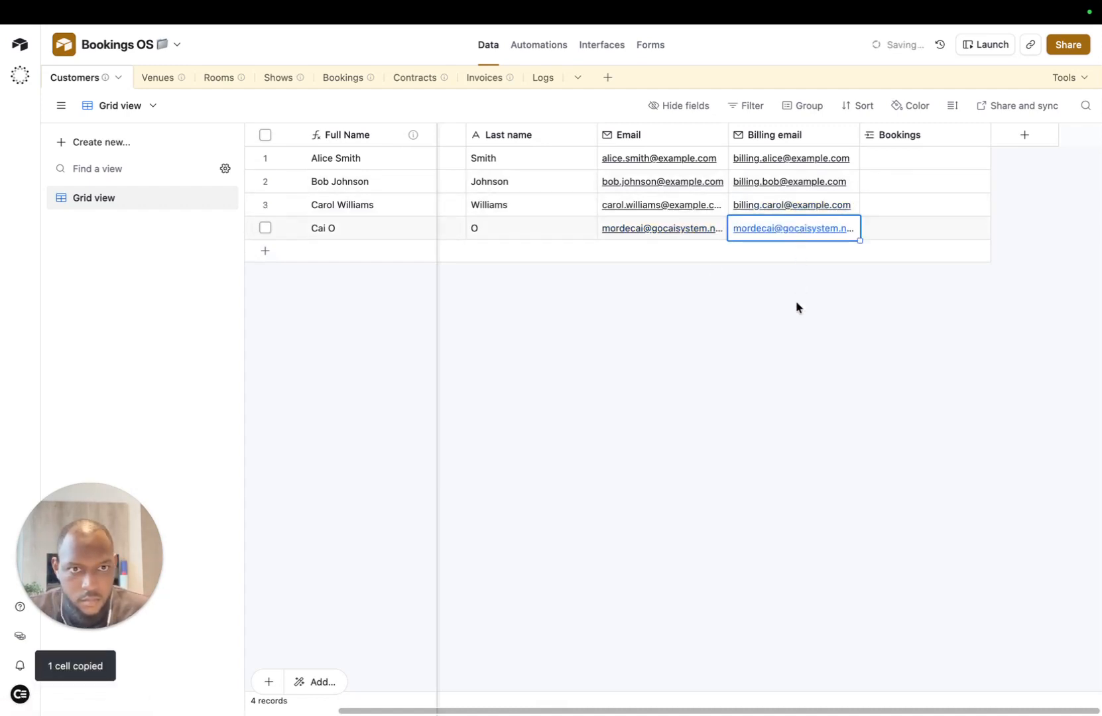
click(796, 300)
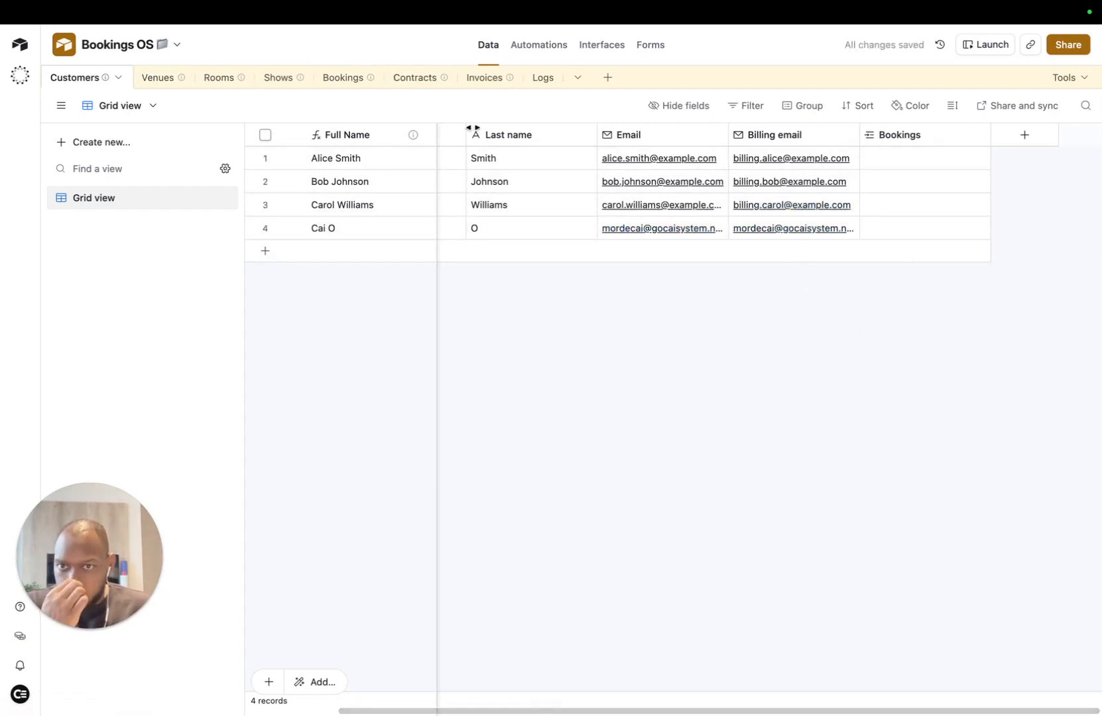
Step: Link the Test booking to the new customer and return to the Bookings table
click(854, 236)
click(881, 232)
click(868, 226)
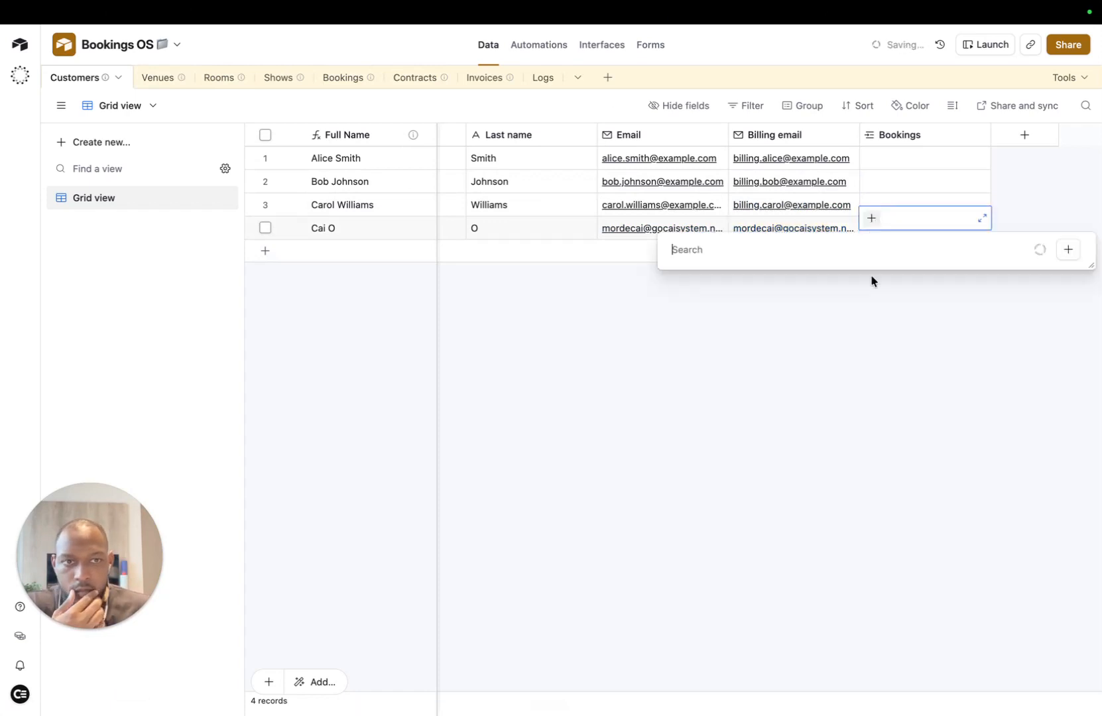
click(703, 298)
click(766, 373)
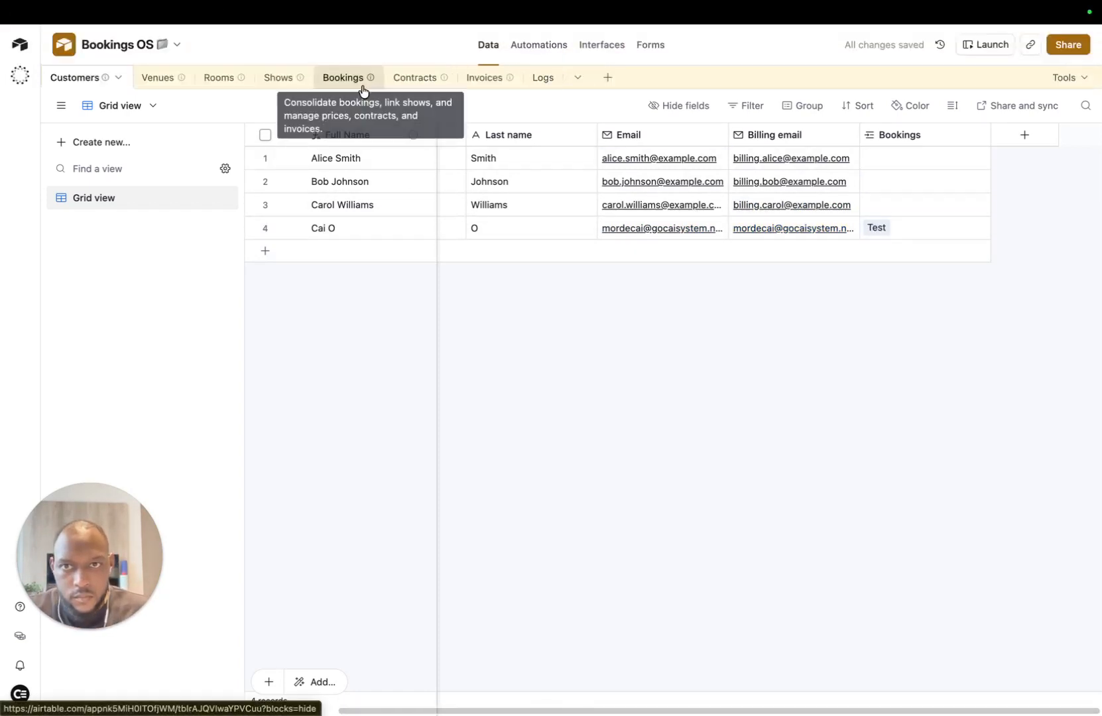
click(343, 78)
Step: Bring up the Create Contract scenario and rerun it with the latest run's webhook data
mouse_move(349, 13)
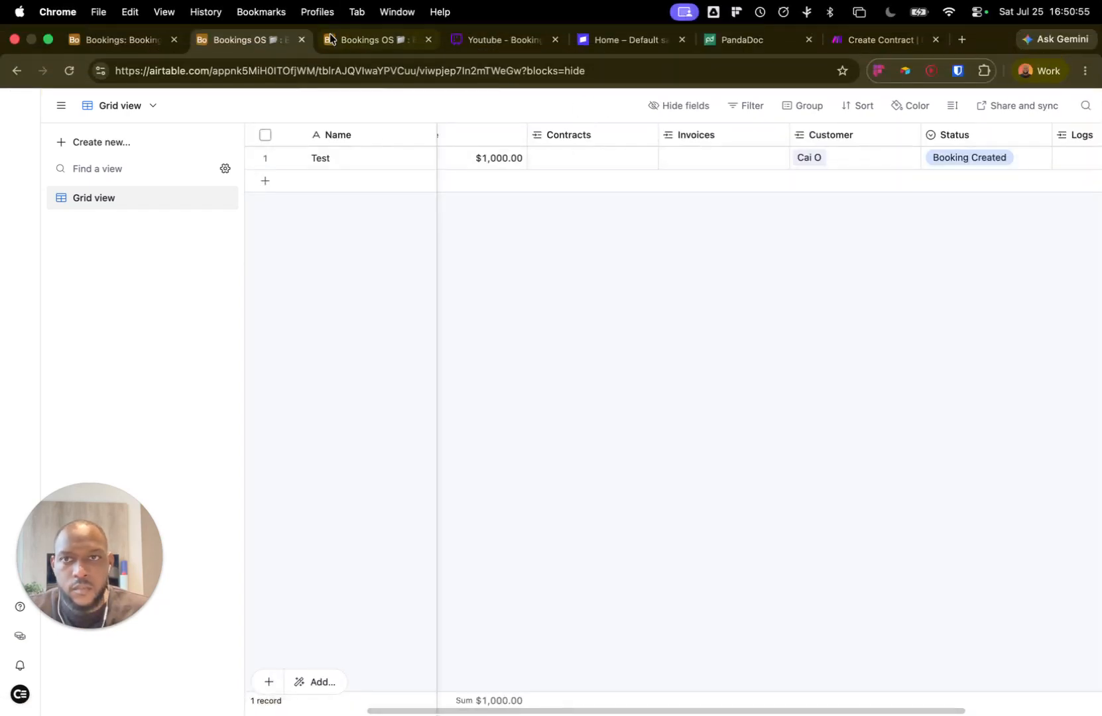
click(888, 45)
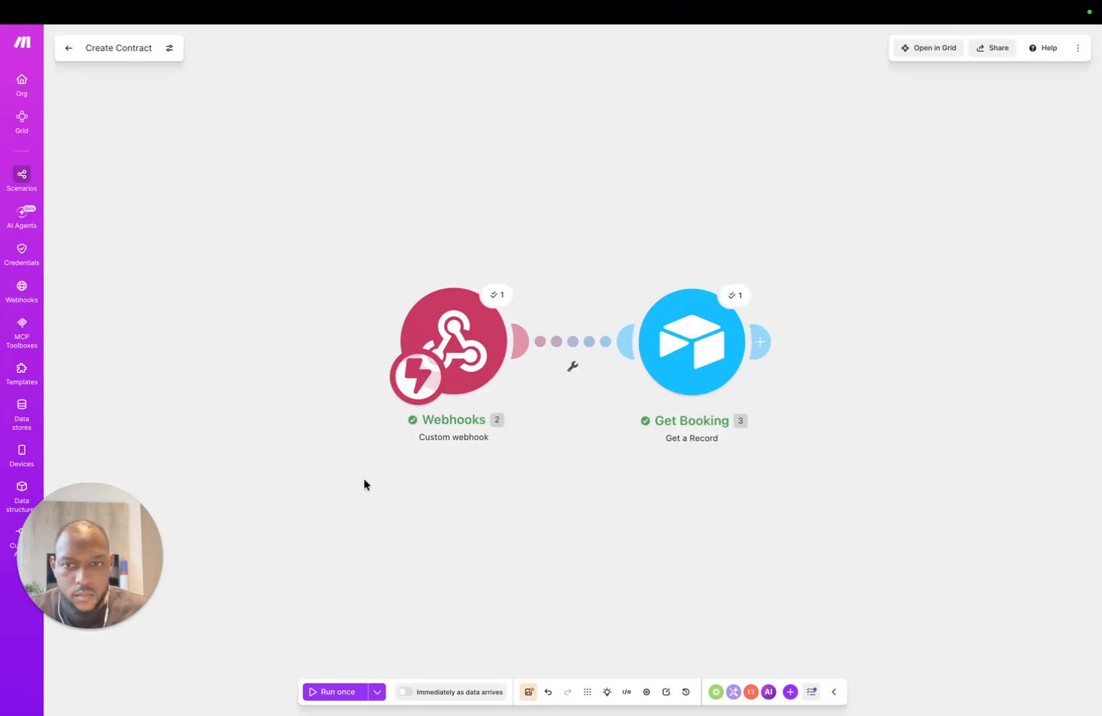
click(377, 691)
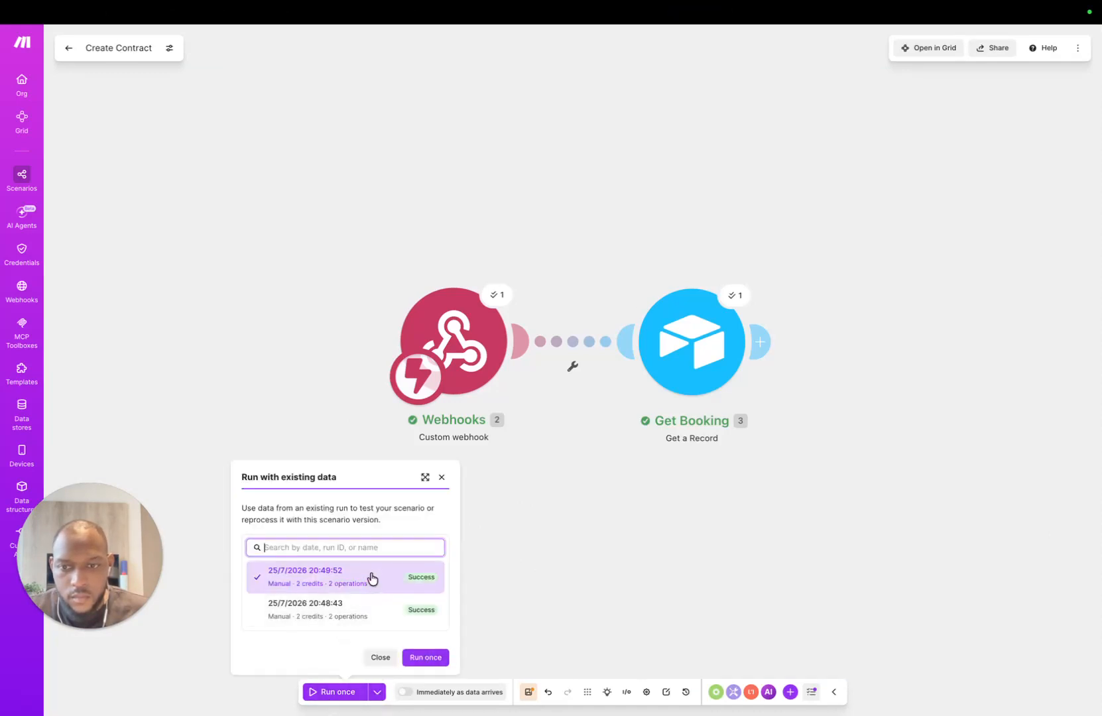
click(425, 657)
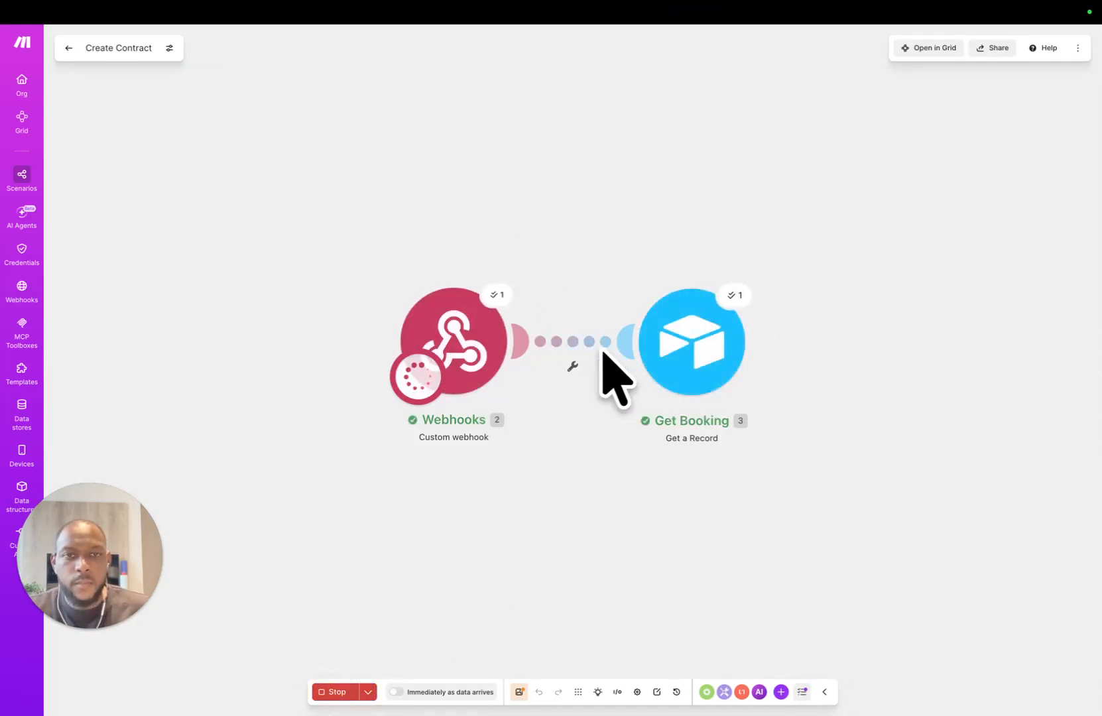
Step: Inspect Get Booking's output, expanding the linked Customer and Shows record ids
click(733, 295)
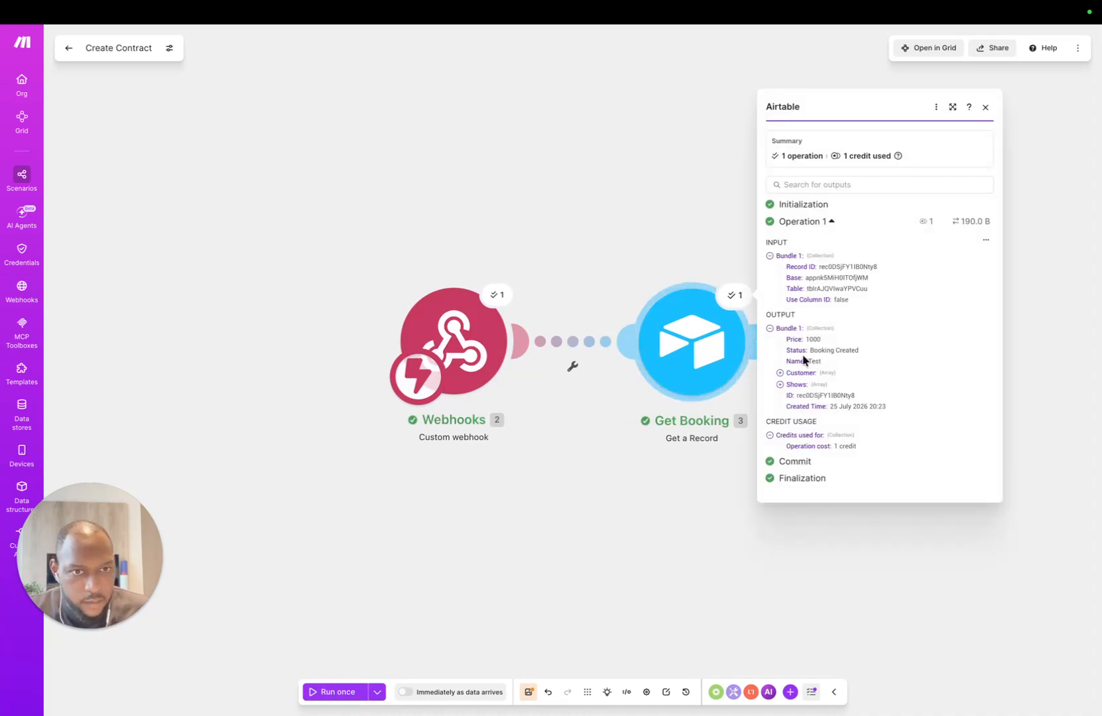
click(779, 373)
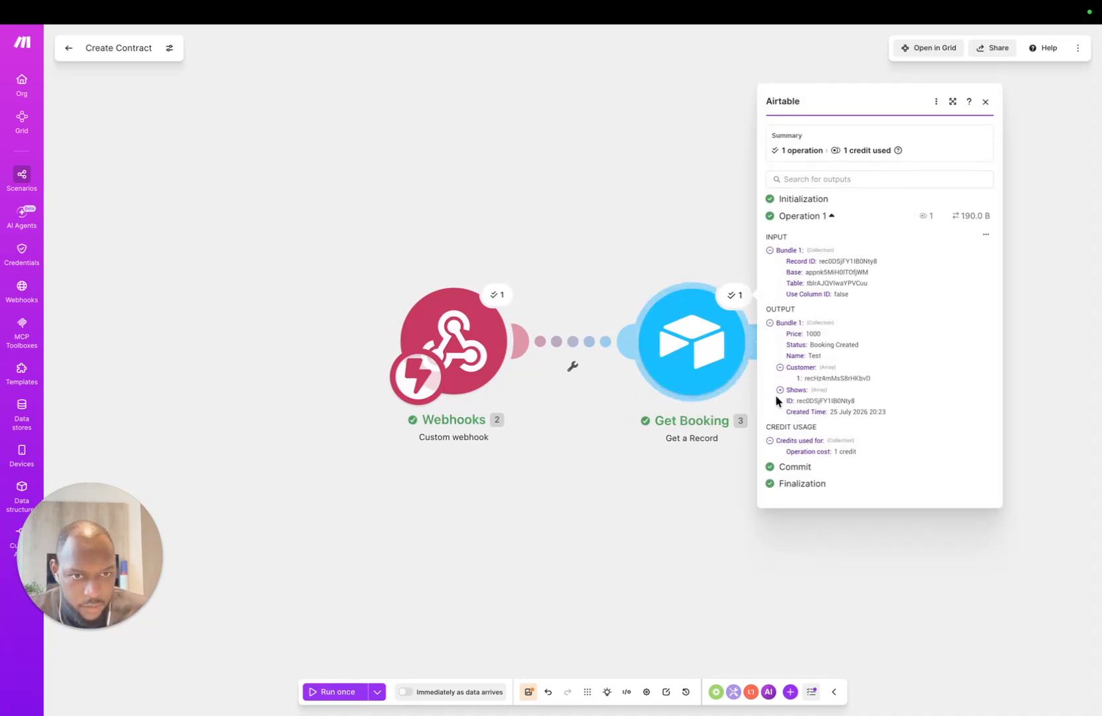
click(779, 390)
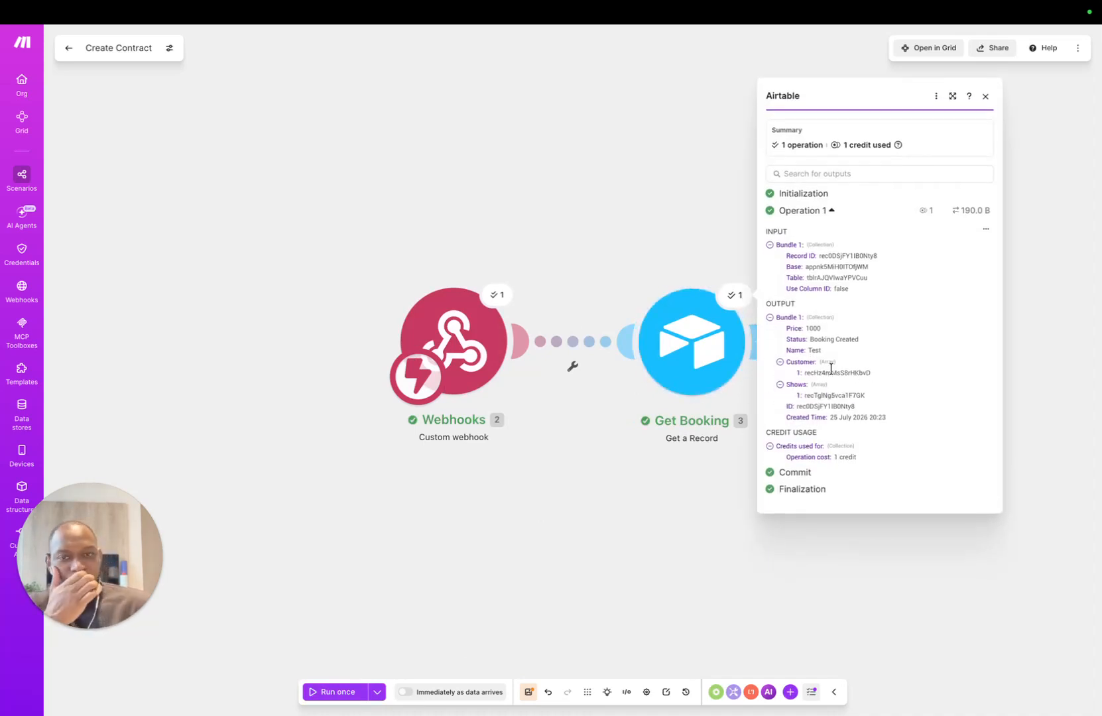
click(631, 244)
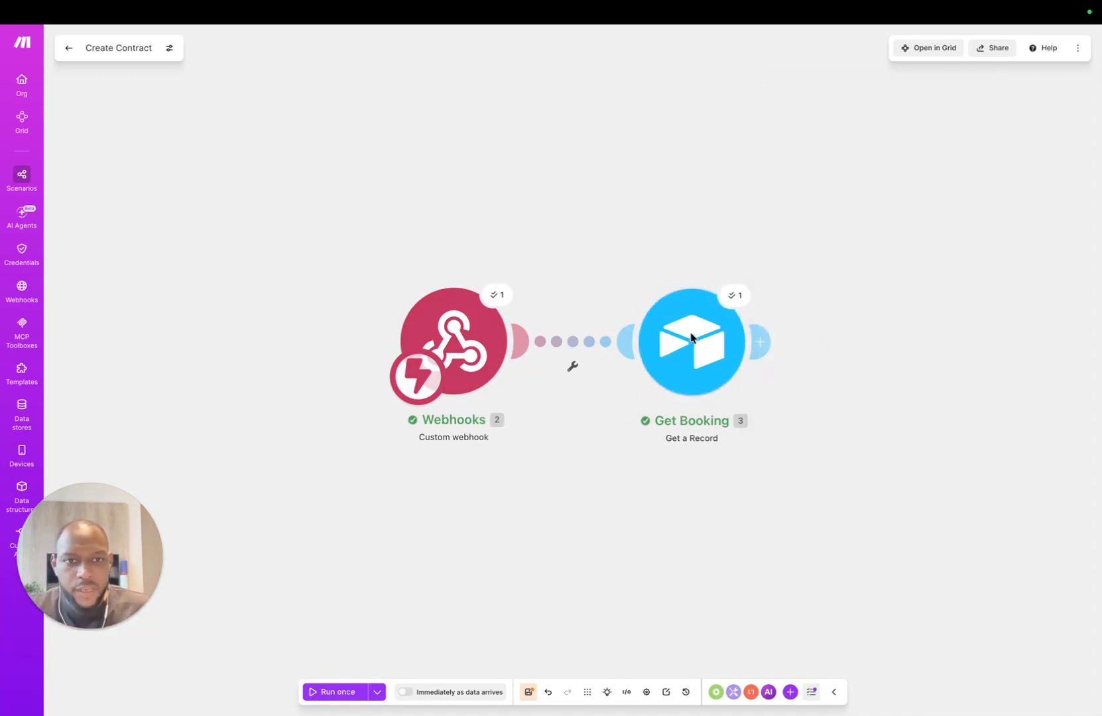
Step: Clone the Get Booking module twice, placing both copies after it in the chain
drag(710, 349, 553, 337)
right_click(528, 313)
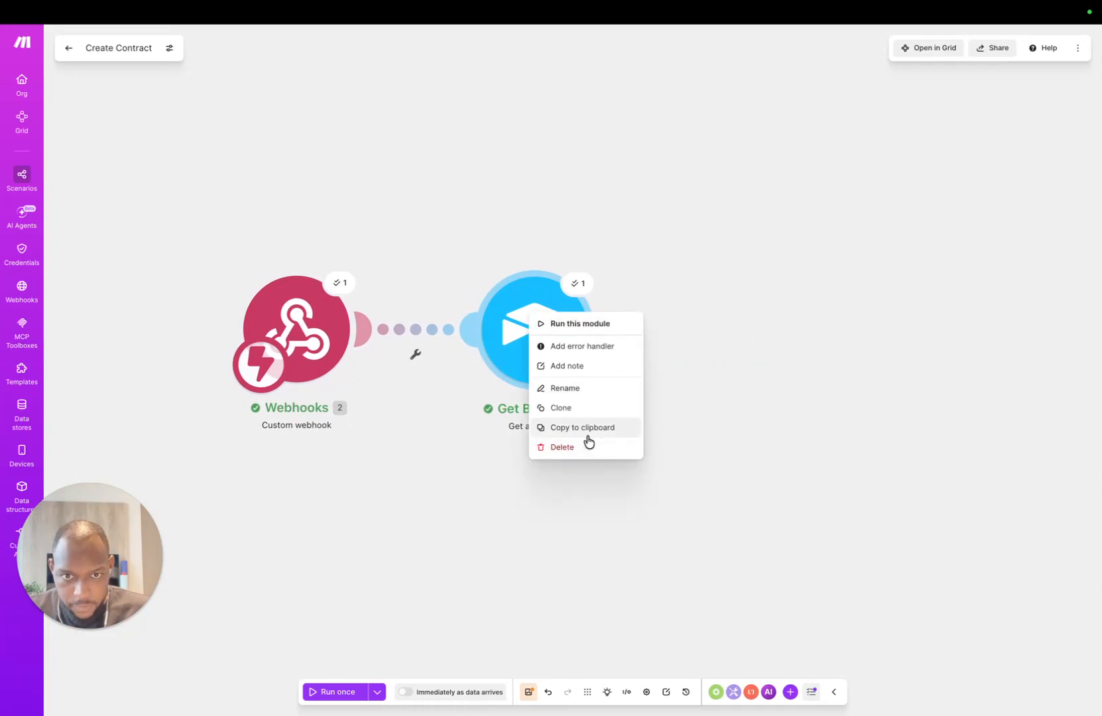
click(749, 330)
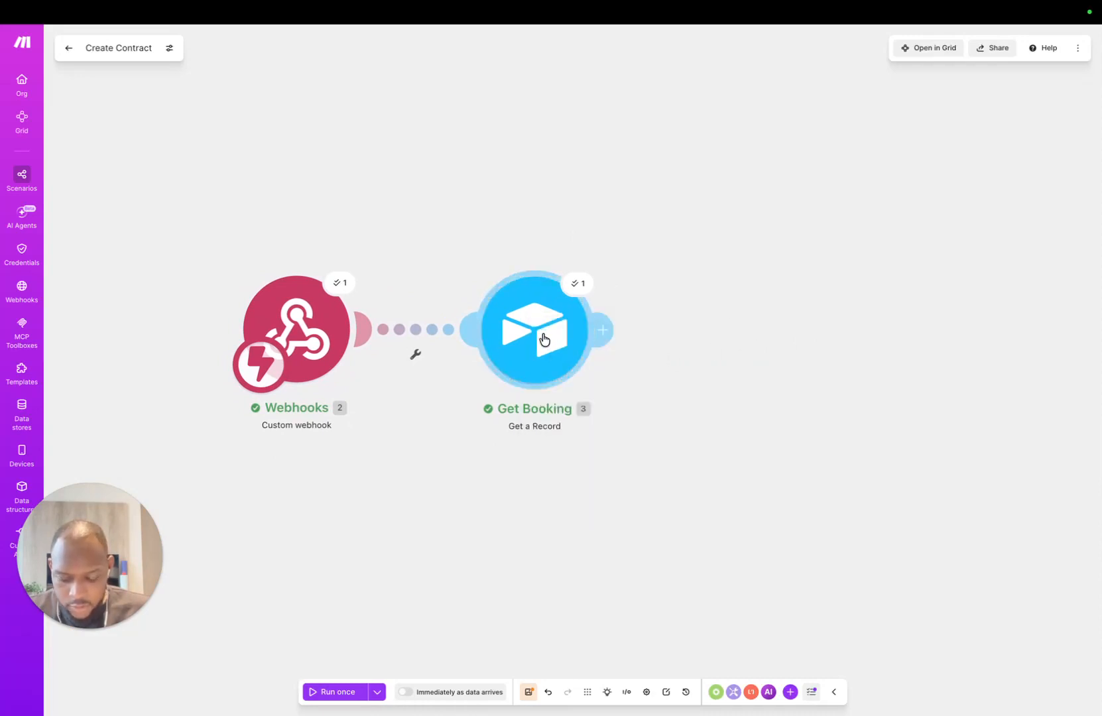
right_click(546, 334)
click(609, 425)
click(740, 339)
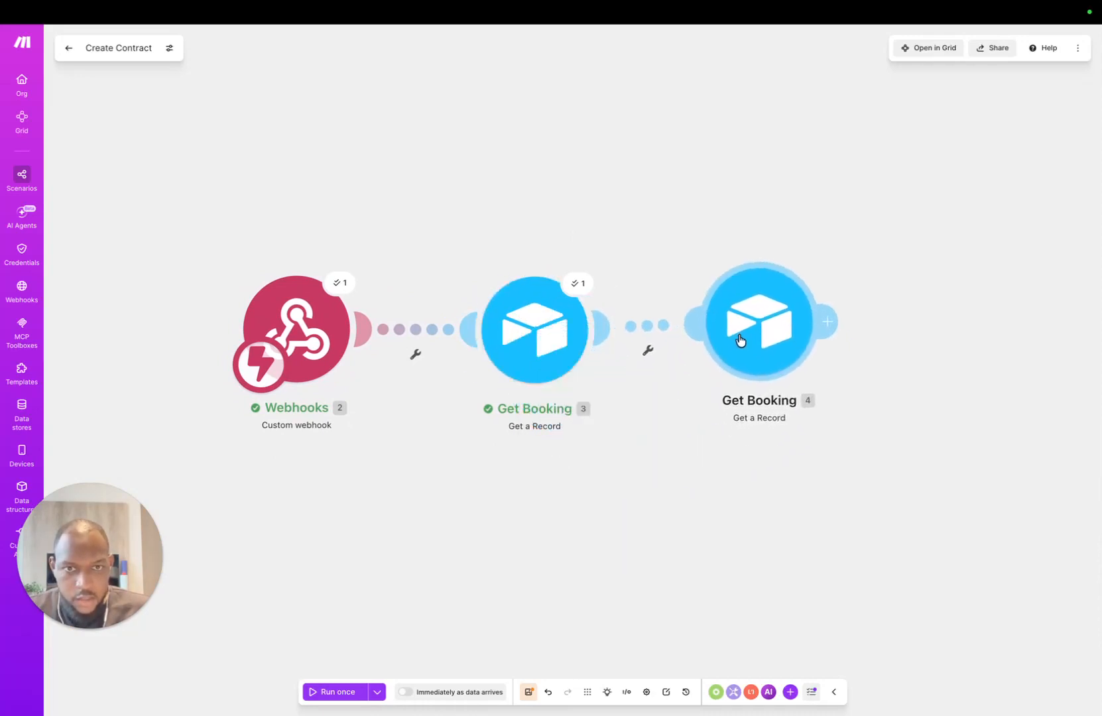
right_click(529, 327)
click(563, 411)
click(1024, 335)
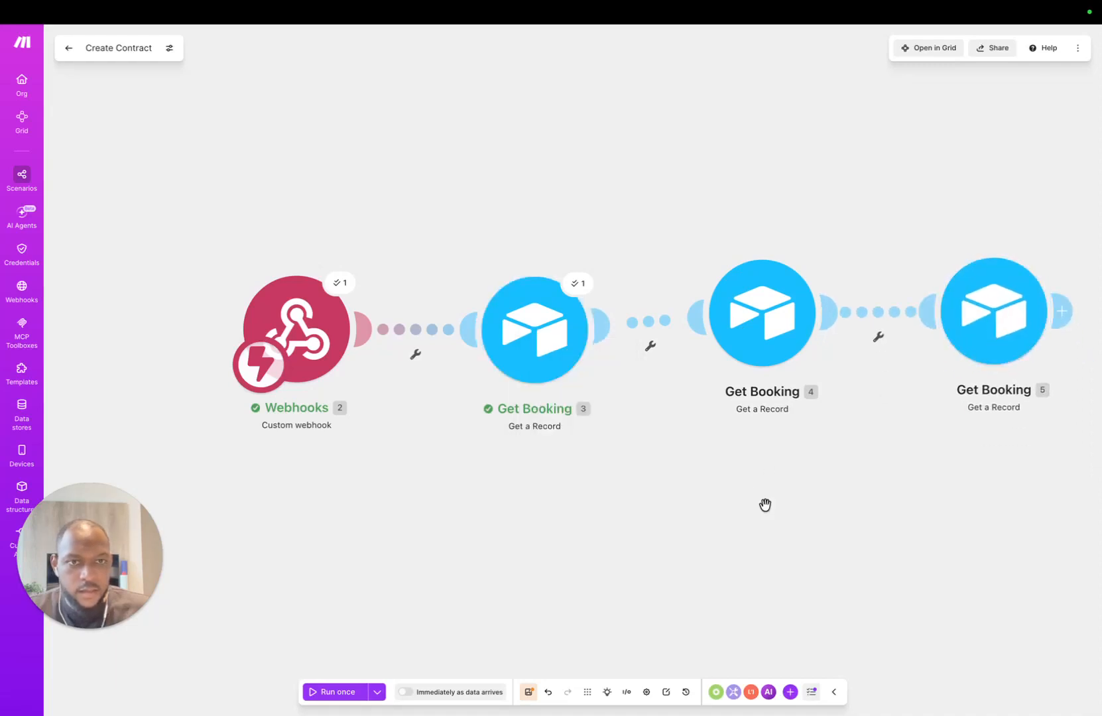
drag(765, 505, 614, 509)
scroll(553, 371, down, 5)
drag(669, 464, 595, 420)
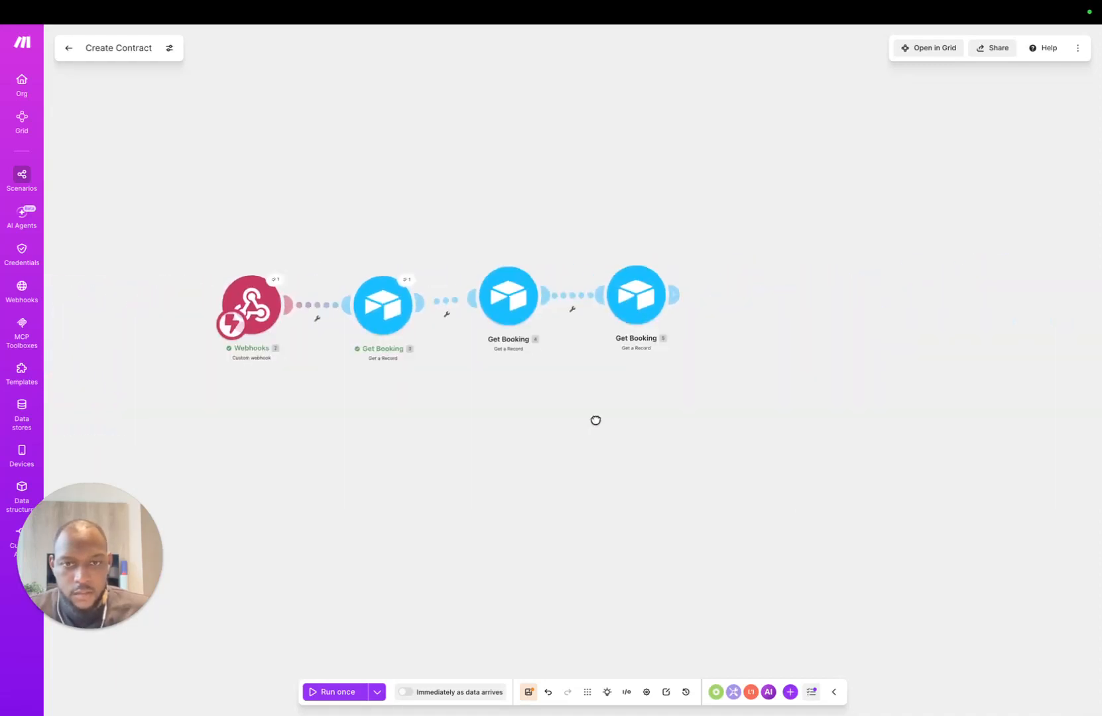
Step: Rename the first copy to Get Customer and tidy the module positions
right_click(489, 288)
click(546, 376)
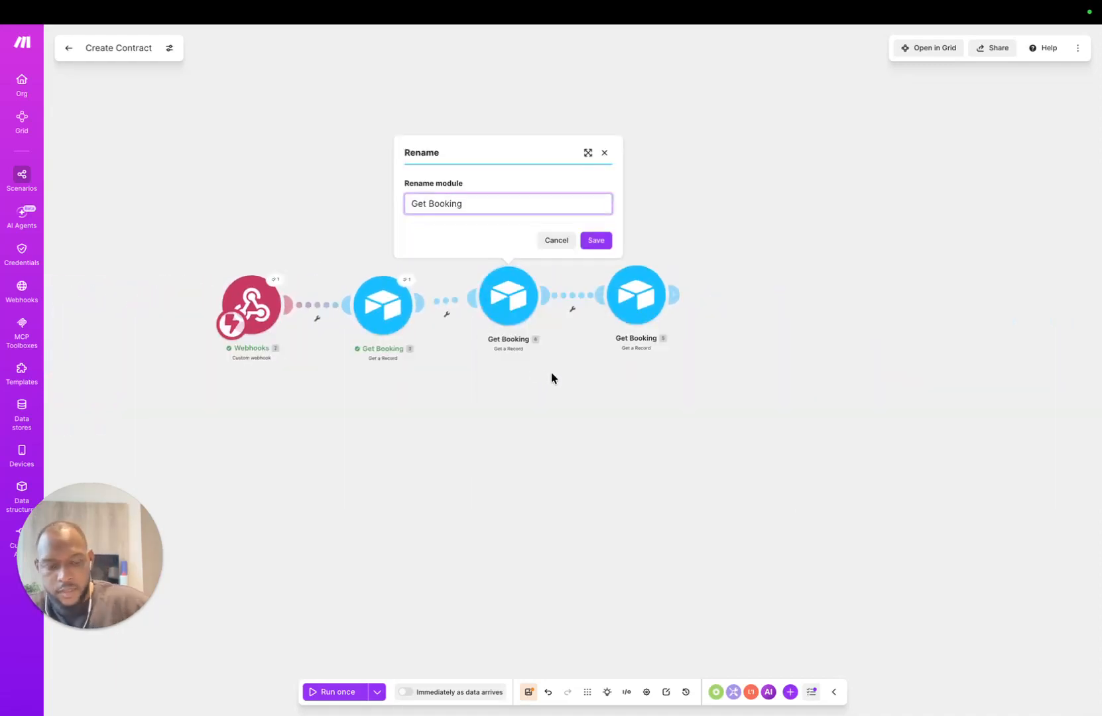
text(Get Custom)
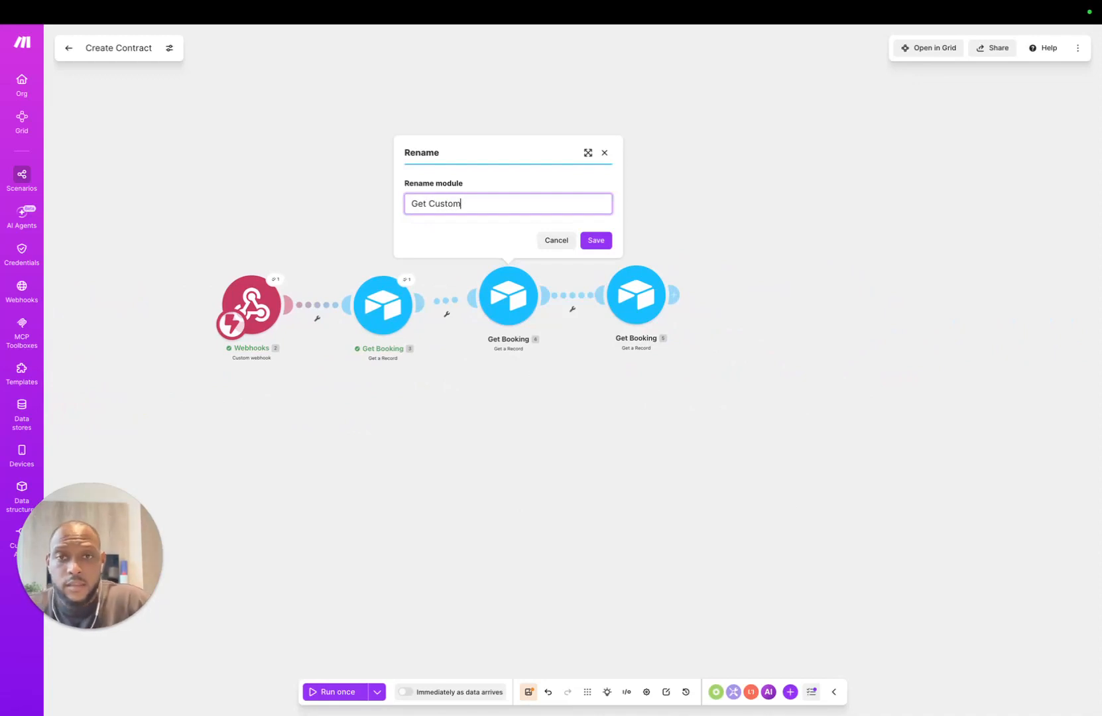
text(er)
key(Return)
right_click(635, 297)
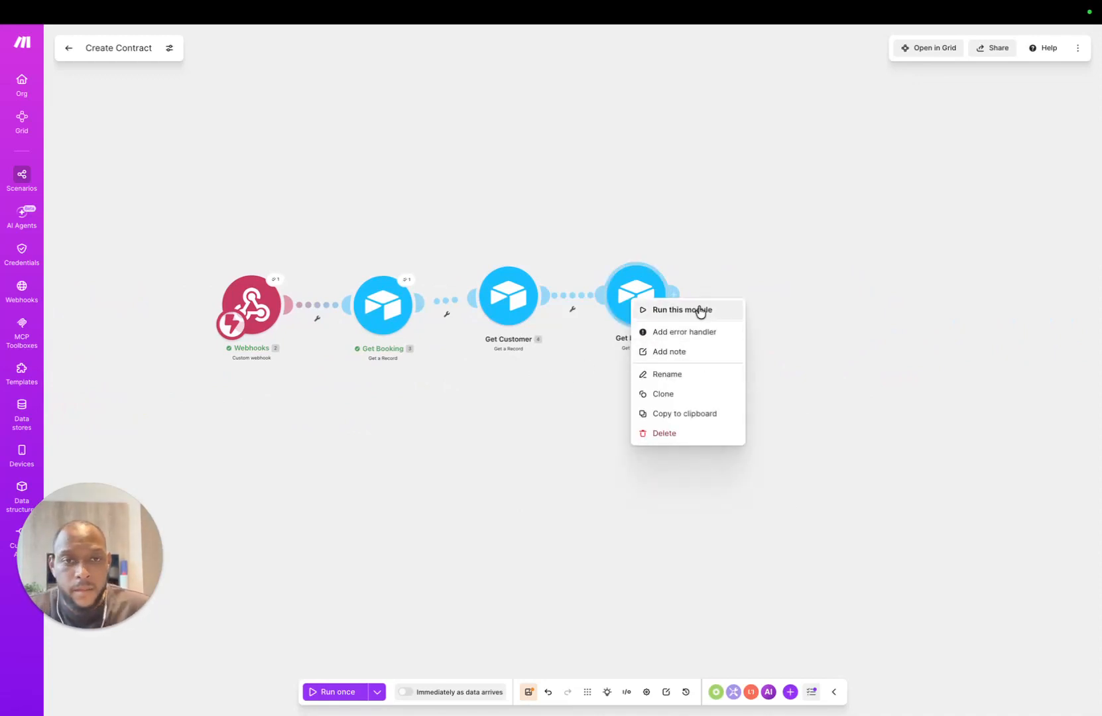
drag(512, 324, 501, 314)
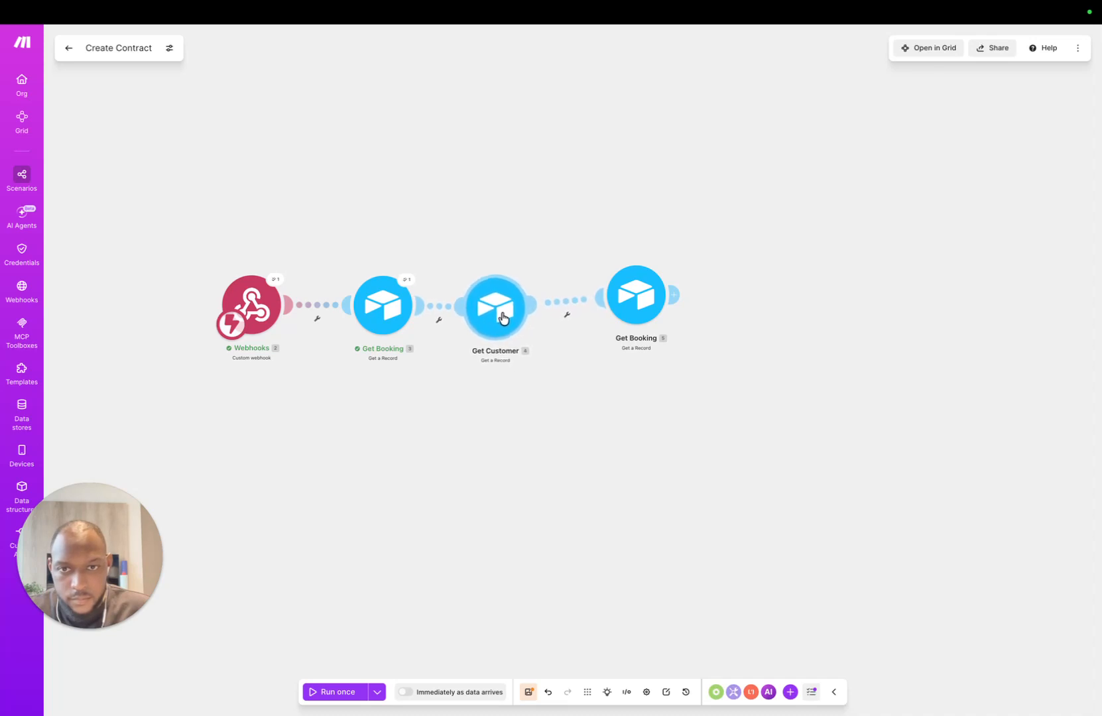
mouse_move(620, 312)
mouse_down()
mouse_move(620, 335)
mouse_move(617, 312)
mouse_up()
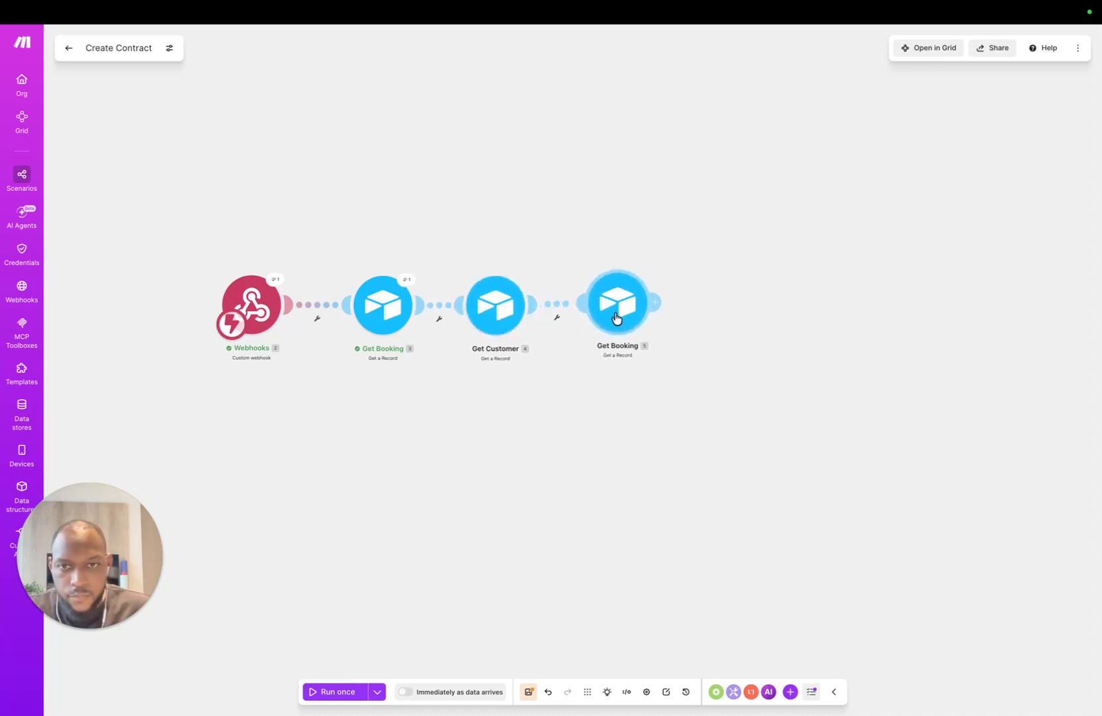
Step: Delete the spare Get Booking copy and add an Airtable Search Records module after Get Customer
right_click(617, 313)
click(652, 451)
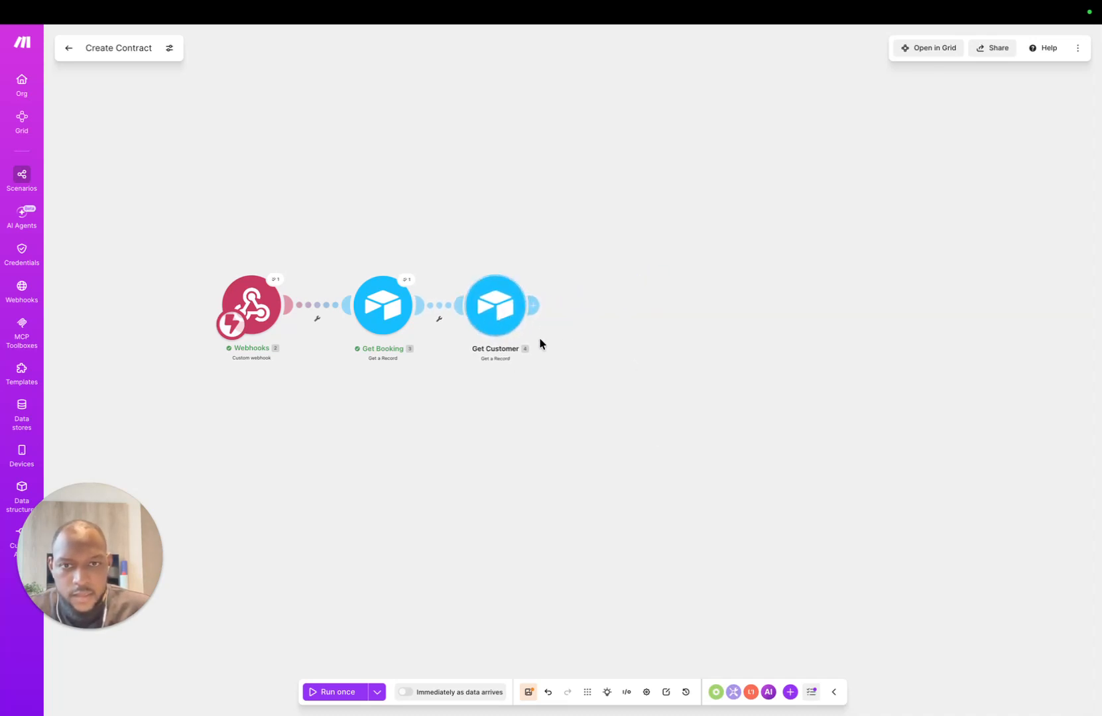
mouse_move(534, 307)
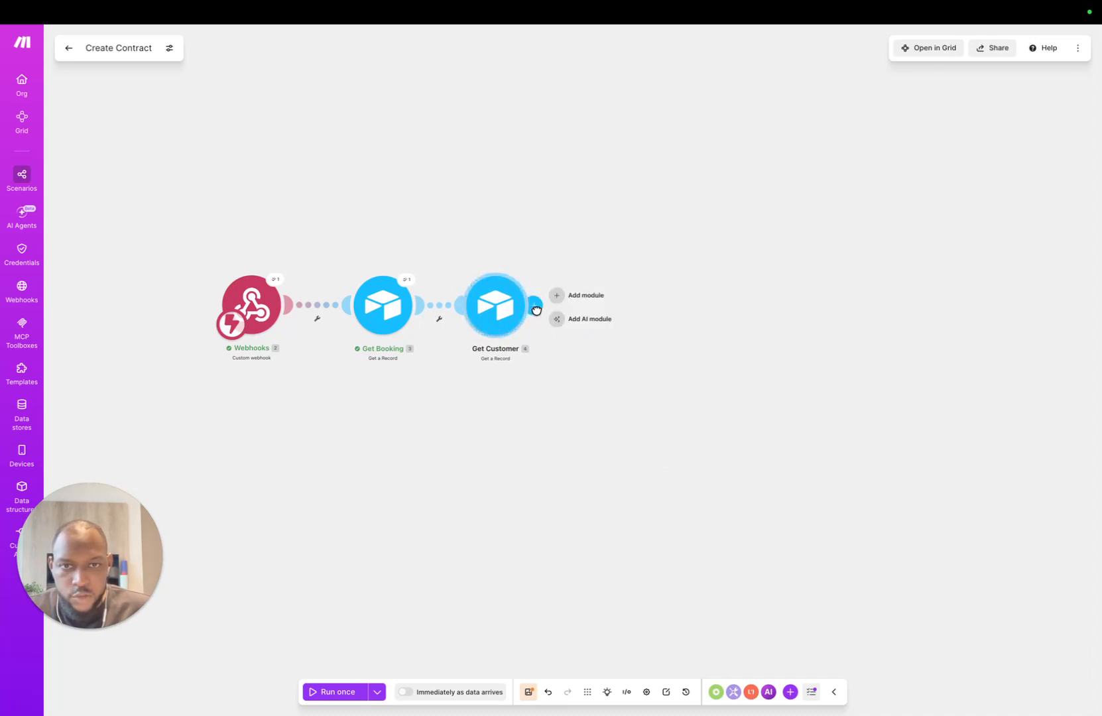
click(580, 297)
click(801, 343)
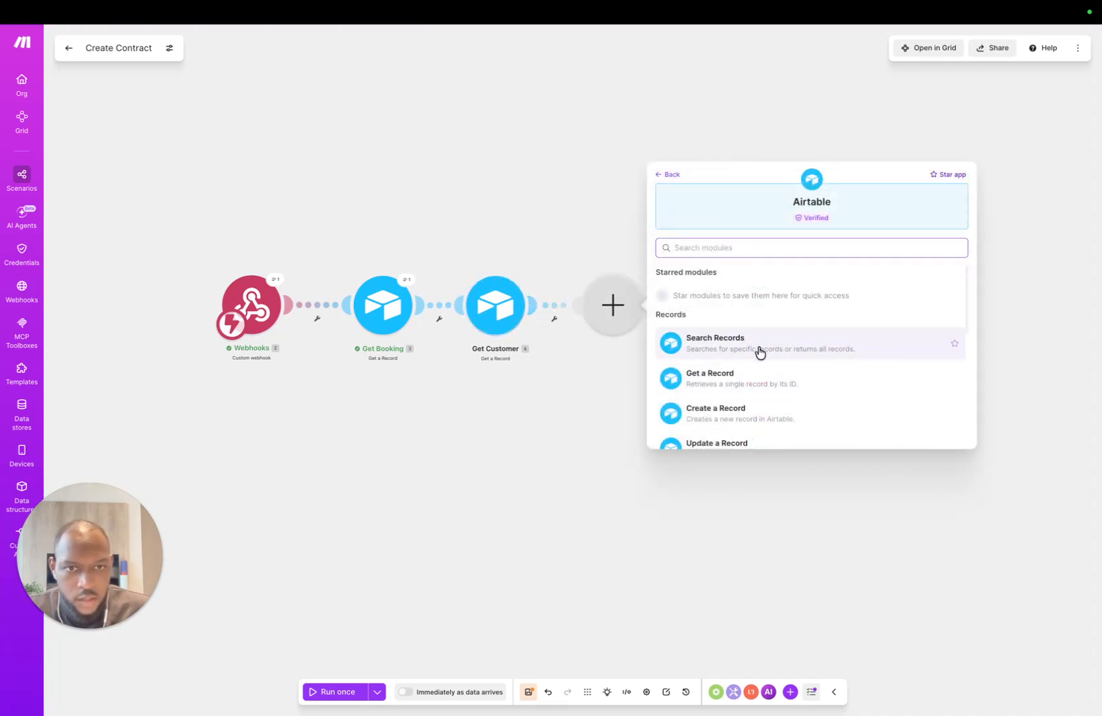
click(760, 331)
Step: Rename the new Search Records module to Get Shows
right_click(614, 319)
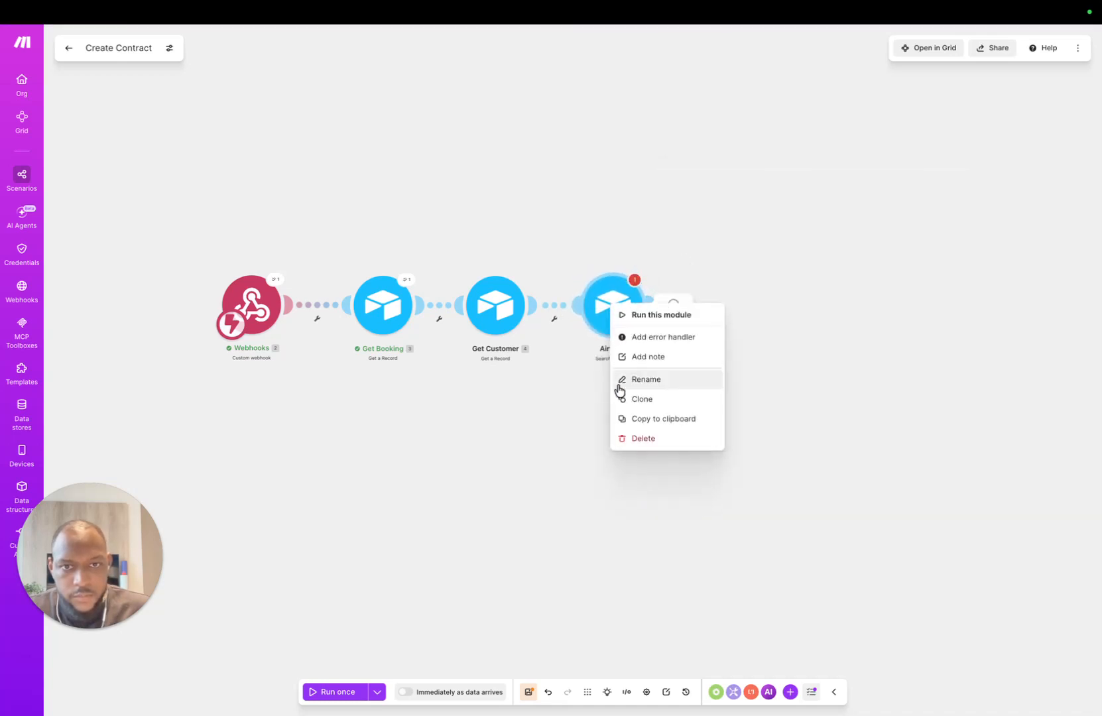
click(639, 379)
text(Get)
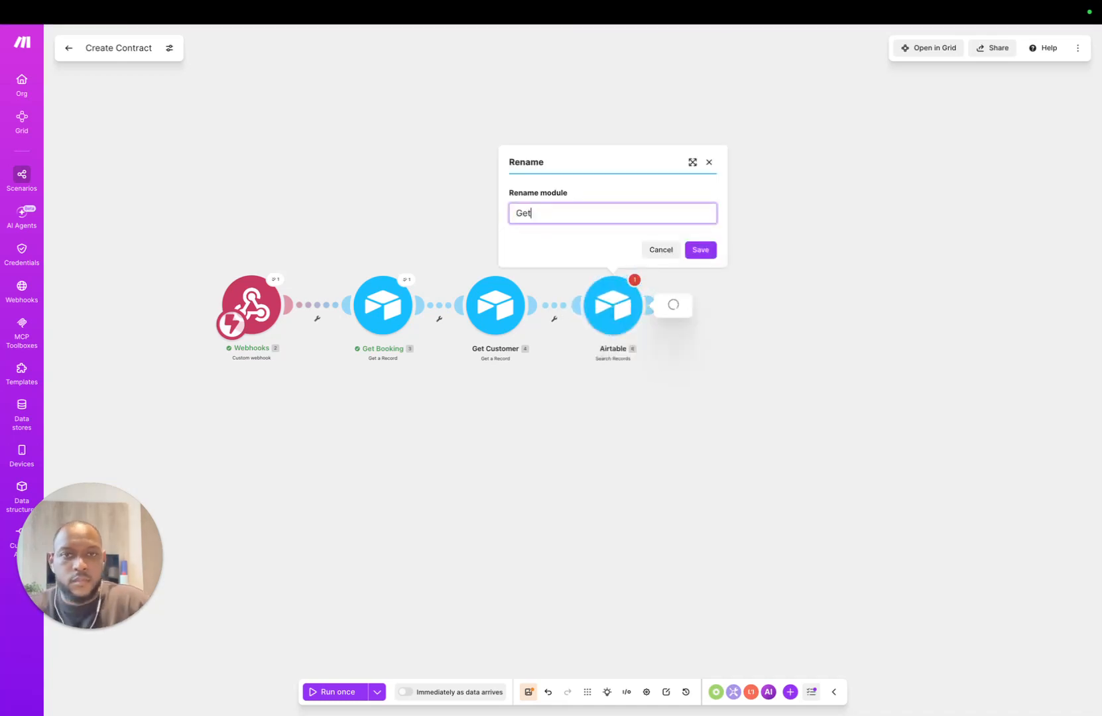
text( Shows)
key(Return)
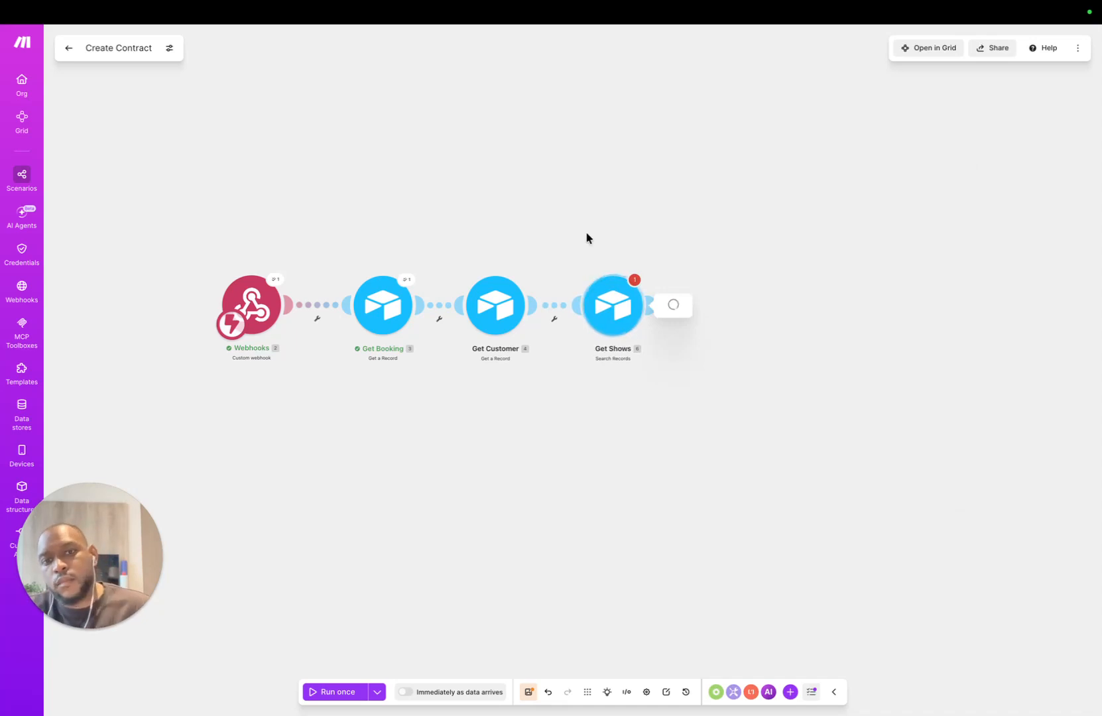
right_click(605, 318)
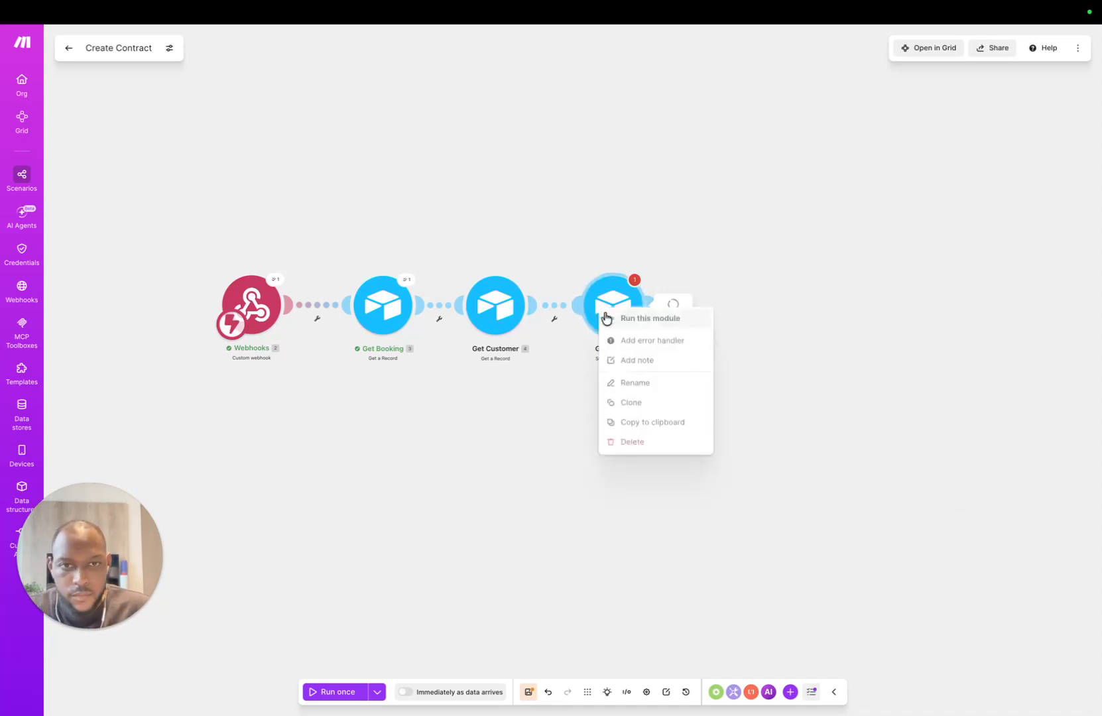
click(492, 386)
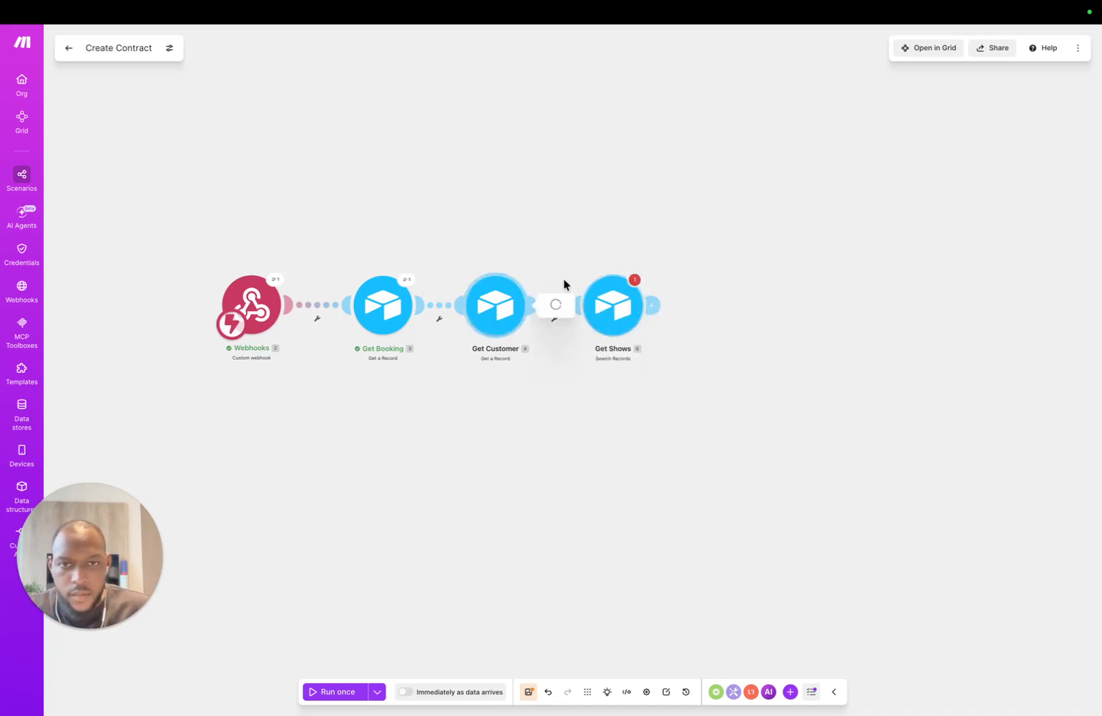
Step: Keep Bookings OS as Get Customer's base and switch its table to Customers
click(495, 305)
click(655, 258)
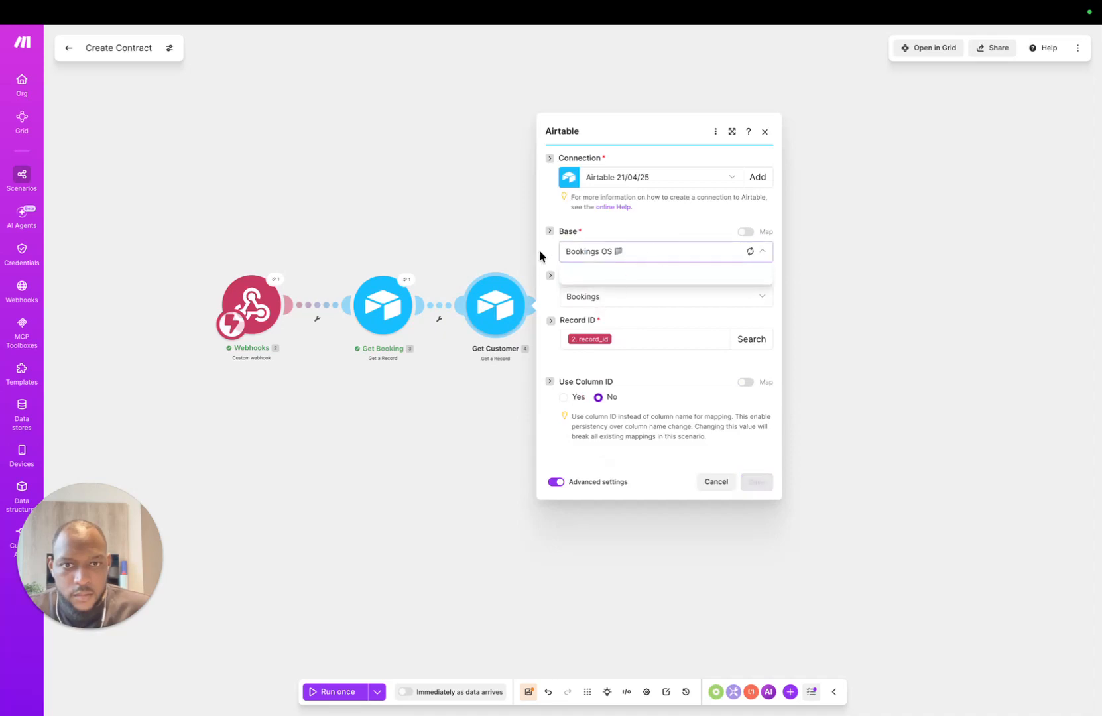
click(551, 297)
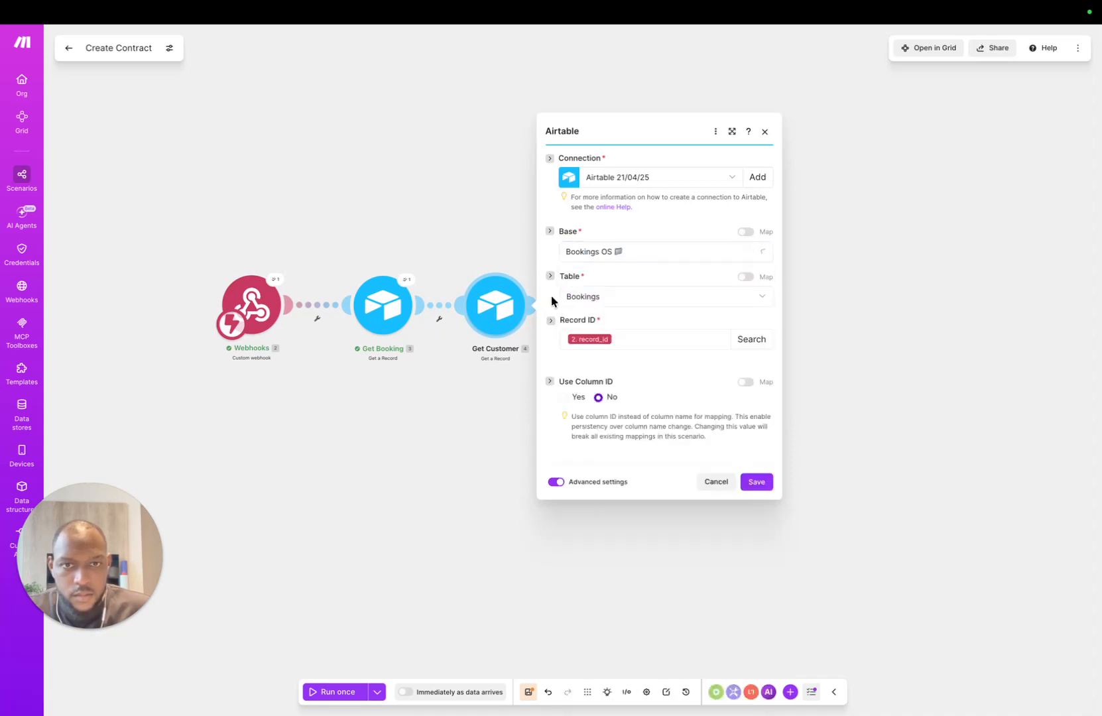
click(642, 302)
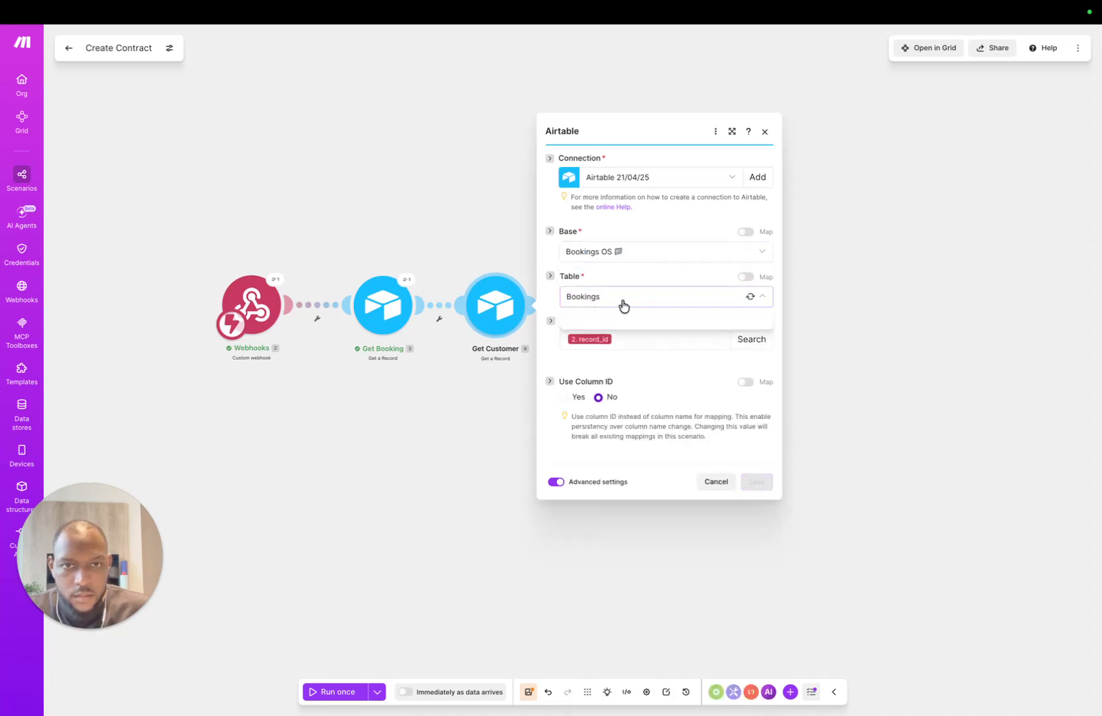
click(603, 398)
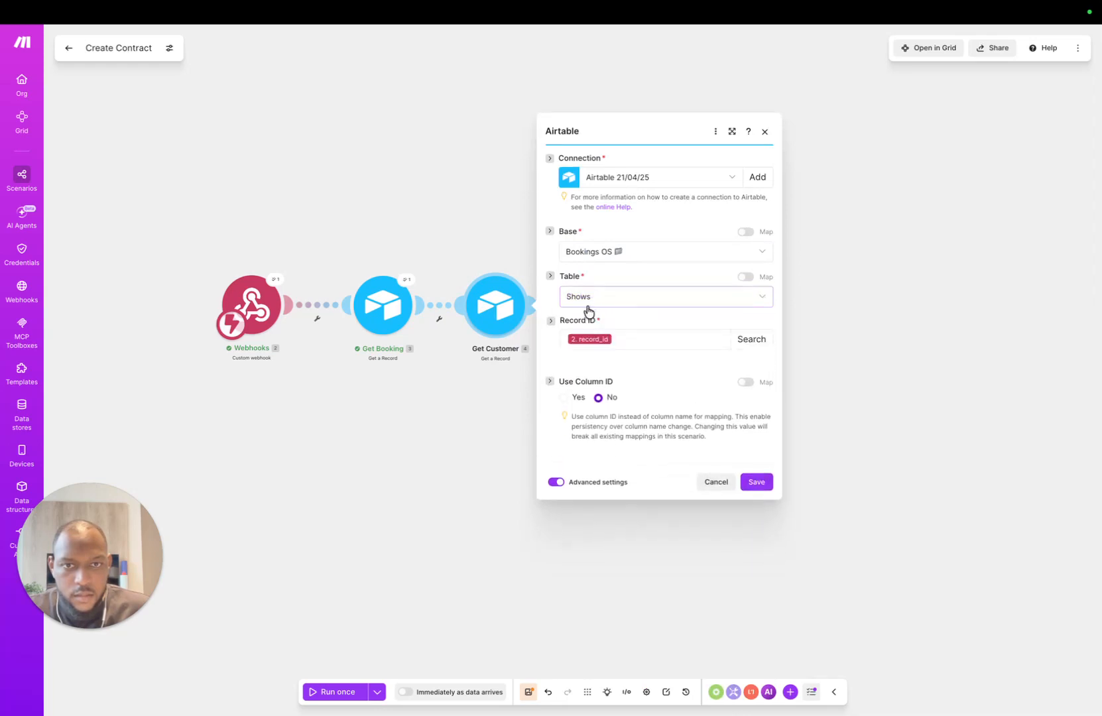
click(631, 307)
click(623, 339)
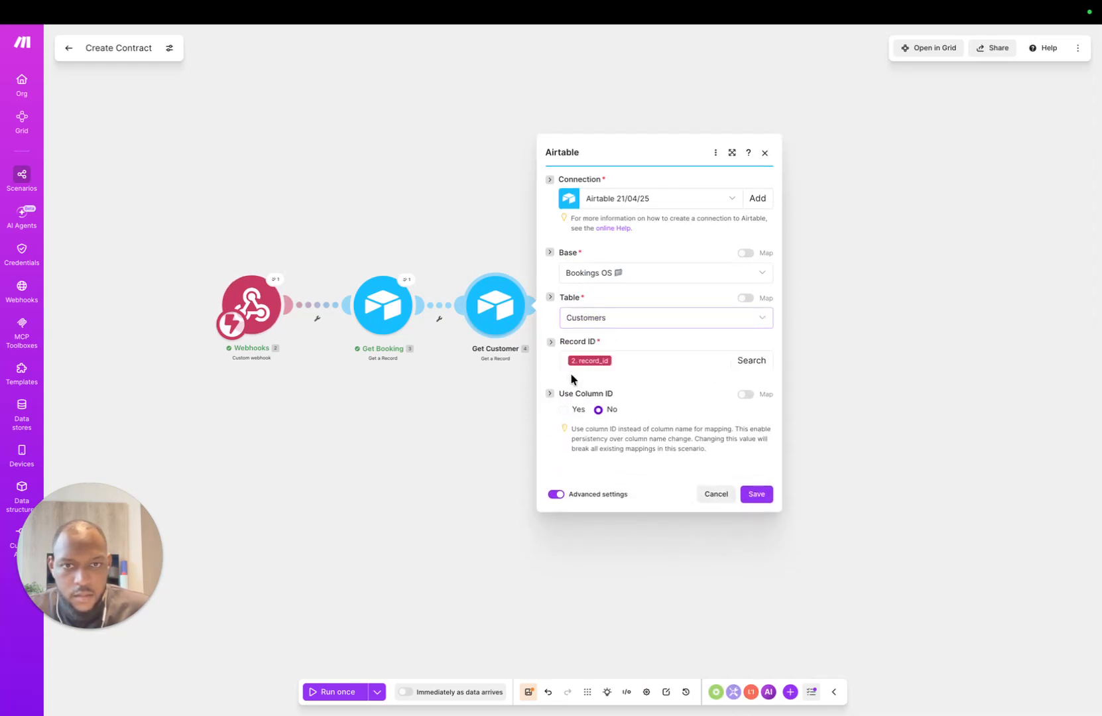
Step: Replace Record ID with Get Booking's linked Customer value and save the module
click(664, 337)
key(BackSpace)
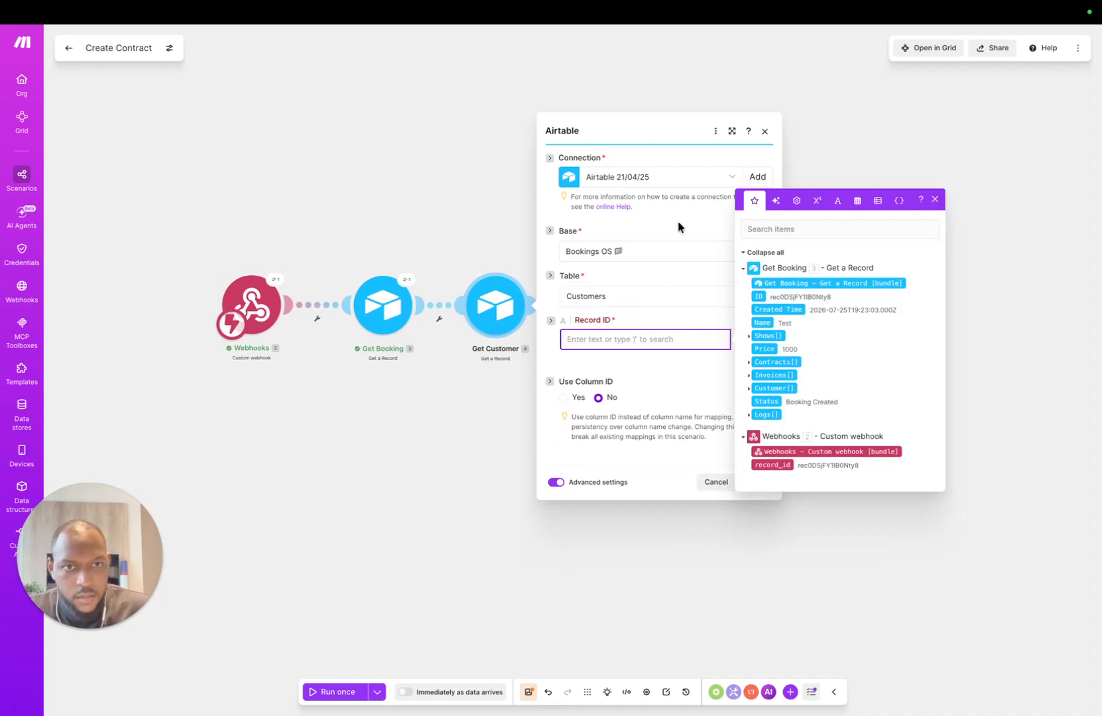
click(748, 387)
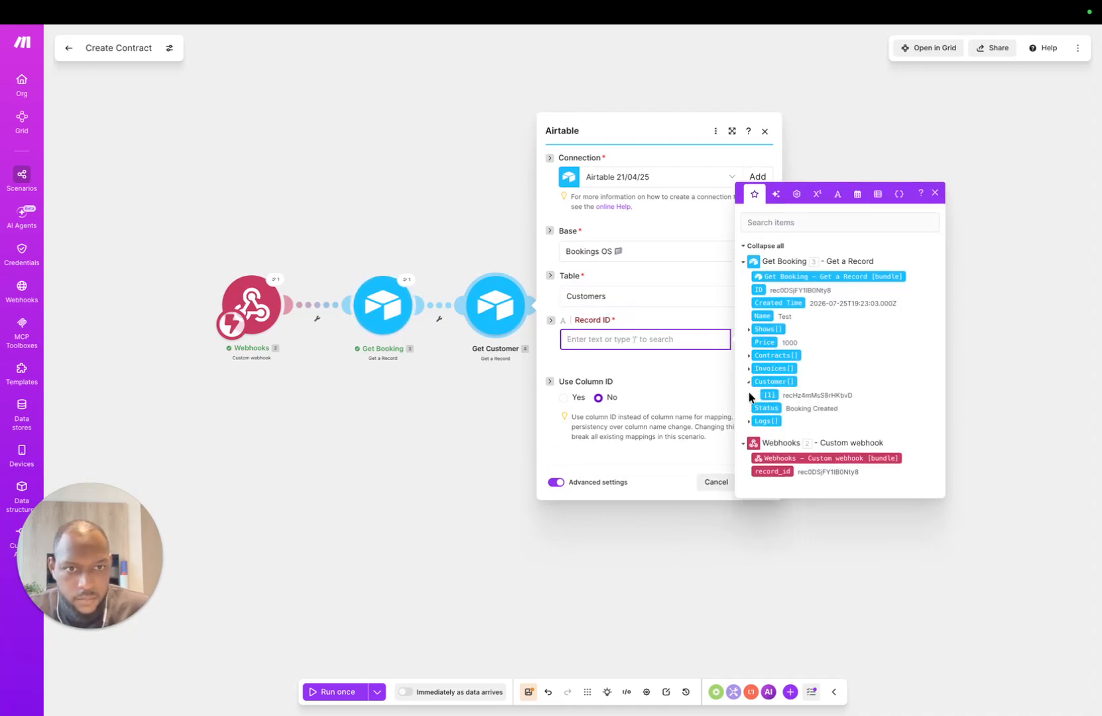
drag(767, 392, 644, 342)
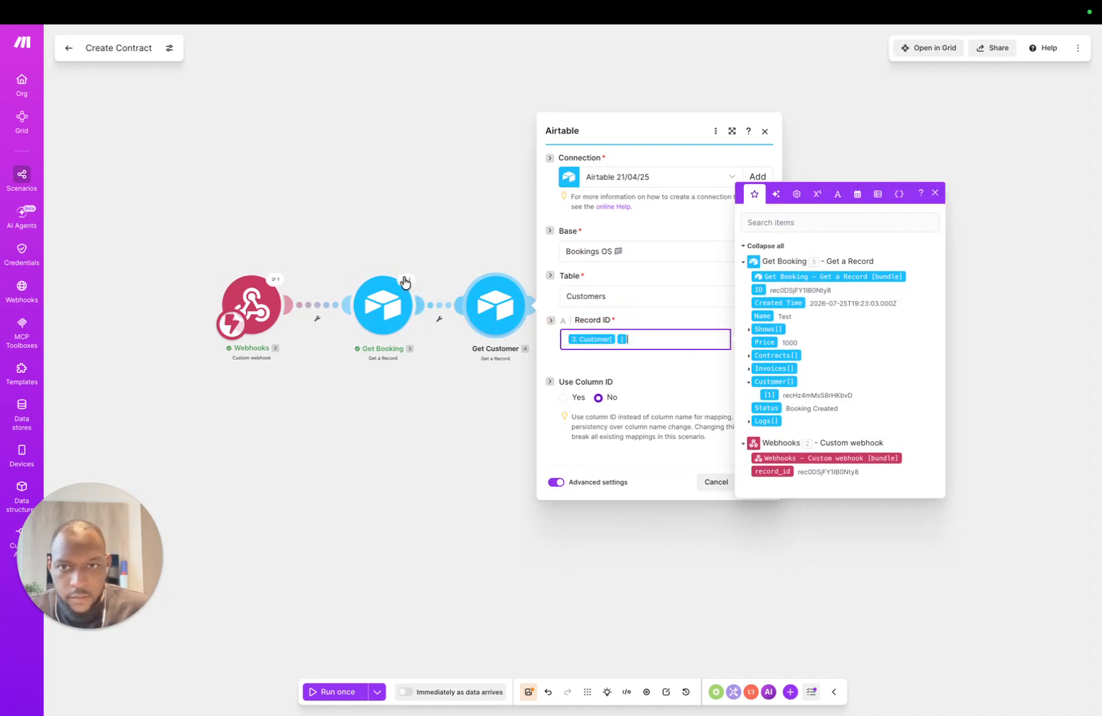
click(568, 363)
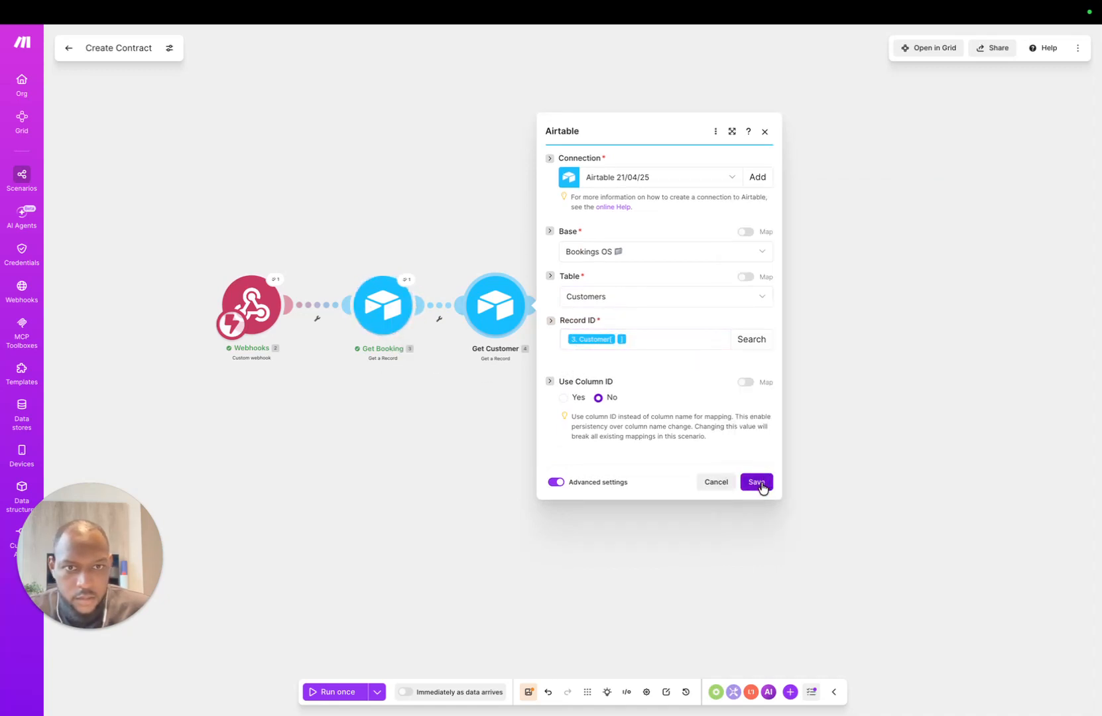
click(761, 482)
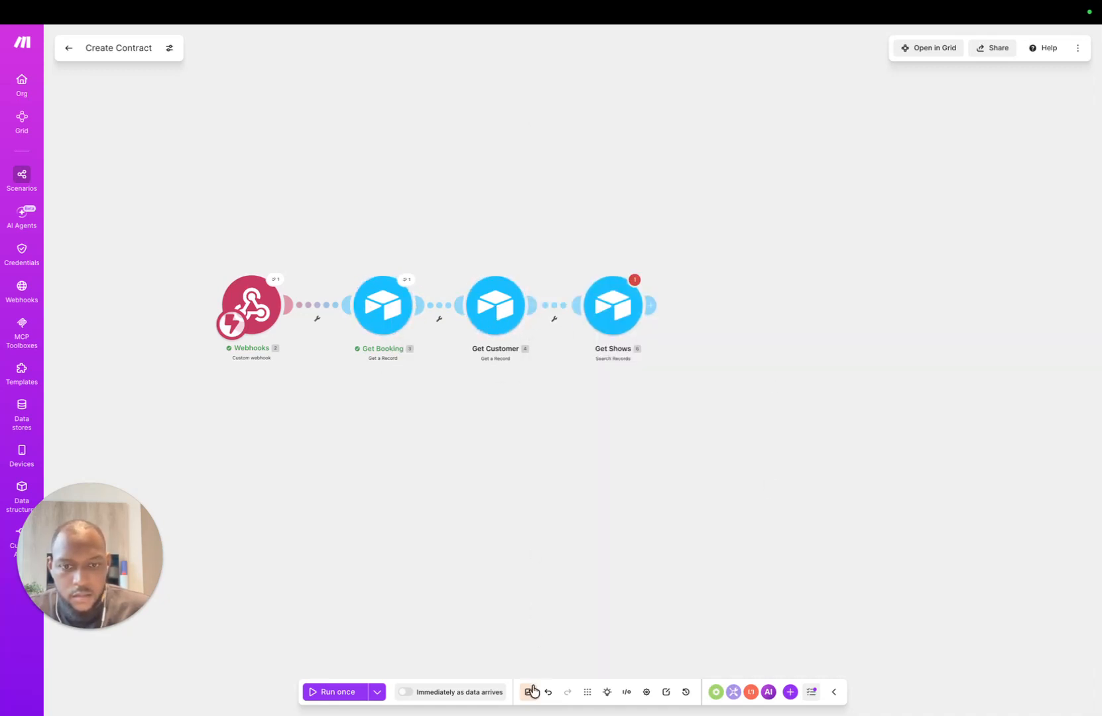
Step: Point the Get Shows search at base 'Bookings OS' and table 'Shows'
click(610, 325)
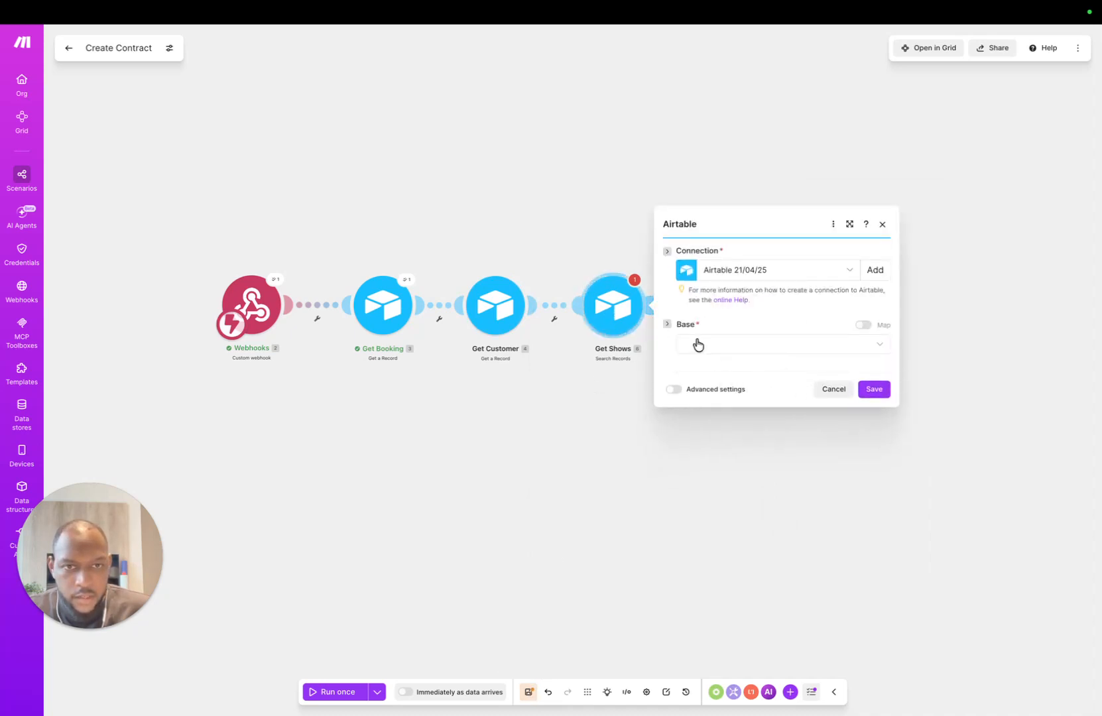
click(697, 344)
scroll(749, 656, down, 3)
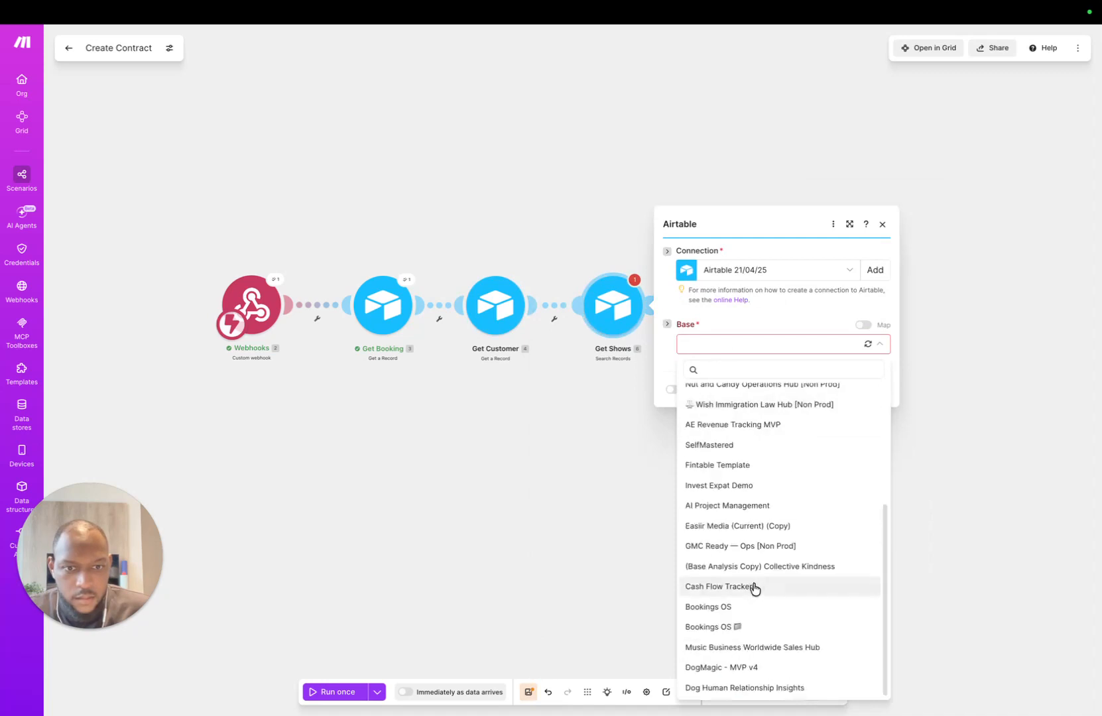
click(756, 627)
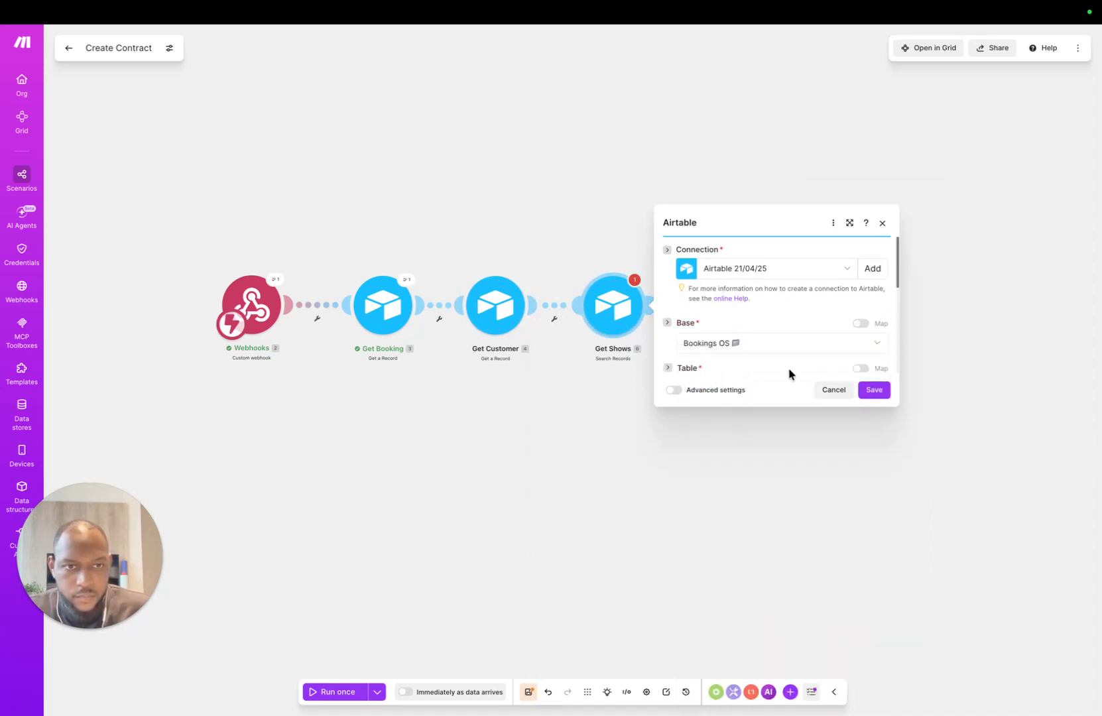
scroll(806, 306, down, 5)
scroll(752, 312, up, 5)
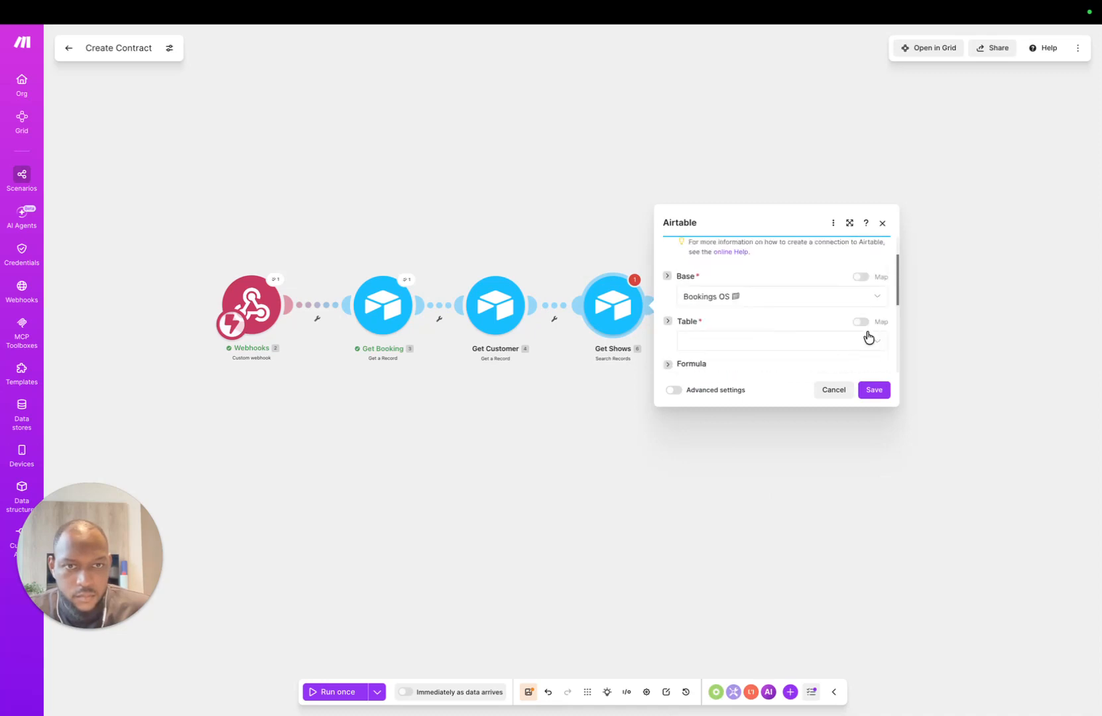
click(774, 346)
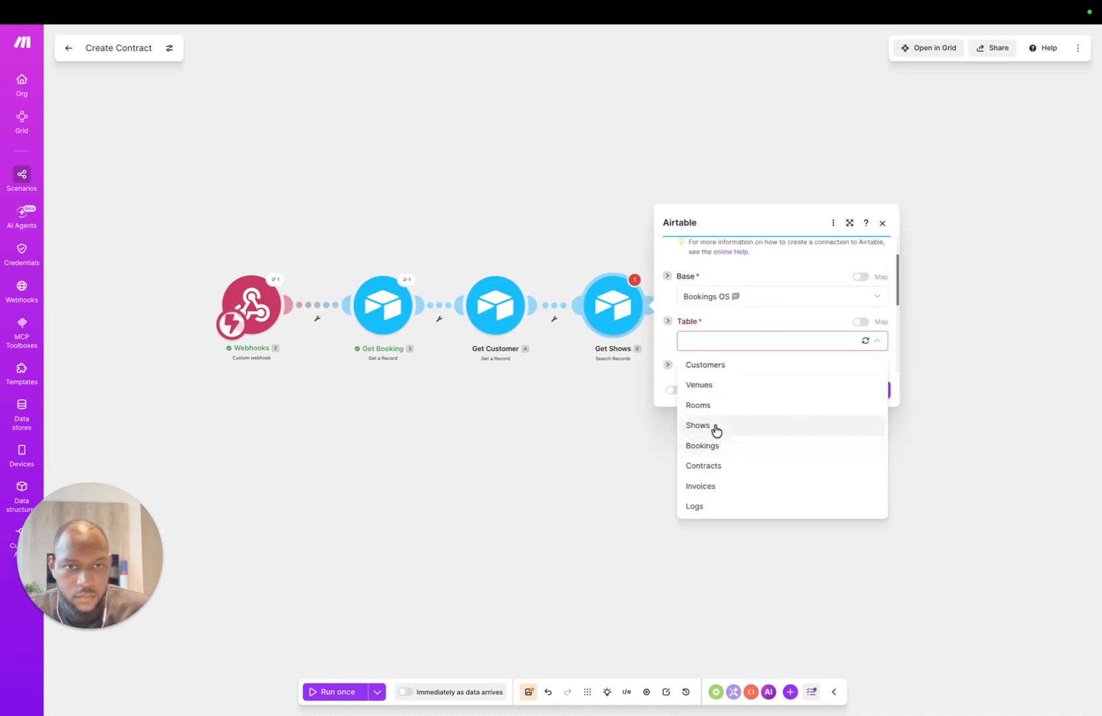
click(716, 427)
scroll(729, 333, down, 3)
scroll(703, 311, up, 2)
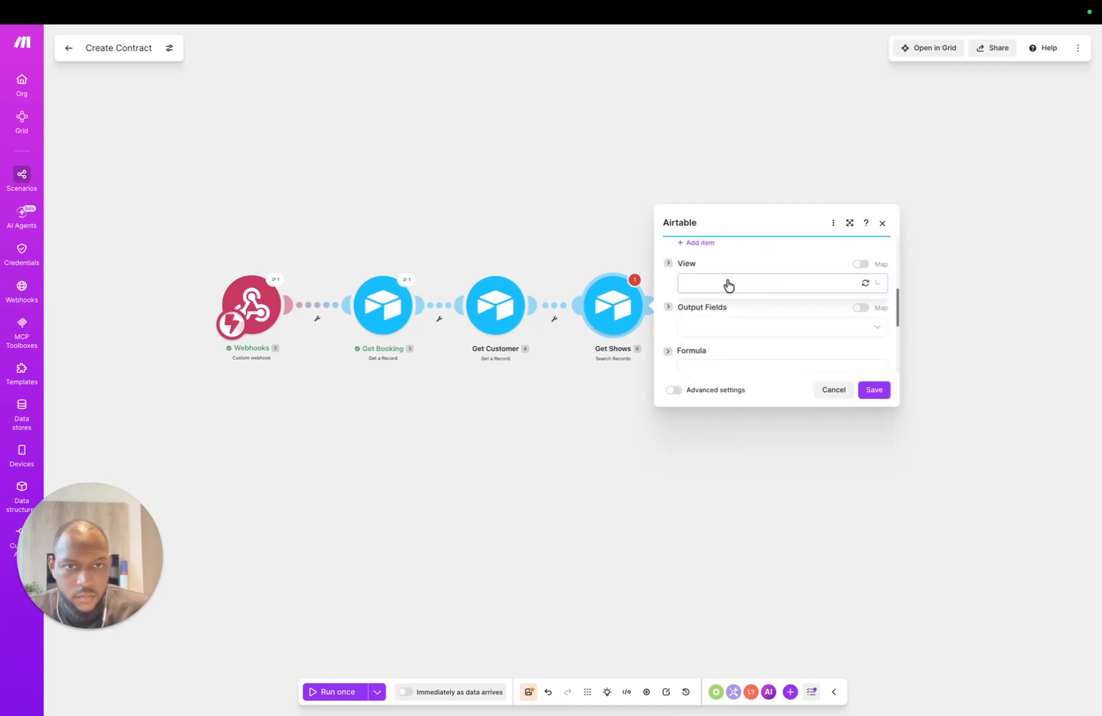
Step: Check the Shows table's view options and resize the module settings panel
click(725, 284)
click(755, 264)
scroll(790, 288, up, 3)
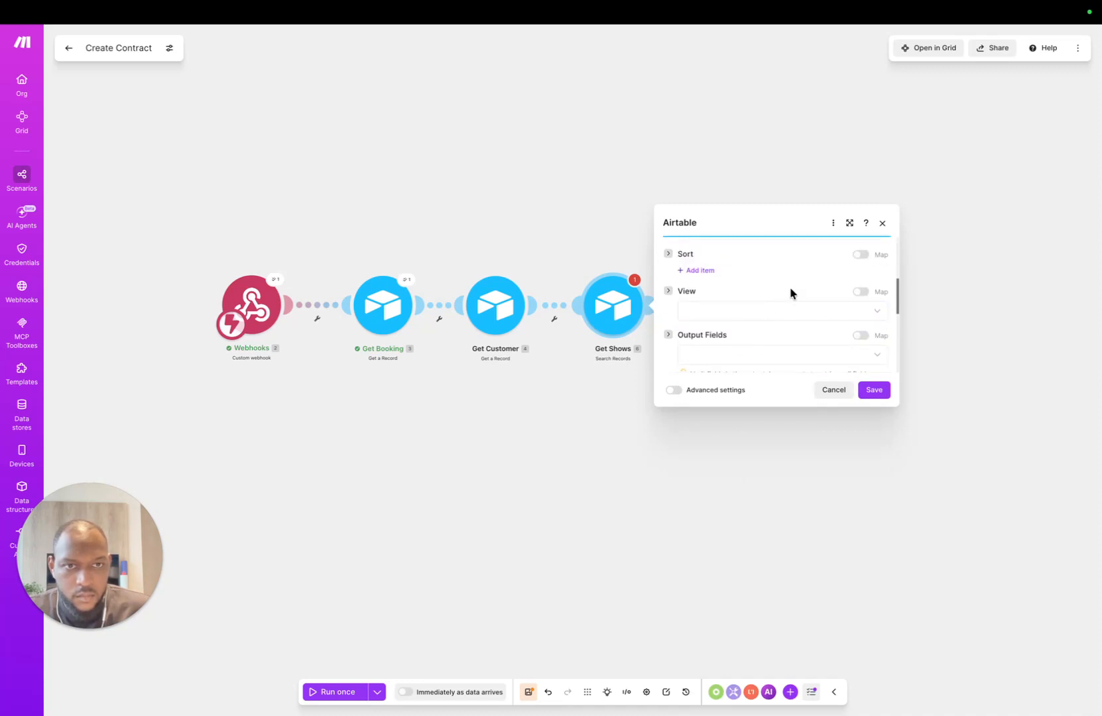
click(849, 224)
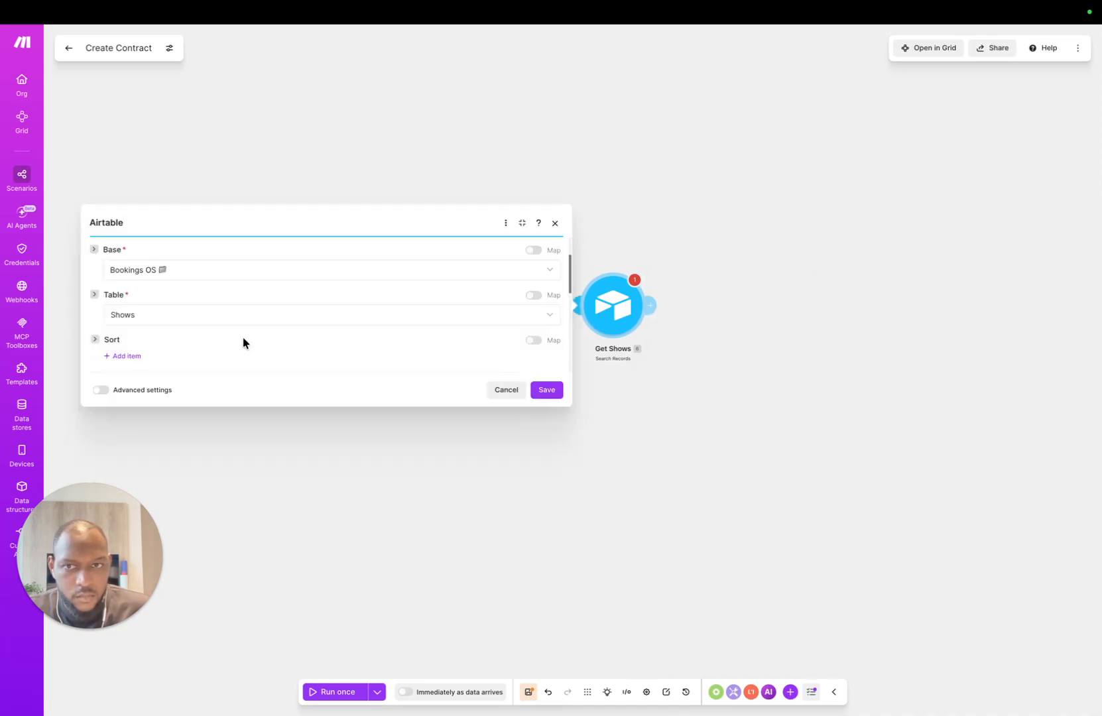
scroll(177, 345, down, 1)
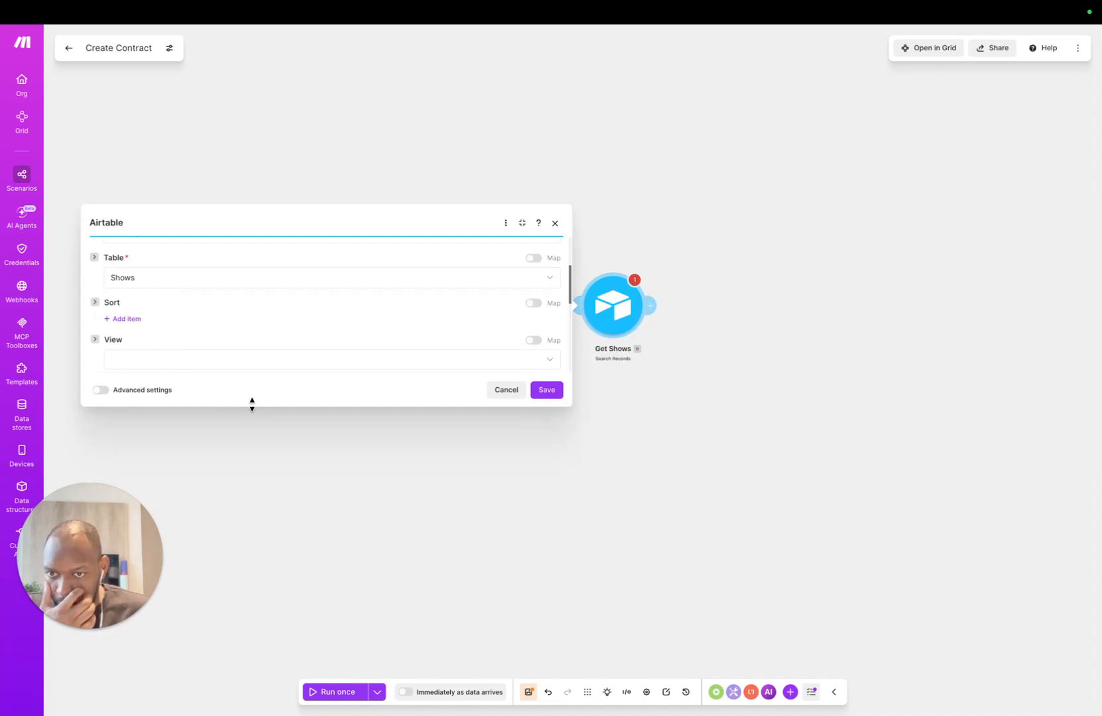
drag(251, 404, 339, 640)
click(521, 106)
scroll(799, 241, up, 2)
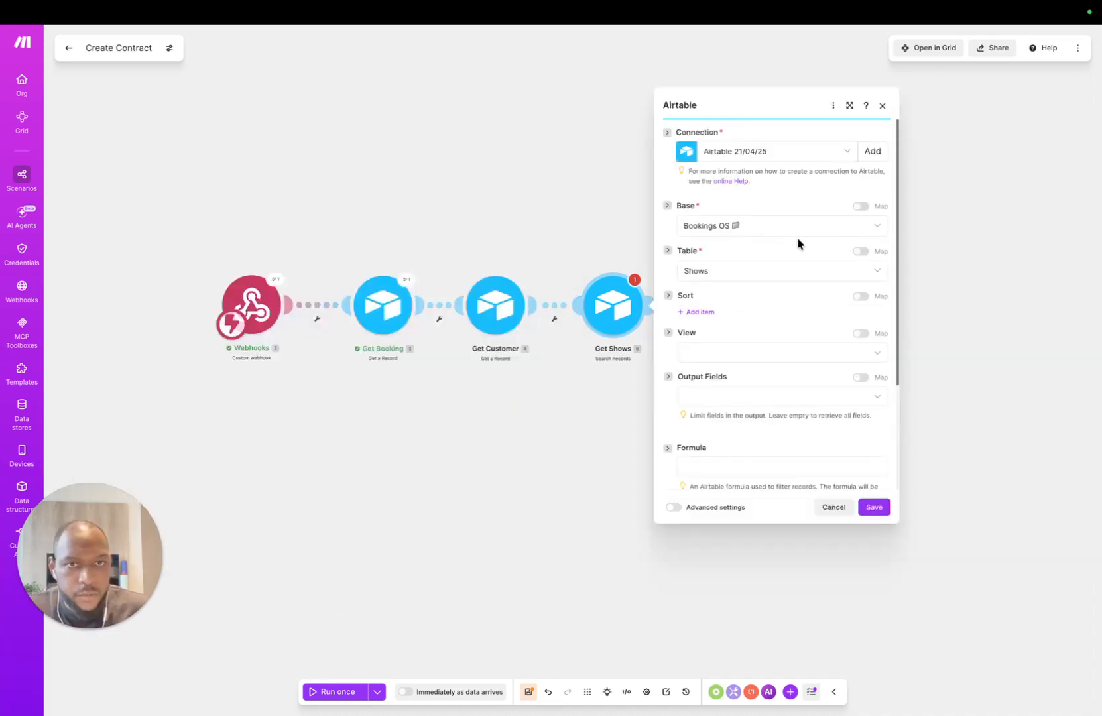
scroll(723, 384, down, 3)
Step: Start writing the search filter in the Formula field
click(719, 351)
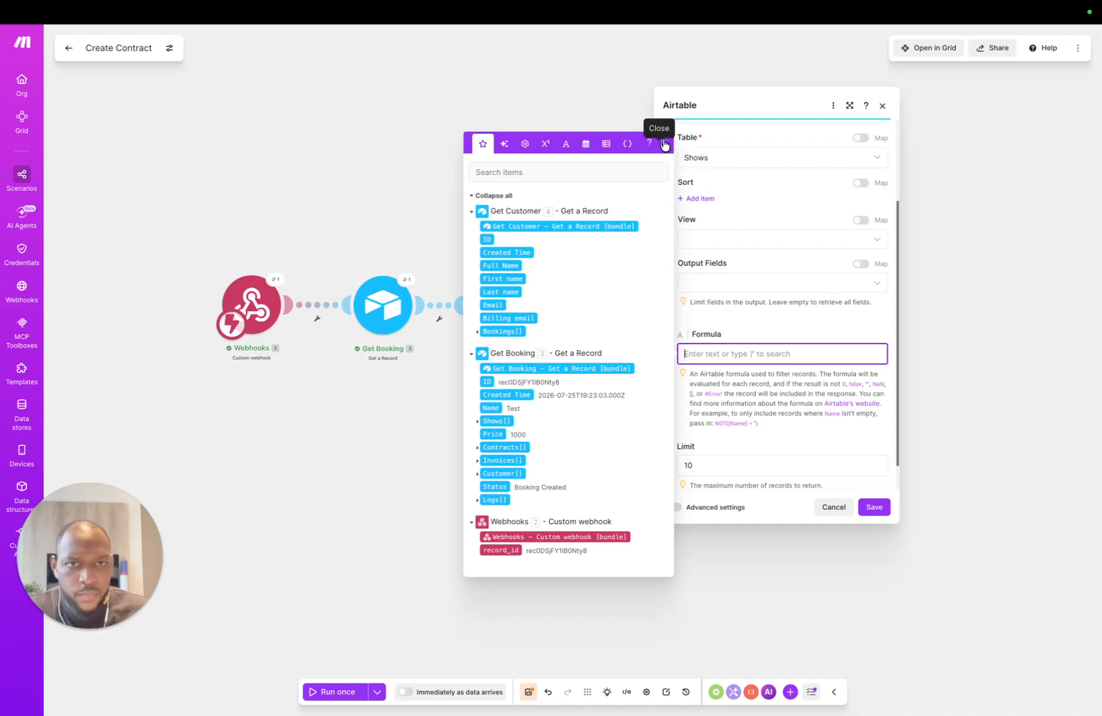
click(779, 325)
click(731, 356)
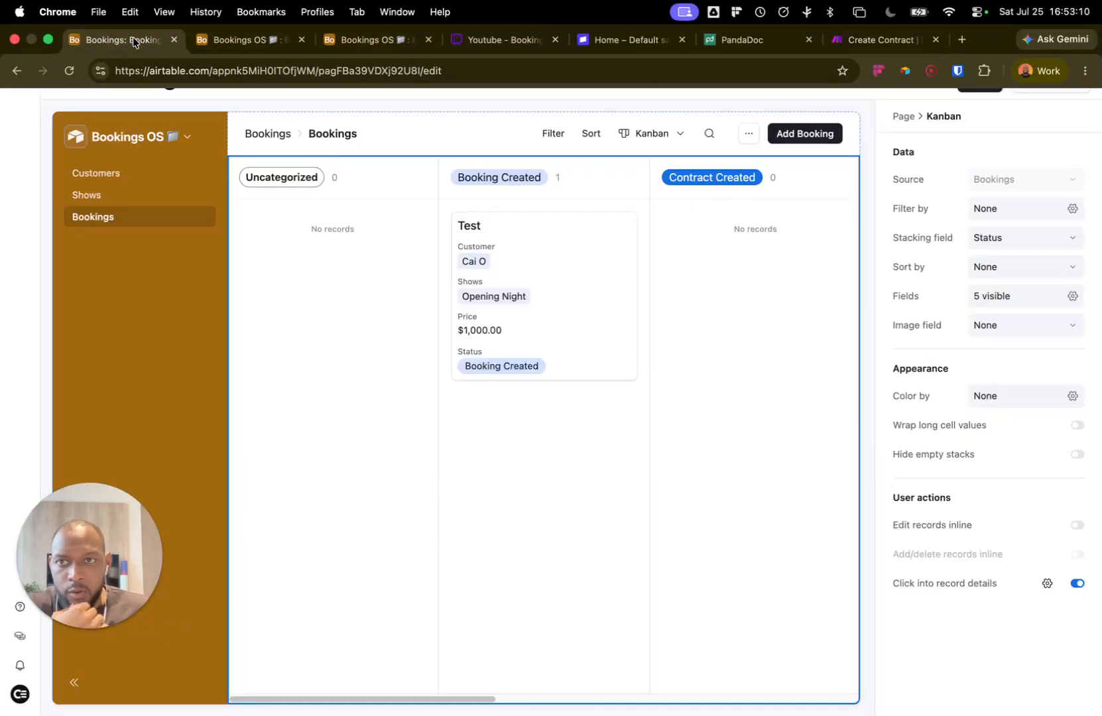
Step: Move through the Airtable tabs over to the PandaDoc document templates
click(133, 40)
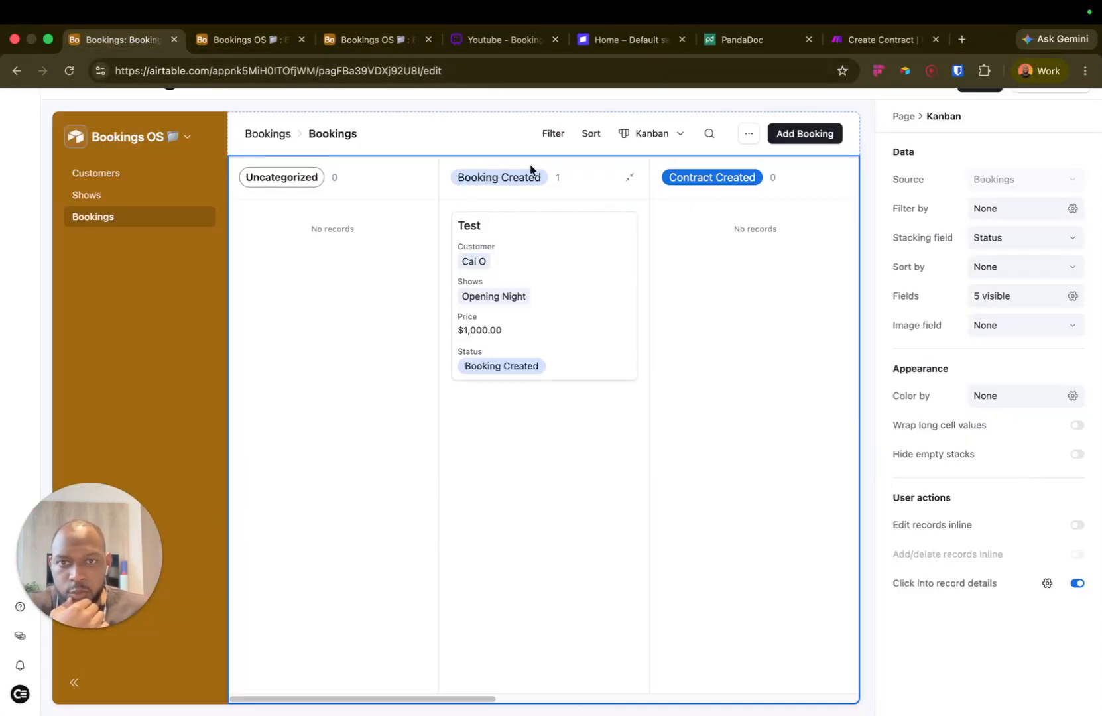
click(228, 41)
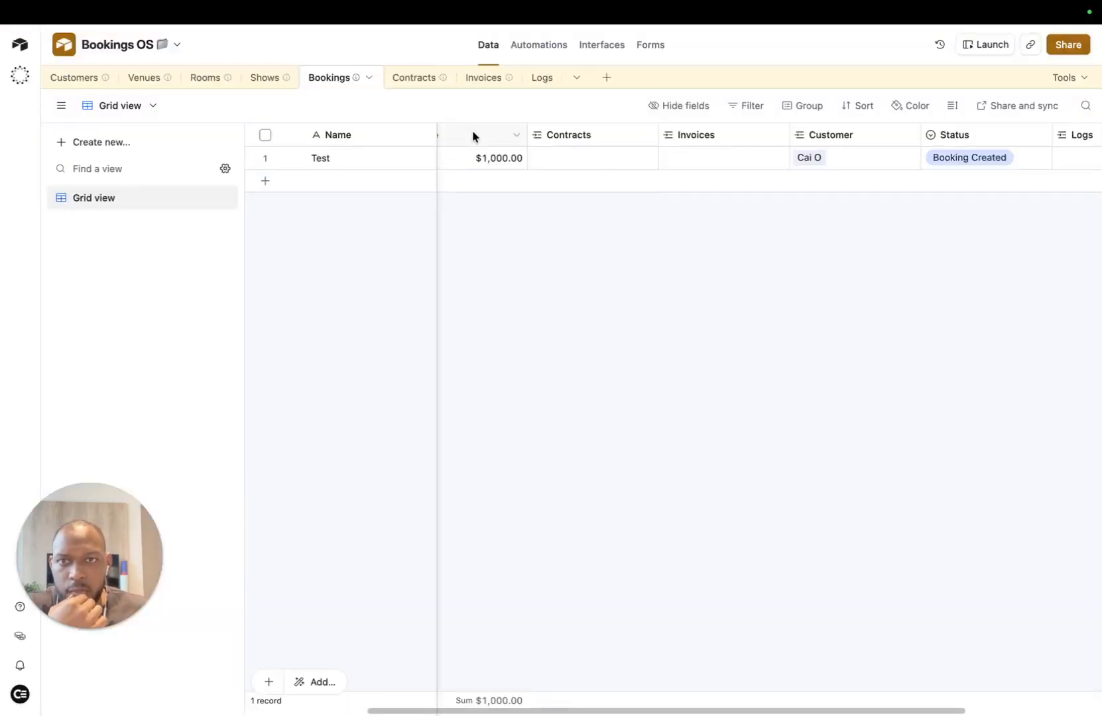
click(782, 40)
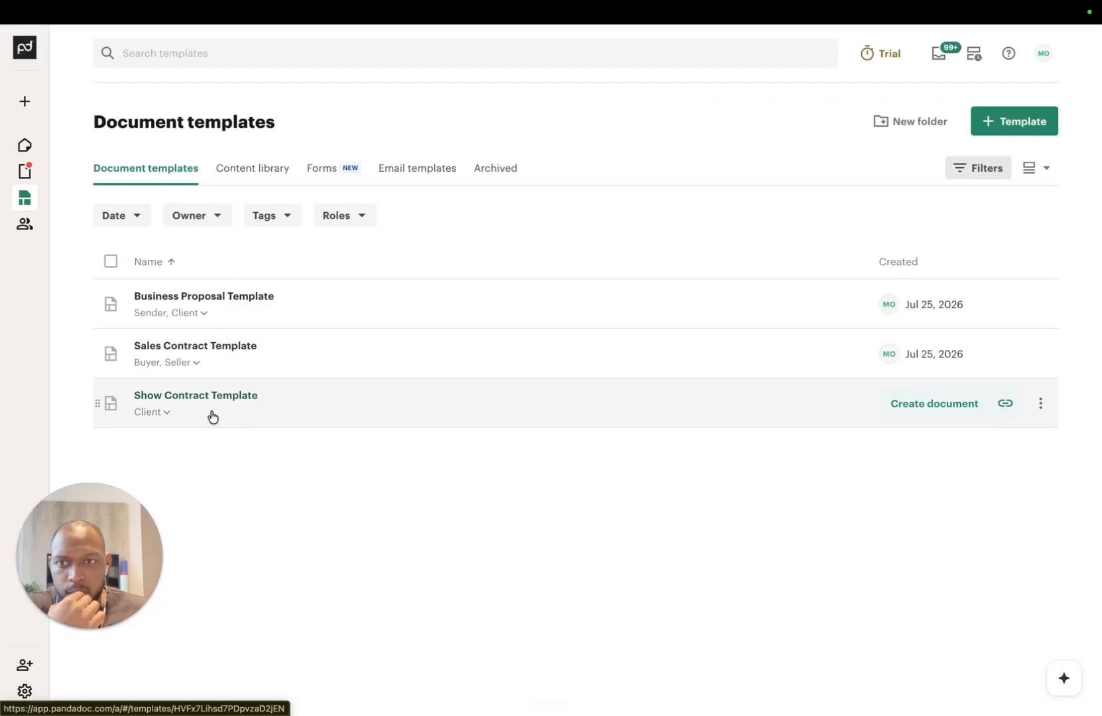
Step: Preview the Show Contract Template's client and shows placeholders
click(317, 399)
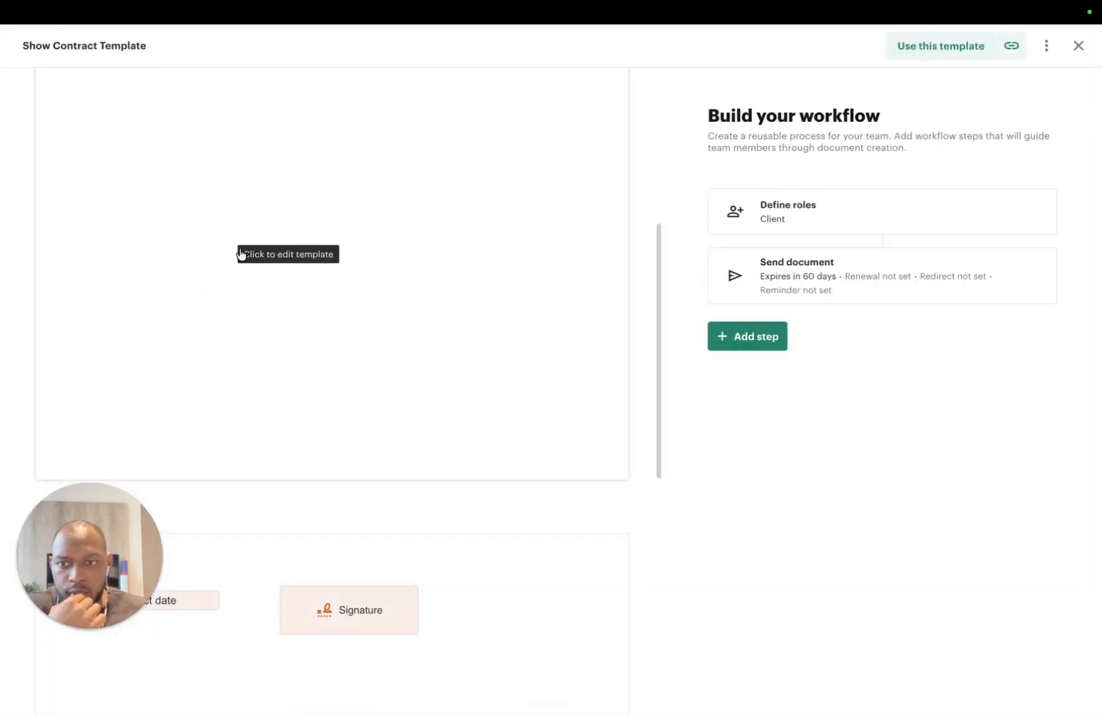
scroll(215, 278, up, 6)
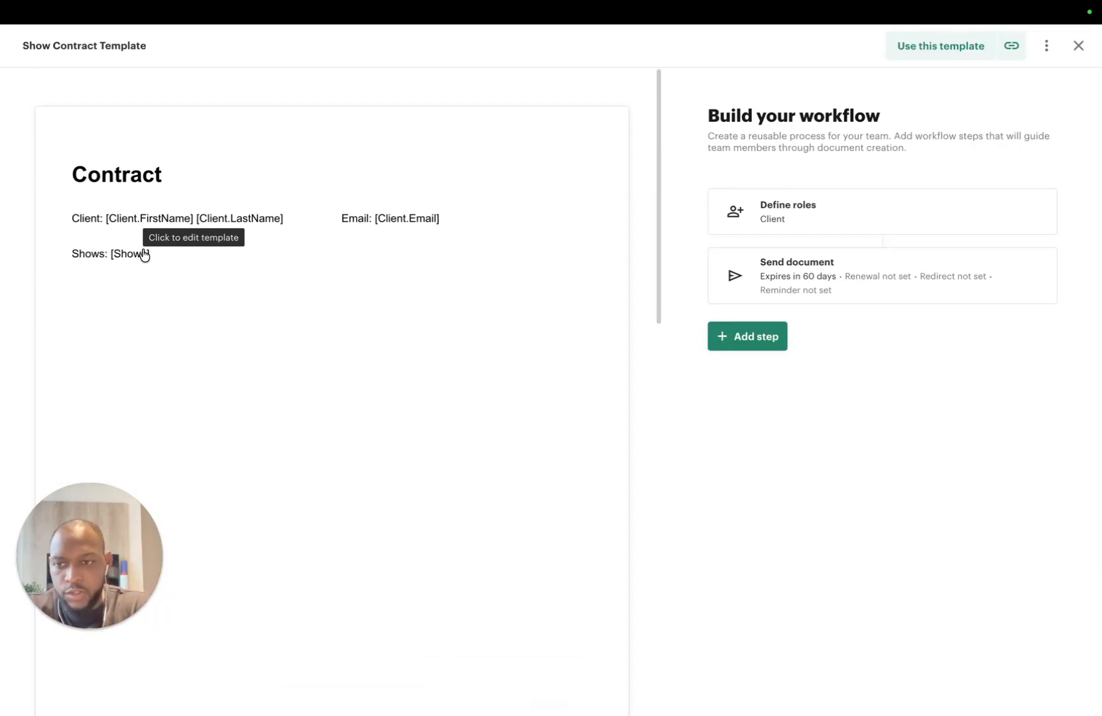
mouse_move(265, 23)
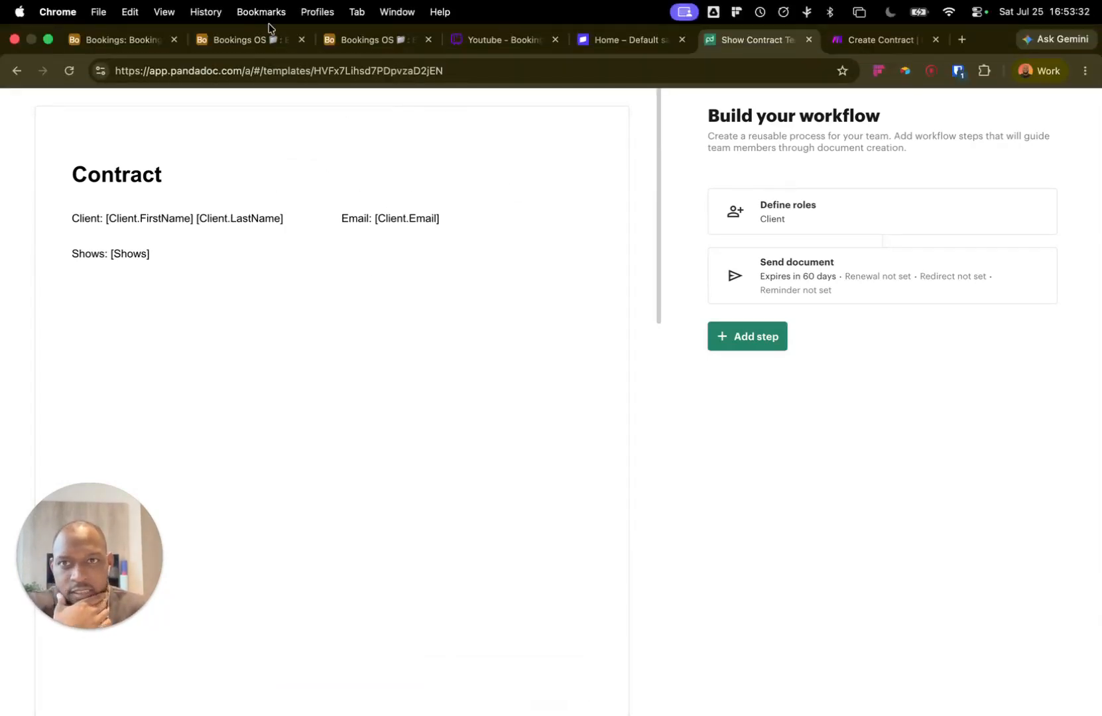
Step: Return to the Create Contract scenario and close the Get Shows module settings
click(875, 40)
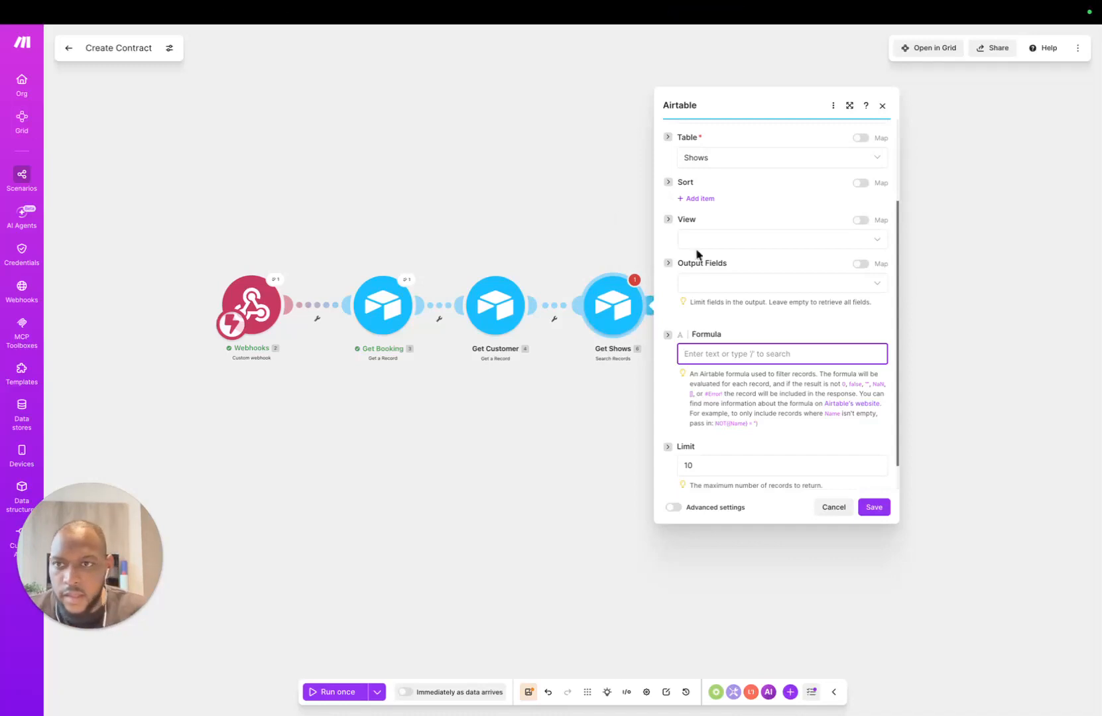
click(583, 438)
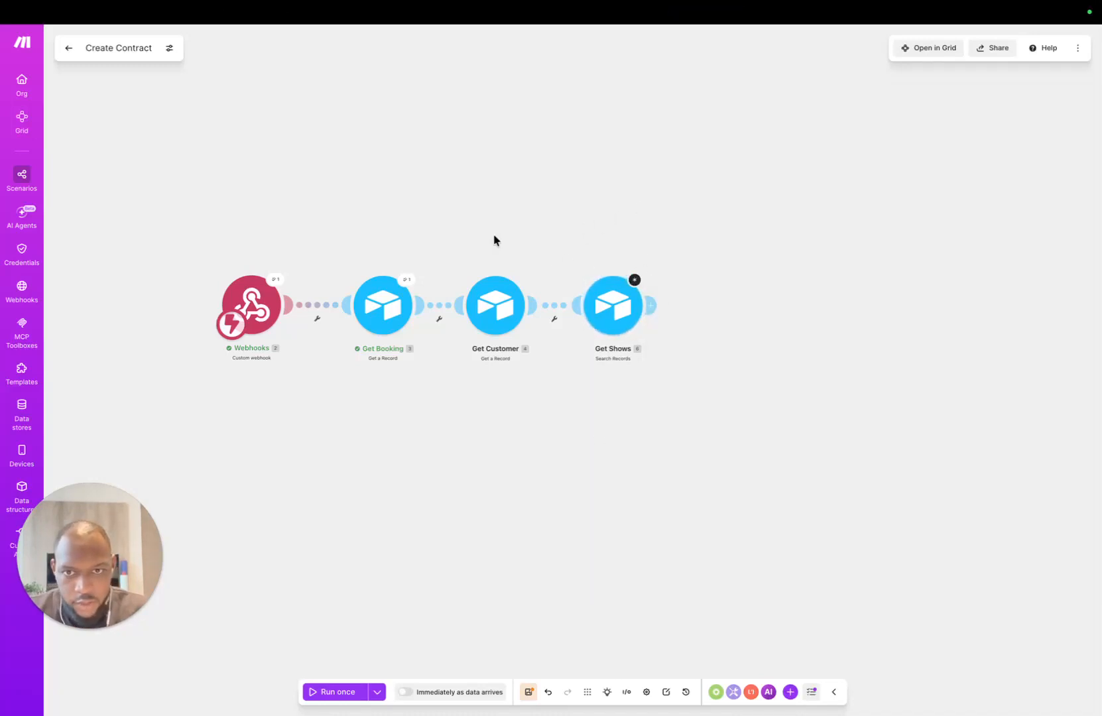
mouse_move(250, 12)
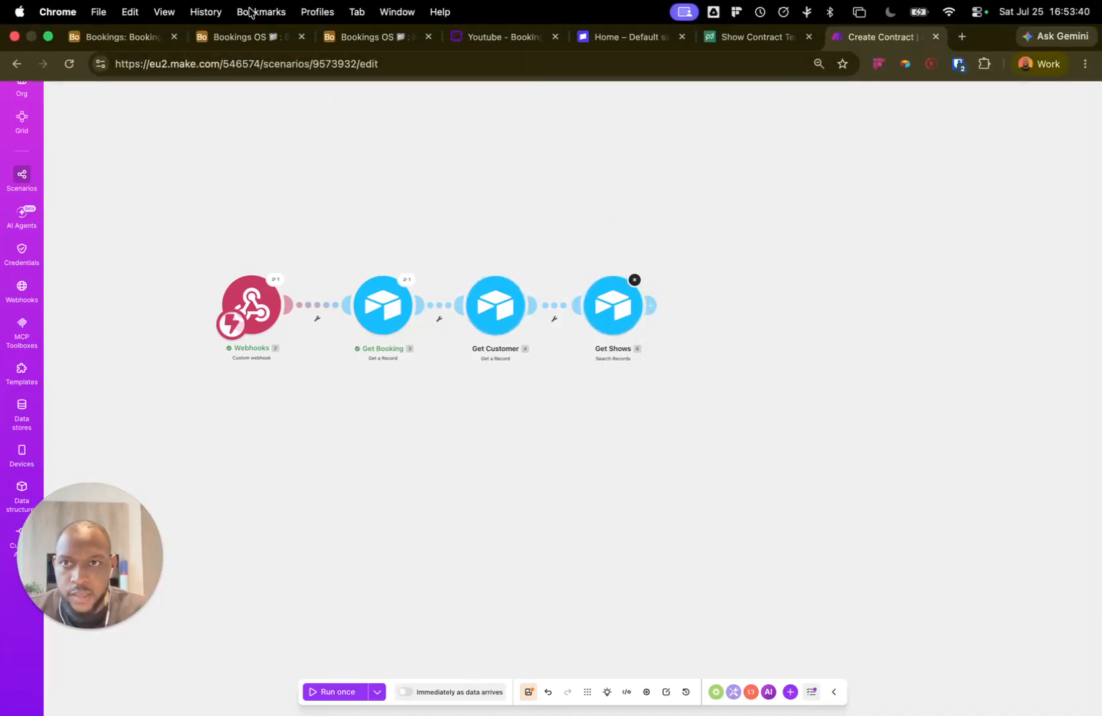
click(397, 40)
Step: Review the Test booking in Bookings: Opening Night show, customer, $1,000.00, status Booking Created
click(272, 39)
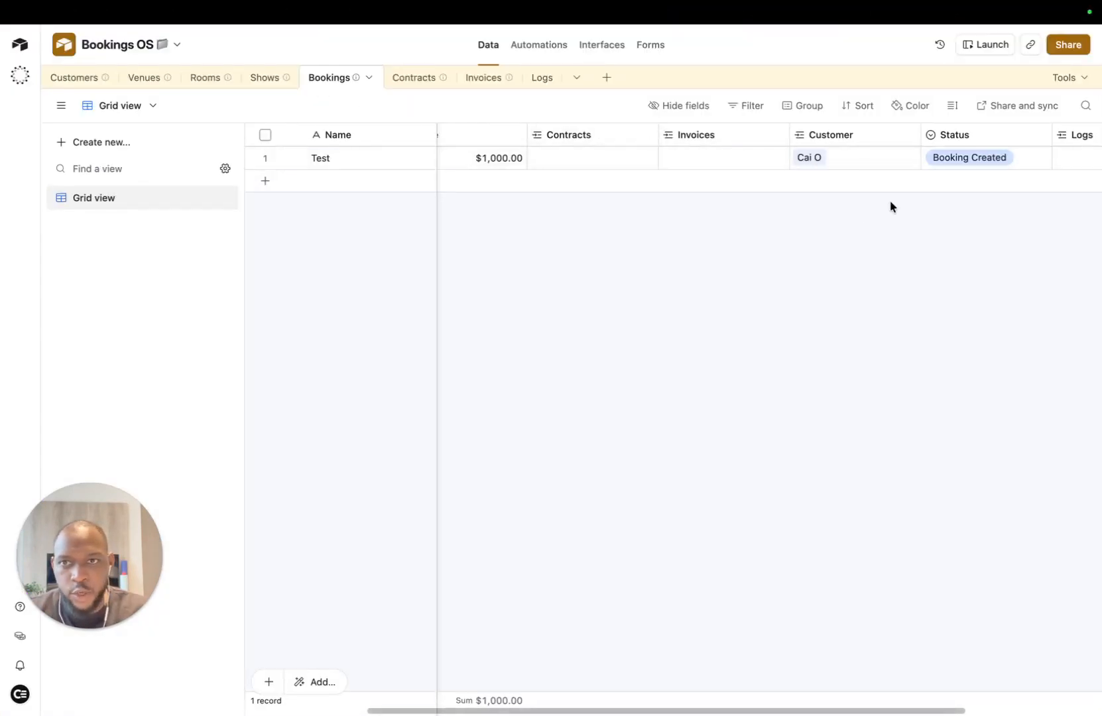
scroll(893, 207, left, 5)
scroll(749, 166, right, 10)
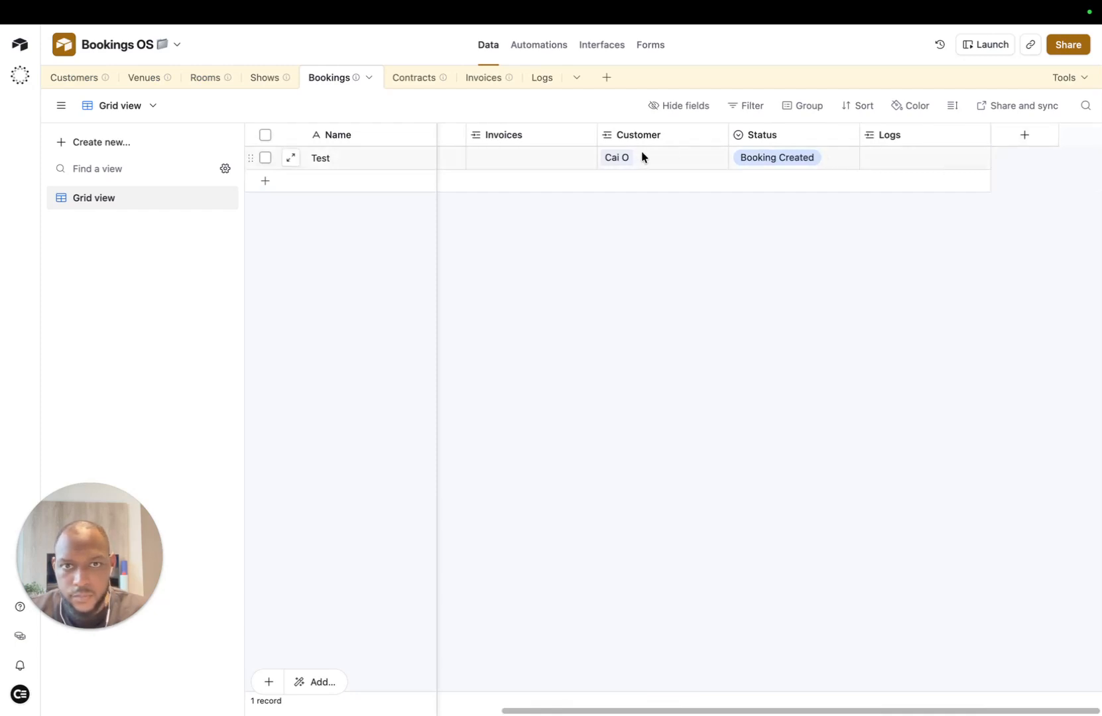
scroll(647, 156, left, 5)
scroll(654, 156, right, 2)
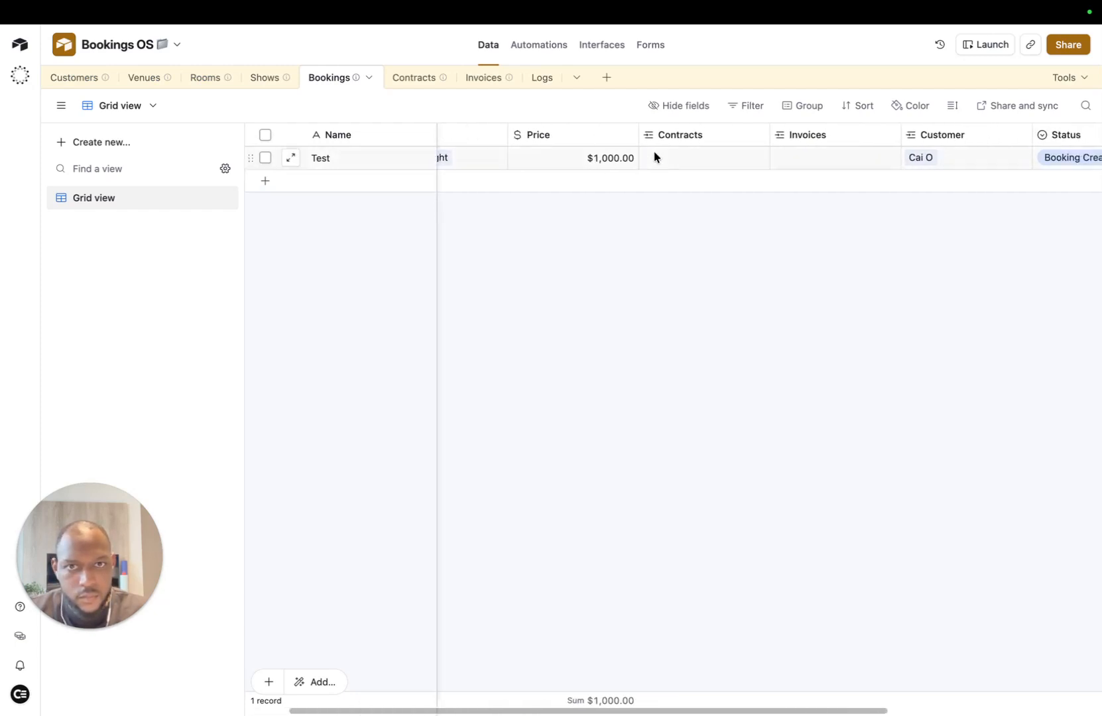
scroll(655, 157, left, 2)
scroll(656, 157, right, 10)
scroll(658, 157, left, 10)
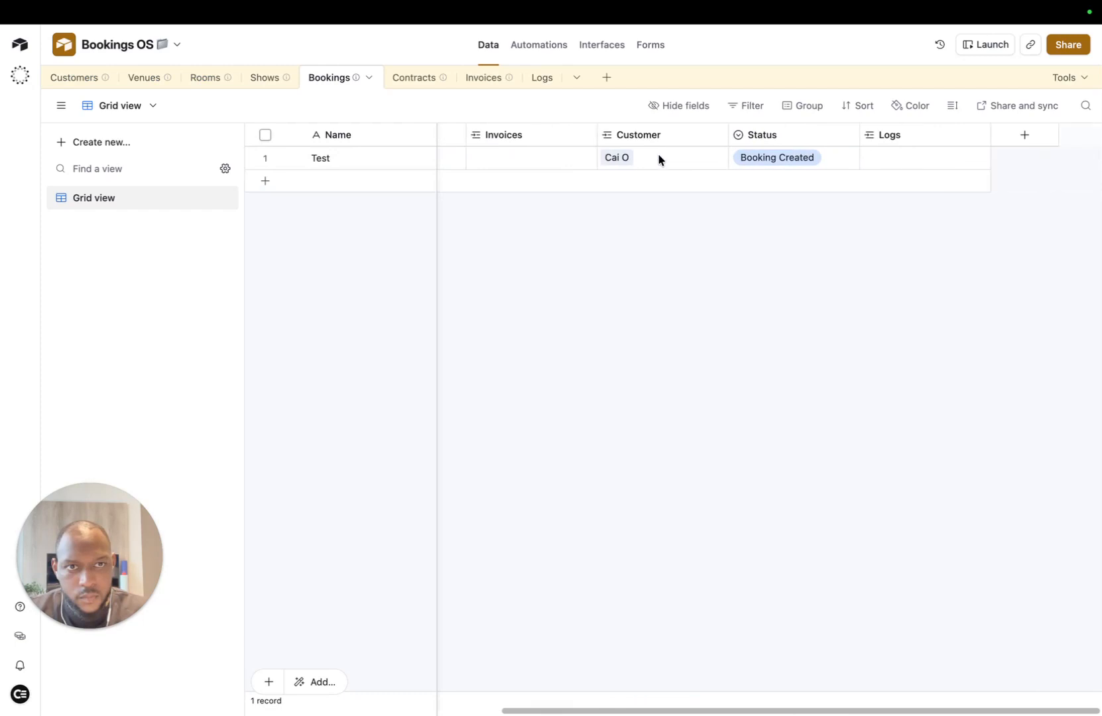
scroll(658, 159, left, 3)
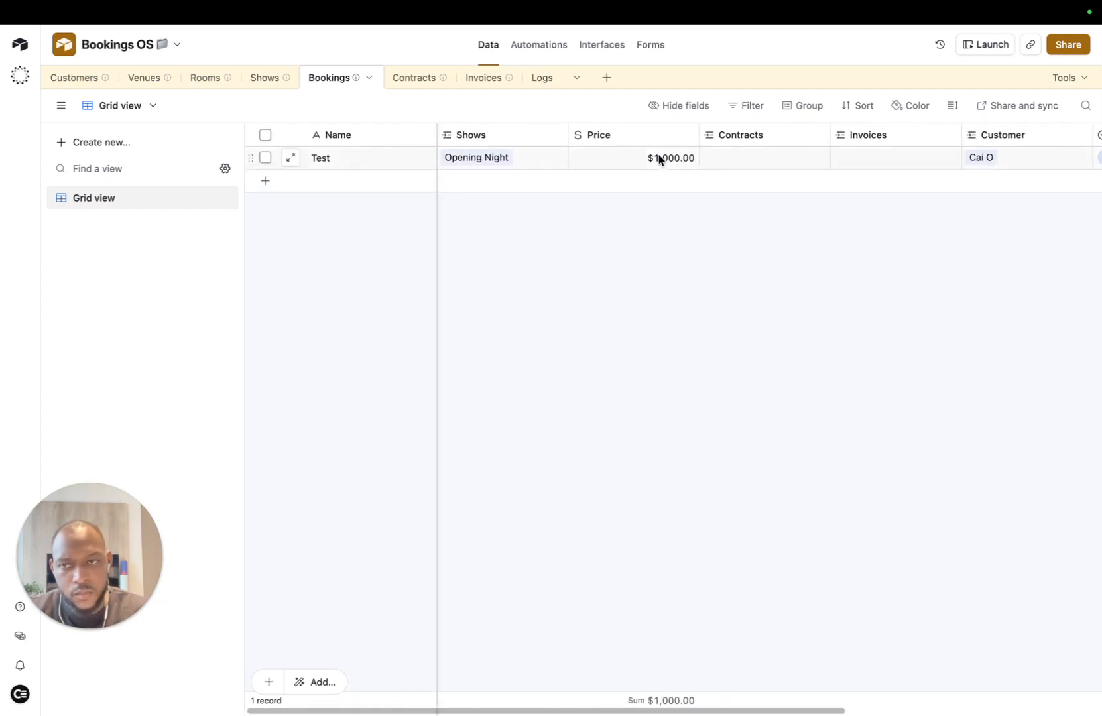
scroll(656, 159, right, 5)
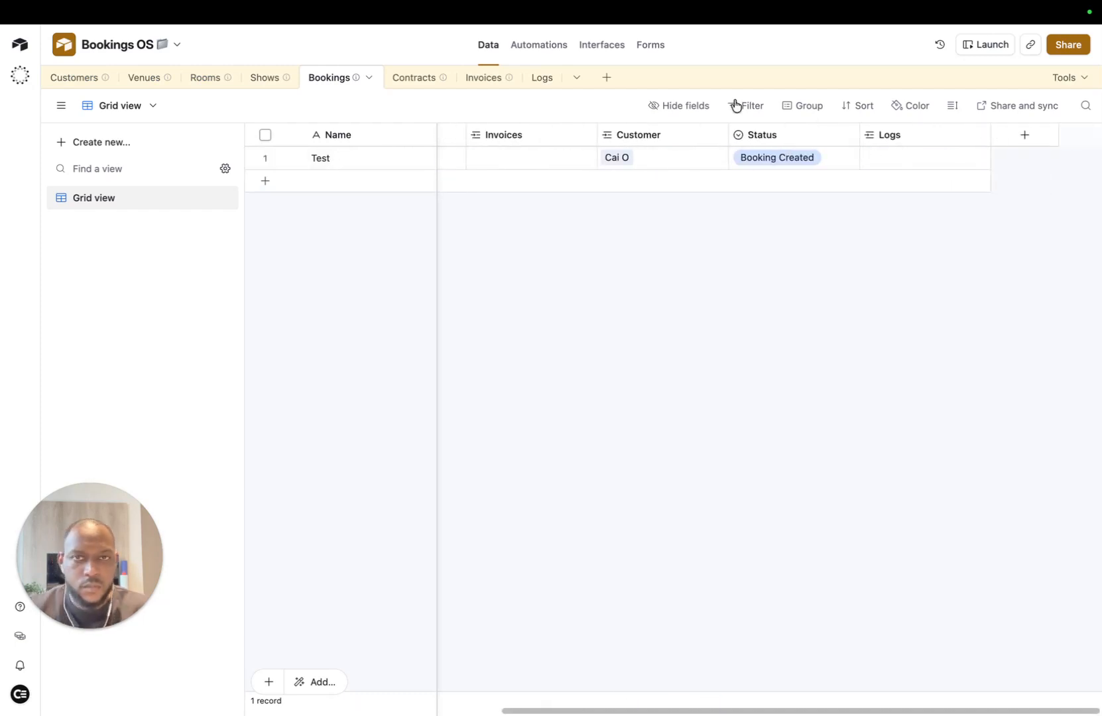
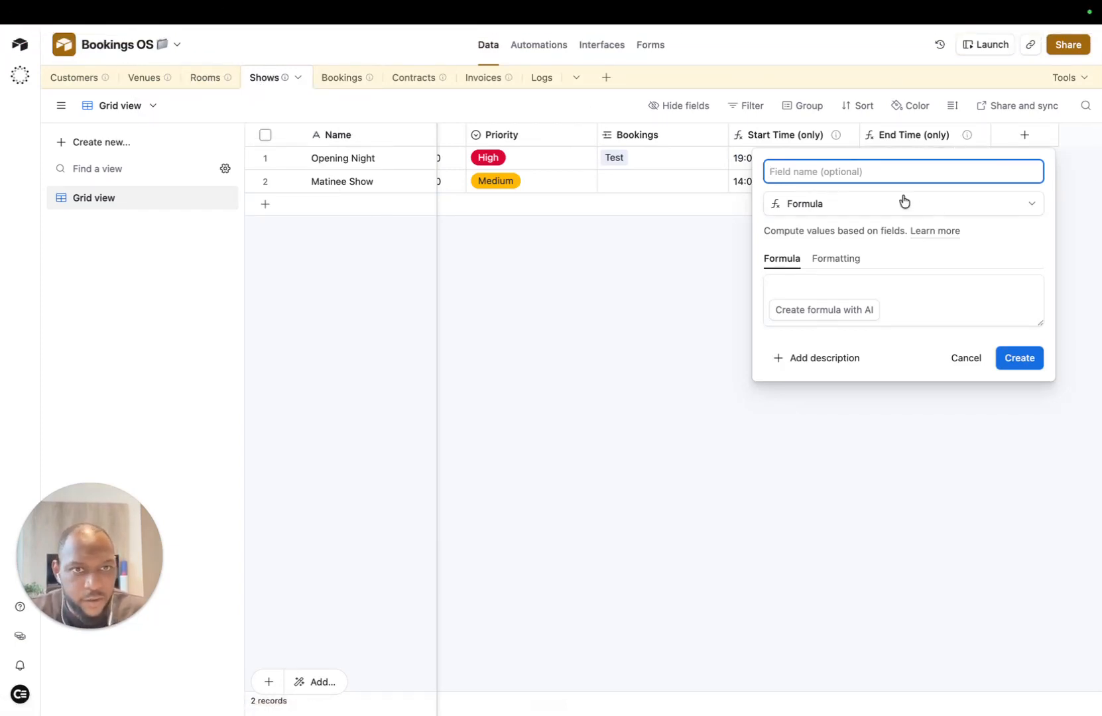
Step: Name the new Shows formula field Show Summary and dictate an AI prompt joining show name, venue, room and times
text(Show Summary)
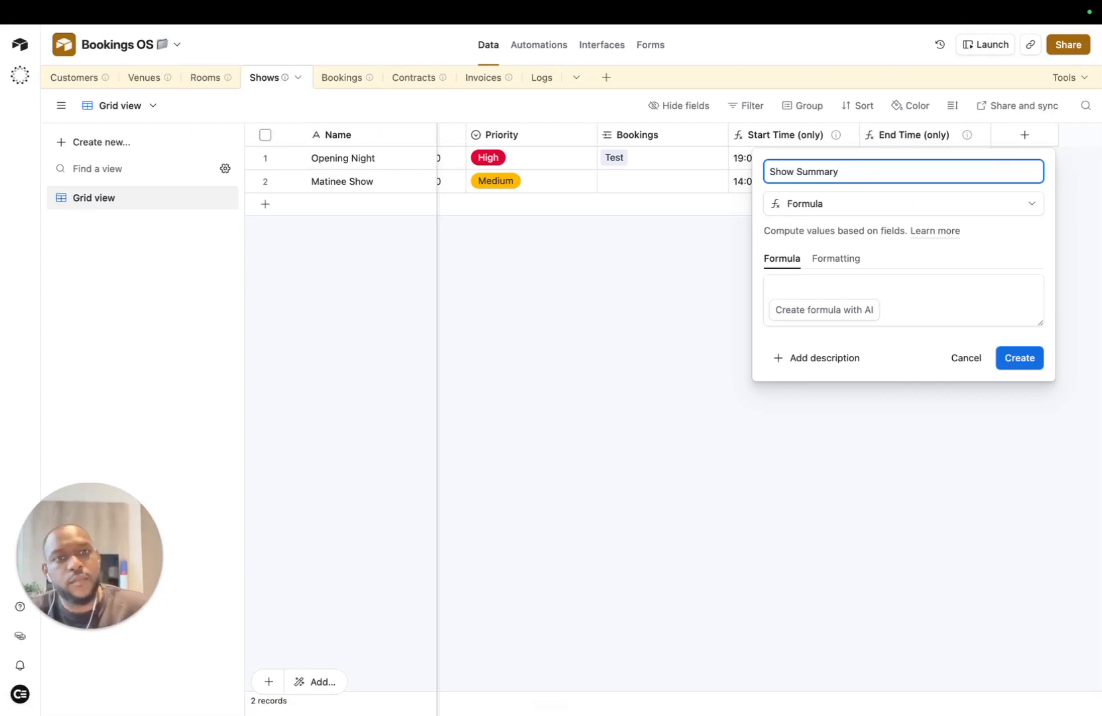
click(835, 312)
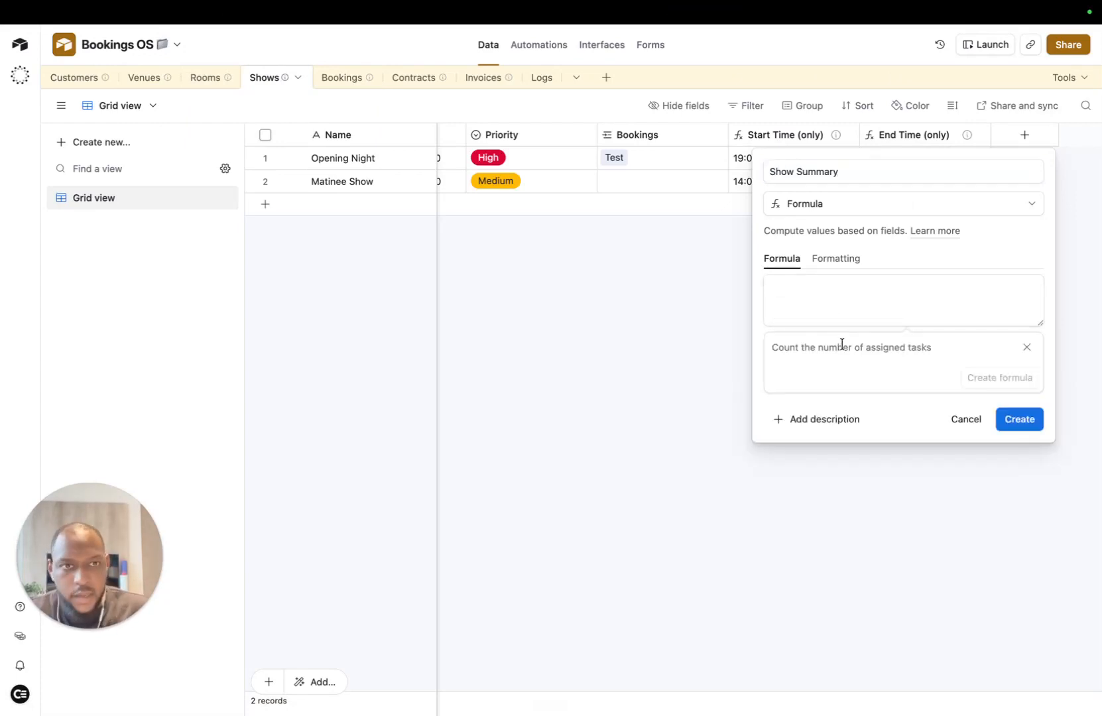
key(fn+space)
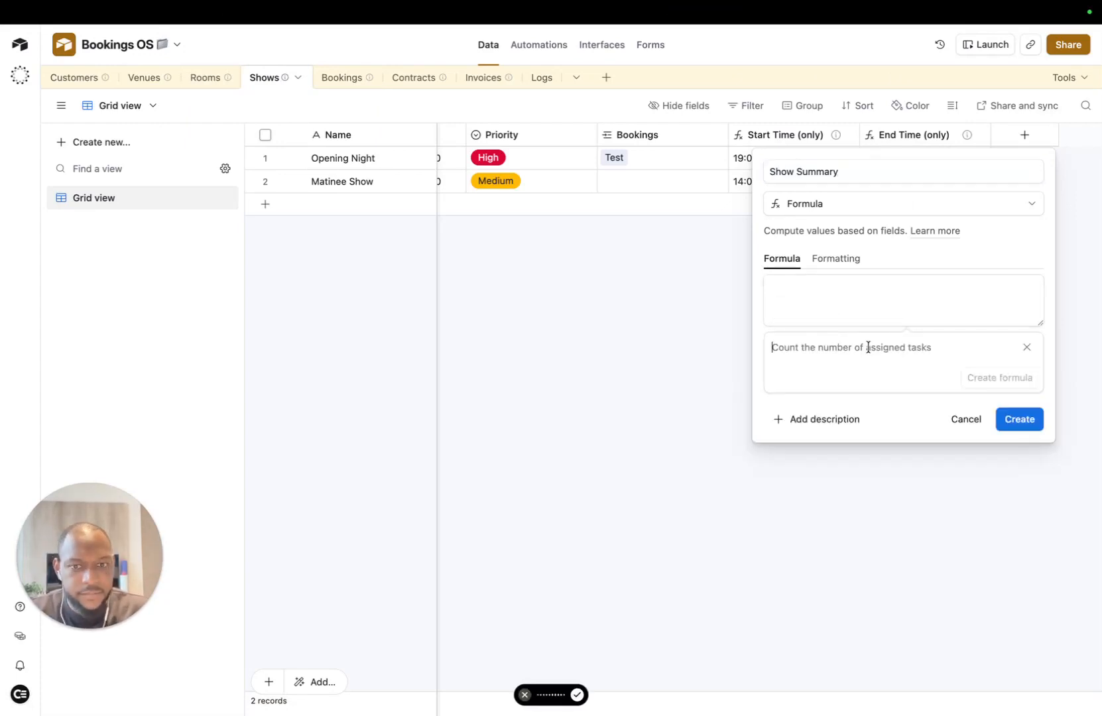
scroll(583, 167, left, 10)
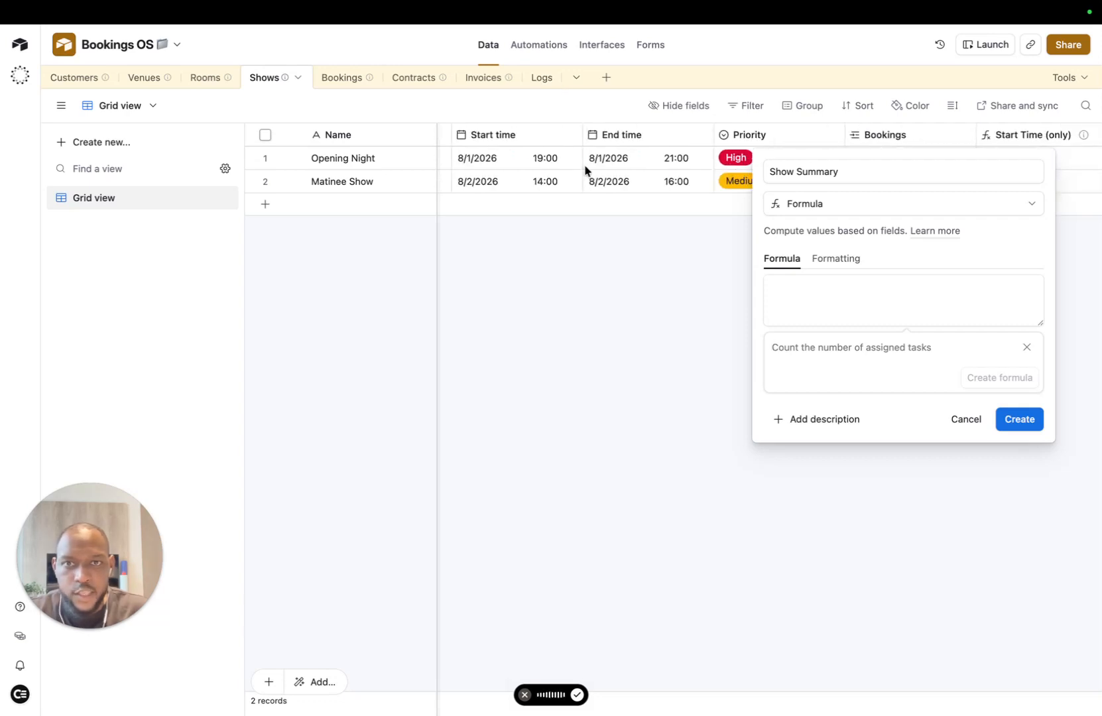
scroll(602, 166, right, 5)
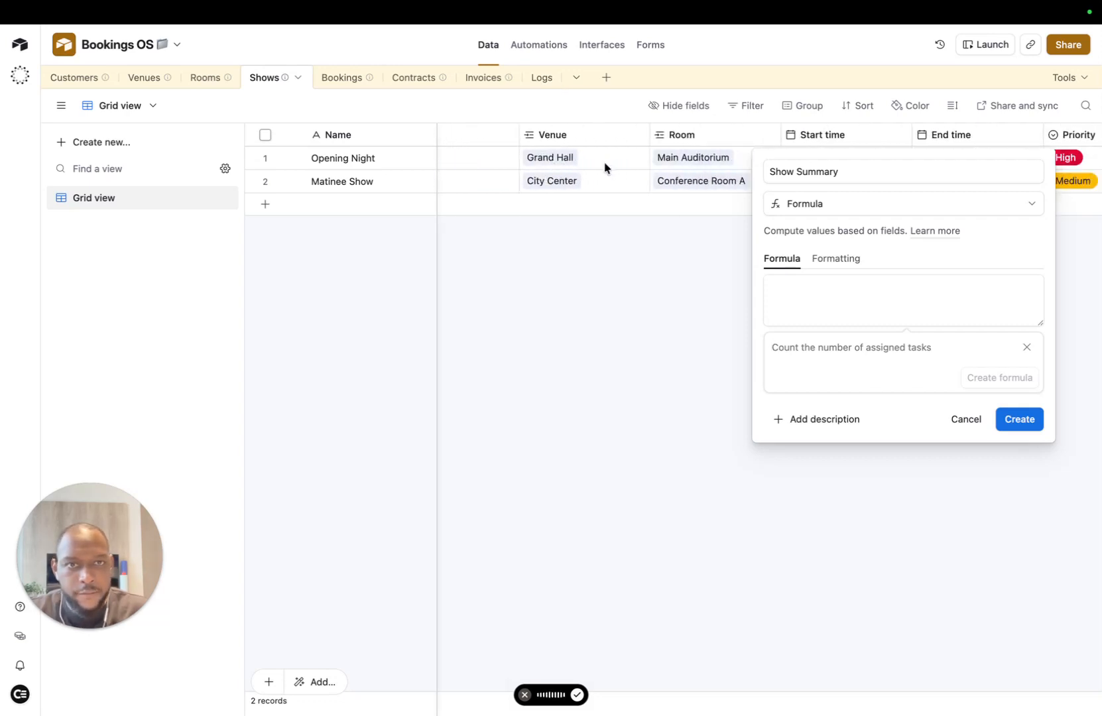
scroll(606, 166, right, 5)
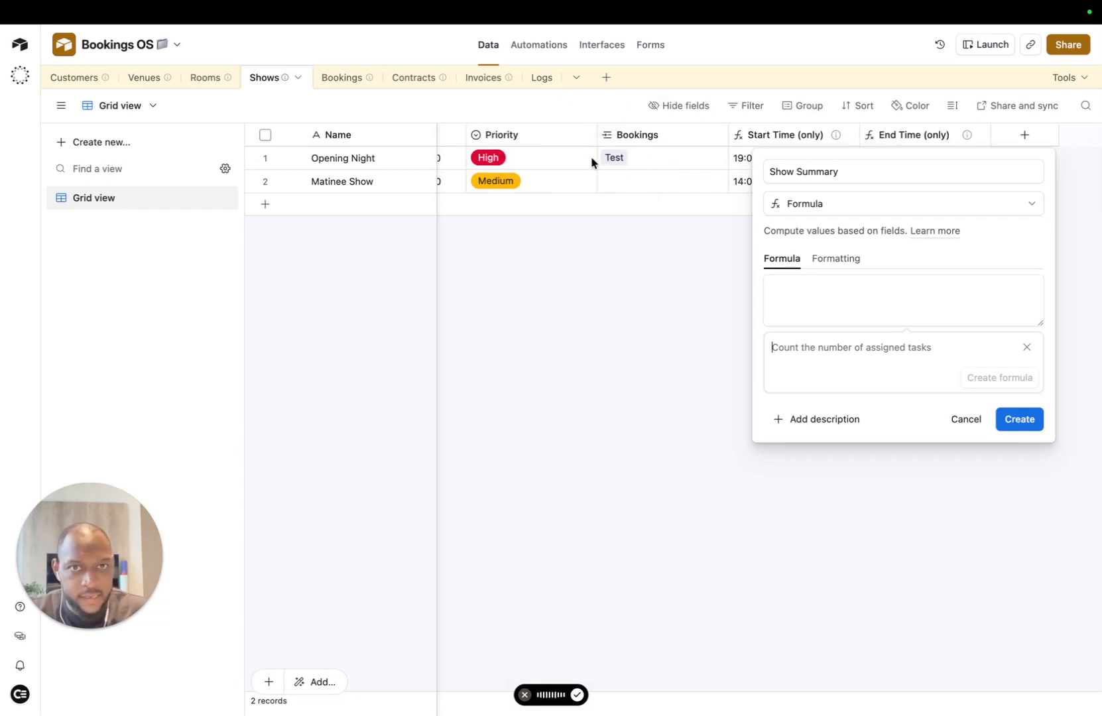
scroll(587, 175, left, 8)
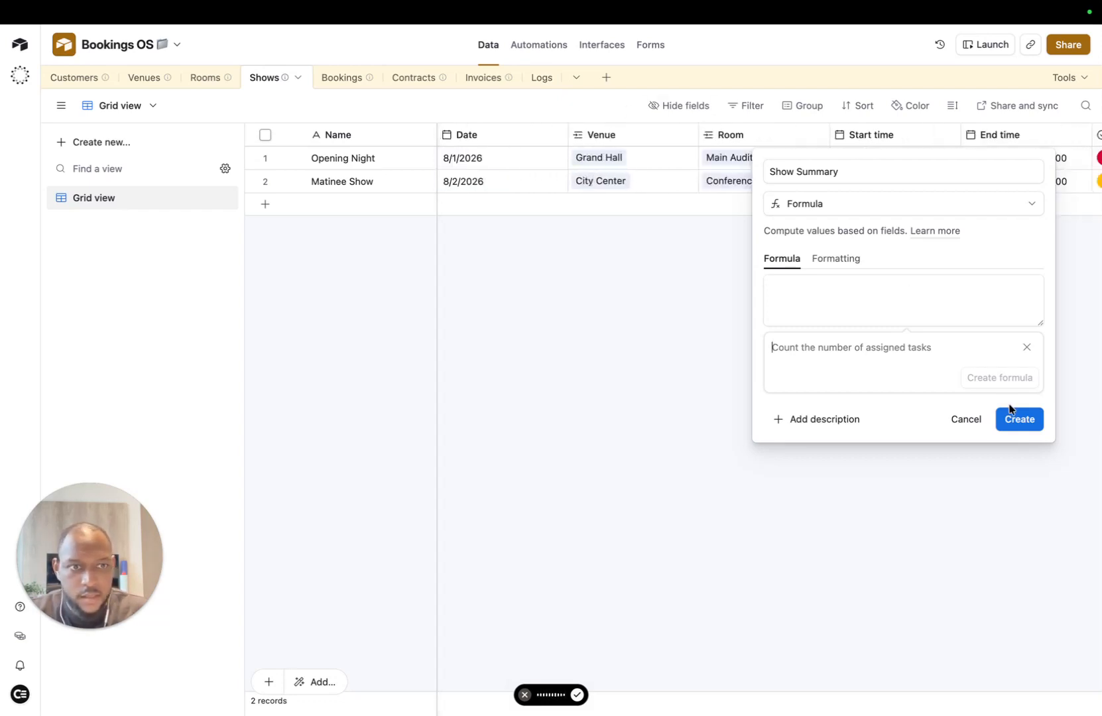
key(fn)
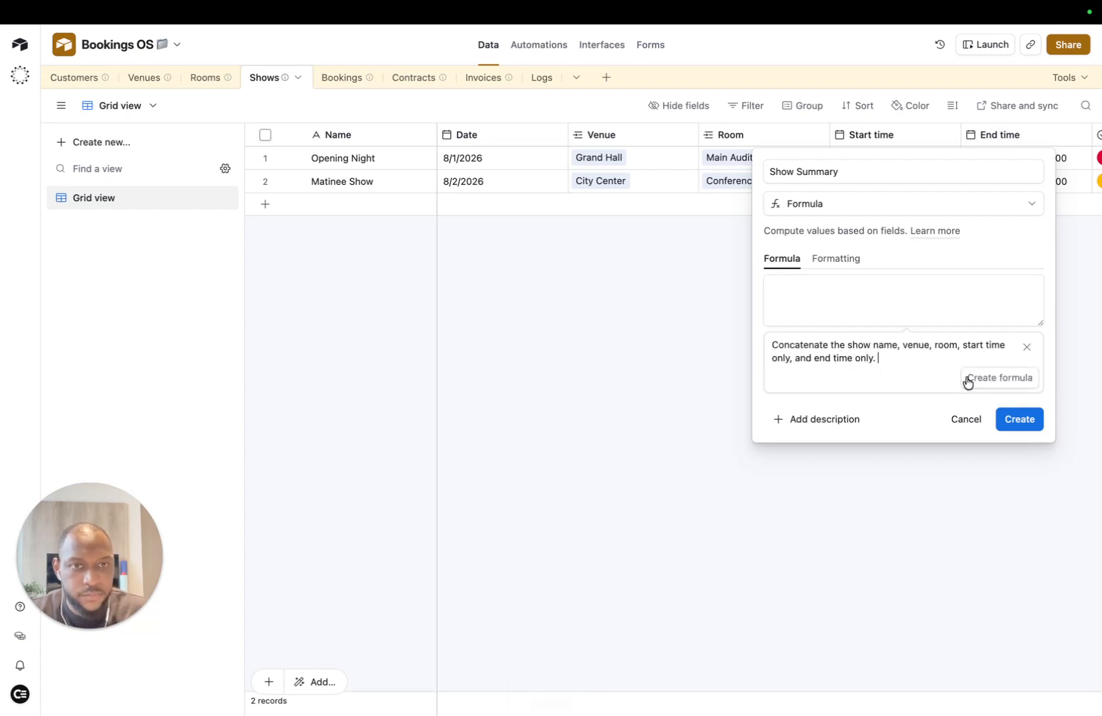
click(1034, 422)
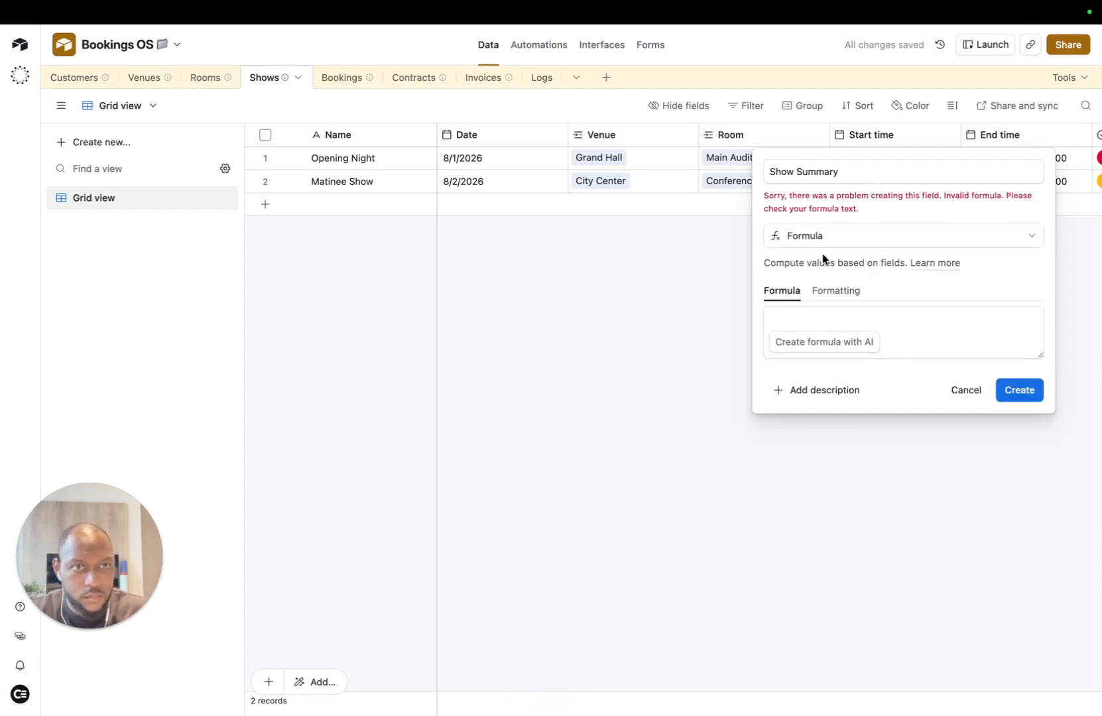
click(801, 344)
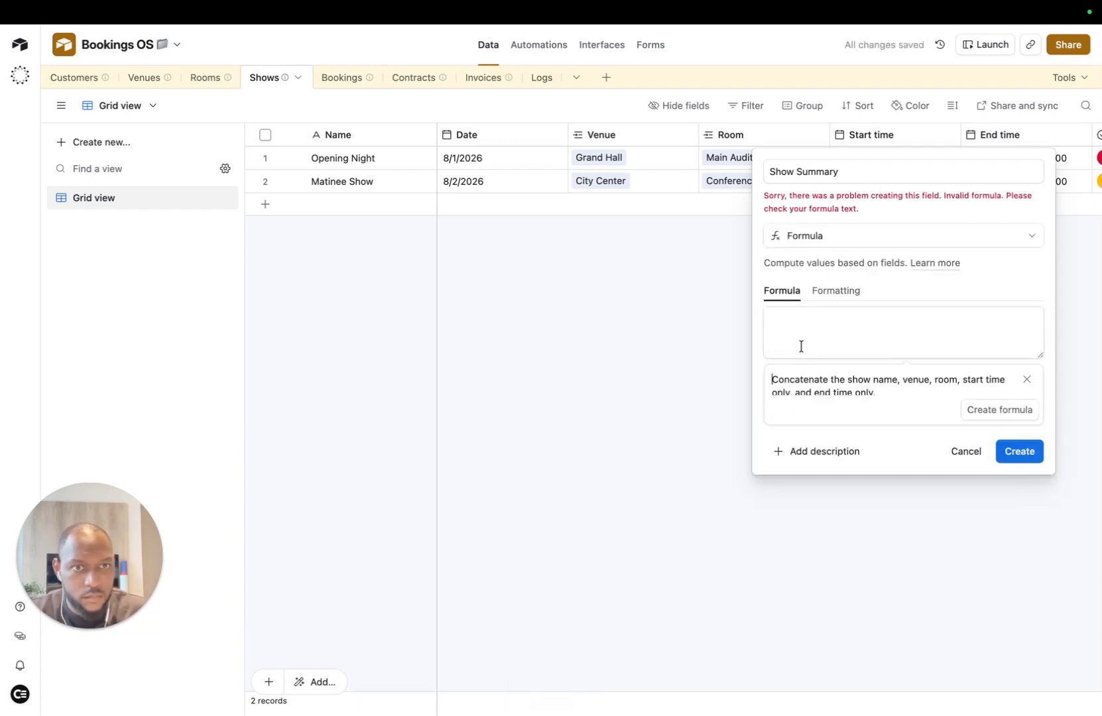
Step: Generate the AI CONCATENATE formula and revise it to include the show date
click(979, 412)
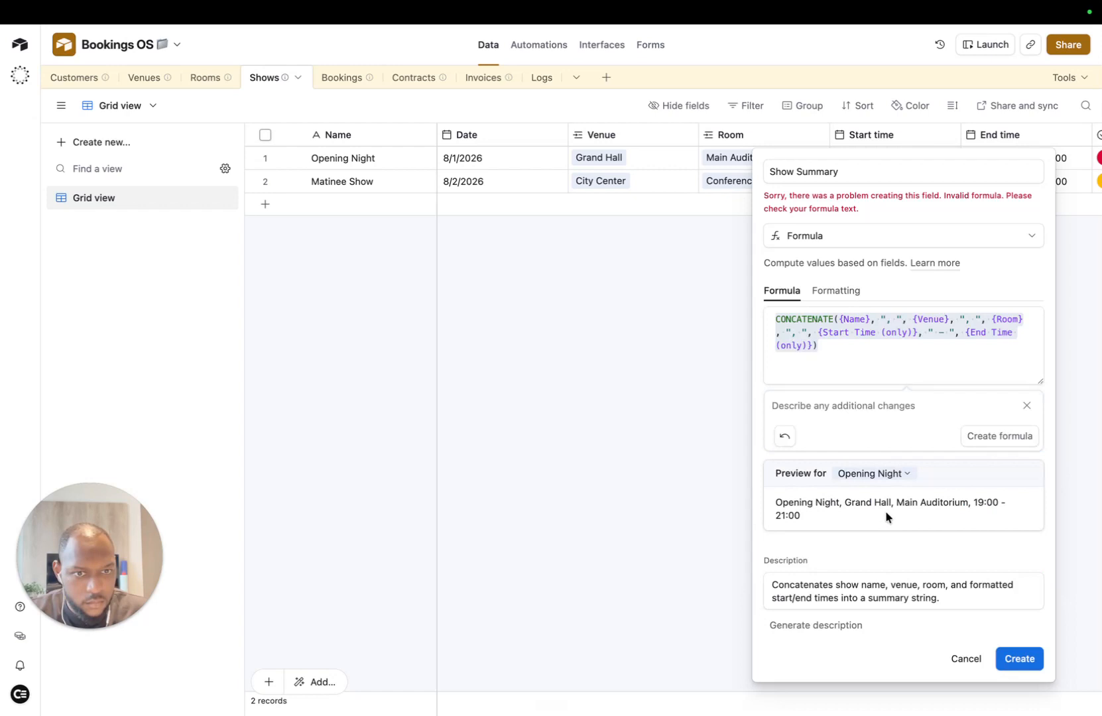
click(987, 438)
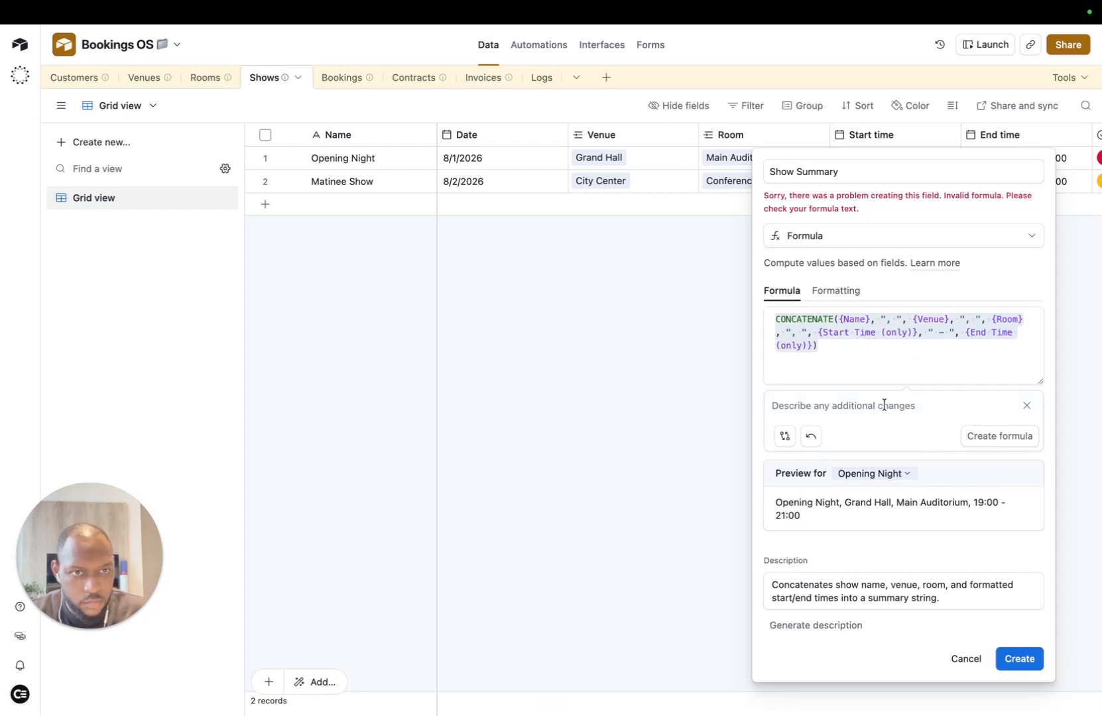
key(fn+space)
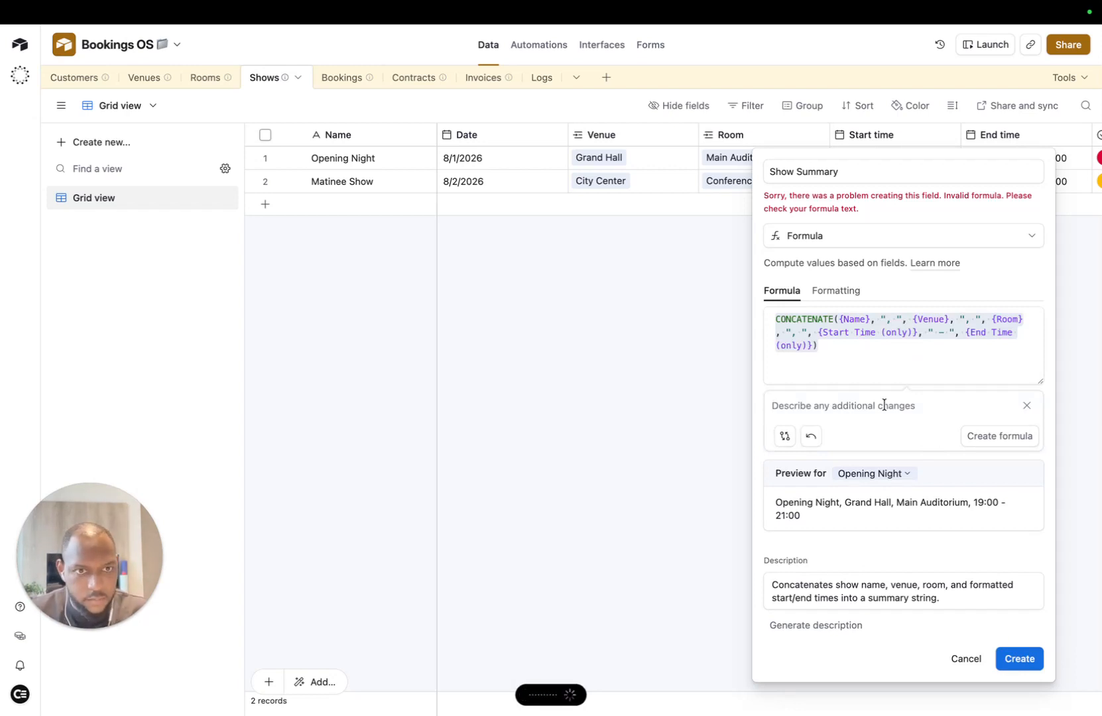
key(fn+space)
click(996, 437)
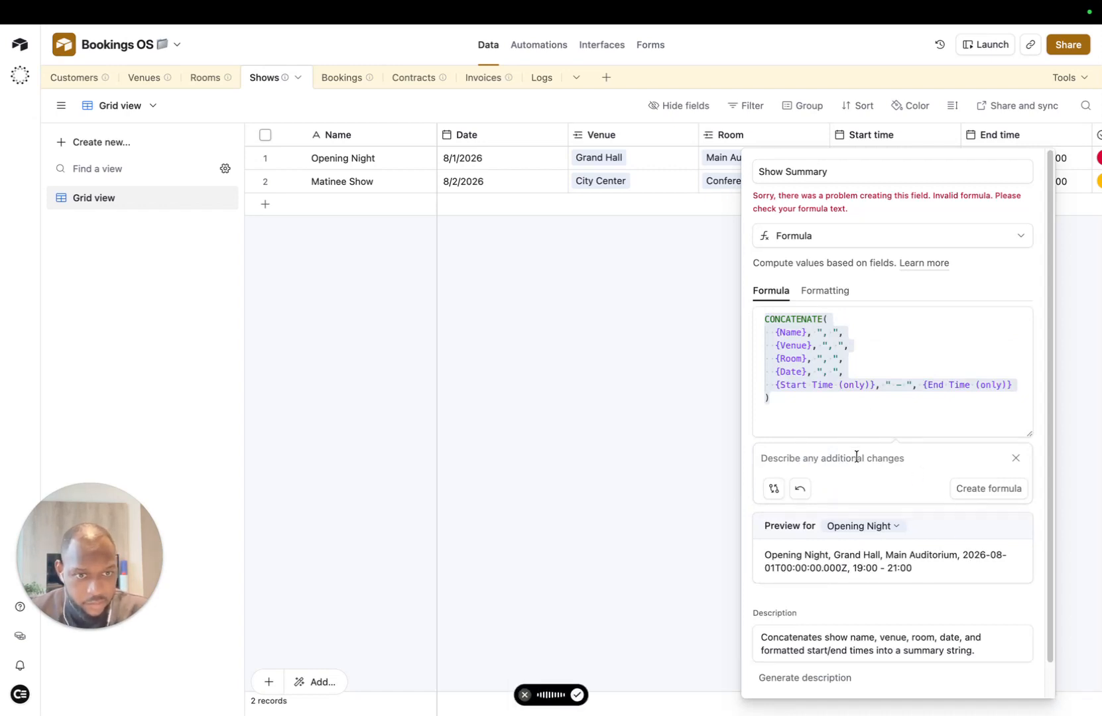
Step: Ask the AI to format the date better ('MMMM D, YYYY') and create the Show Summary field
text(Format the date a bit better, please.)
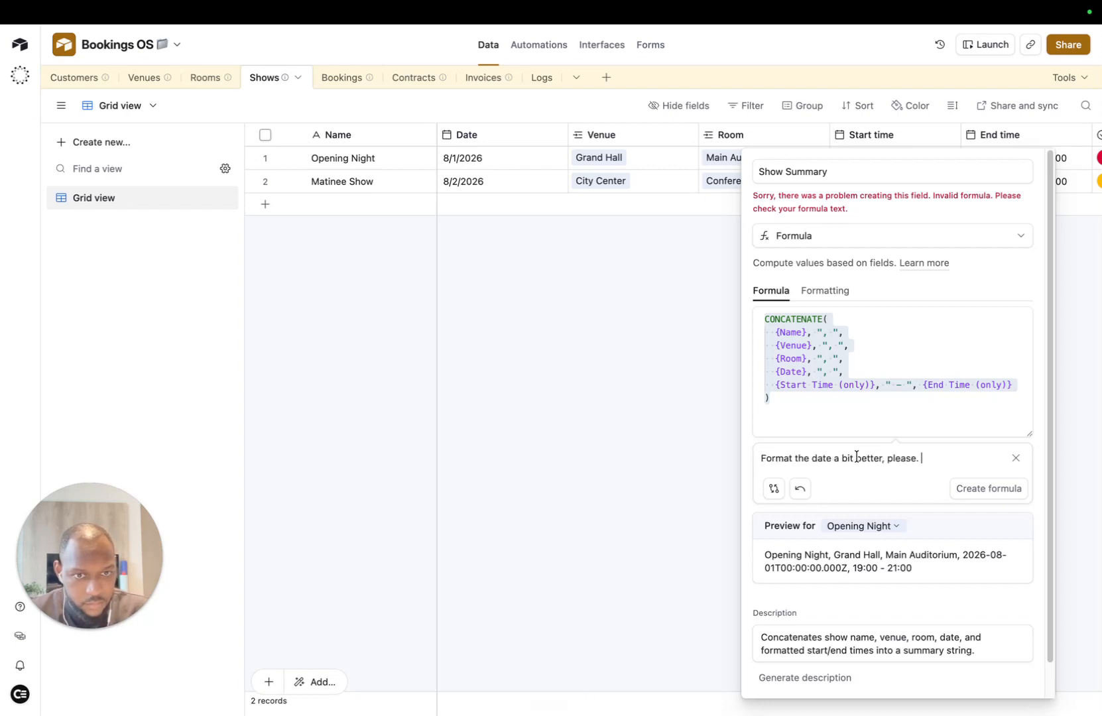
click(992, 490)
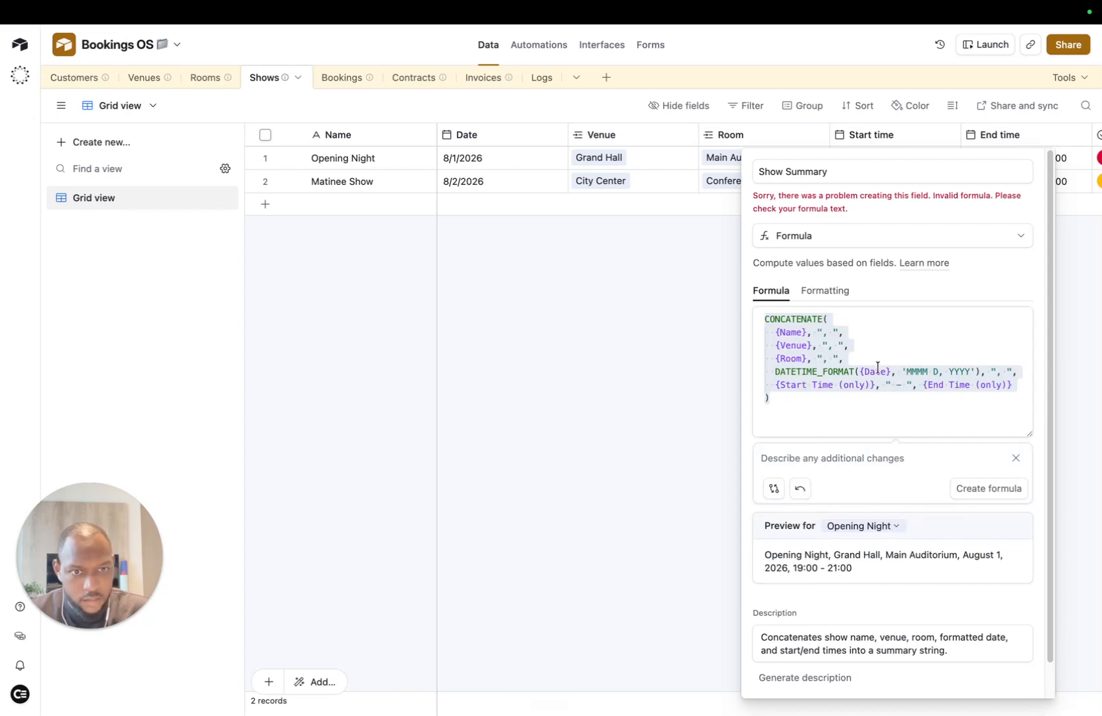
click(1031, 651)
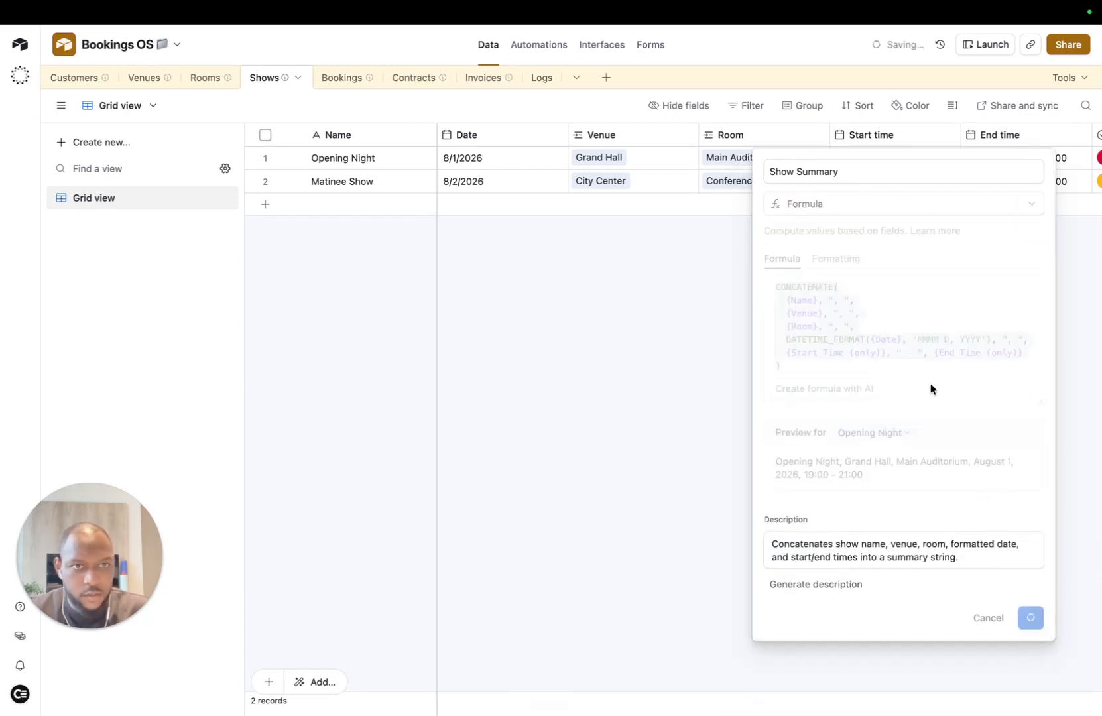
Step: In the Bookings table, start a new Rollup field
click(343, 78)
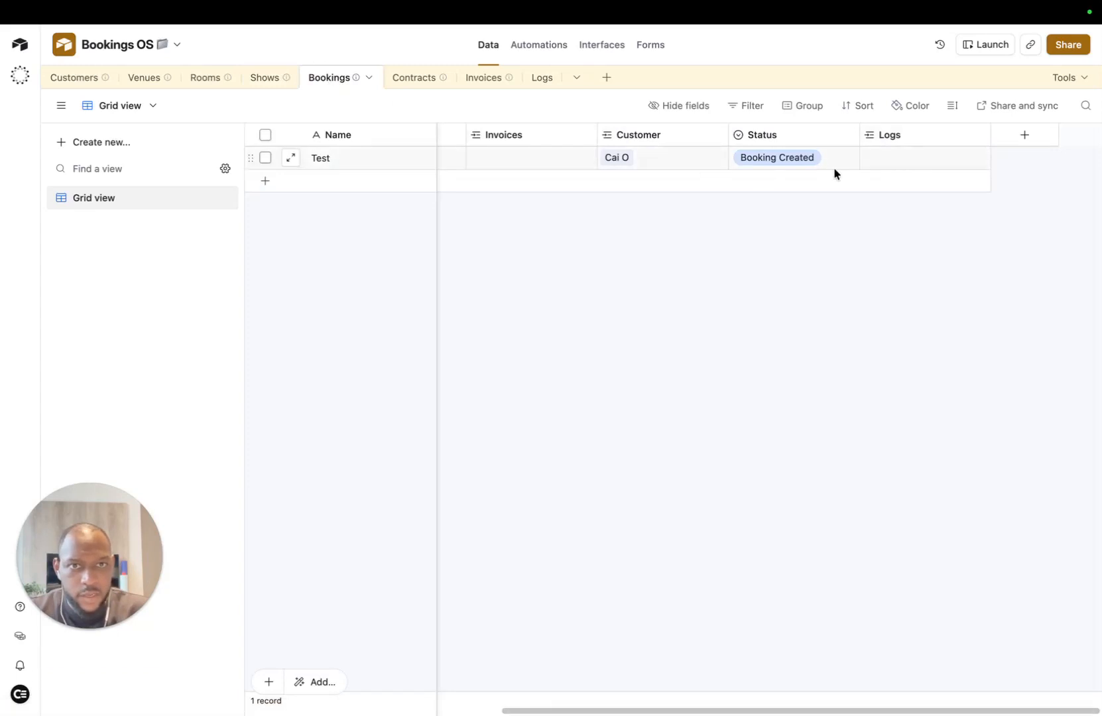
scroll(882, 159, left, 2)
scroll(789, 169, right, 2)
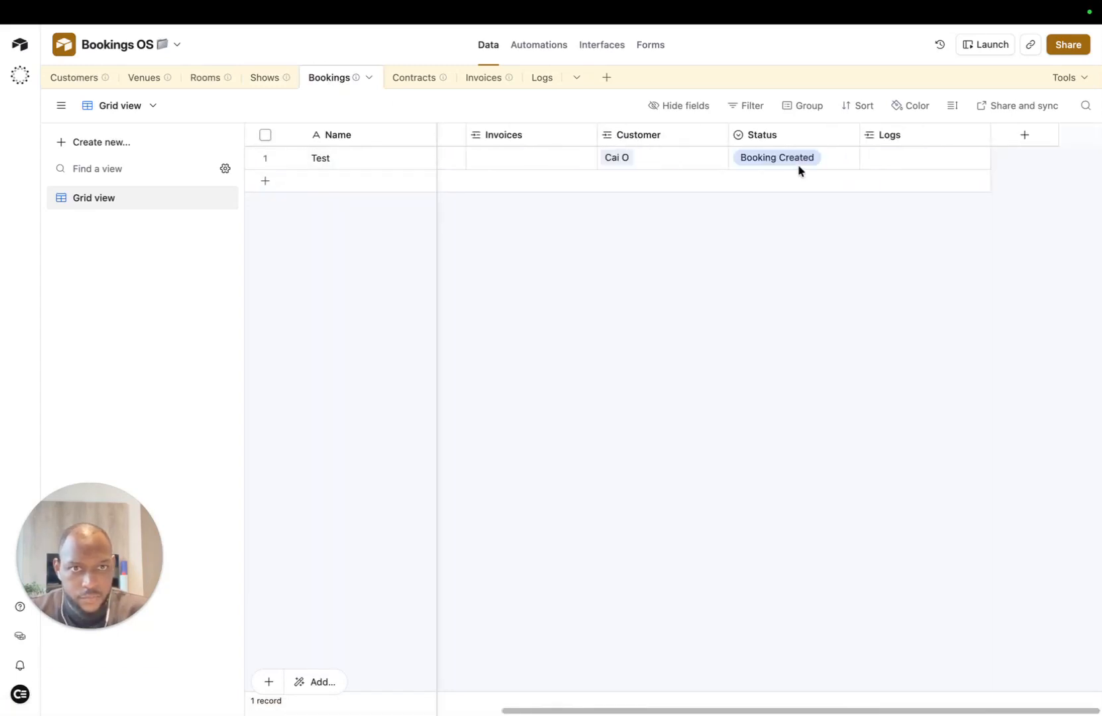
click(1021, 136)
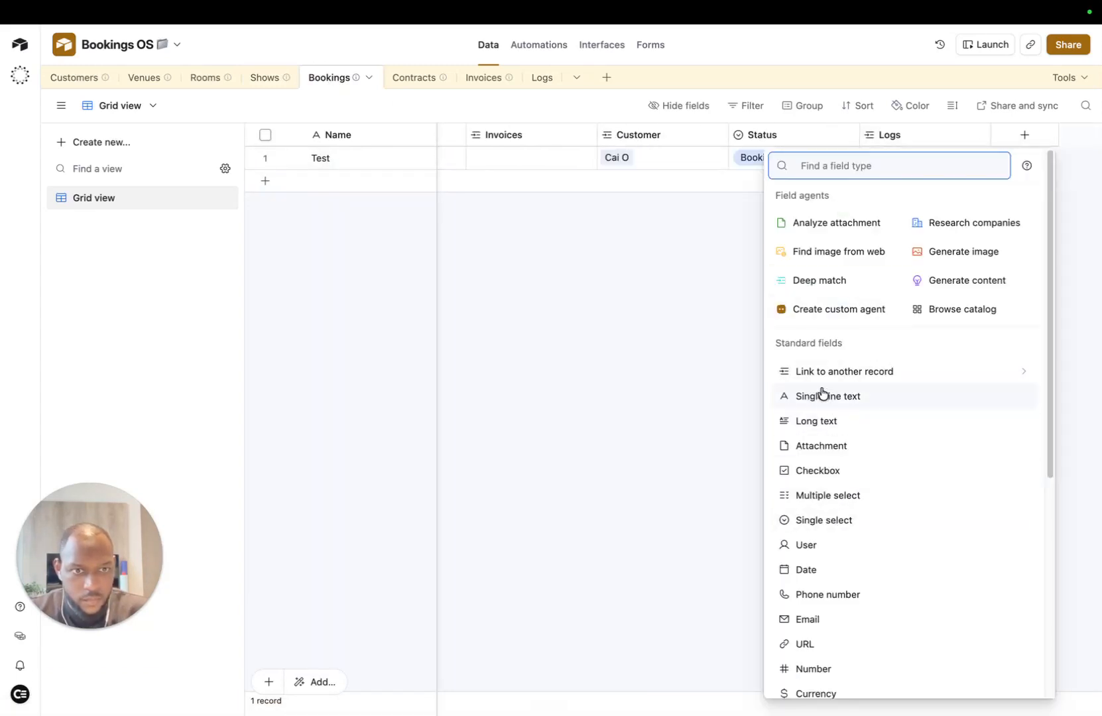
text(ro)
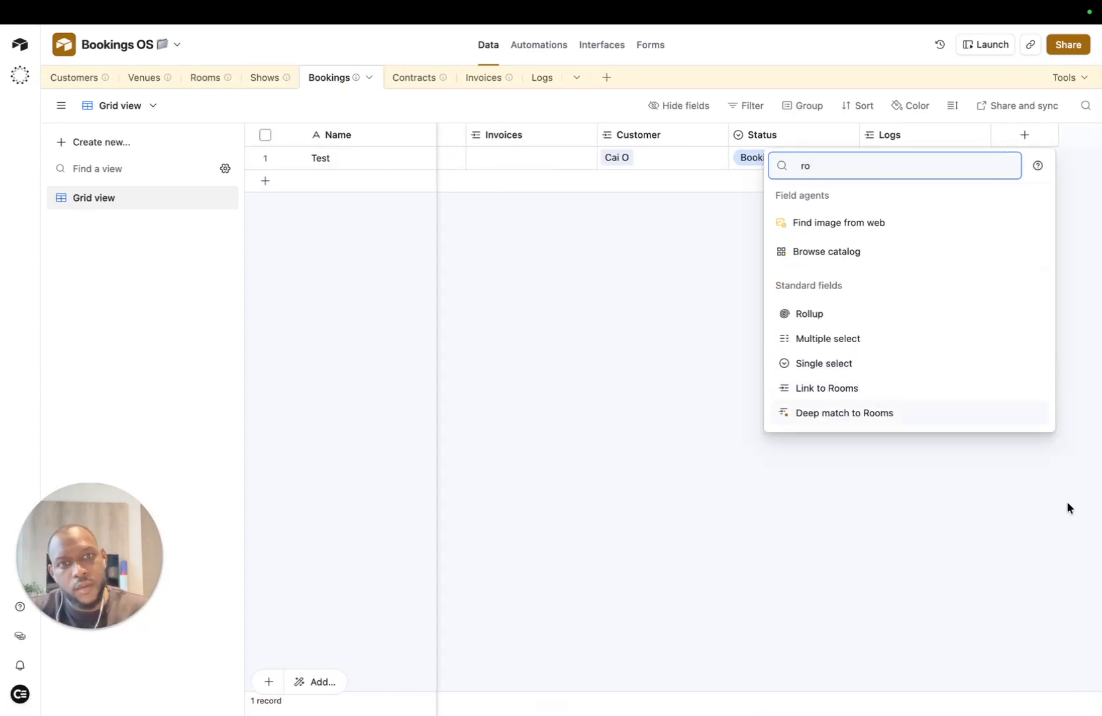
click(835, 316)
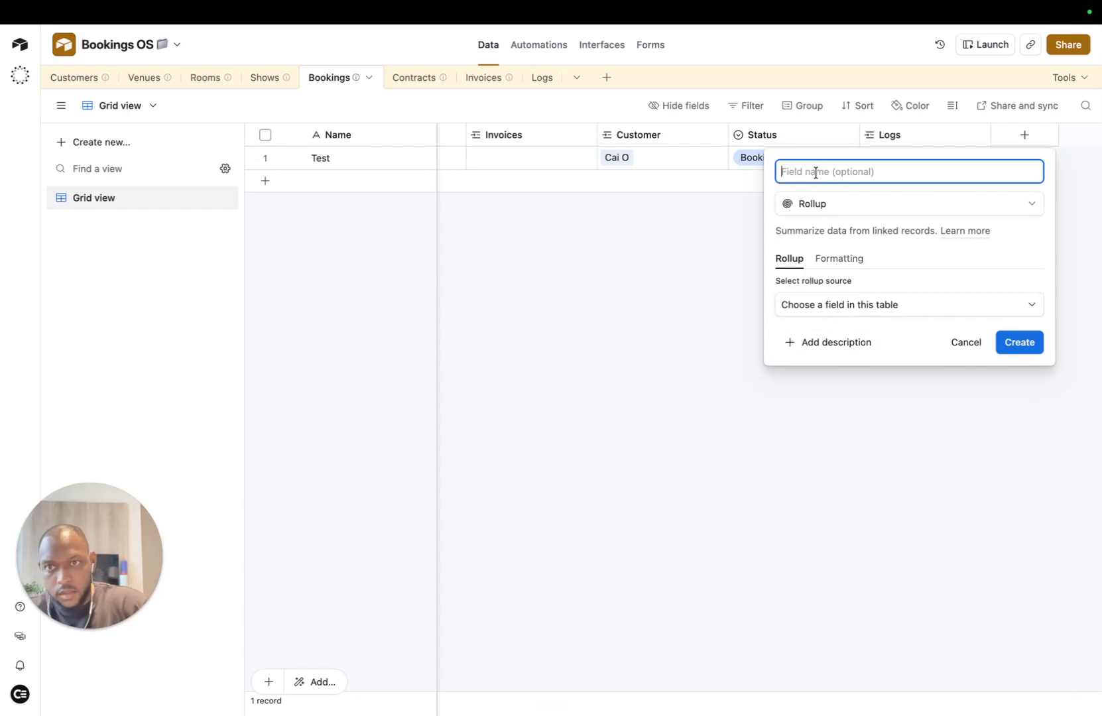
Step: Roll up the linked Shows' Show Summary field and save it as Shows Summary
text(Shows Summary)
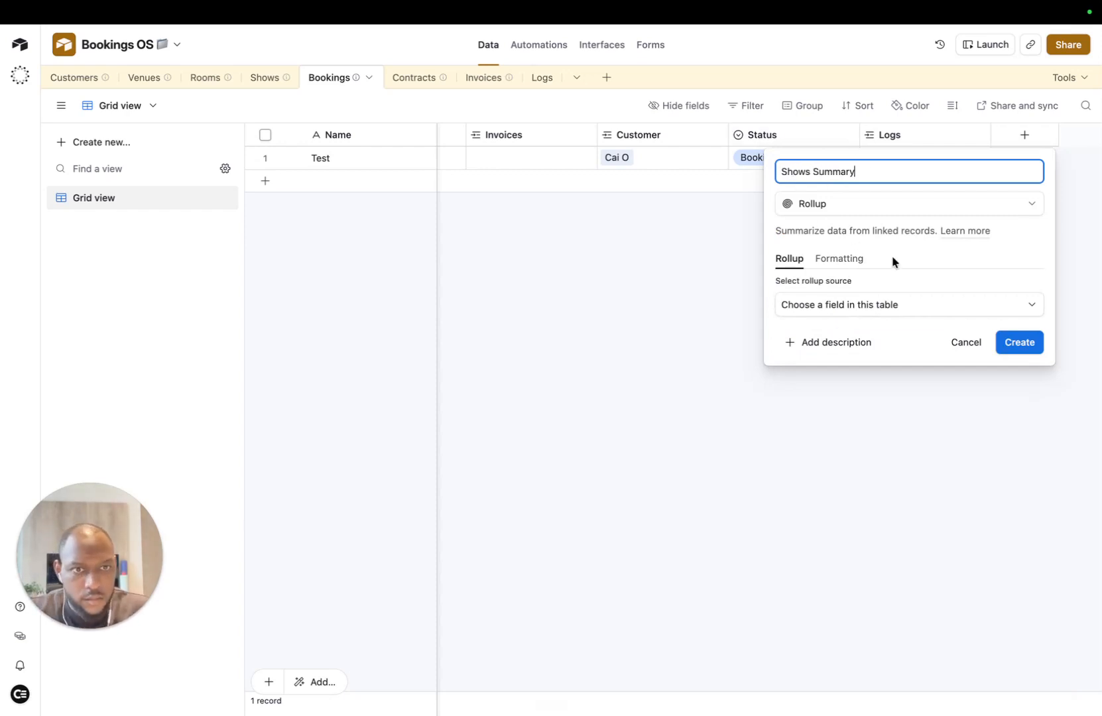
click(873, 306)
click(836, 369)
click(812, 352)
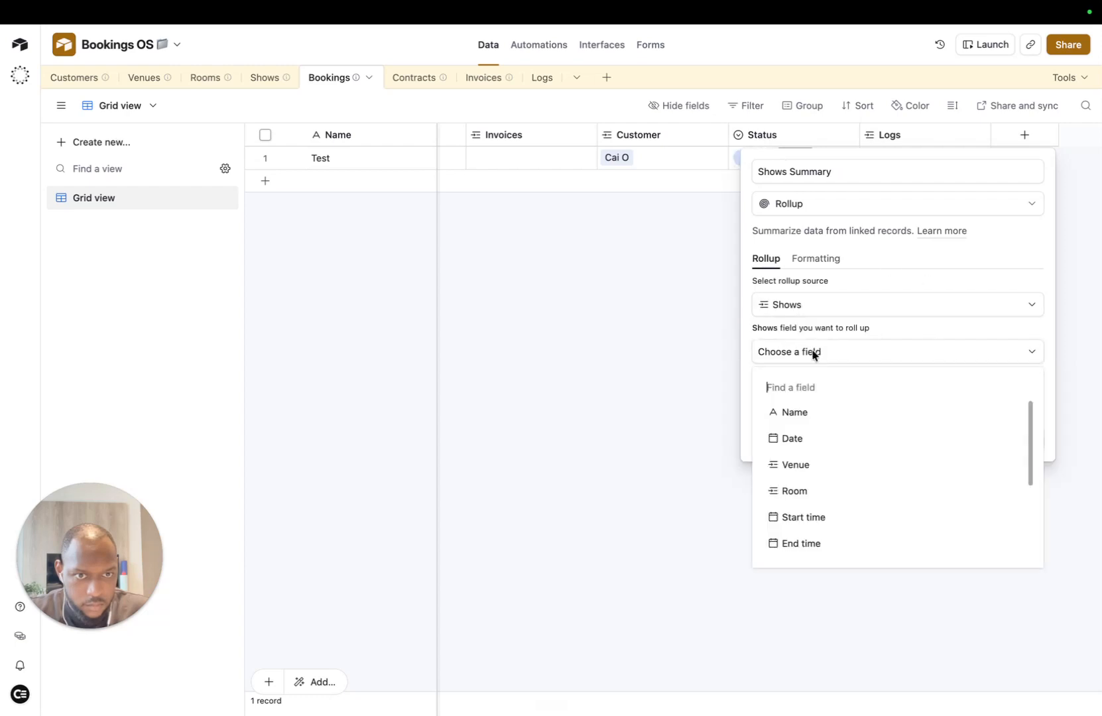
scroll(825, 530, down, 3)
click(830, 550)
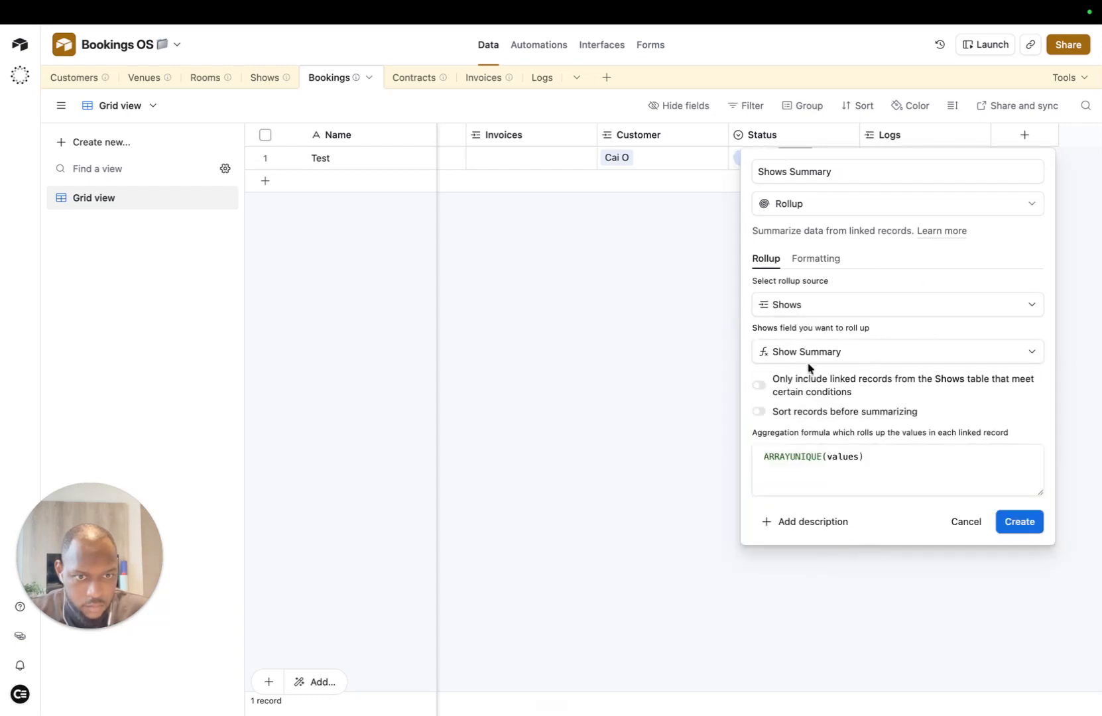
click(865, 448)
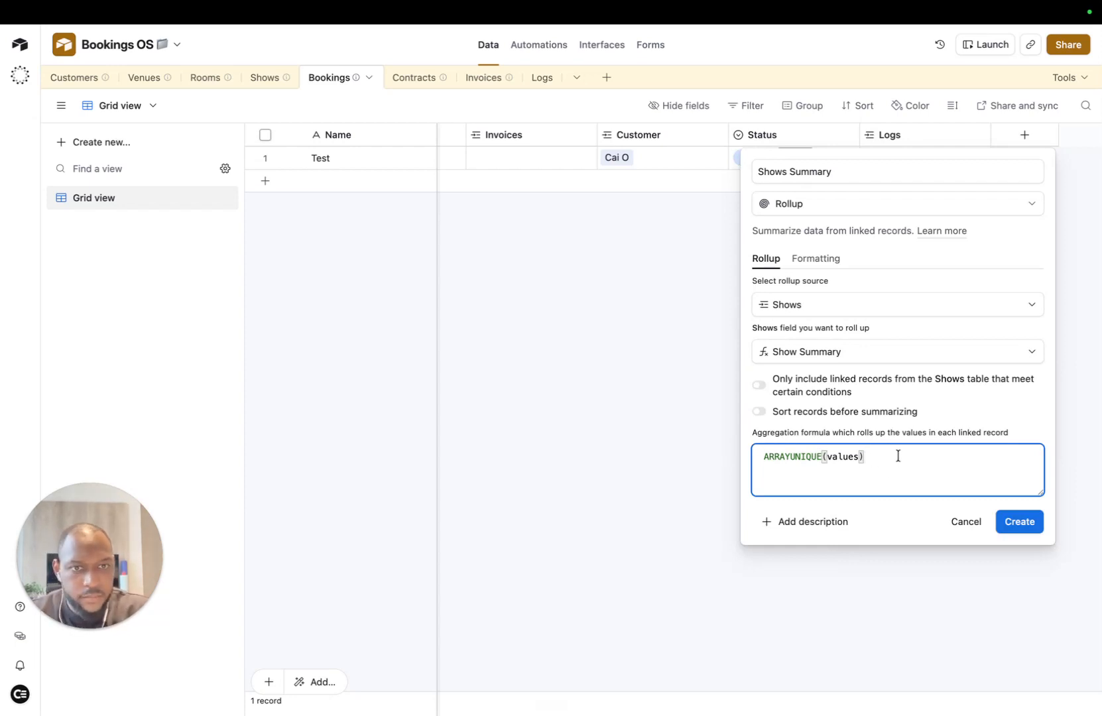
key(Return)
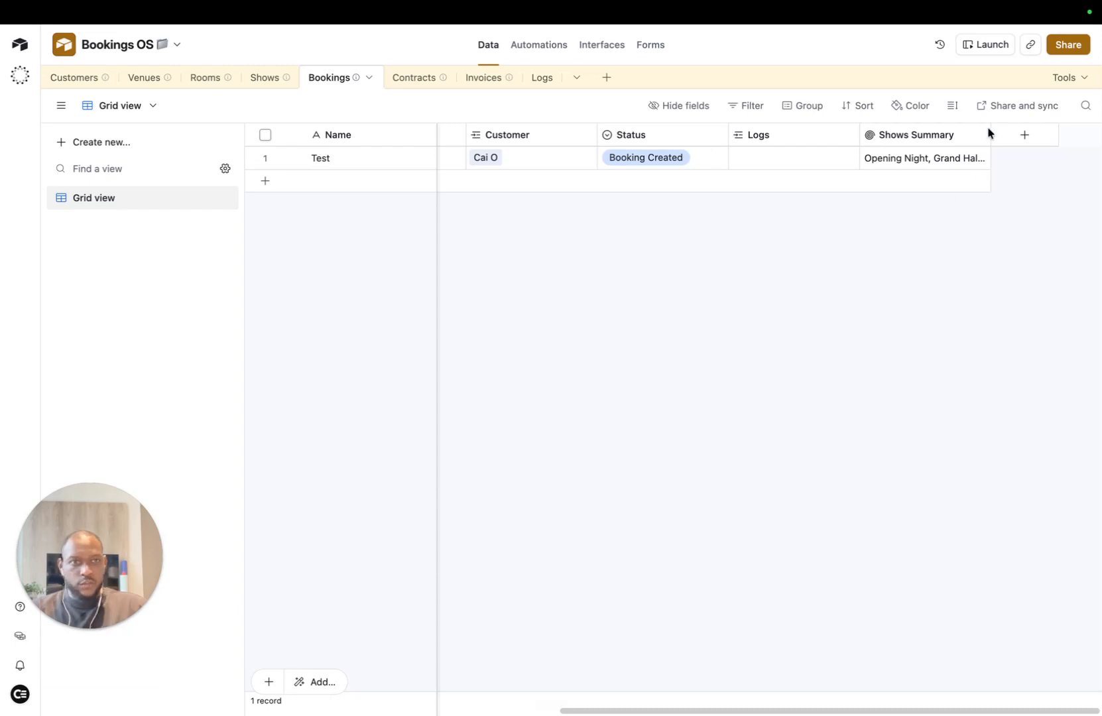
Step: Change the rollup formula to ARRAYJOIN(values, " \n") and check the Test booking's two-show summary
click(976, 137)
click(915, 169)
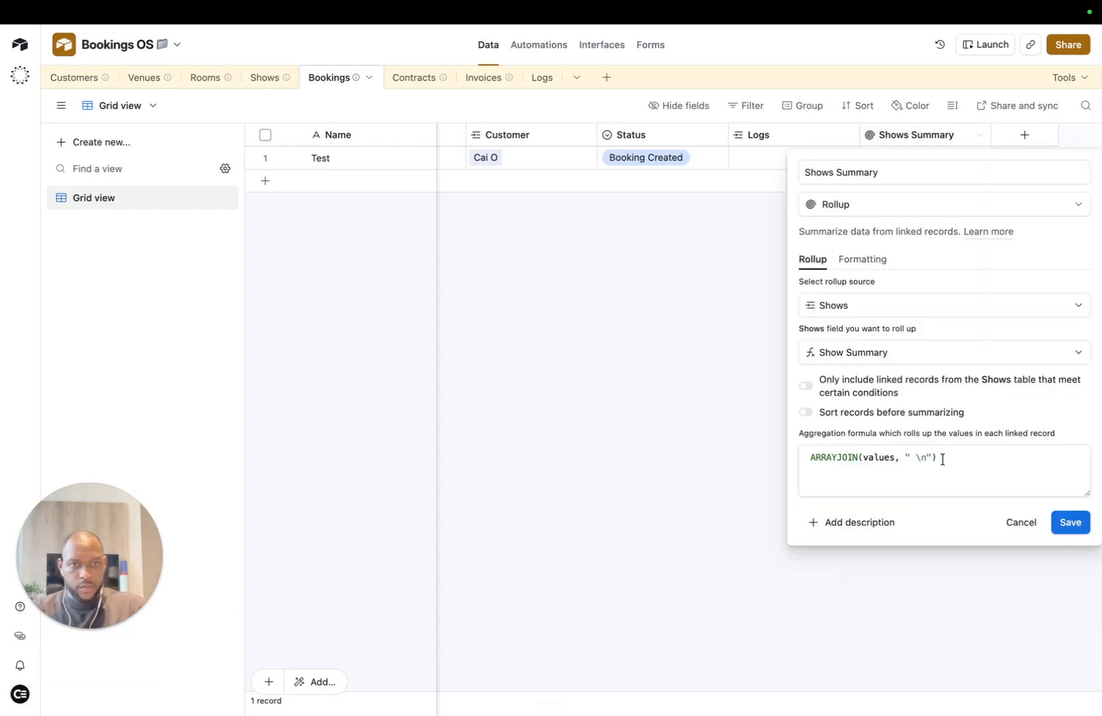
drag(939, 457, 787, 459)
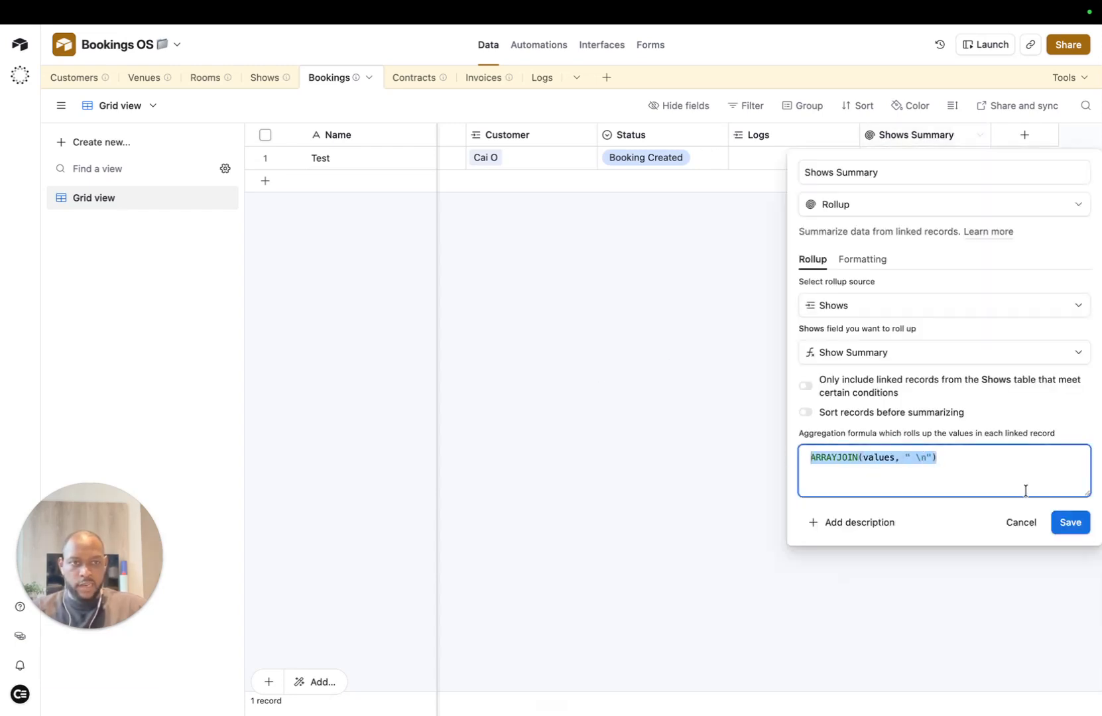
click(1069, 523)
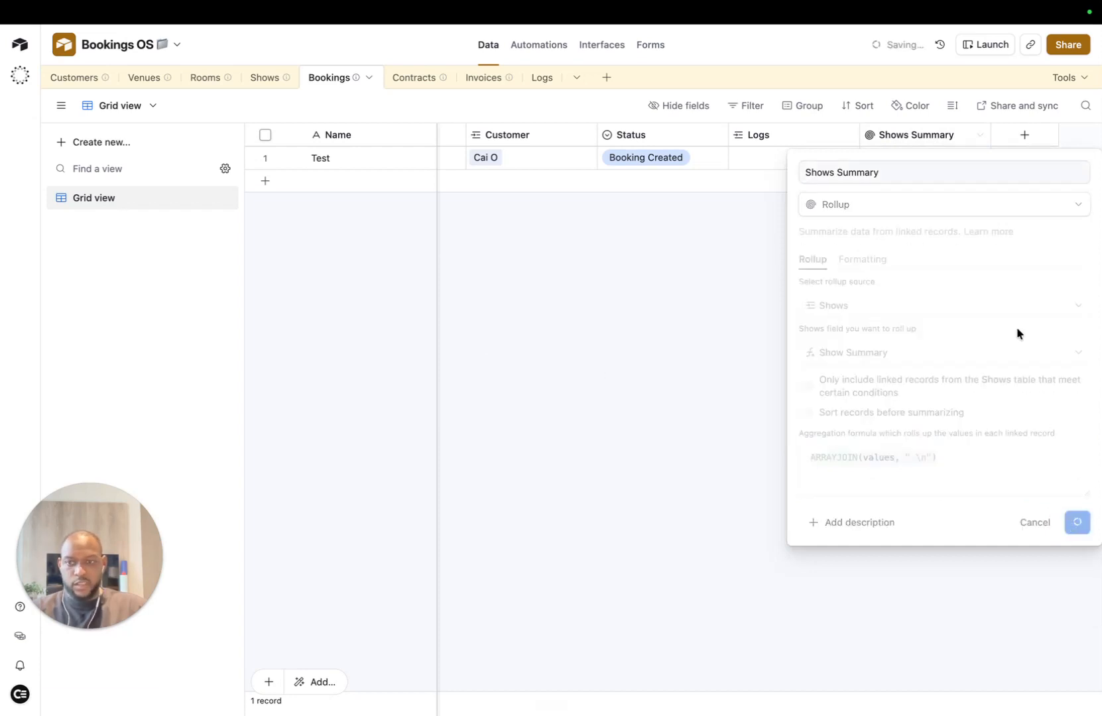
click(980, 167)
click(980, 159)
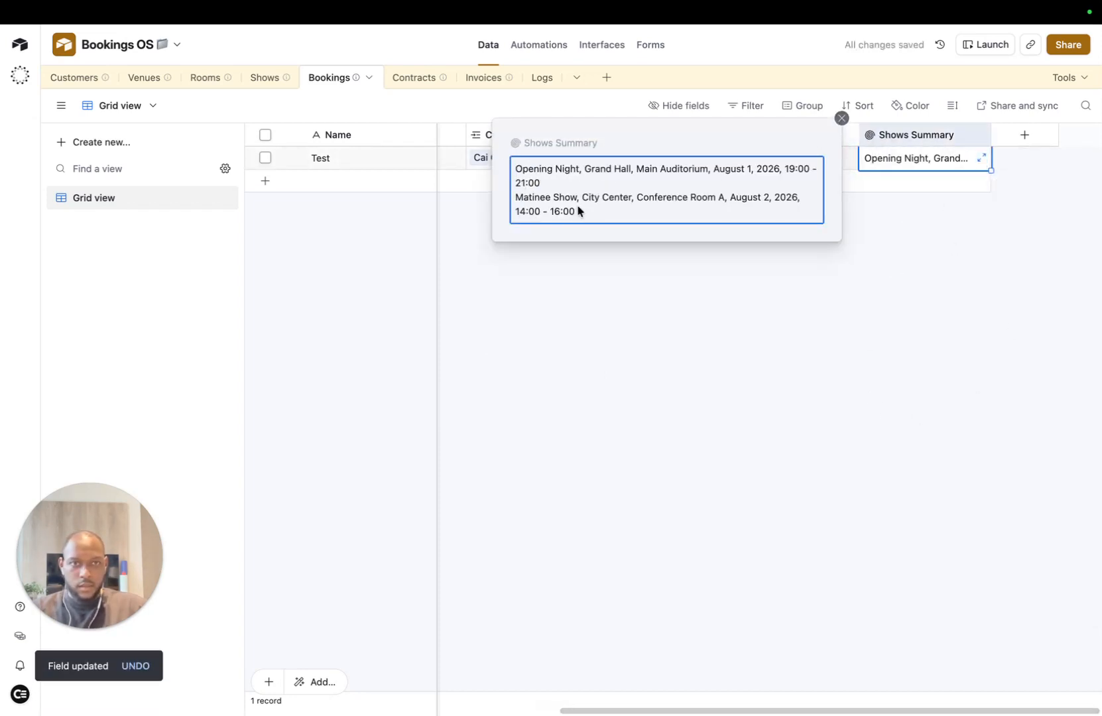
click(742, 312)
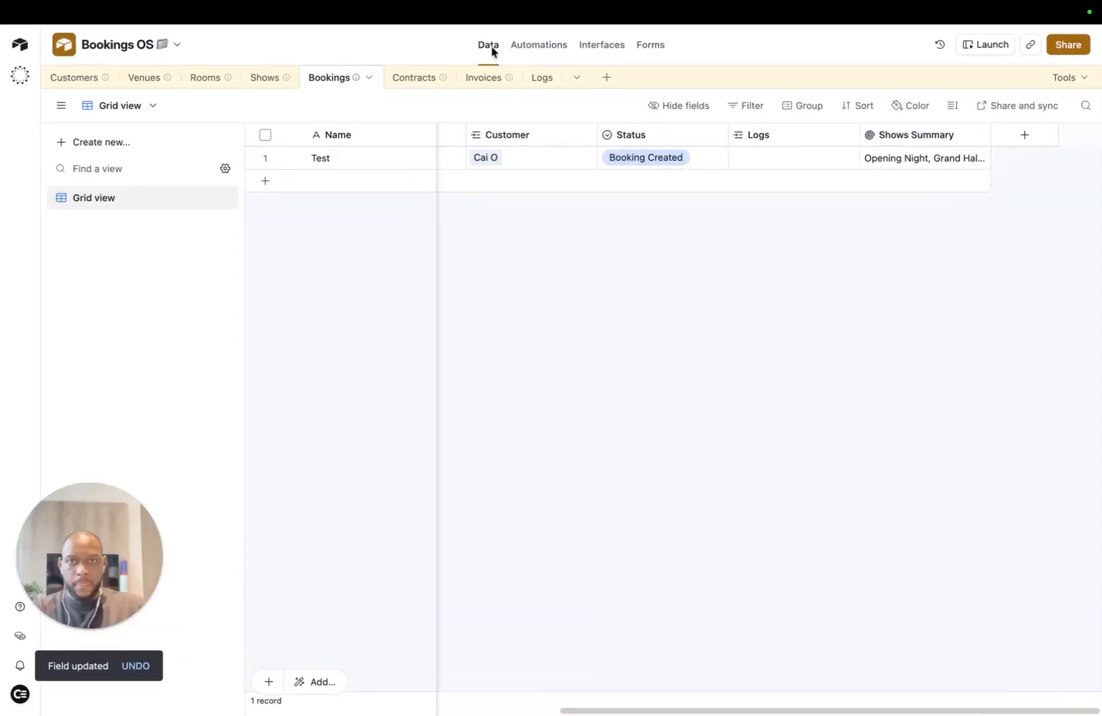
Step: Delete Get Shows so Create Contract ends at Get Customer, then save the scenario
click(860, 43)
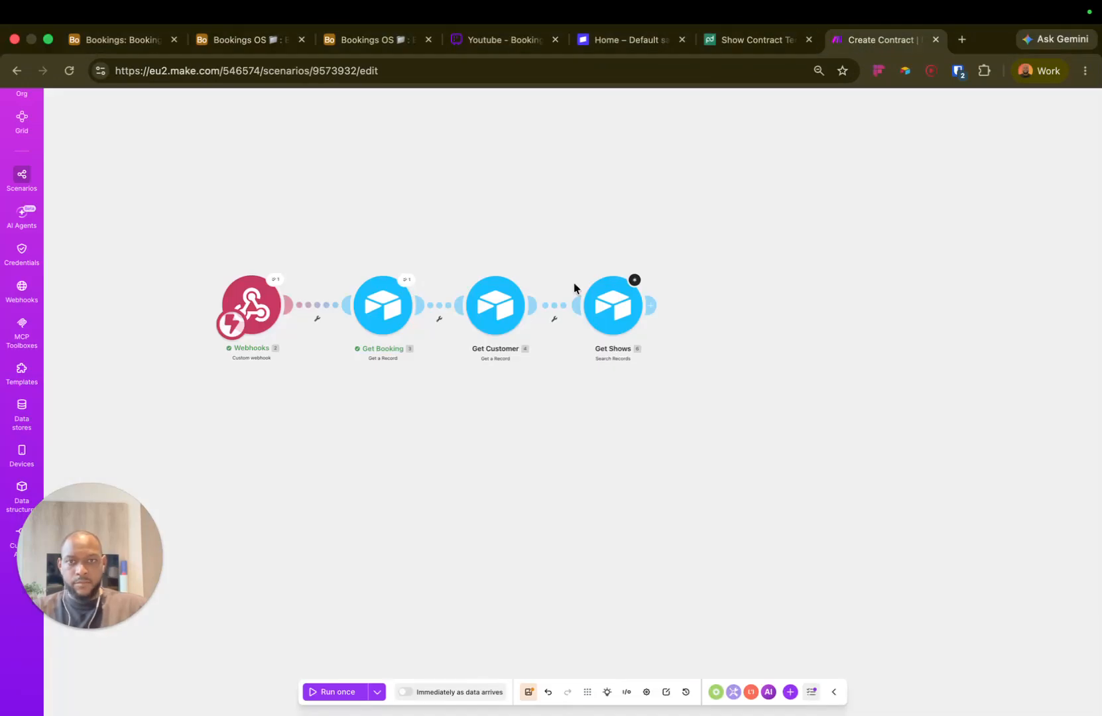
right_click(604, 311)
click(638, 450)
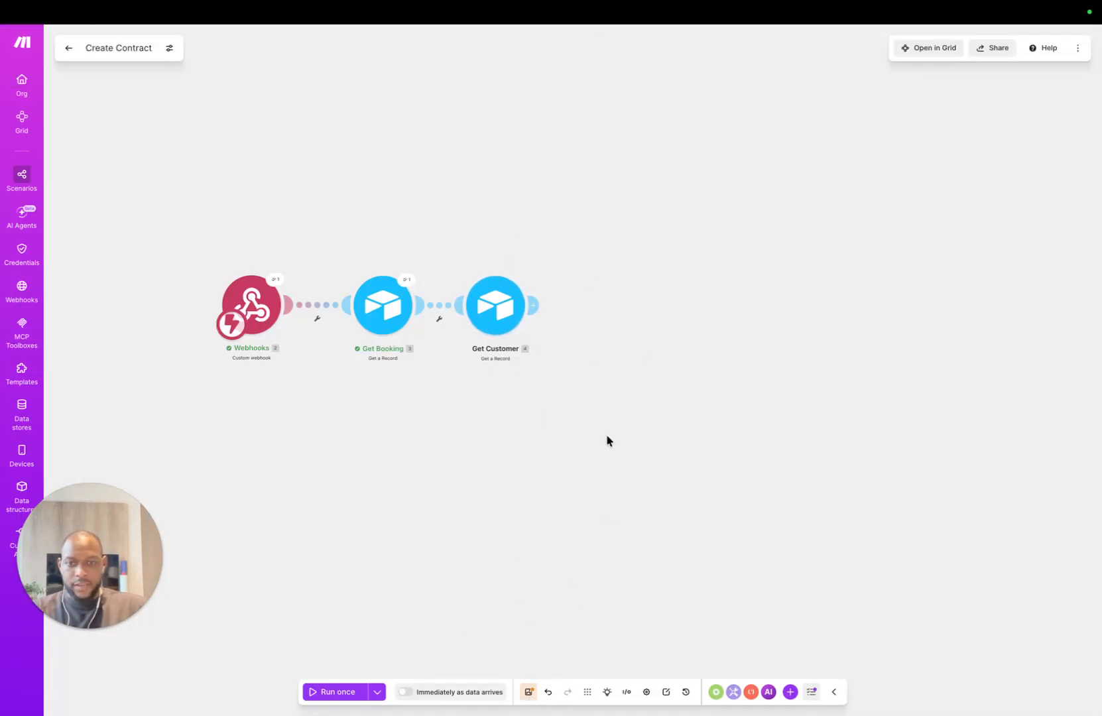
key(super+s)
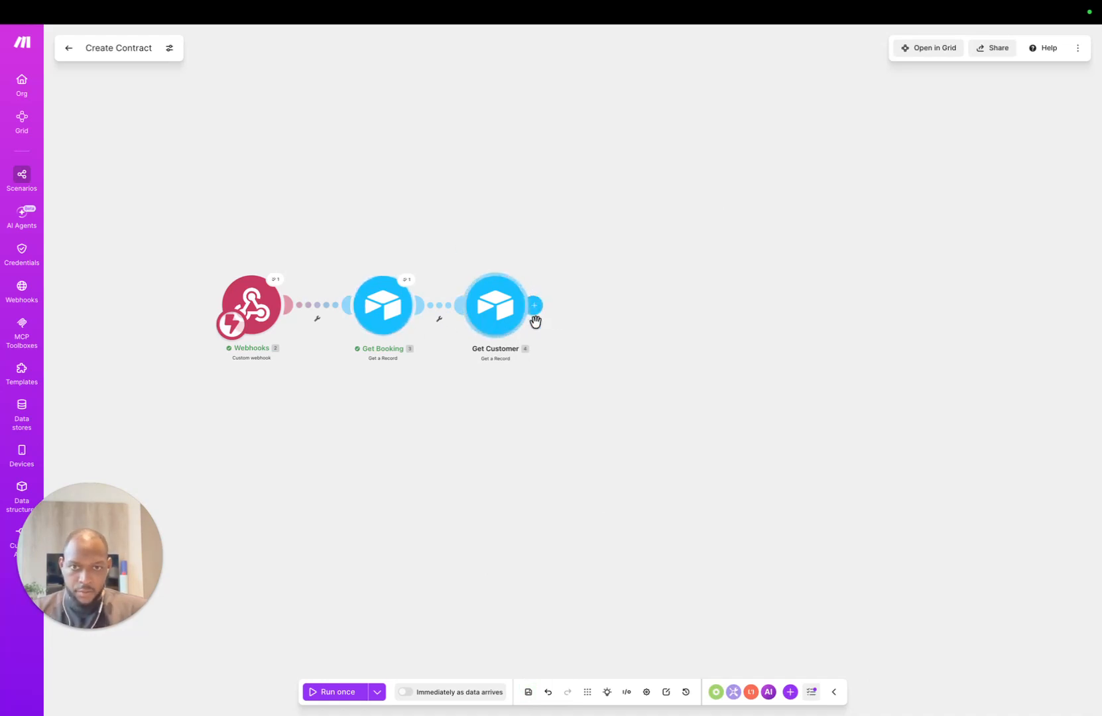
Step: Add a PandaDoc Create a Document module after Get Customer
mouse_move(536, 305)
click(584, 295)
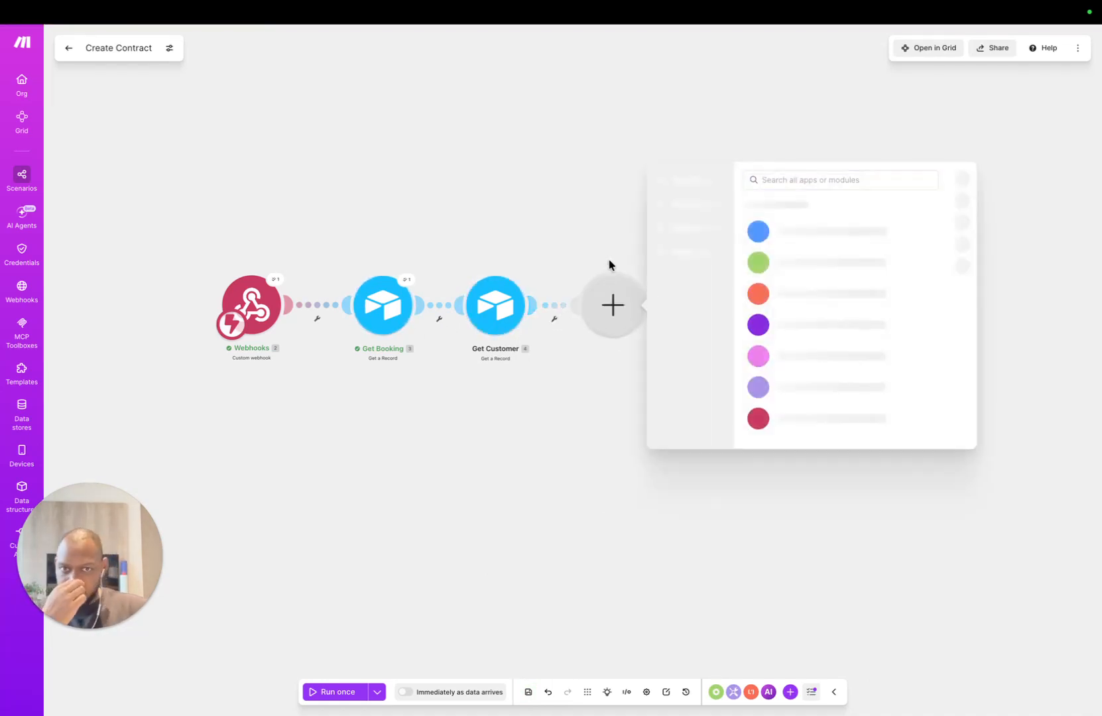
click(817, 192)
text(panda)
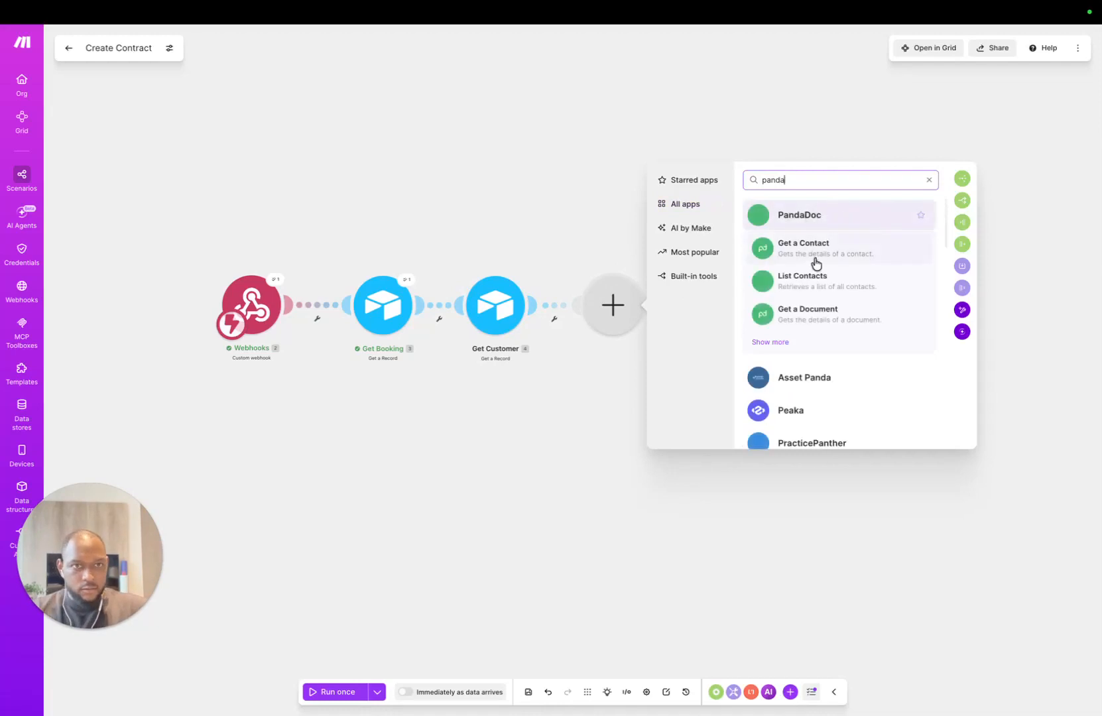
click(761, 208)
click(738, 344)
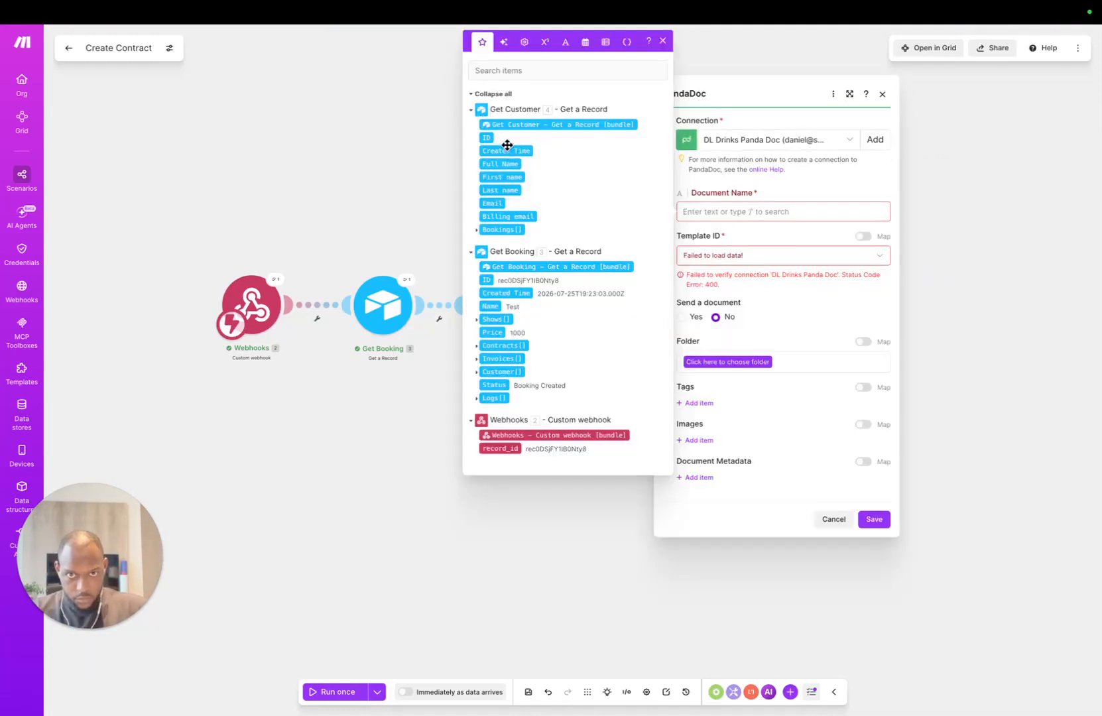
Step: Map Document Name to the customer's Full Name followed by the booking Name
click(477, 372)
click(475, 372)
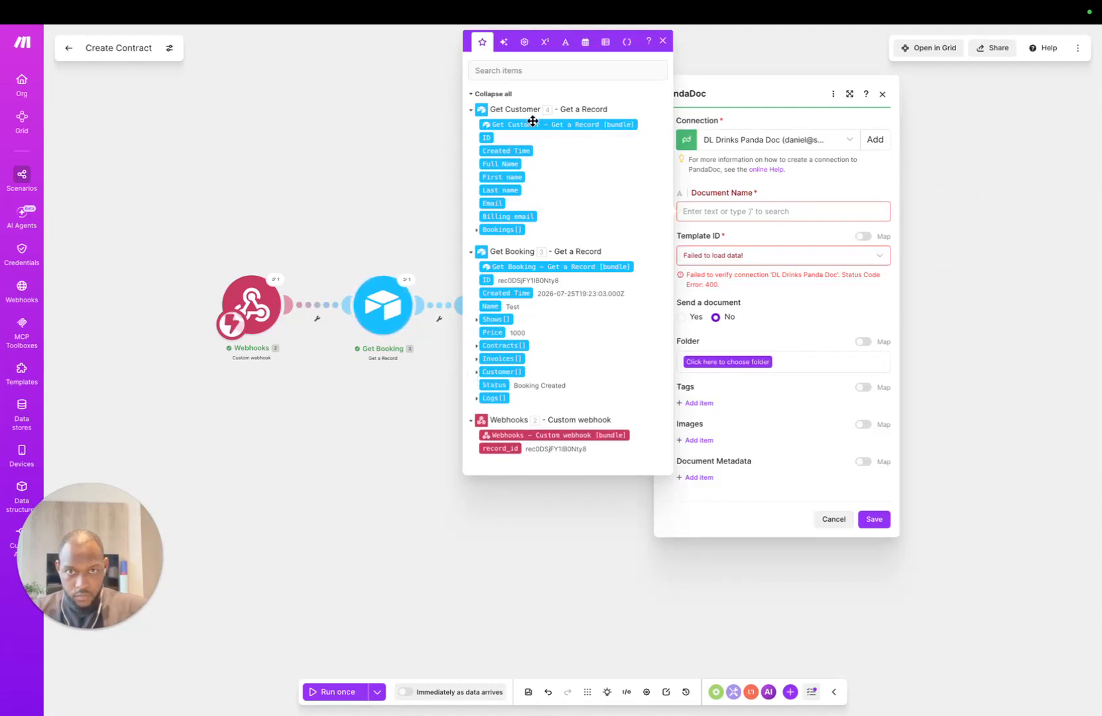
drag(497, 165, 782, 208)
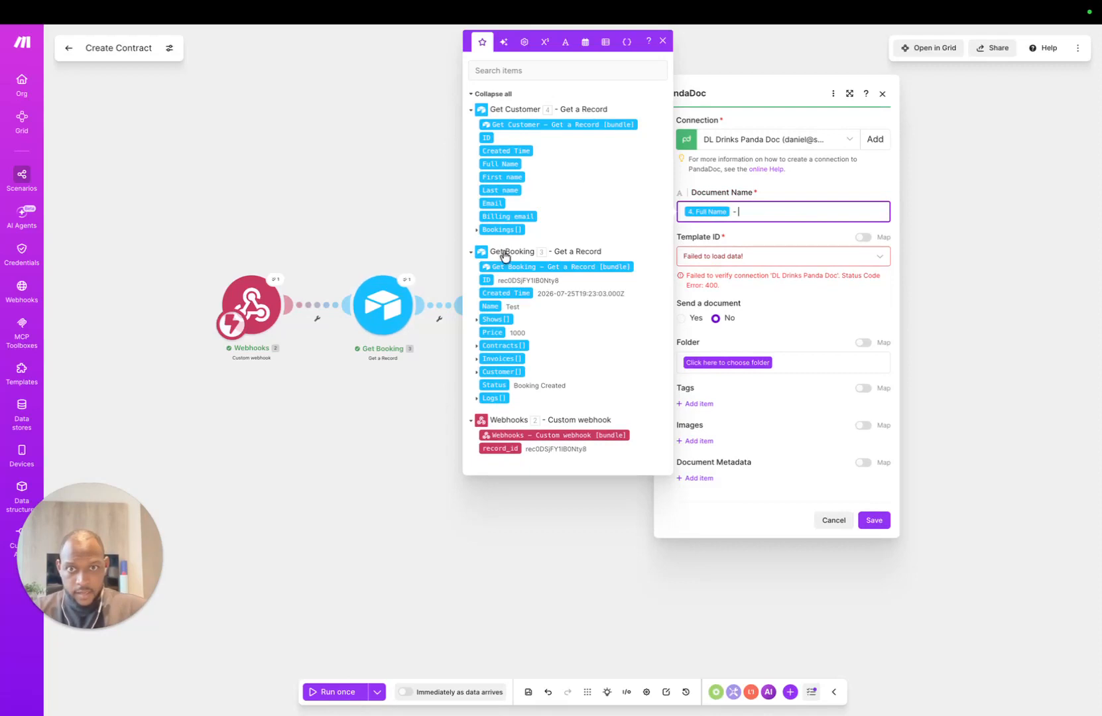
drag(489, 307, 782, 206)
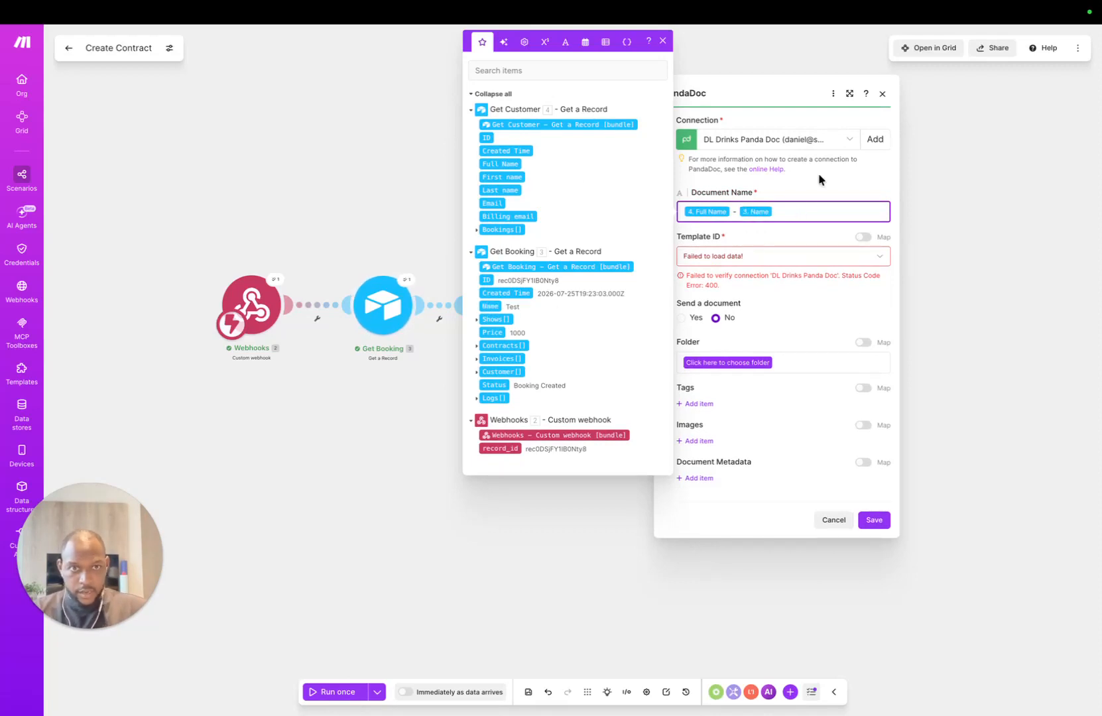
click(776, 228)
click(739, 264)
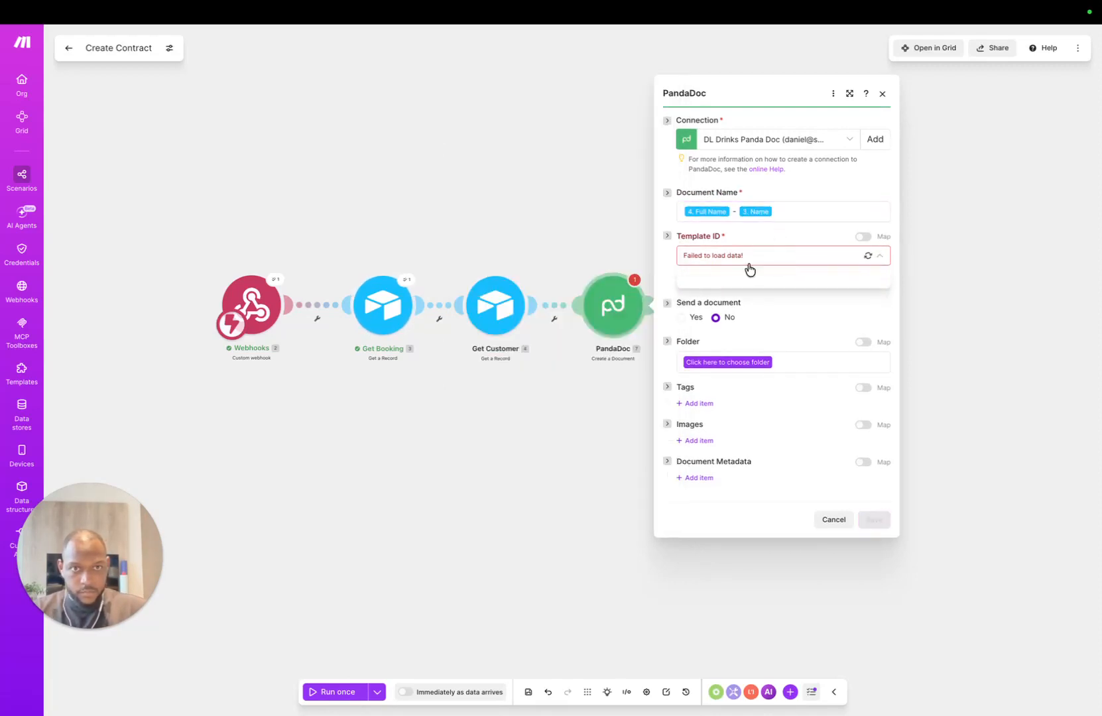
Step: Create and authorize a new PandaDoc connection, then select Show Contract Template
click(837, 127)
click(866, 129)
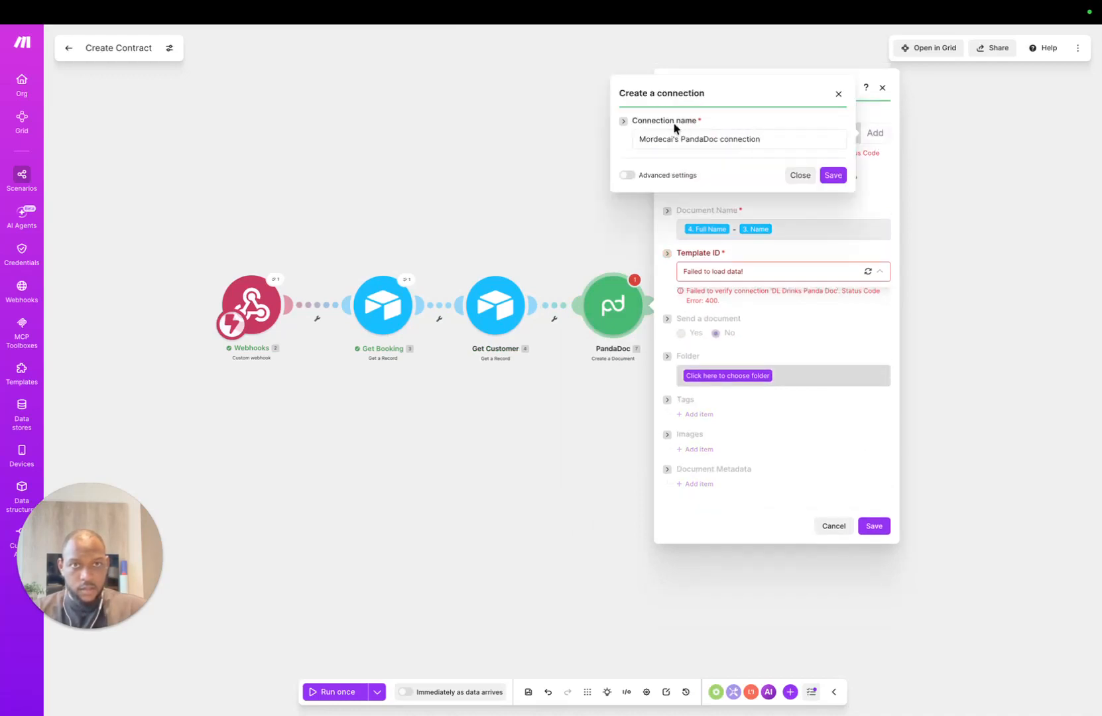
click(625, 175)
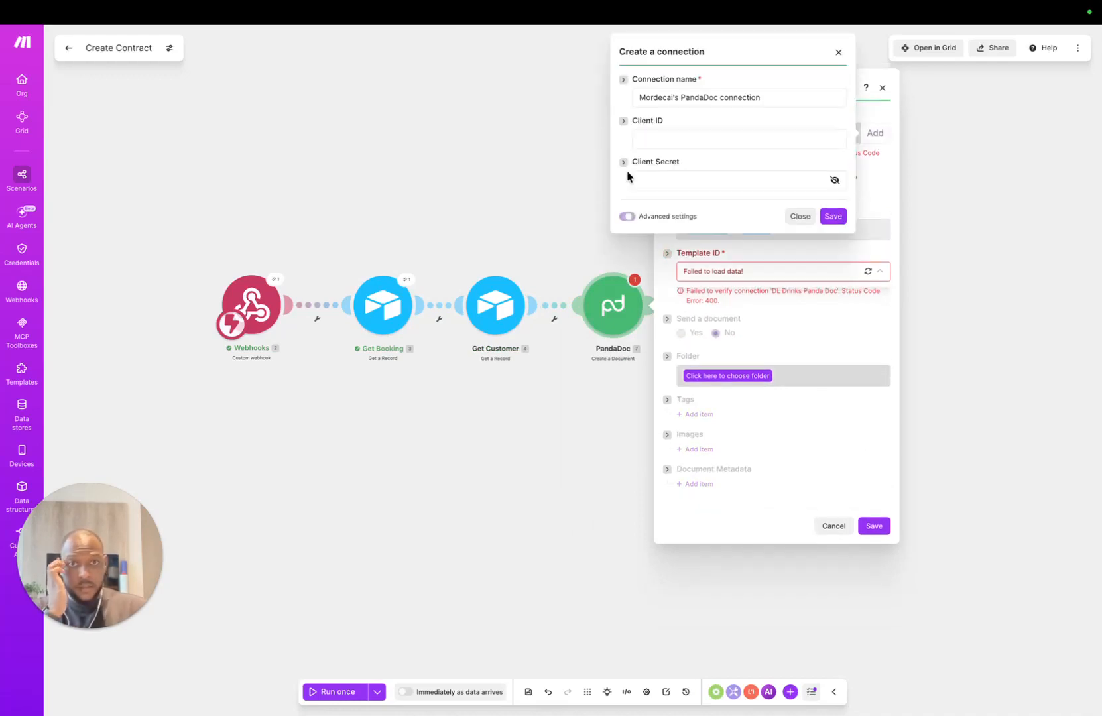
click(627, 216)
click(833, 175)
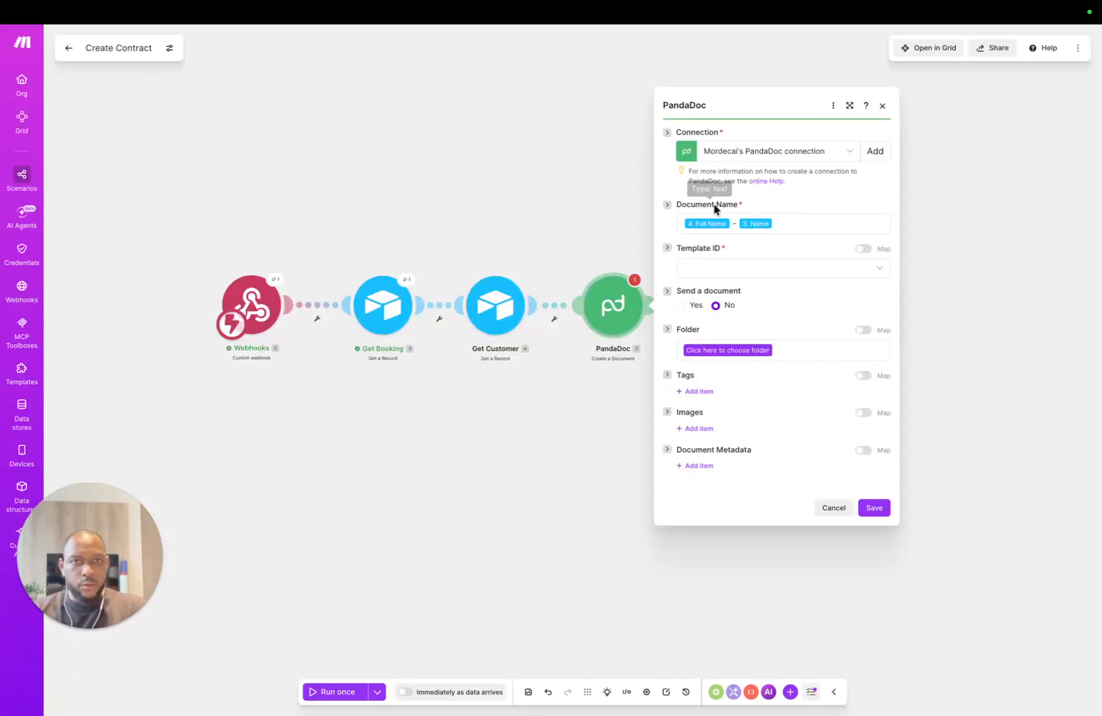
click(757, 269)
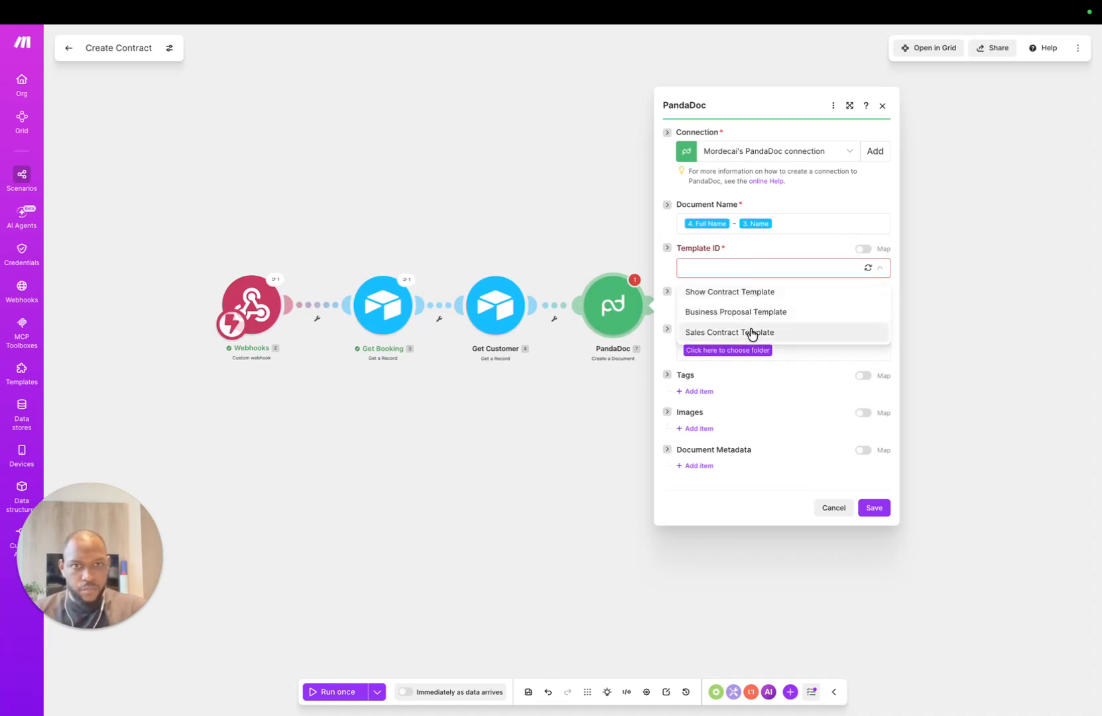
click(757, 292)
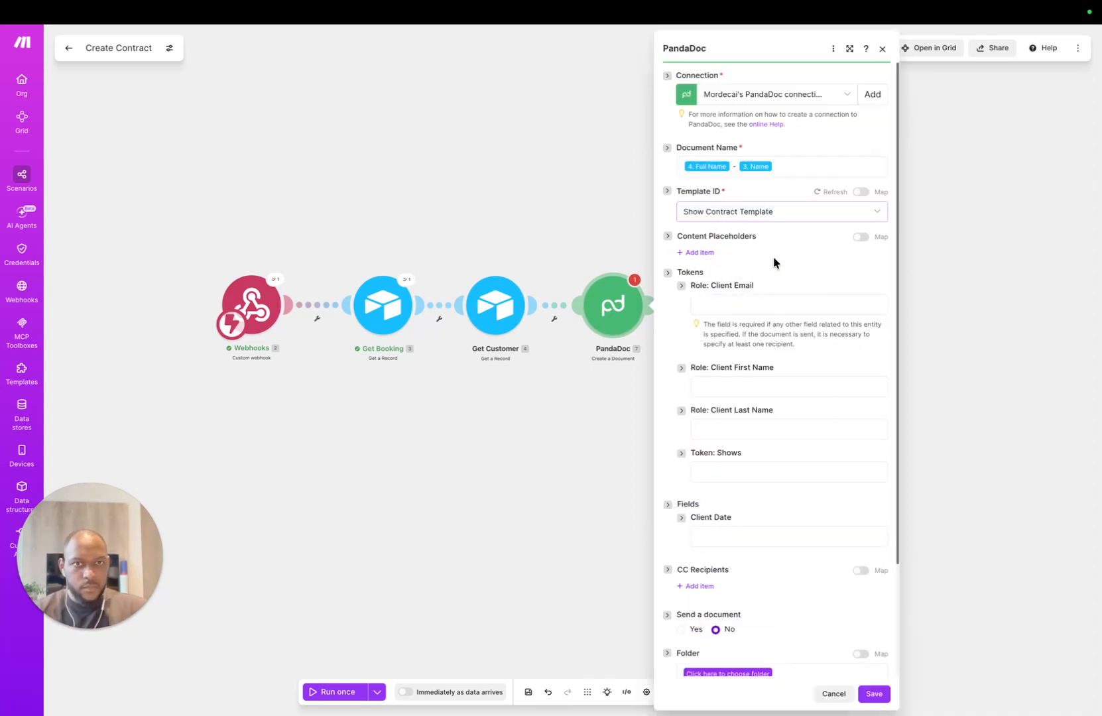
Step: Map Role: Client Email to the customer's Email
scroll(772, 271, down, 2)
click(762, 243)
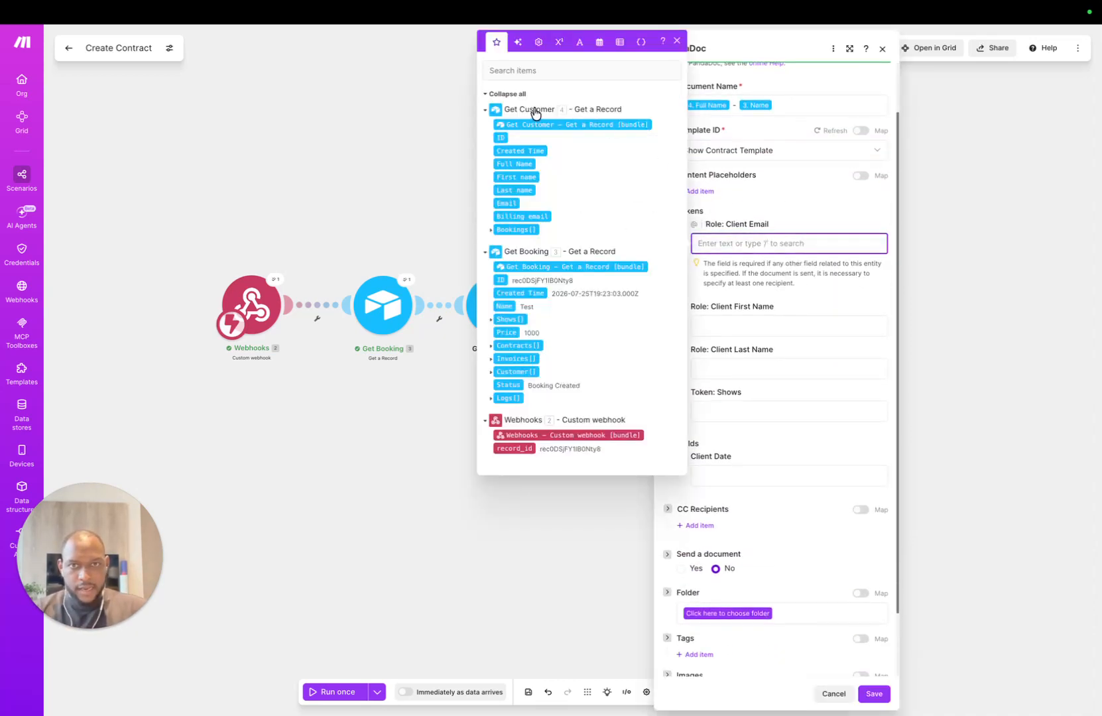
text(/cl)
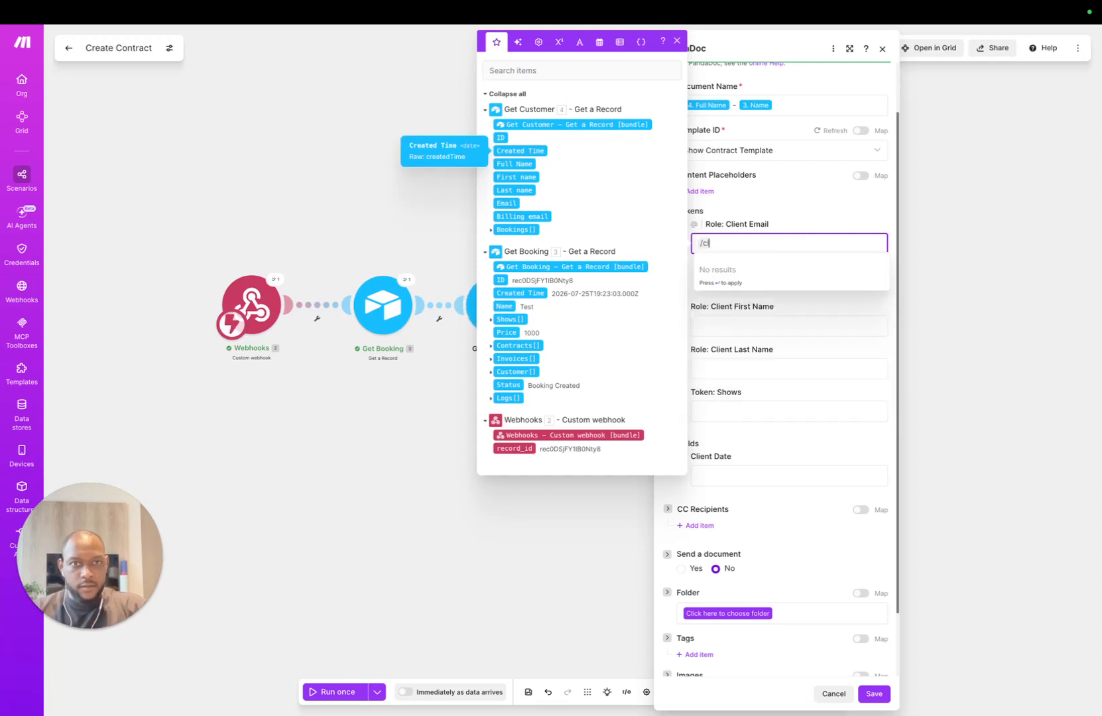
key(BackSpace)
text(ema)
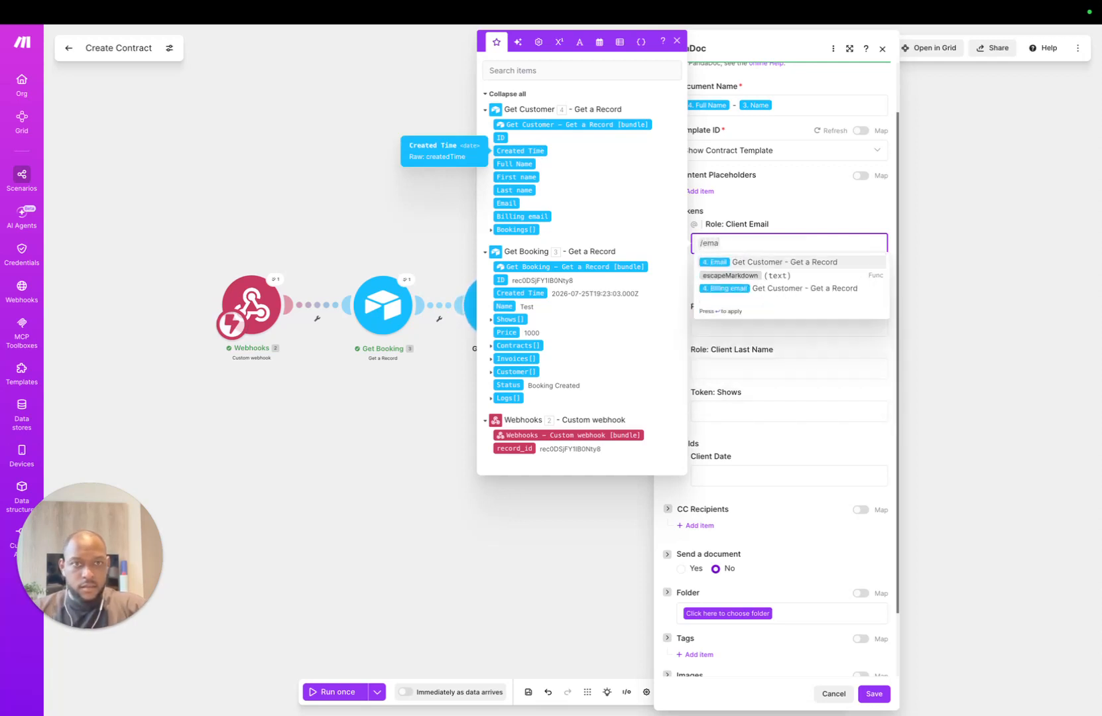
key(Return)
Step: Map the Client First Name and Last Name roles to the customer's First name and Last name
key(Tab)
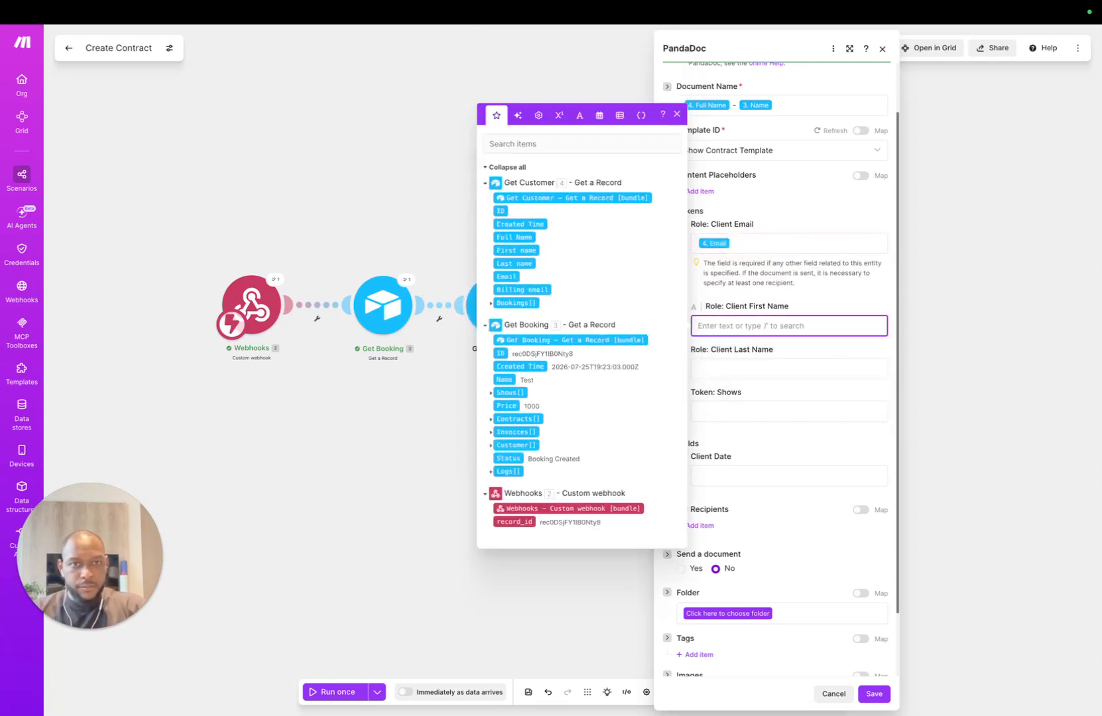
key(Tab)
key(shift+Tab)
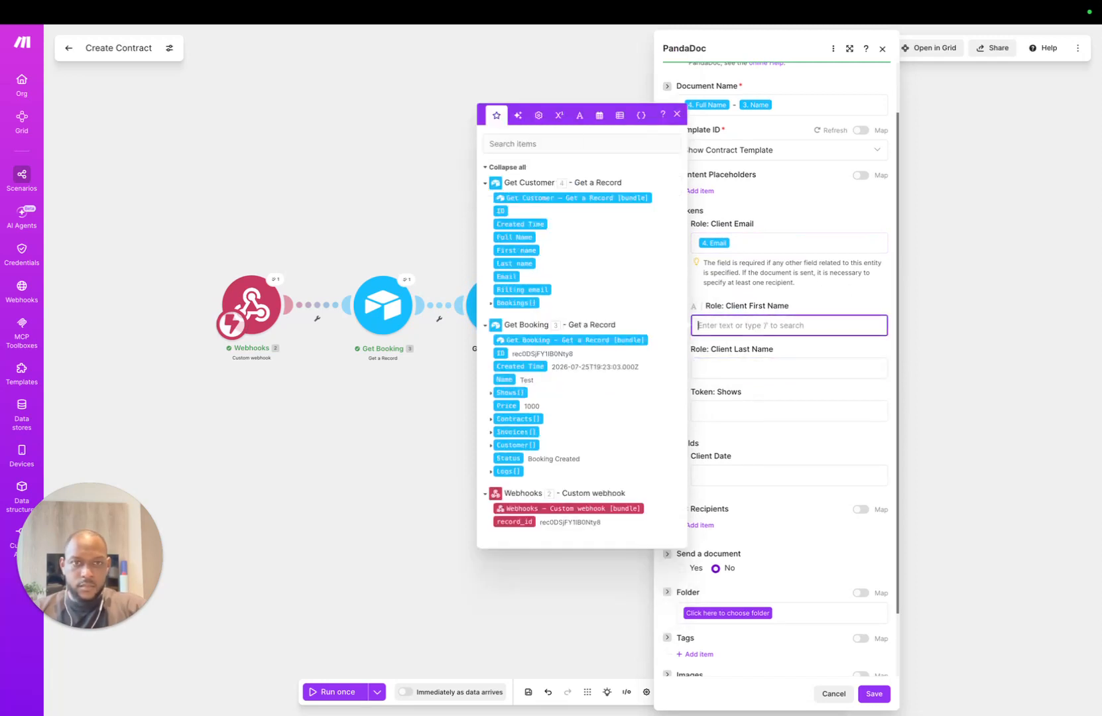
text(/die)
key(BackSpace)
key(BackSpace)
key(BackSpace)
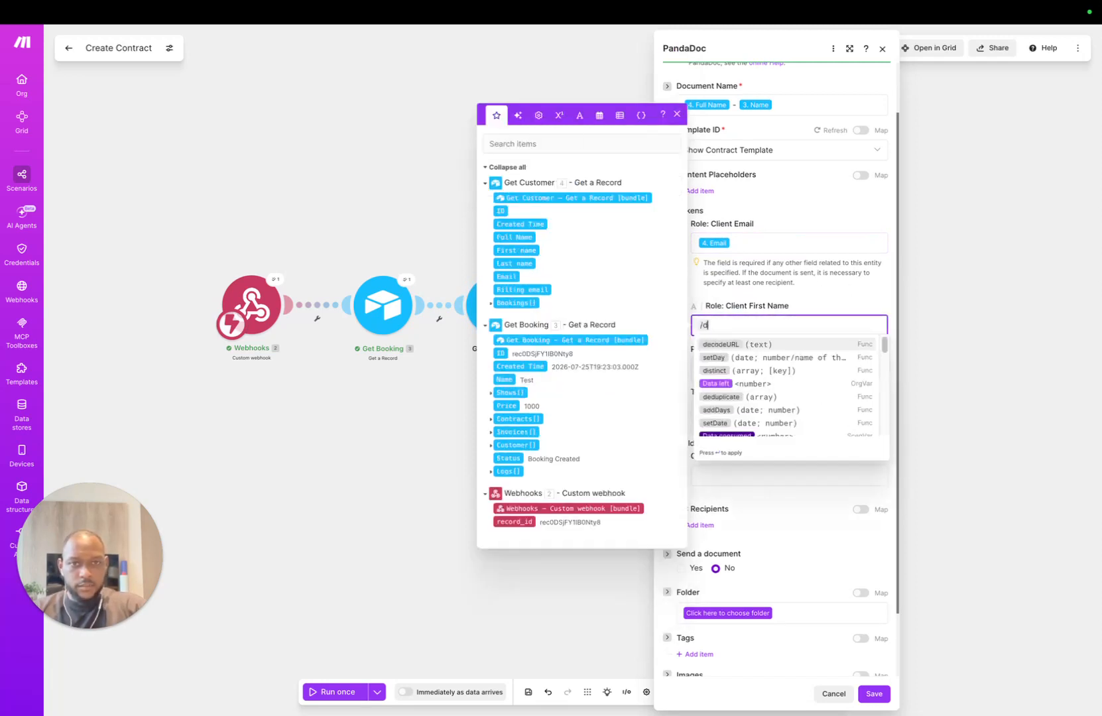
text(fir)
key(Return)
key(Tab)
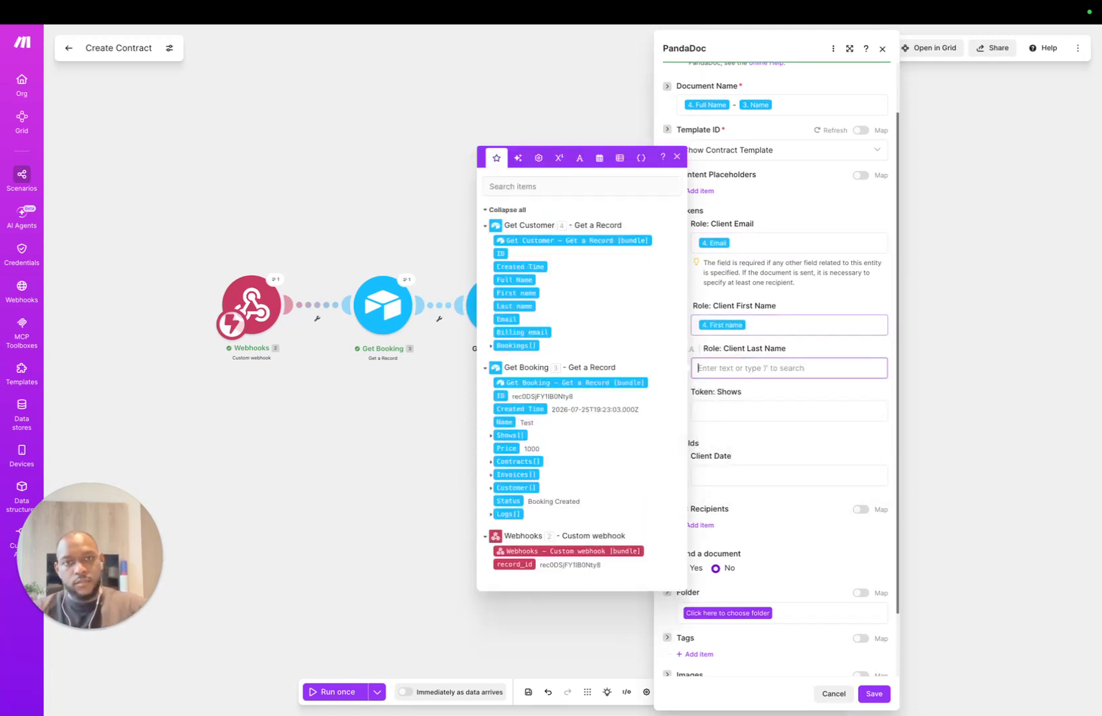
text(/las)
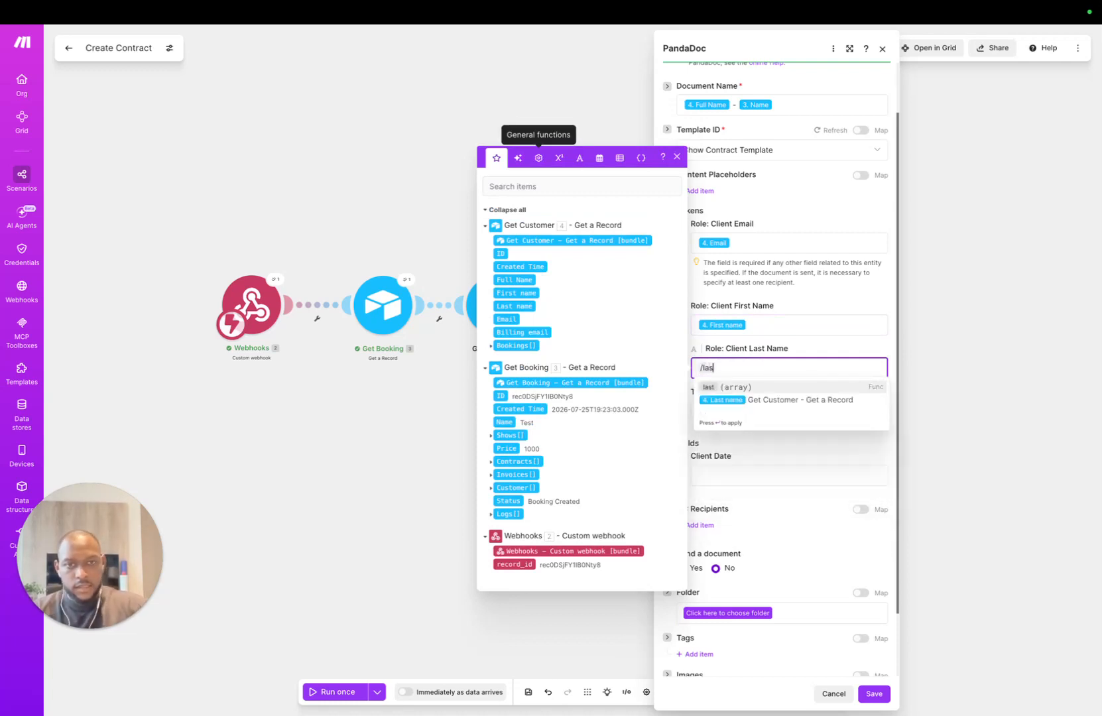
key(Return)
Step: Leave Token: Shows empty and save the PandaDoc module settings
key(Tab)
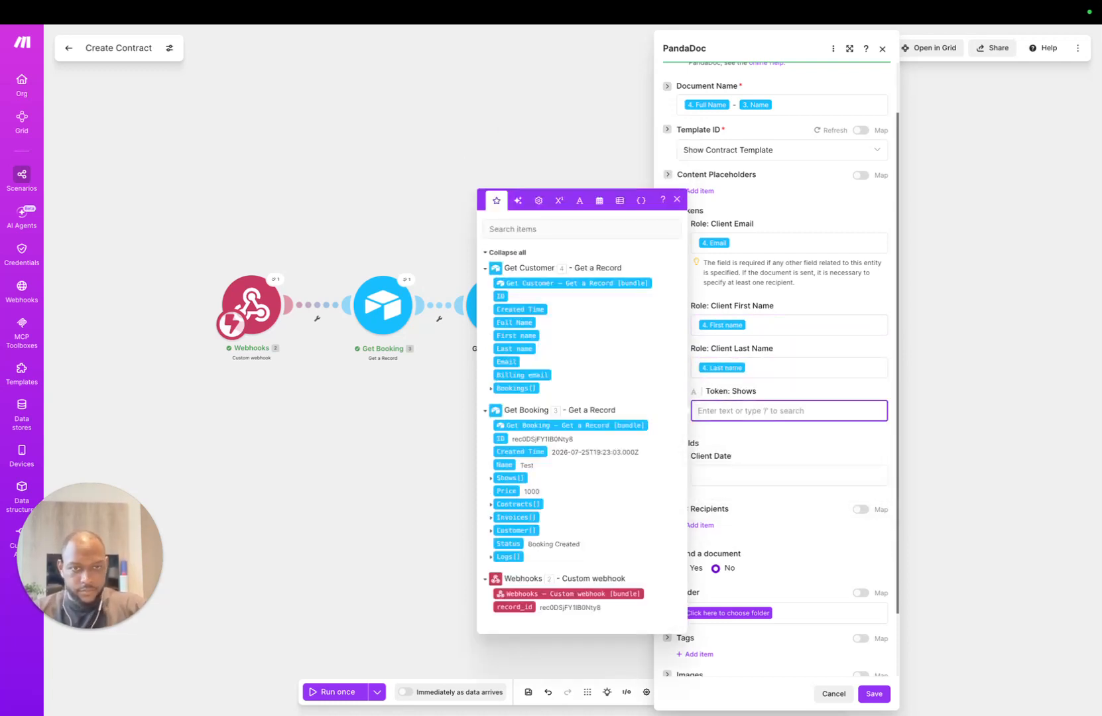
text(/show)
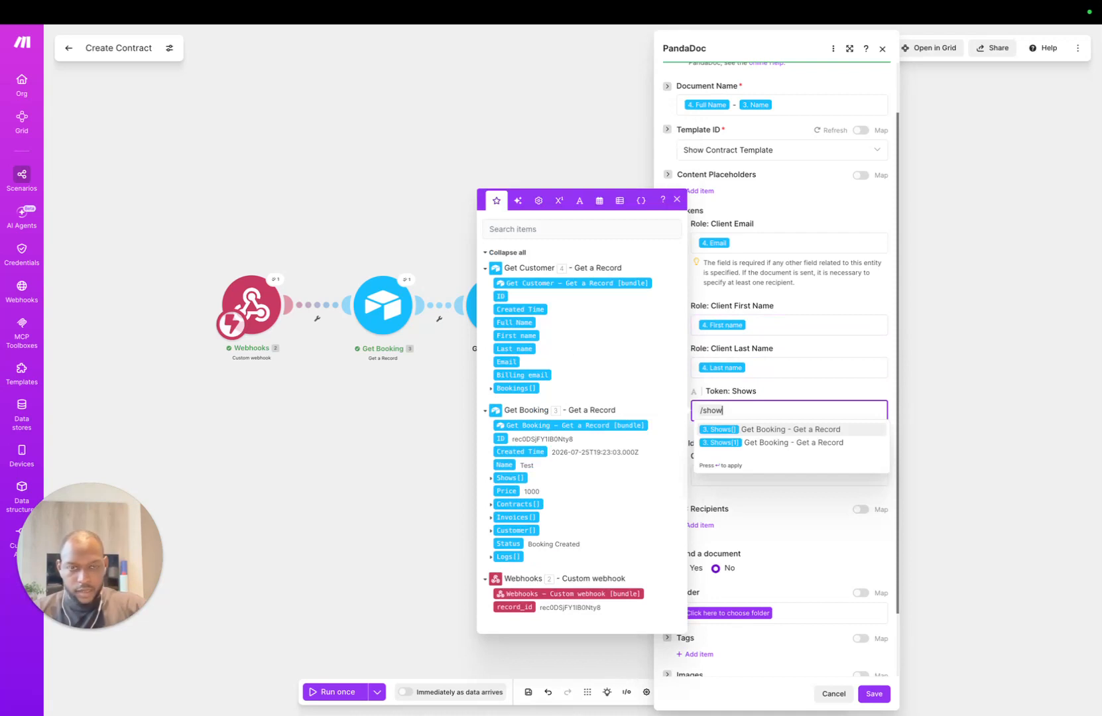
key(BackSpace)
key(BackSpace)
key(BackSpace)
key(BackSpace)
key(BackSpace)
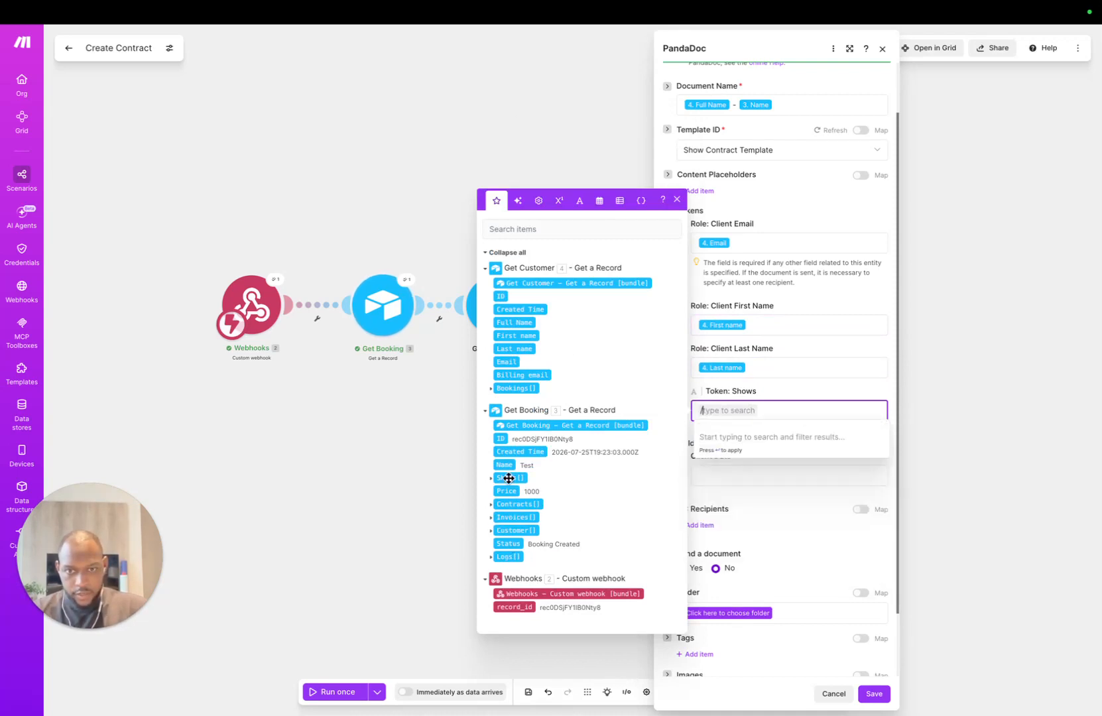
click(814, 374)
click(874, 693)
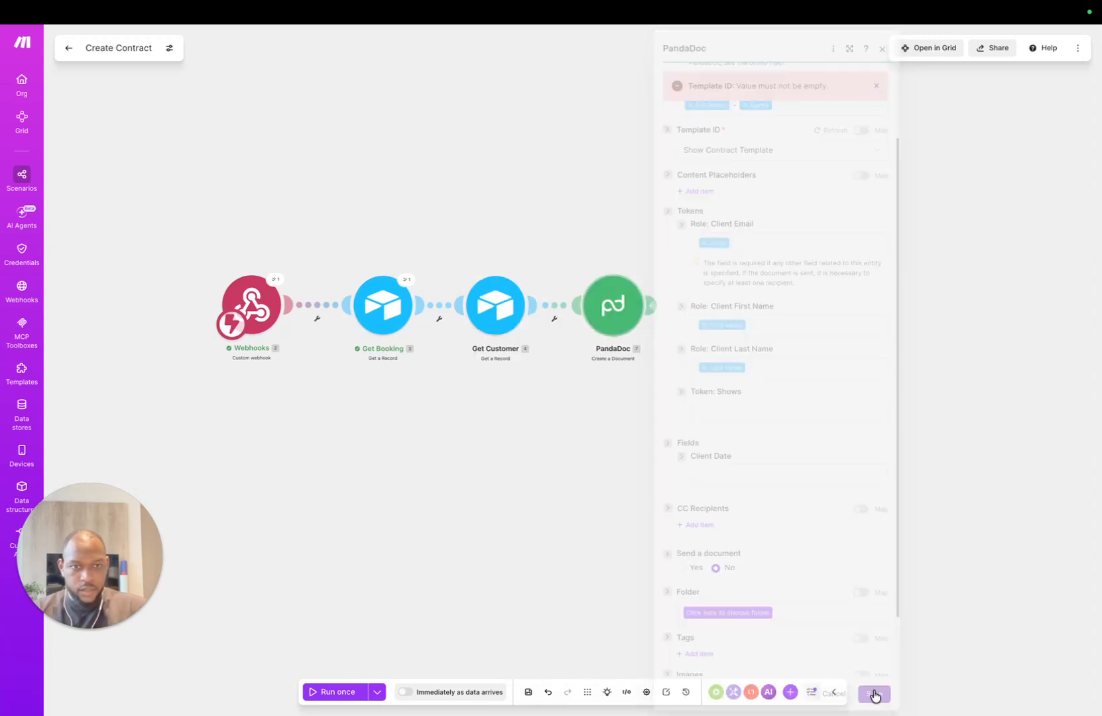
Step: Save the scenario and copy the record_id from the Webhooks module's last output
click(528, 691)
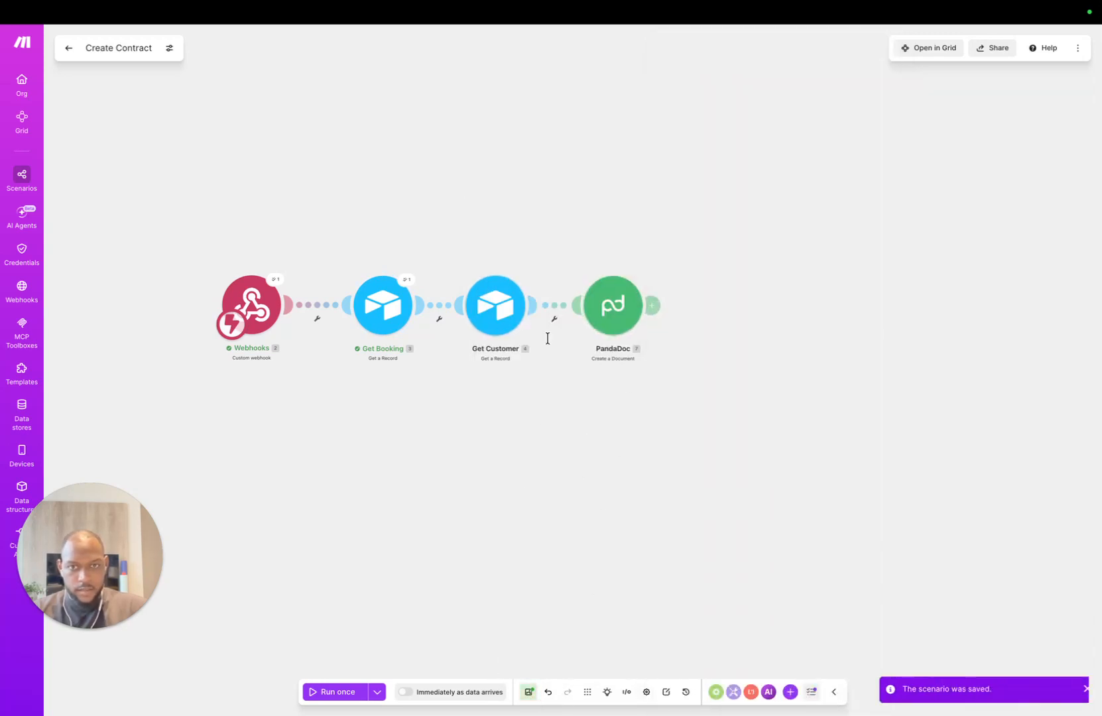
drag(444, 354, 446, 326)
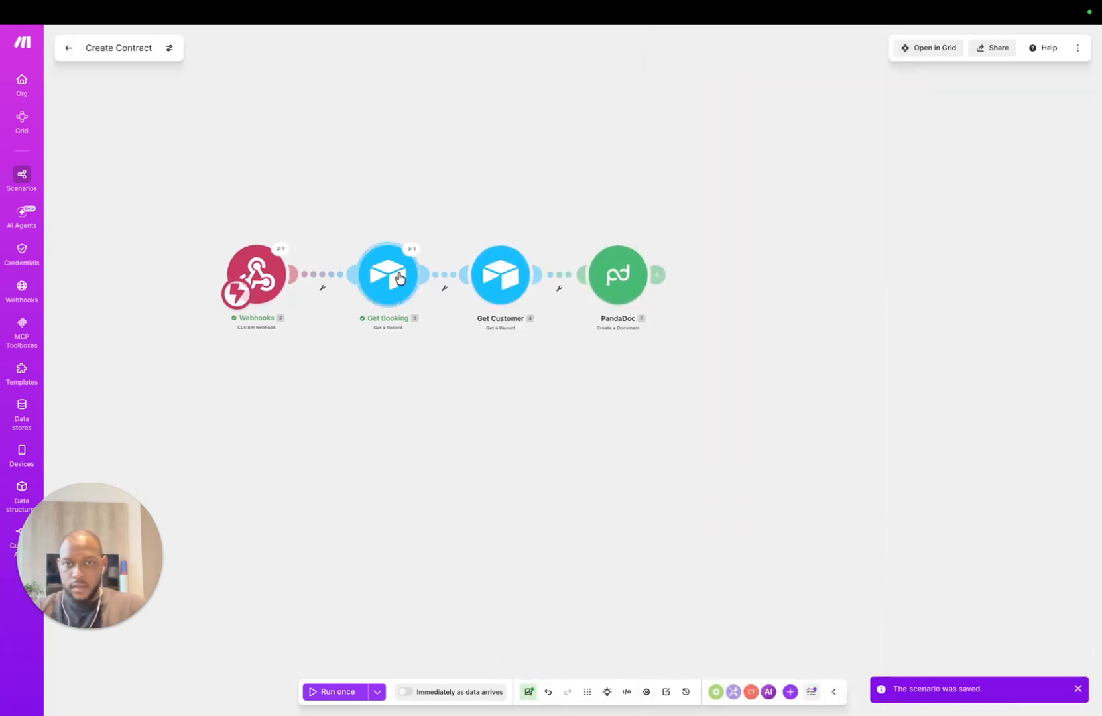
right_click(400, 275)
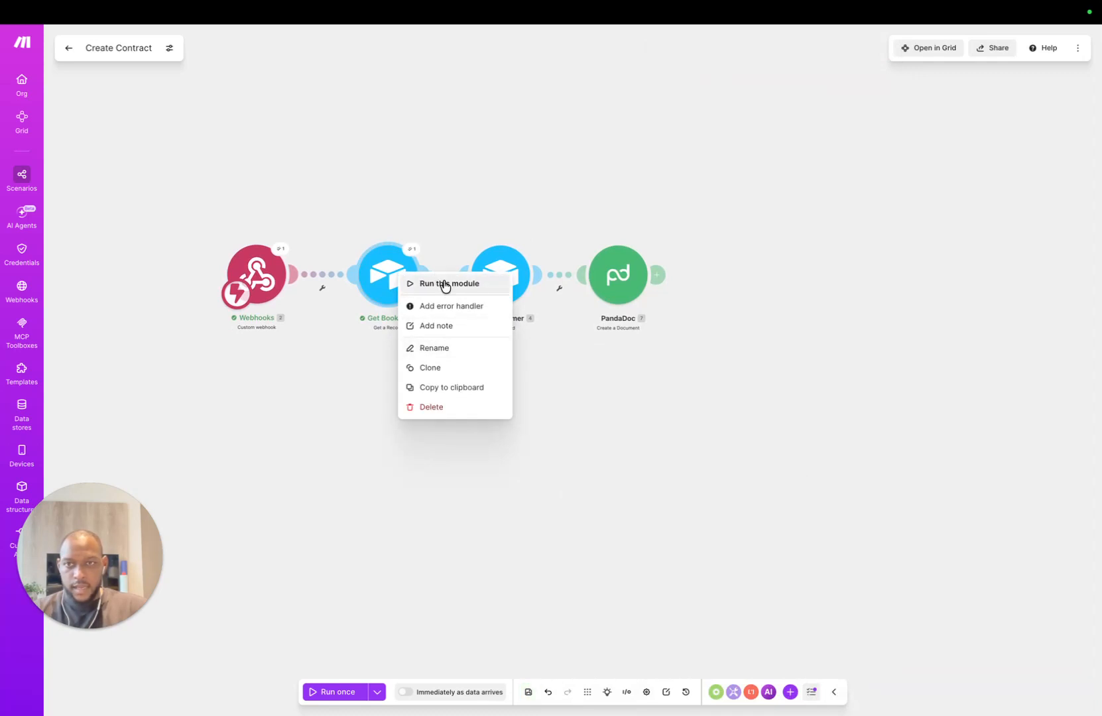
click(291, 245)
click(281, 249)
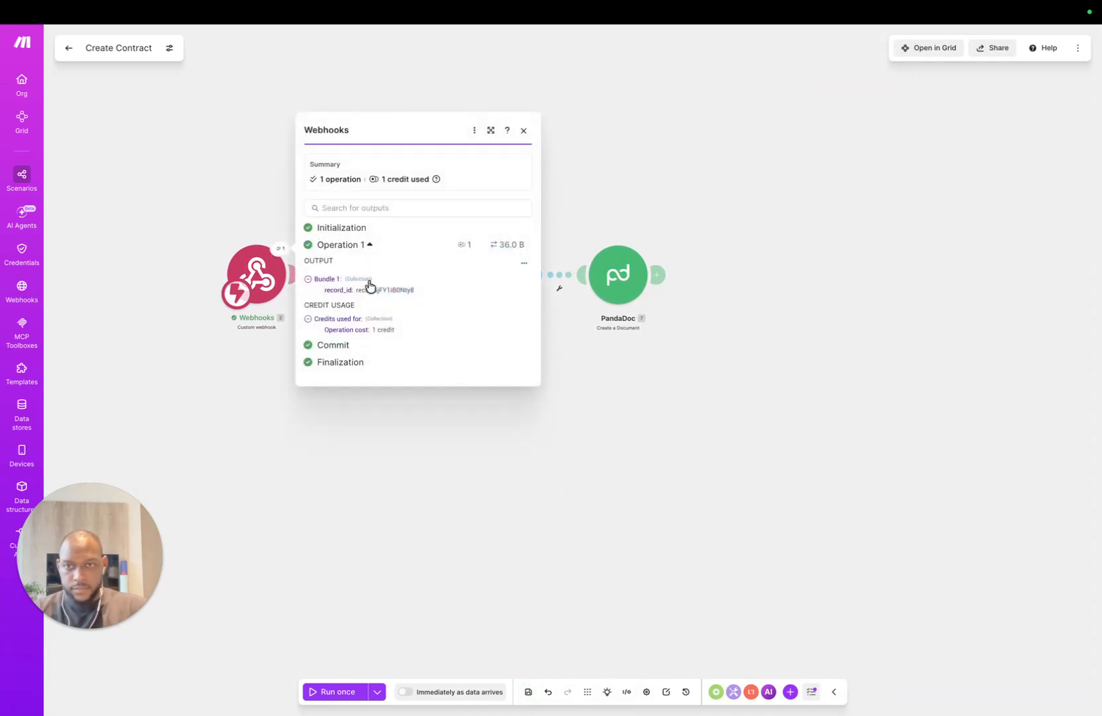
drag(356, 292, 415, 291)
key(ctrl+c)
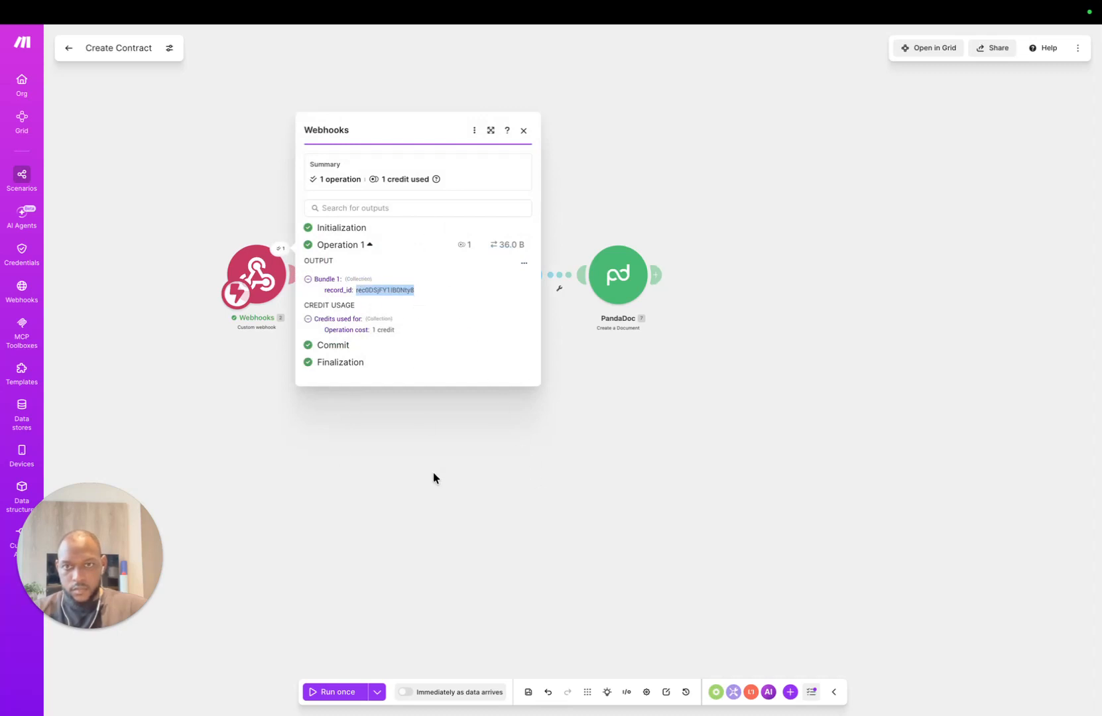
click(524, 130)
Step: Run Get Booking alone with the pasted record ID to fetch the test booking
right_click(377, 270)
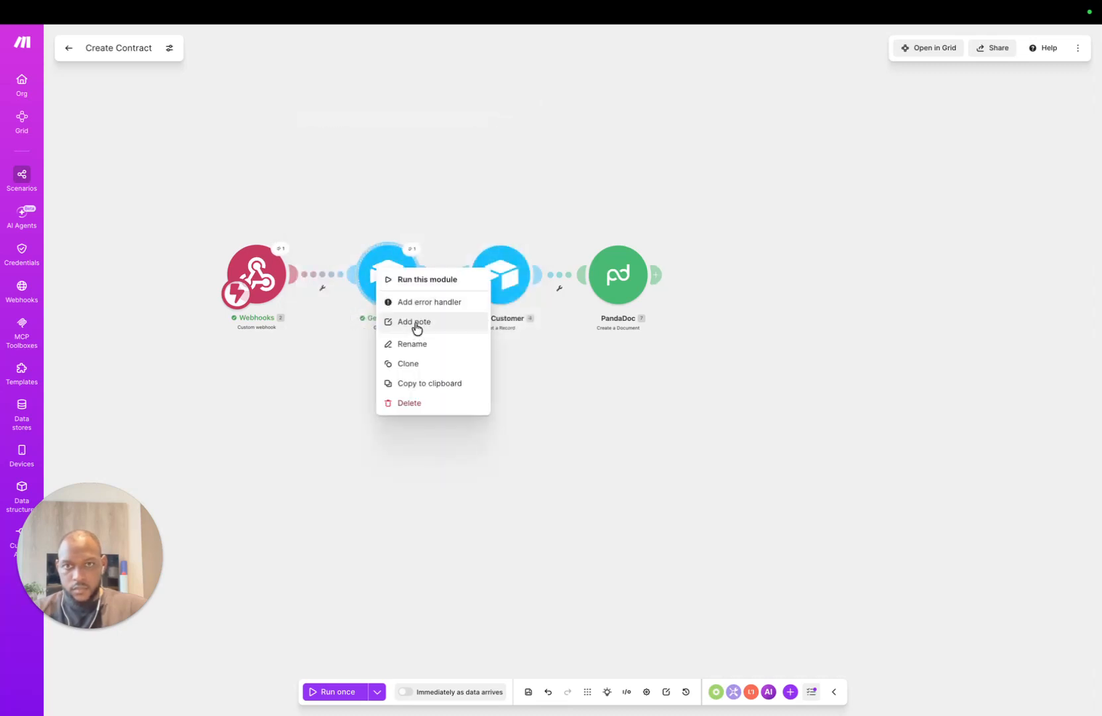
click(426, 280)
click(534, 322)
key(ctrl+v)
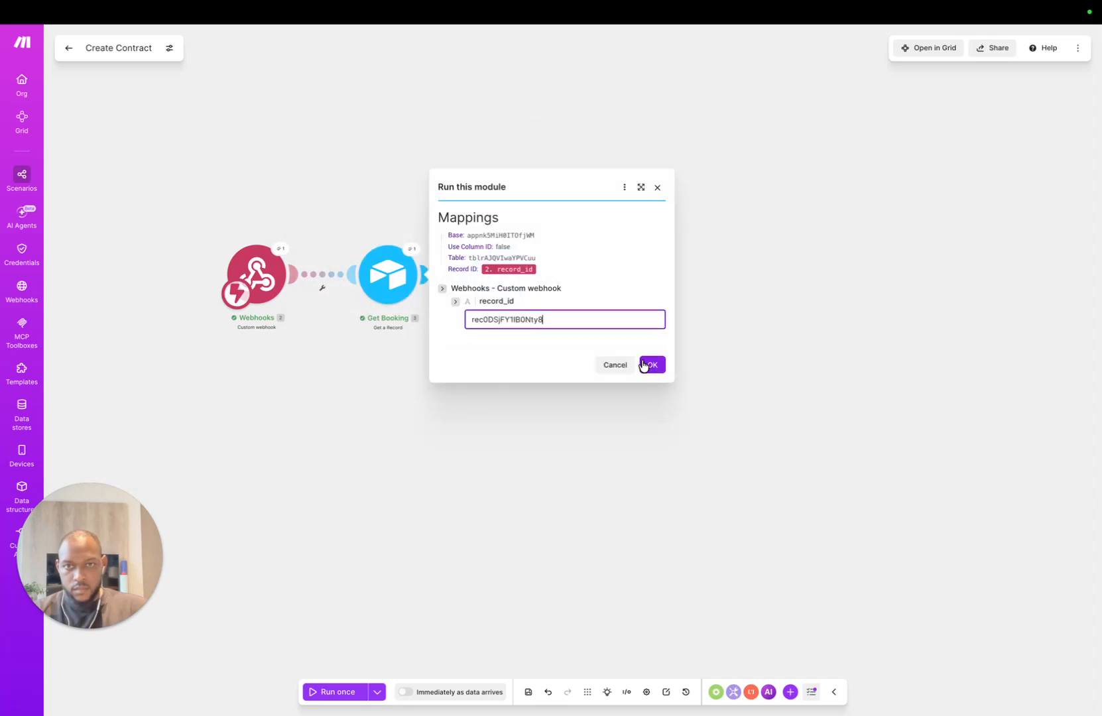
click(652, 364)
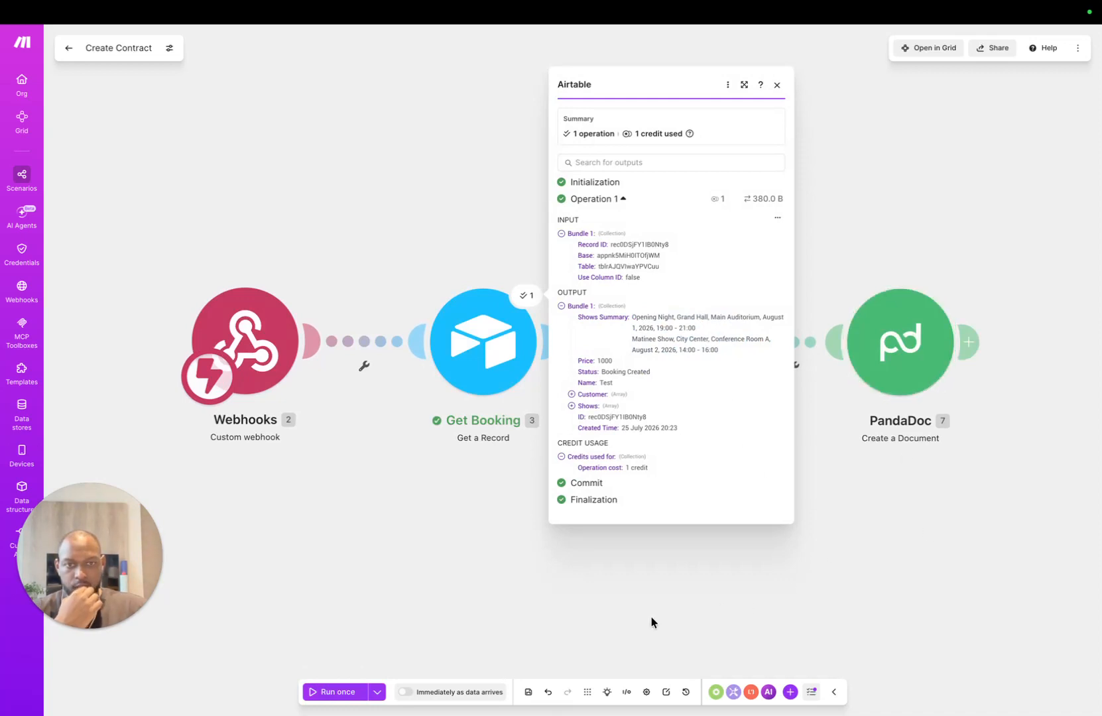
click(776, 85)
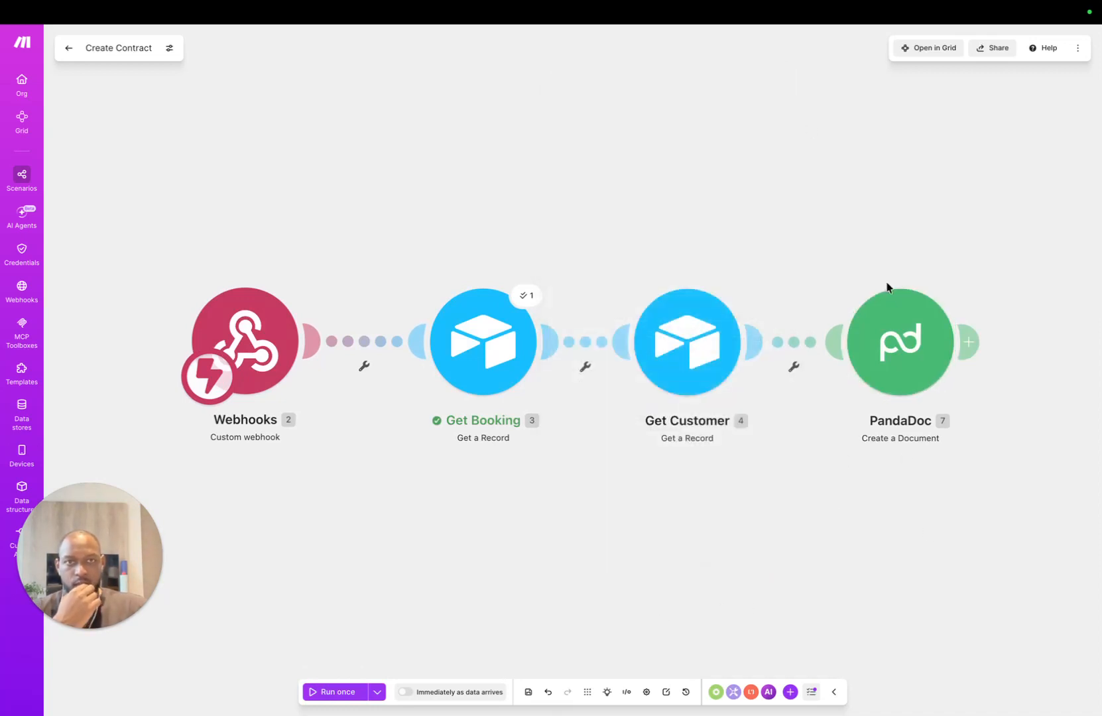
click(909, 341)
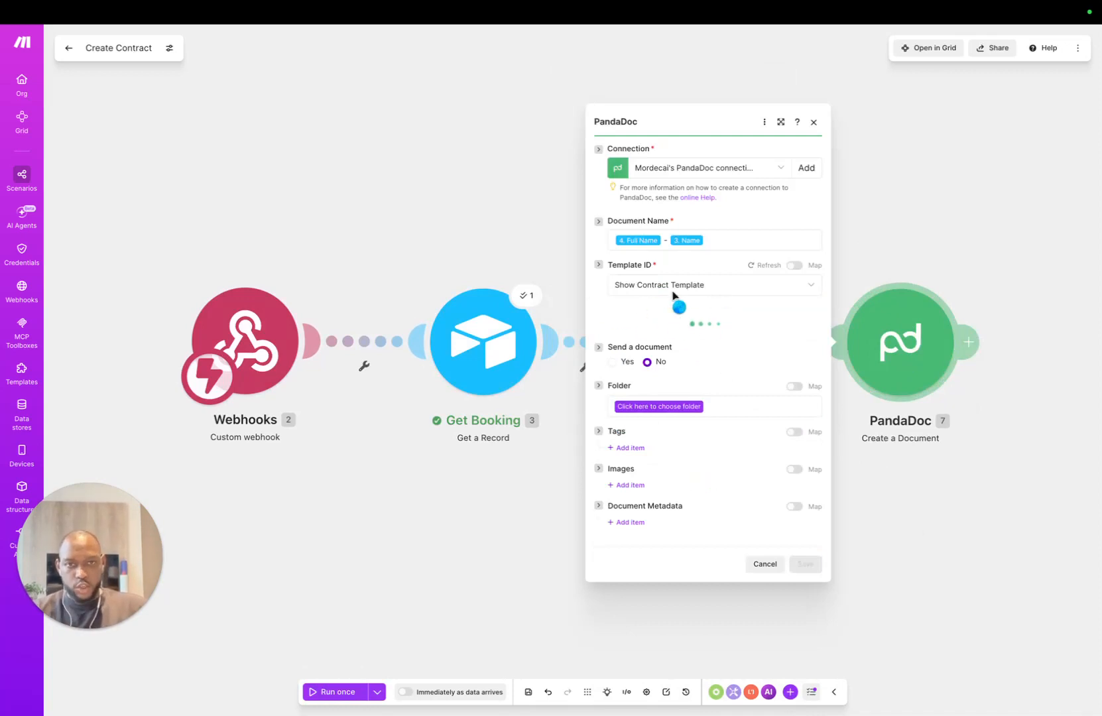
Step: Map the booking's Shows Summary into Token: Shows and set Send a document to Yes
click(663, 473)
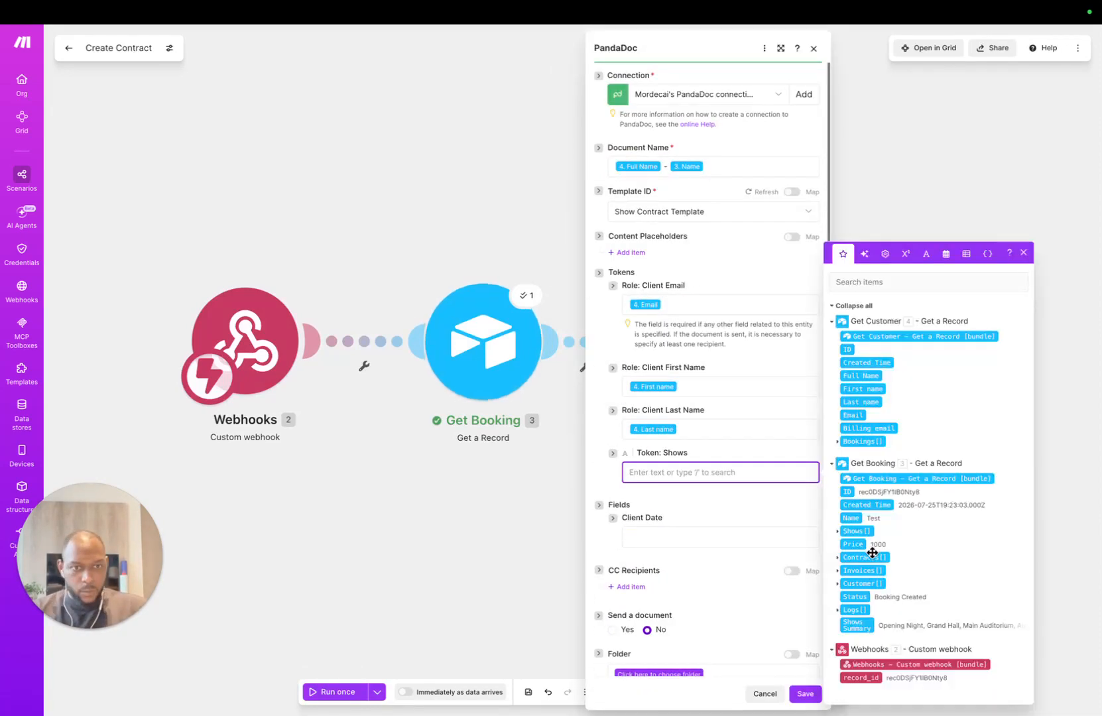
click(857, 624)
click(604, 479)
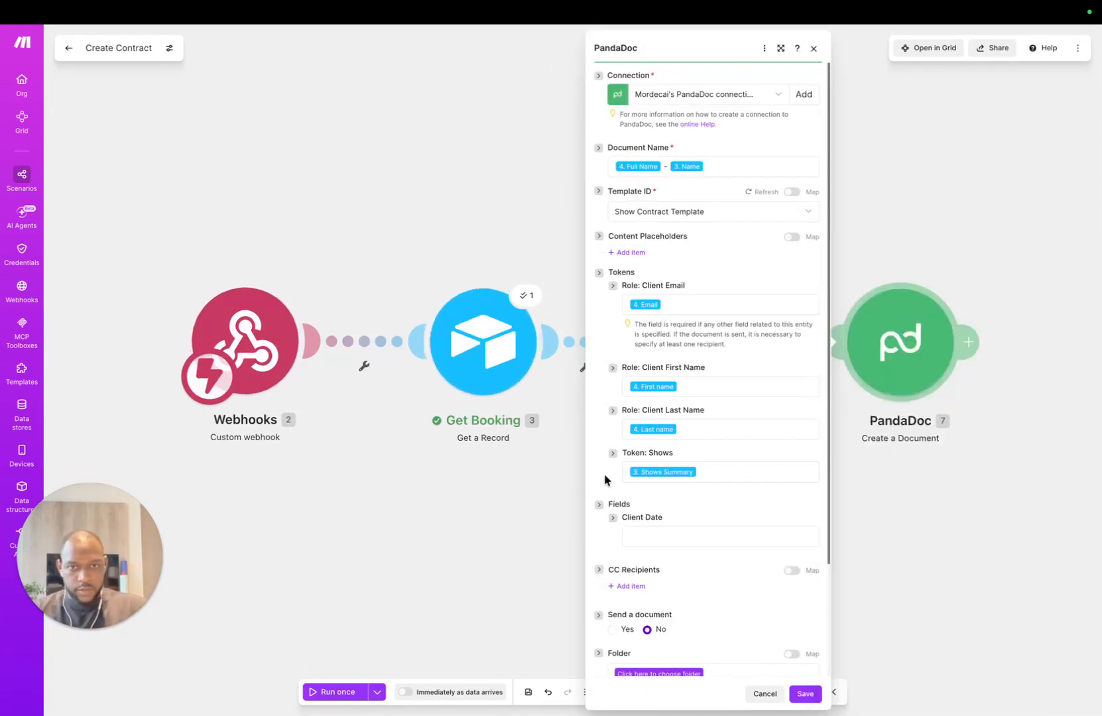
scroll(679, 528, down, 3)
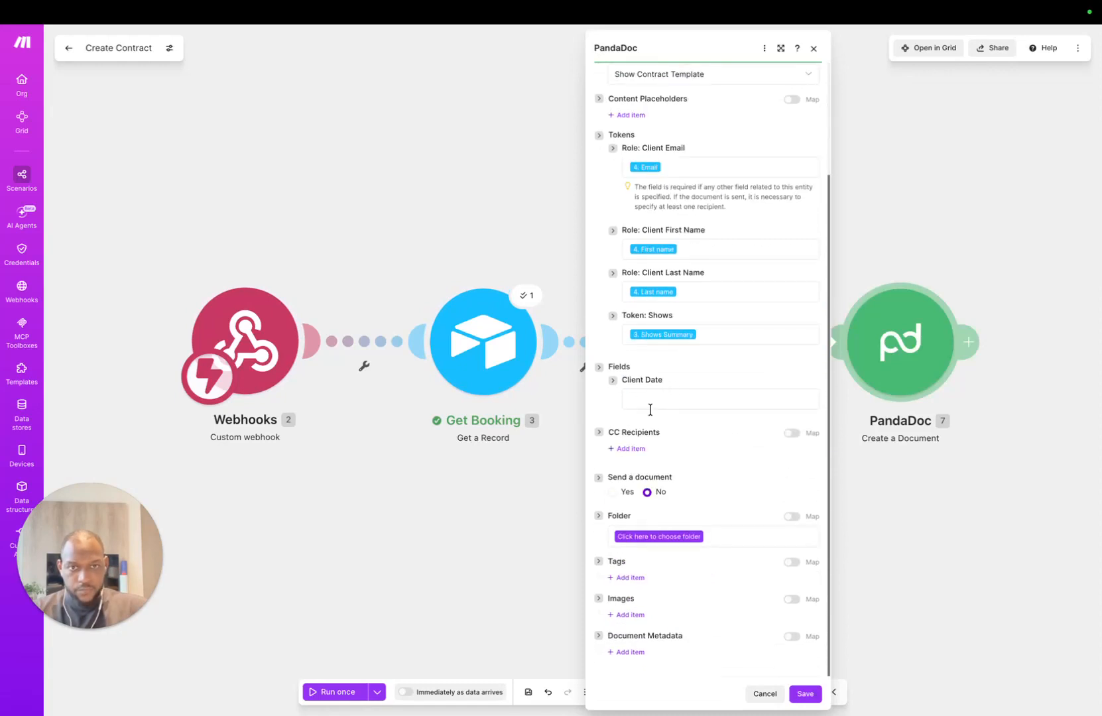
click(599, 368)
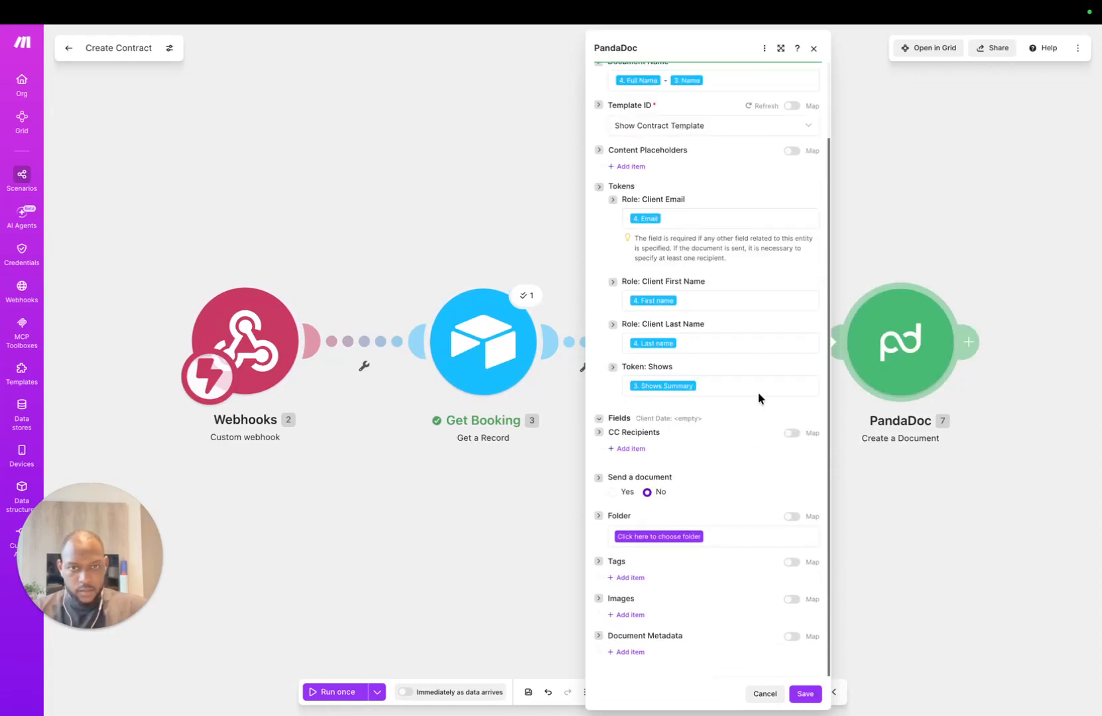
click(624, 493)
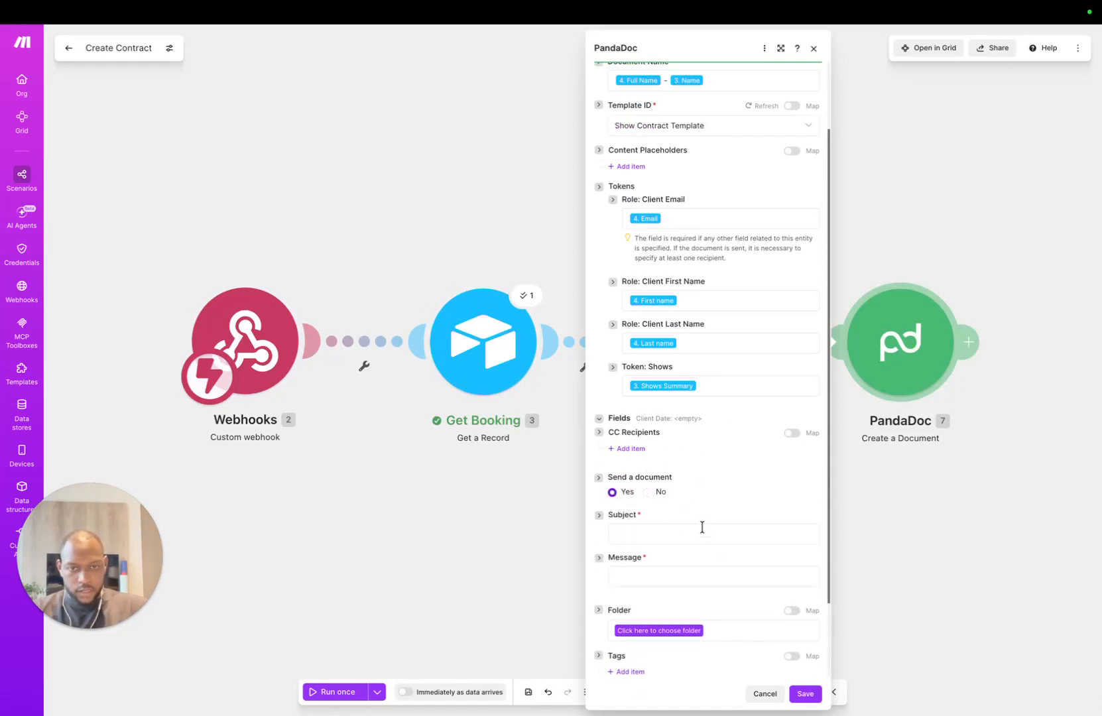
Step: Set Subject to 'Your Booking Contract' and start the message with 'Hi' plus the customer's First name
click(701, 530)
text(Your )
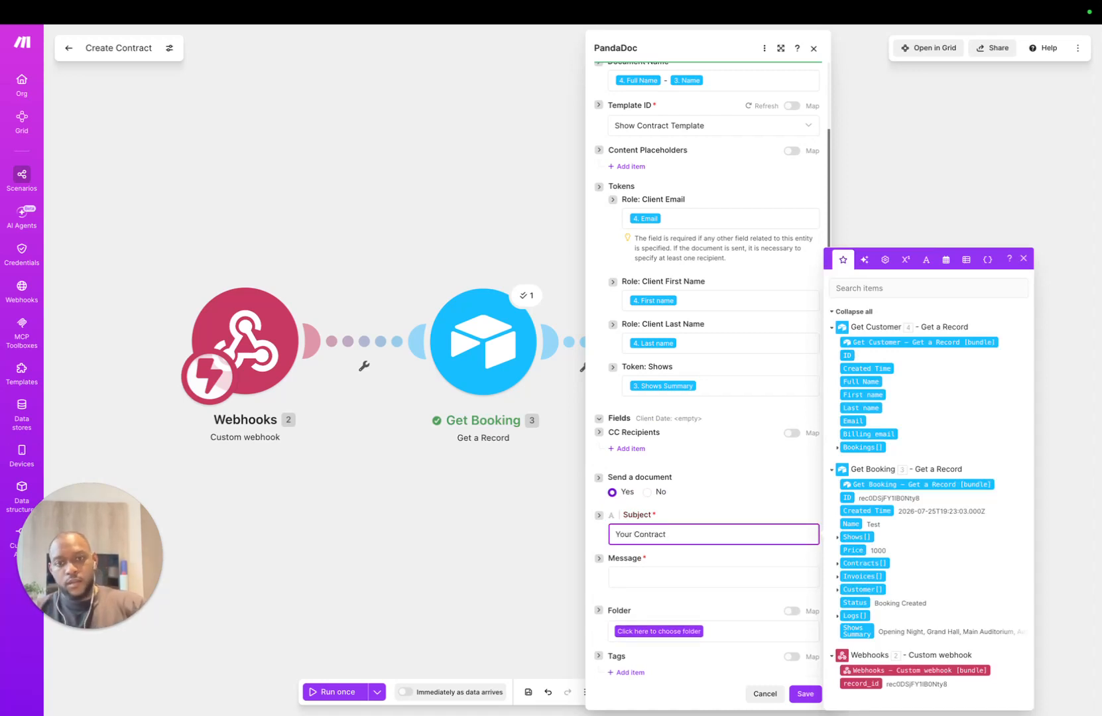
text(Booking)
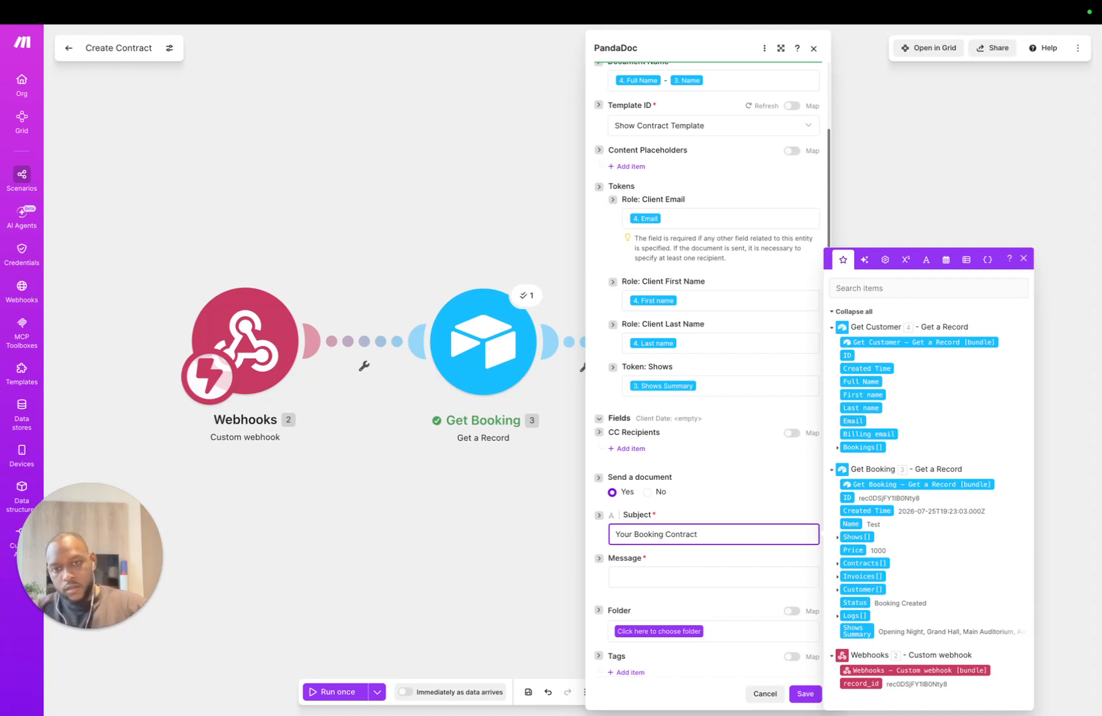
click(645, 576)
text(H)
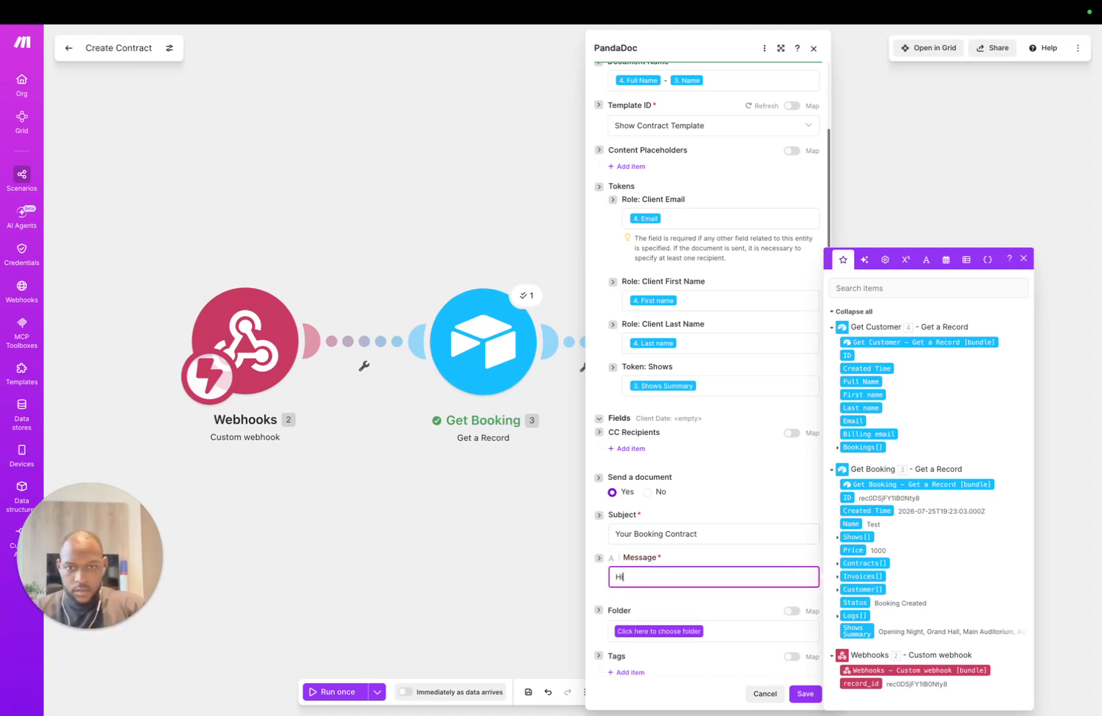
text(i )
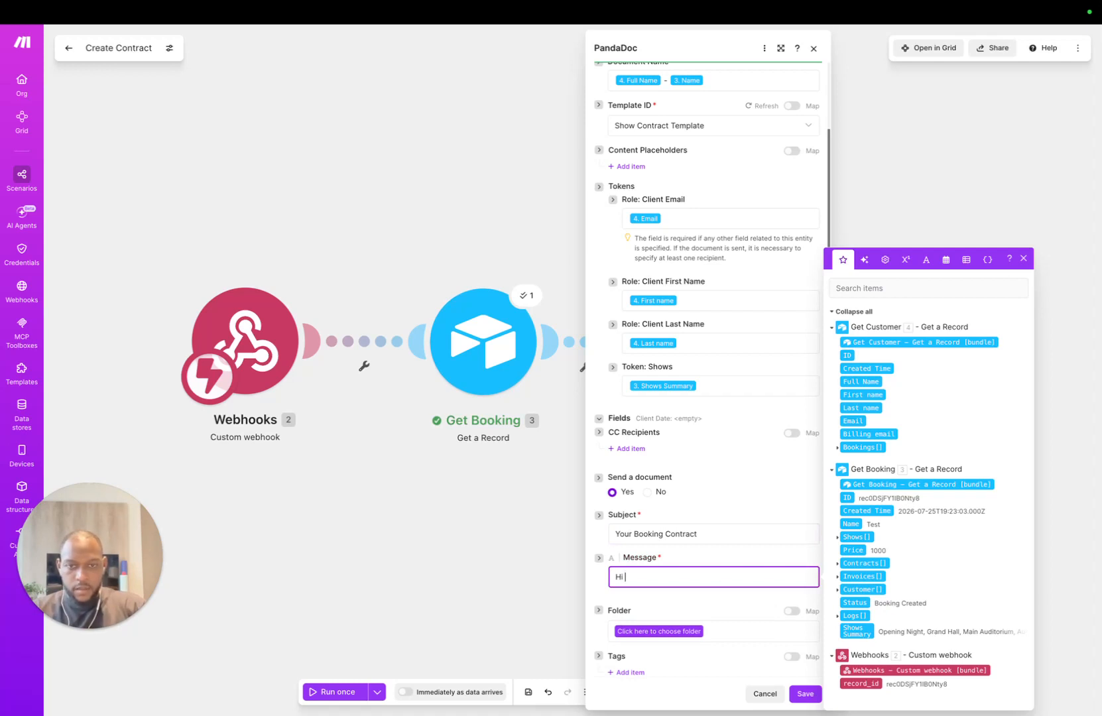
text(/fir)
key(Down)
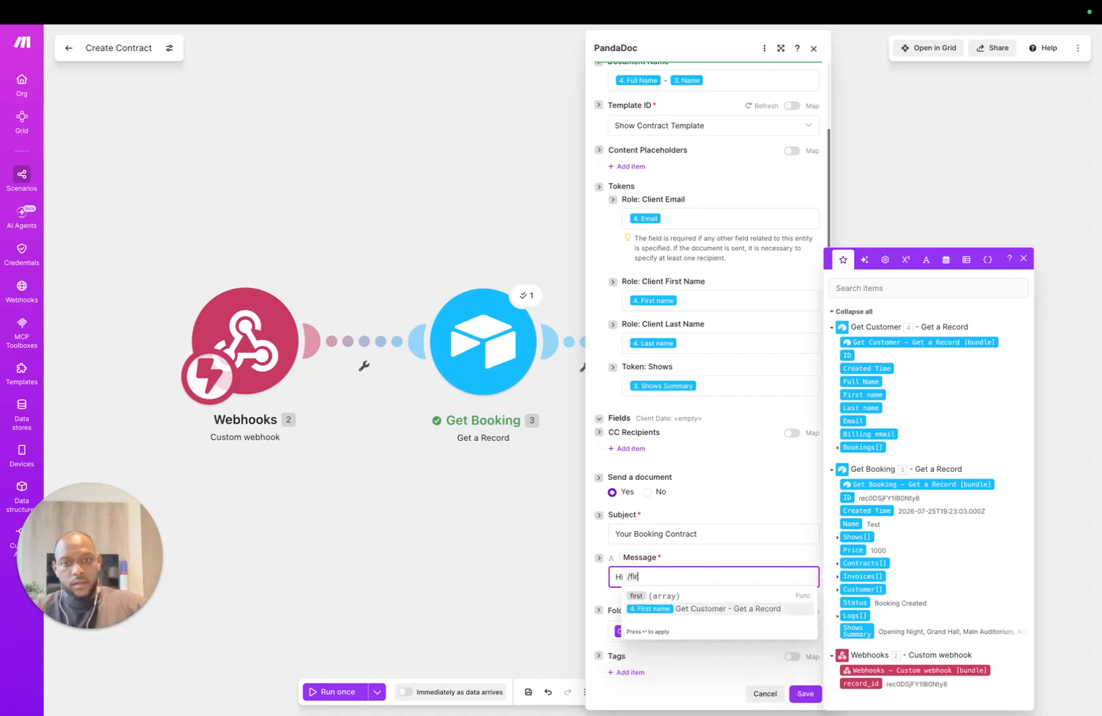
key(Return)
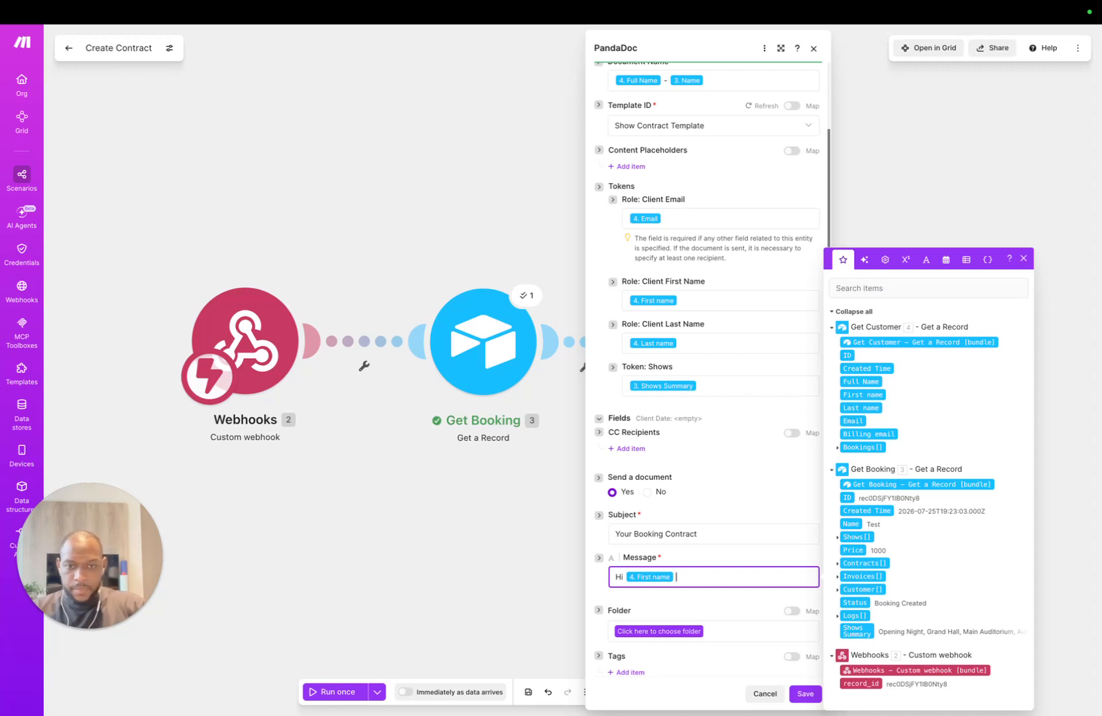
Step: Add a line break after the greeting and continue the contract message text
text(/new)
key(Return)
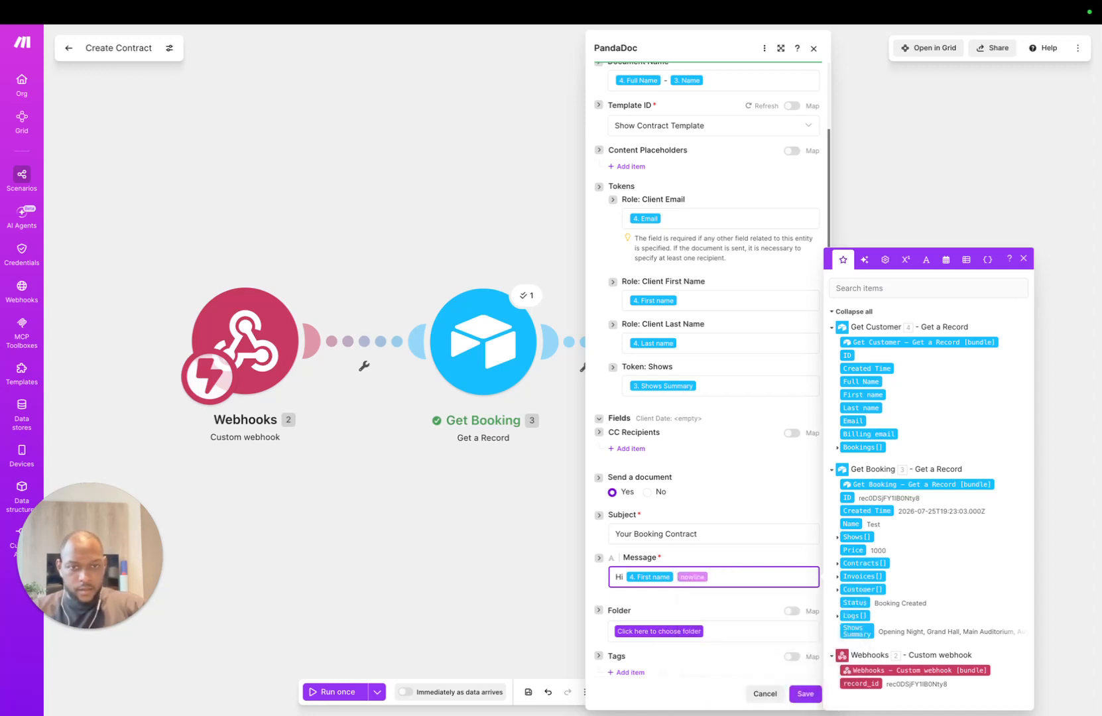
key(Return)
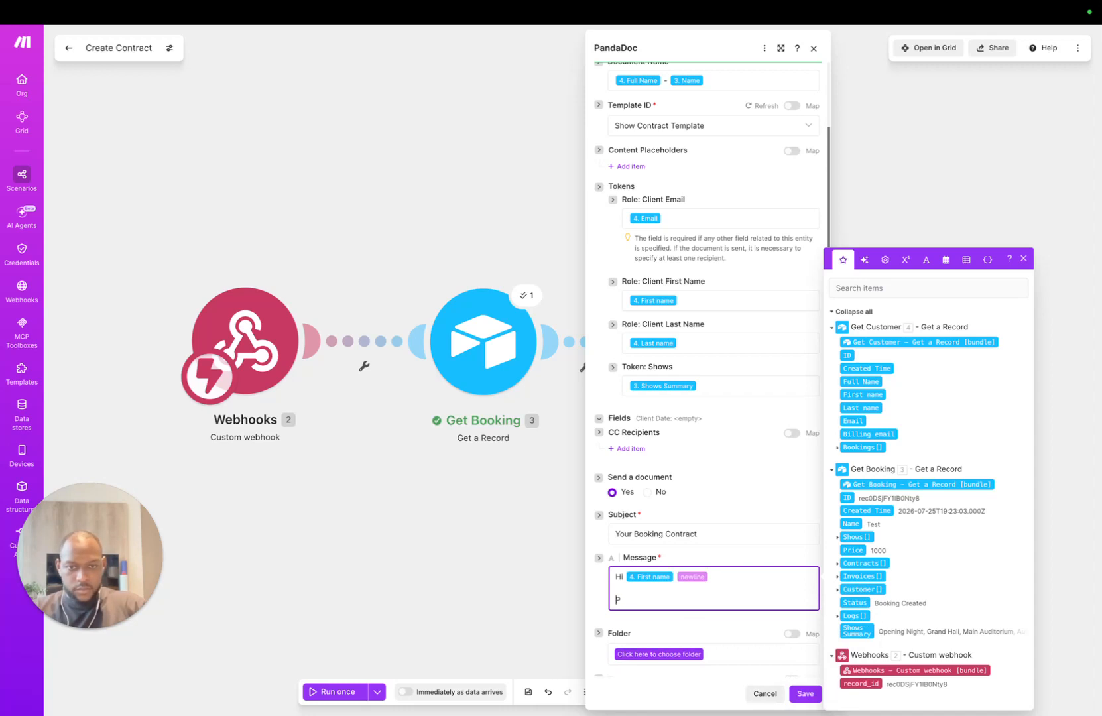
key(BackSpace)
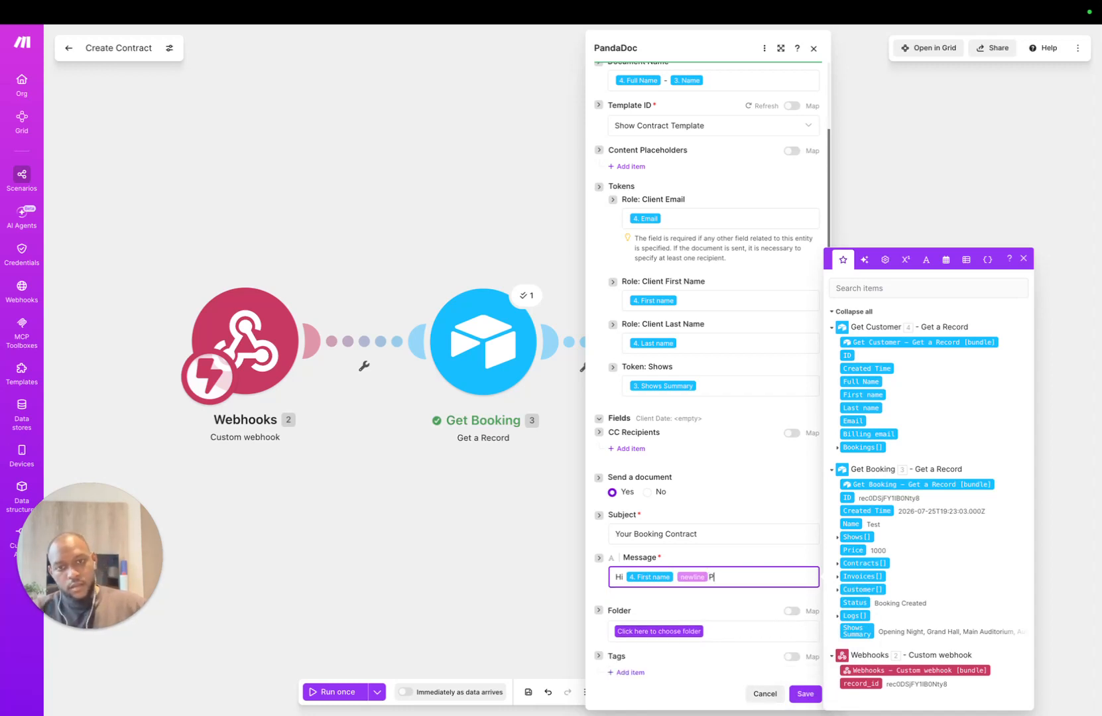
key(BackSpace)
key(Return)
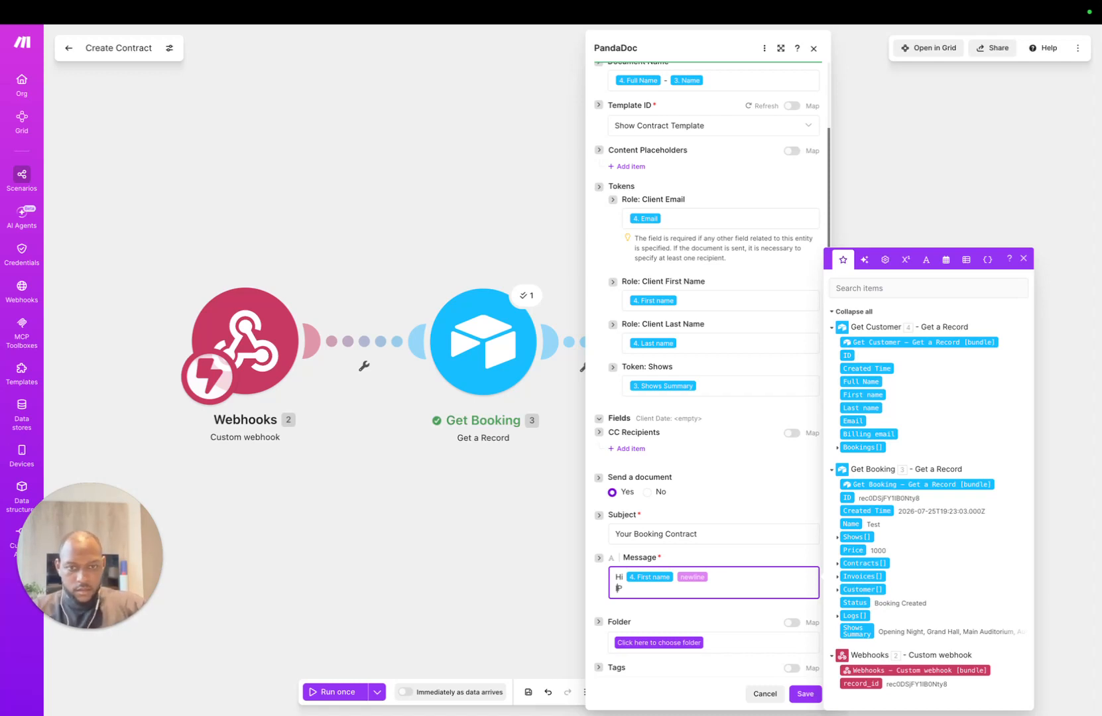
key(BackSpace)
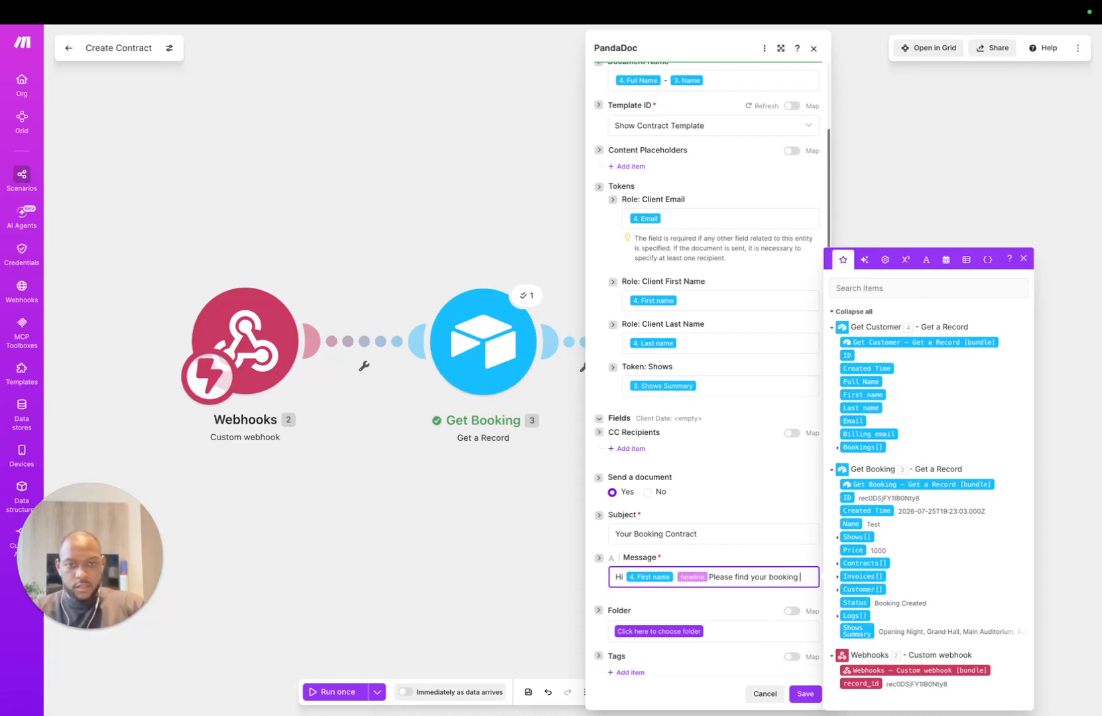
text(contract attached.)
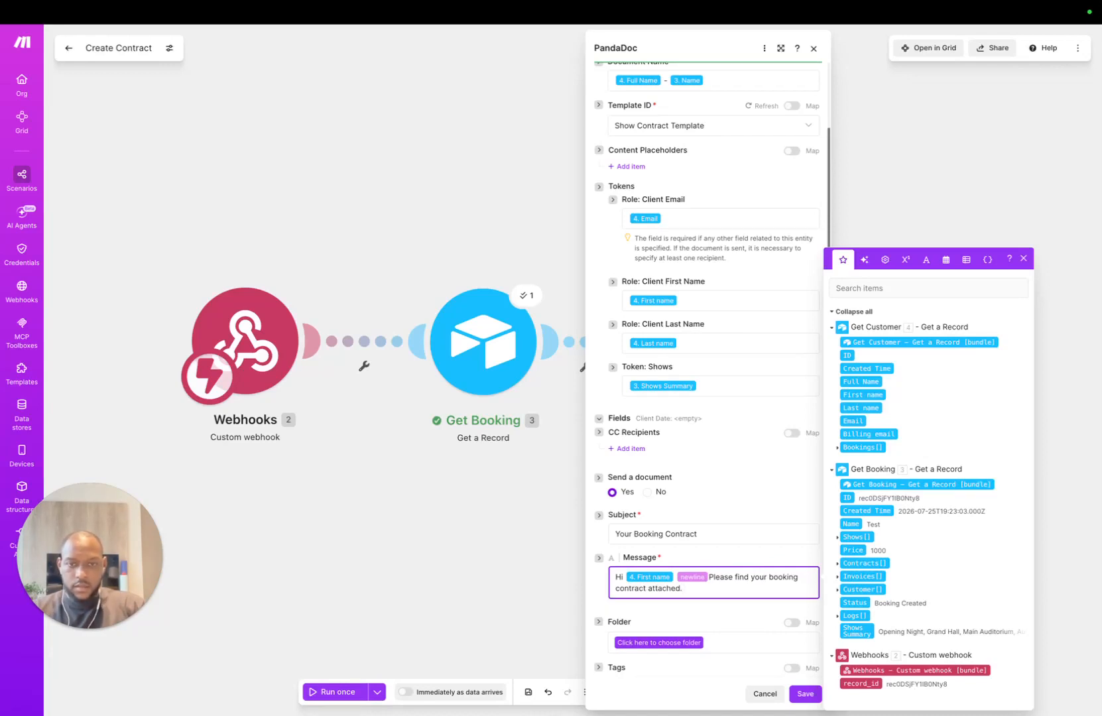
scroll(746, 477, down, 2)
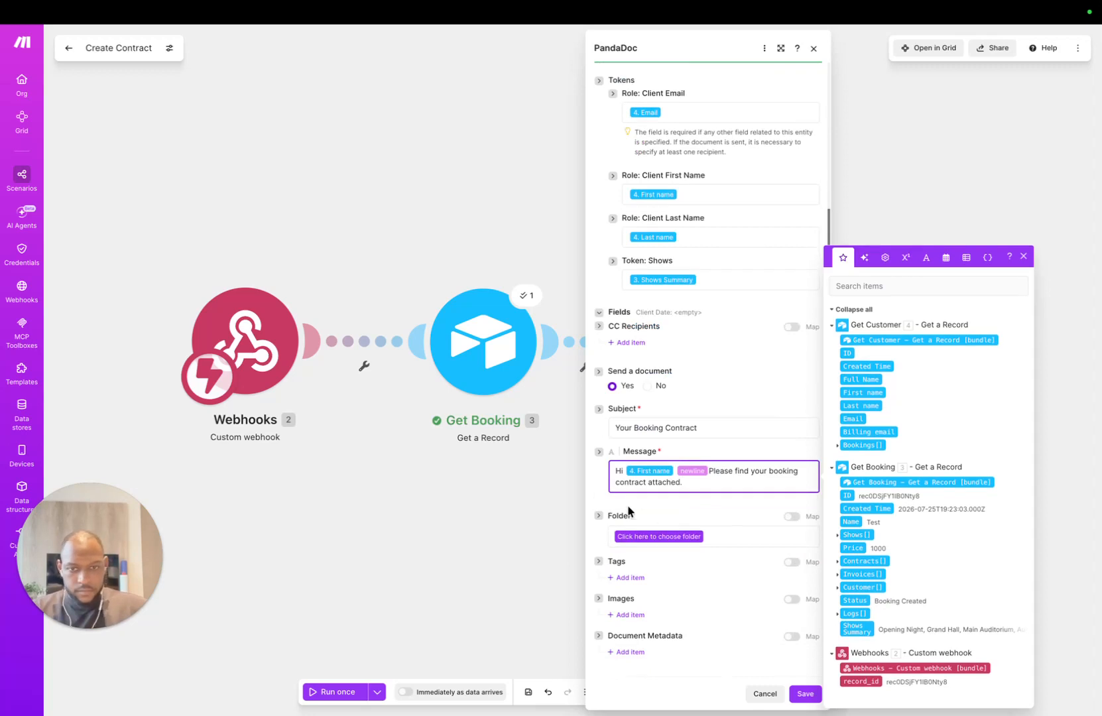
scroll(743, 561, up, 4)
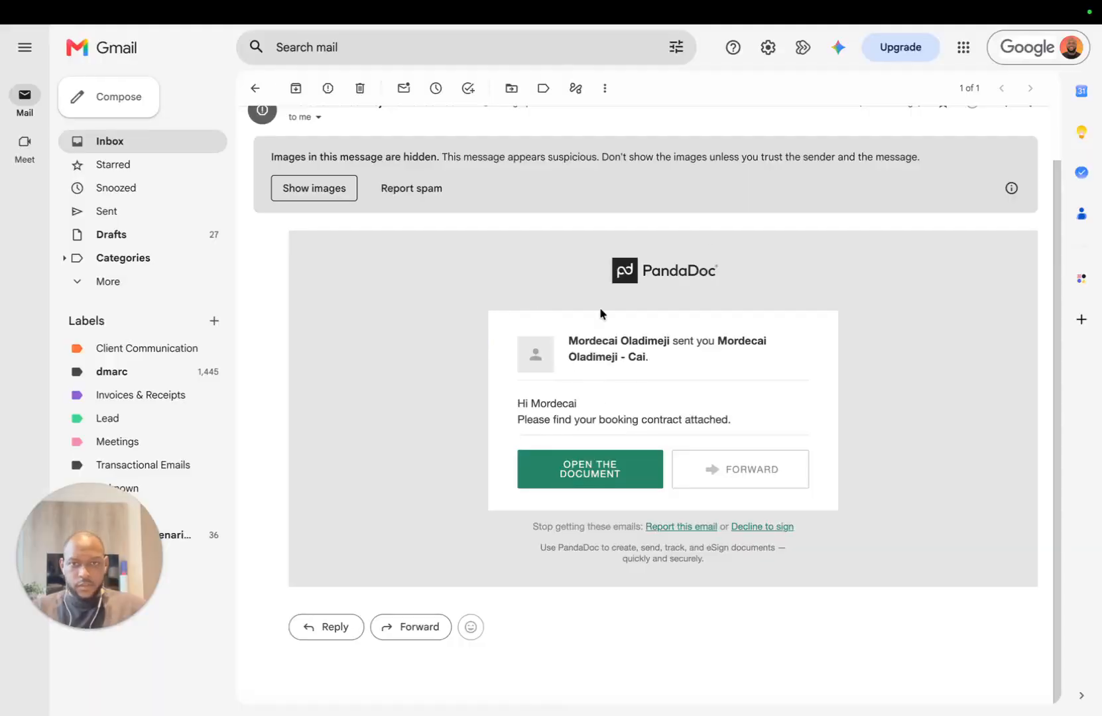
Step: Open the PandaDoc booking contract from the received contract email
click(613, 472)
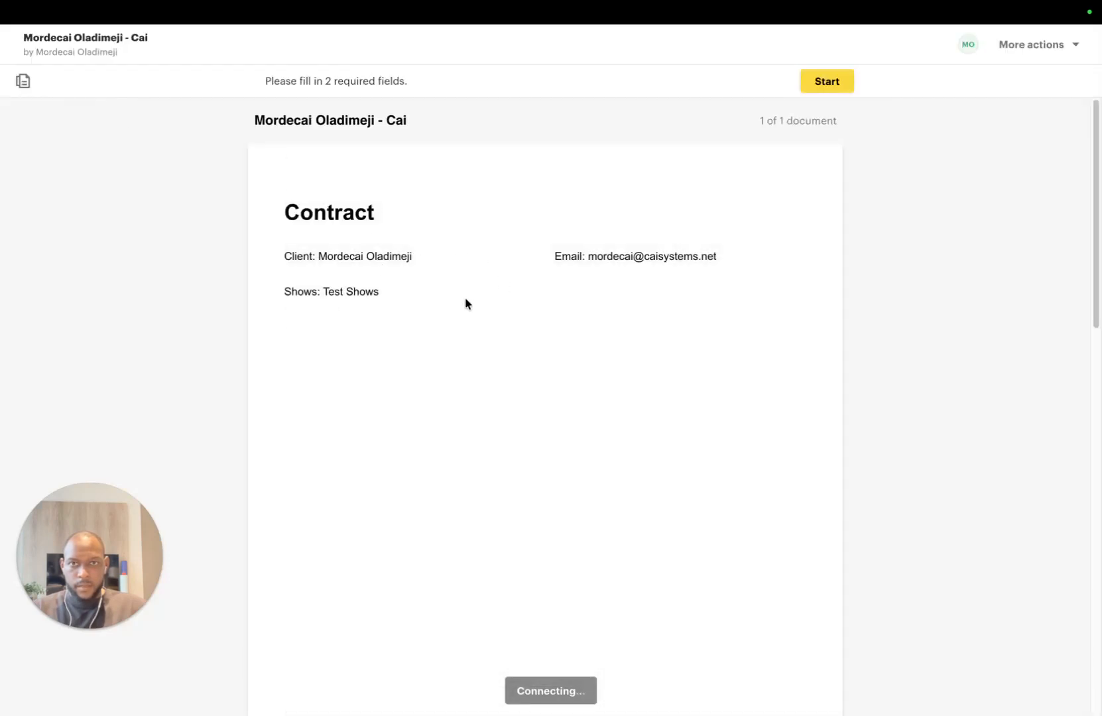
Step: Scroll the PandaDoc contract down to its unfilled date and Signature fields and back
scroll(531, 327, down, 10)
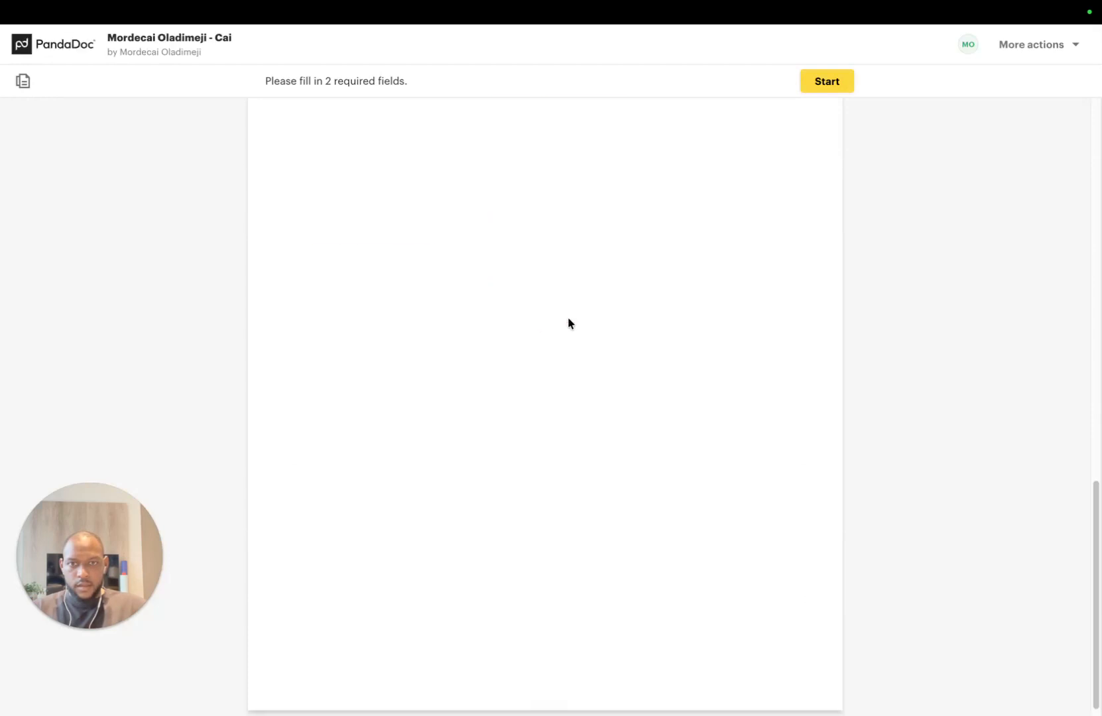
scroll(570, 320, up, 5)
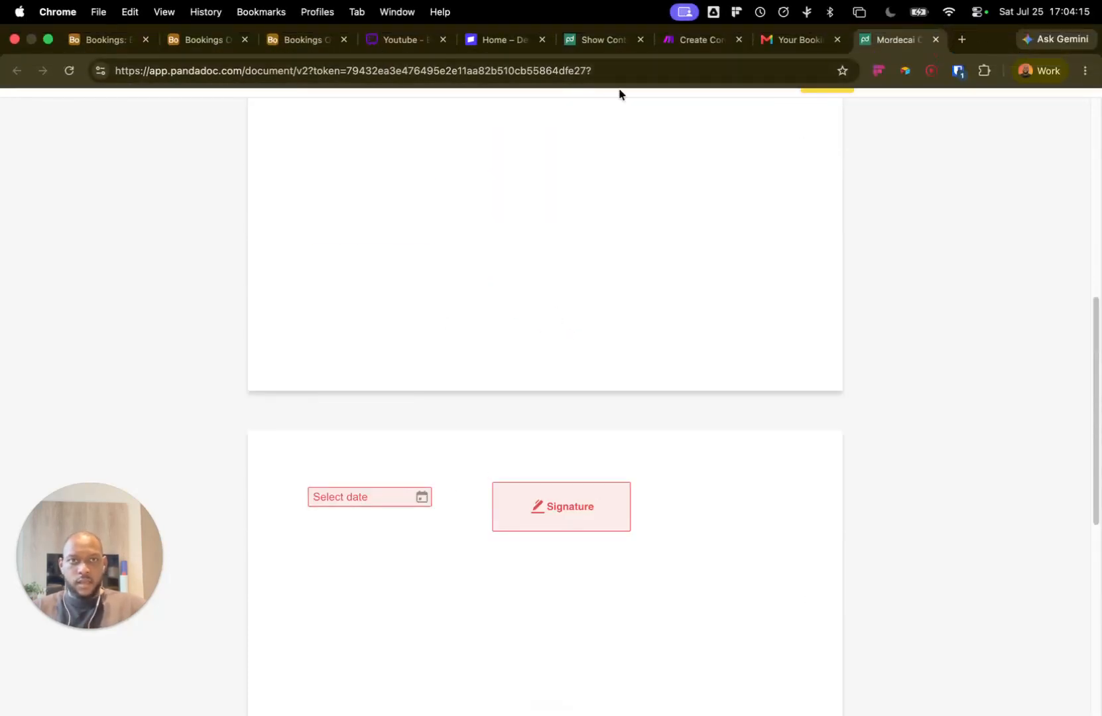
mouse_move(357, 6)
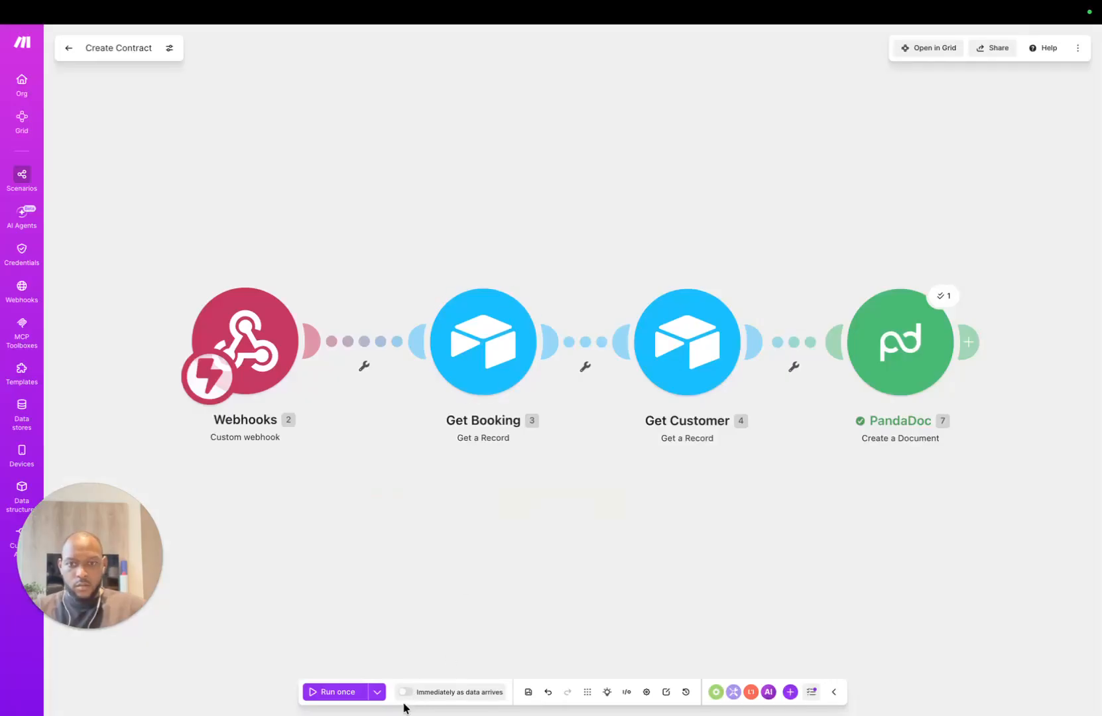
Step: Schedule Create Contract to run immediately as data arrives, max 100 runs, and save the scenario
click(403, 692)
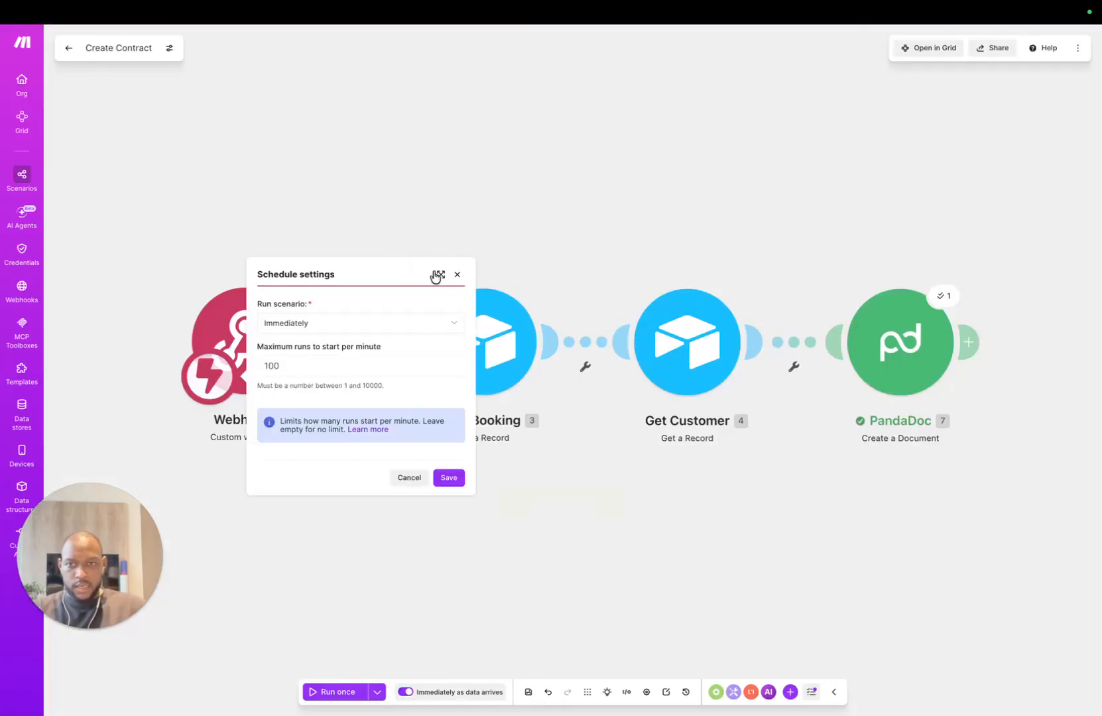
click(335, 368)
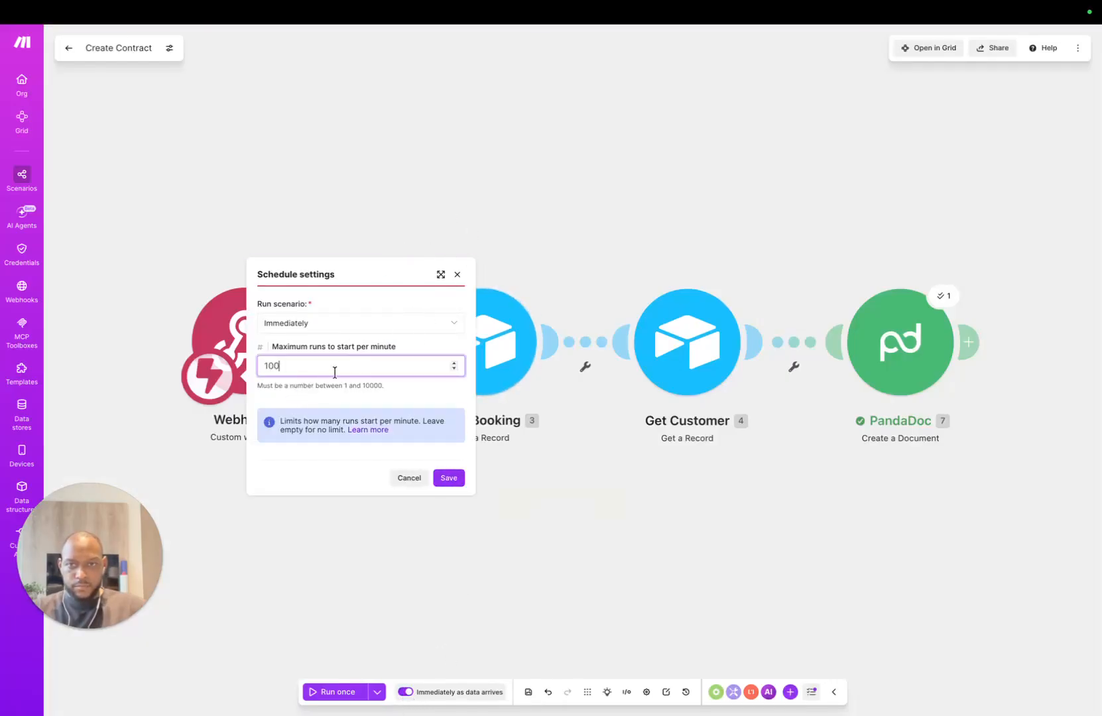
click(451, 480)
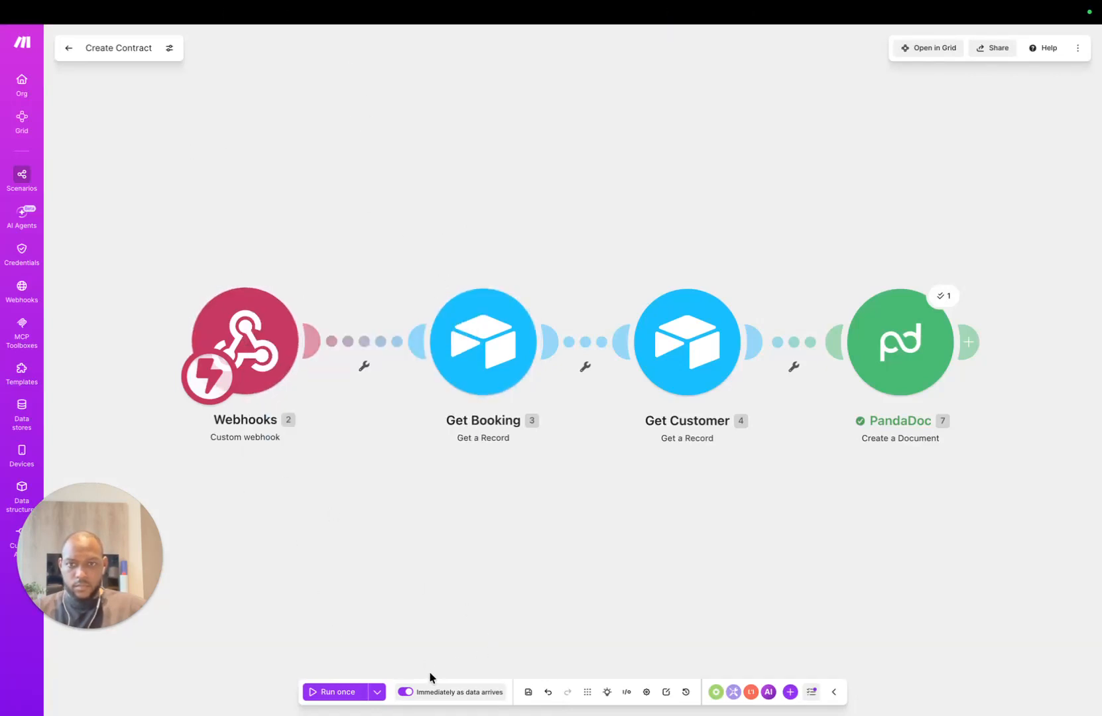
click(528, 692)
click(199, 40)
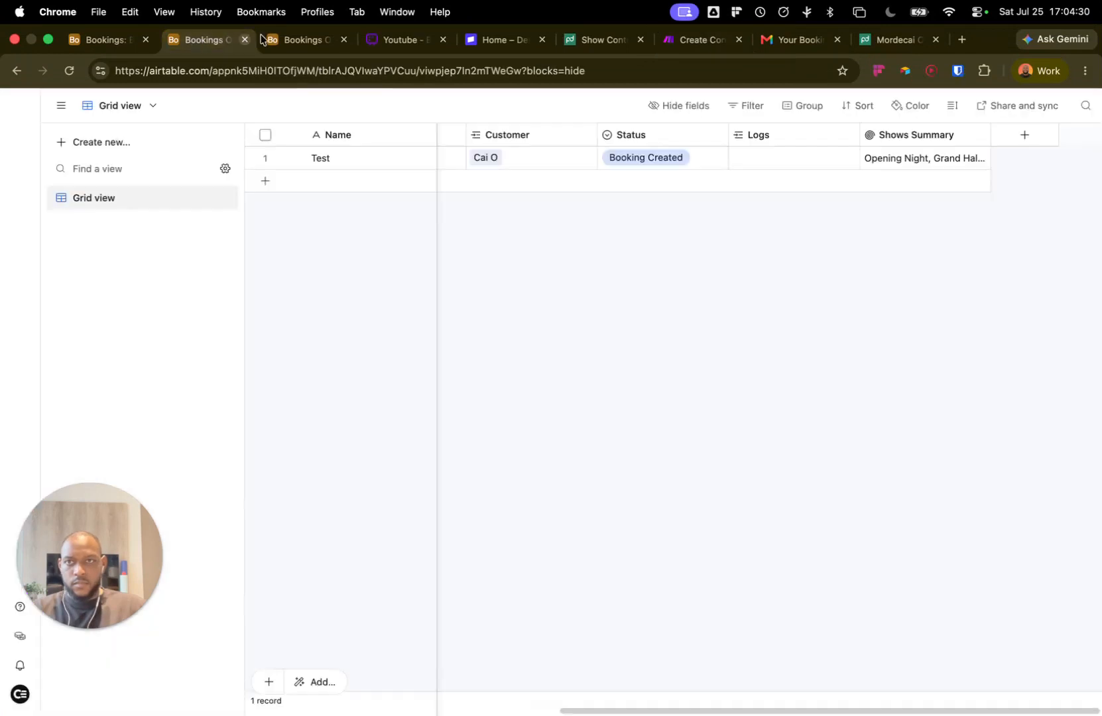
Step: Publish the Bookings OS interface from its Kanban page
click(125, 40)
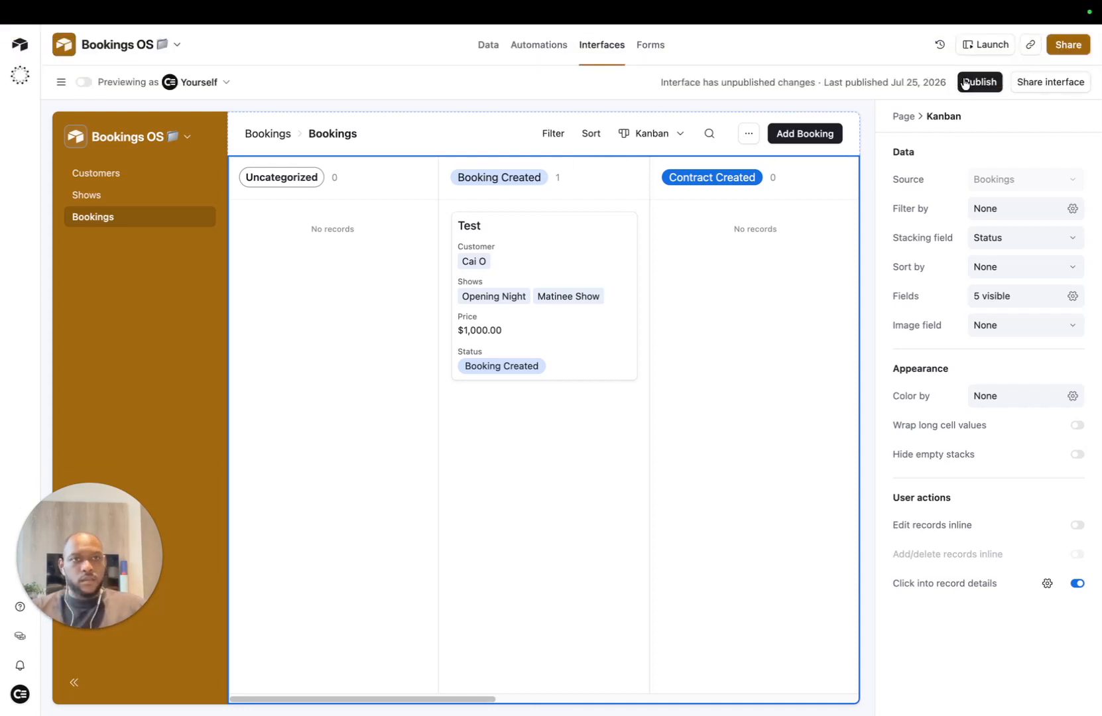
click(965, 82)
click(689, 449)
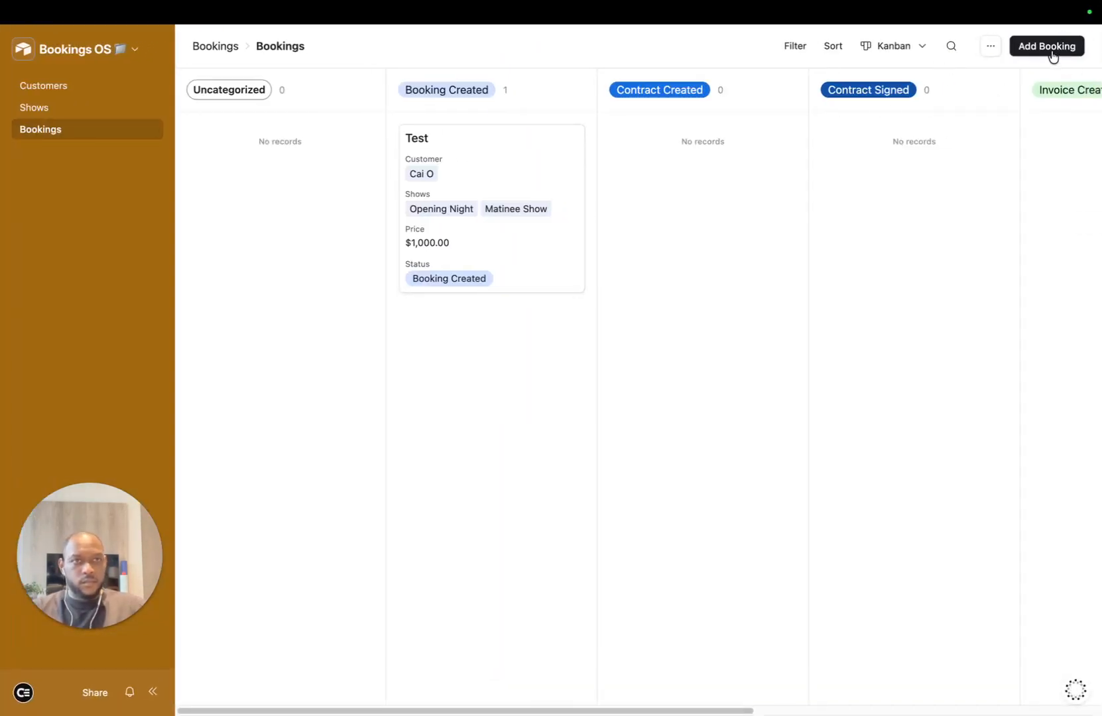
Step: Create 'Test Booking' for a customer with Opening Night and Matinee Show, priced $1,000.00
click(1061, 47)
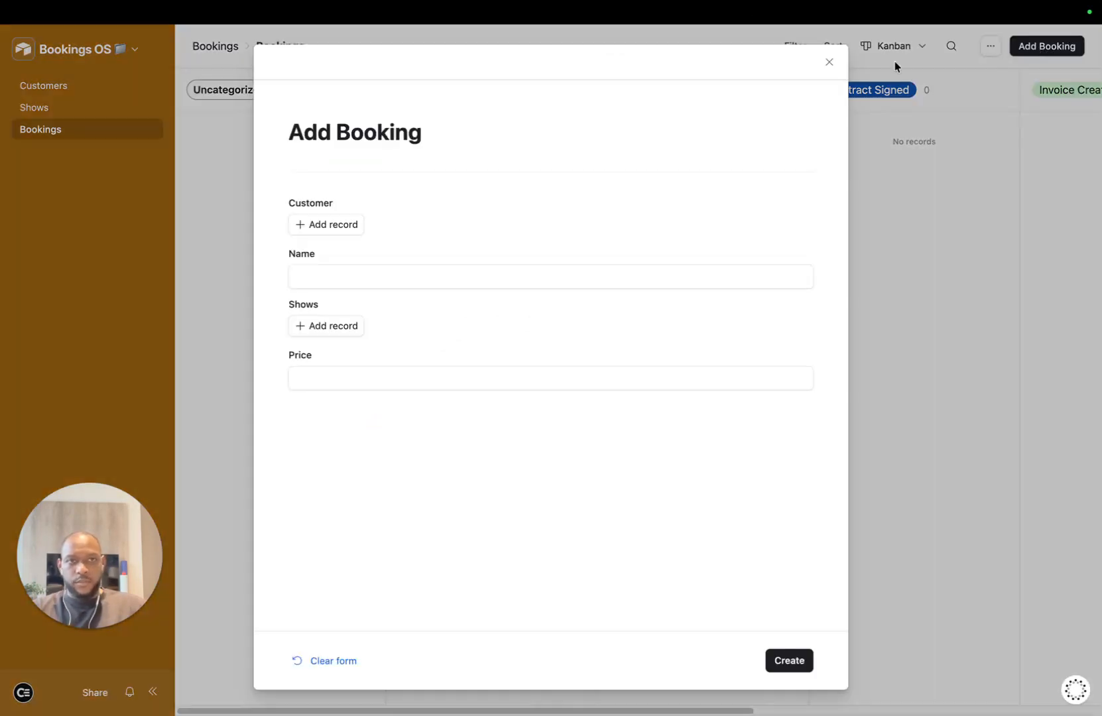
click(321, 228)
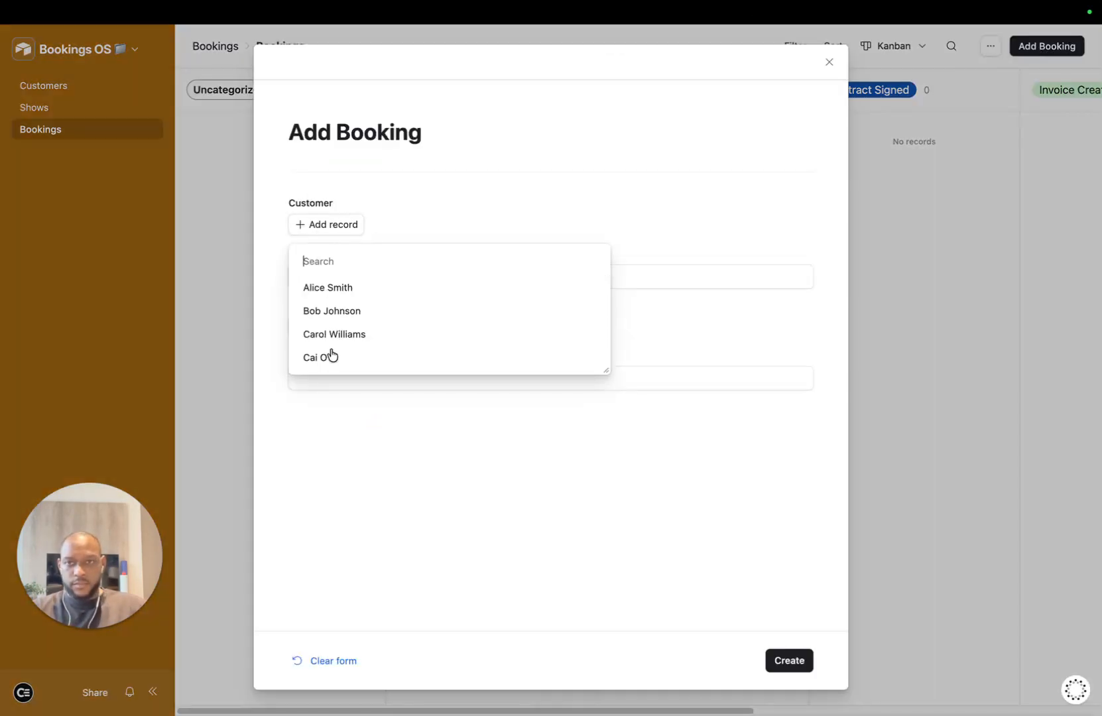
click(330, 361)
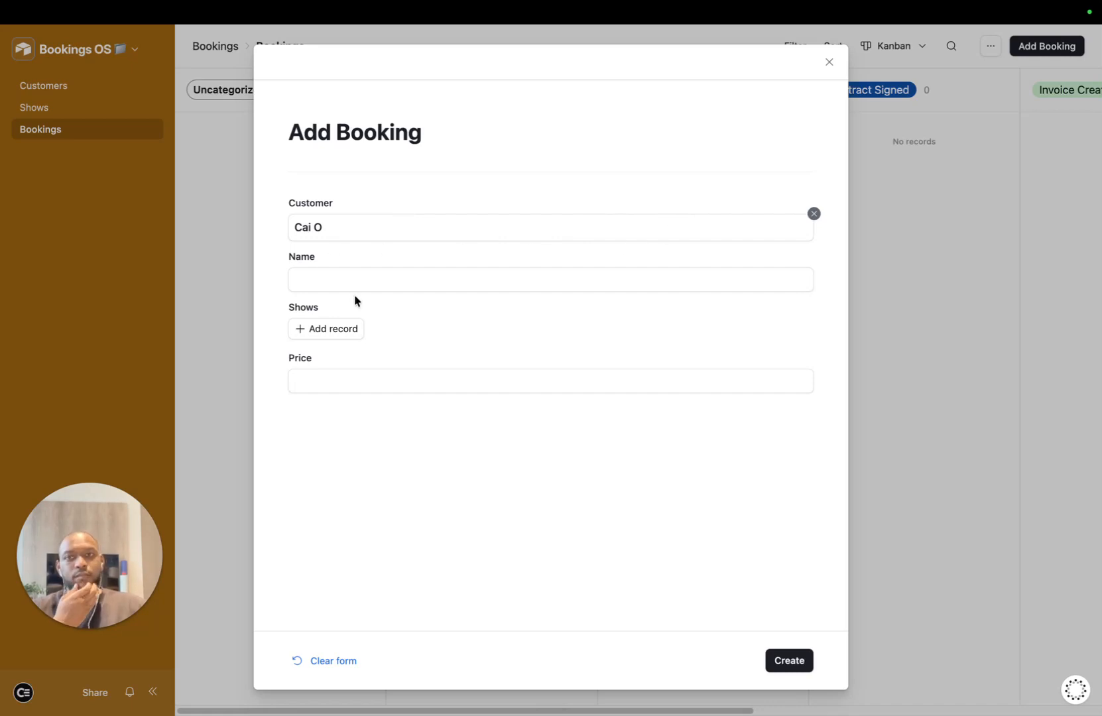
click(393, 281)
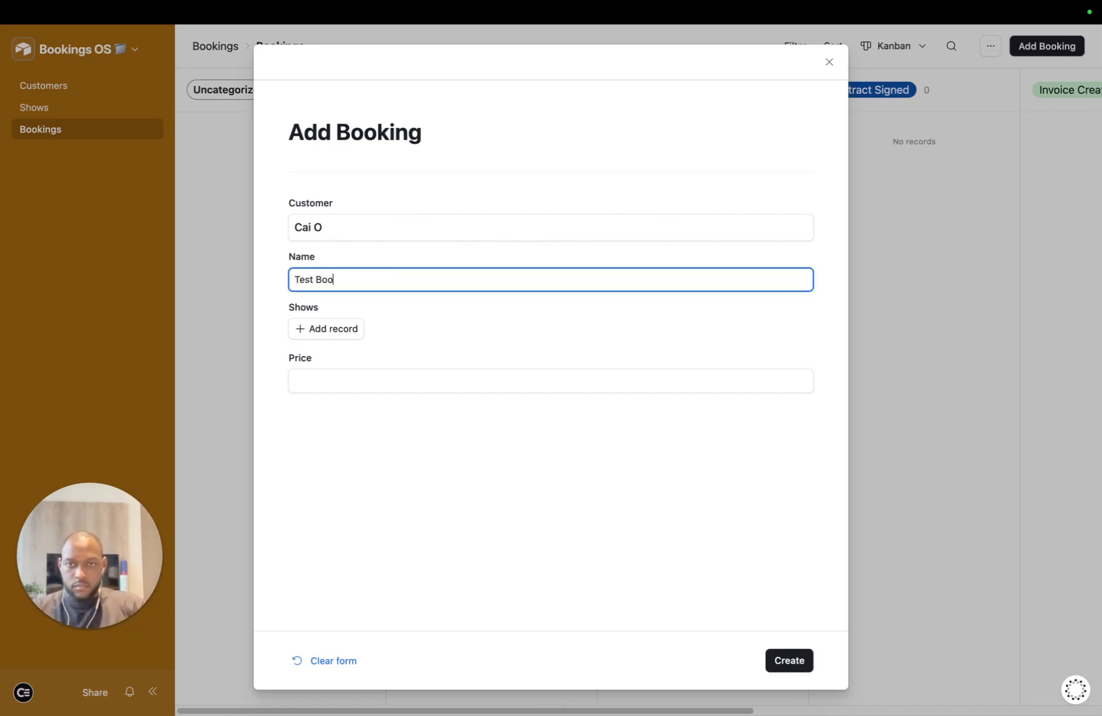
click(344, 330)
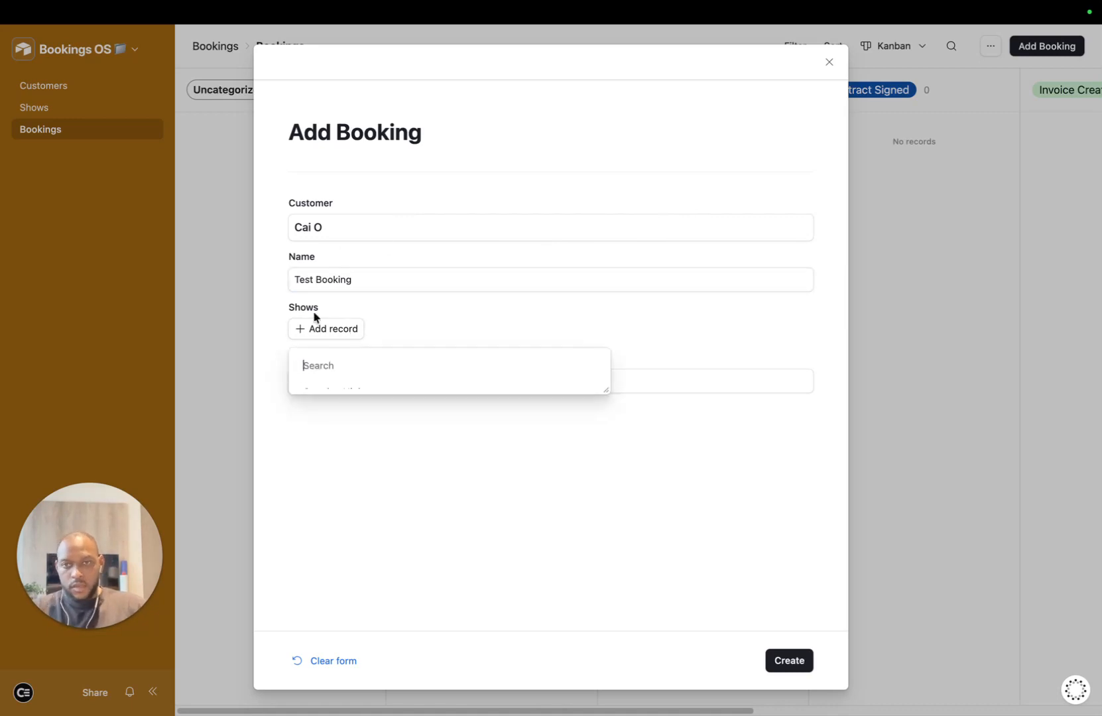
click(361, 395)
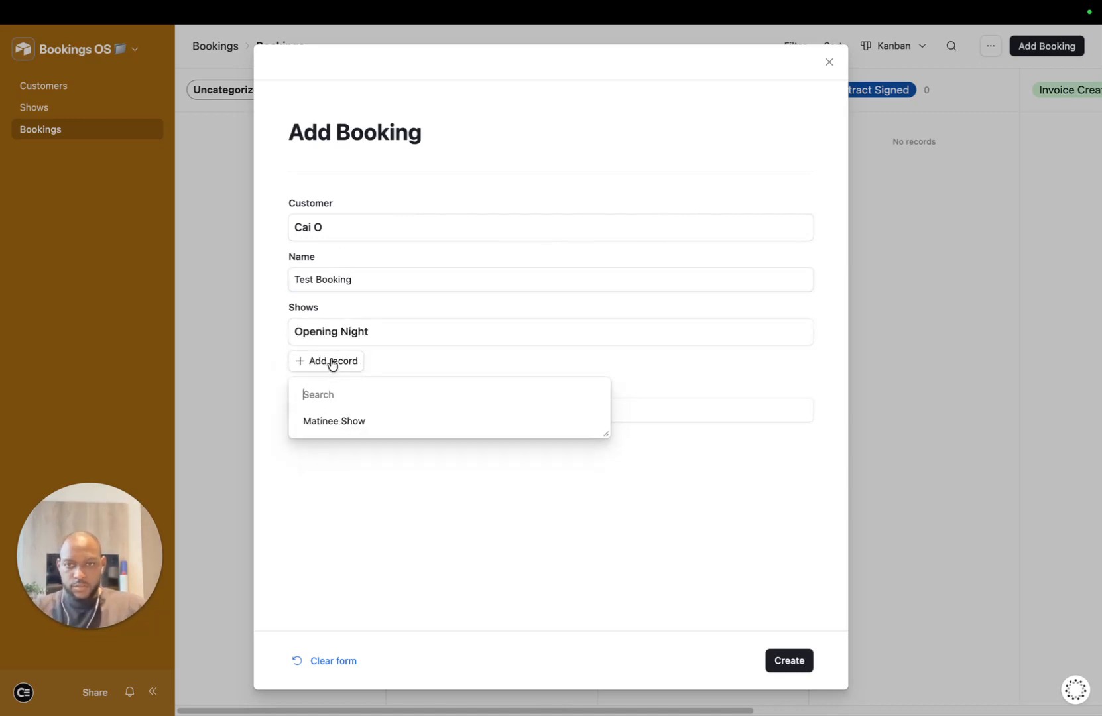
click(344, 421)
click(276, 347)
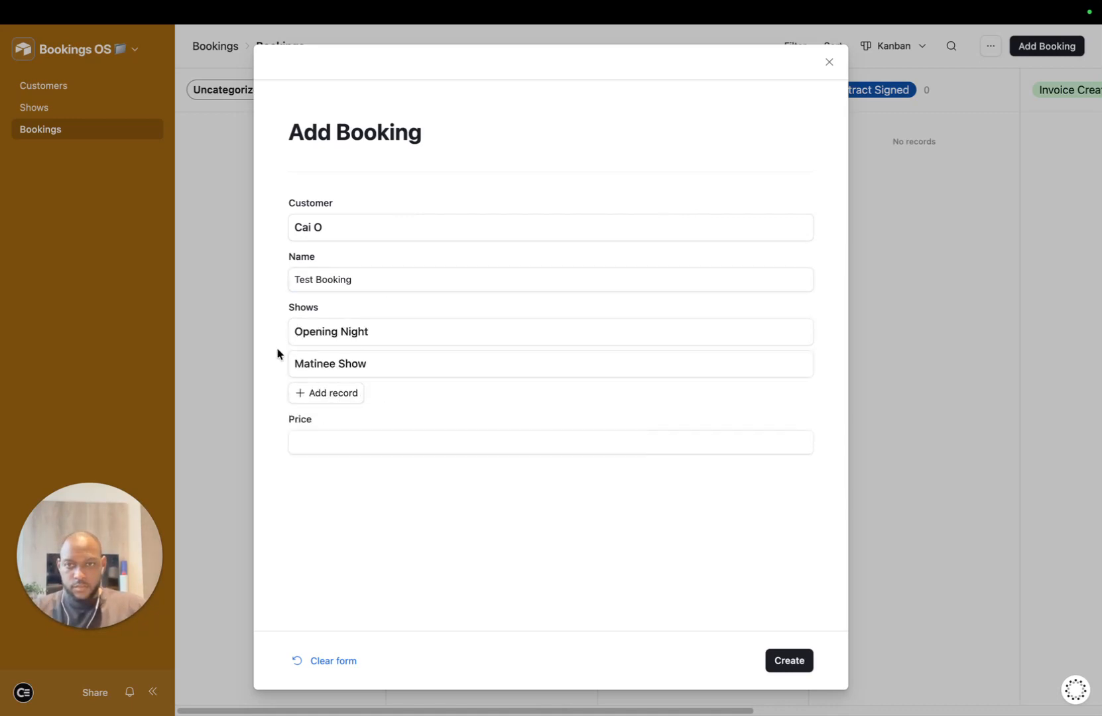
click(349, 445)
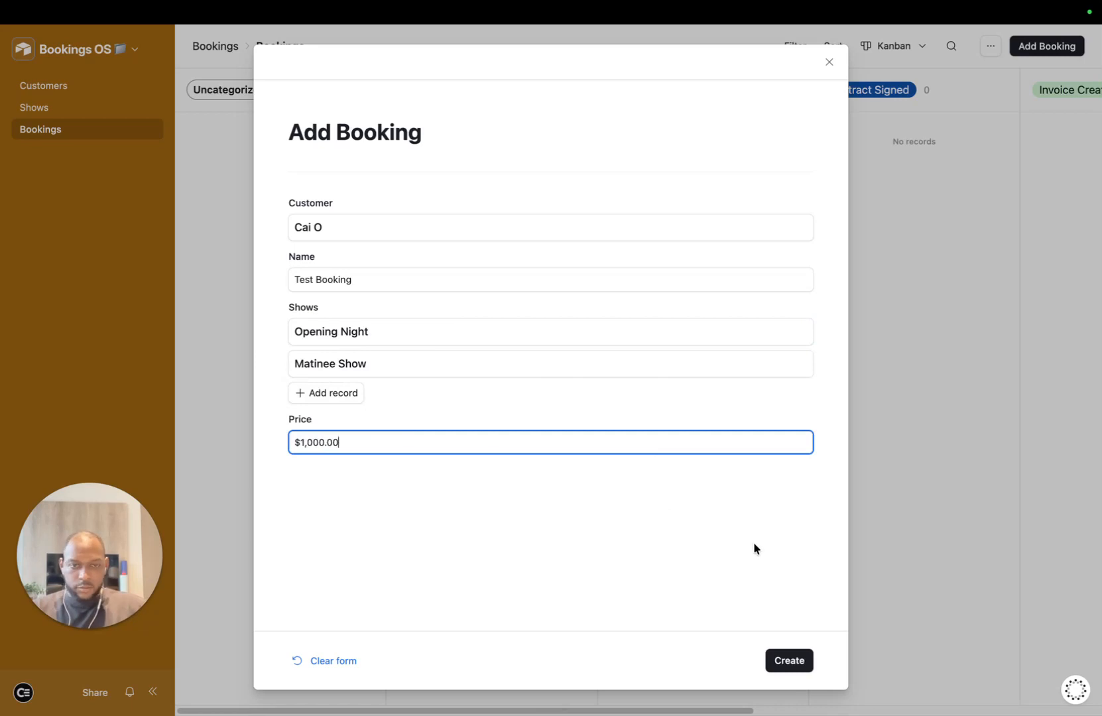
click(795, 668)
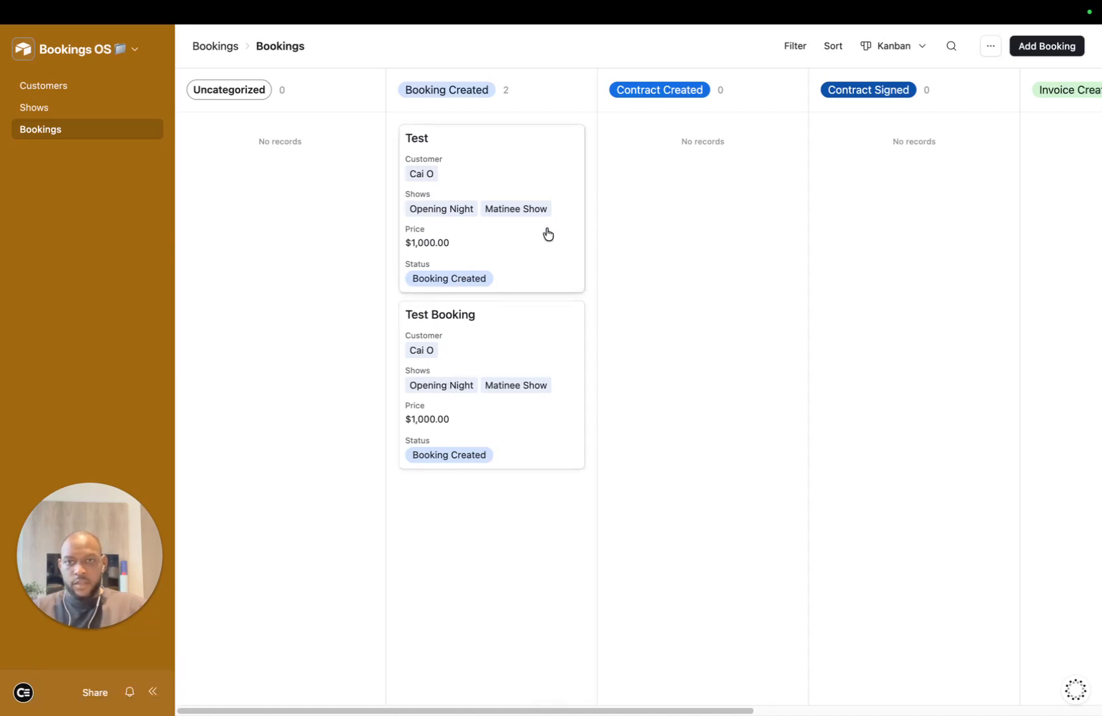
click(511, 40)
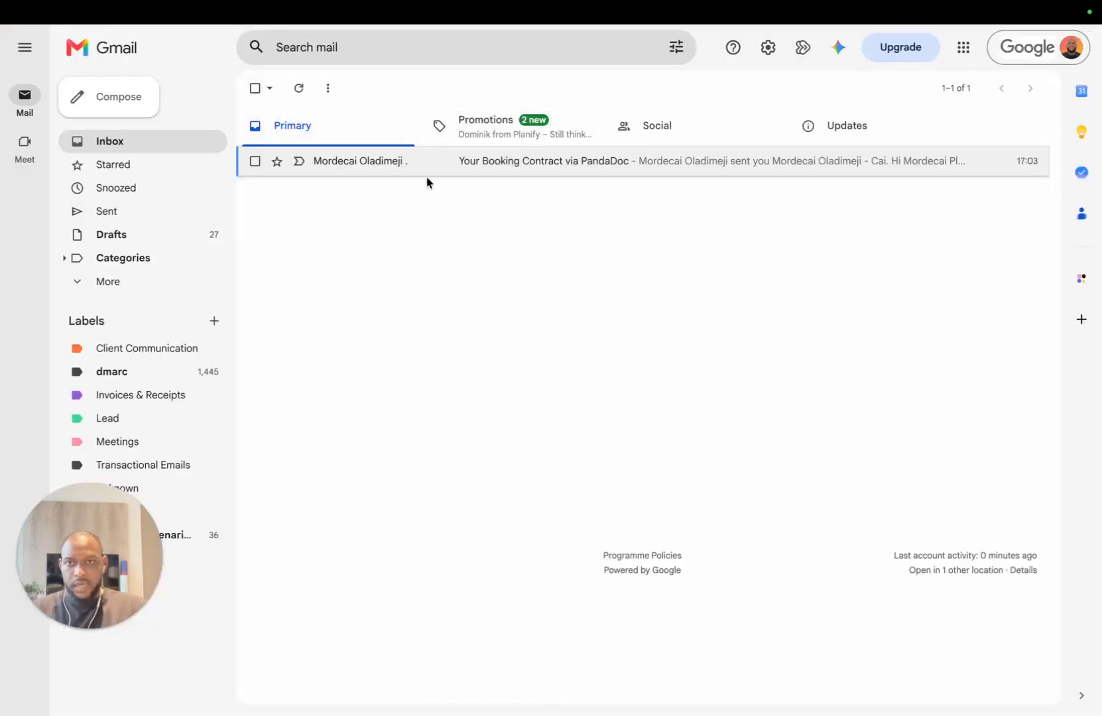
Step: Leave the Make editor for the Create Contract overview showing 9 credits and 1.4 KB transferred
click(668, 41)
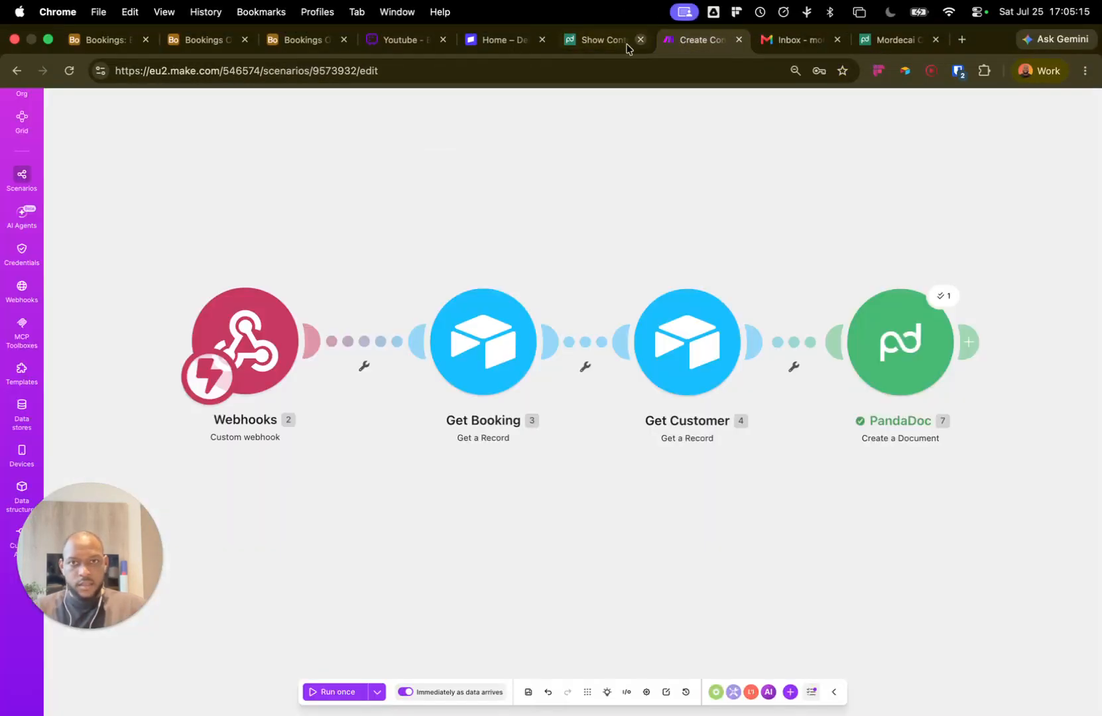
click(68, 50)
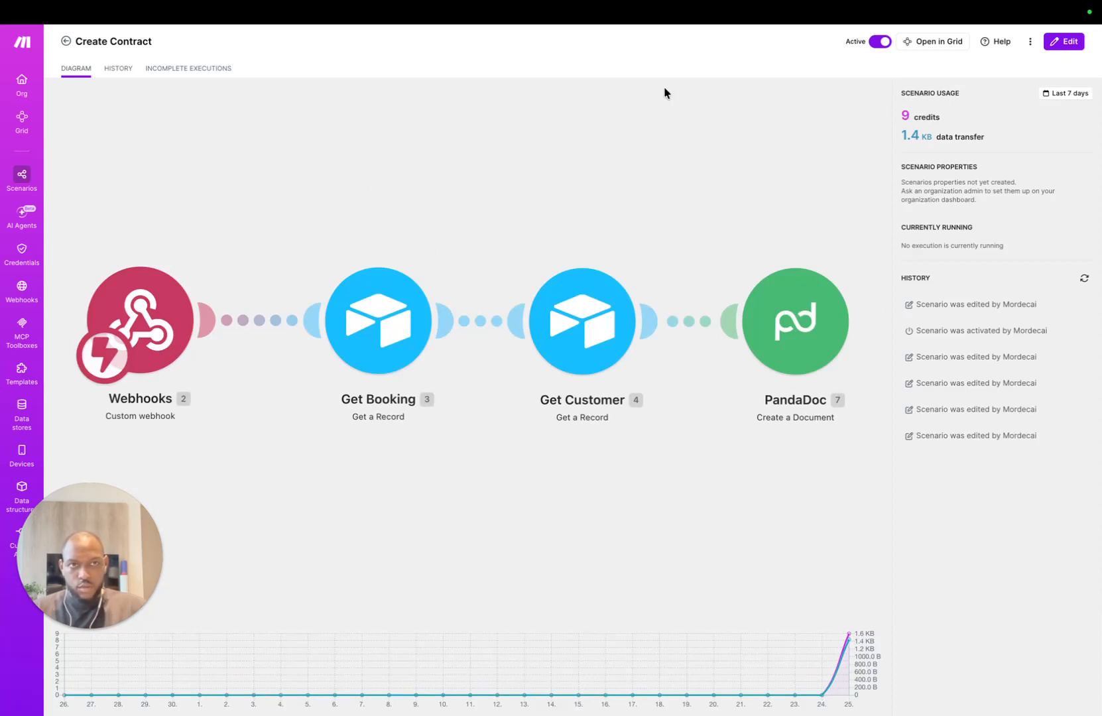
Step: Turn on Generate Contract and switch Test Booking's status to Contract Created, then back to Booking Created
click(303, 39)
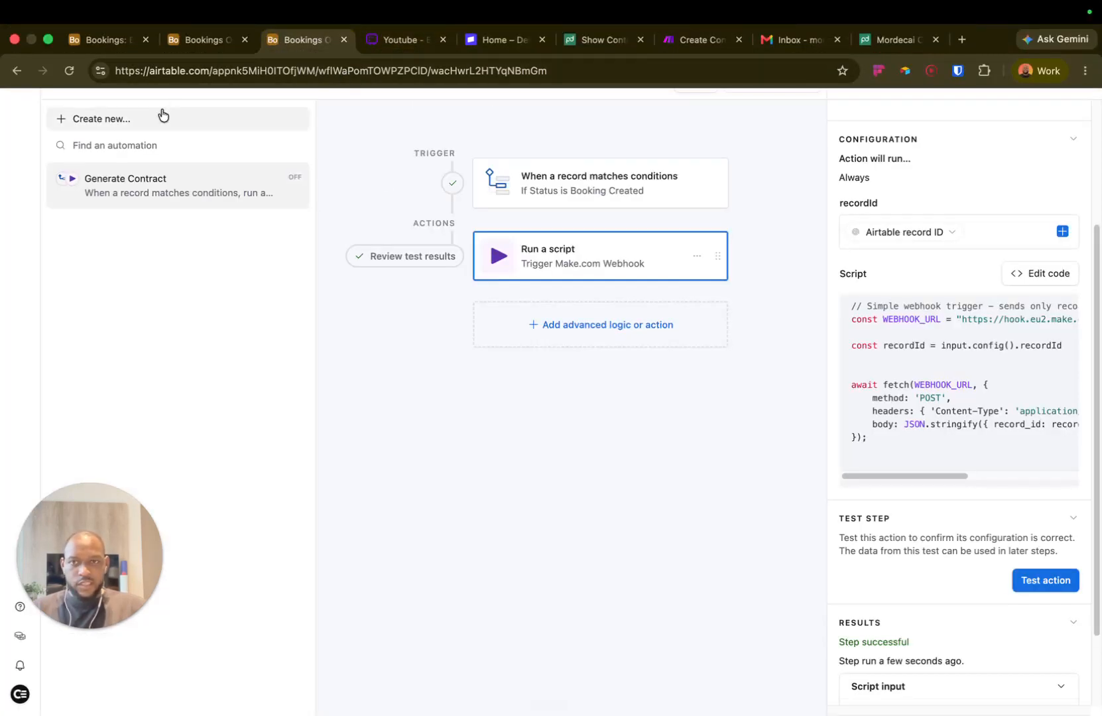
click(159, 82)
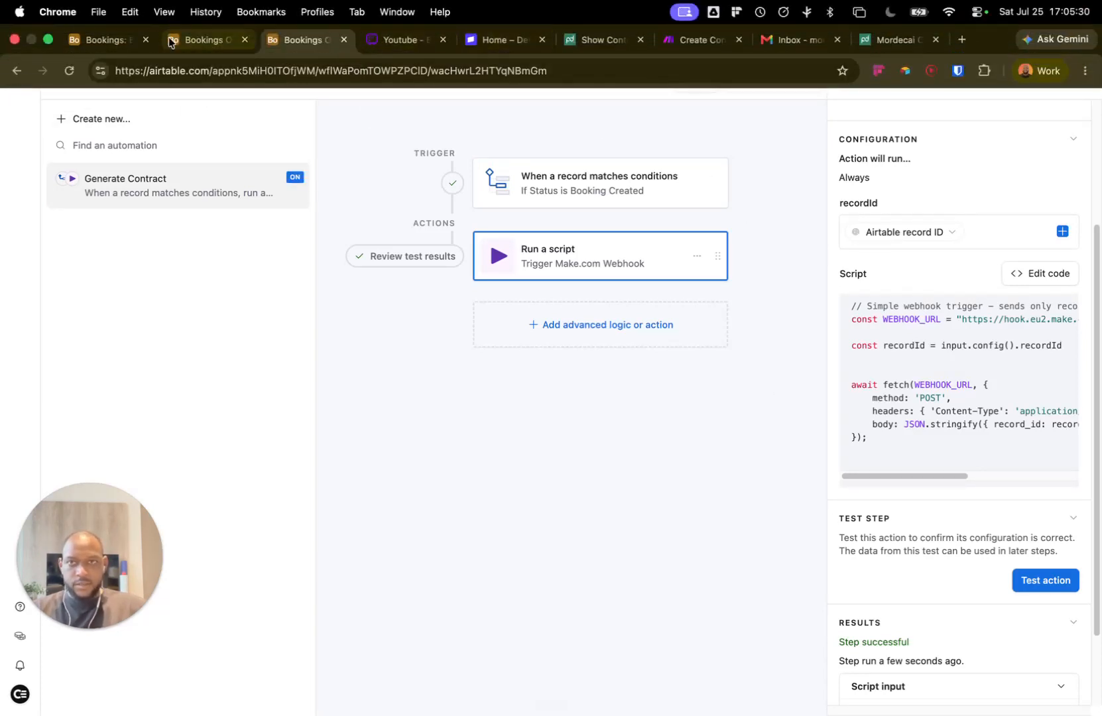
click(205, 37)
click(658, 284)
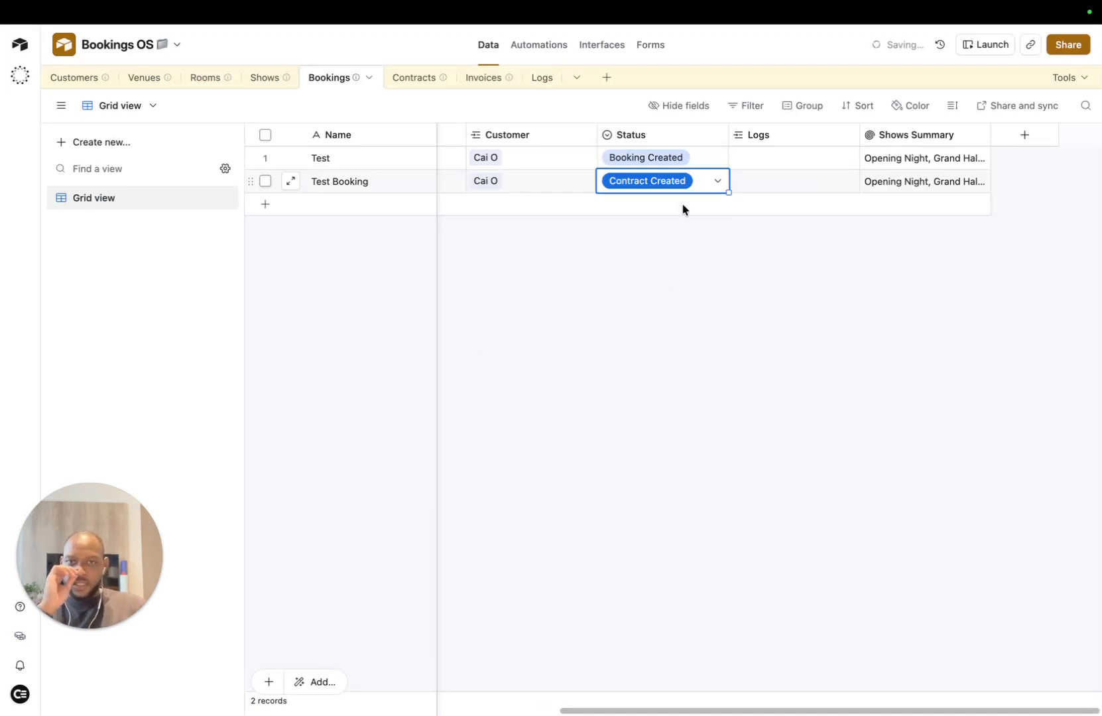
click(708, 182)
click(643, 259)
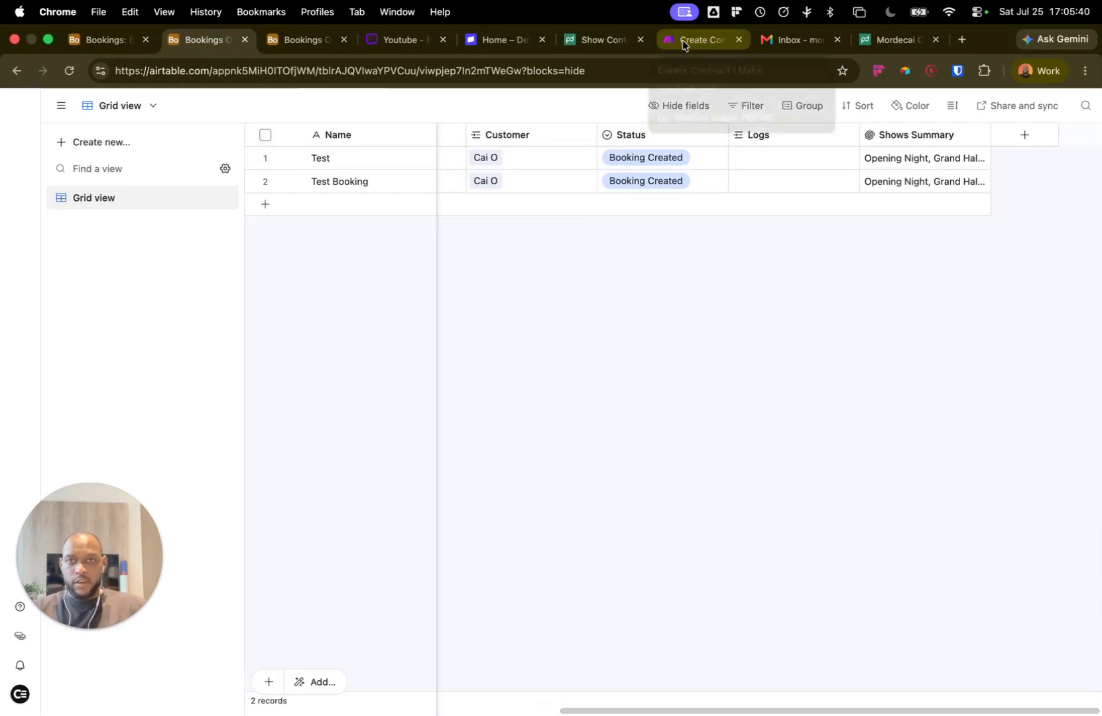
Step: Check the Create Contract History for the latest successful run, then go to the Gmail inbox
click(705, 39)
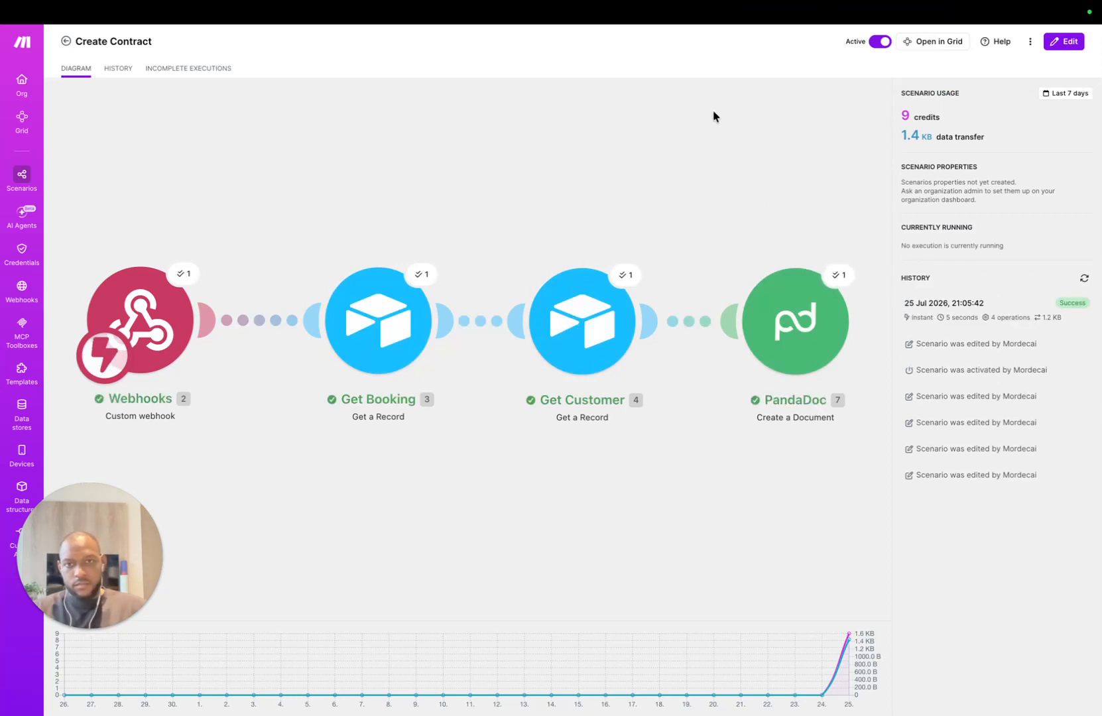
mouse_move(656, 5)
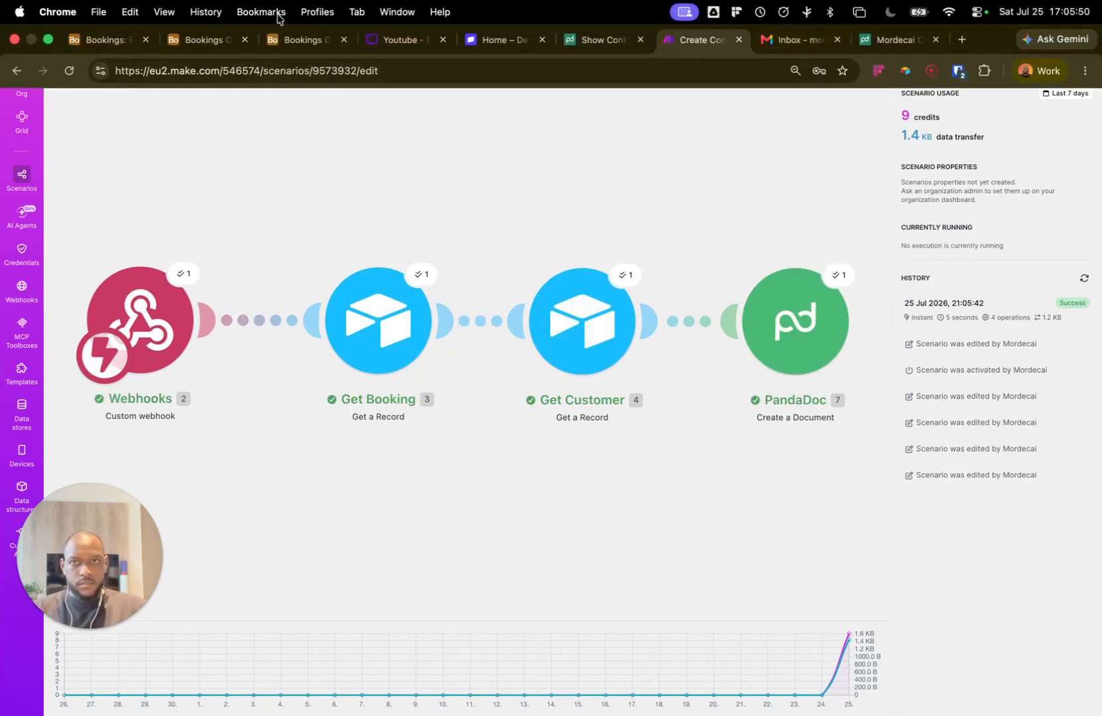
click(795, 44)
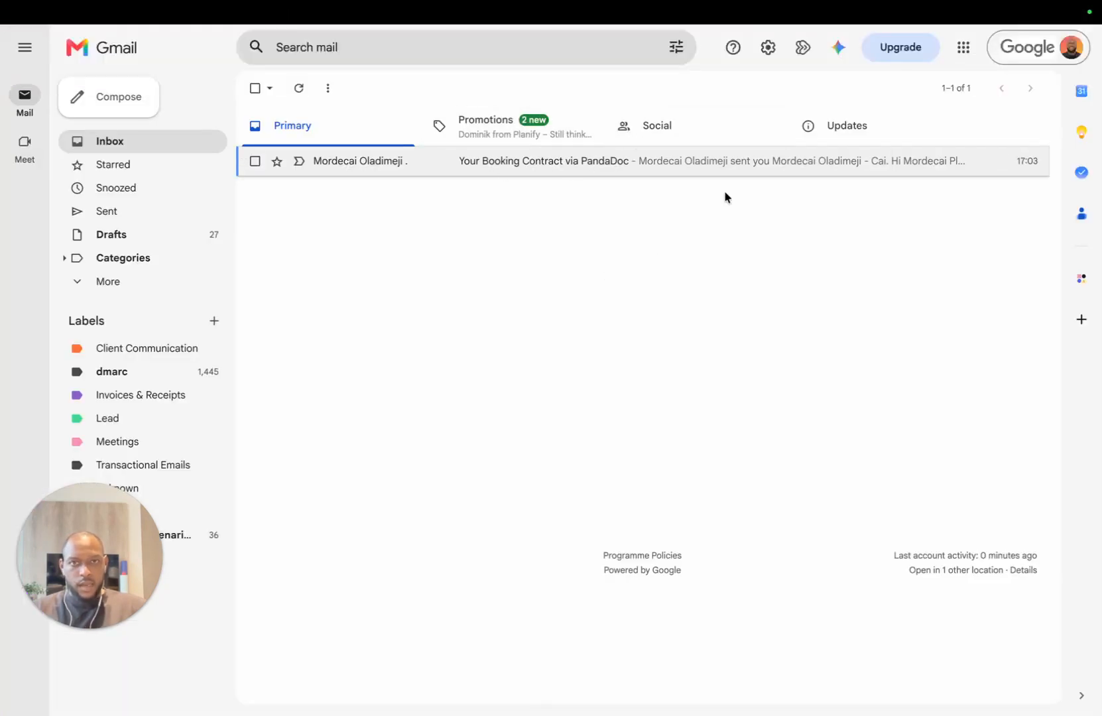
Step: Confirm the 'Your Booking Contract via PandaDoc' email in the Primary inbox, checking the account panel
click(1062, 50)
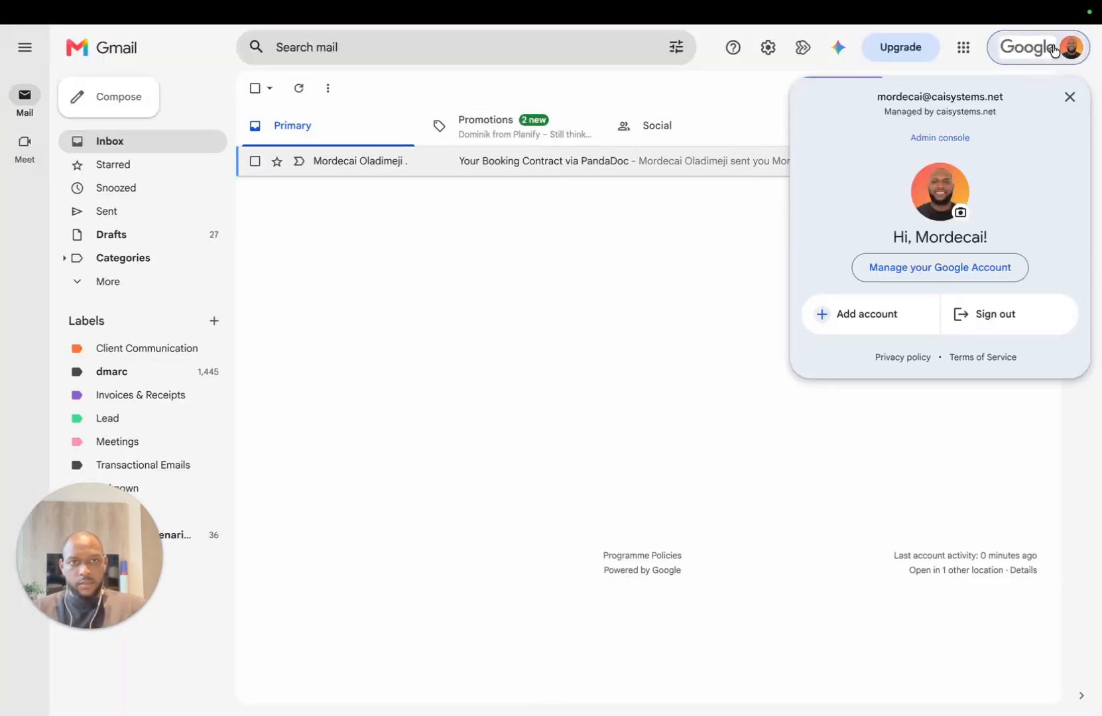
click(1061, 50)
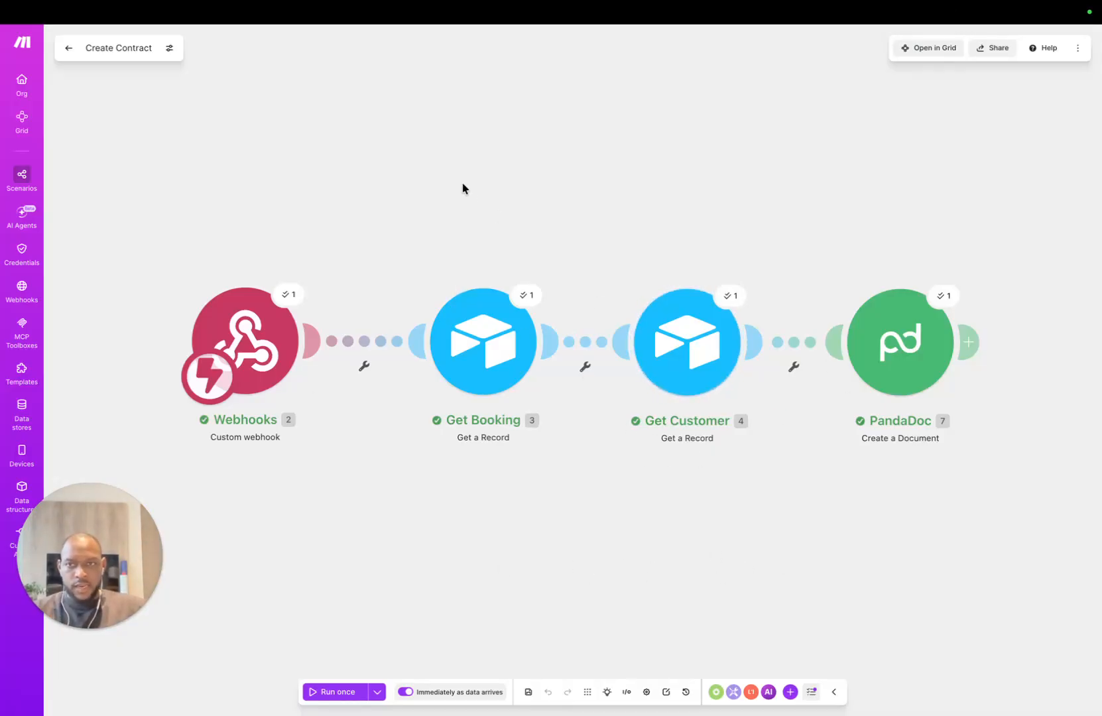
Step: Add an Airtable Update a Record module after PandaDoc, then unlink it and move it below
drag(763, 194, 659, 162)
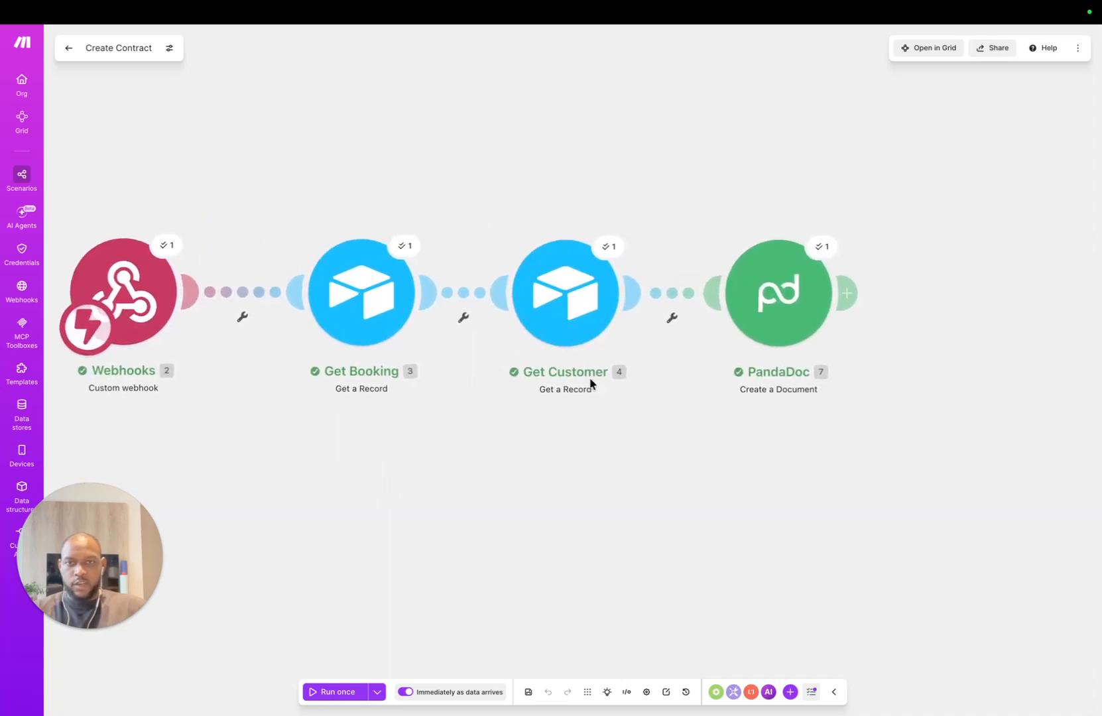
drag(775, 487, 594, 524)
click(635, 317)
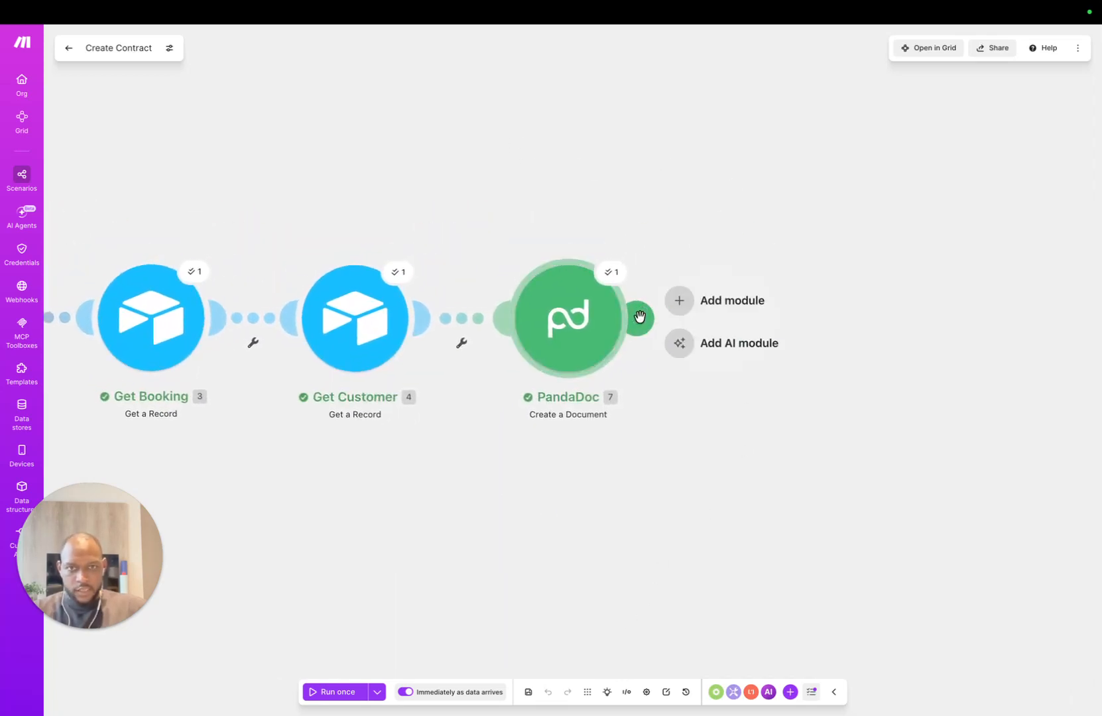
click(698, 299)
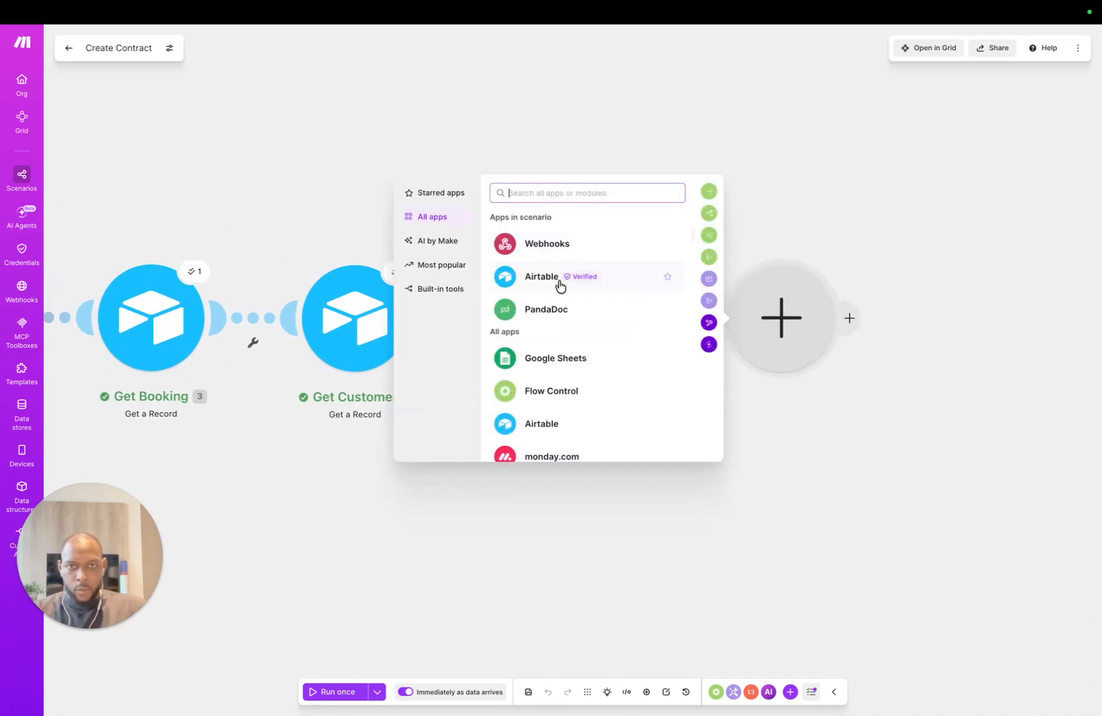
click(562, 279)
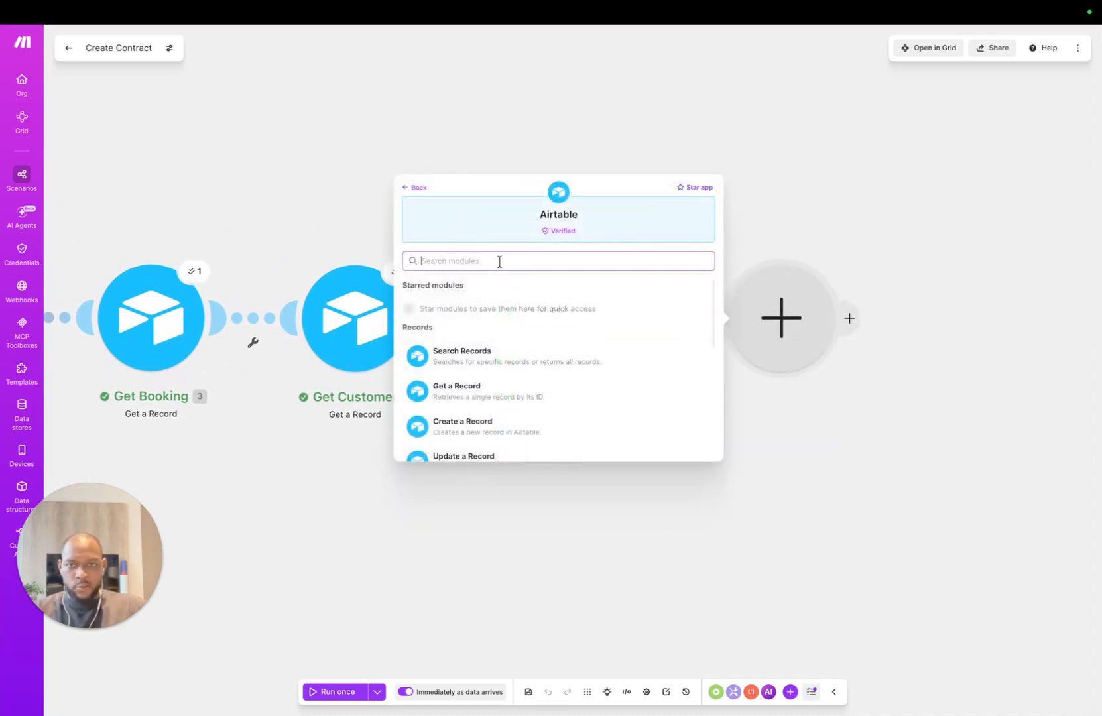
scroll(475, 406, down, 3)
click(504, 378)
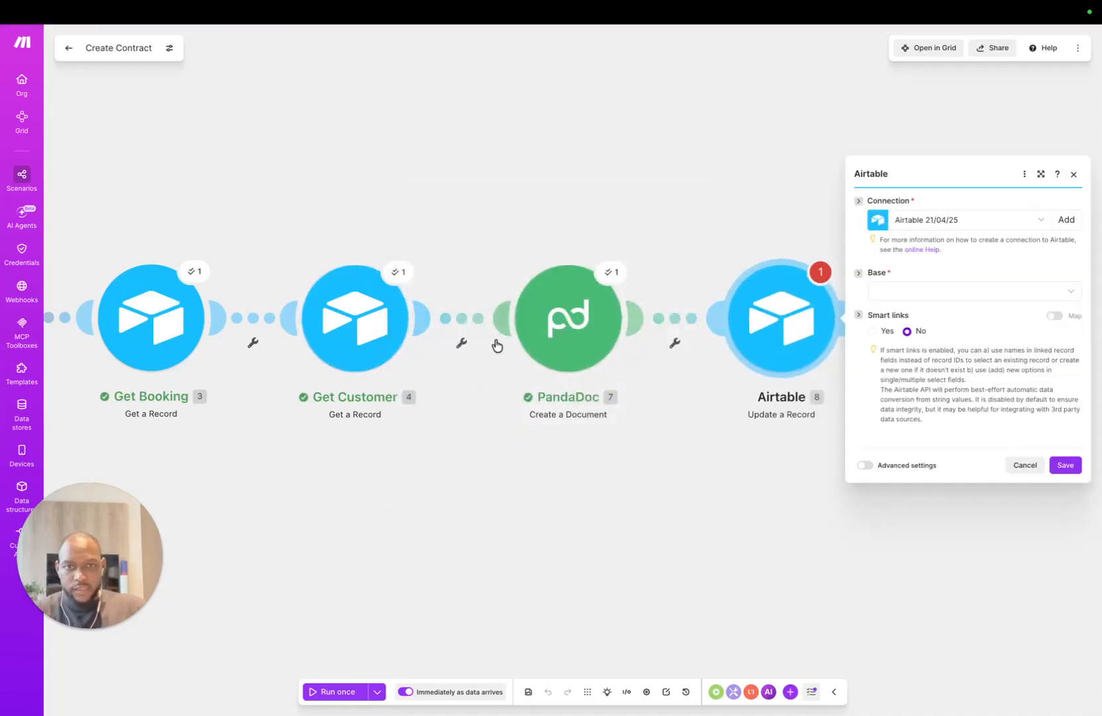
drag(782, 337, 725, 169)
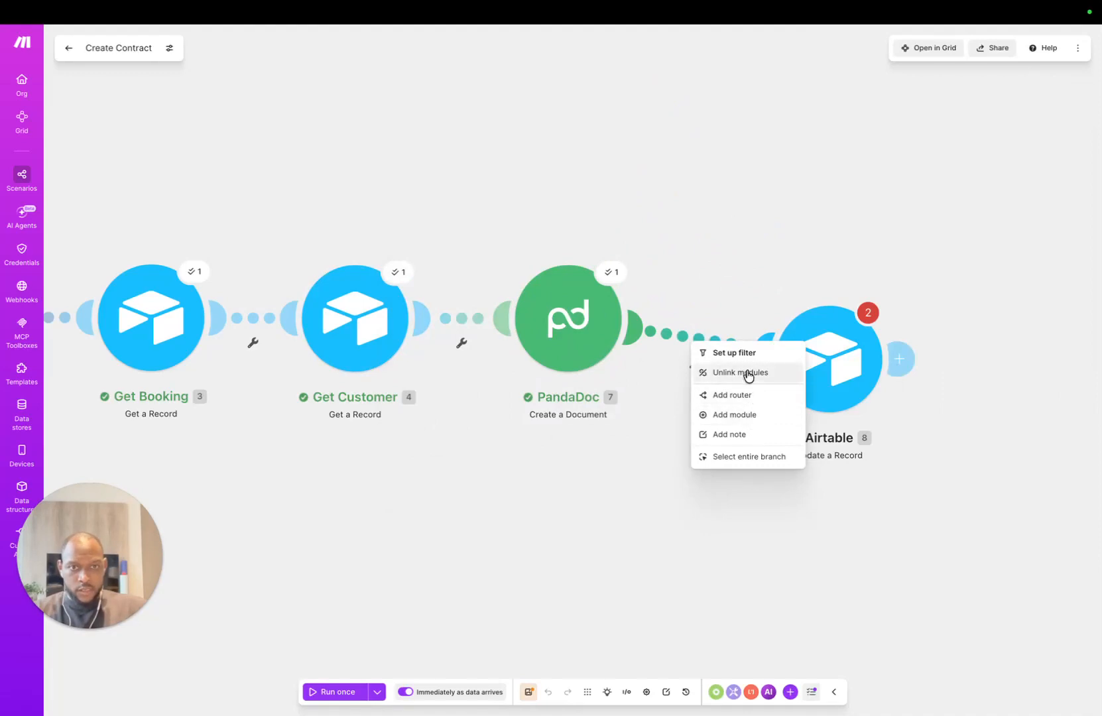
click(747, 373)
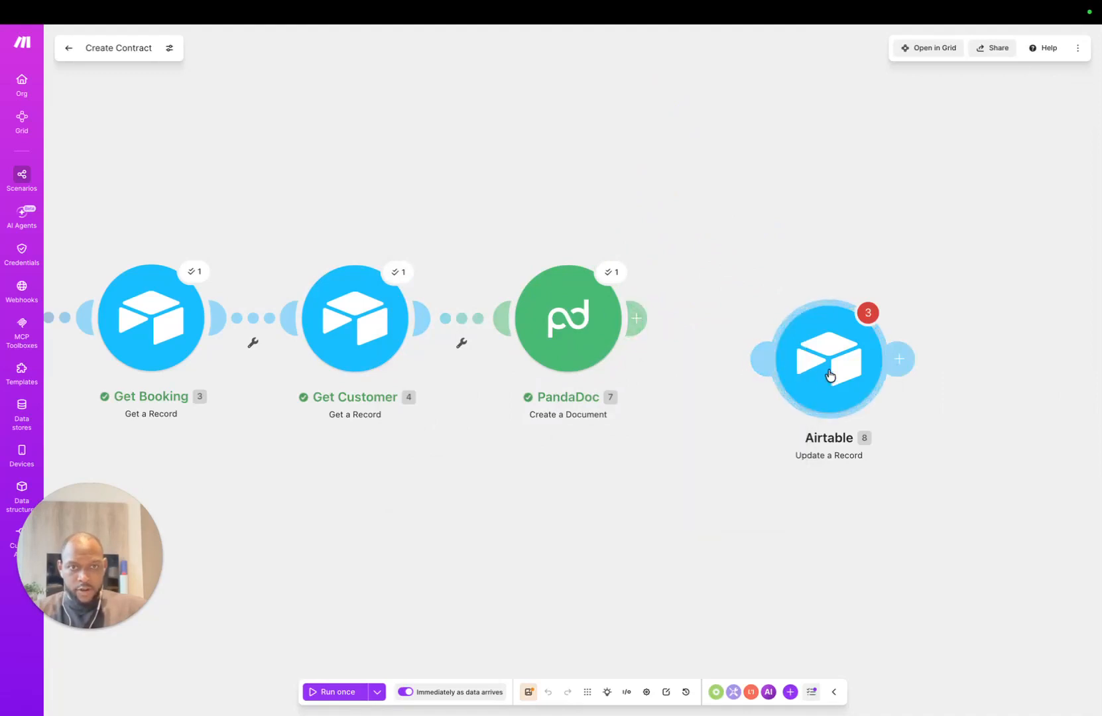
drag(828, 375, 830, 512)
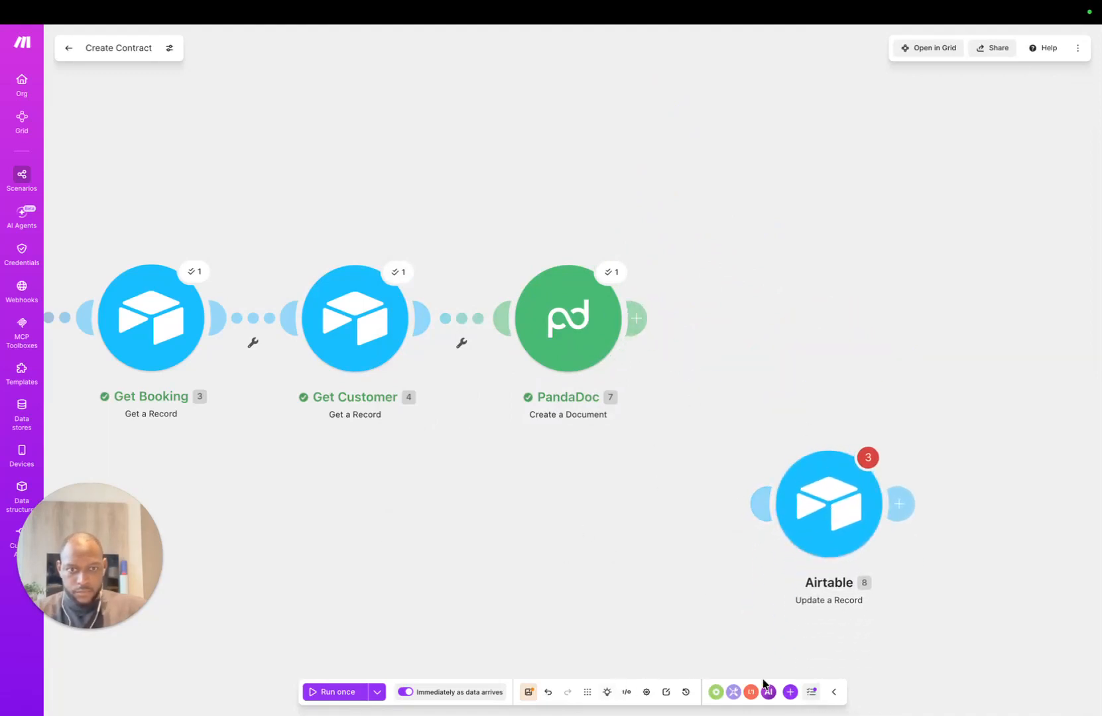
Step: Add an Airtable Create a Record module targeting the Bookings OS base's Contracts table
right_click(779, 286)
click(806, 300)
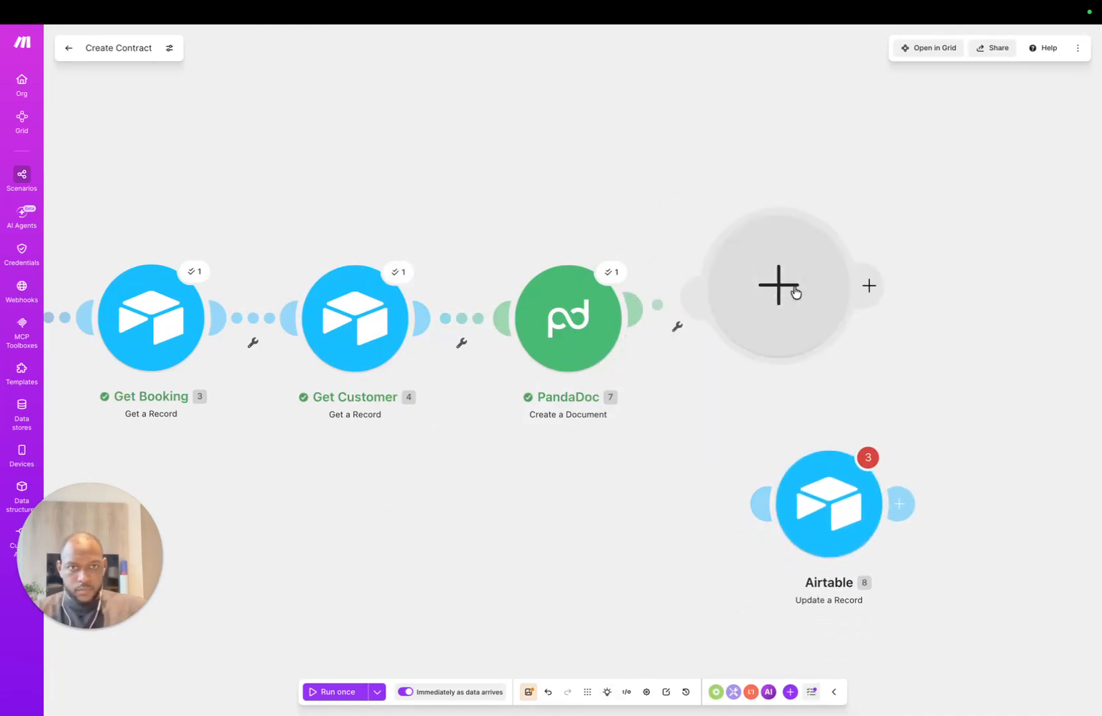
click(542, 245)
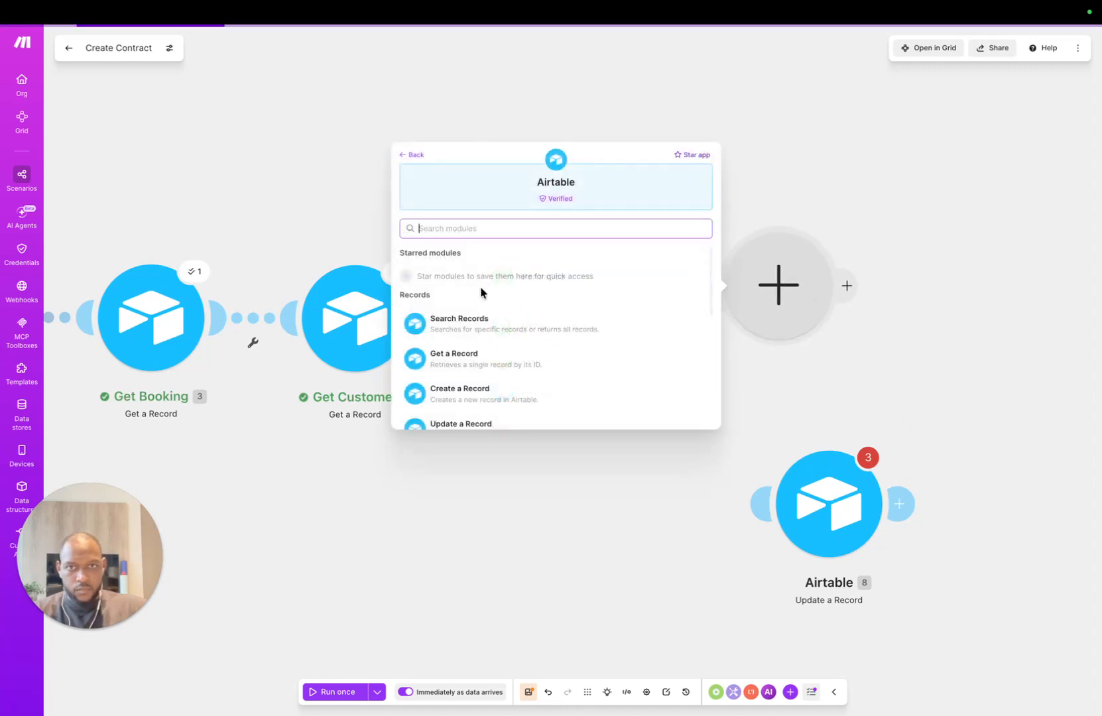
click(492, 294)
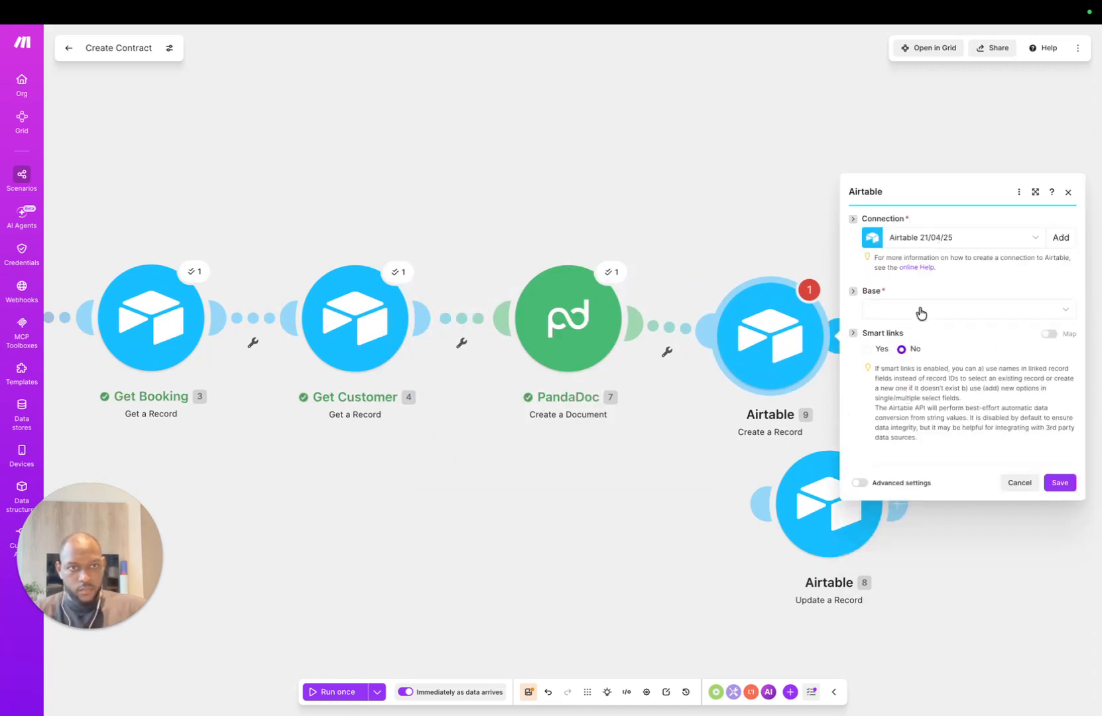
click(920, 309)
text(boo)
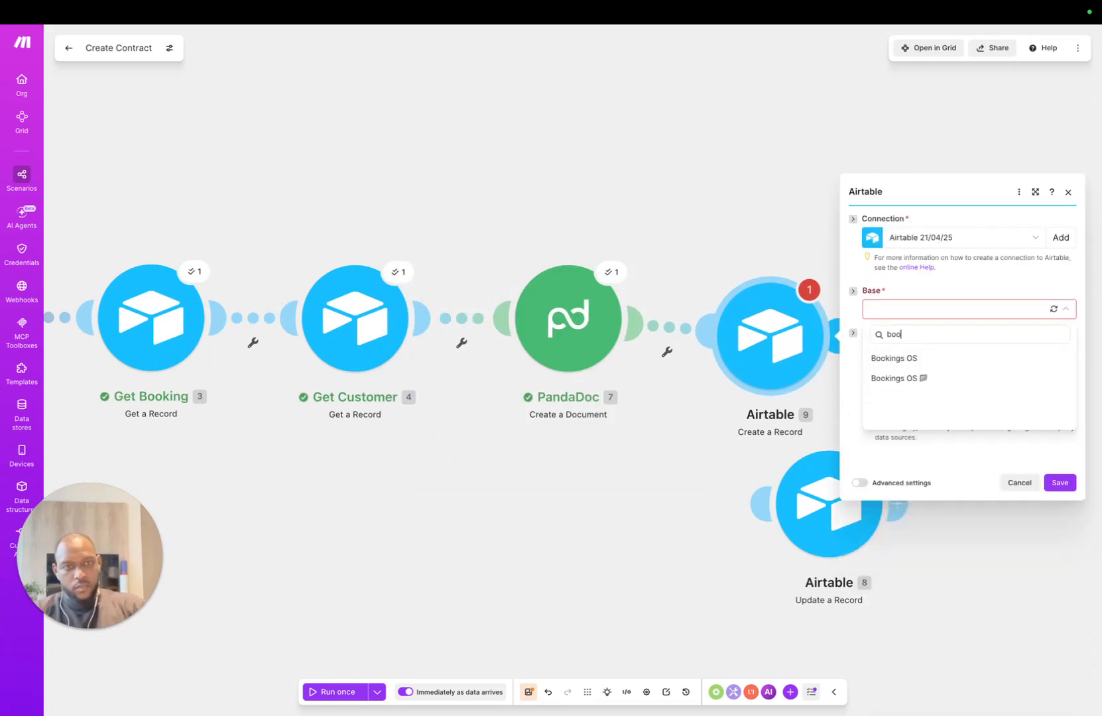
text(ki)
click(955, 380)
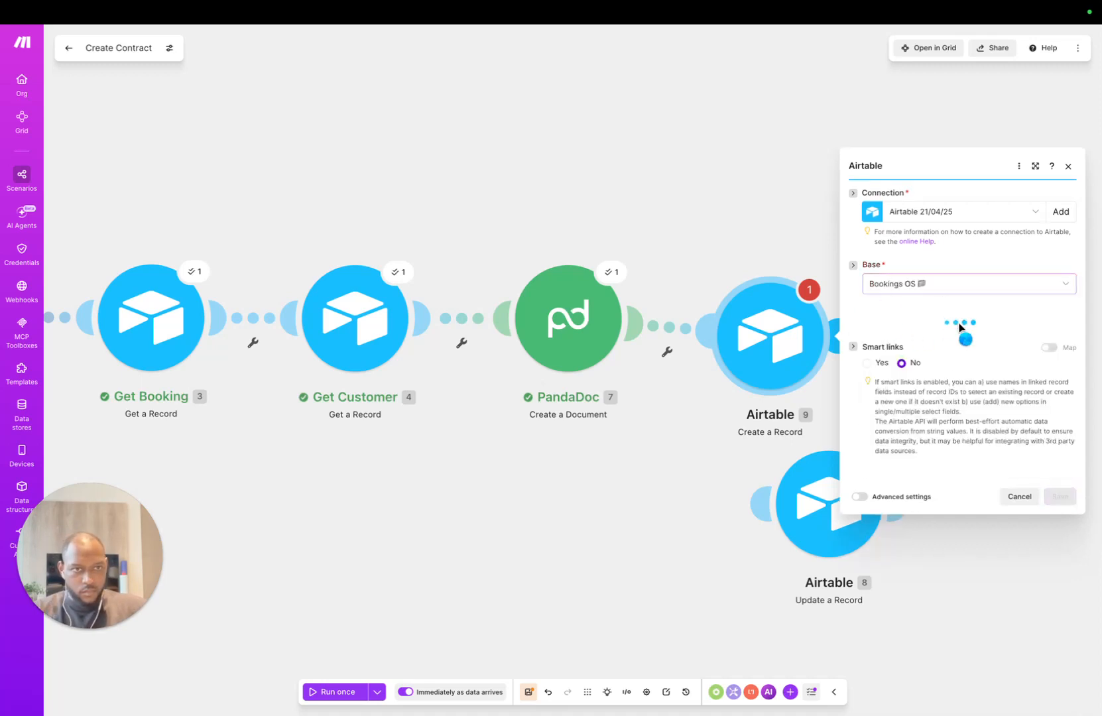
click(922, 324)
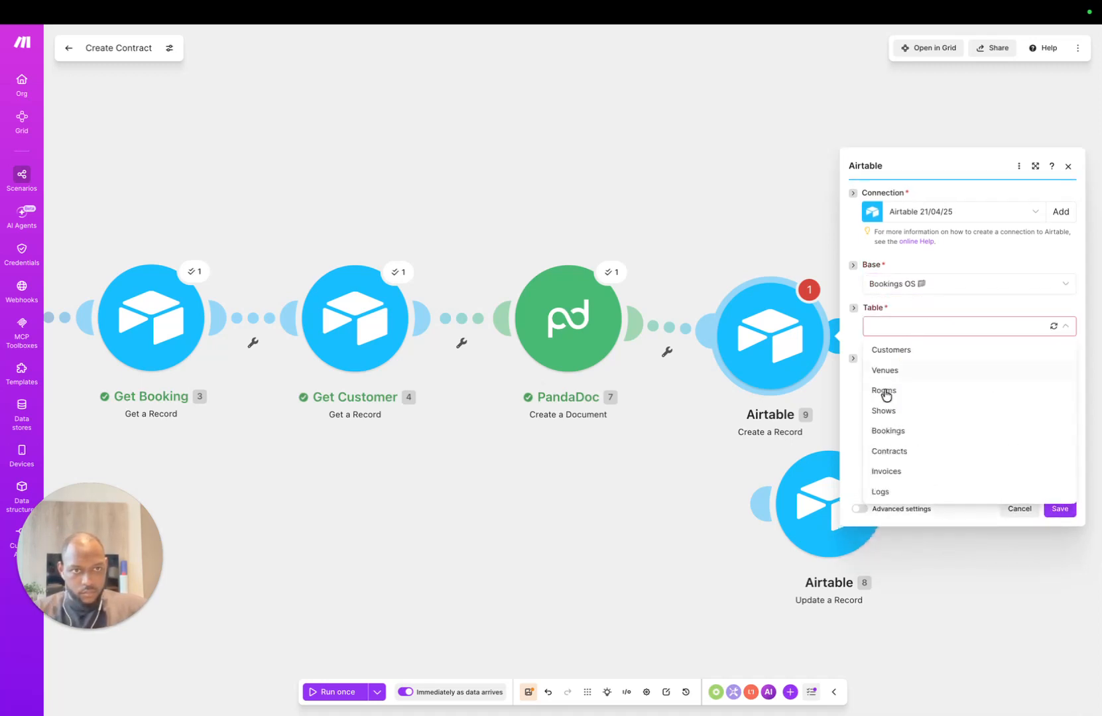
click(889, 453)
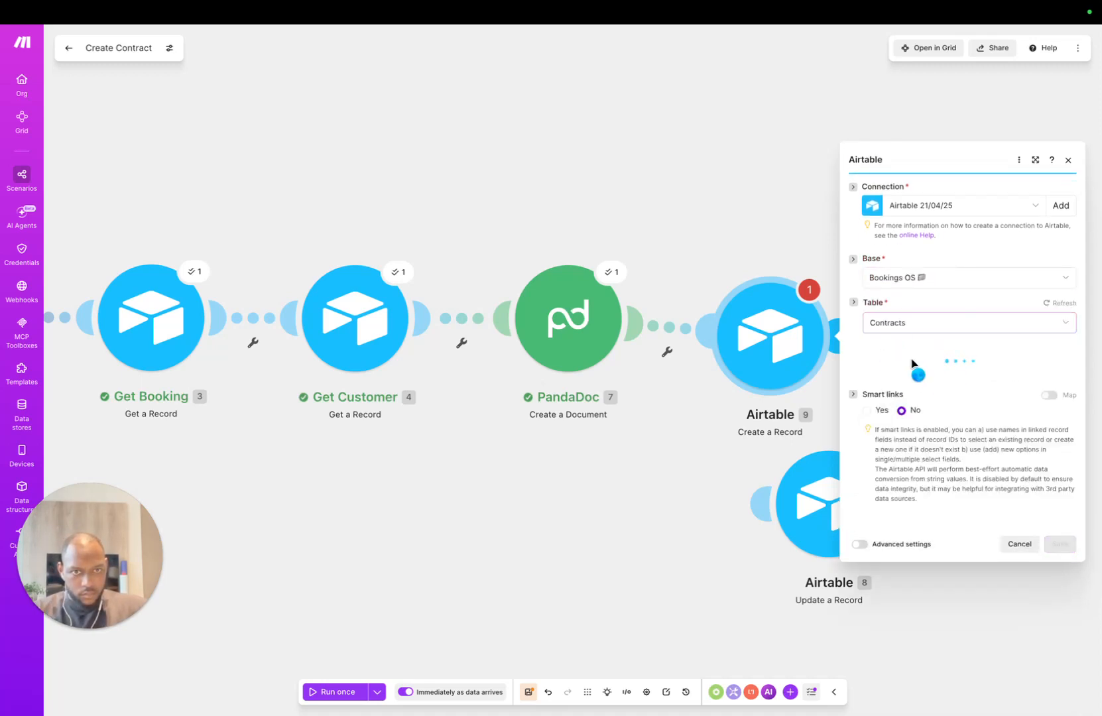
Step: Map PandaDoc's document Name (7. Name) into the record's Name field
click(932, 282)
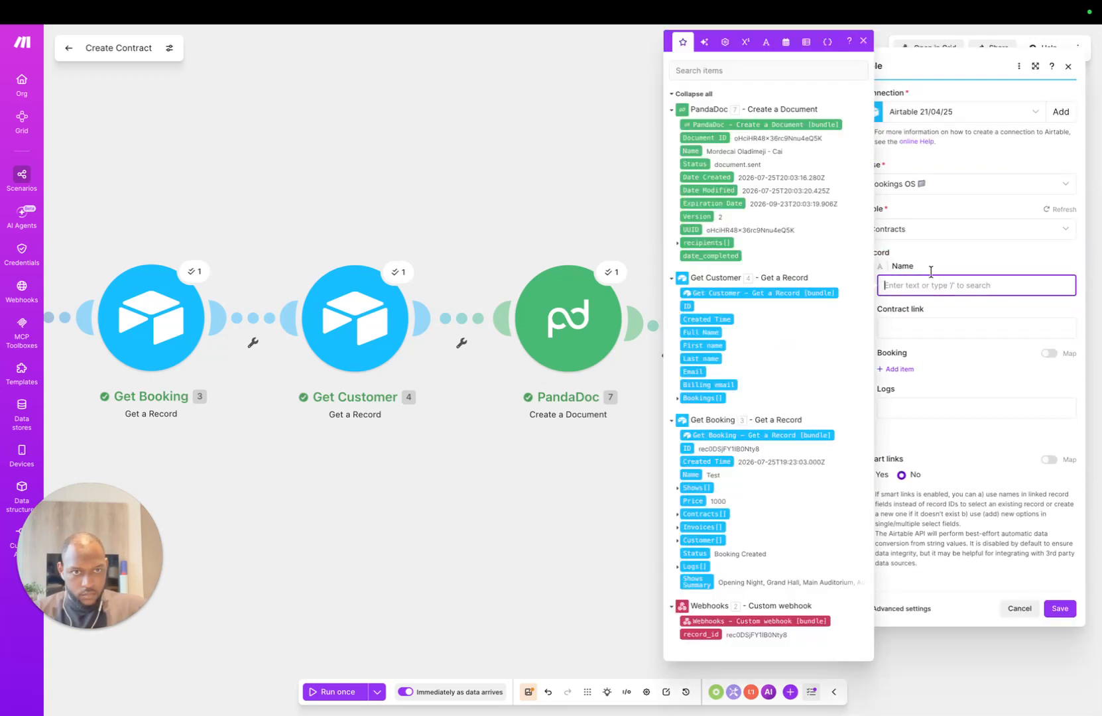
click(964, 268)
click(904, 286)
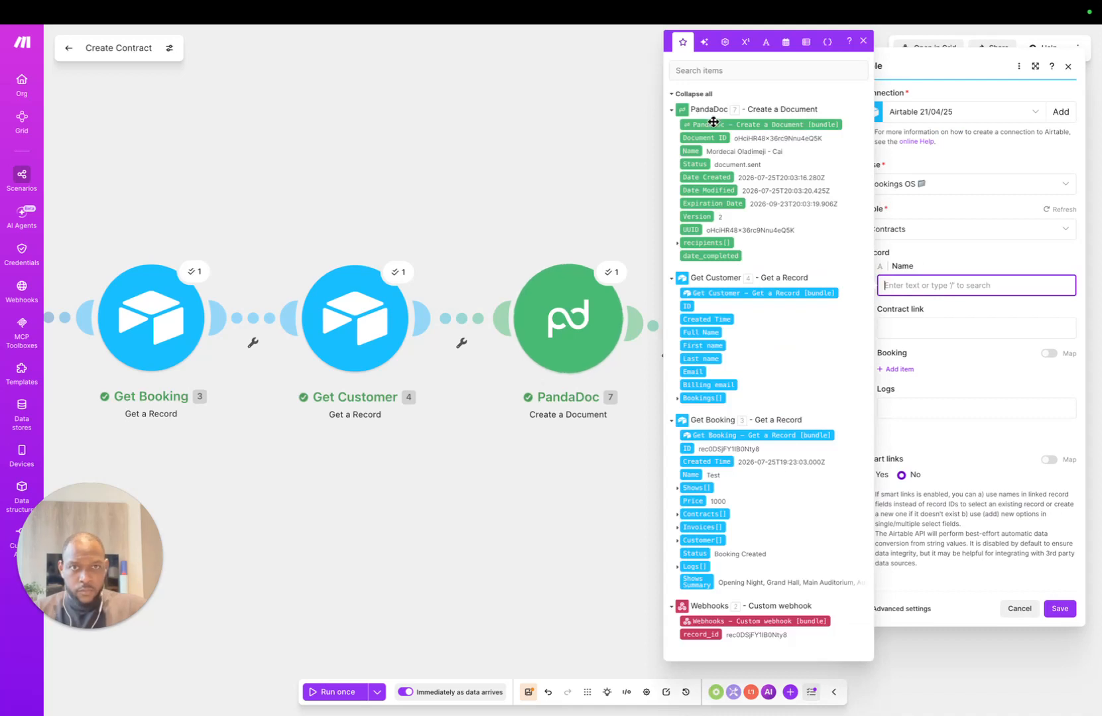
click(691, 151)
click(922, 318)
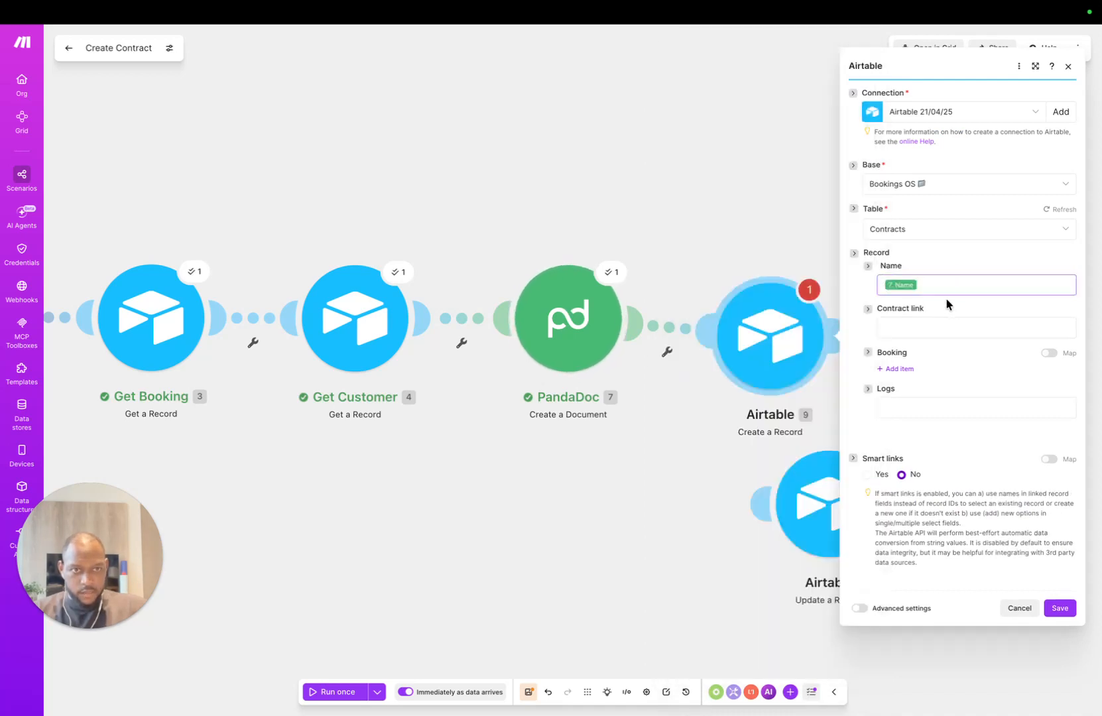
click(905, 323)
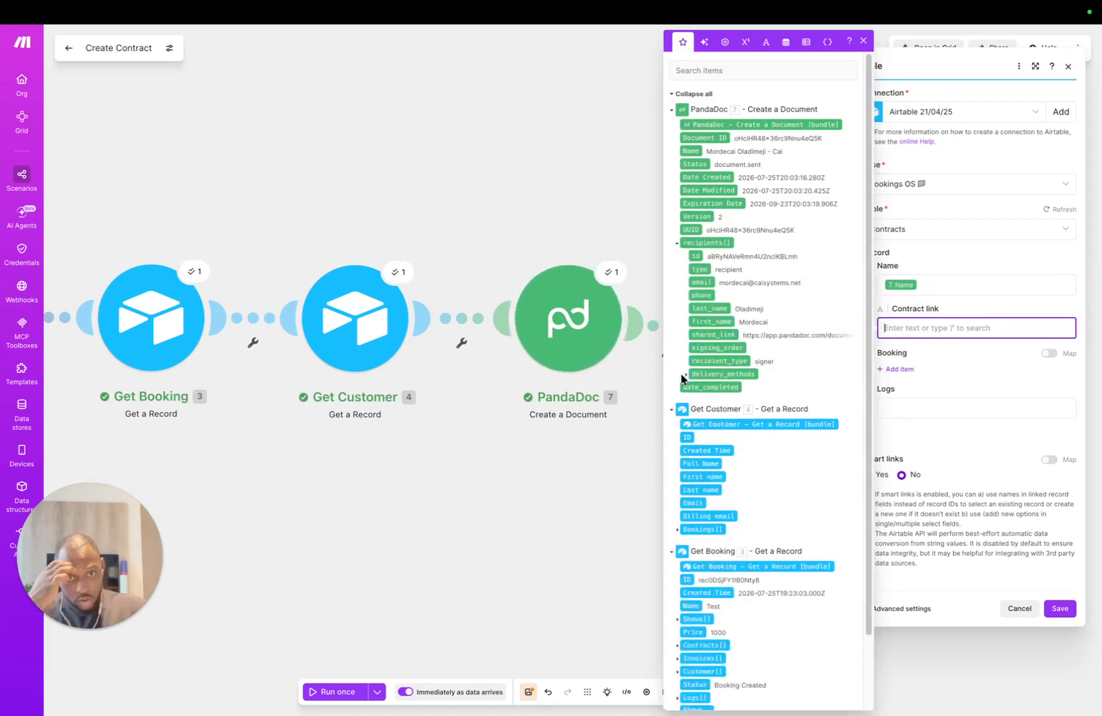
click(686, 376)
click(676, 243)
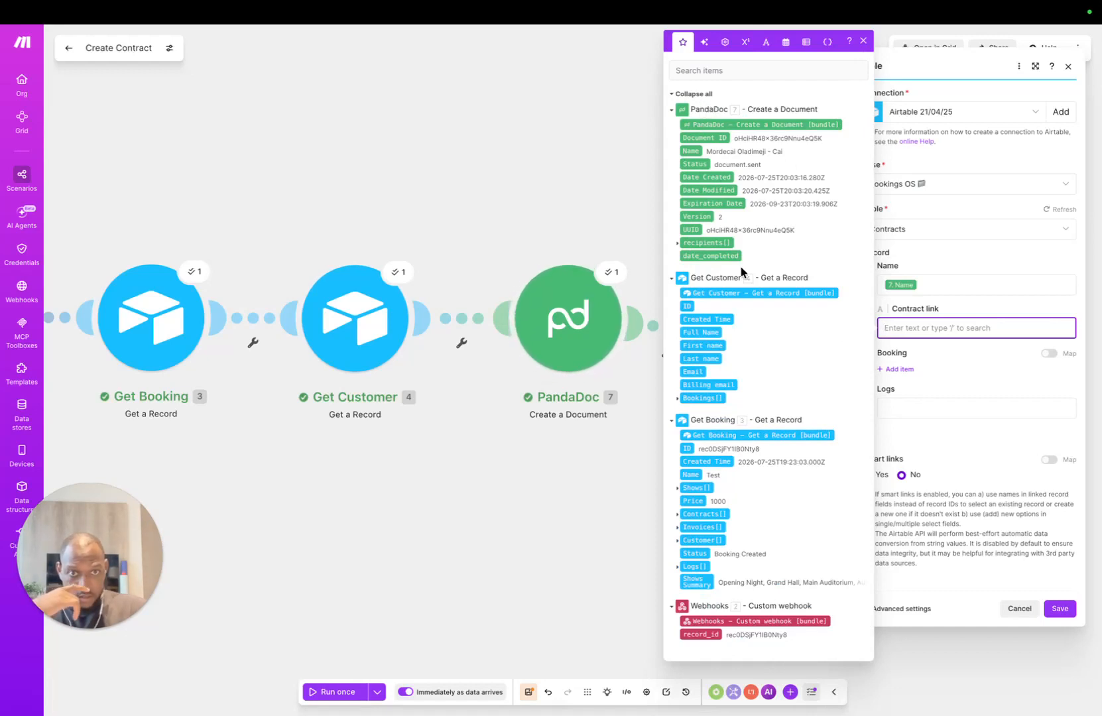
click(1012, 285)
click(971, 374)
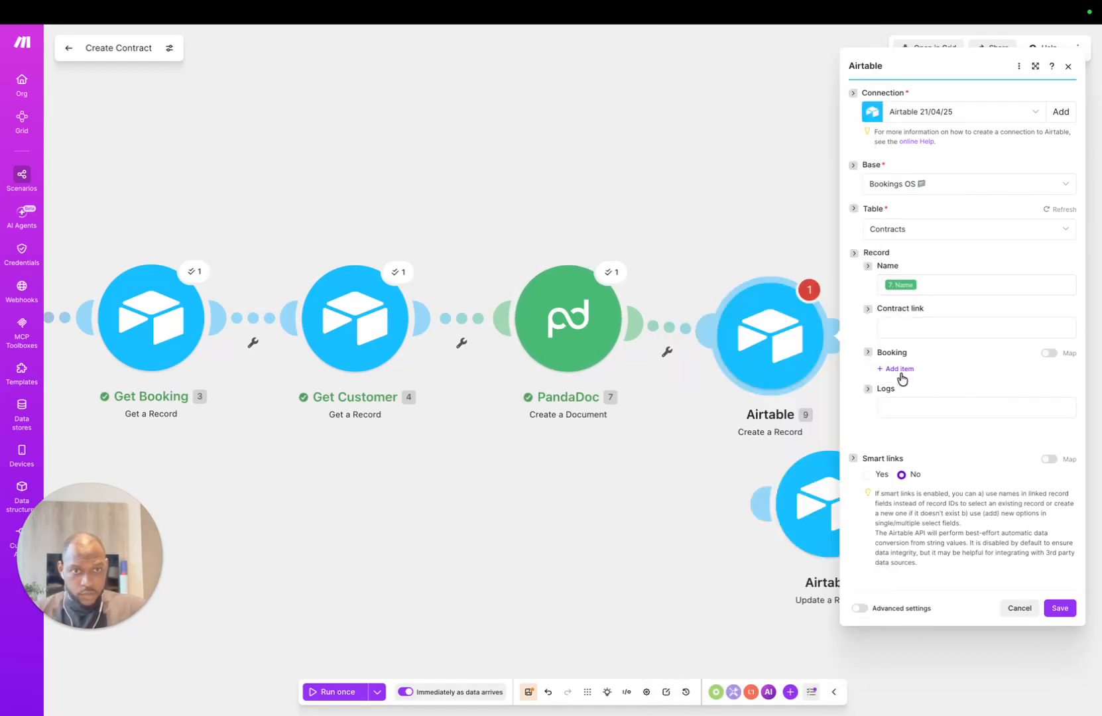
Step: Link the record to the booking with Get Booking's 3. ID, leaving Logs empty
click(904, 376)
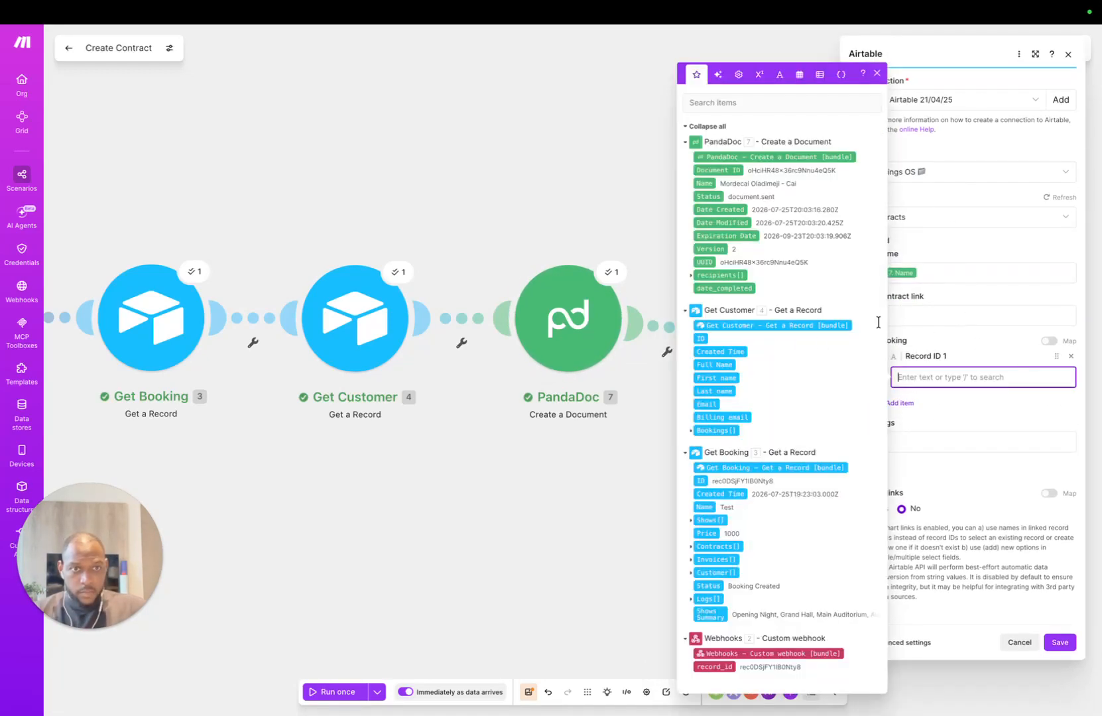
click(700, 481)
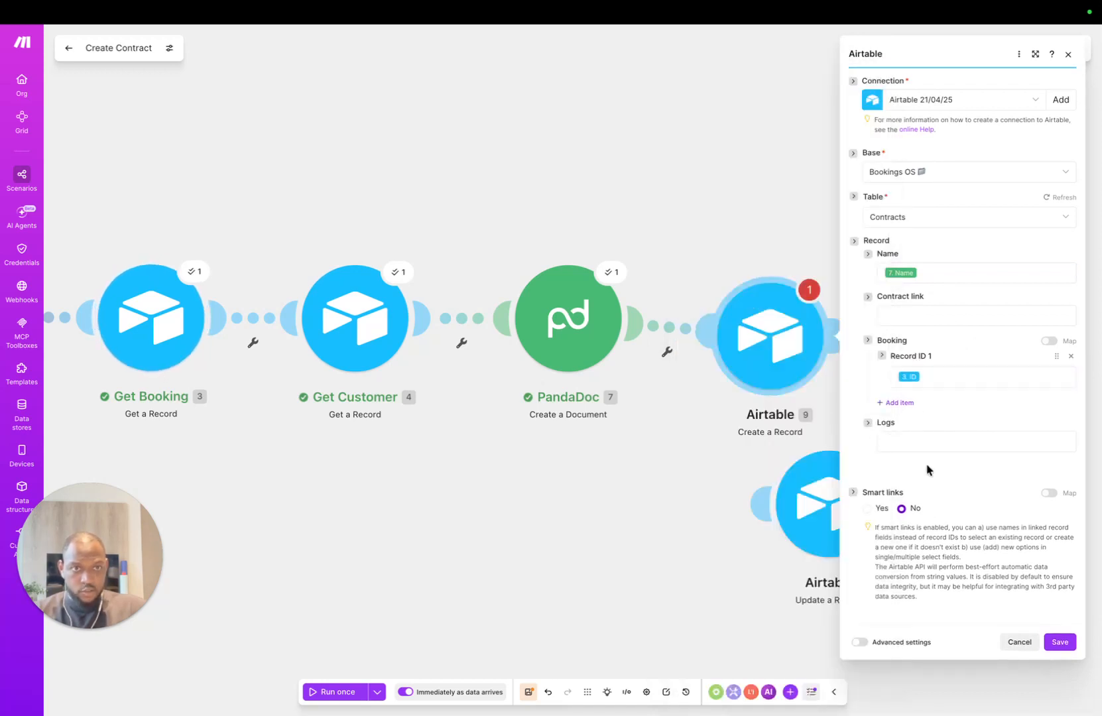
click(918, 443)
click(849, 438)
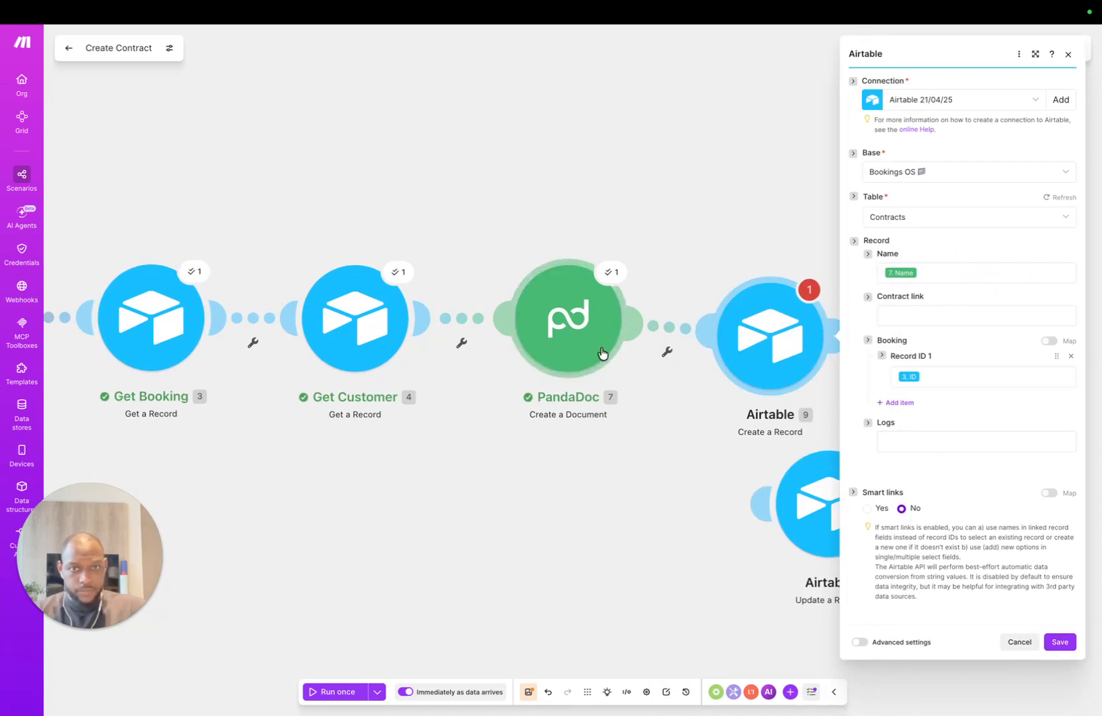
right_click(634, 494)
Step: Insert a PandaDoc Get a Document step after Create a Document, switched to the other PandaDoc connection
click(673, 504)
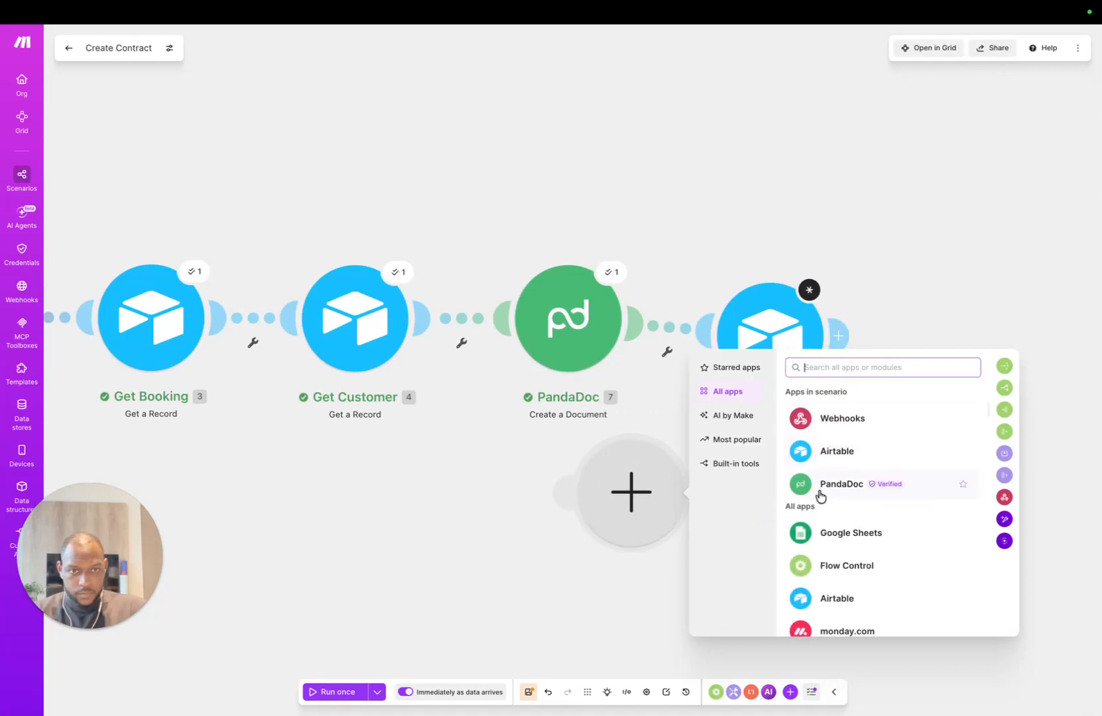
click(825, 489)
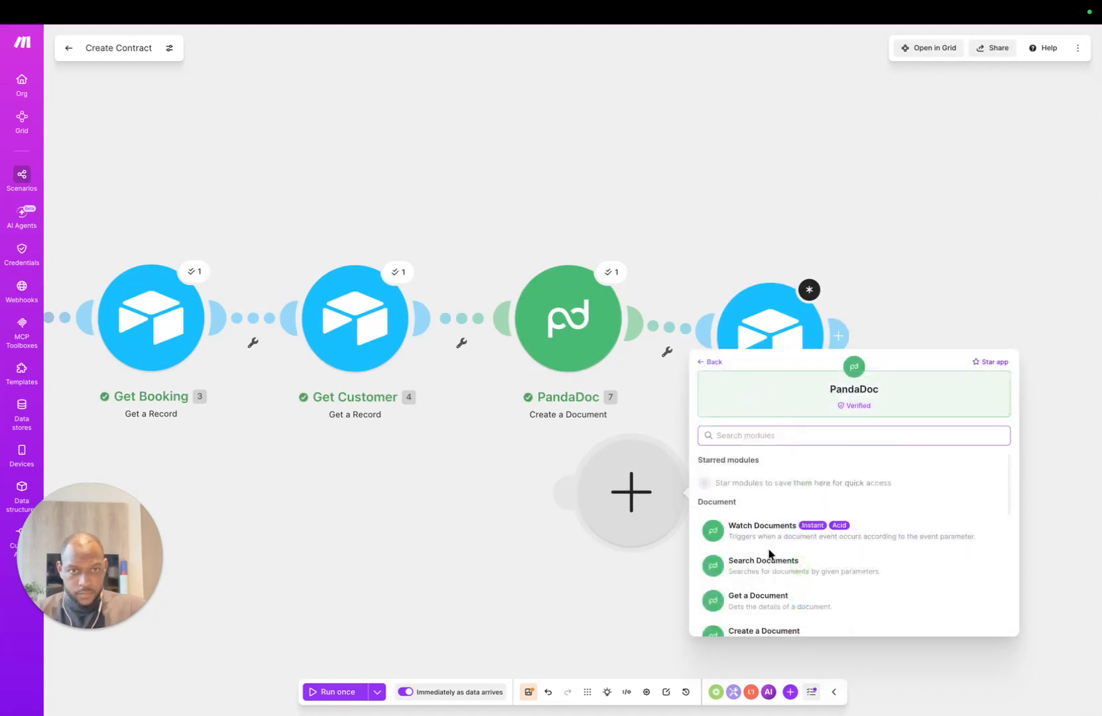
click(769, 598)
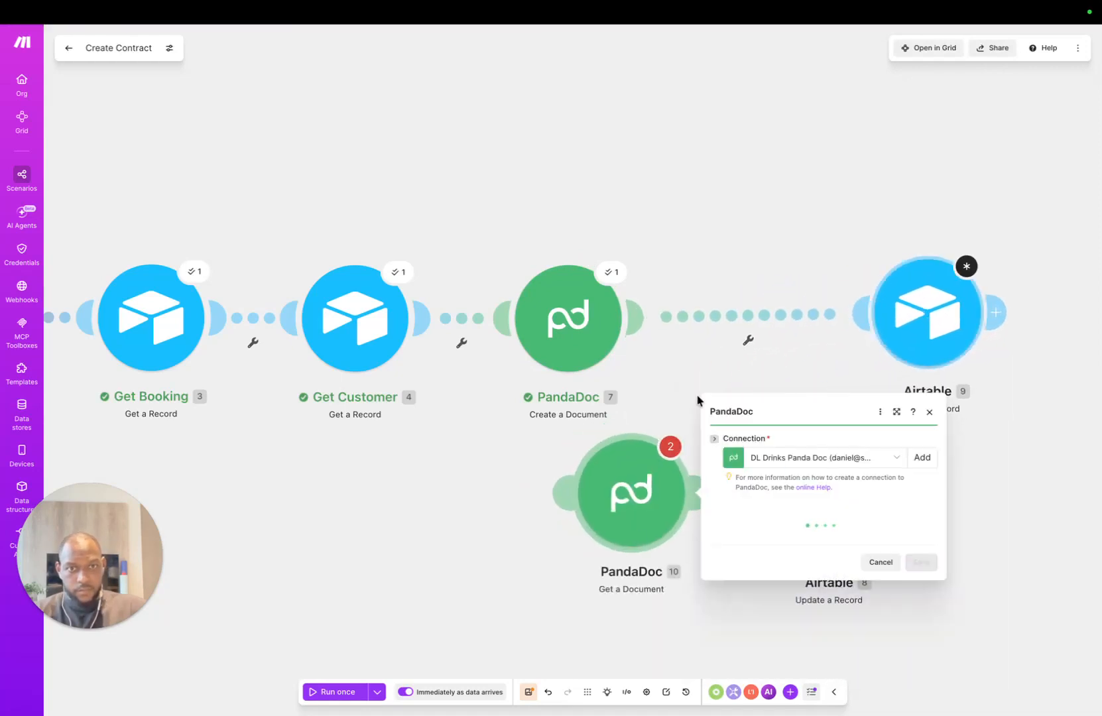
drag(620, 521, 726, 320)
click(974, 255)
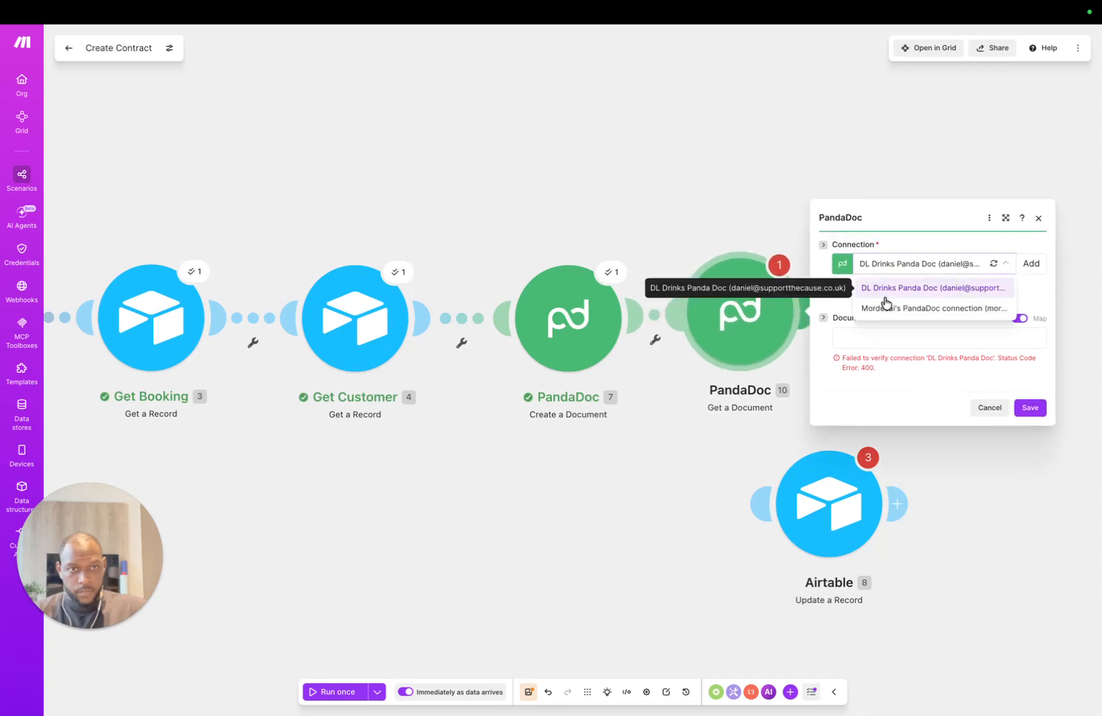
click(885, 304)
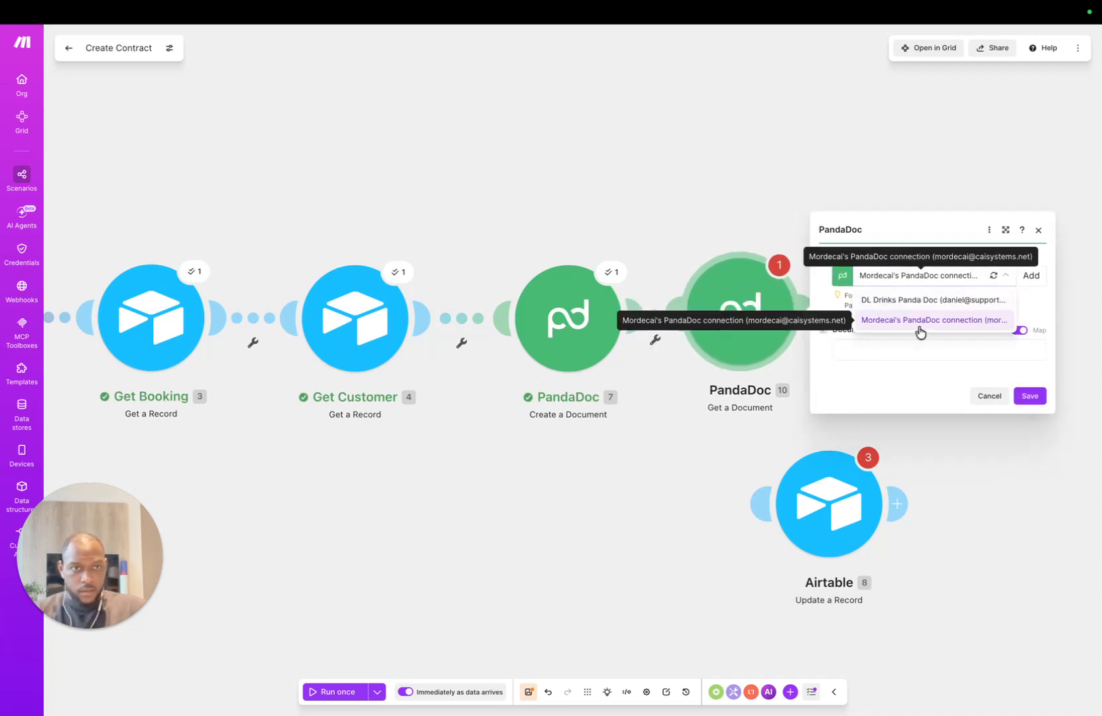
click(920, 326)
click(883, 356)
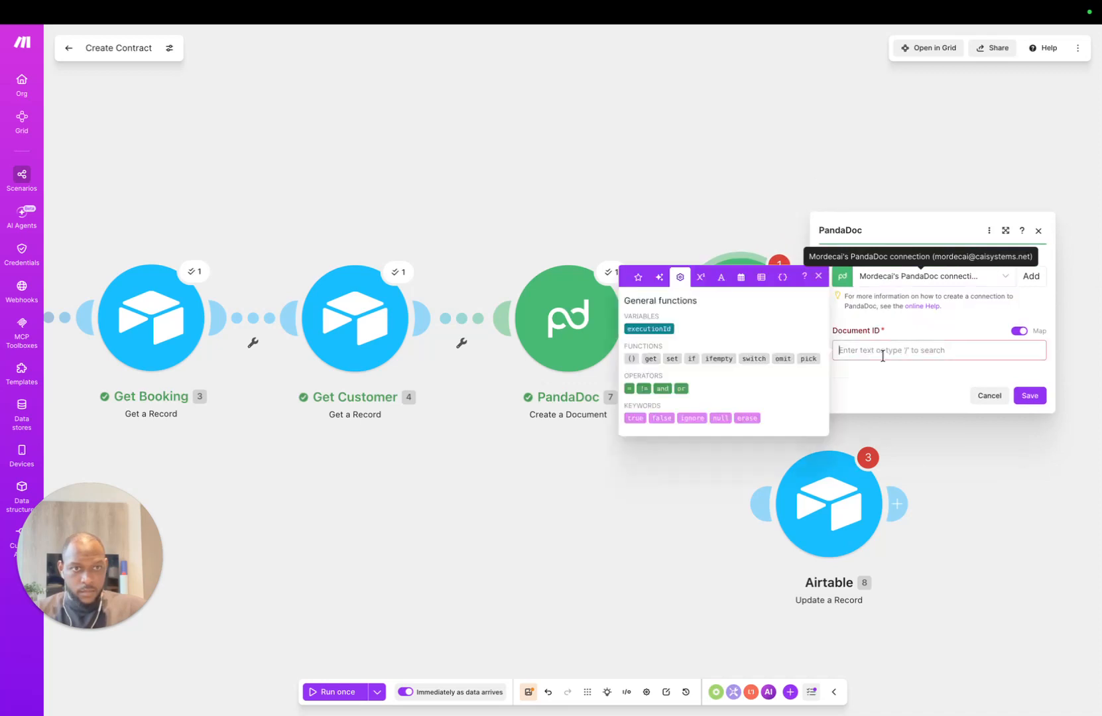
click(637, 277)
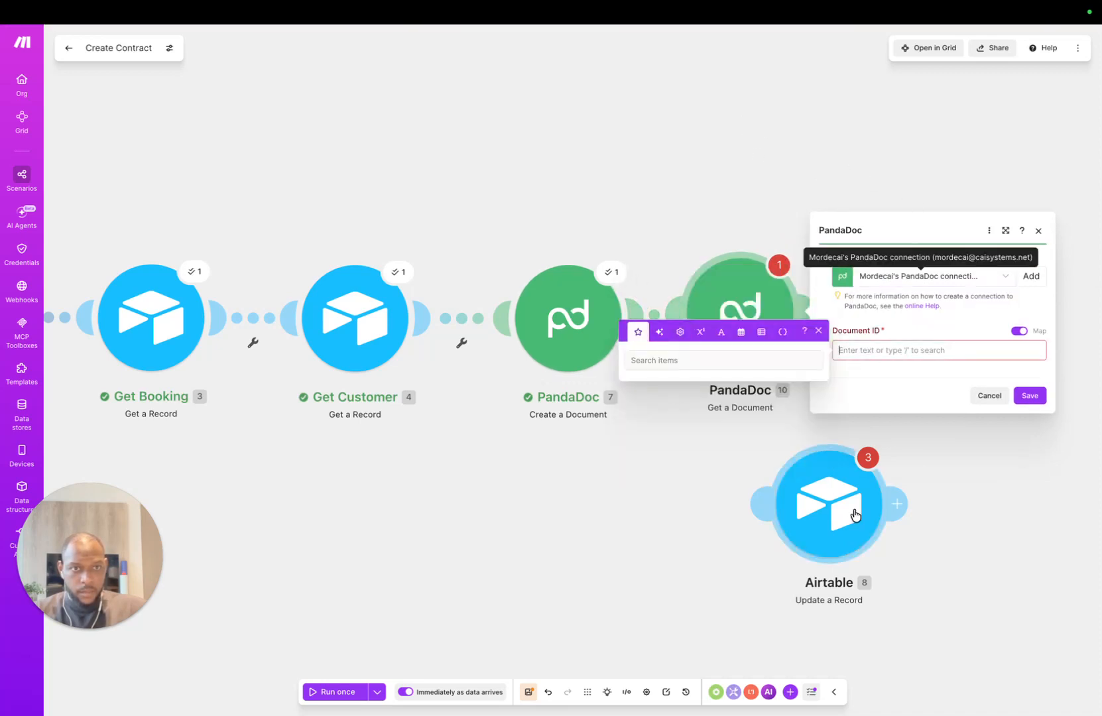
click(1038, 232)
click(1038, 232)
Step: Rearrange the Airtable Create a Record and Update a Record modules on the canvas
drag(959, 351, 1027, 346)
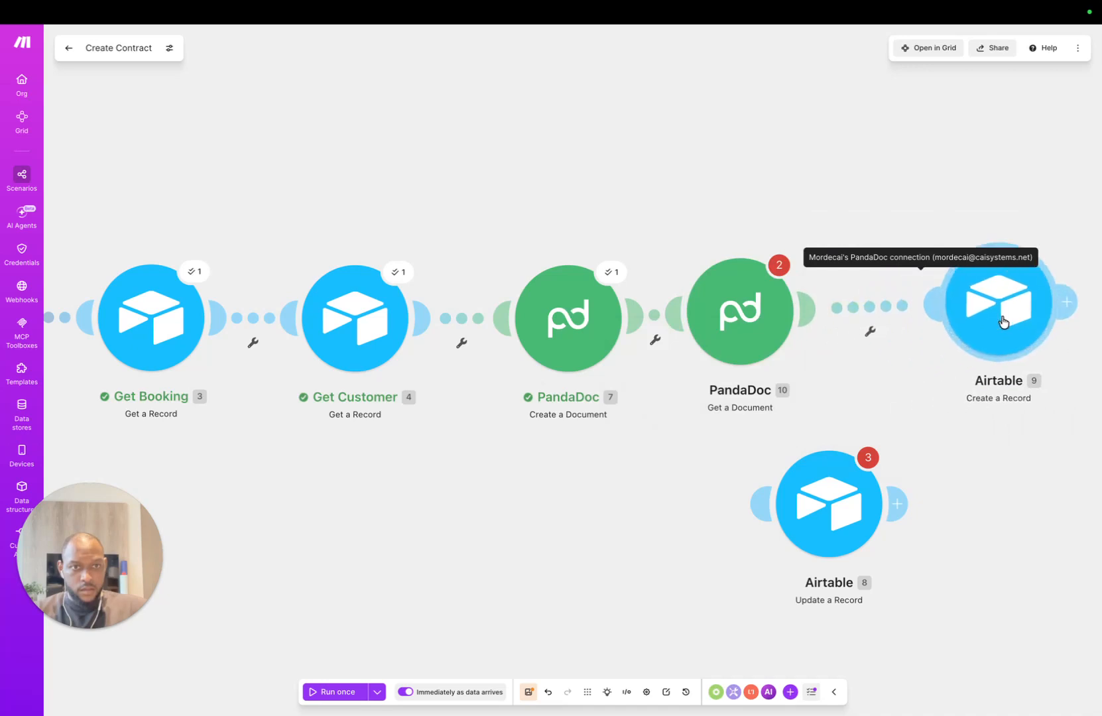
drag(811, 541, 981, 516)
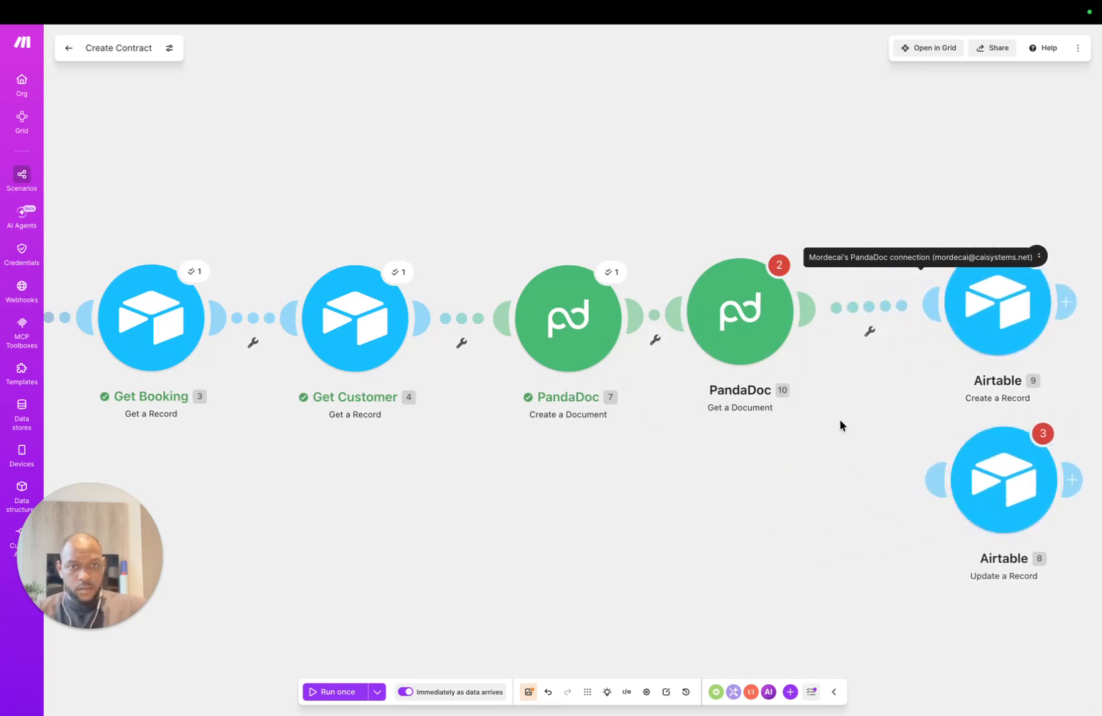
scroll(854, 441, down, 3)
drag(762, 501, 544, 453)
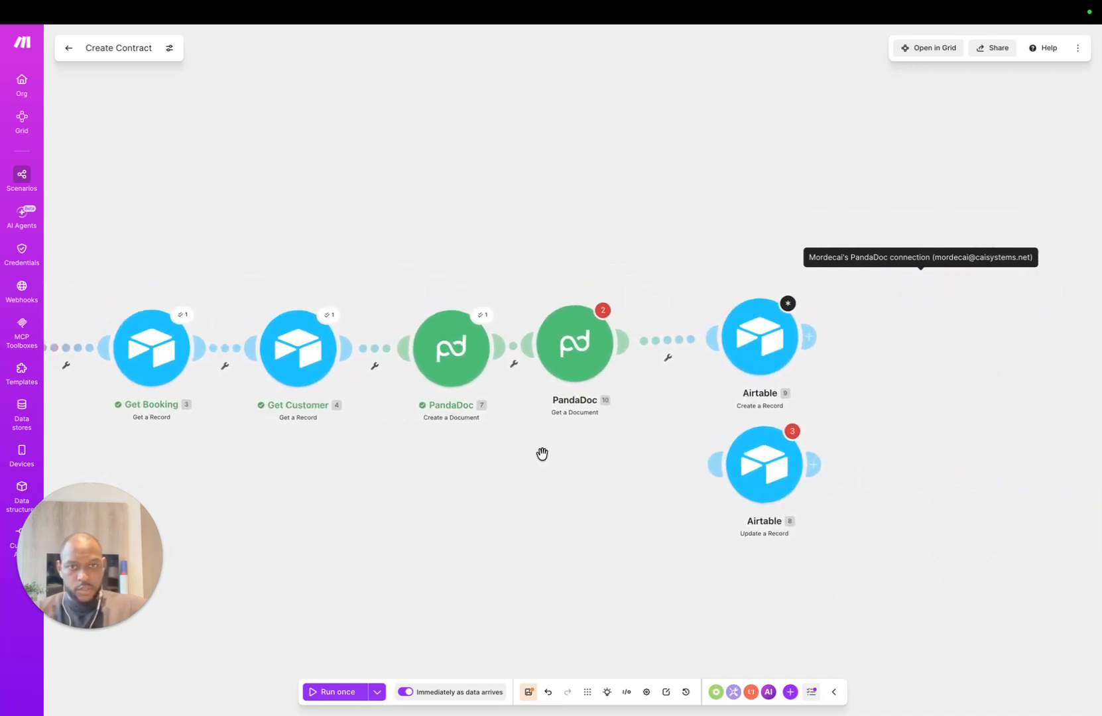
Step: Map Create a Document's Document ID into Get a Document's Document ID and save
click(577, 340)
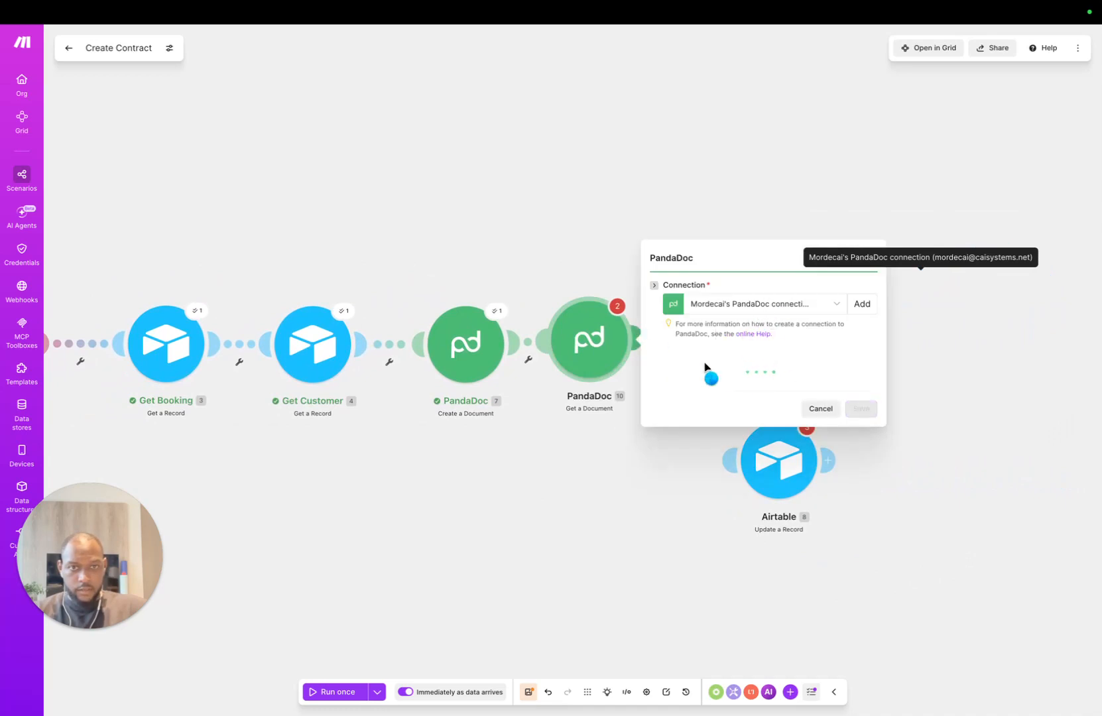
click(696, 379)
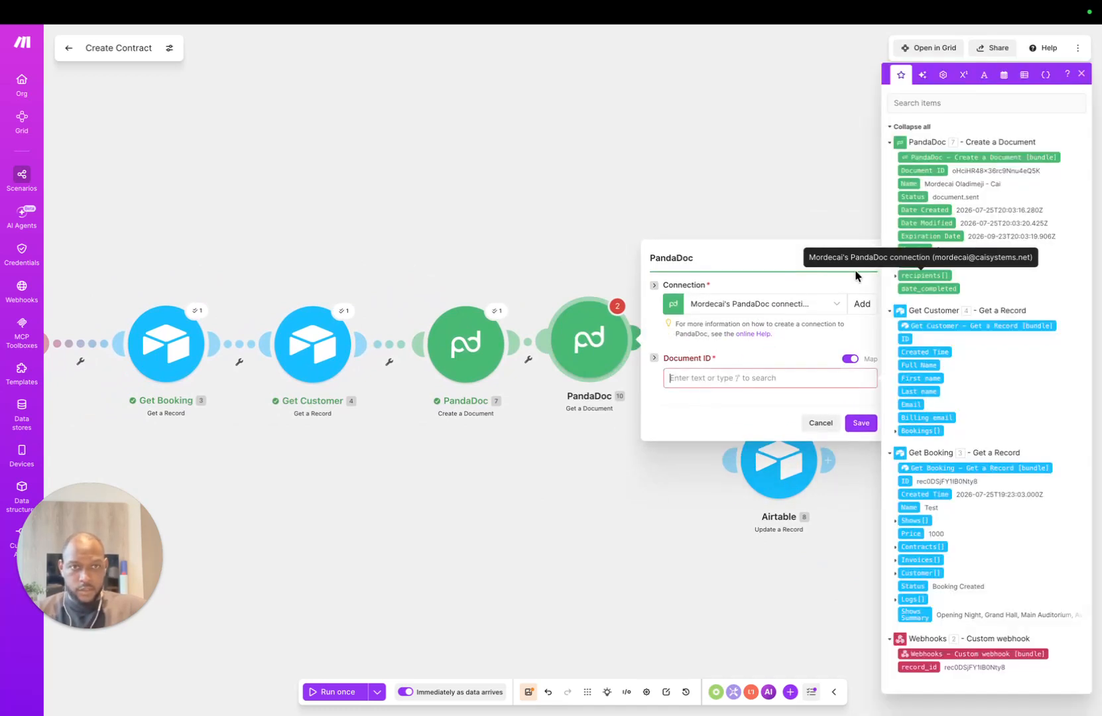
click(931, 170)
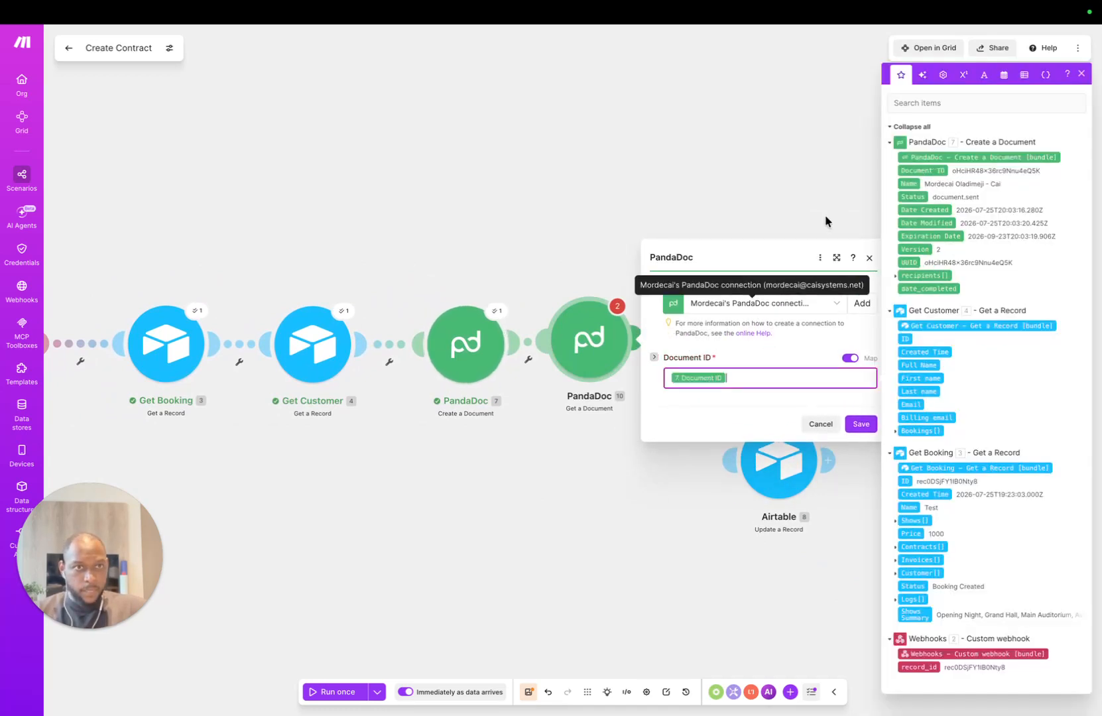
click(703, 410)
click(855, 423)
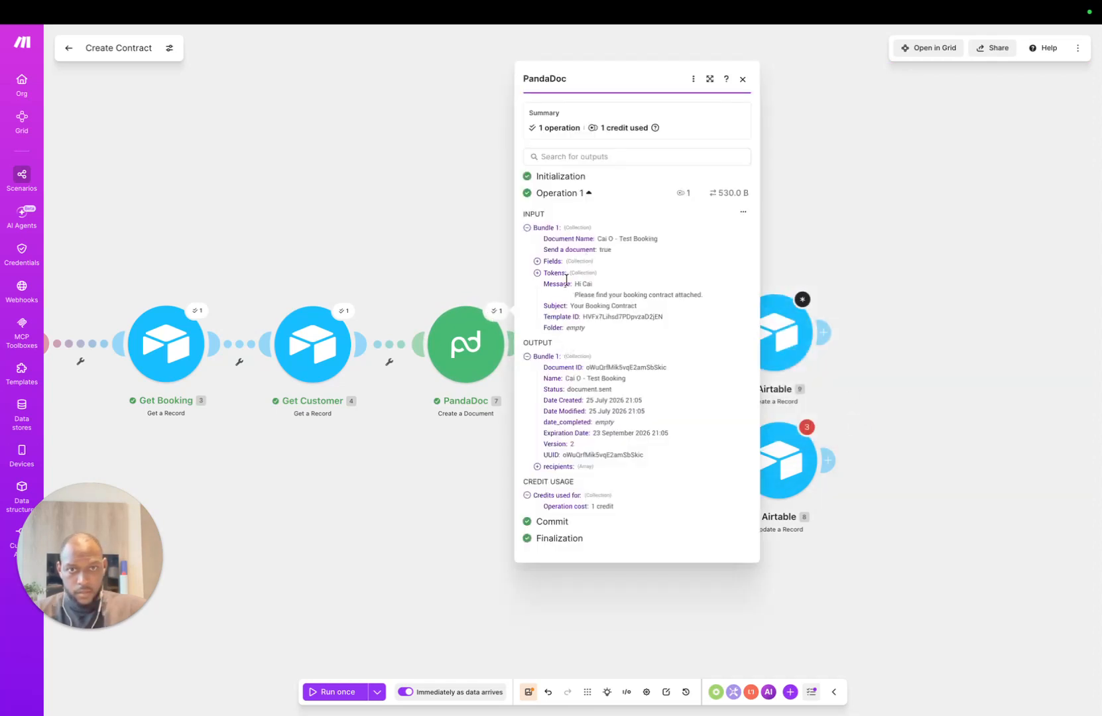
Step: Copy the created document's ID and try running Get a Document alone, dismissing the error
drag(586, 366, 668, 373)
key(ctrl+c)
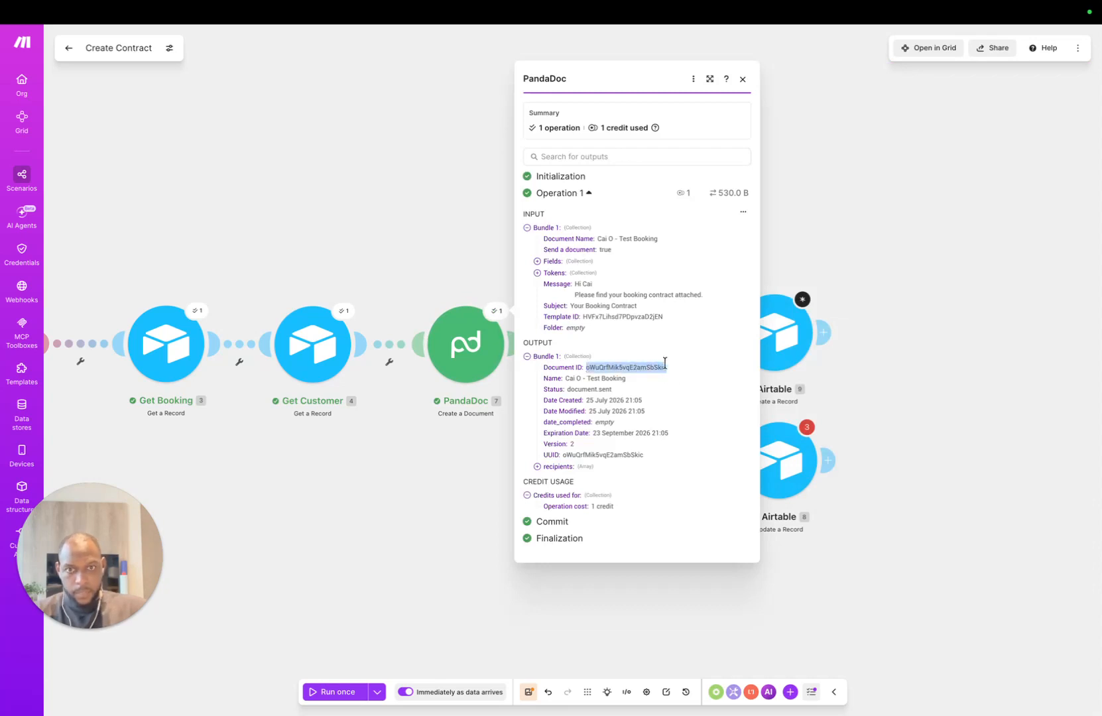
click(415, 454)
right_click(607, 344)
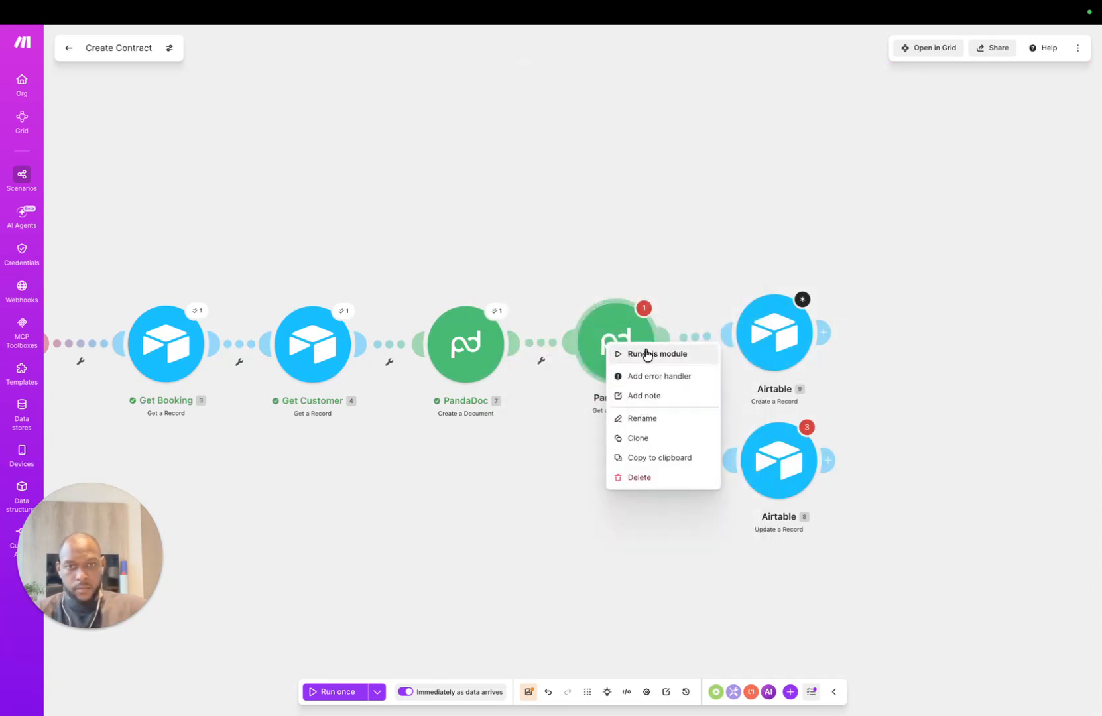
click(644, 353)
click(664, 412)
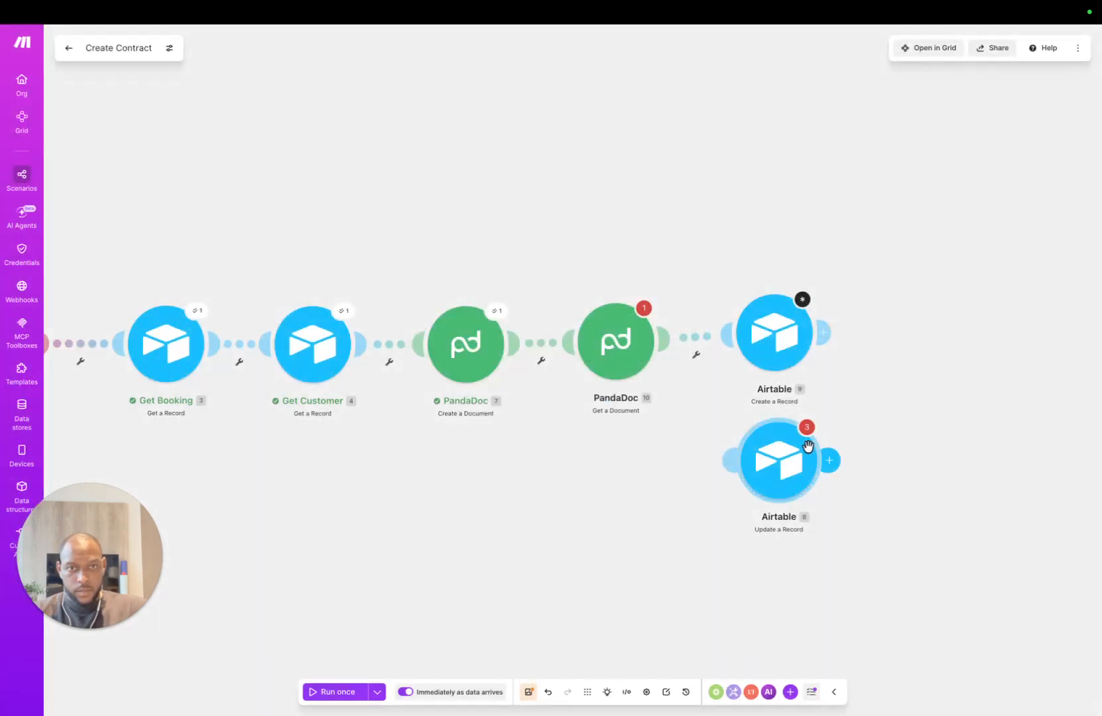
Step: Delete Airtable Update a Record and recheck Get a Document's Document ID mapping
right_click(762, 468)
click(795, 601)
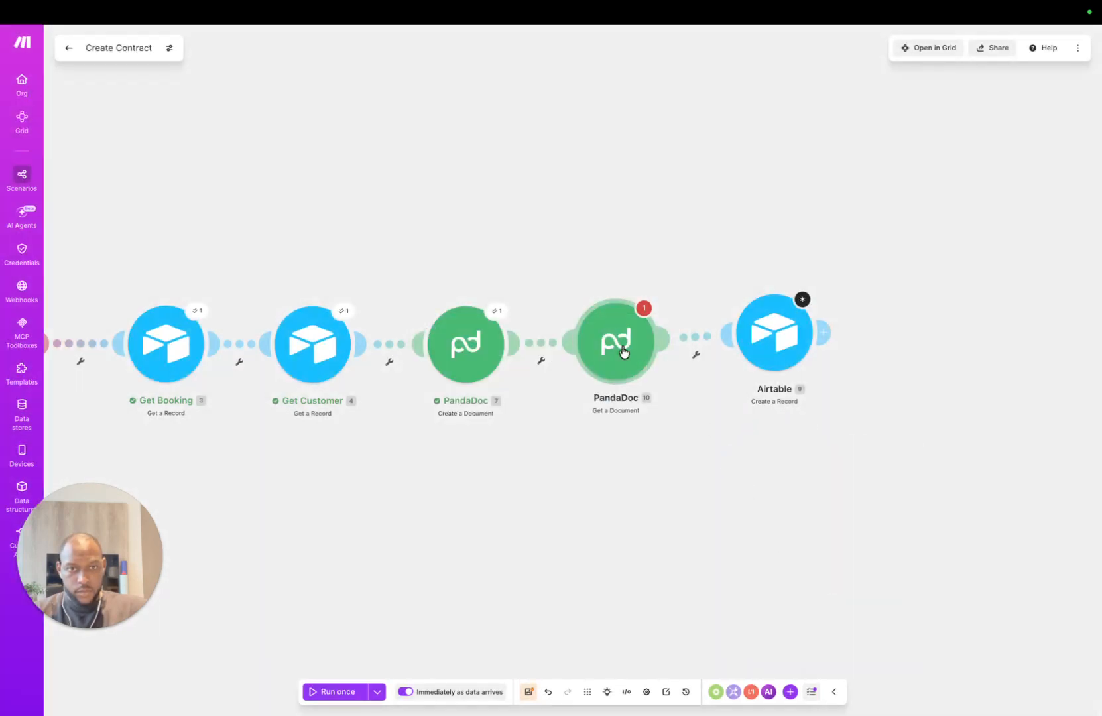
click(623, 358)
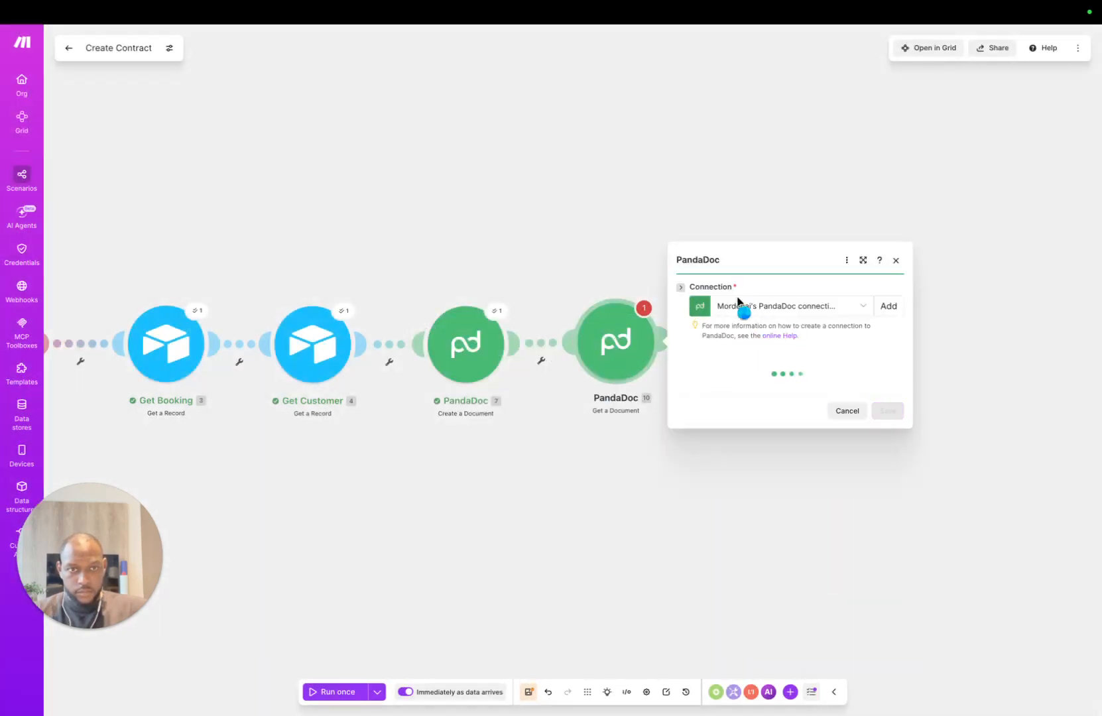
click(786, 381)
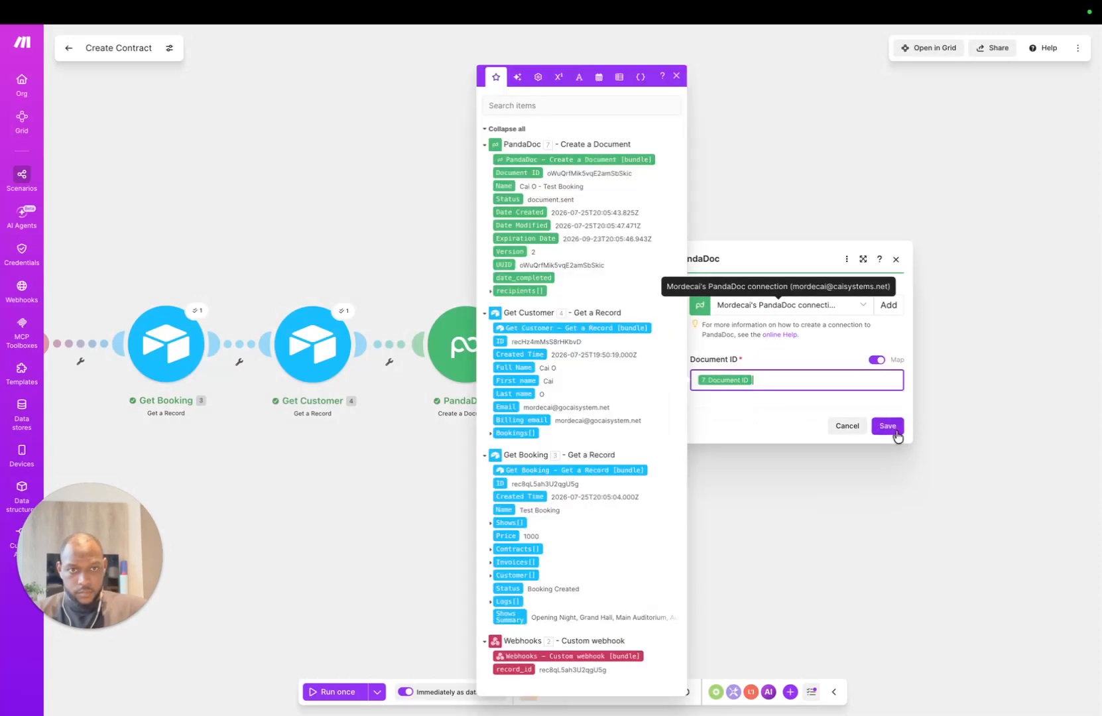
click(887, 426)
Step: Run only Get a Document, pasting the copied document ID as input
right_click(611, 338)
click(640, 343)
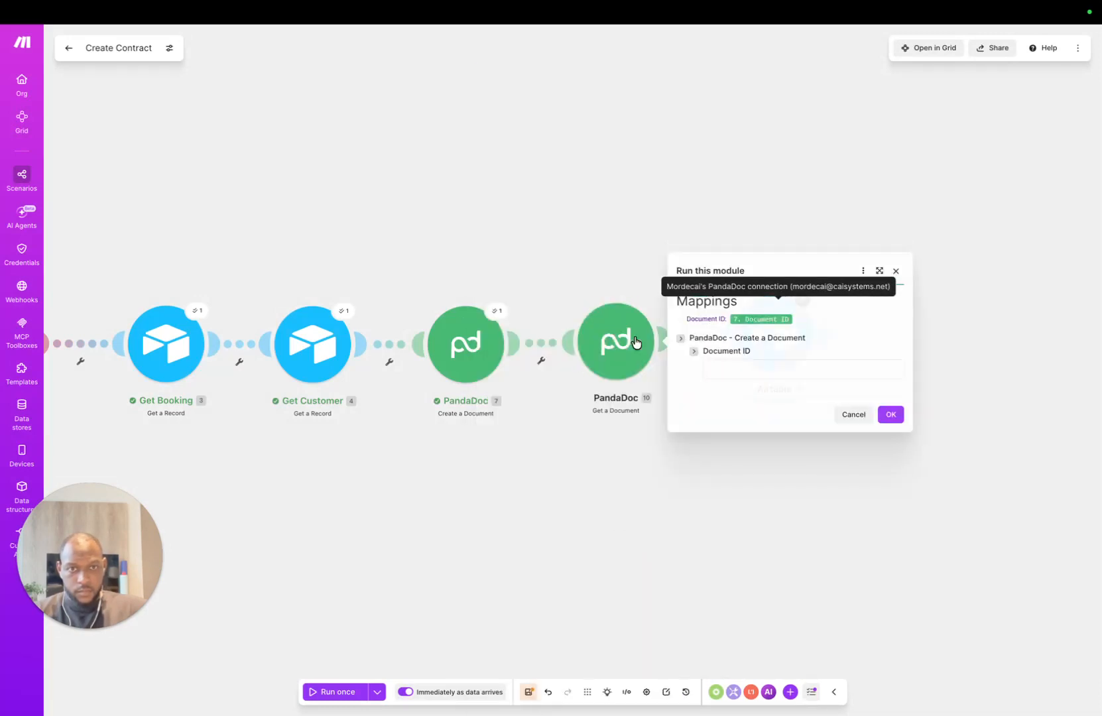
click(745, 368)
key(ctrl+v)
Step: Run Get a Document with the pasted ID and inspect its Grand Total, Pricing and Metadata output
click(888, 414)
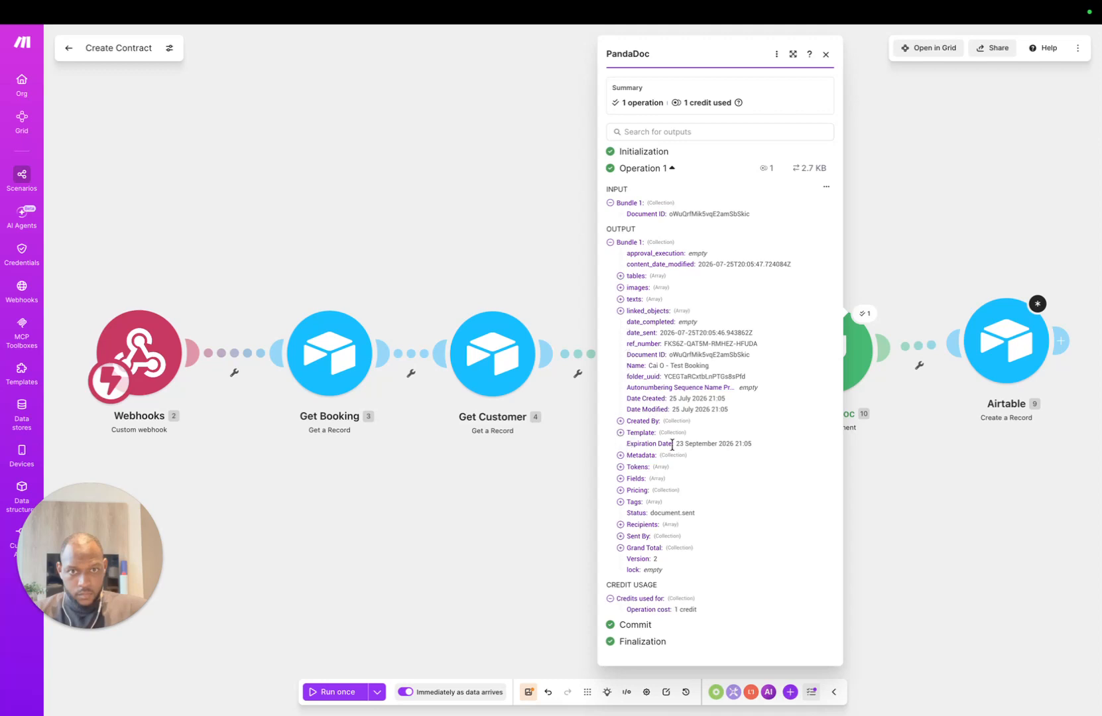
click(620, 548)
click(619, 548)
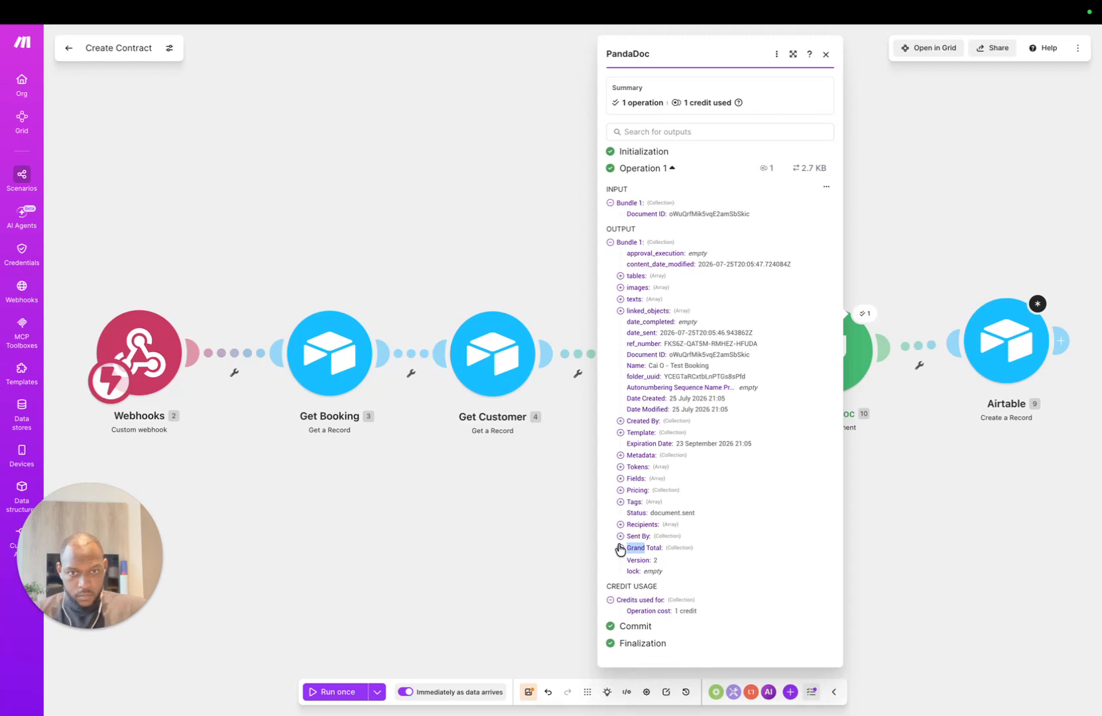
double_click(621, 490)
click(620, 456)
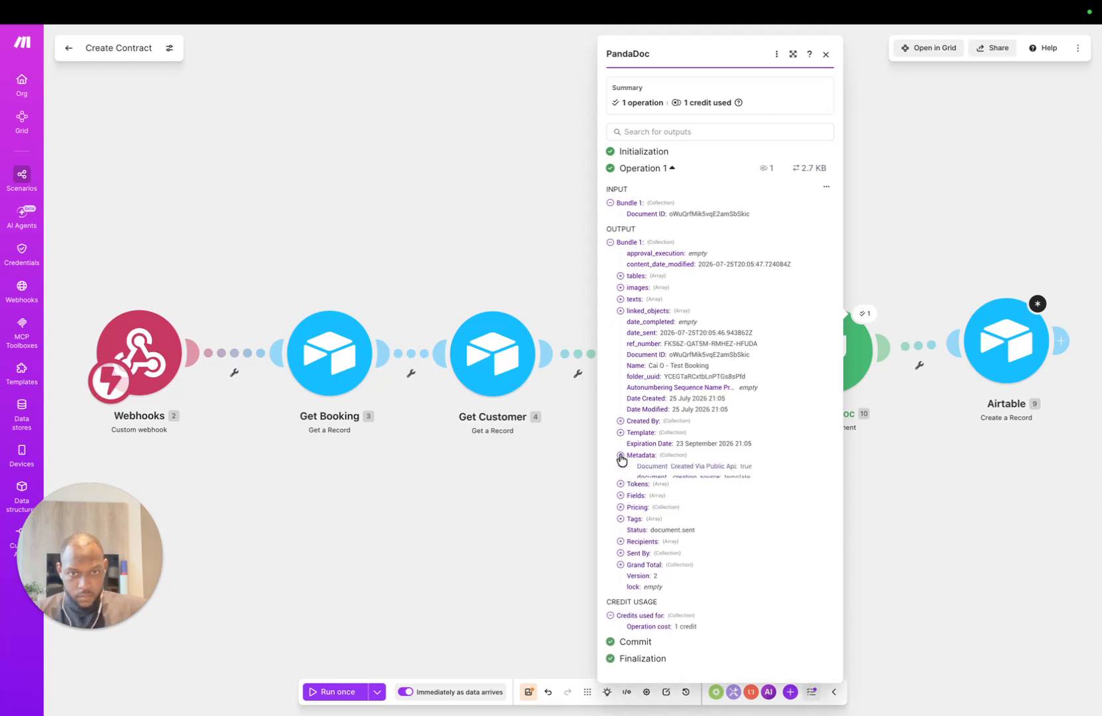
click(620, 456)
Step: Inspect the Template, Created By and linked_objects details, then close the output
click(620, 433)
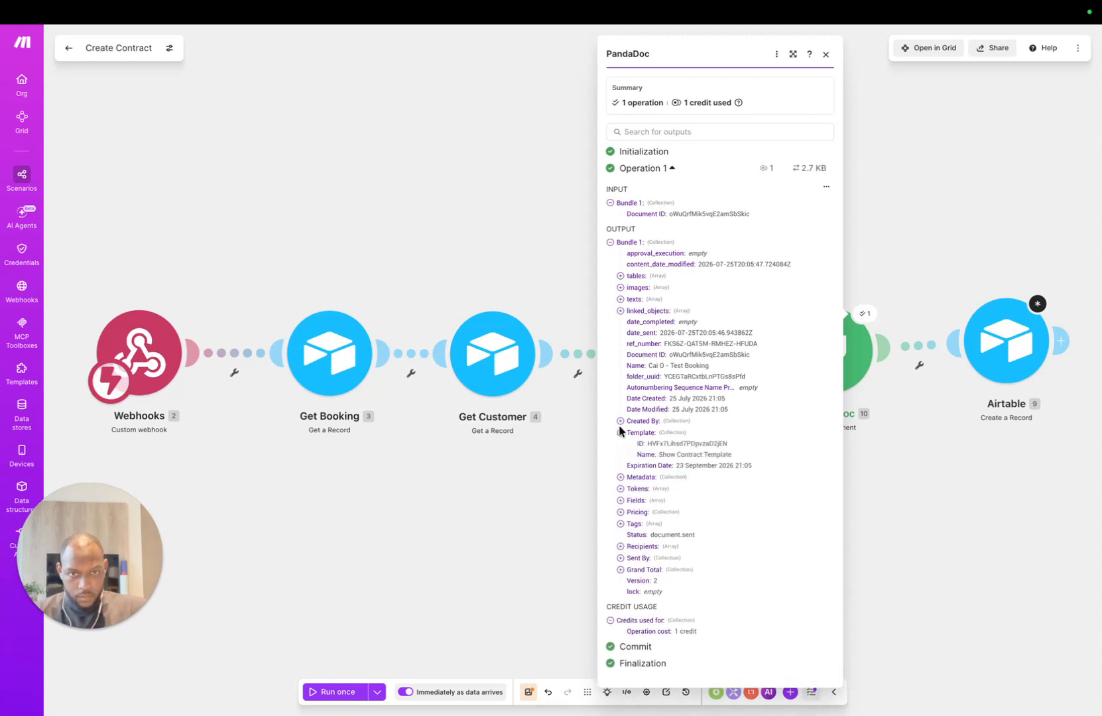
click(620, 433)
click(620, 421)
click(620, 416)
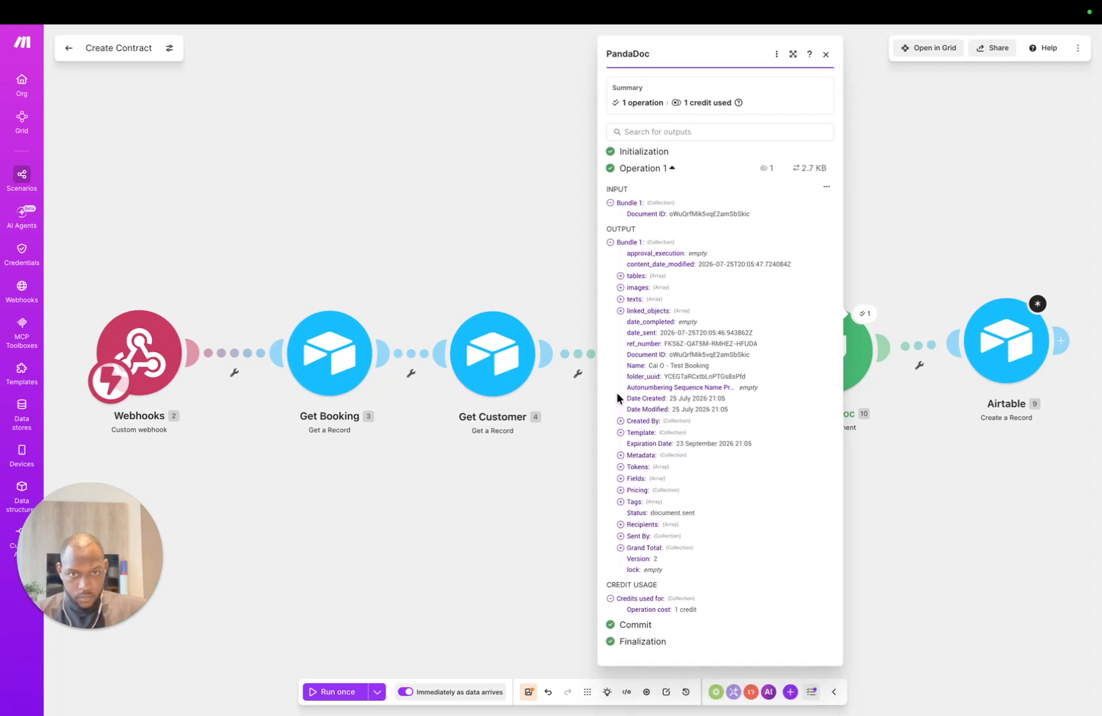
click(620, 311)
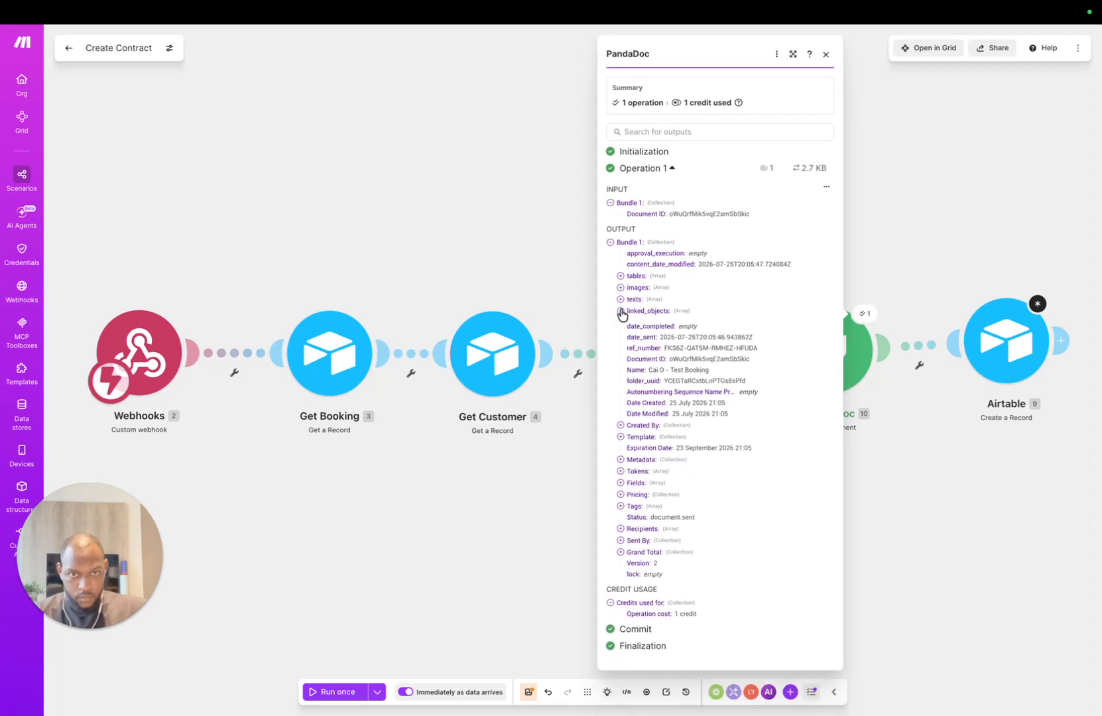
click(620, 310)
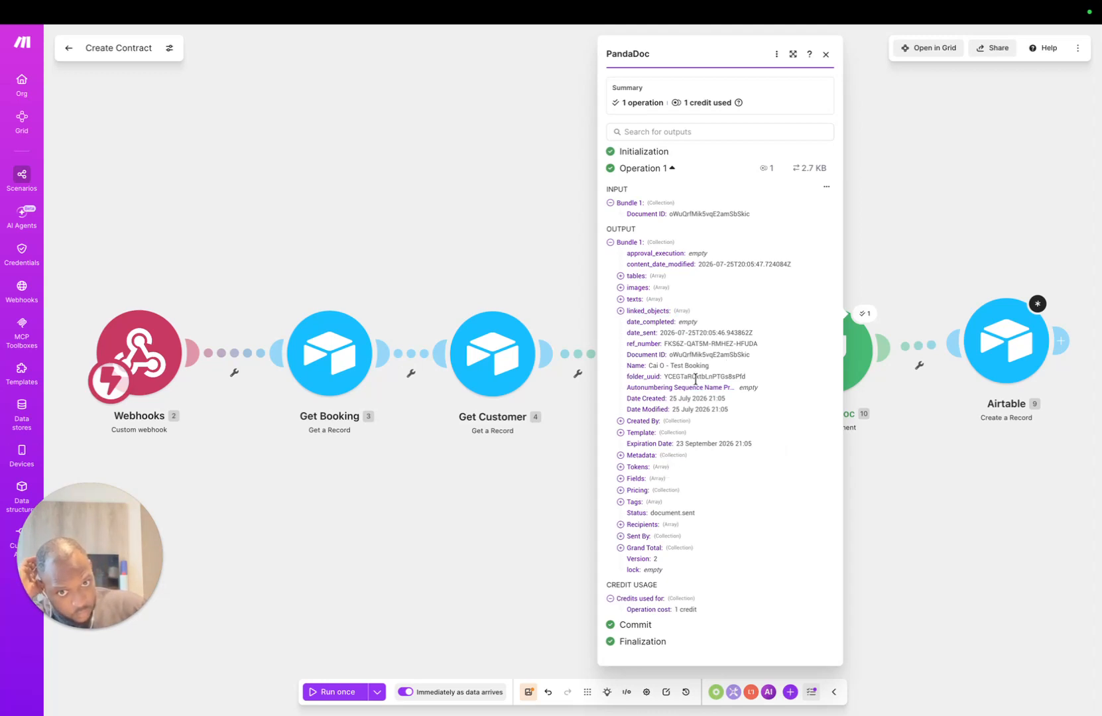
click(484, 308)
Step: Delete Get a Document, place Airtable Create a Record after Create a Document, and resave it with Logs empty
right_click(830, 337)
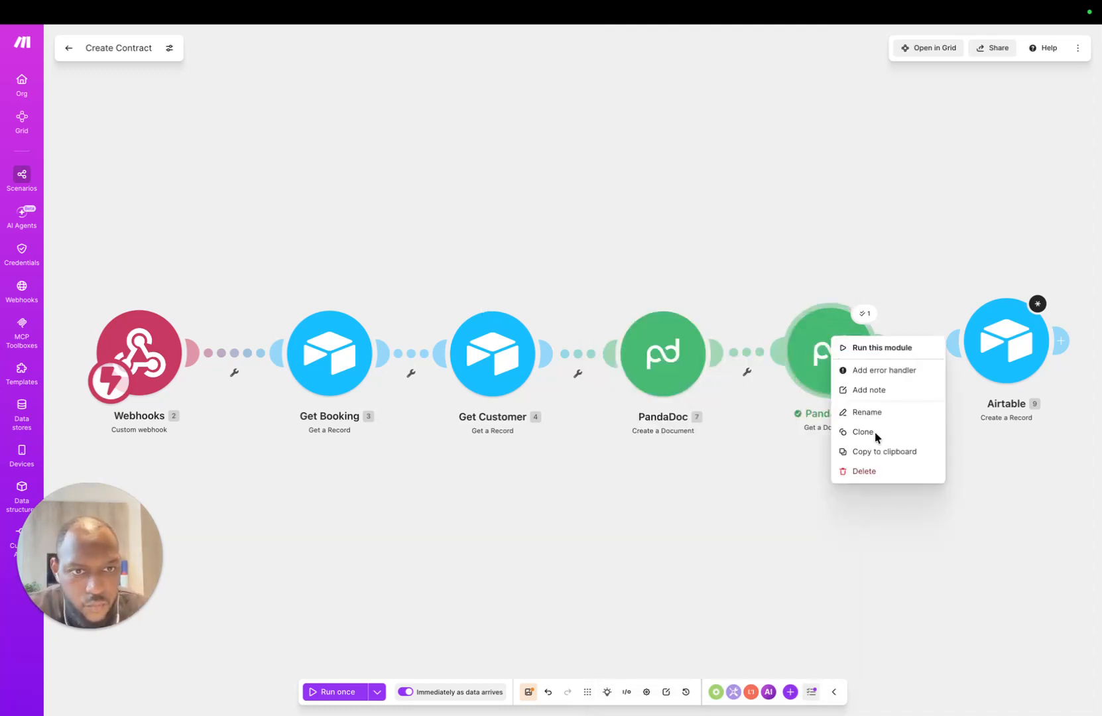
click(863, 471)
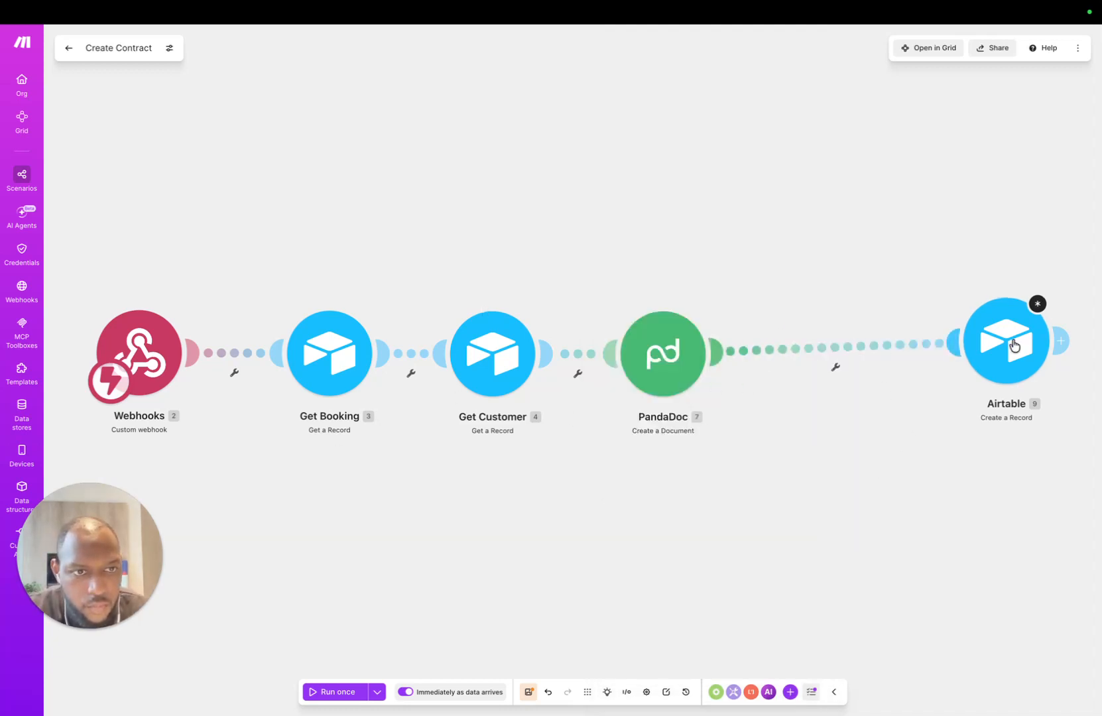
drag(1010, 348, 833, 364)
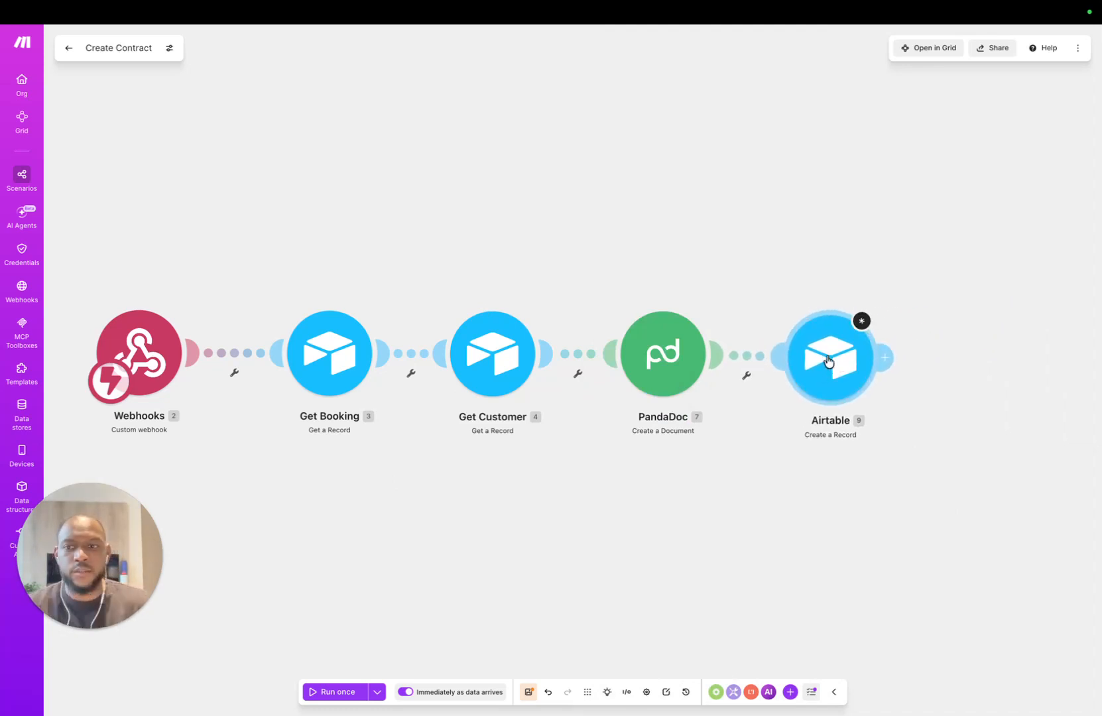
click(833, 363)
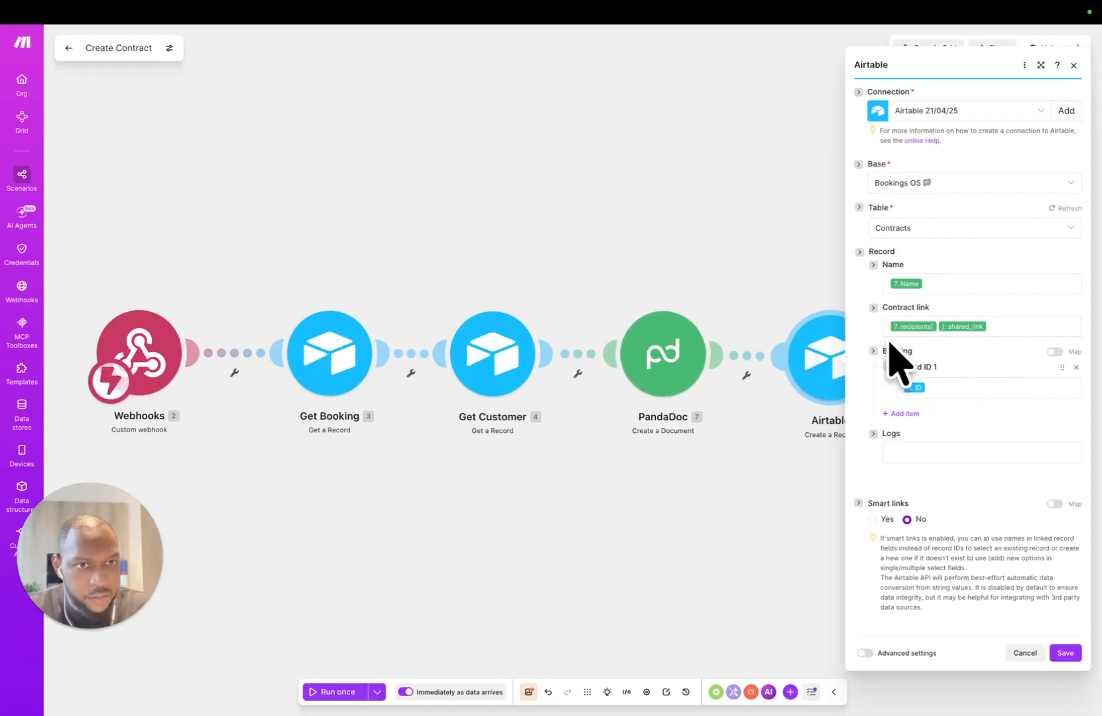
click(884, 455)
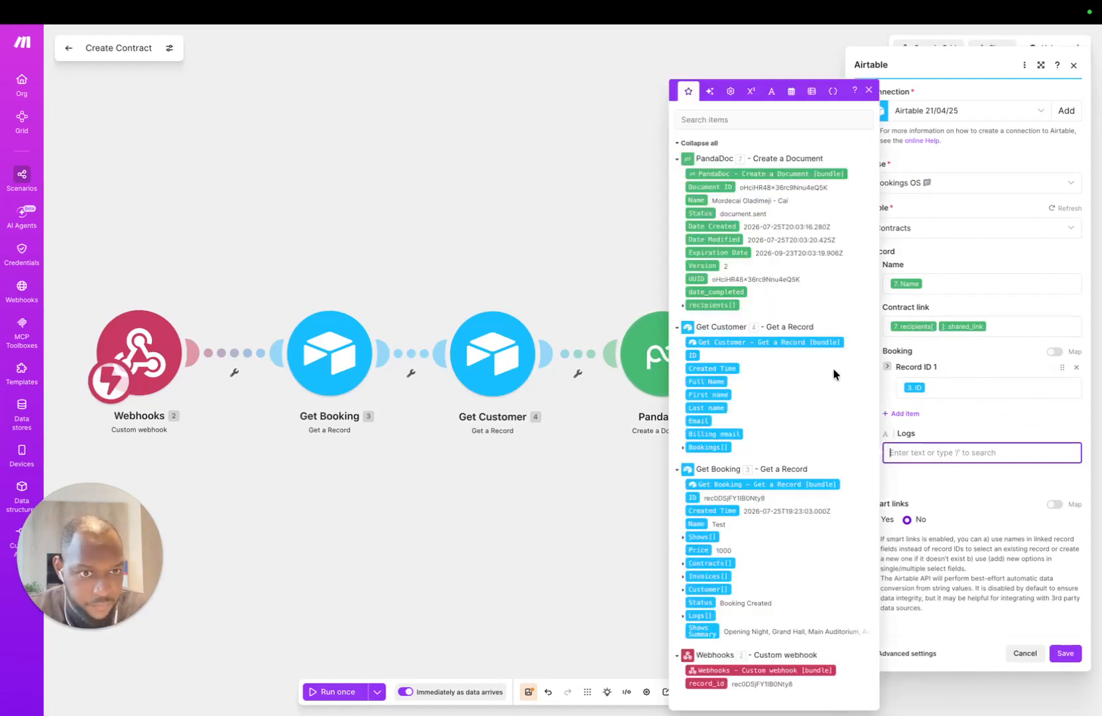
click(1000, 495)
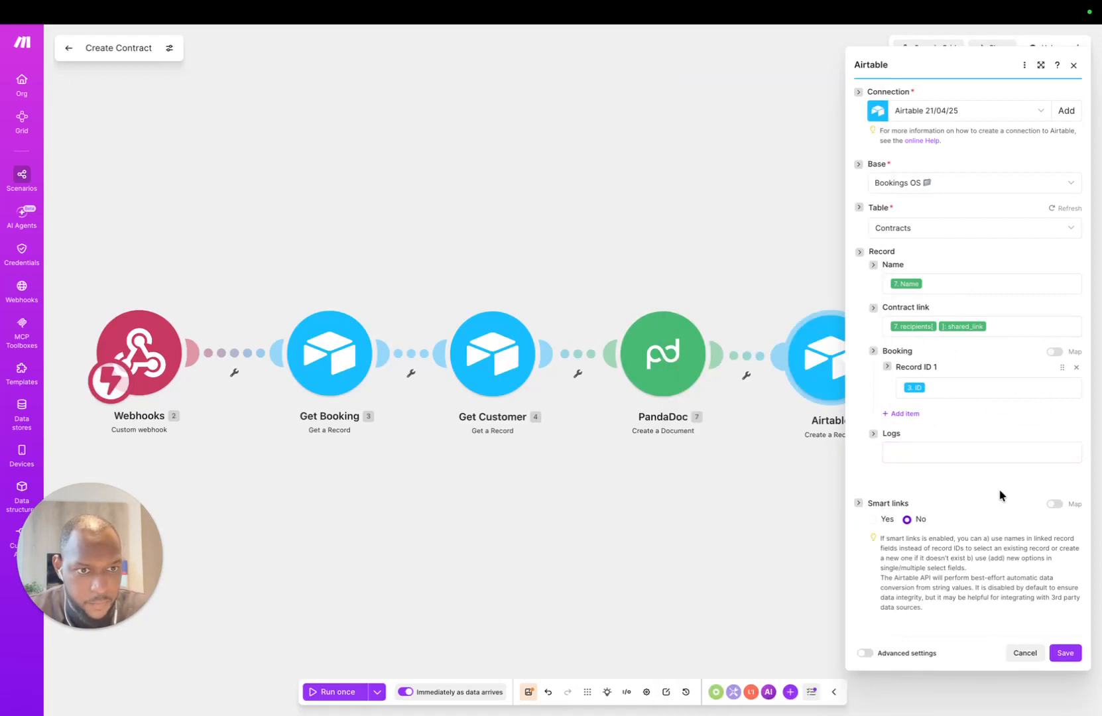
click(1064, 652)
Step: Rename the Airtable create-record module to 'Create Contract'
right_click(837, 362)
click(871, 437)
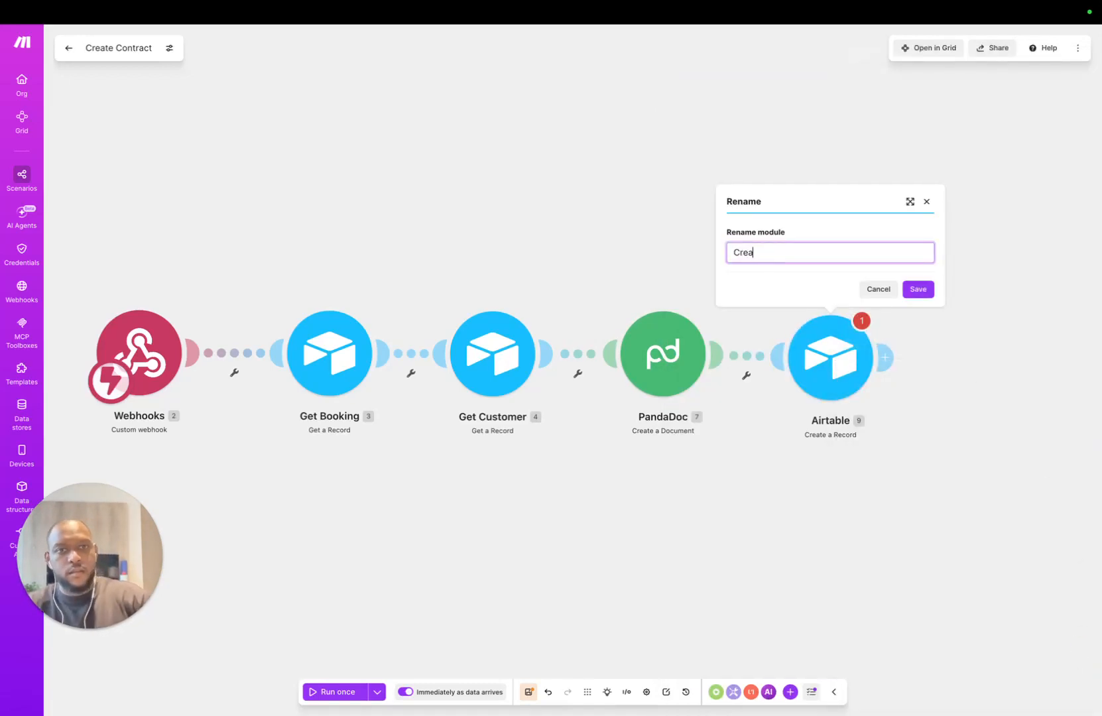
text(Create Contrac)
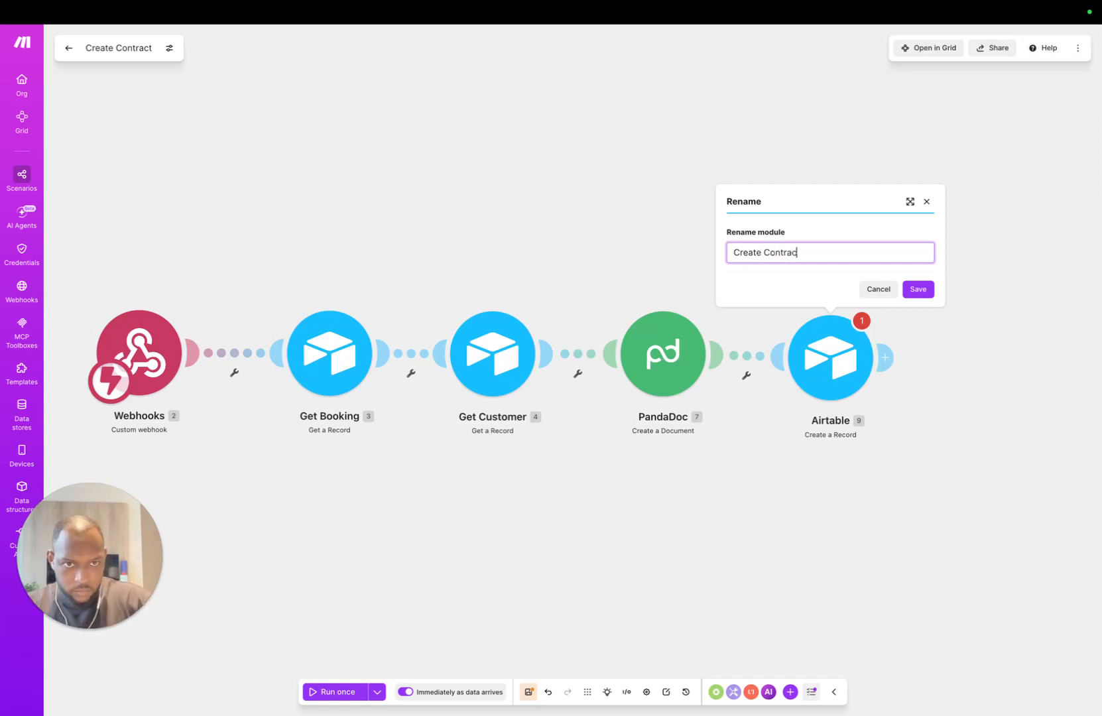
text(t)
key(Return)
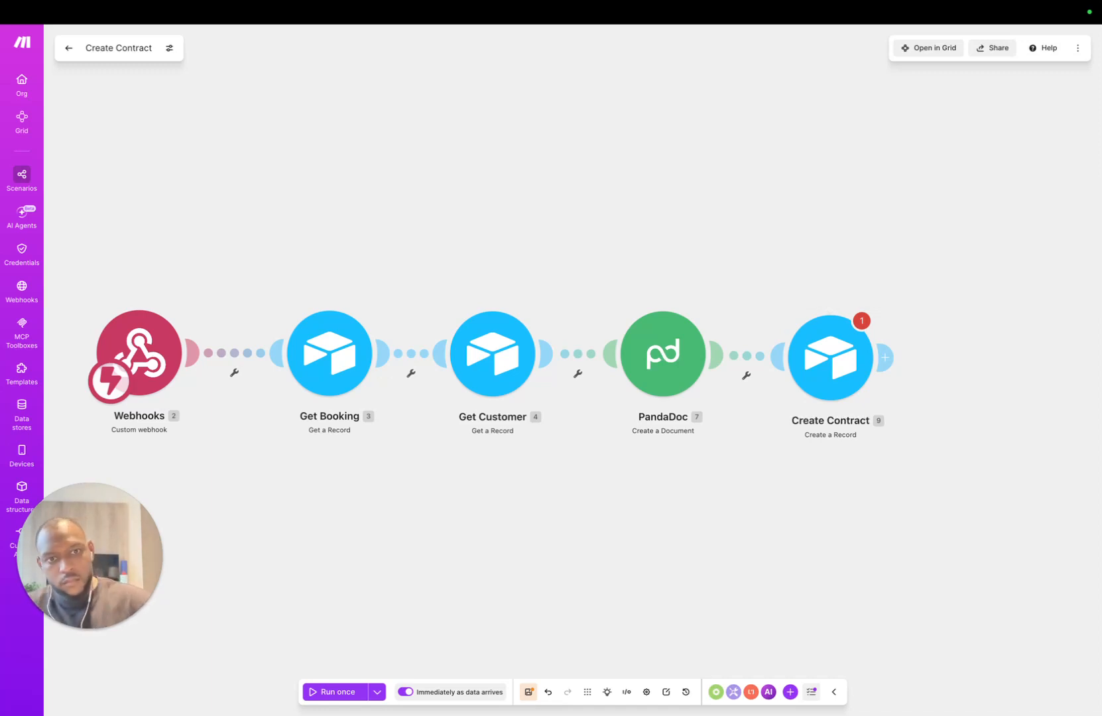
right_click(841, 362)
click(701, 486)
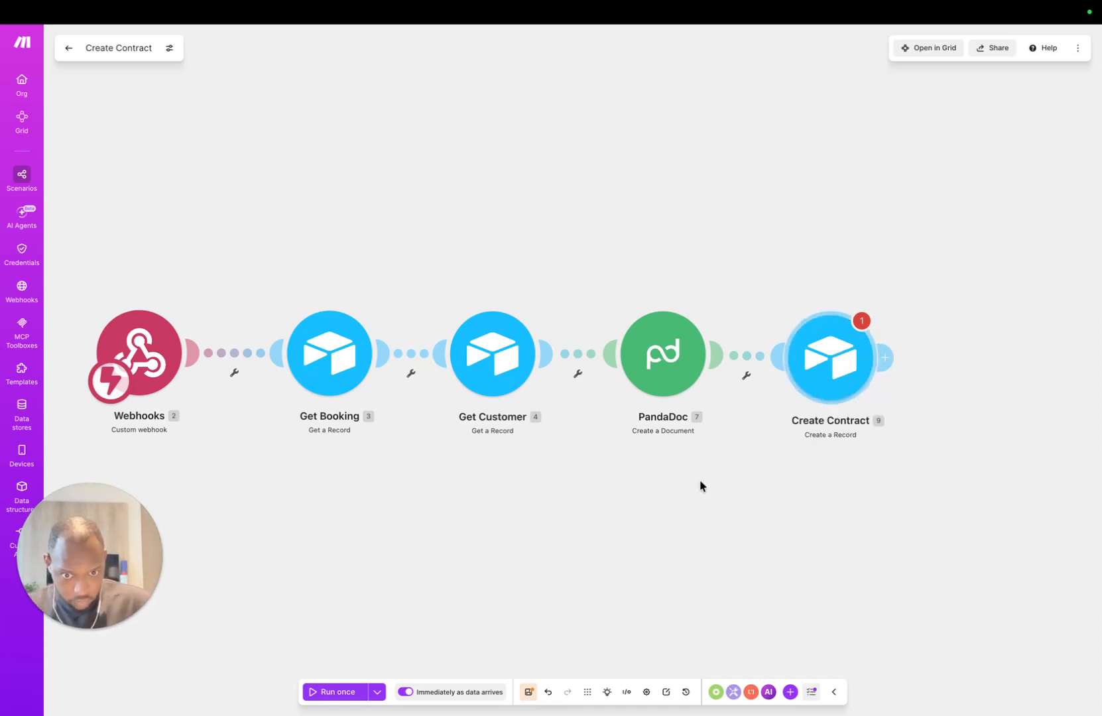
Step: Save the scenario despite the connection warning
click(528, 692)
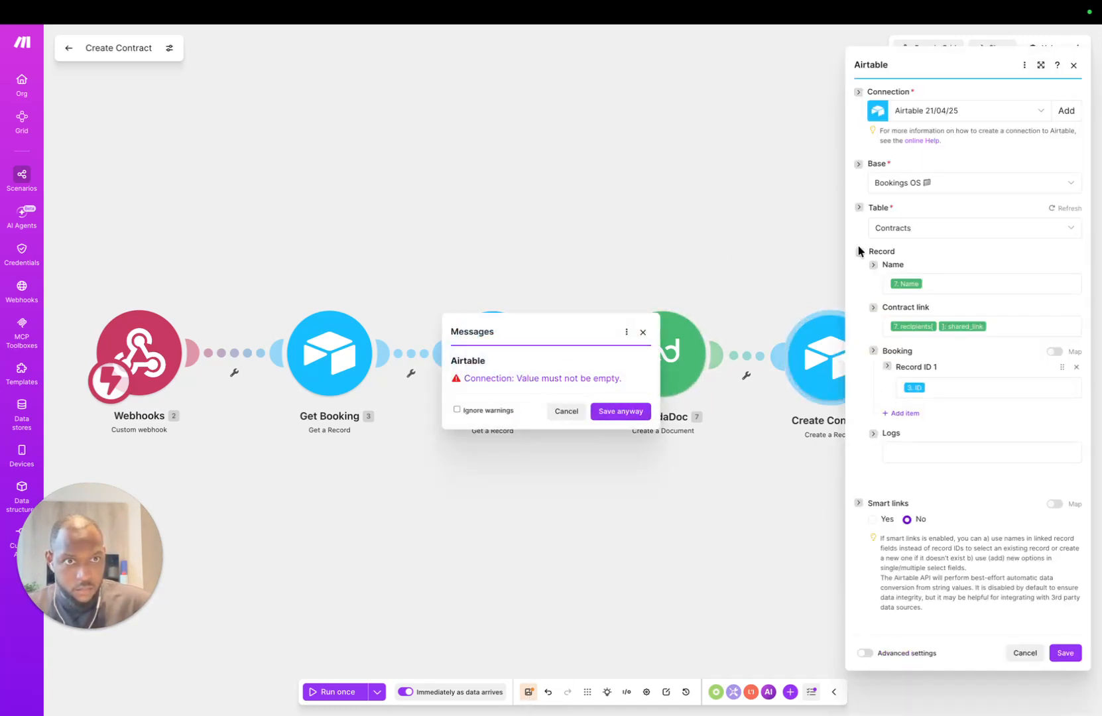
click(633, 411)
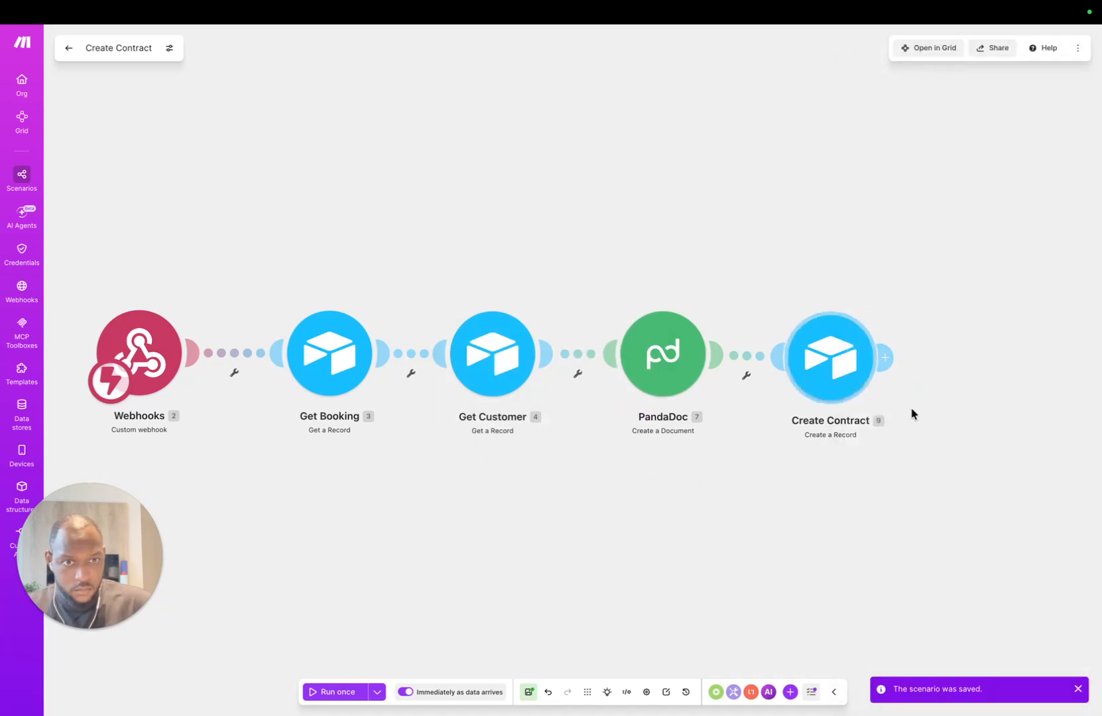
drag(845, 517, 835, 478)
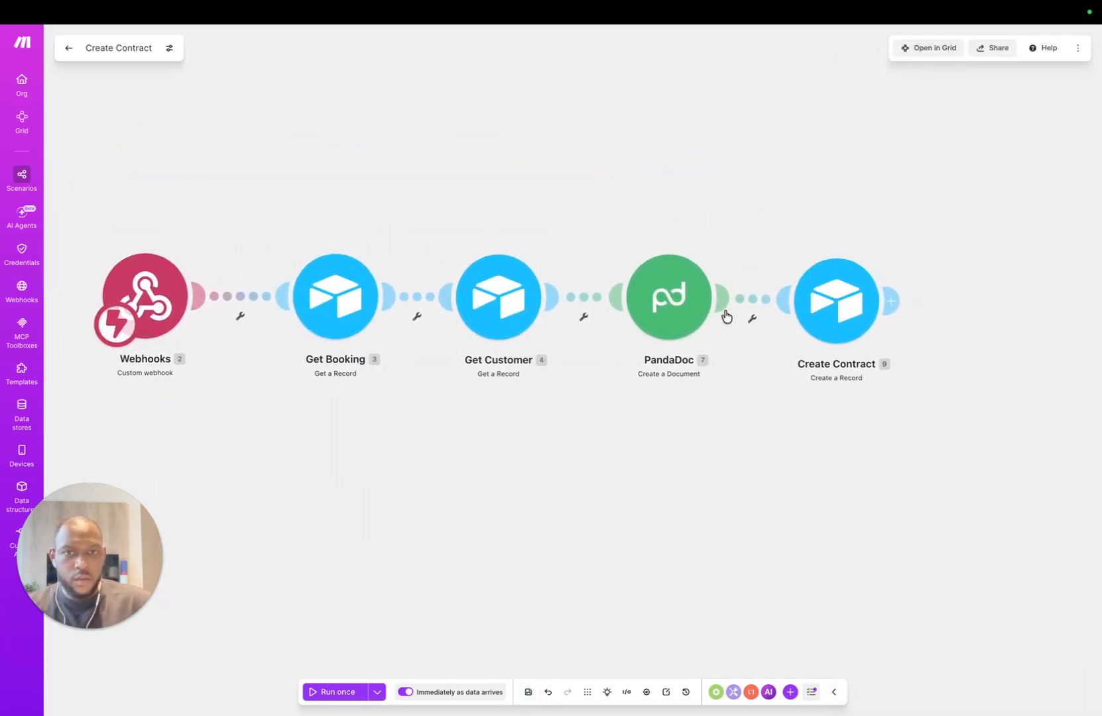
Step: Add an Airtable Update a Record step on the Bookings OS base, Bookings table
click(890, 301)
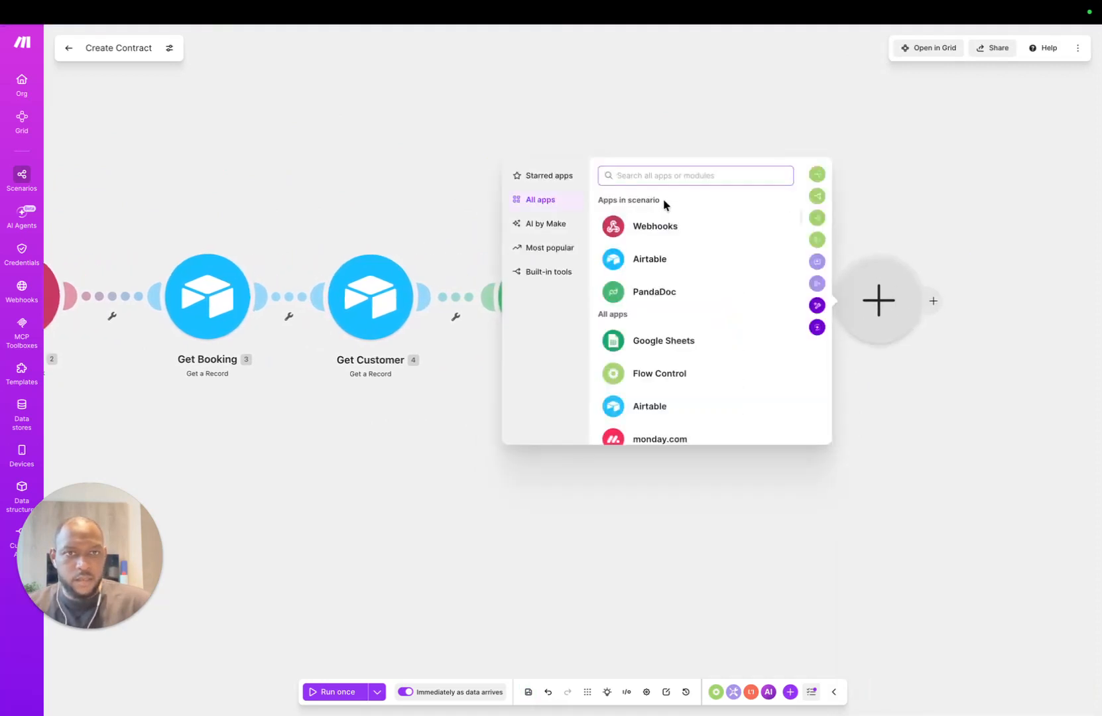
click(651, 260)
click(571, 438)
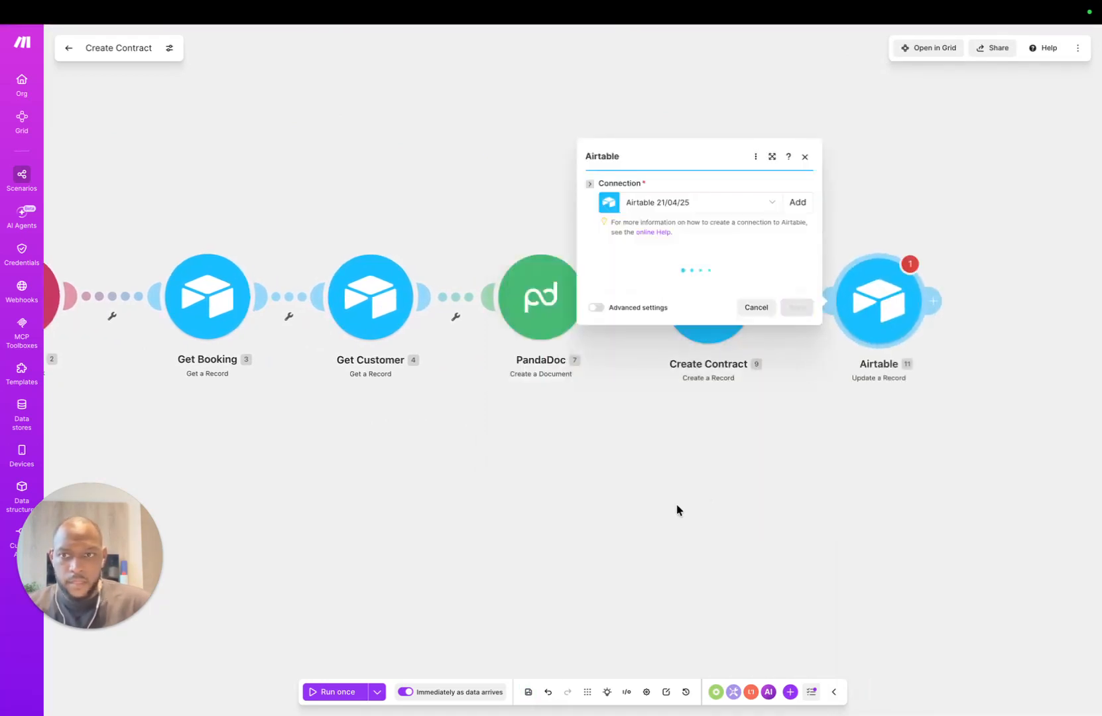
click(658, 274)
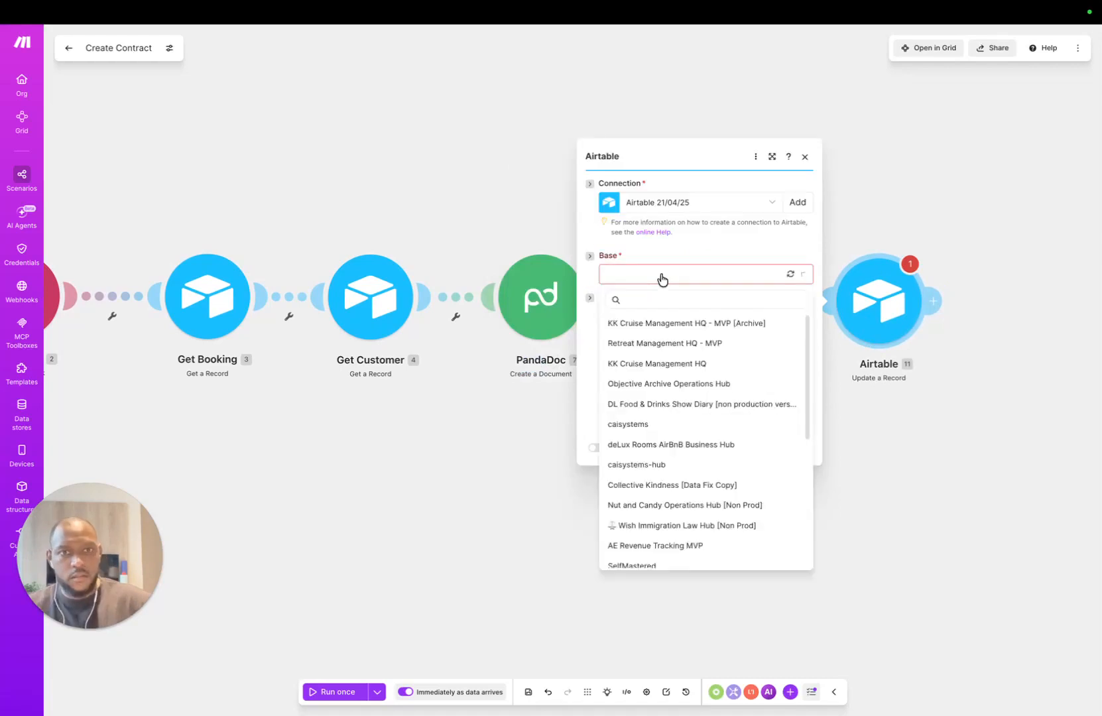
text(bookin)
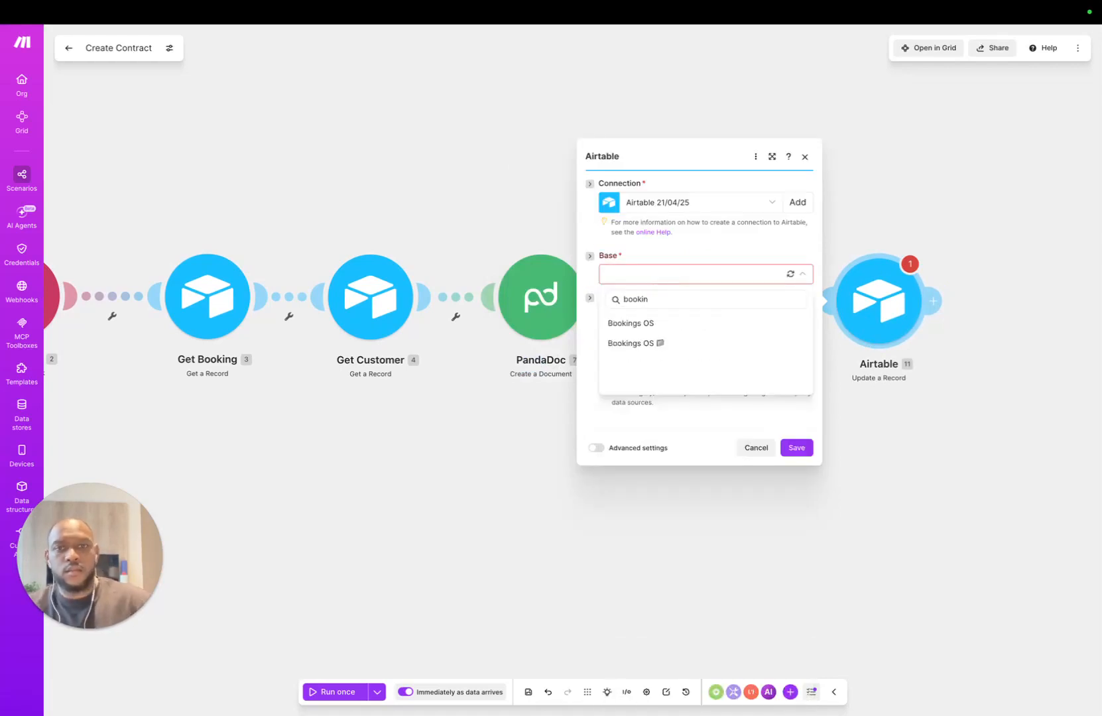
click(629, 343)
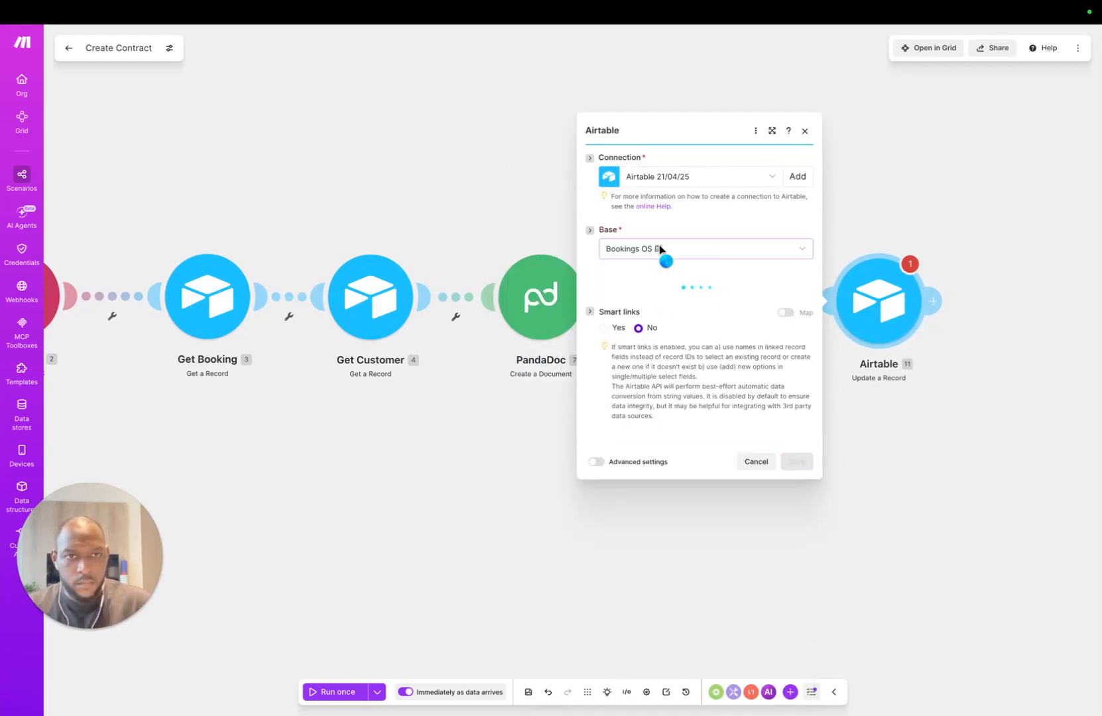
click(666, 294)
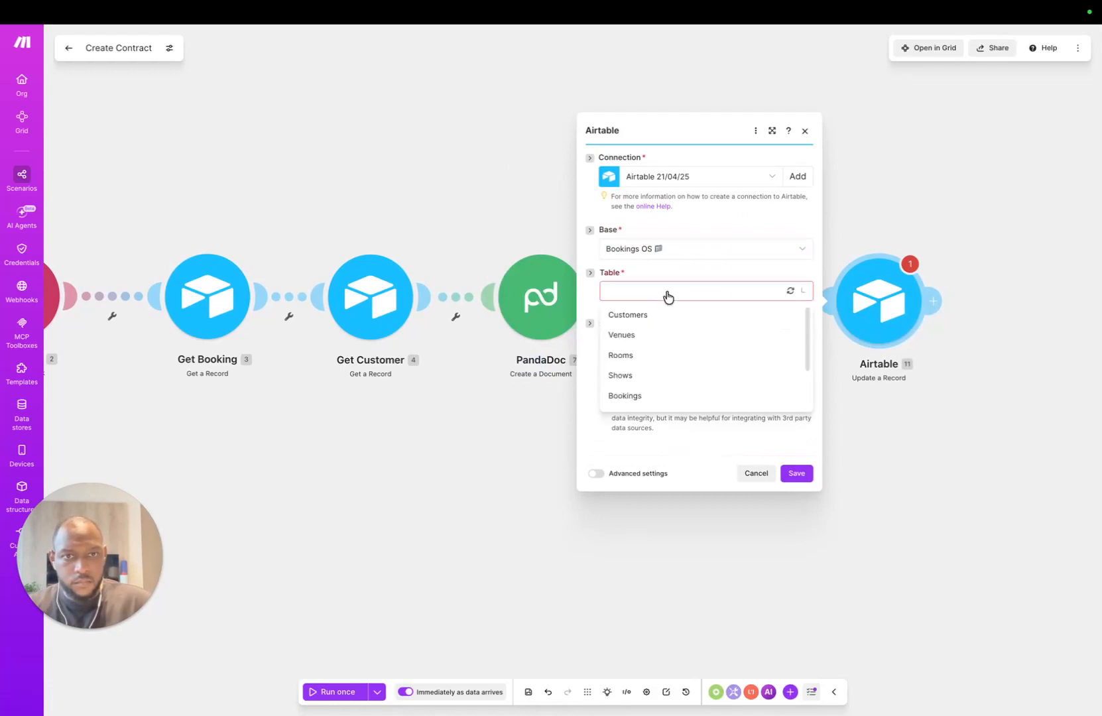
click(625, 396)
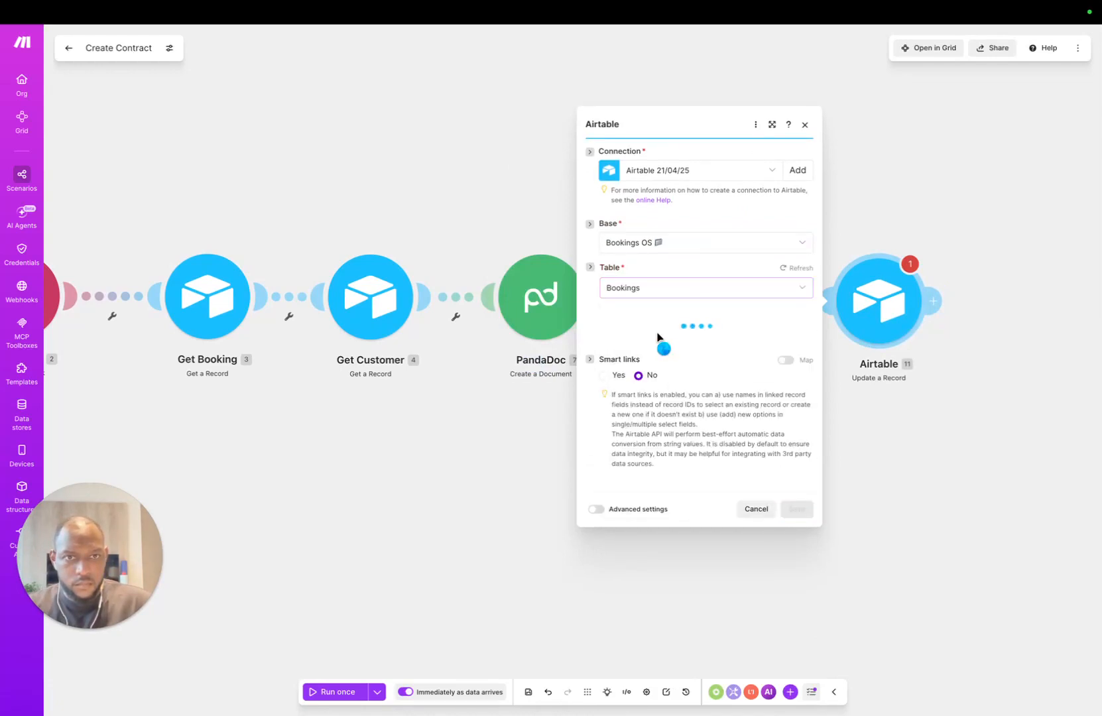
Step: Map Record ID to Get Booking's ID (3.ID) and link Contracts to the new contract's ID (9.ID)
click(654, 253)
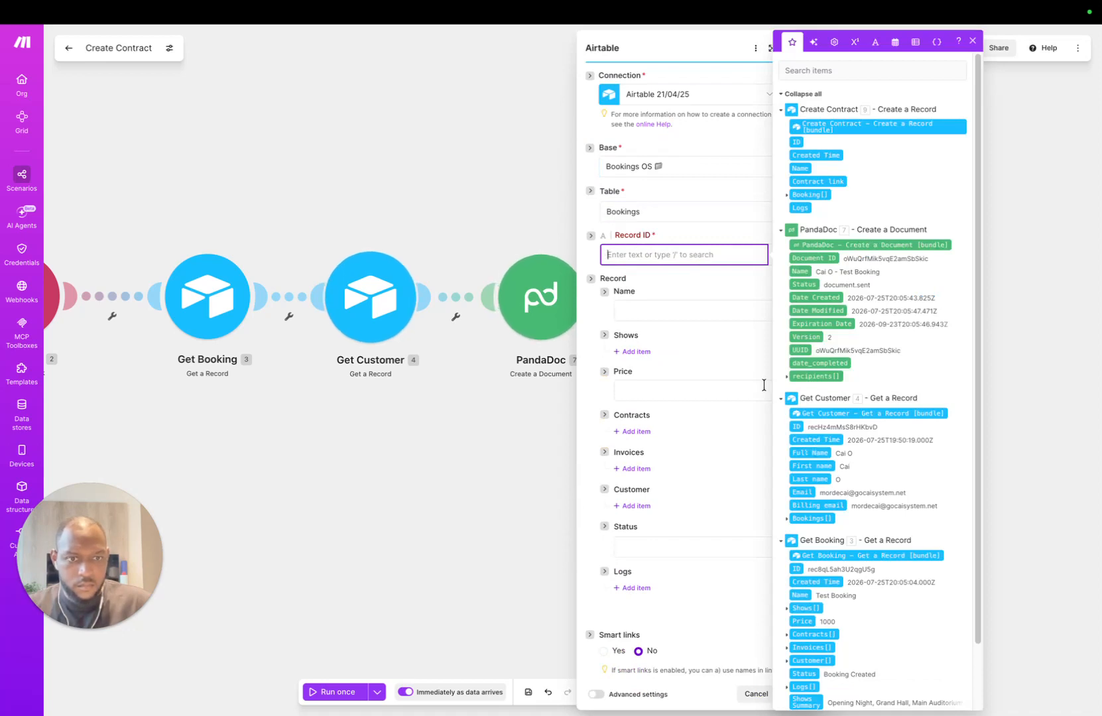
click(795, 568)
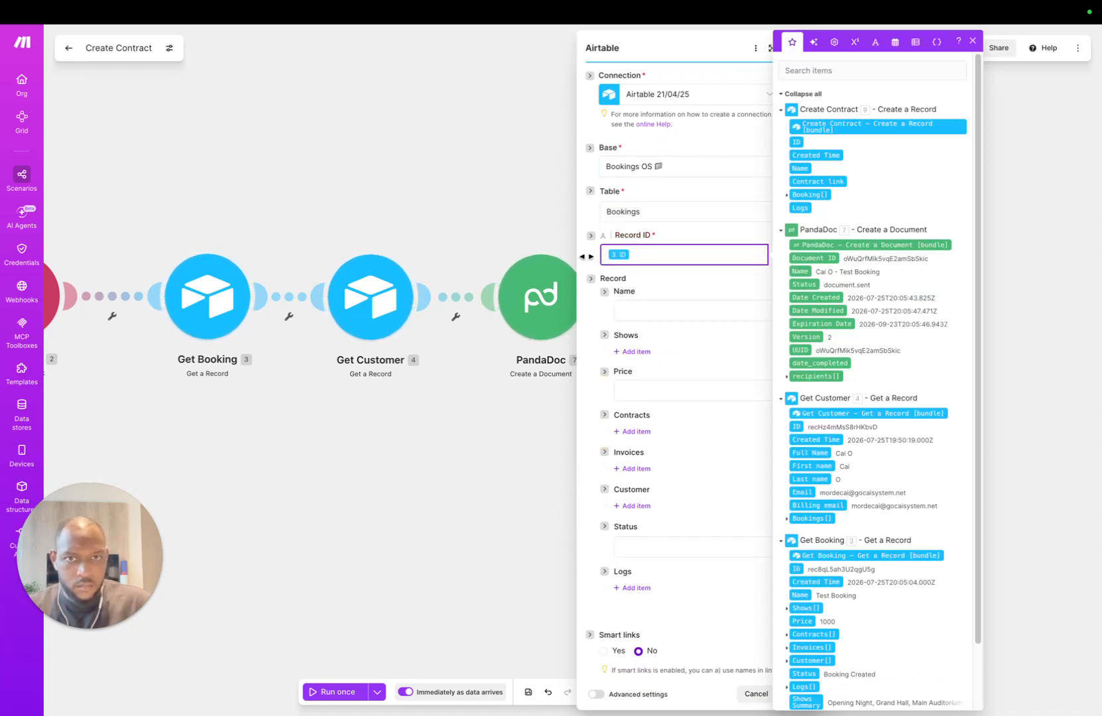
click(586, 257)
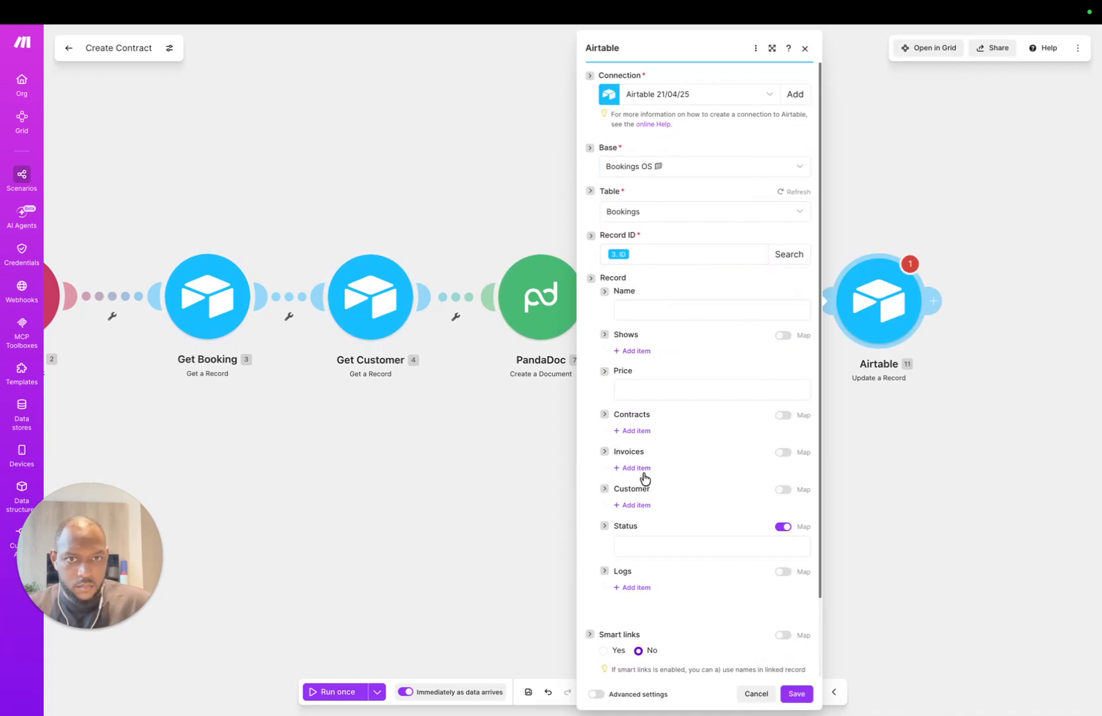
scroll(644, 478, down, 1)
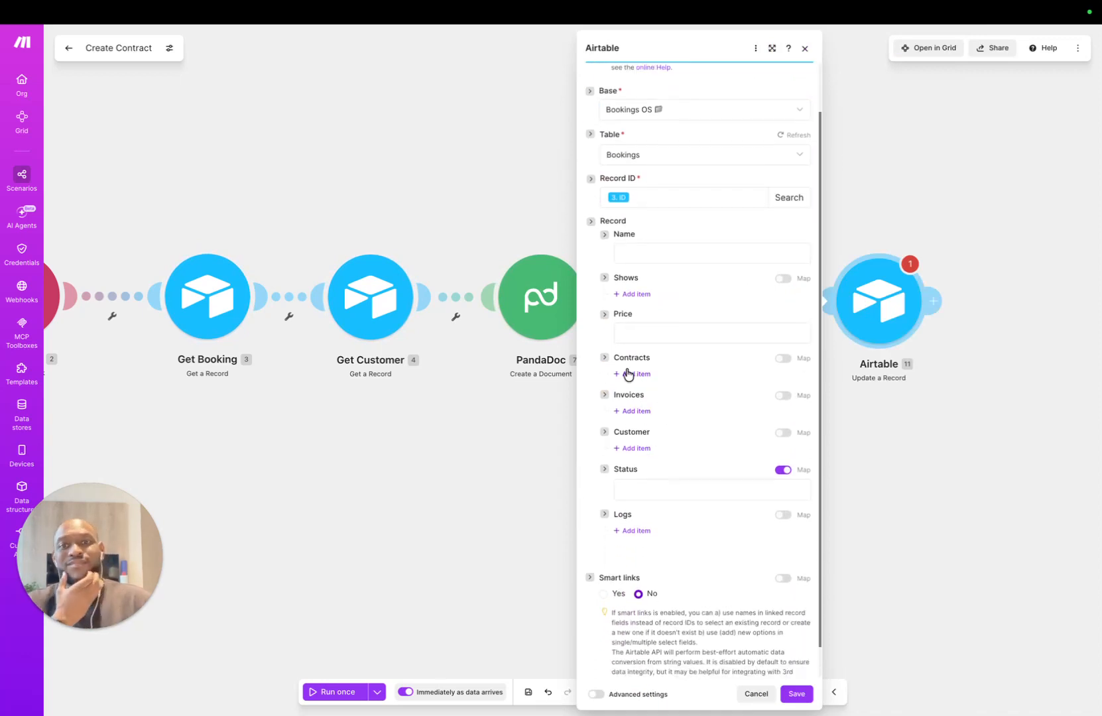
click(627, 375)
click(678, 394)
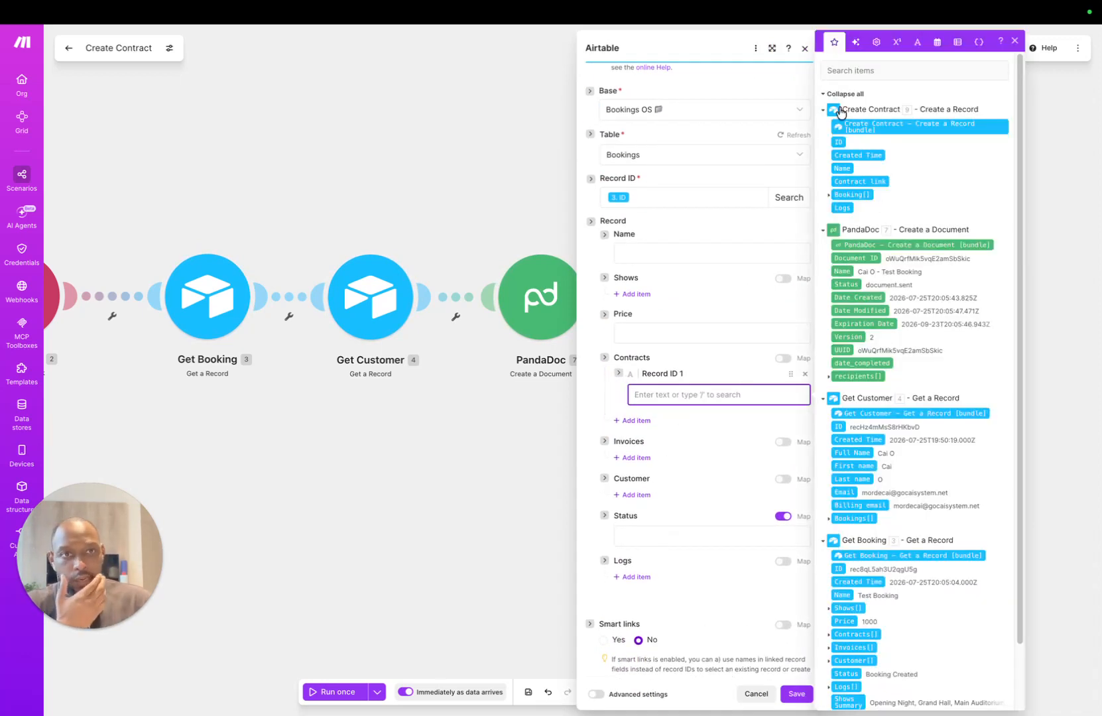
click(836, 143)
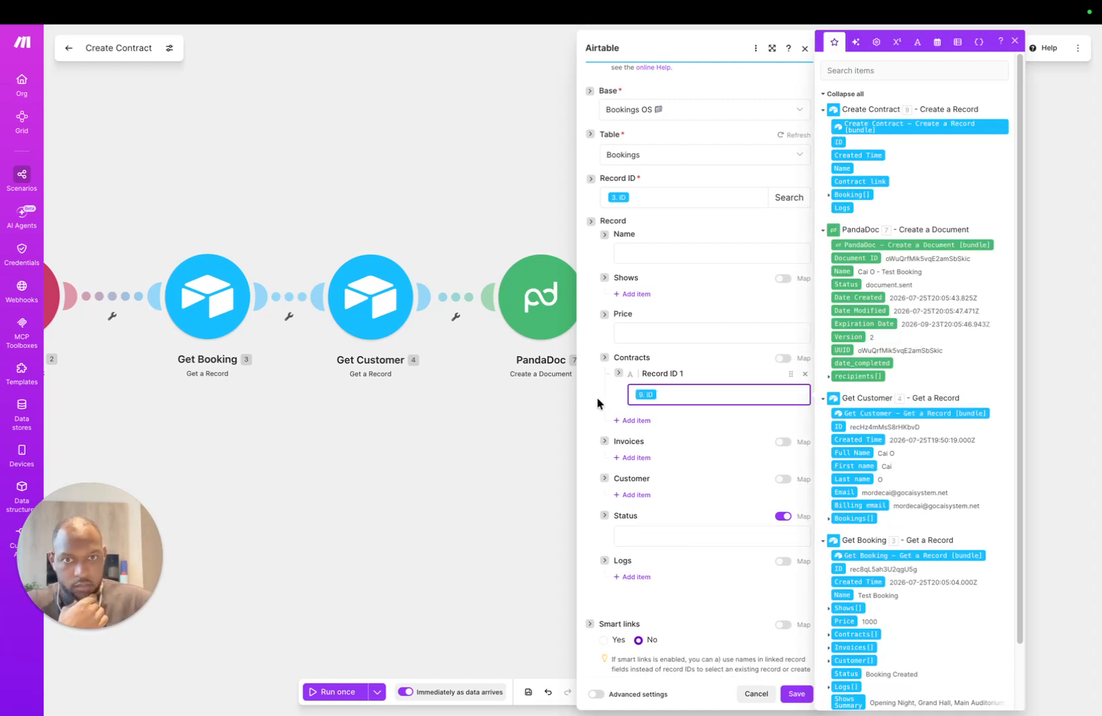
click(590, 416)
scroll(633, 426, down, 2)
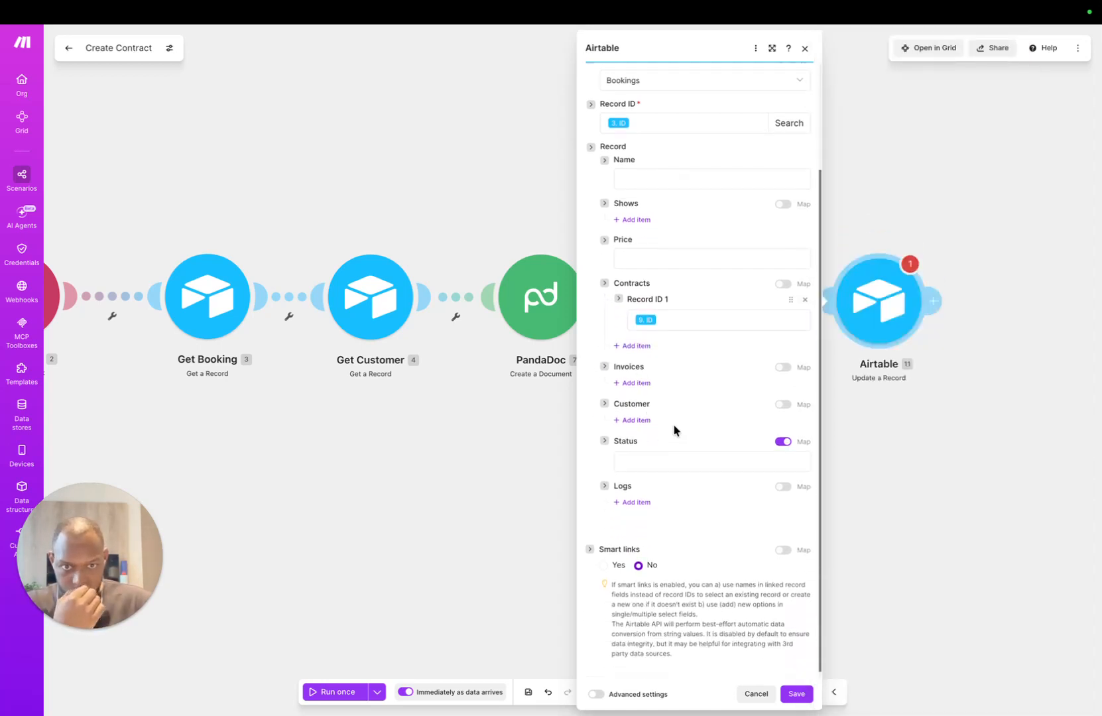
Step: Set the booking Status to Contract Created and save the update-record settings
click(712, 457)
click(783, 437)
click(683, 456)
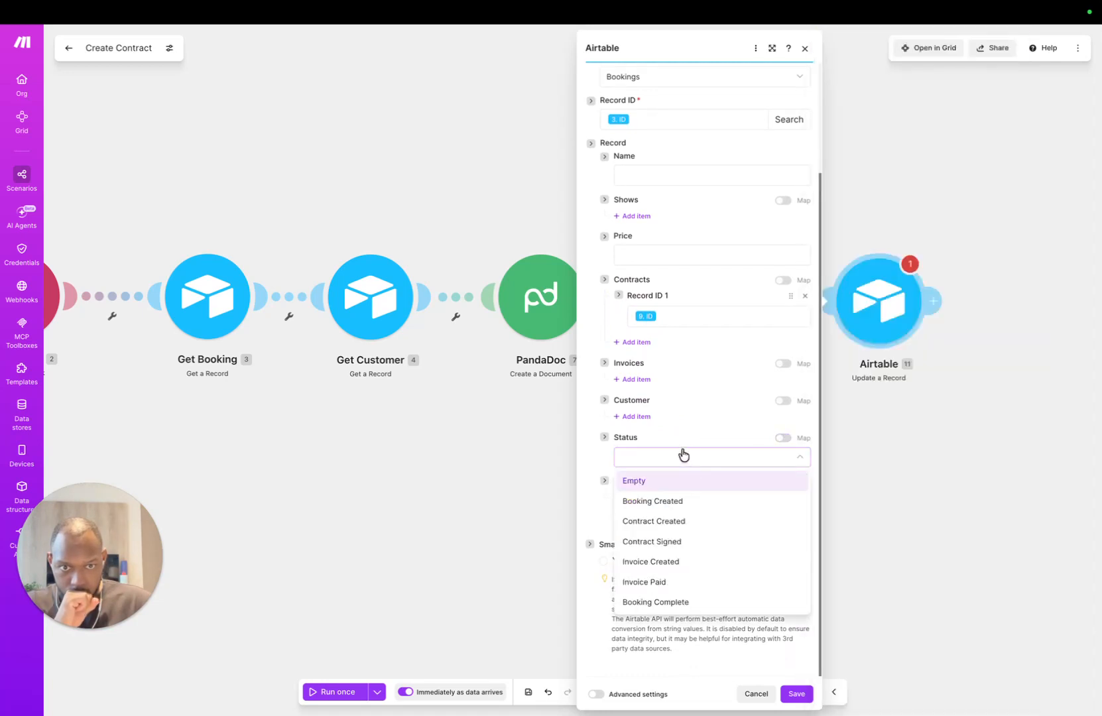
click(675, 522)
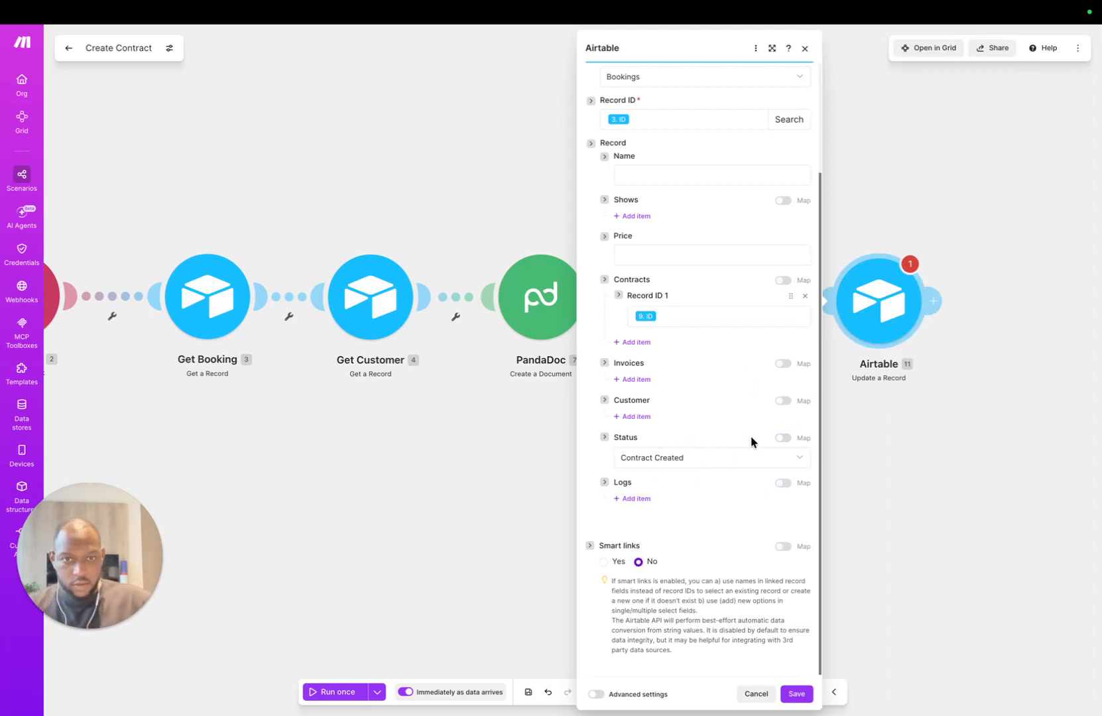
click(796, 693)
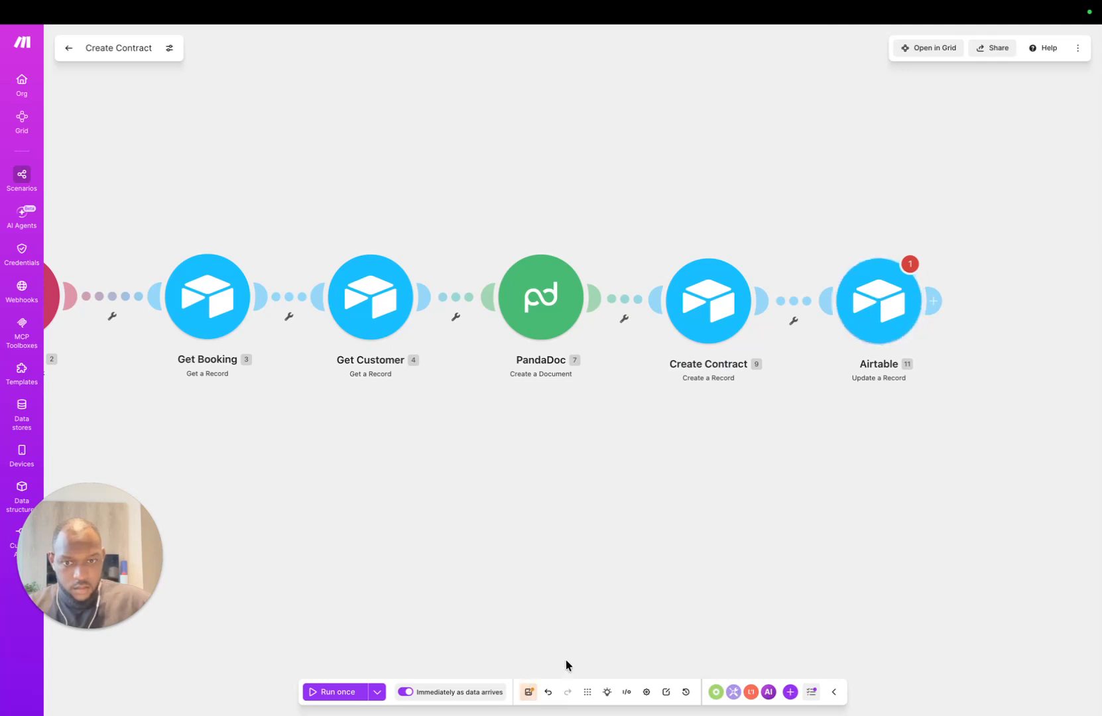
Step: Rename the update module to 'Update Booking Status'
right_click(888, 292)
click(916, 366)
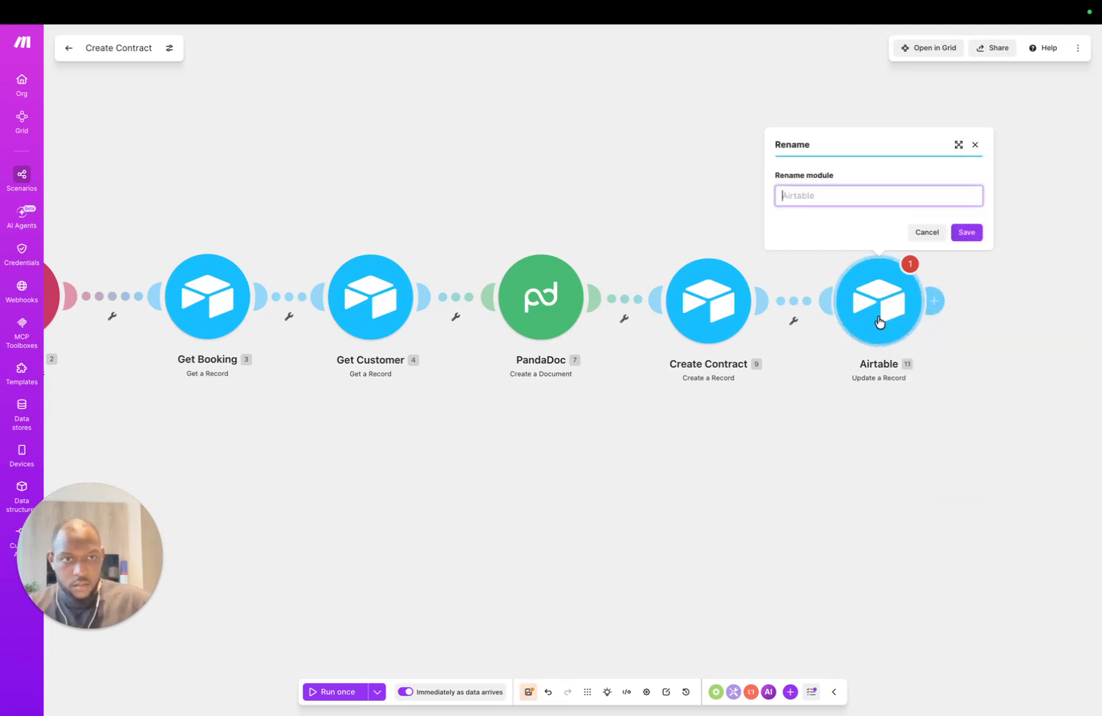
text(Update Booking)
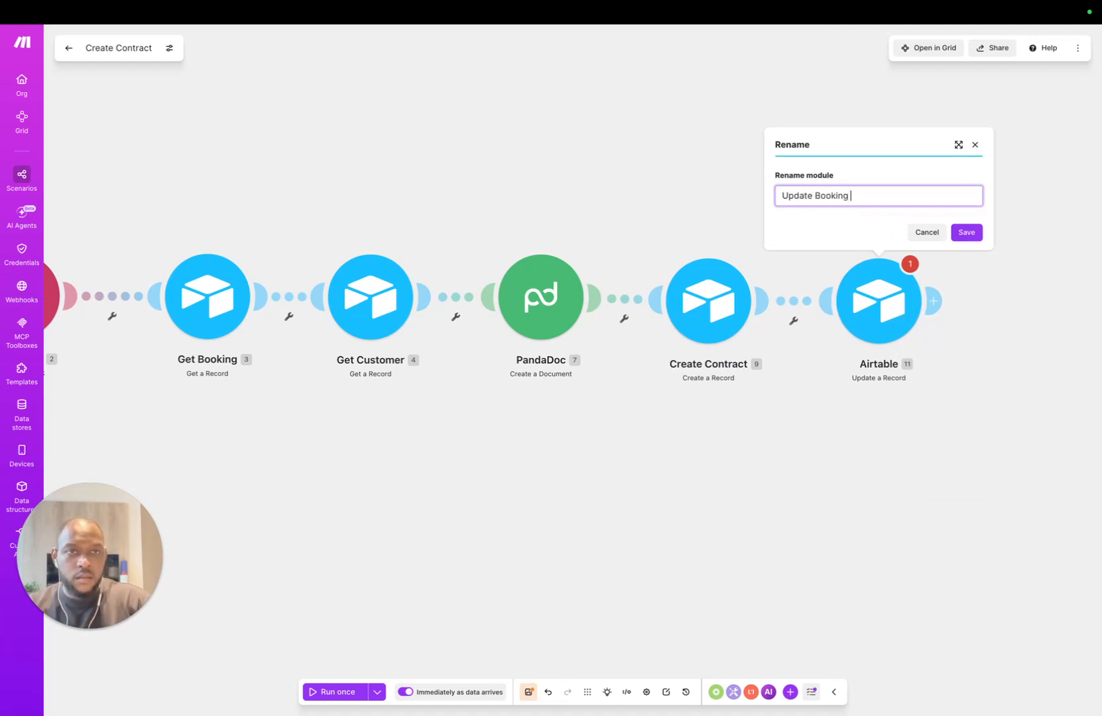
text( Status)
key(Return)
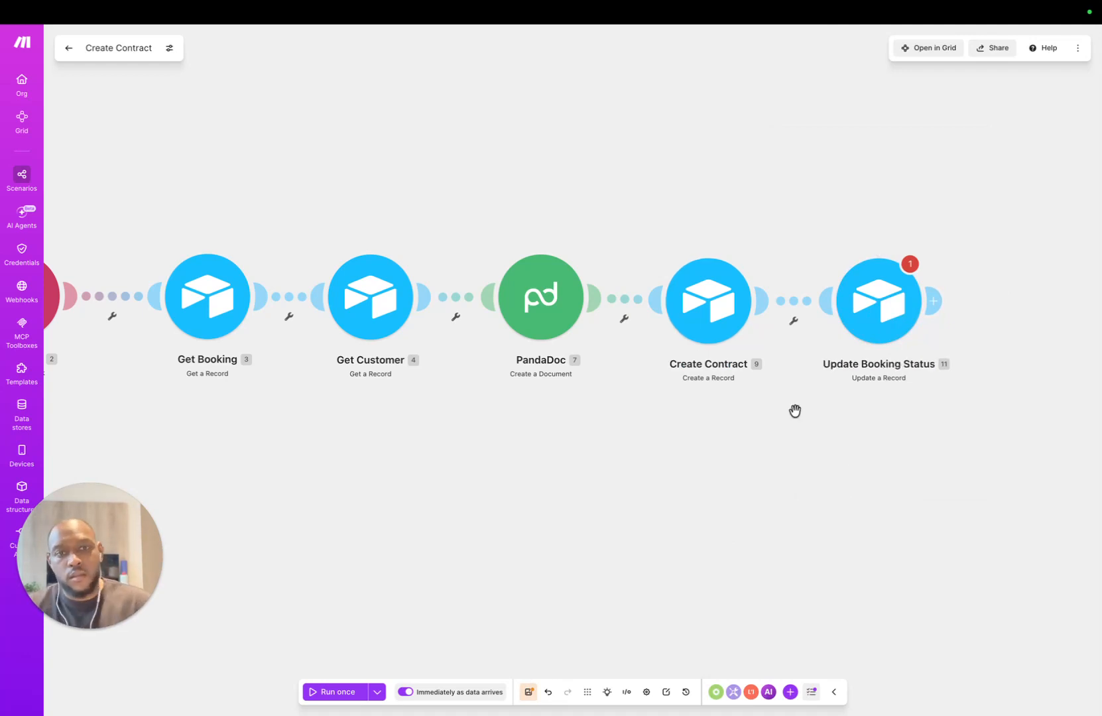
drag(794, 411, 1029, 373)
drag(871, 444, 523, 462)
Step: Add an Airtable Create a Record step writing to the Bookings OS base's Logs table
click(574, 289)
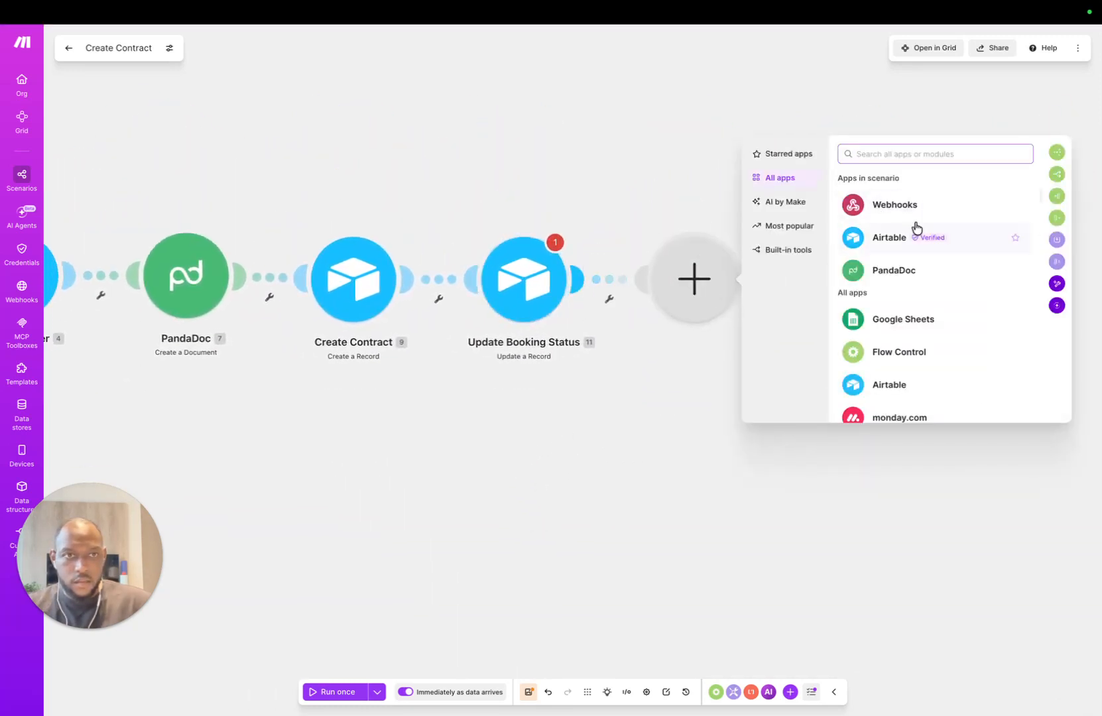
click(897, 236)
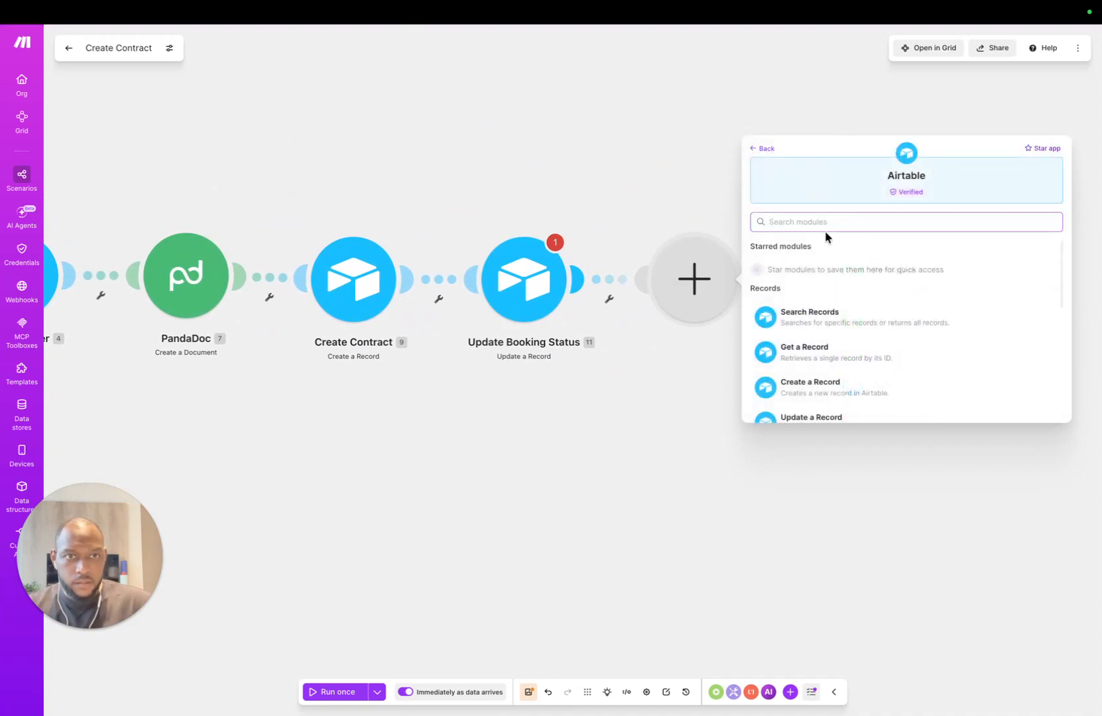
click(814, 384)
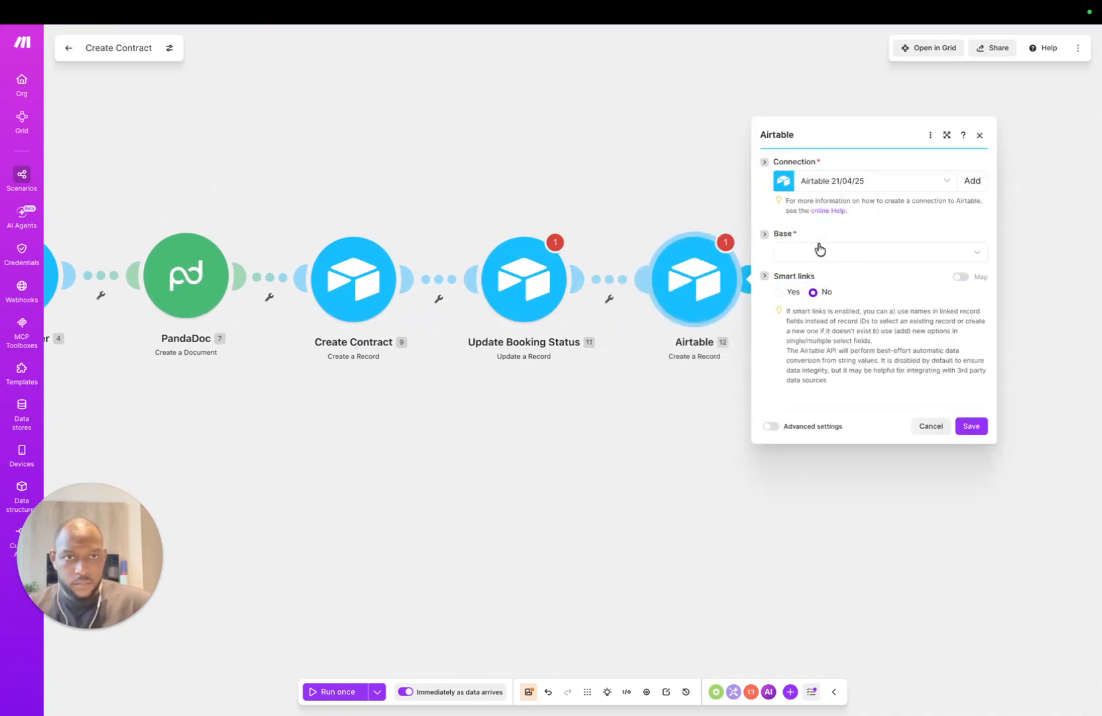
click(819, 250)
text(boo)
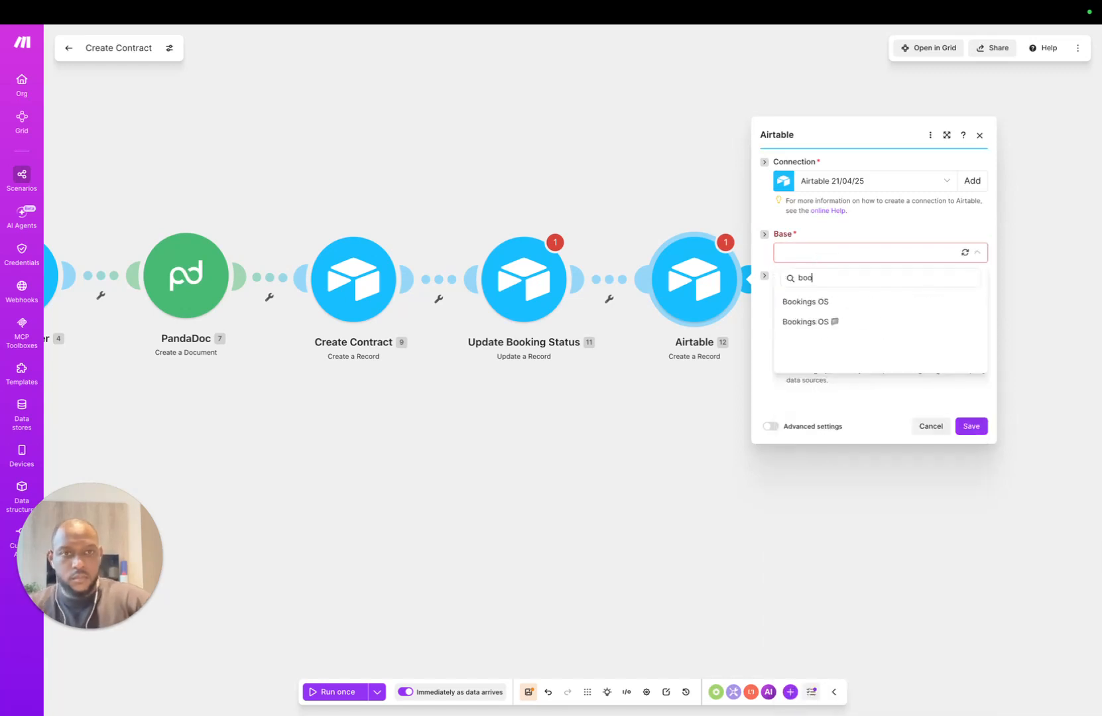
click(779, 319)
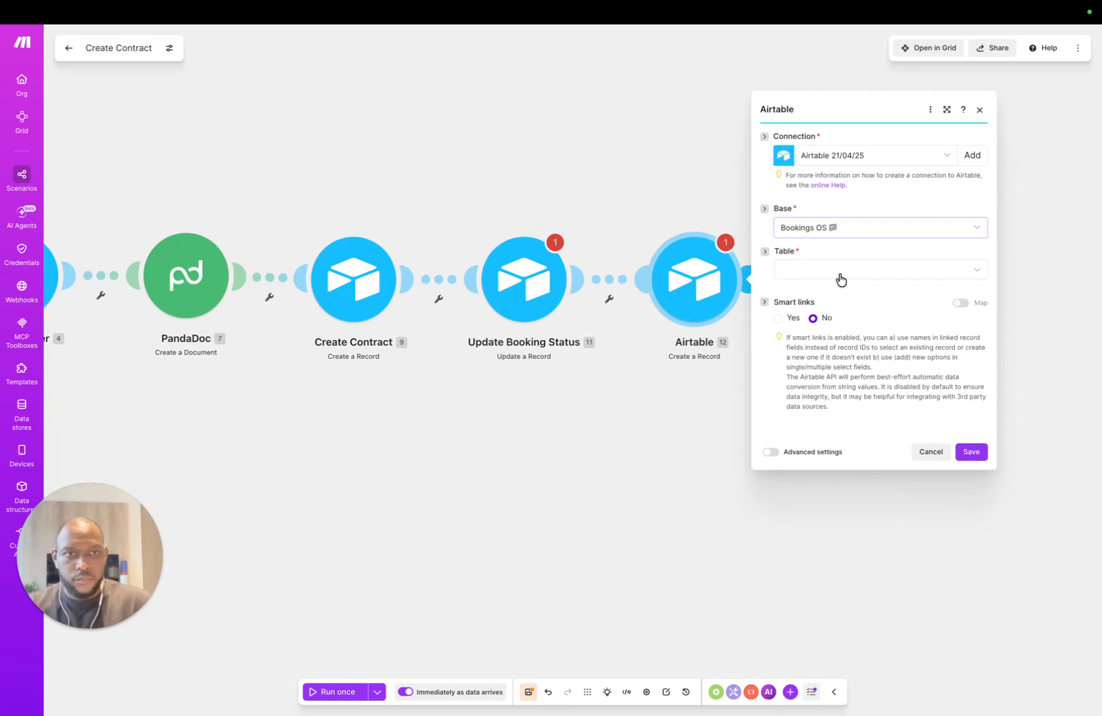
click(840, 273)
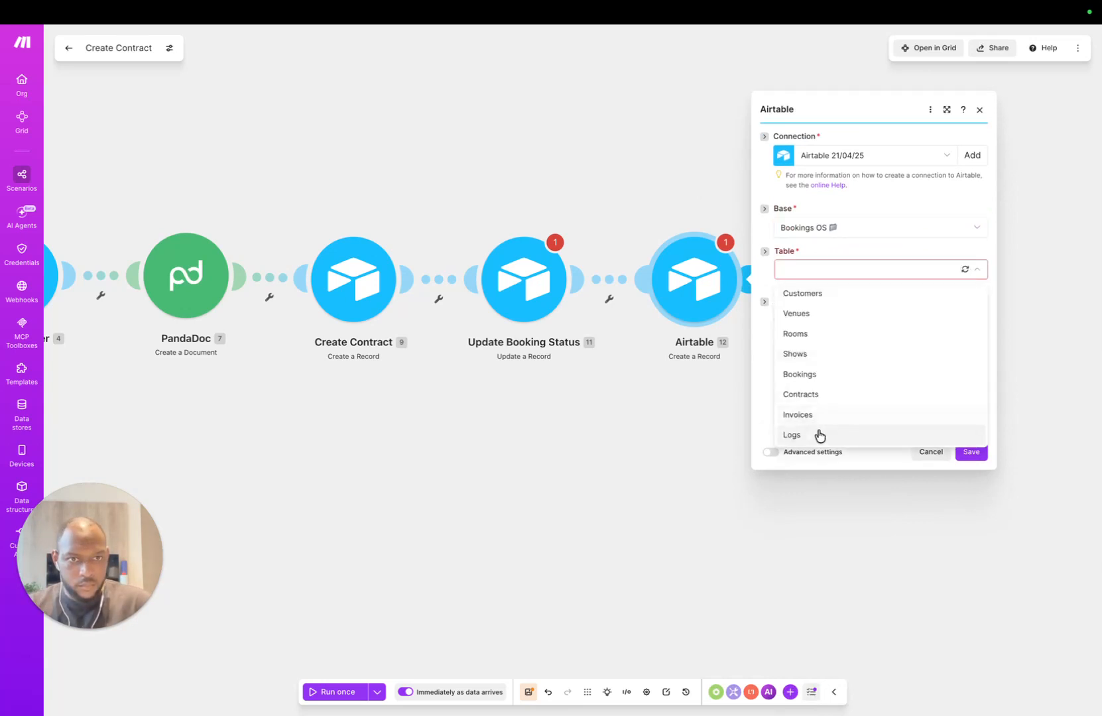
click(789, 434)
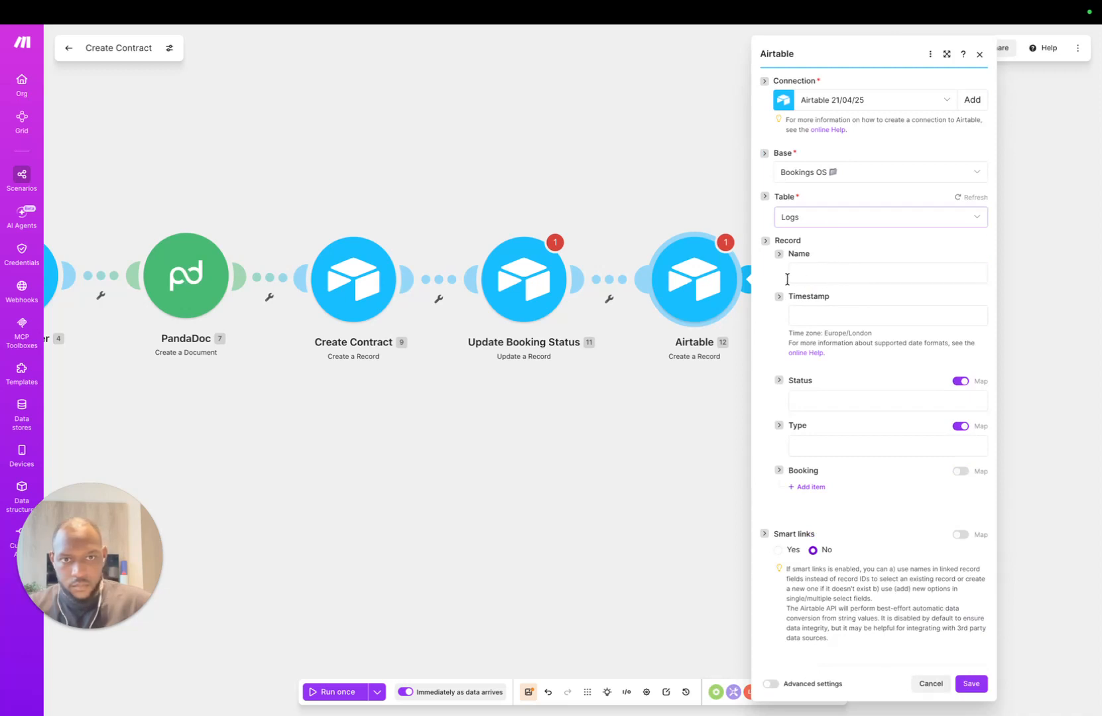
Step: Set the log Timestamp to now, Status to Success and Type to Booking
click(788, 277)
click(892, 246)
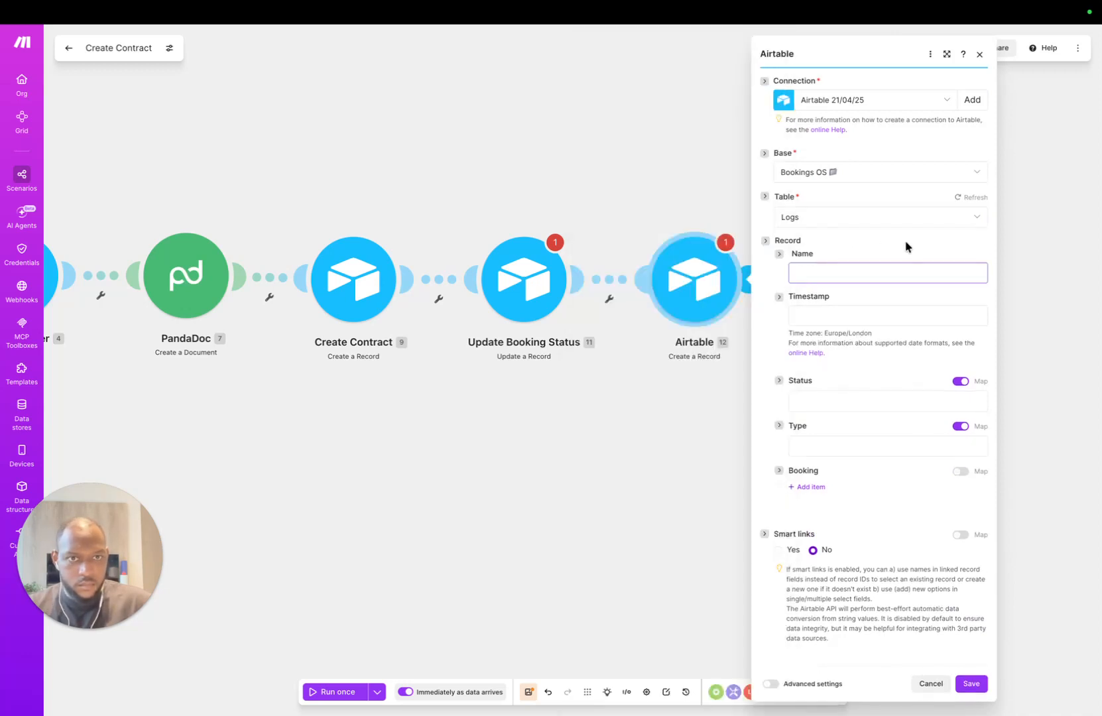
click(831, 314)
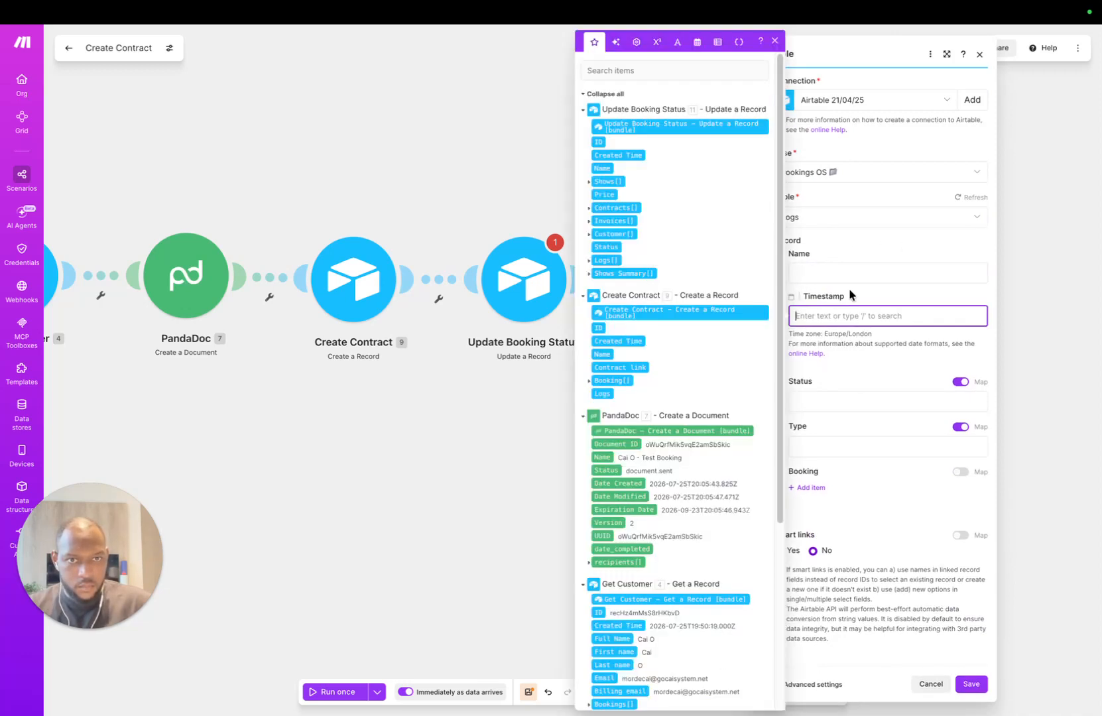
text(now)
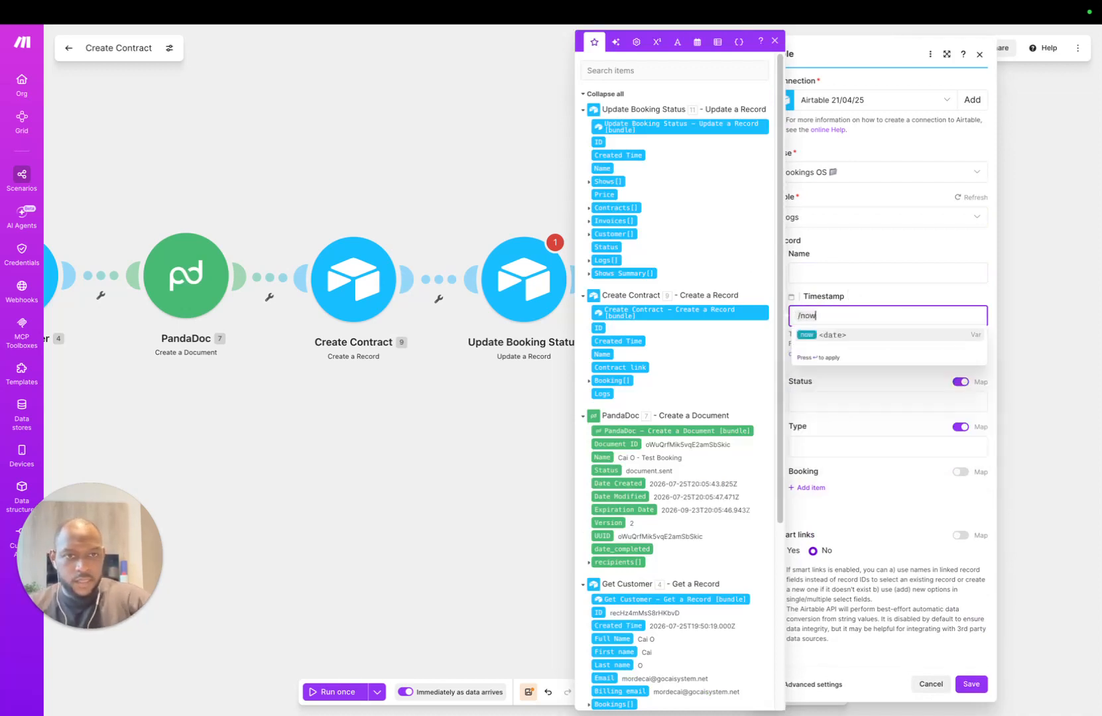
key(Return)
click(822, 400)
click(811, 443)
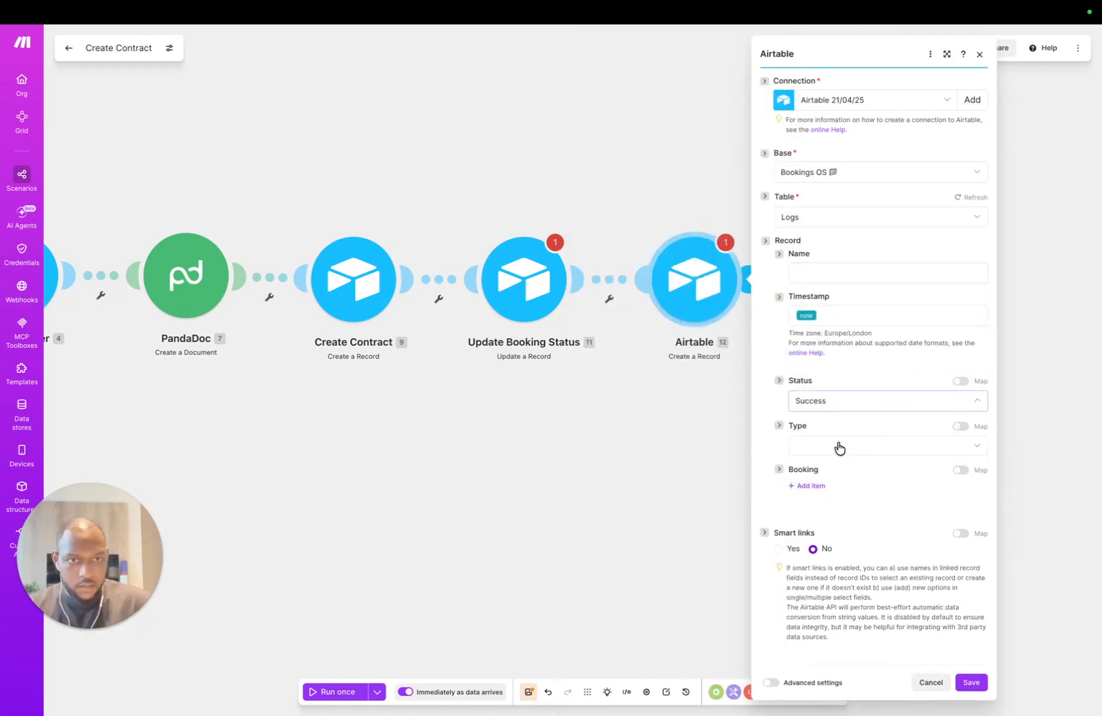
click(850, 445)
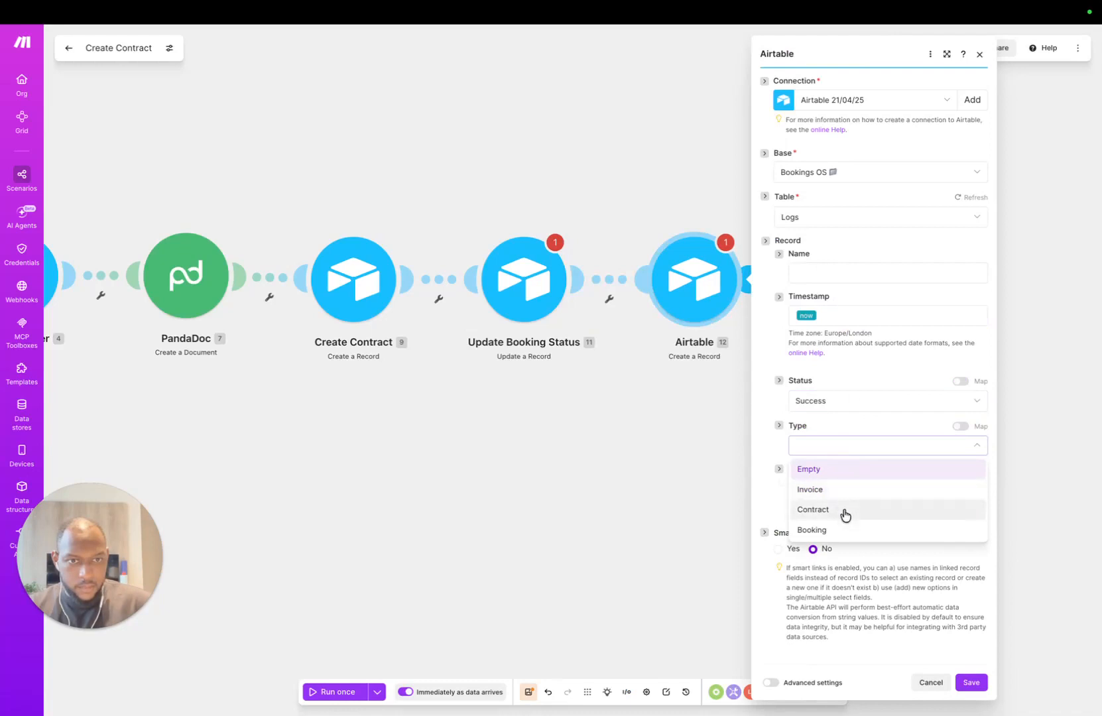
click(848, 530)
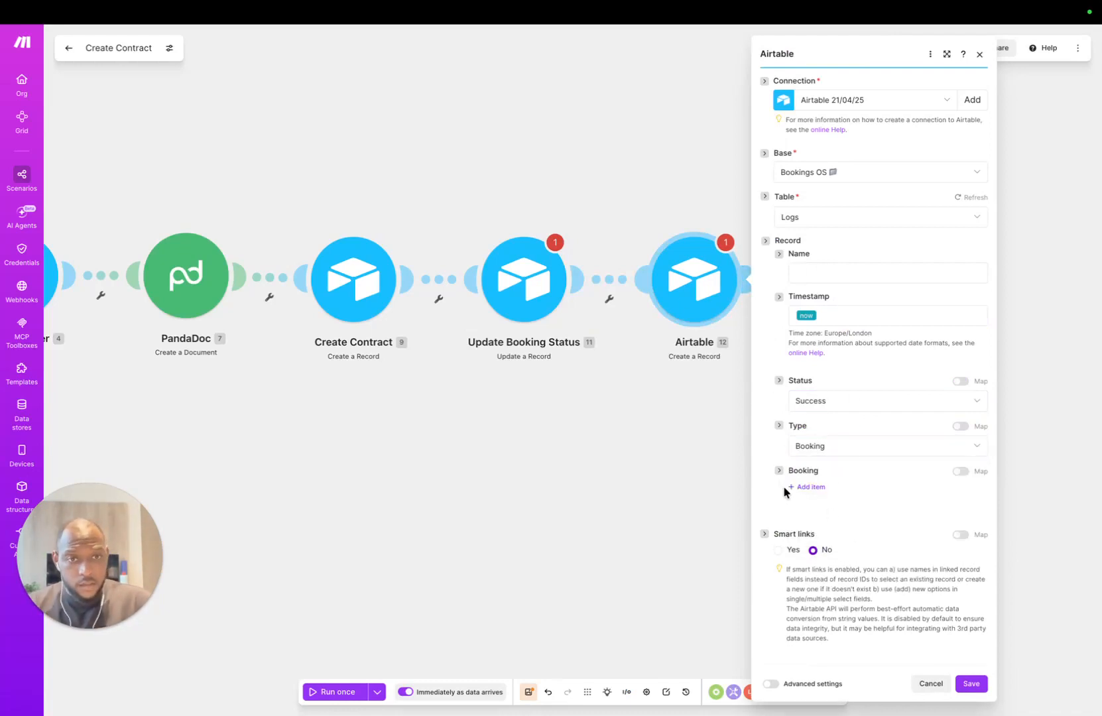
Step: Add a linked booking entry mapped to Get Booking's record ID, keeping Type as Booking
click(804, 487)
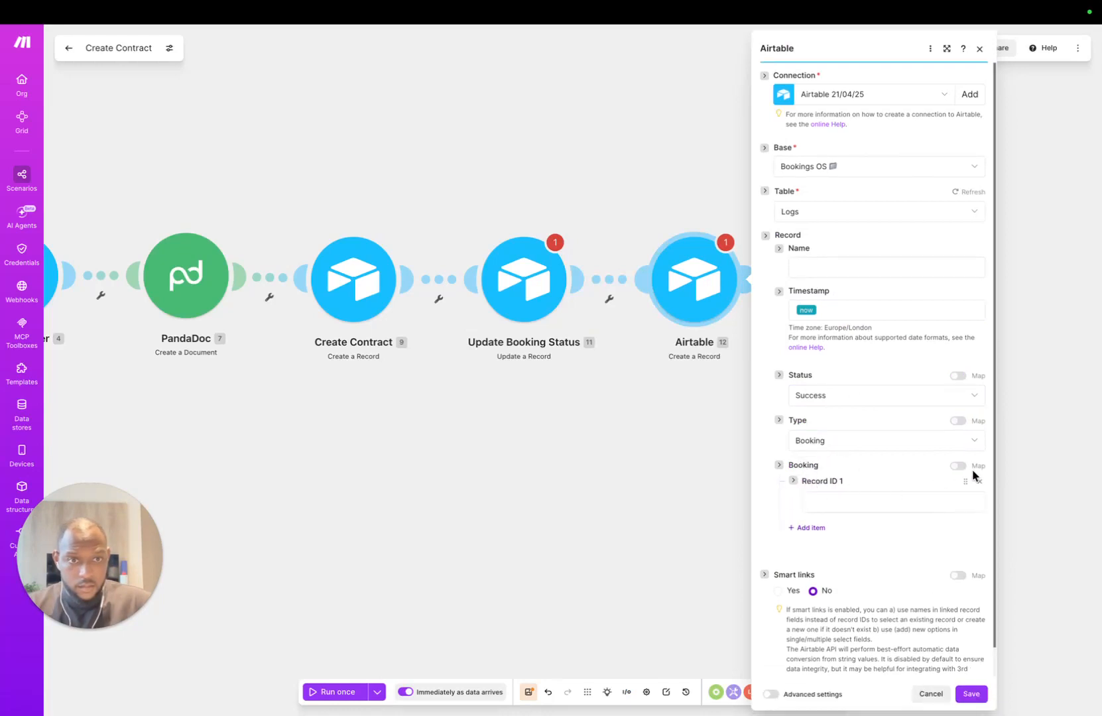
click(891, 441)
click(777, 443)
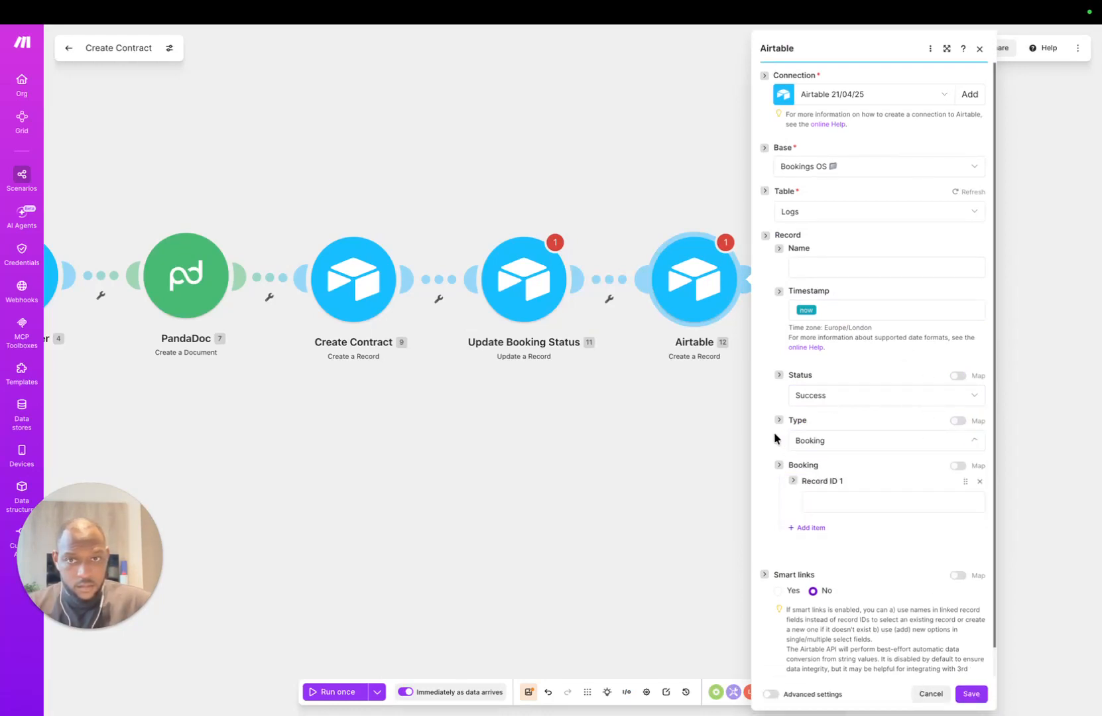
click(976, 443)
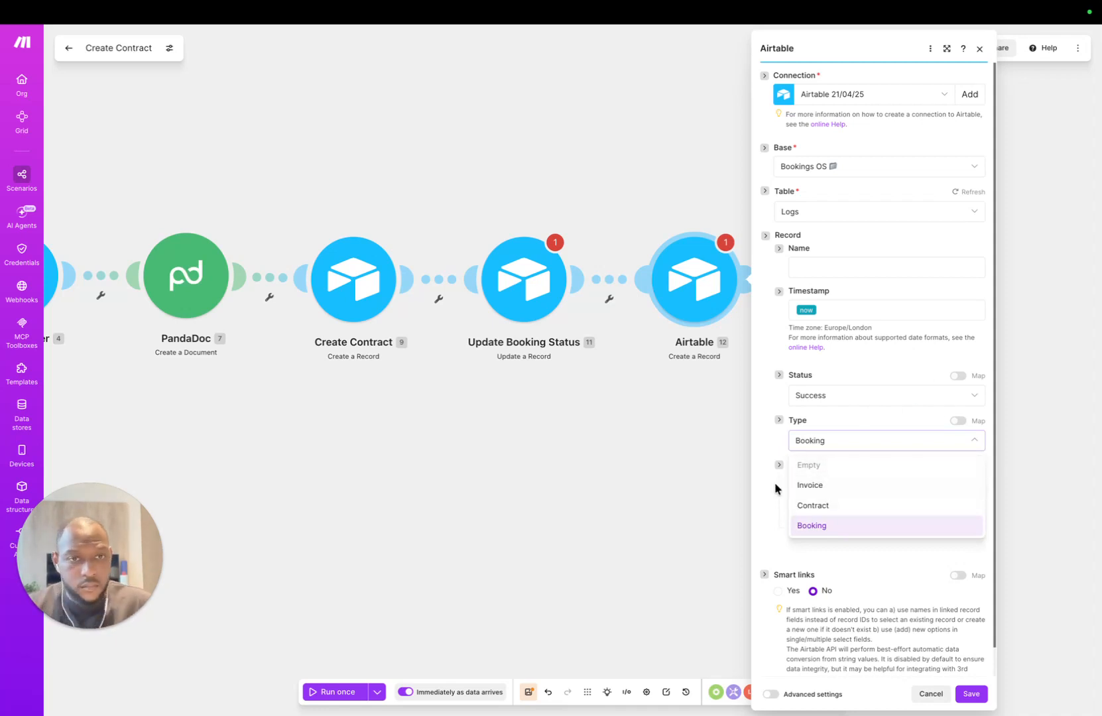
click(783, 524)
click(855, 501)
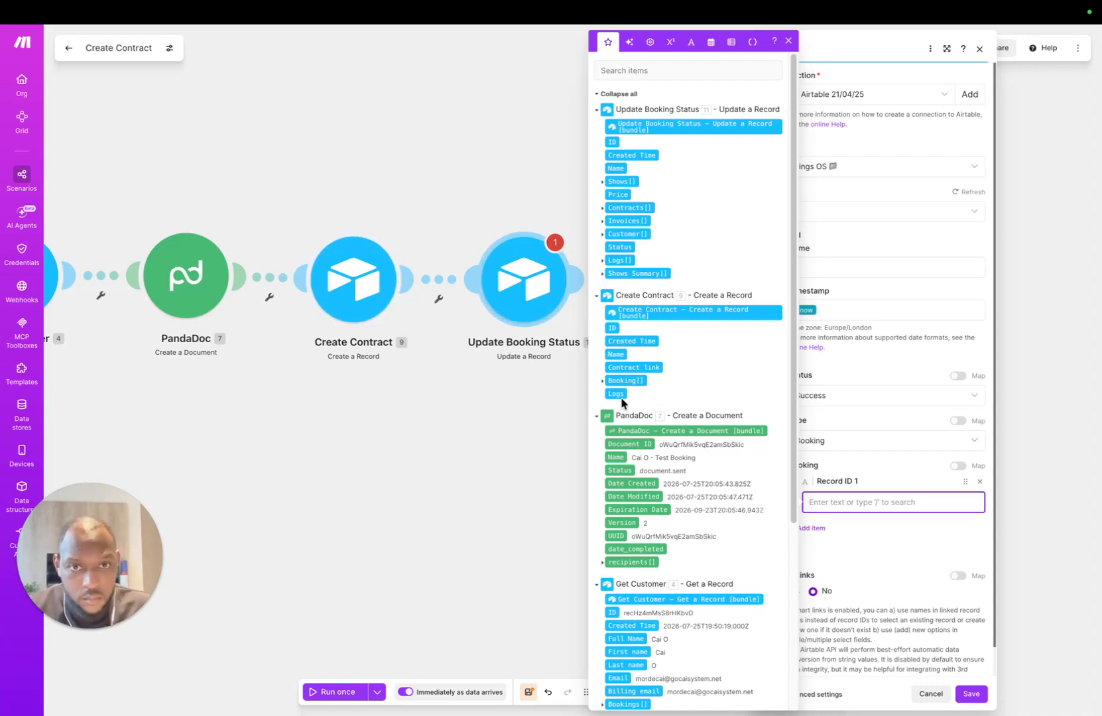
click(601, 382)
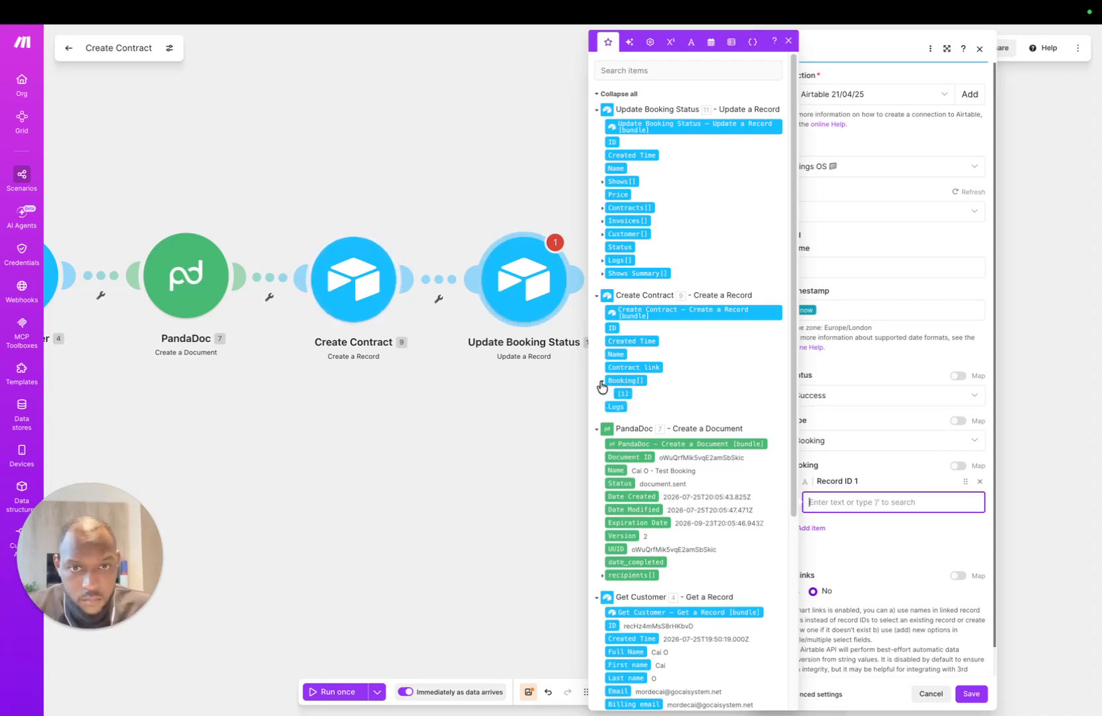
click(602, 383)
scroll(623, 500, down, 4)
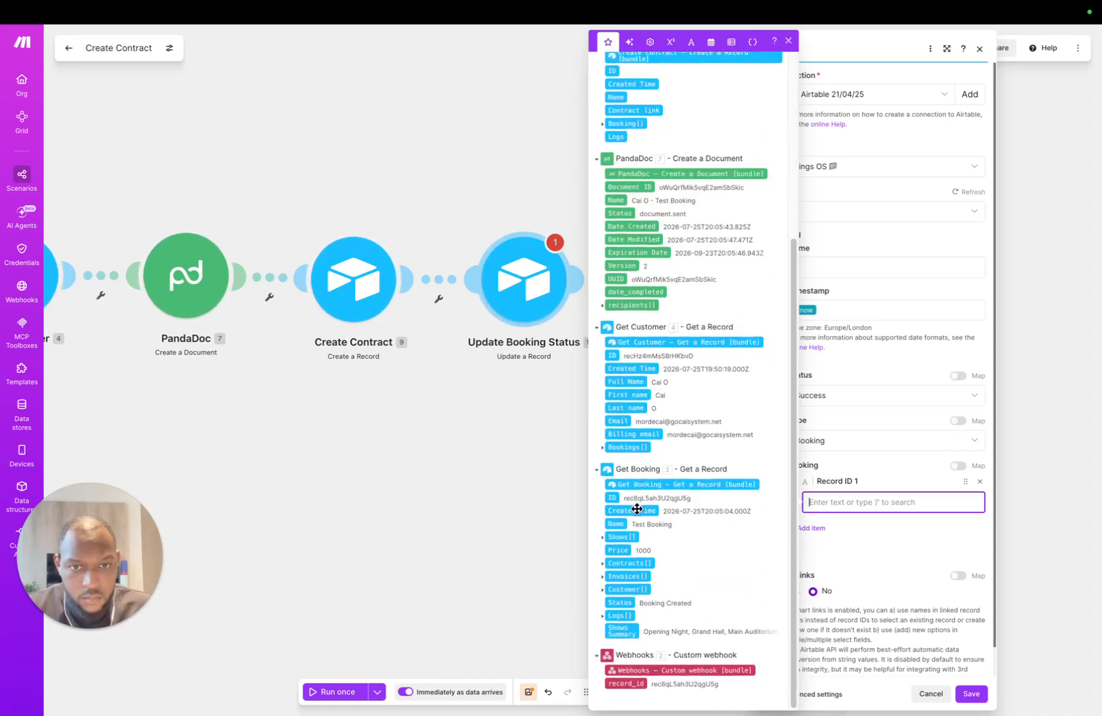
click(610, 498)
click(893, 466)
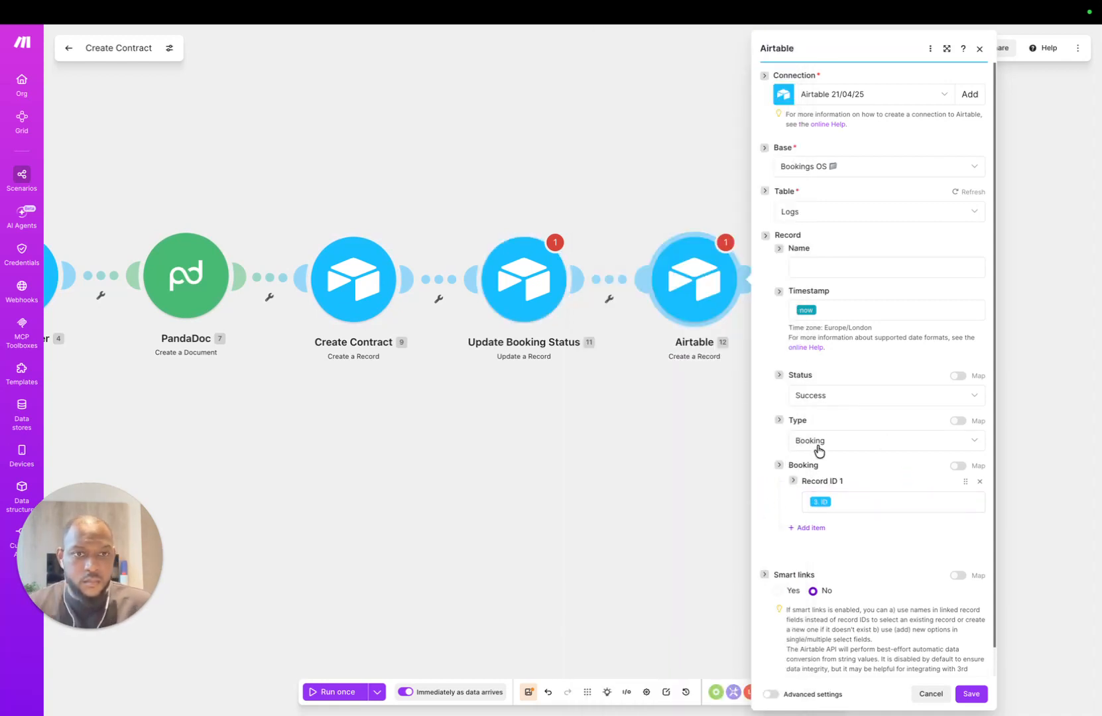
Step: Start entering the log entry's Name, typing 'Bo'
click(833, 264)
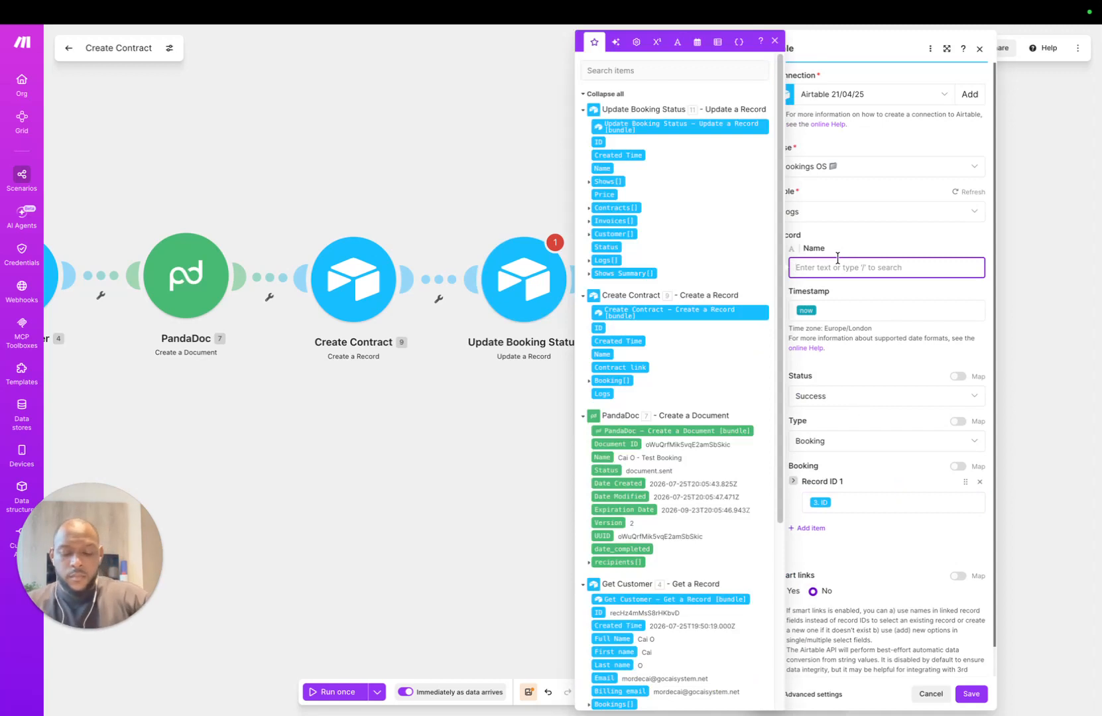
text(Booking Created)
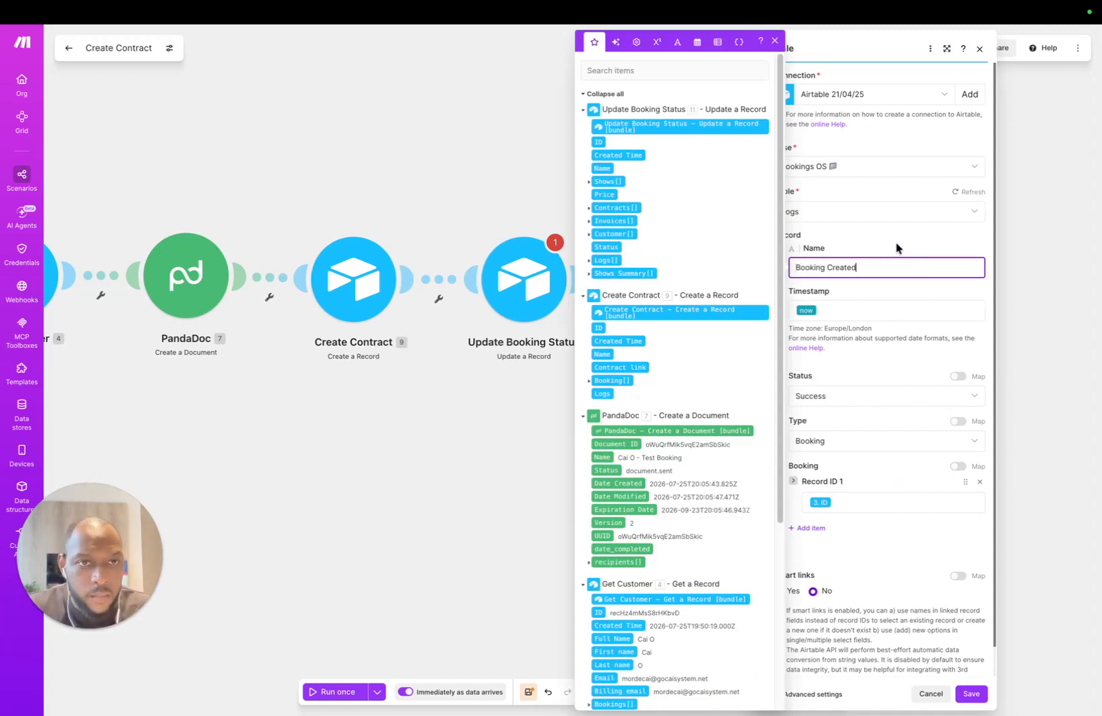
click(896, 248)
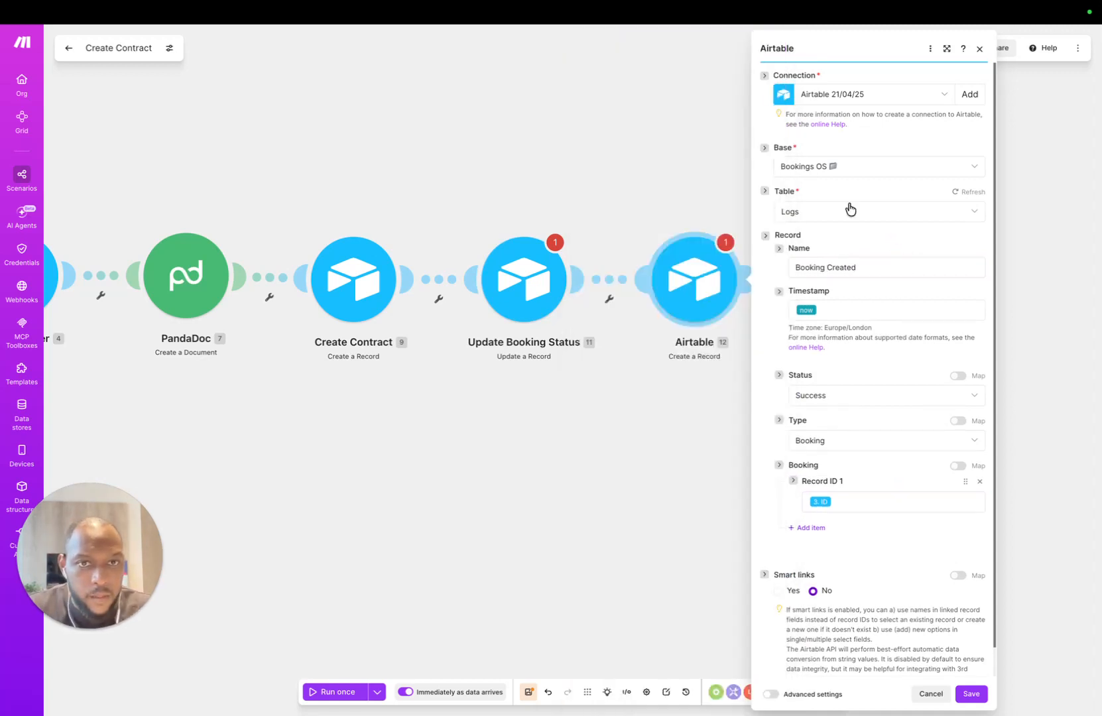
click(769, 276)
scroll(870, 415, down, 1)
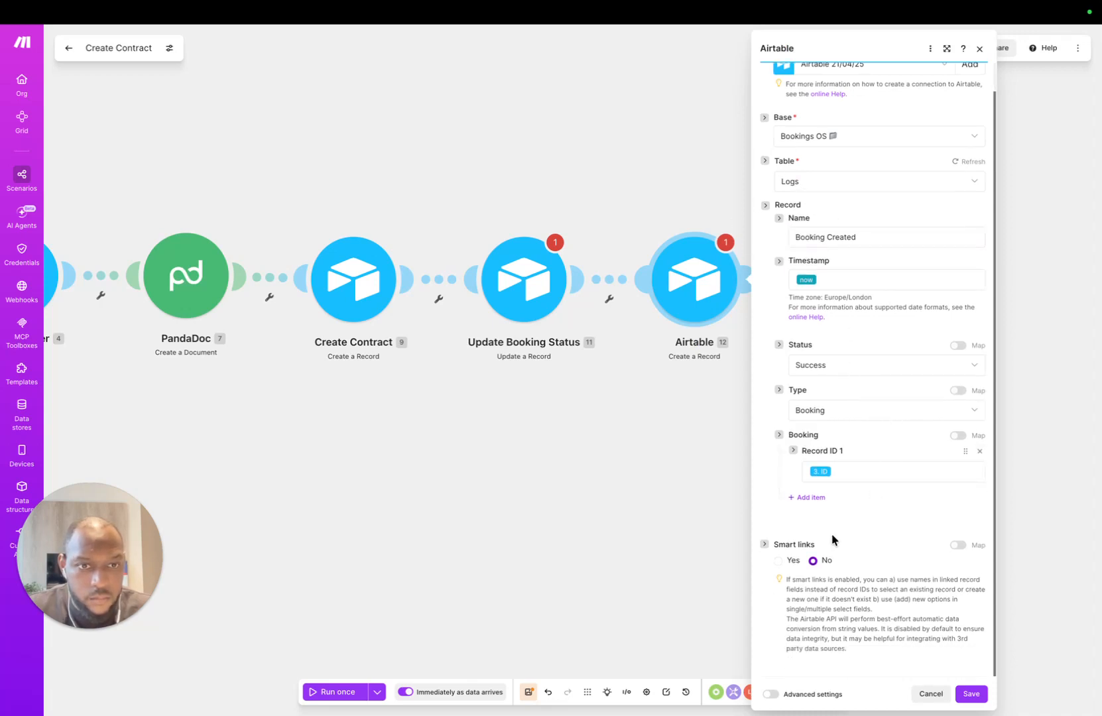
drag(283, 431, 209, 345)
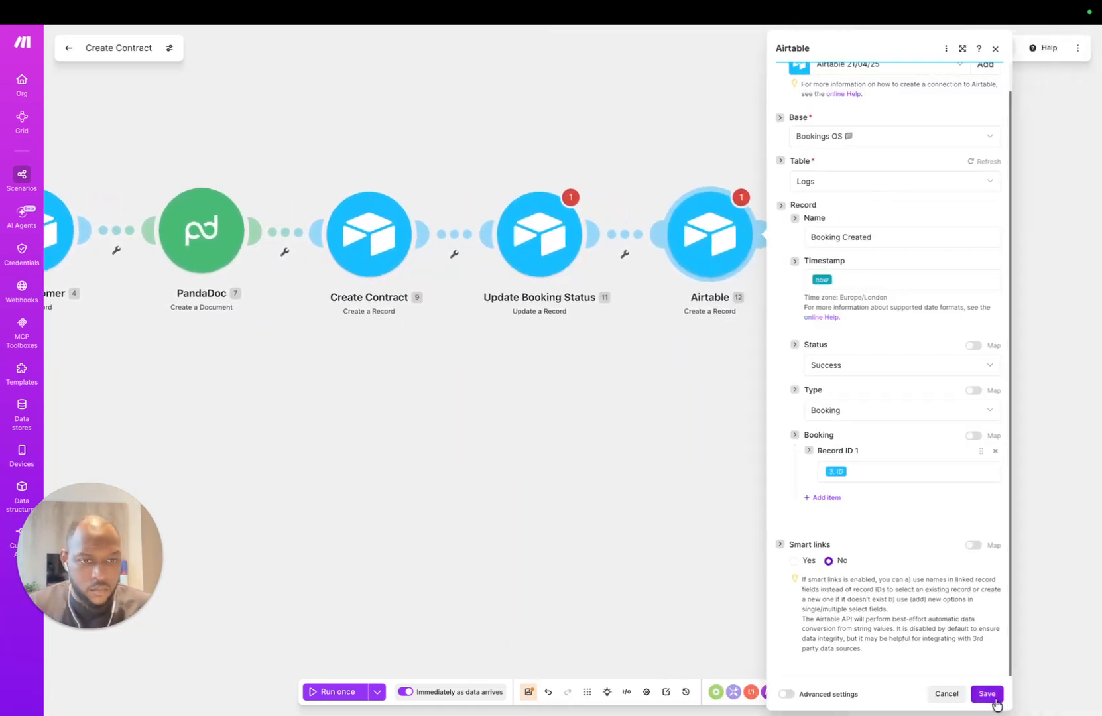
Step: Save the new log module's settings and save the scenario despite the connection warnings
click(986, 693)
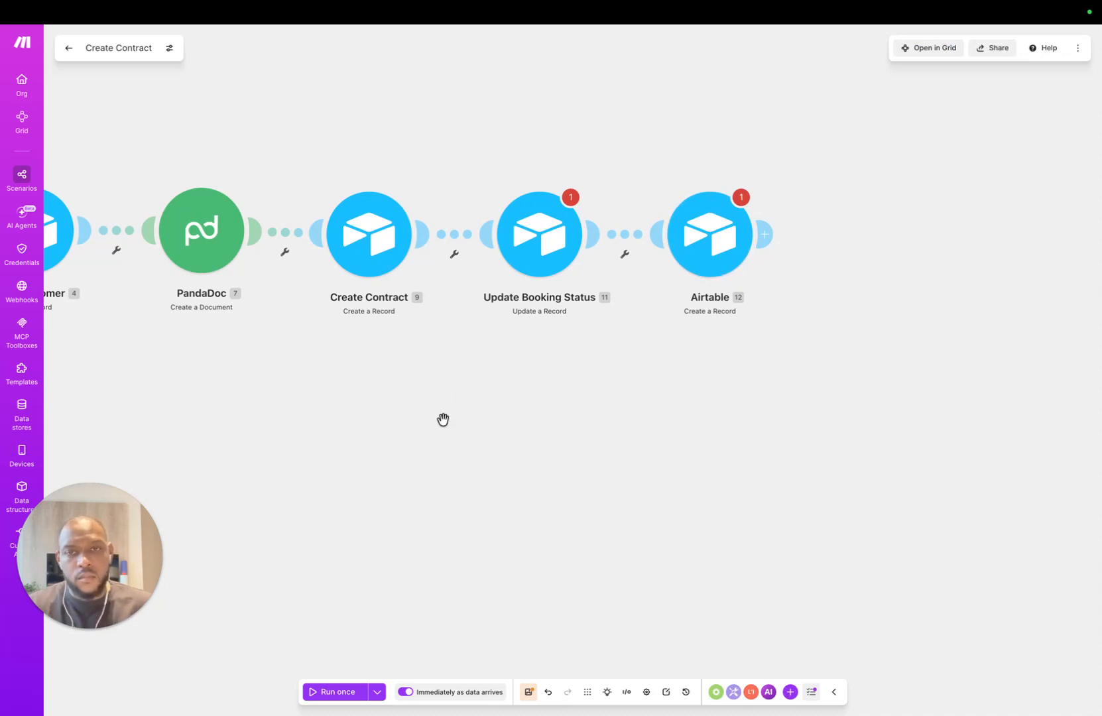
drag(443, 421, 474, 386)
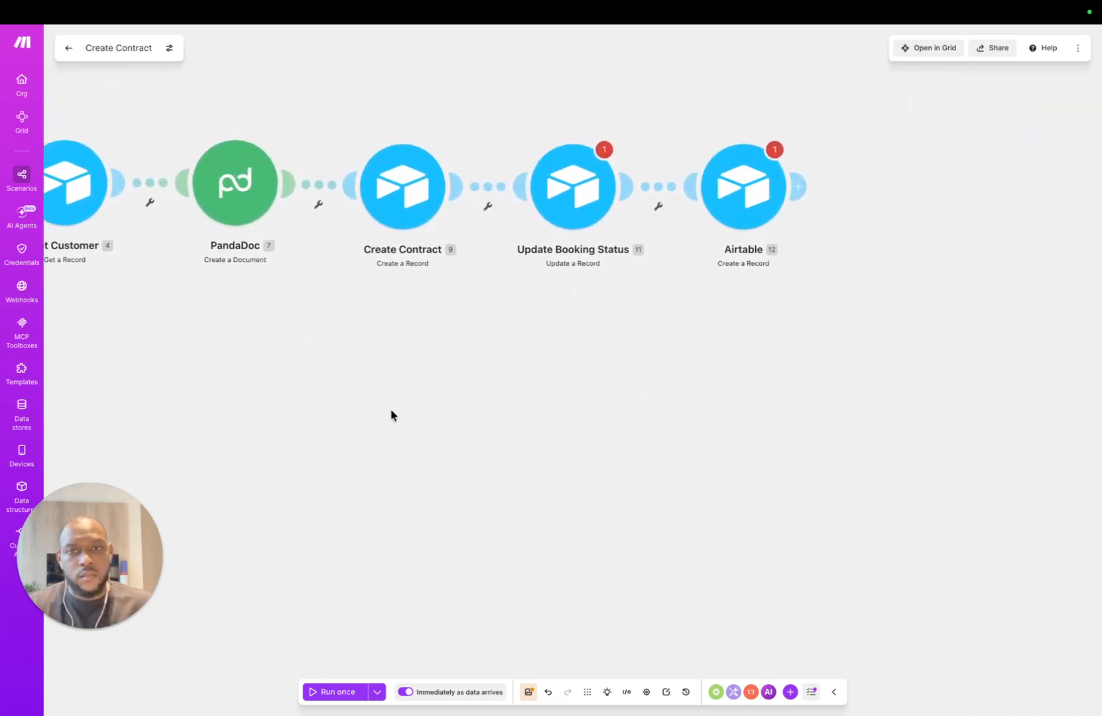
click(528, 699)
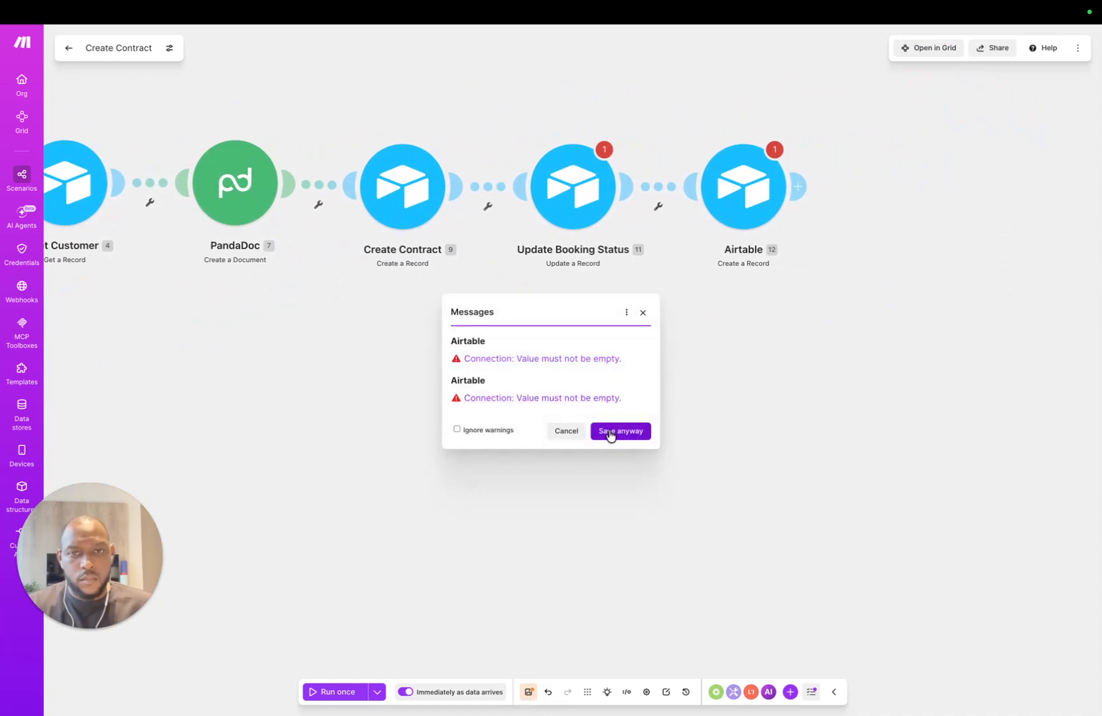
click(608, 432)
Step: Assign the Airtable 21/04/25 connection to Update Booking Status and the Airtable log module, saving each
click(714, 186)
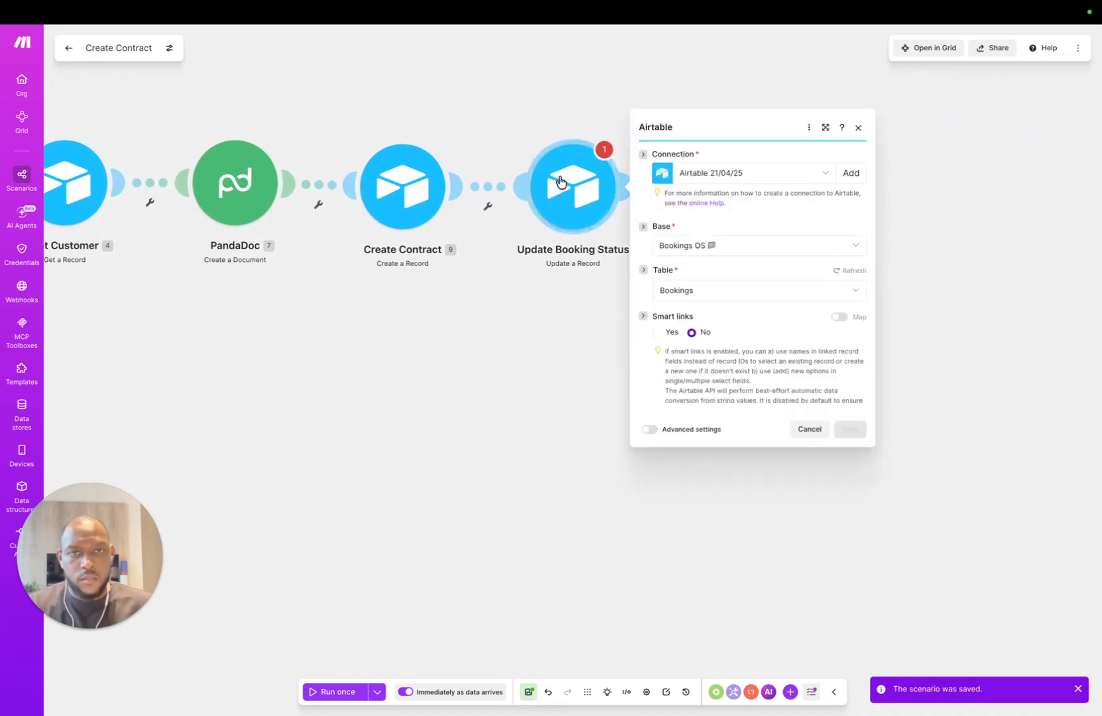
click(743, 100)
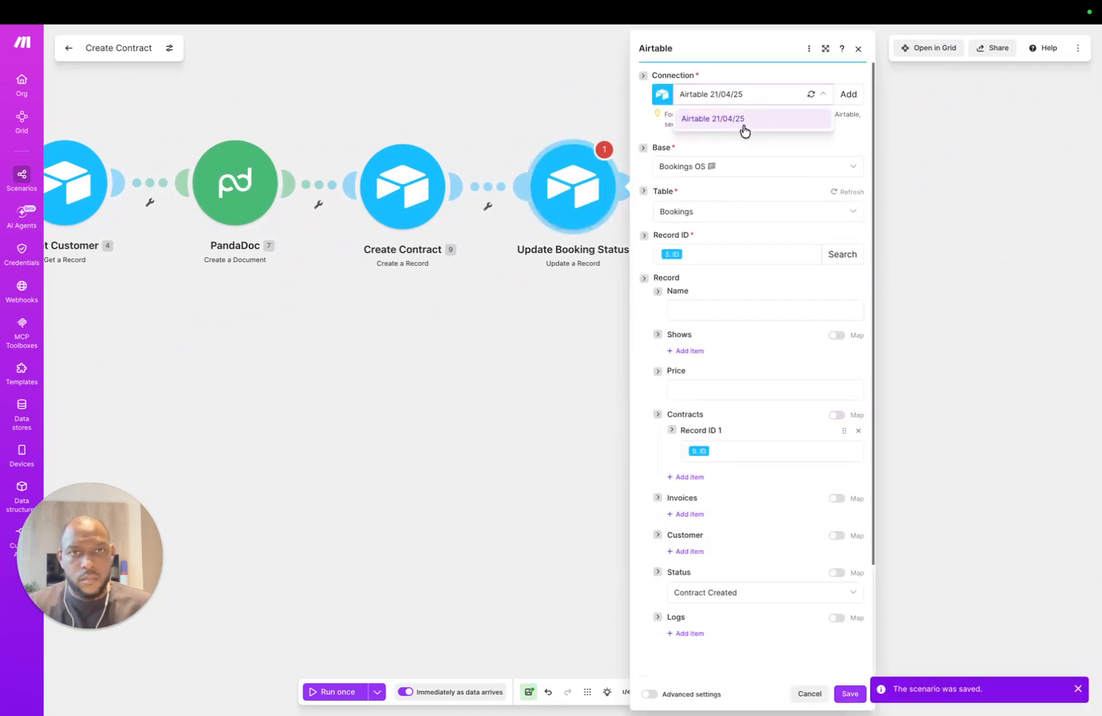
click(742, 128)
click(929, 196)
click(778, 147)
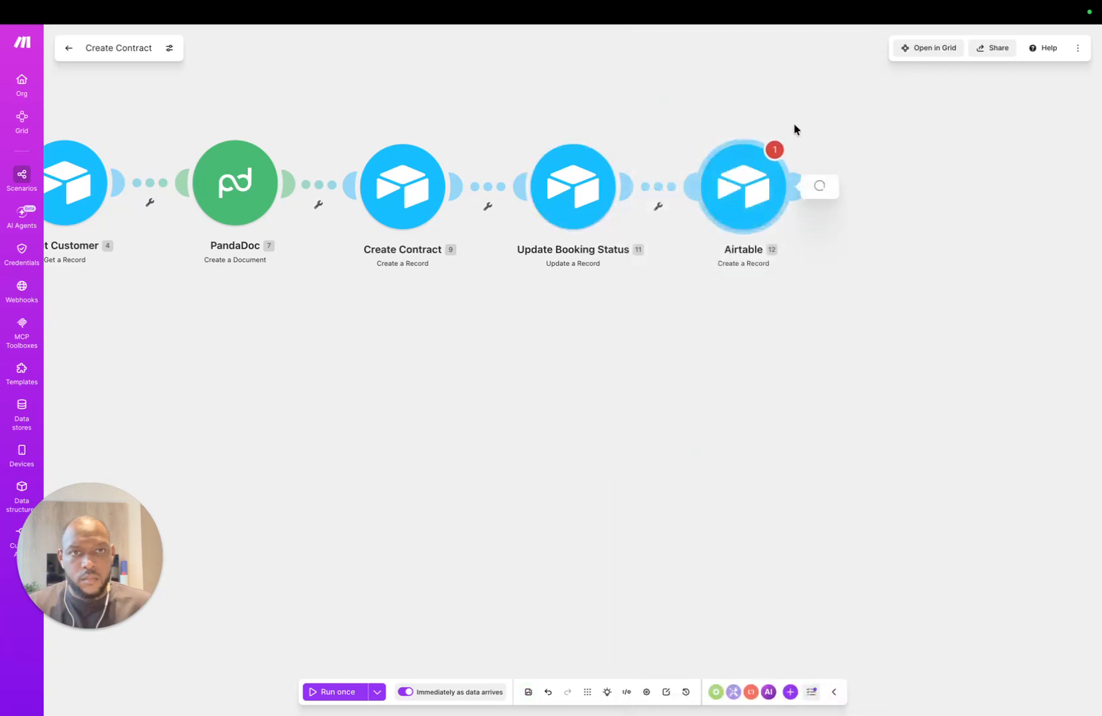
click(880, 94)
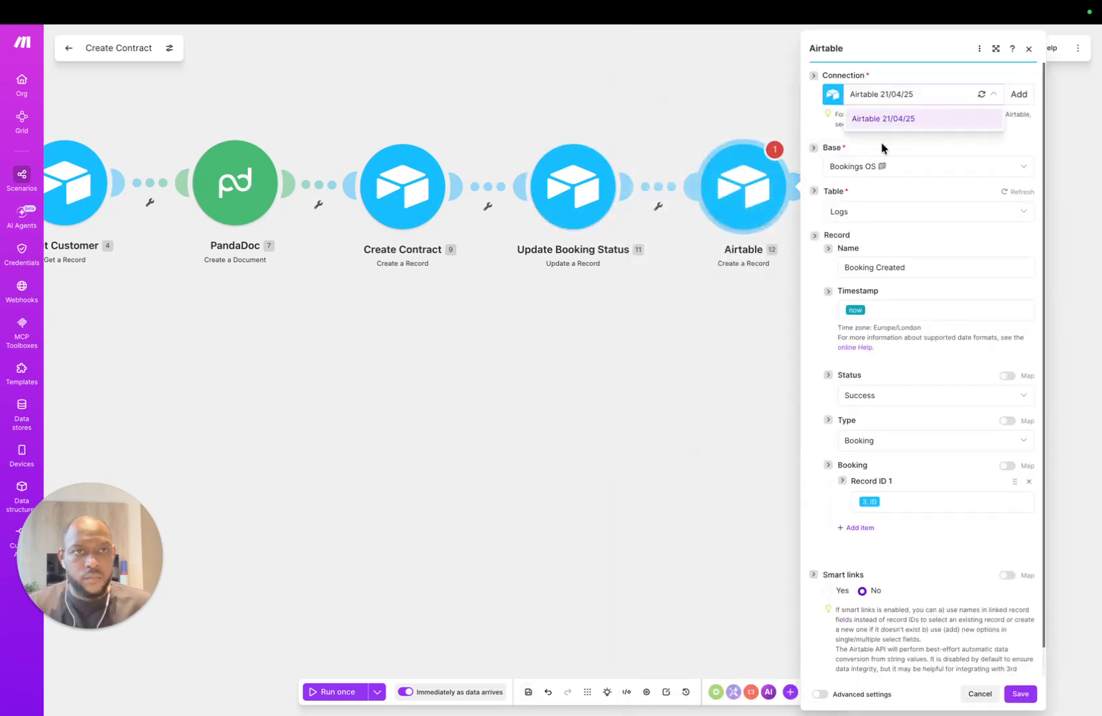
click(888, 122)
click(1024, 693)
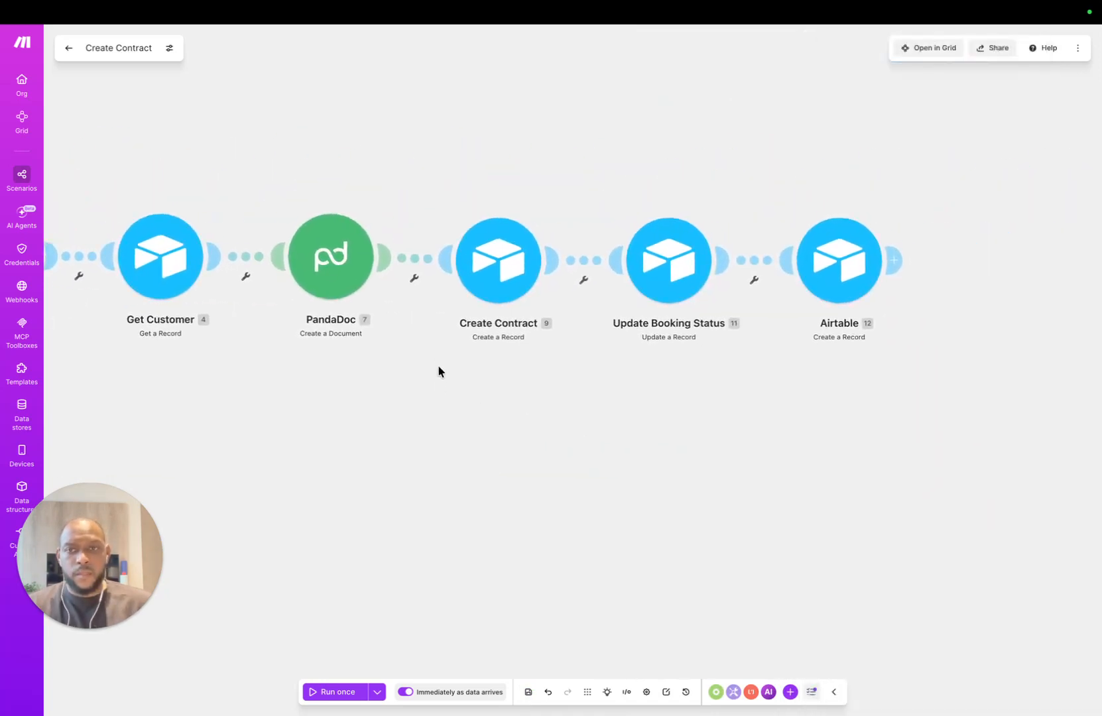
Step: Zoom and pan the canvas to show the whole chain from Webhooks through Update Booking Status
scroll(443, 368, down, 5)
drag(247, 398, 335, 351)
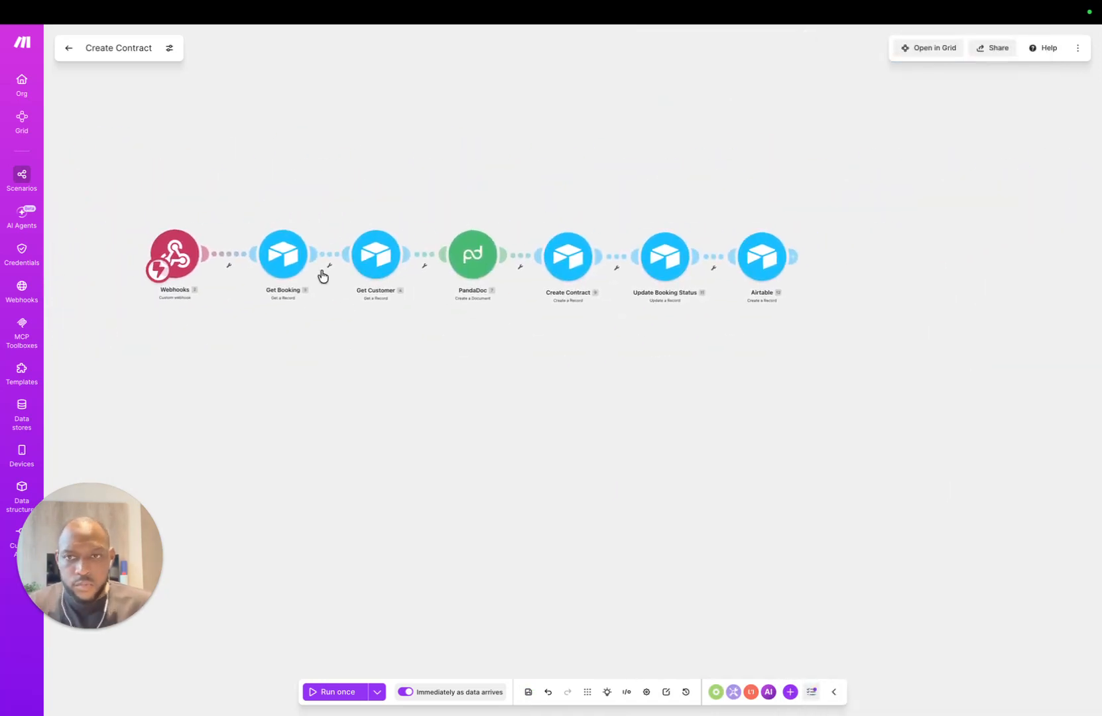
drag(626, 366, 571, 485)
scroll(453, 407, down, 3)
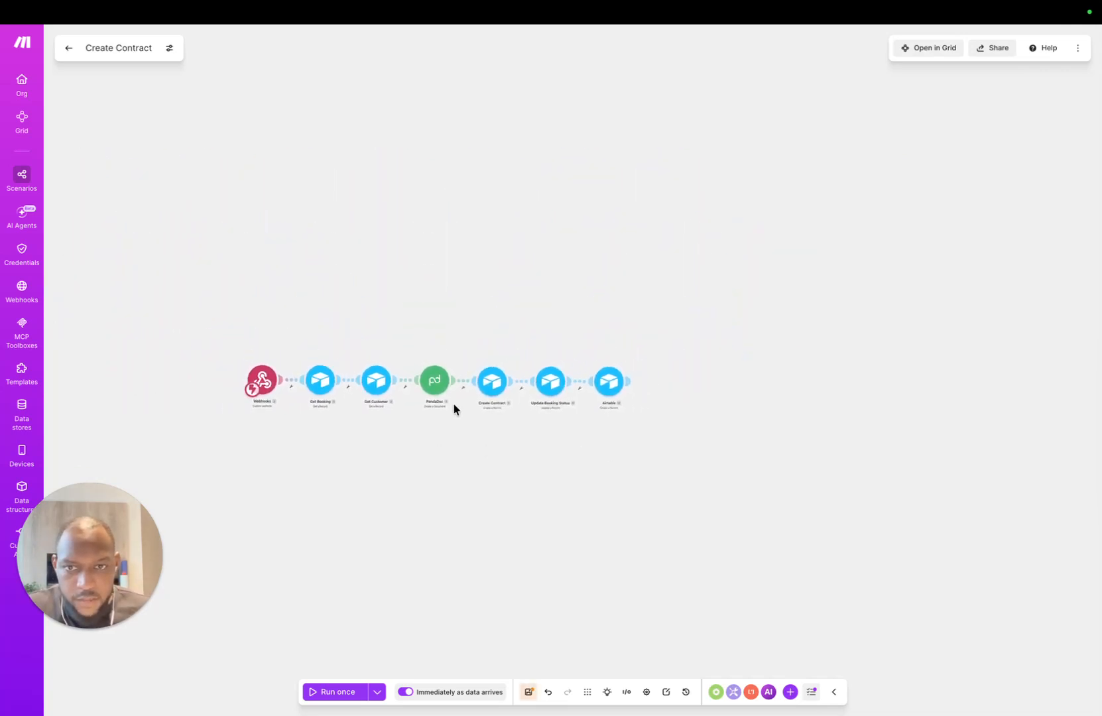
scroll(453, 404, up, 5)
scroll(454, 405, down, 1)
drag(550, 548, 602, 464)
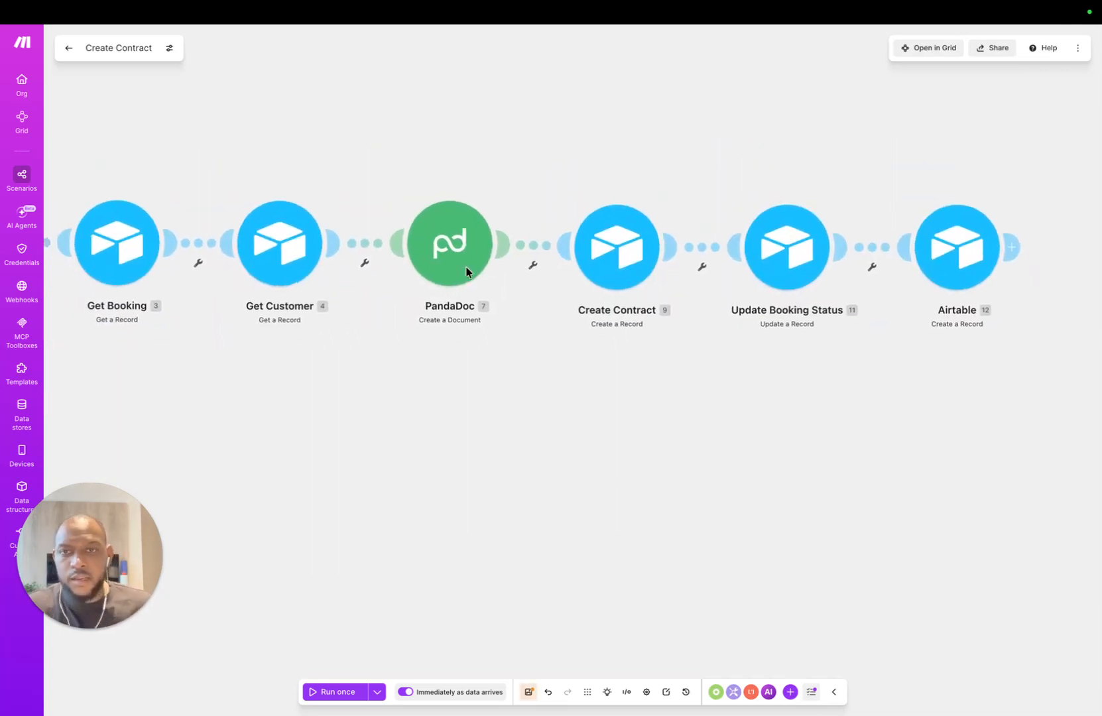
Step: Attach a Retry error handler to PandaDoc, keeping 3 retries spaced 15 minutes apart
right_click(466, 272)
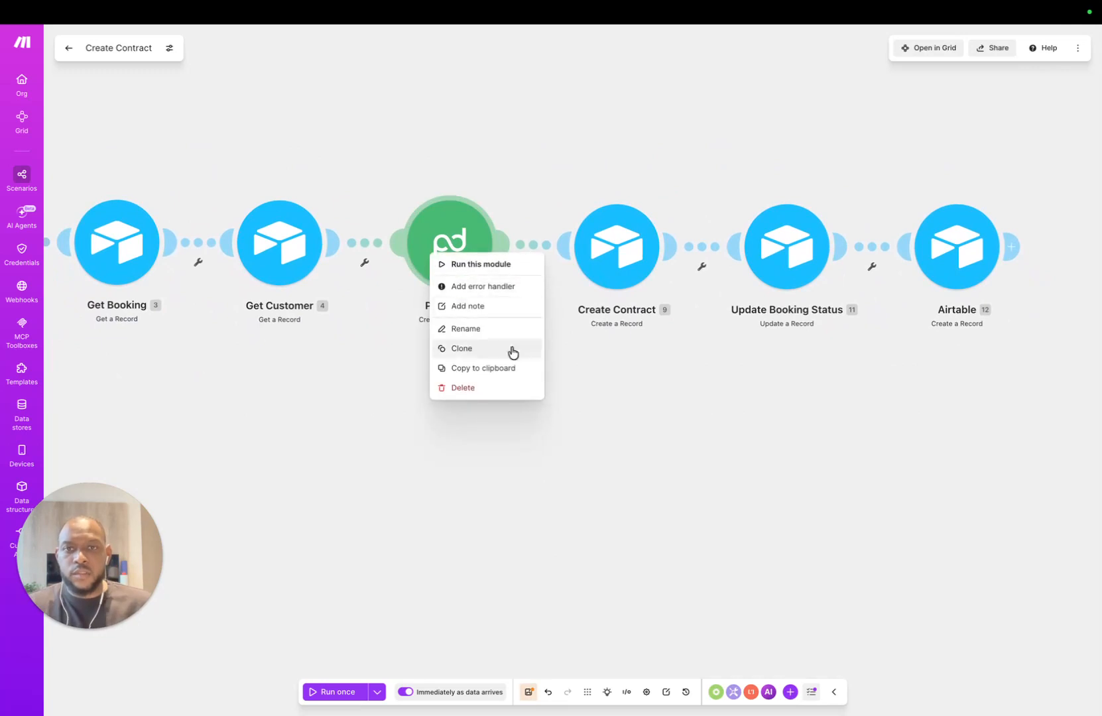
click(485, 287)
scroll(848, 309, down, 3)
scroll(855, 279, up, 3)
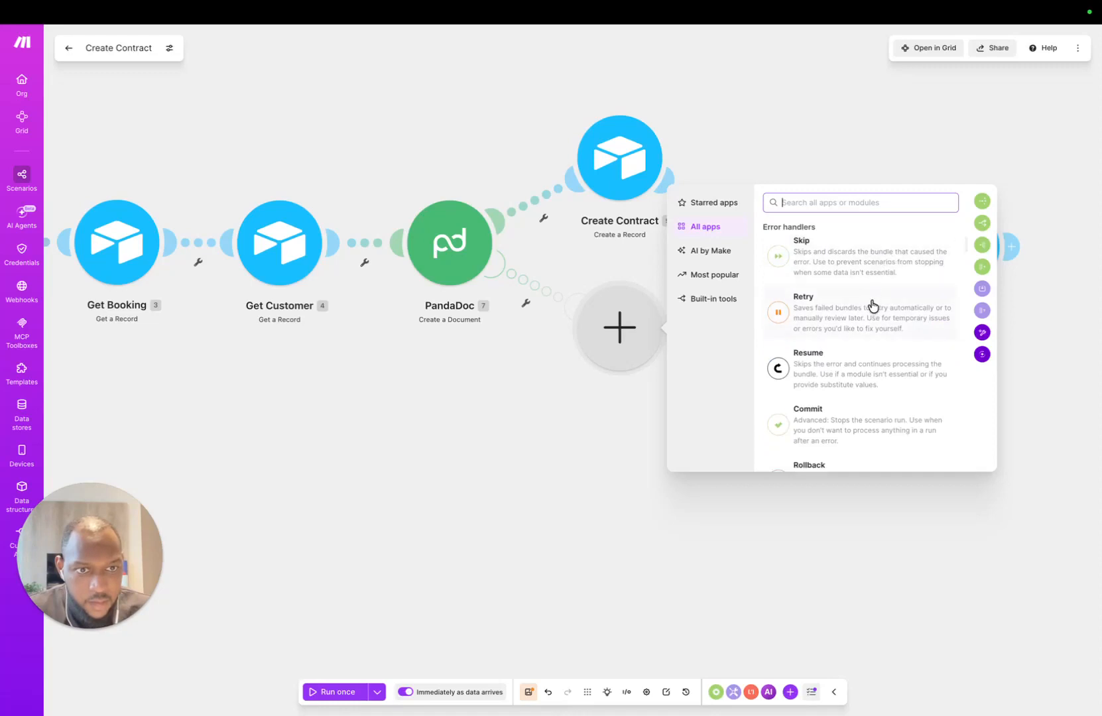
scroll(871, 292, down, 1)
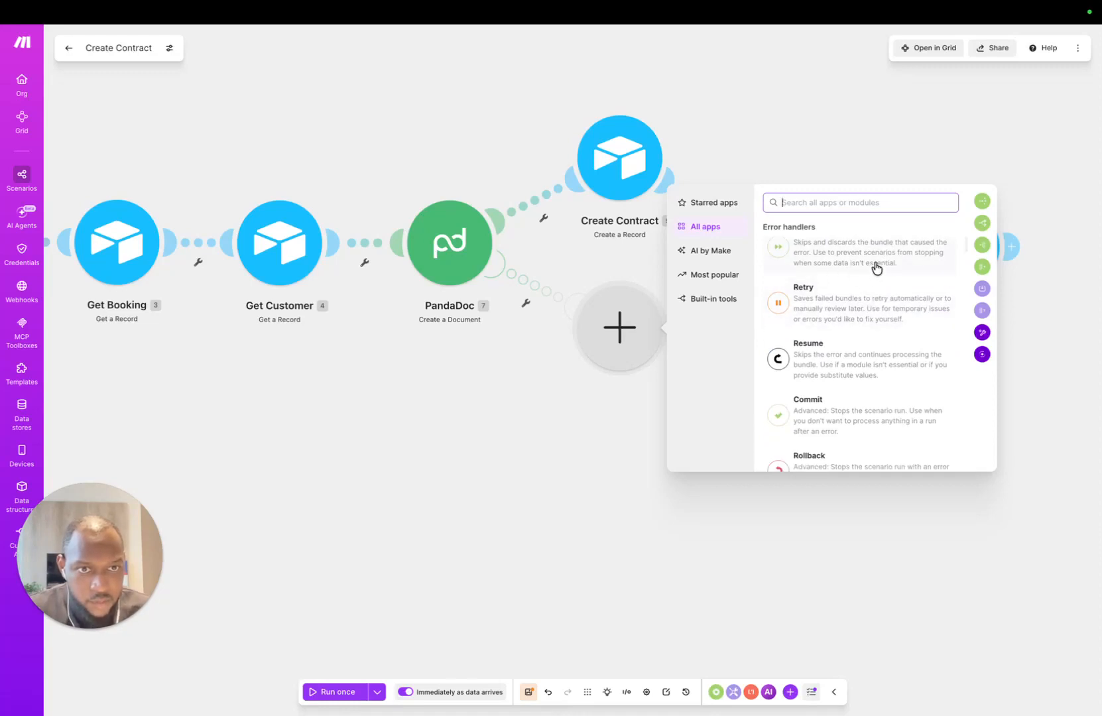
click(861, 301)
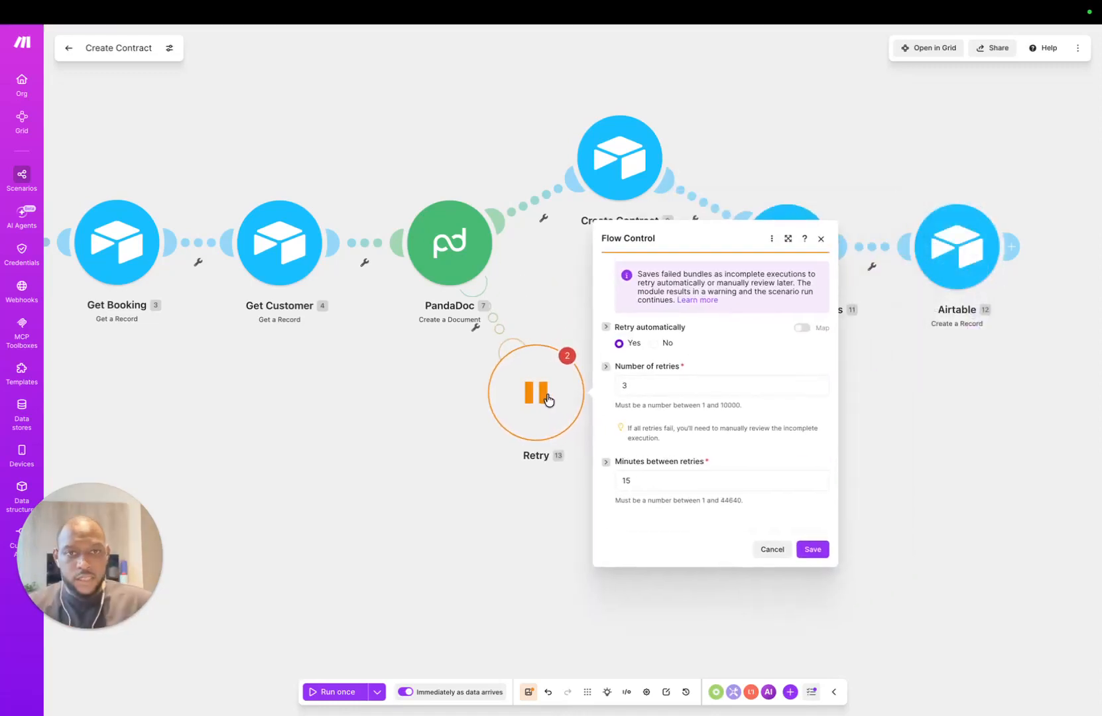
click(548, 528)
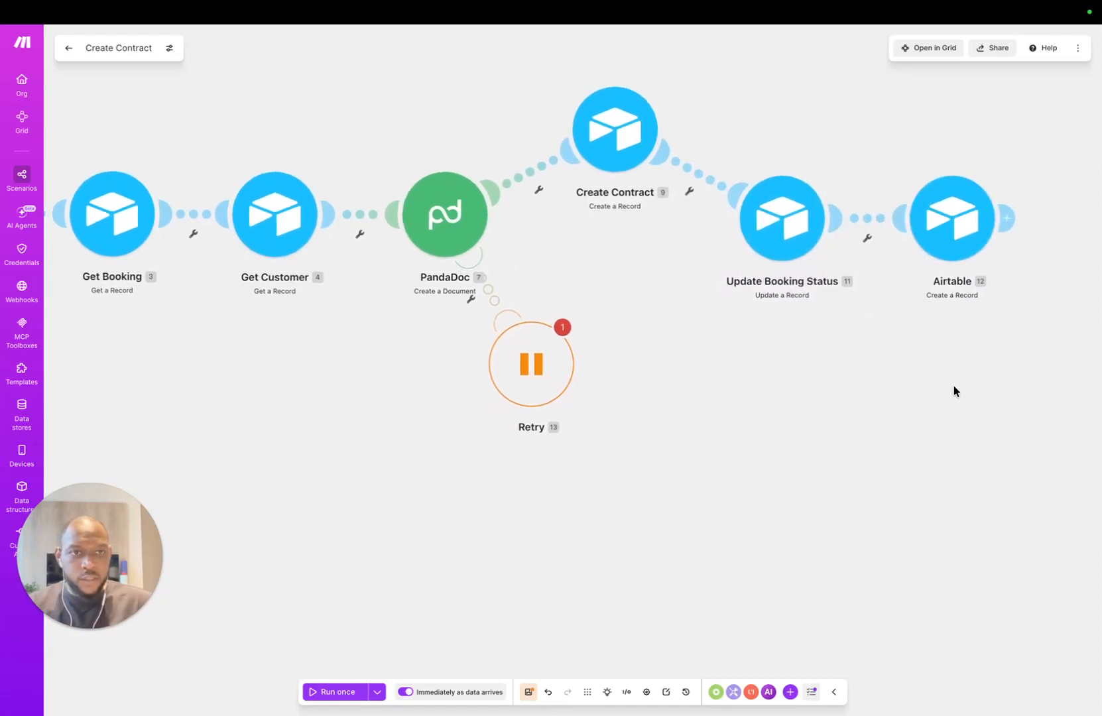
Step: Clone the Airtable log module and position the copy beside the Retry handler
right_click(954, 282)
click(986, 311)
mouse_move(580, 339)
mouse_down()
mouse_move(760, 413)
mouse_move(764, 425)
mouse_move(700, 305)
mouse_up()
drag(568, 378, 778, 405)
drag(654, 302, 523, 406)
drag(756, 399, 696, 490)
drag(528, 379, 550, 351)
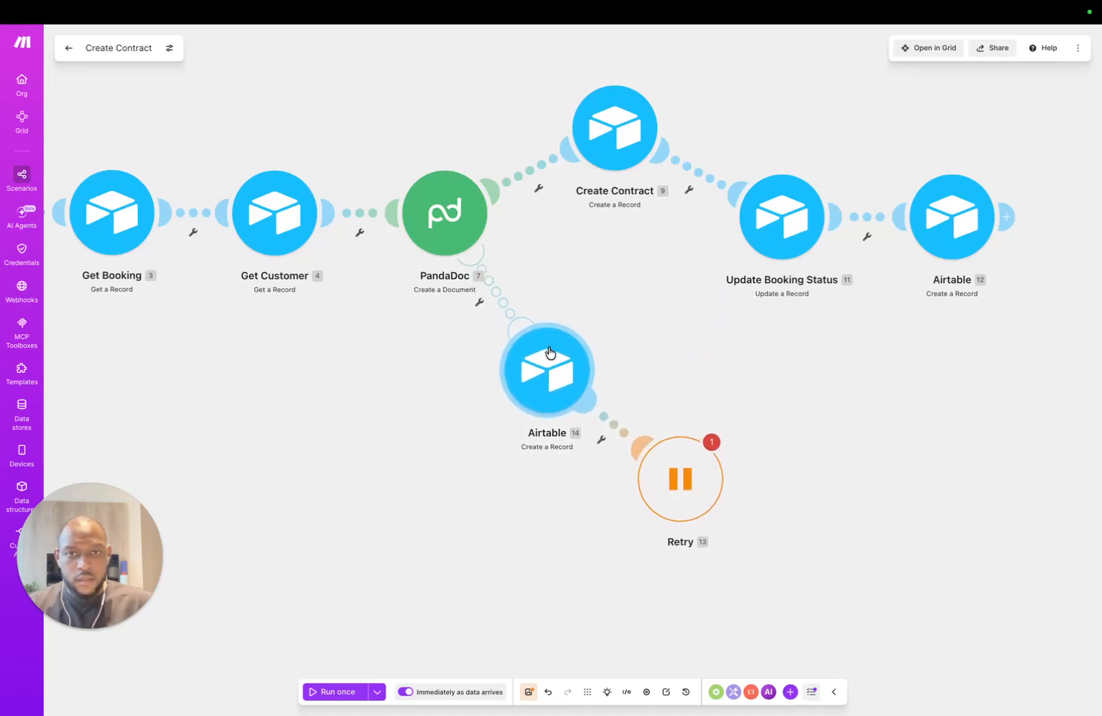
drag(667, 474, 693, 417)
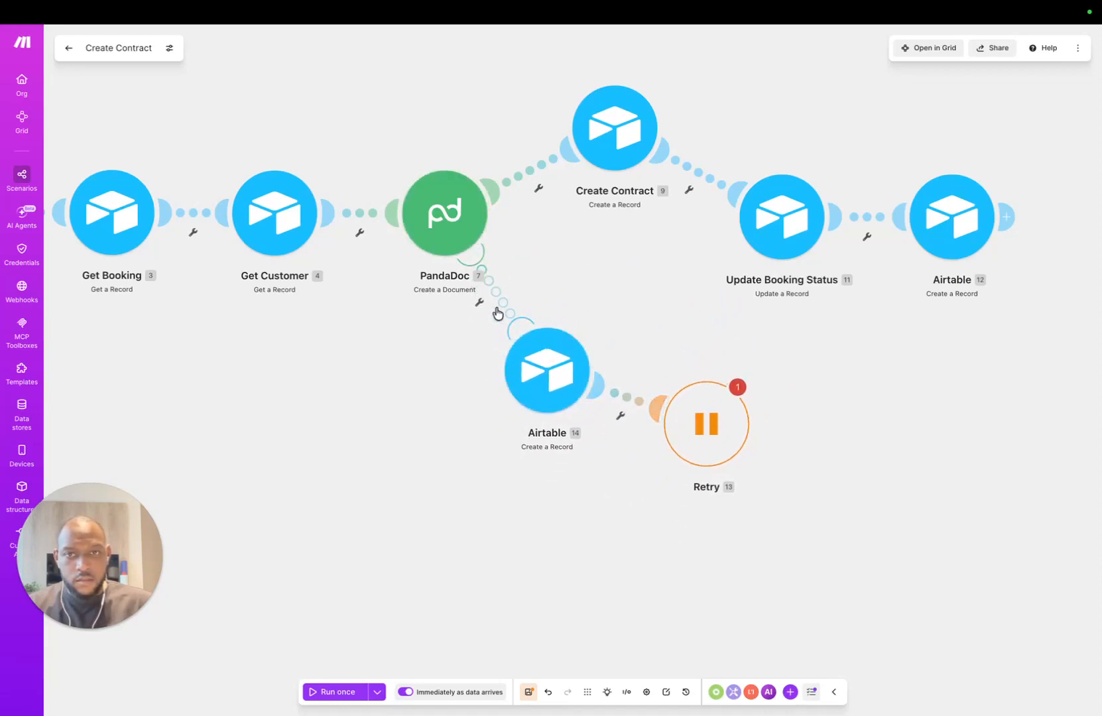
drag(530, 366, 571, 342)
Step: Unlink the copy and reconnect it between PandaDoc and Retry on the error route
right_click(553, 300)
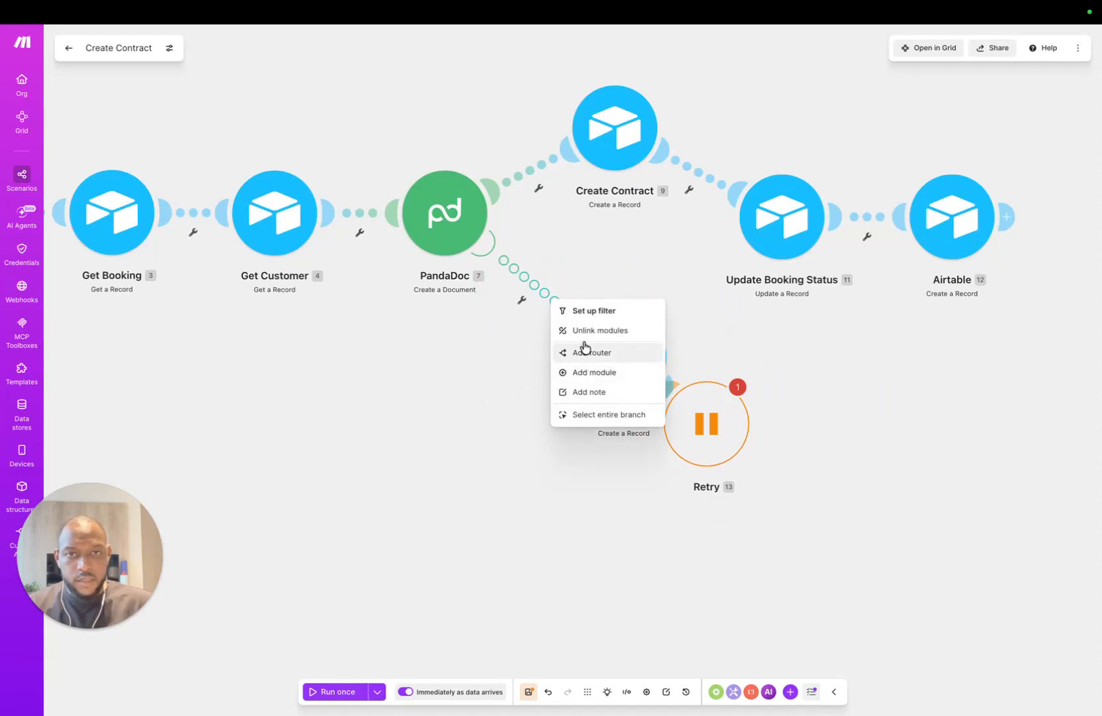
click(597, 332)
drag(635, 362, 907, 505)
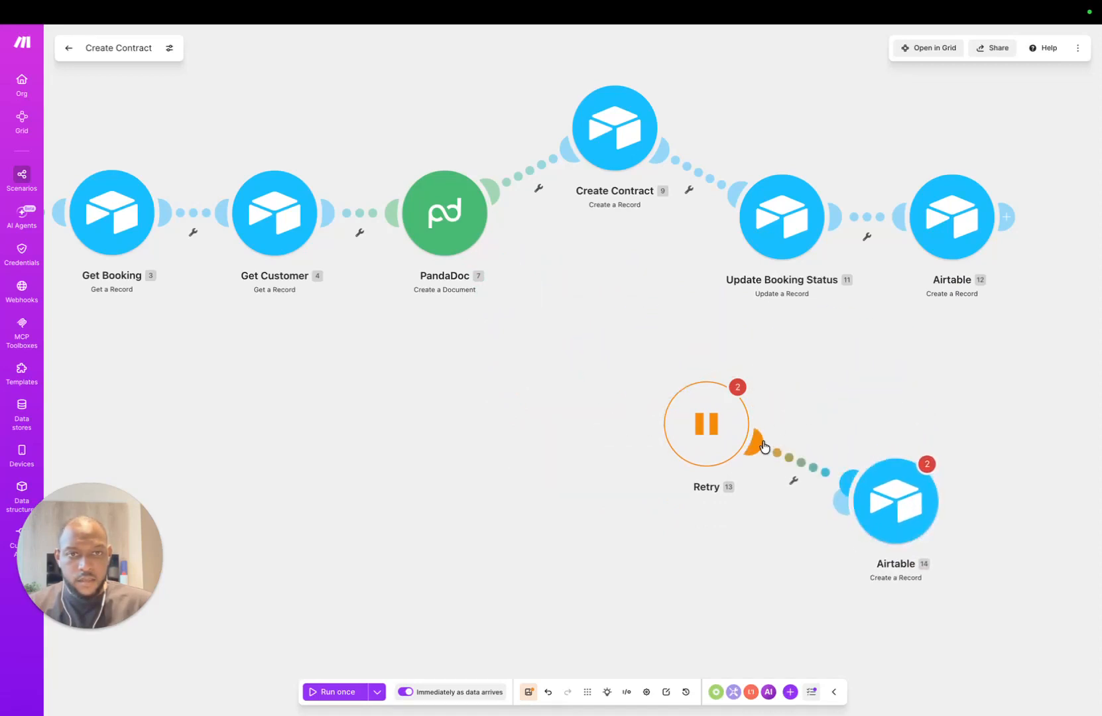
right_click(822, 472)
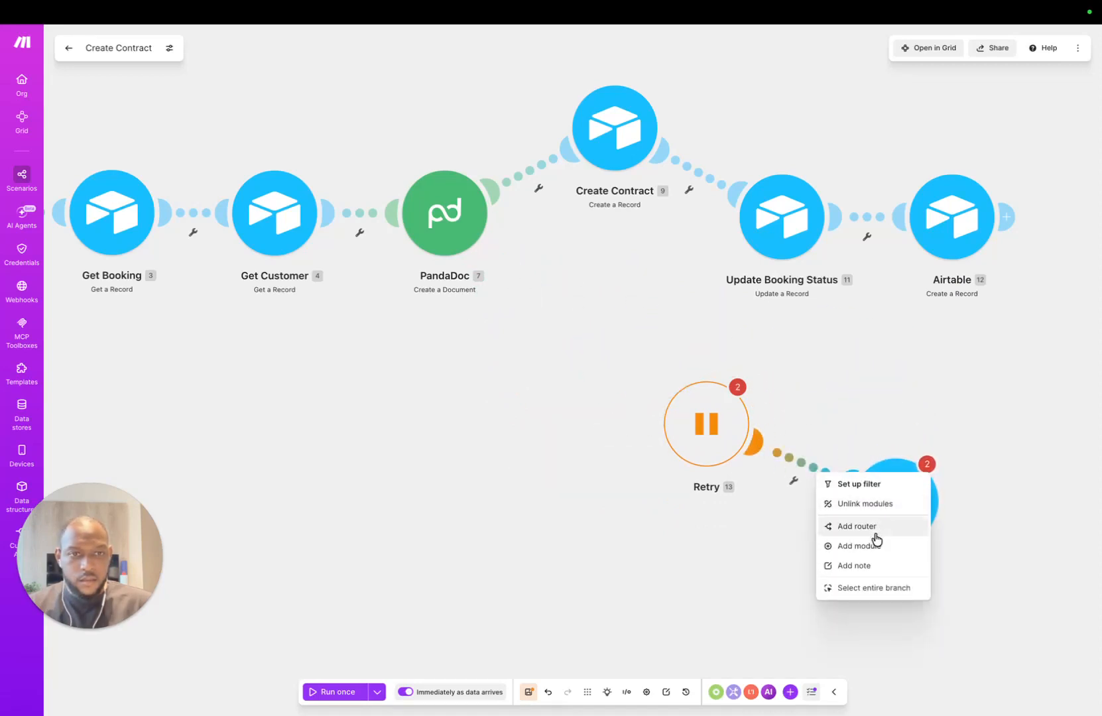
click(869, 502)
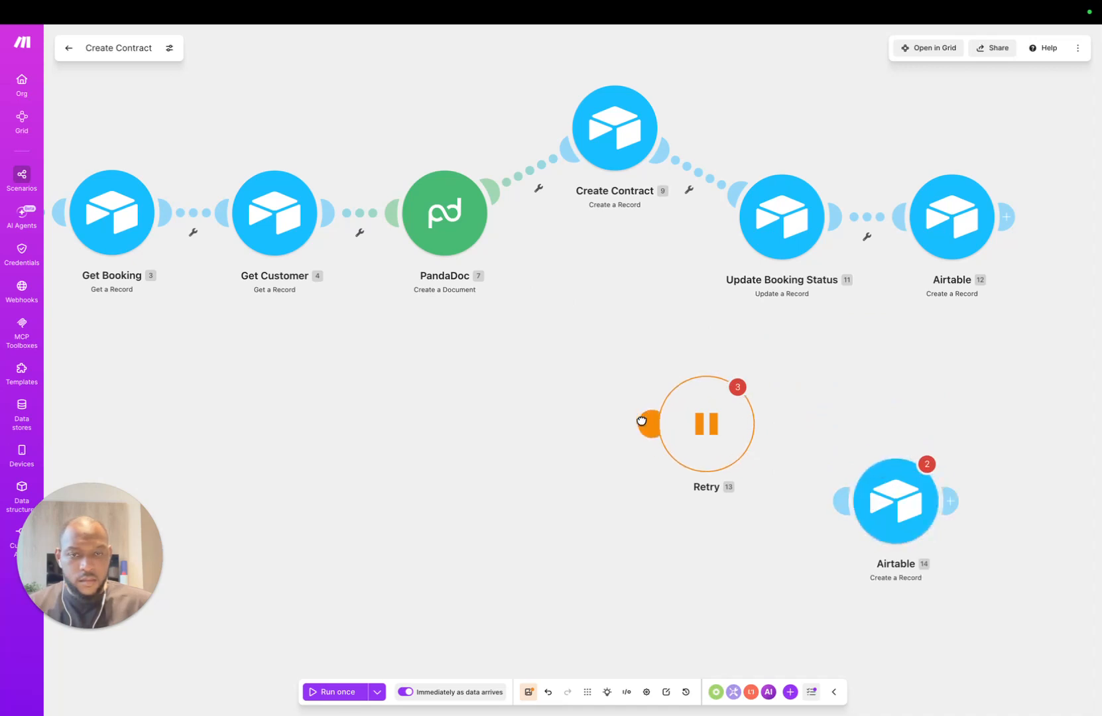
drag(646, 423, 474, 230)
drag(842, 501, 718, 434)
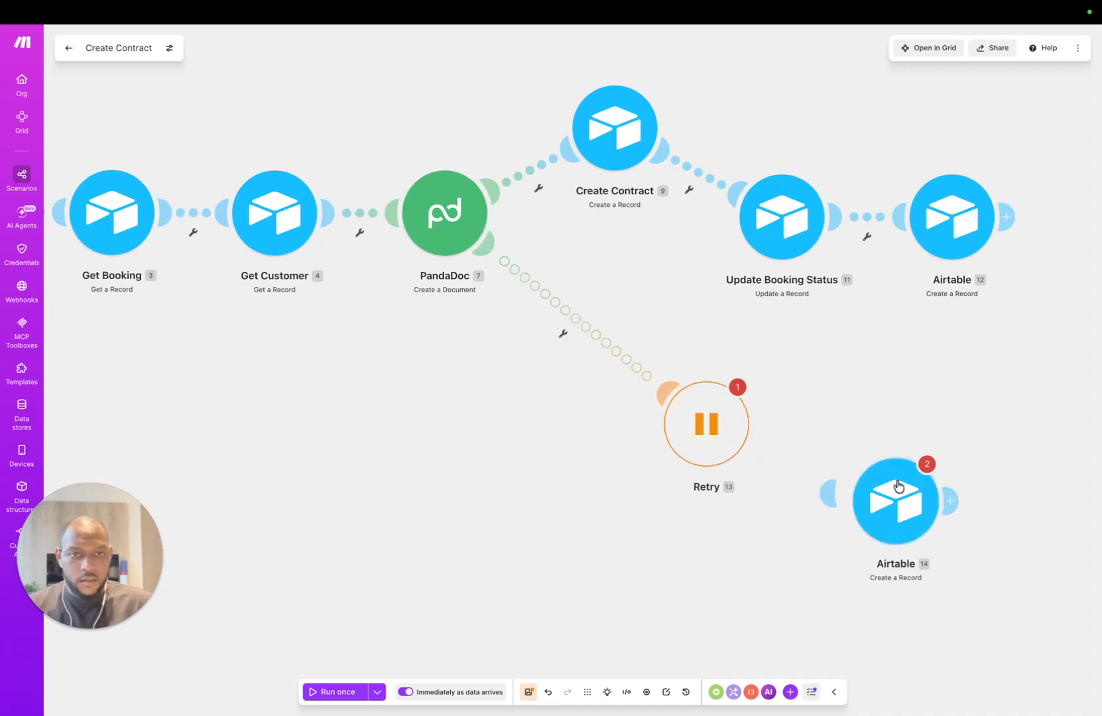
drag(900, 489, 570, 305)
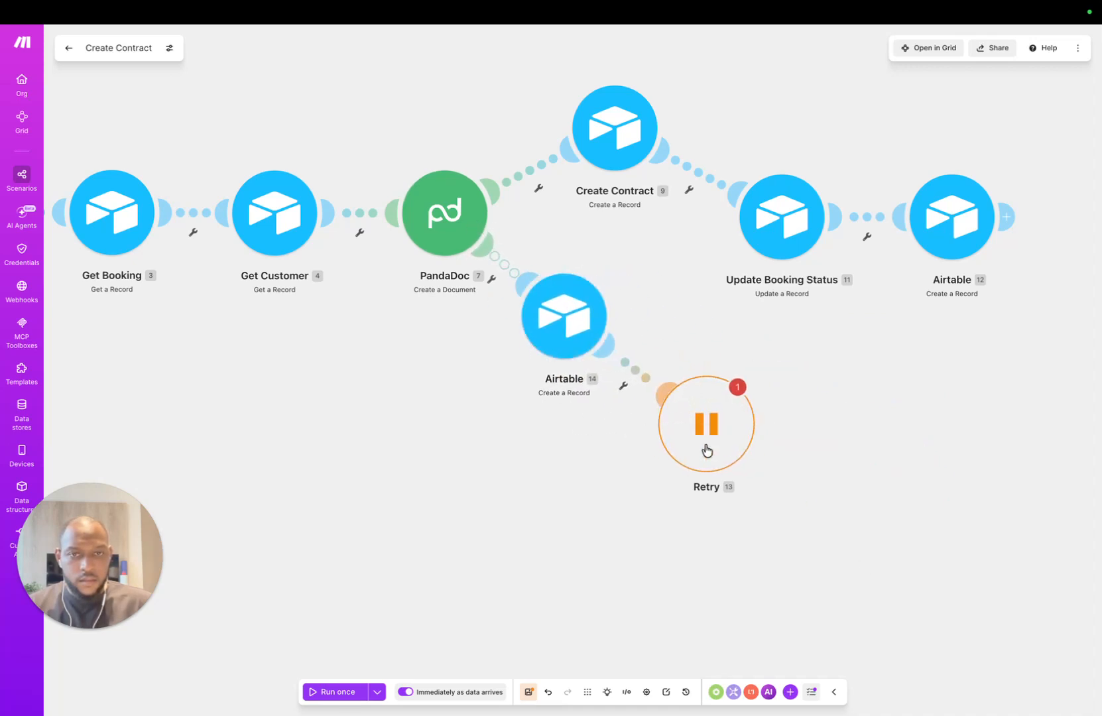
drag(707, 450, 785, 476)
drag(558, 346, 594, 423)
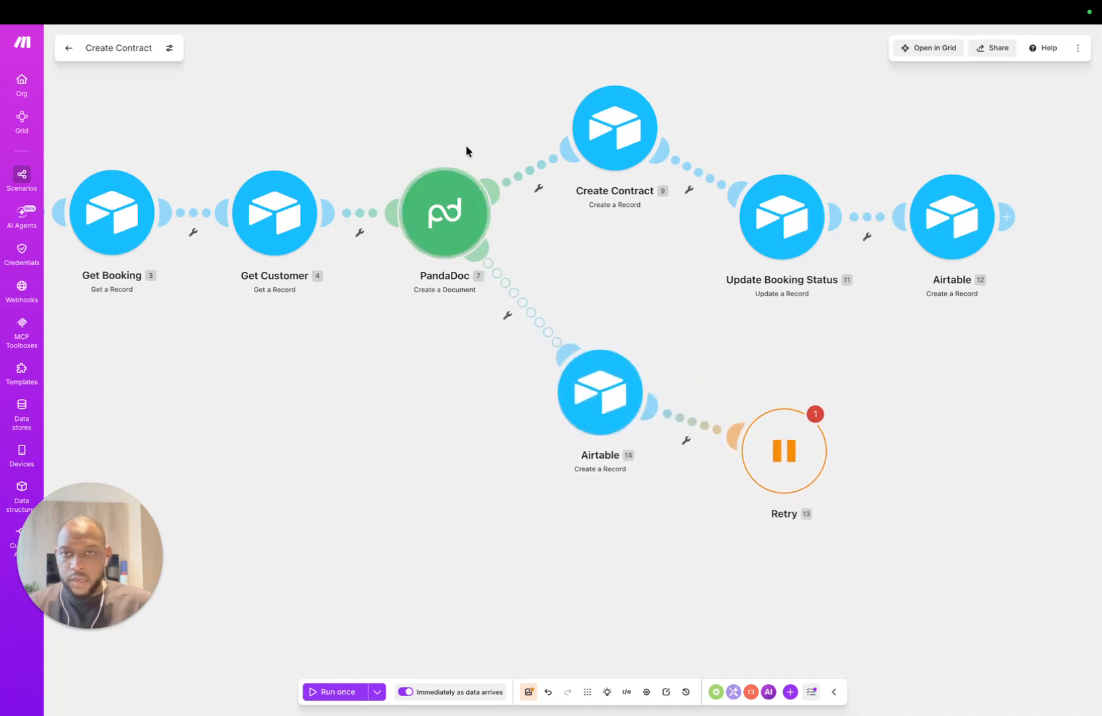
Step: Open the copied Airtable module and set the log record's Name to 'Contract Creation Error'
drag(399, 423, 414, 477)
drag(632, 464, 599, 437)
drag(814, 505, 789, 467)
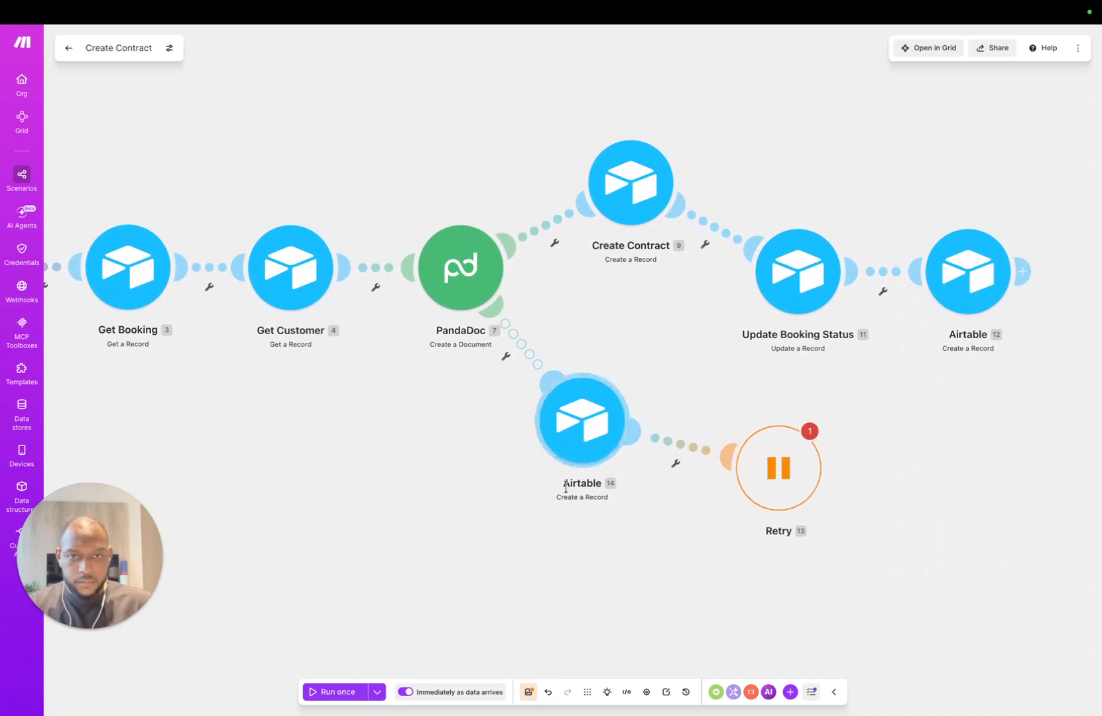
click(579, 417)
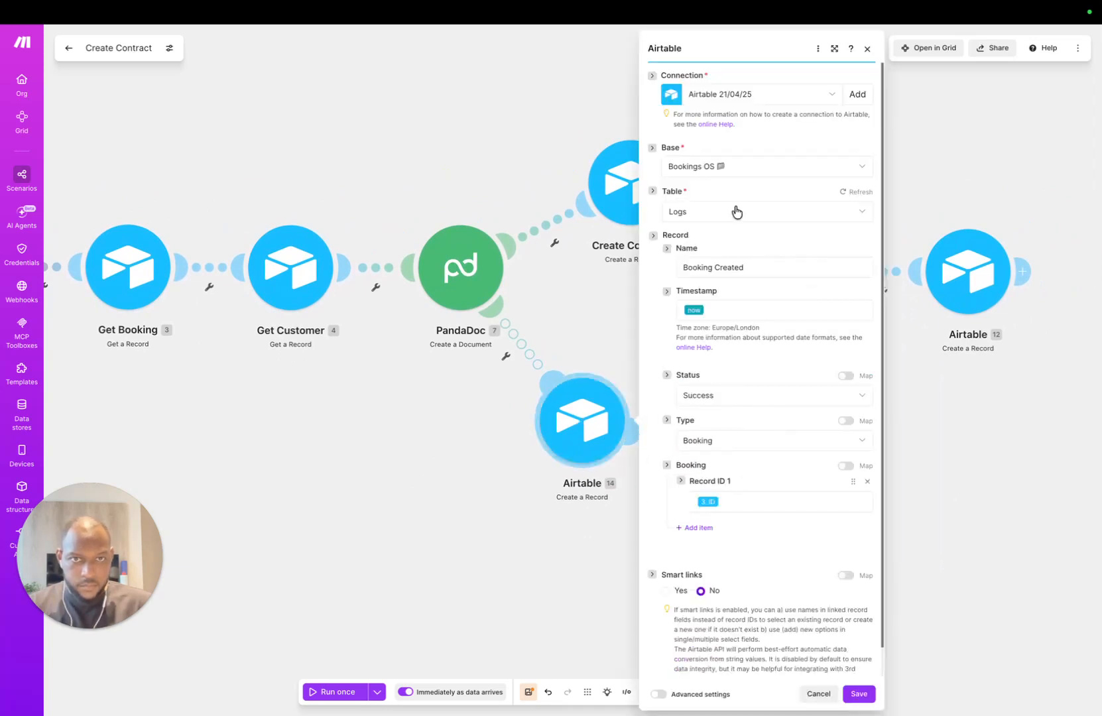
click(748, 306)
click(760, 267)
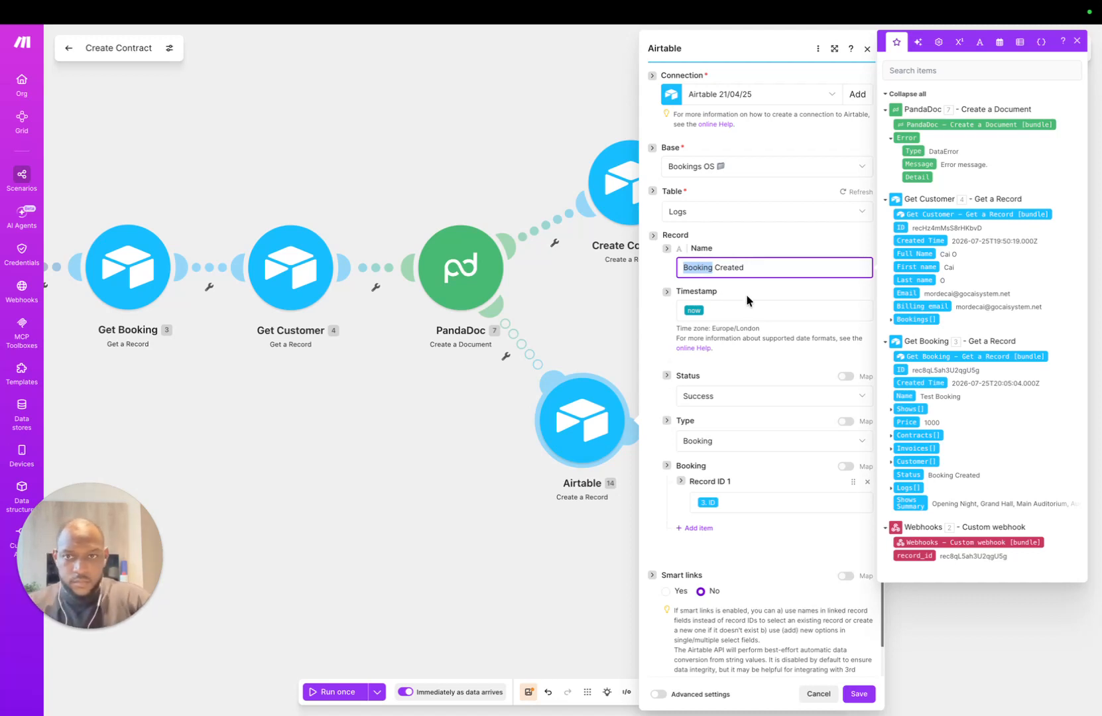
text(Error)
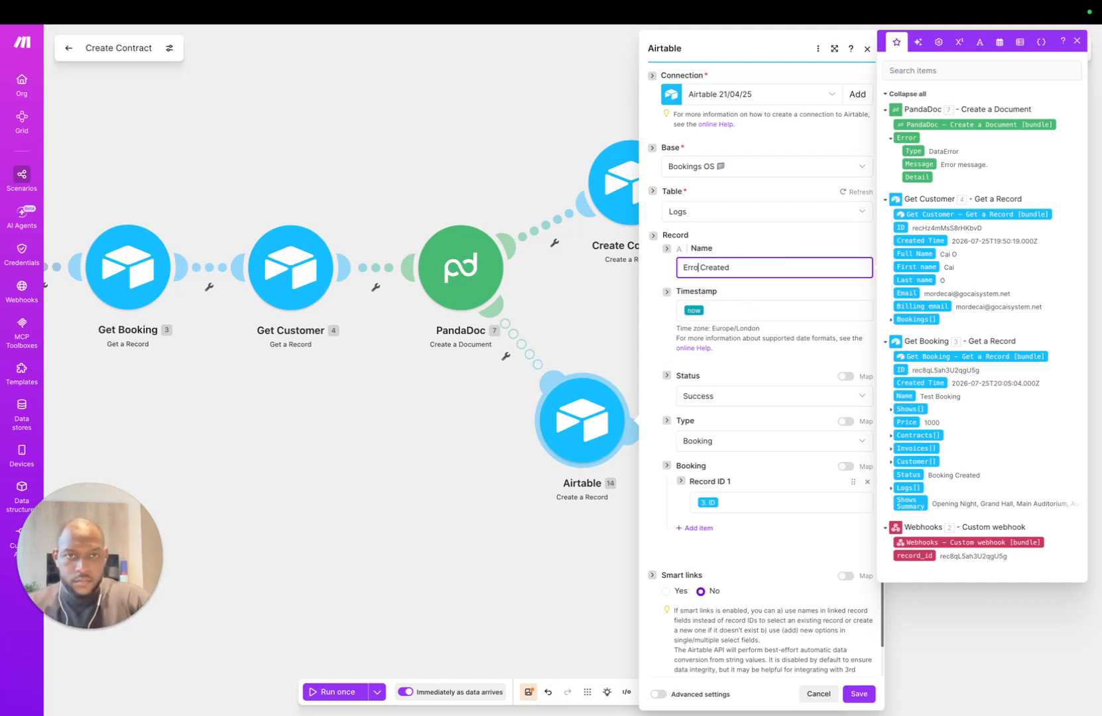
triple_click(769, 273)
click(772, 274)
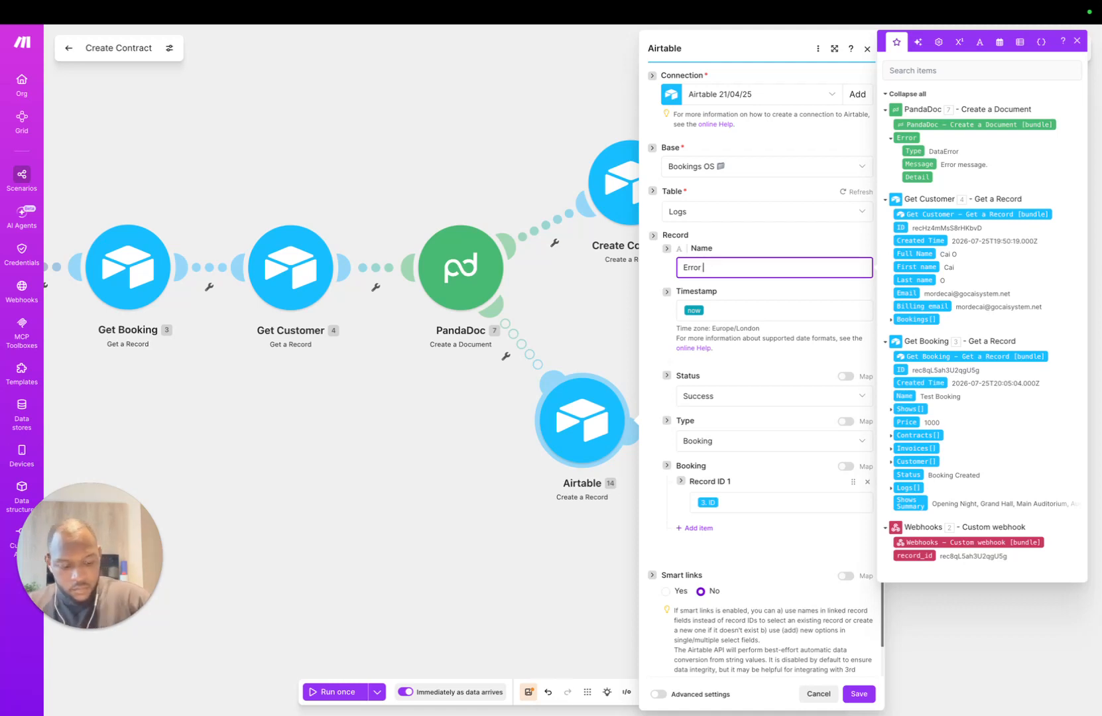
key(BackSpace)
key(BackSpace)
key(BackSpace)
key(BackSpace)
key(BackSpace)
key(BackSpace)
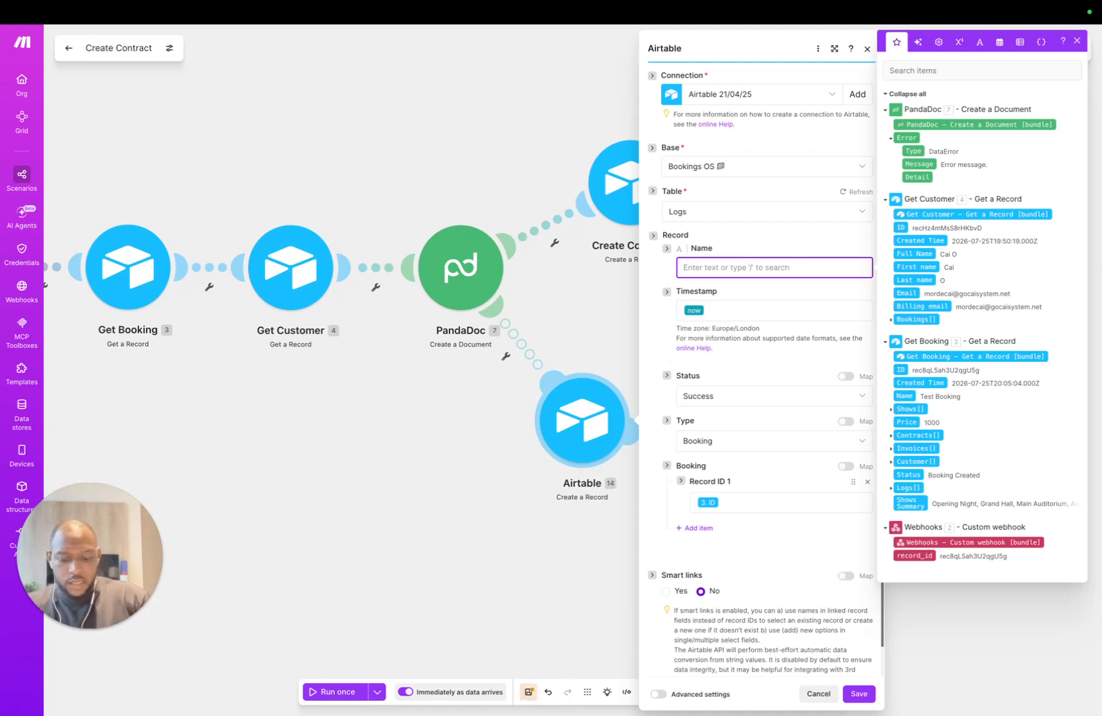
text(Doc)
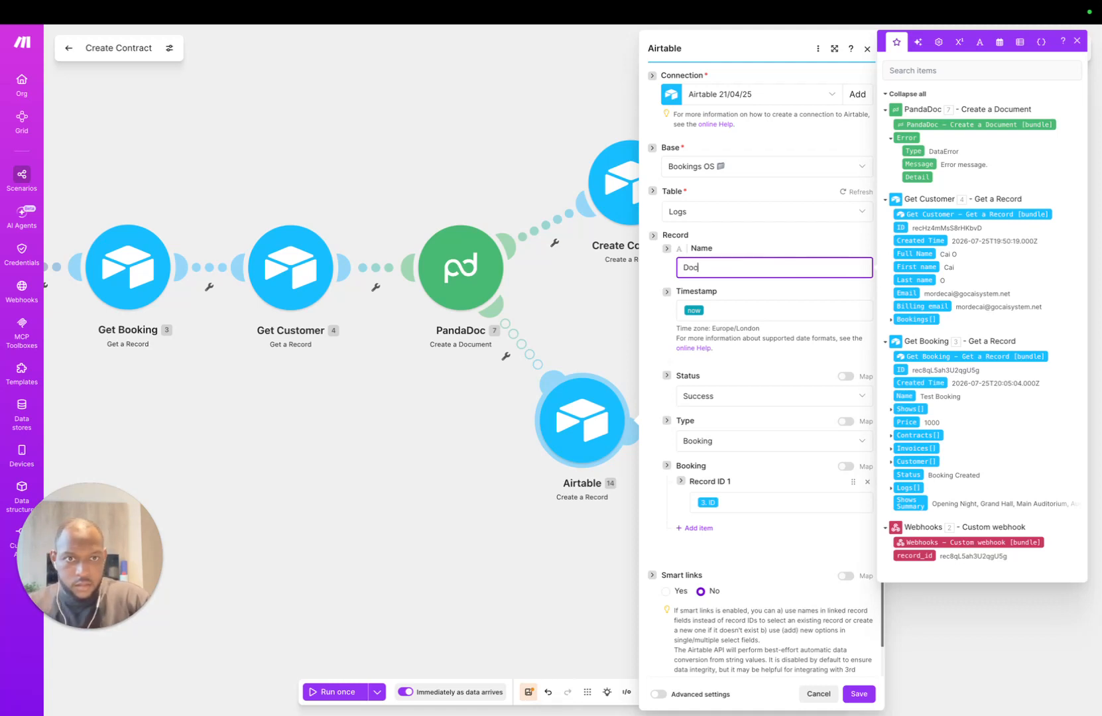
key(BackSpace)
key(BackSpace)
key(BackSpace)
text(Contract Creation Error)
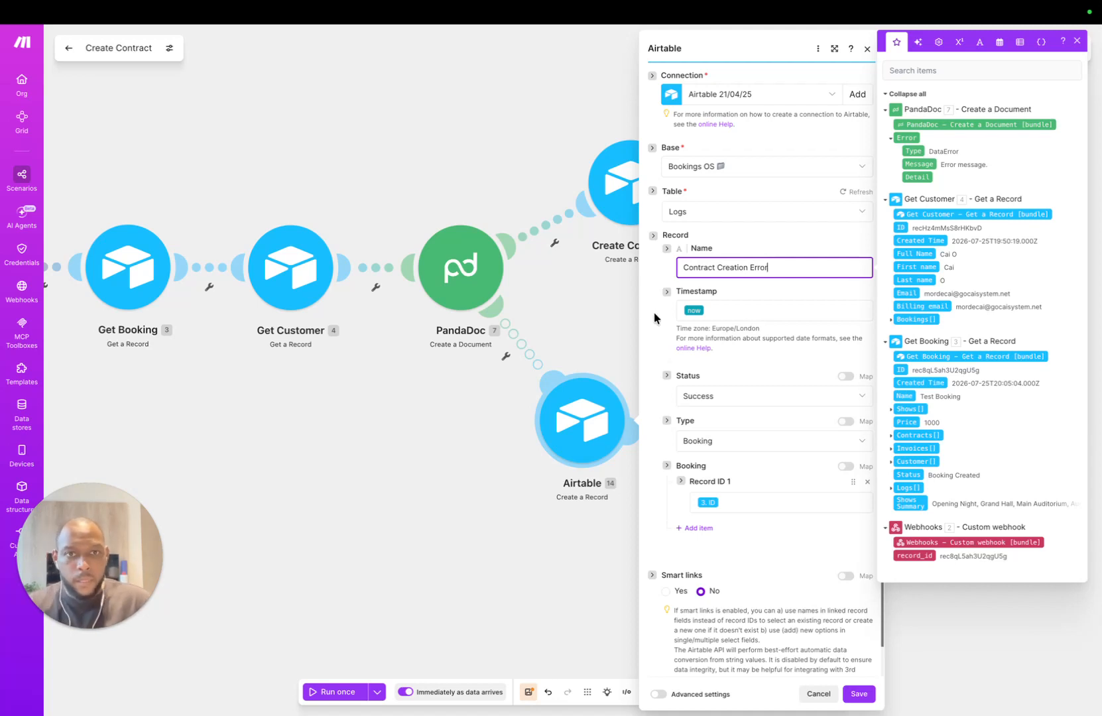
key(Tab)
Step: Set Status to Failure and Type to Contract, keep Booking Record ID as 3. ID, and save
click(729, 396)
click(726, 457)
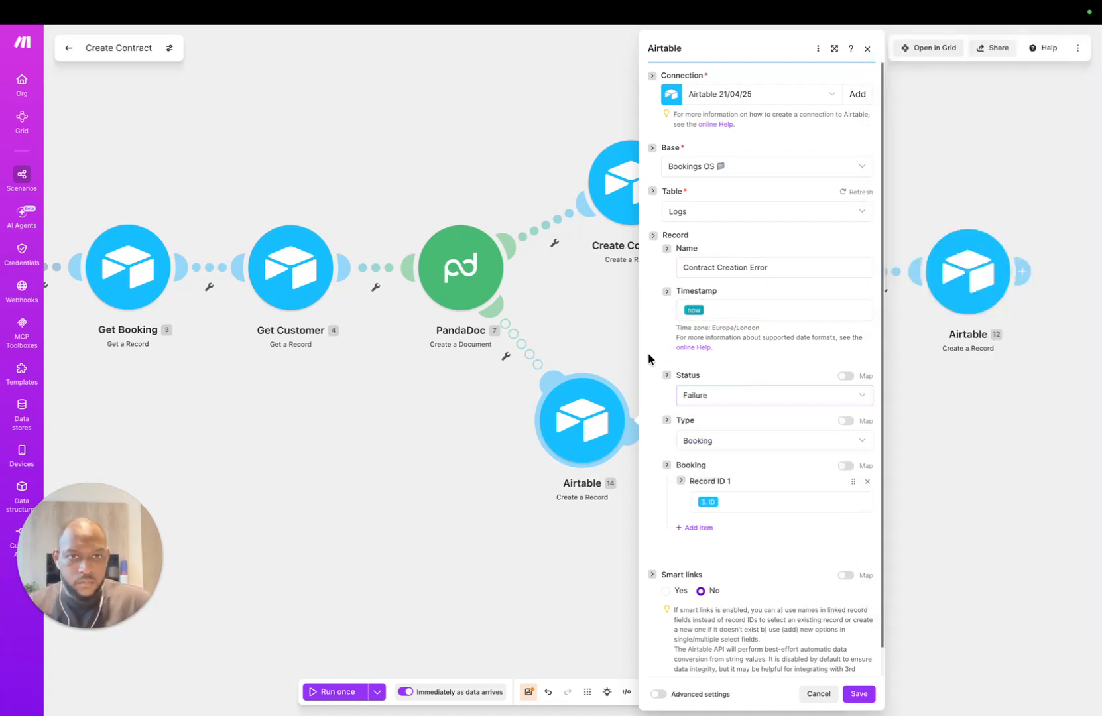
scroll(684, 458, down, 1)
click(744, 417)
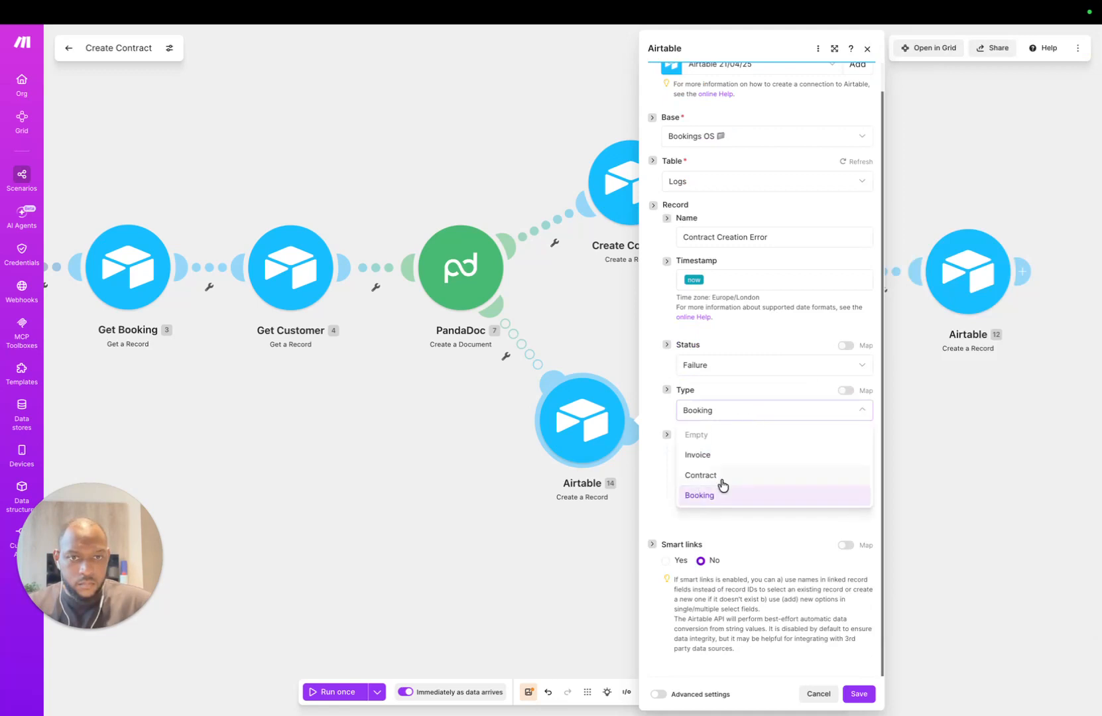
click(726, 472)
click(750, 474)
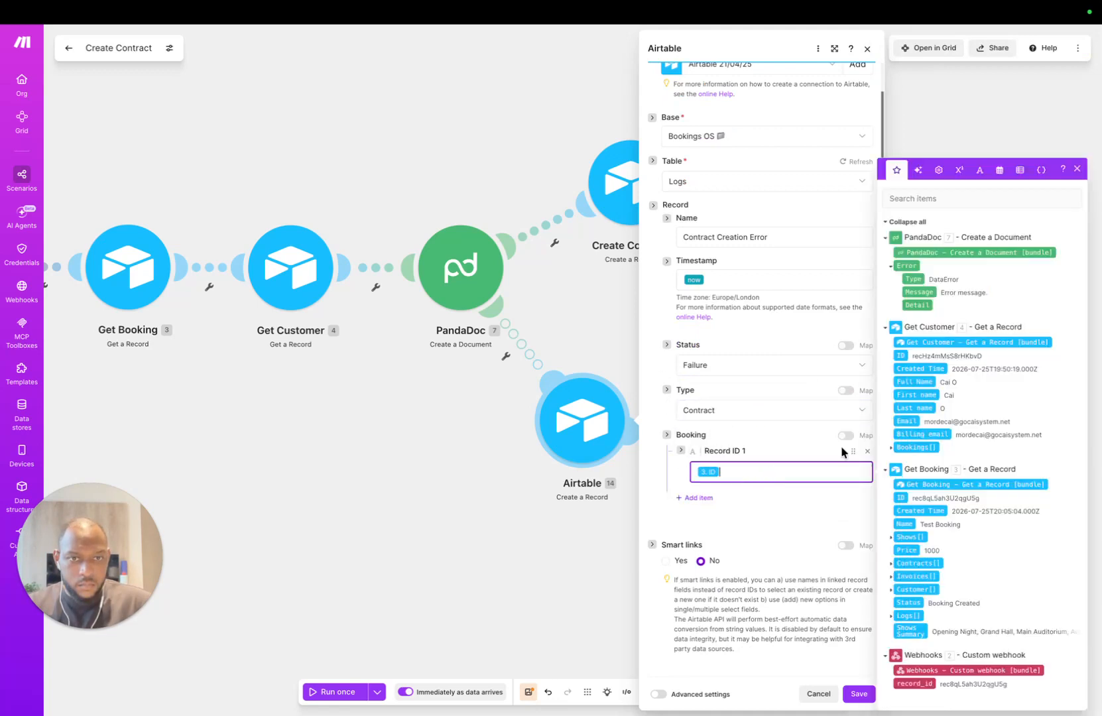
click(733, 494)
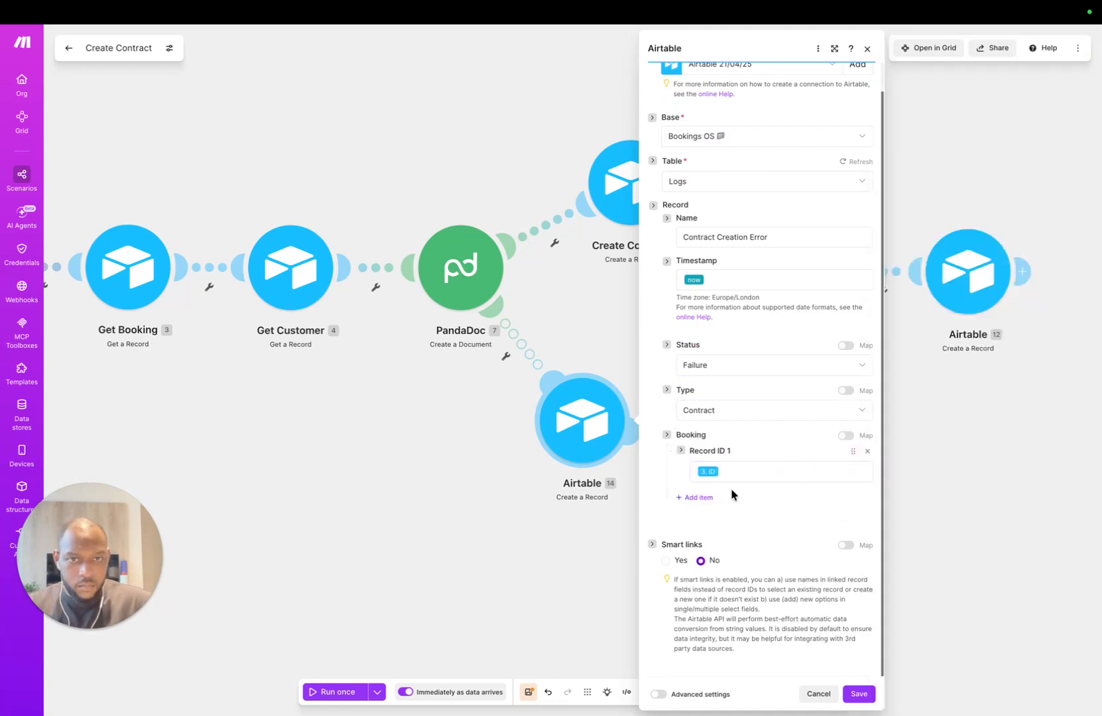
click(858, 693)
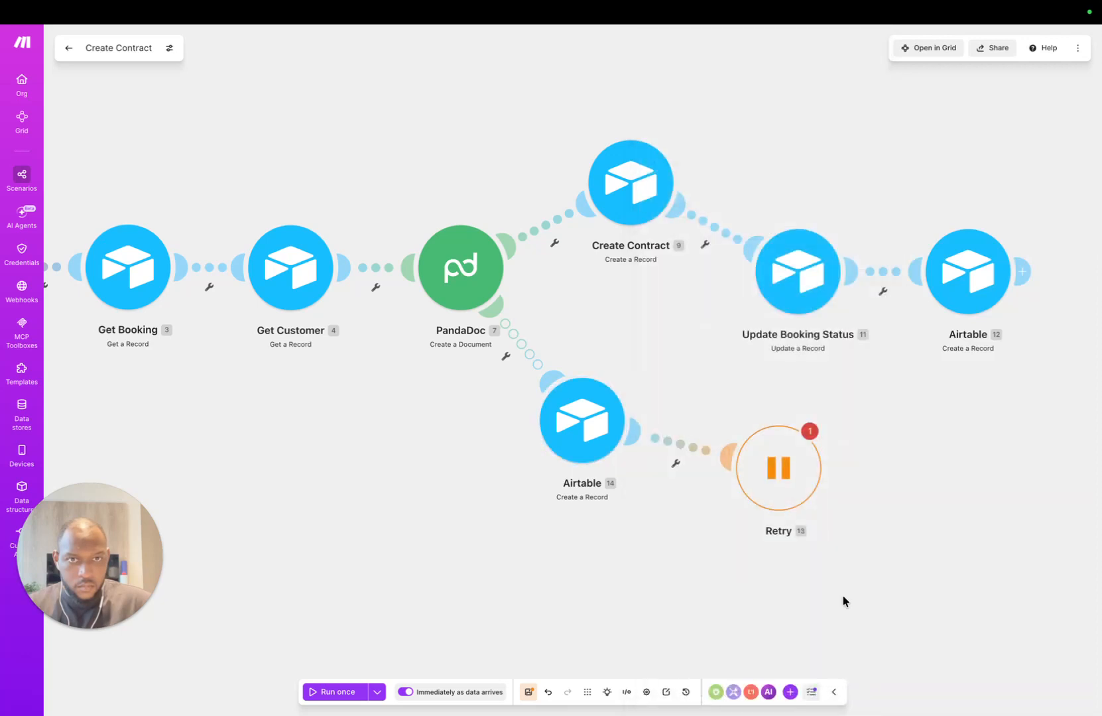
Step: Rename Airtable 14 to Log Error and Airtable 12 to Log Success, then save the scenario
right_click(566, 412)
click(621, 487)
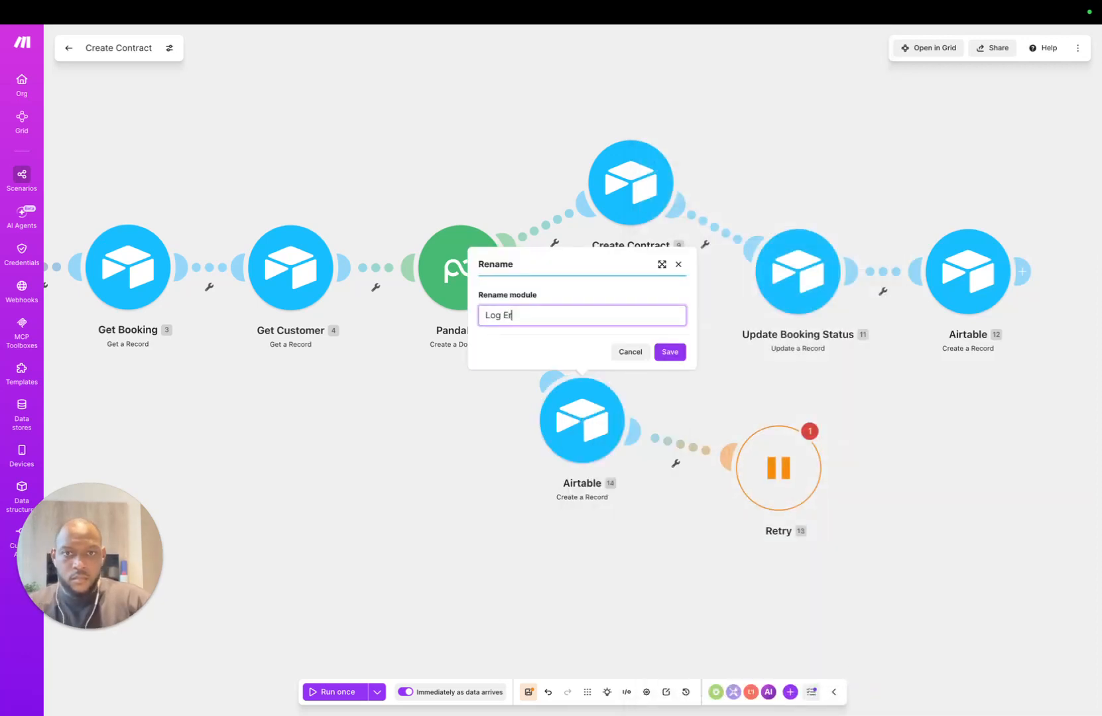
key(Return)
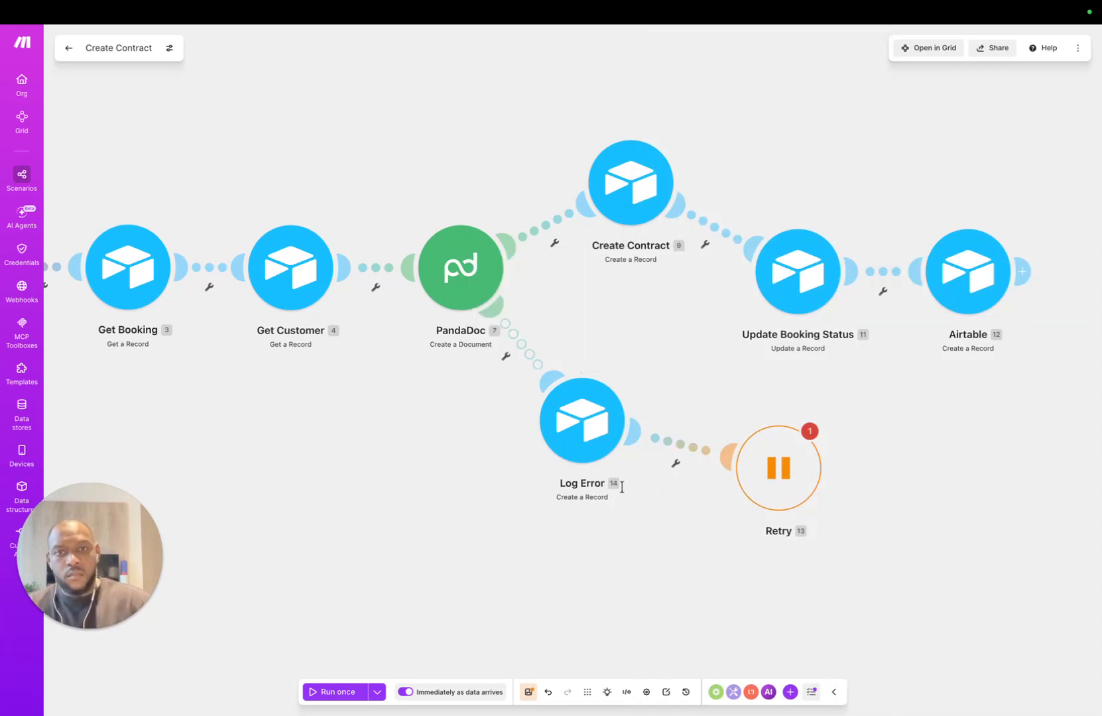
right_click(972, 276)
click(1005, 348)
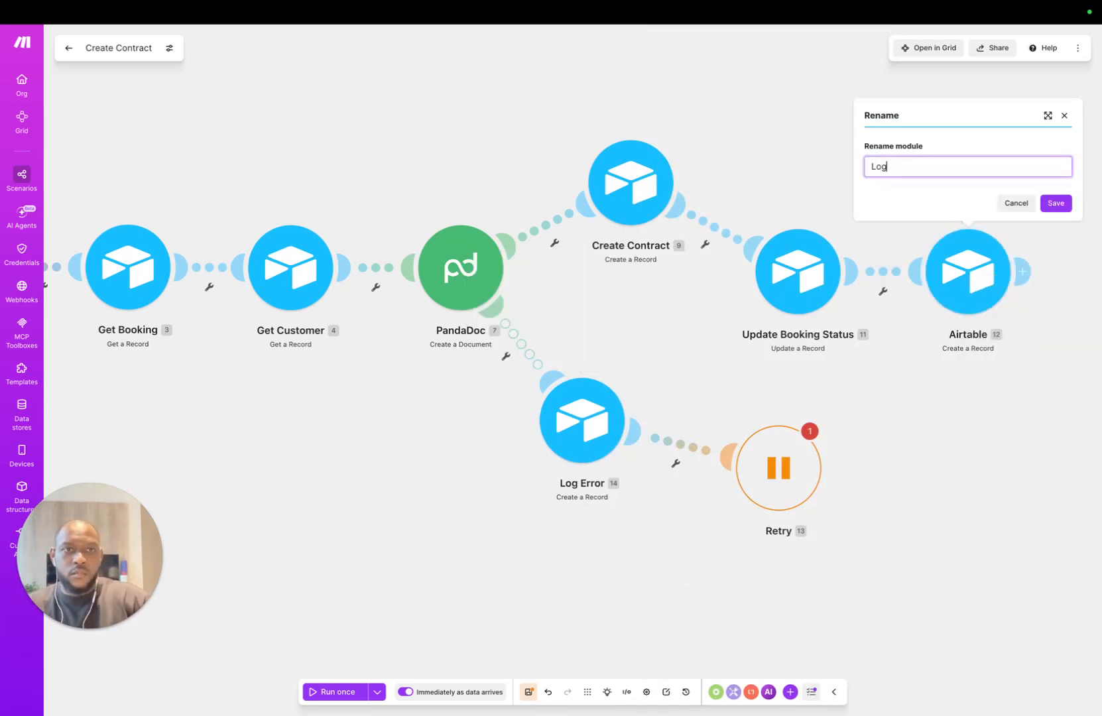
text(Log Success)
key(Return)
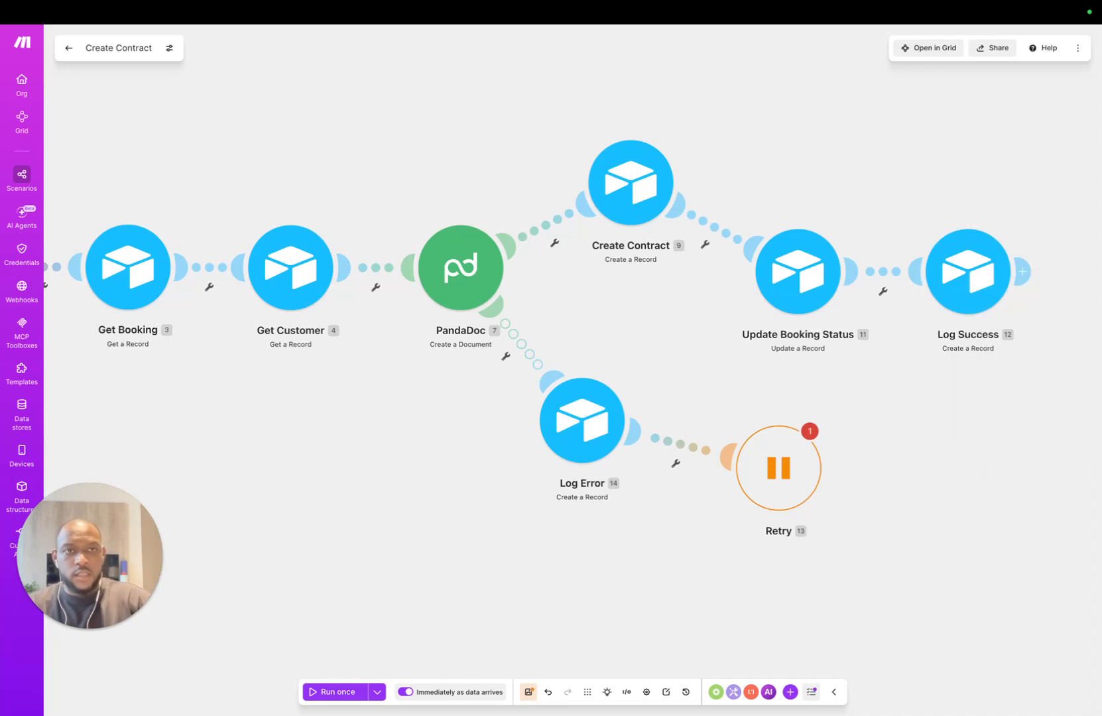
click(528, 691)
click(778, 467)
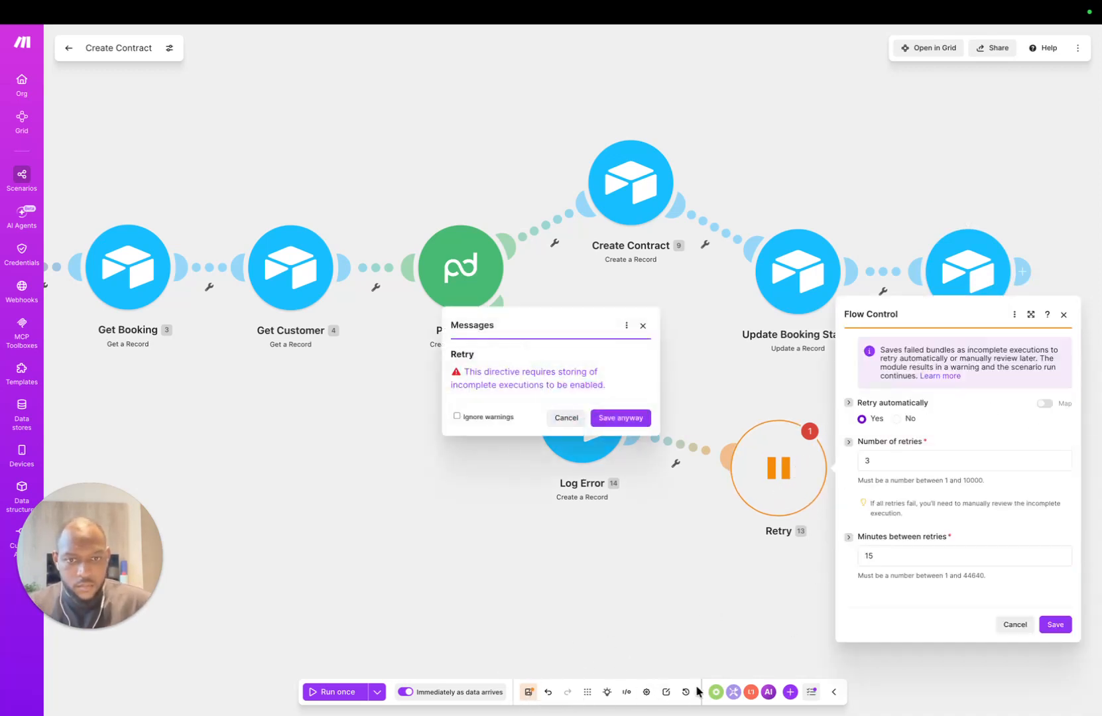
Step: Dismiss the incomplete-executions warning and review the scenario settings to clear Retry's warning badge
click(665, 691)
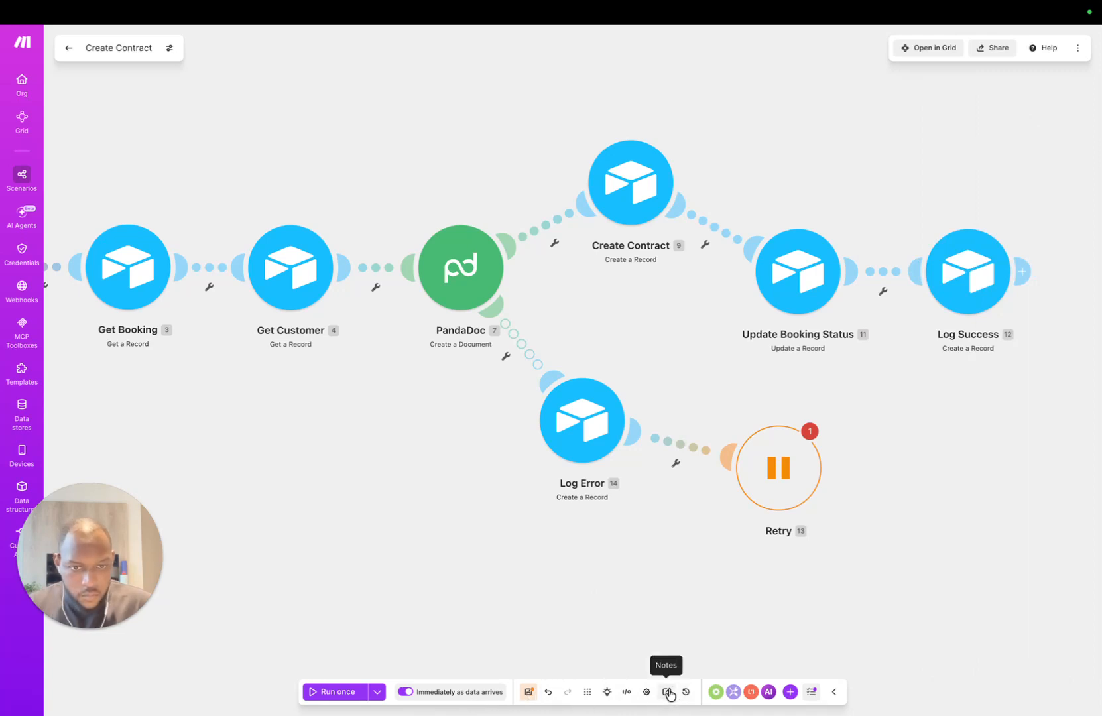
click(646, 692)
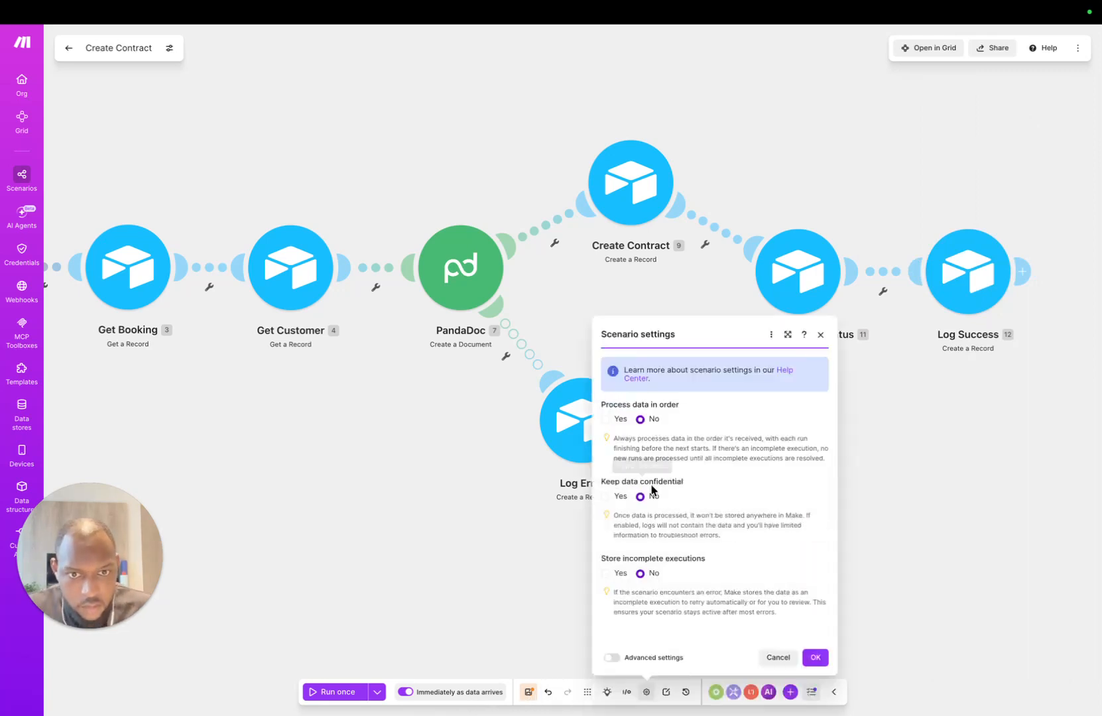
mouse_move(421, 443)
mouse_down()
mouse_move(568, 443)
mouse_move(571, 391)
mouse_move(451, 395)
mouse_move(423, 424)
mouse_up()
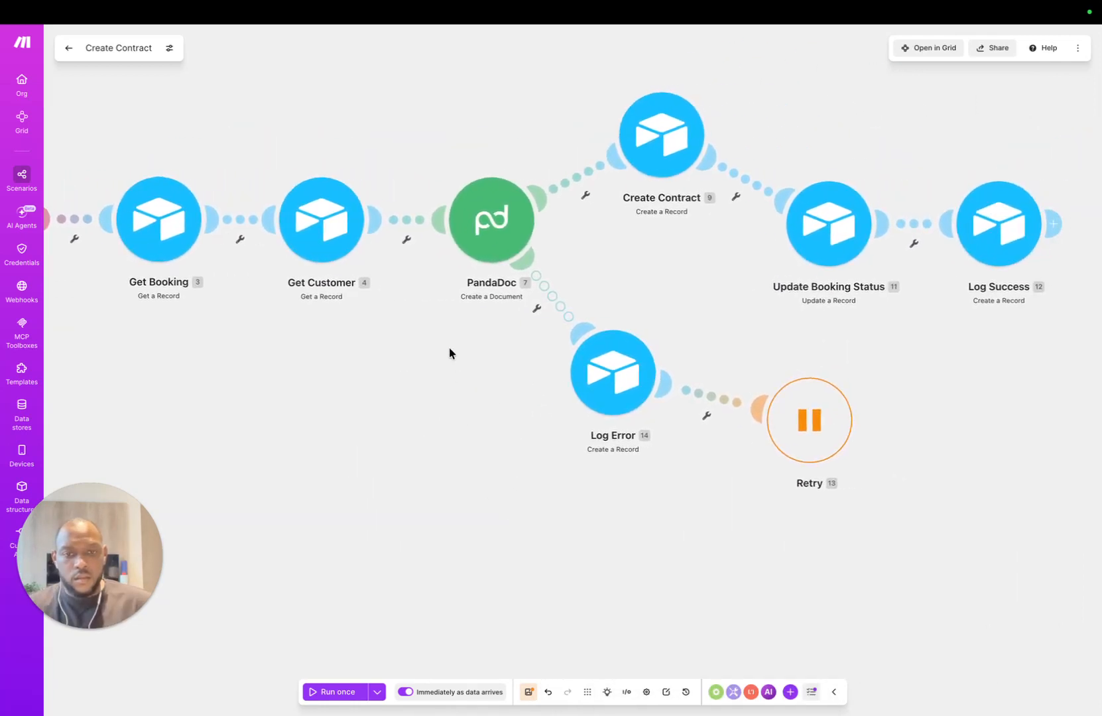
Step: Auto-align the Create Contract flow, adjust the view, and save the scenario with Ctrl+S
click(587, 691)
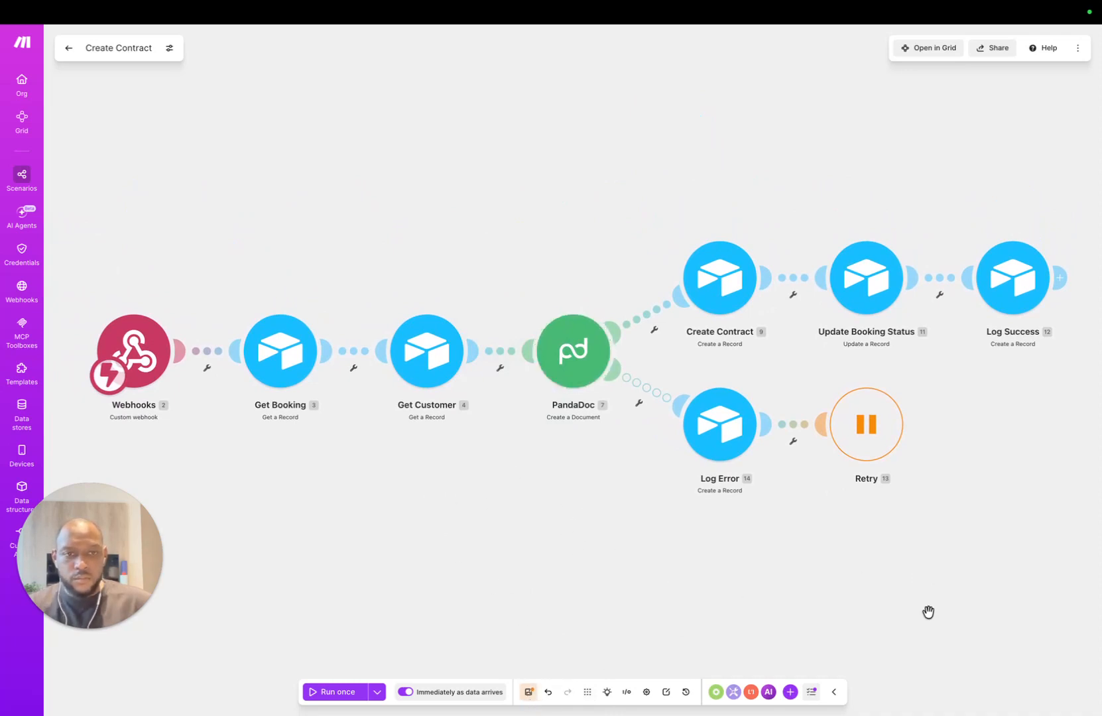
drag(928, 612, 931, 512)
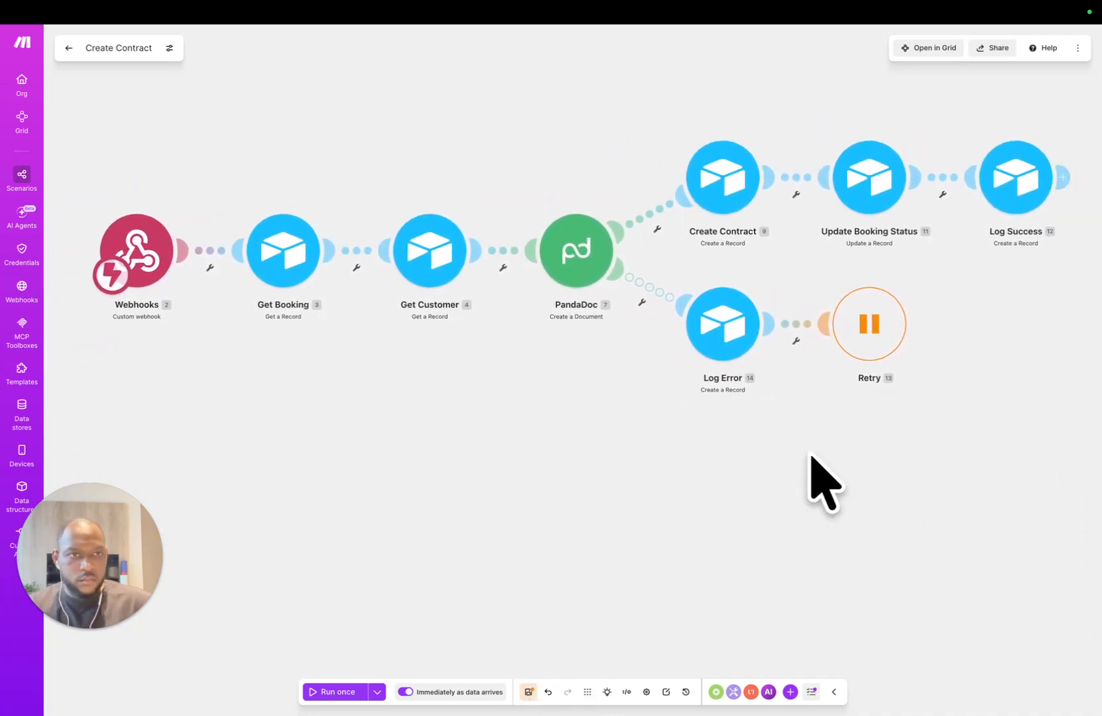
drag(811, 457, 808, 512)
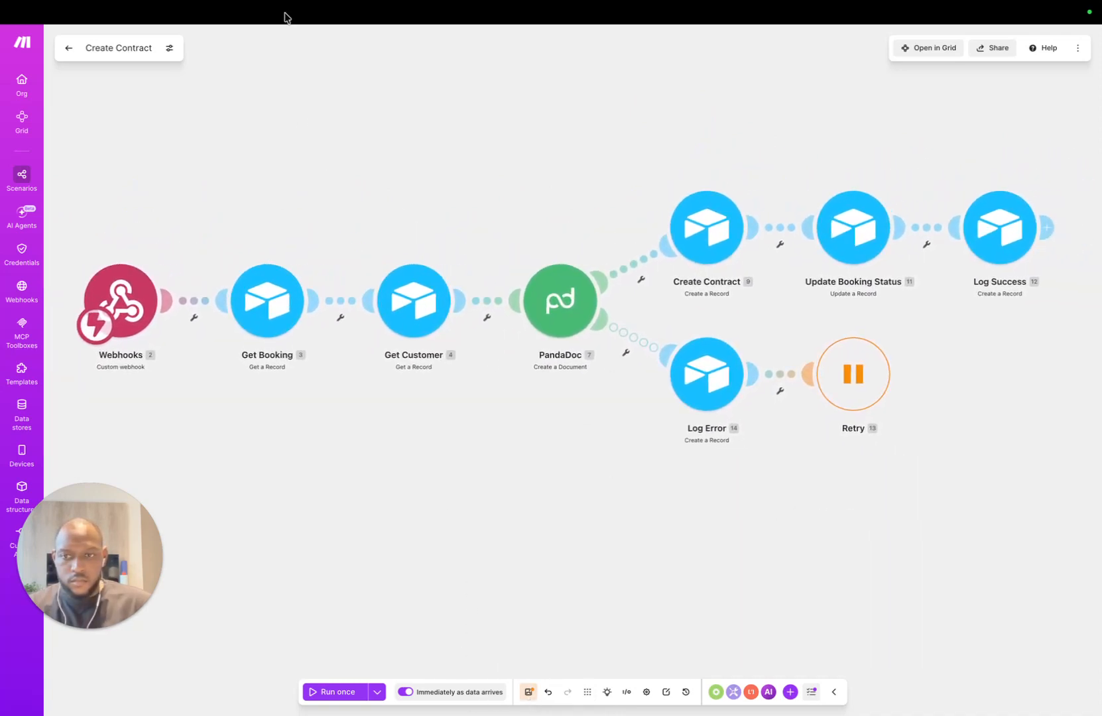
mouse_move(490, 4)
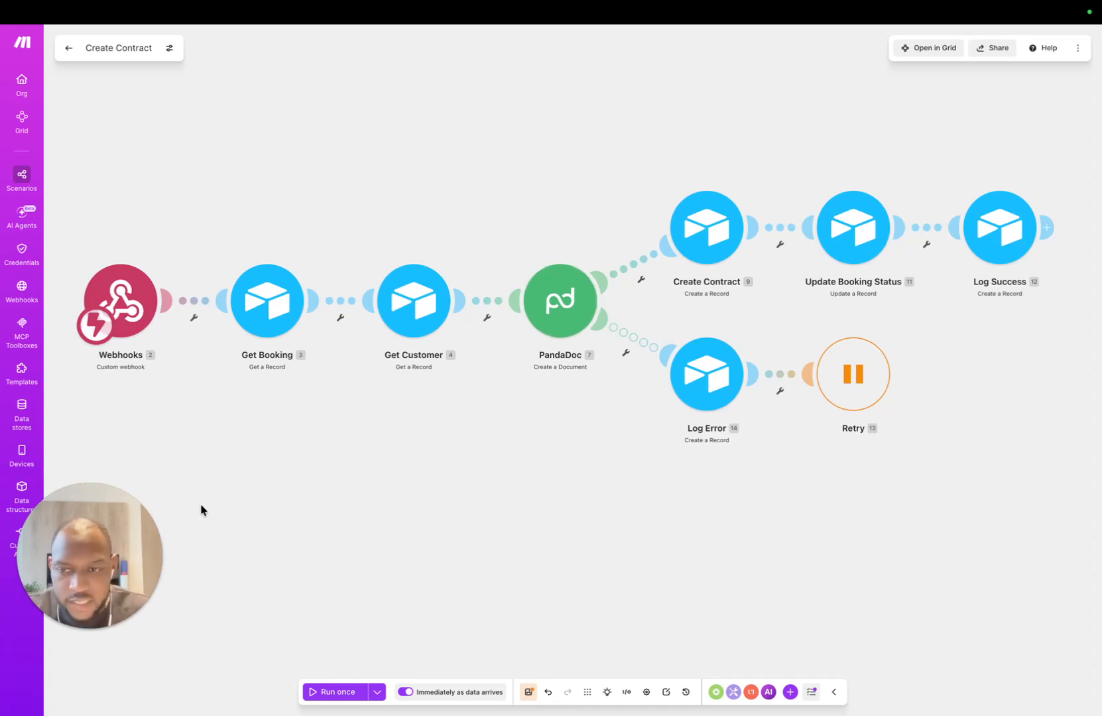
key(ctrl+s)
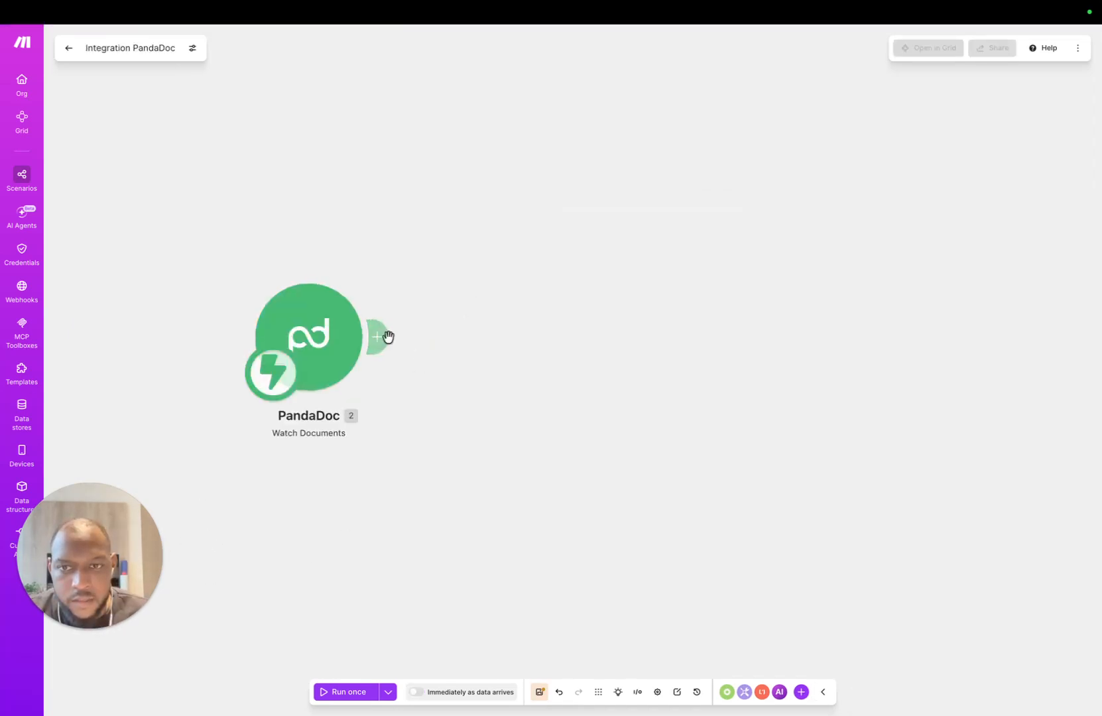
Step: Add an Airtable Update a Record step on the Bookings table and browse PandaDoc items for Record ID
click(388, 337)
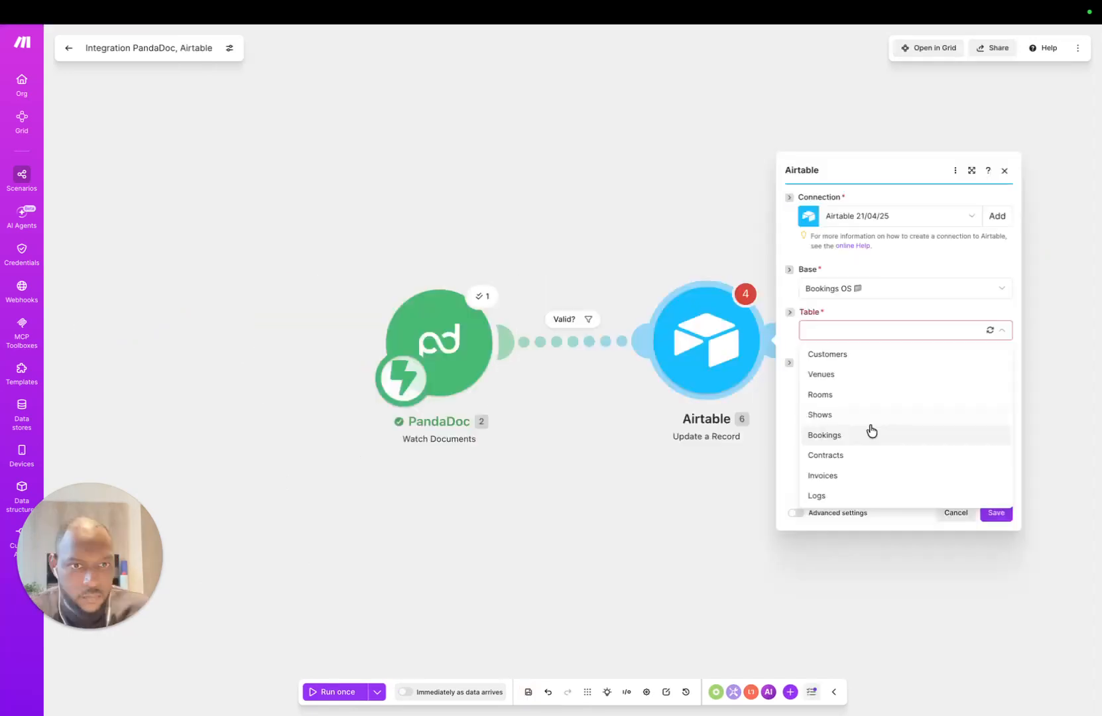
click(869, 430)
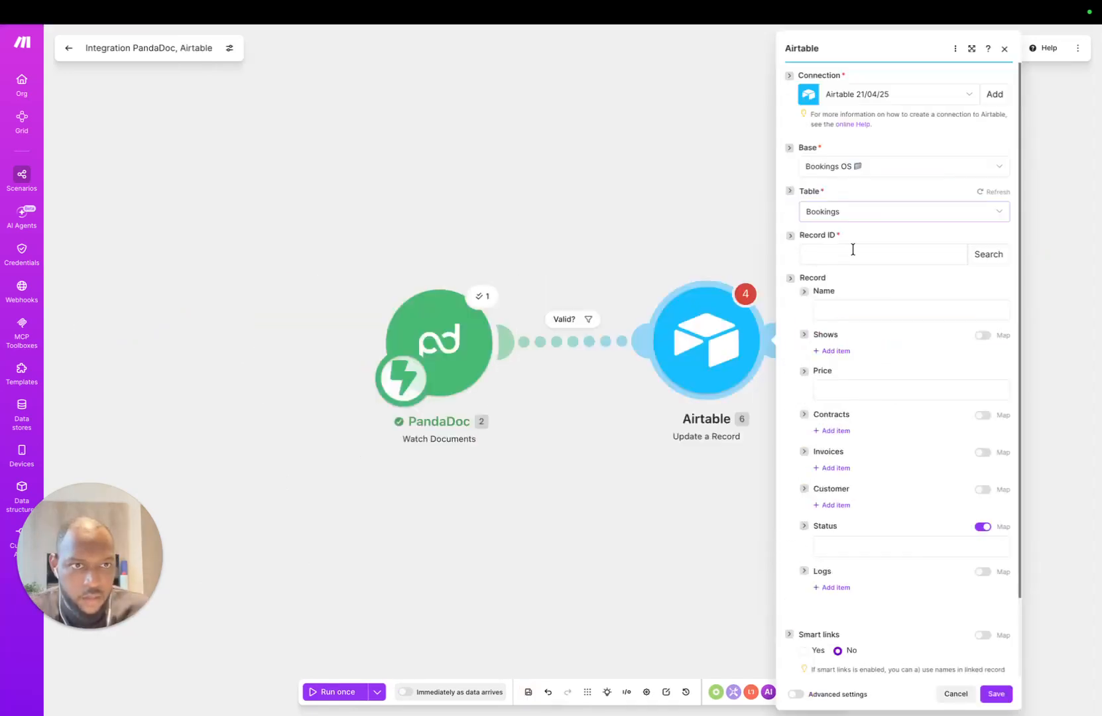
click(853, 253)
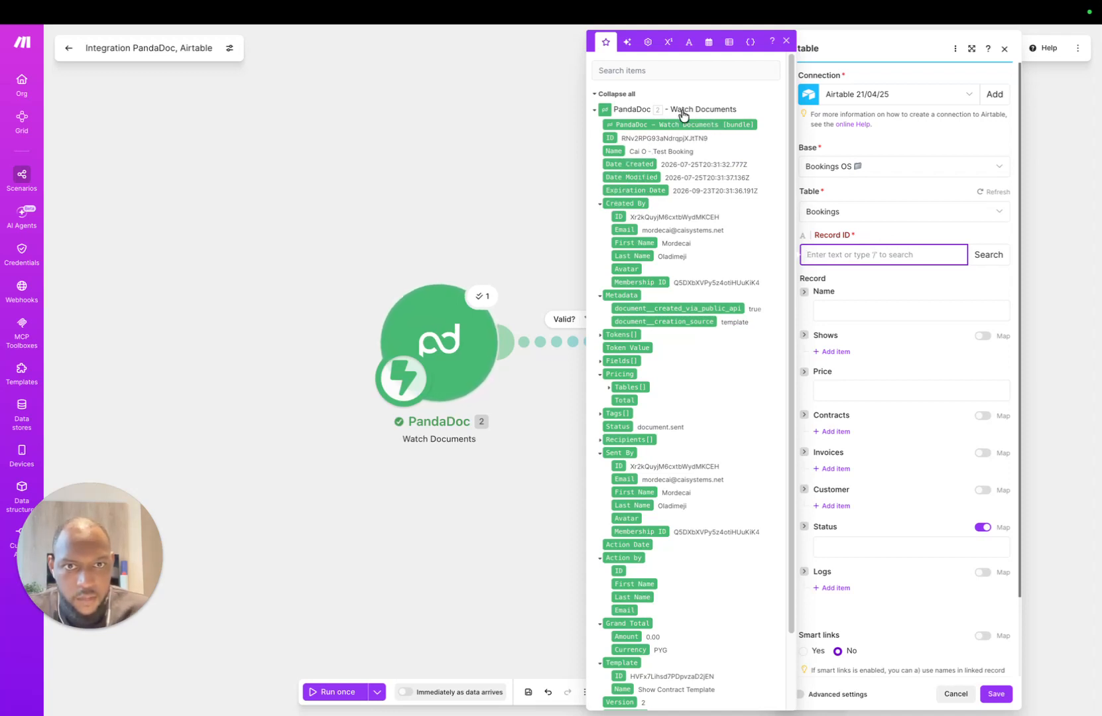
click(679, 72)
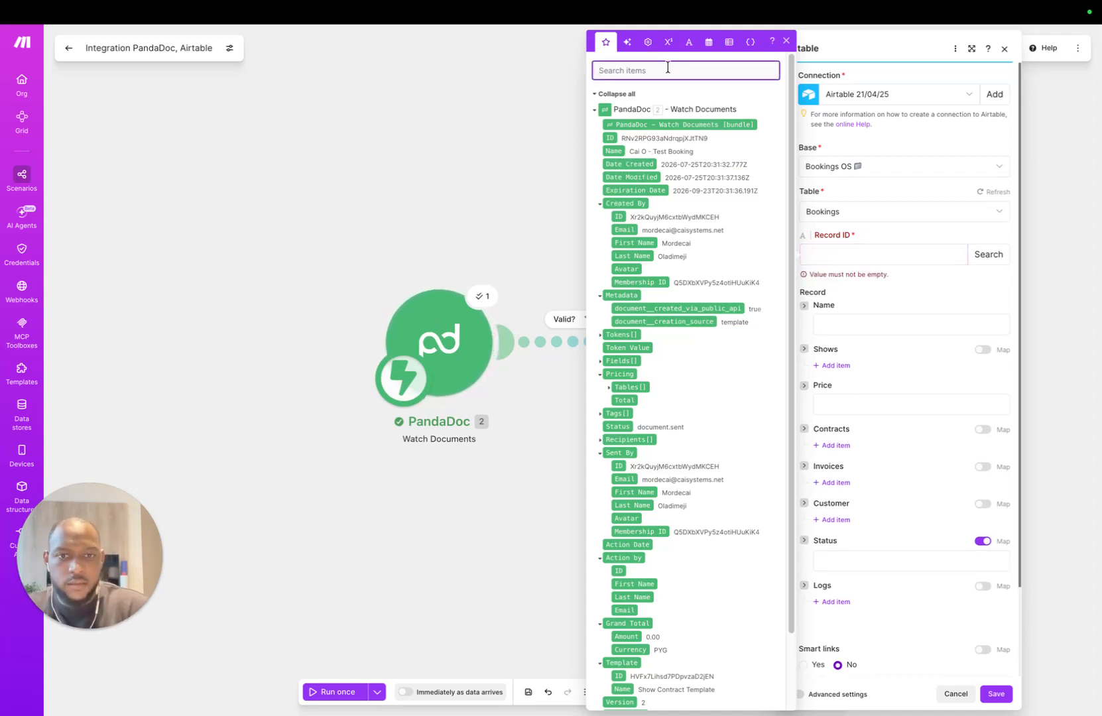
text(boo)
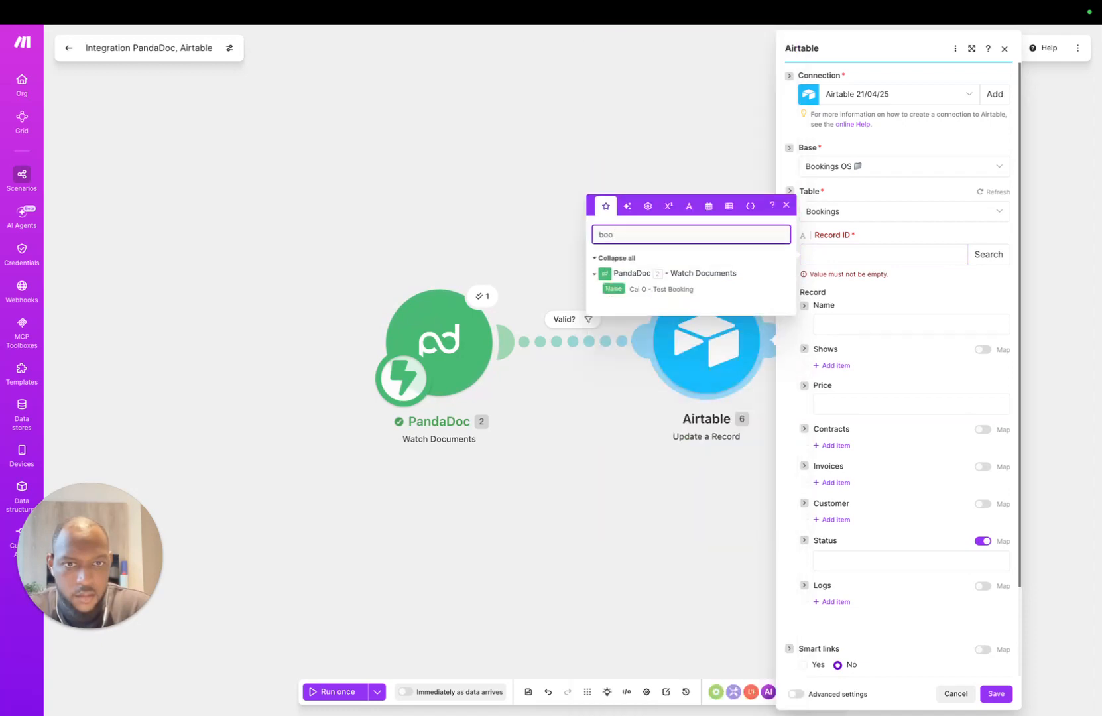
key(BackSpace)
key(BackSpace)
key(BackSpace)
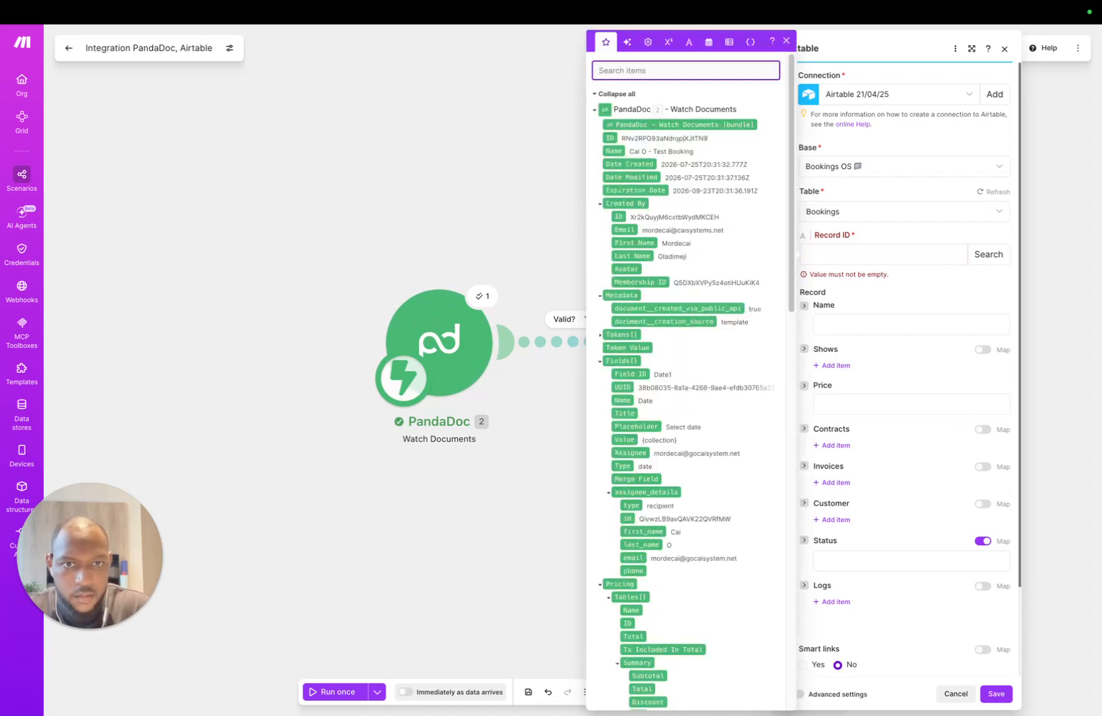
scroll(671, 425, down, 3)
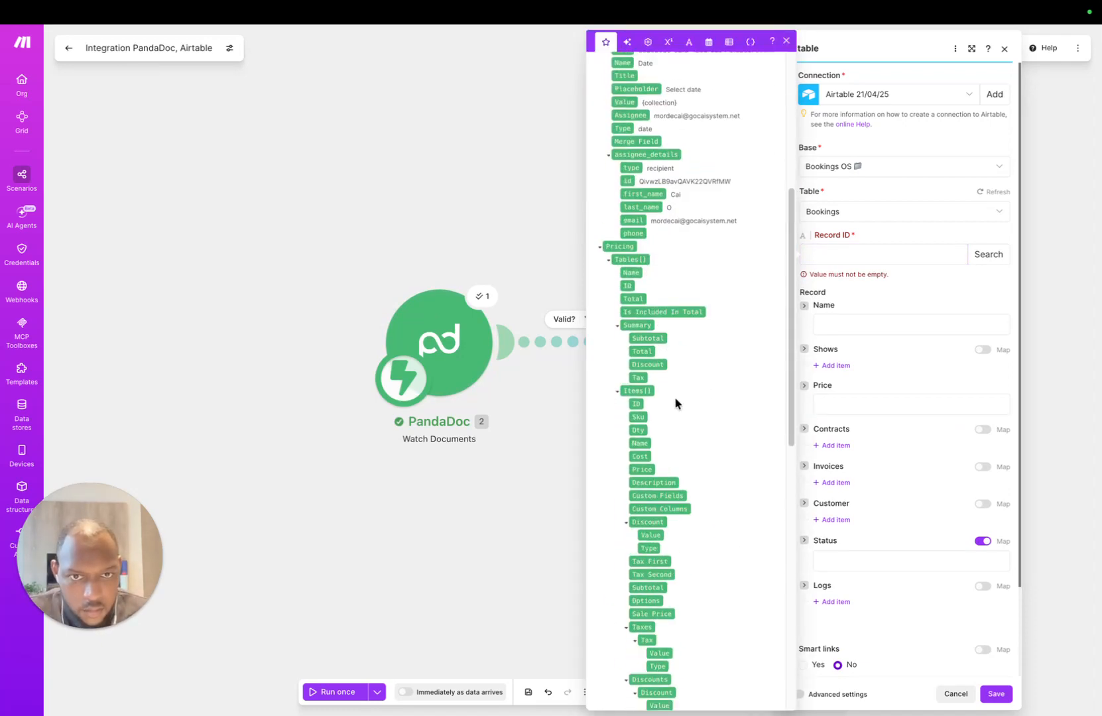
scroll(676, 401, up, 5)
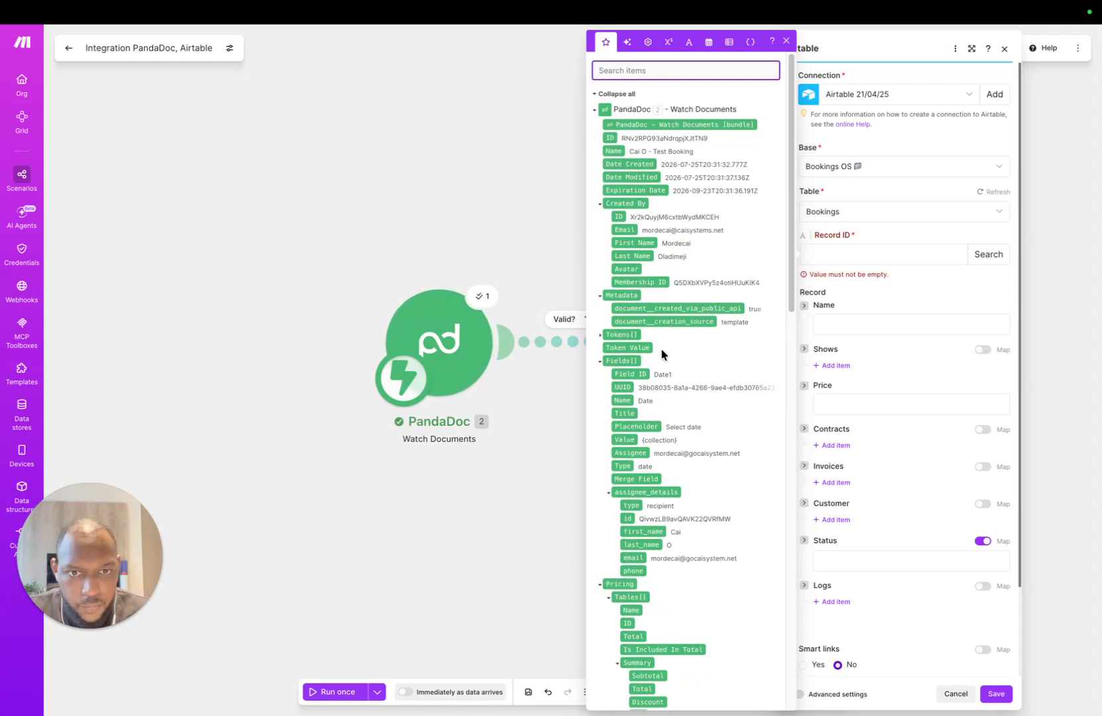
scroll(662, 398, down, 2)
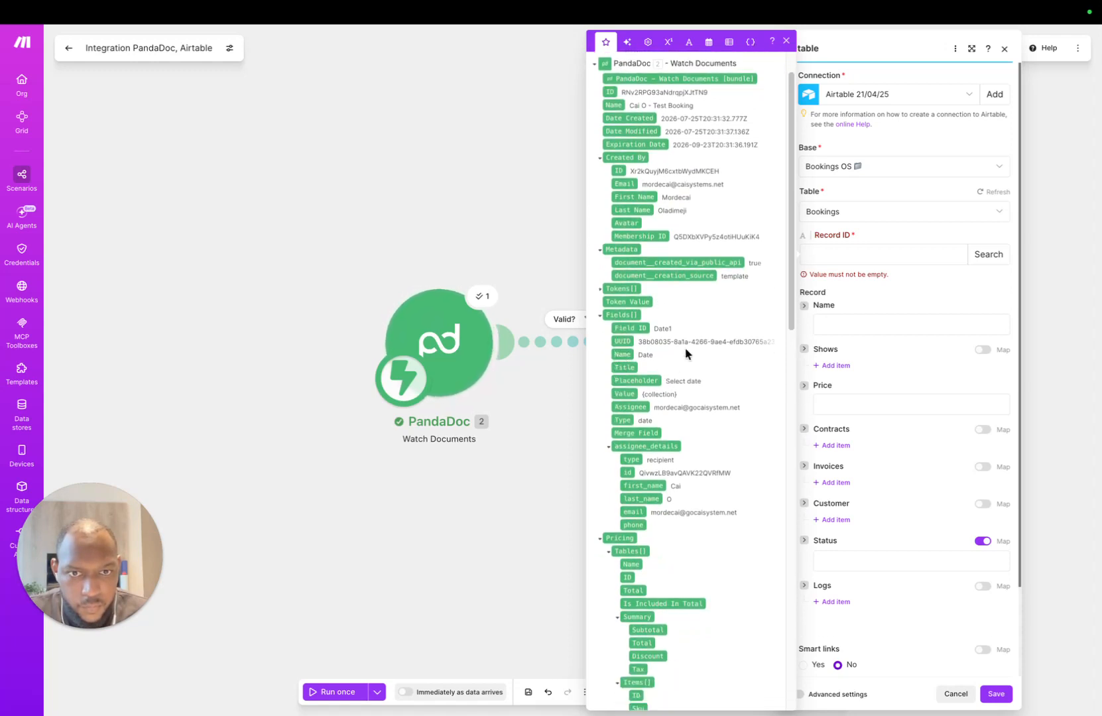
scroll(641, 382, down, 3)
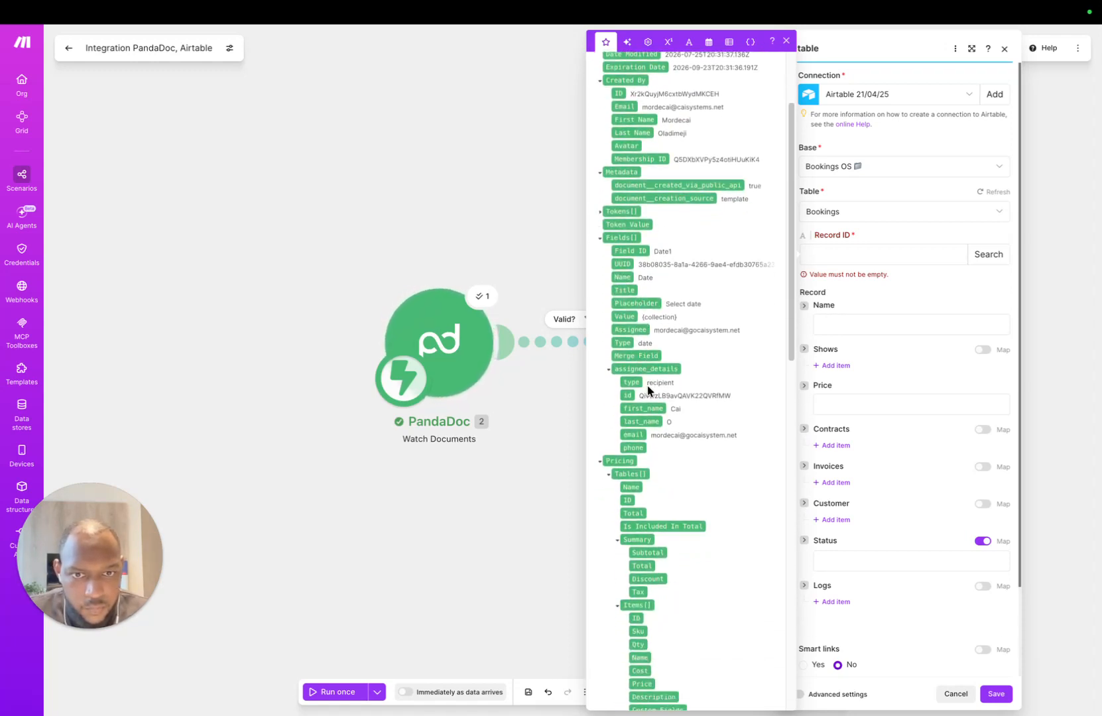
scroll(652, 393, down, 20)
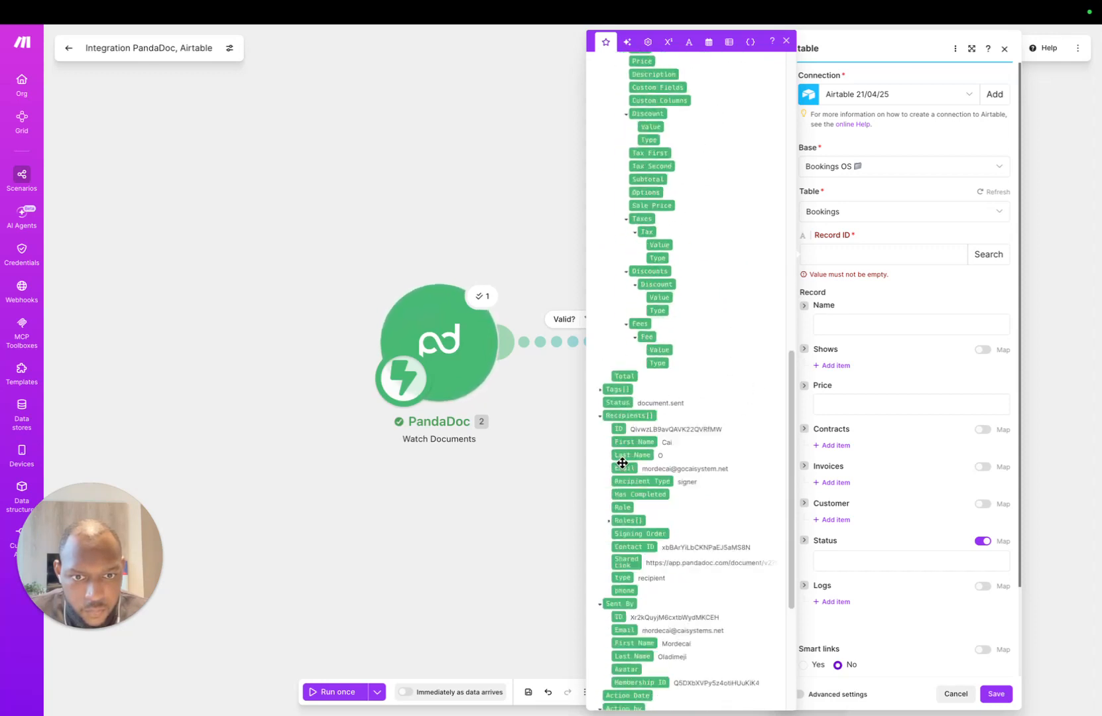
scroll(623, 463, down, 8)
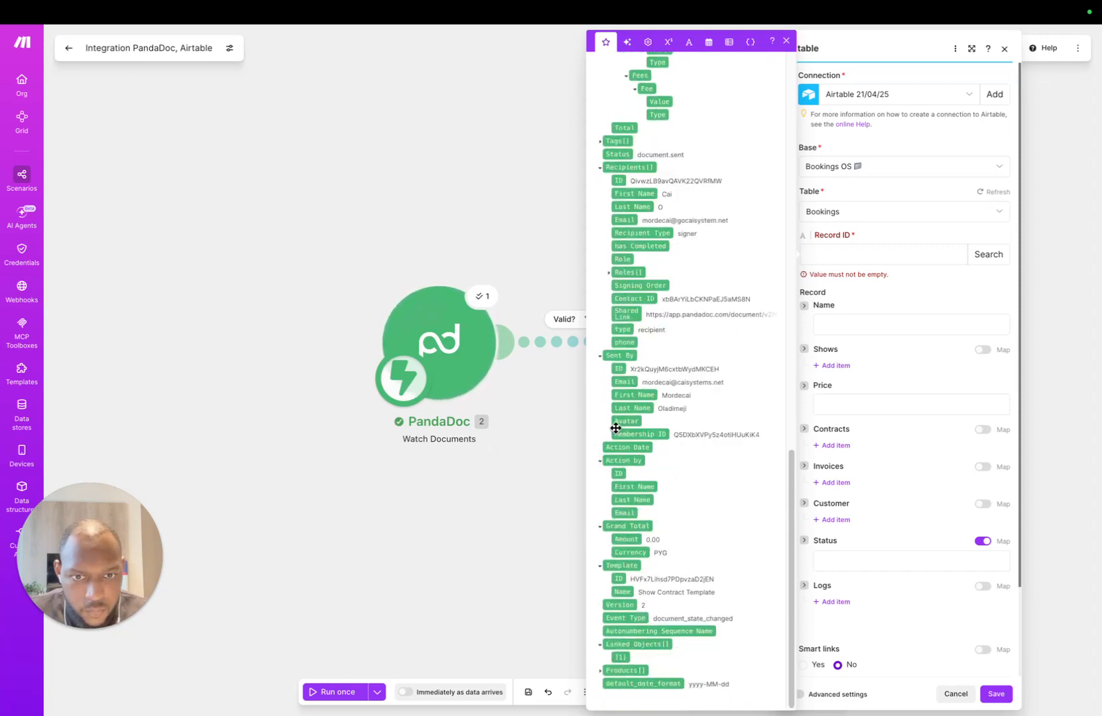
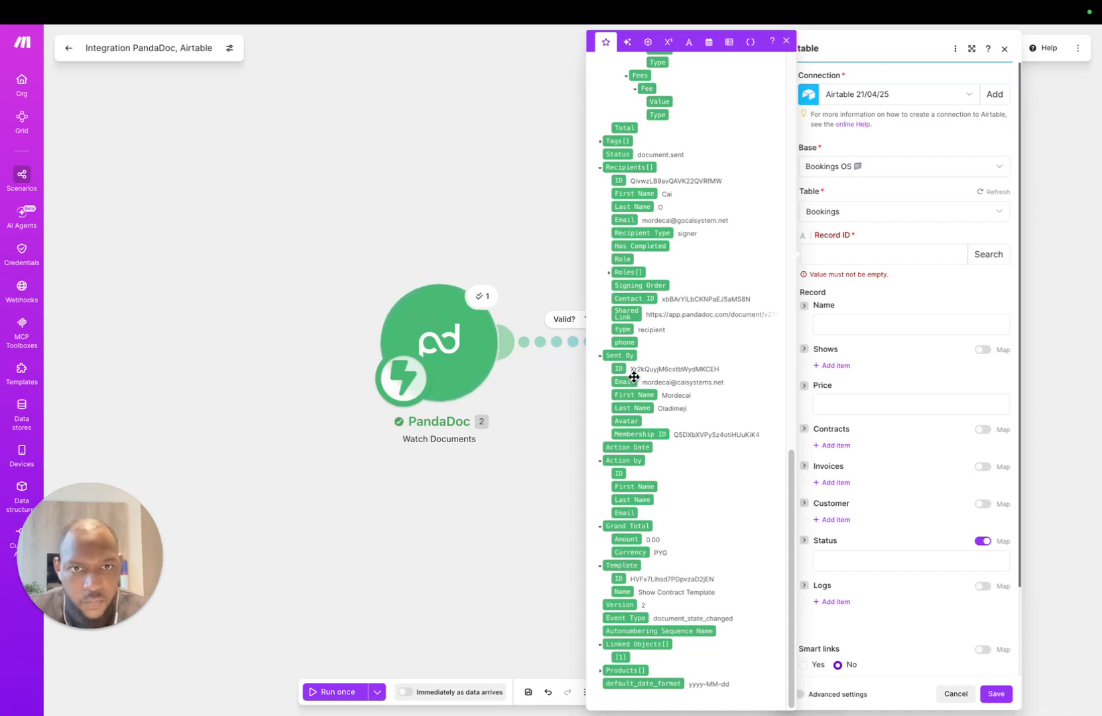
Step: Bring up the PandaDoc Contract template with its client name, email, Shows and bookingRecId placeholders
scroll(643, 290, up, 15)
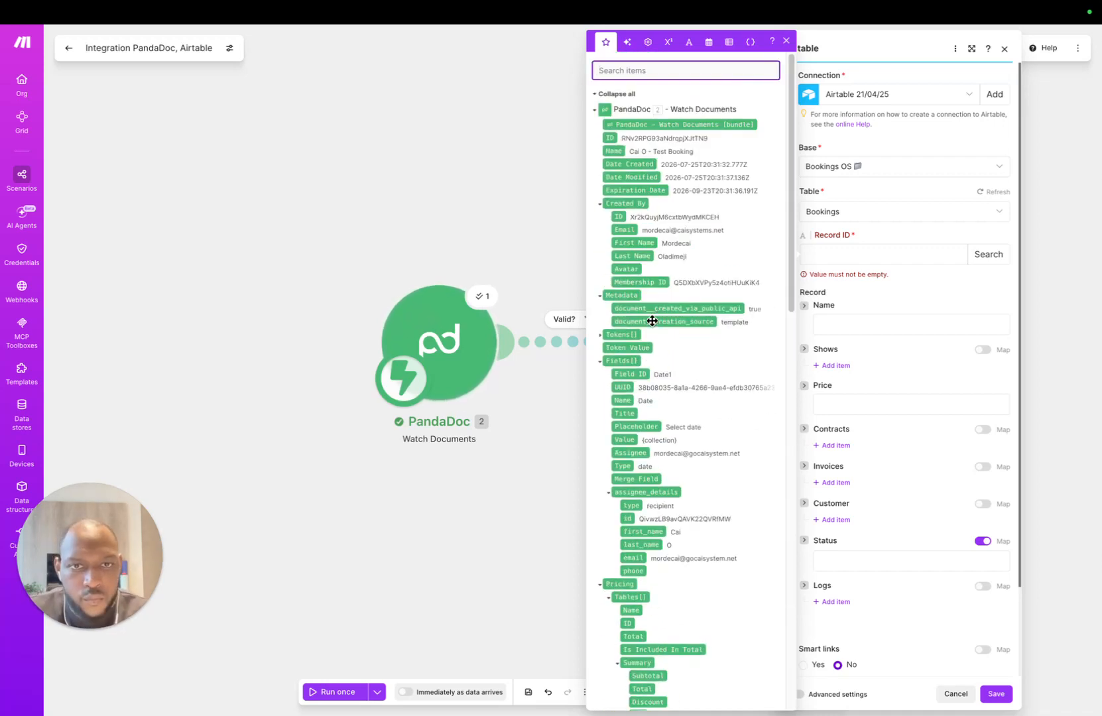
click(433, 42)
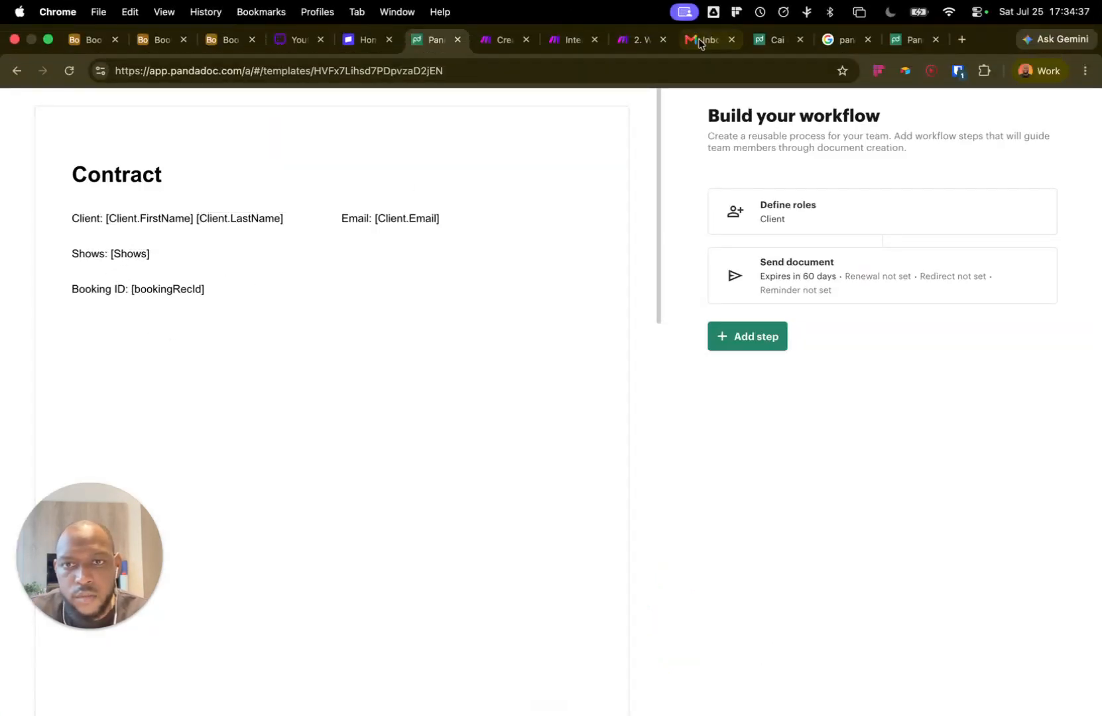
Step: Name the first show, date it today, and place it in Grand Hall, Main Auditorium
click(562, 41)
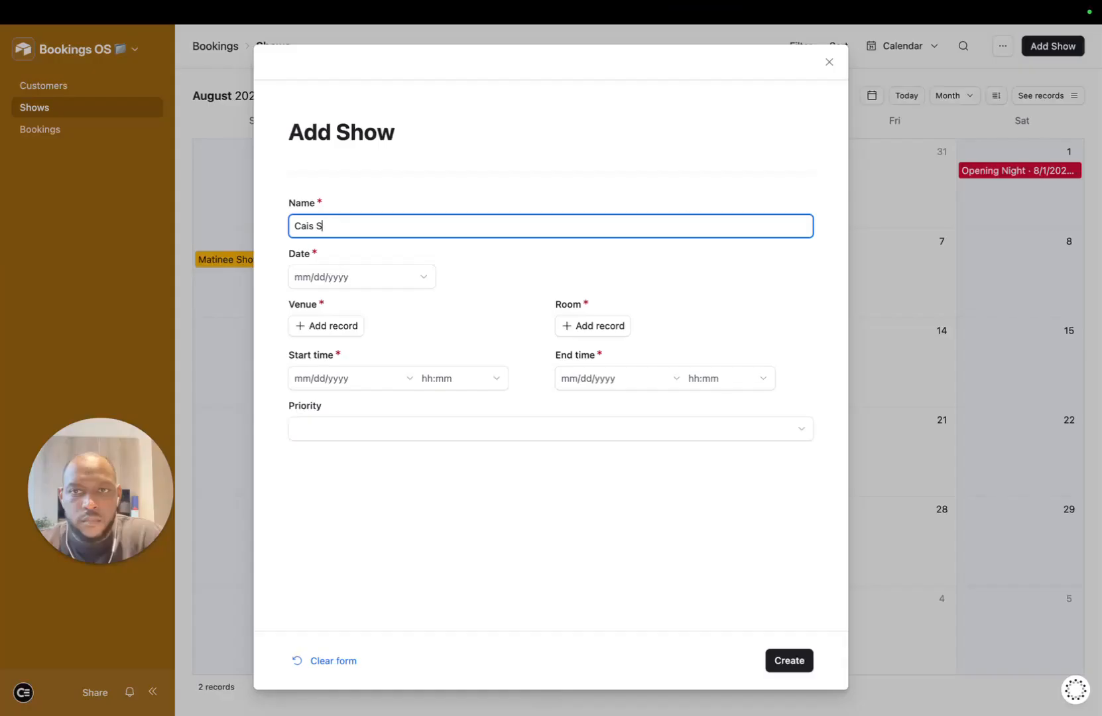
text(how 1)
key(Tab)
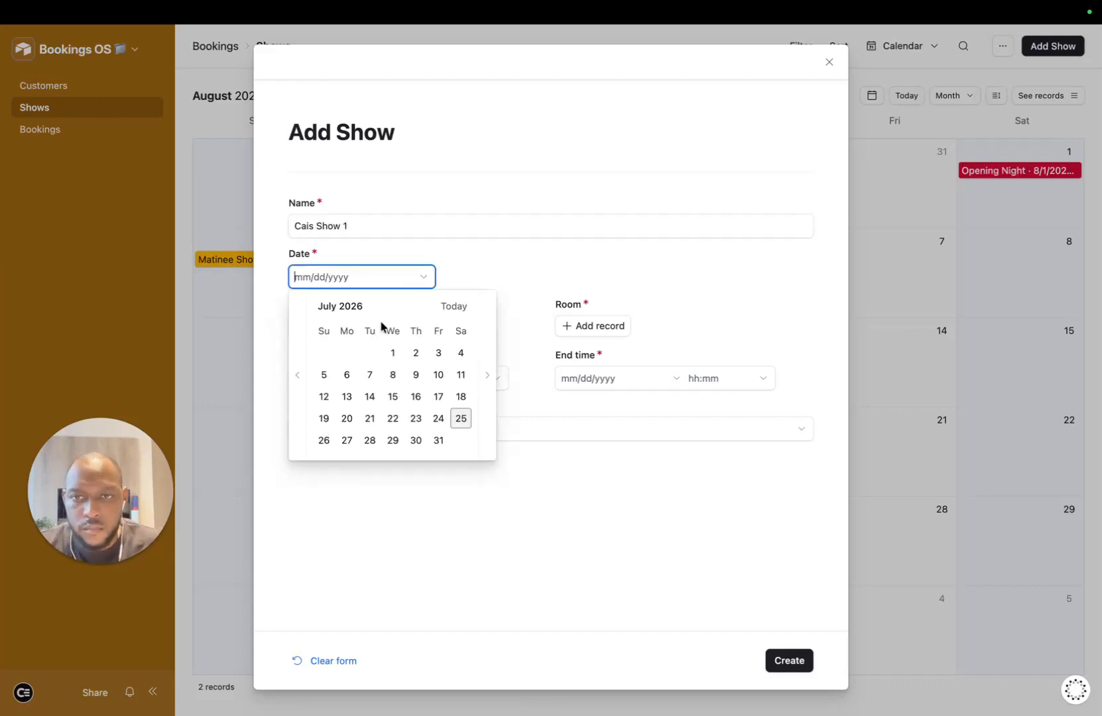
click(454, 304)
click(356, 332)
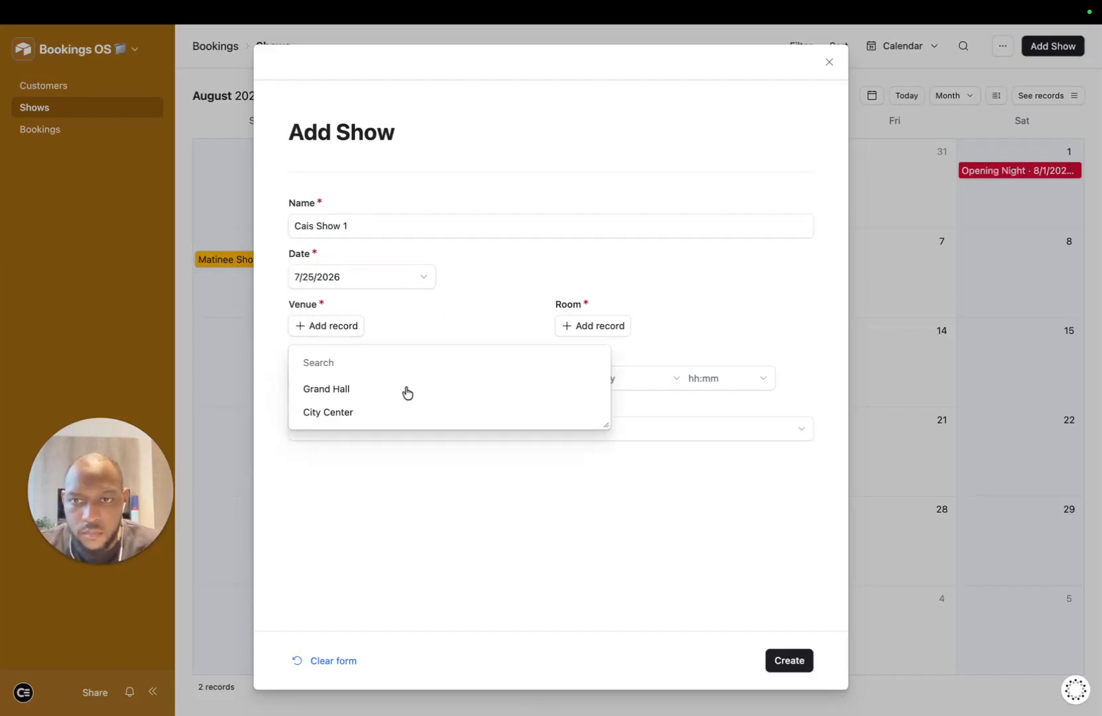
click(405, 389)
click(618, 335)
click(641, 399)
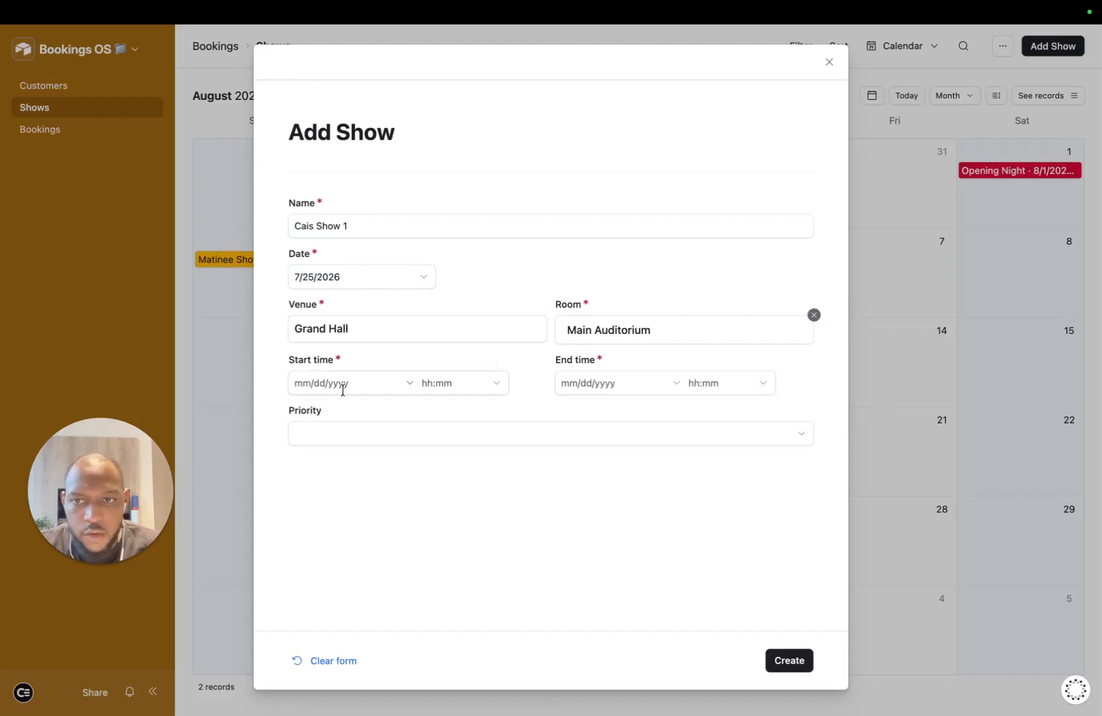
Step: Set the show's start to 7/25/2026 at 21:30
click(432, 382)
click(394, 383)
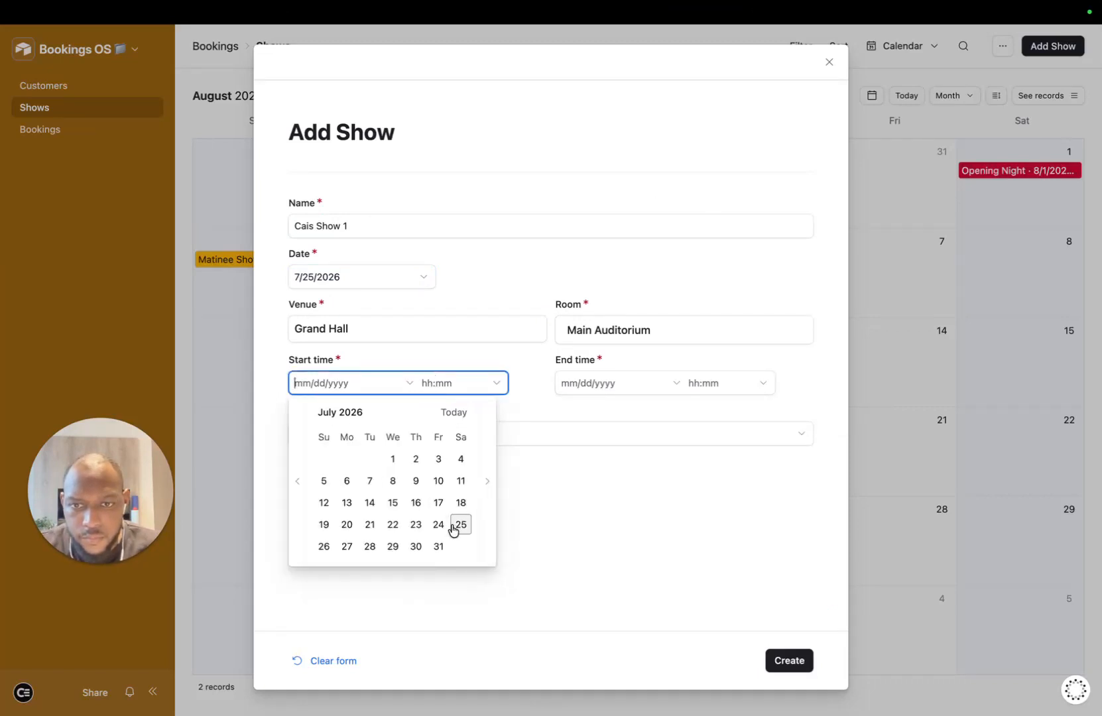
click(457, 523)
click(475, 388)
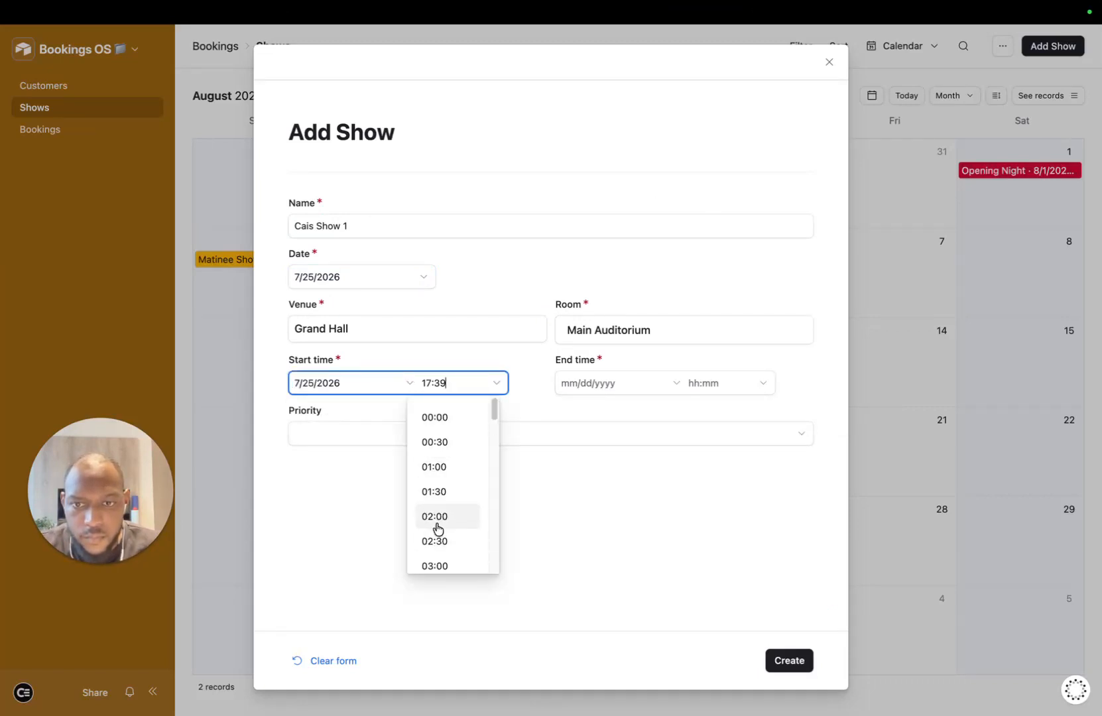
scroll(445, 522, down, 5)
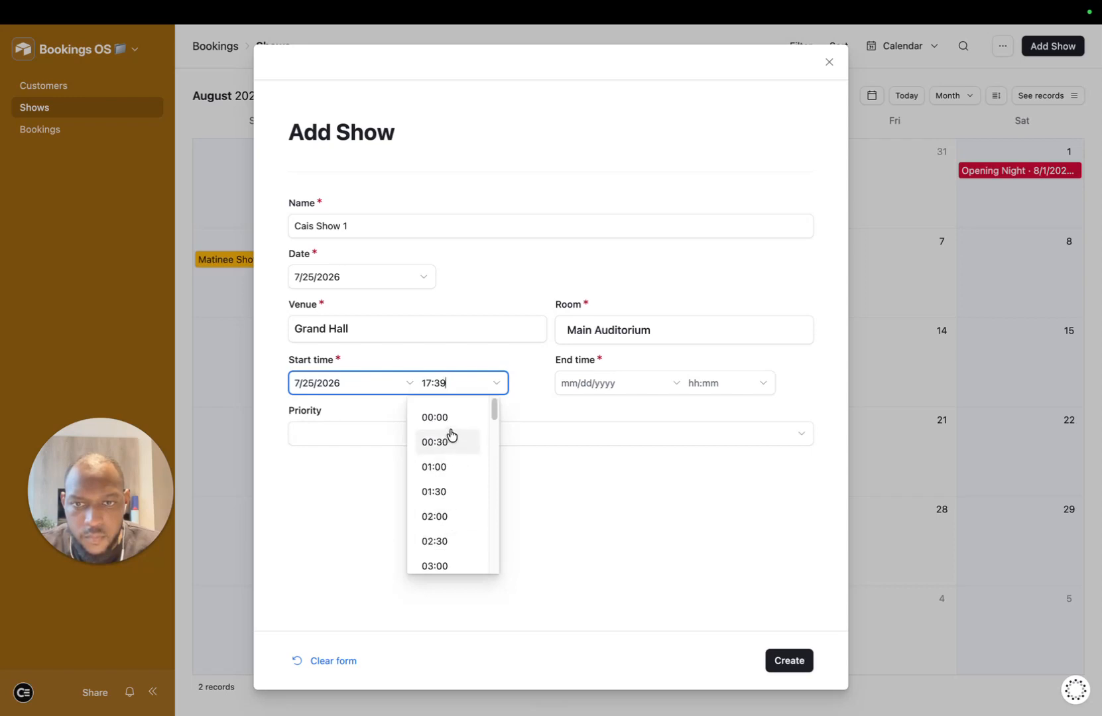
scroll(443, 489, down, 9)
click(468, 479)
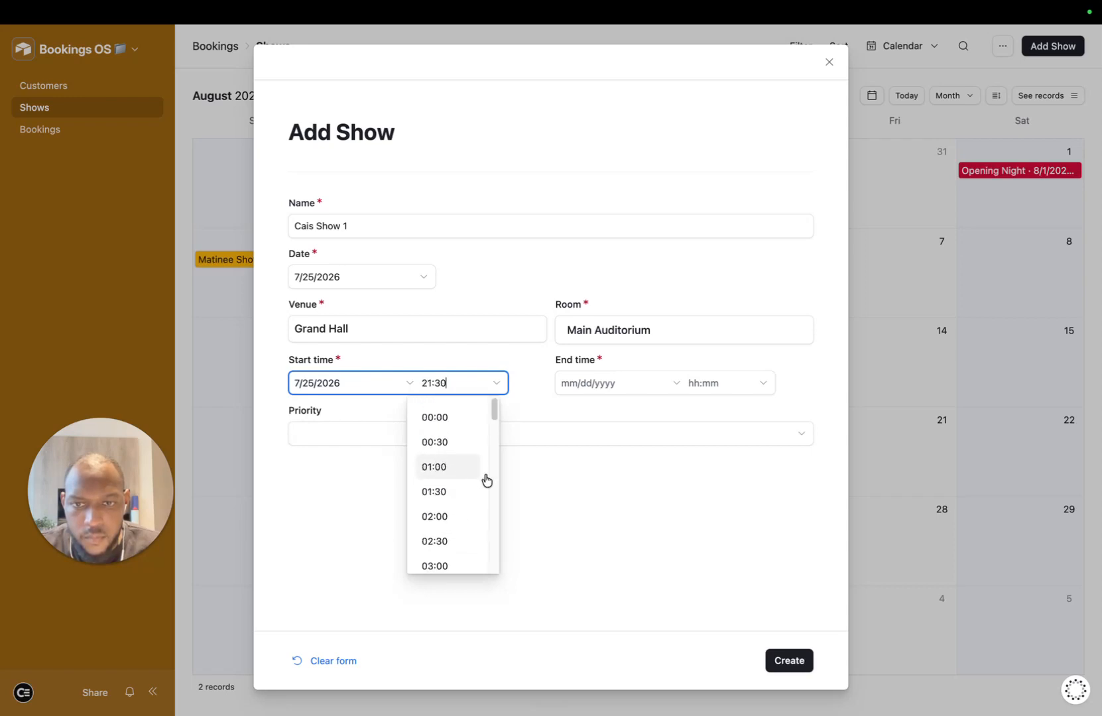
Step: Set the end to 7/26/2026 at 06:00 and give the show High priority
click(629, 384)
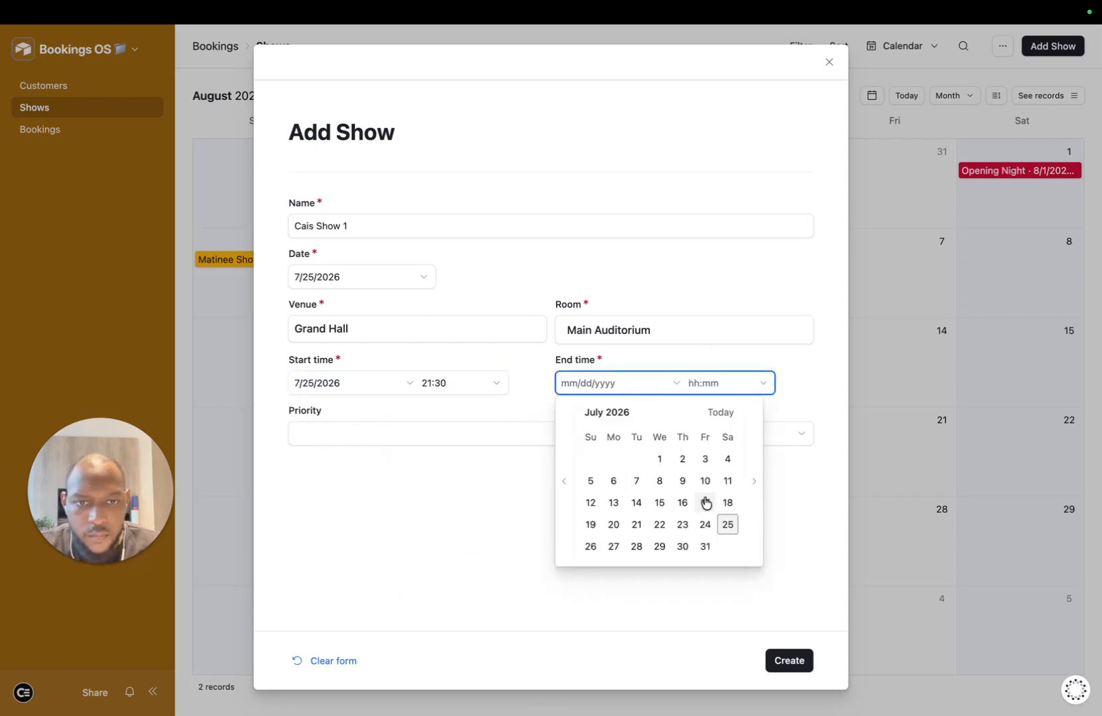
click(713, 412)
click(761, 385)
scroll(713, 551, down, 3)
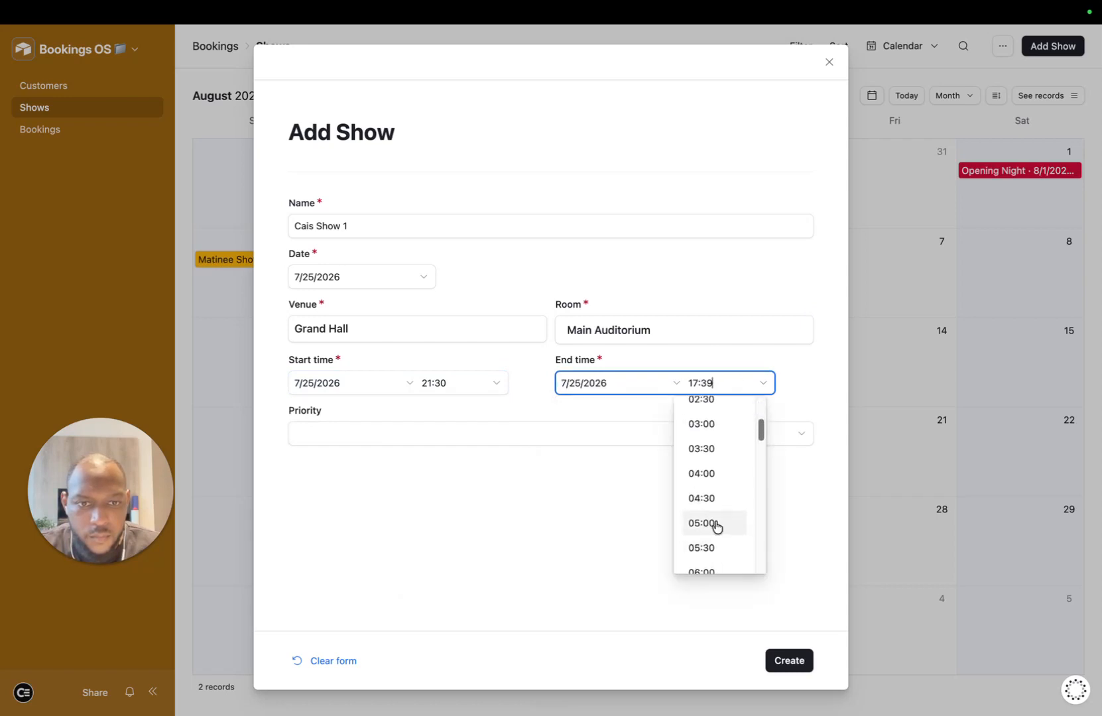
click(605, 388)
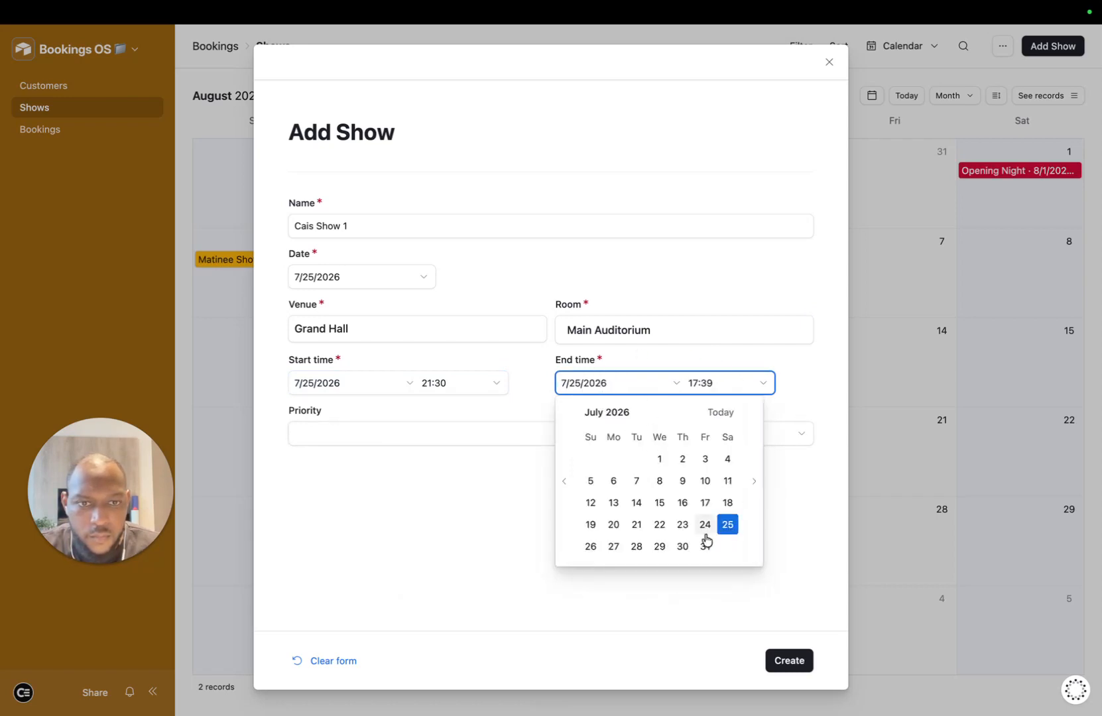
click(590, 547)
click(756, 393)
scroll(741, 489, down, 5)
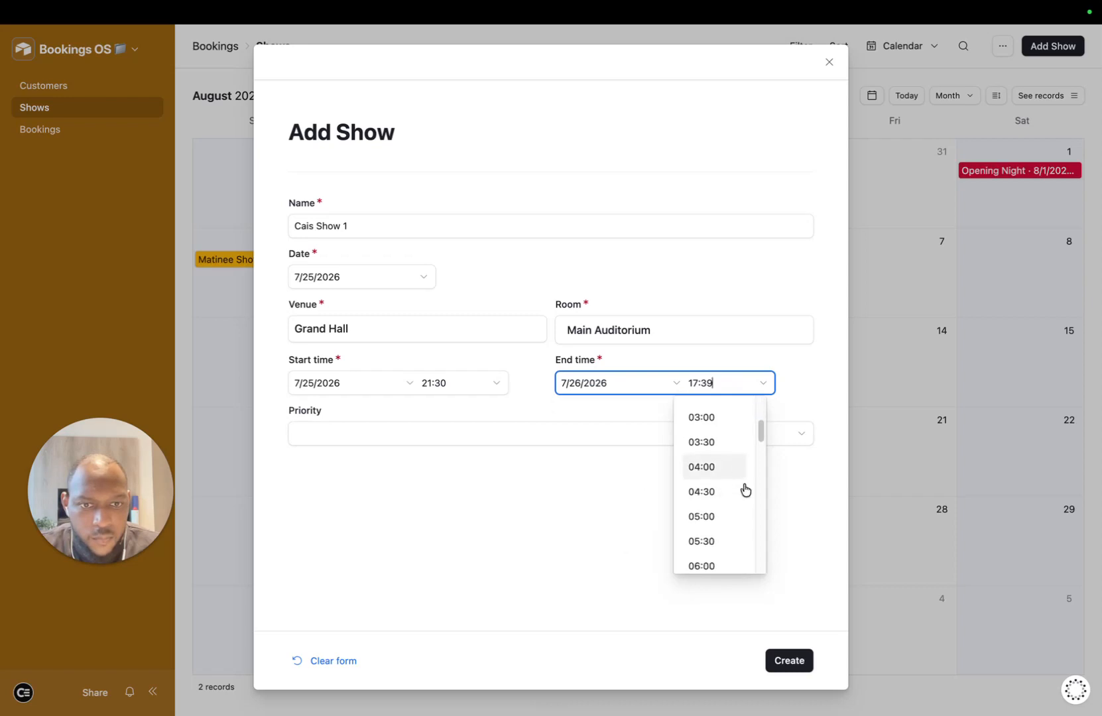
scroll(716, 523, down, 1)
scroll(723, 490, up, 2)
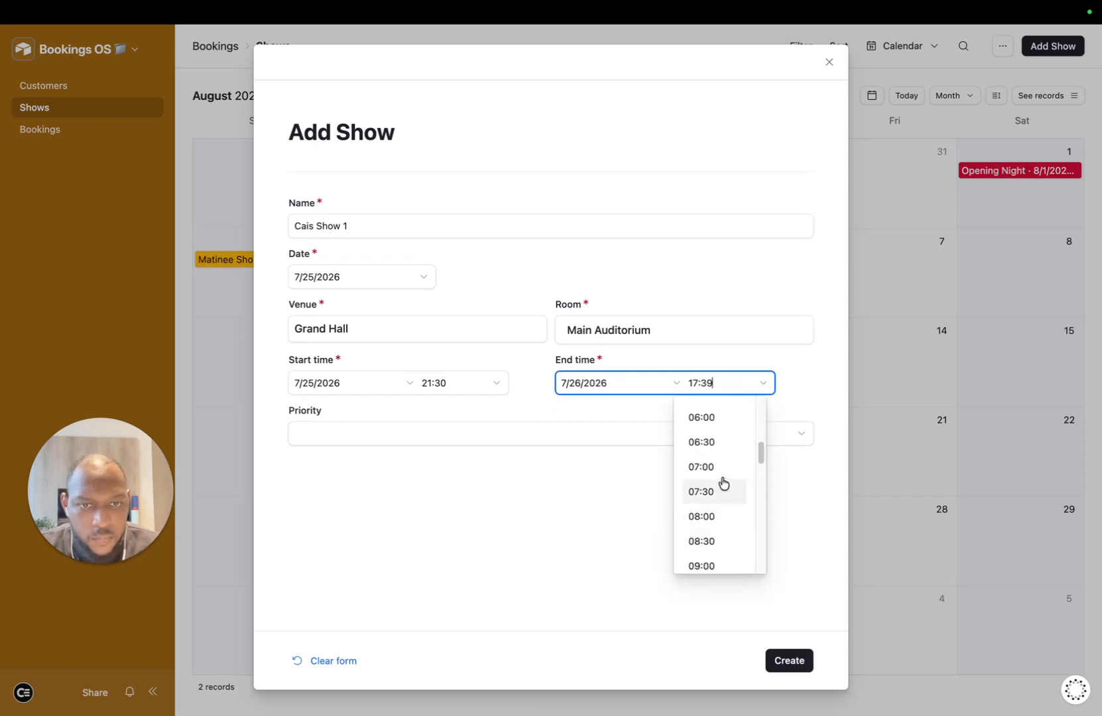
click(725, 418)
click(522, 431)
click(571, 435)
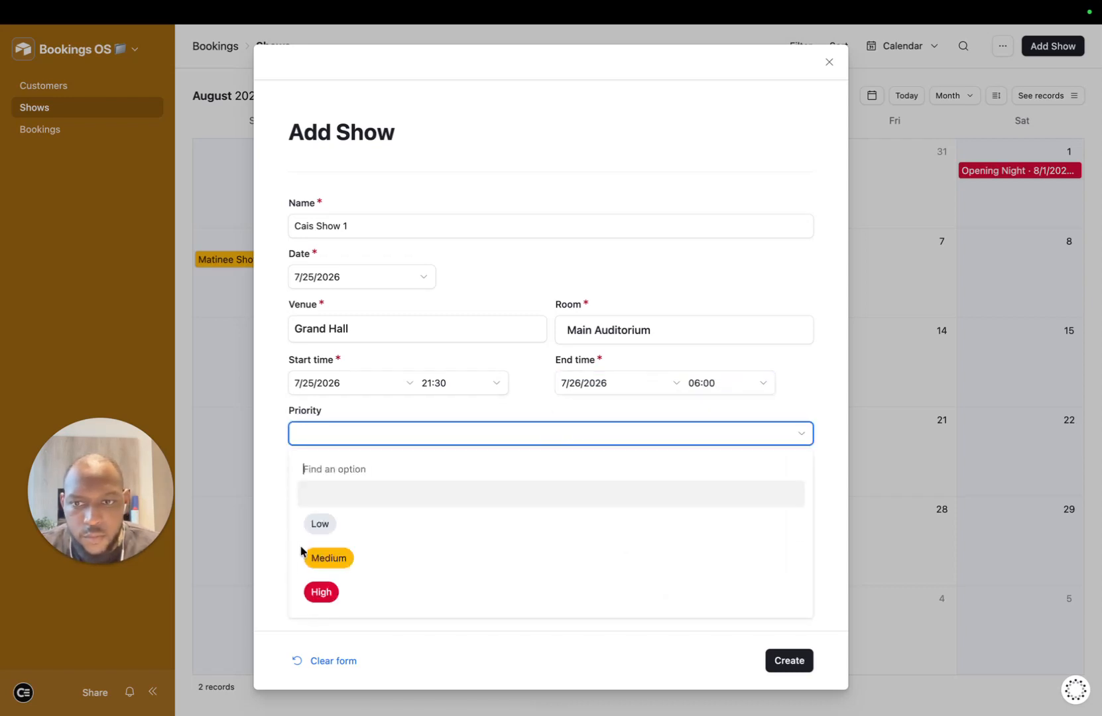
click(373, 588)
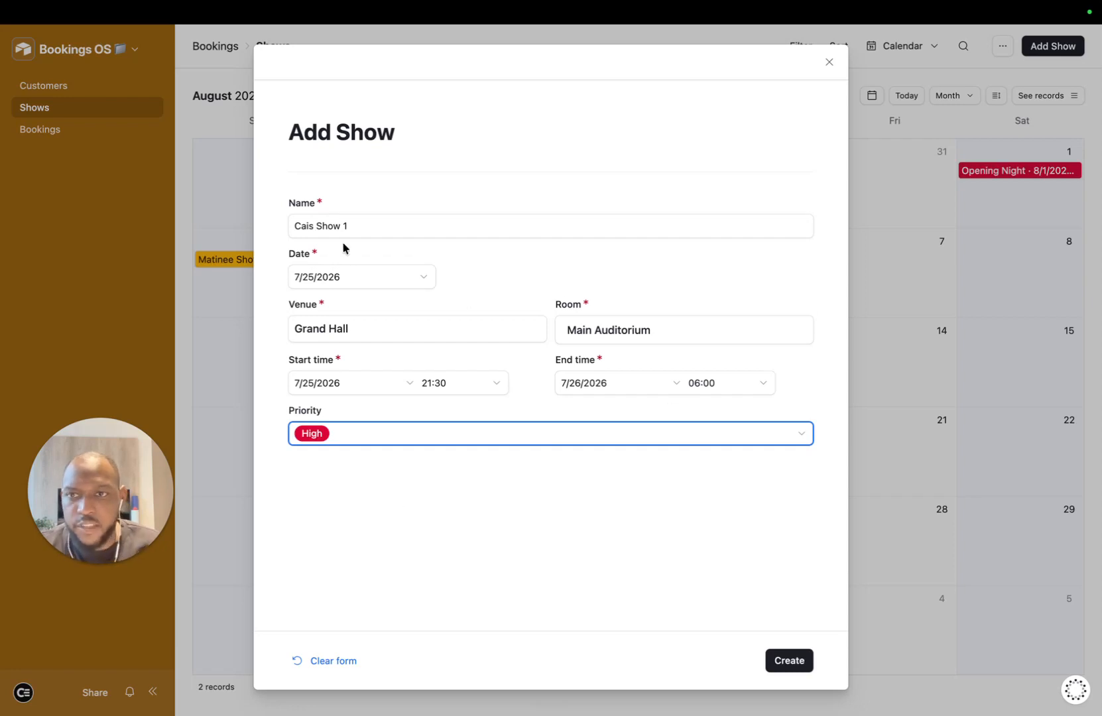
Step: Create Cais Show 1, then start Cai's Show 2 dated 7/31/2026
click(787, 658)
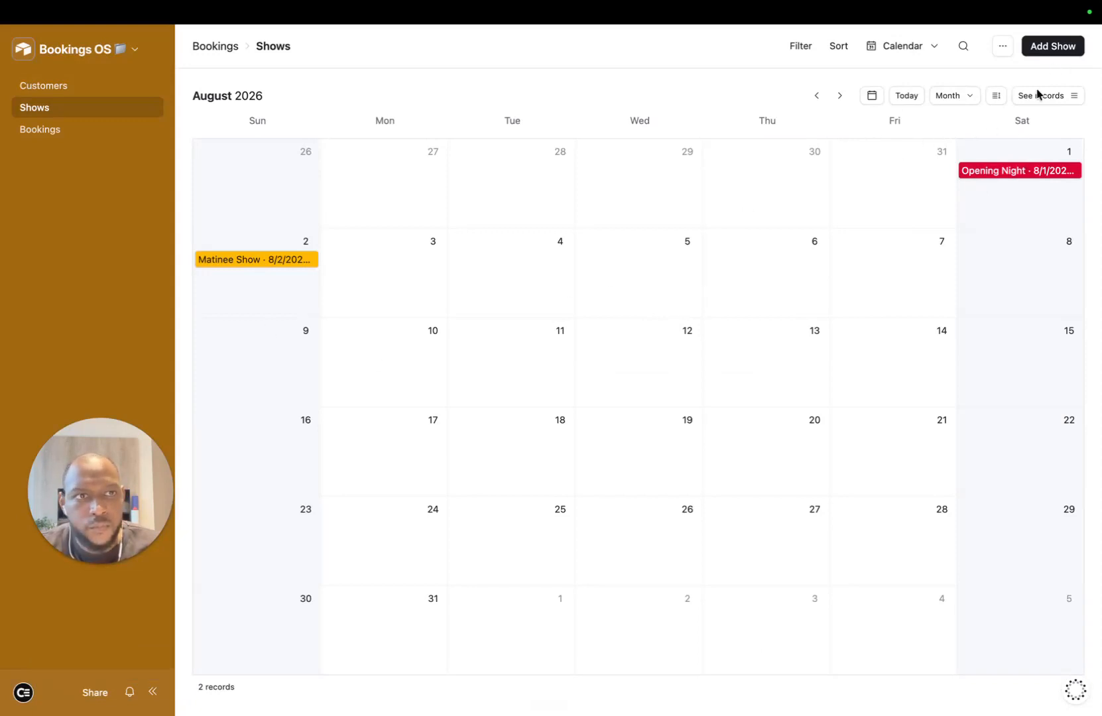
click(908, 93)
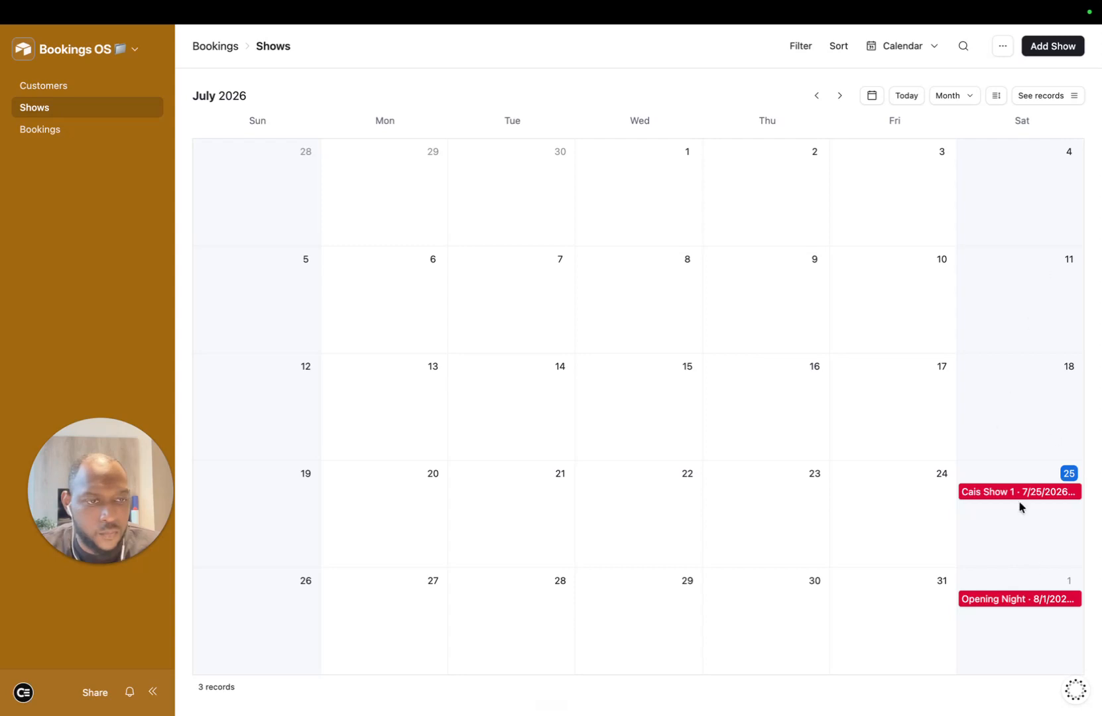
click(1050, 48)
click(400, 232)
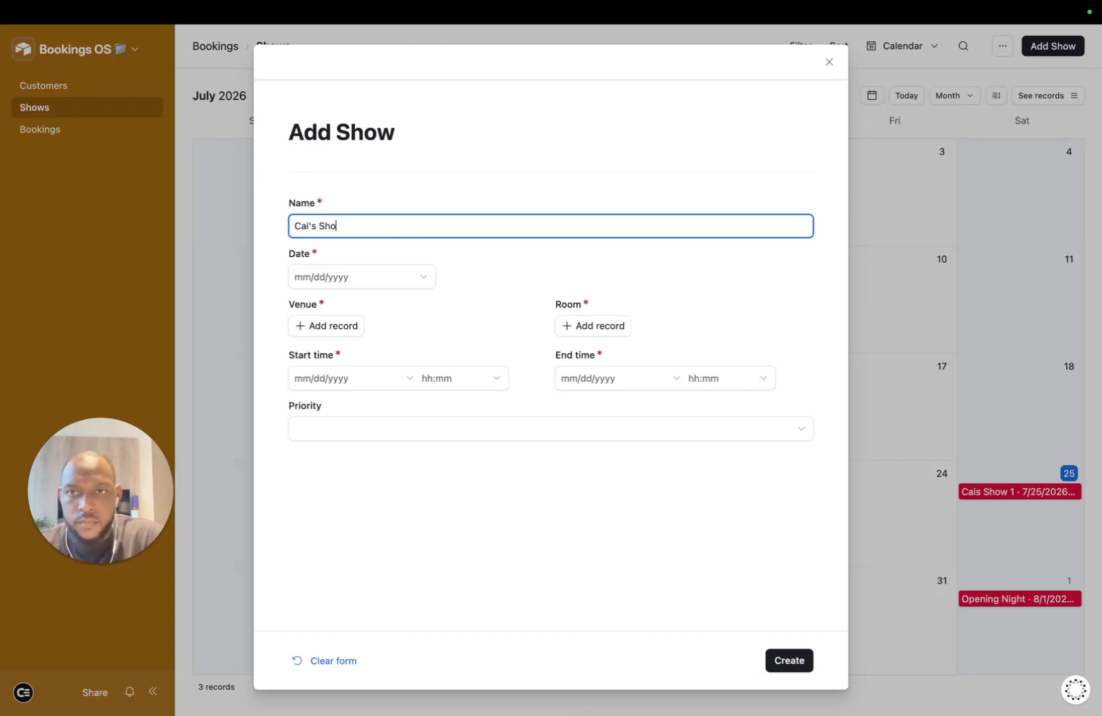
click(378, 275)
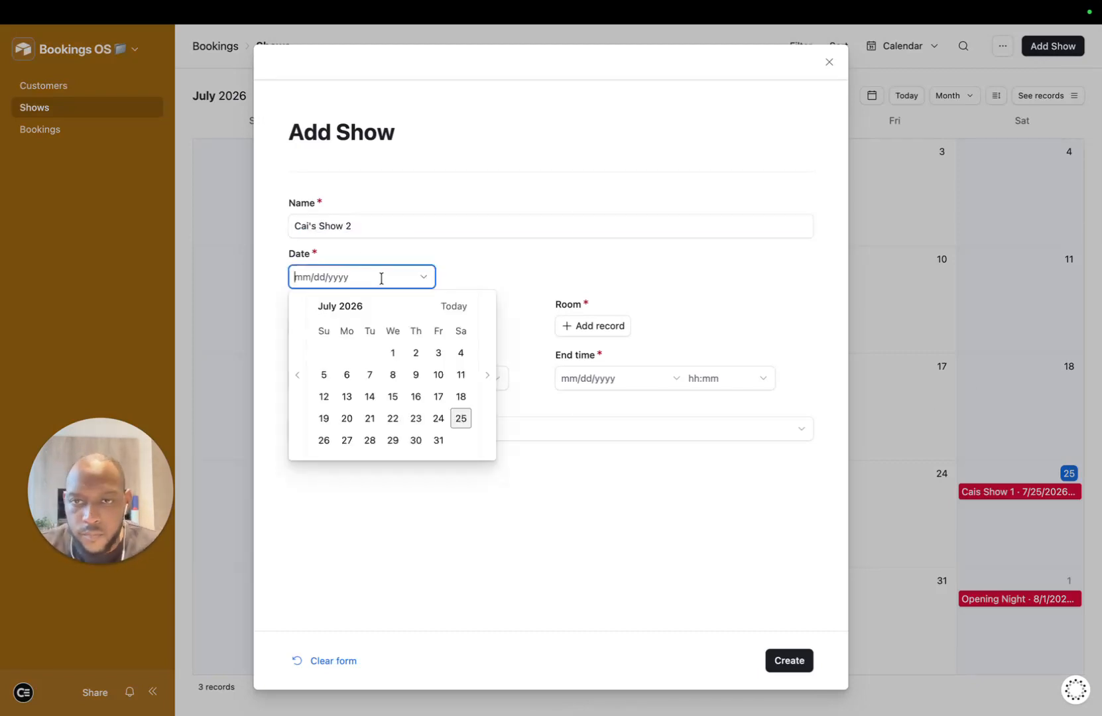
click(435, 440)
Step: Place Cai's Show 2 in Grand Hall, Main Auditorium, starting on 7/31
click(317, 334)
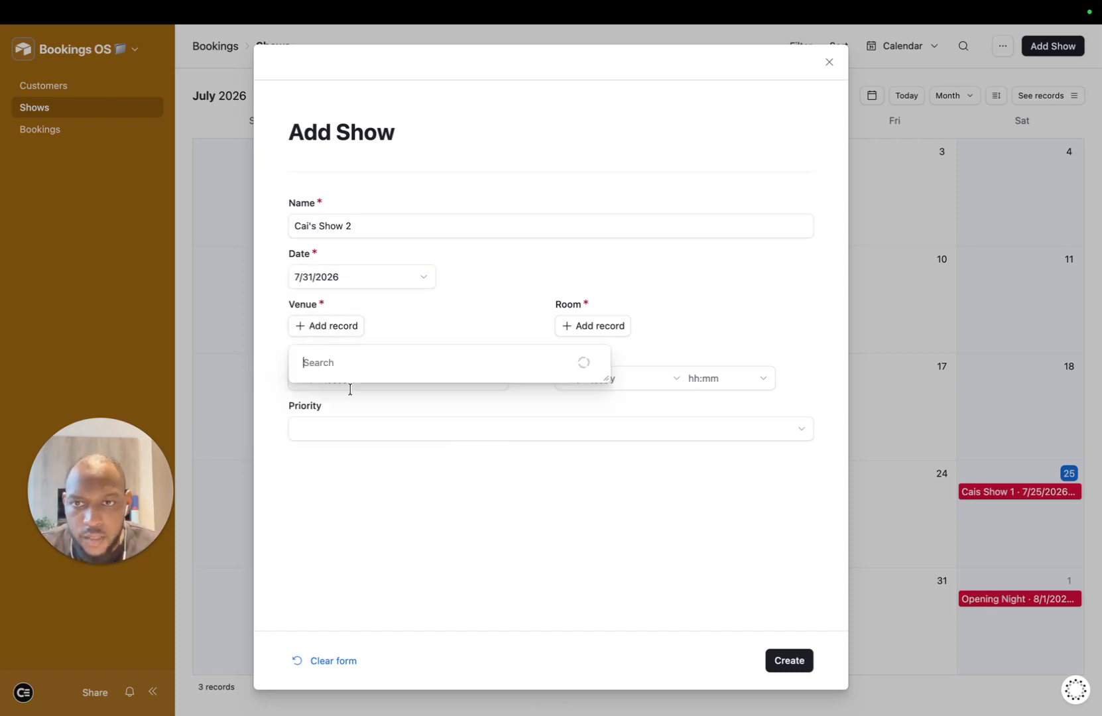
click(354, 387)
click(590, 335)
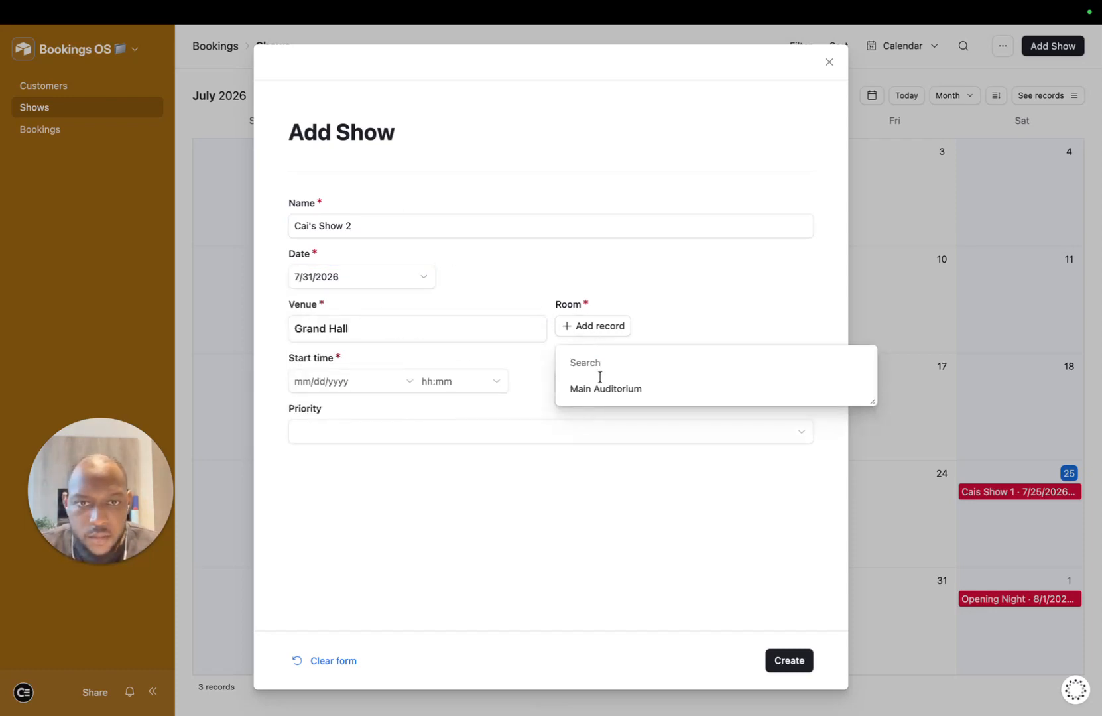
click(600, 387)
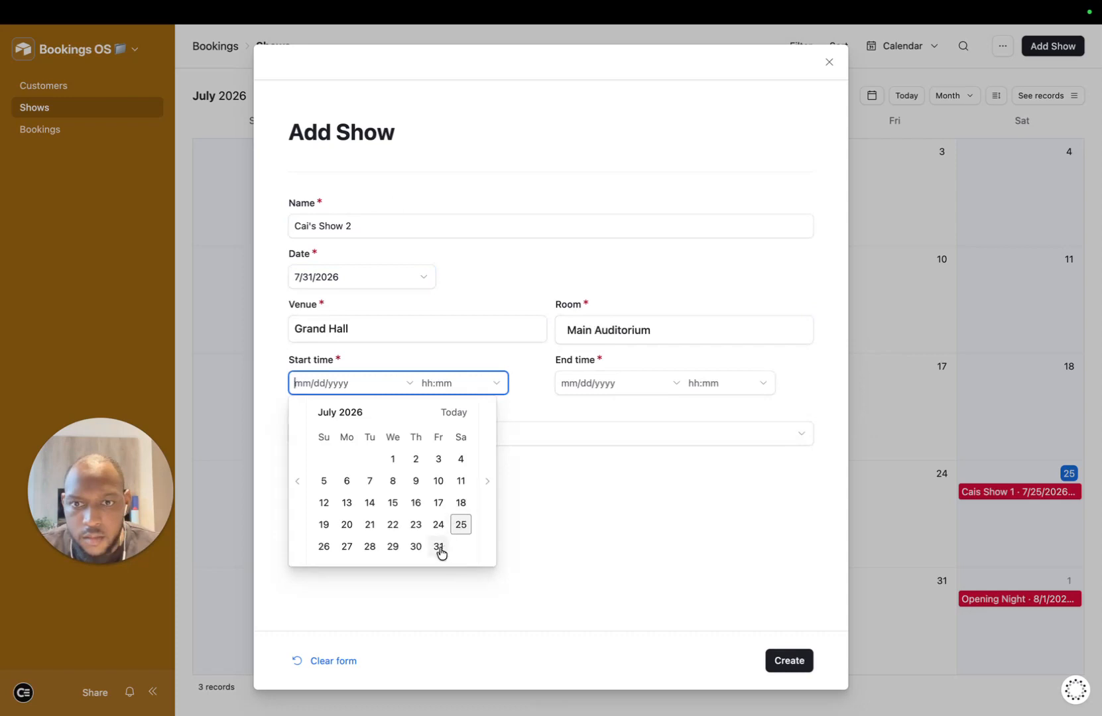
click(439, 552)
Step: Set the end to 8/1/2026 at 02:30, priority High, and create Cai's Show 2
click(723, 383)
click(625, 383)
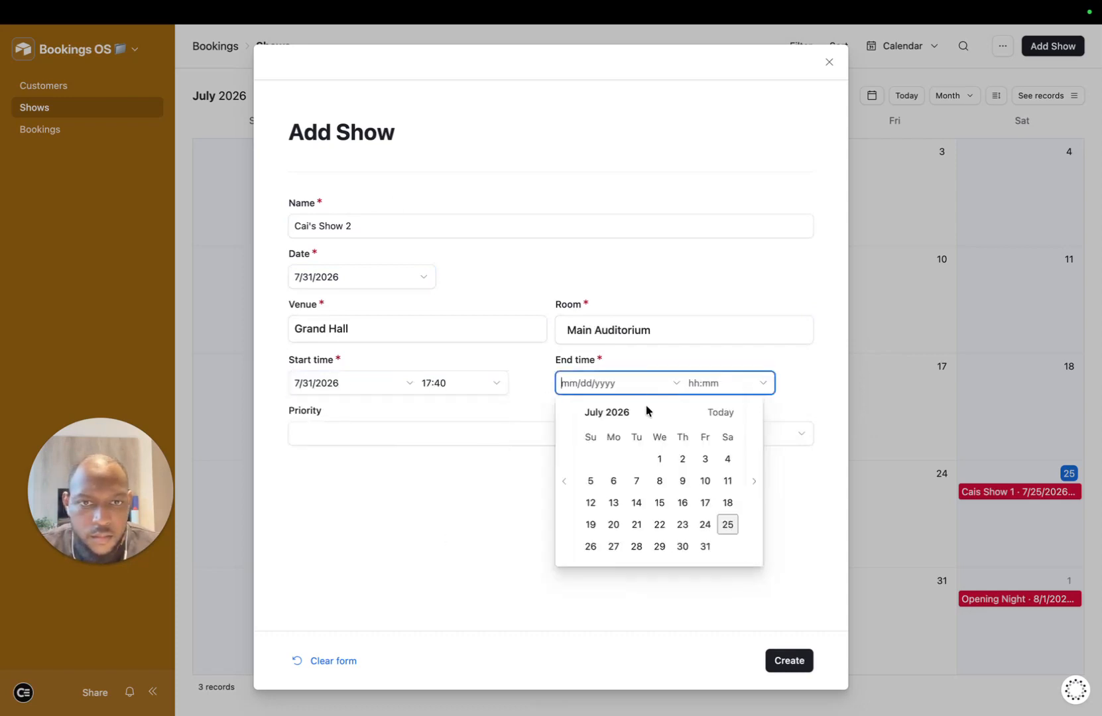
click(706, 546)
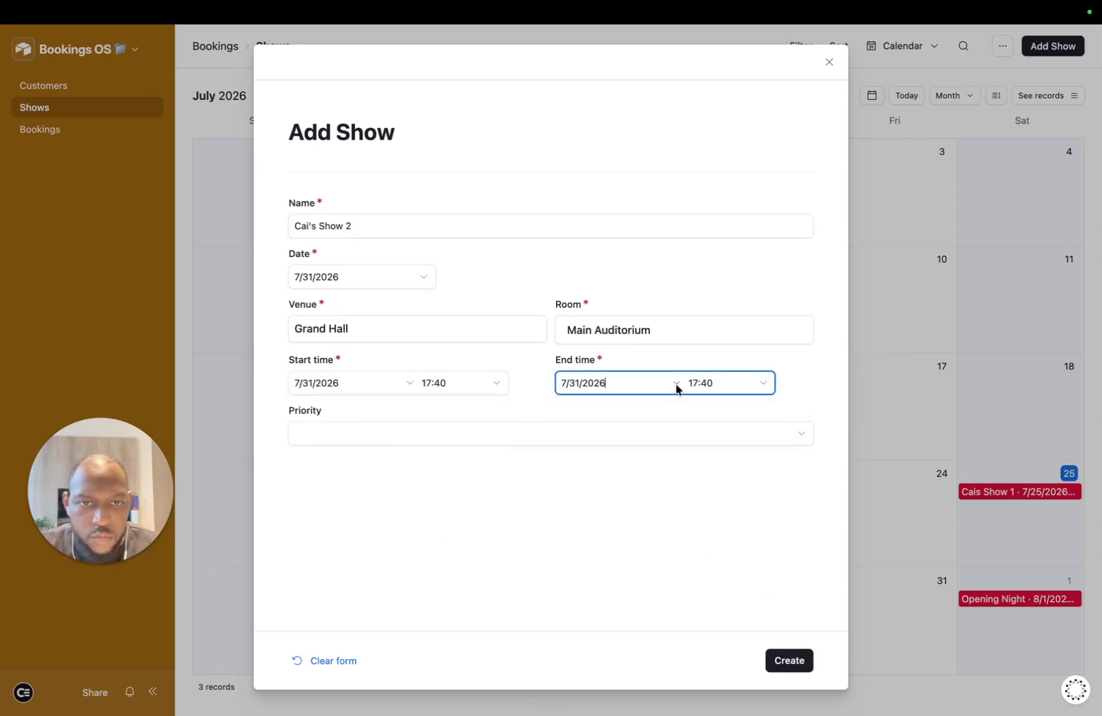
click(726, 382)
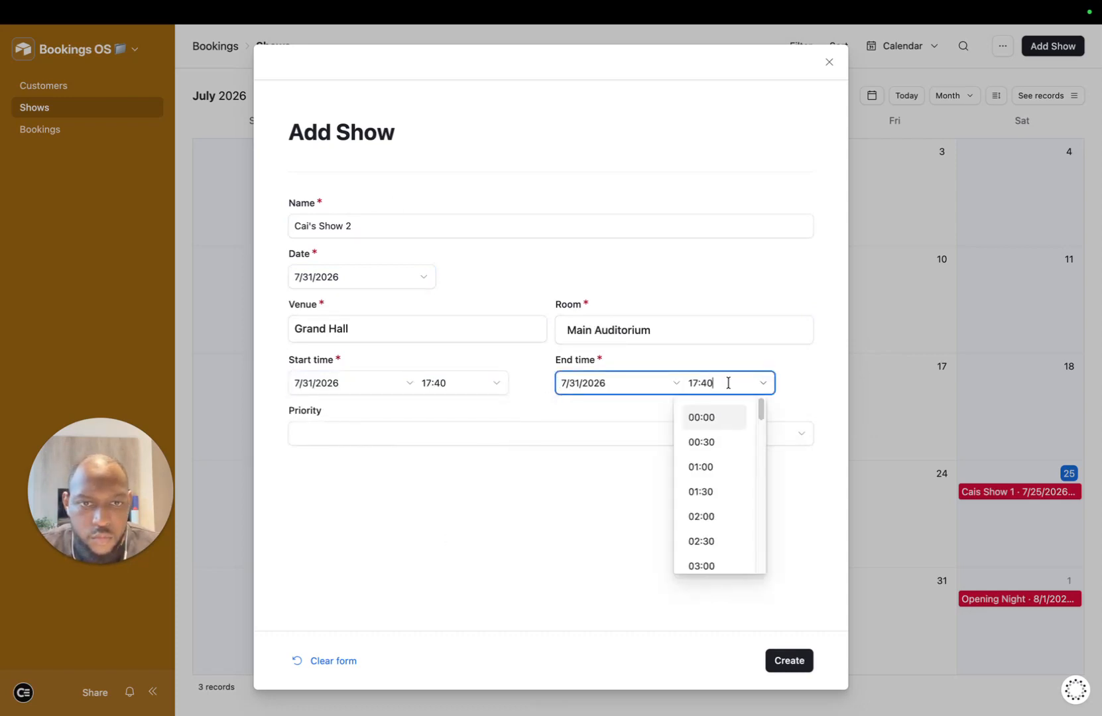
click(607, 385)
click(752, 476)
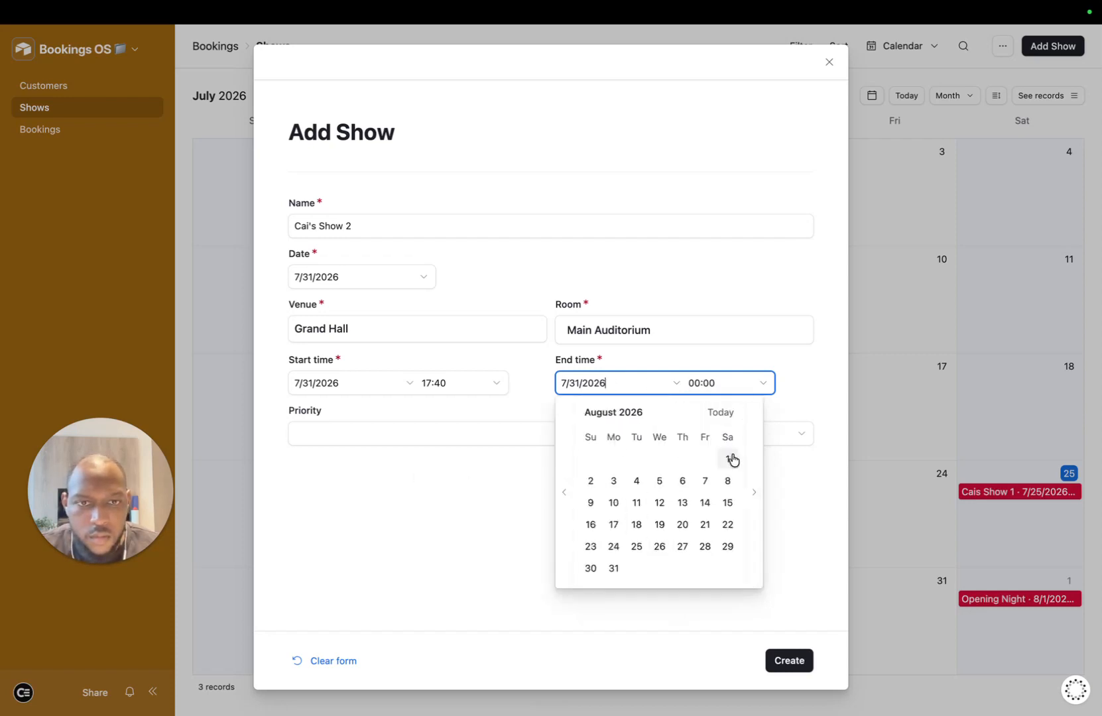
click(728, 458)
click(722, 383)
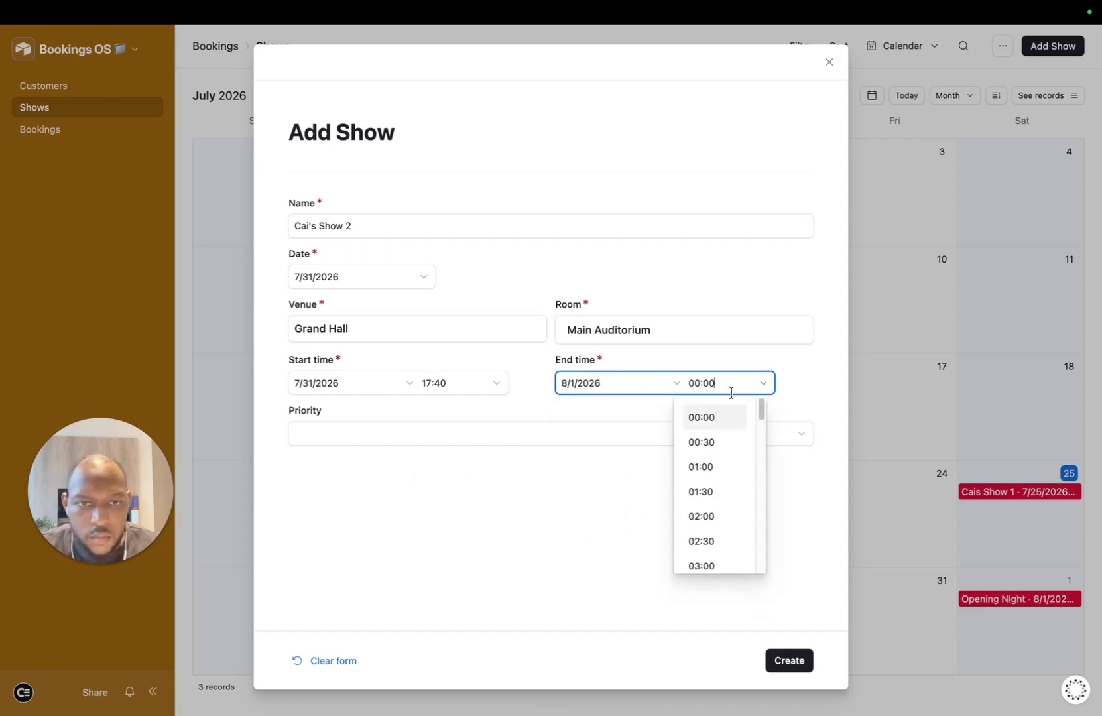
click(715, 540)
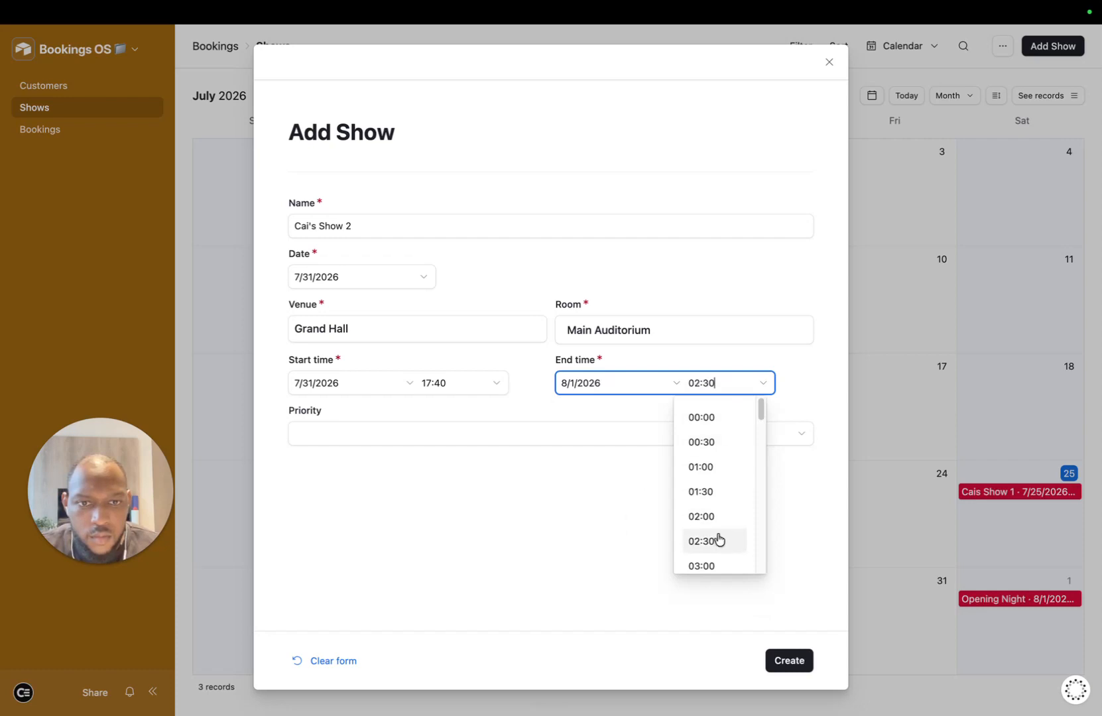
click(451, 446)
click(392, 589)
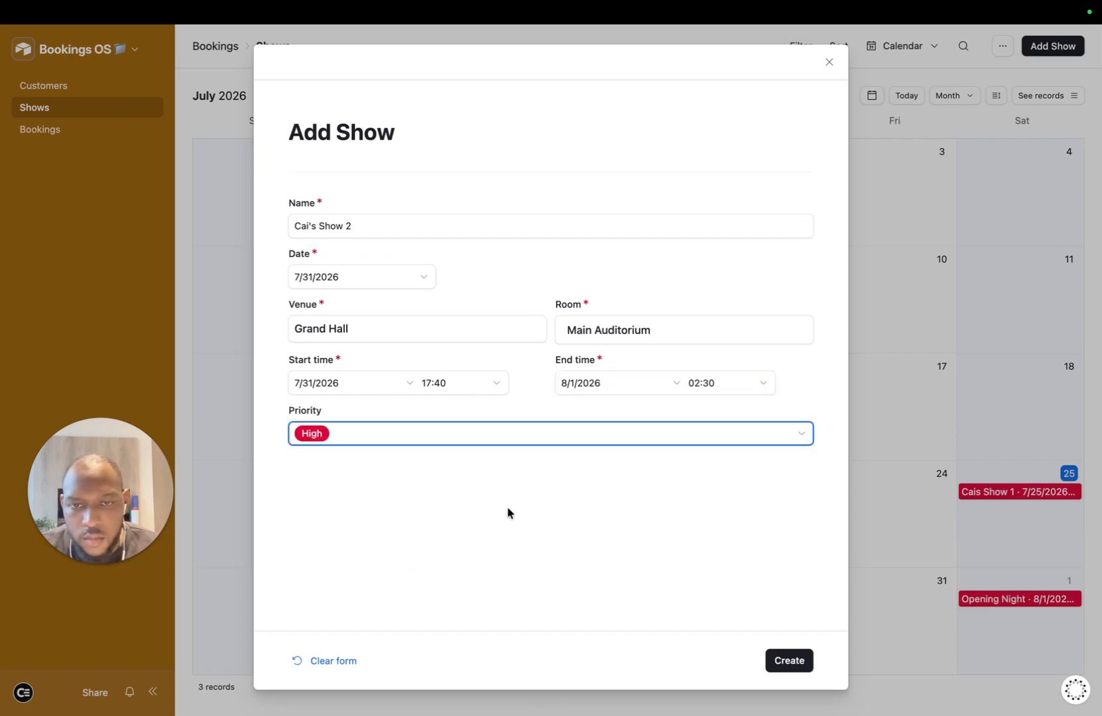
click(772, 652)
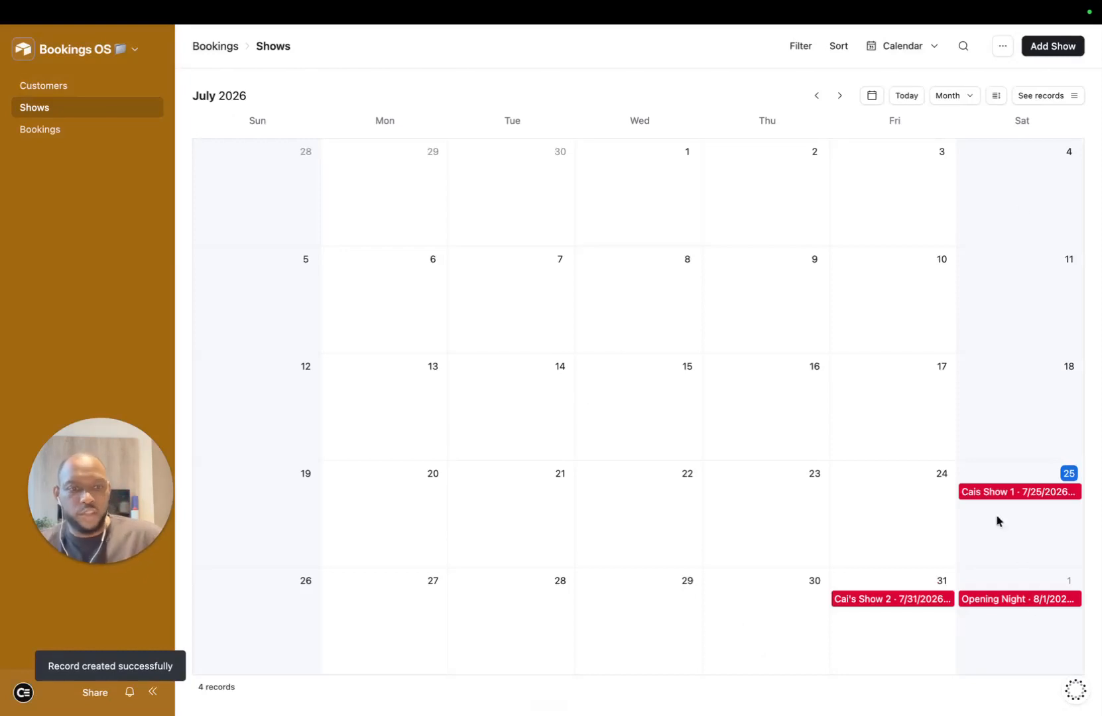
Step: Check the July and August calendar, then start a booking linked to the existing customer
click(839, 95)
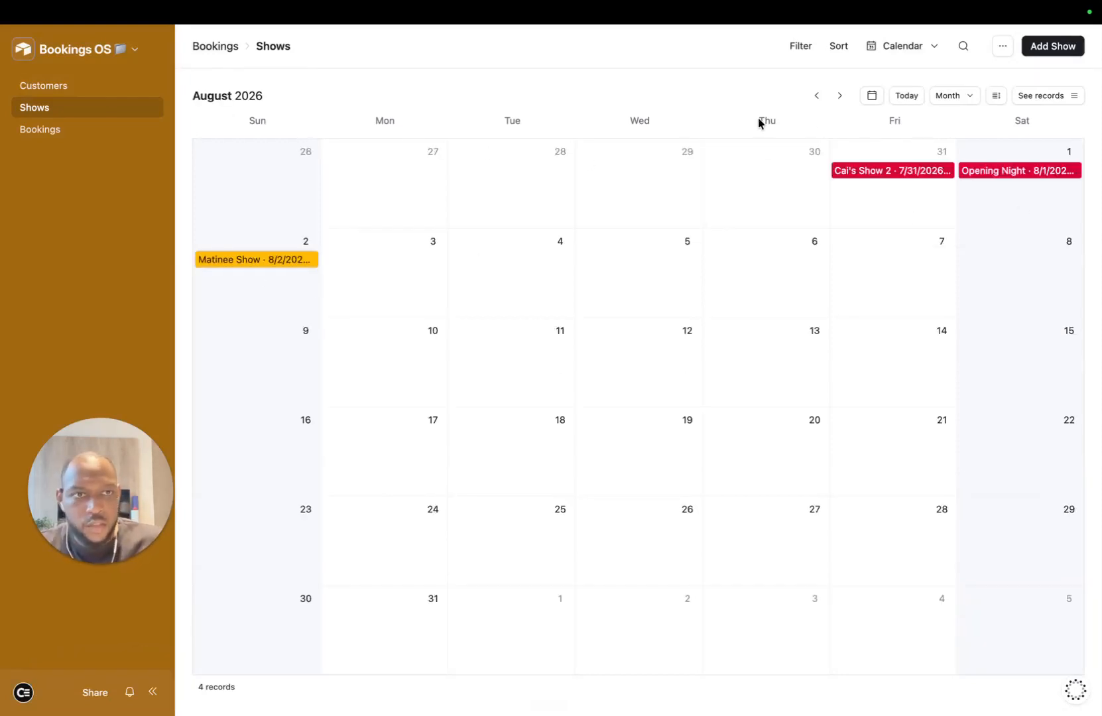
click(815, 96)
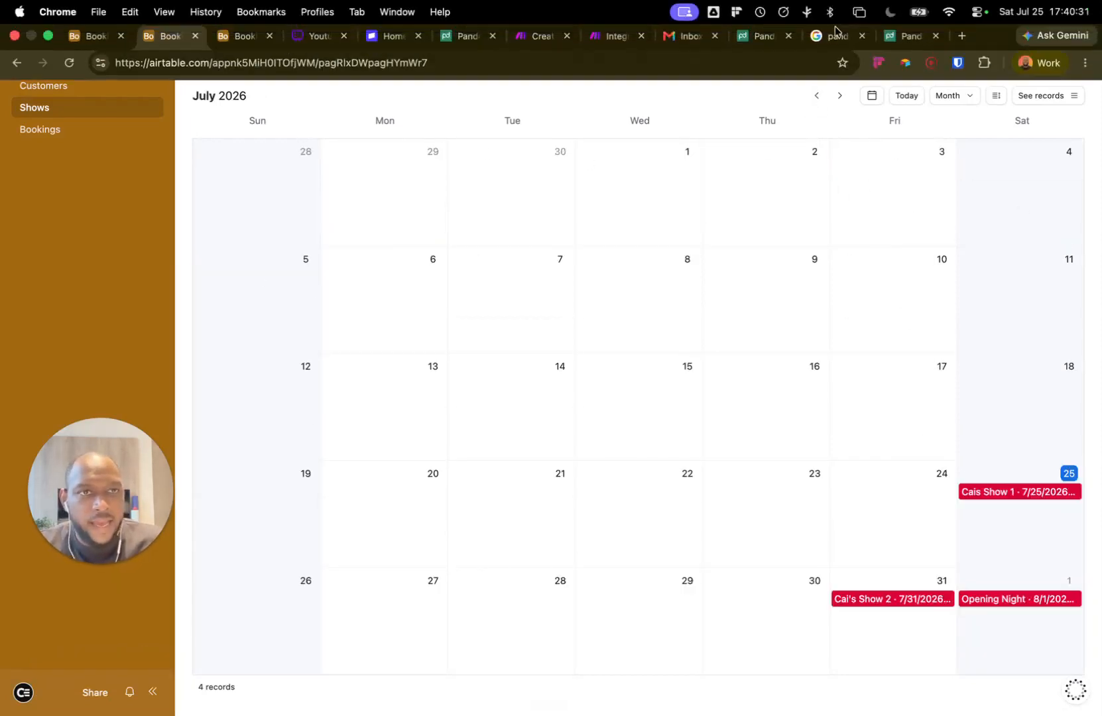
triple_click(426, 94)
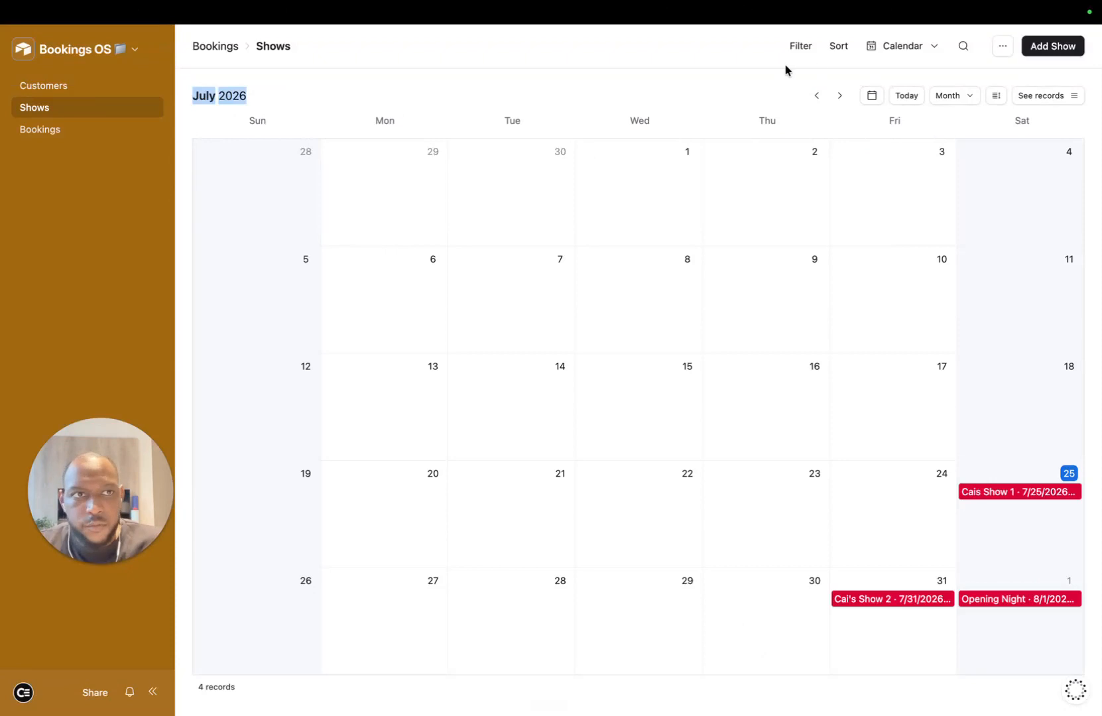
click(83, 136)
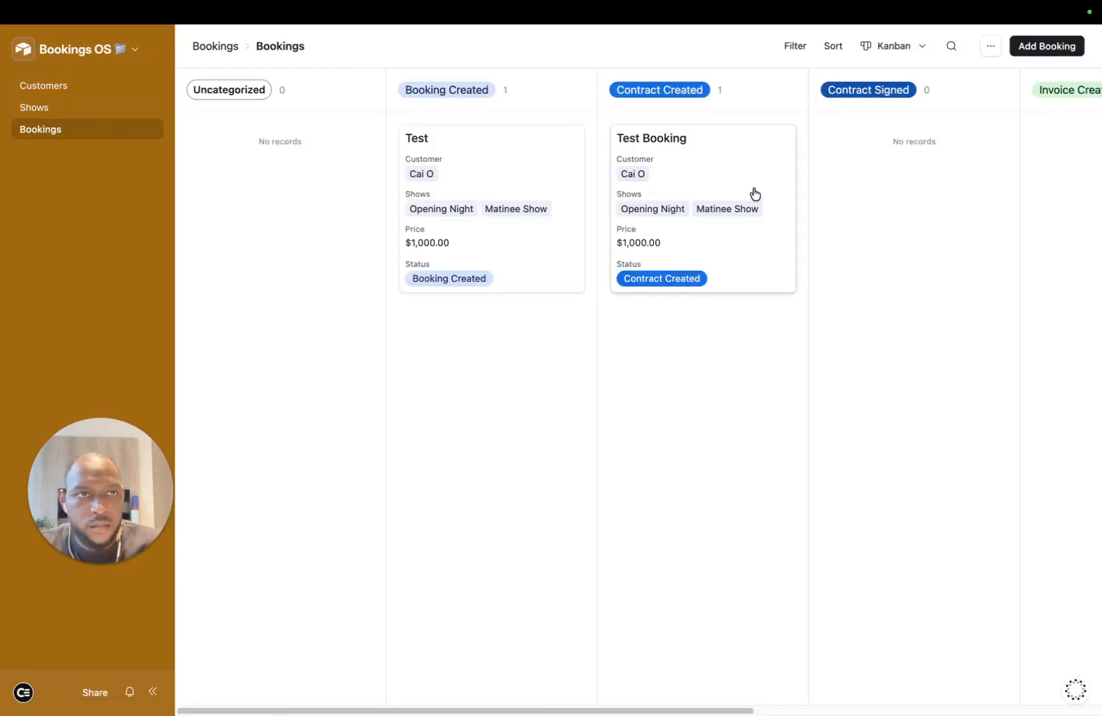
click(1060, 41)
click(315, 227)
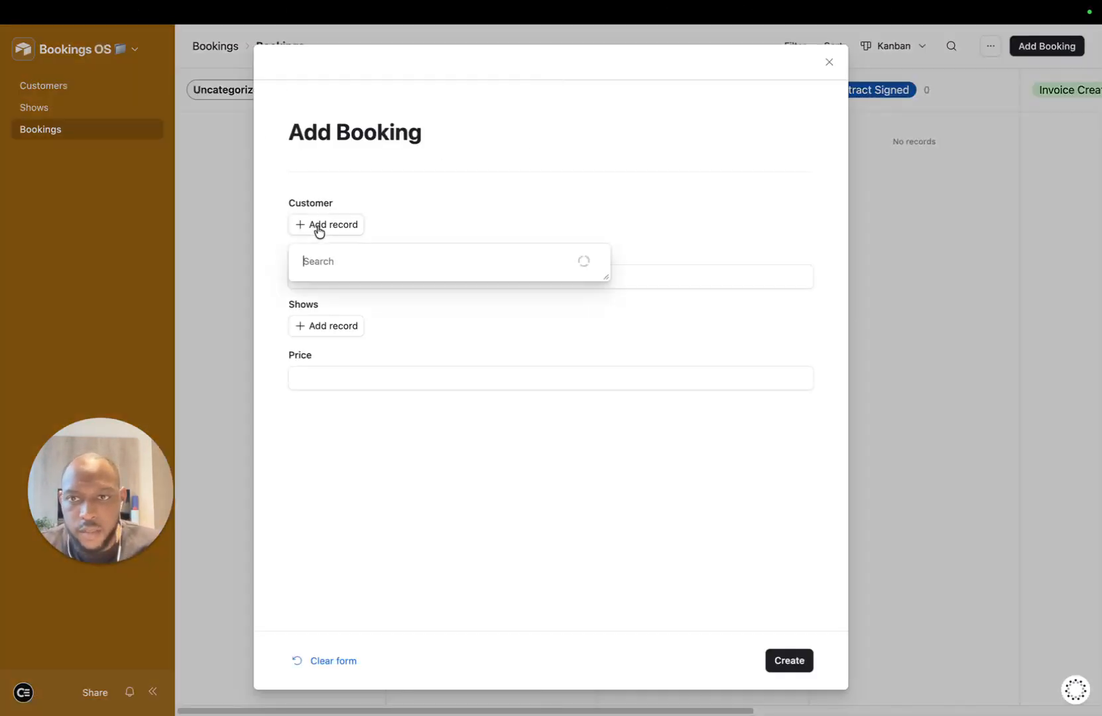
click(316, 358)
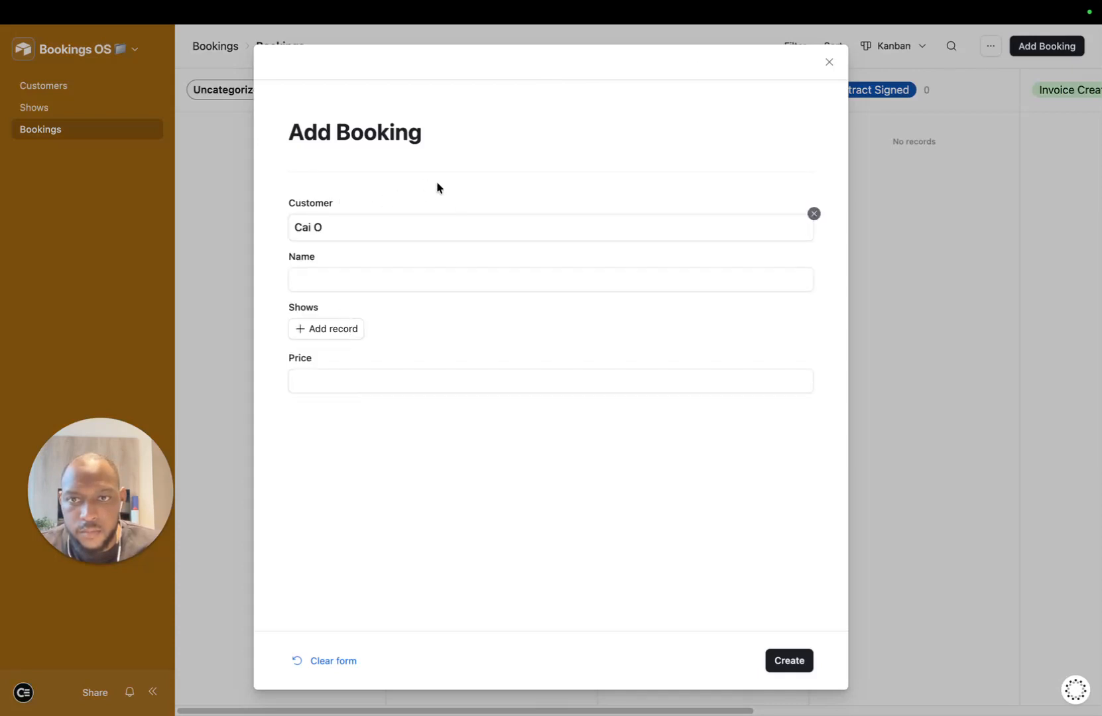
Step: Name the booking Cai's Shows, link both shows, set price 20,000, and submit
click(314, 280)
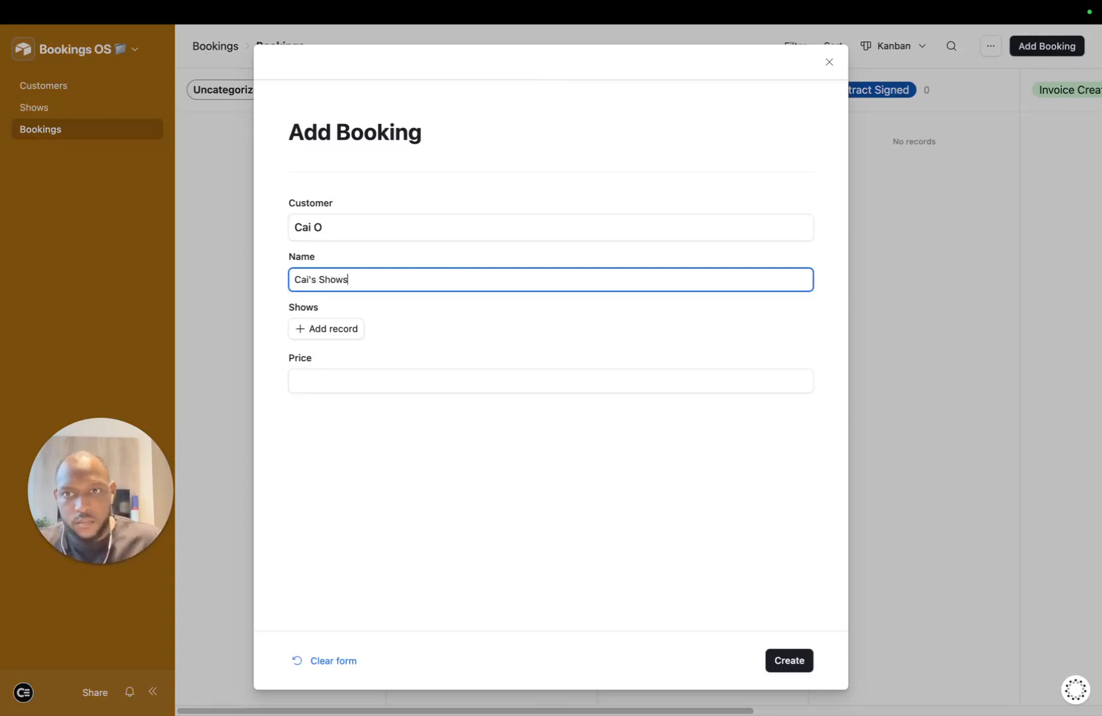
click(331, 329)
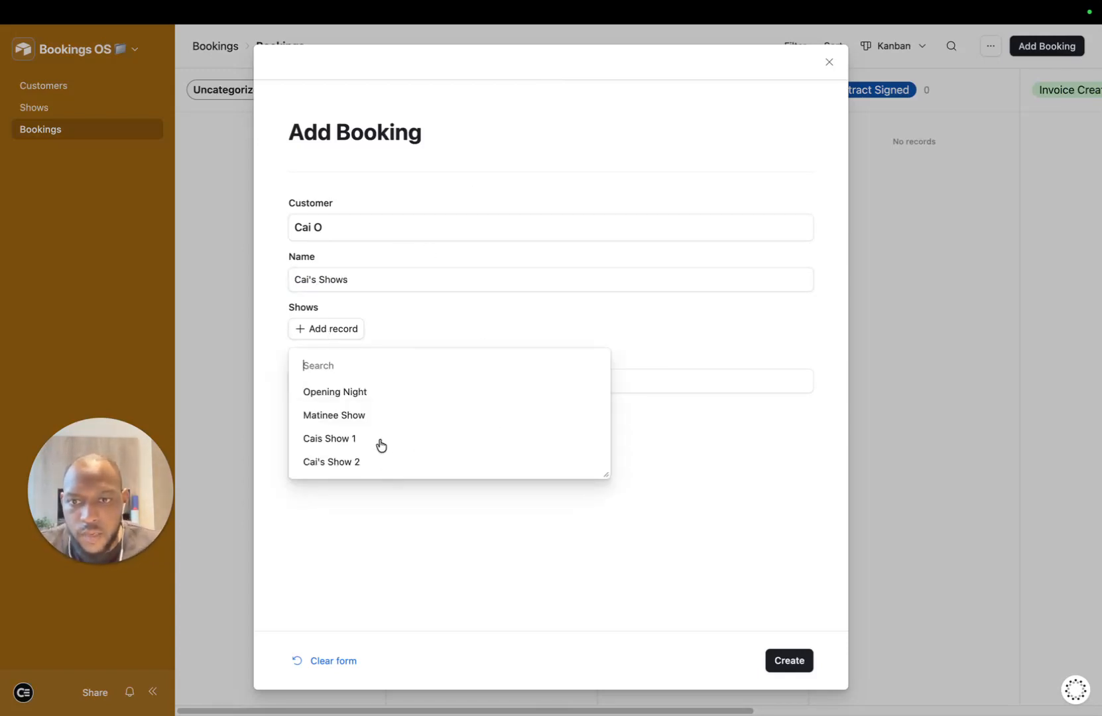
click(379, 440)
click(322, 360)
click(339, 362)
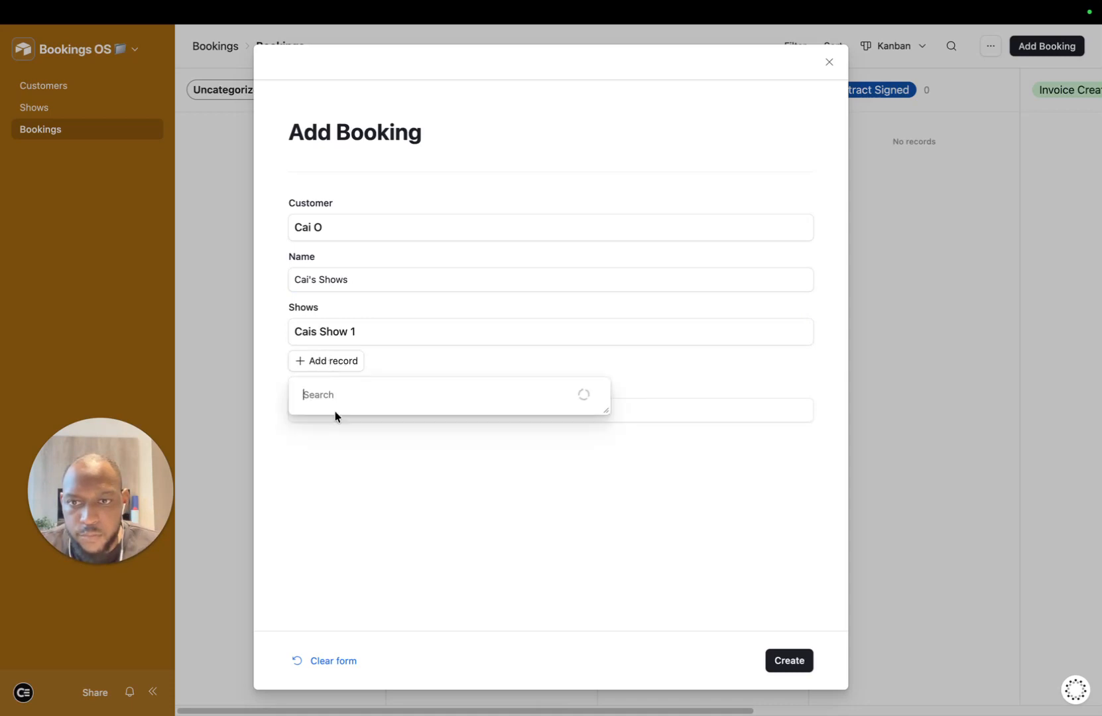
click(401, 439)
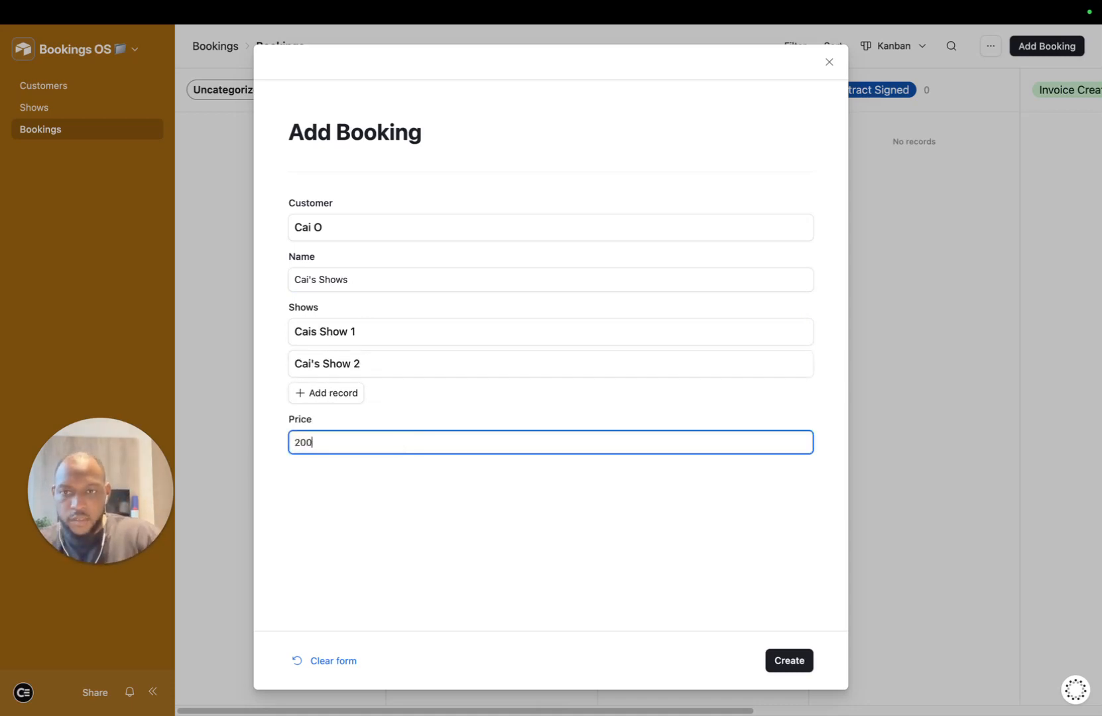
text(20,000)
key(Return)
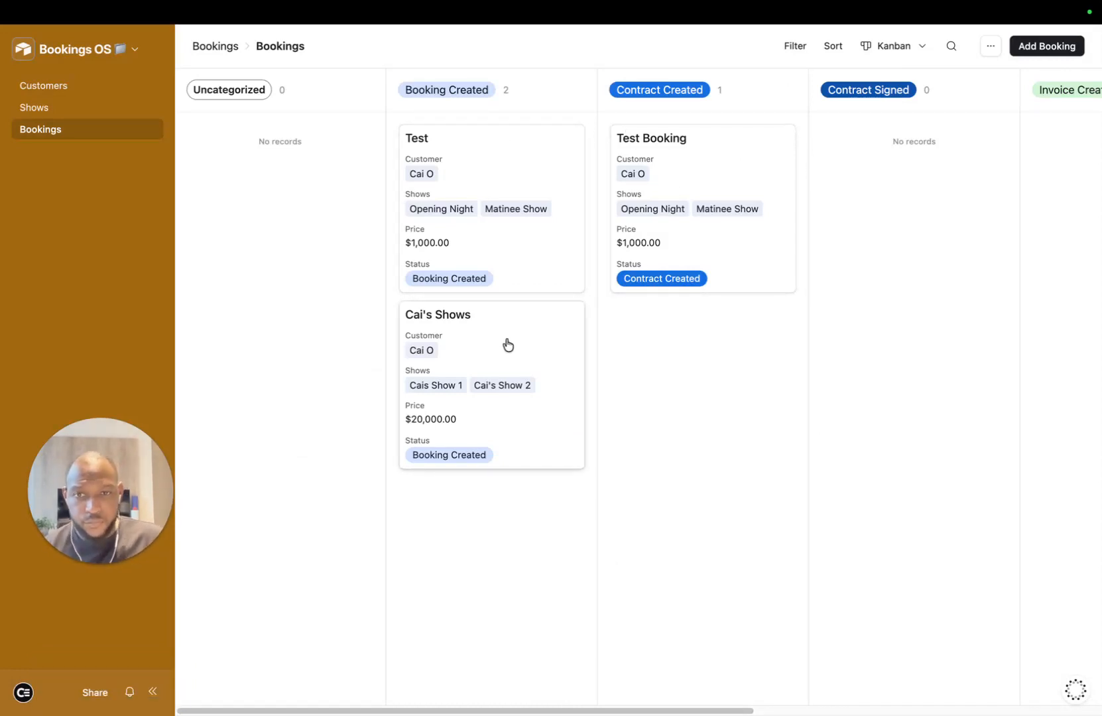
Step: Open the Cai's Shows booking and review its linked shows and venues
click(554, 347)
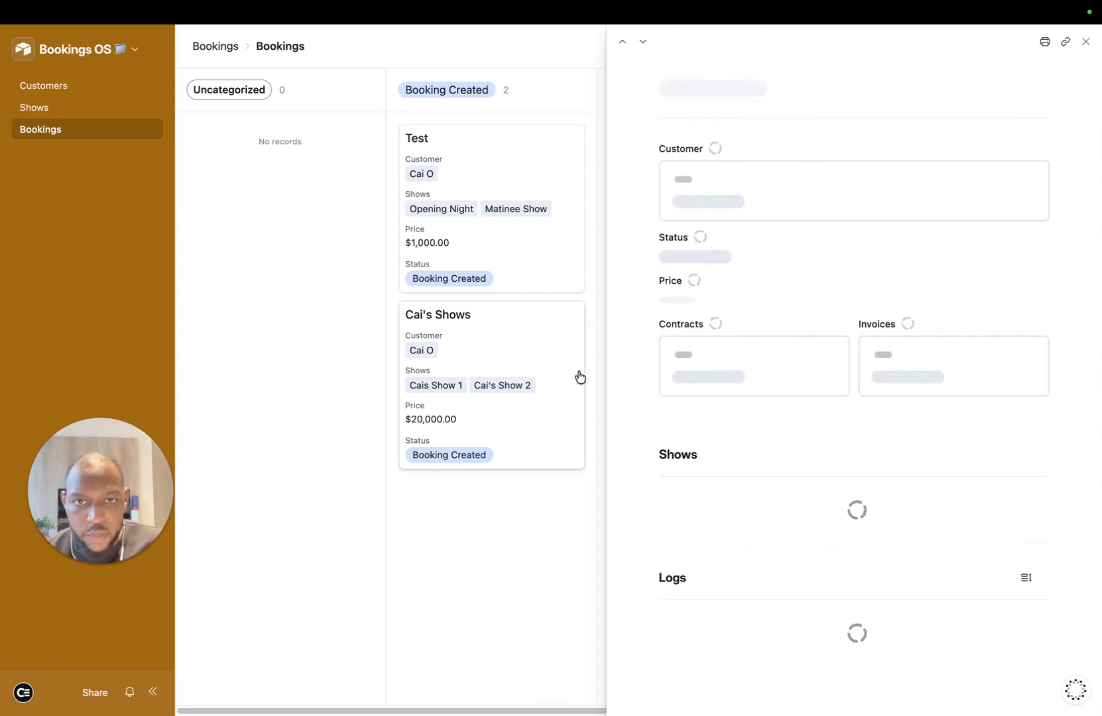
scroll(752, 495, down, 2)
scroll(783, 496, down, 2)
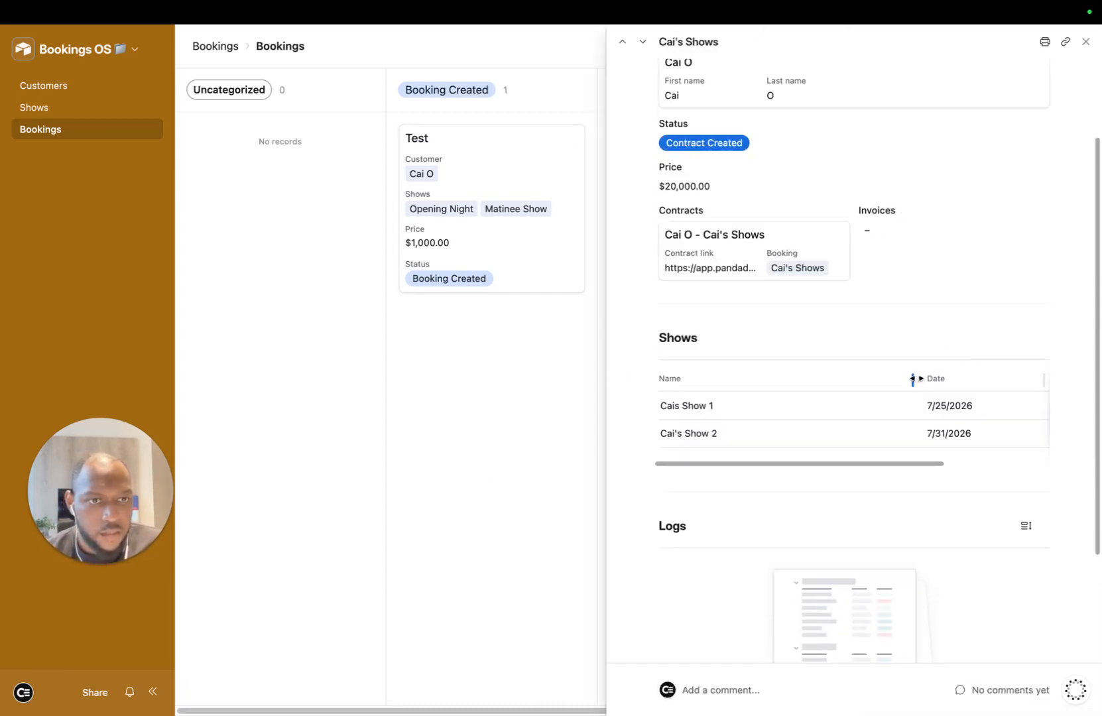
drag(912, 378, 729, 378)
scroll(800, 411, up, 2)
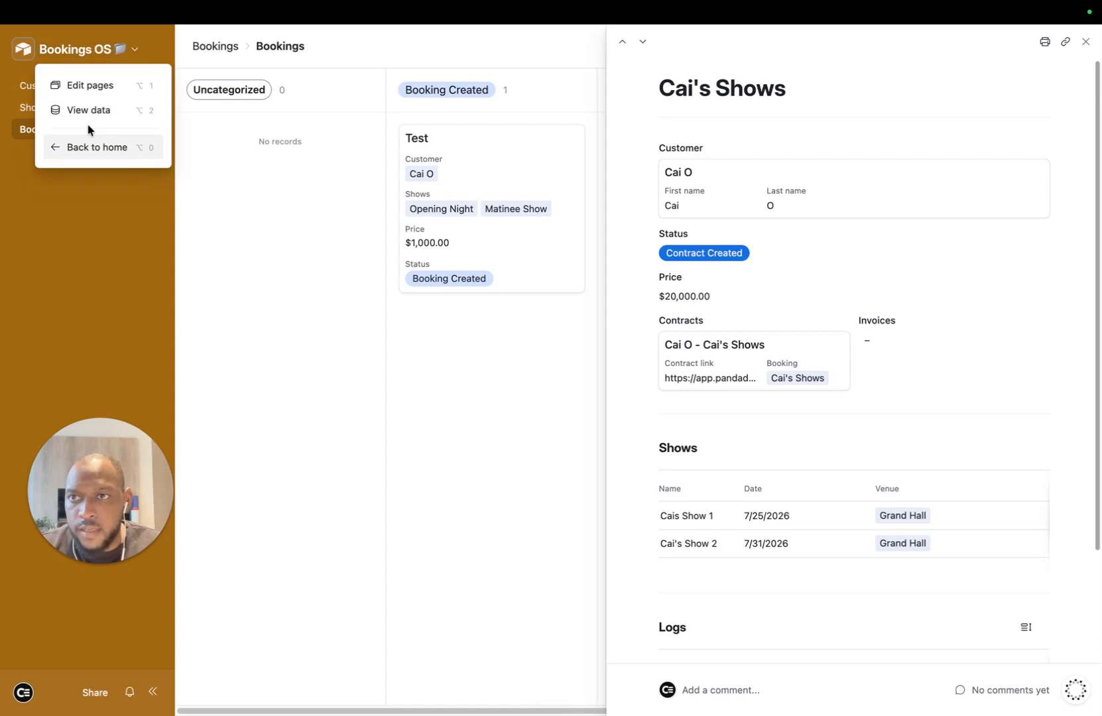
Step: Open the linked contract record, publish the Bookings interface, and follow the PandaDoc contract link
click(92, 86)
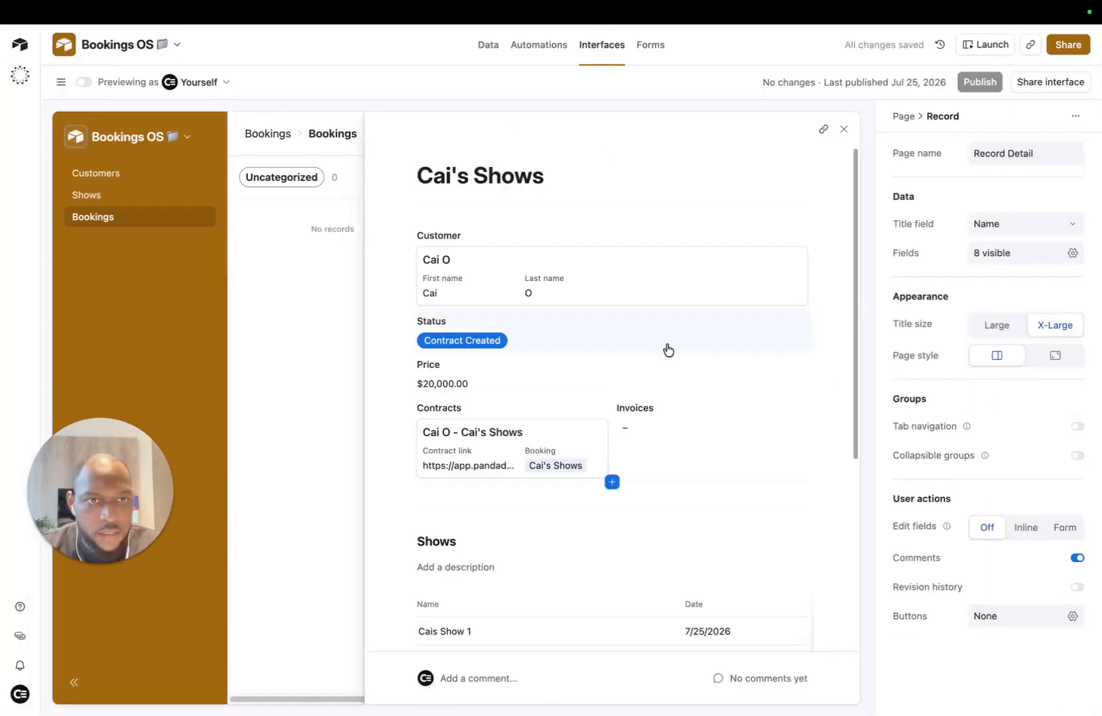
click(531, 448)
click(578, 450)
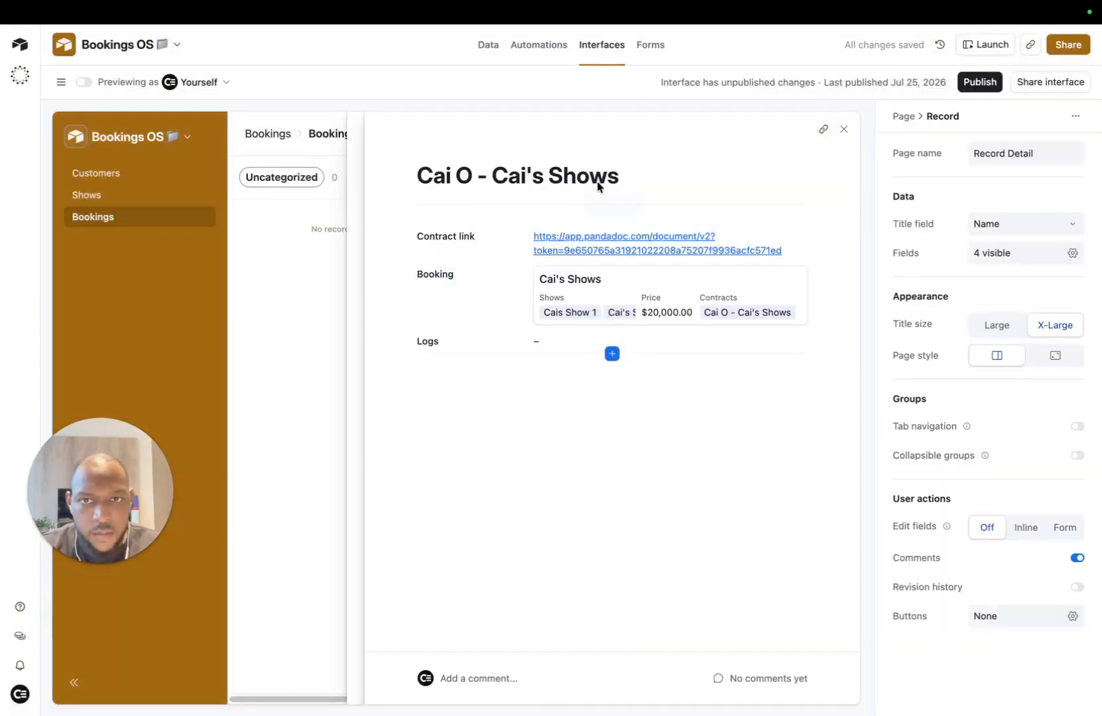
click(638, 245)
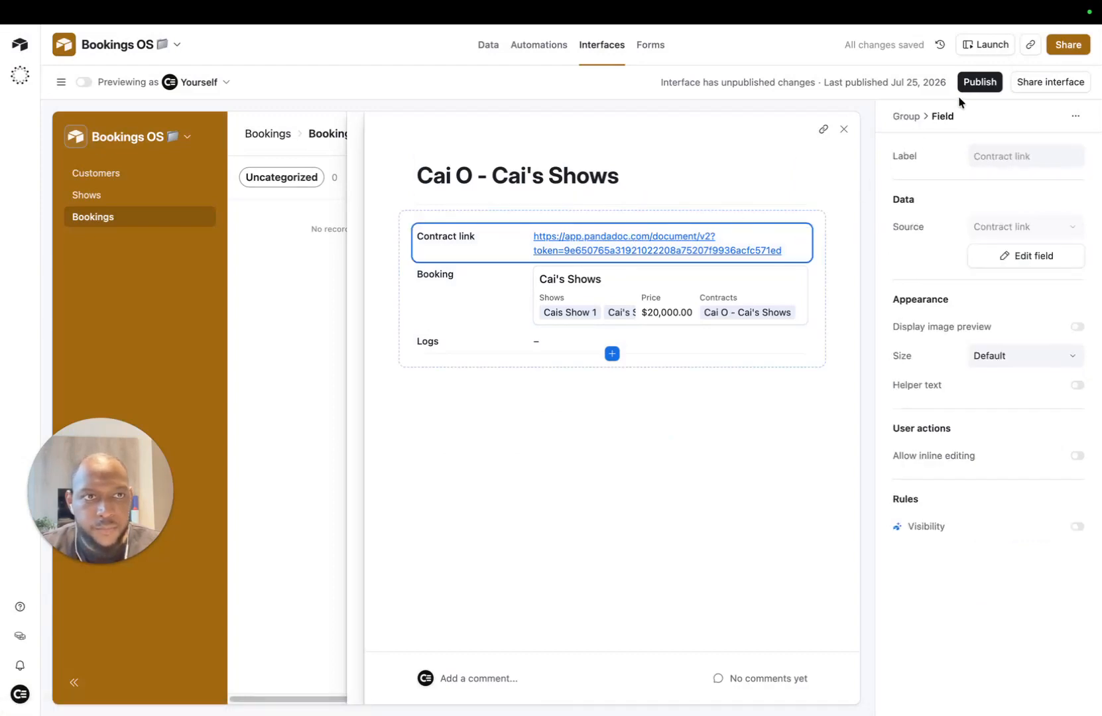
click(986, 84)
click(697, 456)
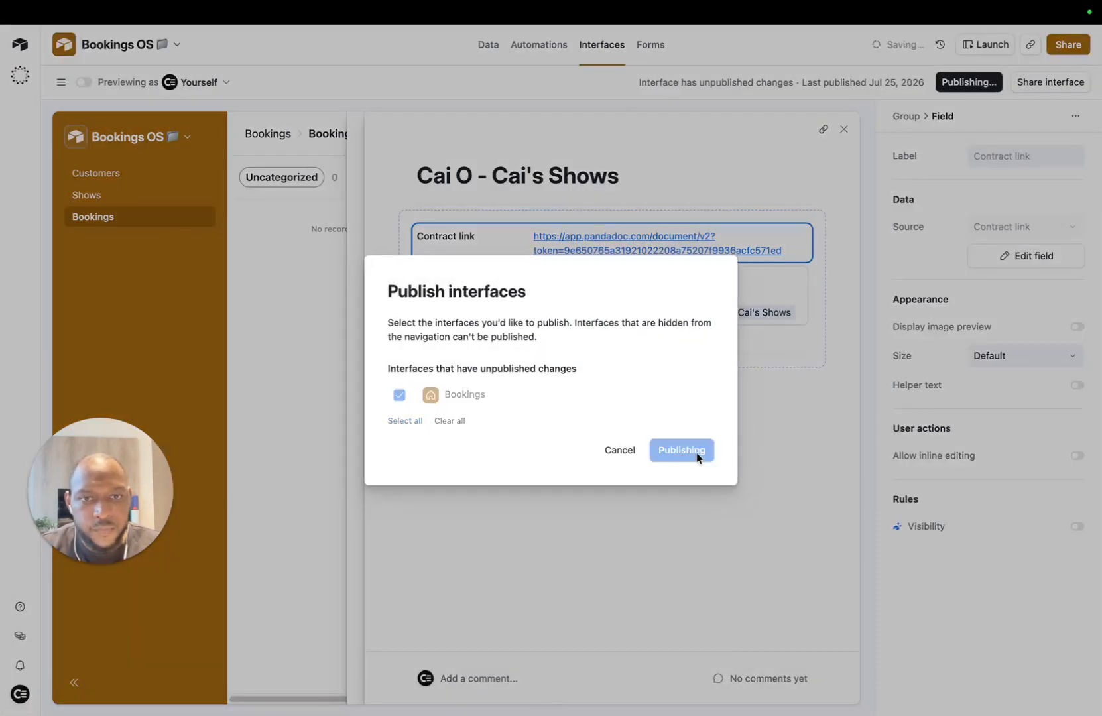
click(843, 153)
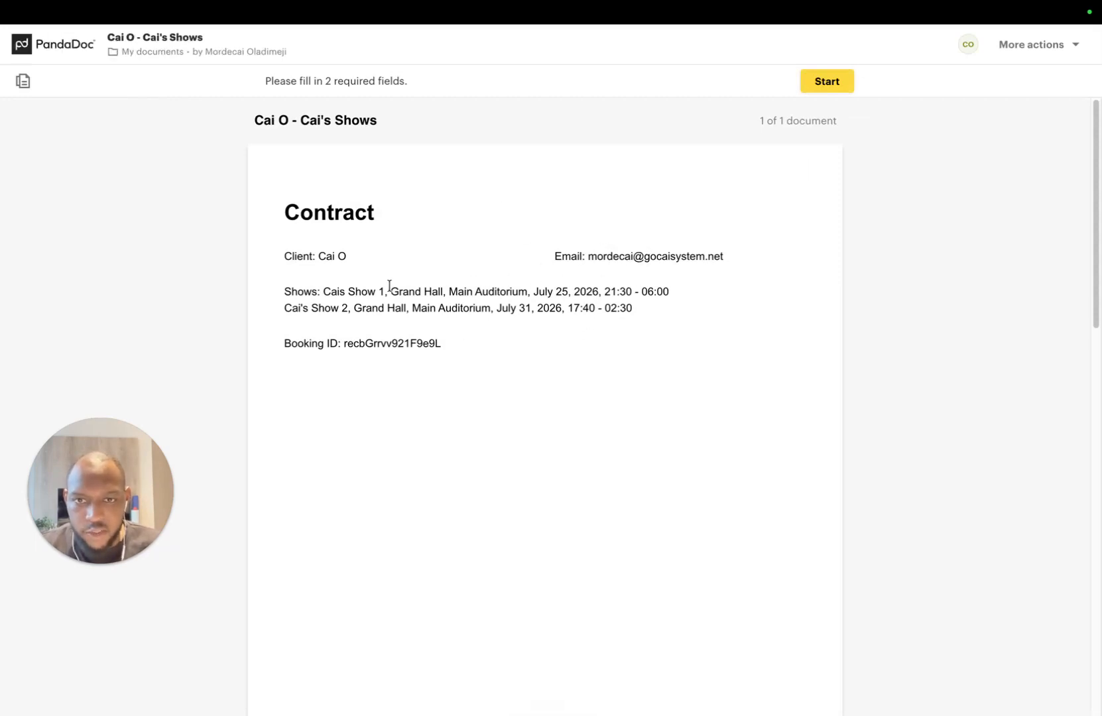
Step: Scroll through the generated contract to check both shows' venue, room, dates and times
scroll(697, 383, down, 5)
scroll(697, 383, down, 5)
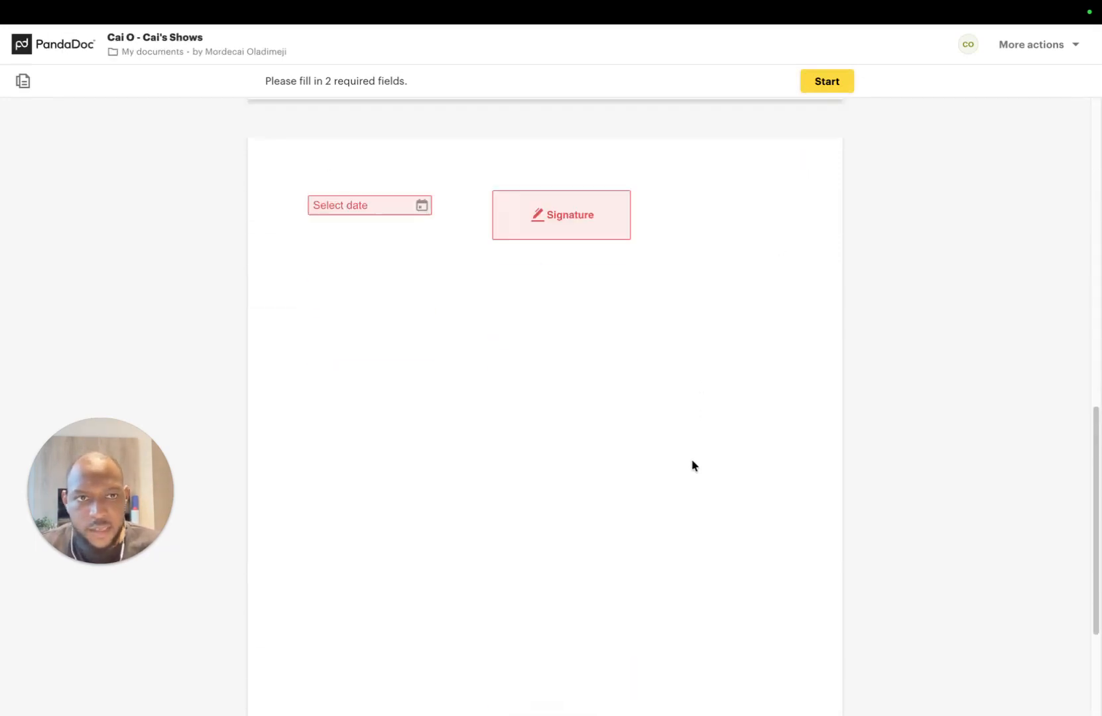
scroll(690, 462, up, 10)
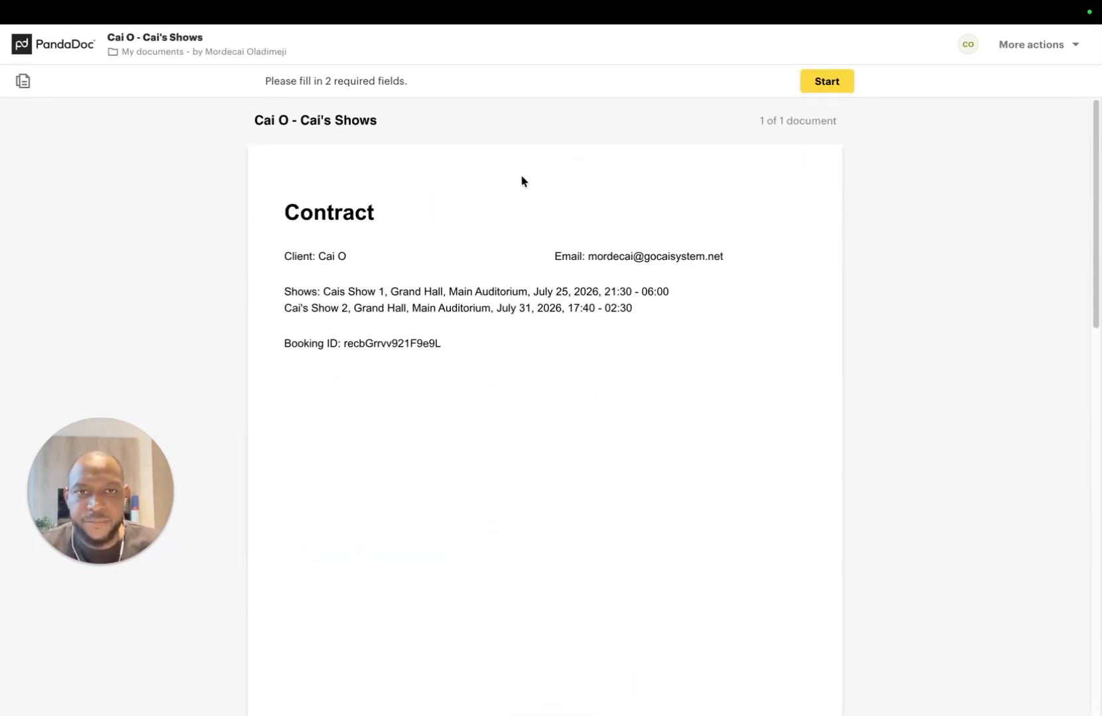